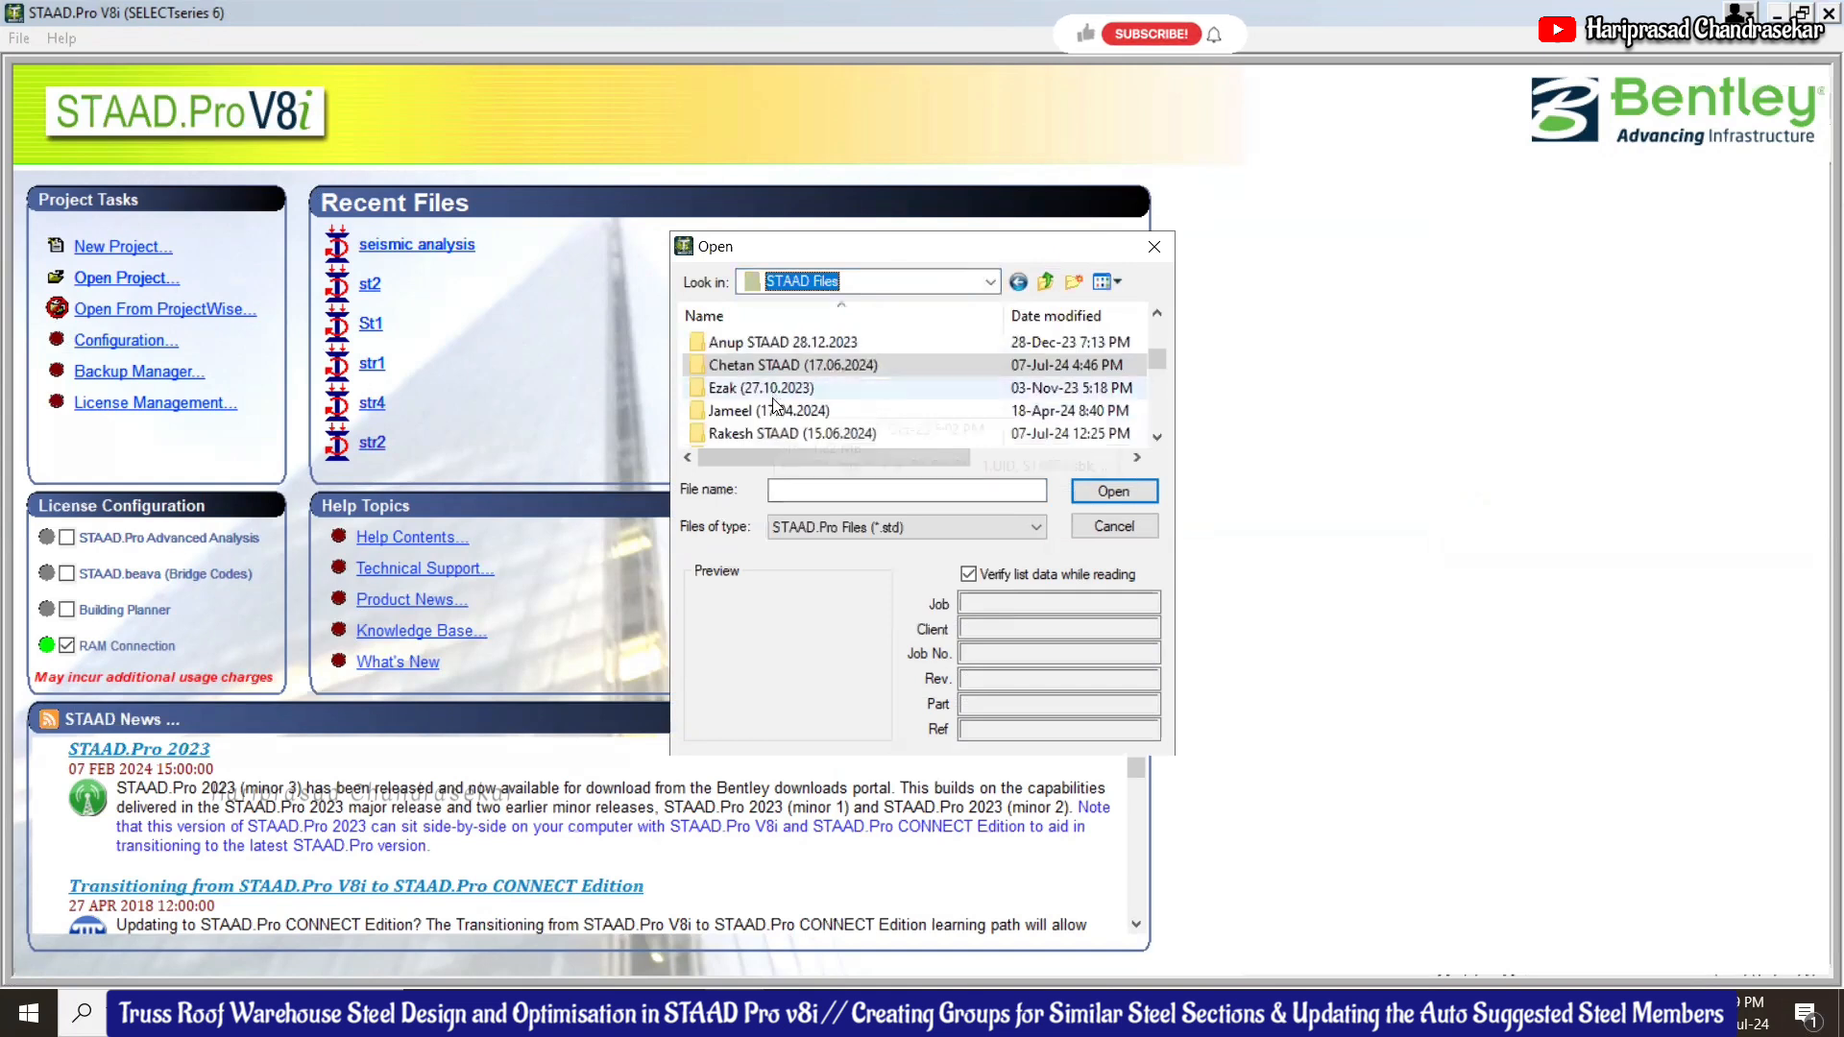
Open the trainee's STAAD project folder dated 22.06.2024 within STAAD Files
scroll(758, 421, "down", 1)
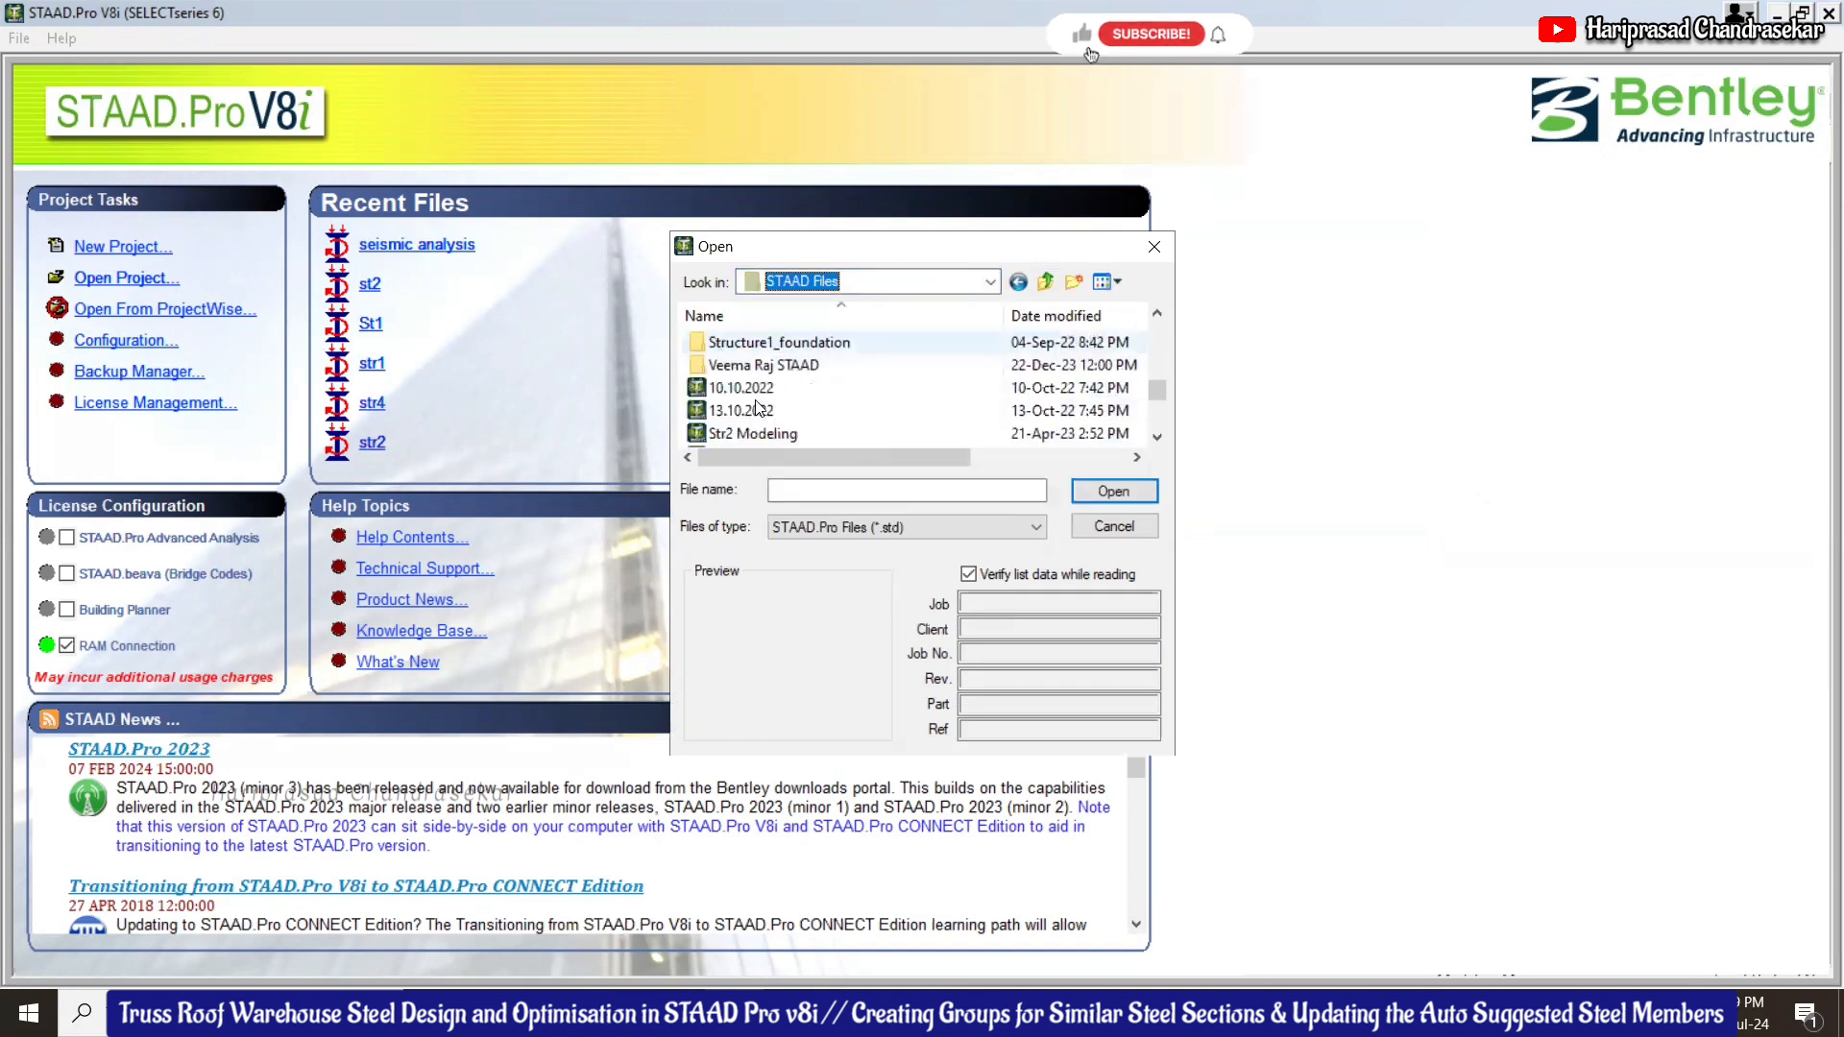
scroll(759, 411, "up", 1)
scroll(758, 408, "up", 1)
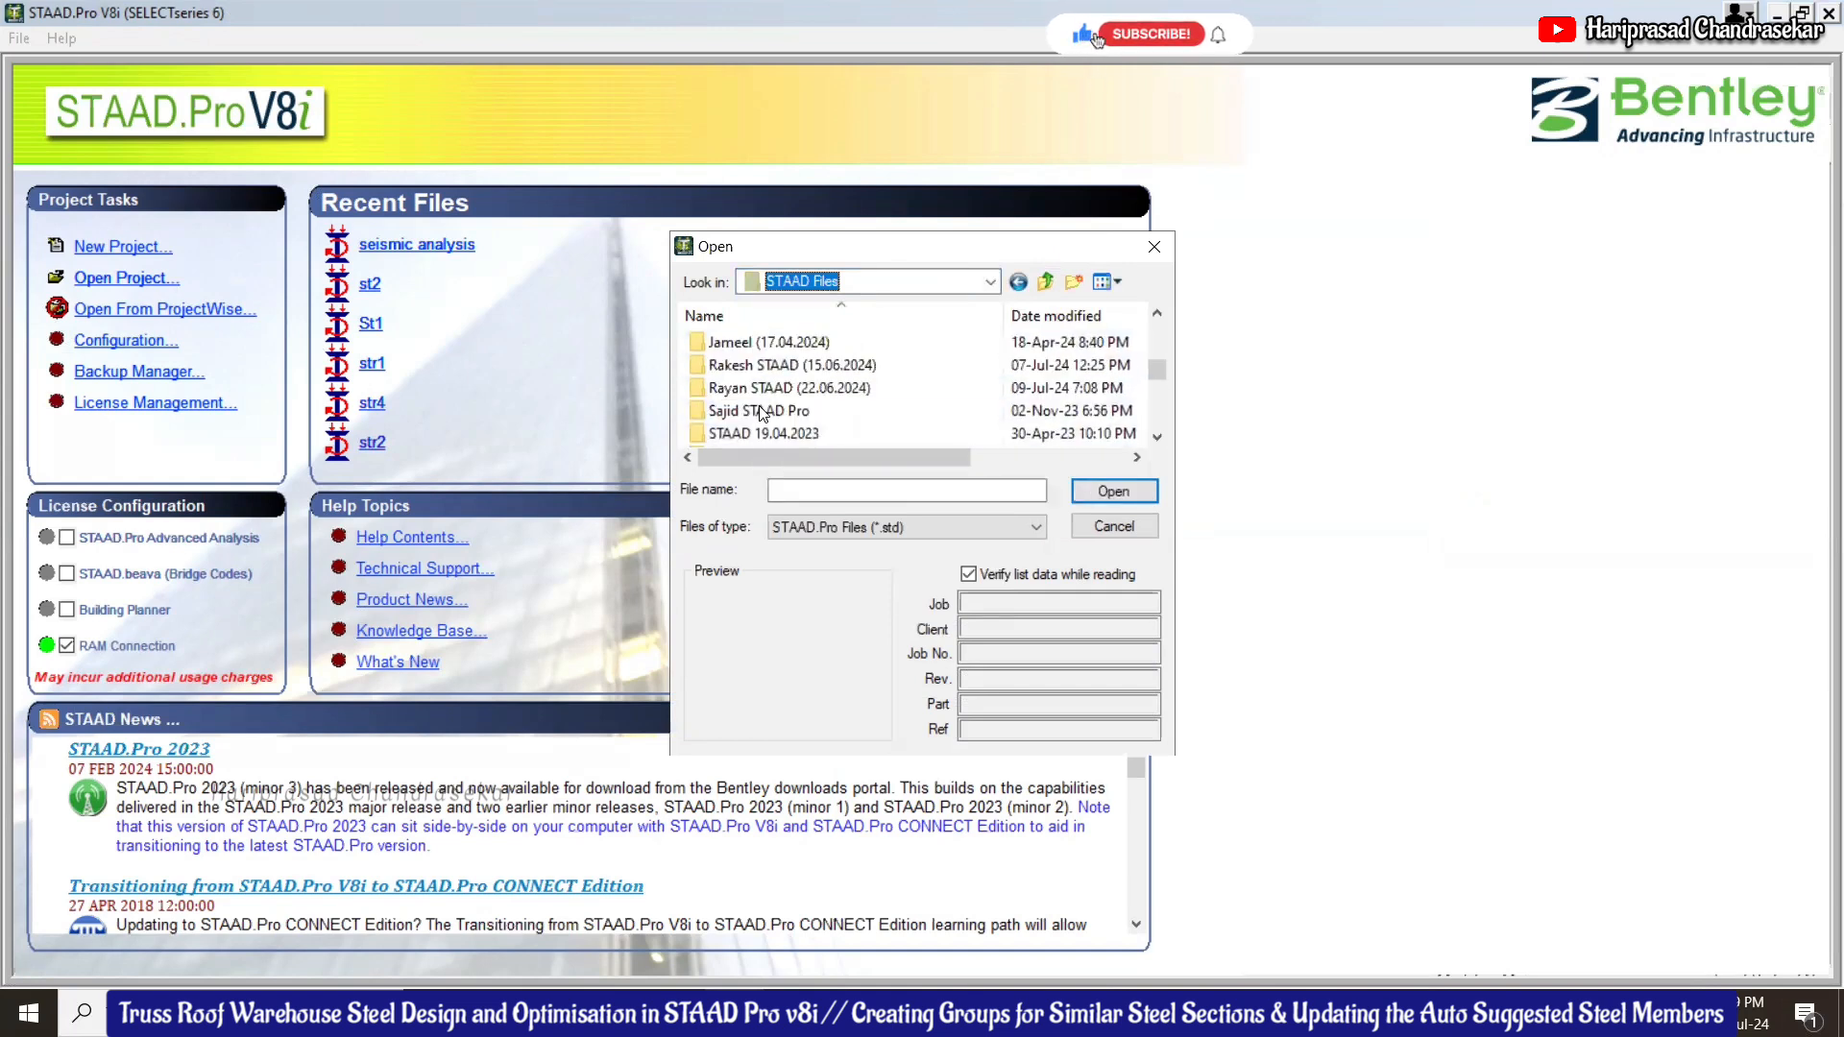
double_click(768, 388)
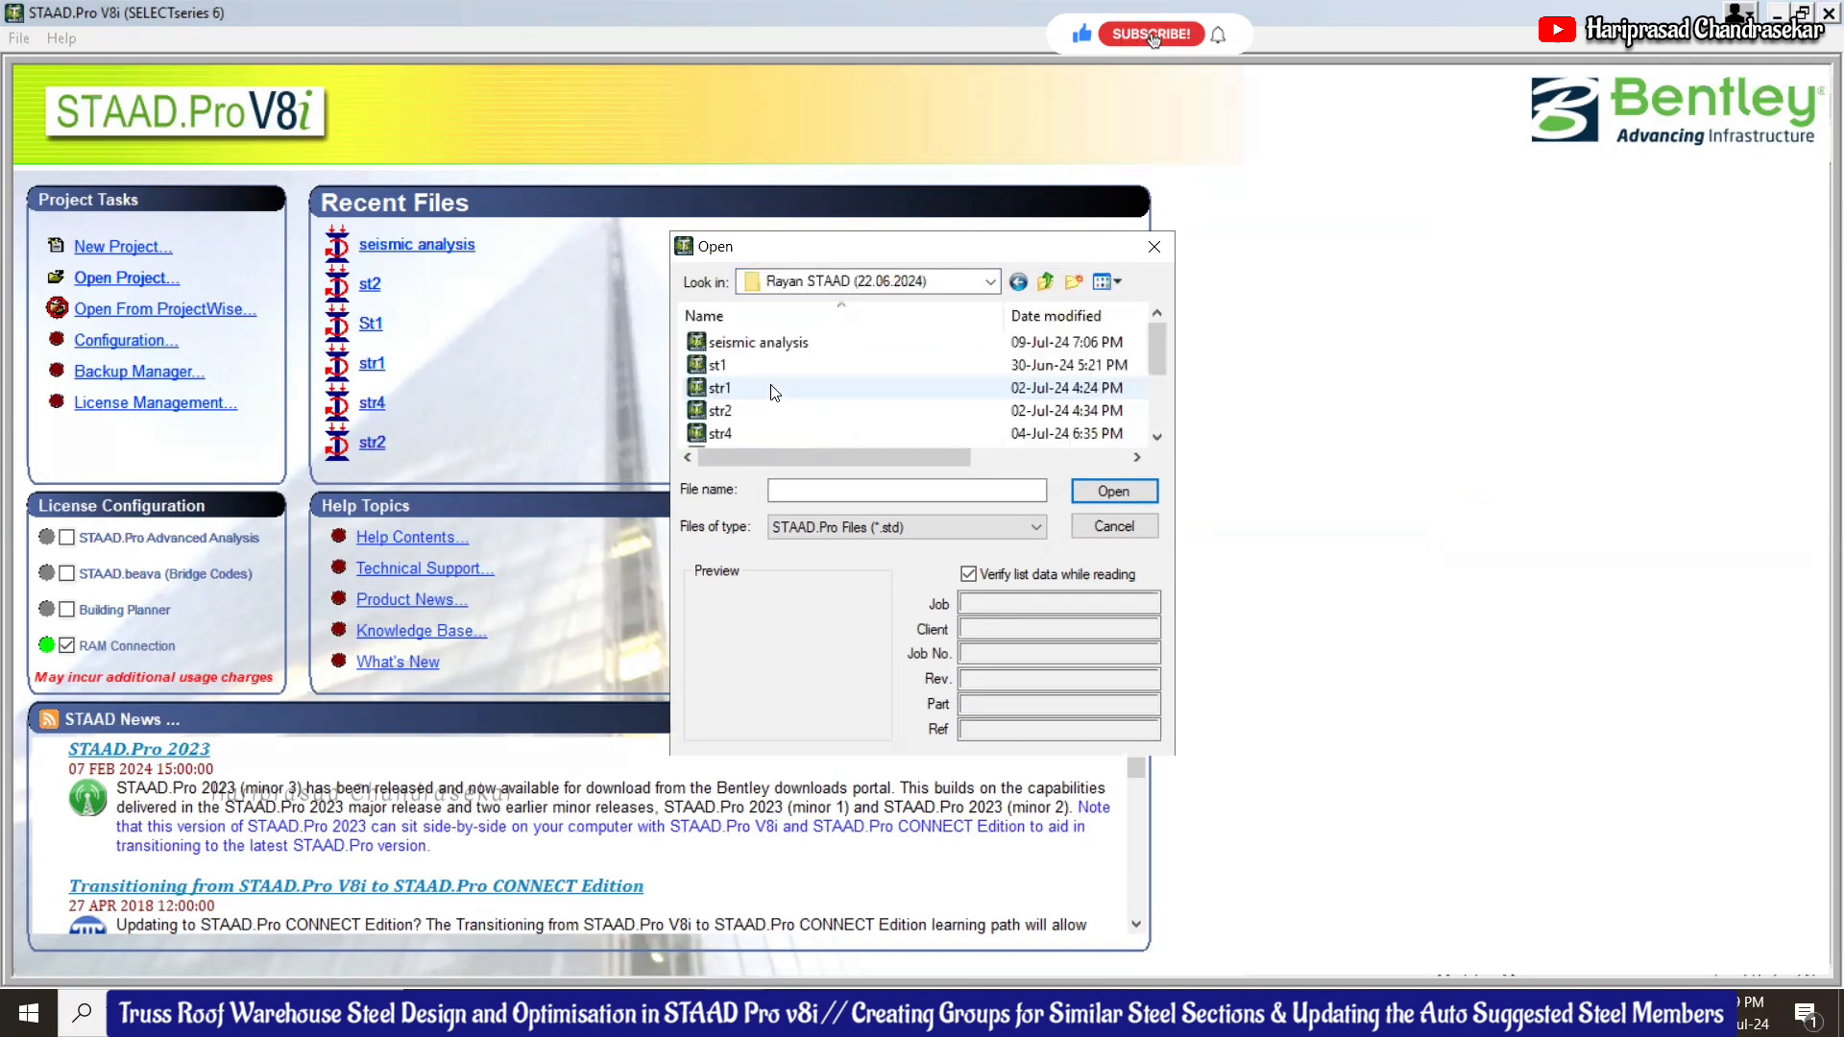
Preview the structure files in the folder and open the truss roof warehouse model Structure4
scroll(751, 365, "down", 1)
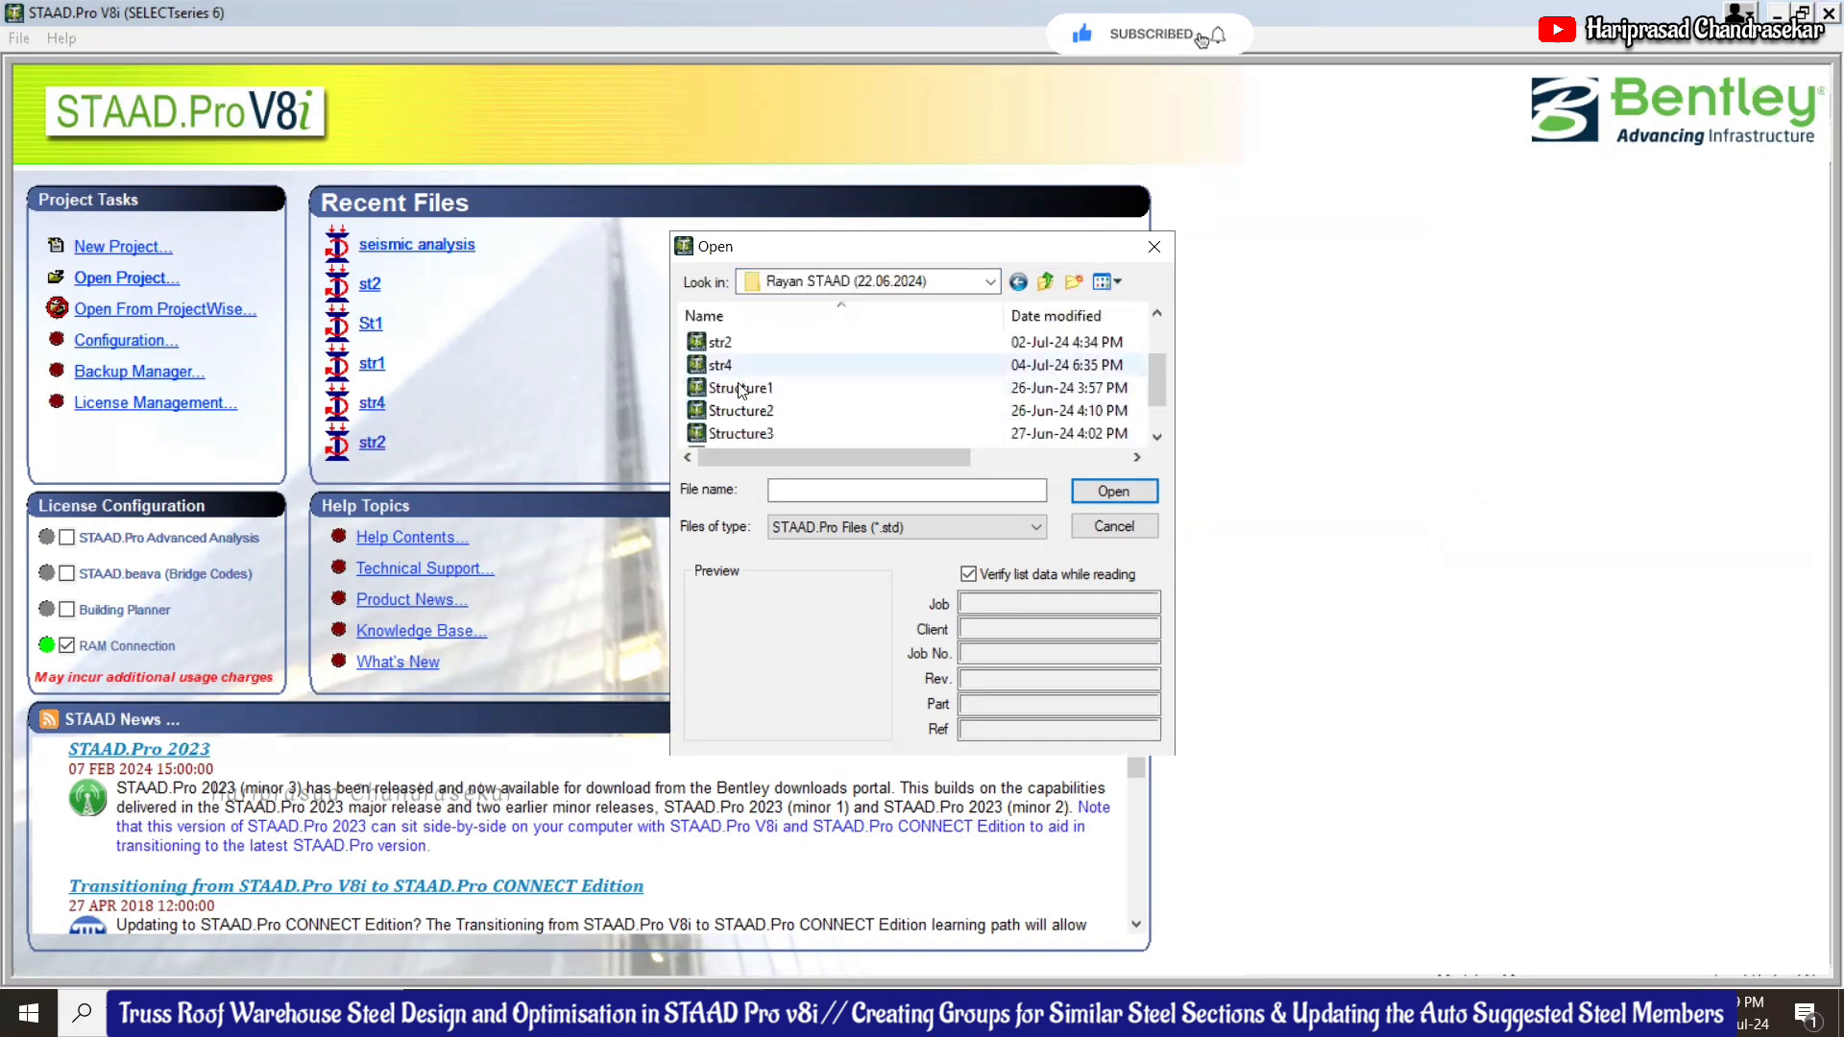
left_click(738, 389)
left_click(749, 411)
left_click(745, 433)
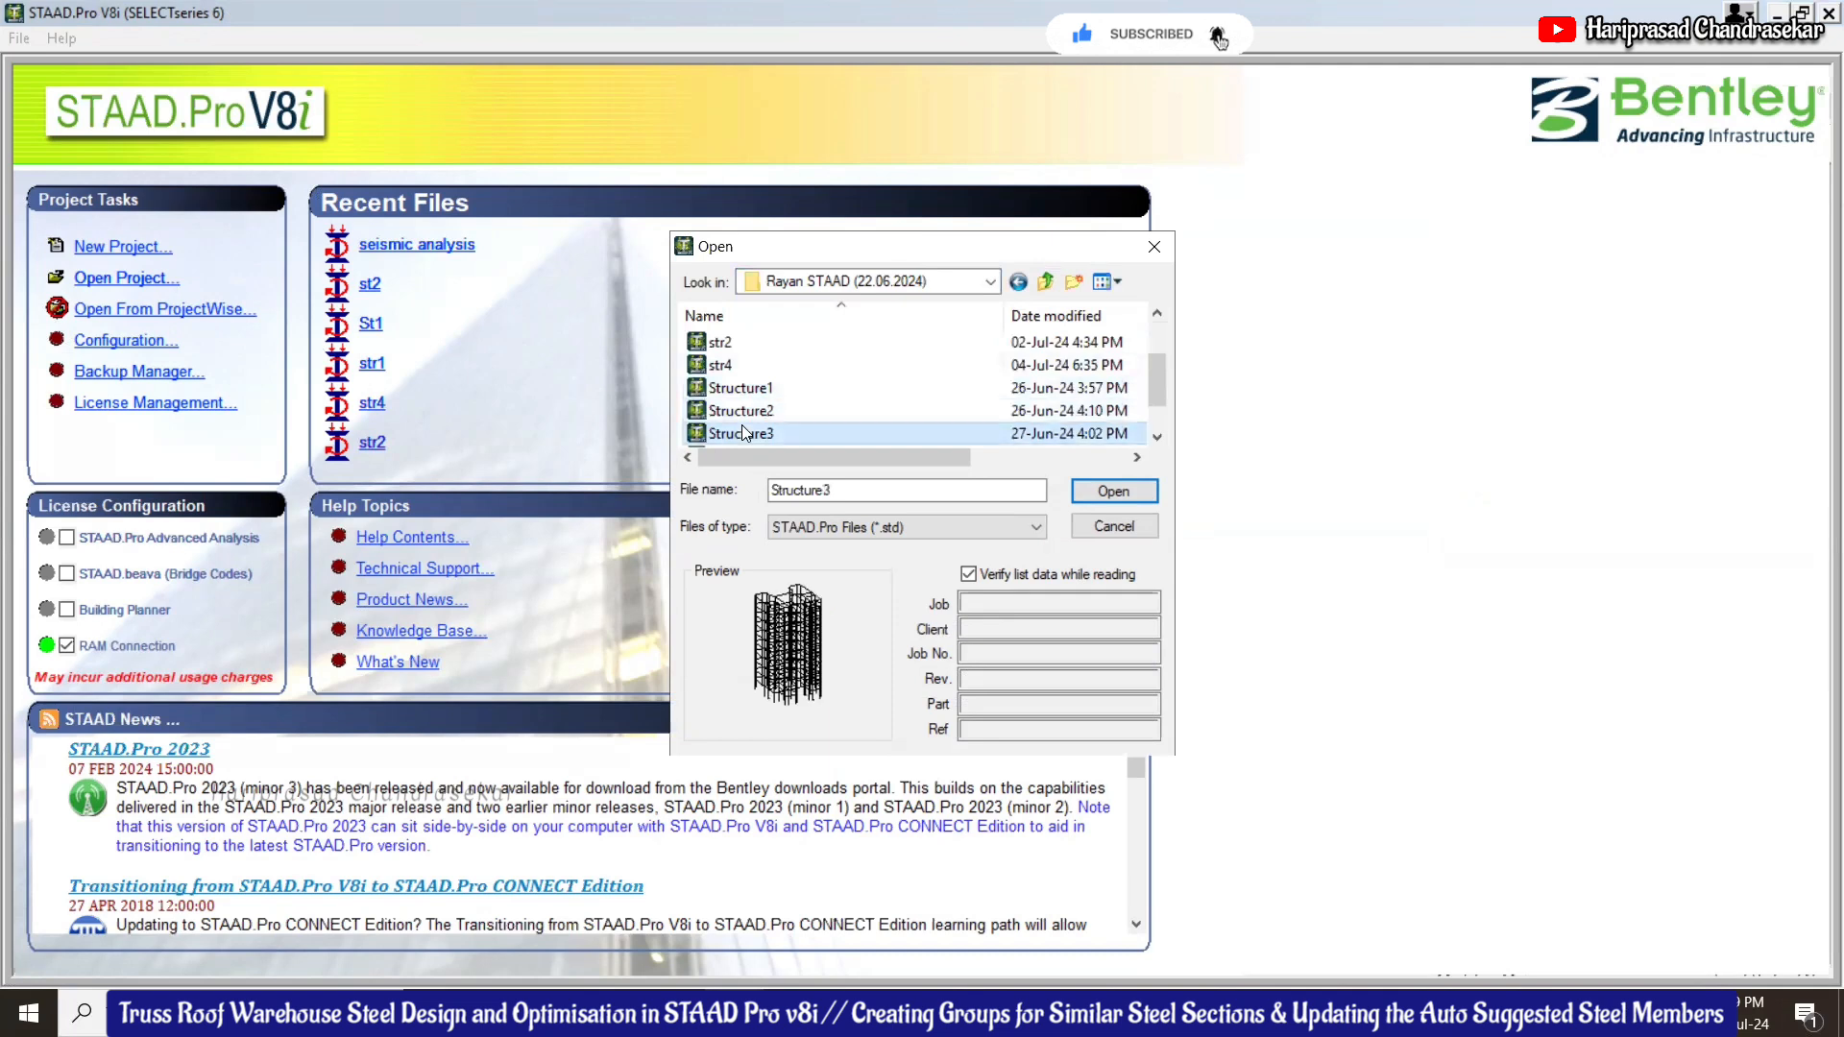
scroll(769, 418, "down", 1)
left_click(803, 410)
left_click(748, 433)
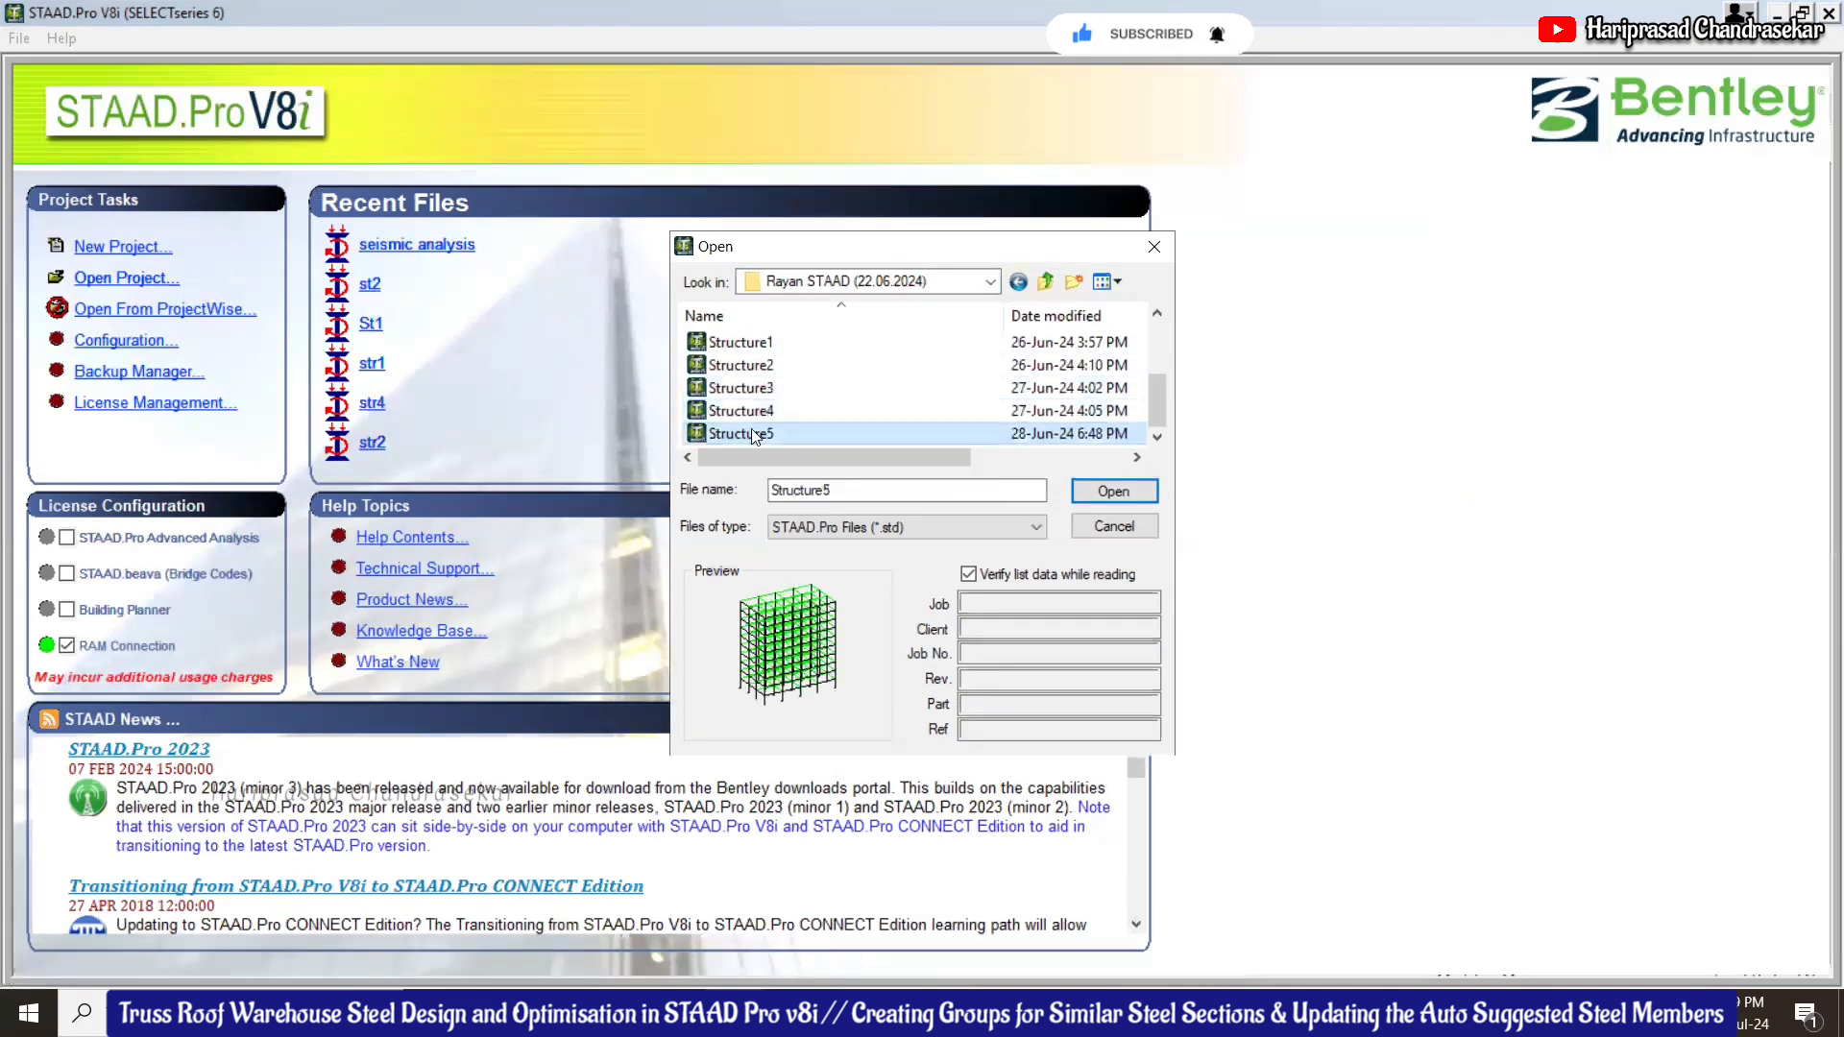
left_click(764, 411)
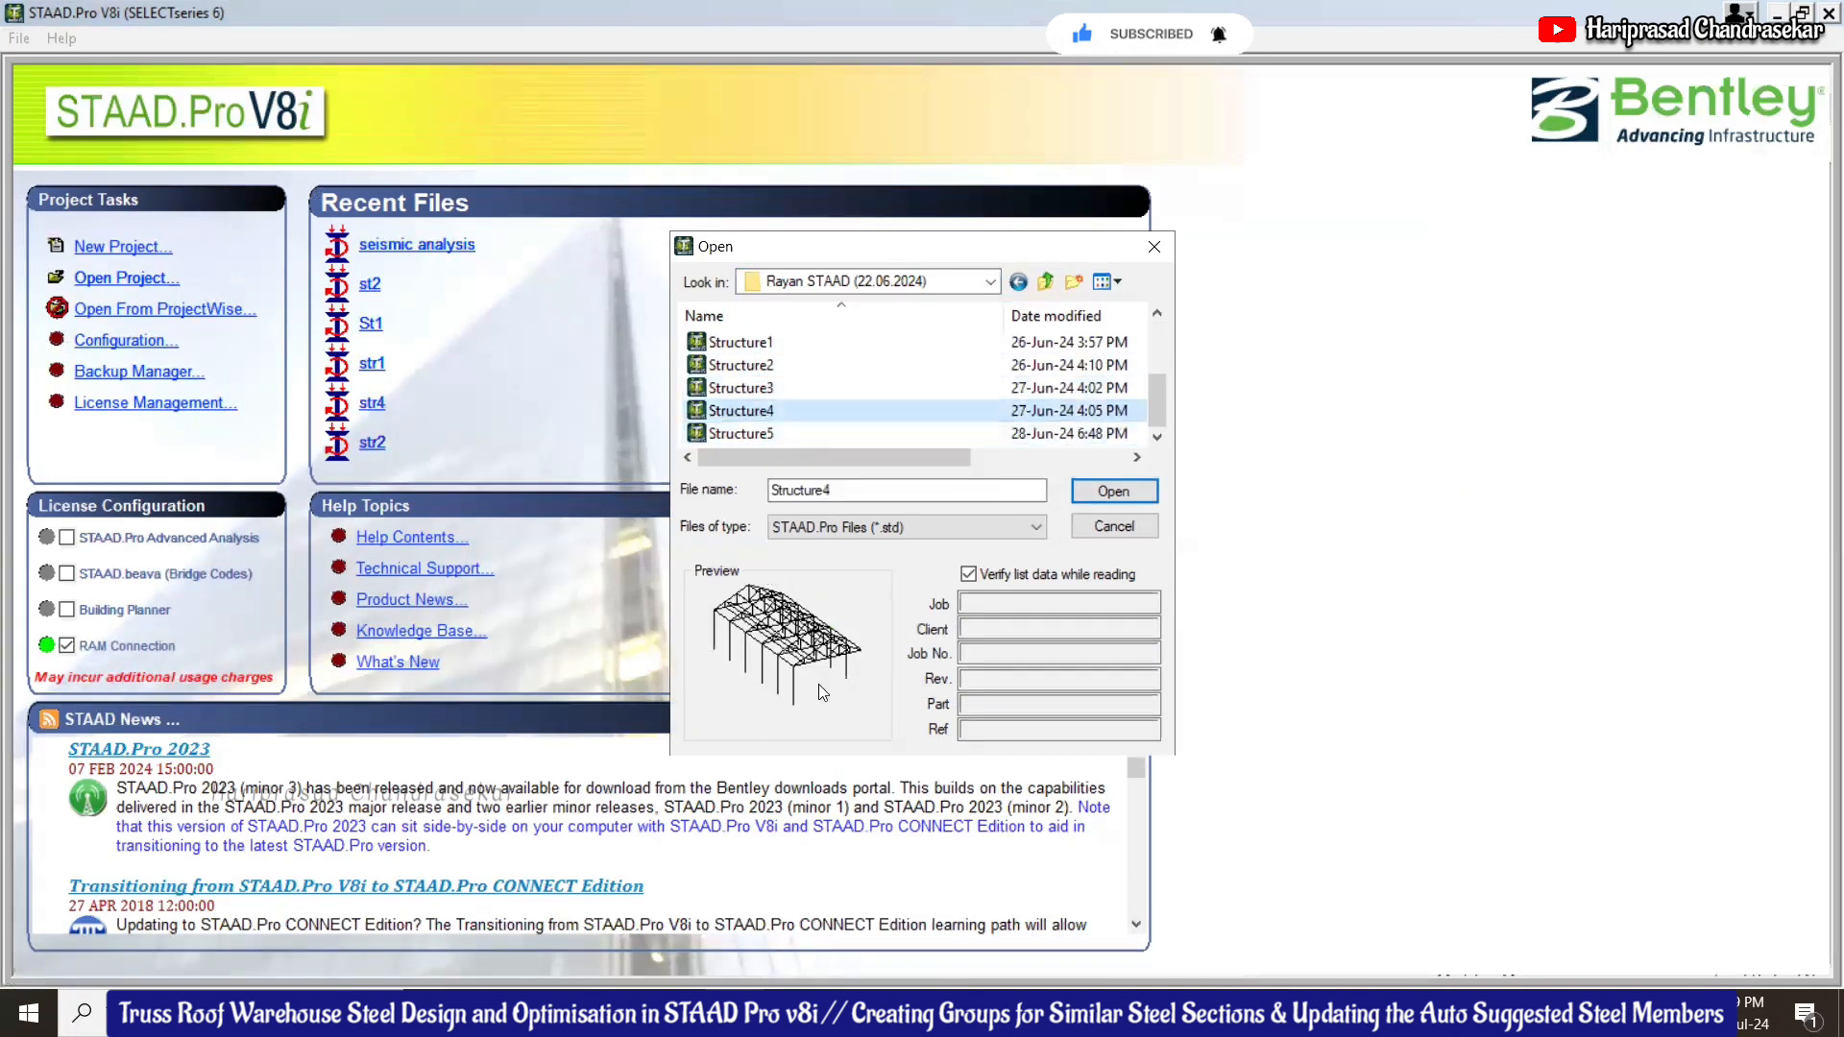
left_click(1113, 490)
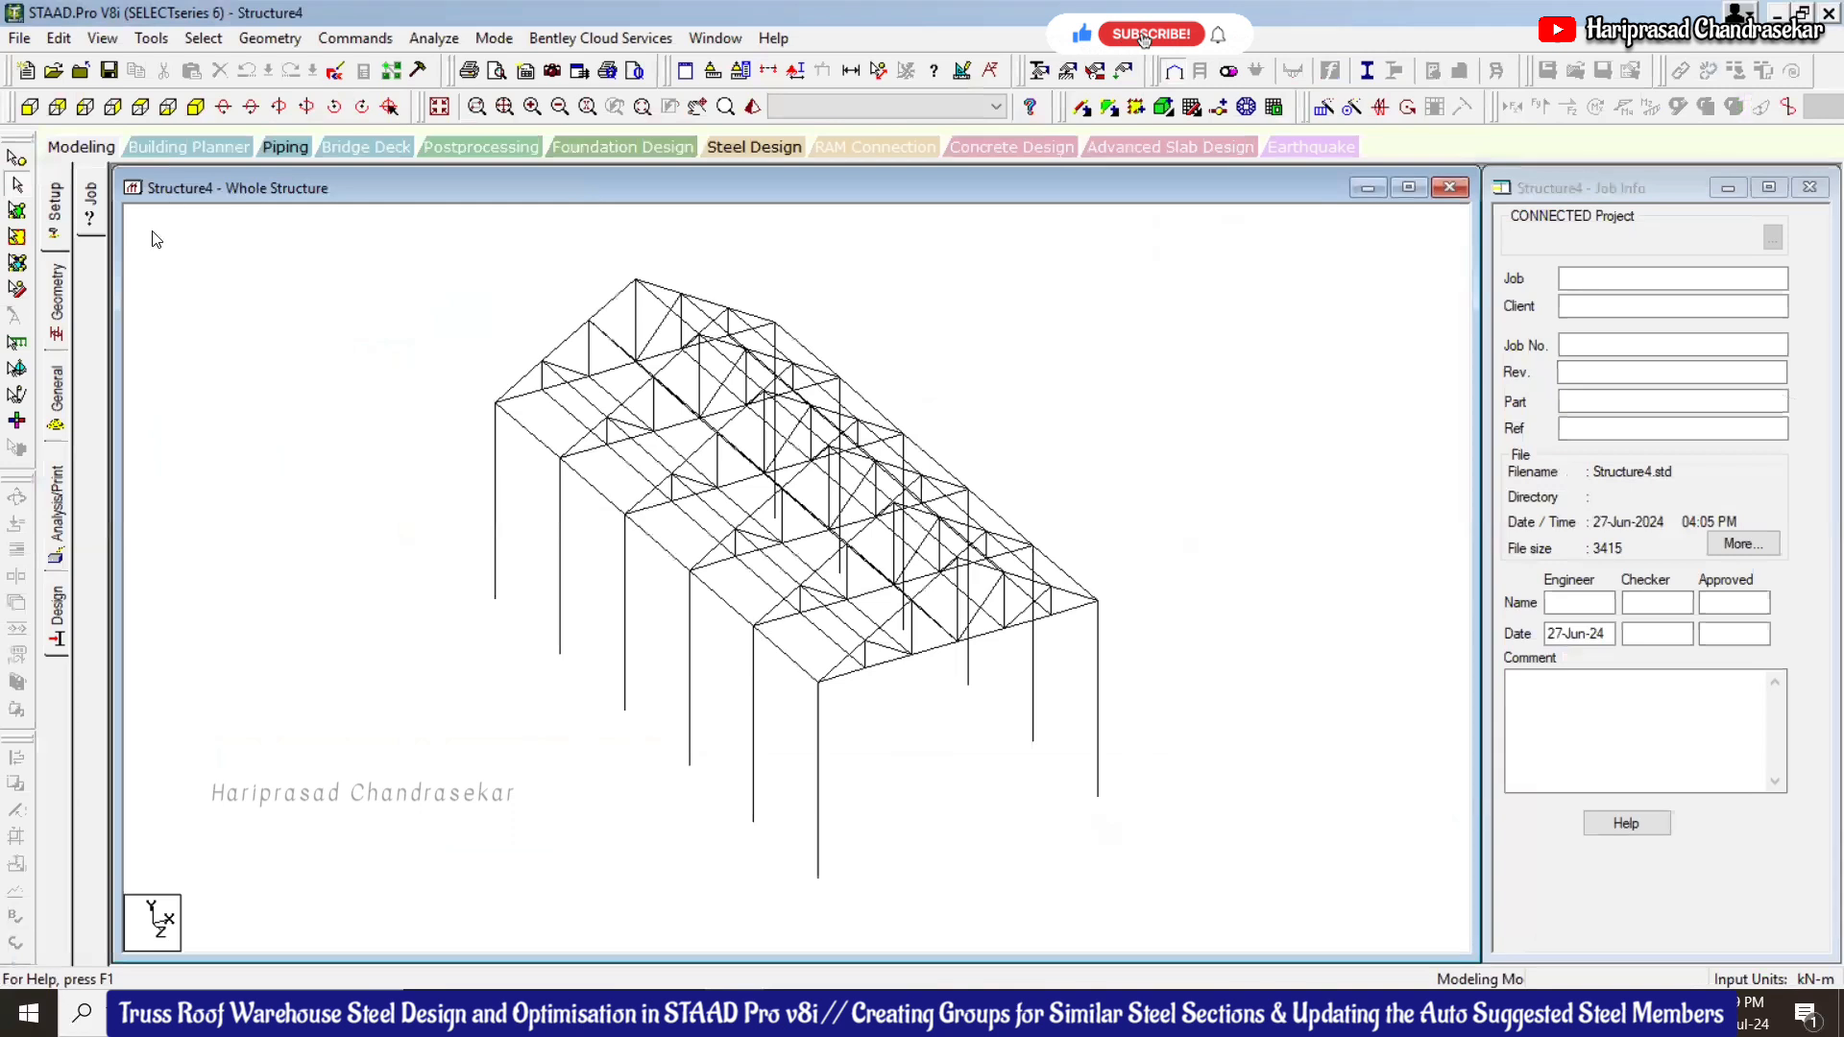
Create a fixed support definition for the model
left_click(56, 422)
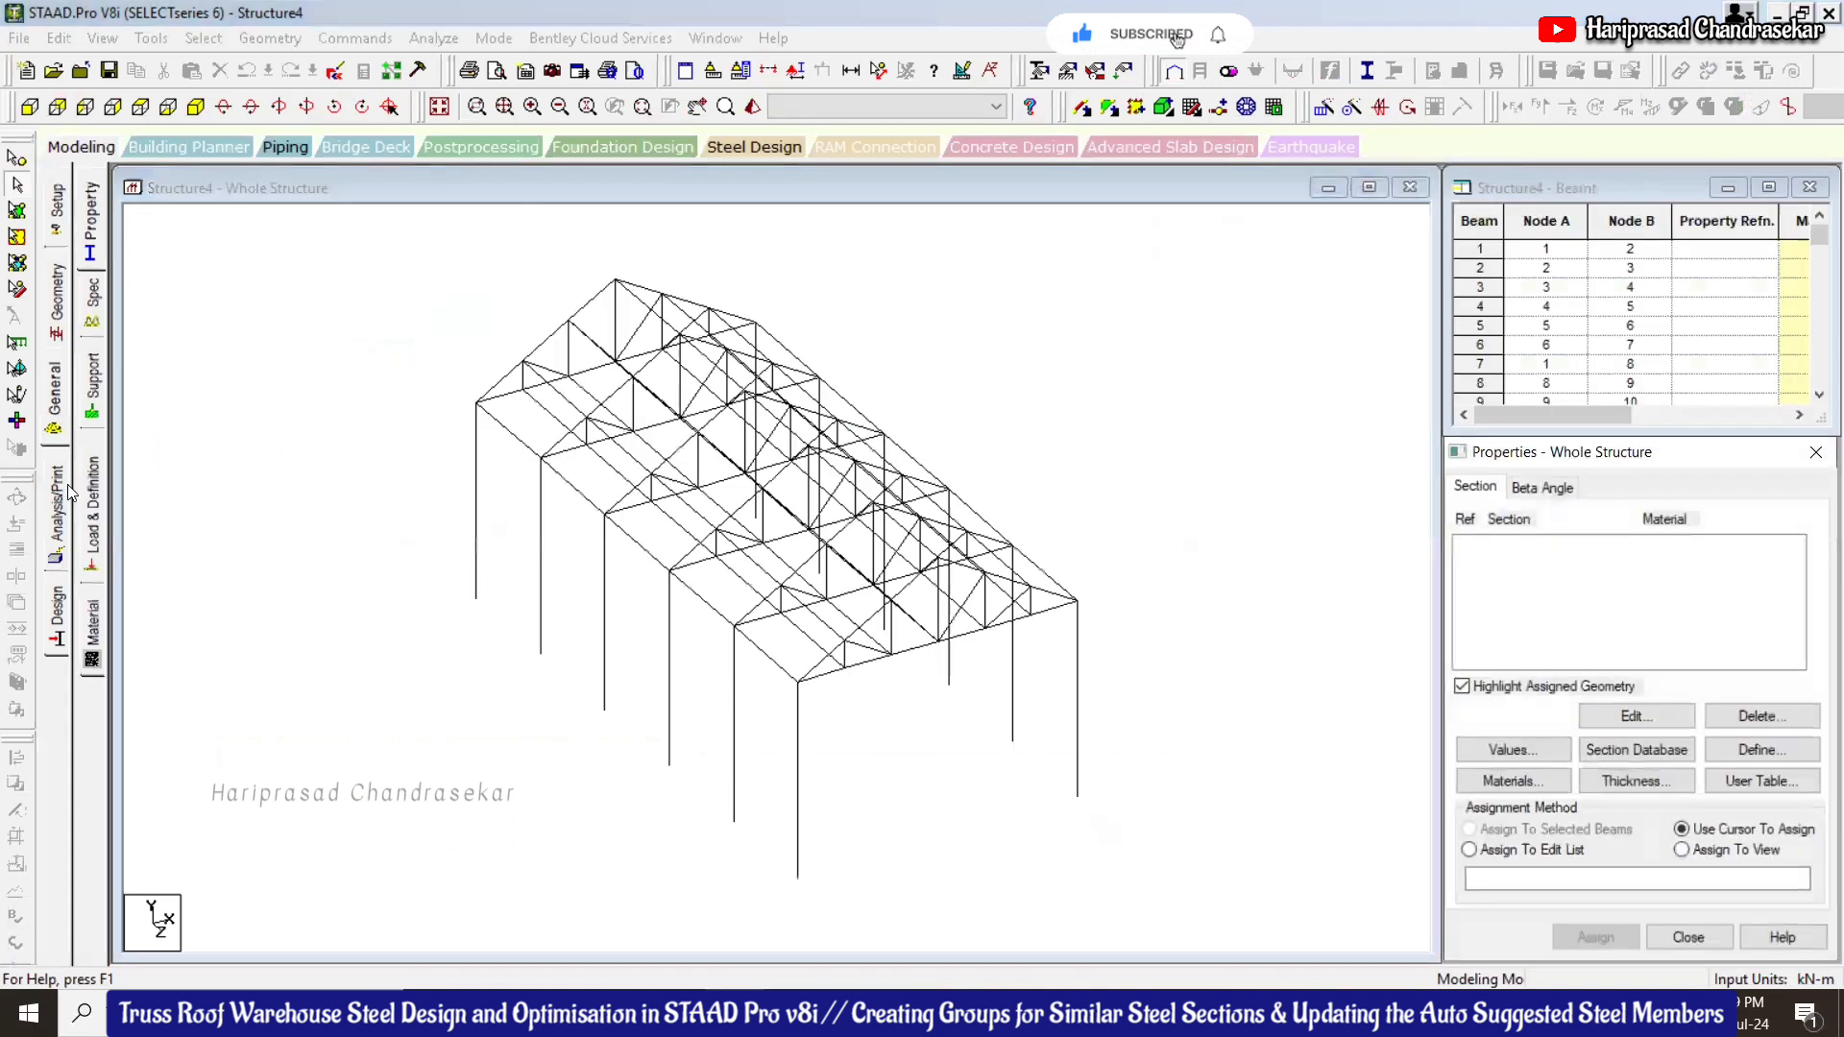
left_click(92, 404)
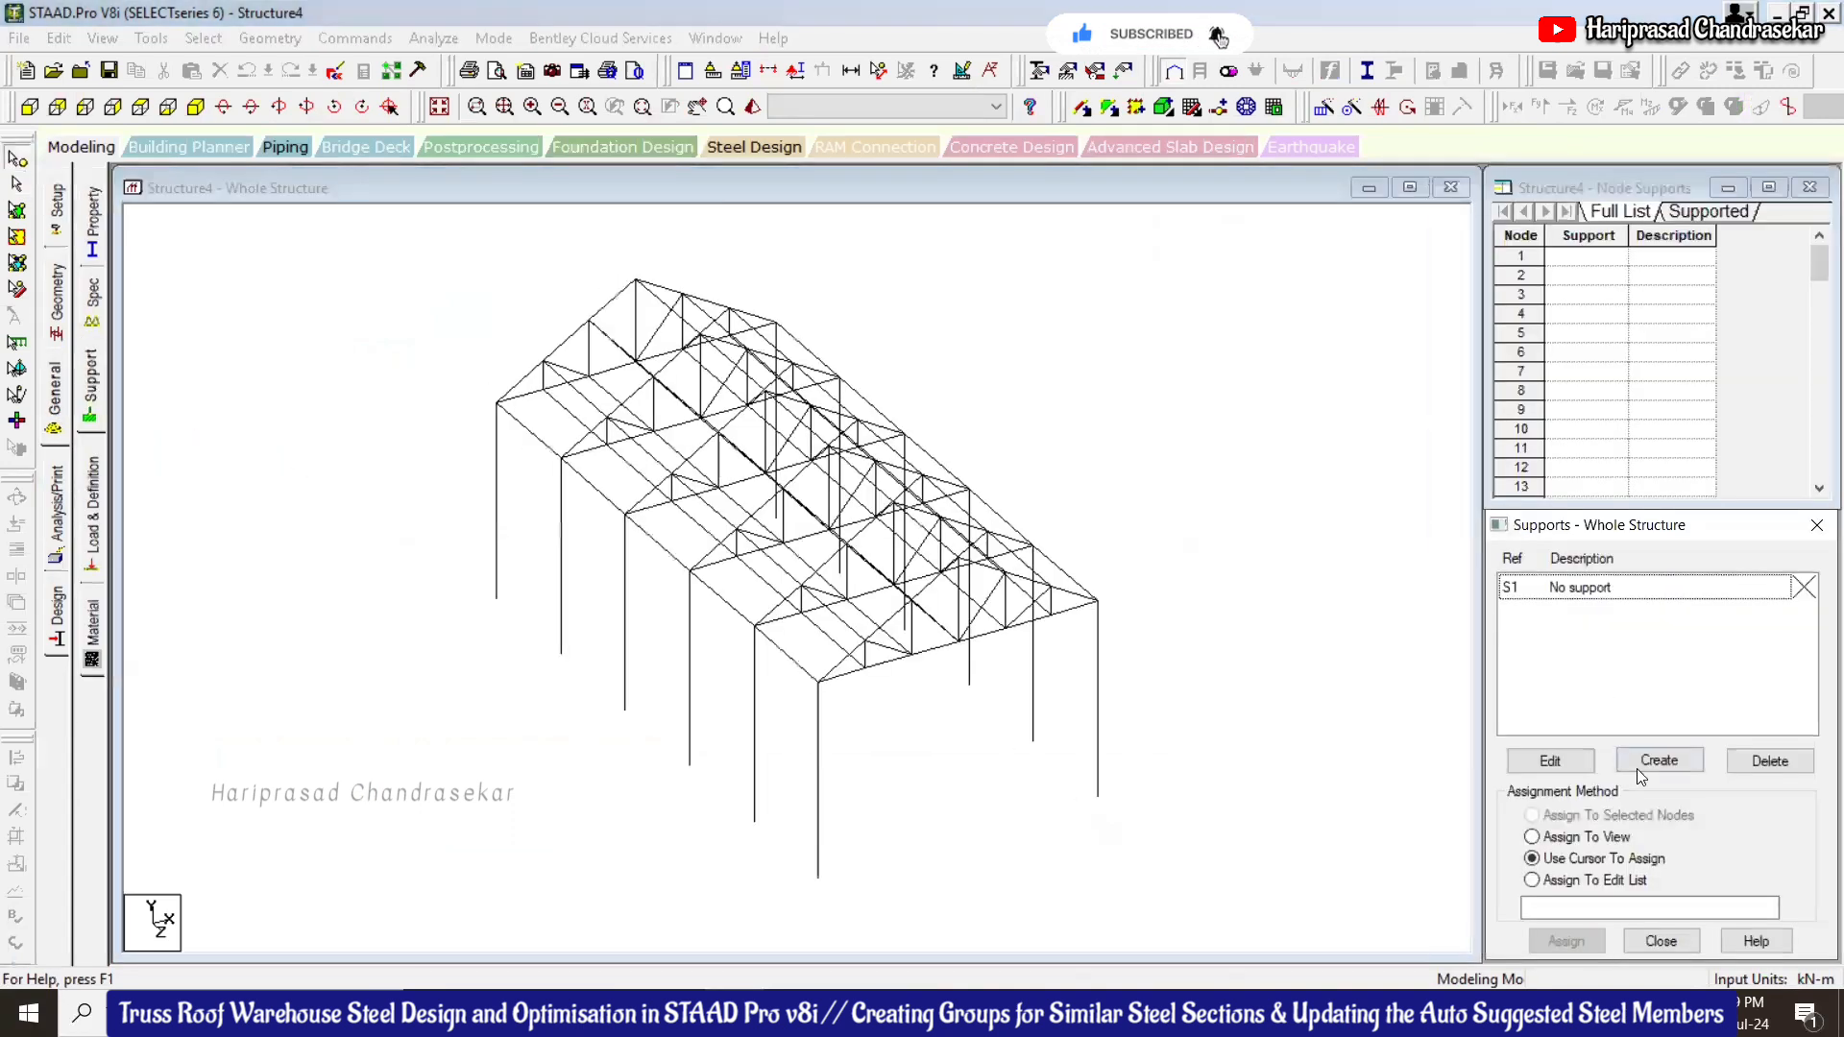
left_click(1644, 768)
left_click(1497, 963)
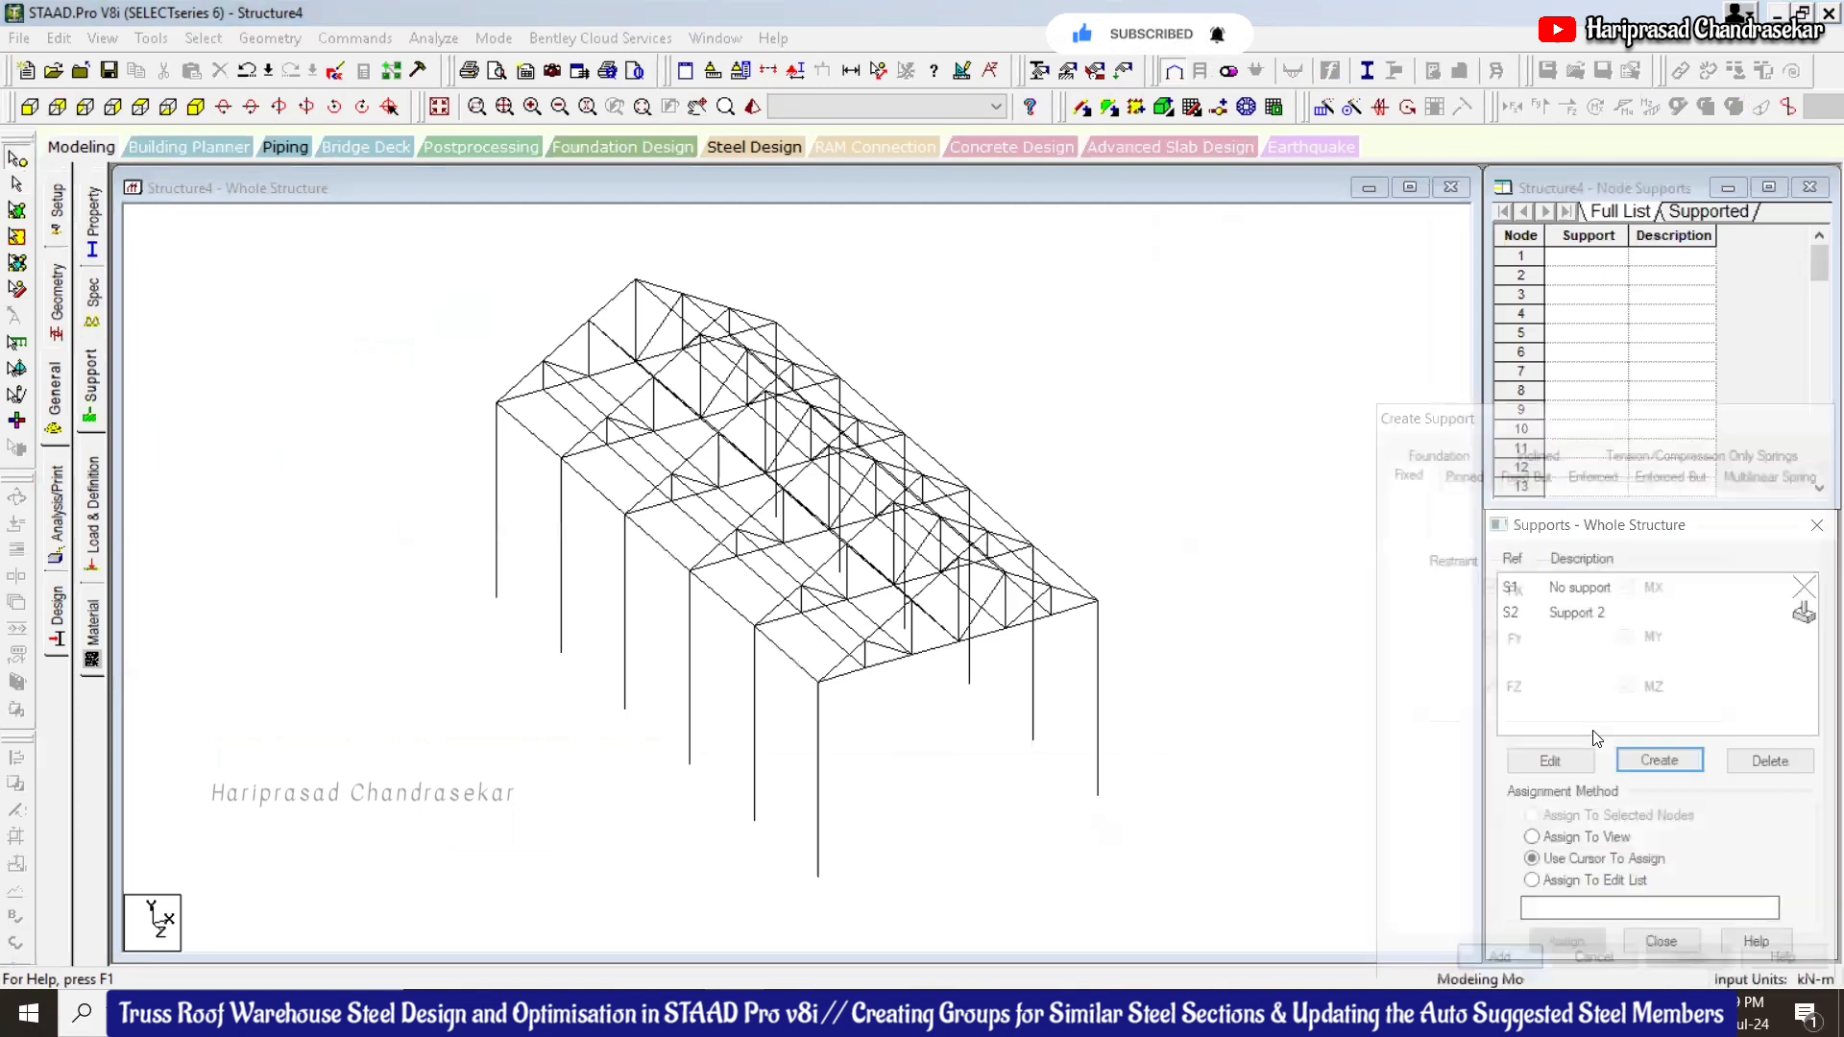
Assign the fixed support to all column base nodes of the warehouse and return to the isometric view
left_click(1579, 611)
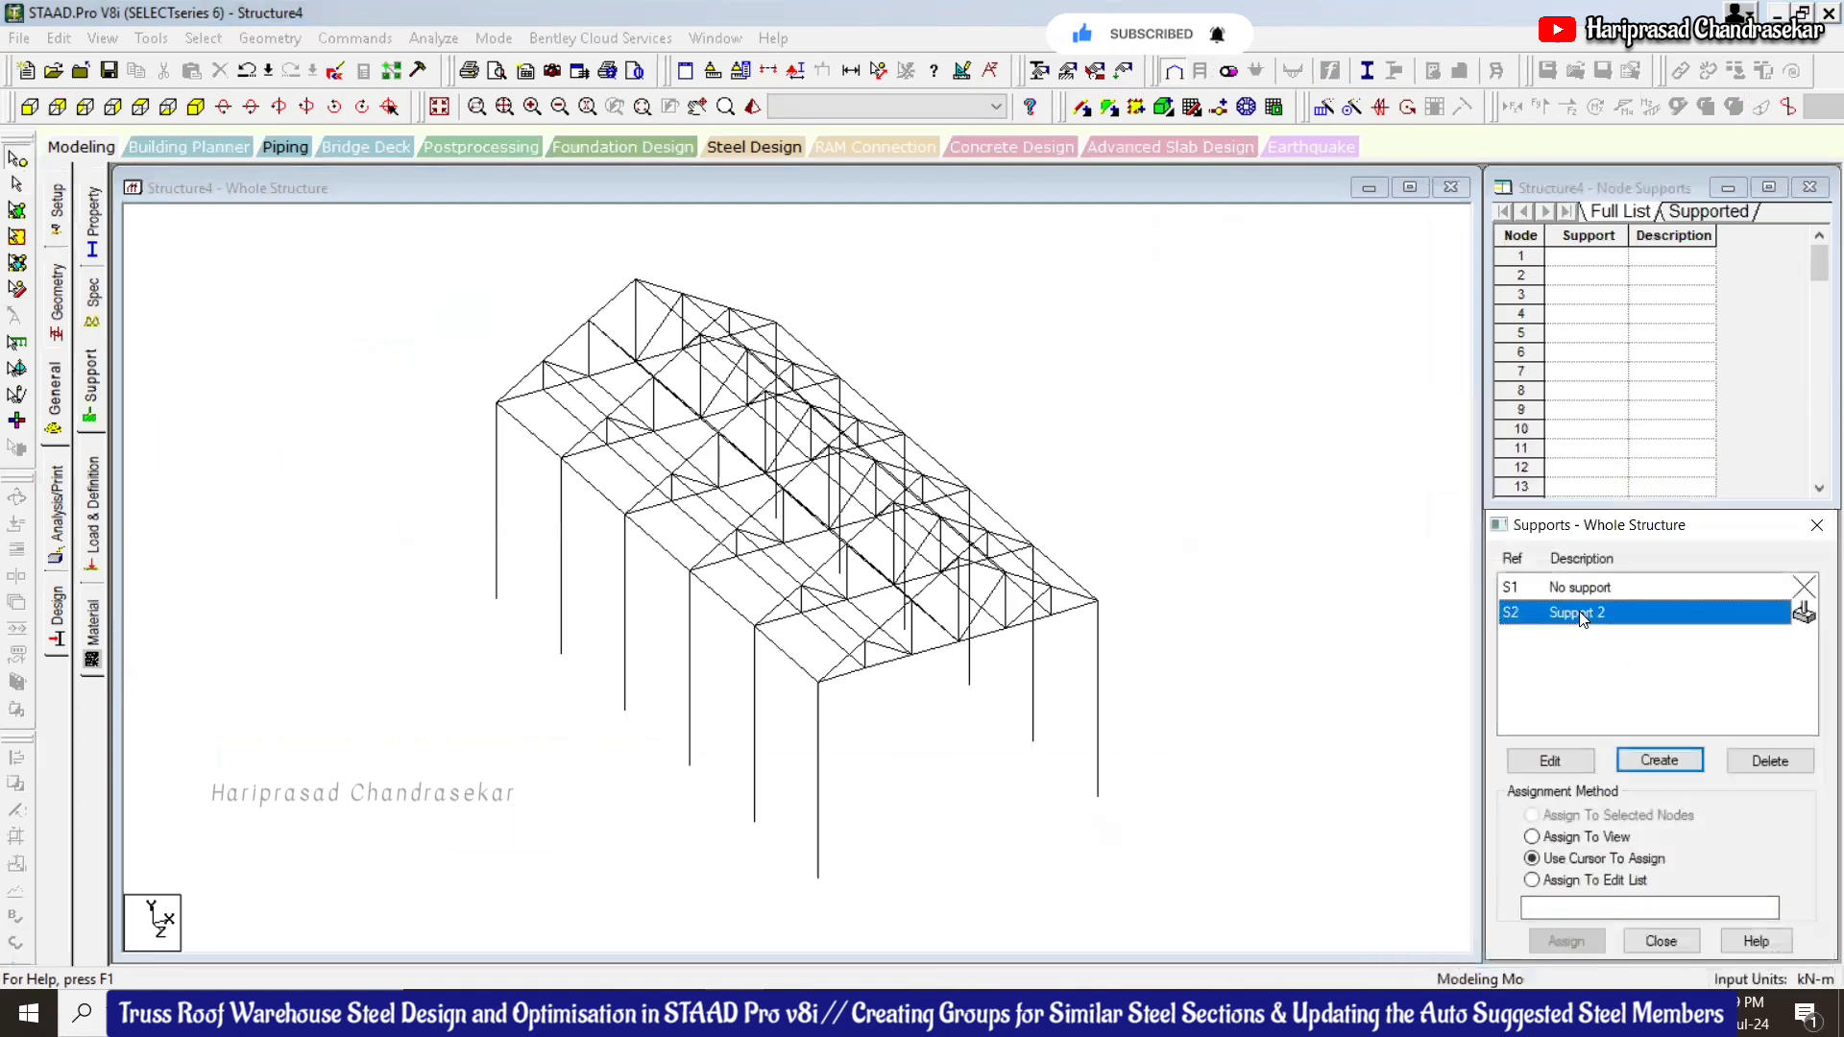
left_click(28, 107)
left_click_drag(1186, 845, 375, 913)
left_click(1566, 940)
left_click(1676, 799)
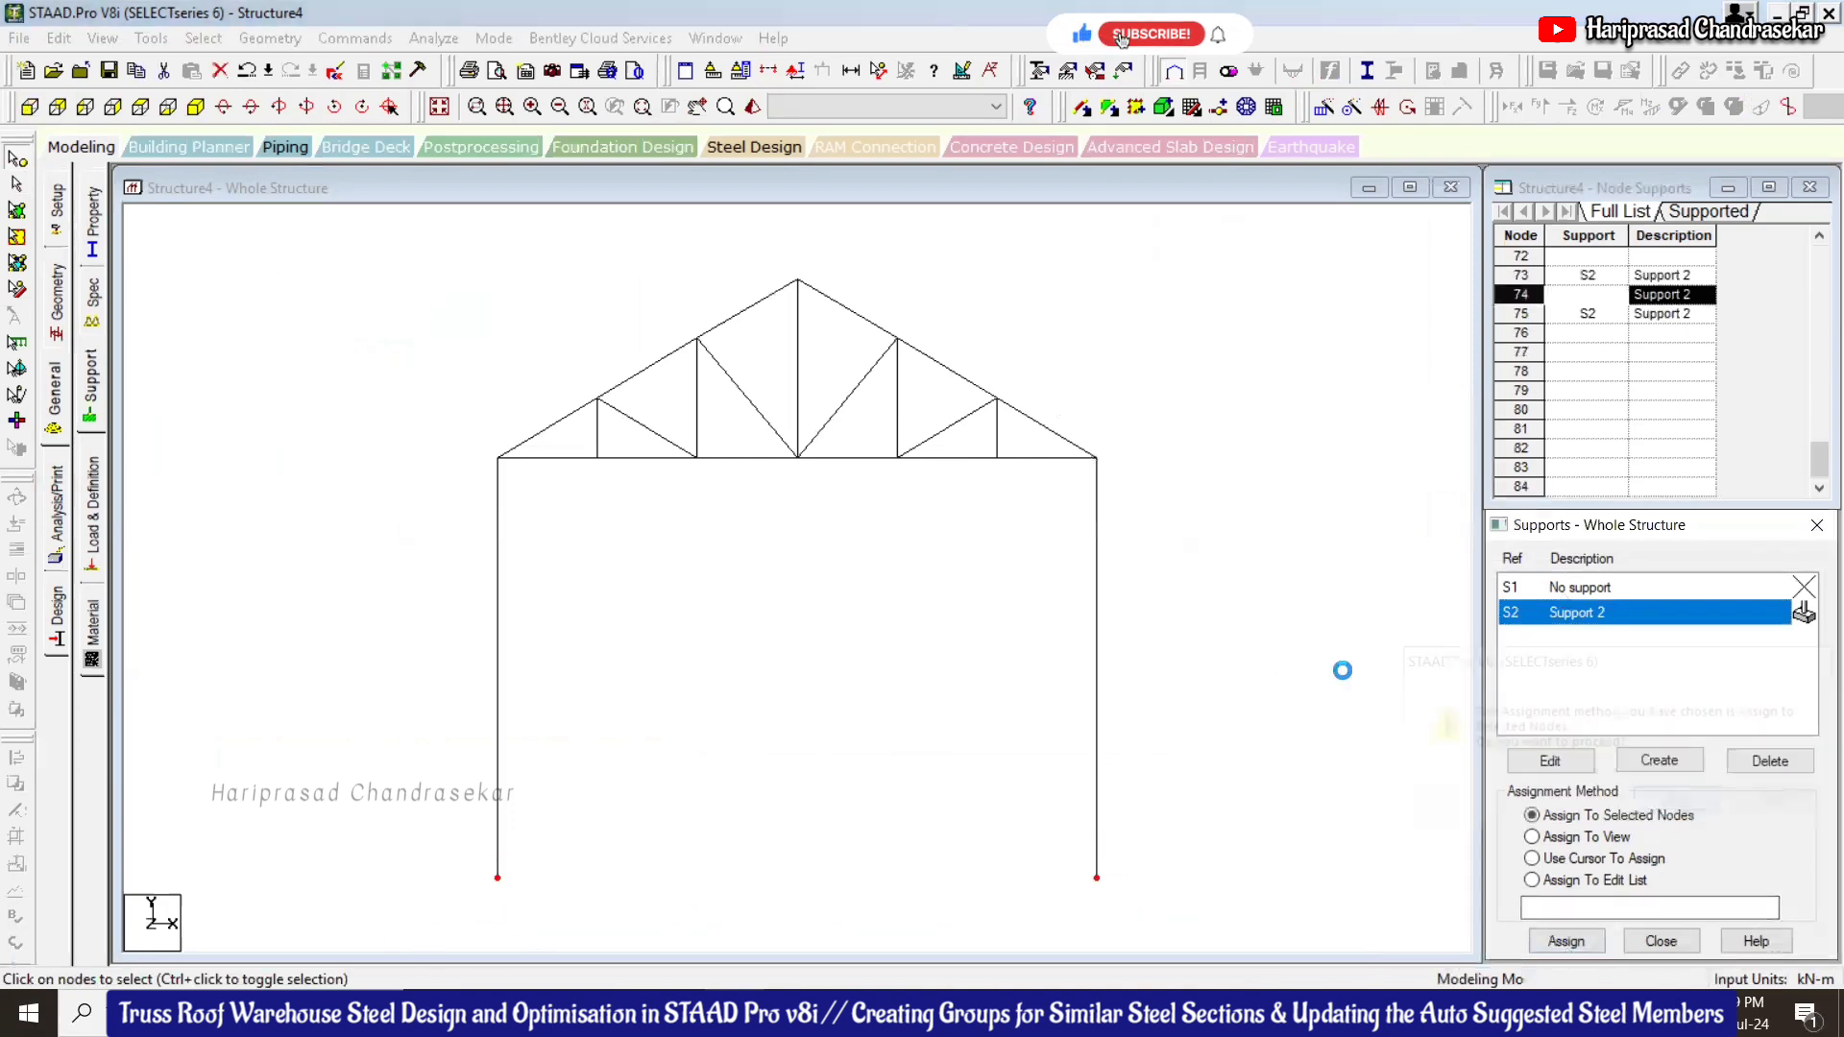
left_click(195, 107)
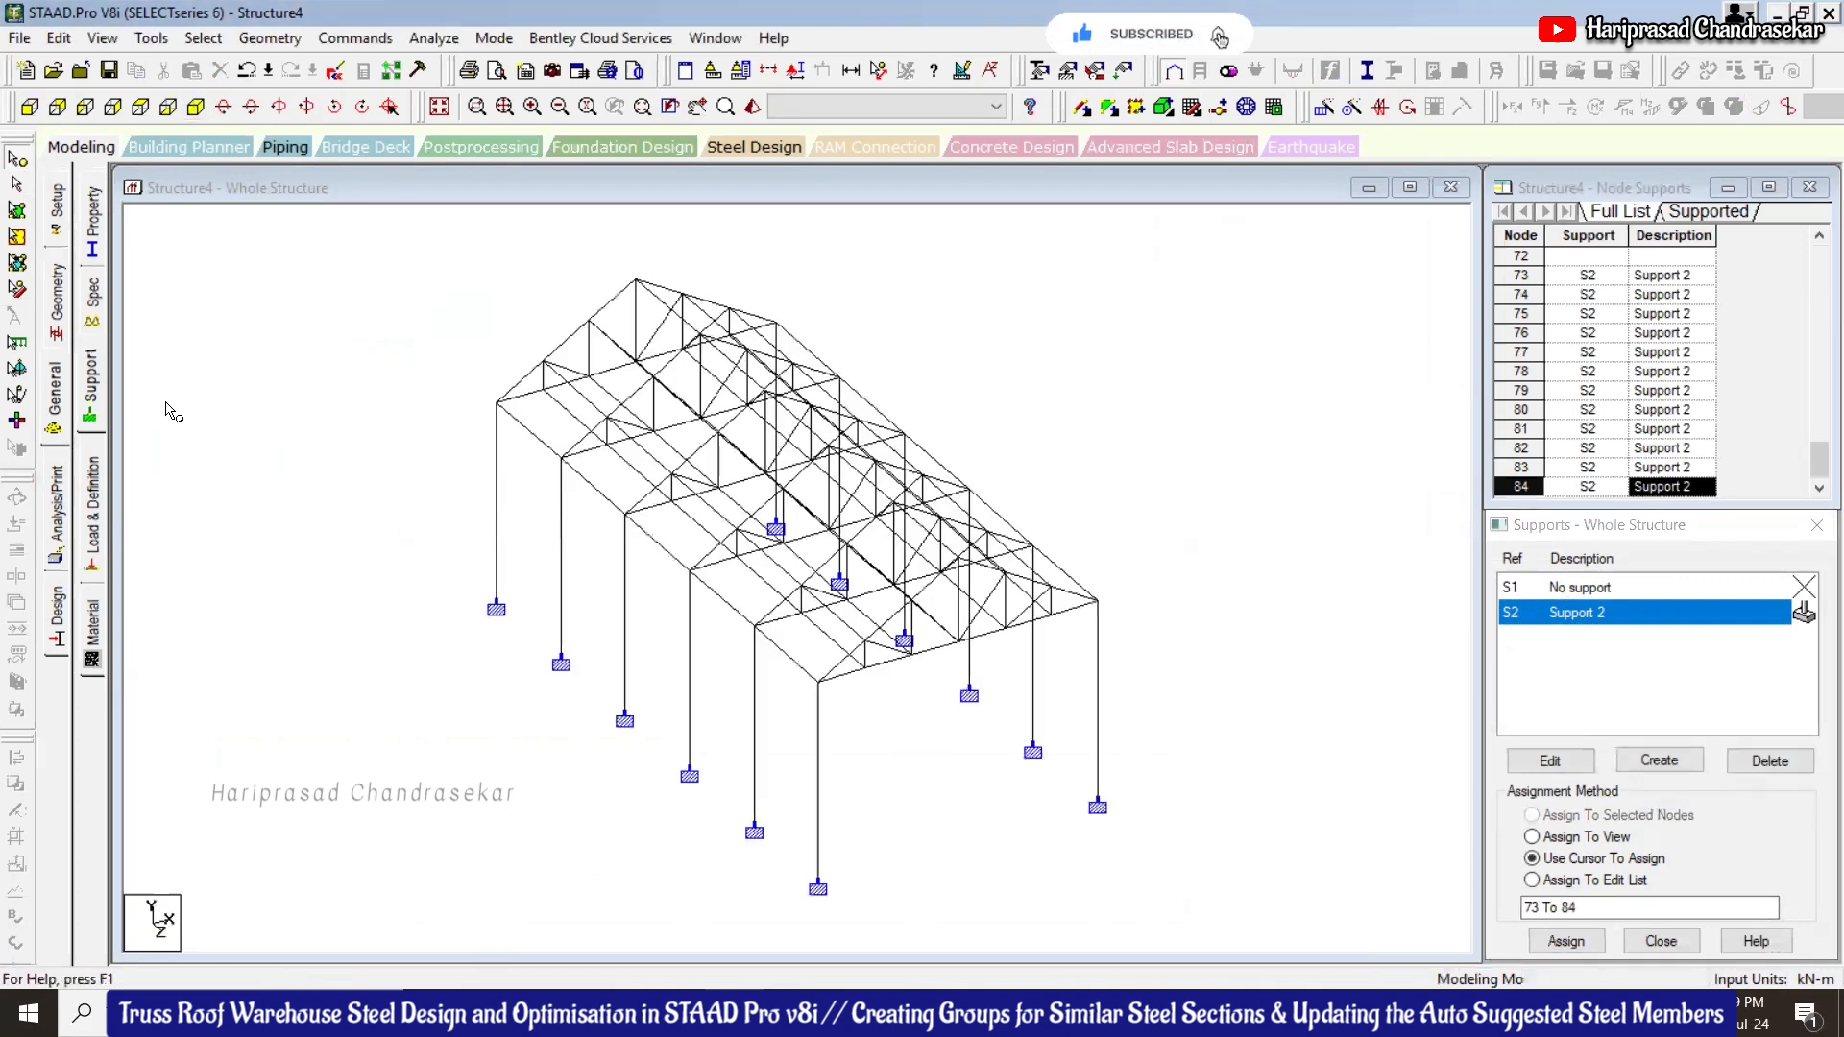
Add the American W shape W14X873 in STEEL as a single section to the model's properties
left_click(93, 300)
left_click(93, 219)
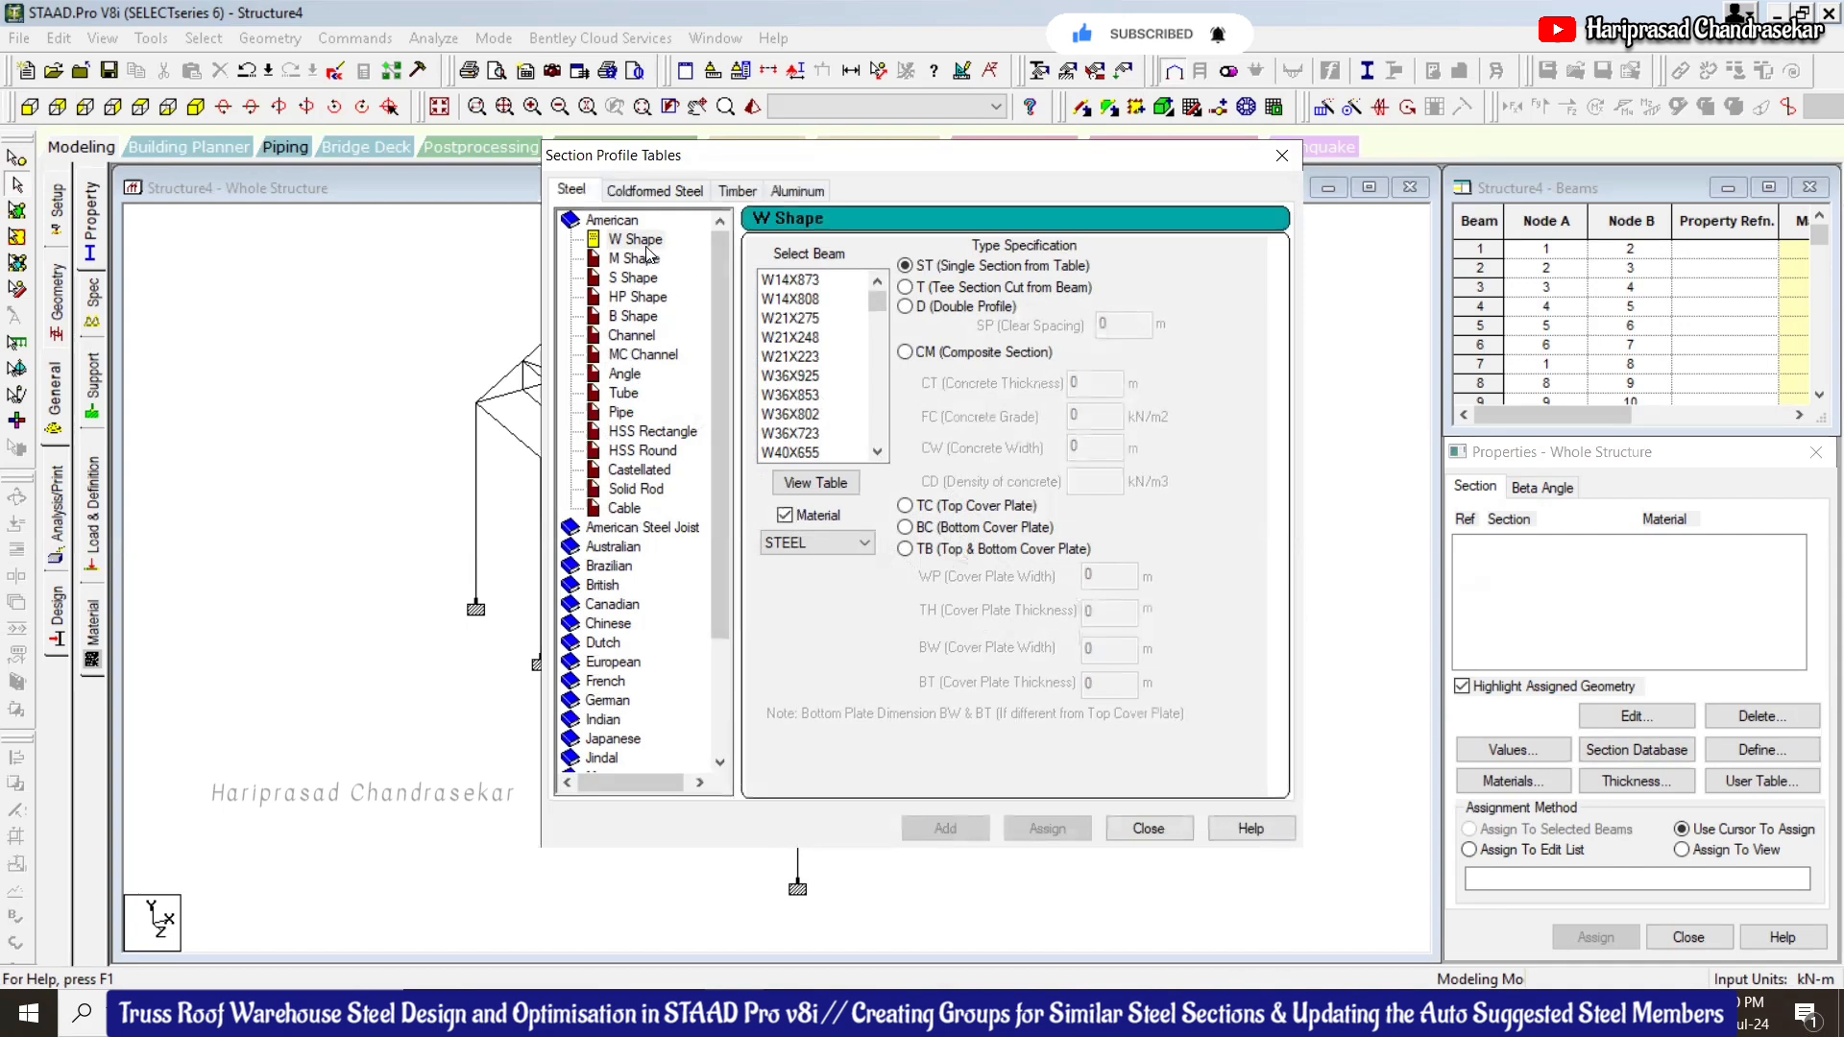
left_click(789, 279)
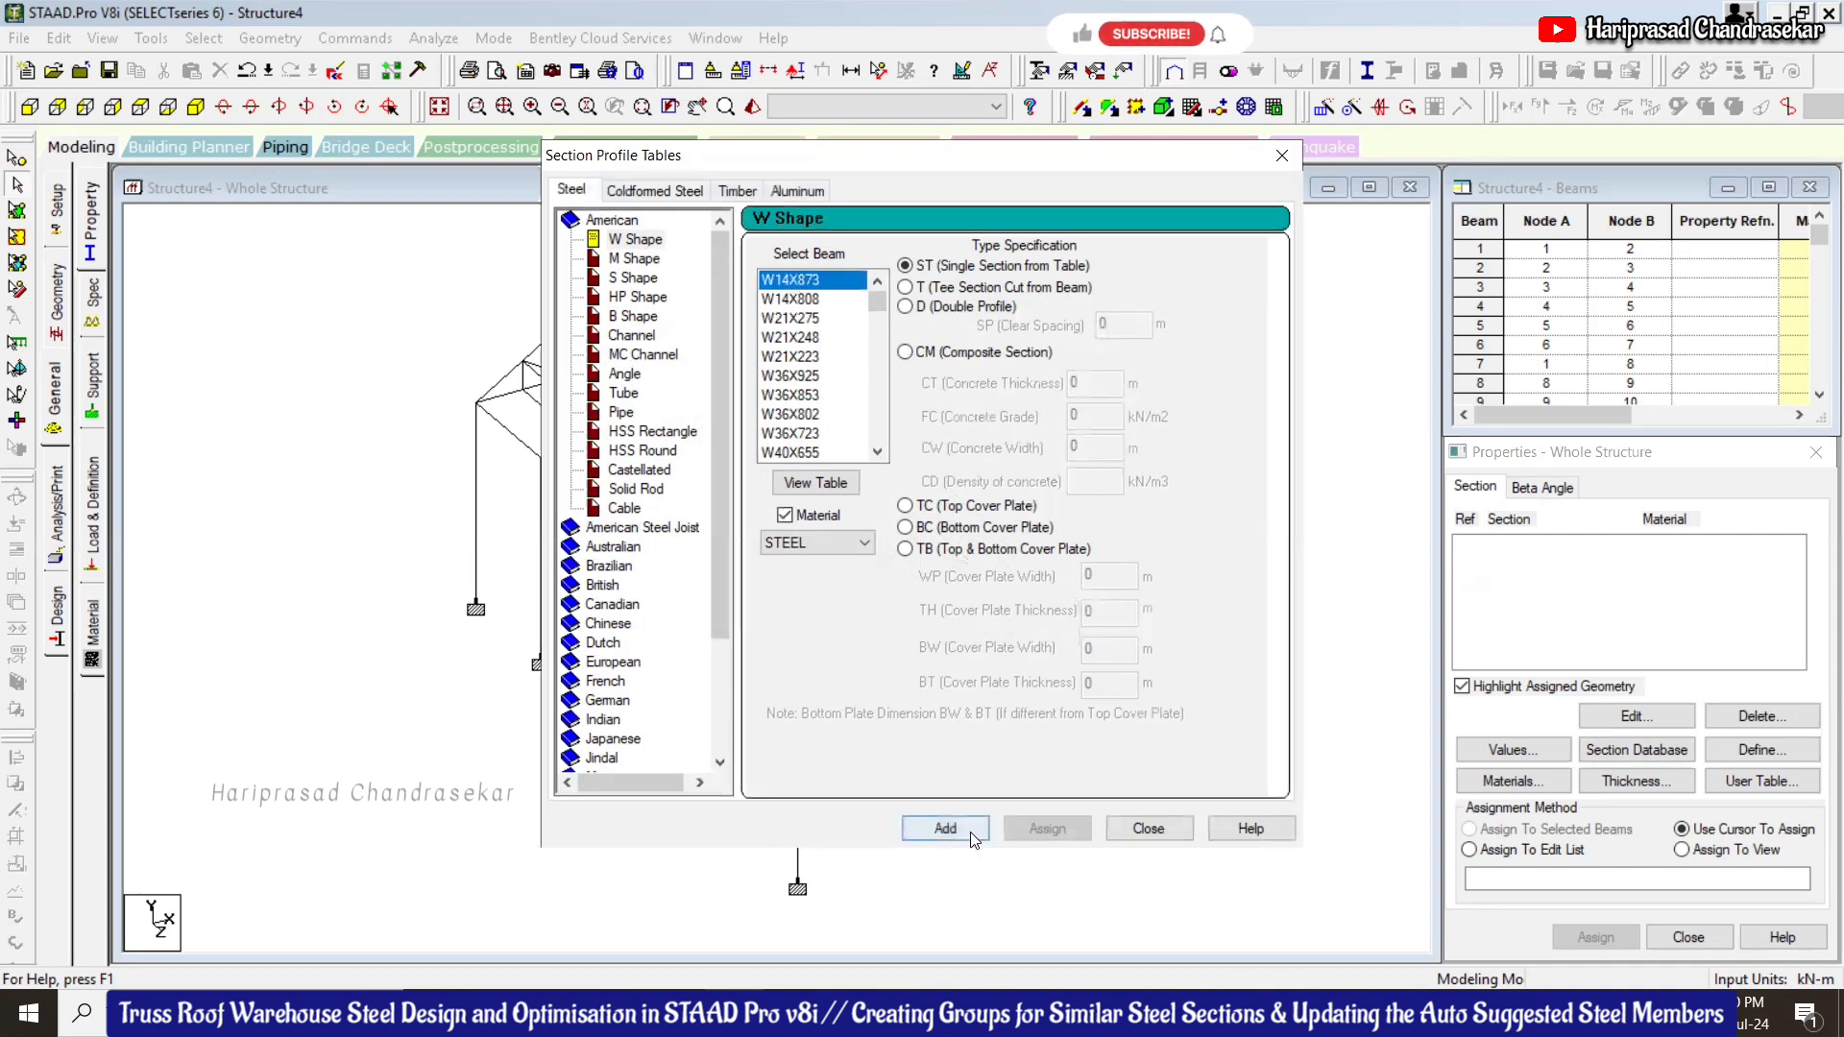
left_click(965, 826)
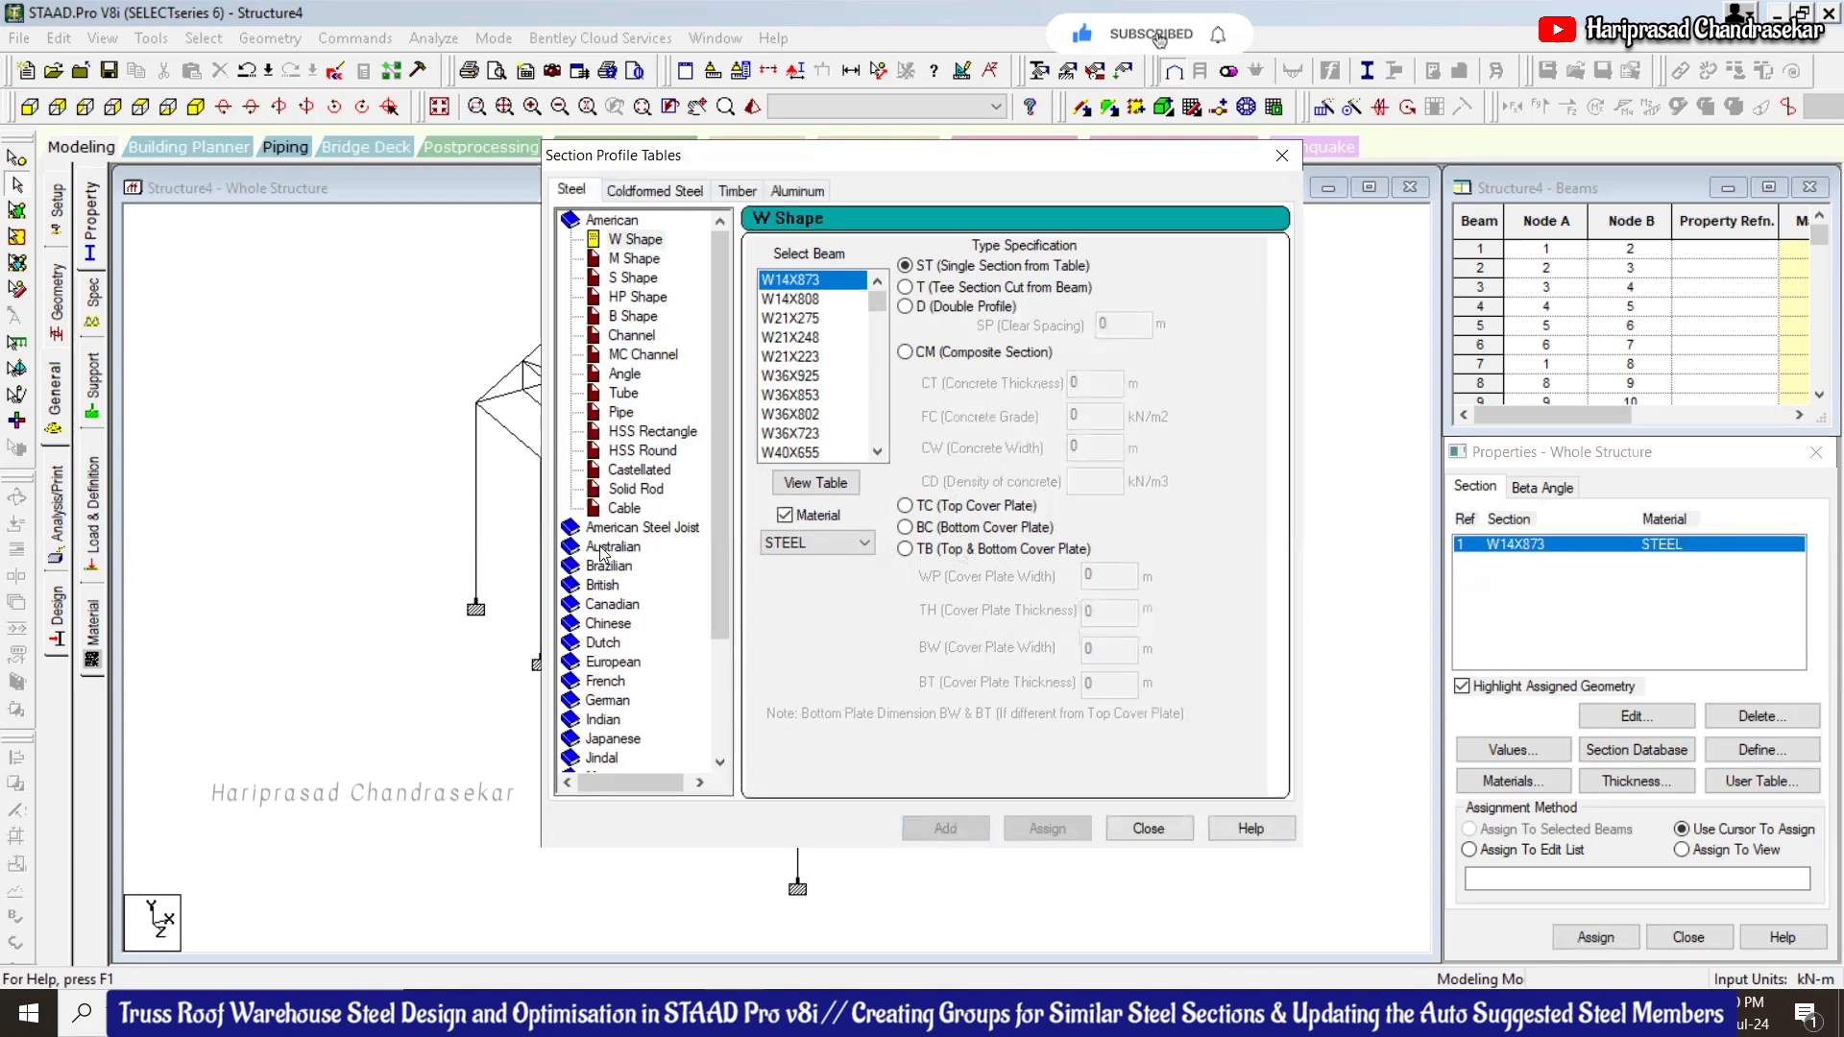
Look through the American angle and W shape section tables, and close the section database
left_click(616, 378)
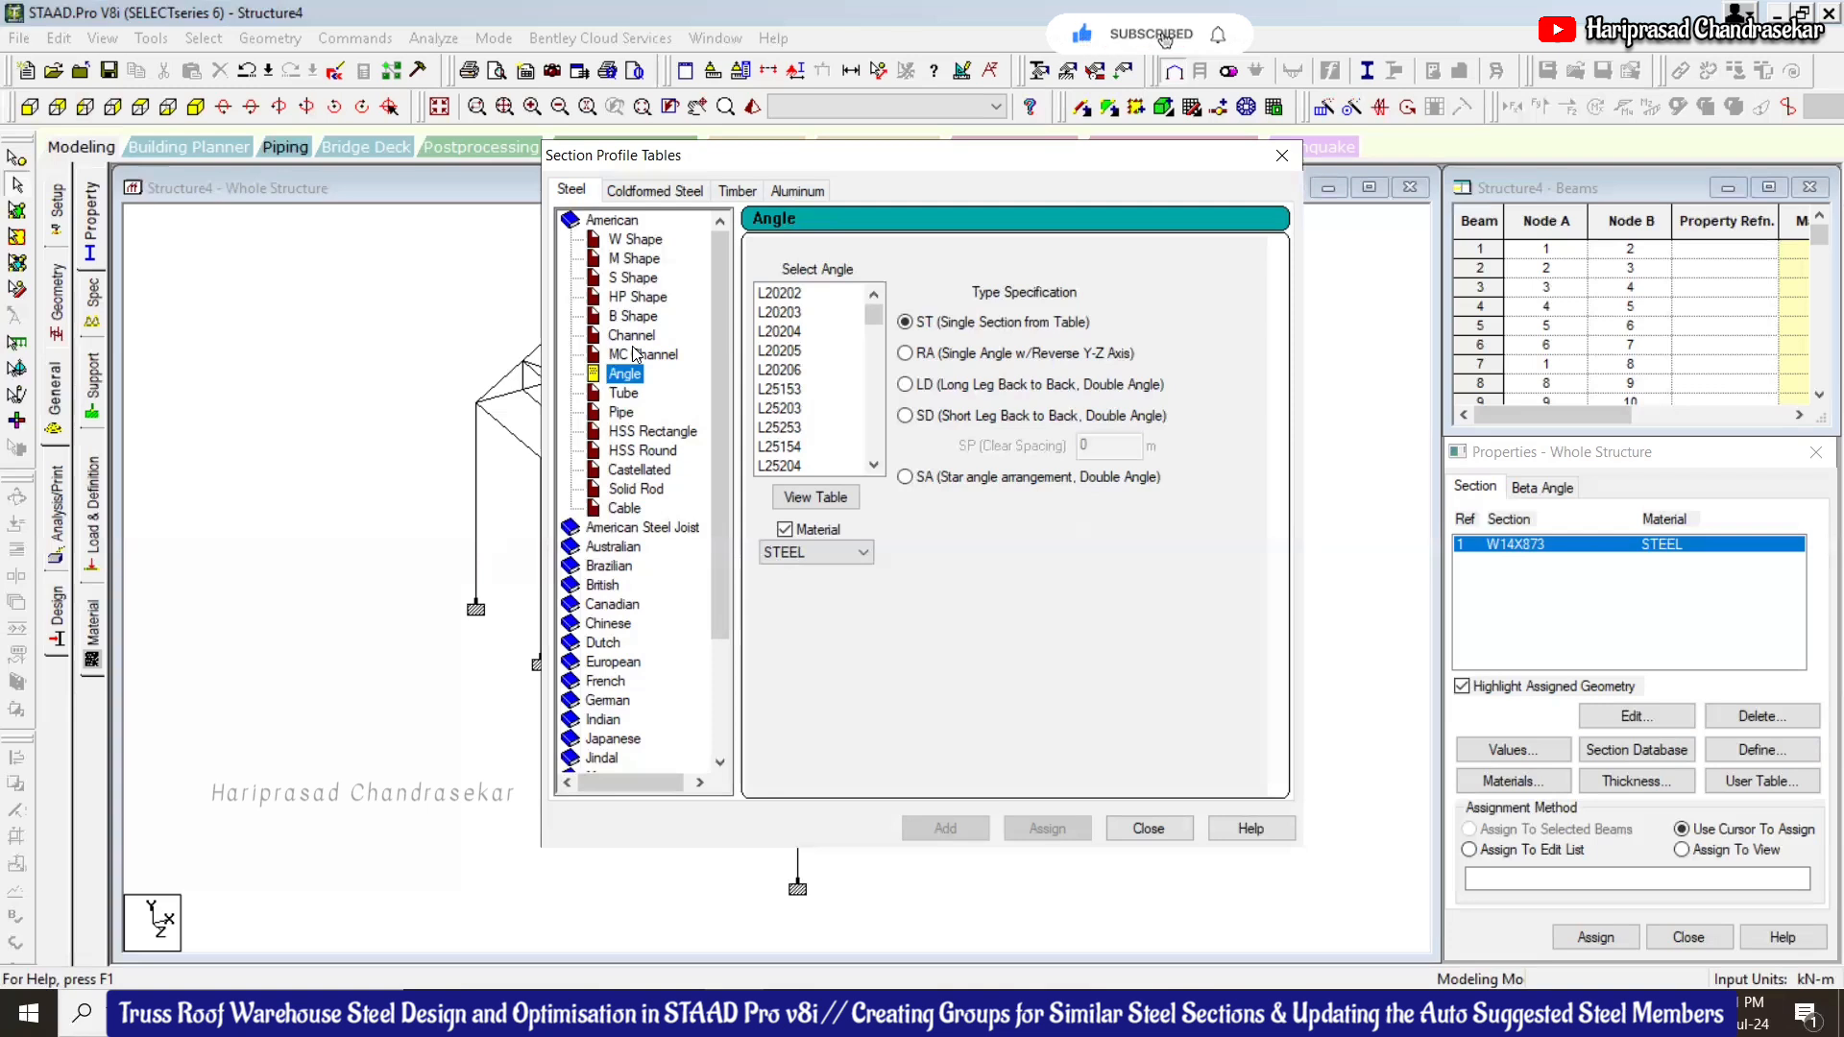
left_click(636, 337)
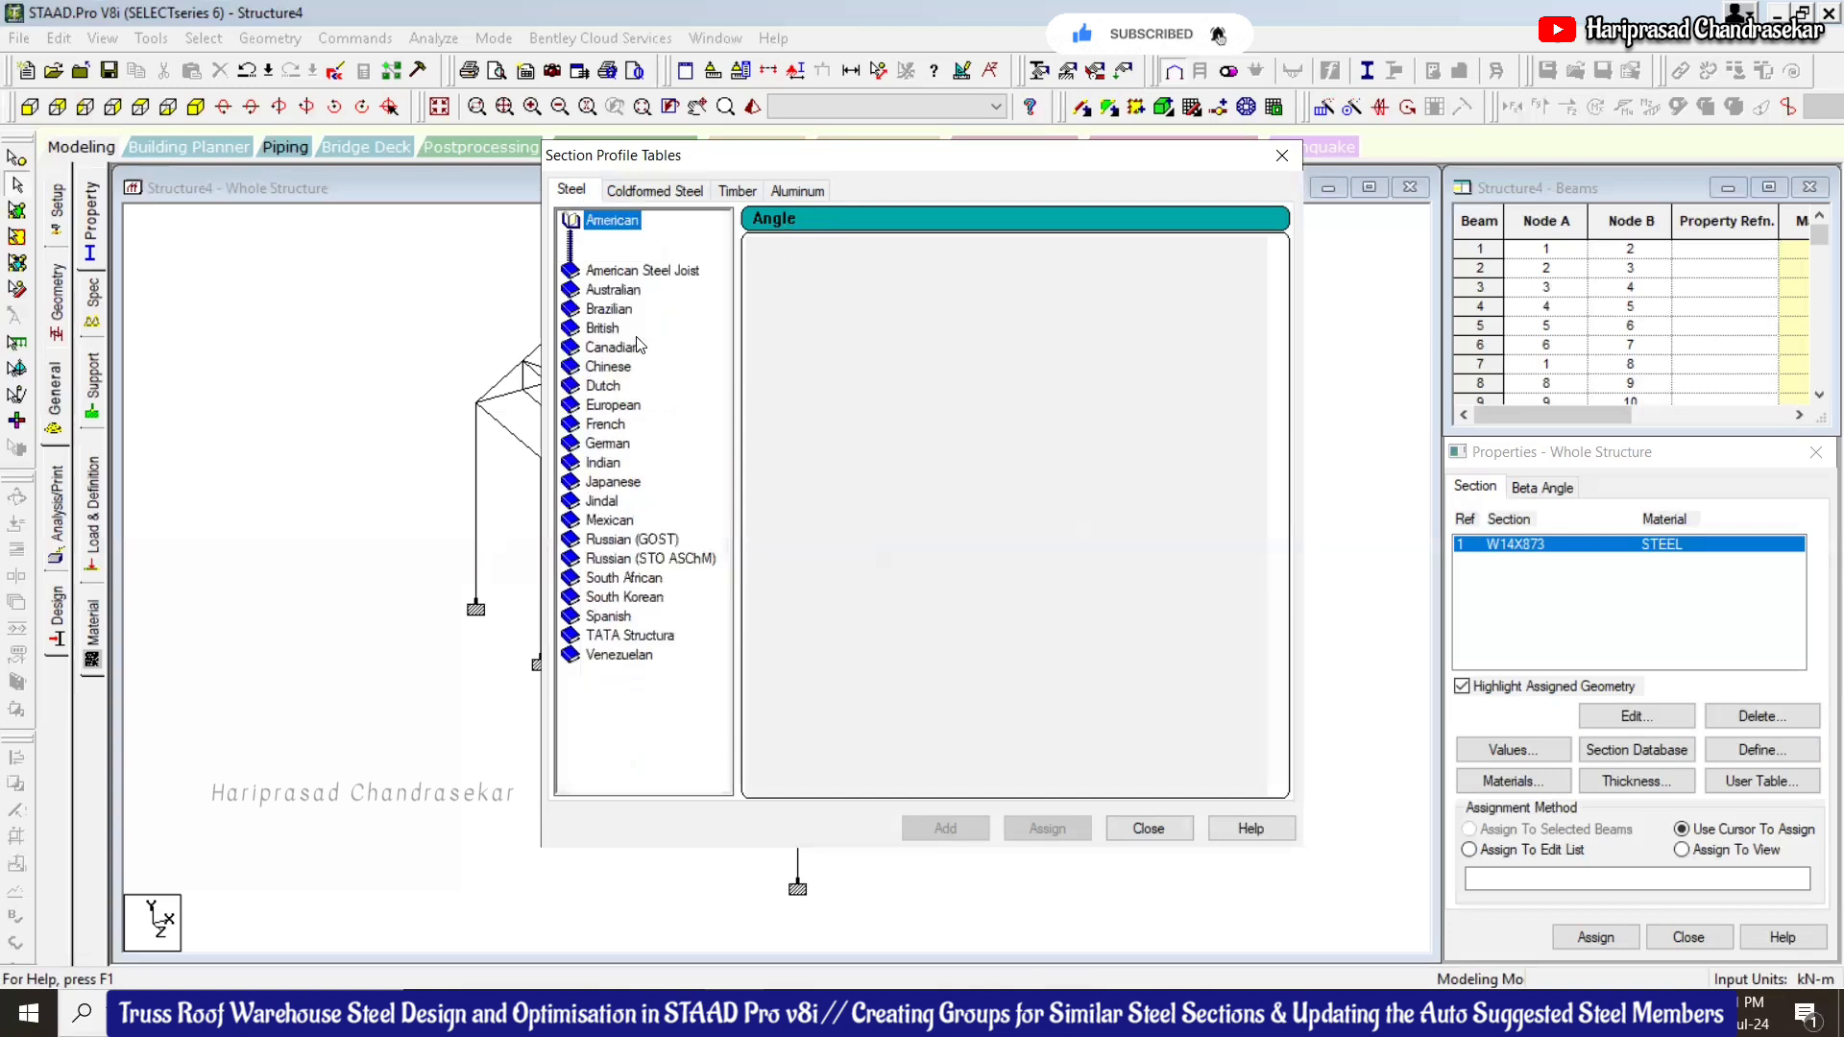
left_click(634, 240)
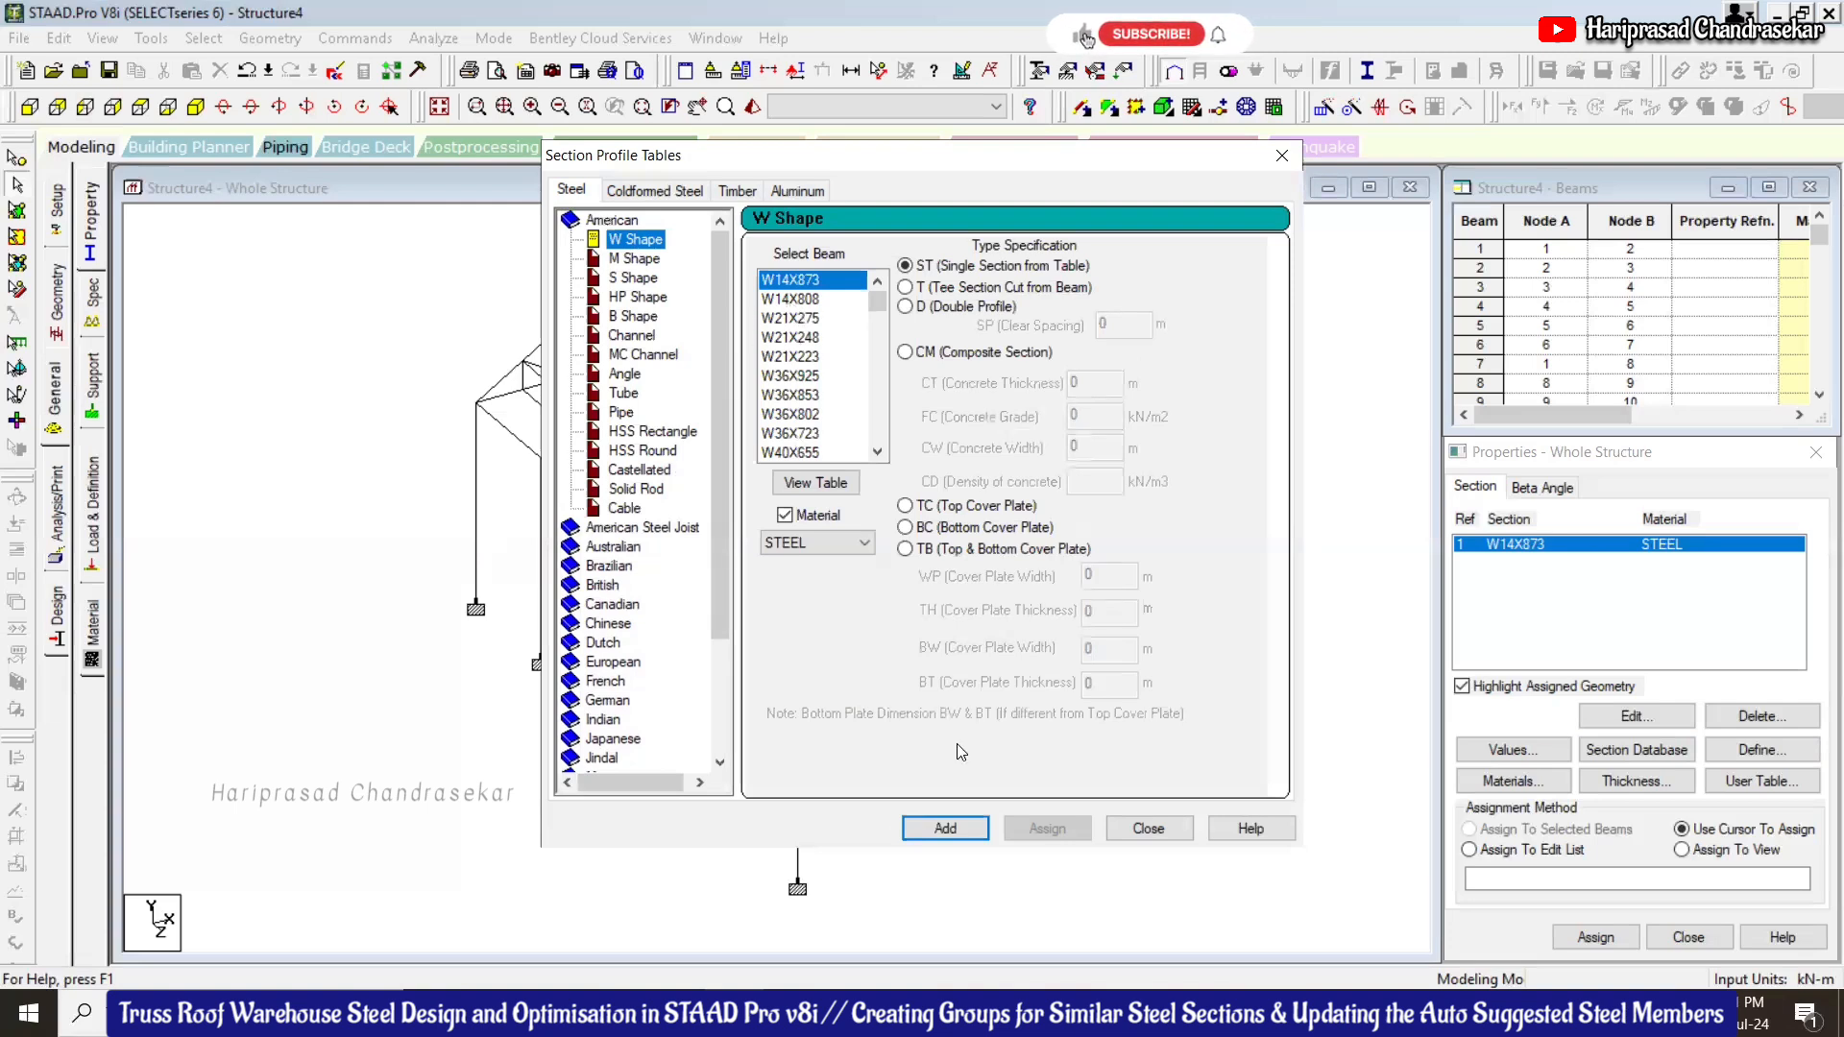
left_click(1147, 829)
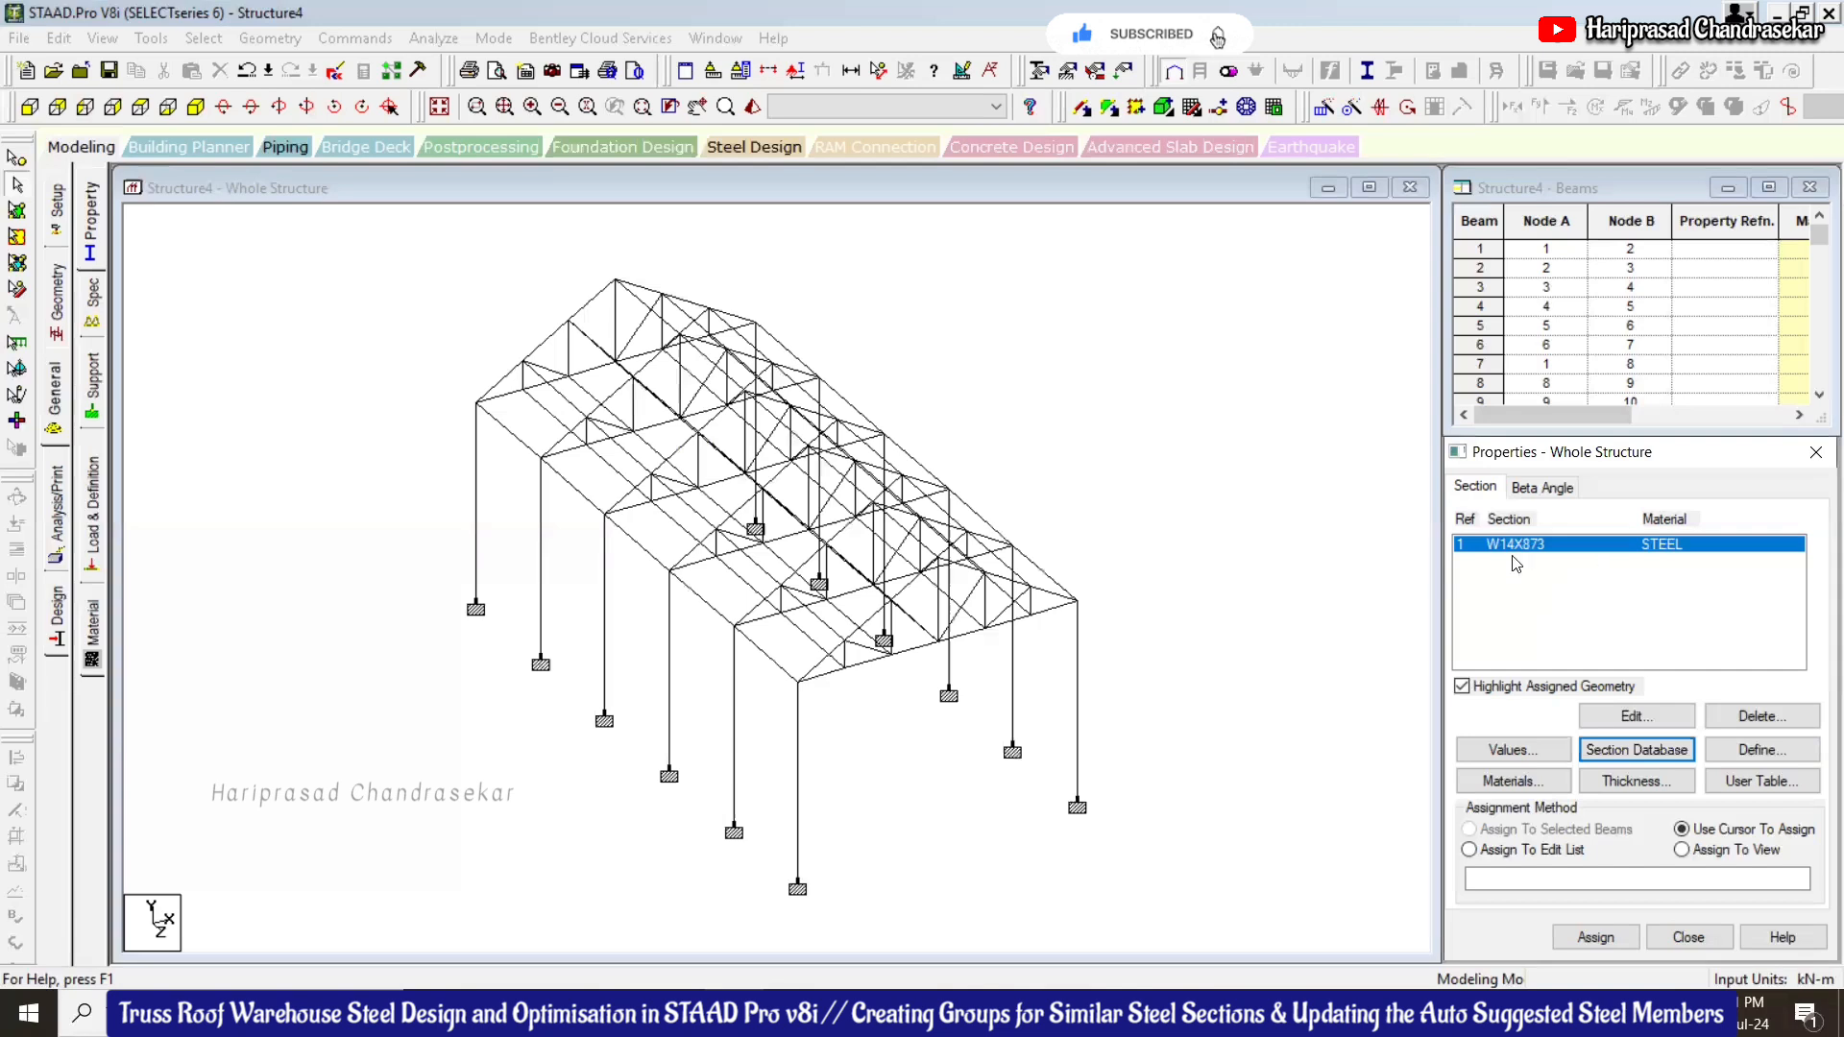
Define two Assign Profile properties in STEEL, one with the Beam specification and one with the Column specification
left_click(1761, 759)
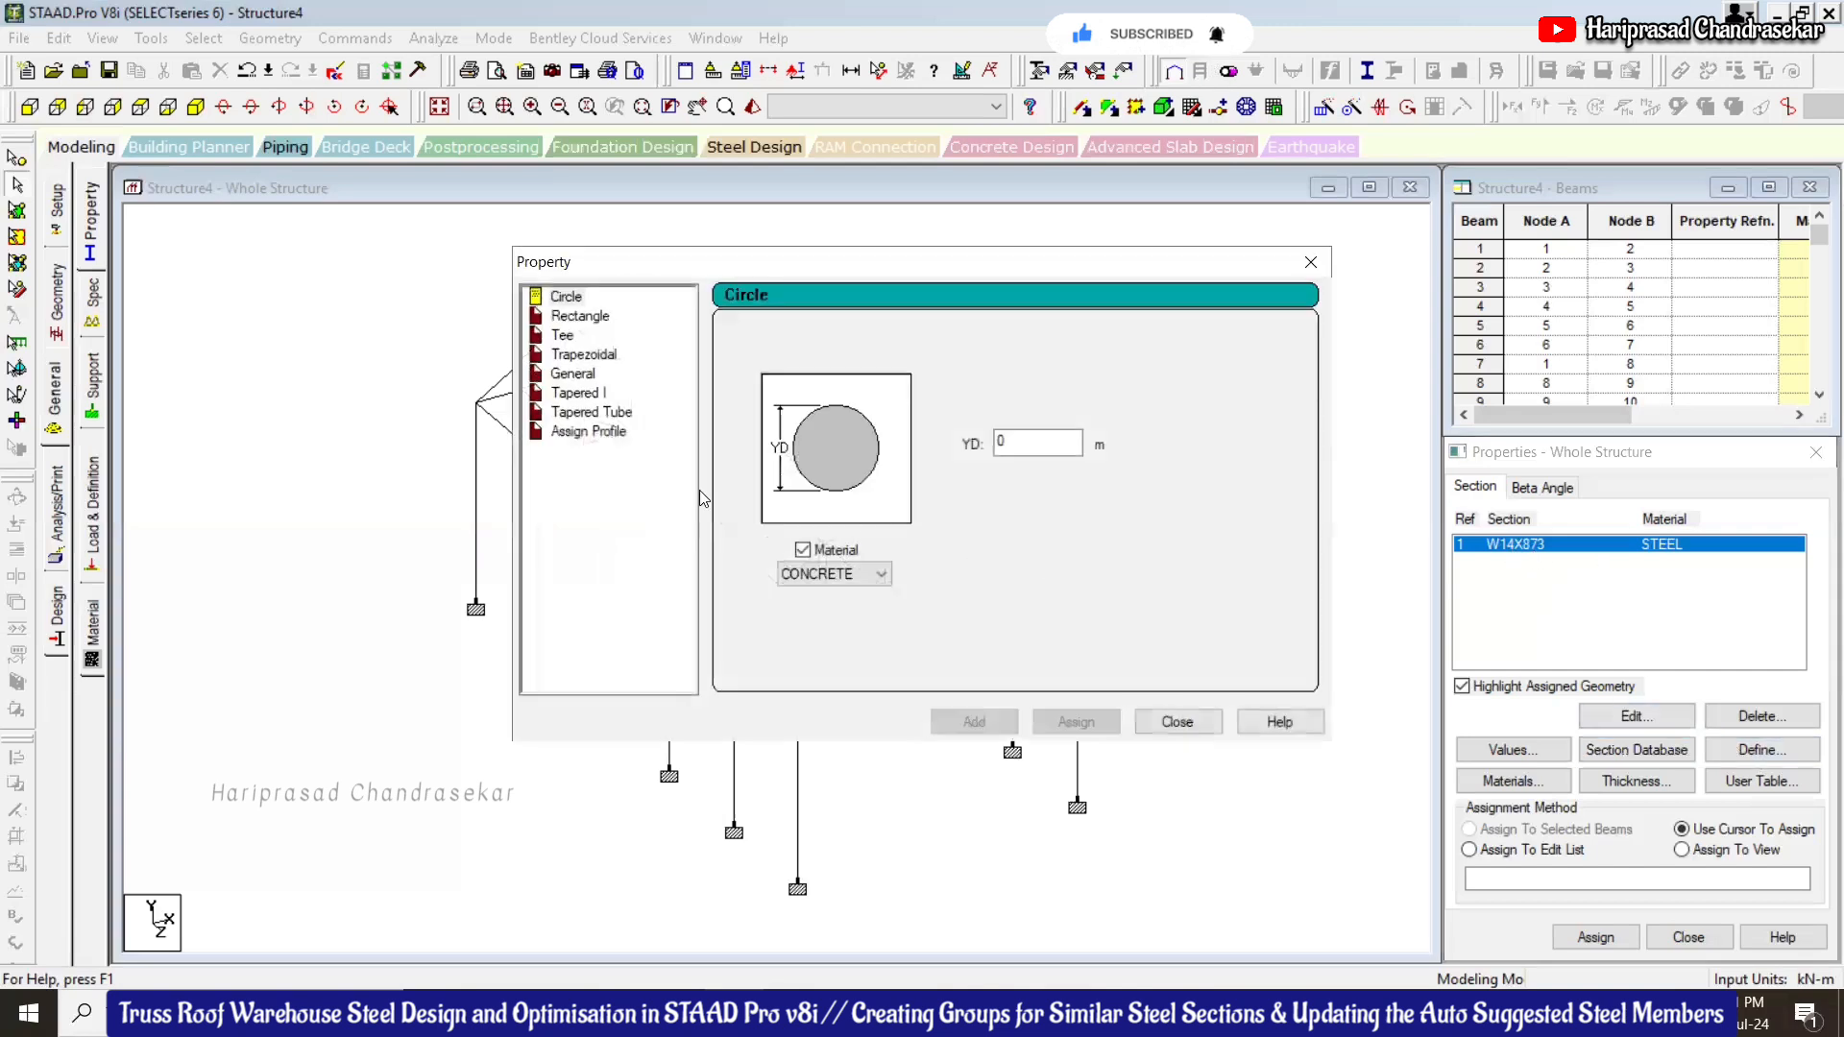
left_click(589, 431)
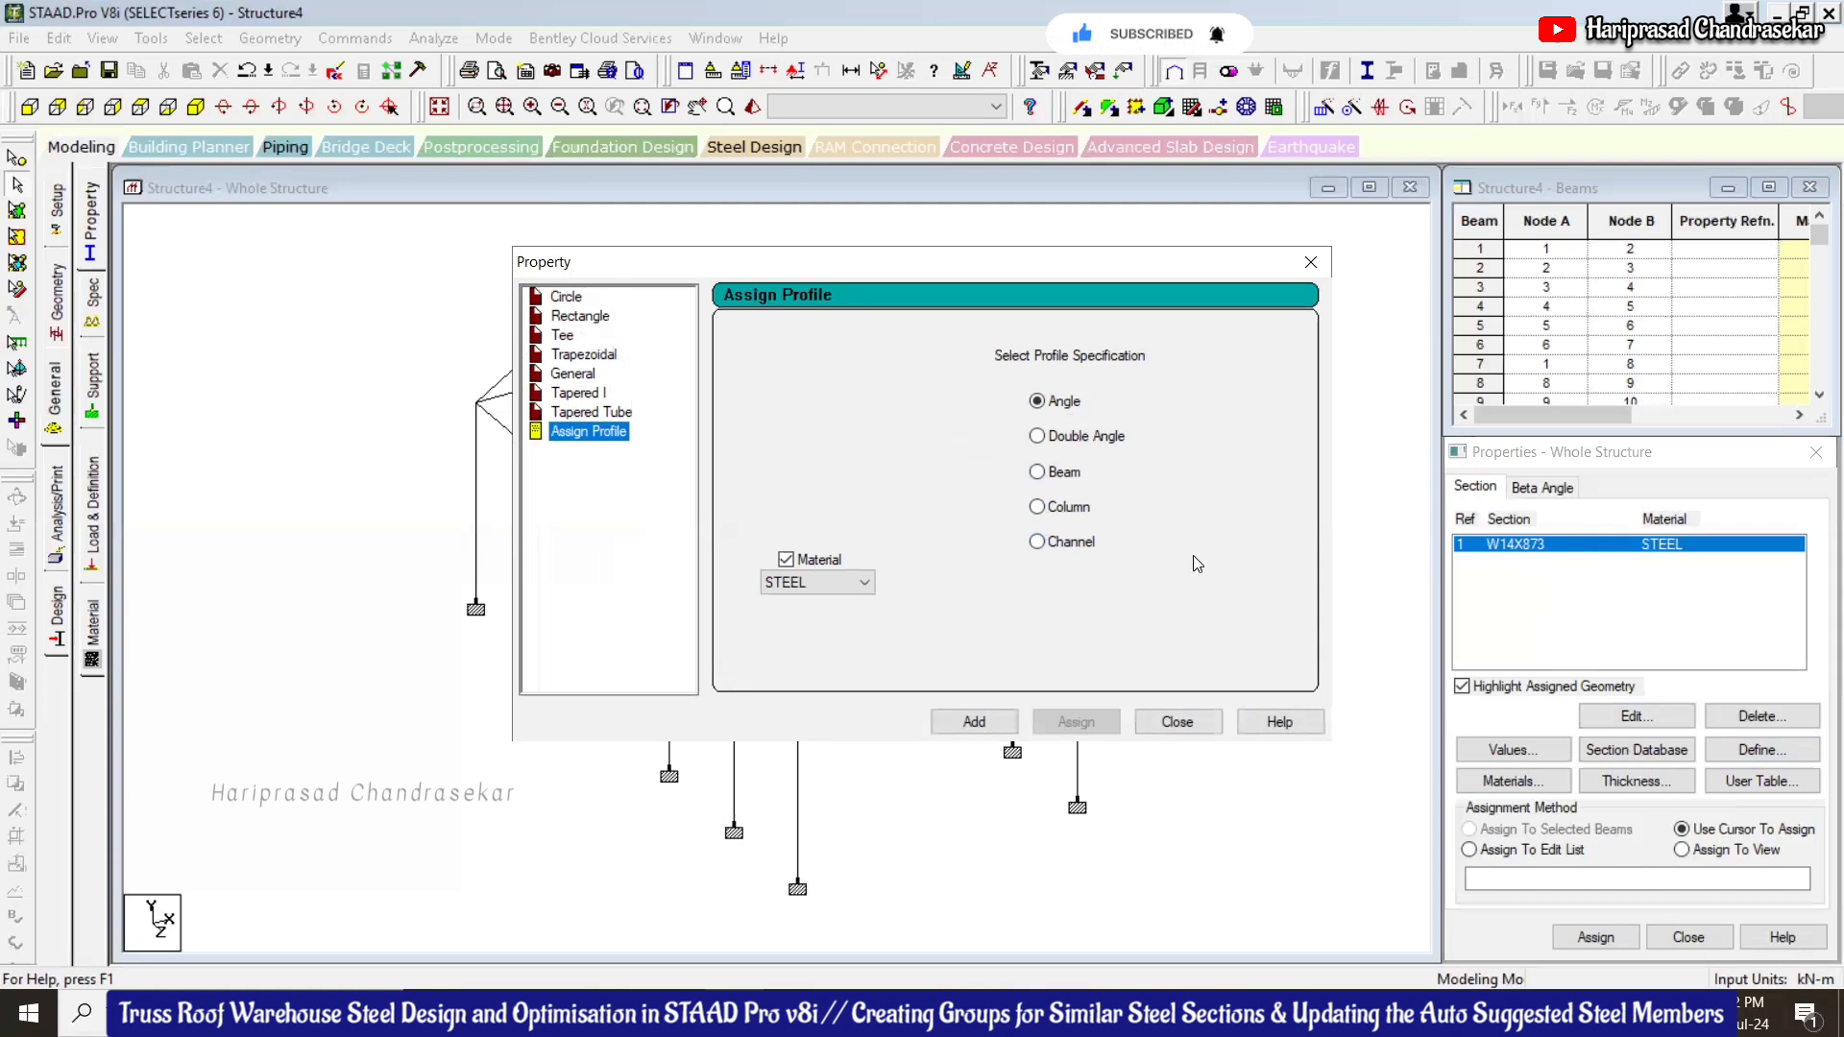
left_click(1037, 471)
left_click(987, 722)
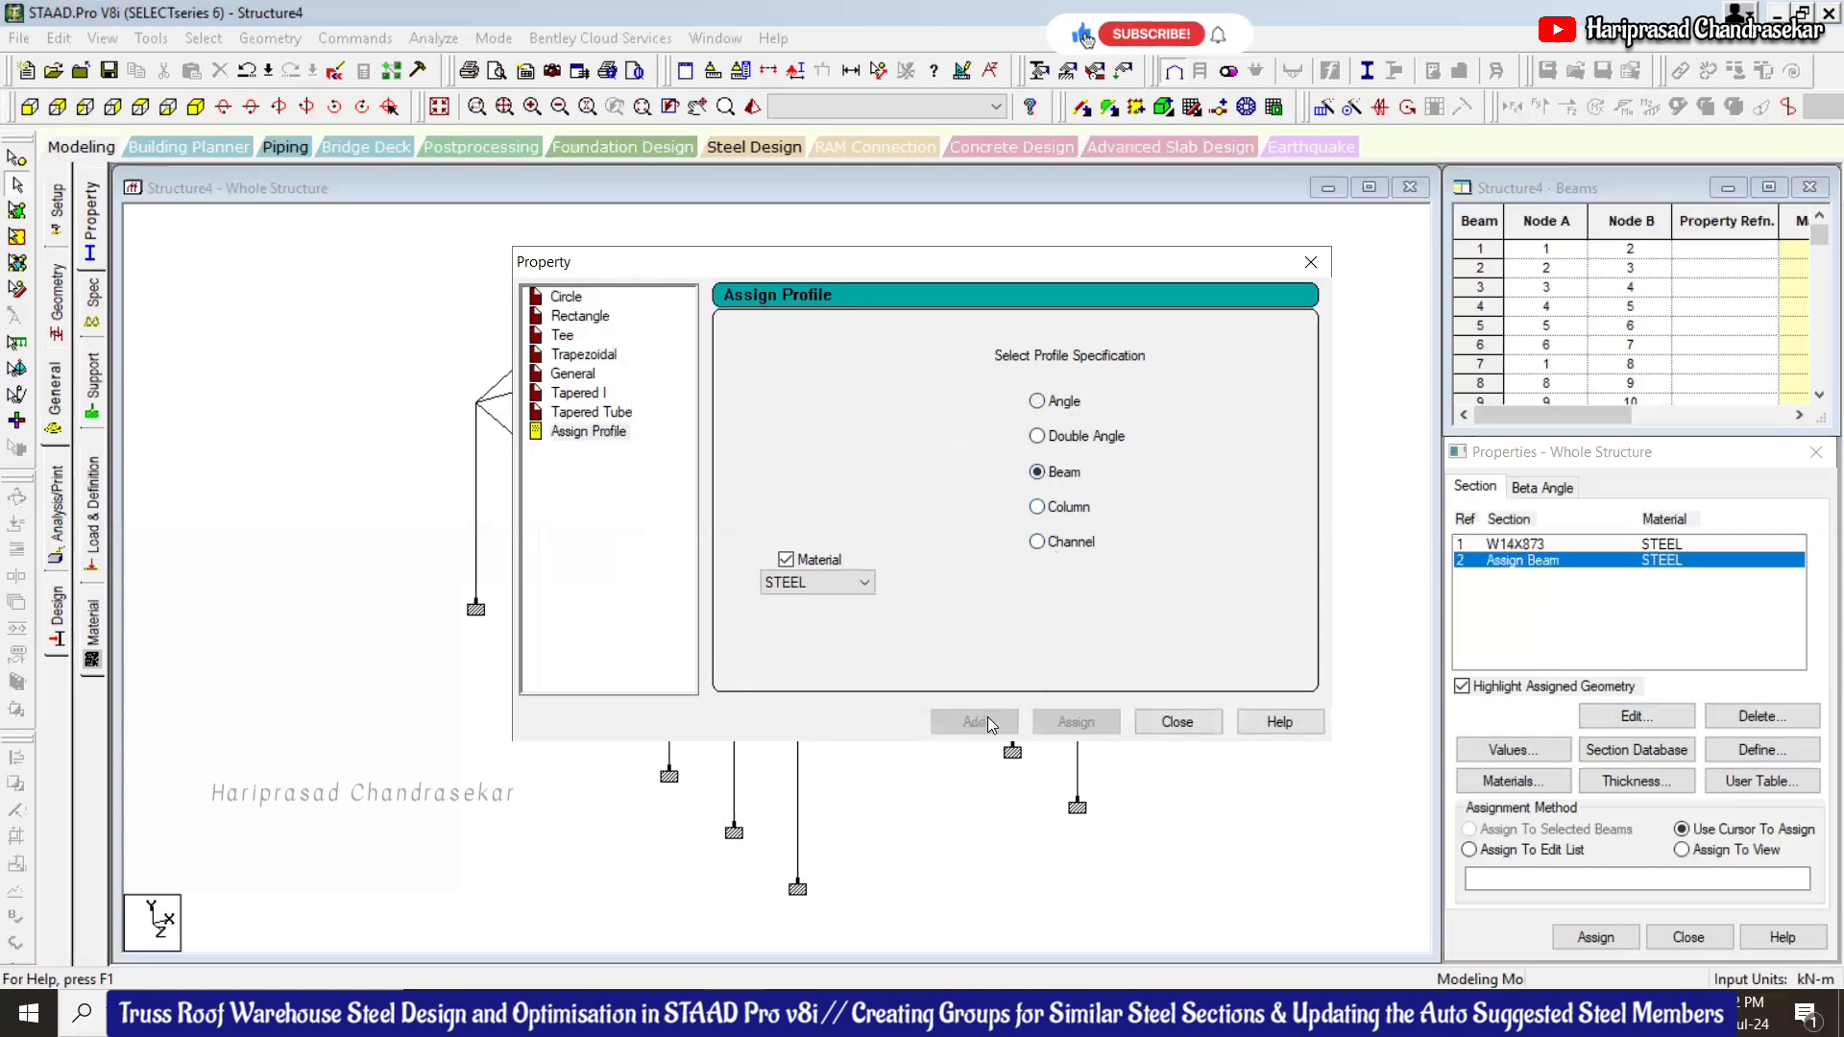
left_click(1038, 506)
left_click(974, 721)
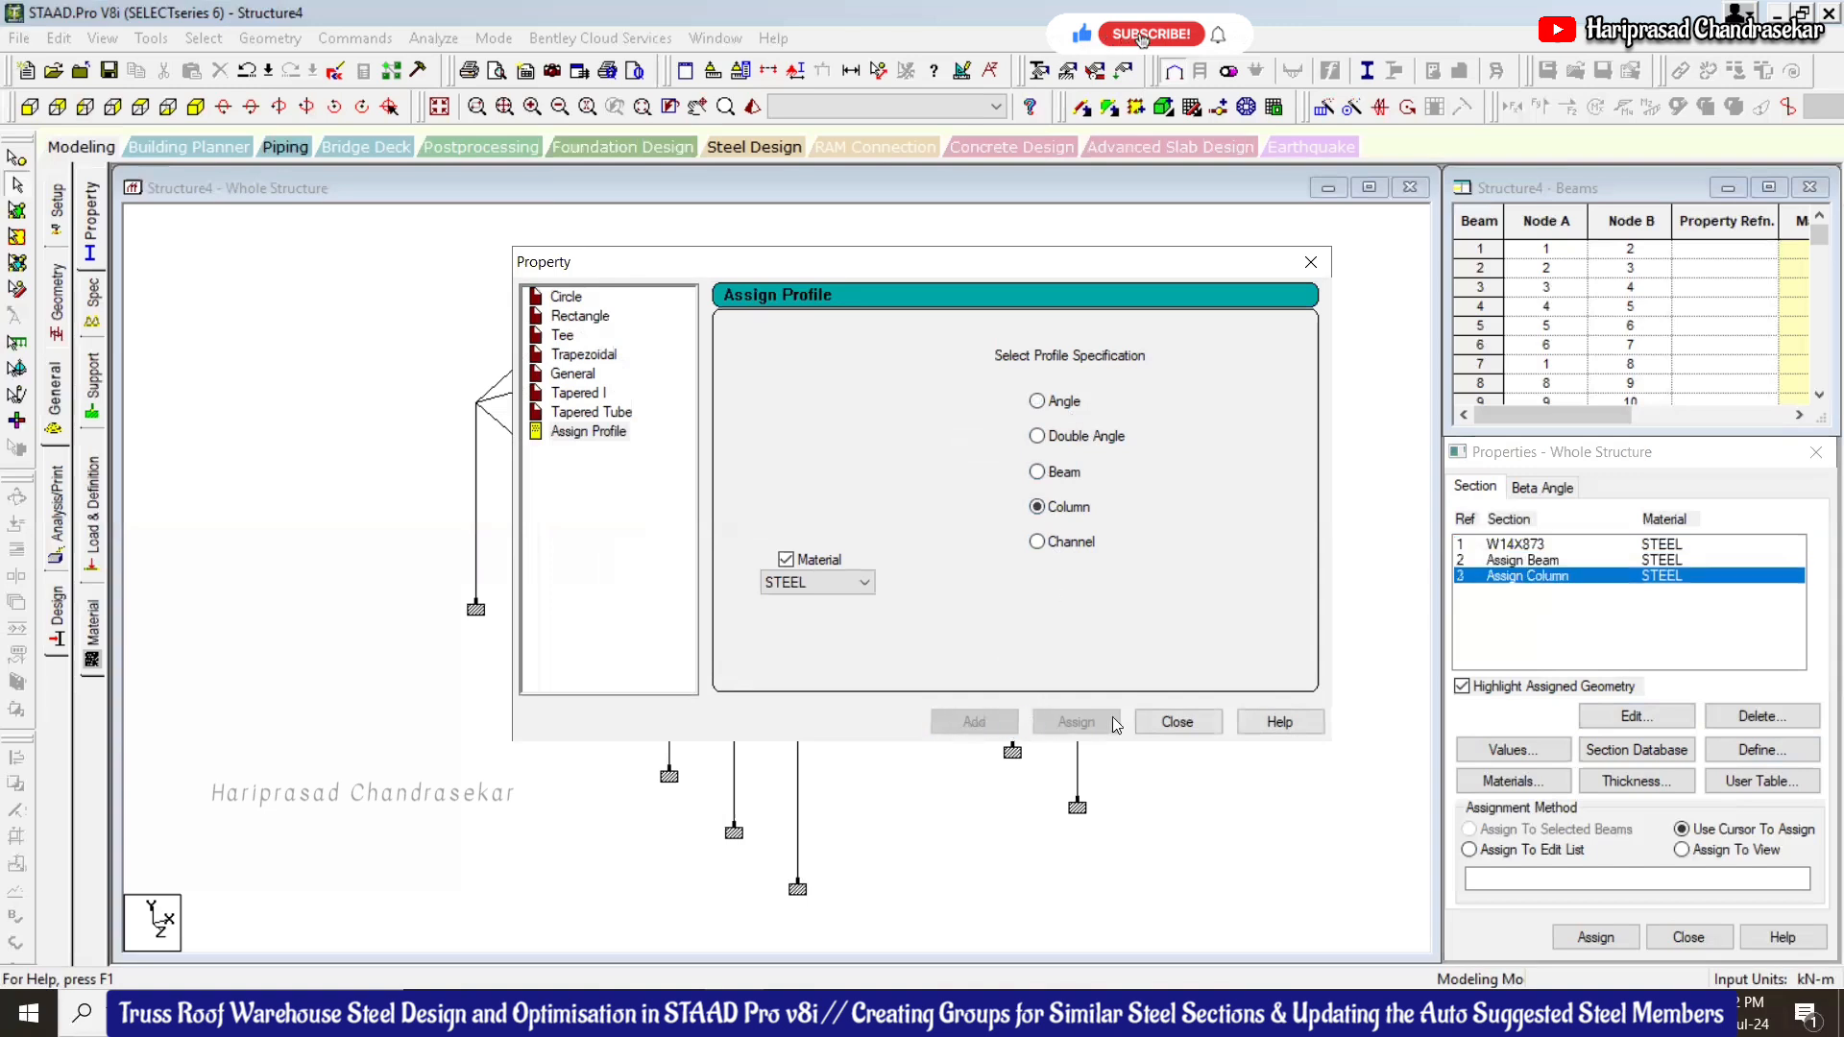
left_click(1174, 722)
Delete the W14X873 section from the model's properties
left_click(1529, 543)
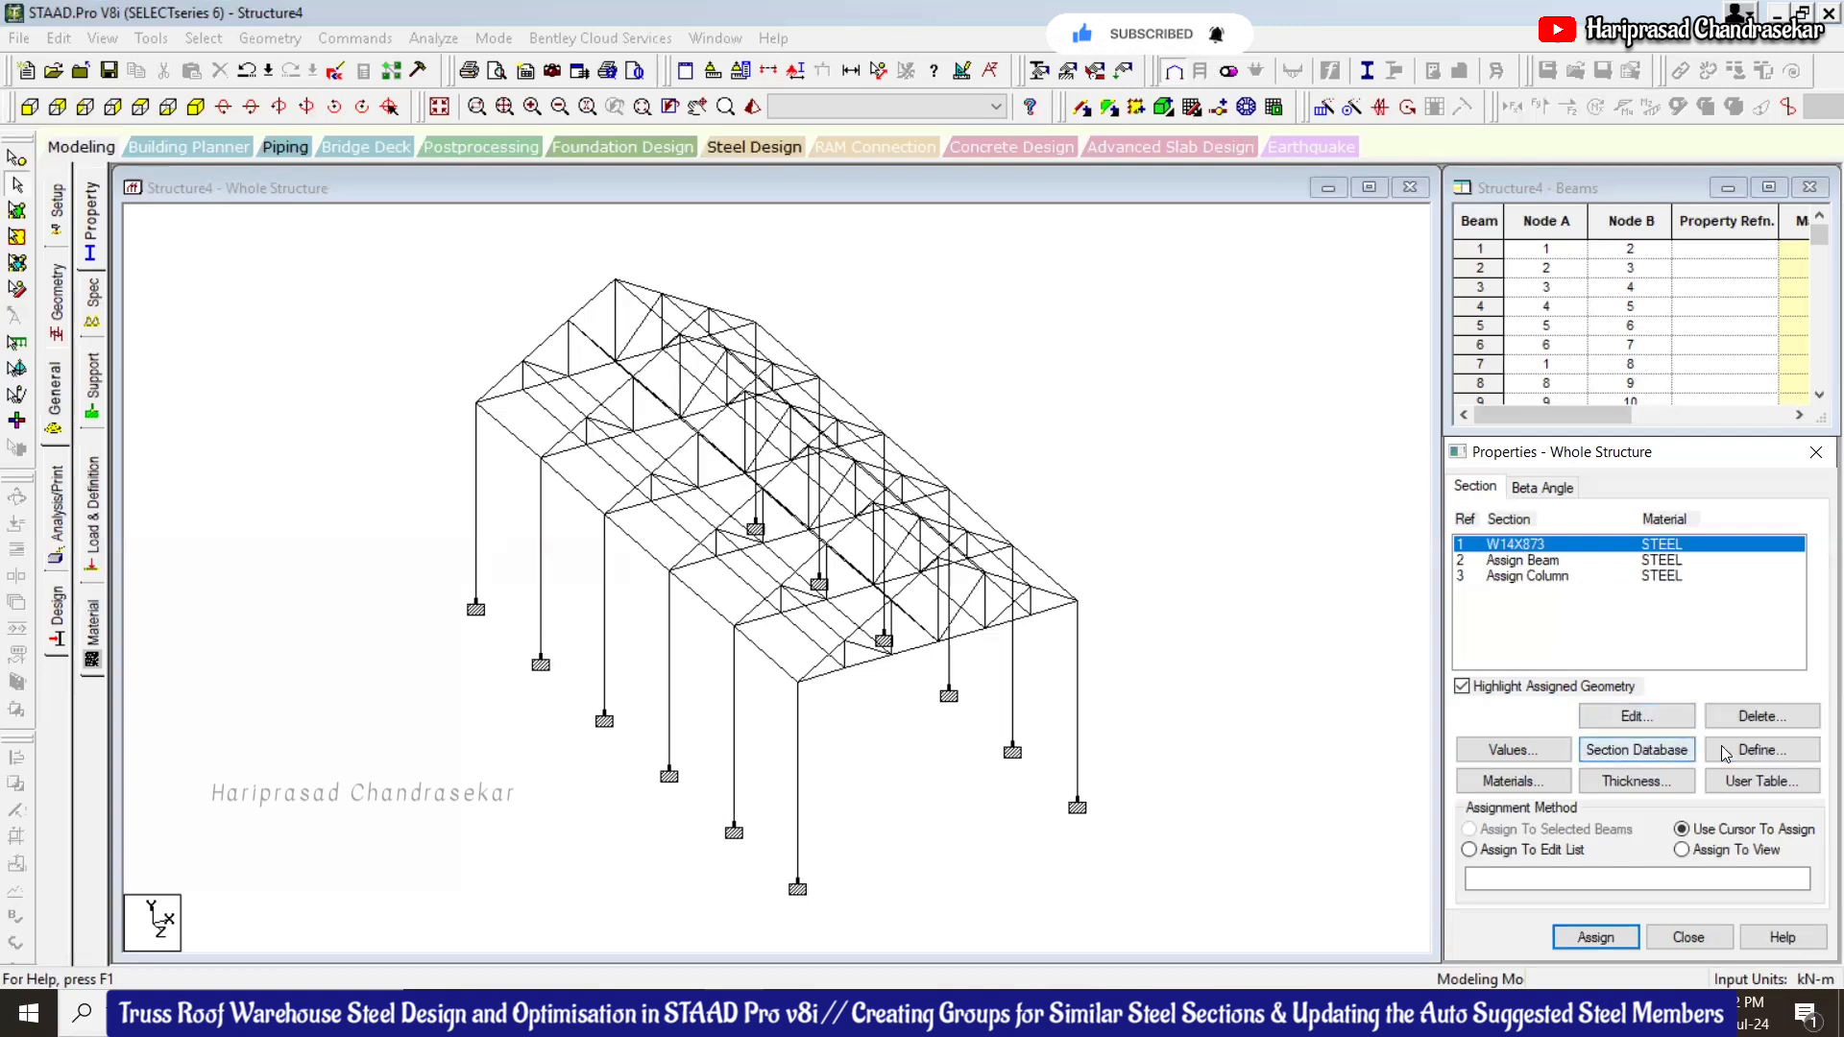
left_click(1548, 567)
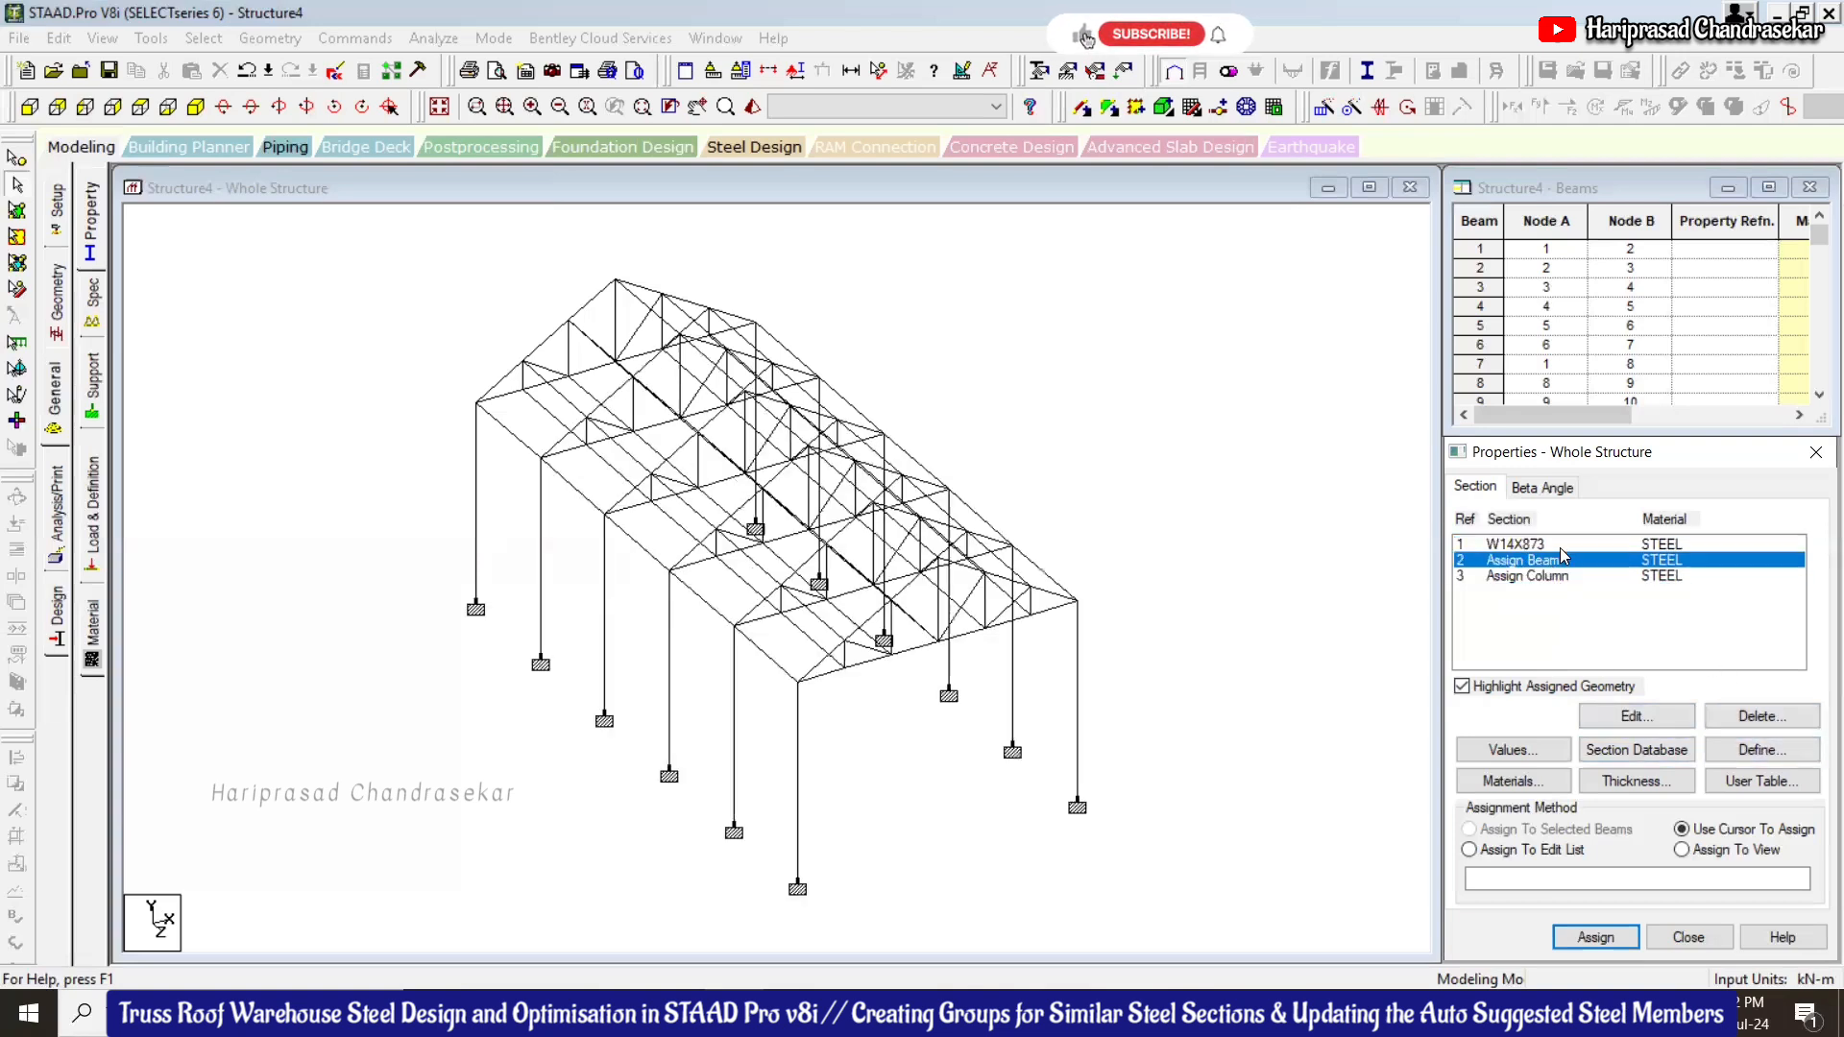
left_click(1557, 544)
left_click(1760, 718)
left_click(1676, 770)
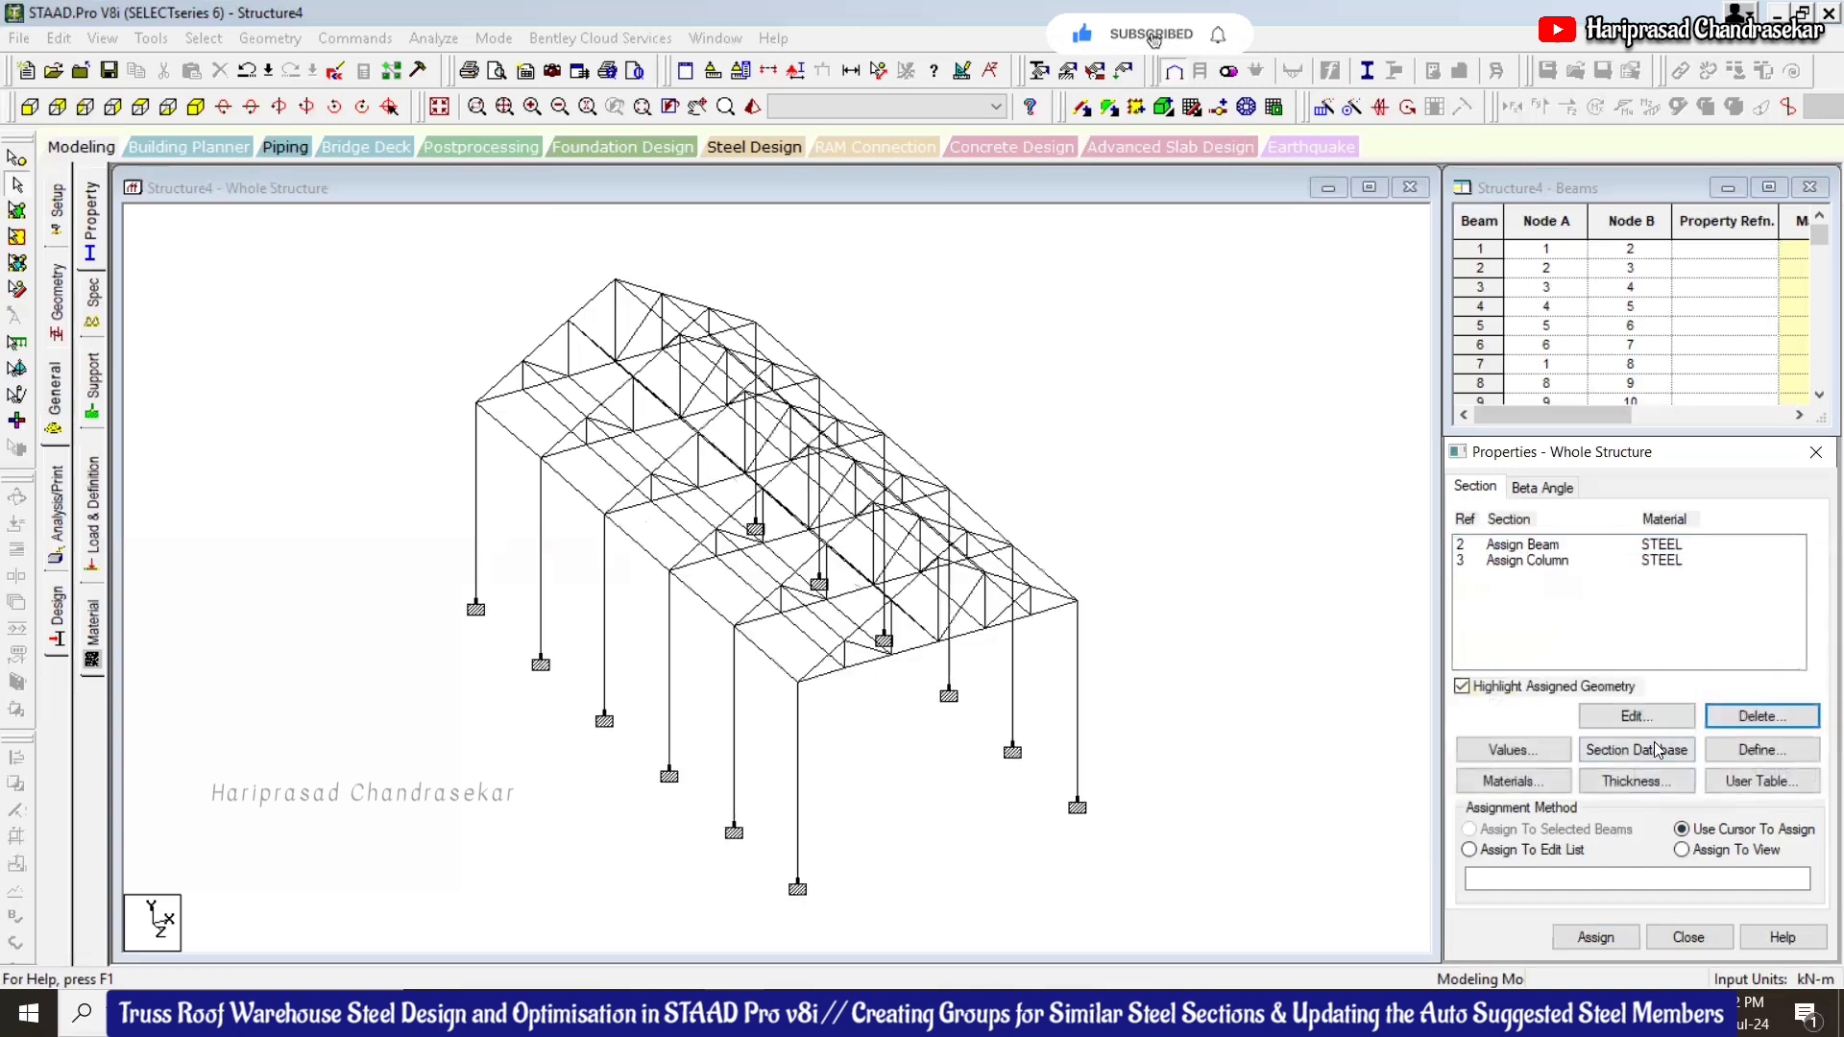
Assign the Assign Beam property to all roof truss and longitudinal members above the columns
left_click(1522, 545)
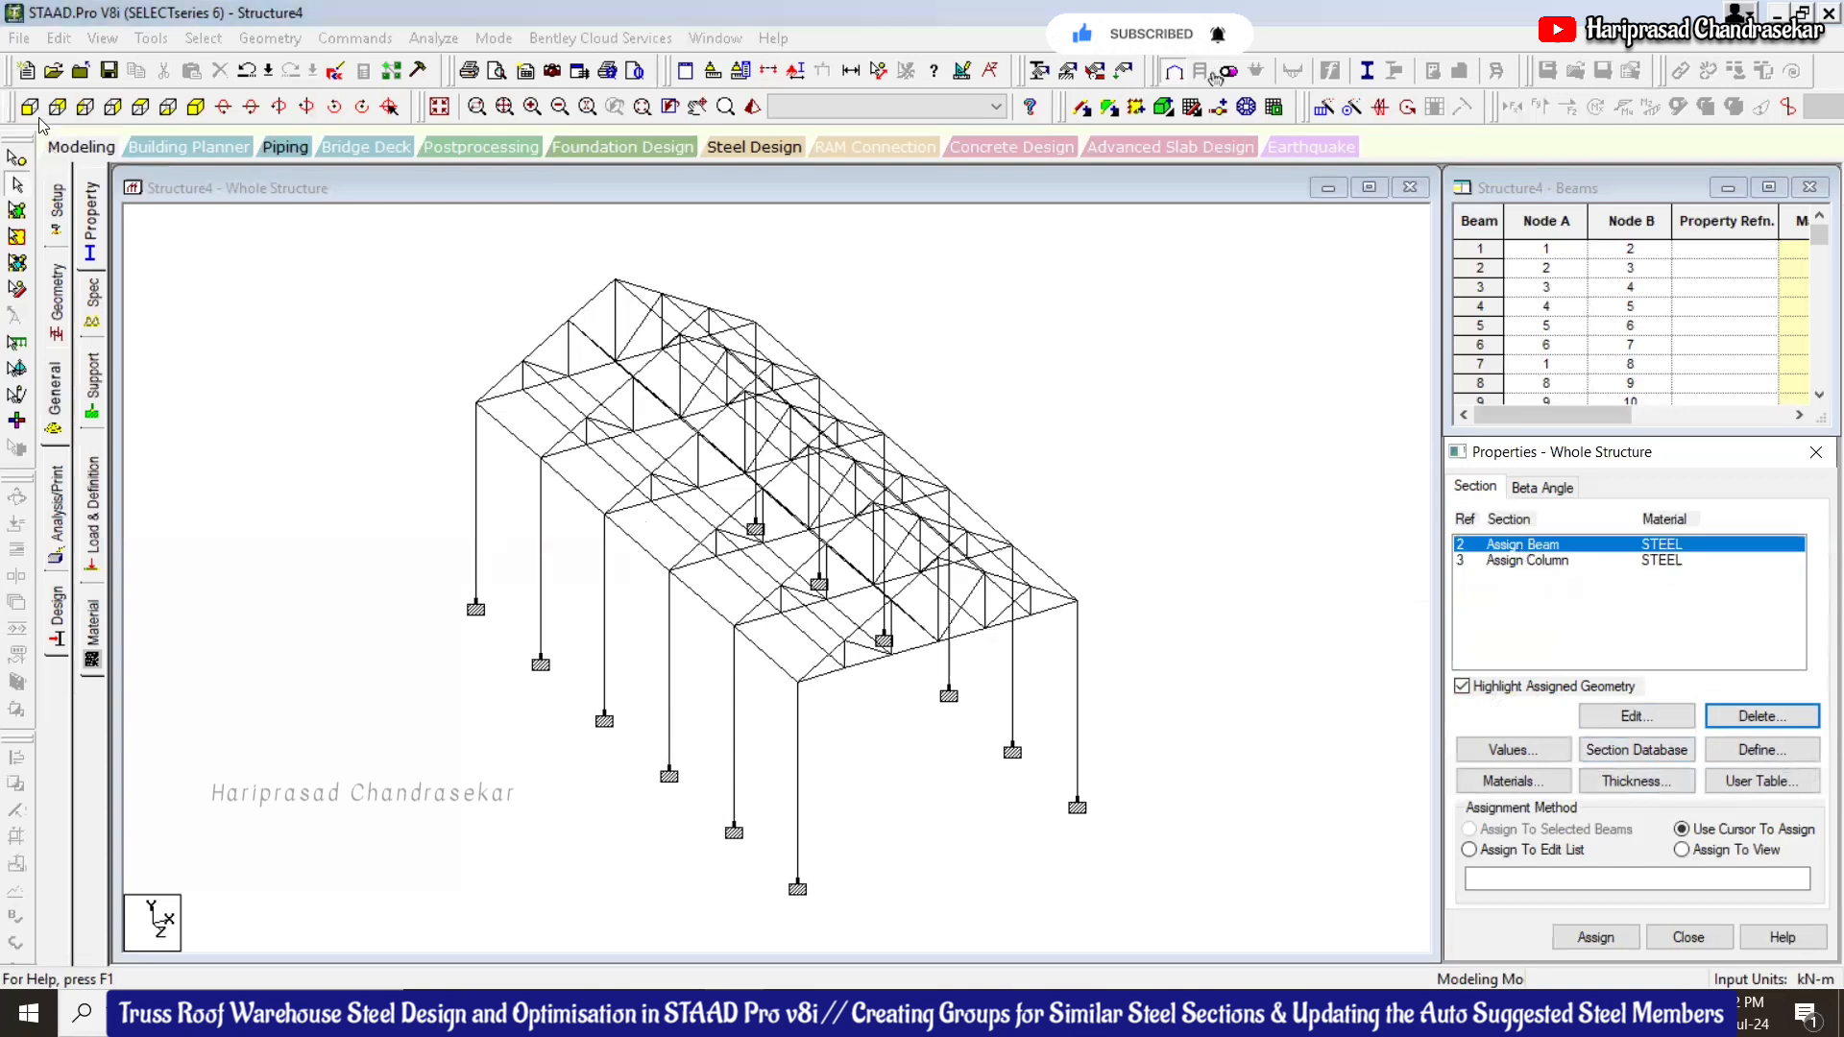
left_click(29, 107)
left_click_drag(319, 218, 1250, 535)
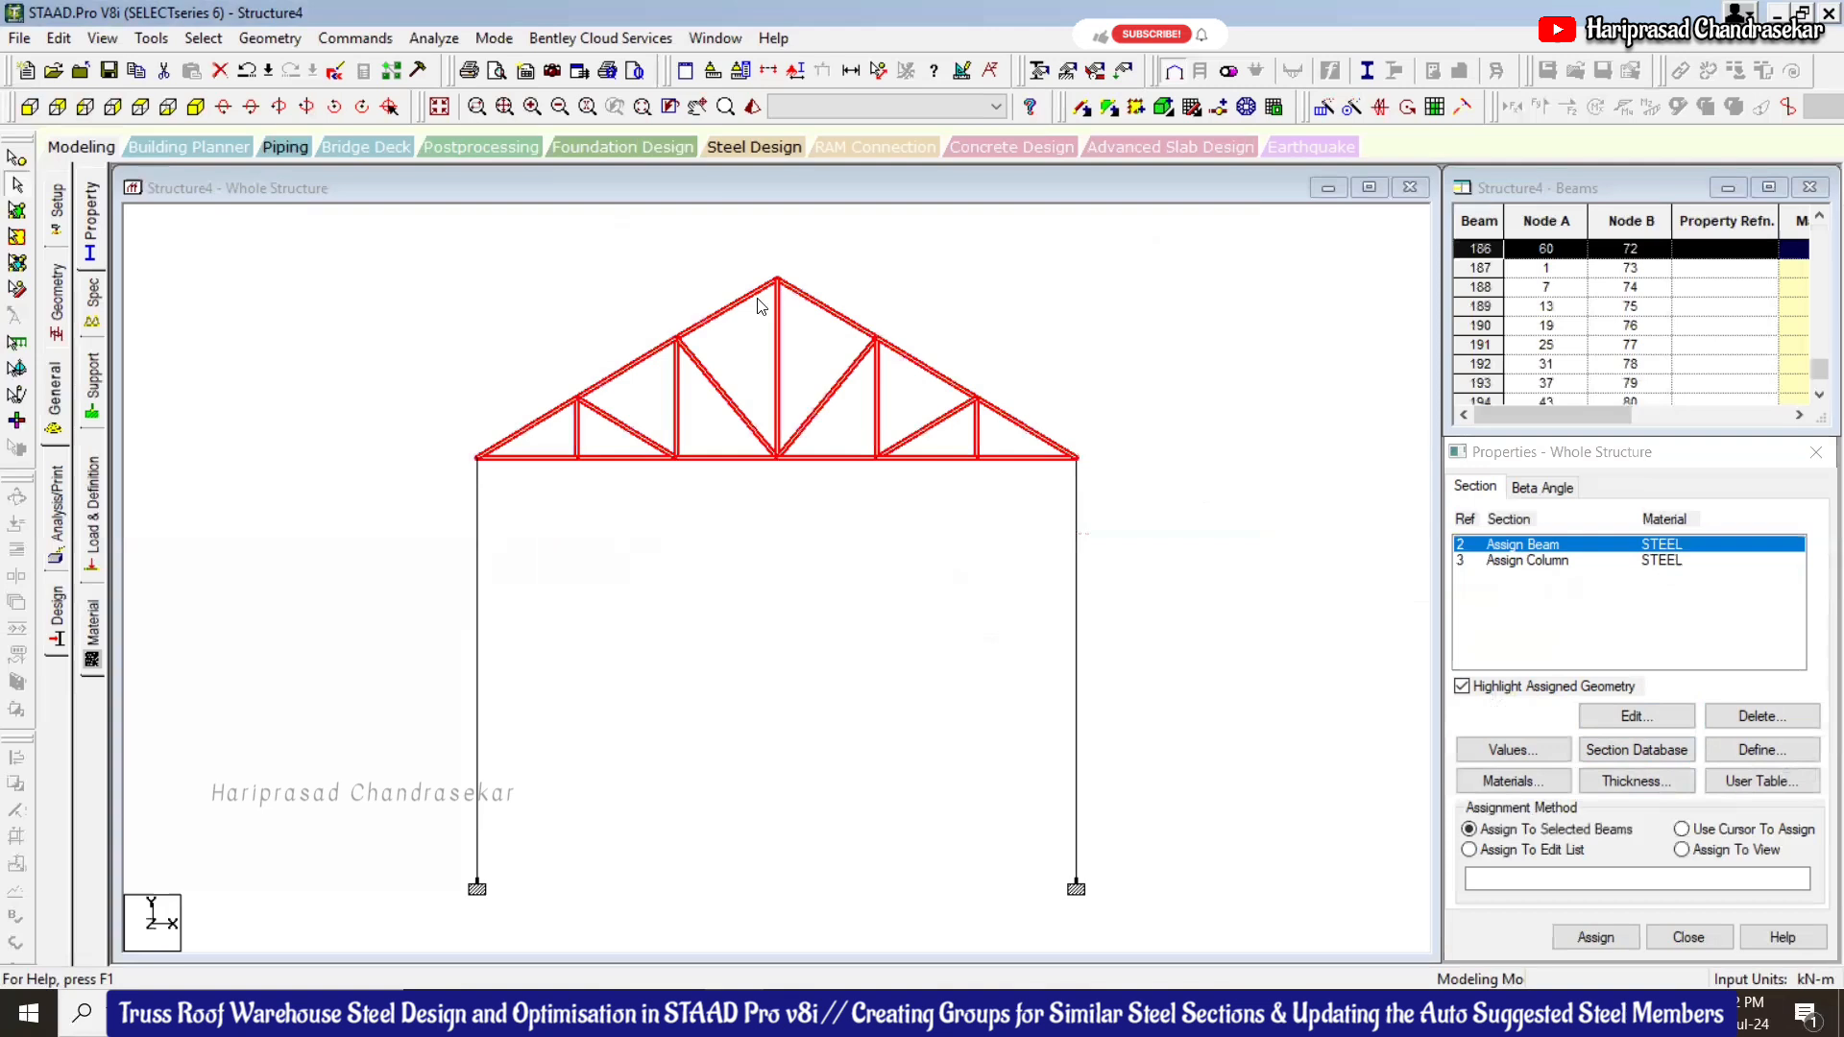
left_click(192, 110)
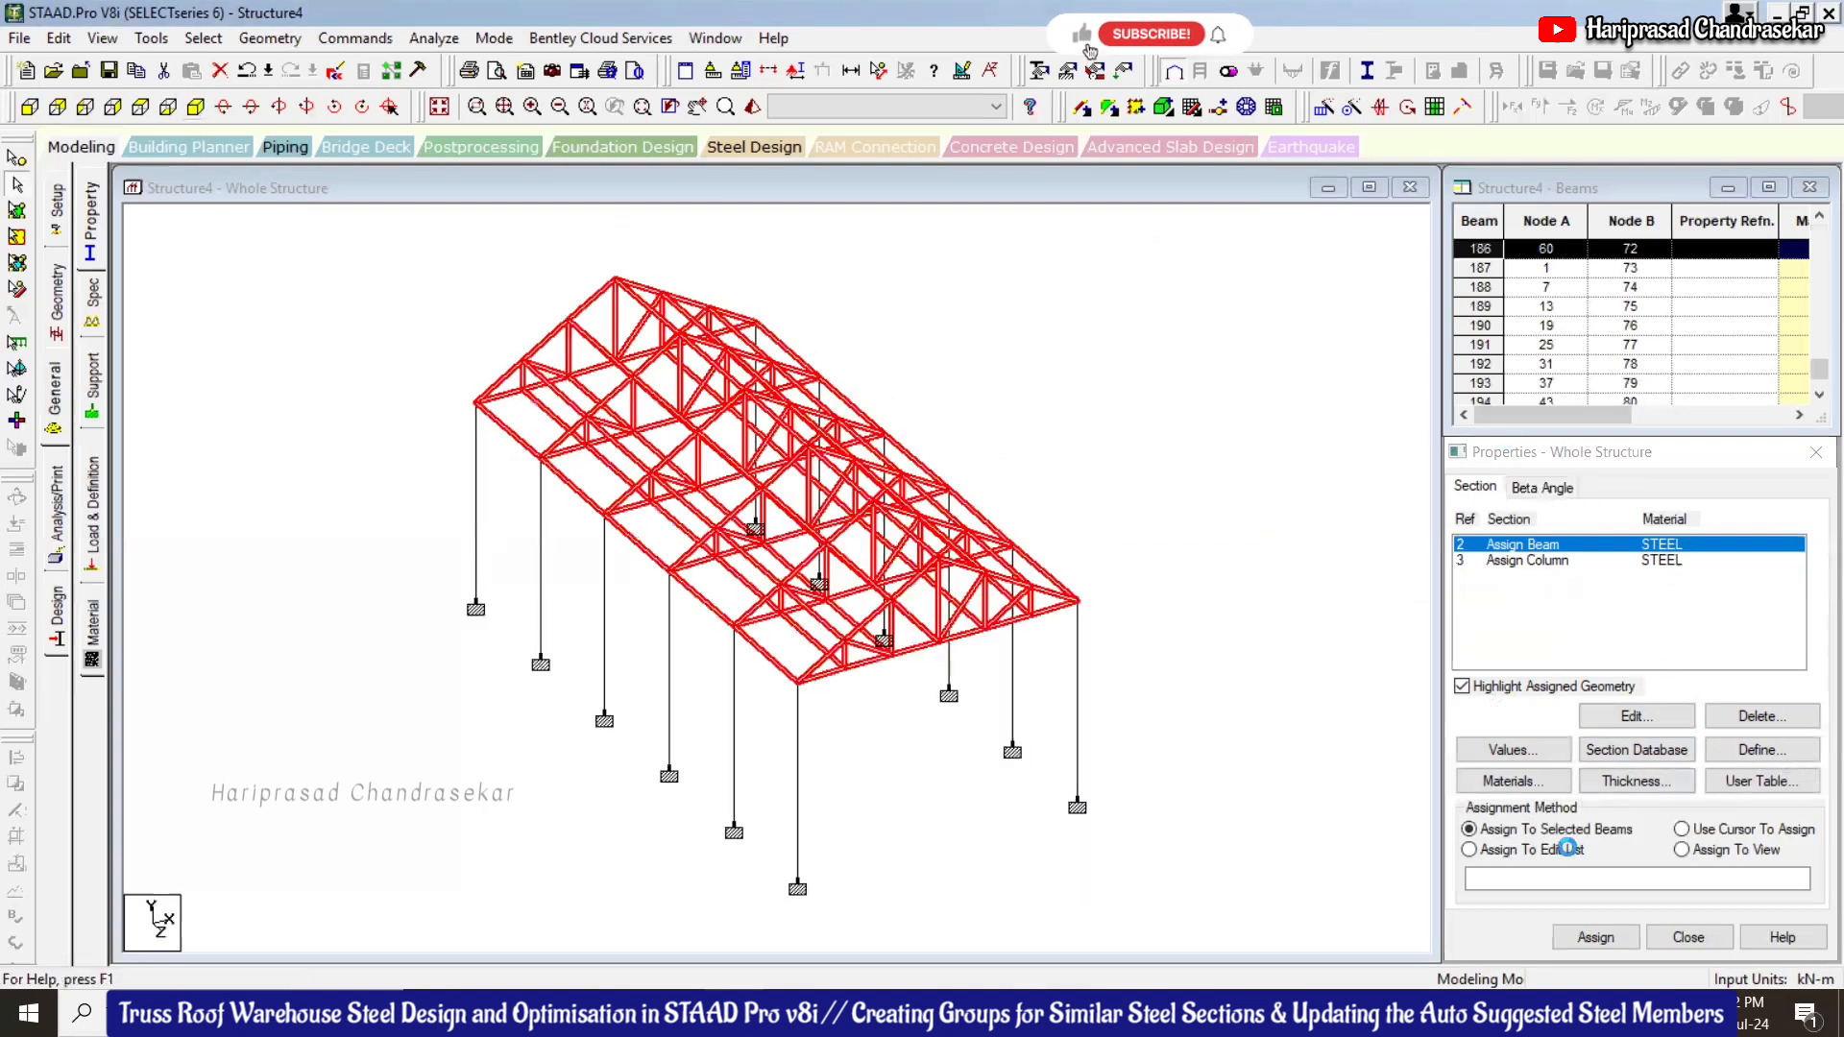
left_click(1595, 937)
left_click(1616, 761)
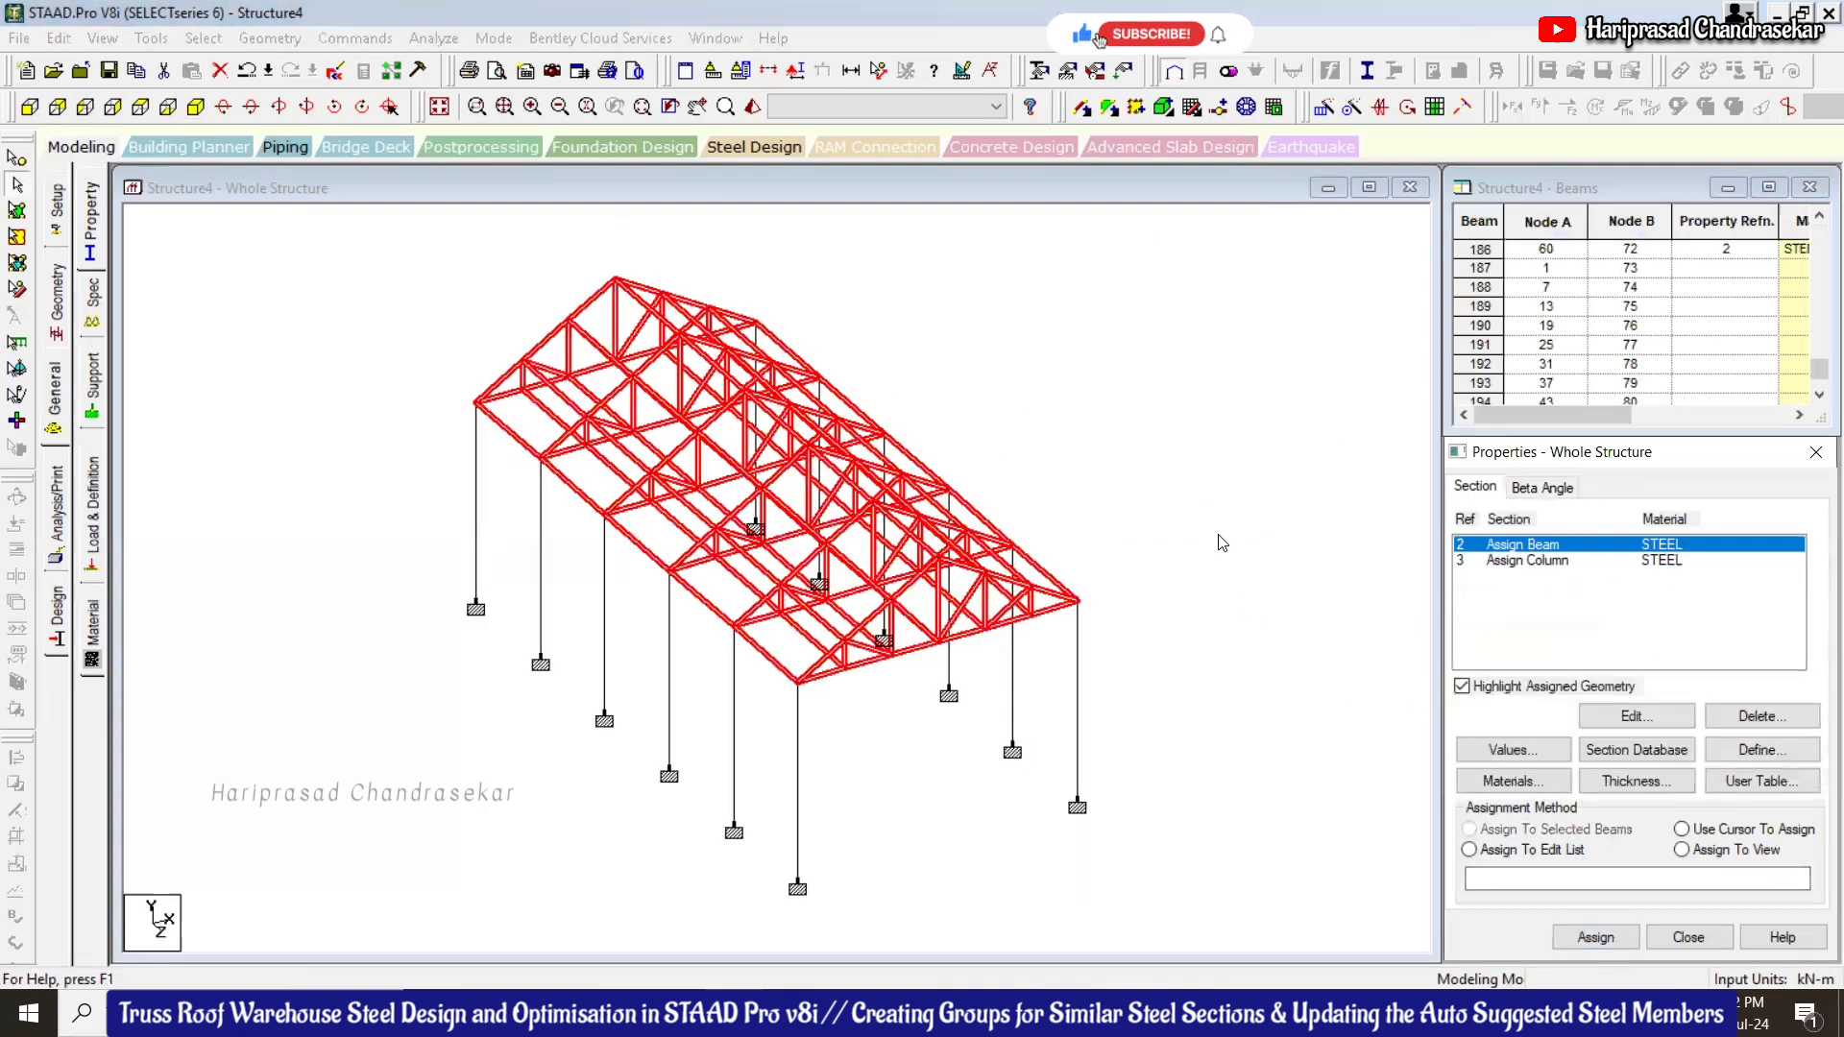
Assign the Assign Column property to all the vertical columns below the roof trusses
left_click(1537, 560)
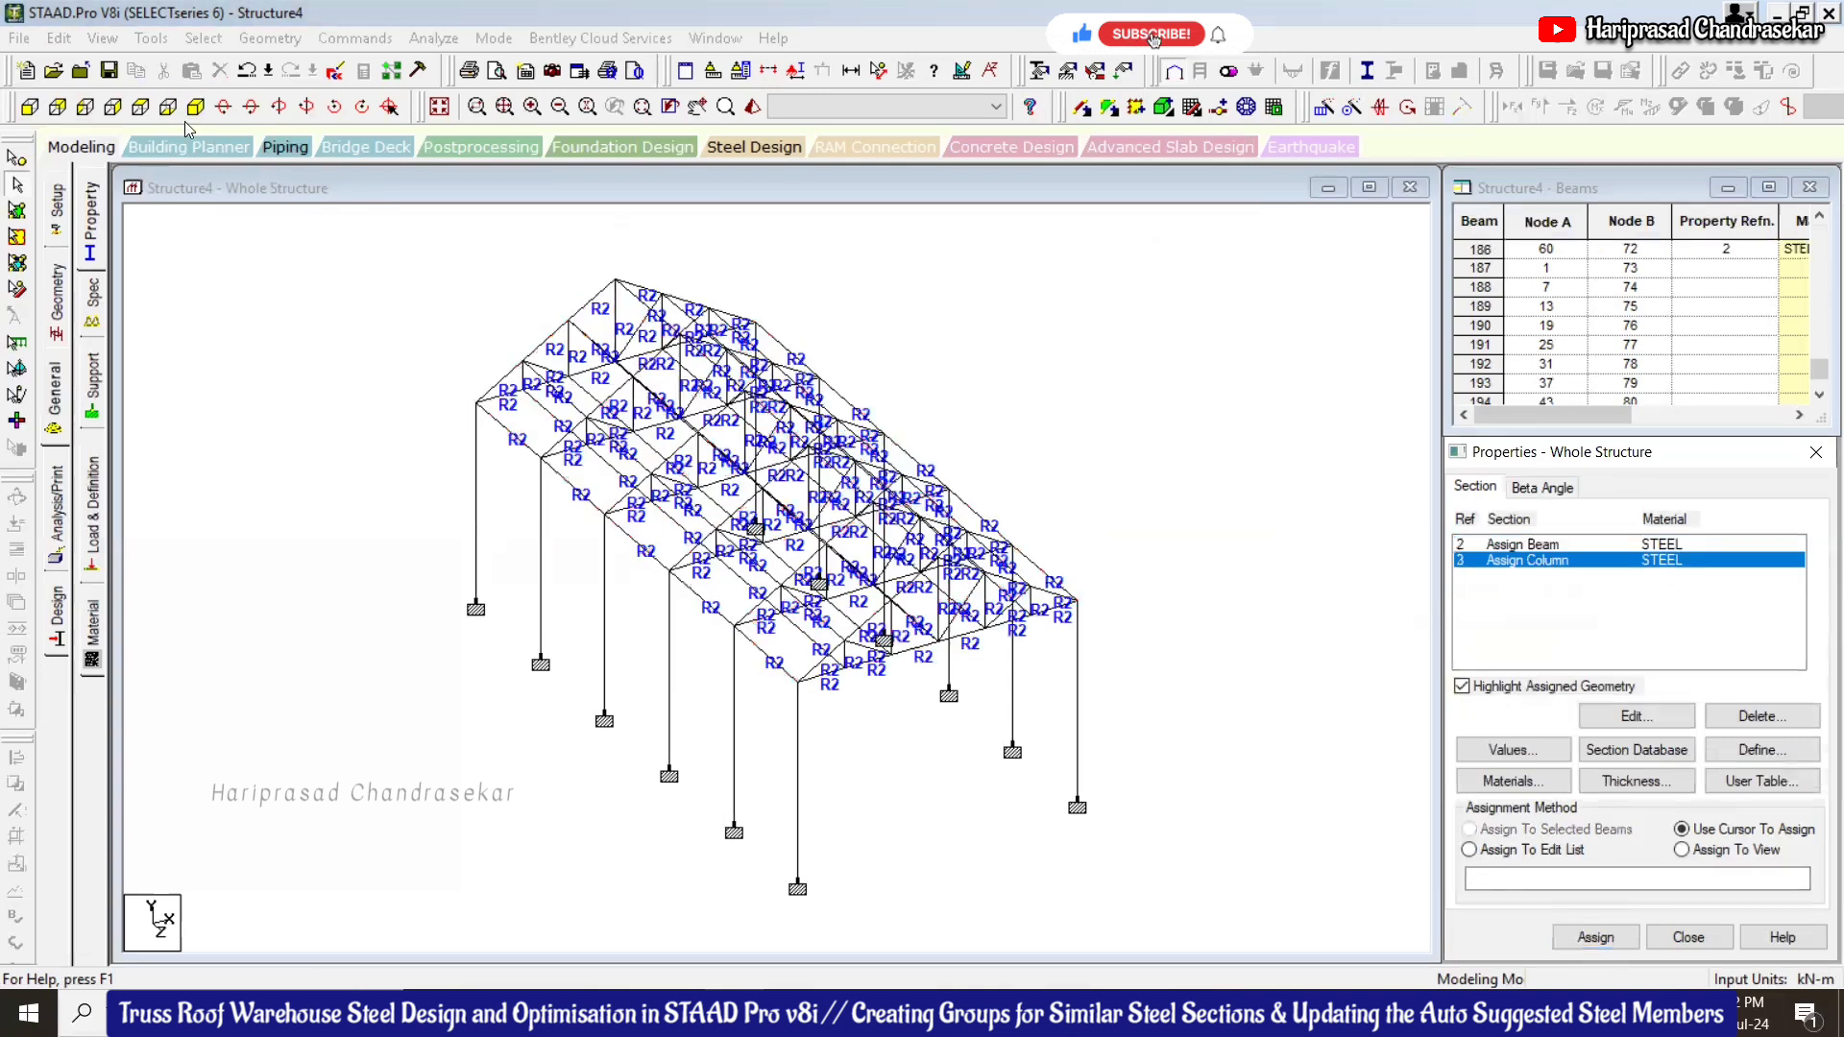
left_click(25, 107)
left_click_drag(288, 596, 1087, 889)
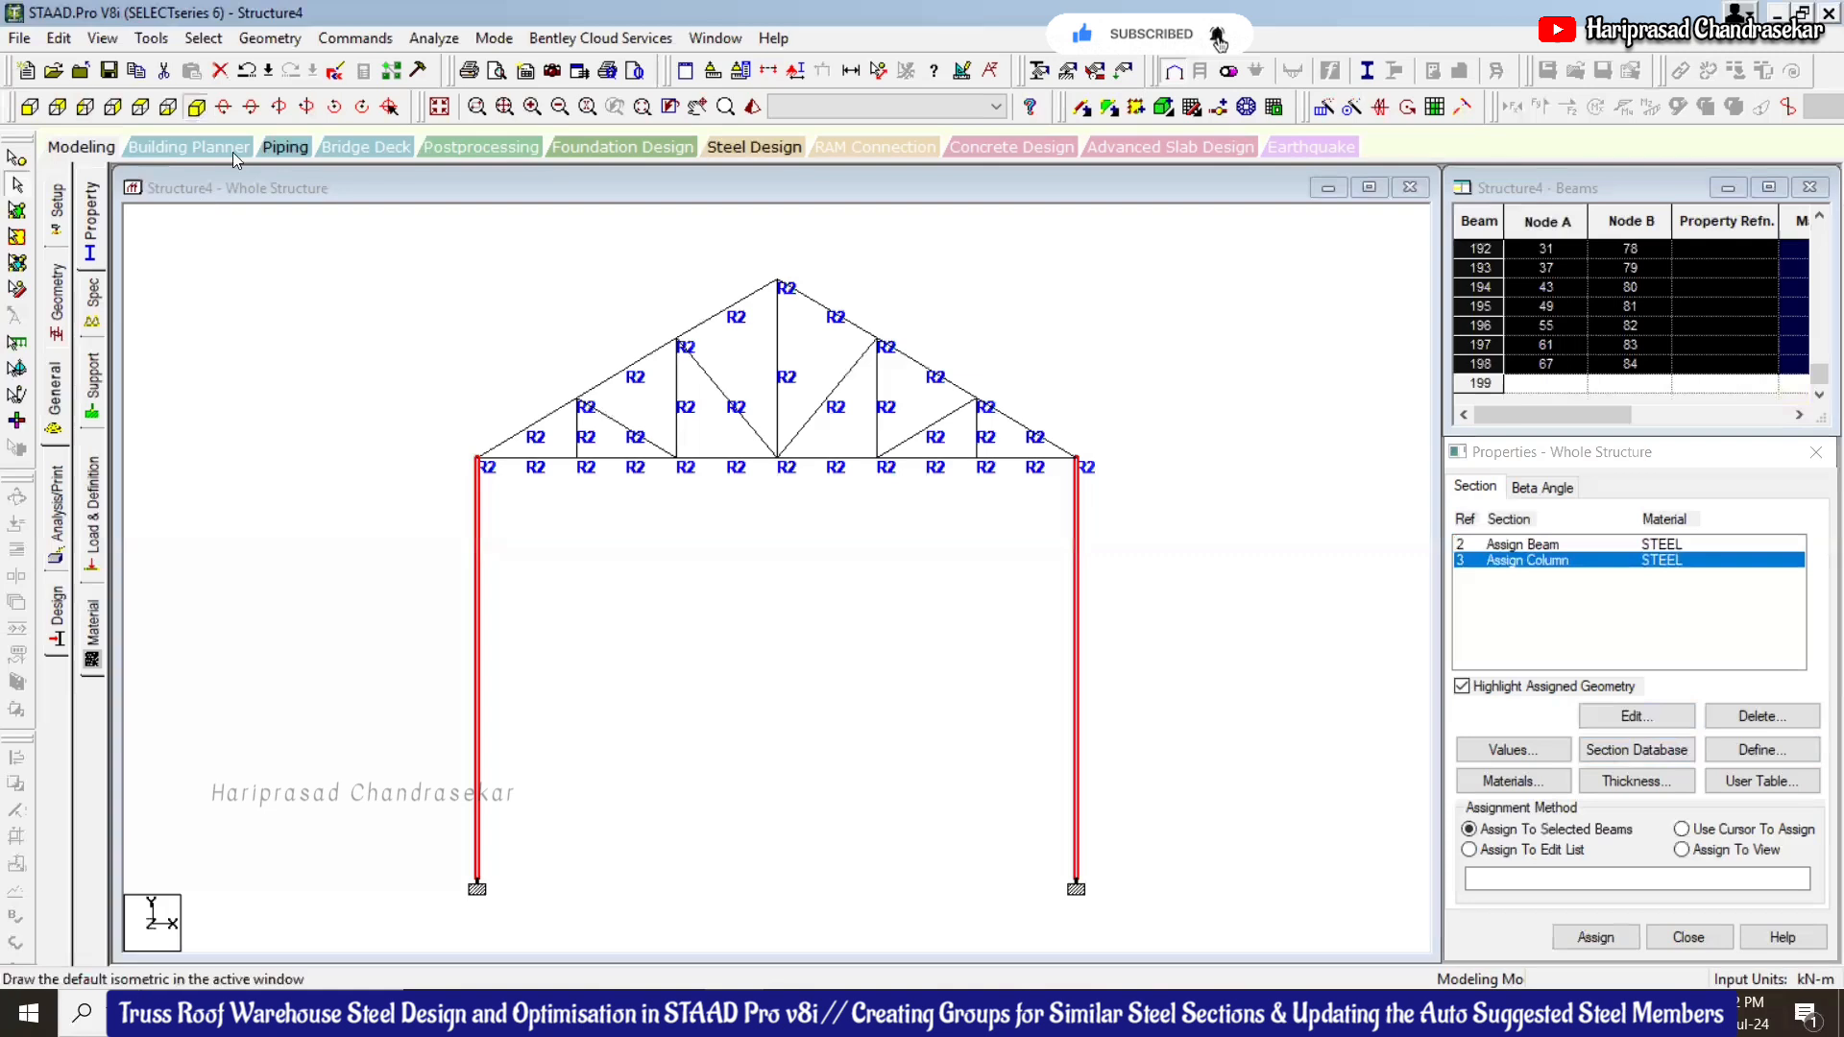
left_click(1222, 71)
left_click(1595, 936)
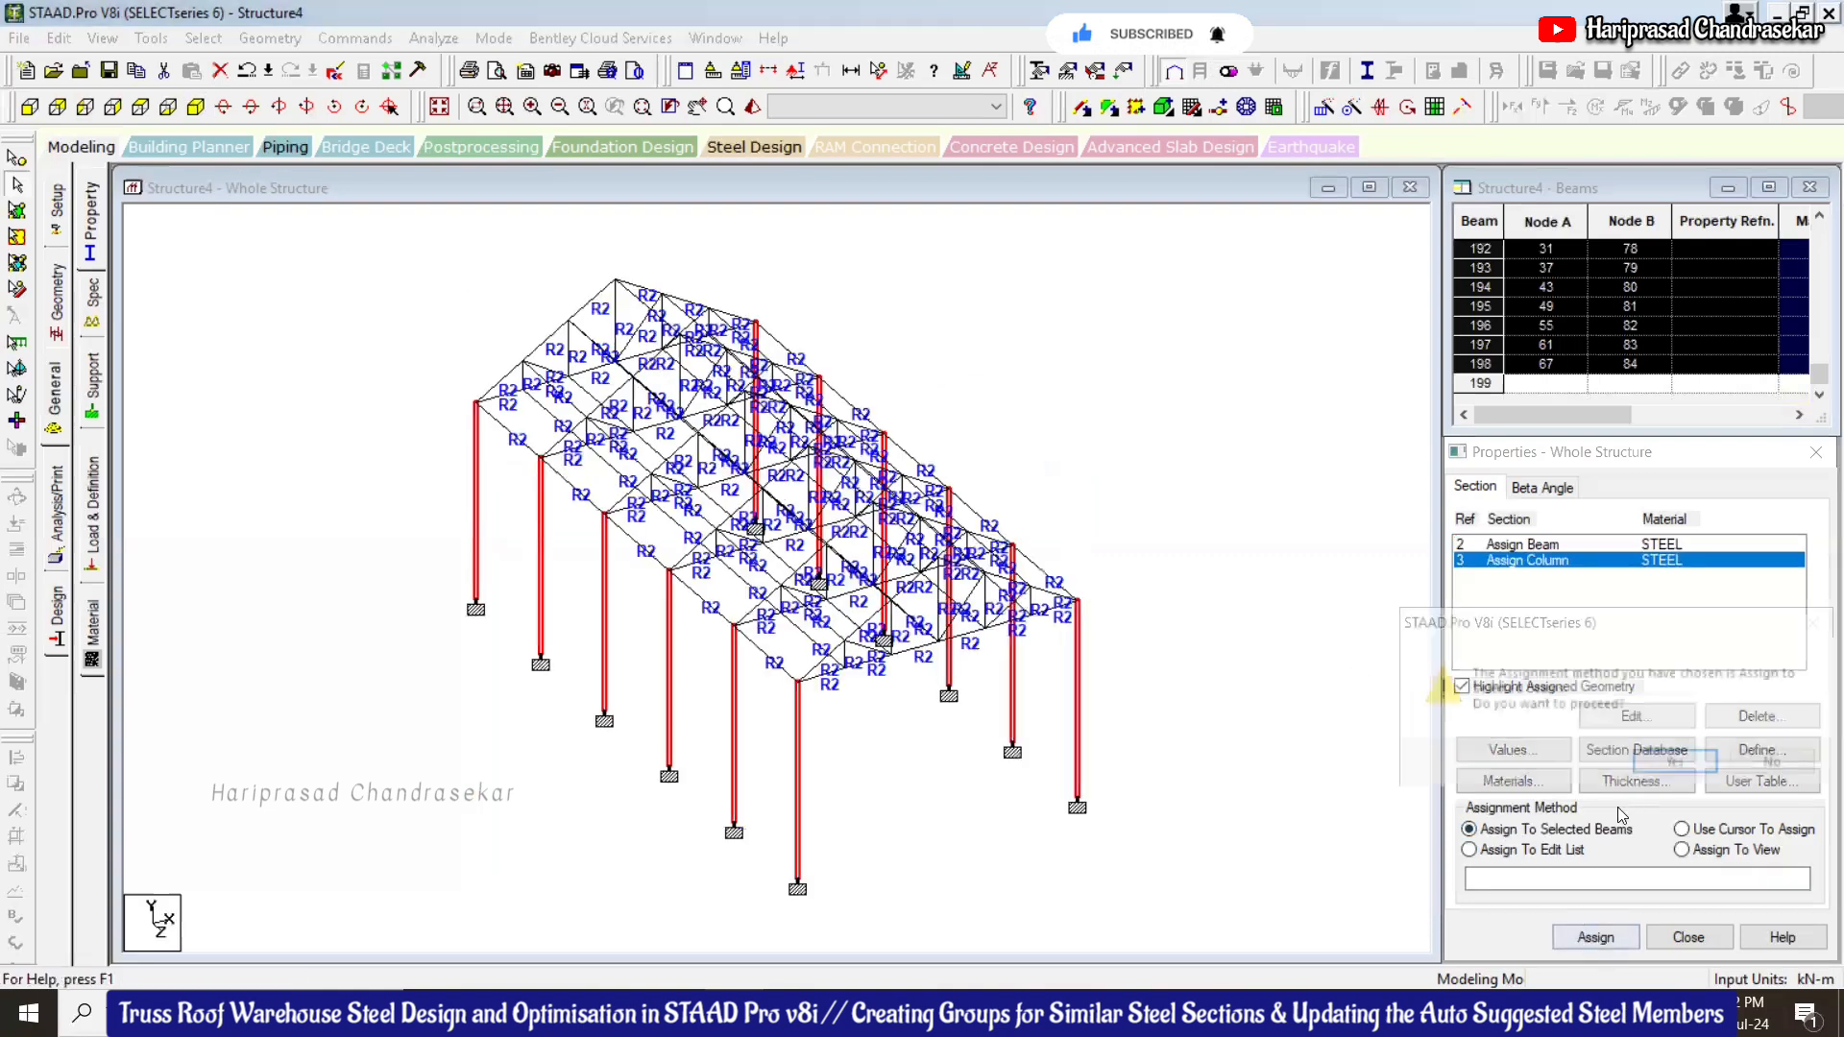
left_click(1671, 765)
left_click(1122, 796)
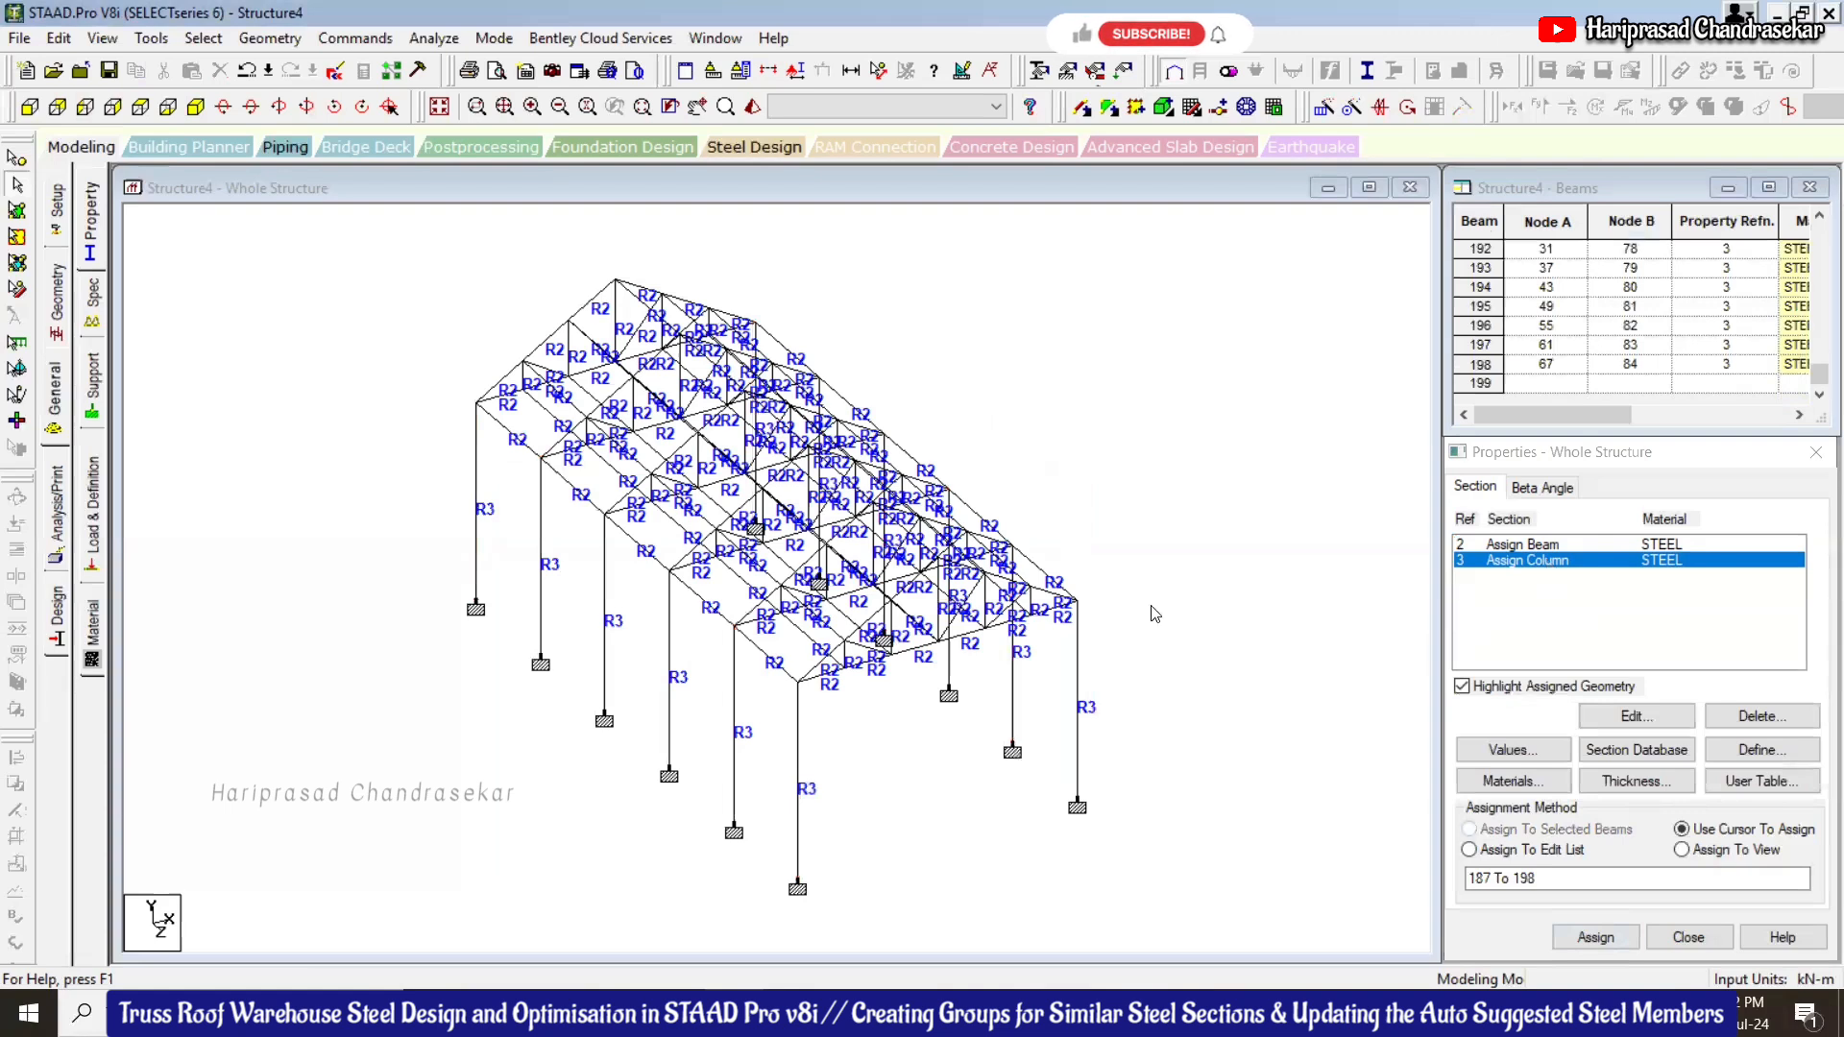
Create primary load case 1 with the Dead loading type and the title DL
left_click(94, 505)
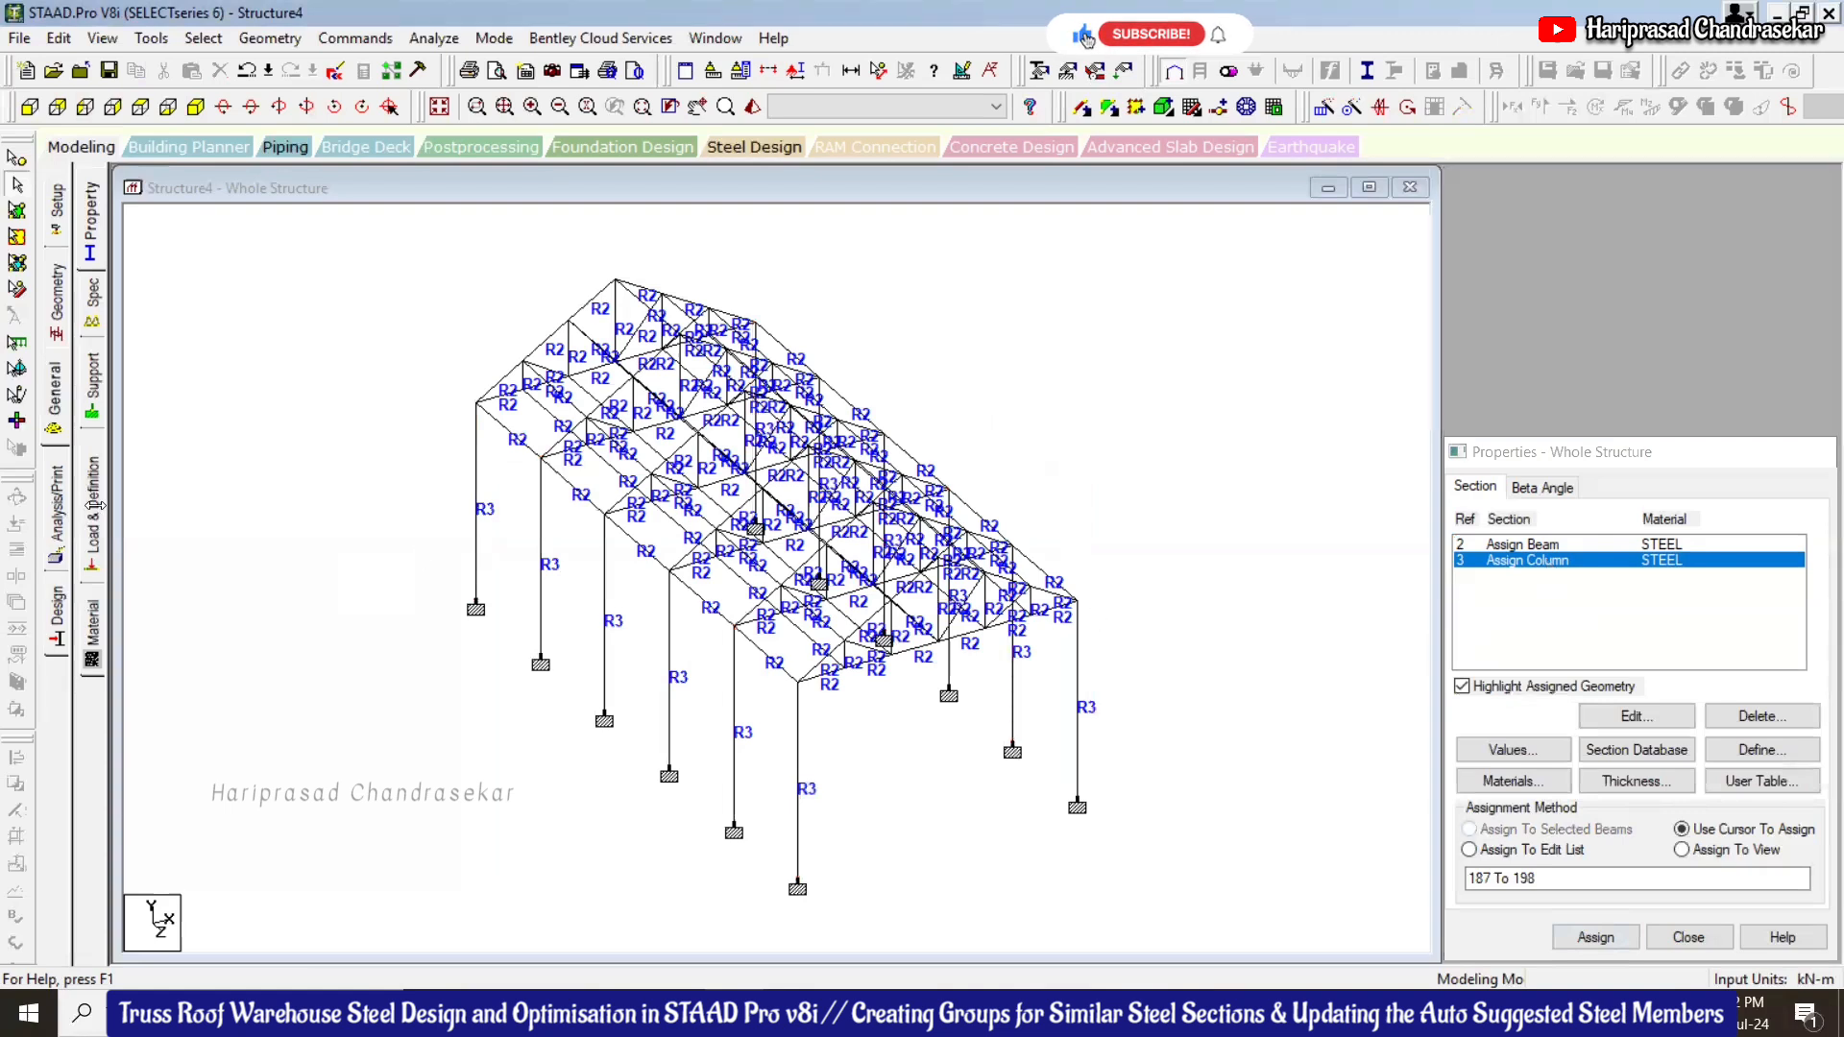
left_click(1529, 230)
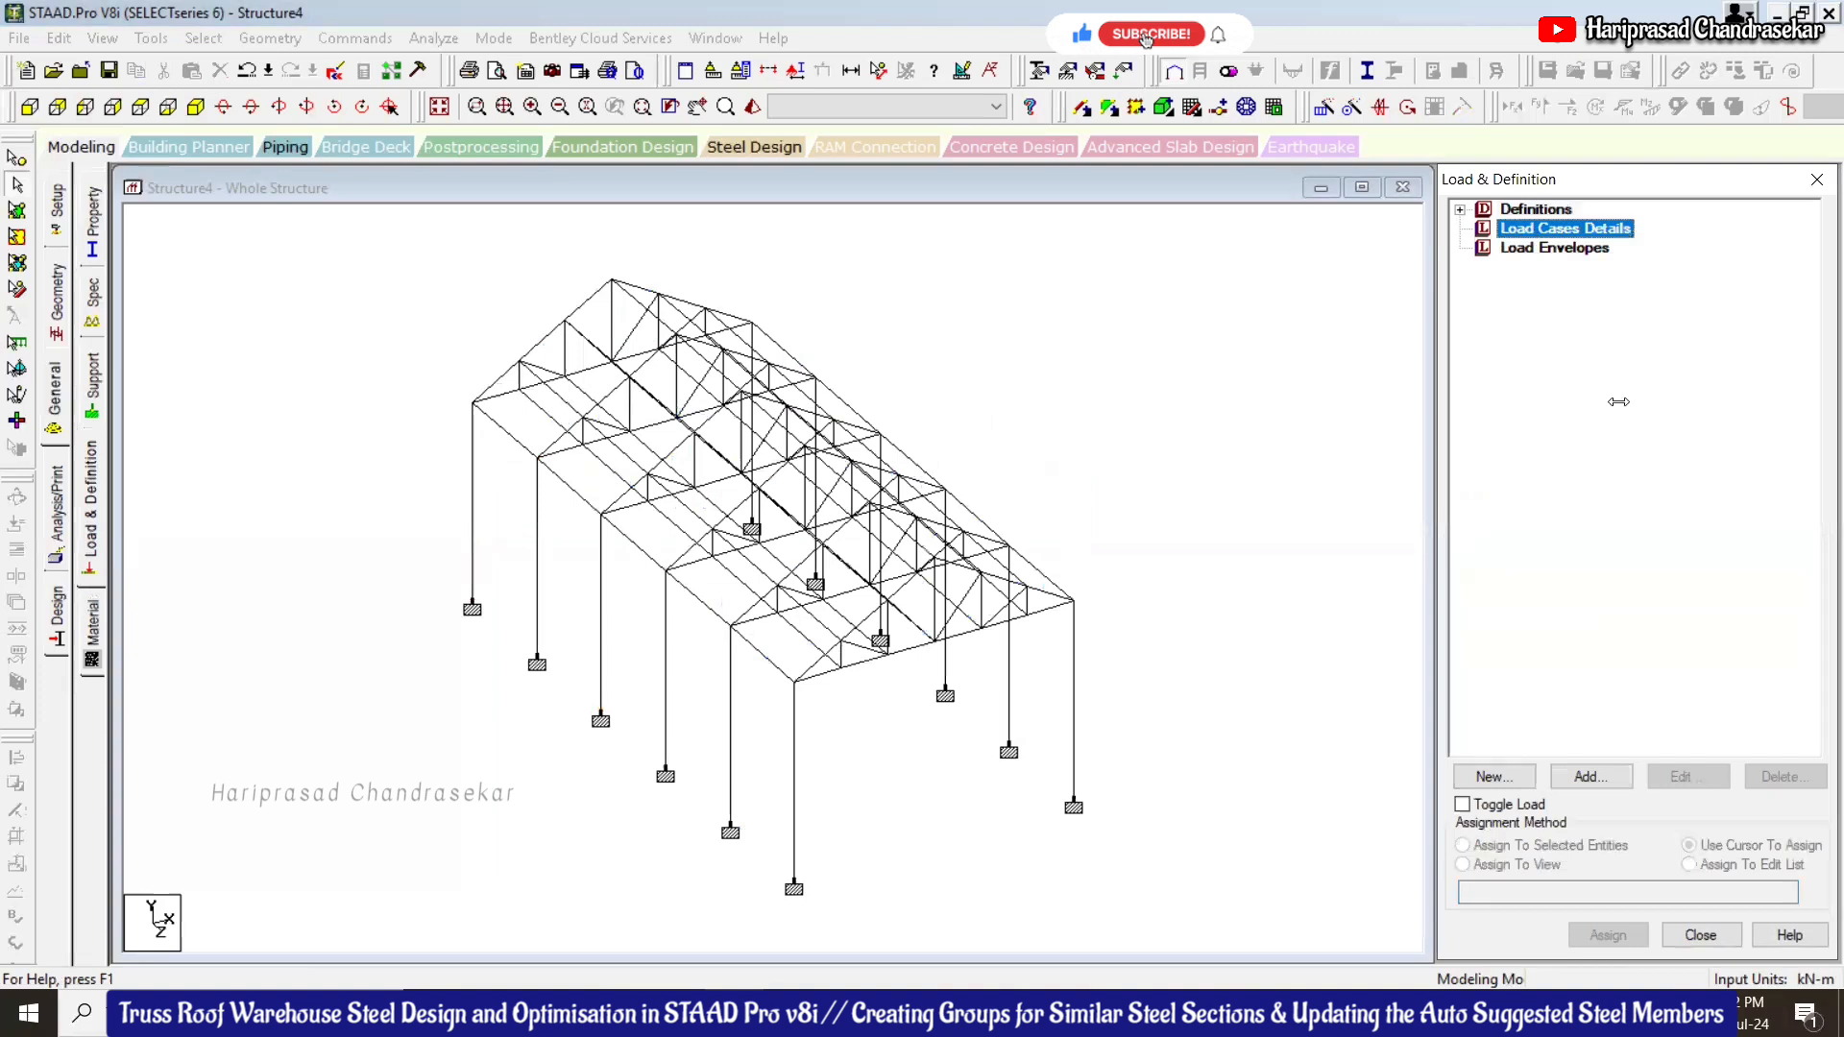
left_click(1592, 774)
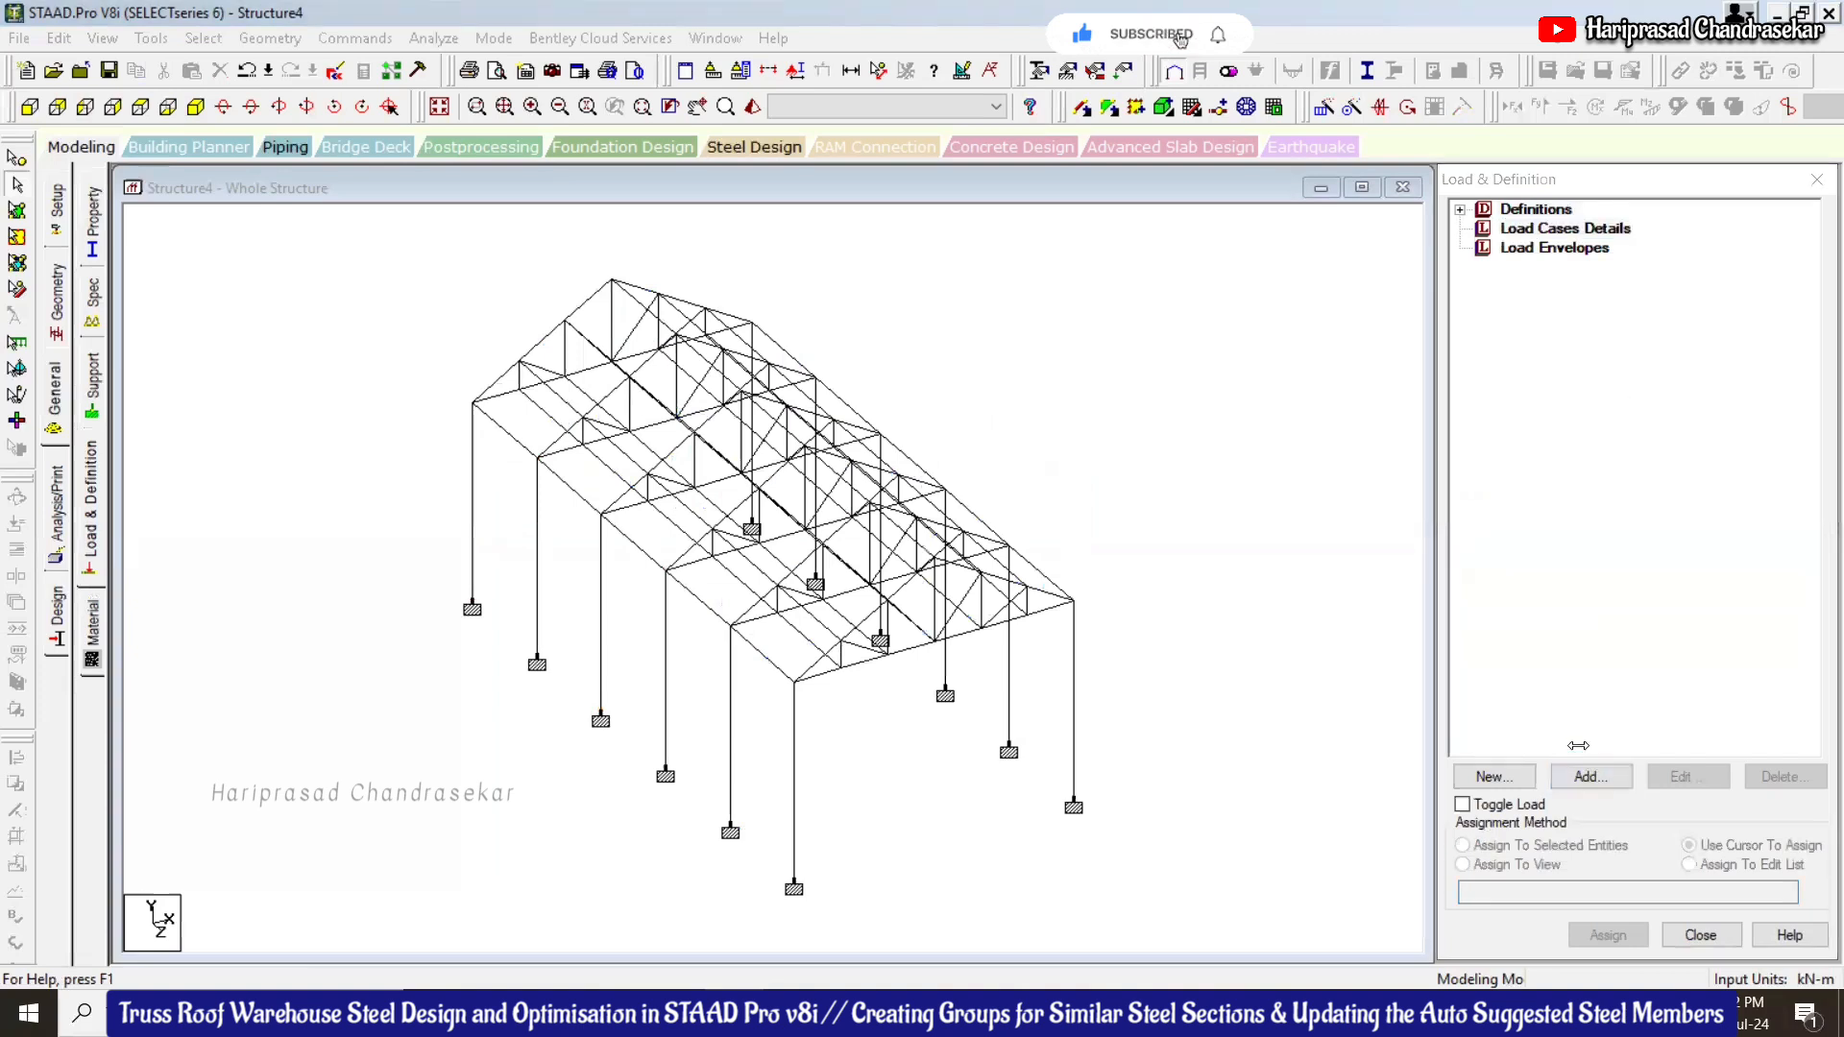
left_click(985, 370)
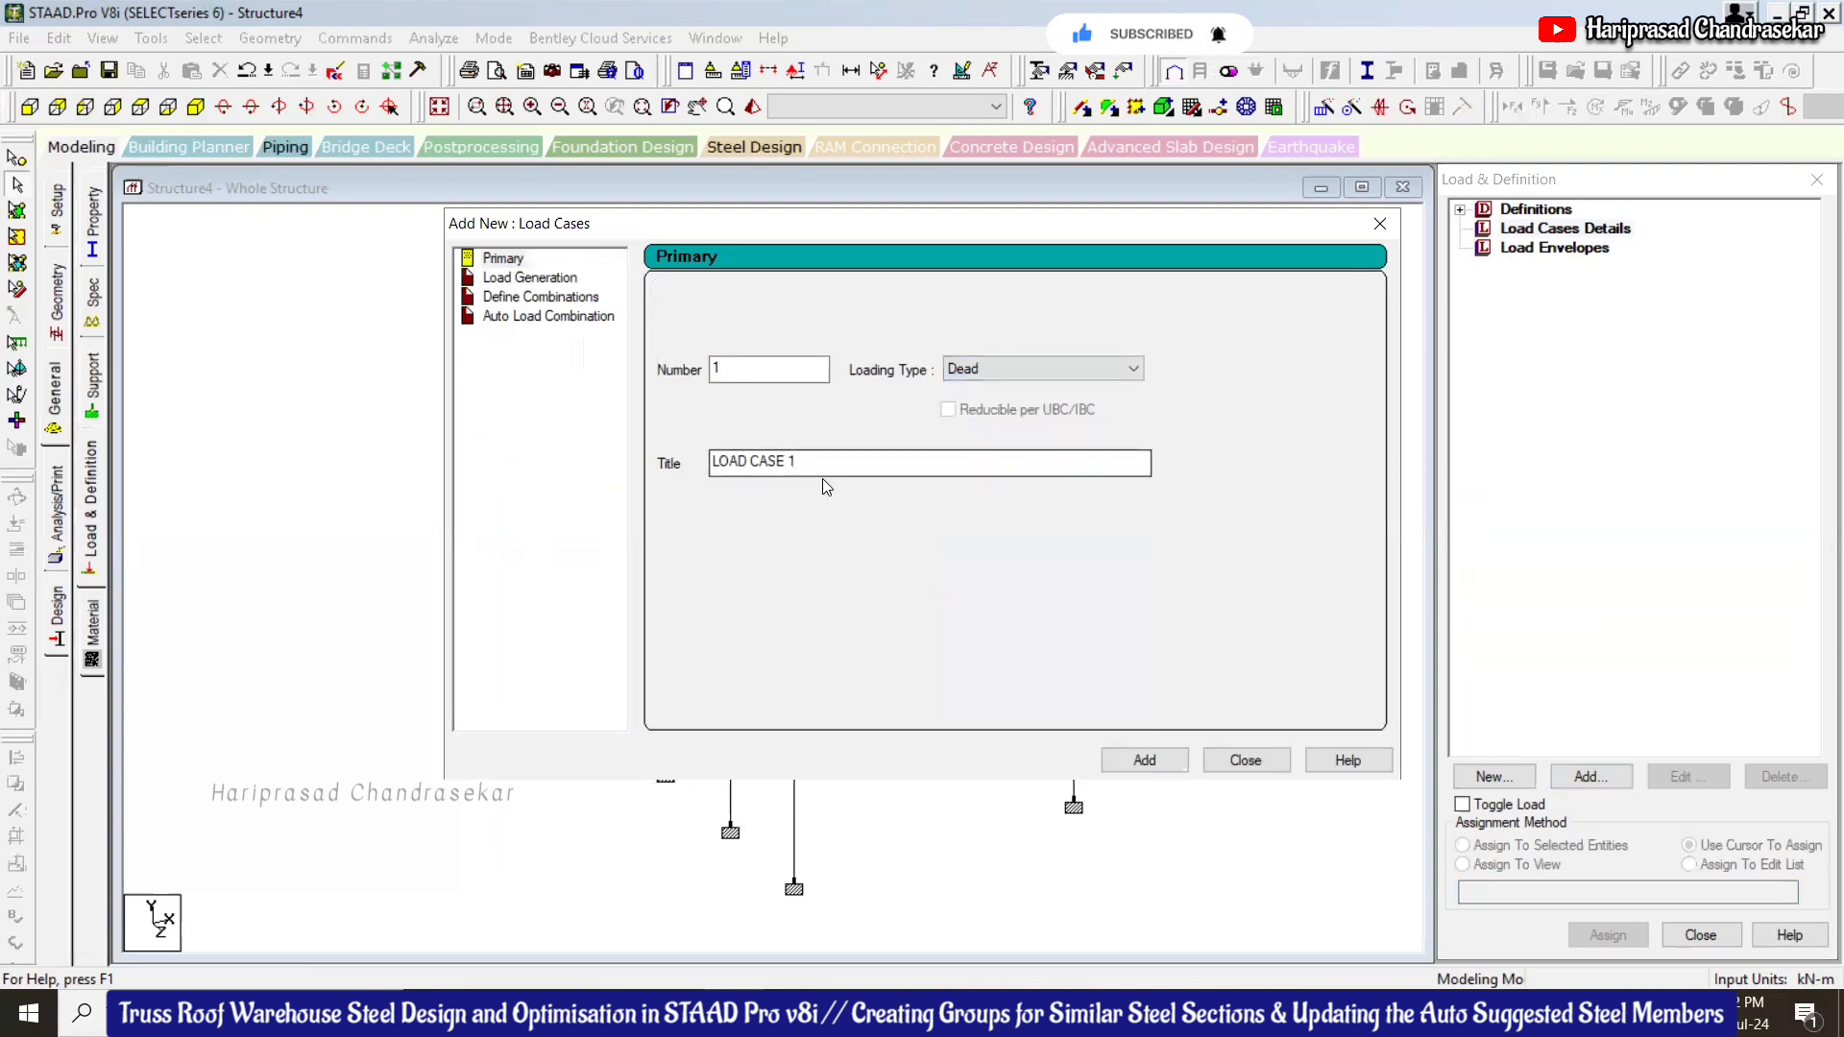
triple_click(776, 461)
type("DL")
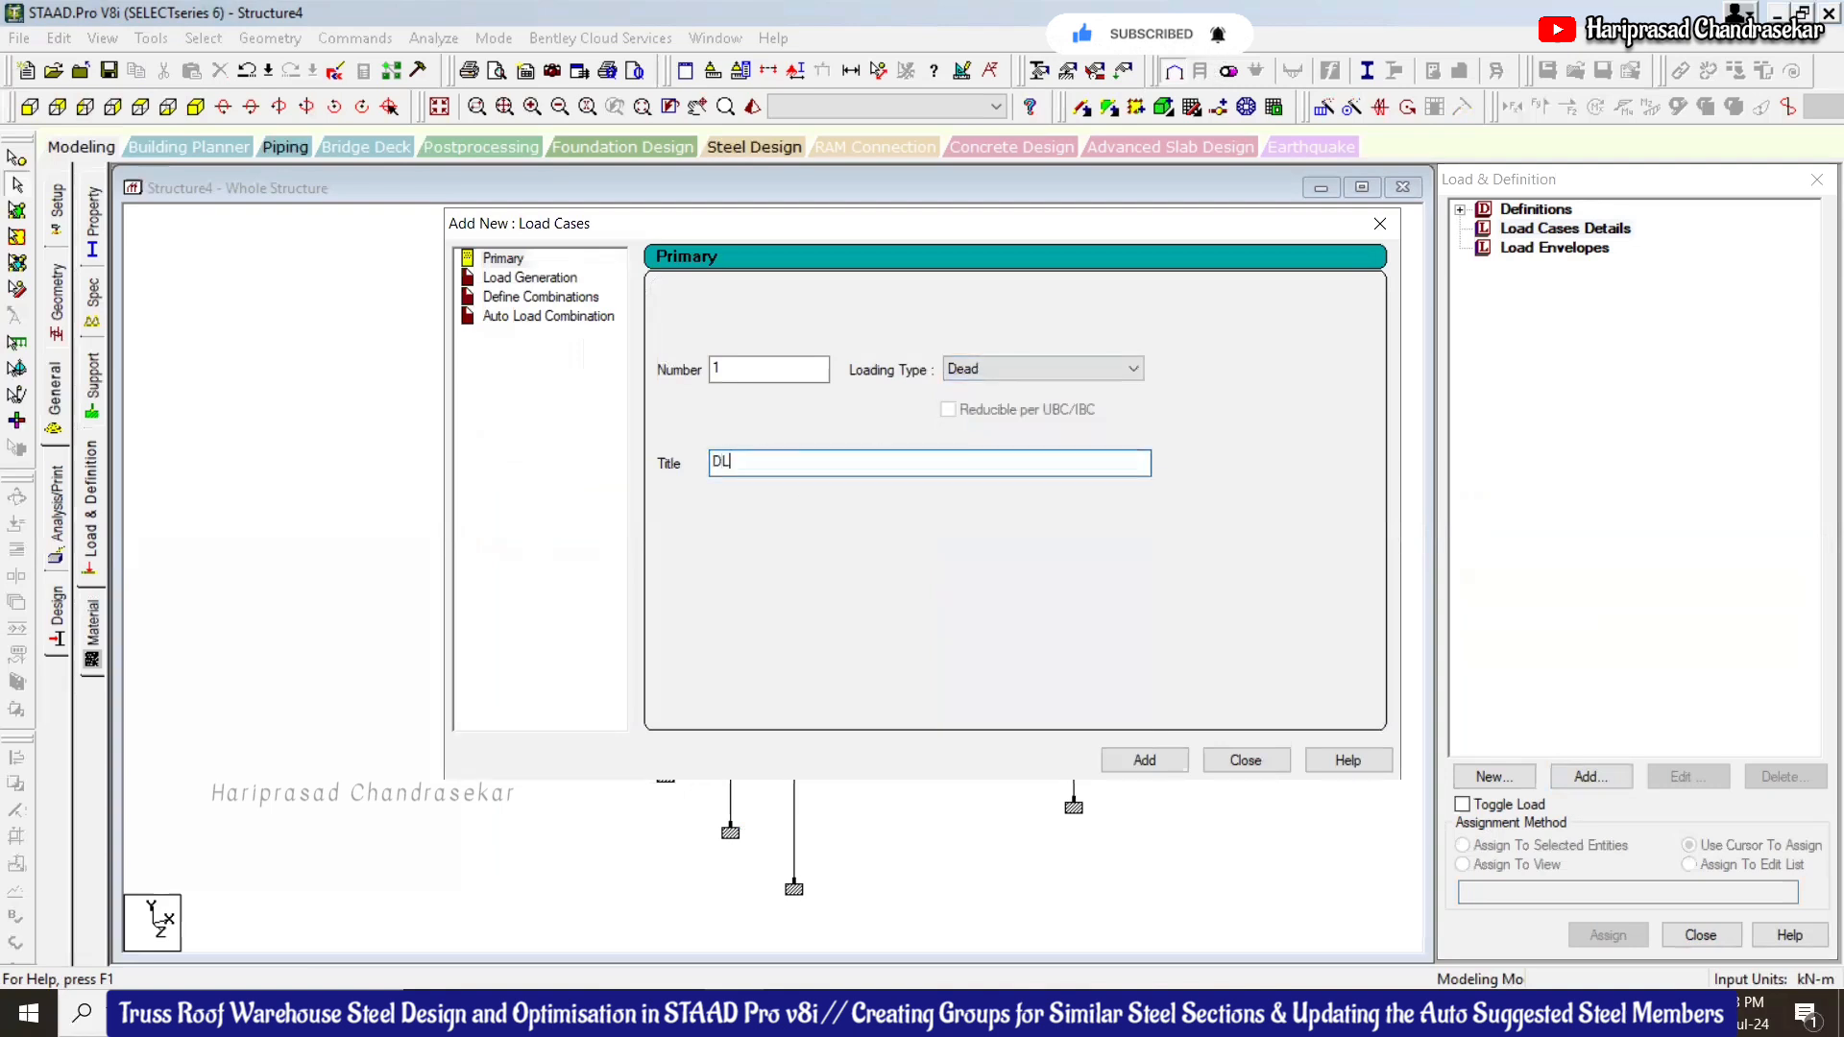
key("Return")
left_click(1381, 222)
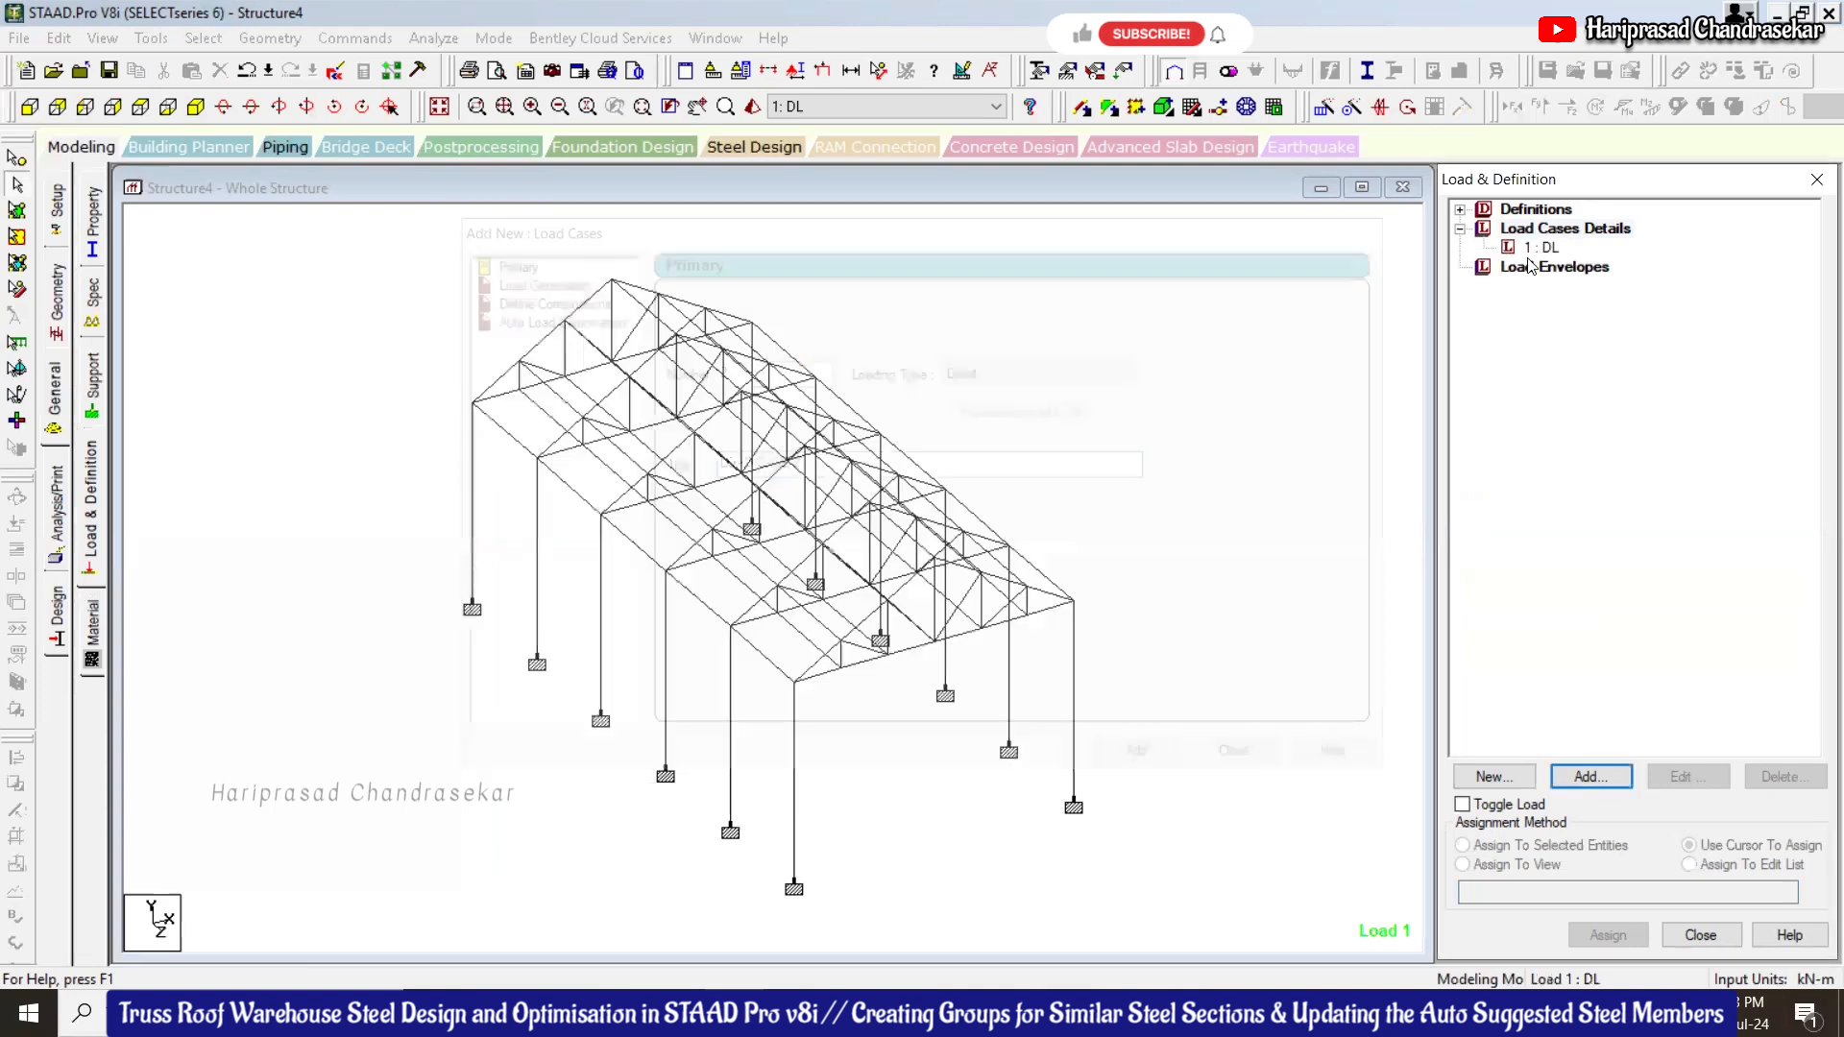
Add a selfweight load in the Y direction with factor -1 to the DL case and assign it to the whole structure
left_click(1542, 247)
left_click(1605, 778)
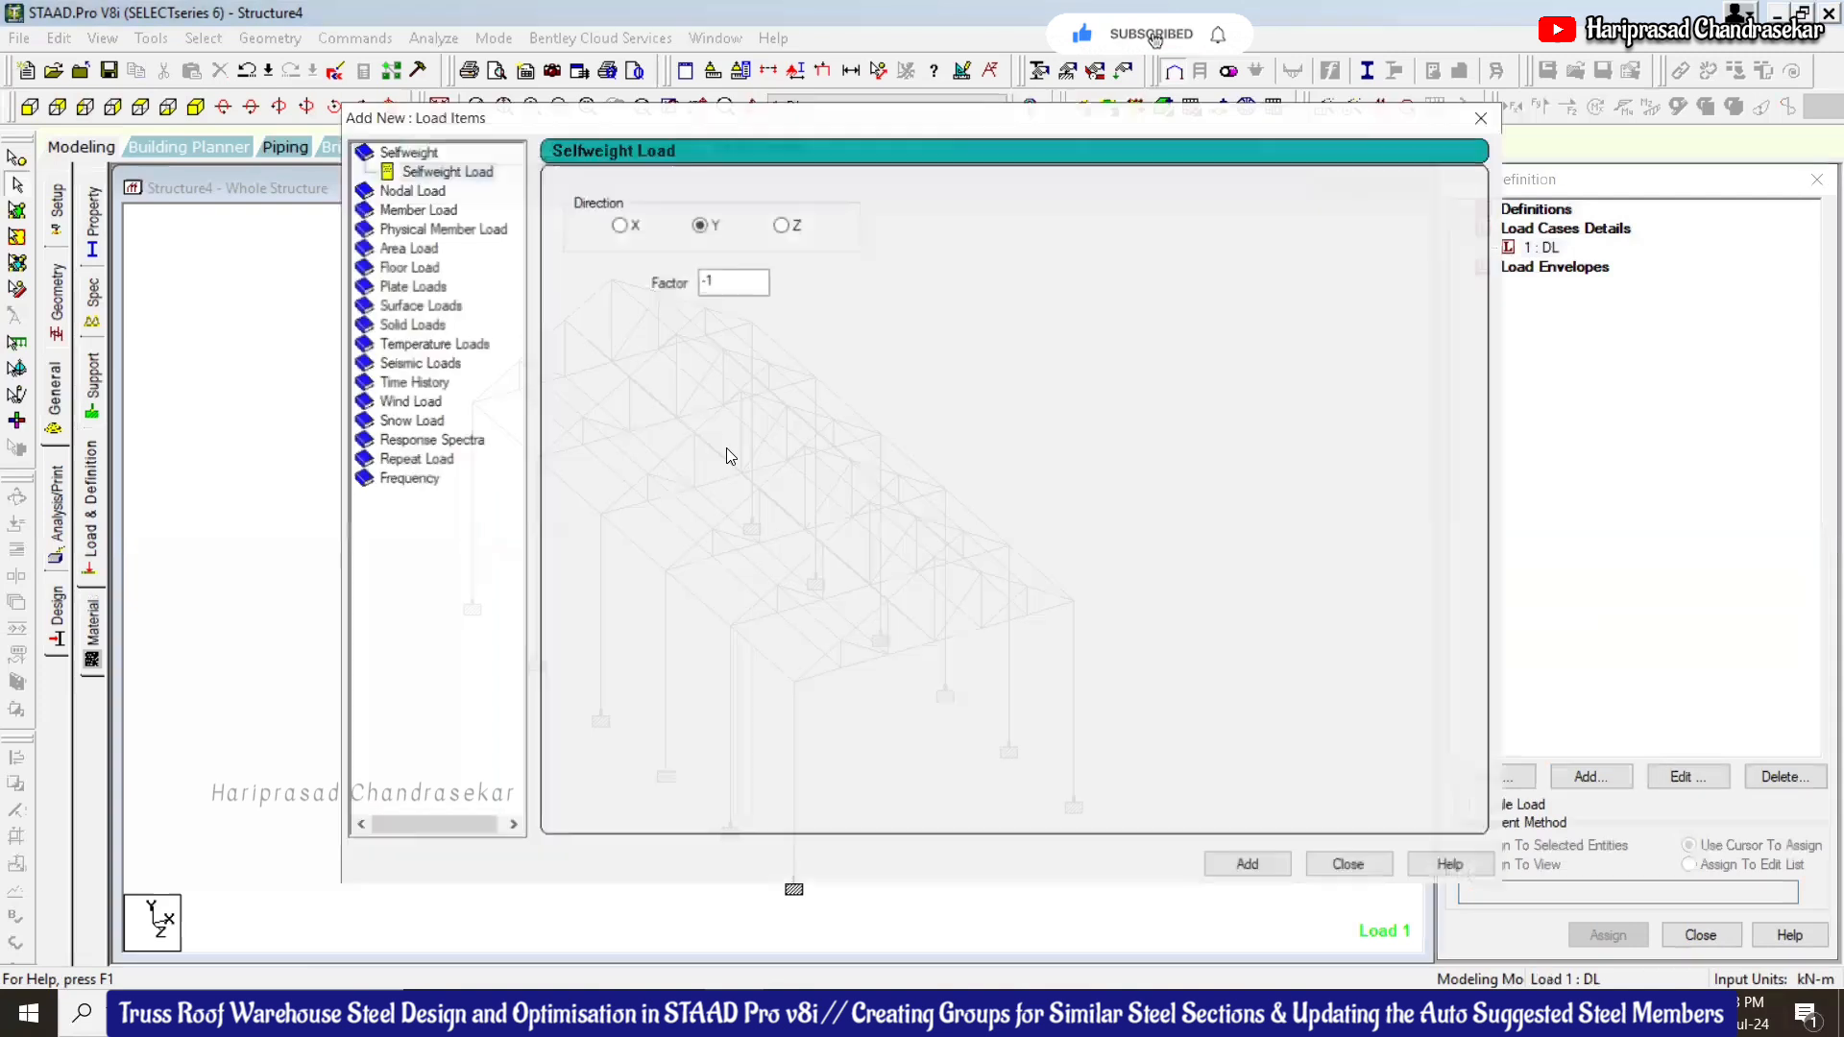
left_click(1249, 866)
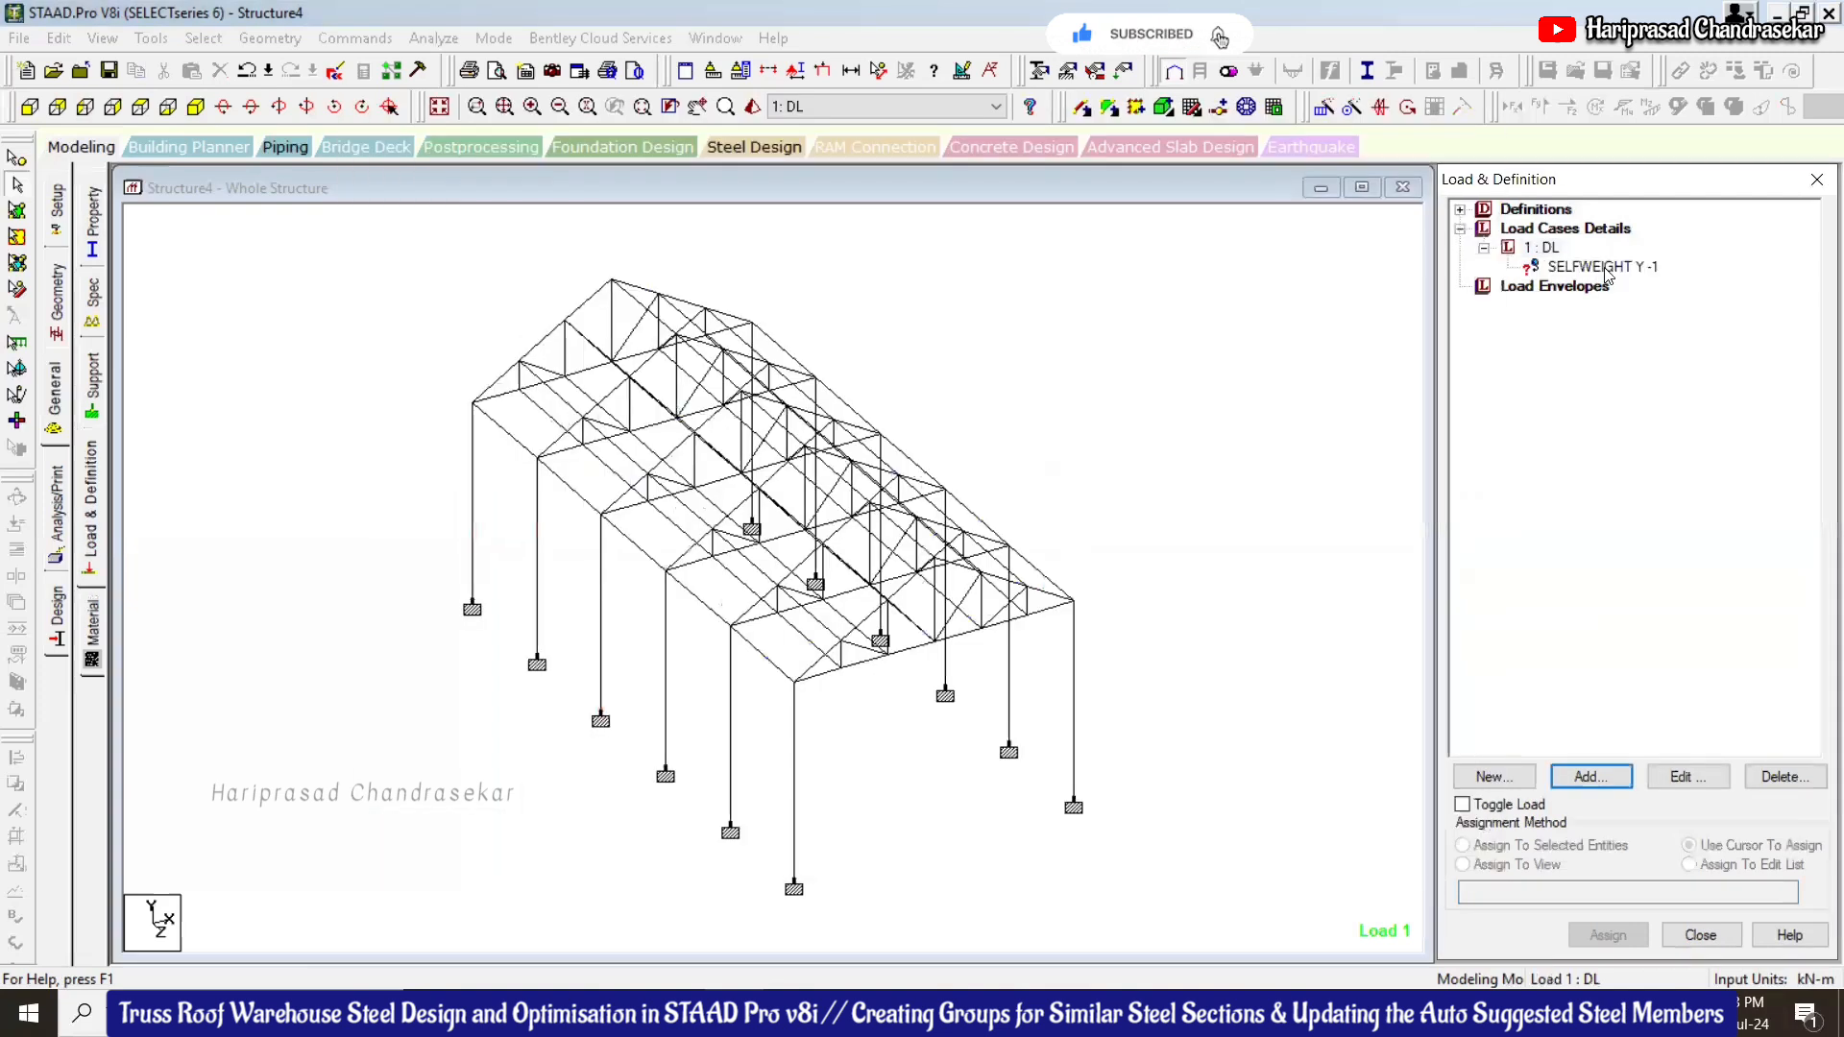
left_click(1517, 867)
left_click(1606, 934)
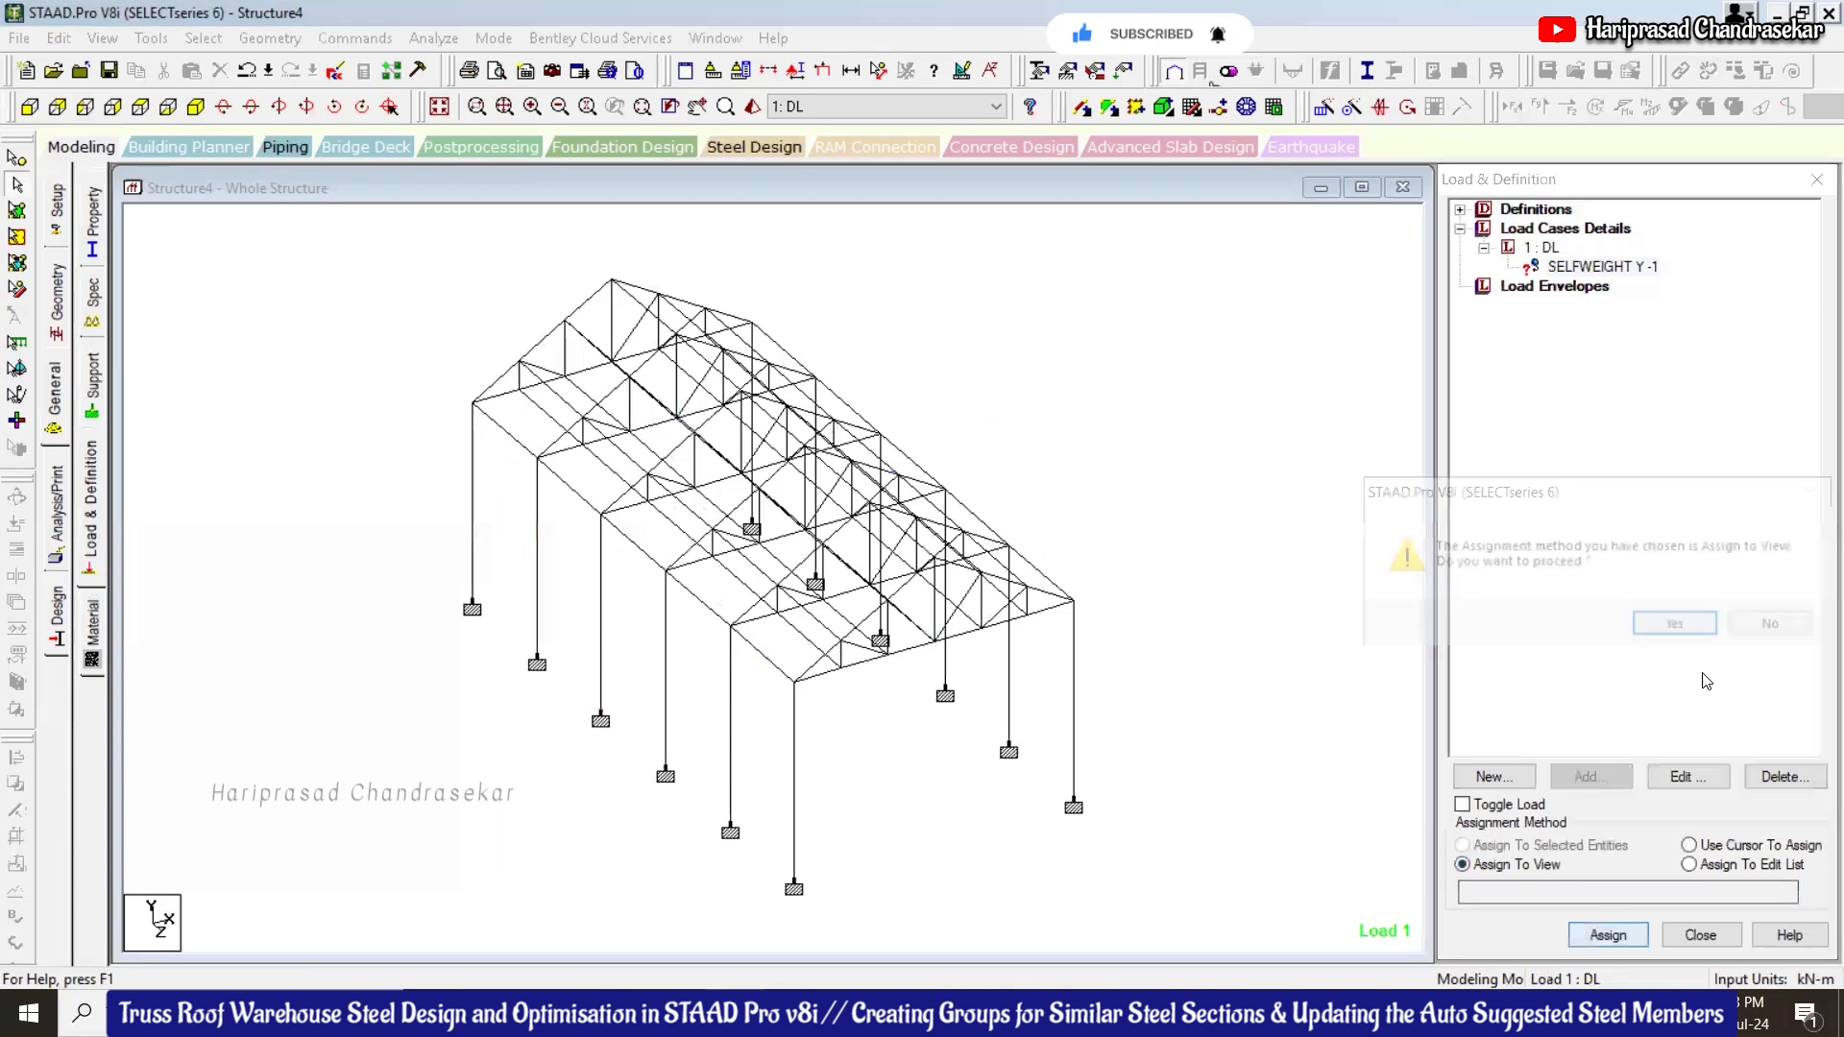
left_click(1707, 624)
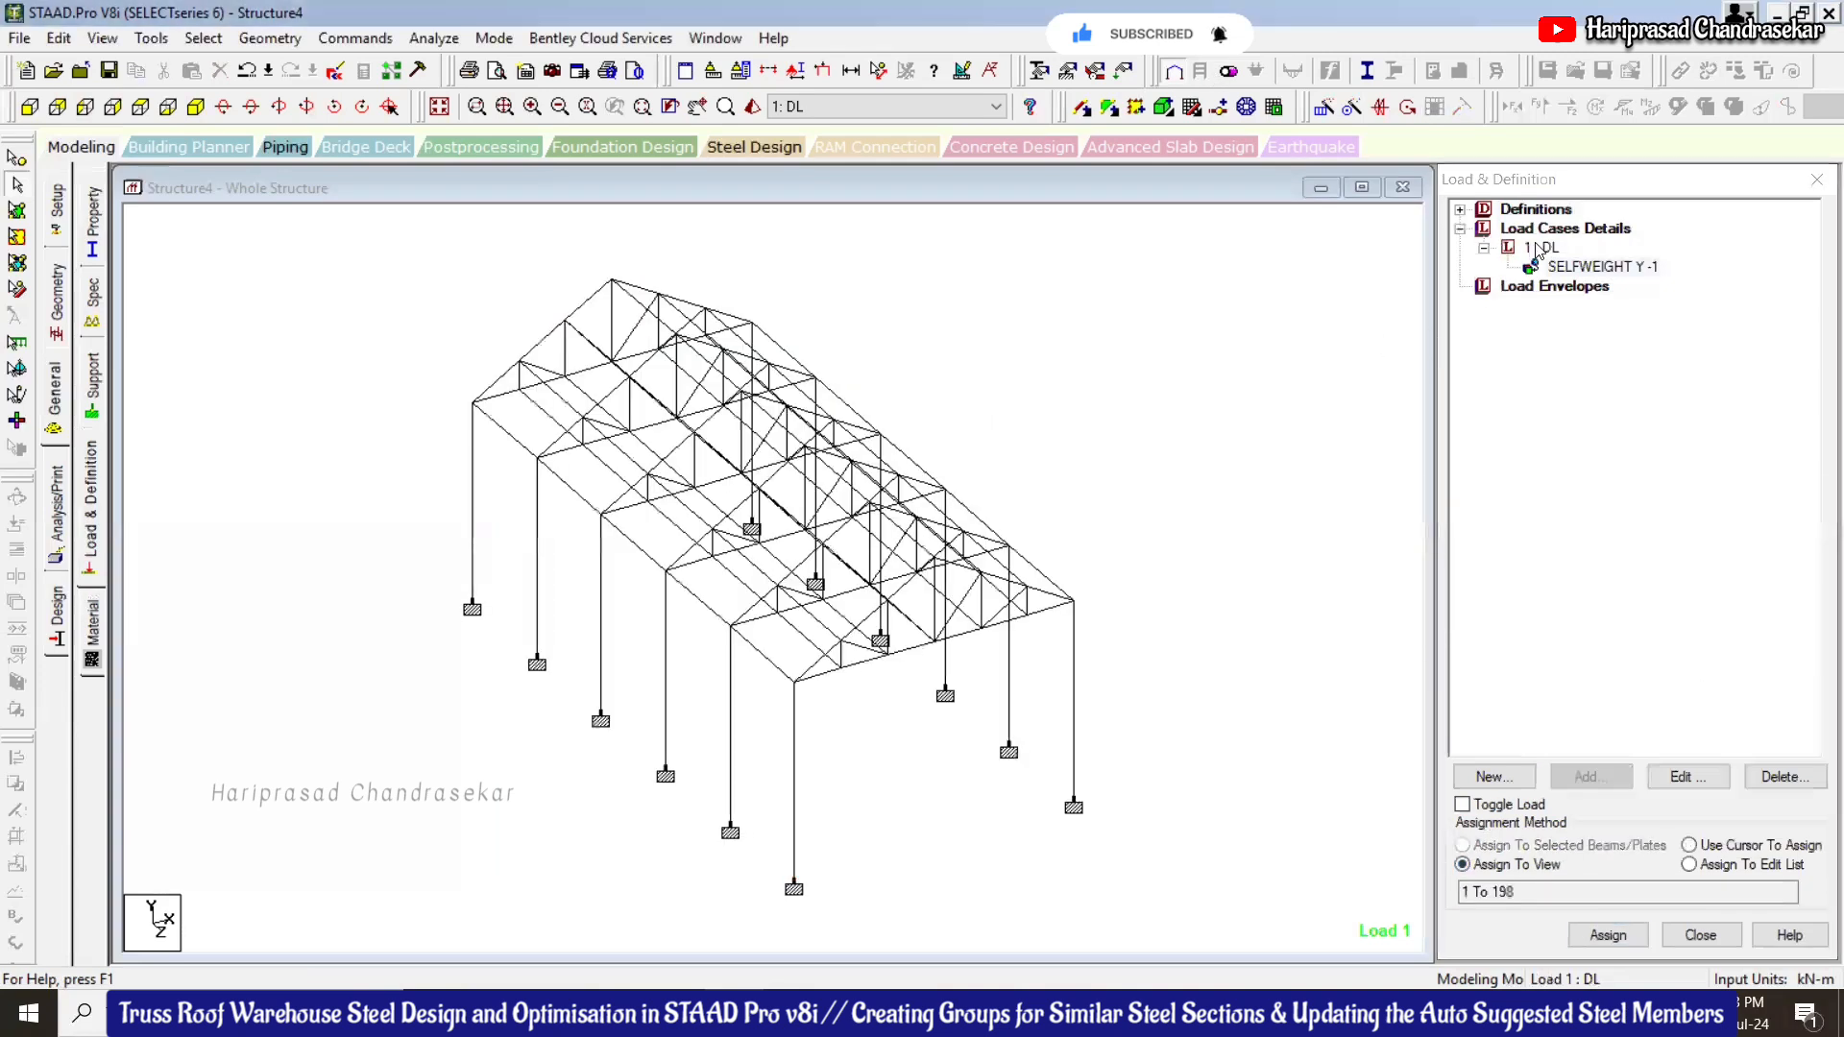
Create primary load case 2 with the Live loading type and the title LL
left_click(1588, 778)
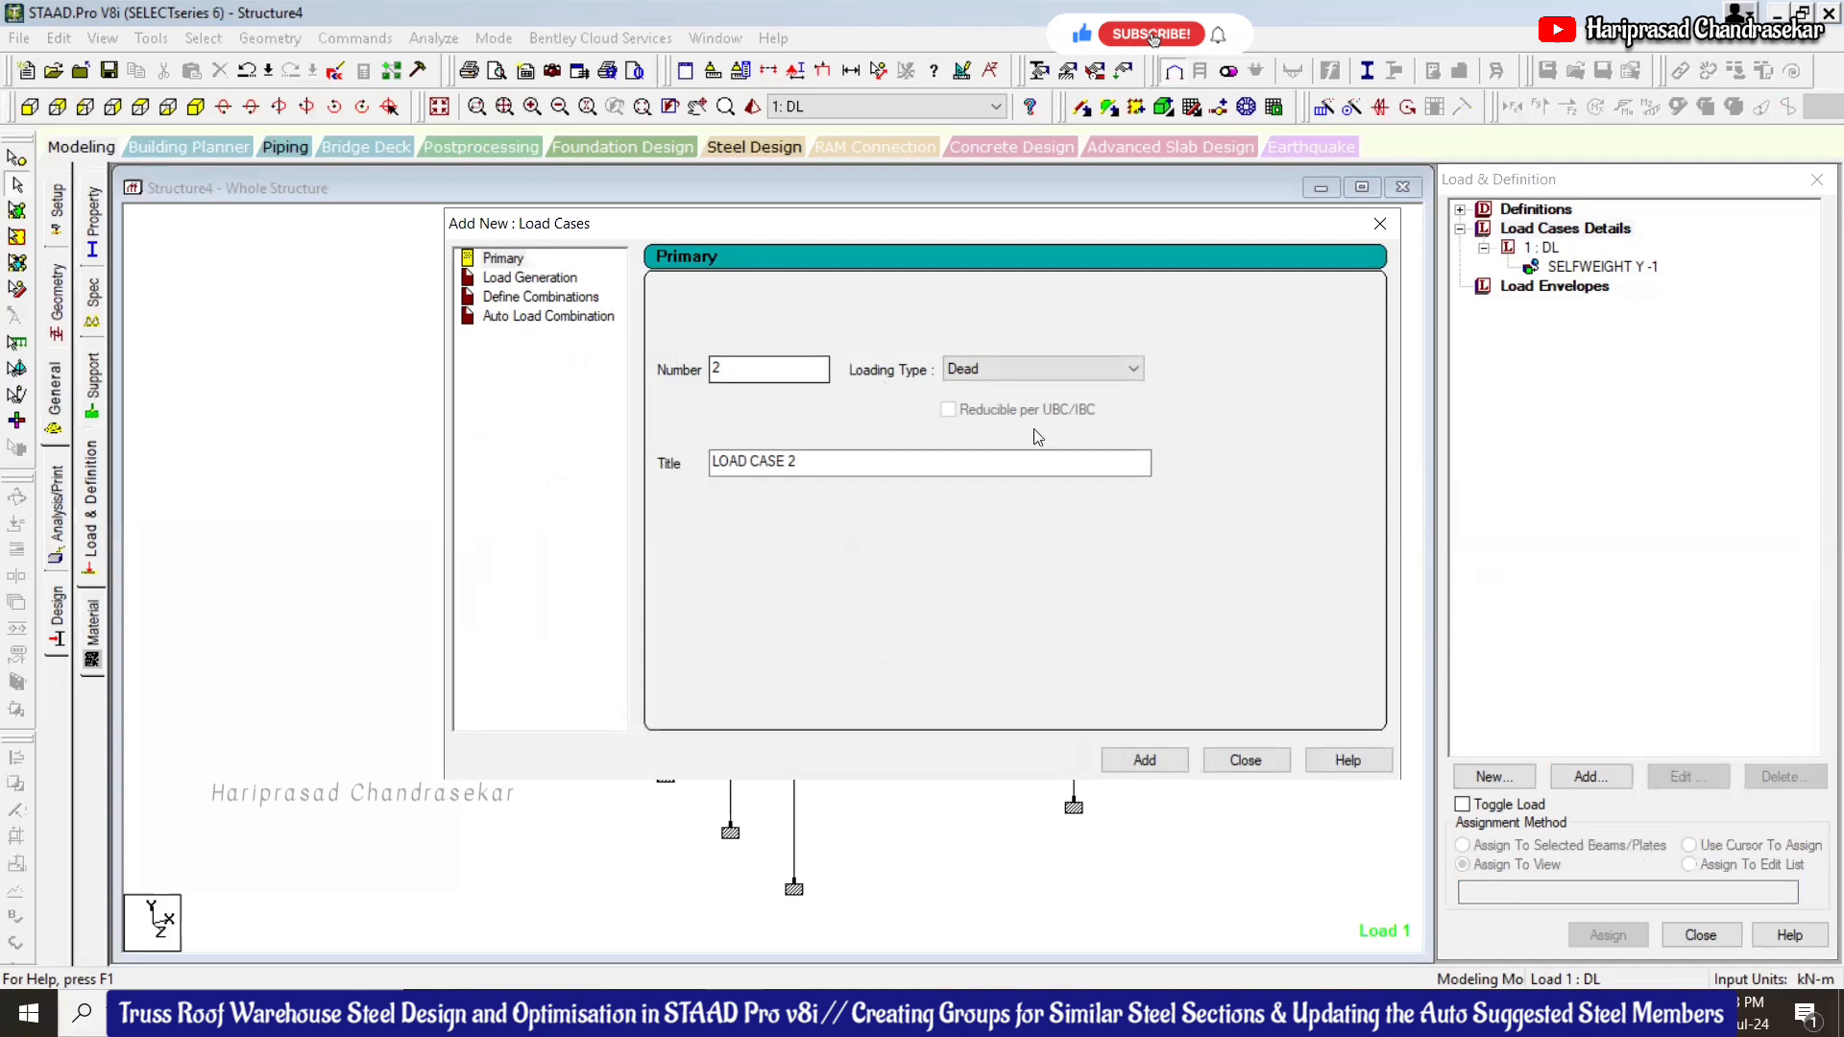
left_click(1023, 373)
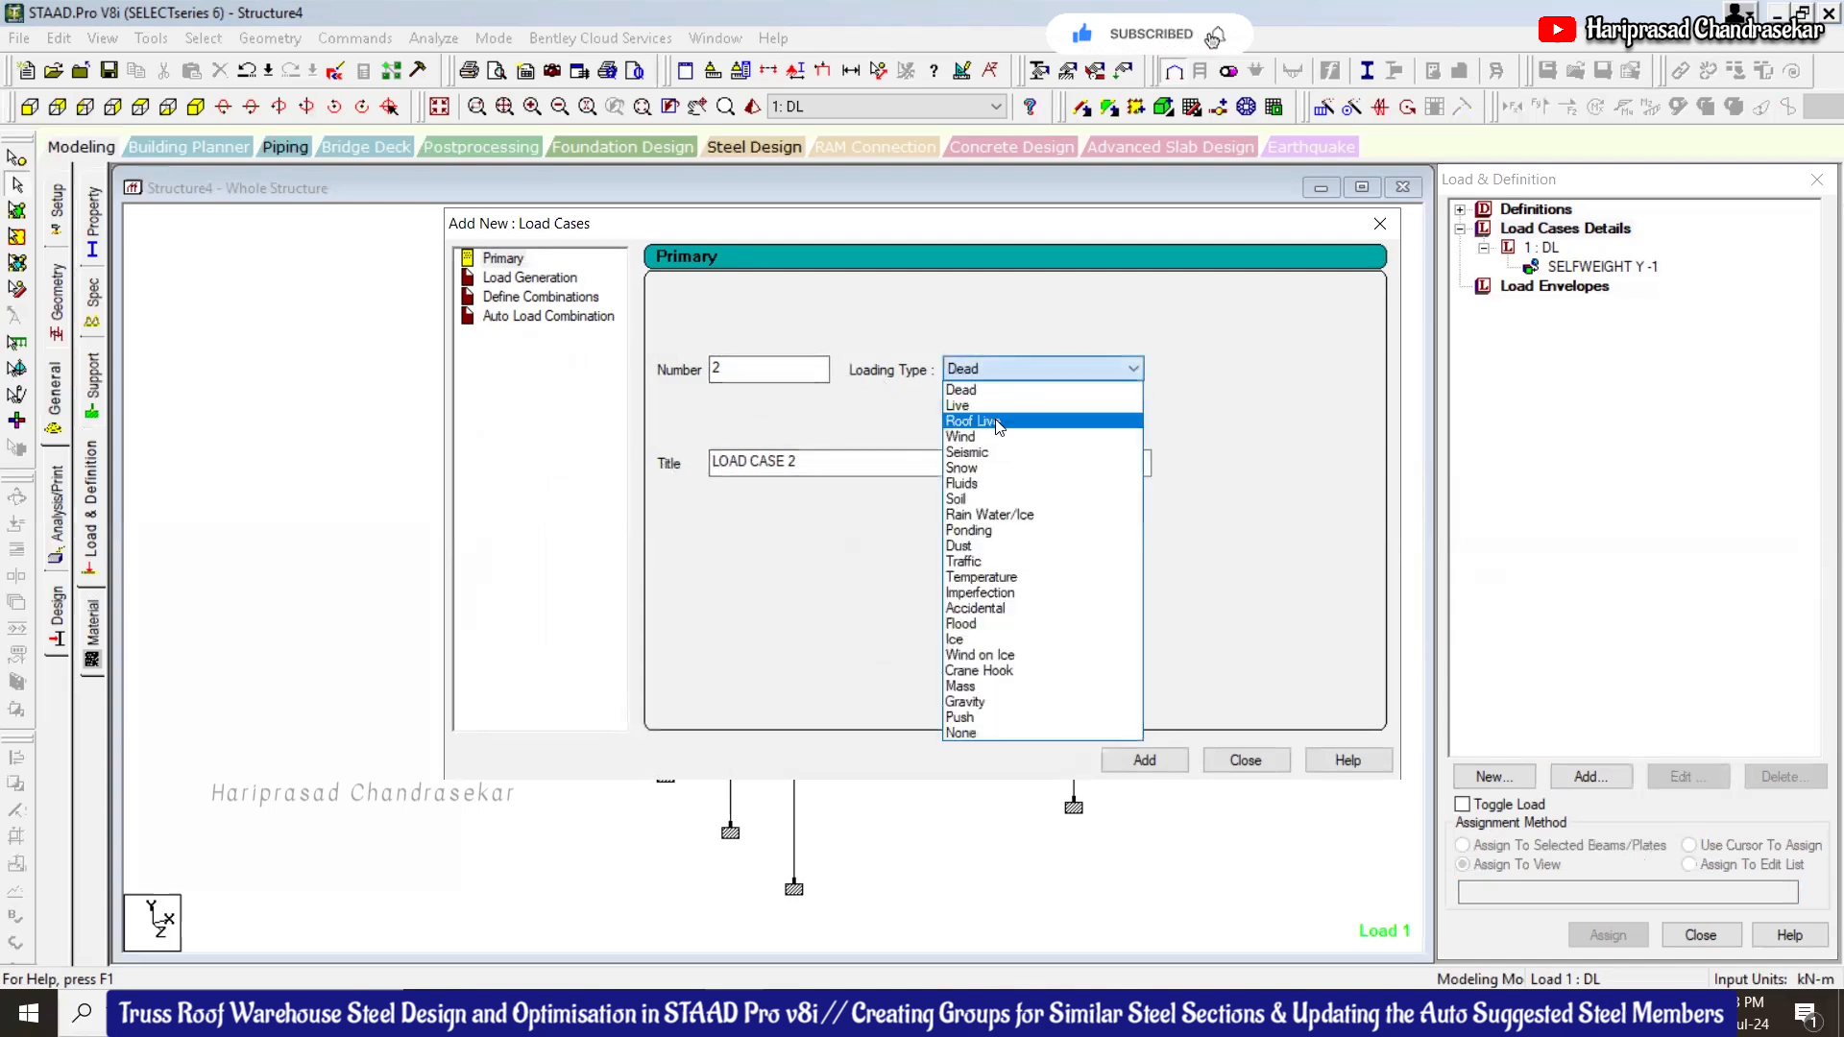
left_click(999, 394)
left_click_drag(807, 462, 453, 419)
type("LL")
key("Return")
left_click(1380, 224)
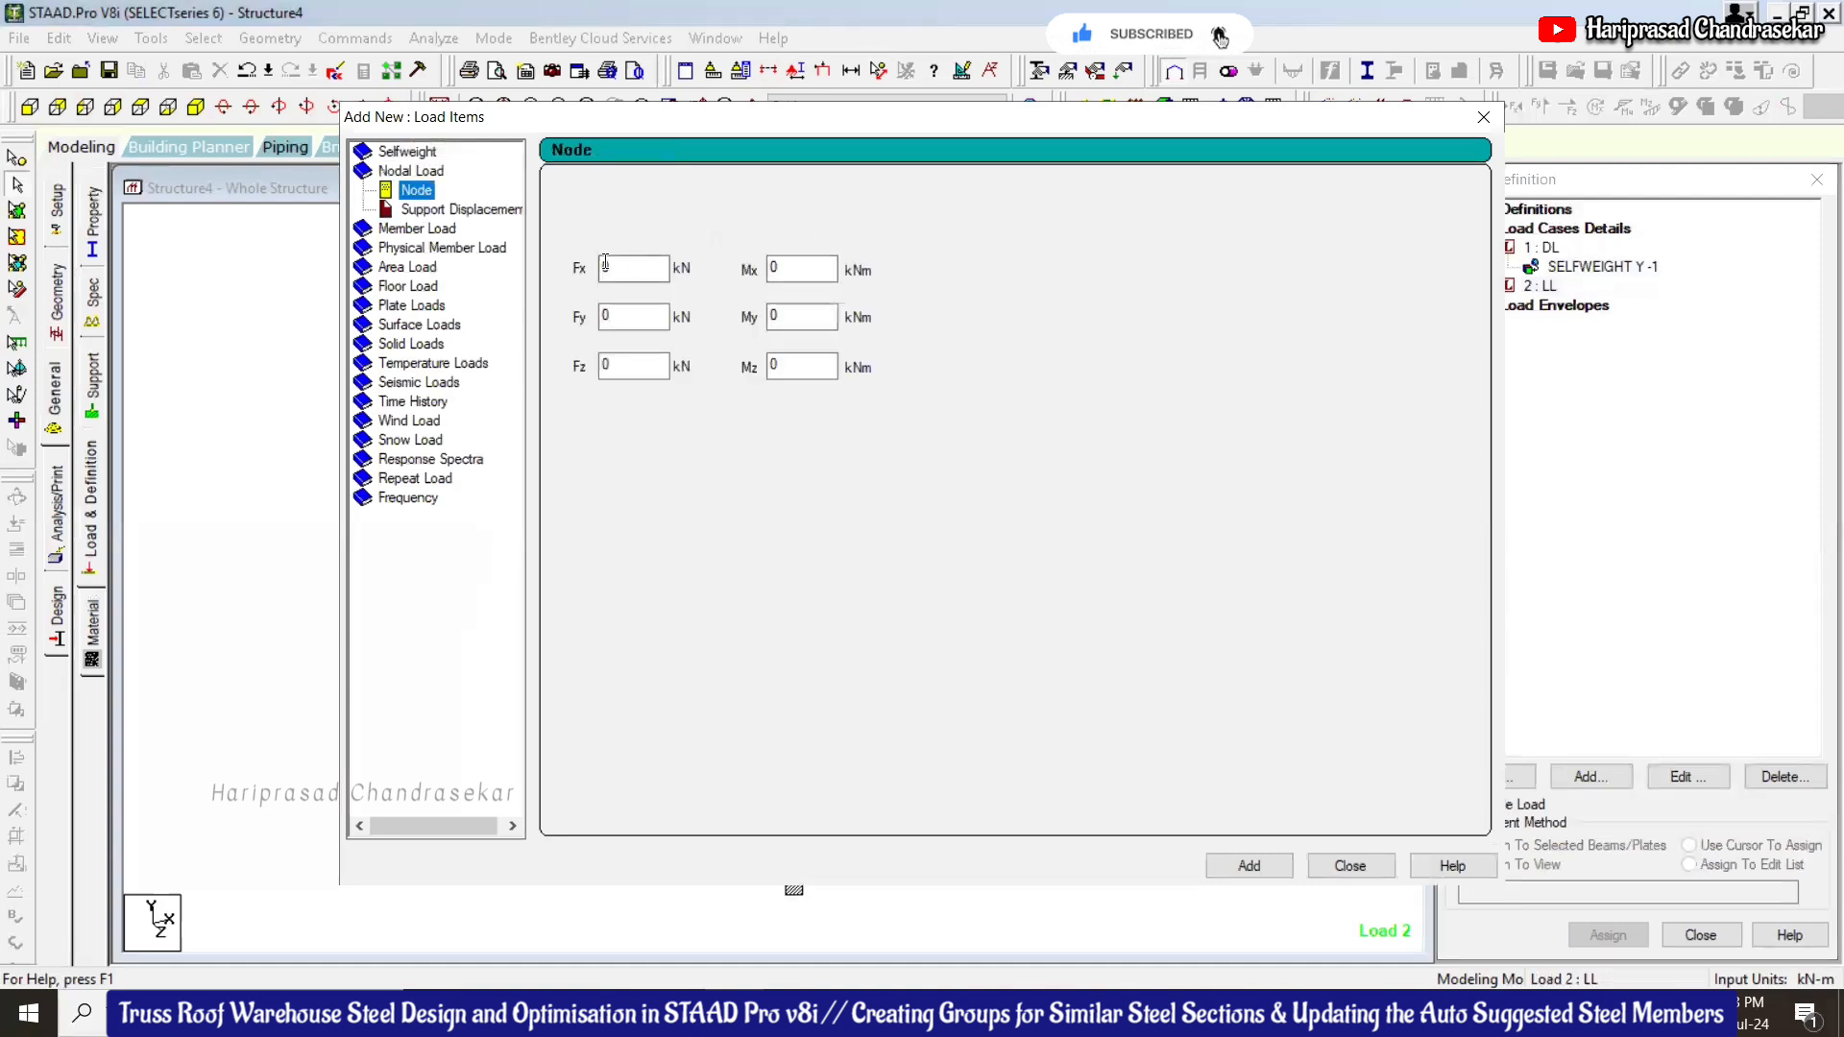
Add a nodal load with Fx 5 kN and Fy -5 kN to the LL case
key("Tab")
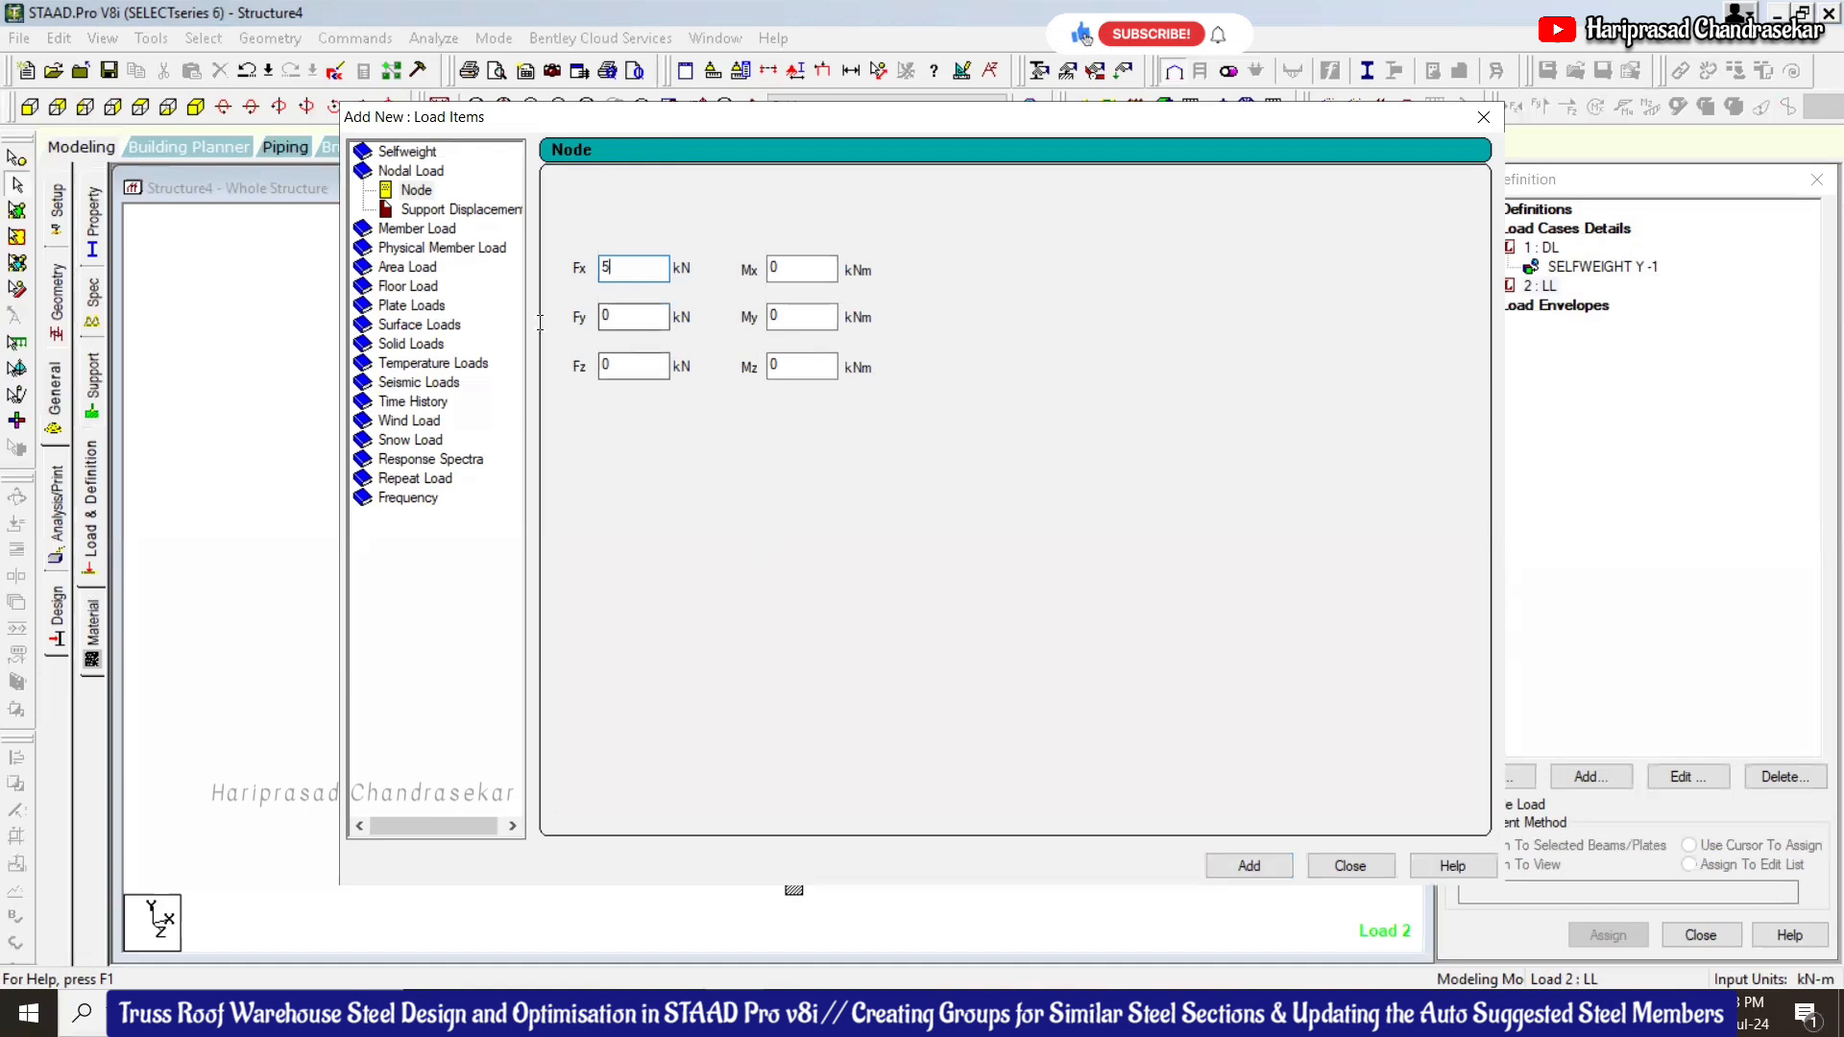
key("Tab")
type("-")
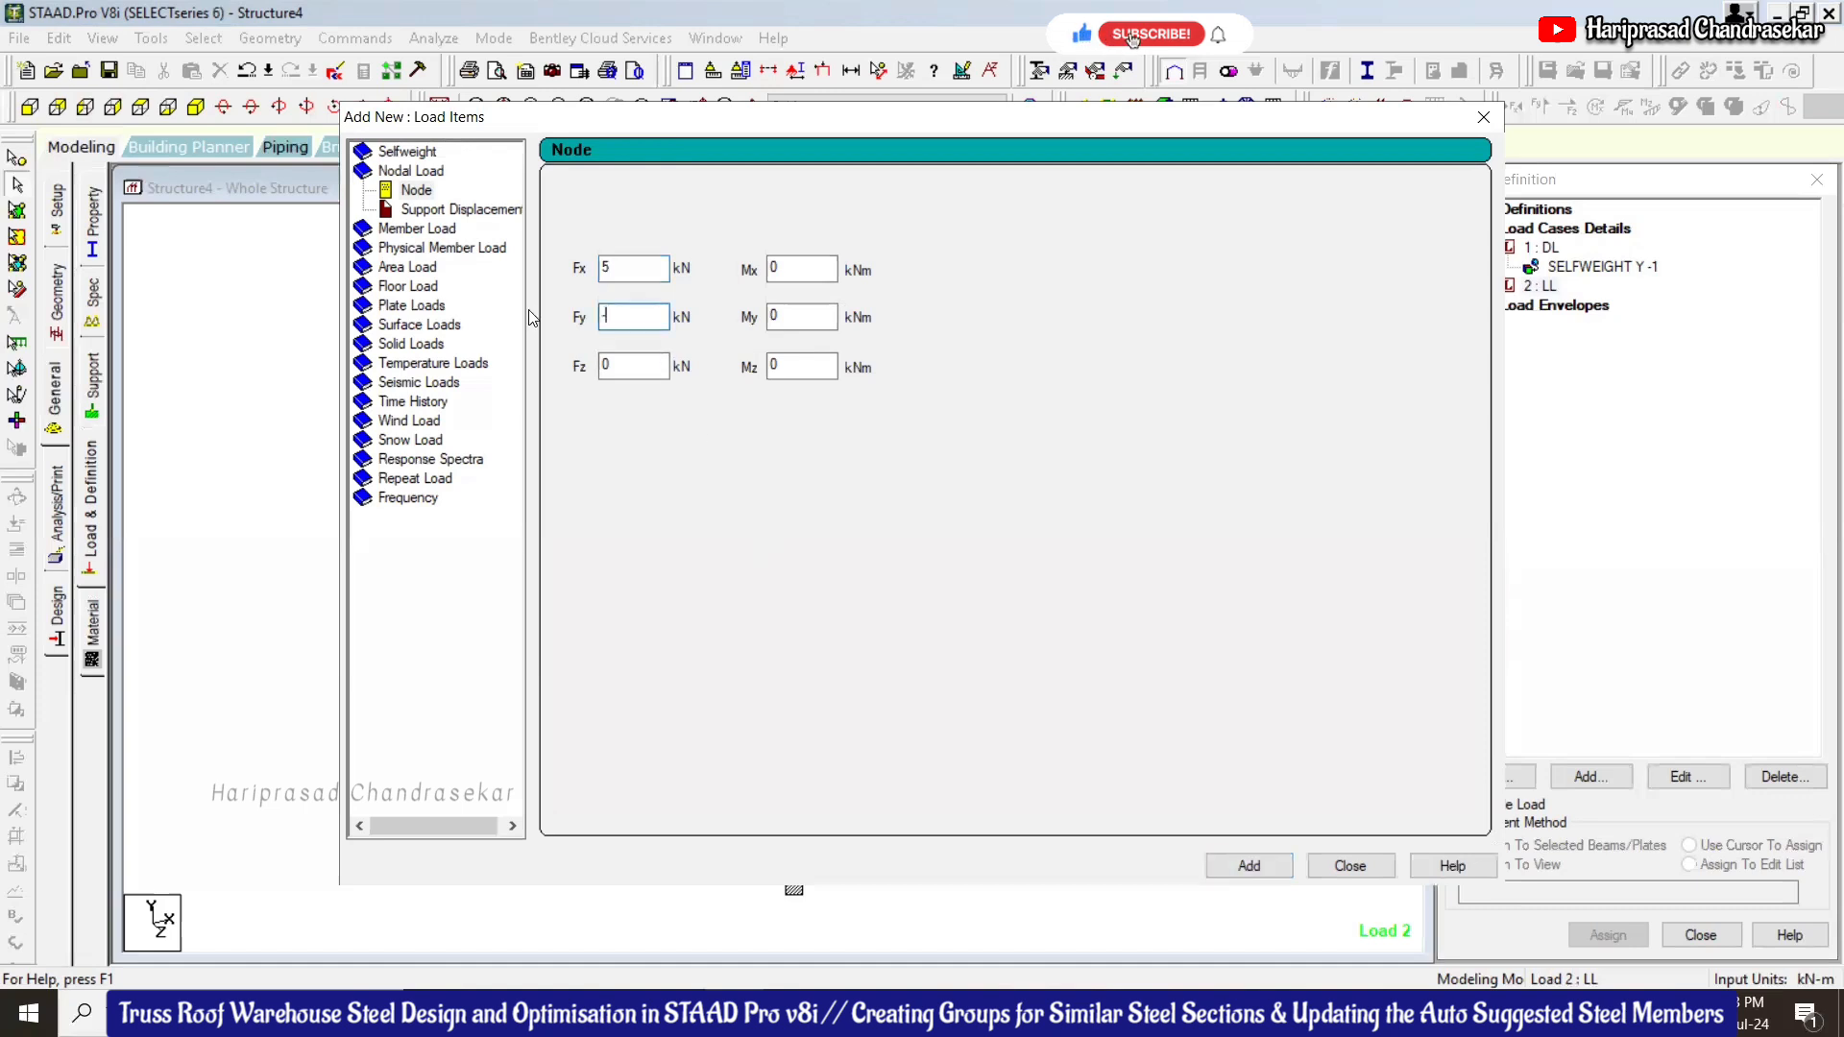
type("4")
key("BackSpace")
type("5")
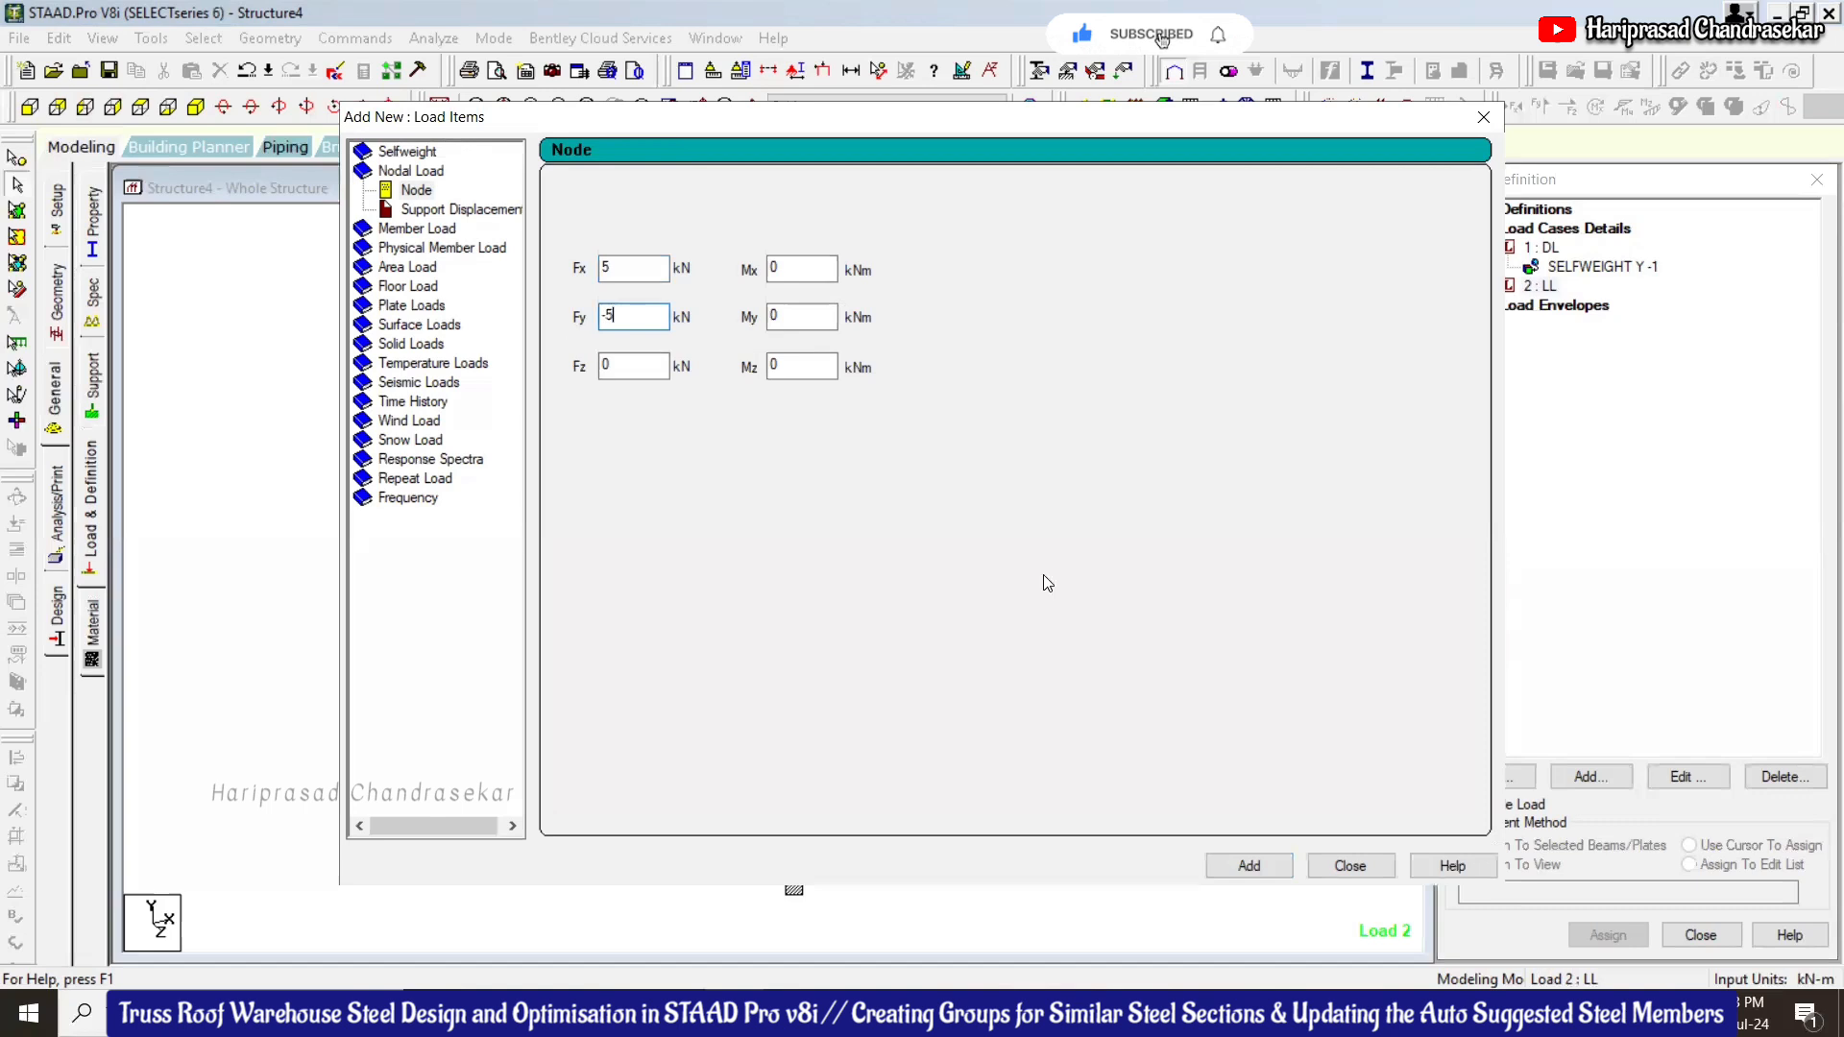
left_click(1249, 866)
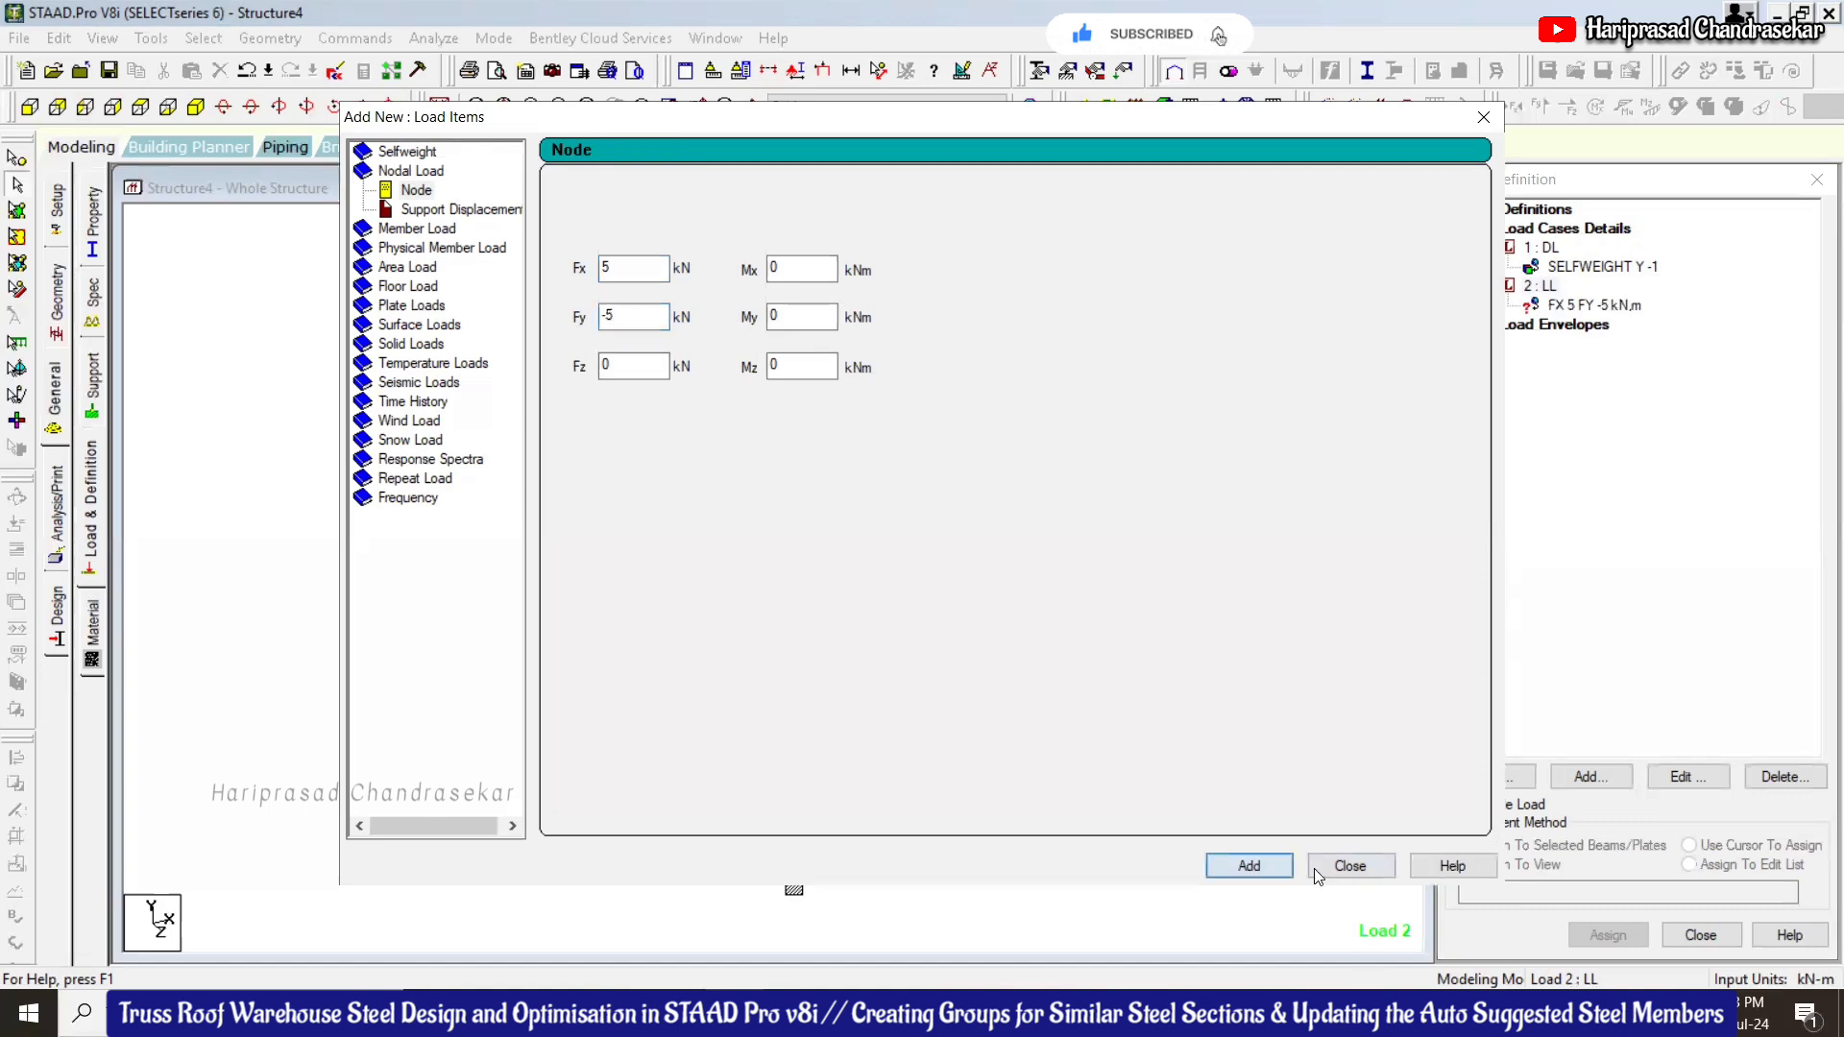
Assign the FX 5 FY -5 nodal load to all roof truss nodes, leaving out the column supports
left_click(1594, 304)
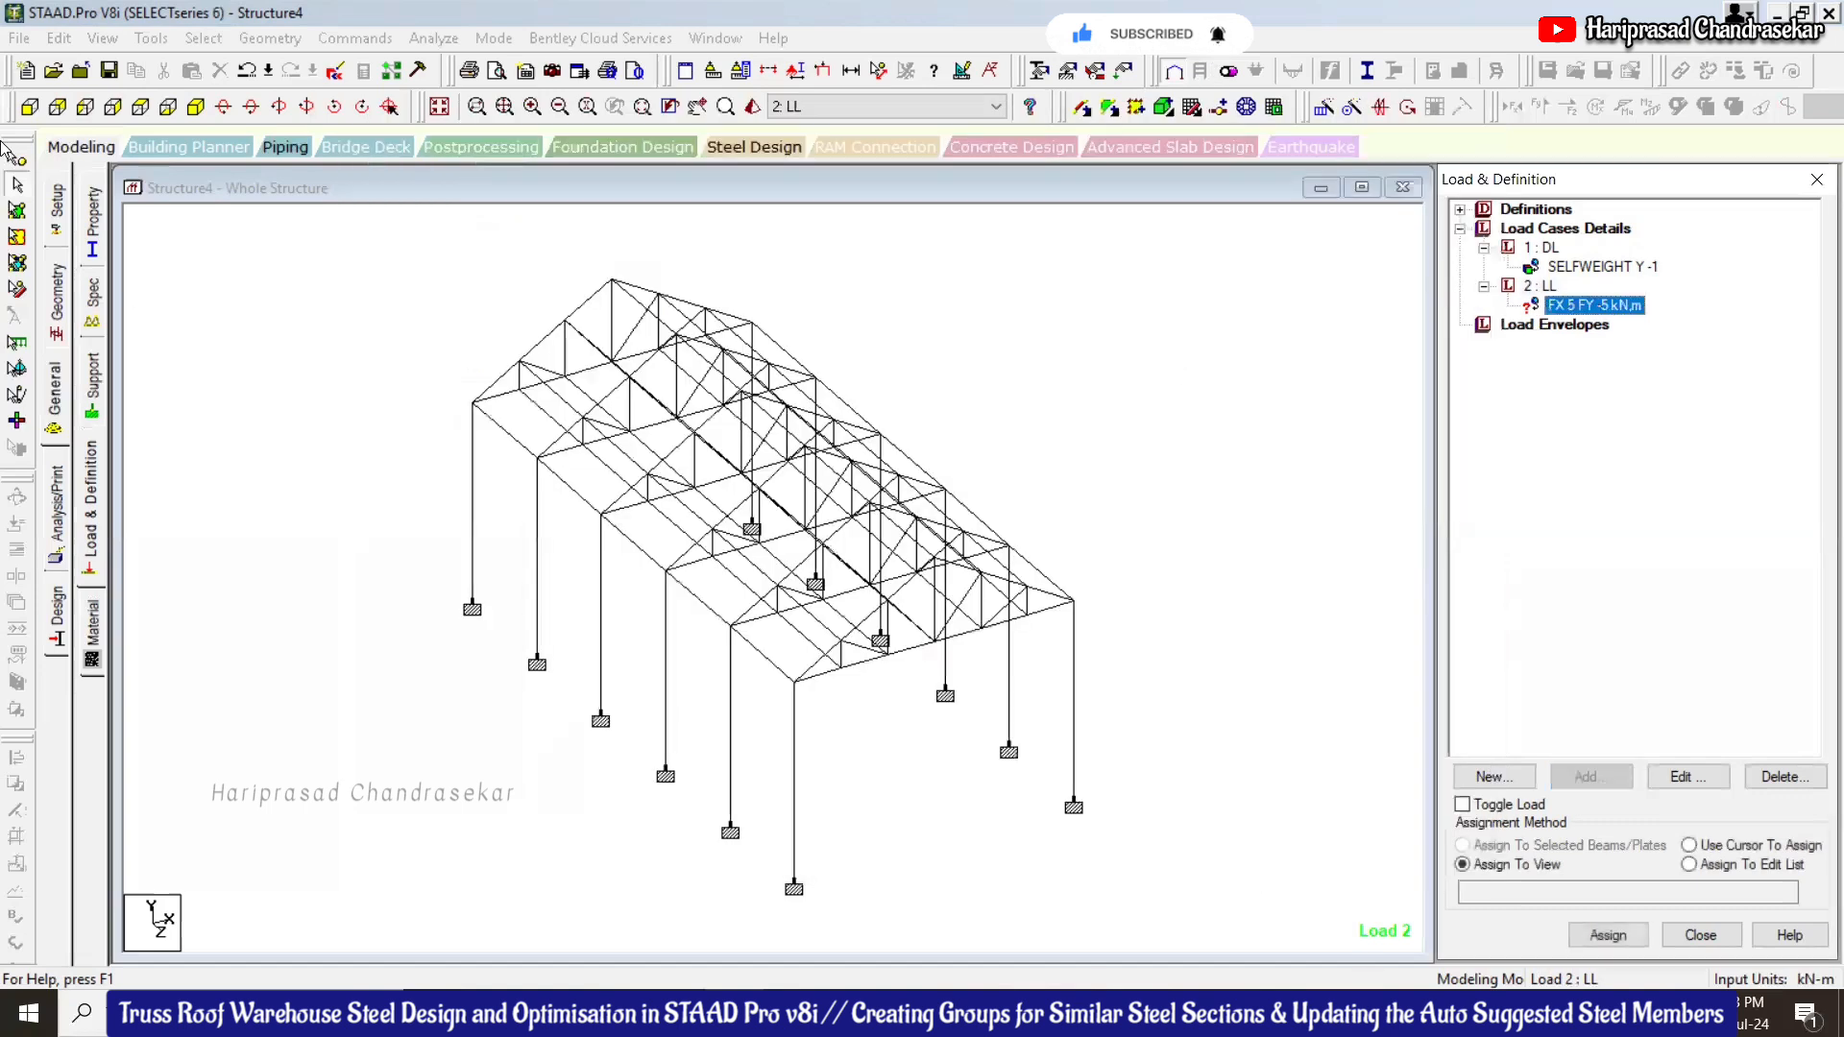
left_click(30, 105)
left_click(16, 158)
left_click_drag(401, 254, 1091, 493)
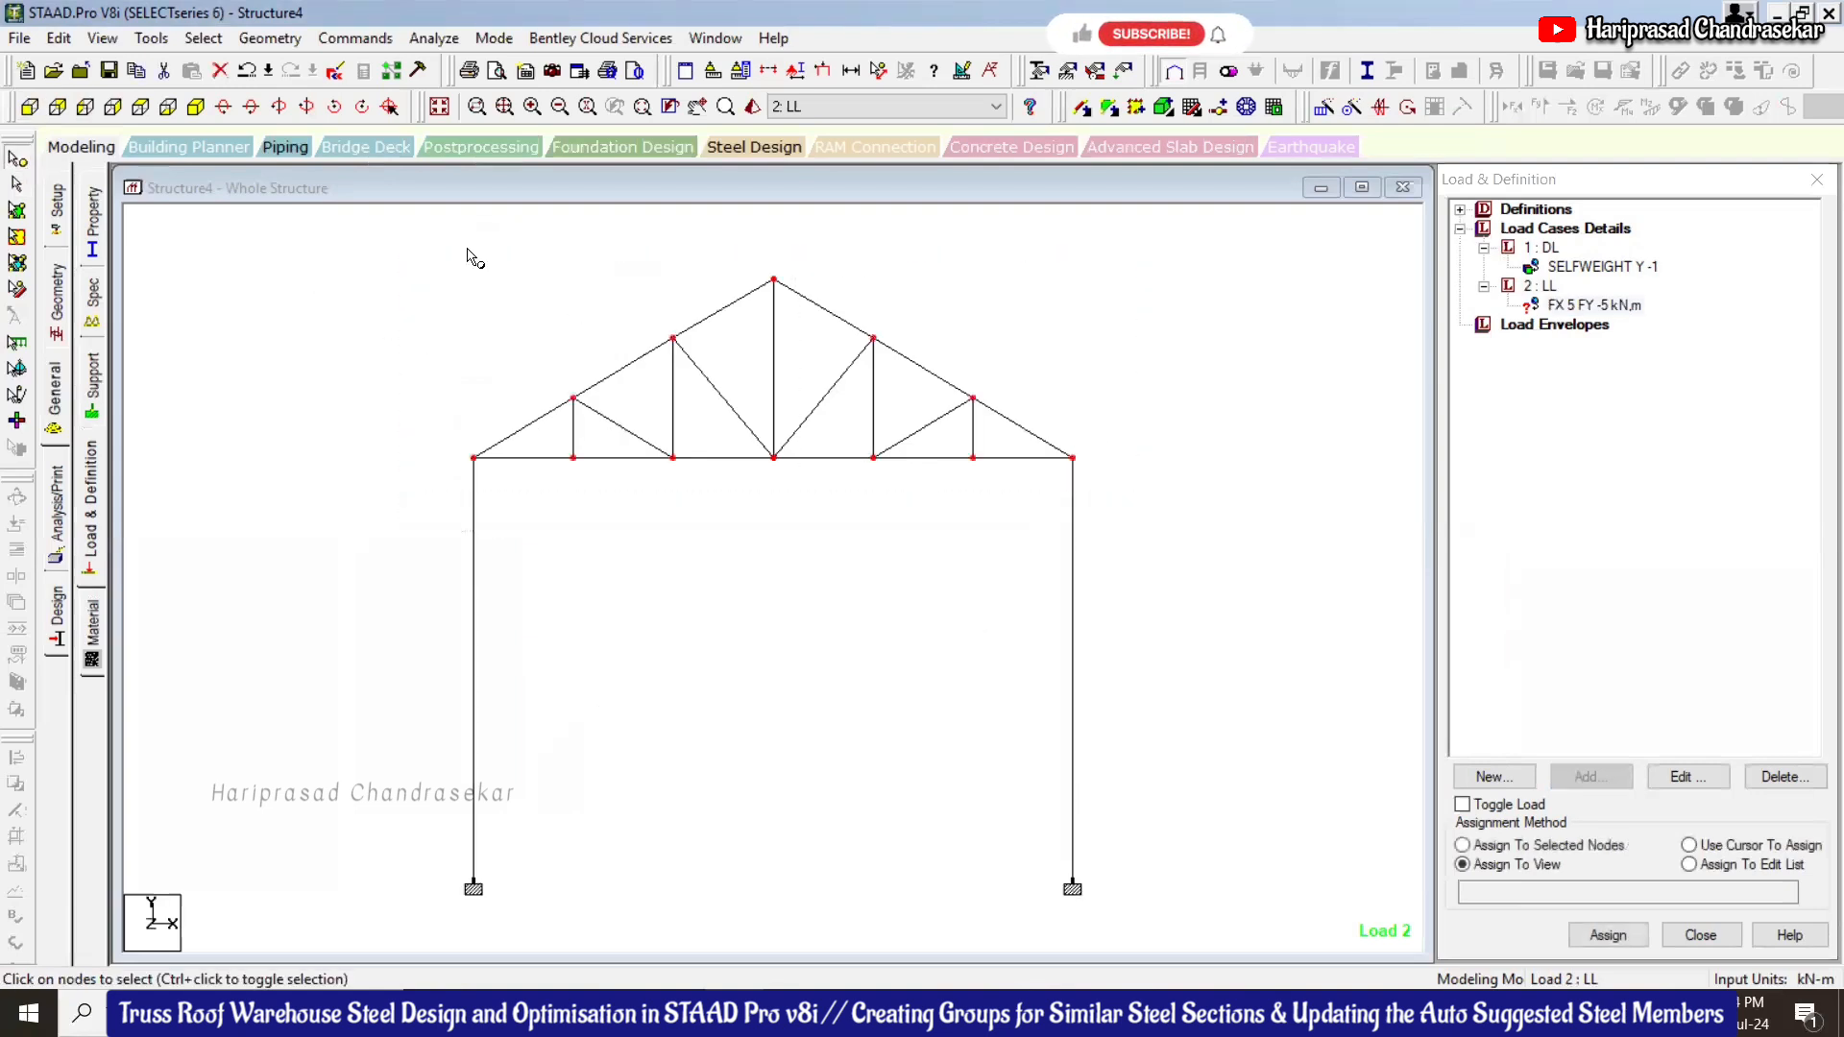
left_click(202, 107)
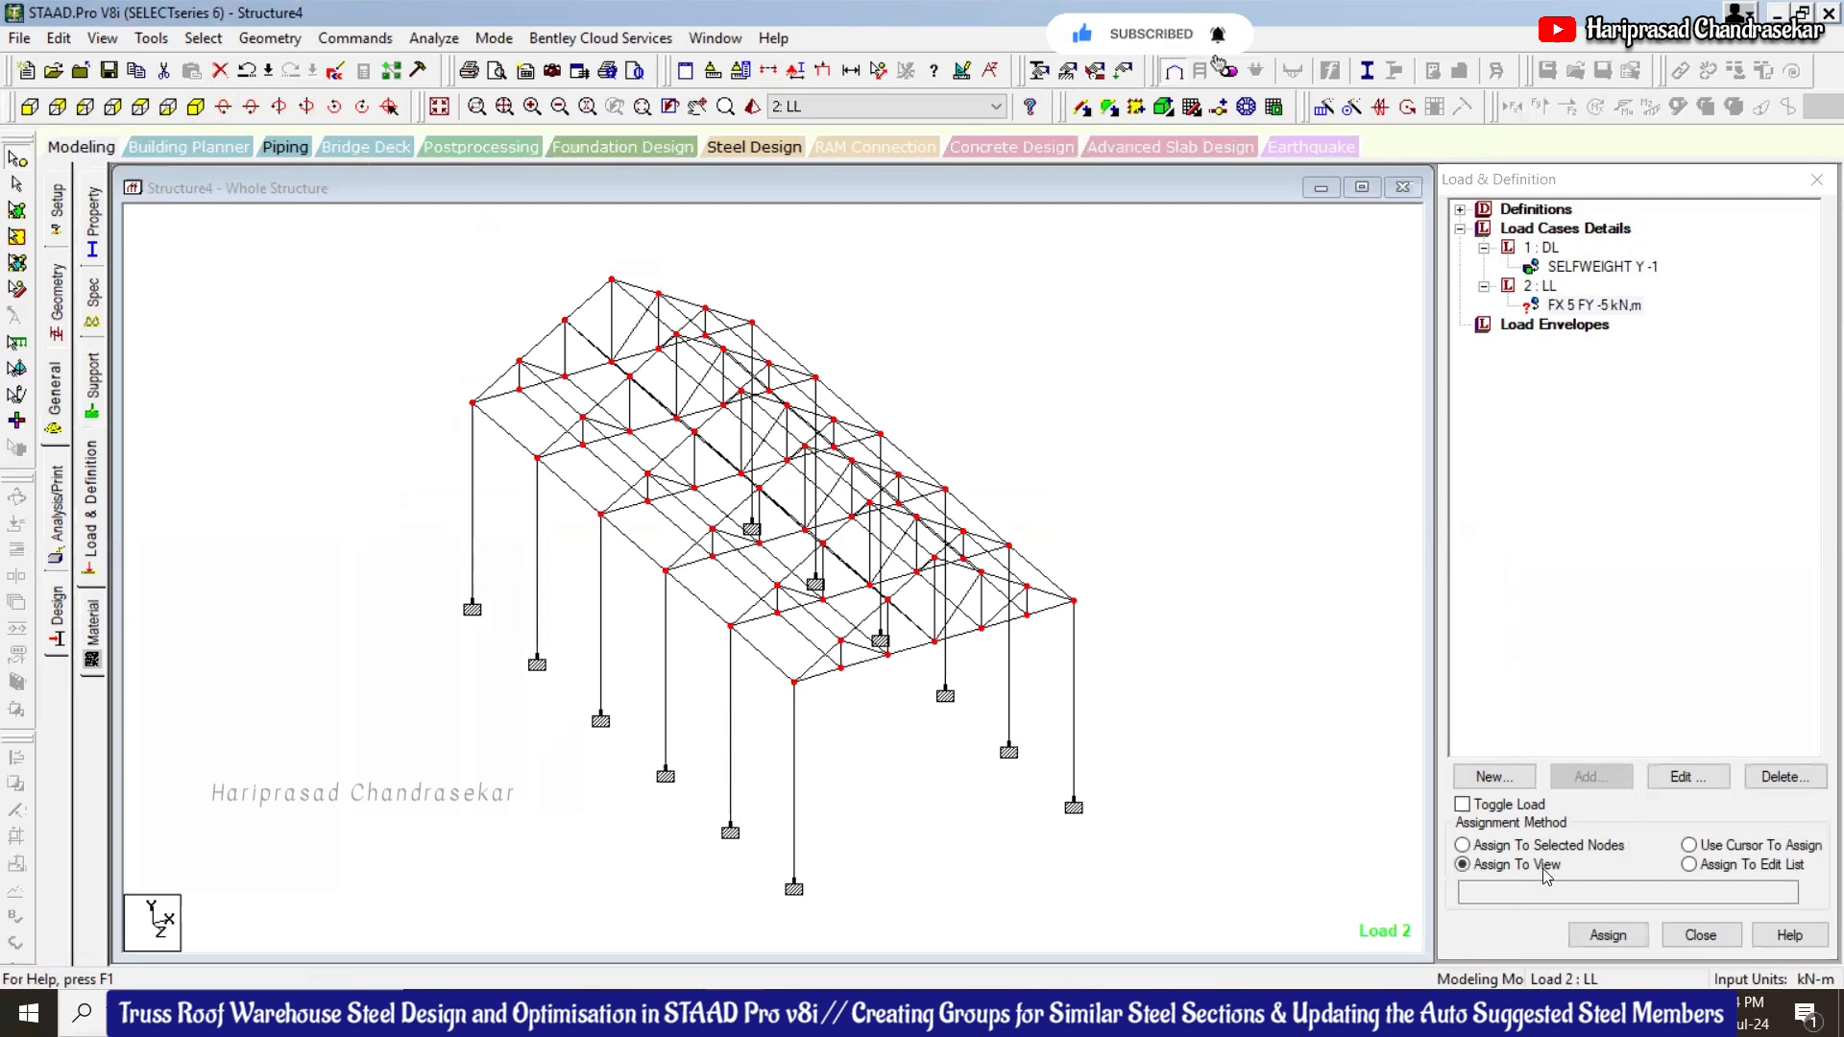
left_click(1462, 845)
left_click(1607, 936)
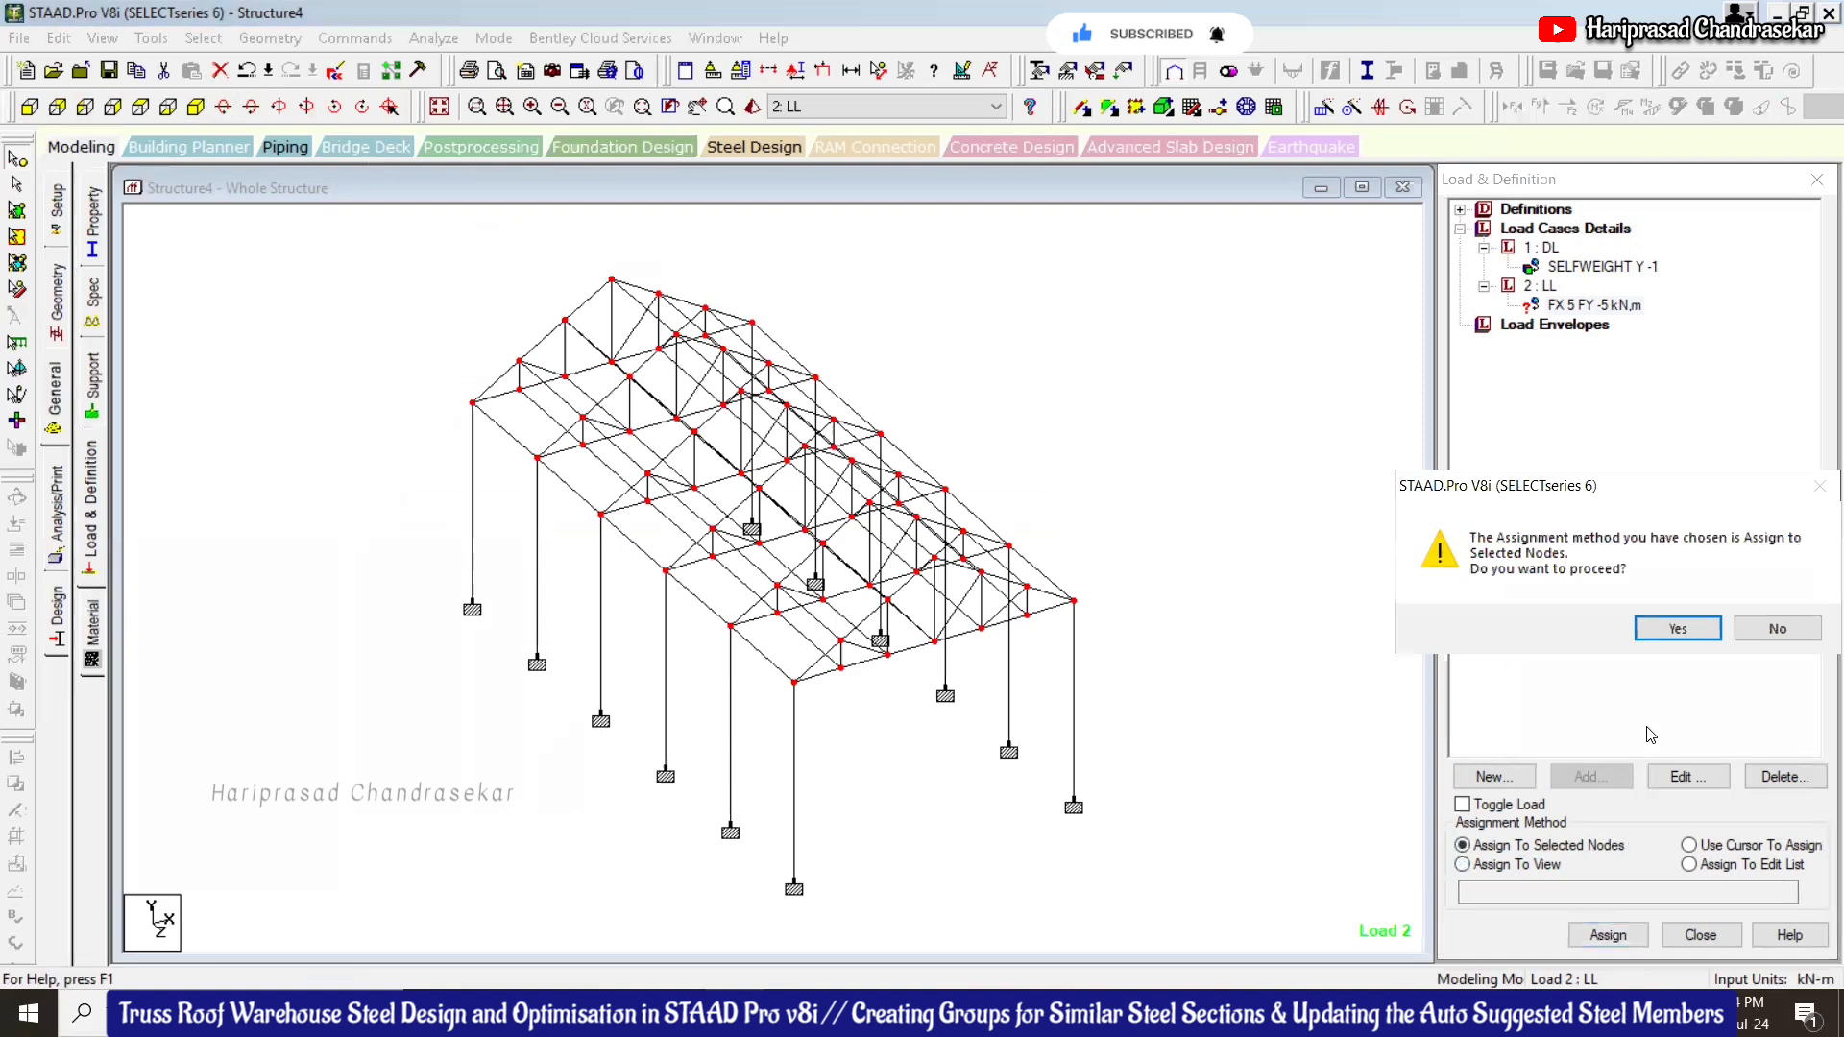
left_click(1676, 628)
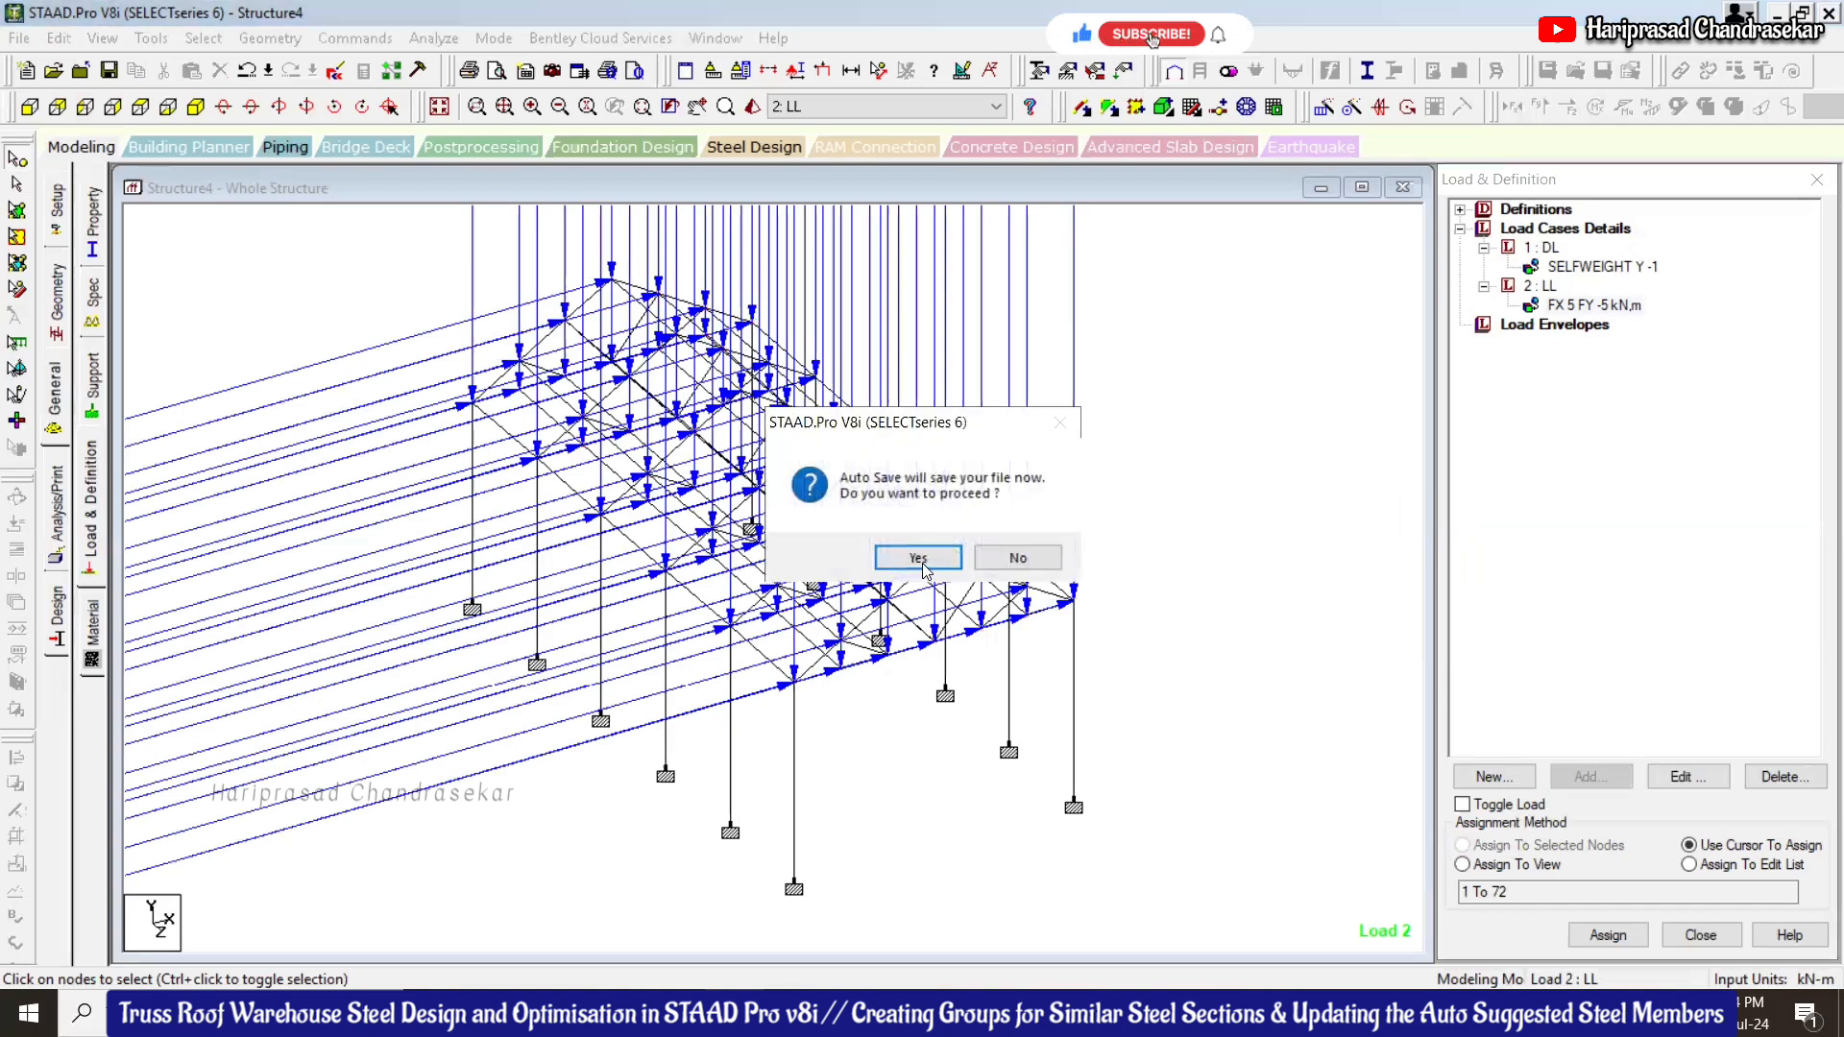
Save the model and highlight the selfweight and nodal load assignments on the structure to check them
left_click(926, 565)
left_click(776, 538)
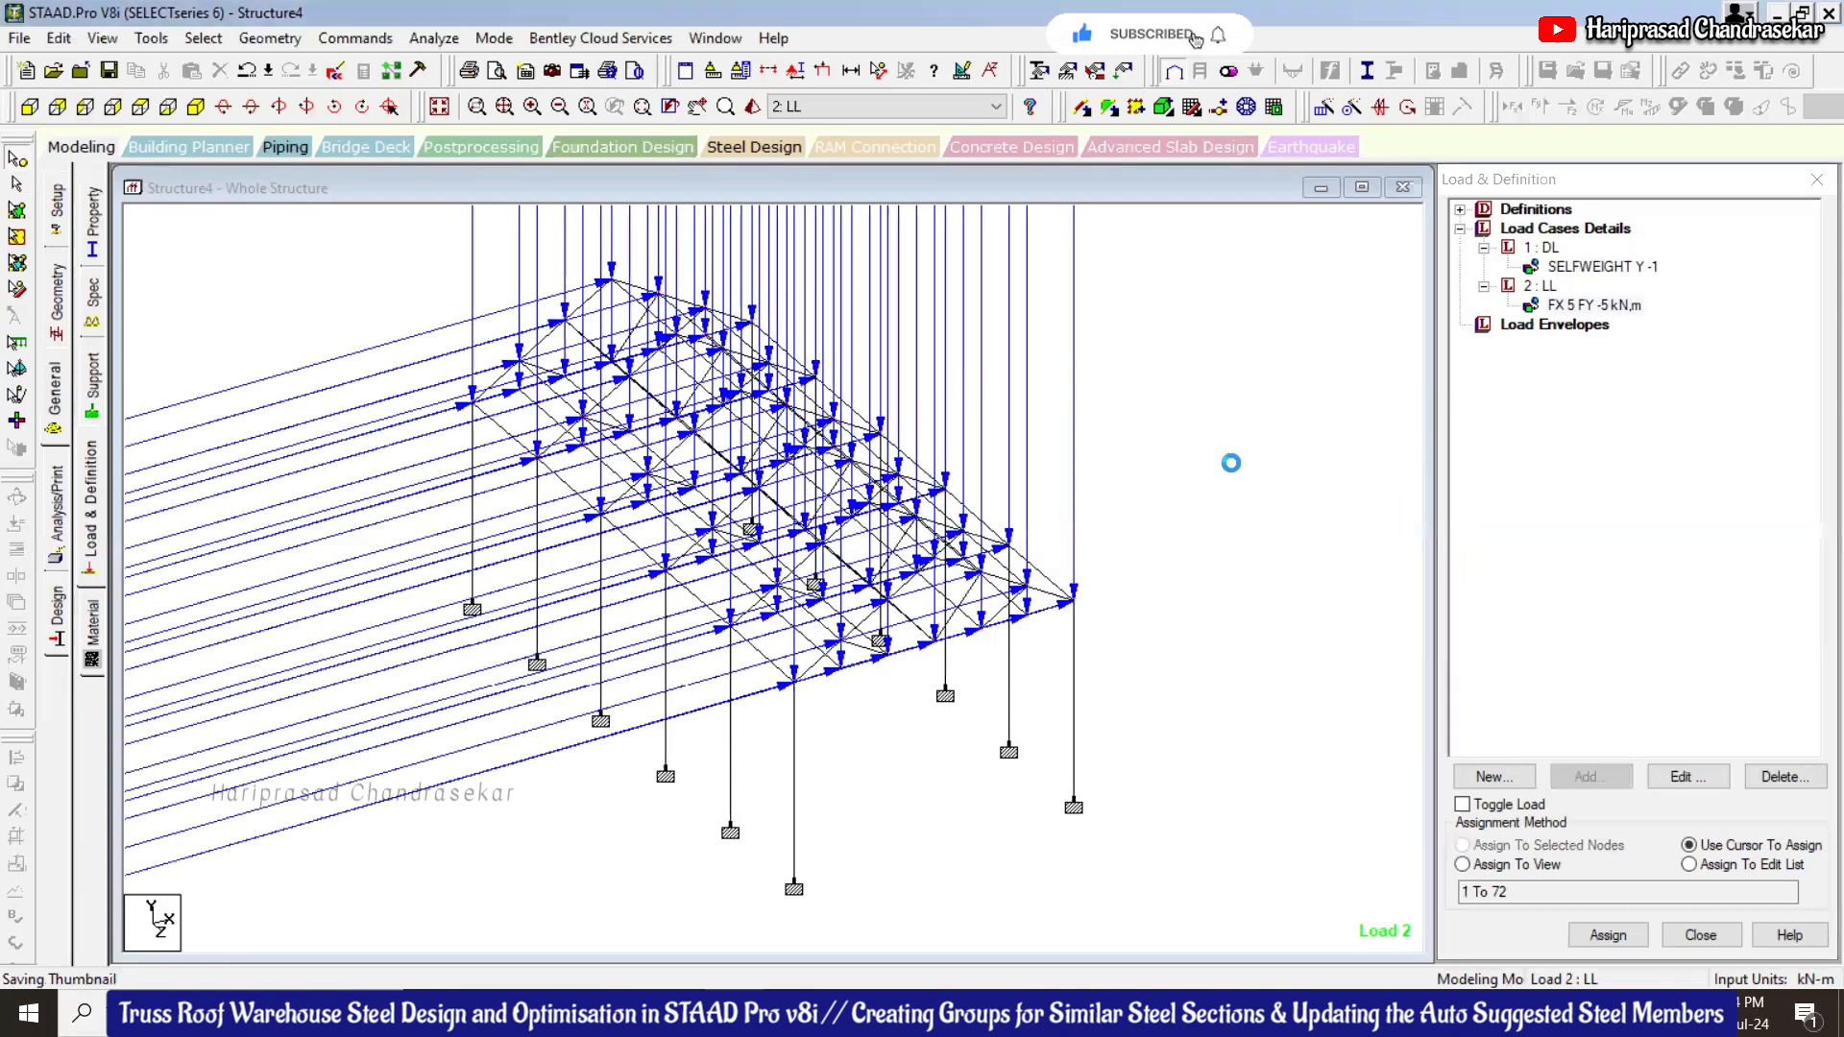
left_click(1588, 268)
left_click(1583, 306)
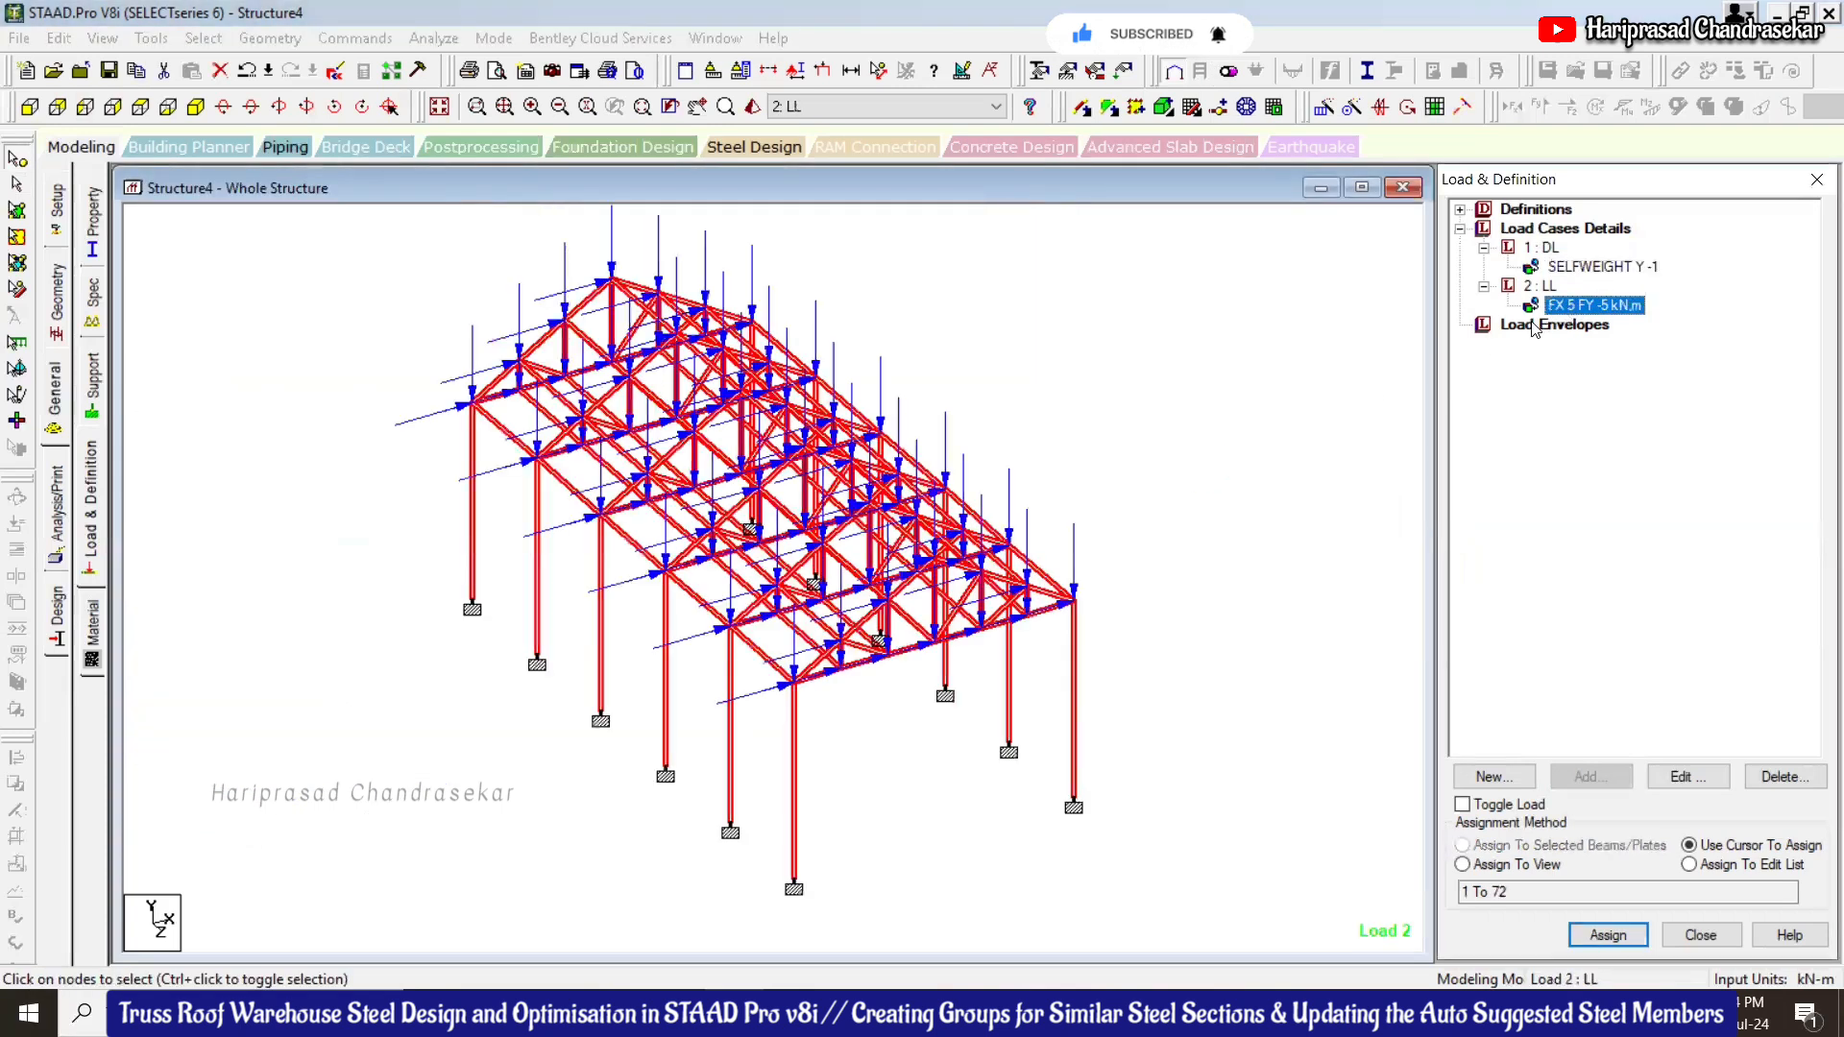
left_click(1227, 458)
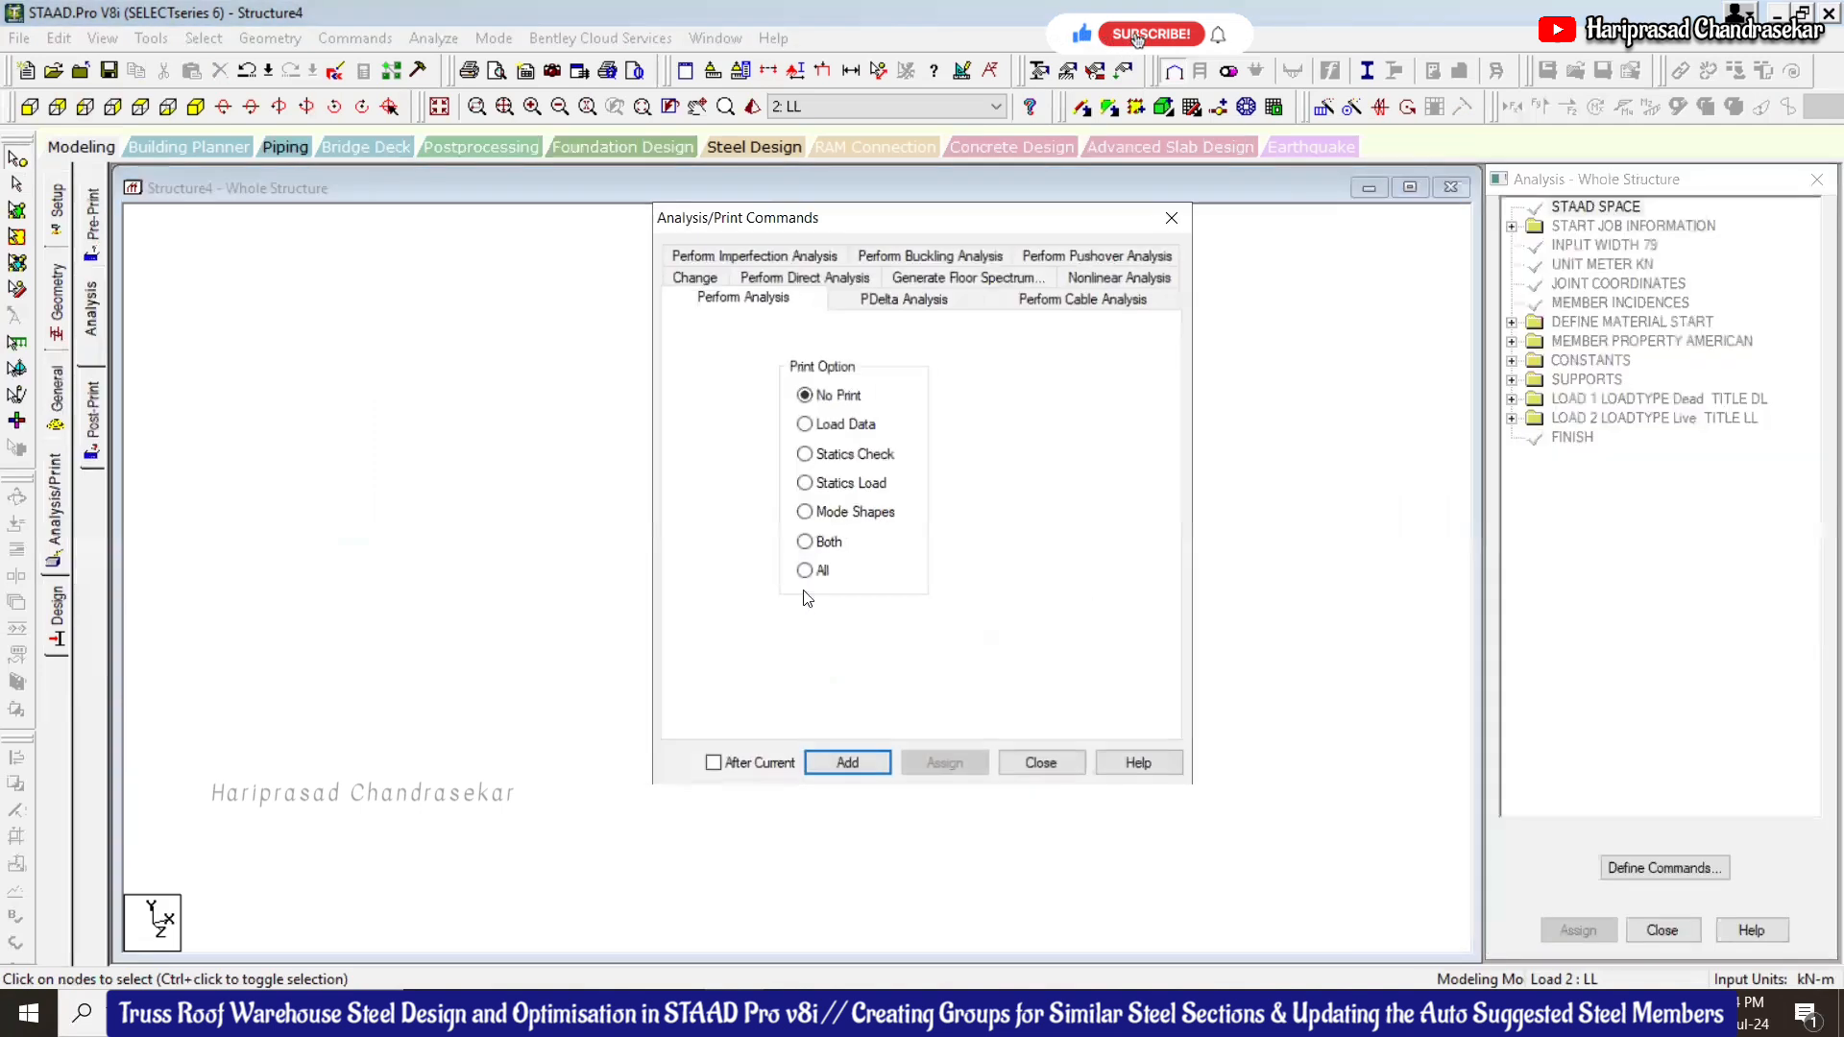
Add a Perform Analysis command with the All print option and run the analysis
left_click(806, 571)
left_click(847, 763)
left_click(1040, 763)
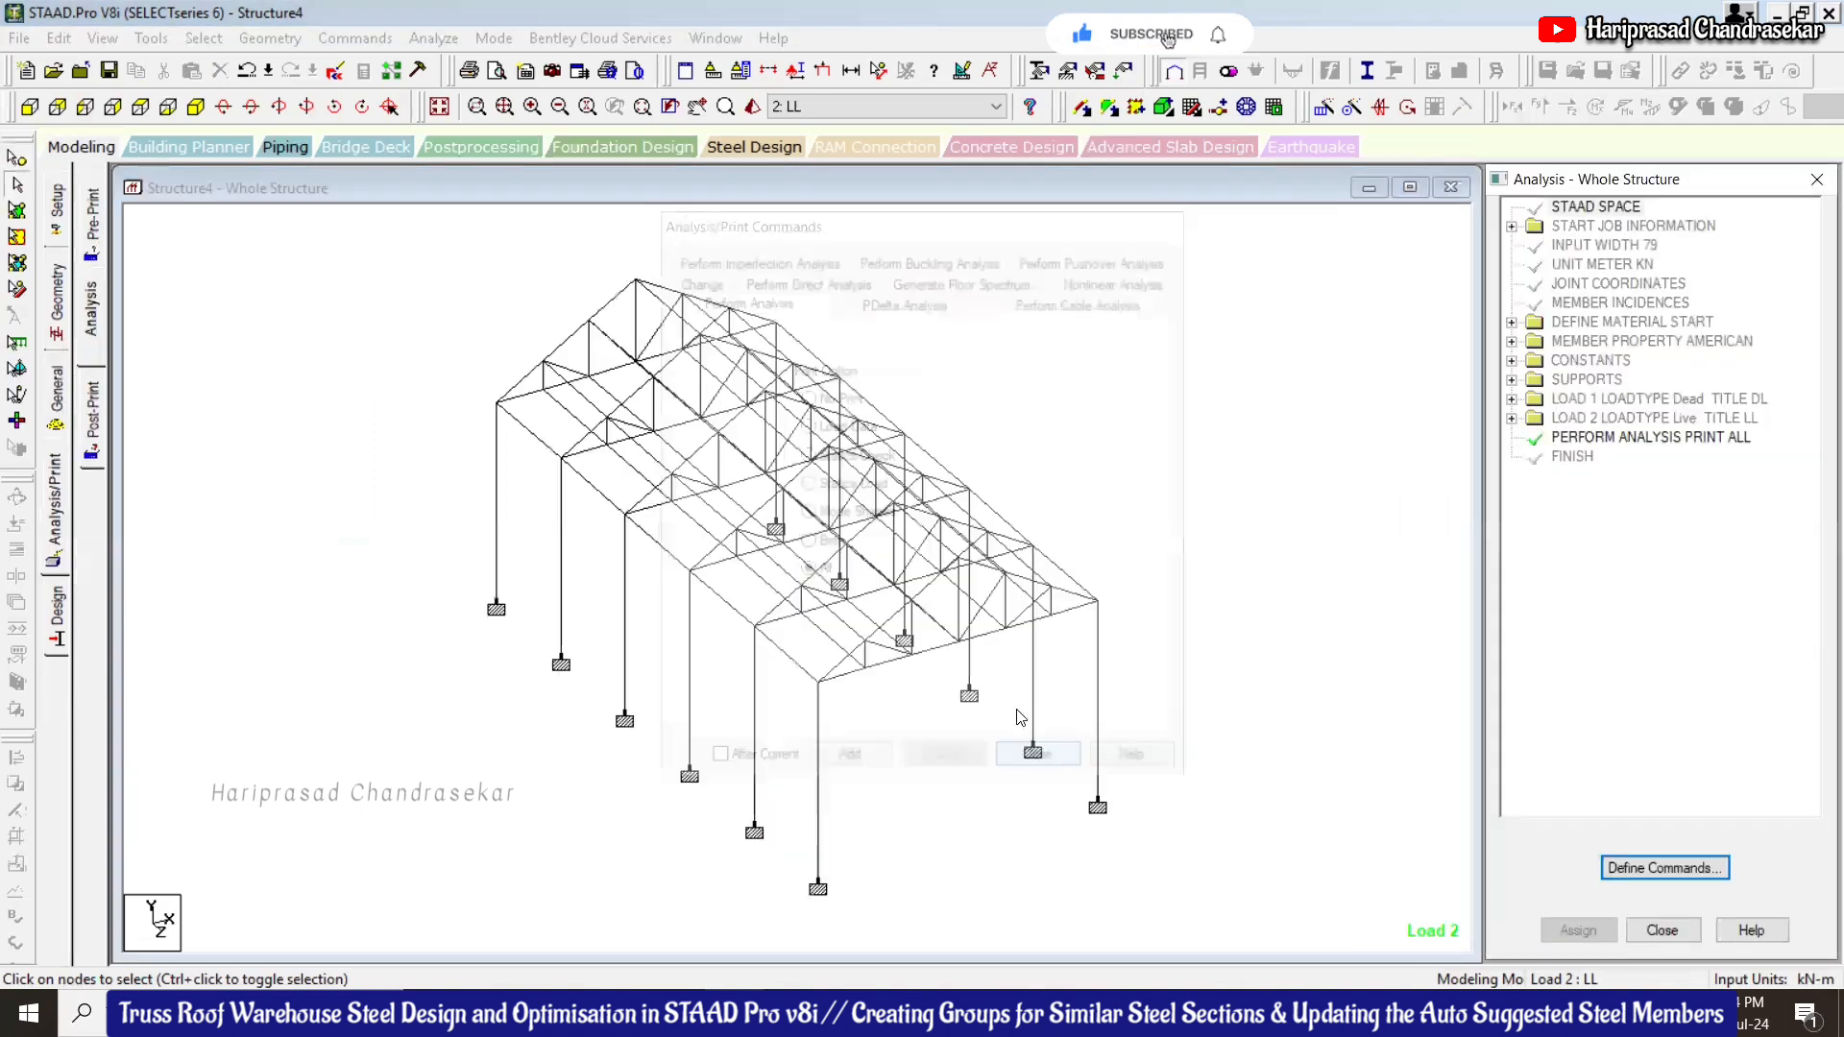
left_click(434, 38)
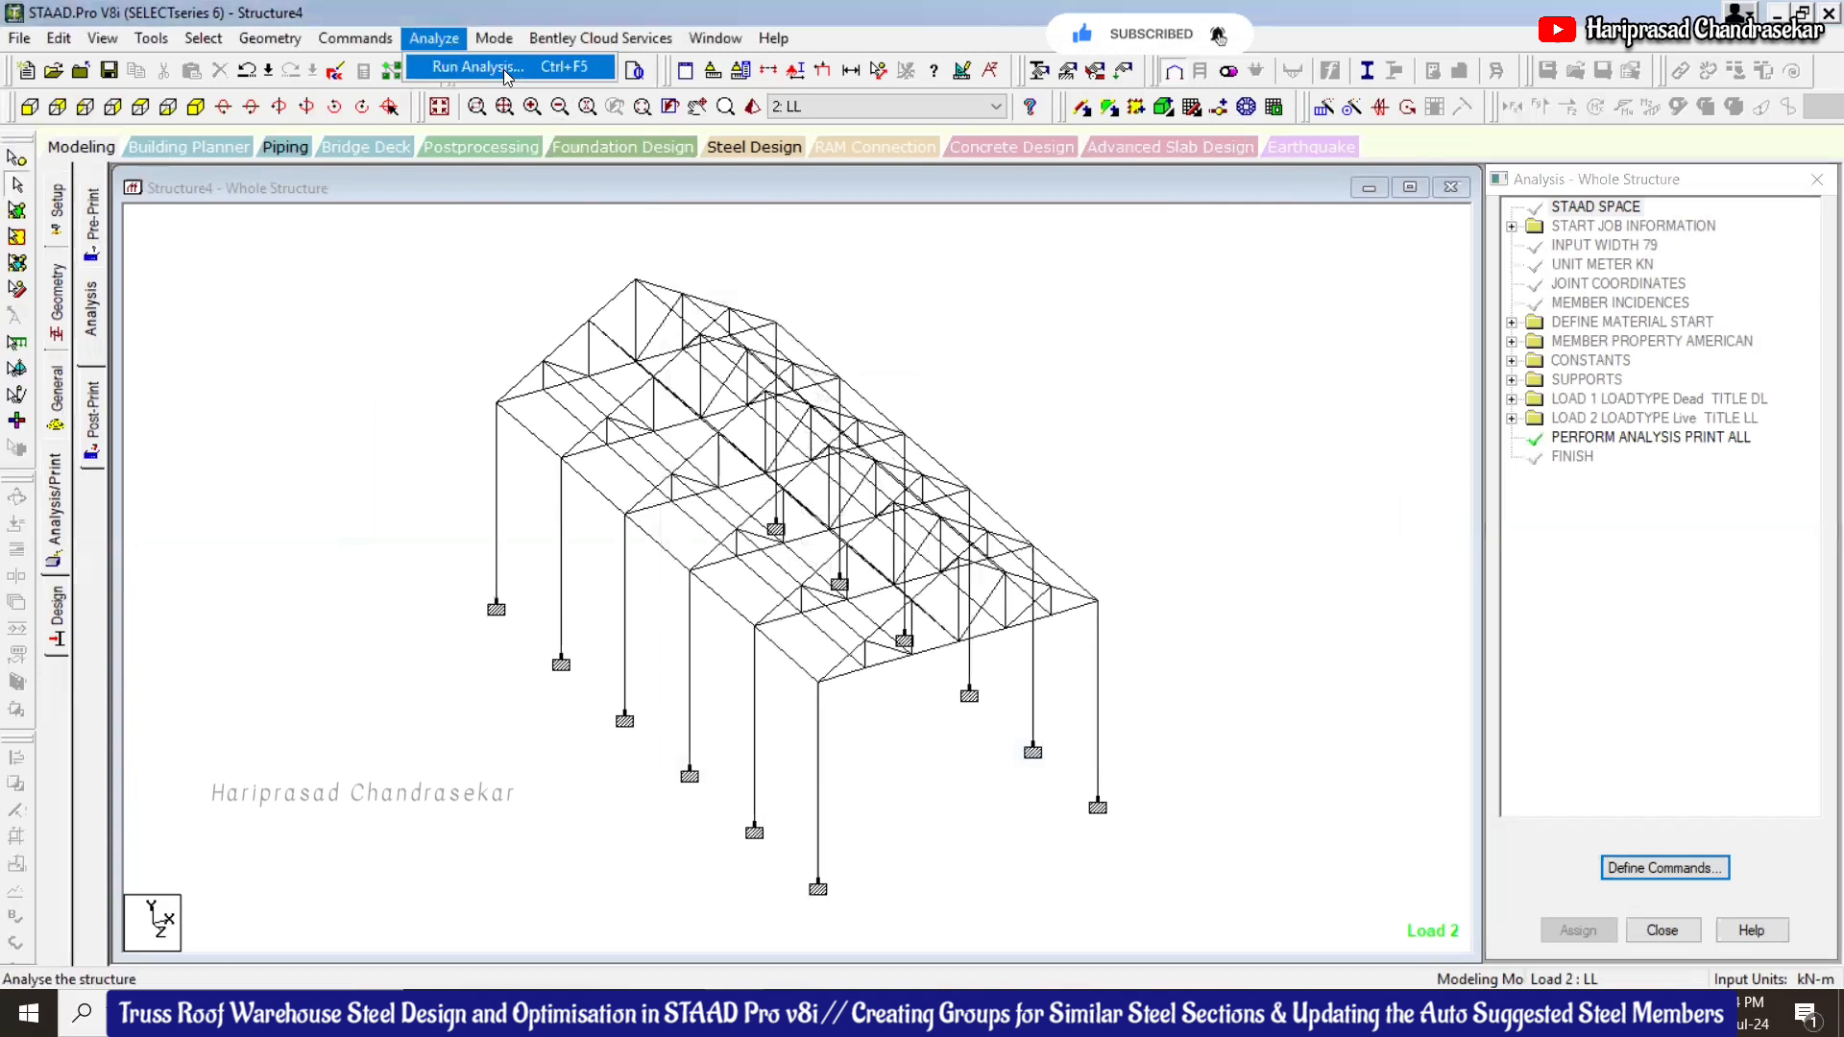
left_click(457, 67)
left_click(793, 541)
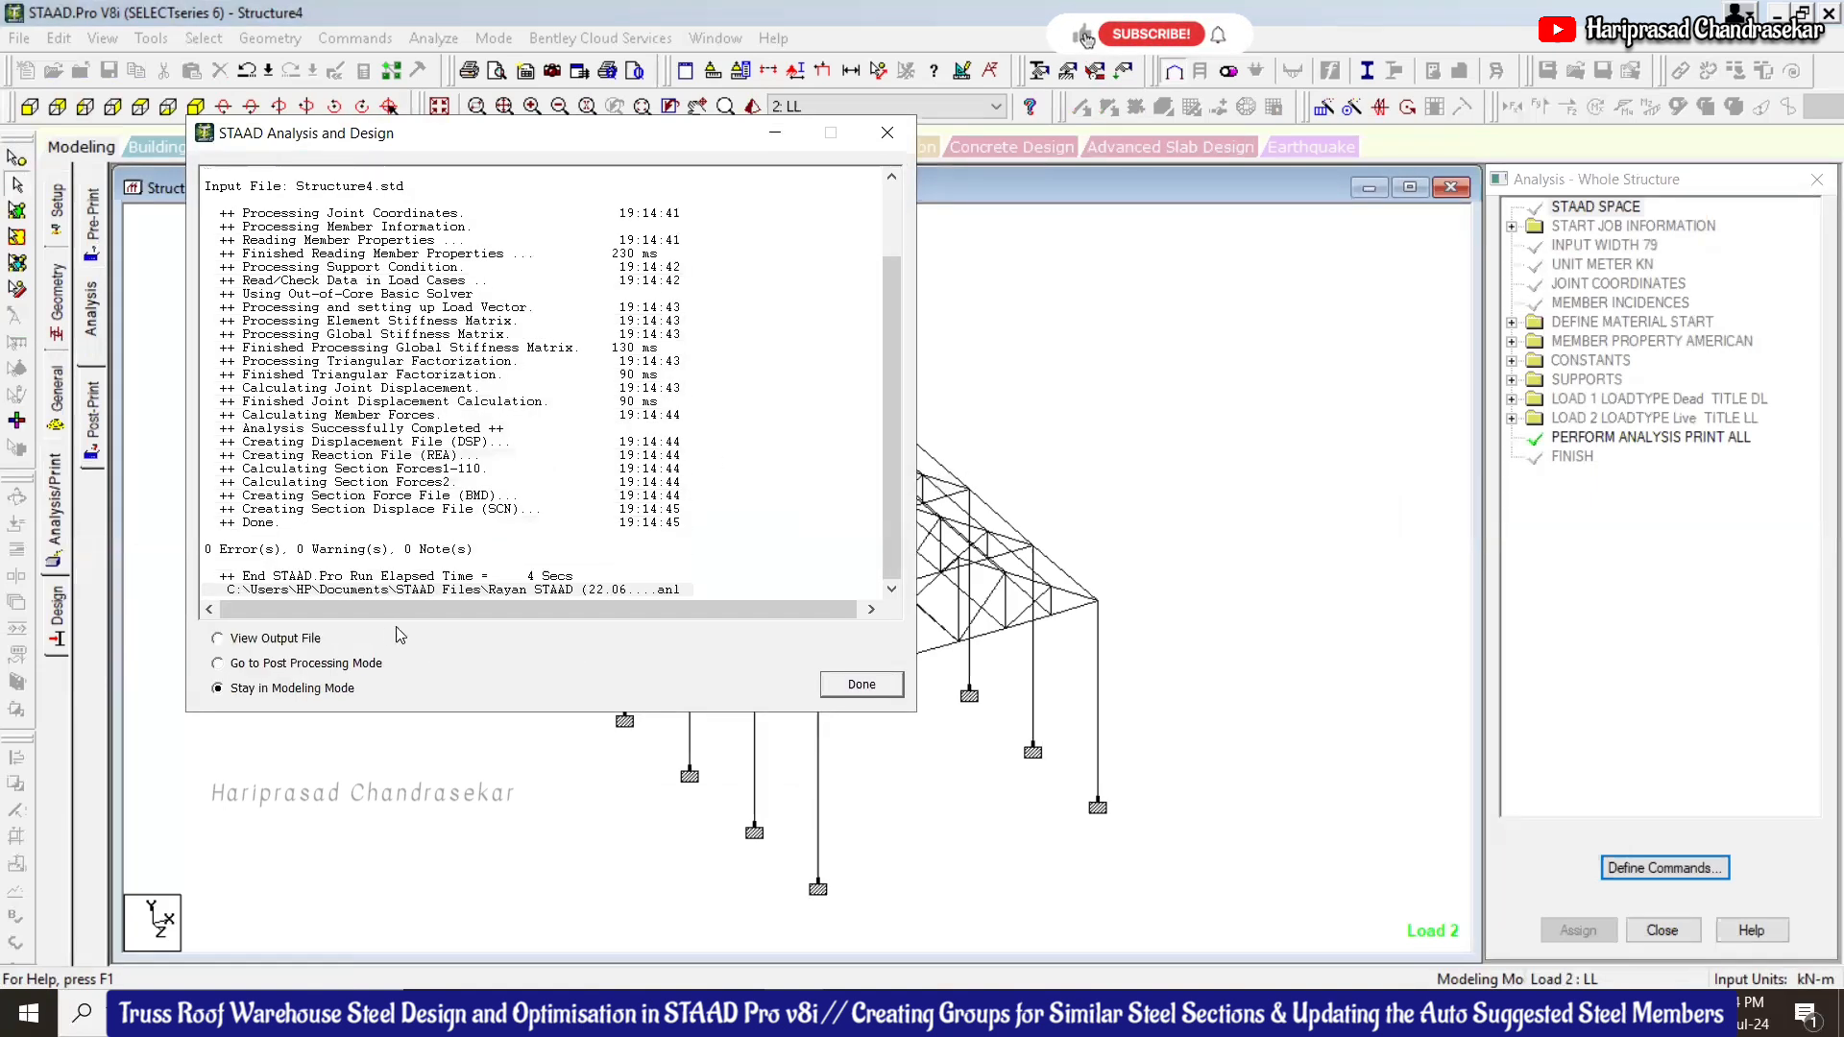
Switch to post-processing mode with the DL and LL load cases and examine the displaced frame in front view
left_click(346, 663)
left_click(862, 685)
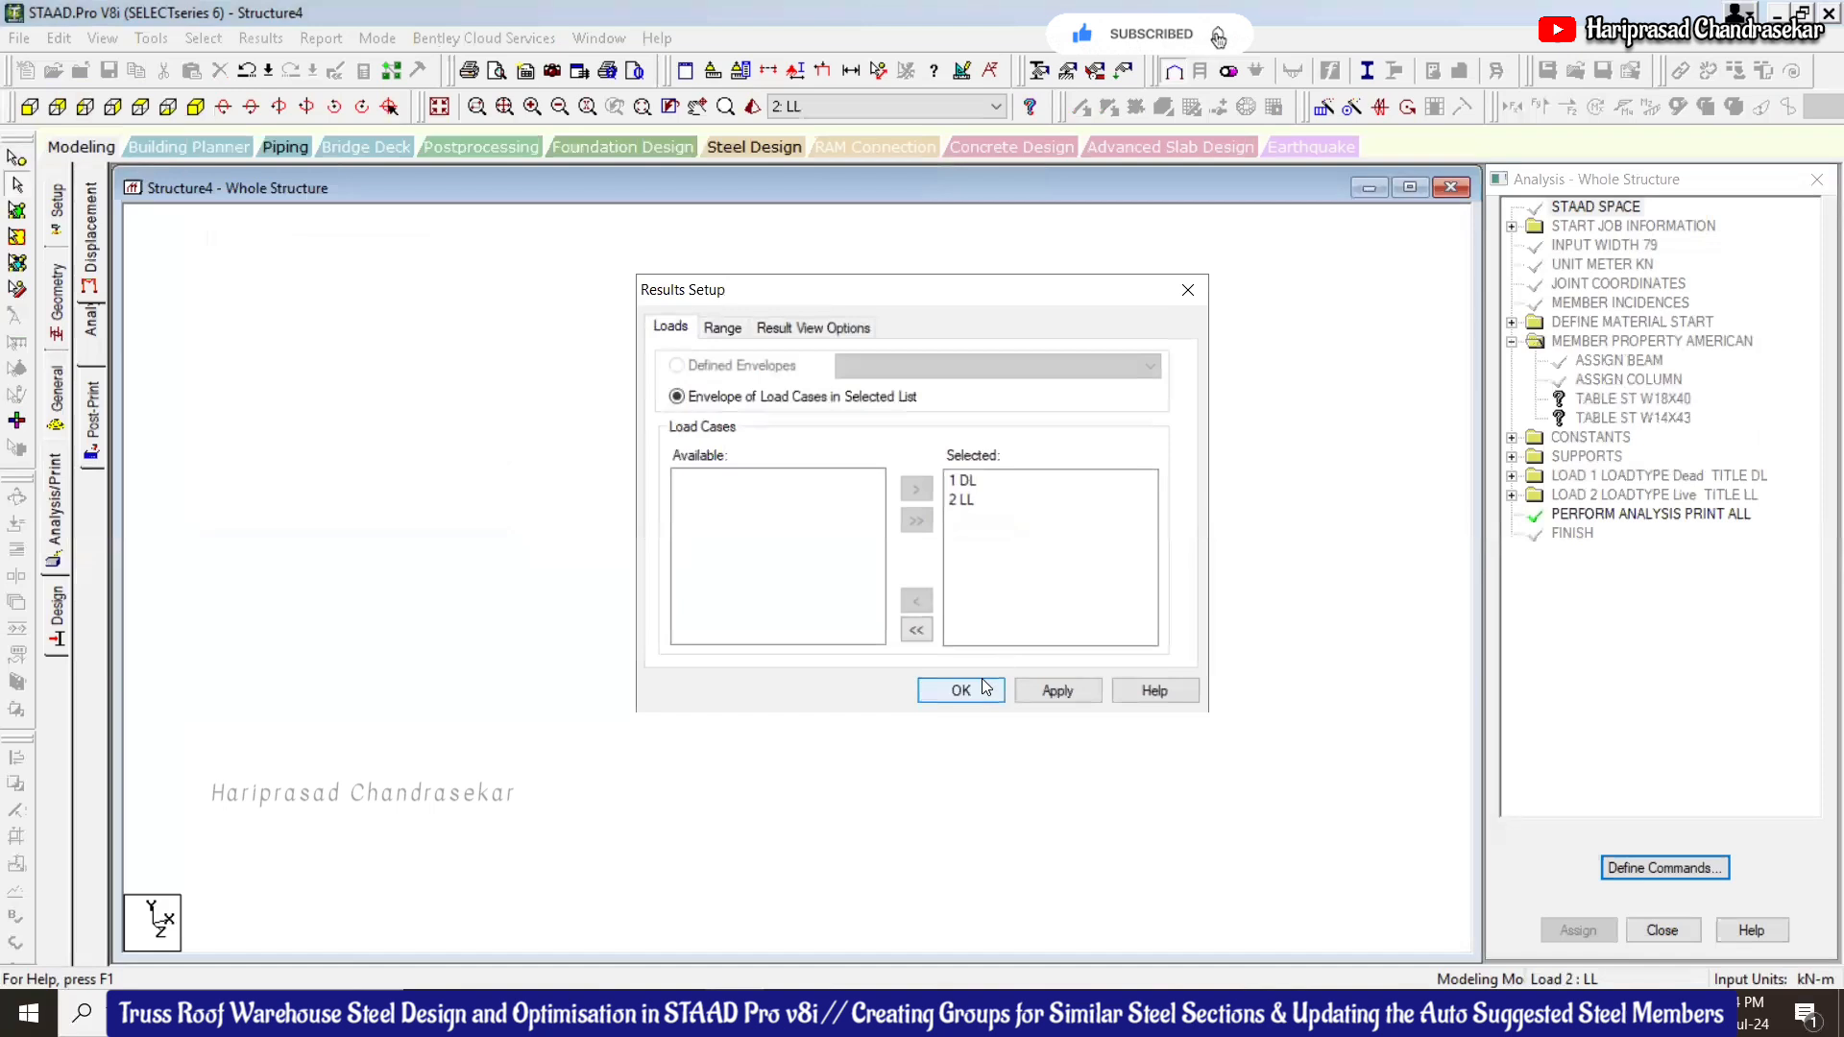
left_click(991, 689)
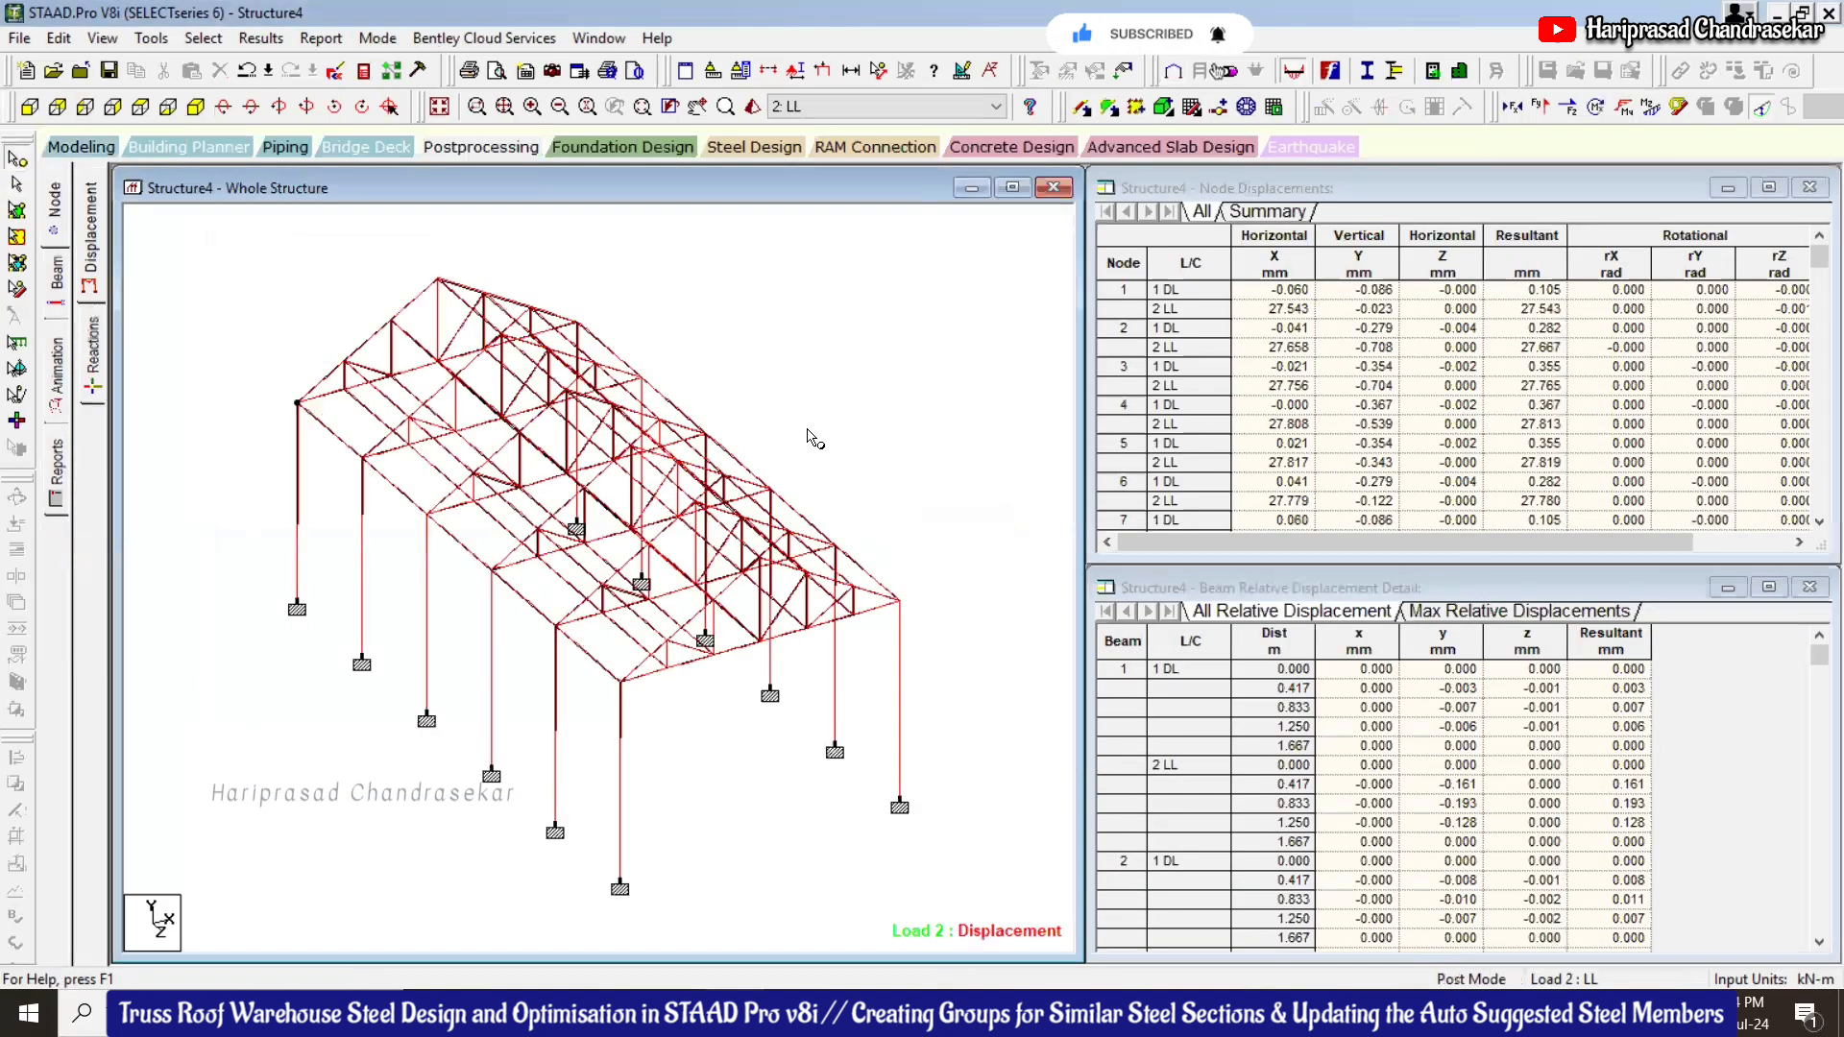
left_click(30, 105)
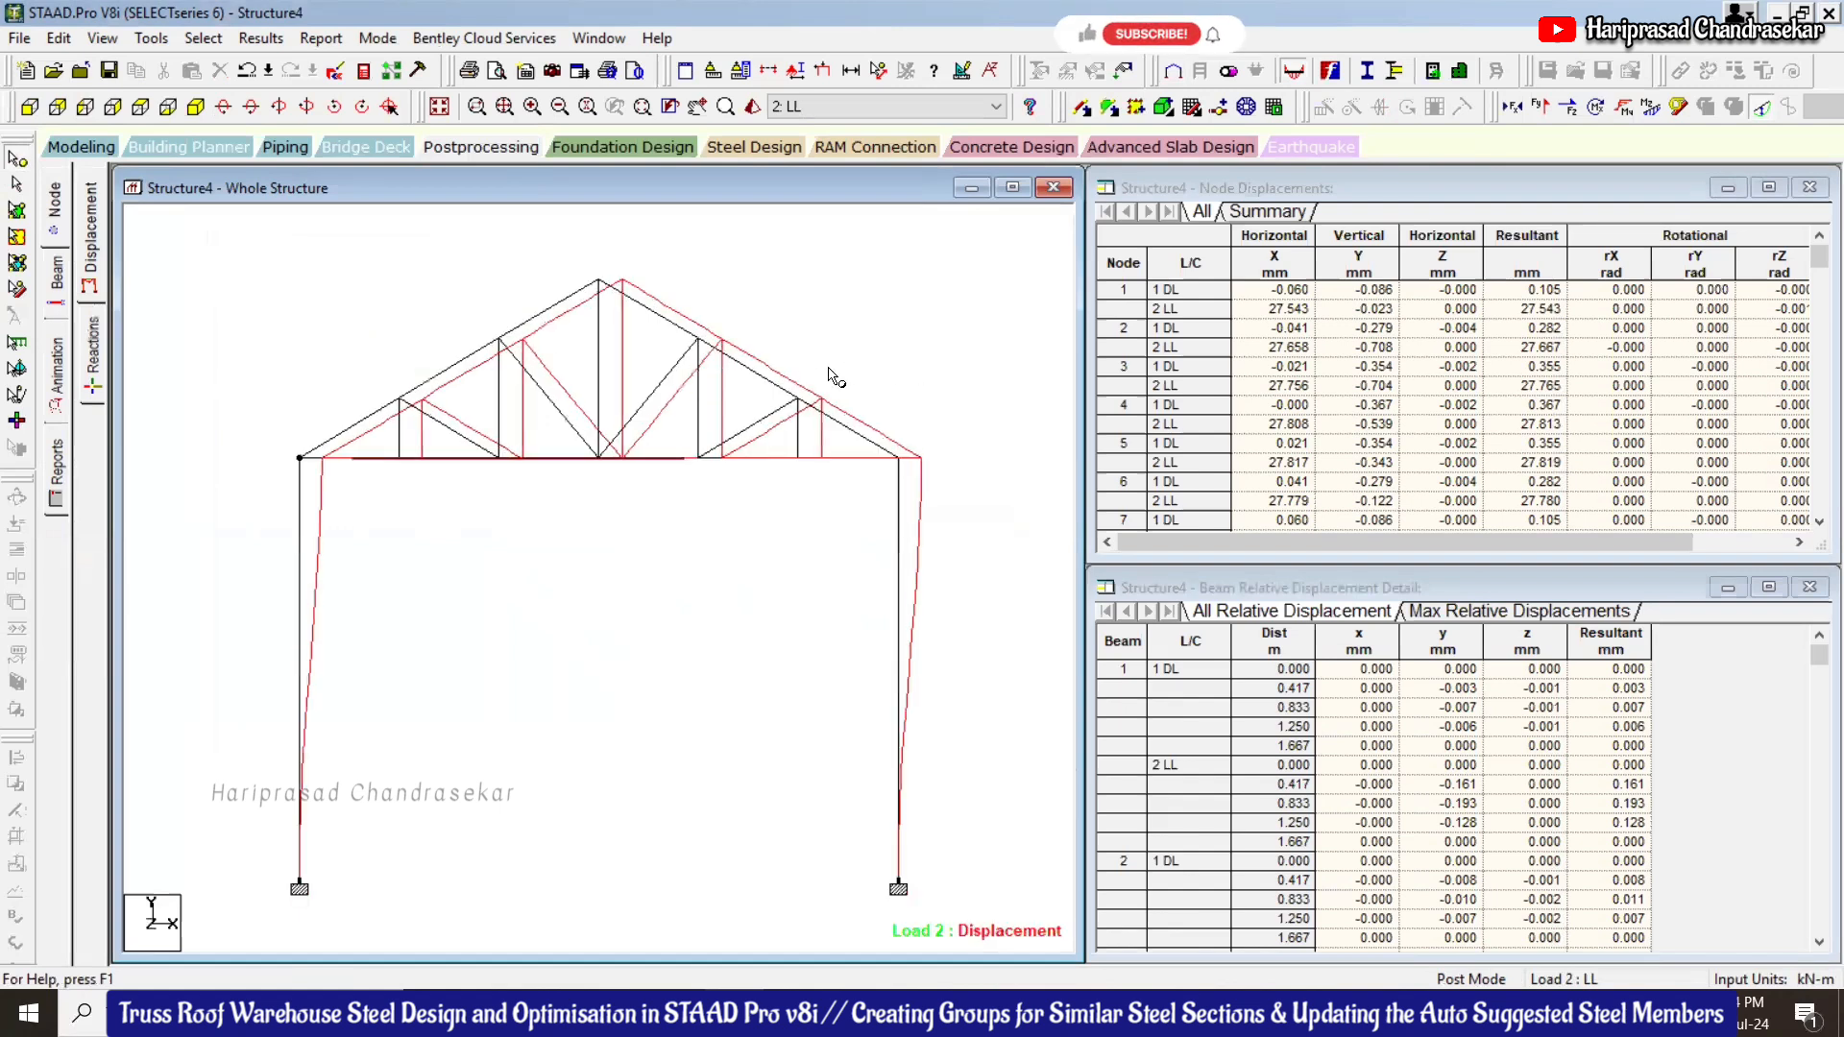
Examine the displaced frame under DL and the beam shear and bending diagrams under the DL and LL load cases
left_click(814, 105)
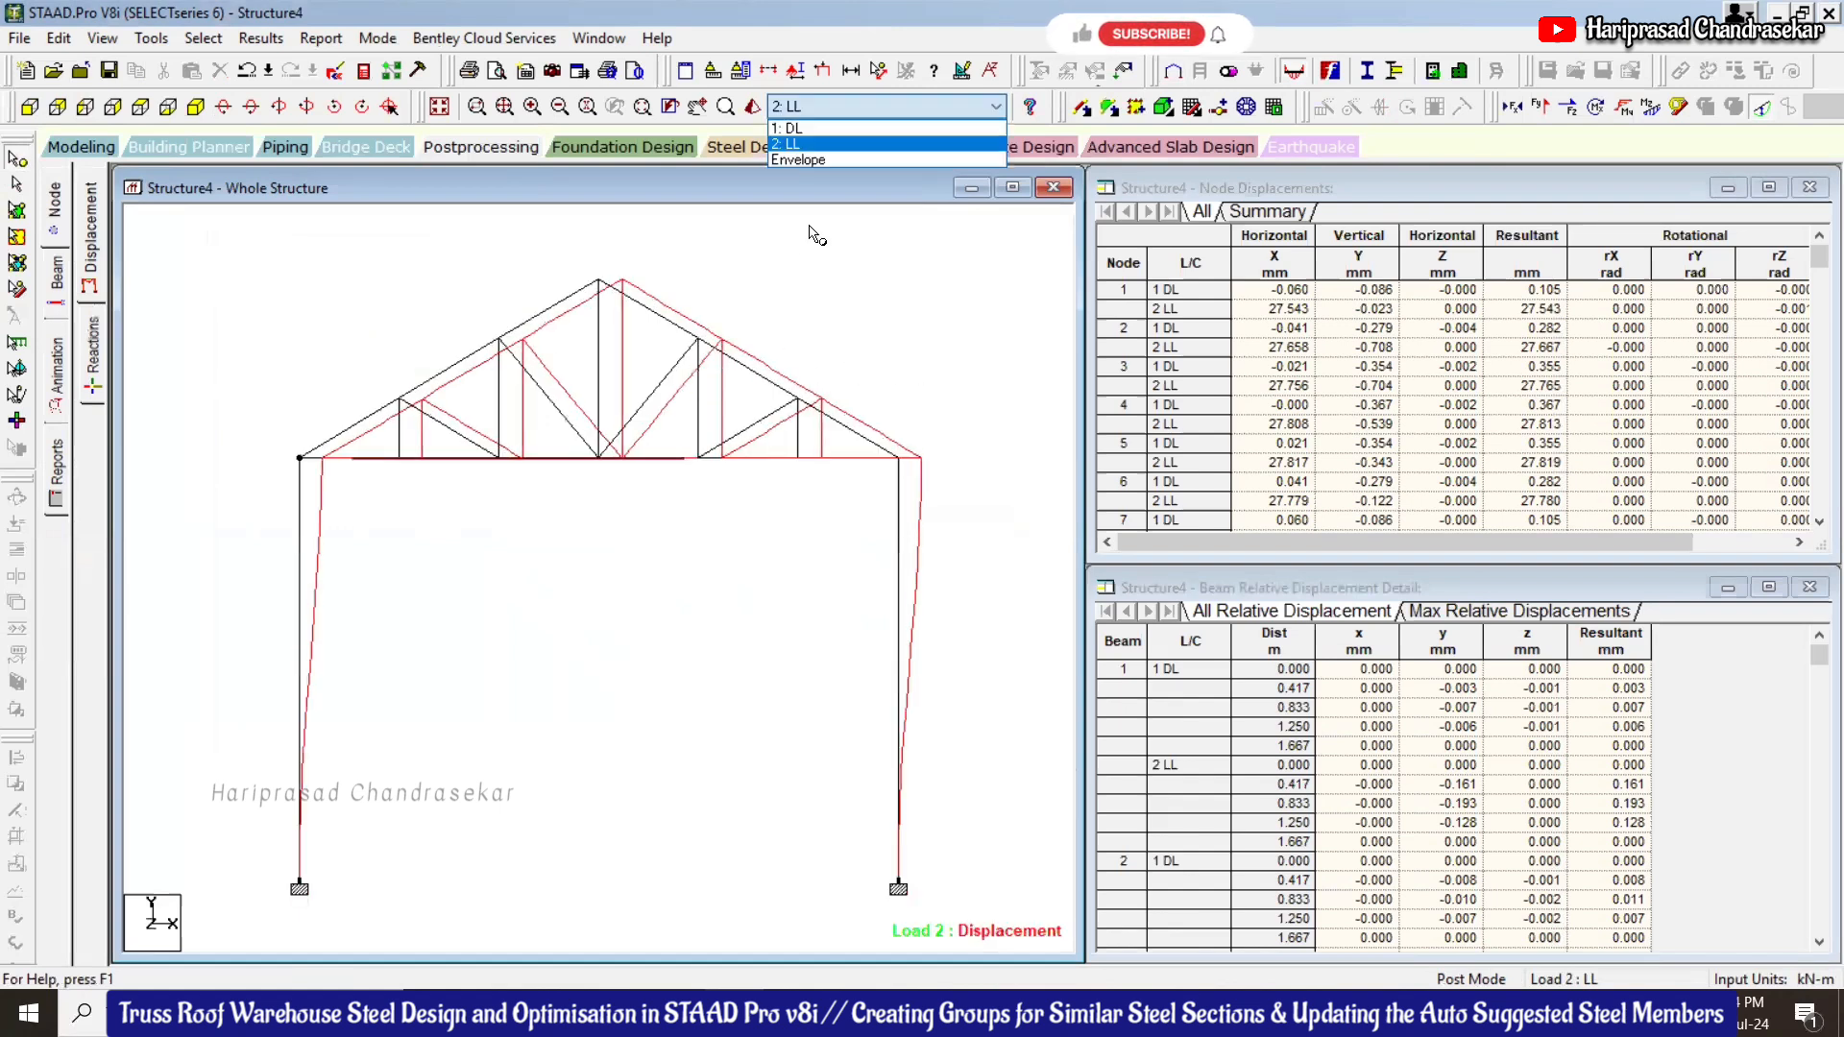
left_click(815, 125)
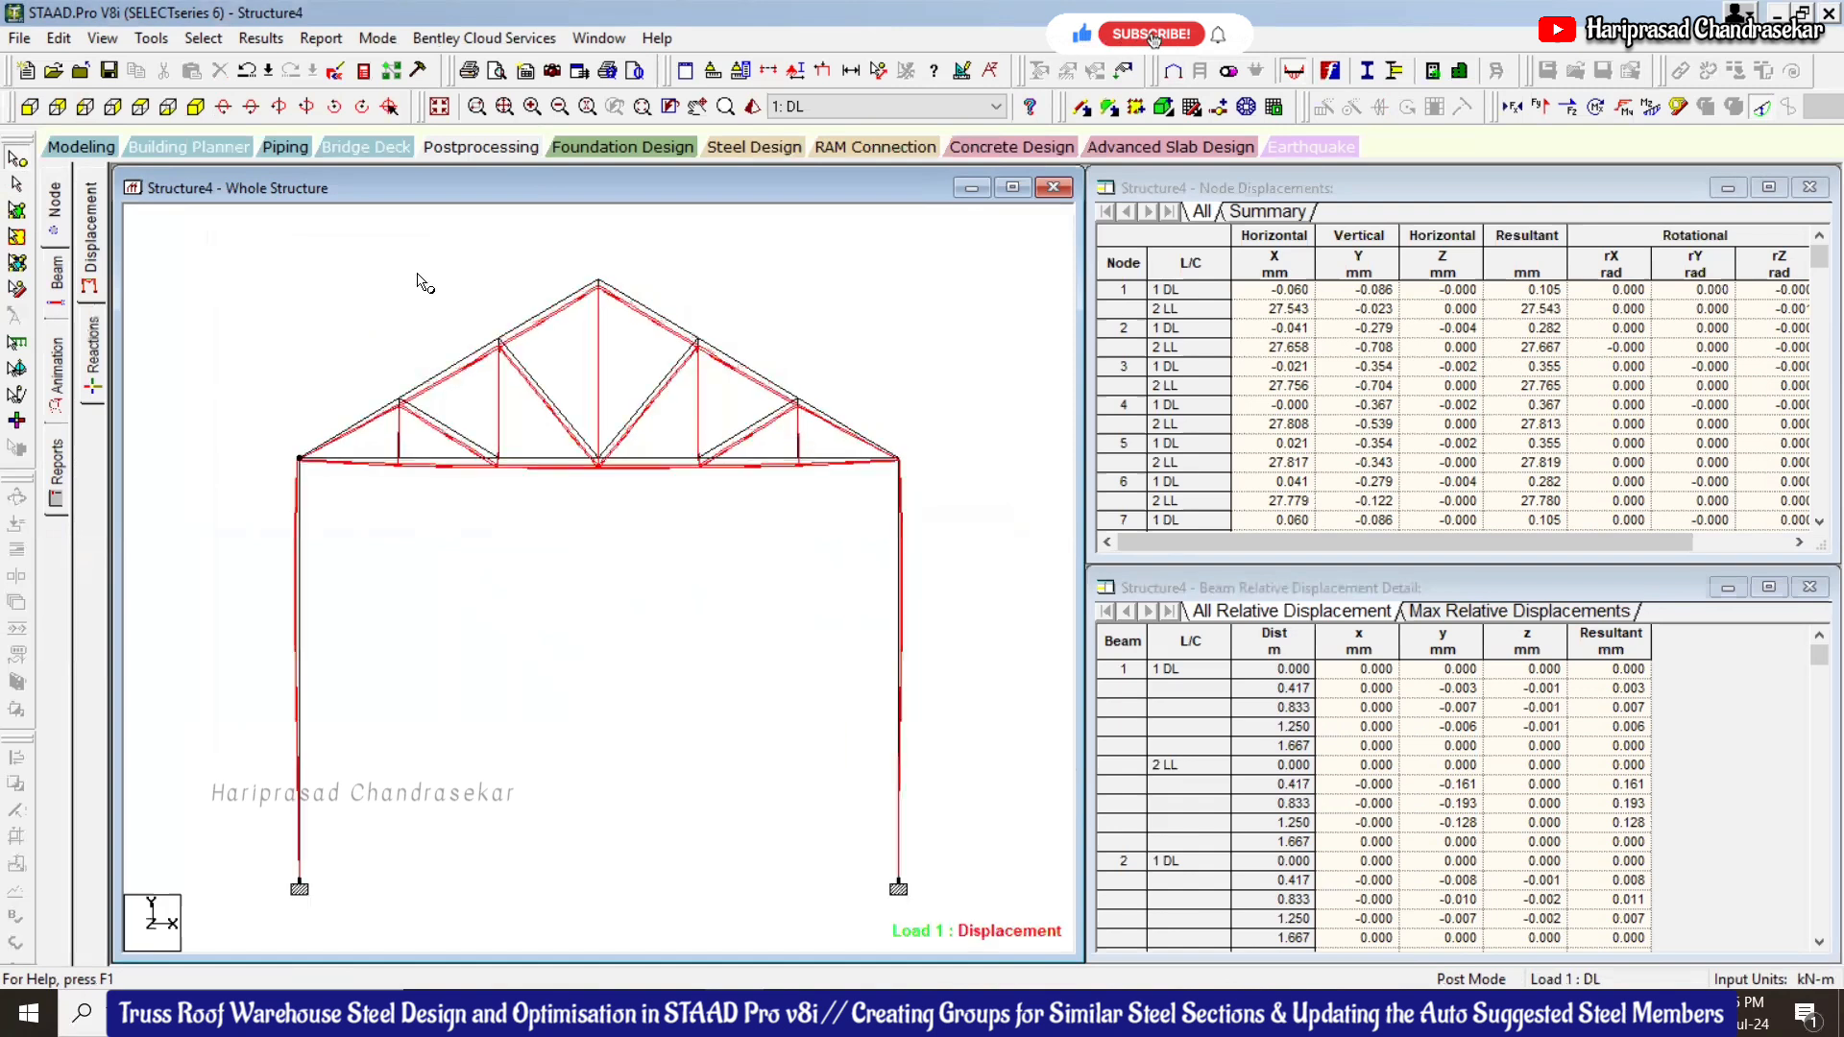
left_click(50, 274)
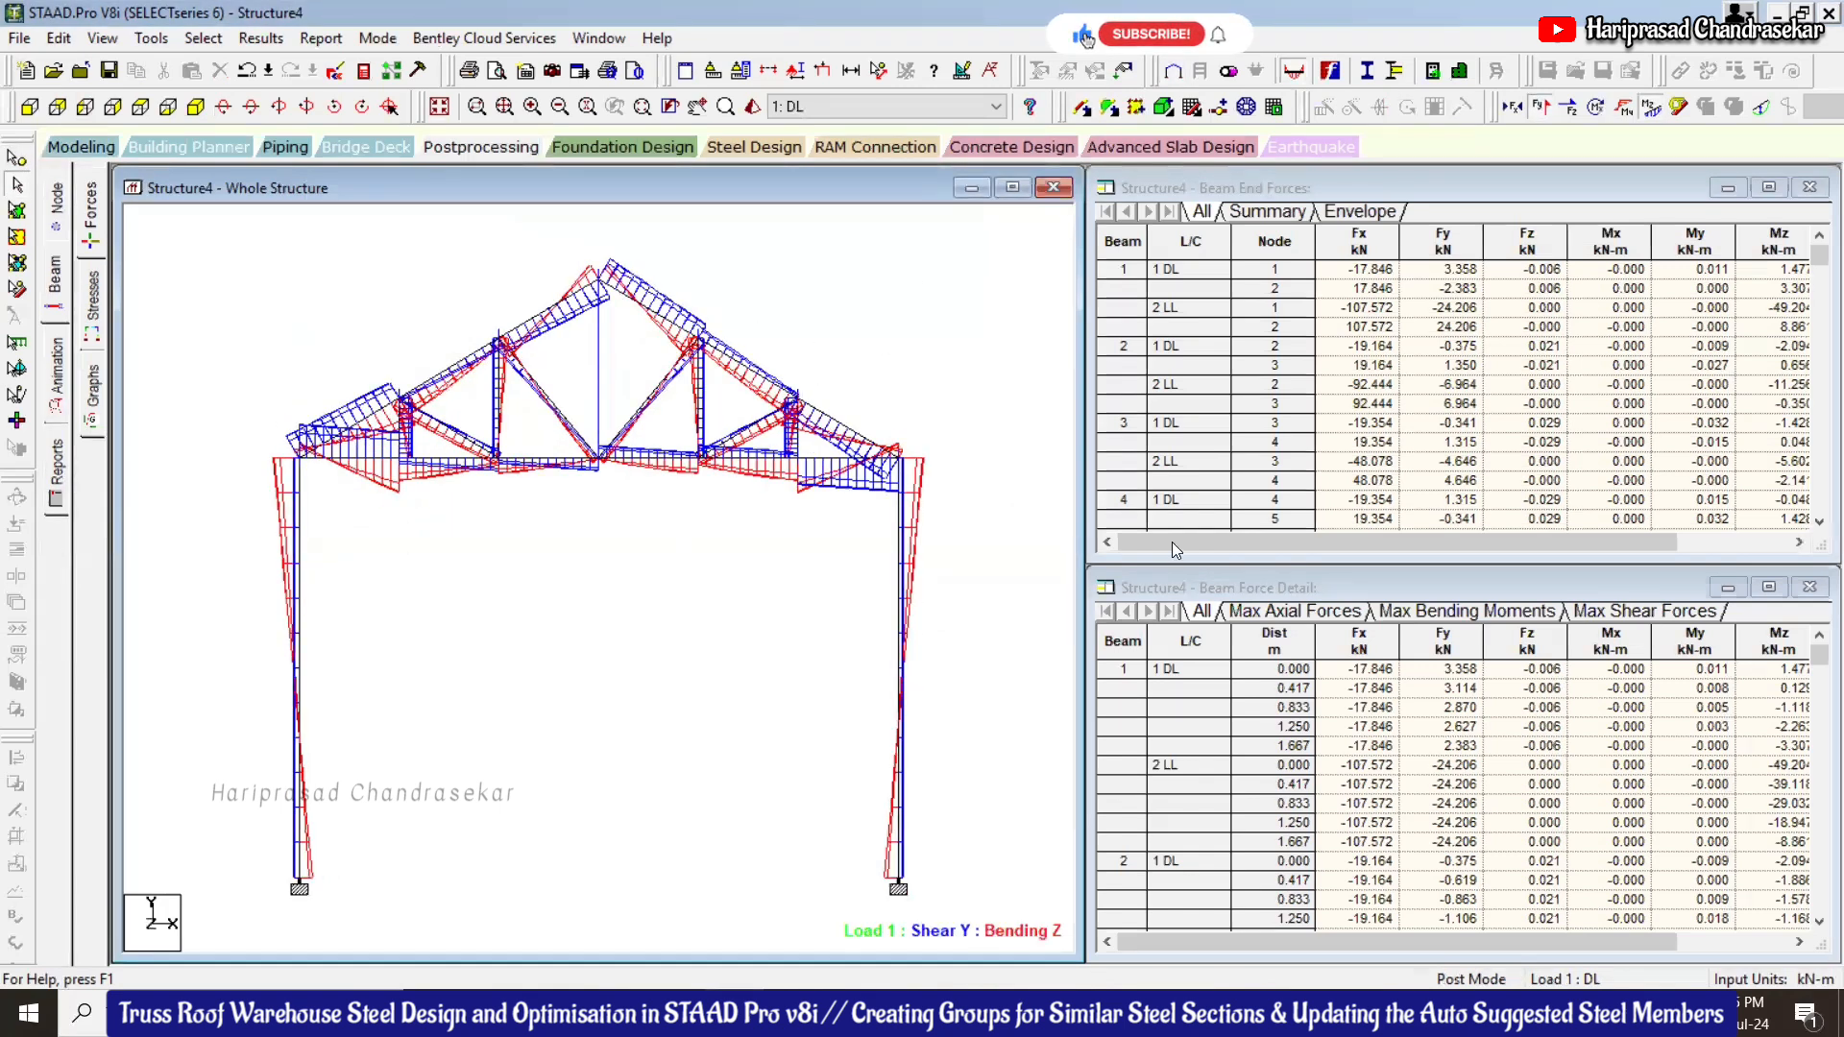
left_click(845, 105)
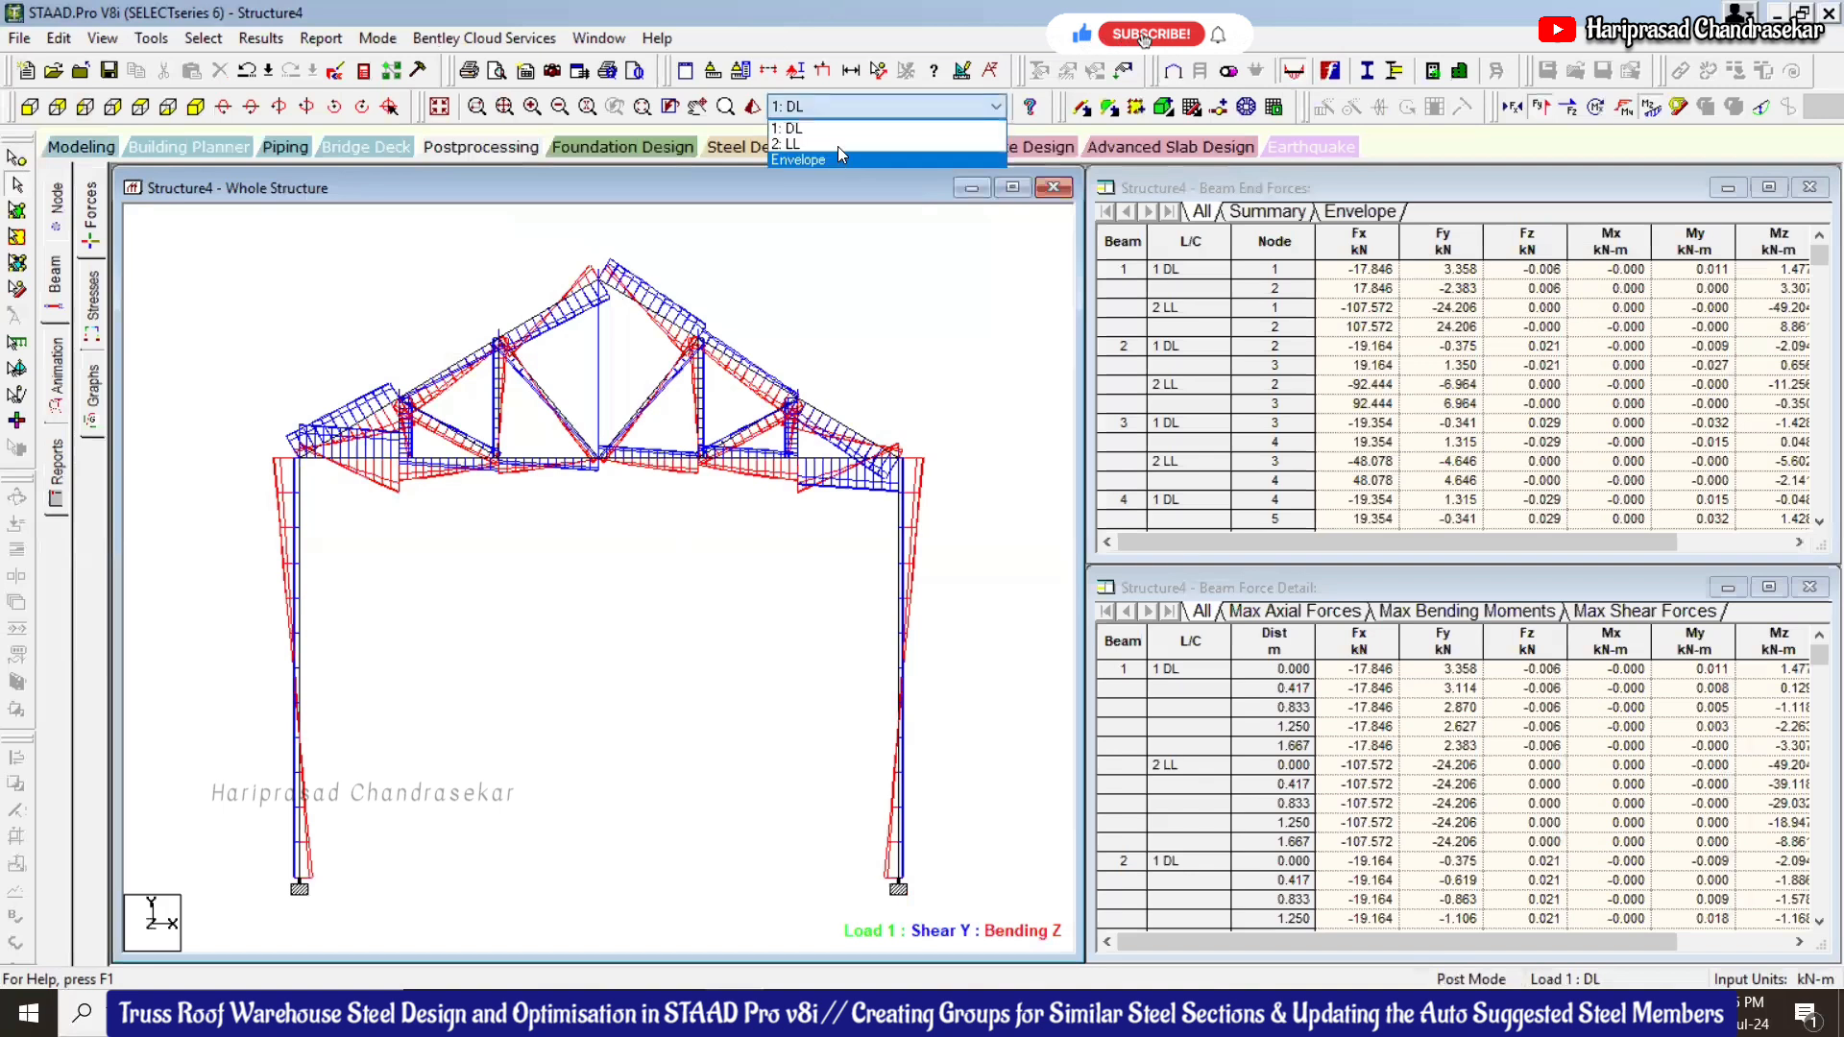
left_click(837, 146)
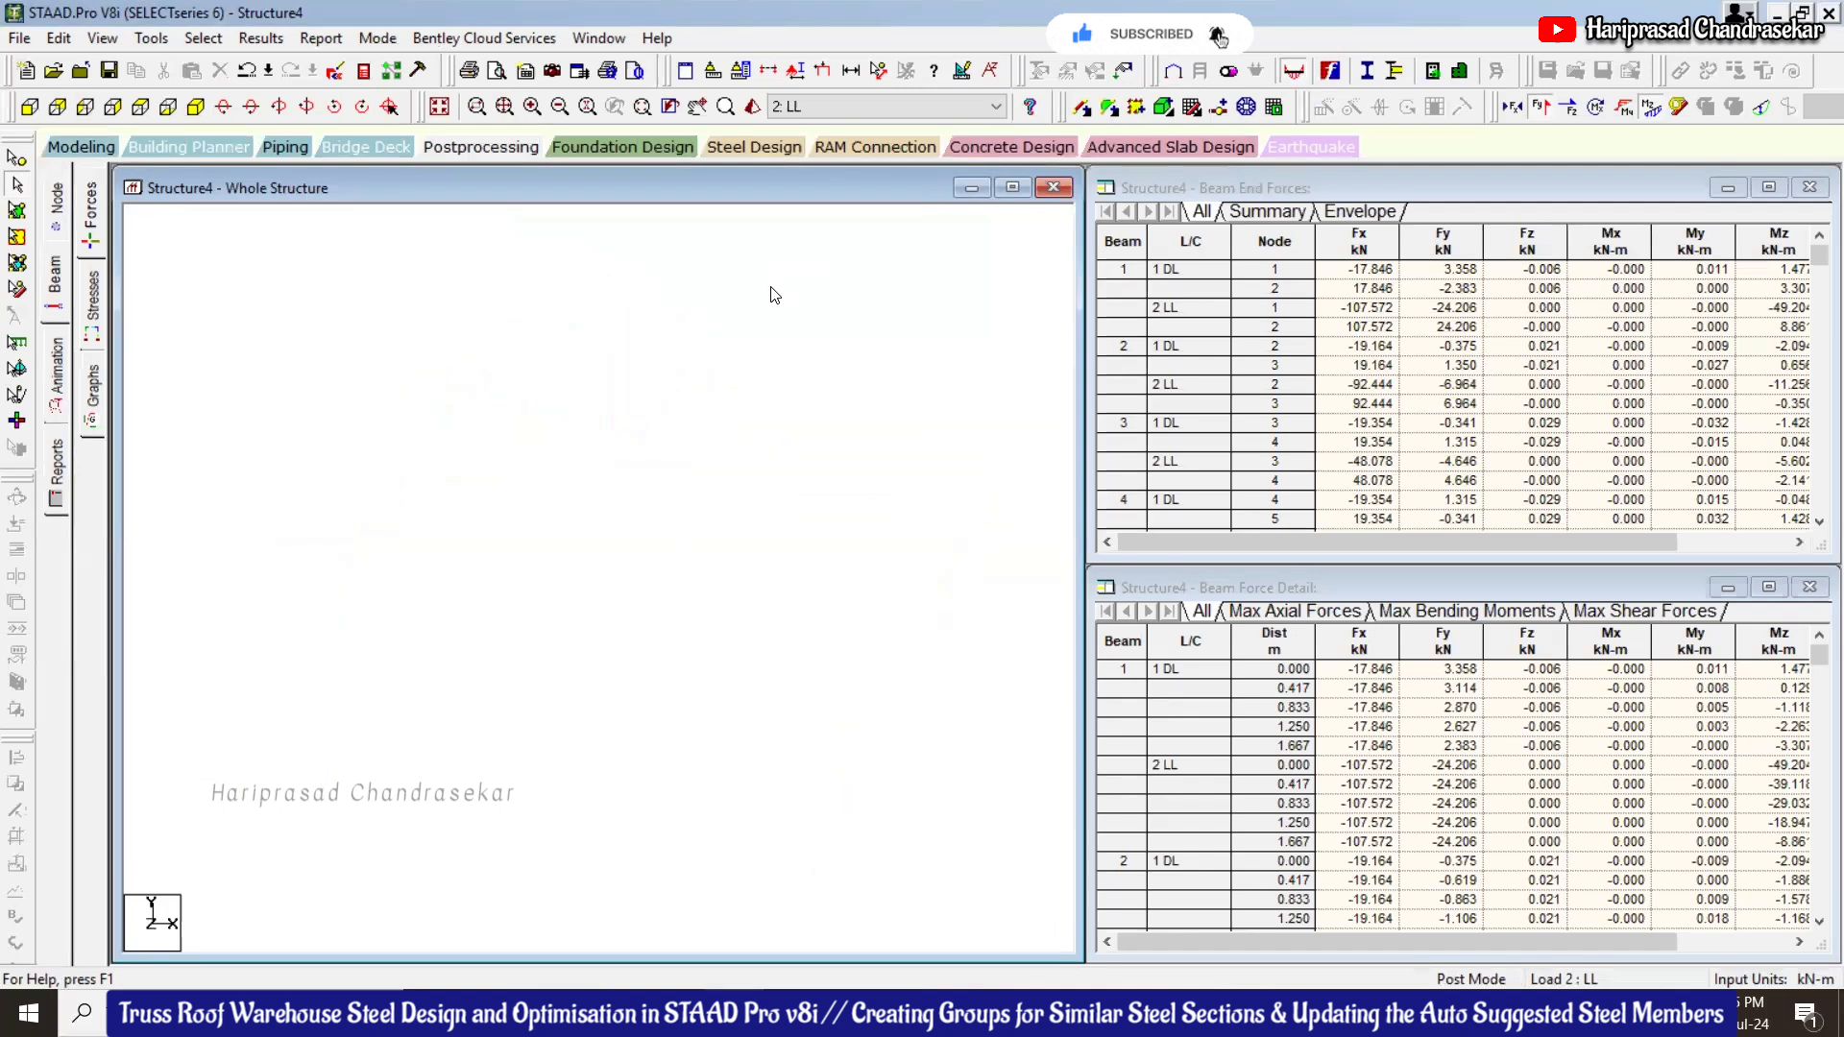
Examine the LL axial force diagram with bending hidden, and the LL displaced shape on its own
left_click(1506, 107)
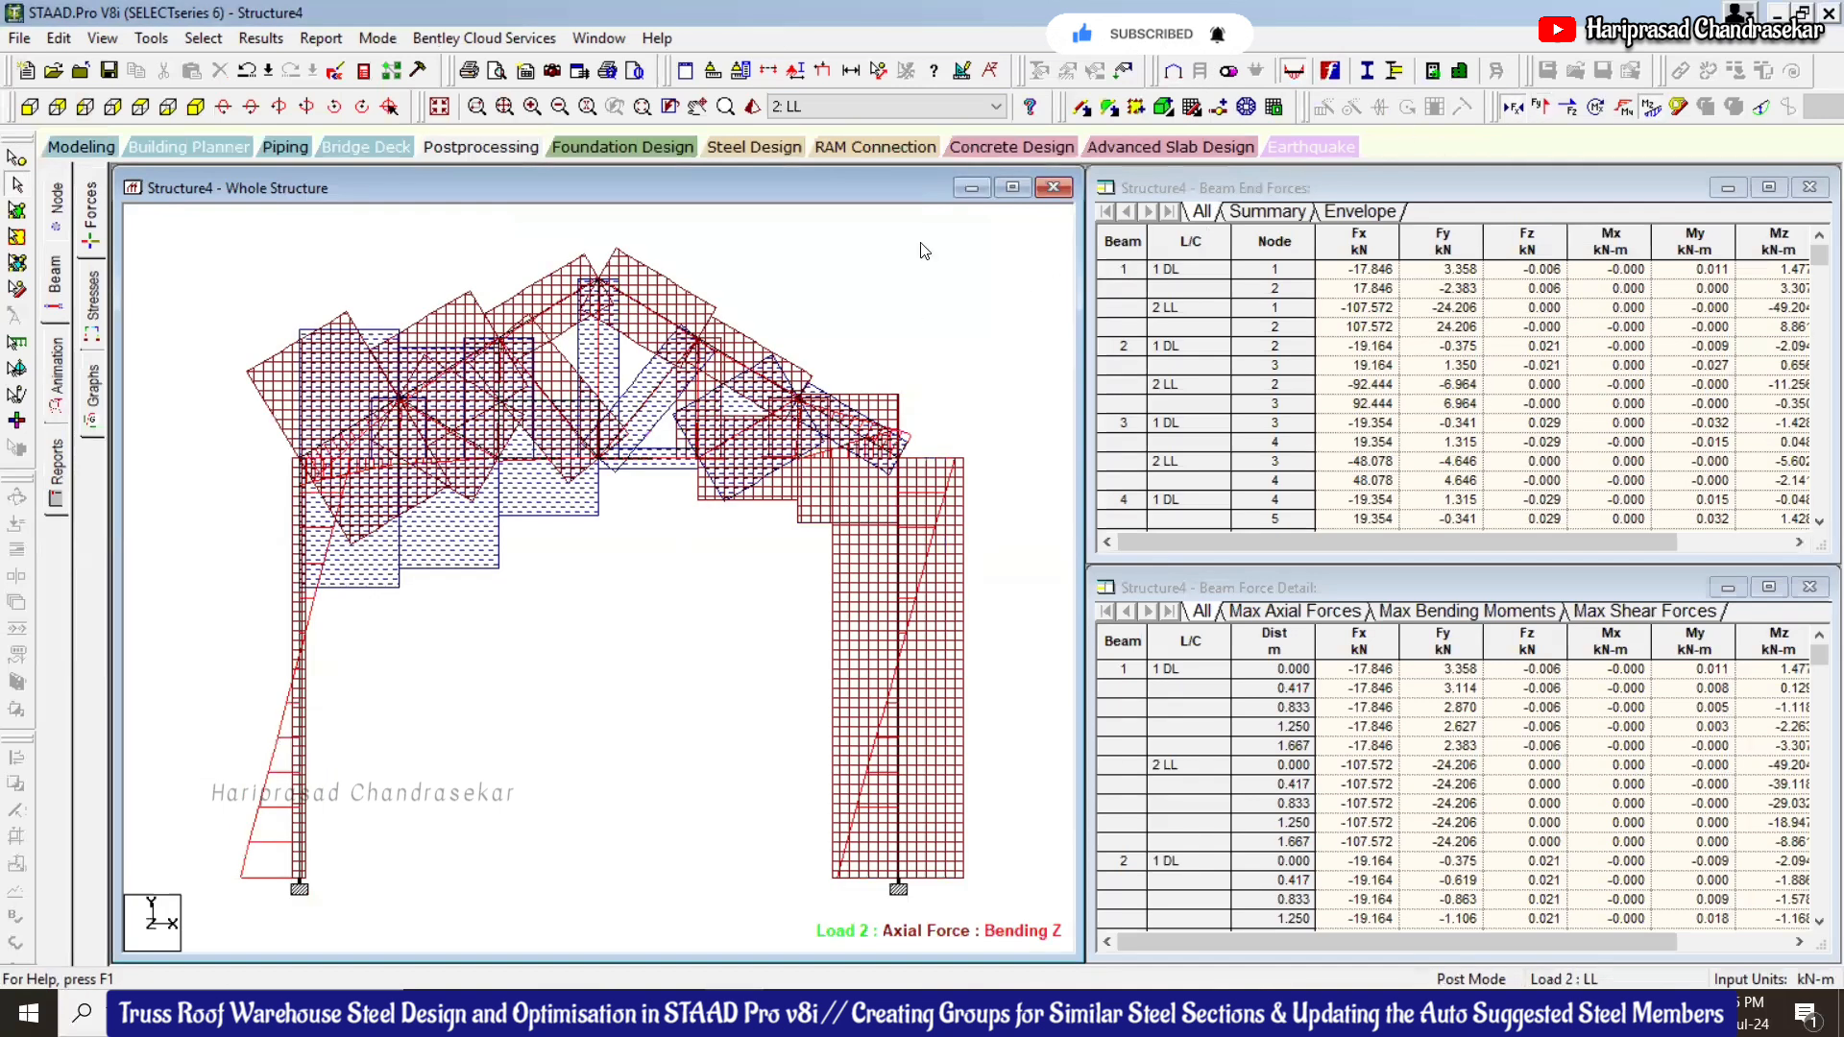
left_click(1651, 107)
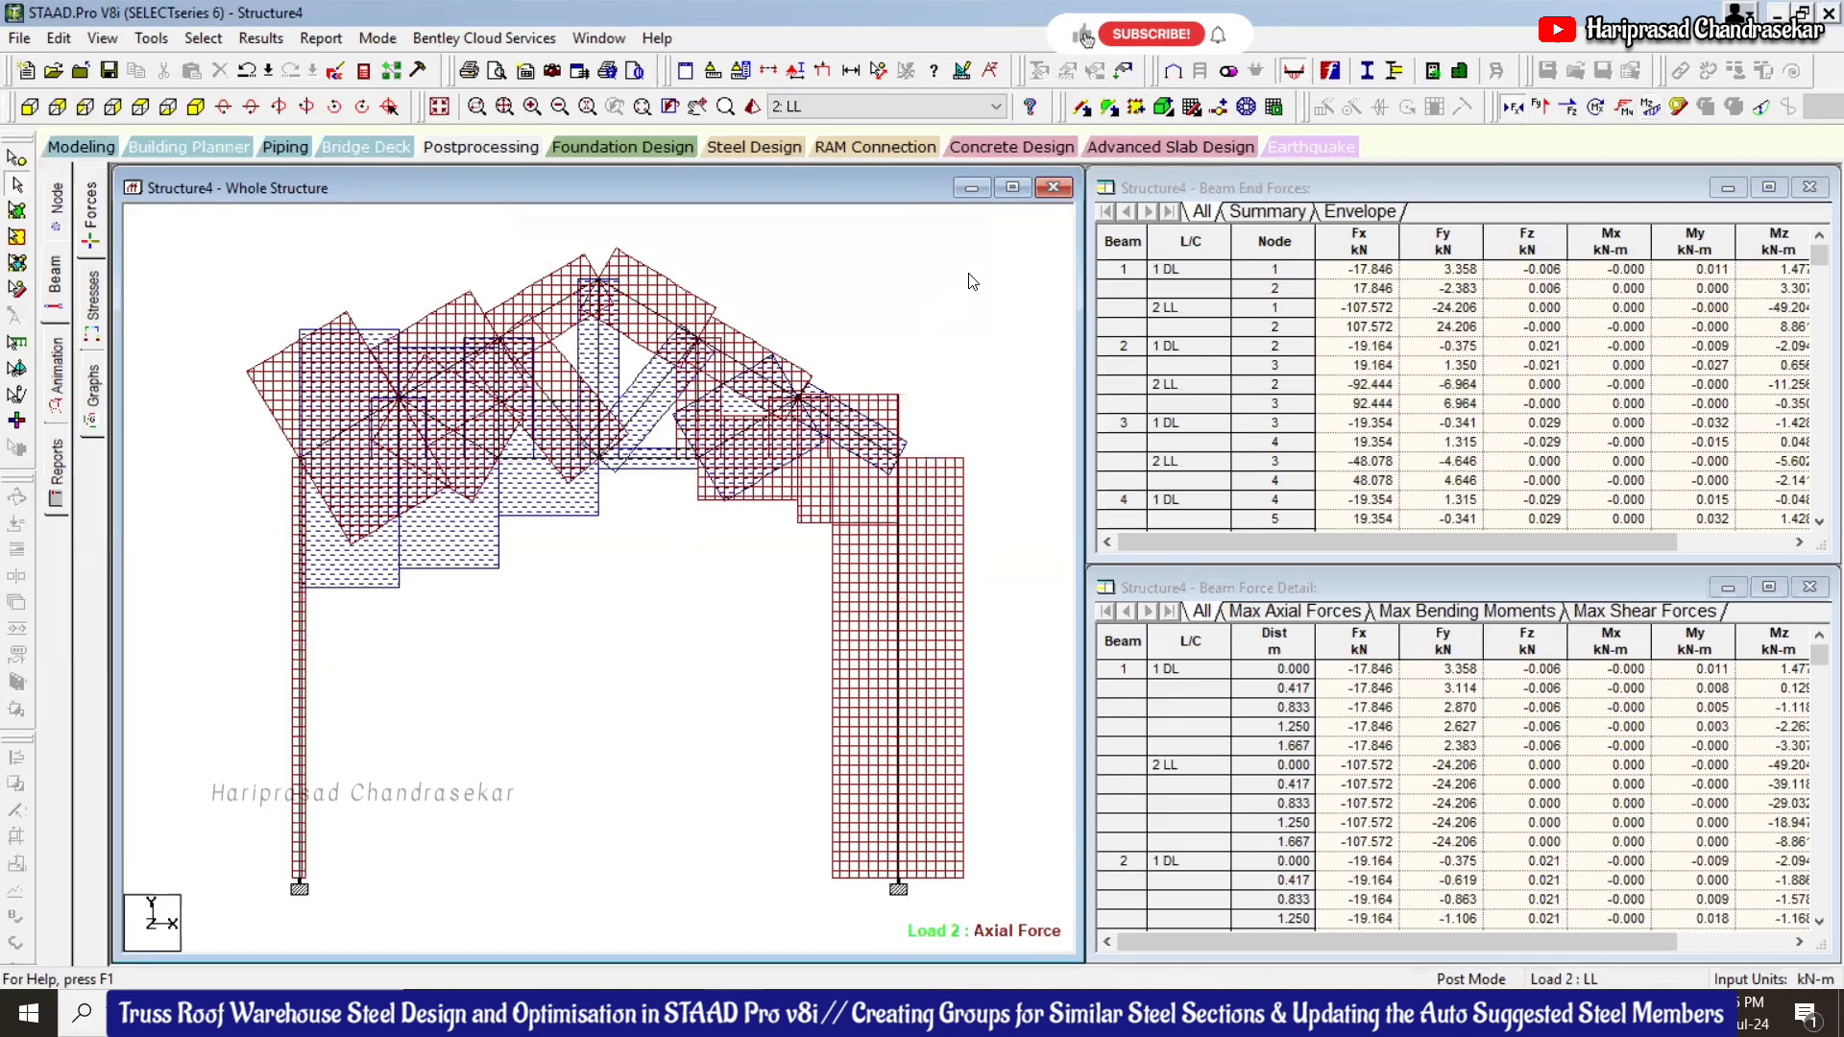
left_click(1761, 109)
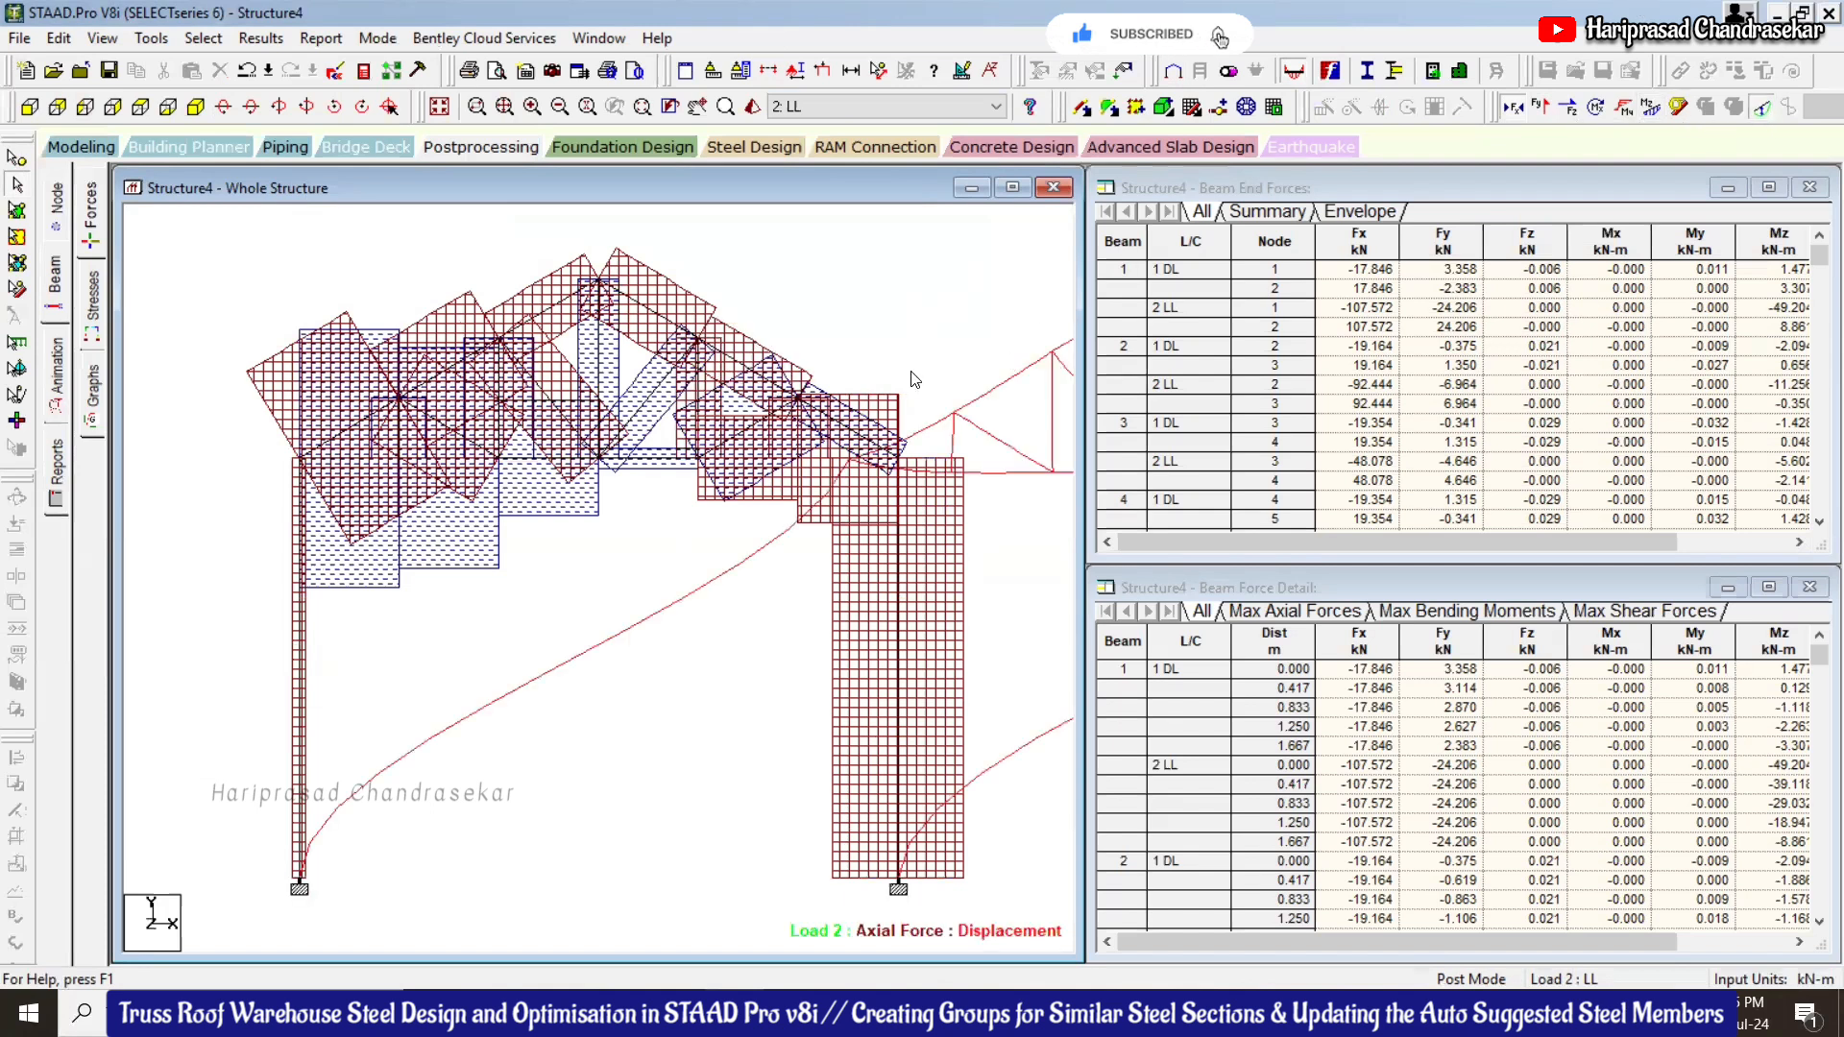
scroll(911, 329, "down", 2)
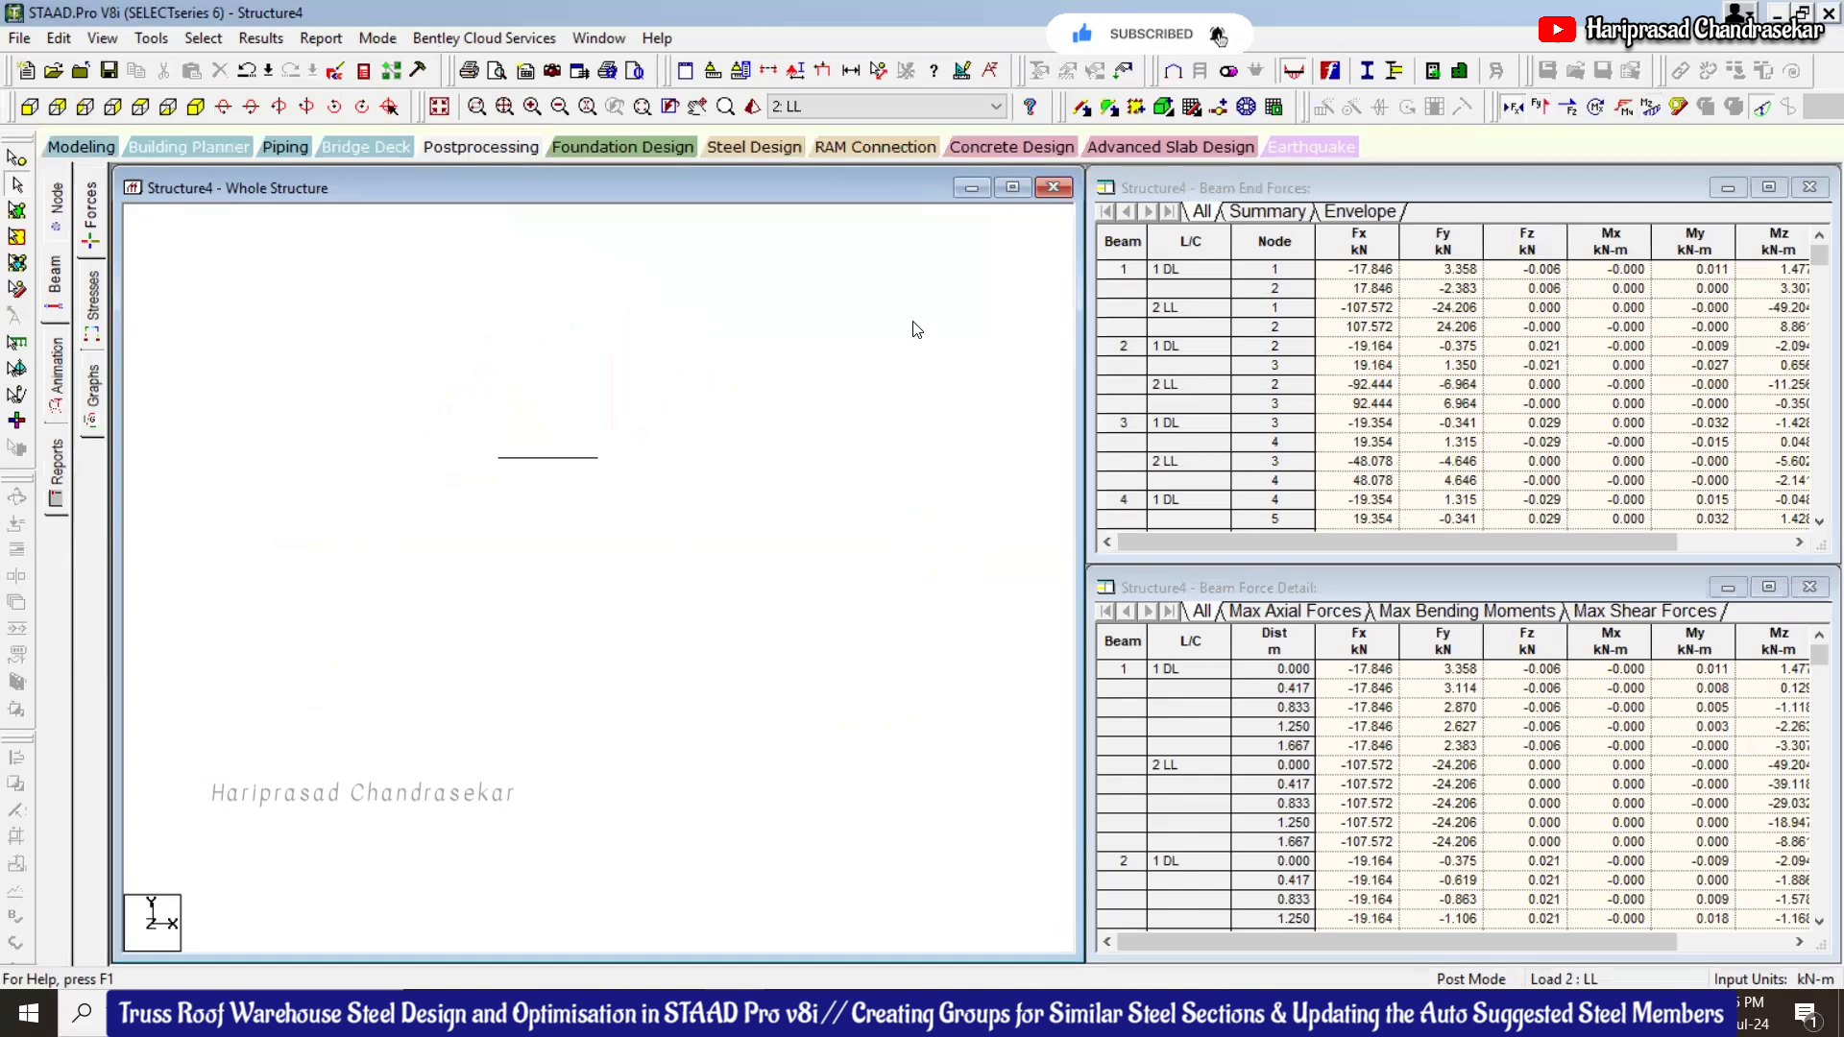
left_click(1513, 108)
scroll(893, 394, "down", 2)
scroll(890, 391, "down", 1)
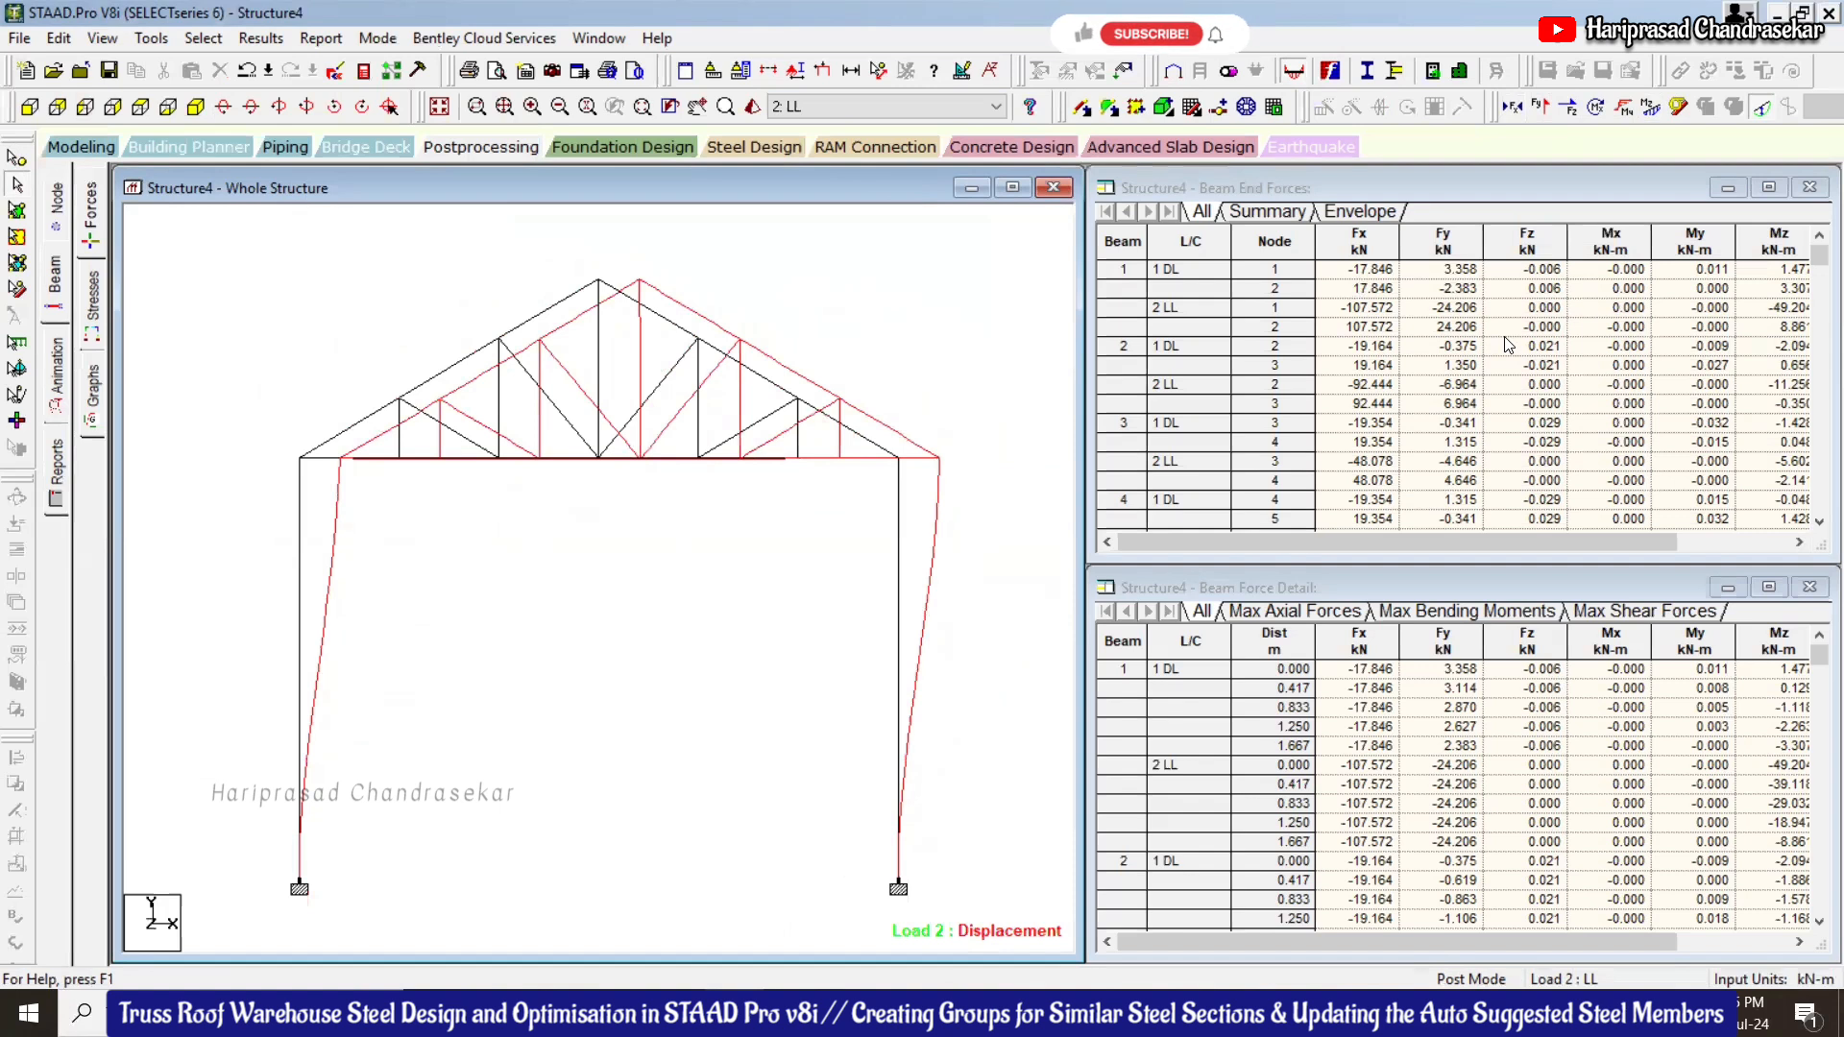
Examine the LL support reactions, moving two reaction labels clear of the supports and viewing the structure in isometric
left_click(59, 216)
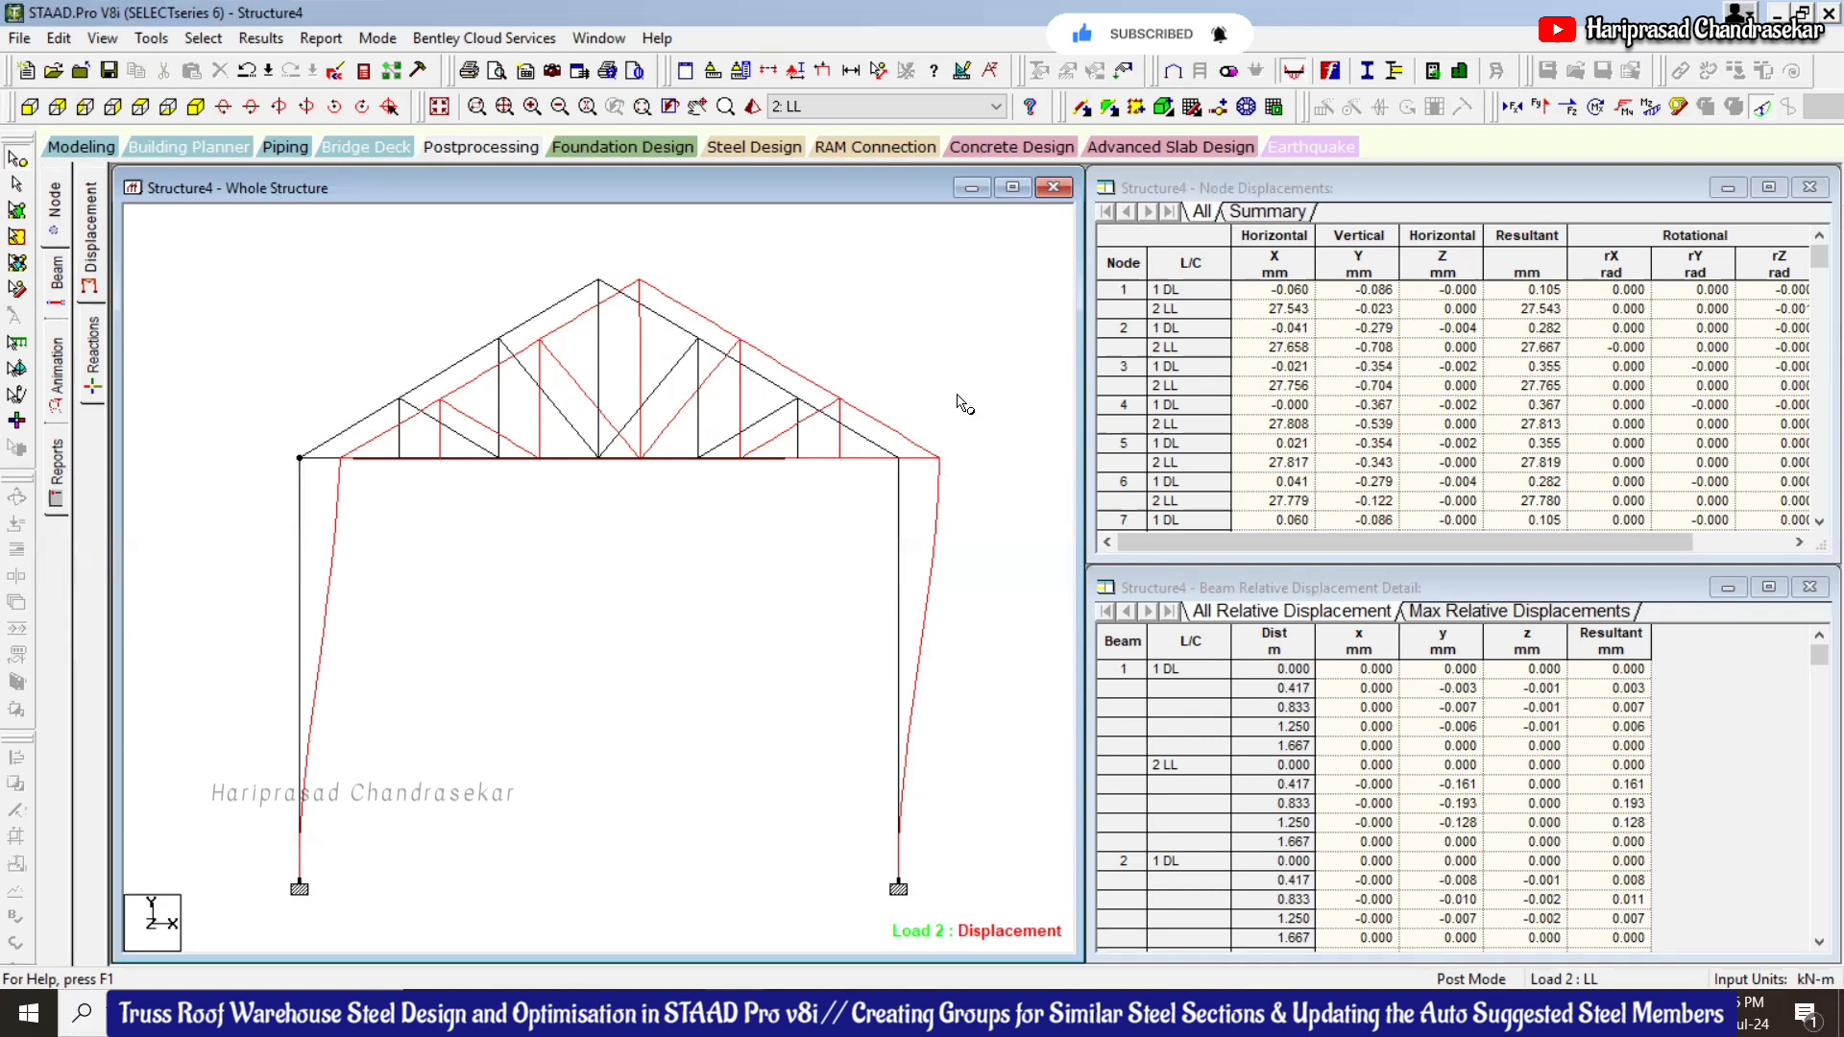
left_click(96, 352)
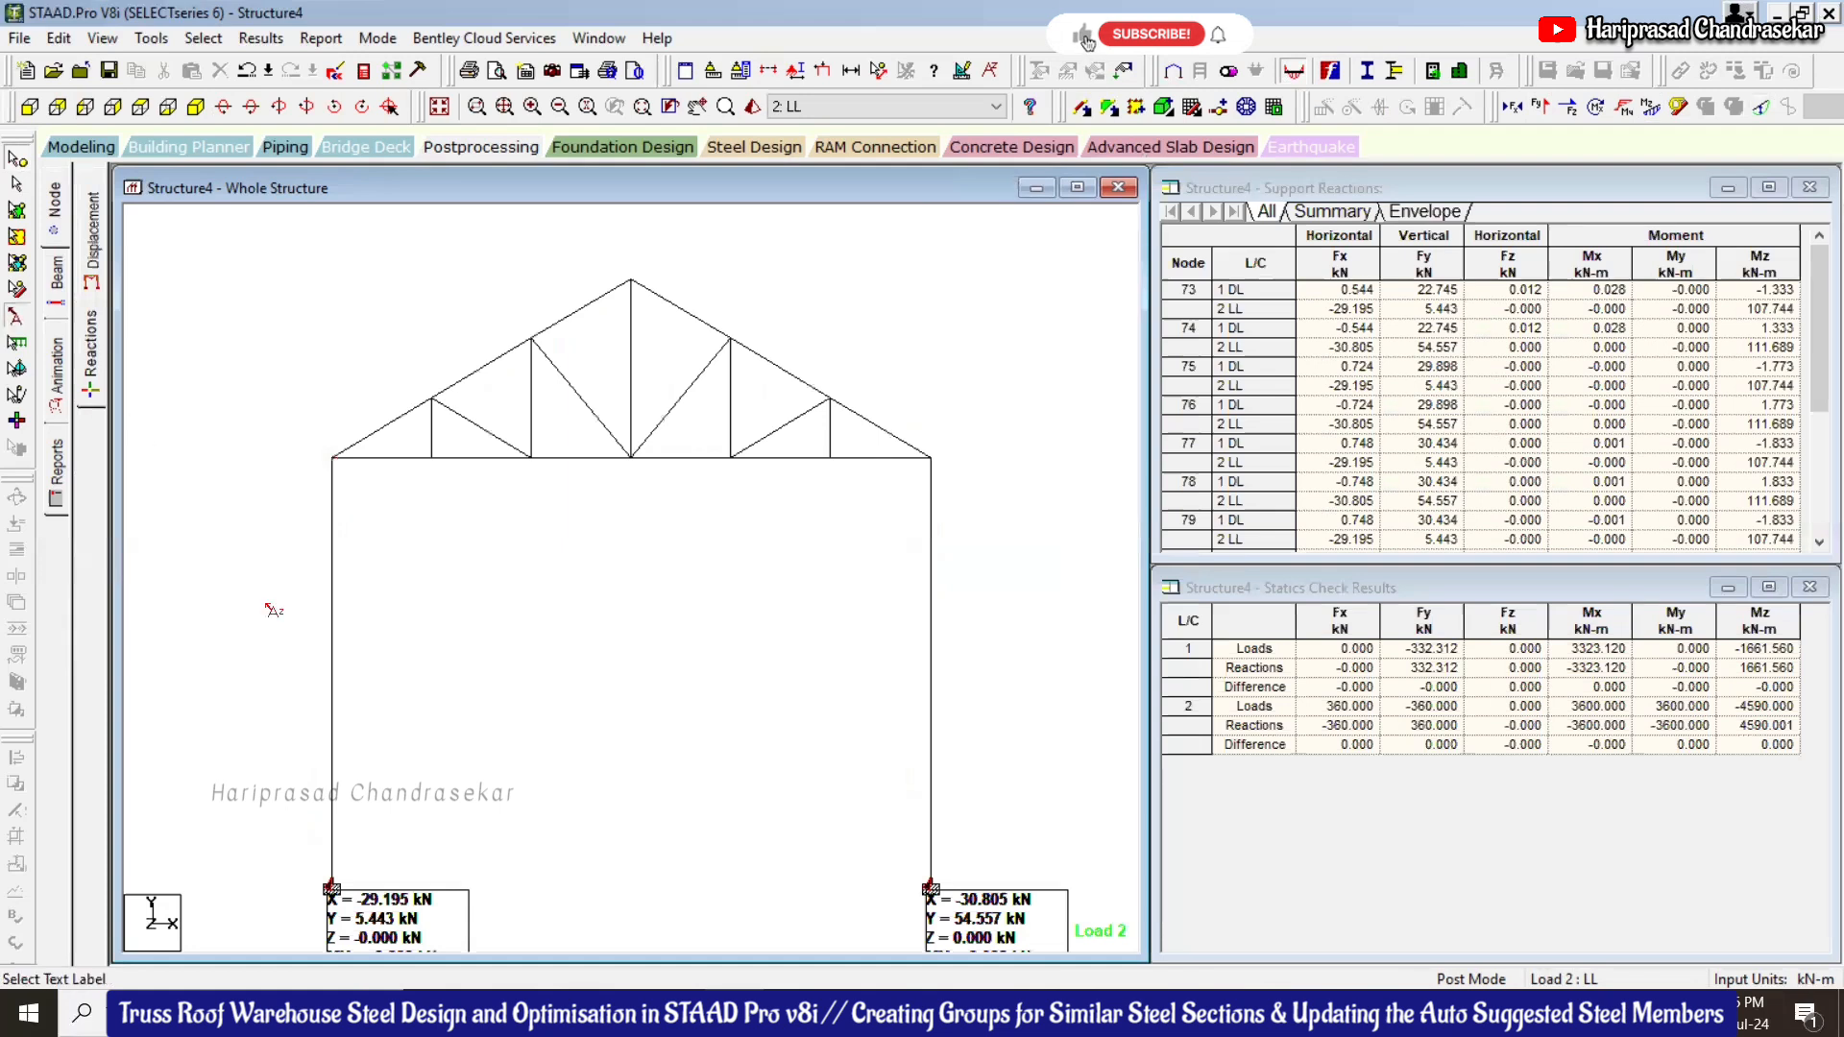
left_click_drag(424, 895, 480, 744)
left_click_drag(1033, 922, 783, 814)
left_click(726, 623)
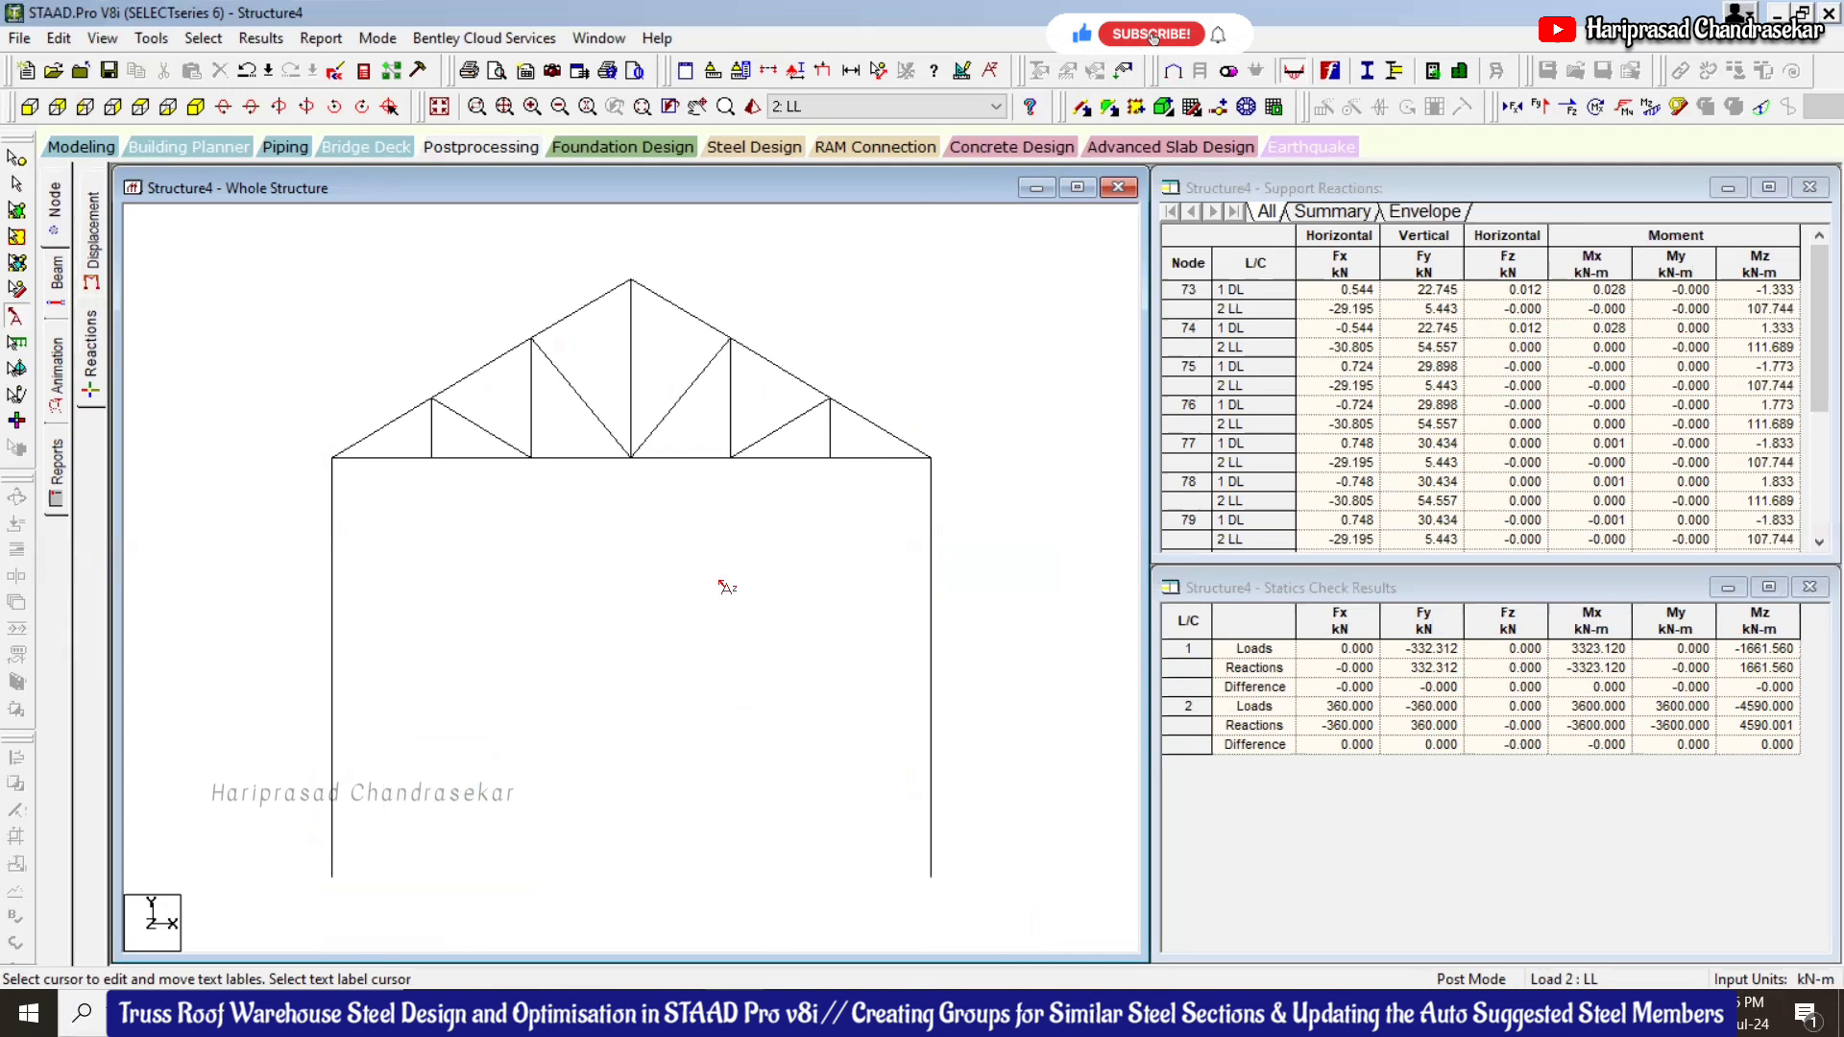
scroll(727, 582, "down", 2)
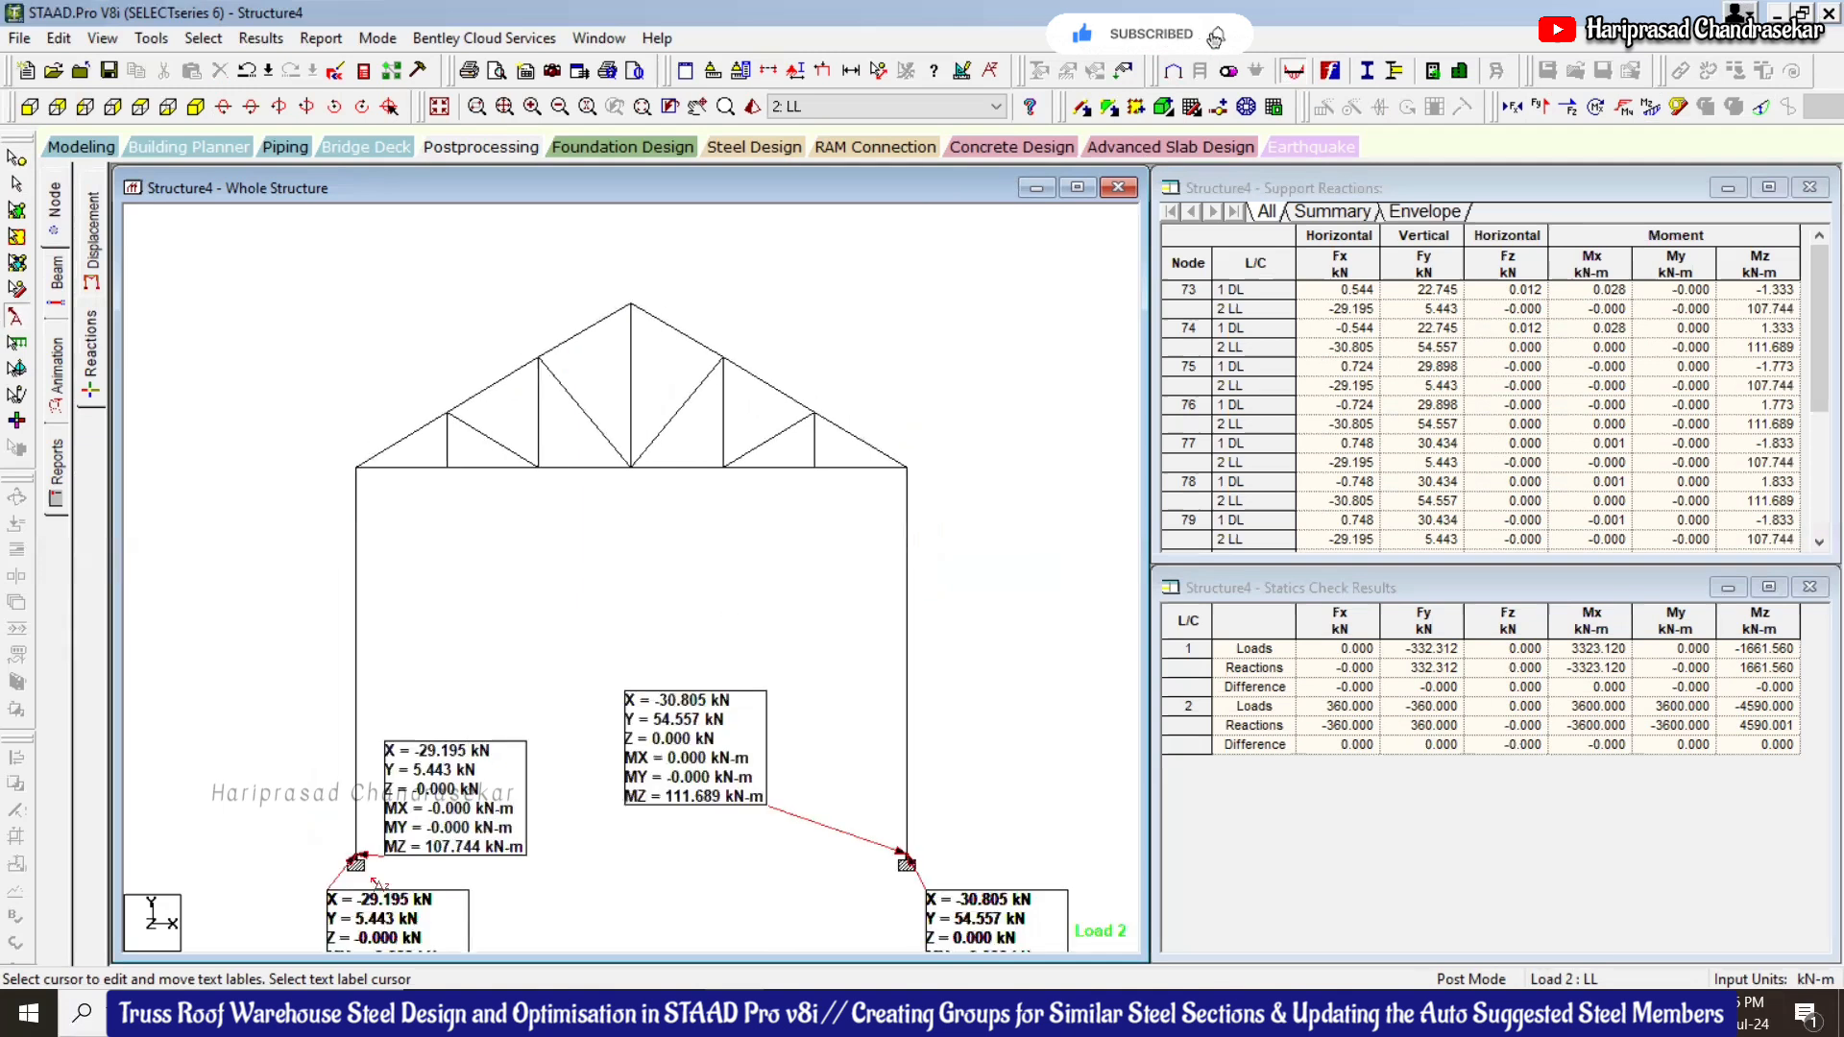
left_click(196, 107)
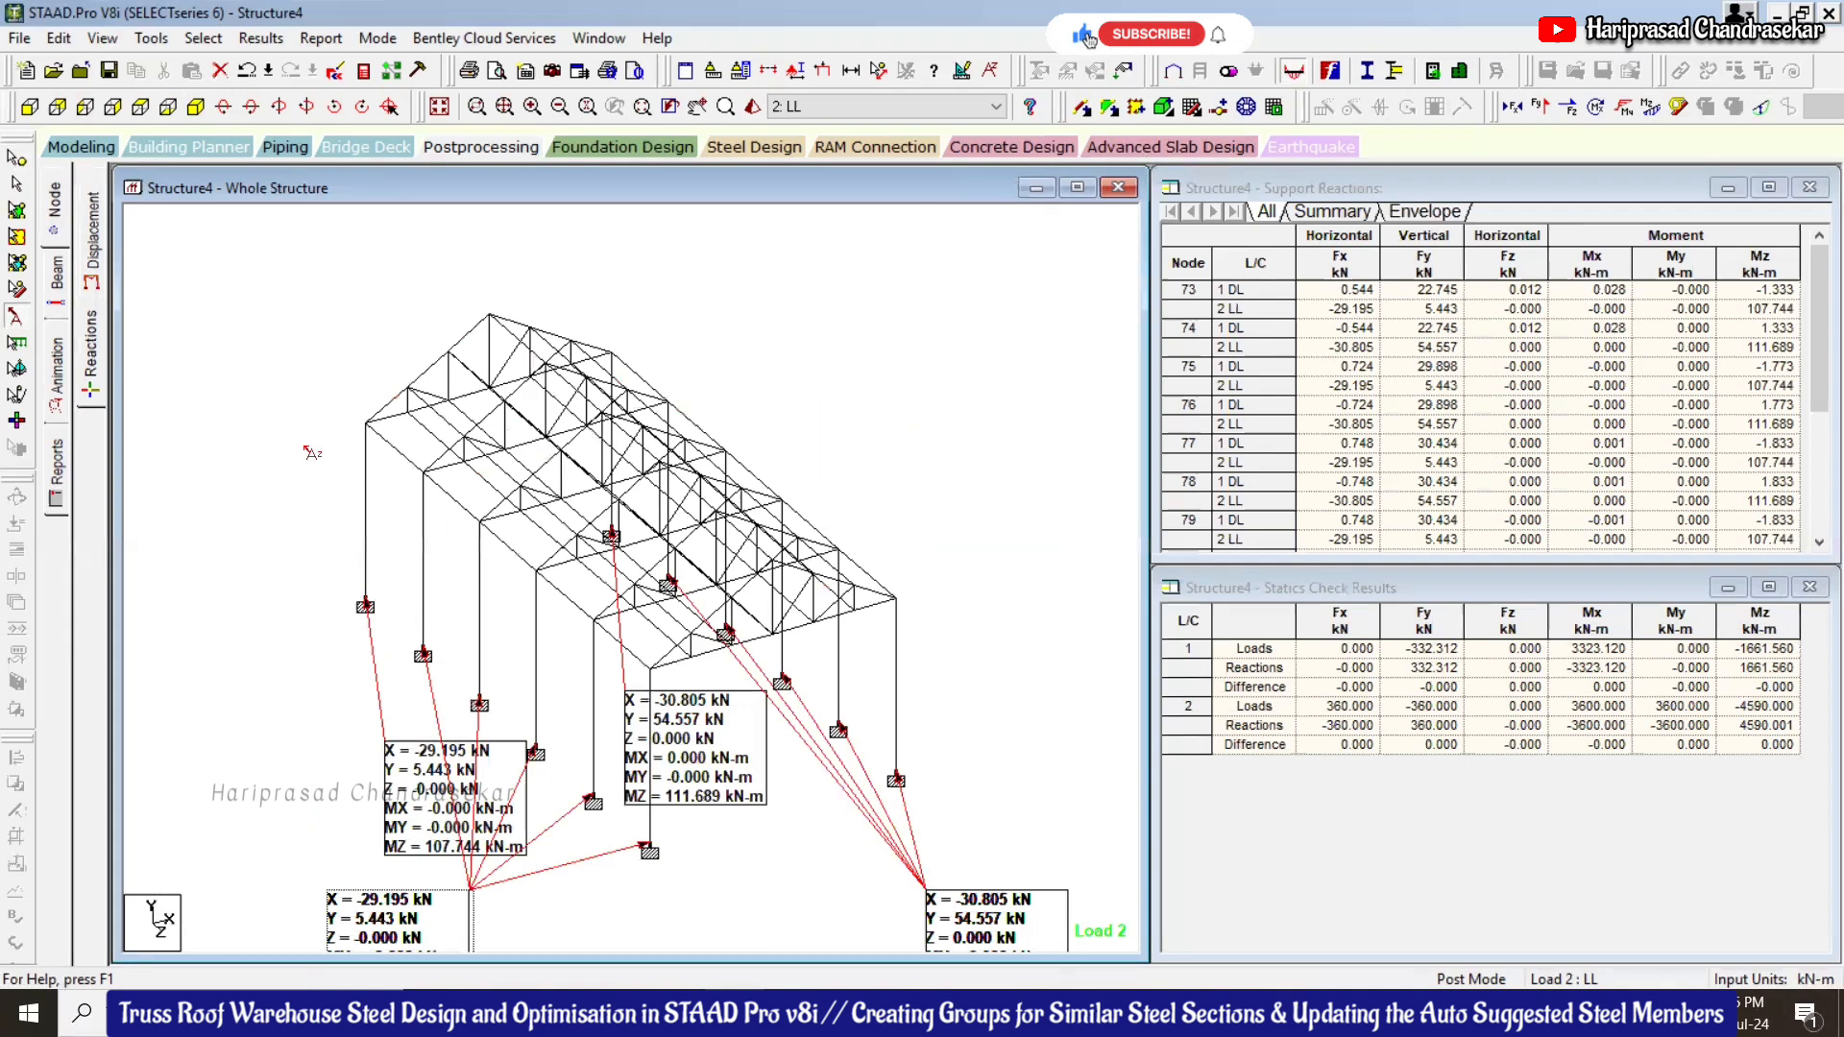
Return to modeling, review the available concrete design codes, and open the steel design settings with AISC 360-10 as the code
left_click(84, 146)
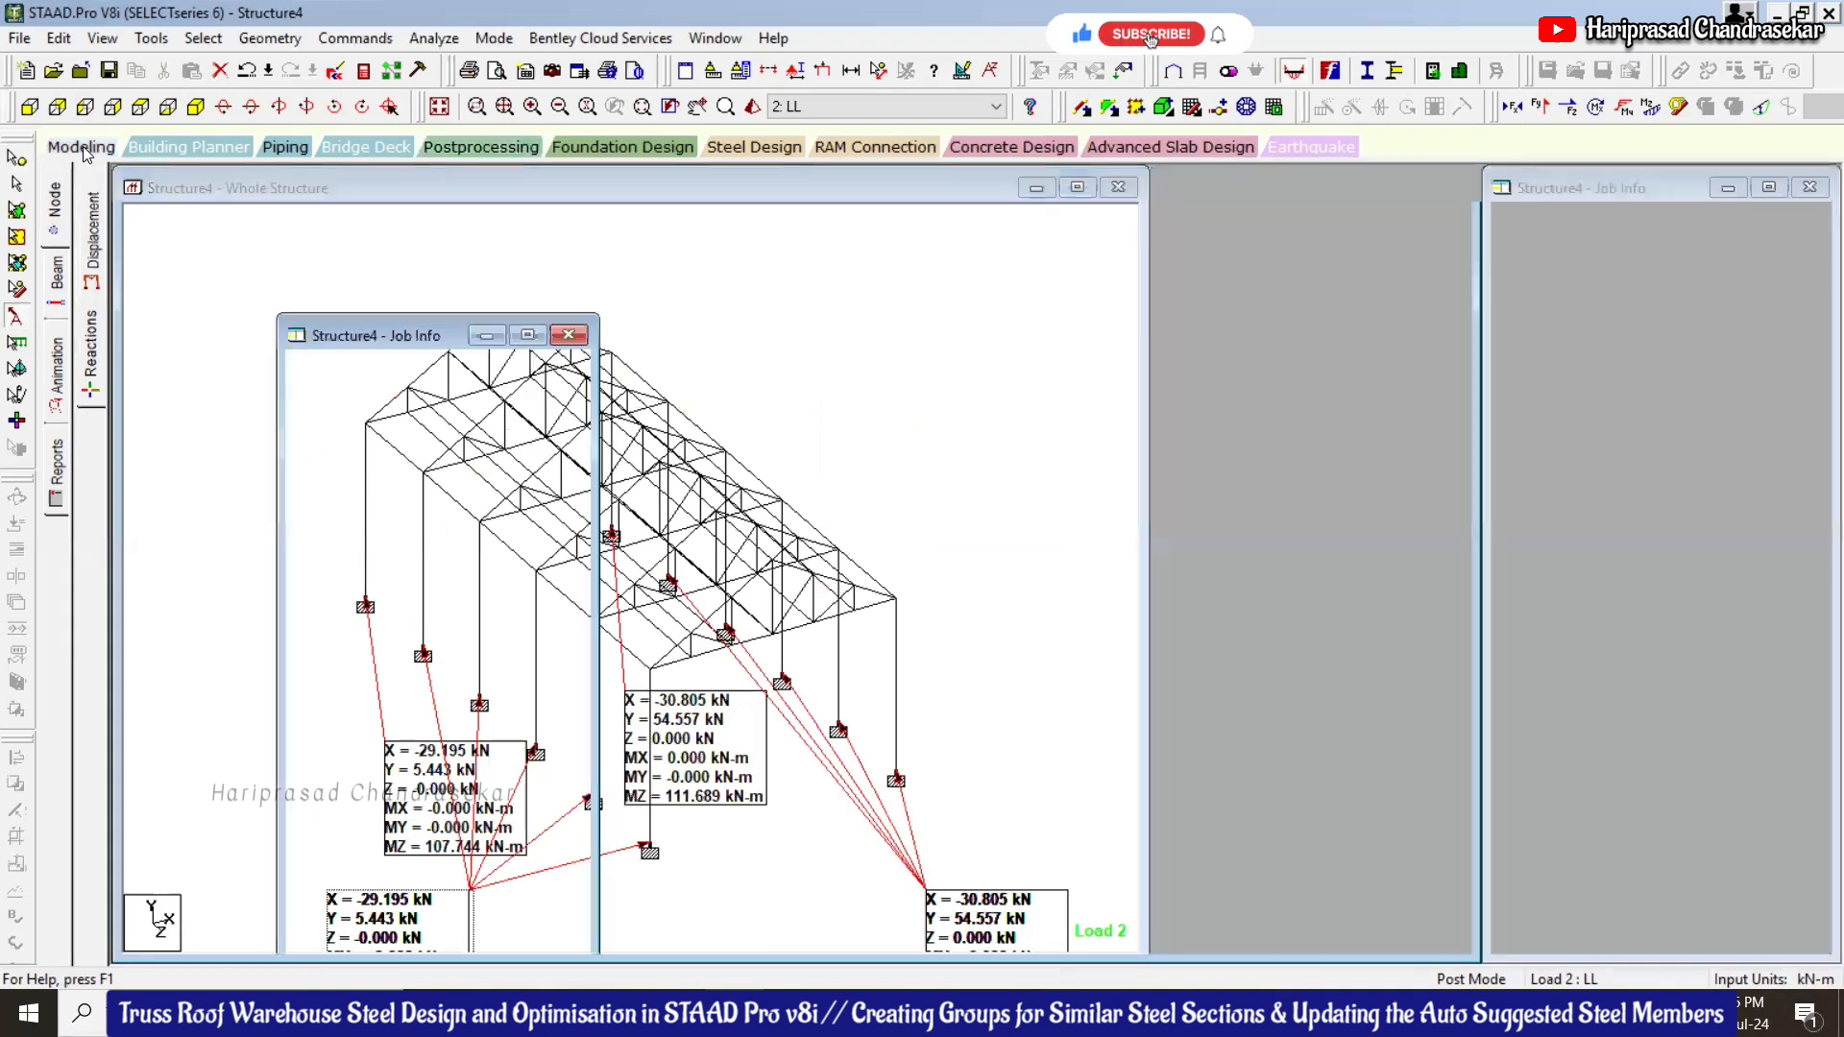
left_click(62, 615)
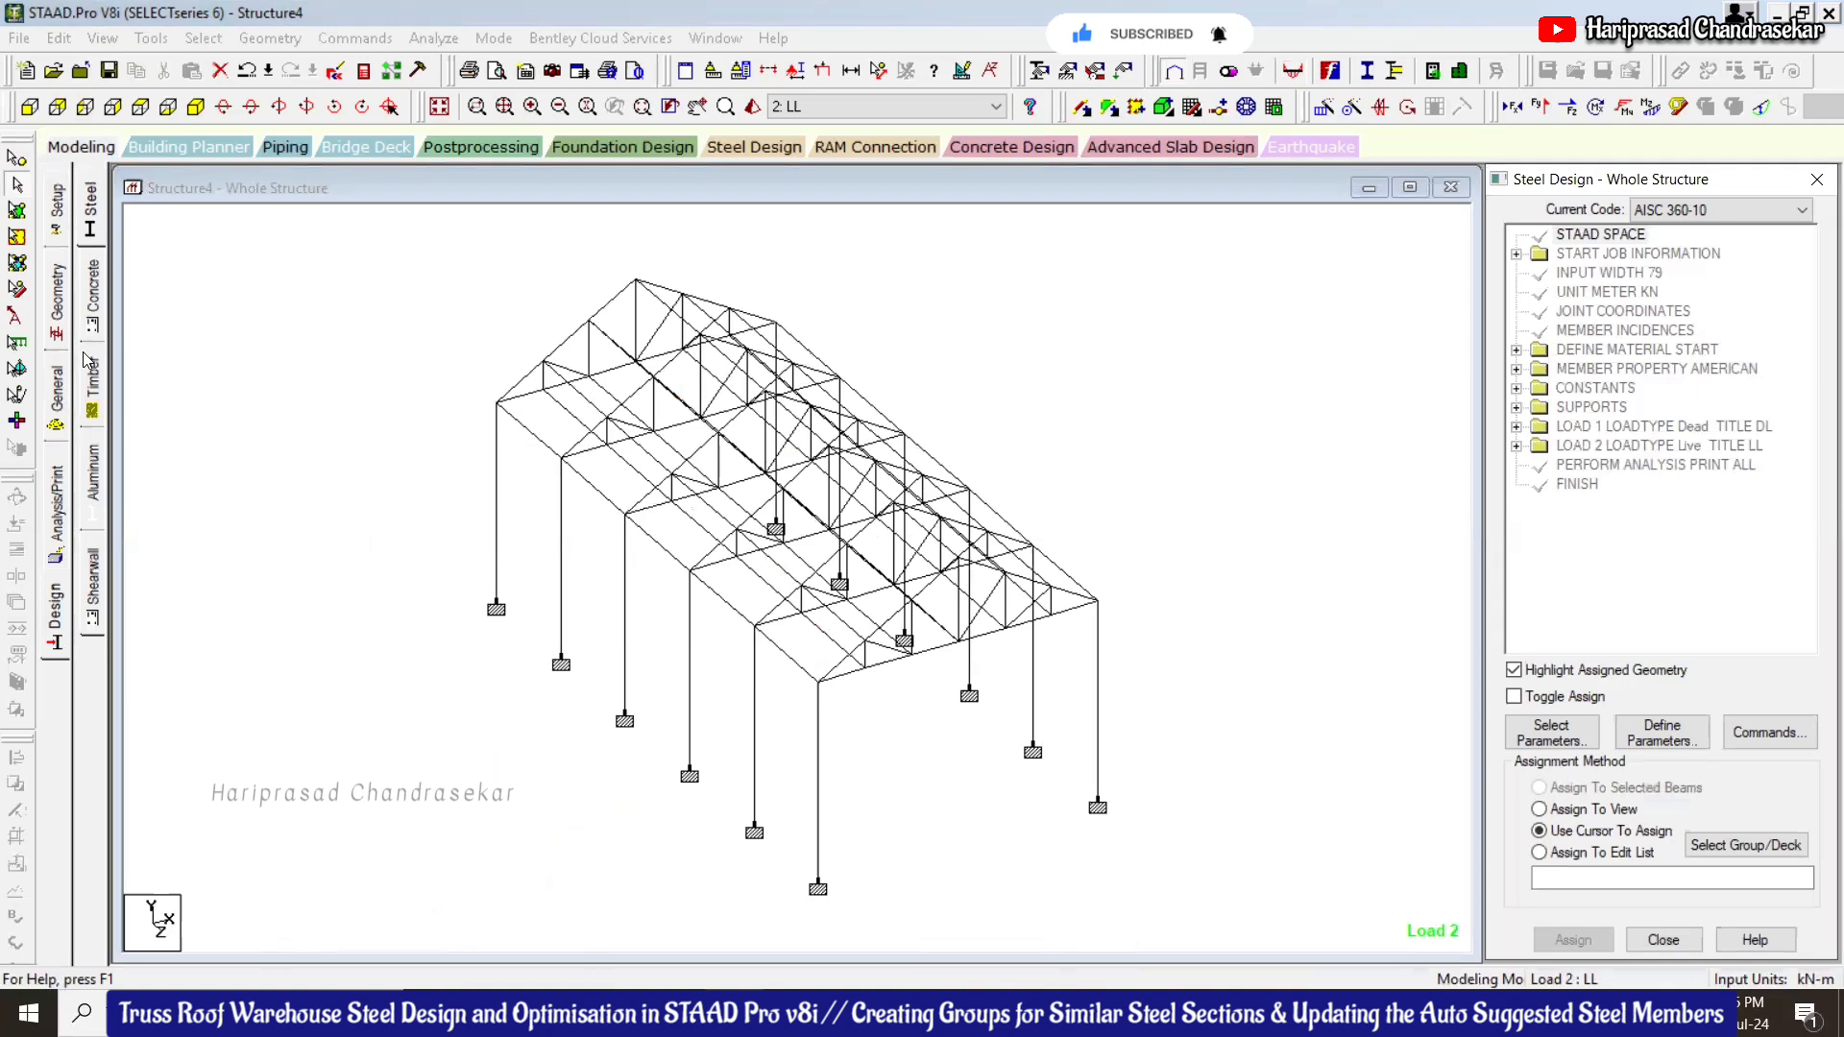
left_click(99, 313)
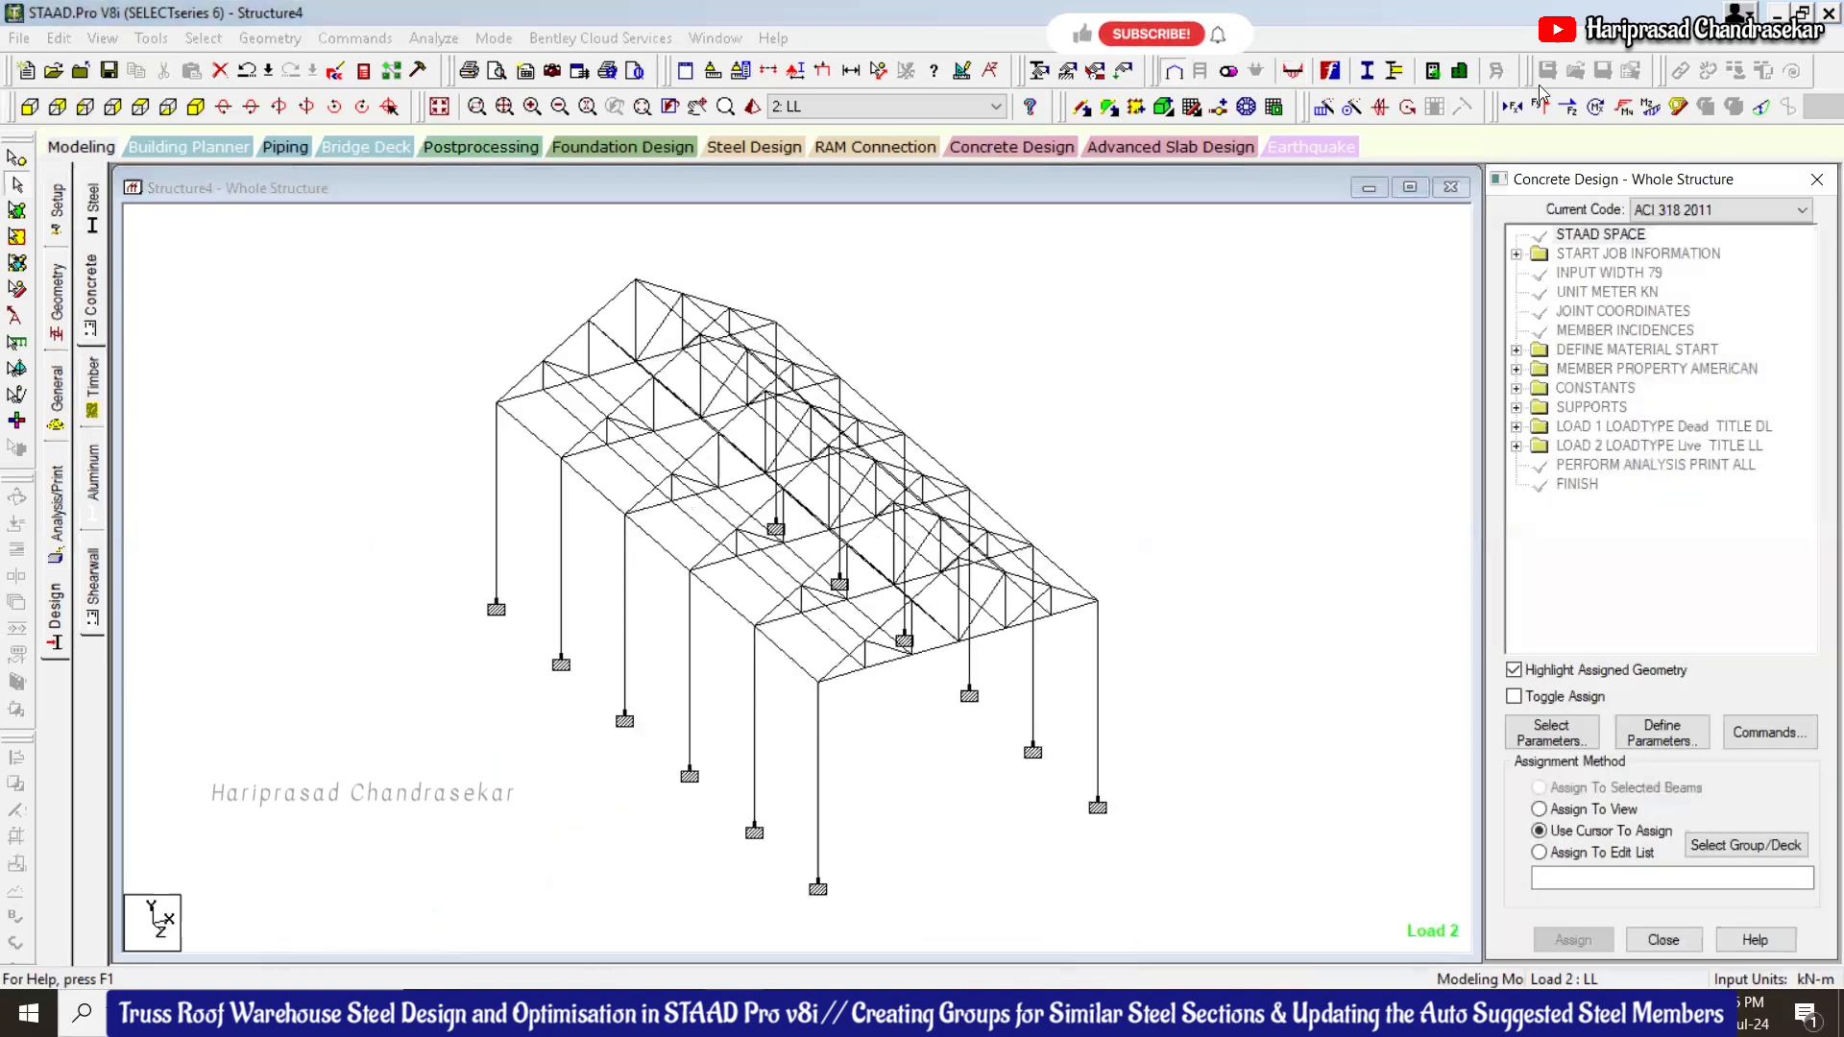
left_click(1719, 209)
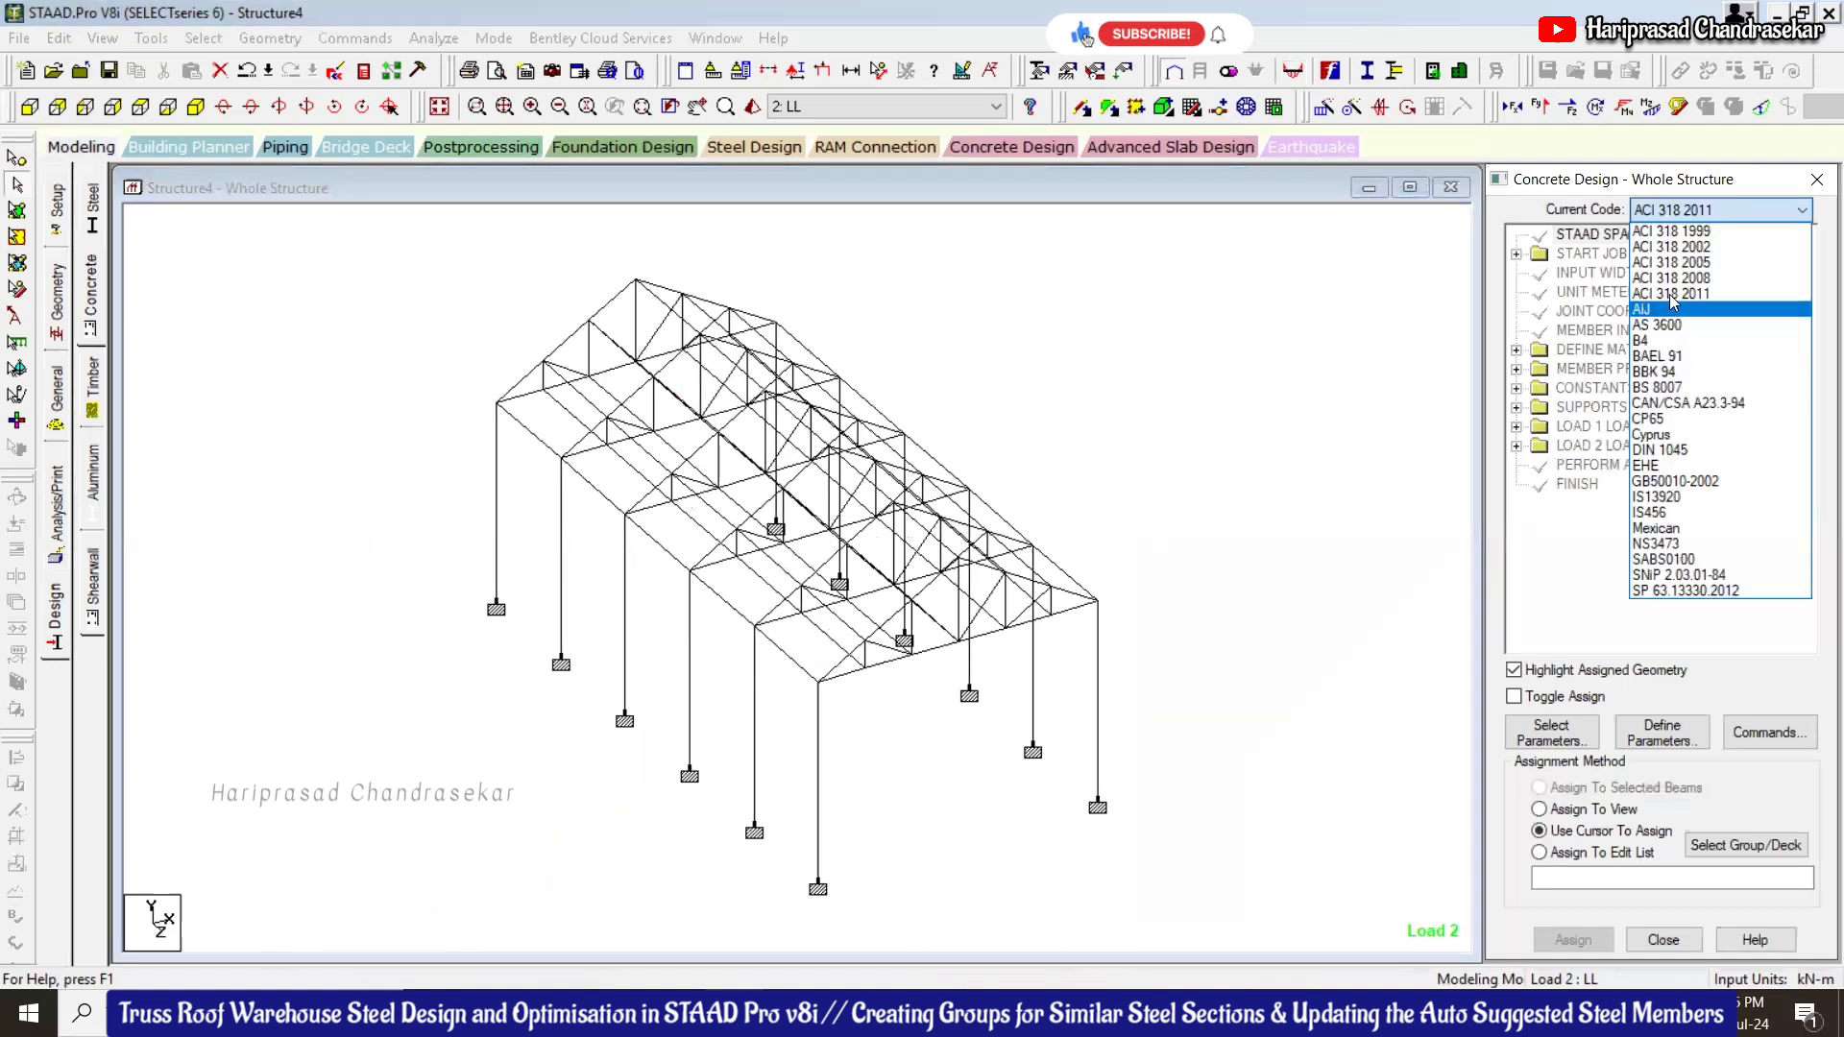
key("b")
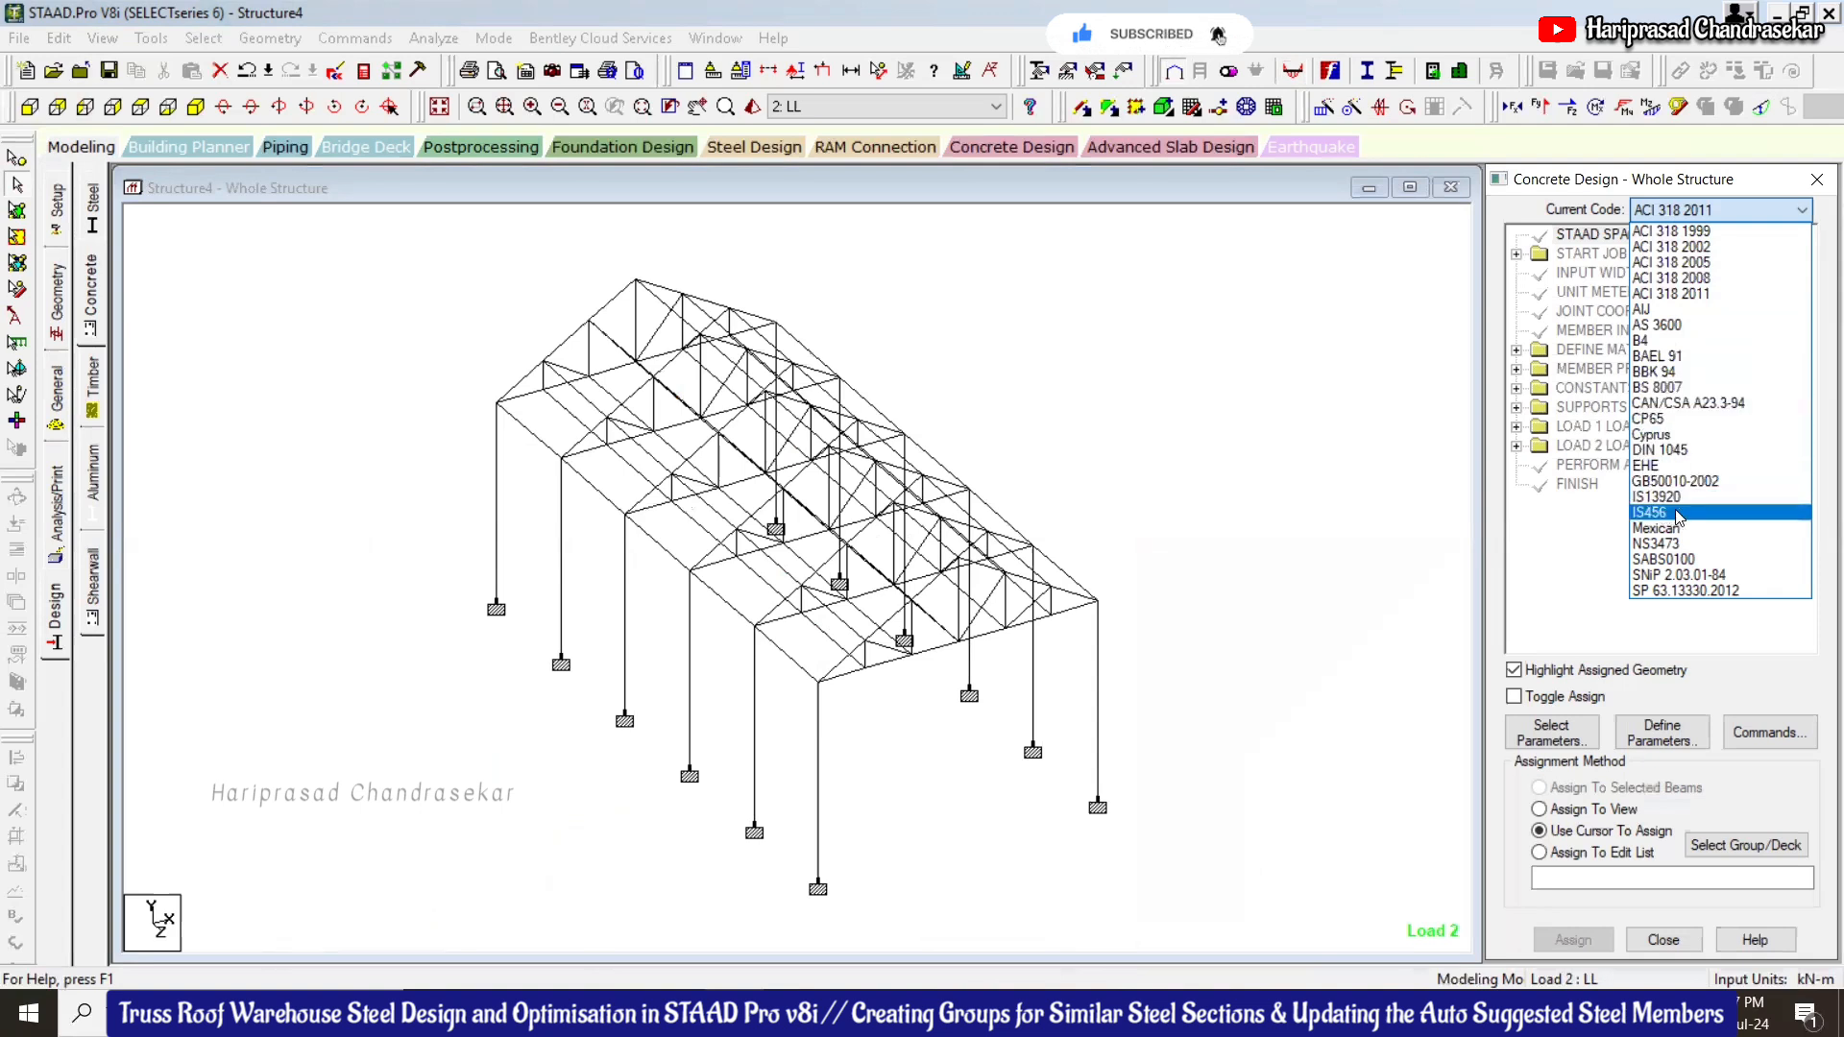
left_click(1305, 445)
left_click(96, 219)
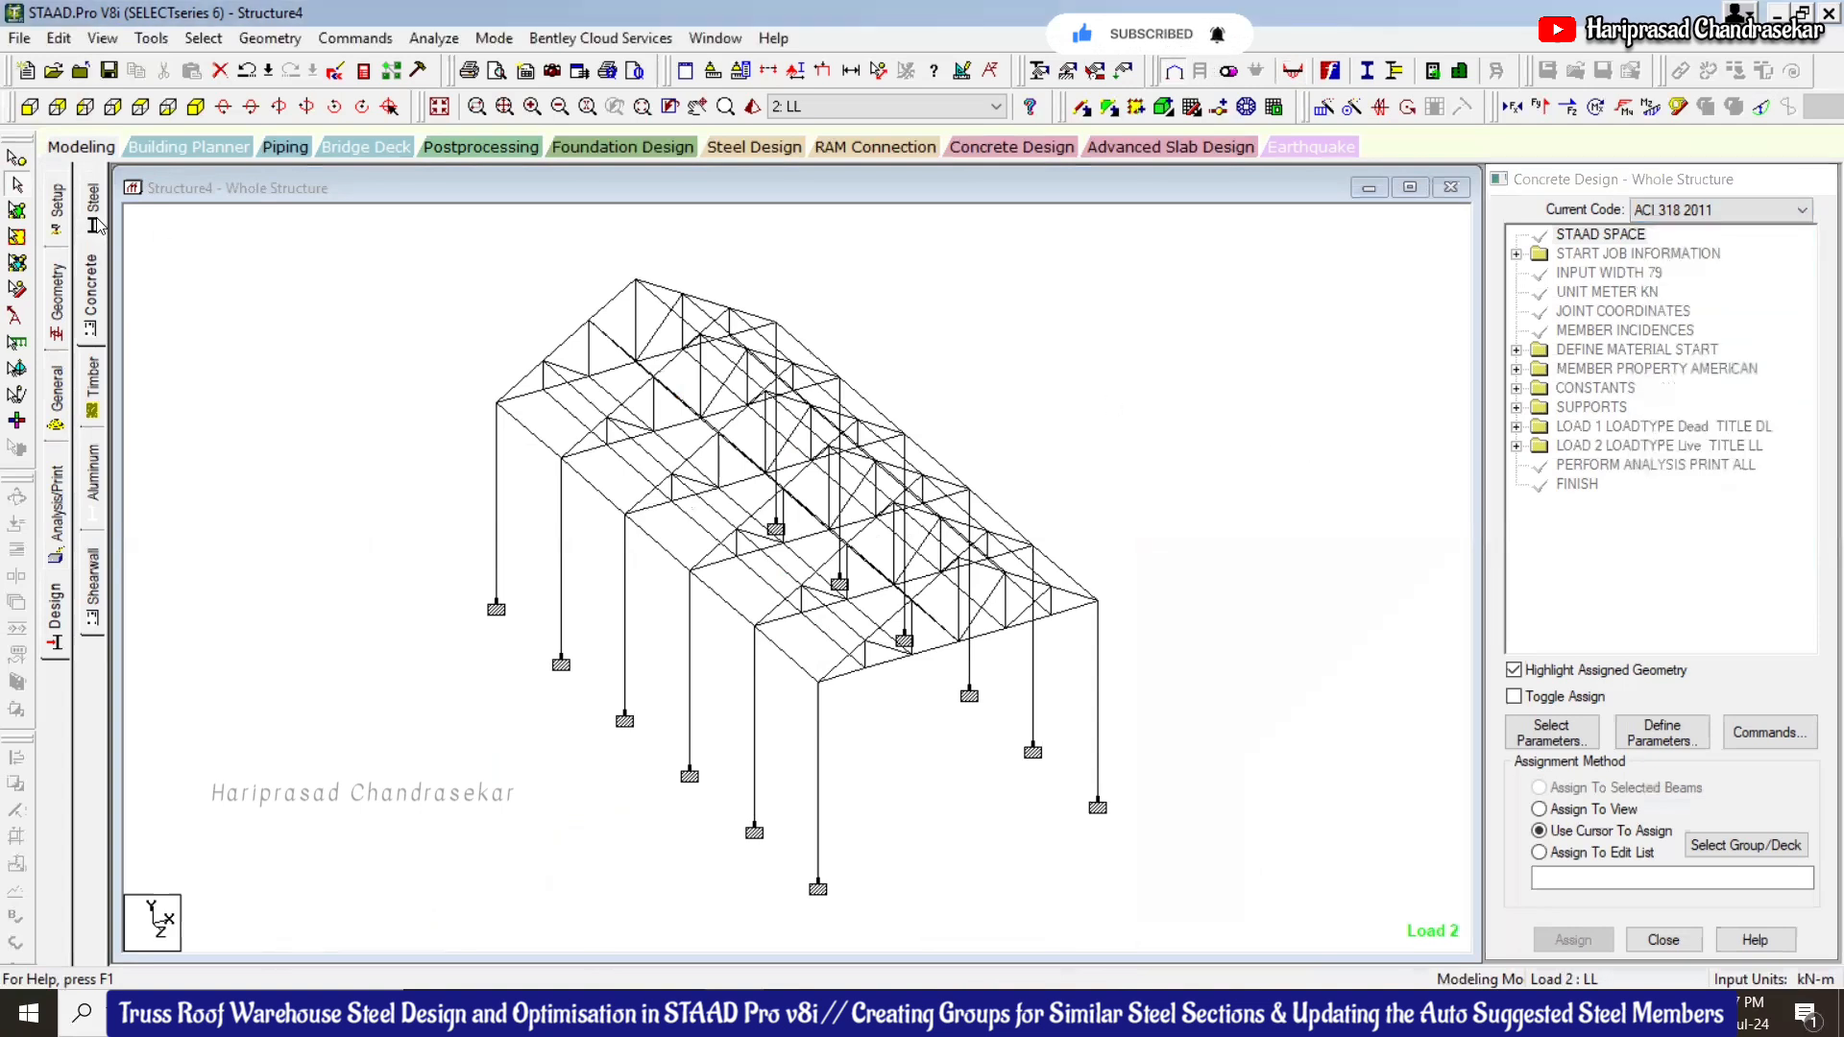
left_click(1690, 211)
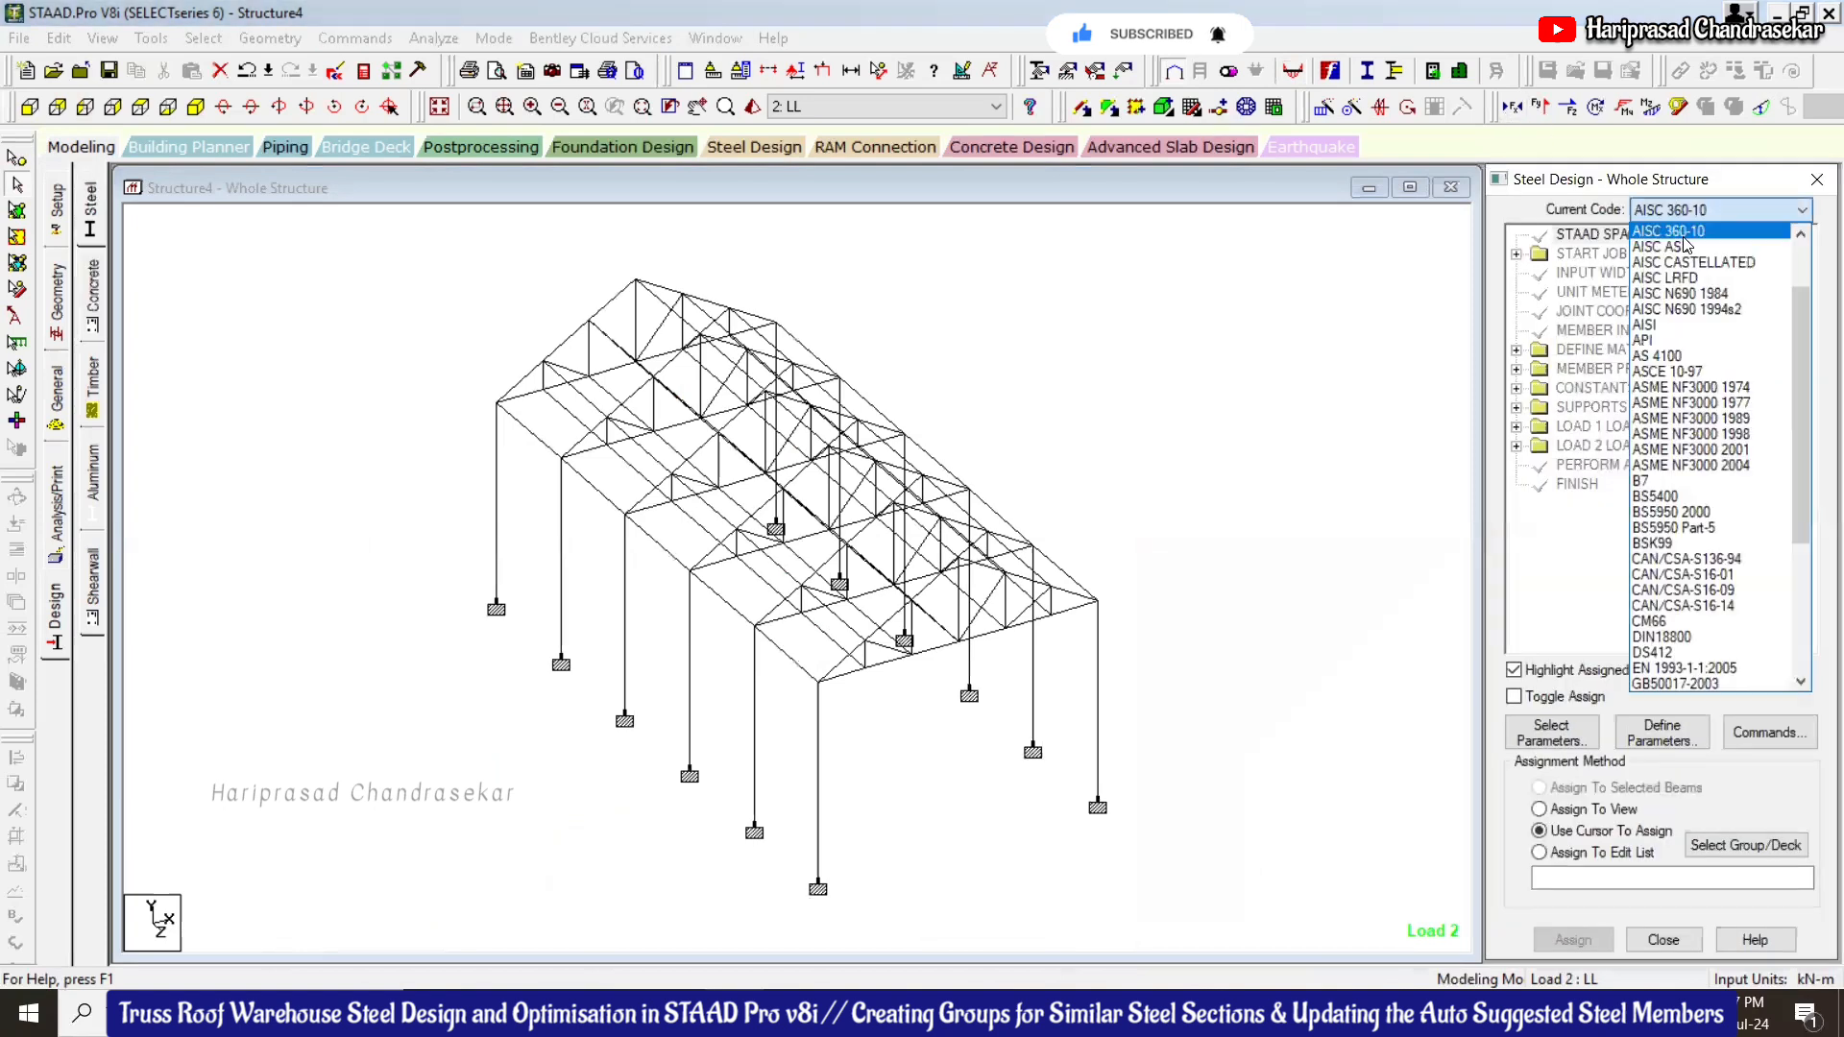
left_click(1221, 327)
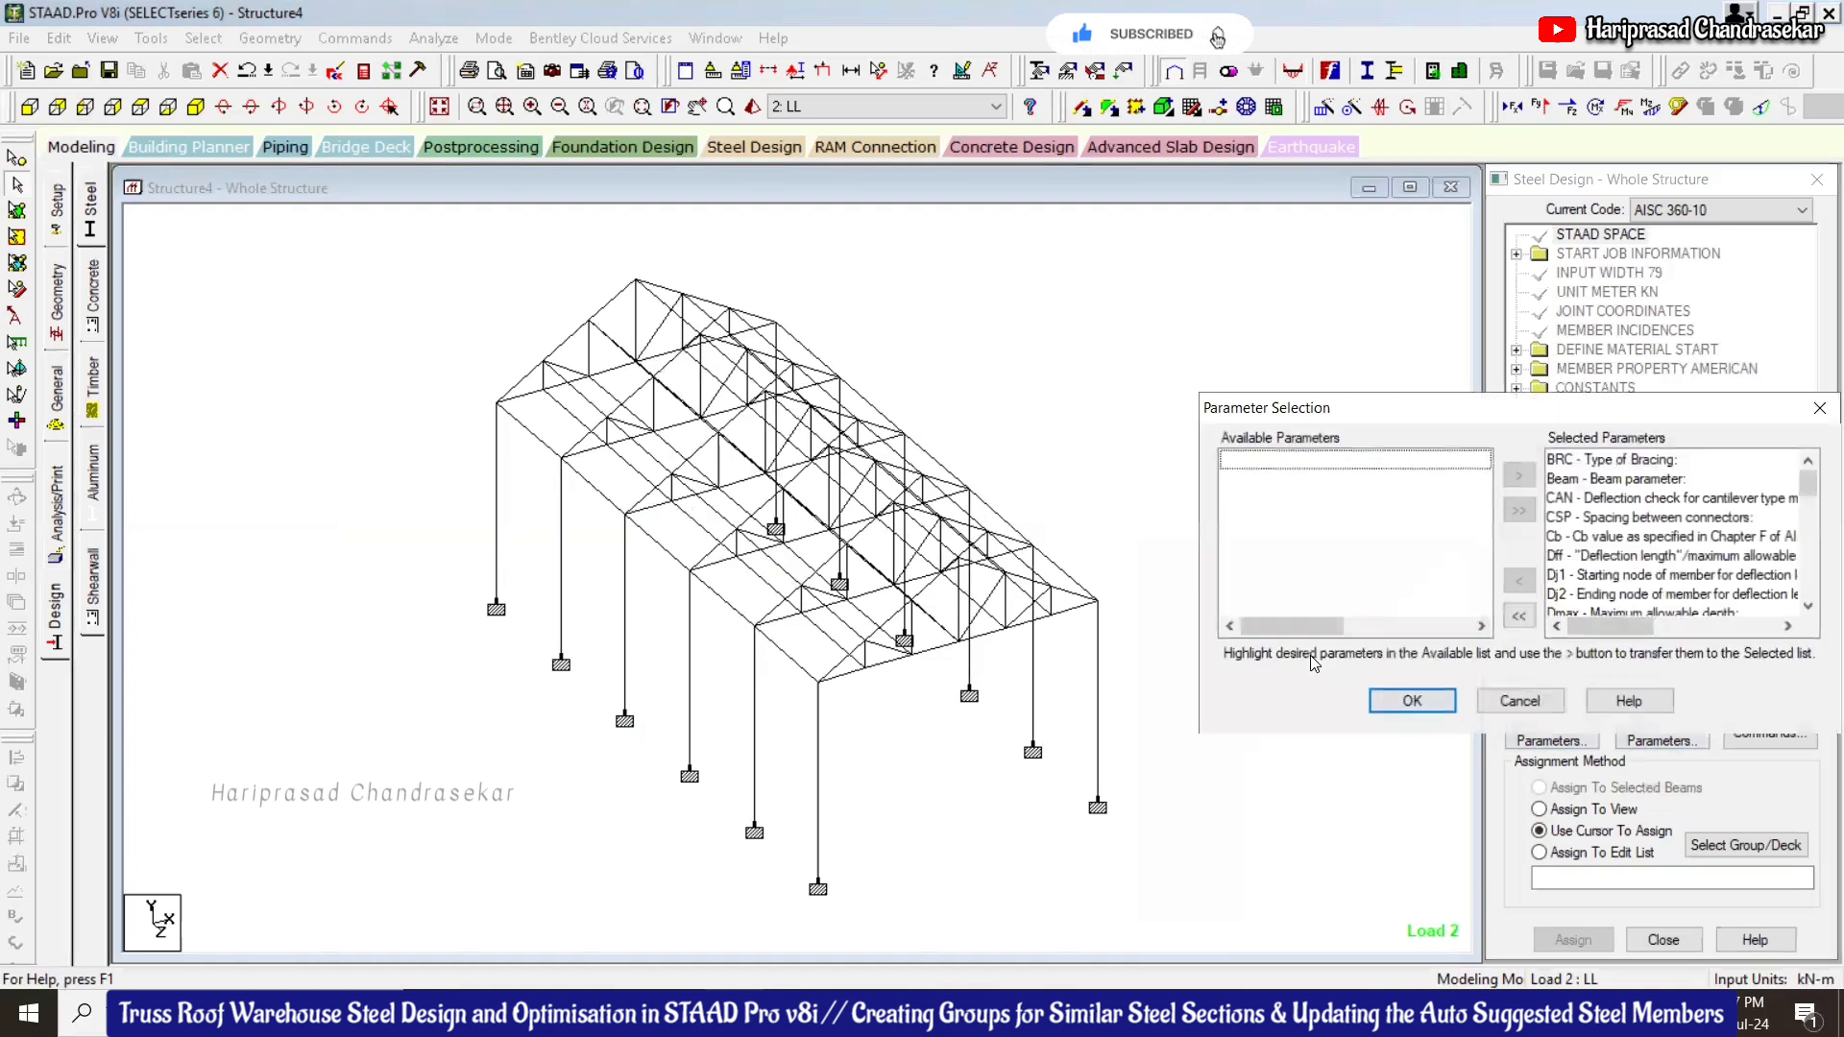
Limit the selected steel design parameters to Fu (ultimate tensile strength) and Fyld (yield strength)
left_click(1519, 616)
left_click_drag(1285, 408, 860, 318)
left_click(845, 486)
scroll(835, 488, "down", 4)
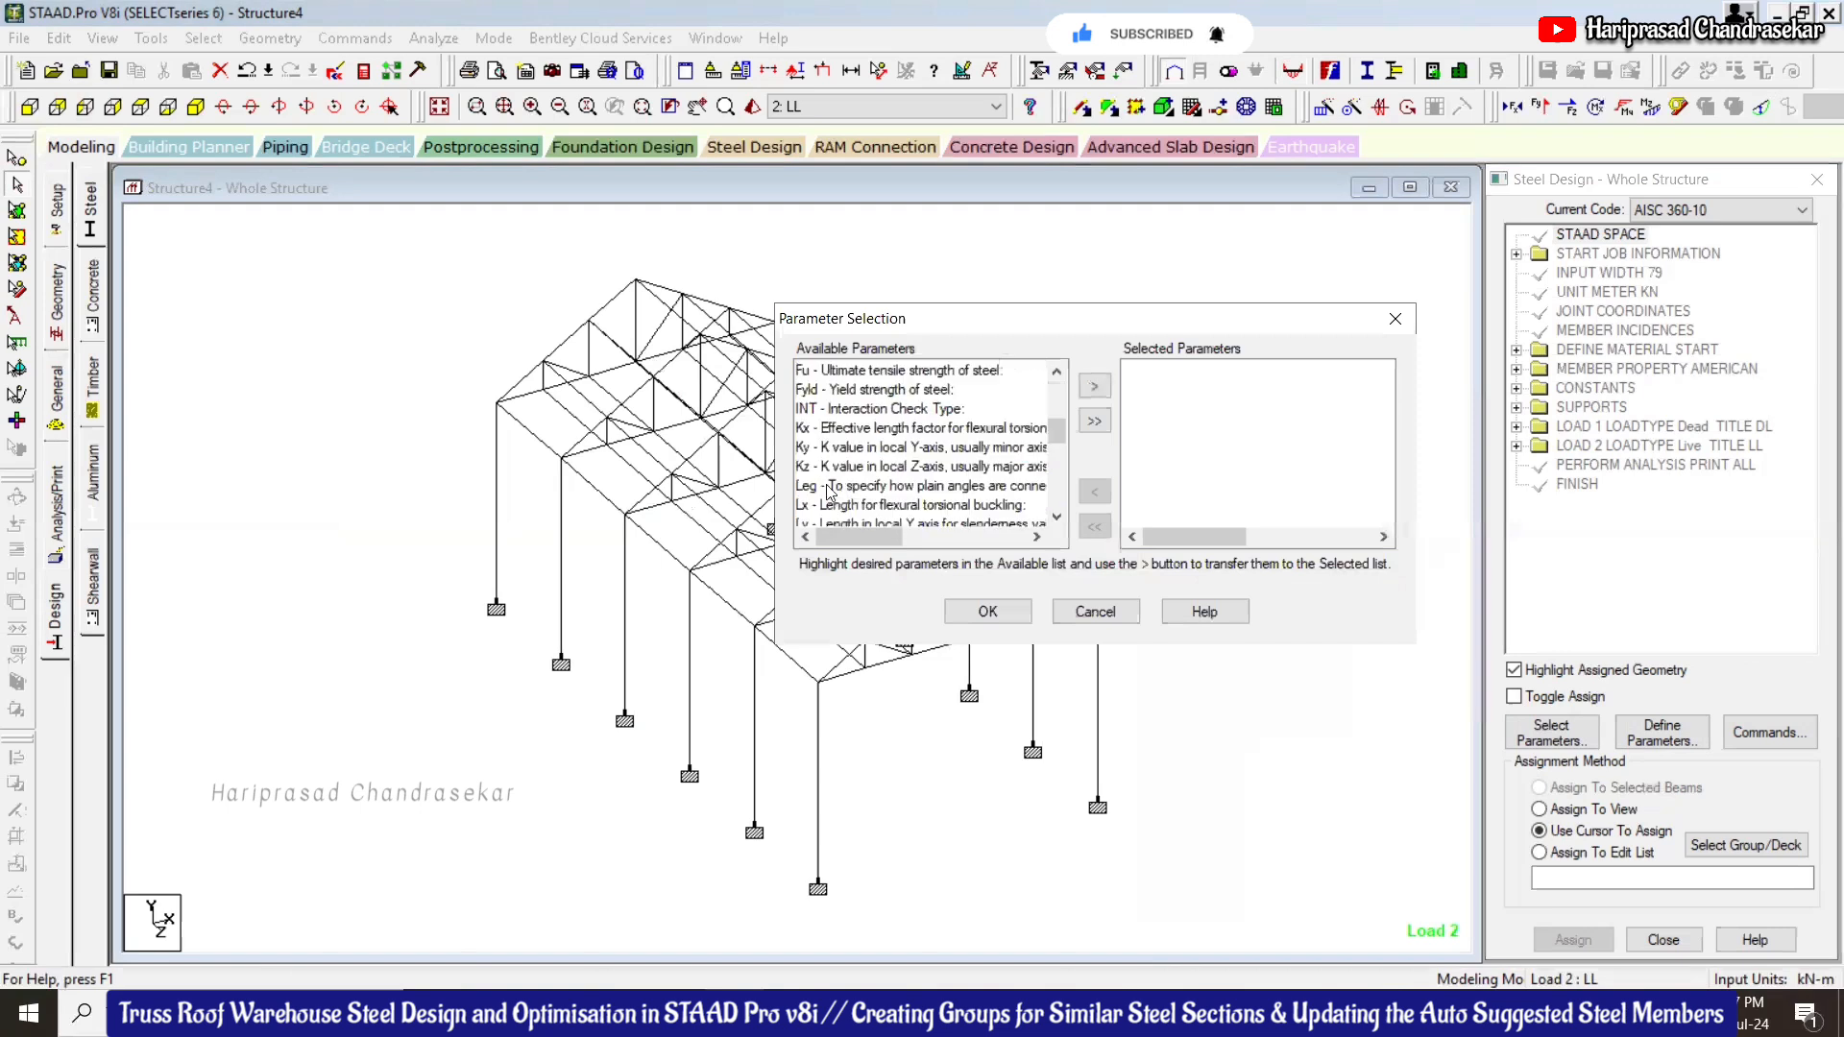
left_click(843, 374)
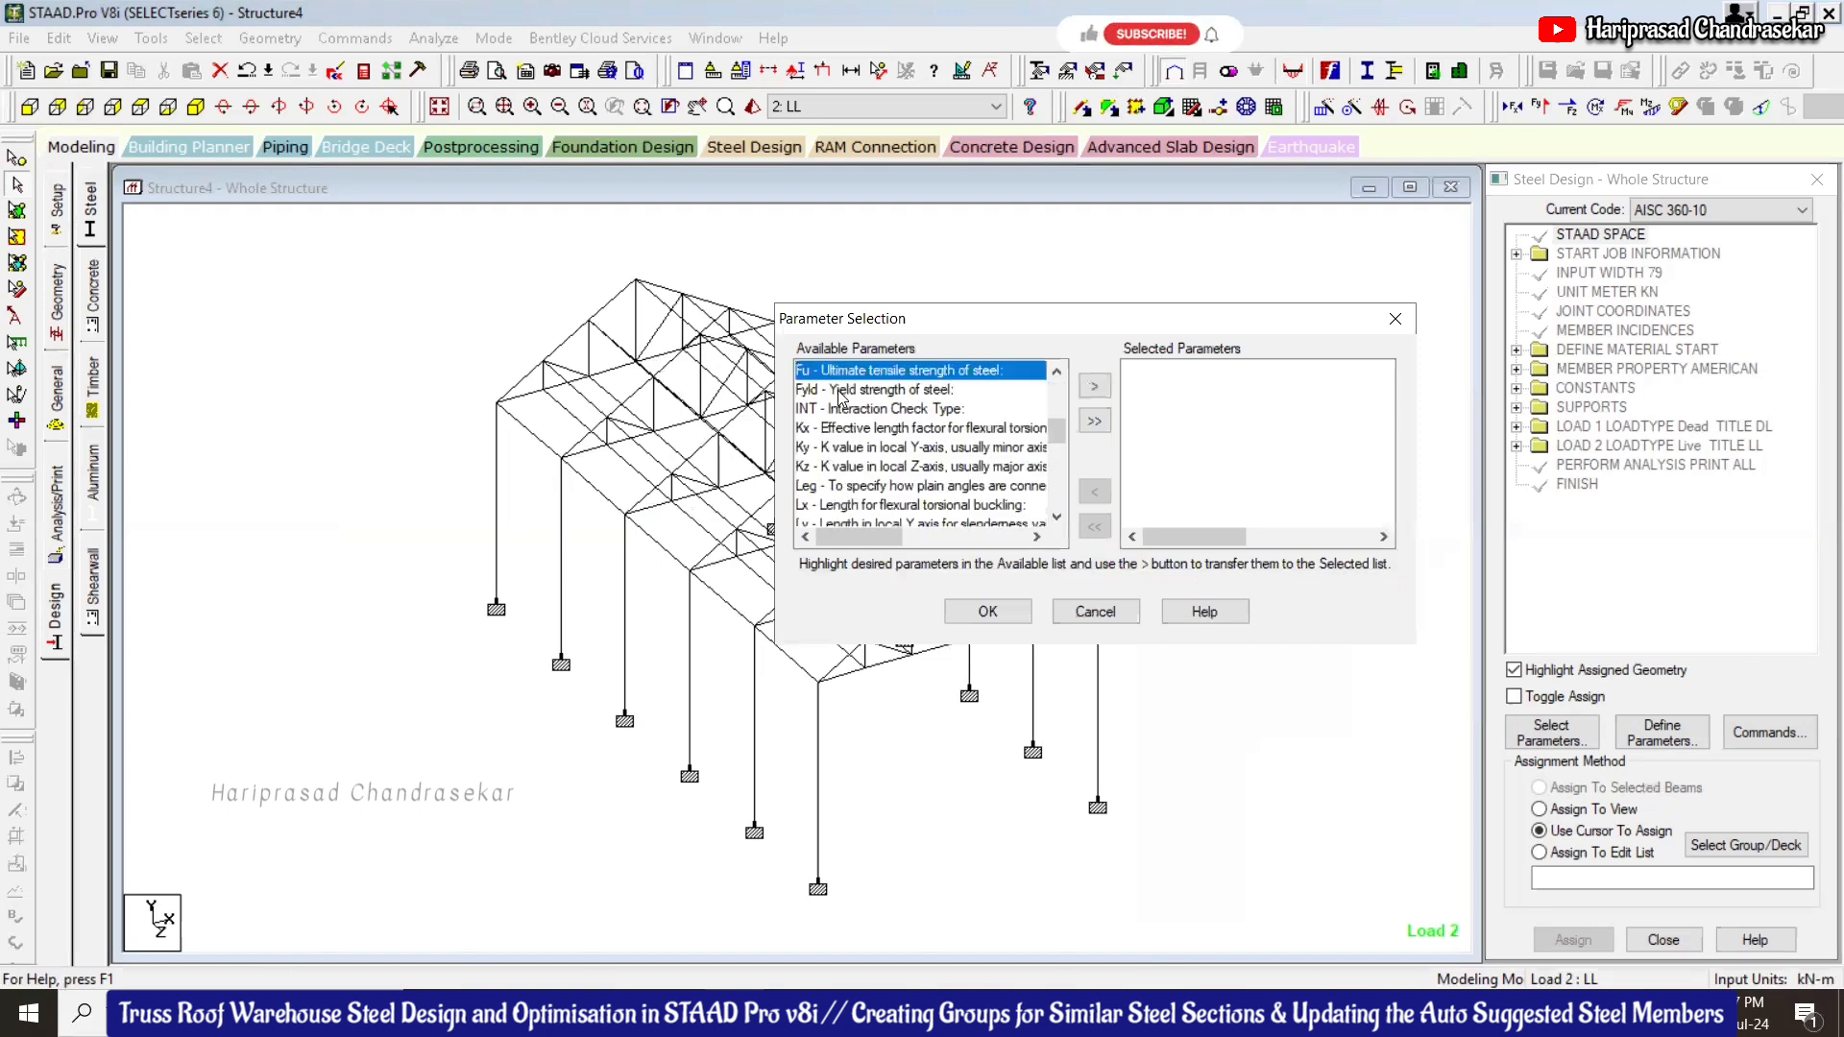
left_click(845, 389, "ctrl")
left_click(1088, 389)
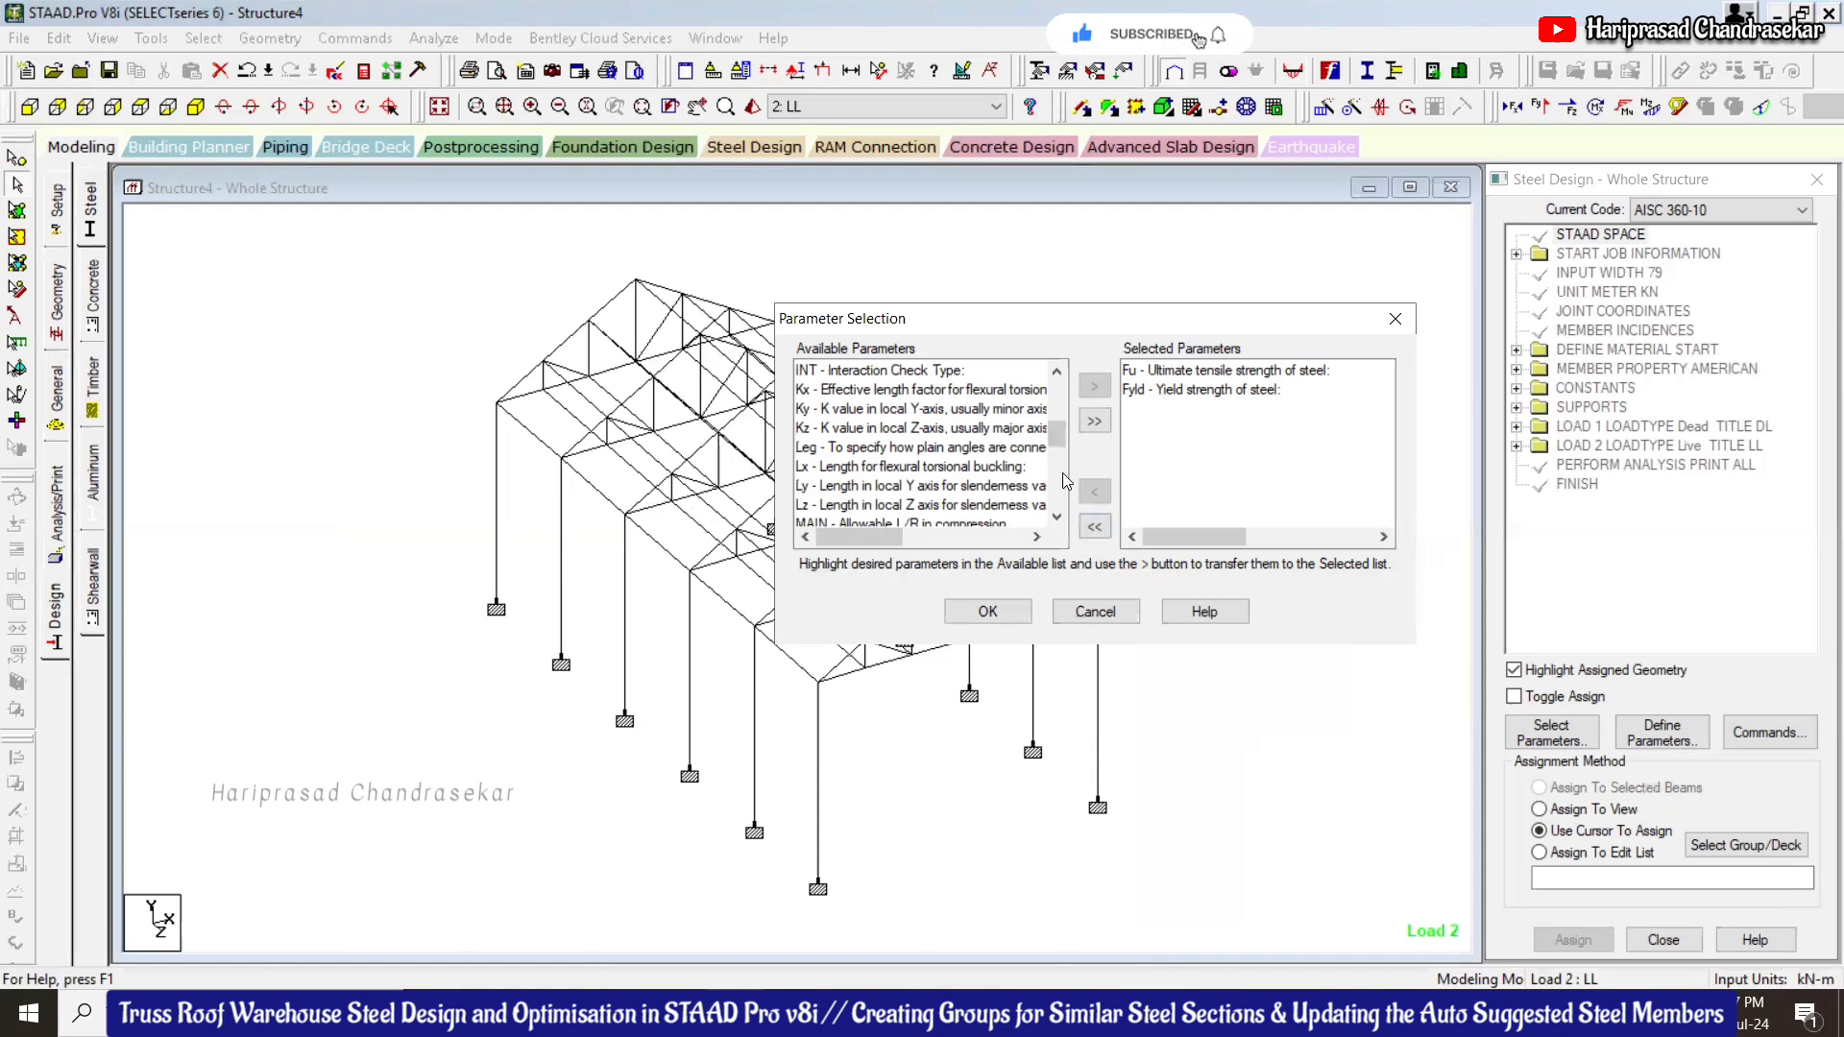
left_click_drag(1060, 431, 1068, 528)
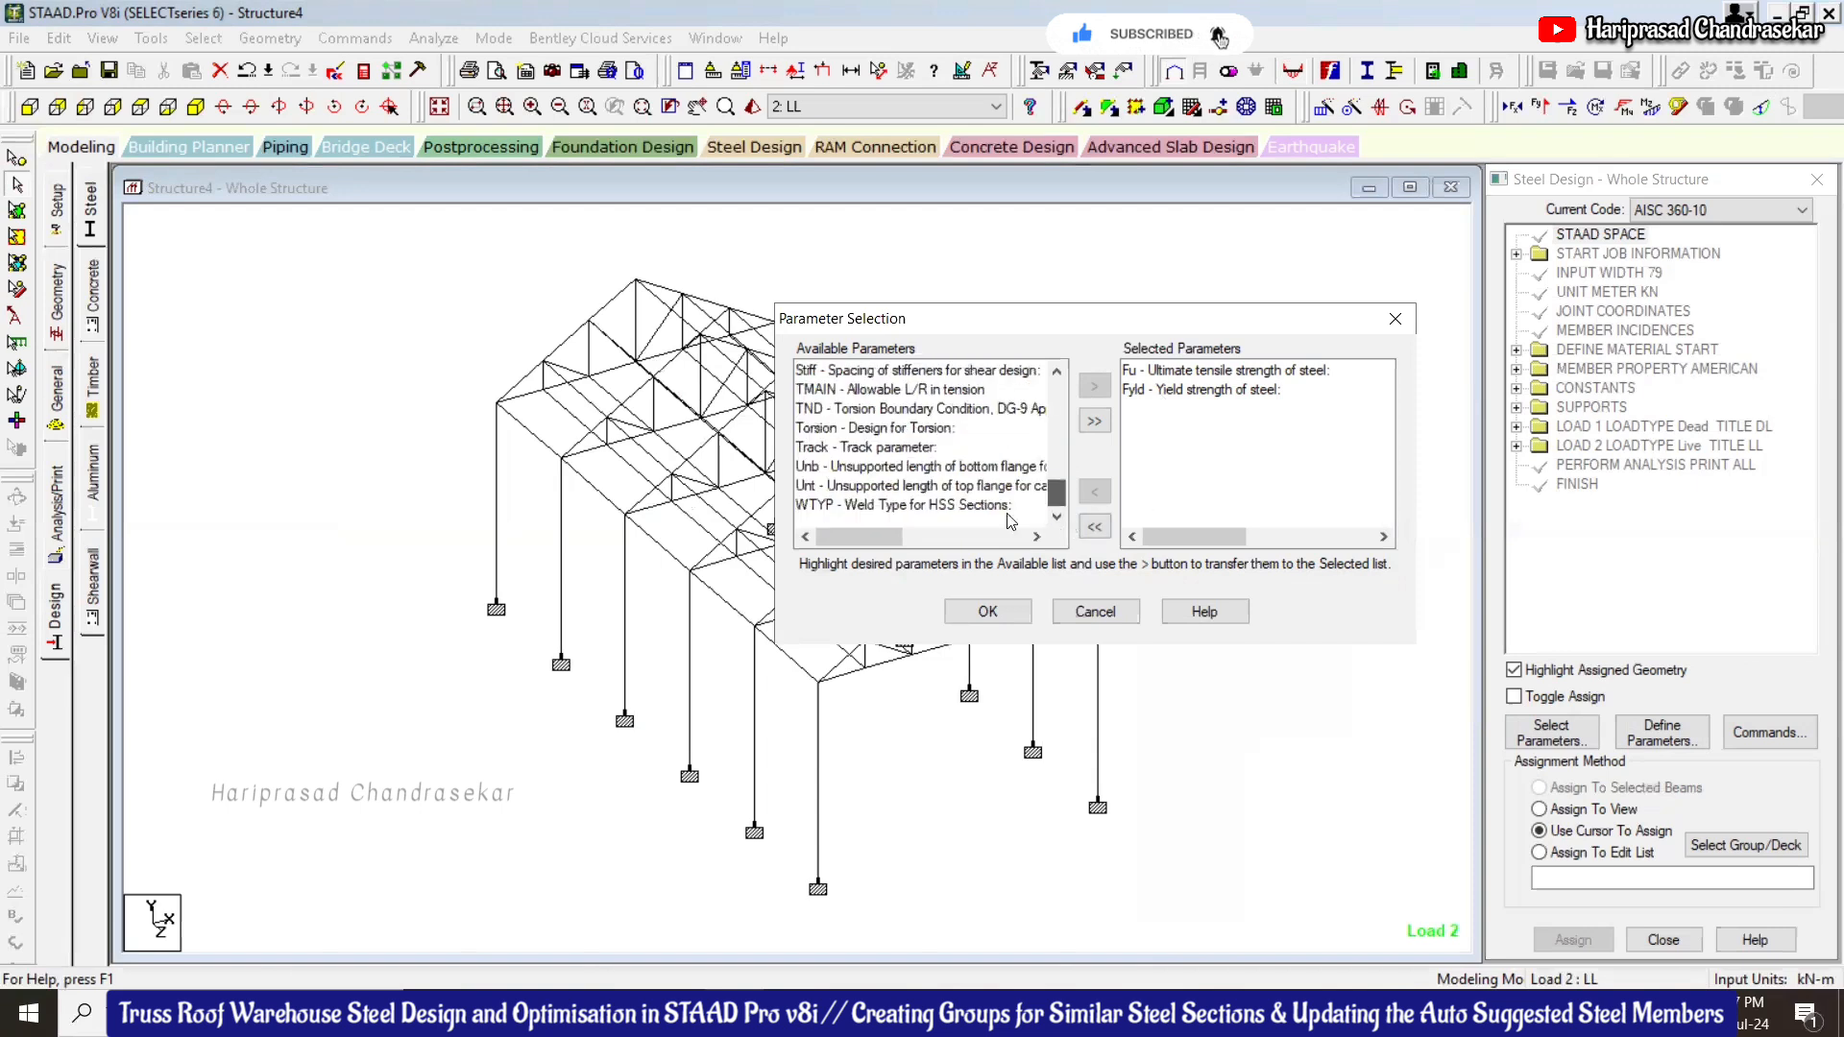
left_click(1002, 615)
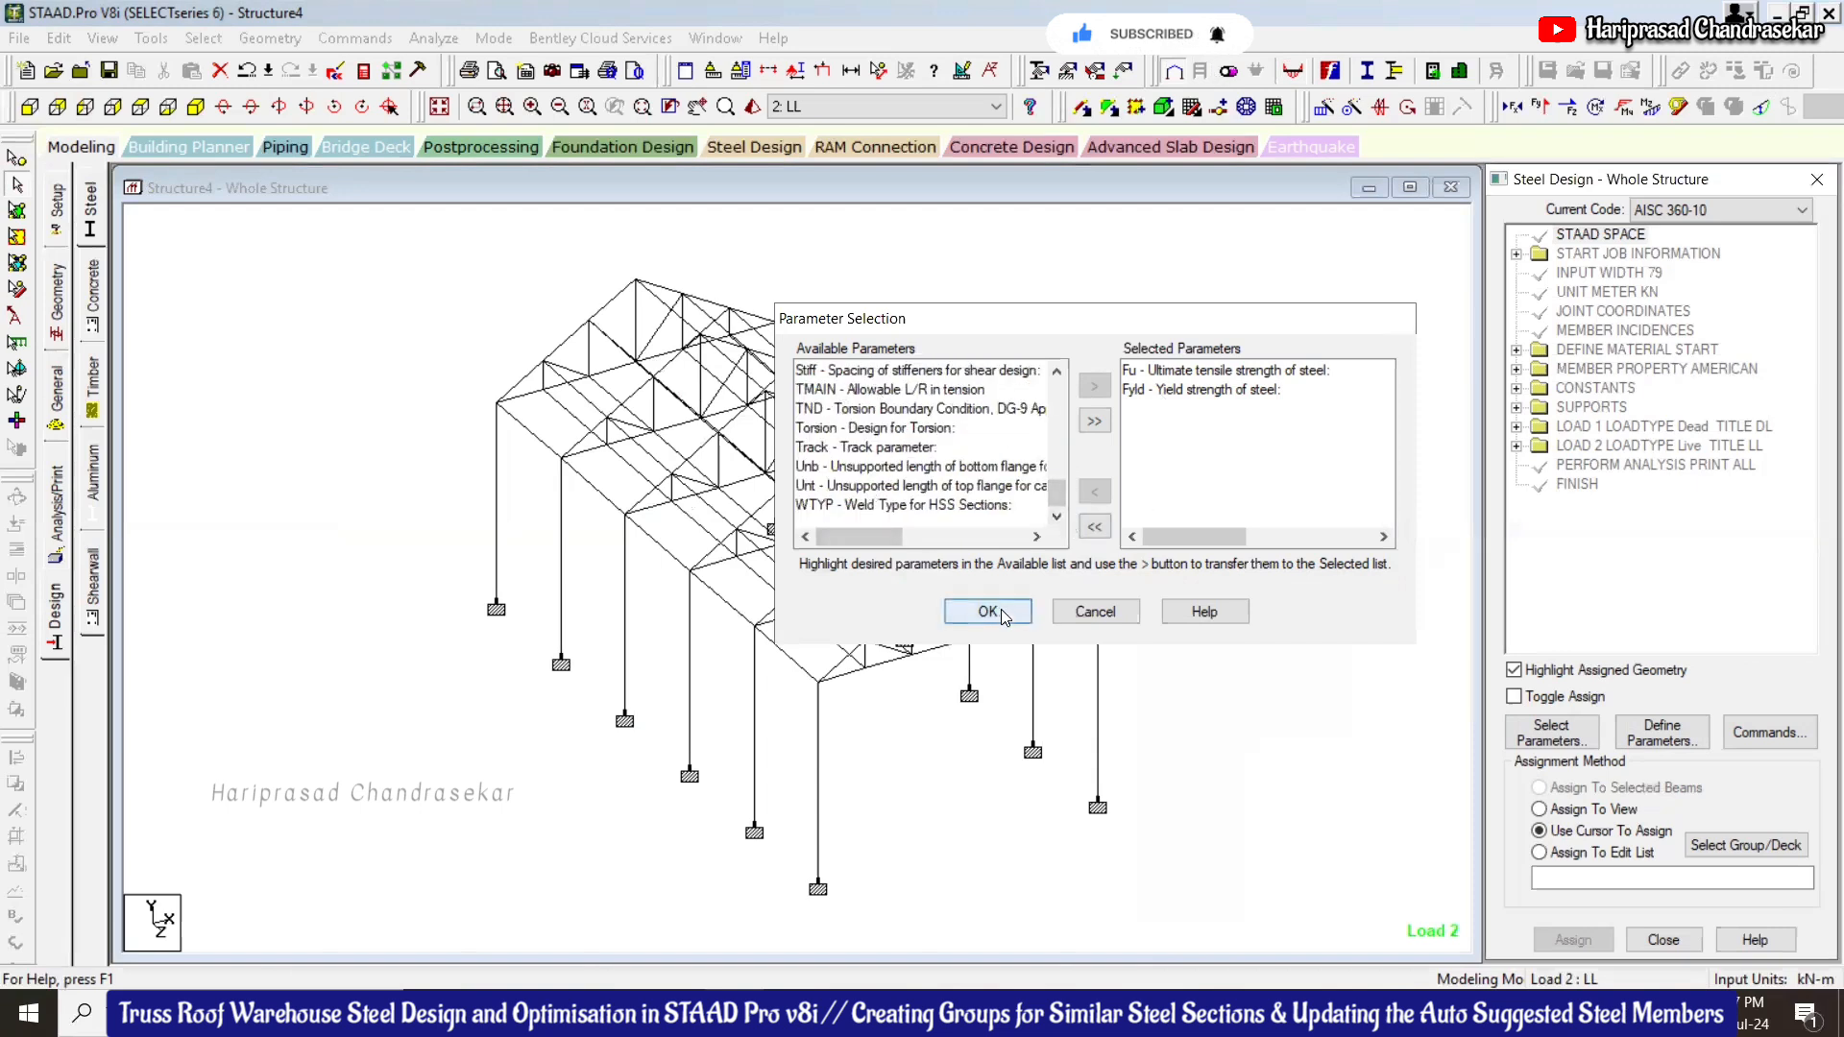
Define the design parameters FU as 415000 kN/m2 and FYLD as 250000 kN/m2
left_click(1662, 732)
left_click_drag(1020, 433, 986, 435)
type("5000")
left_click(942, 698)
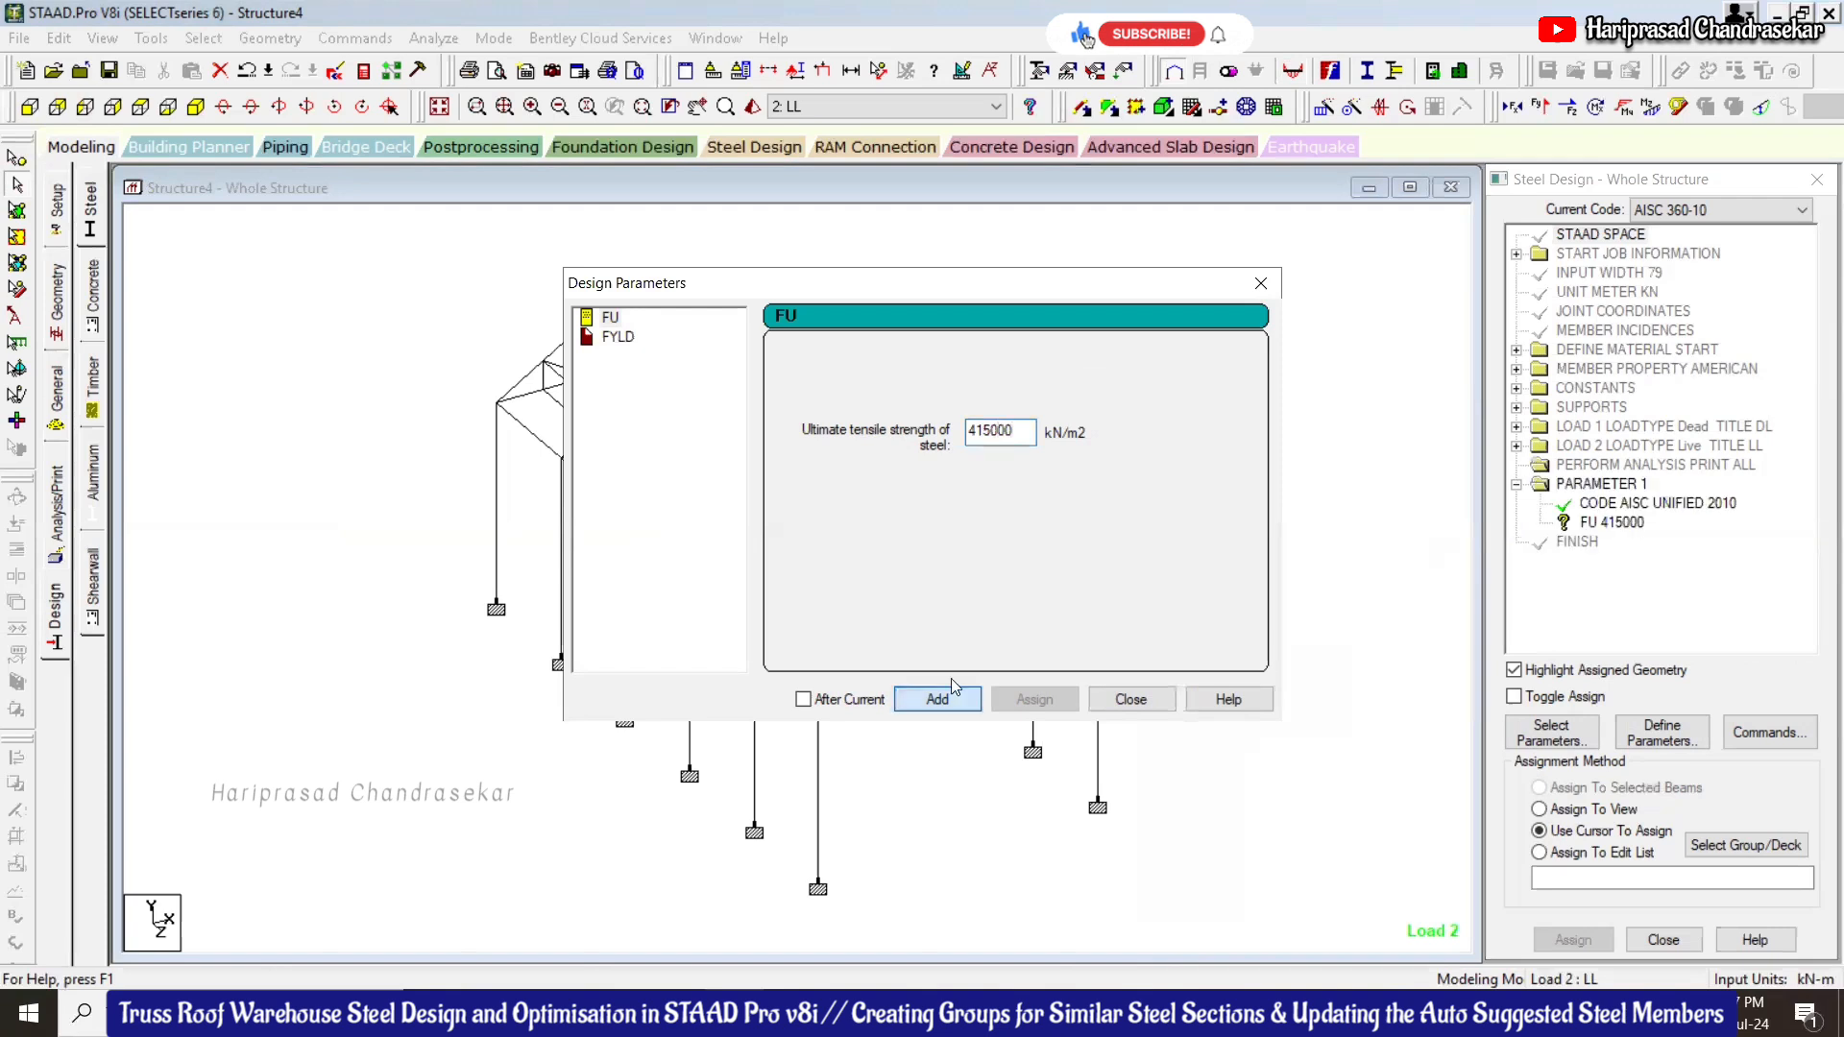
left_click(618, 336)
left_click_drag(1025, 433, 976, 444)
type("50000")
key("Return")
left_click(1130, 699)
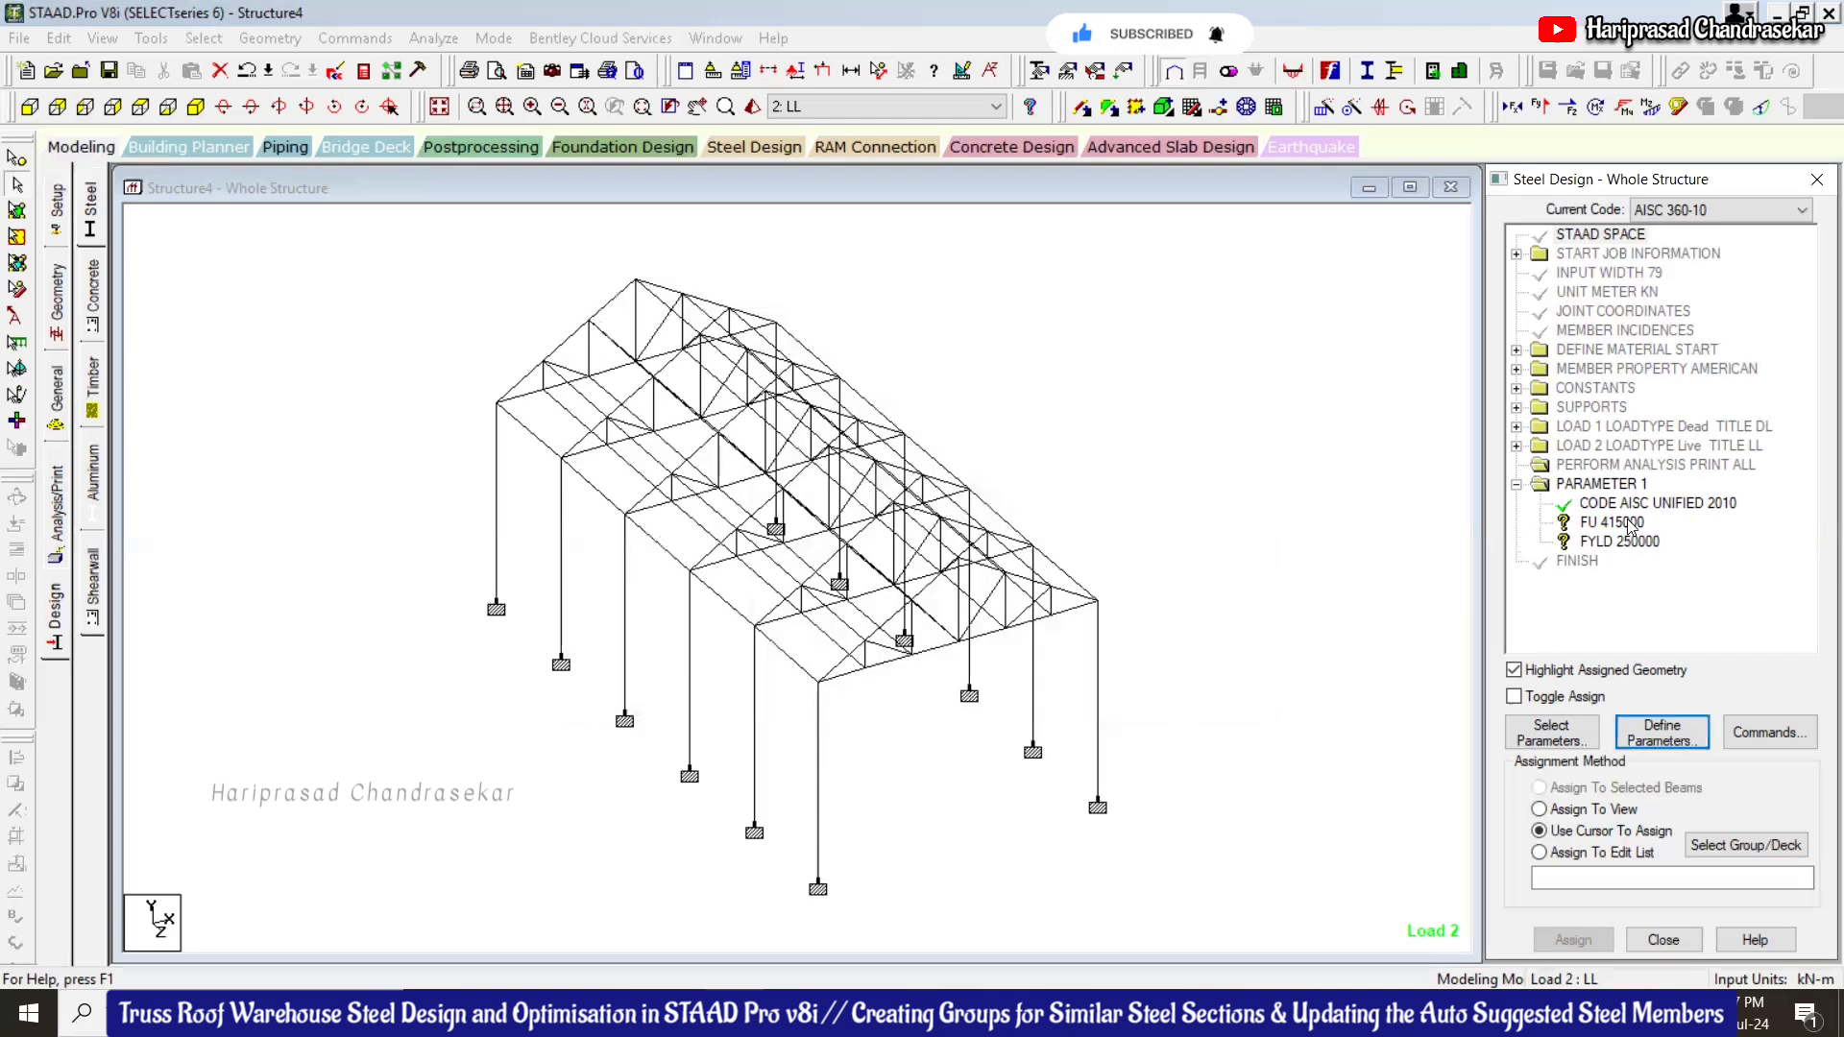
Assign the FU 415000 and FYLD 250000 parameters to all members in the view
left_click(1630, 528)
left_click(1540, 810)
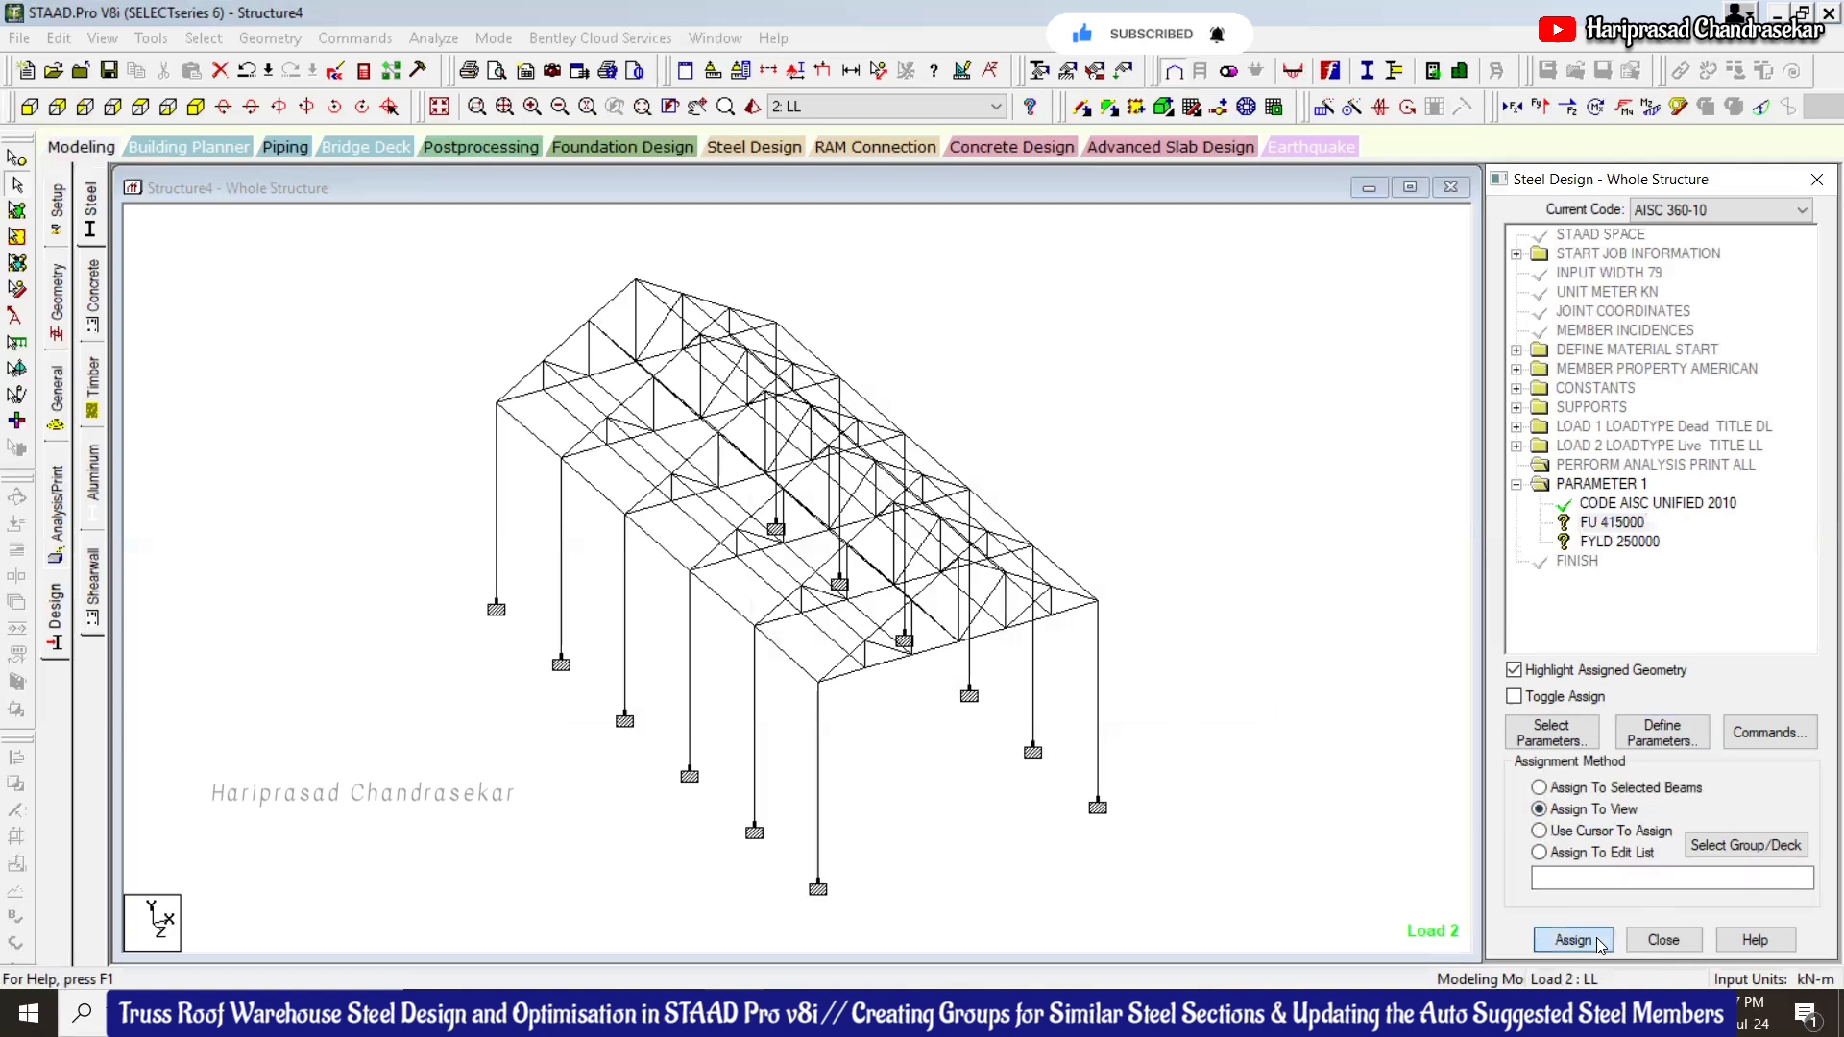
left_click(1574, 940)
left_click(1678, 626)
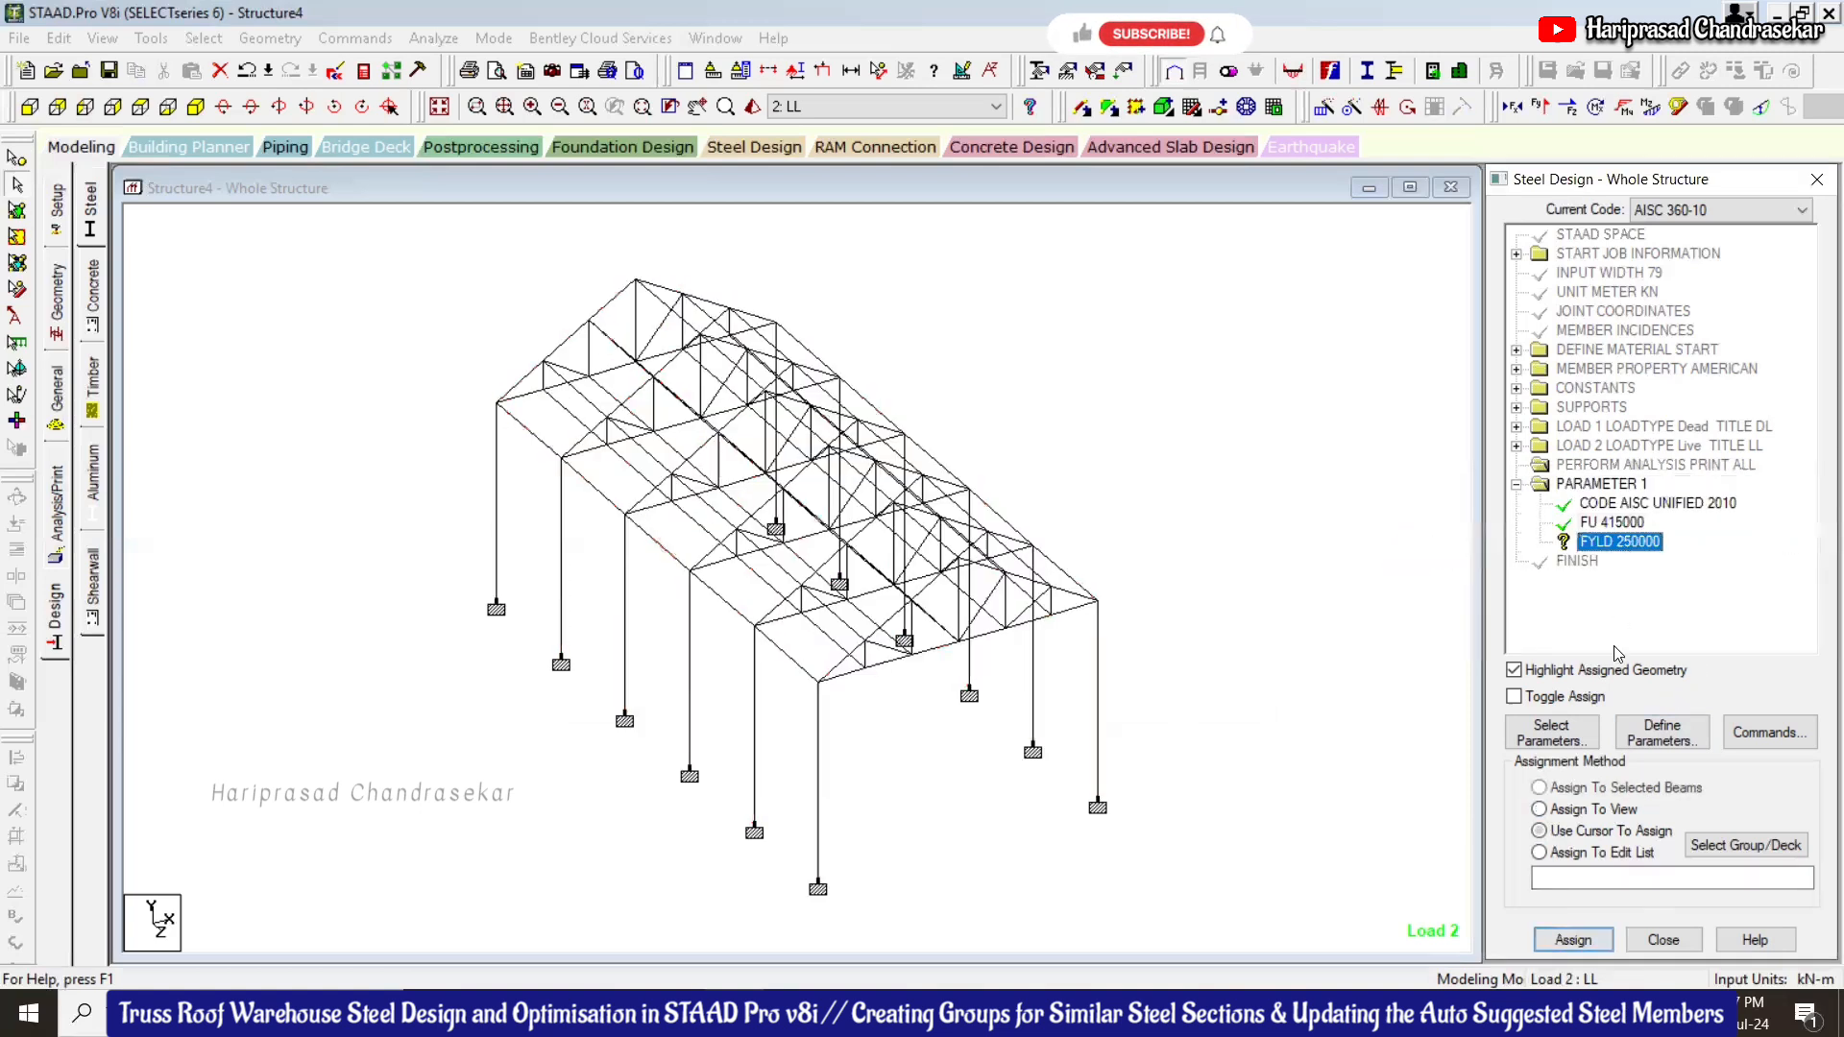
left_click(1540, 809)
left_click(1574, 939)
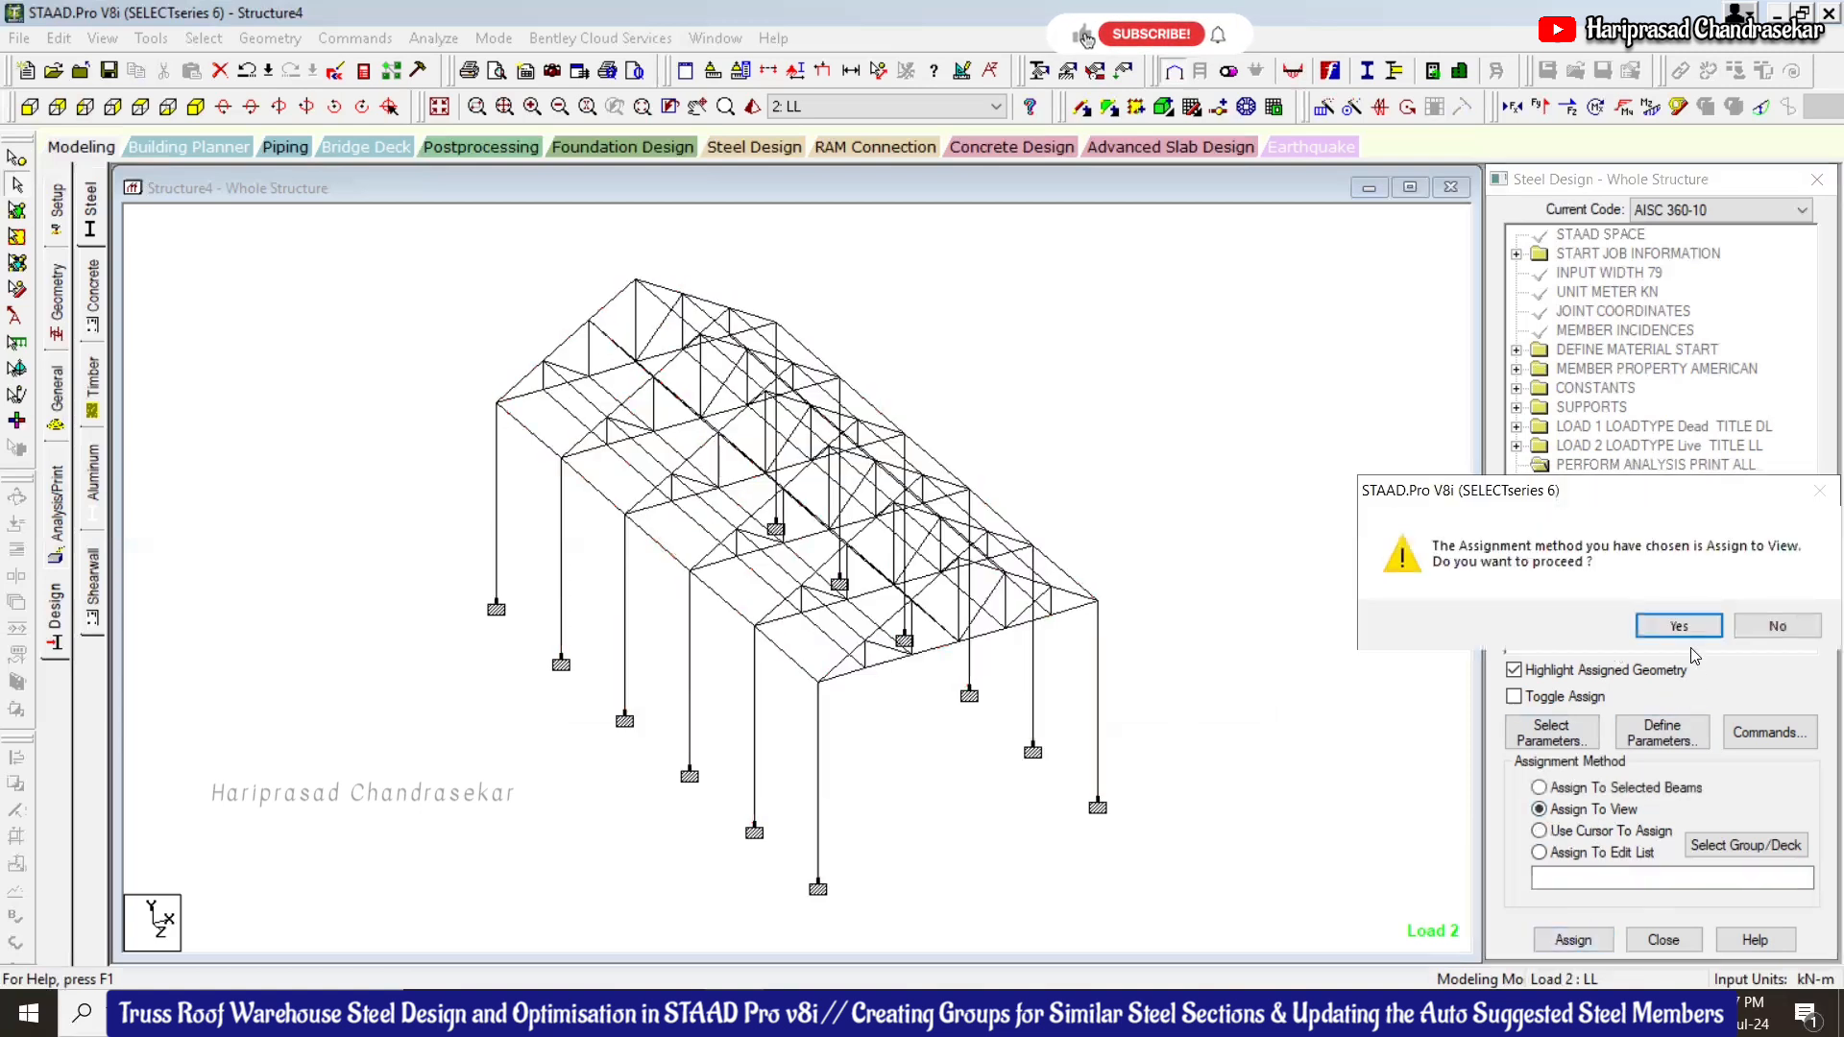
left_click(1681, 629)
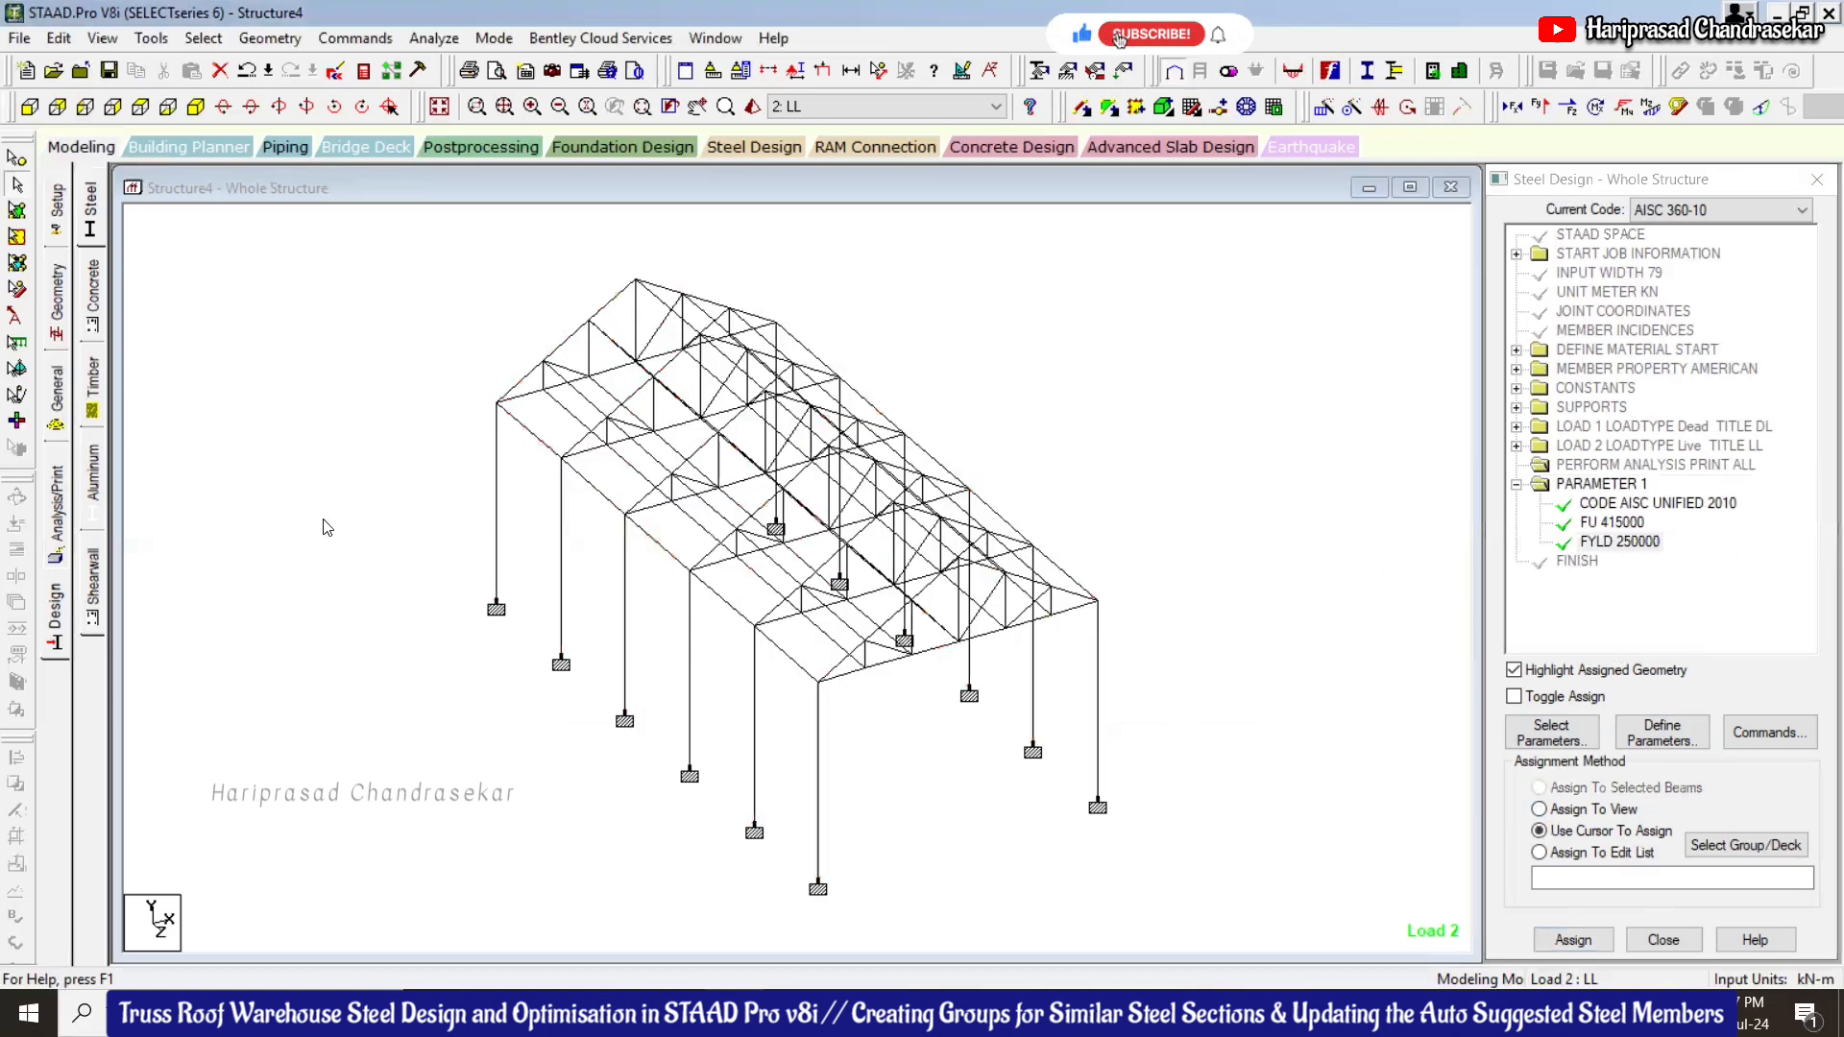
Review the available steel design commands, including SELECT for least-weight sections, without adding any
left_click(1784, 736)
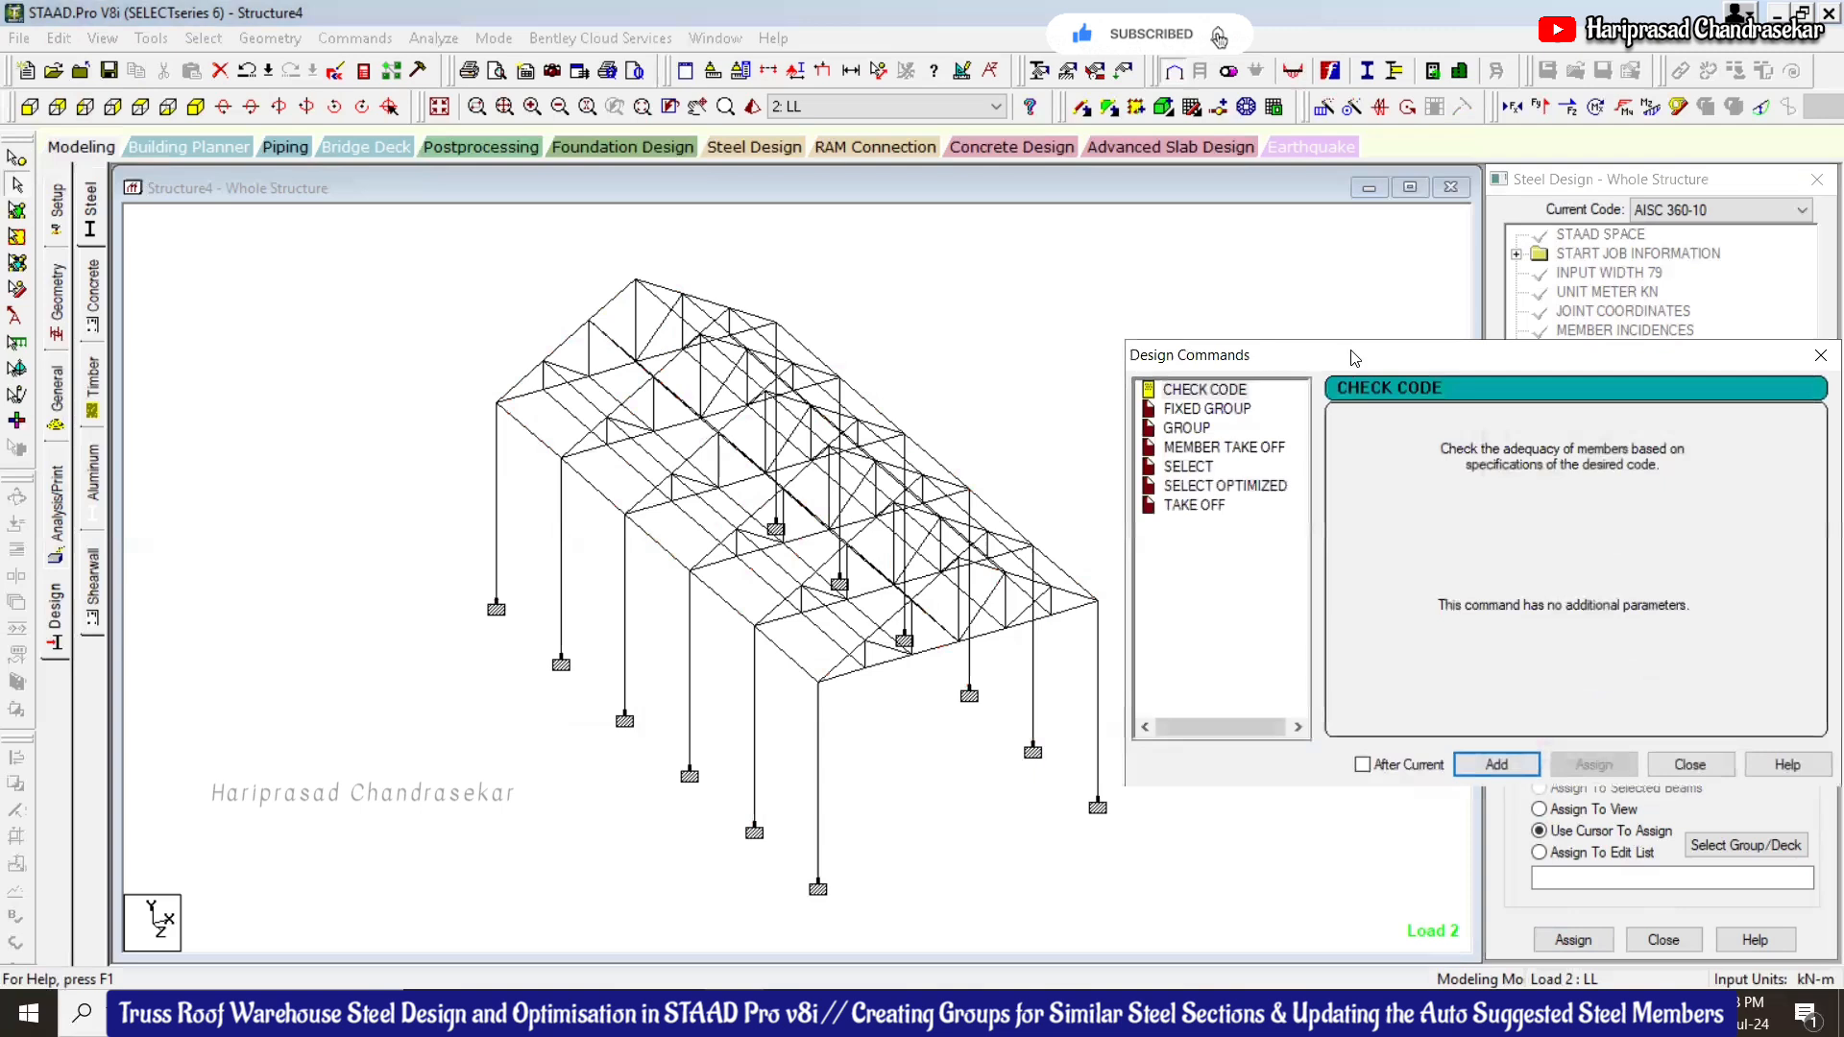
left_click_drag(1354, 357, 463, 234)
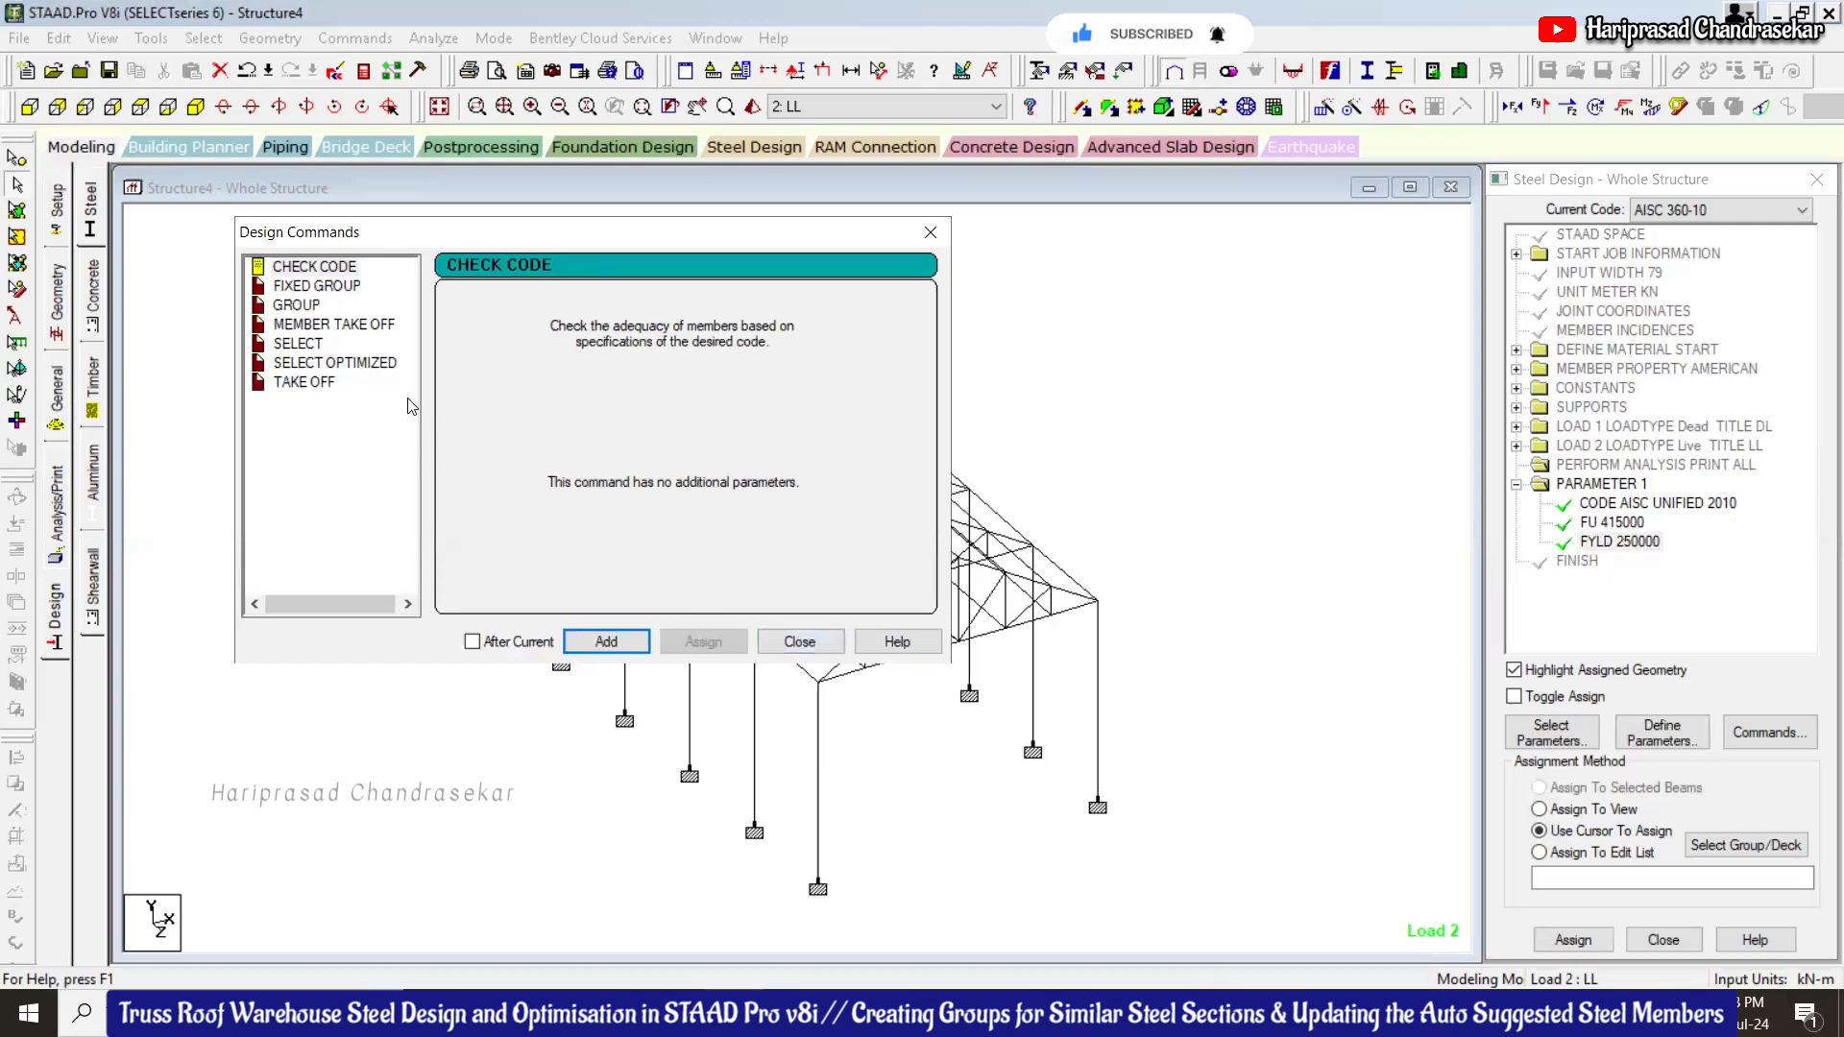
left_click(307, 345)
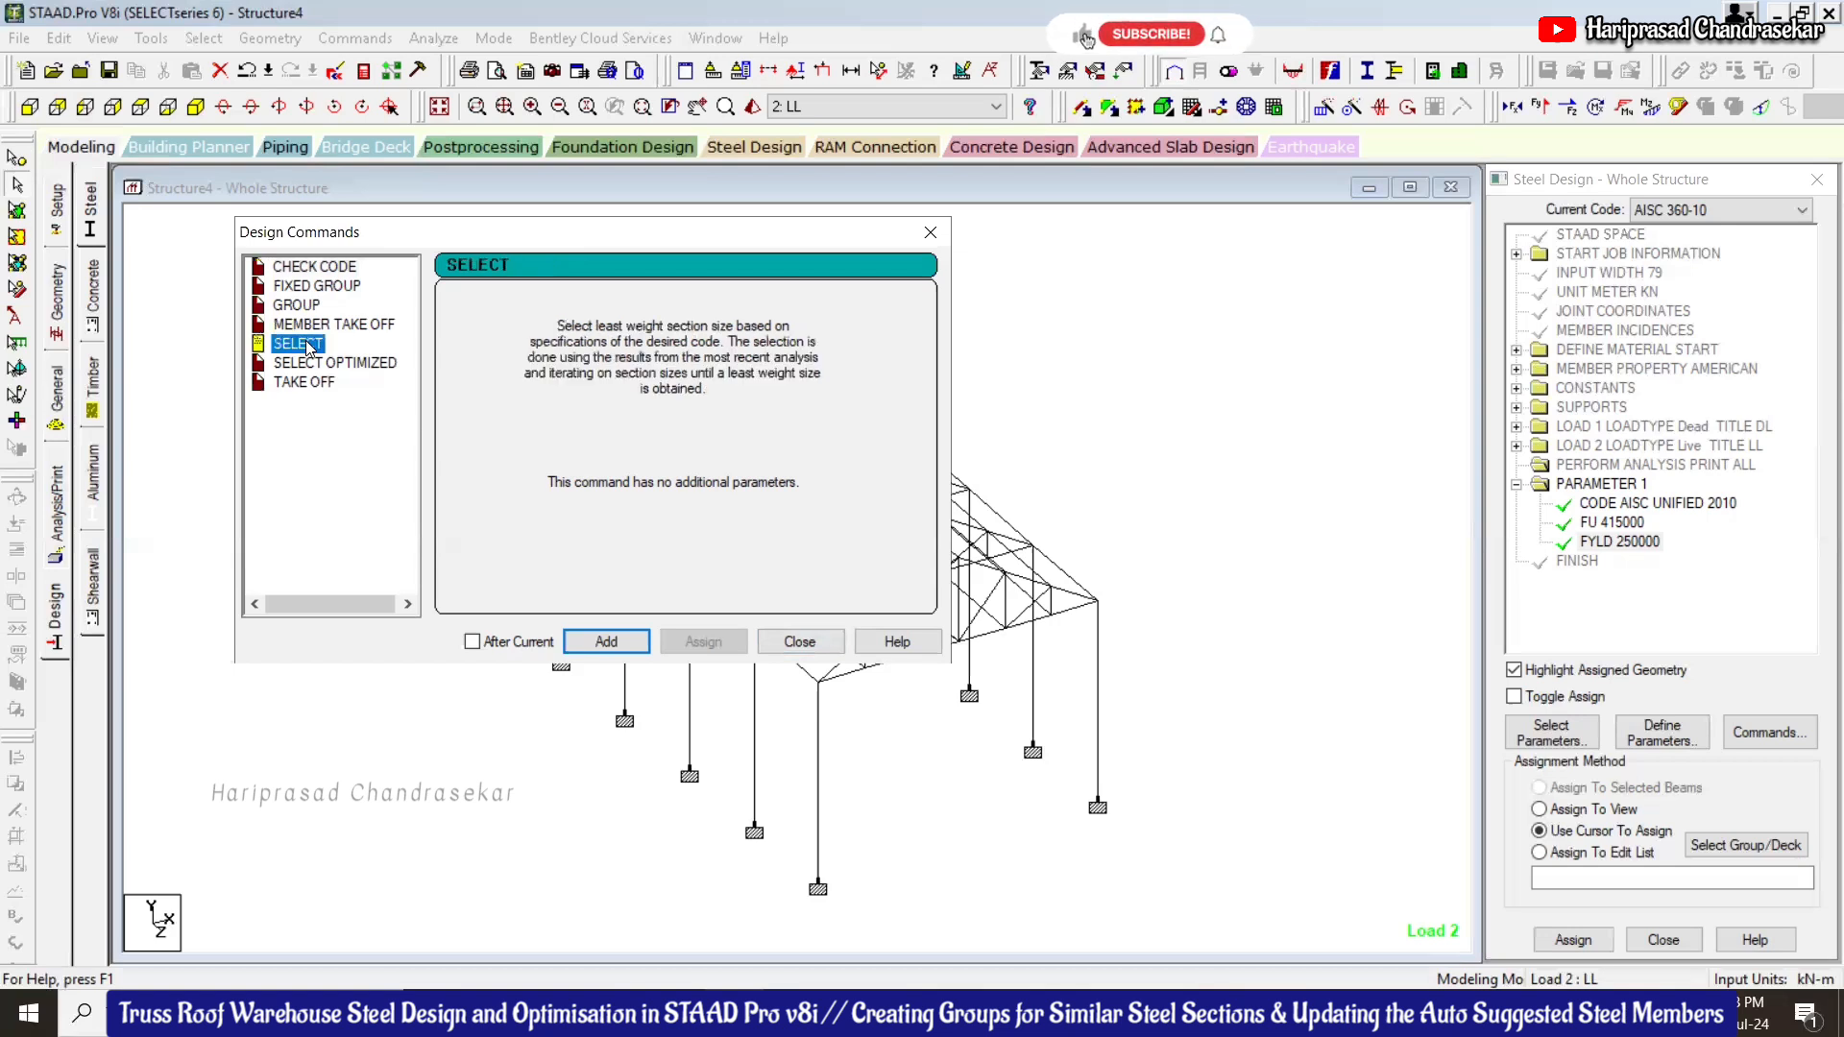
left_click(802, 642)
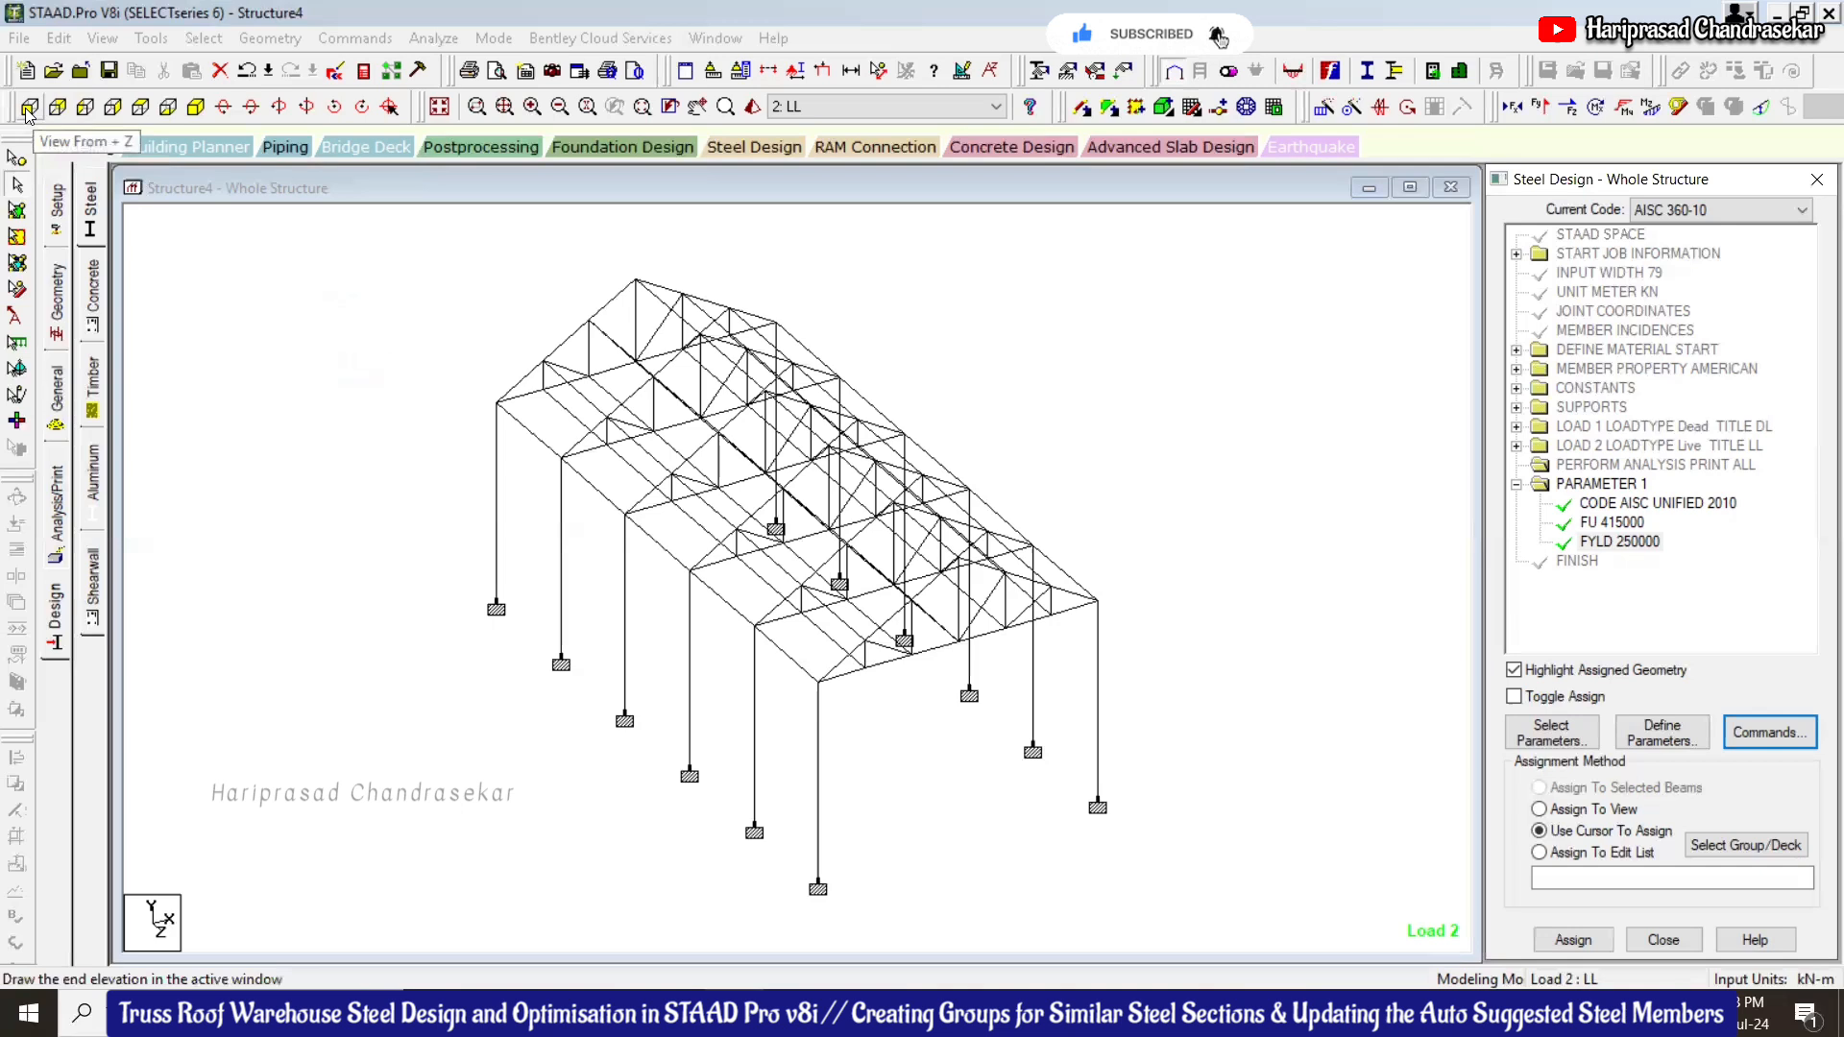
Select all horizontal members at the truss bottom-chord level in the front elevation and open the definition of a new group
left_click(27, 108)
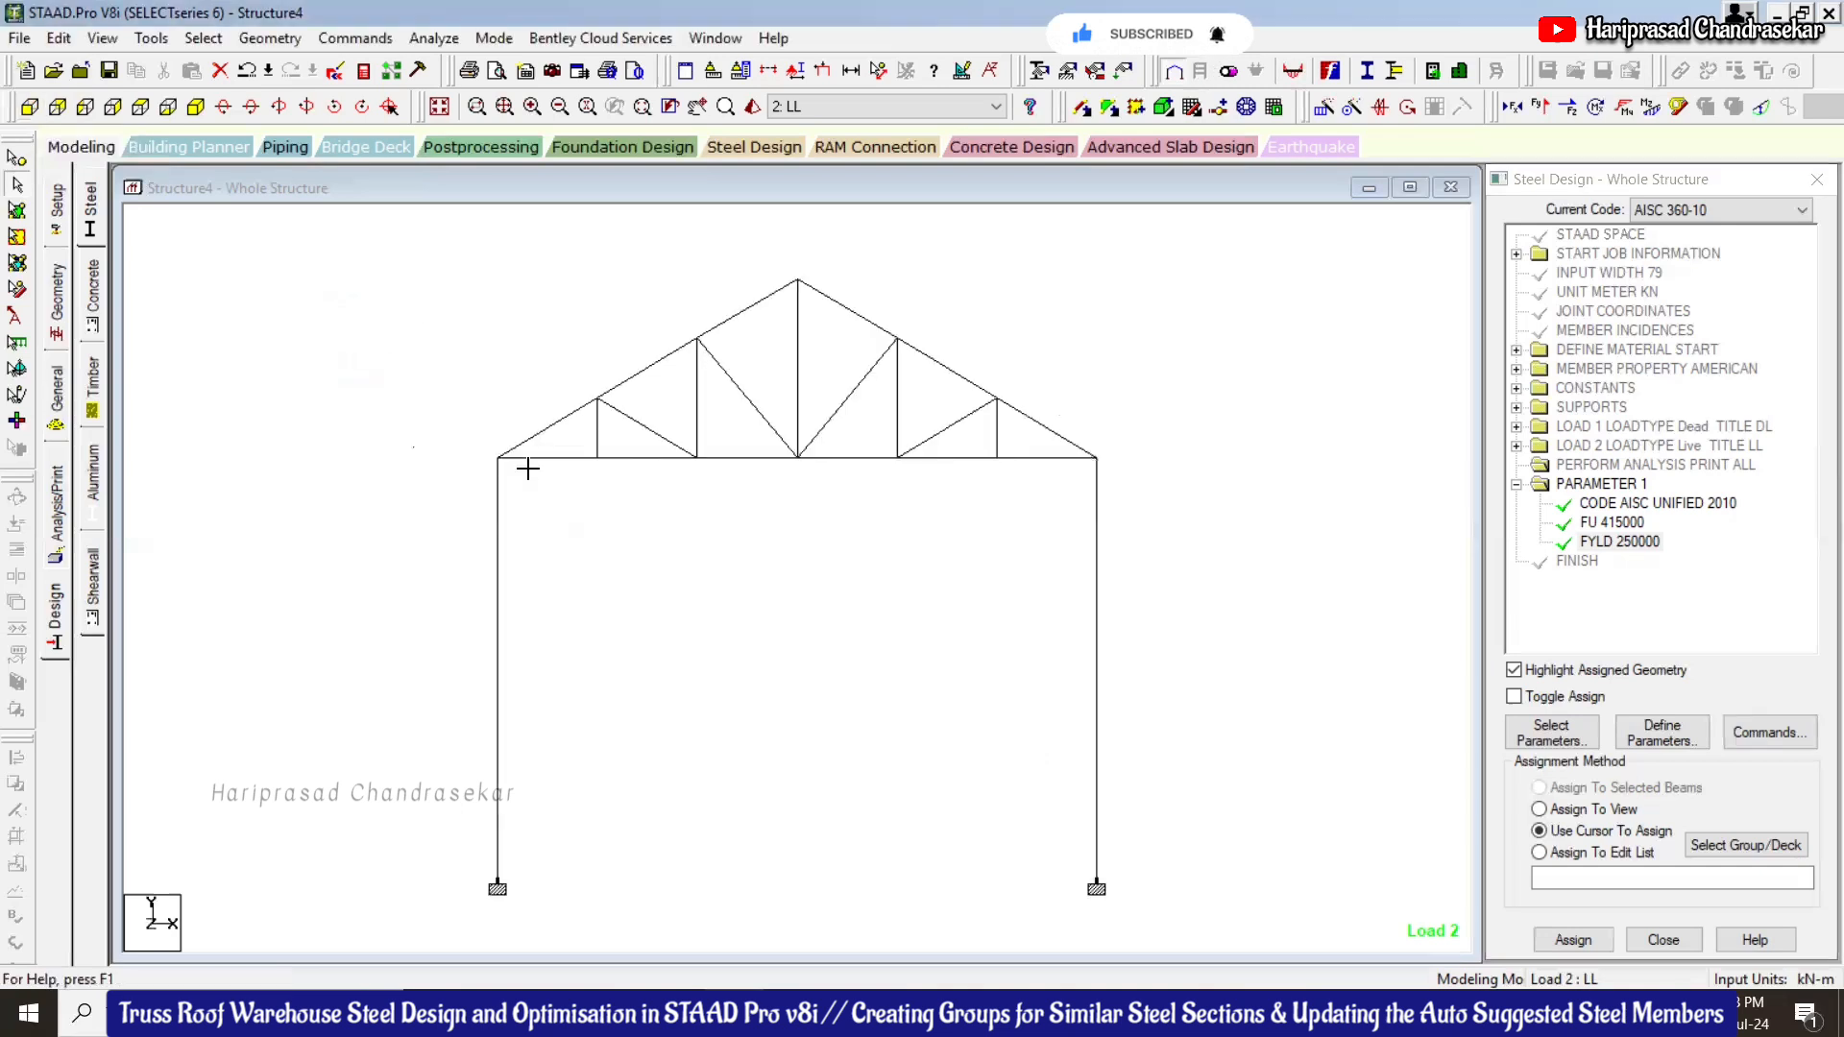
left_click_drag(1092, 499, 1212, 522)
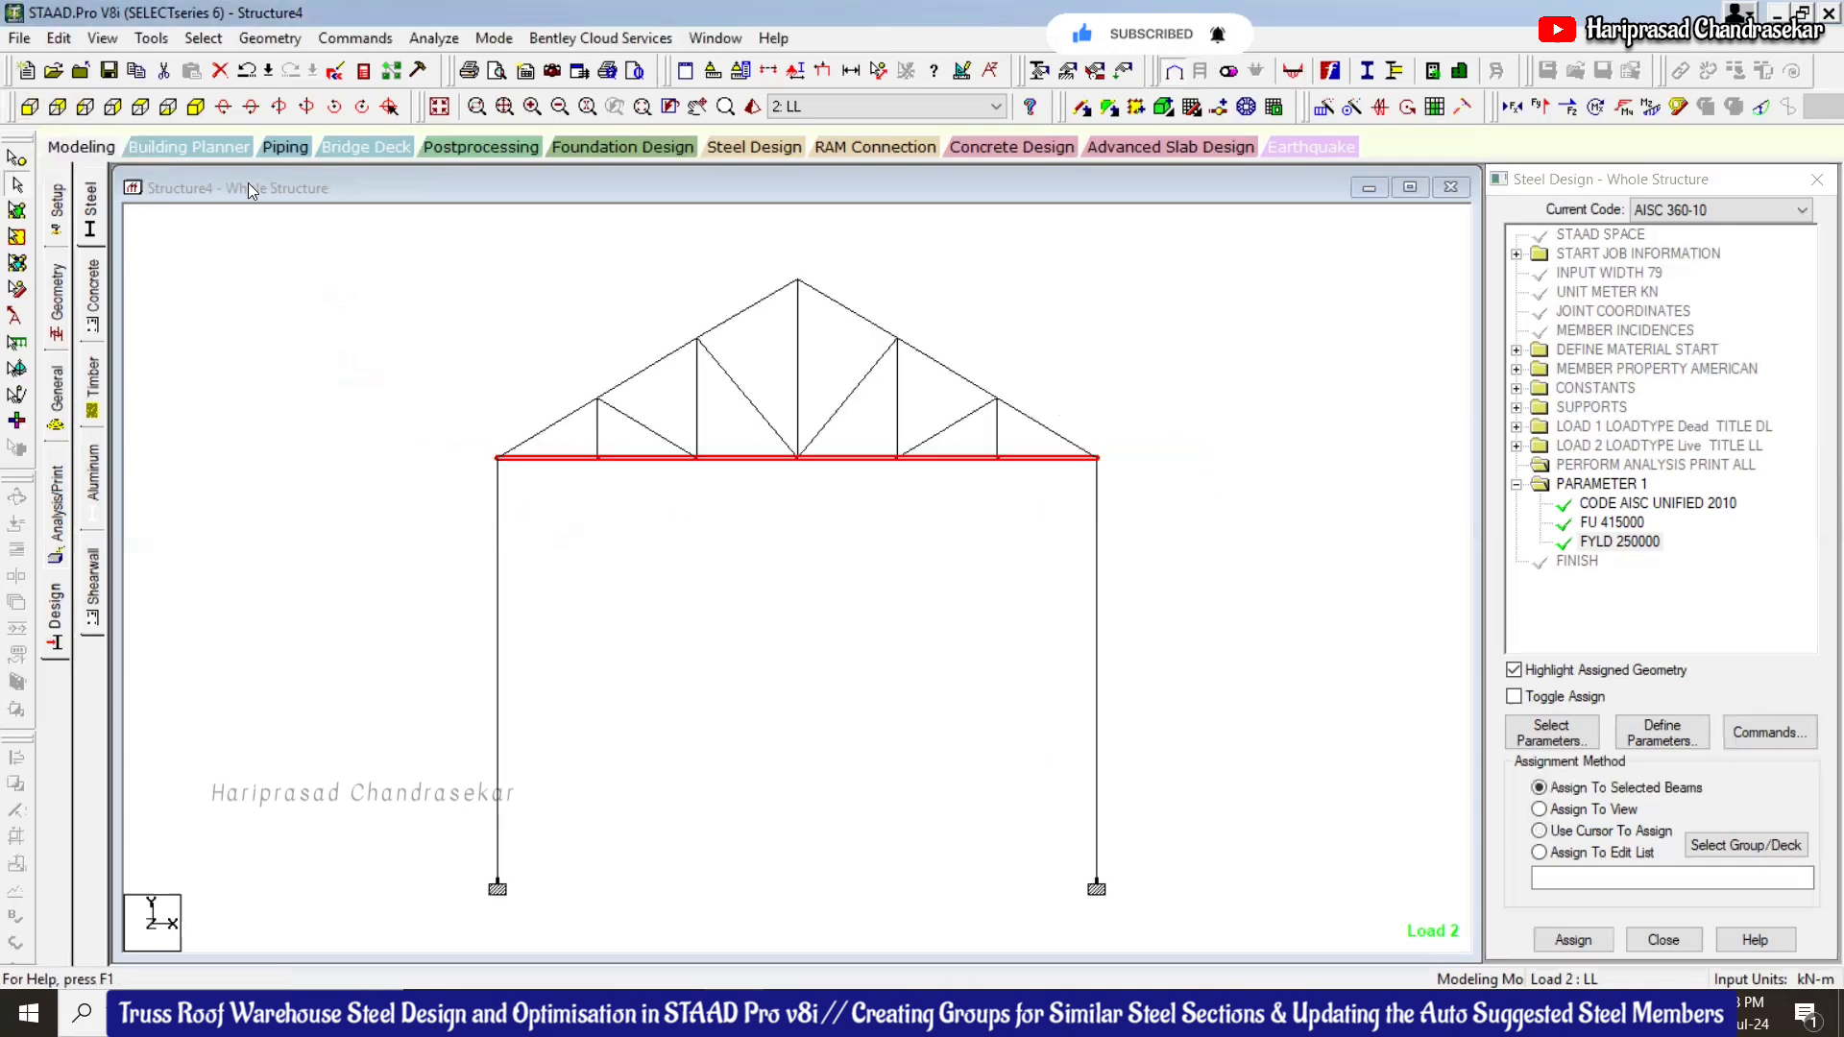
left_click(196, 107)
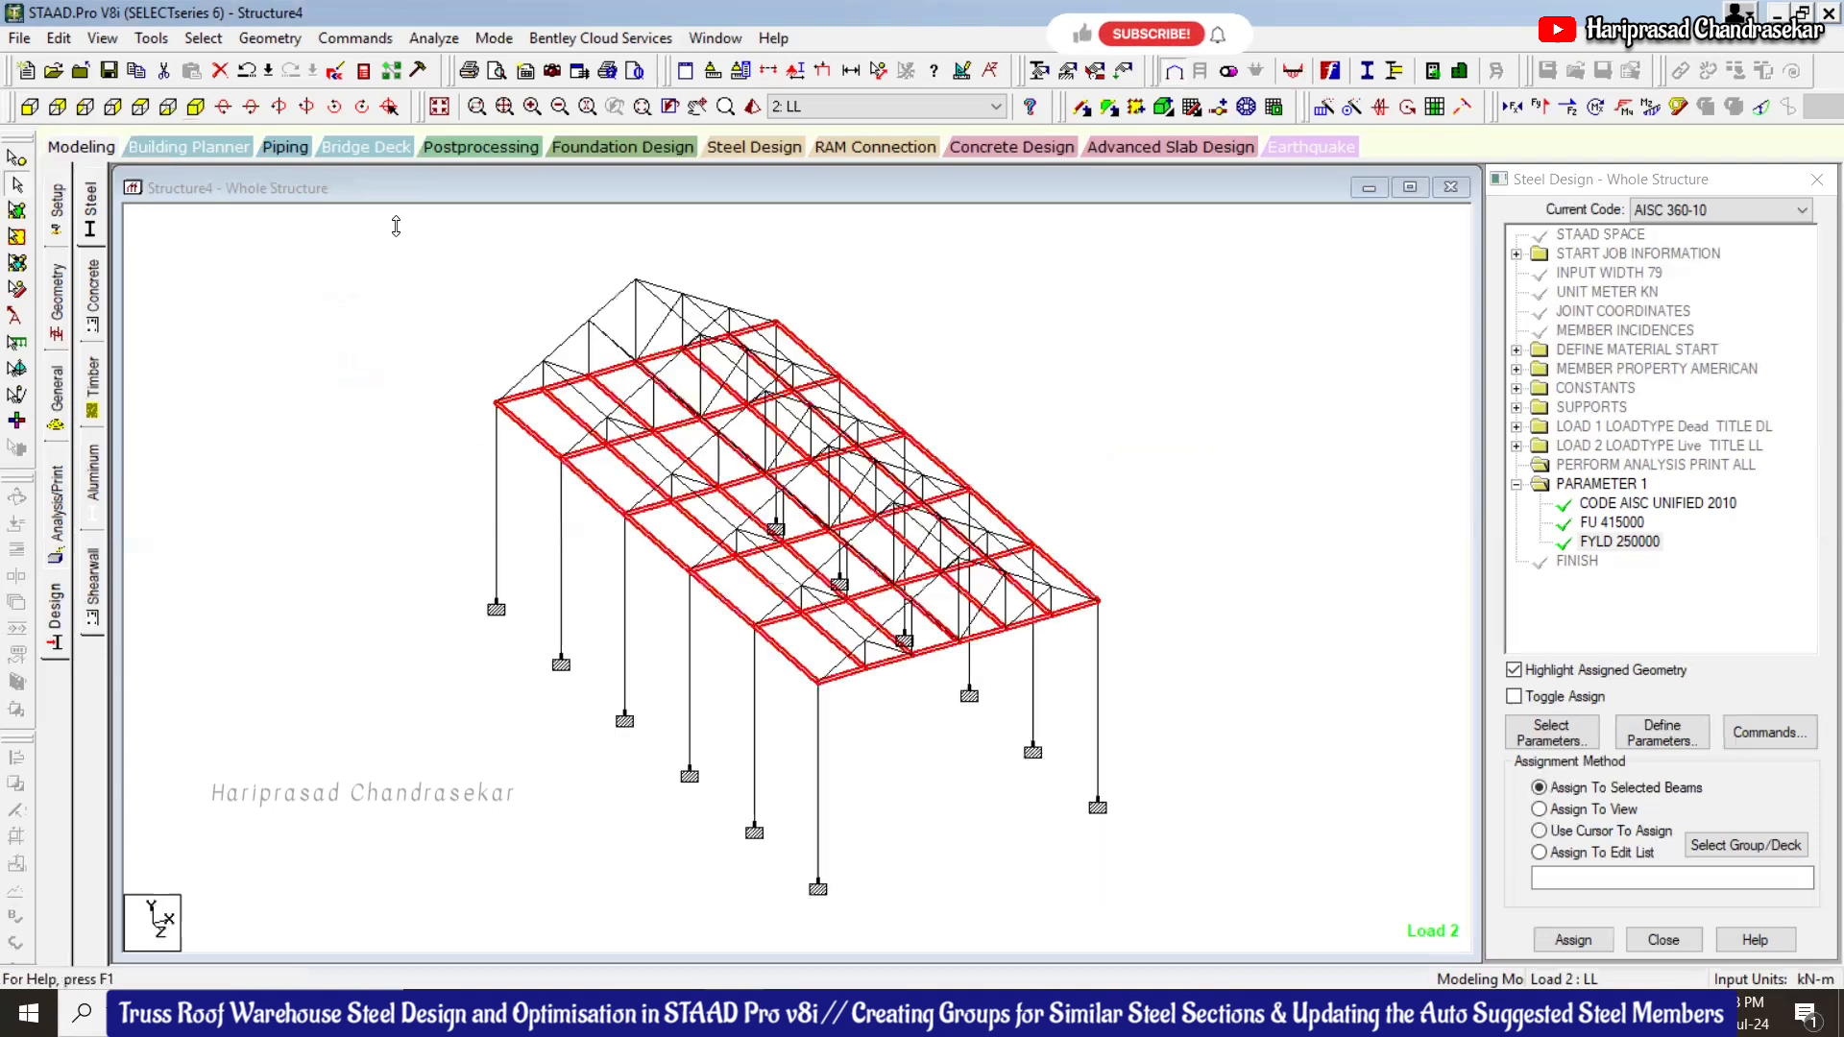
left_click(157, 42)
left_click(579, 243)
right_click(579, 243)
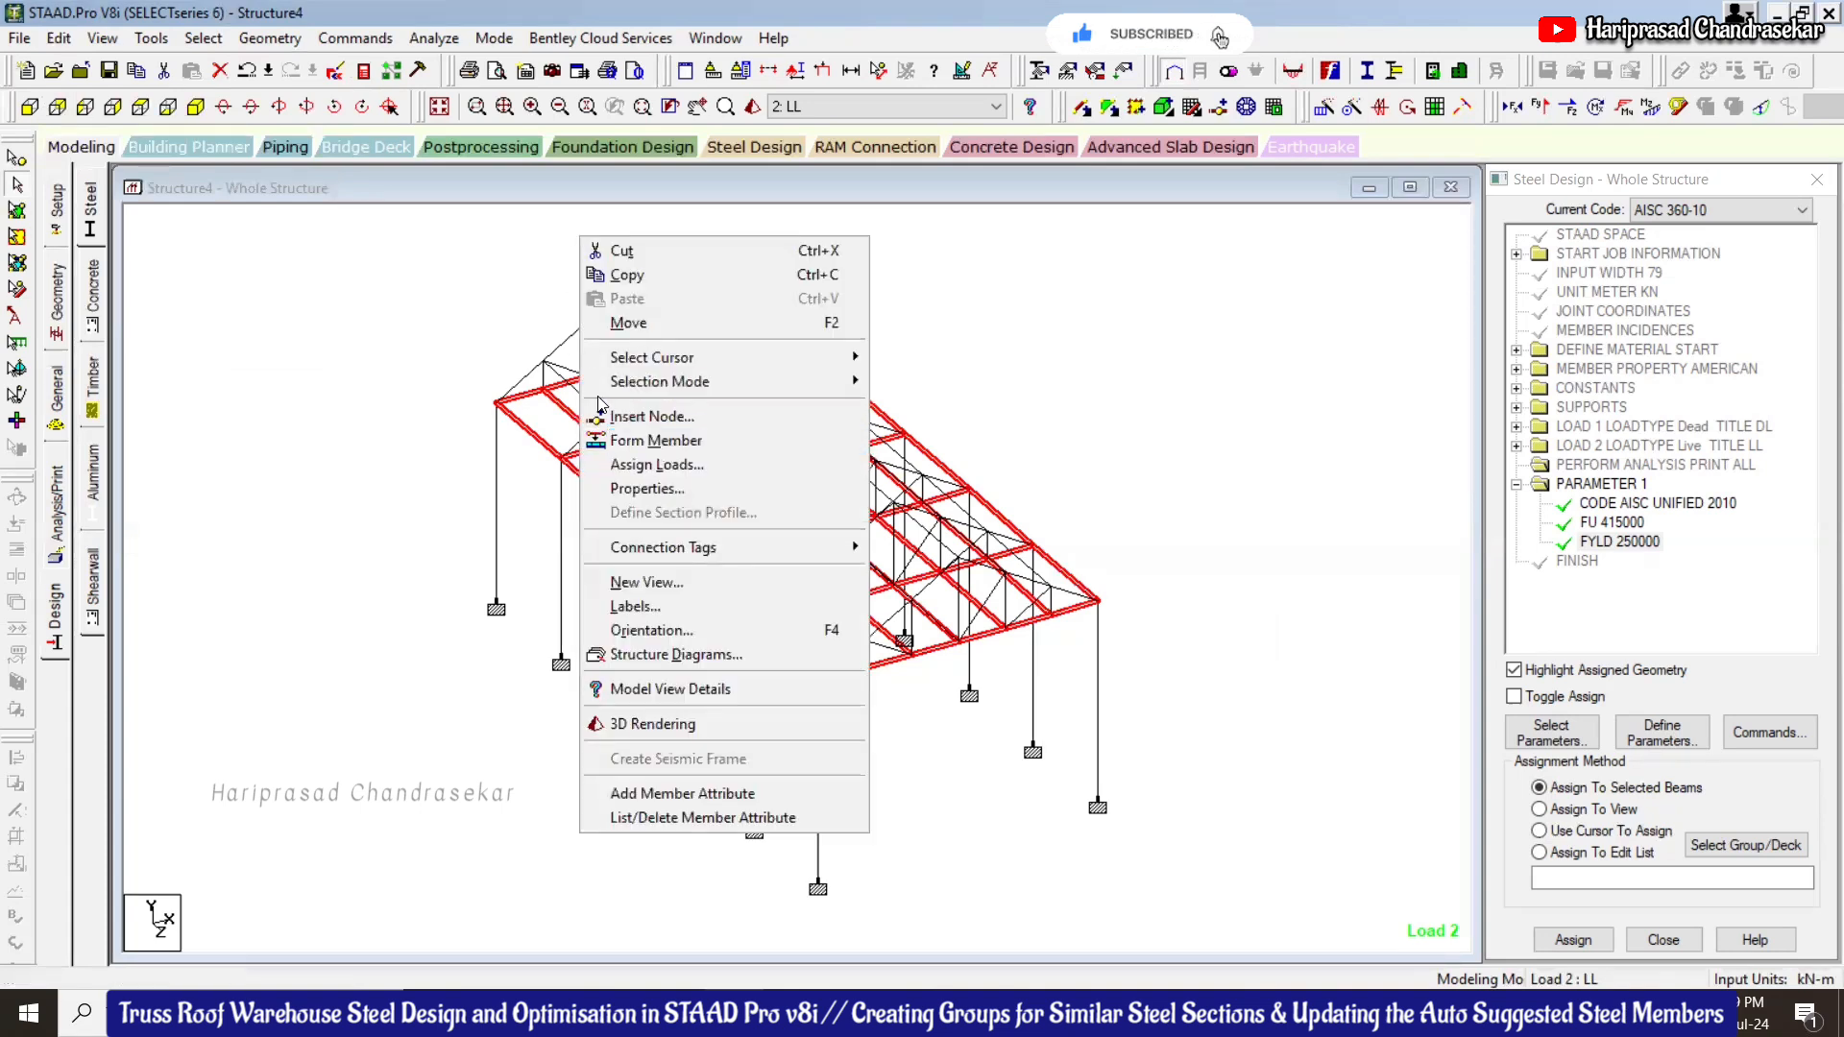
left_click(519, 323)
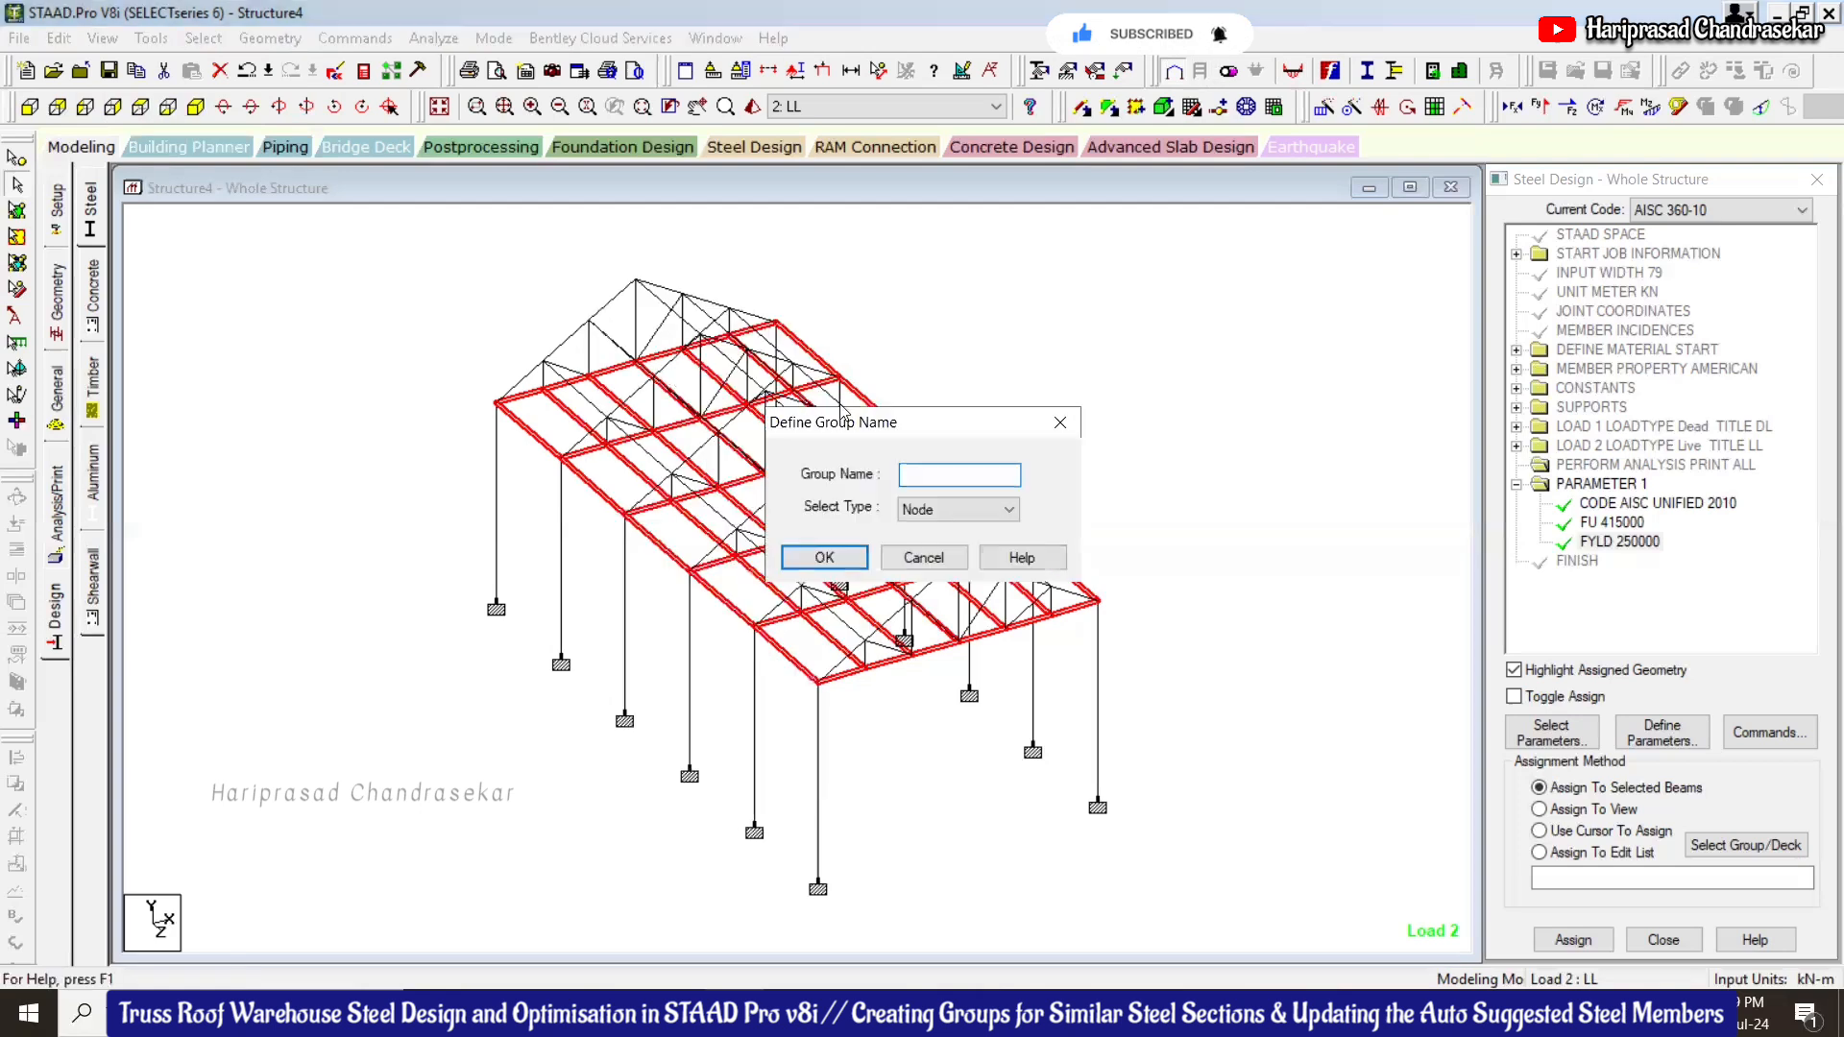
Try to define the new group with the name "Beams 1" and the type Beam
left_click_drag(869, 417, 1105, 308)
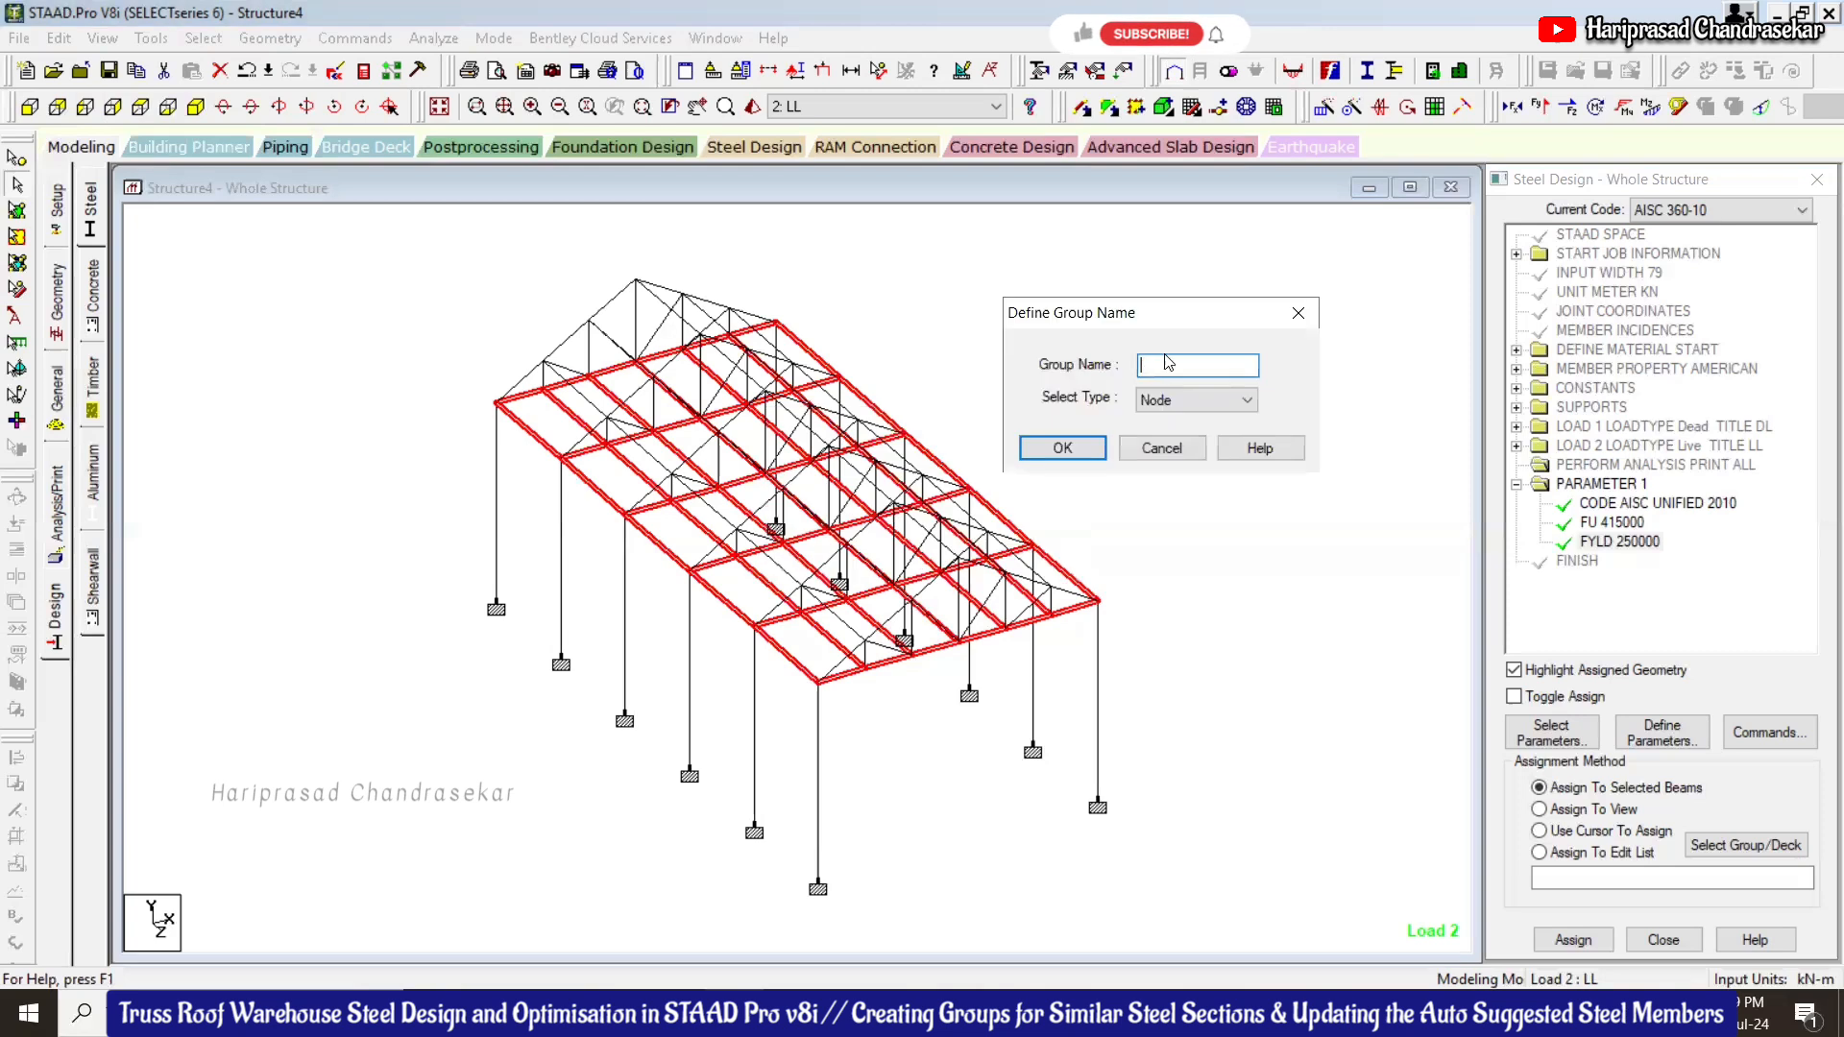
type("Br")
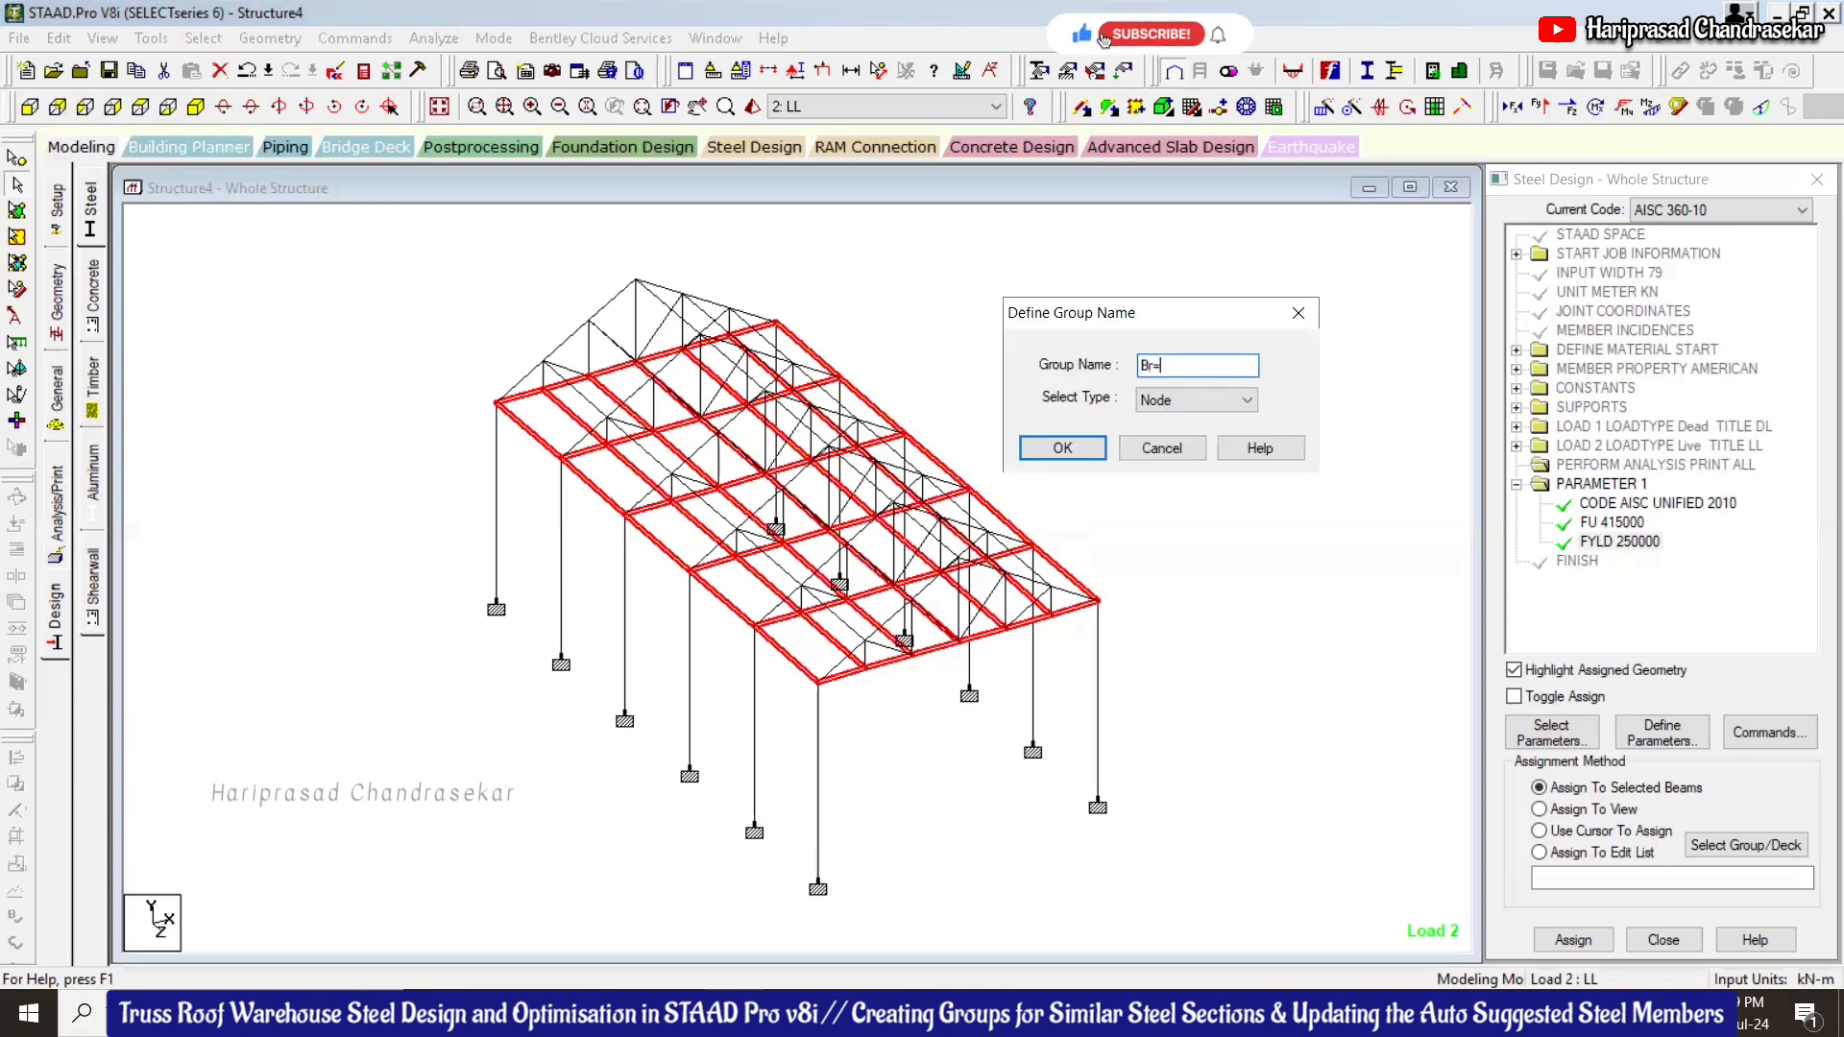
type("ams 1")
left_click(1181, 404)
left_click(1187, 433)
left_click(1083, 452)
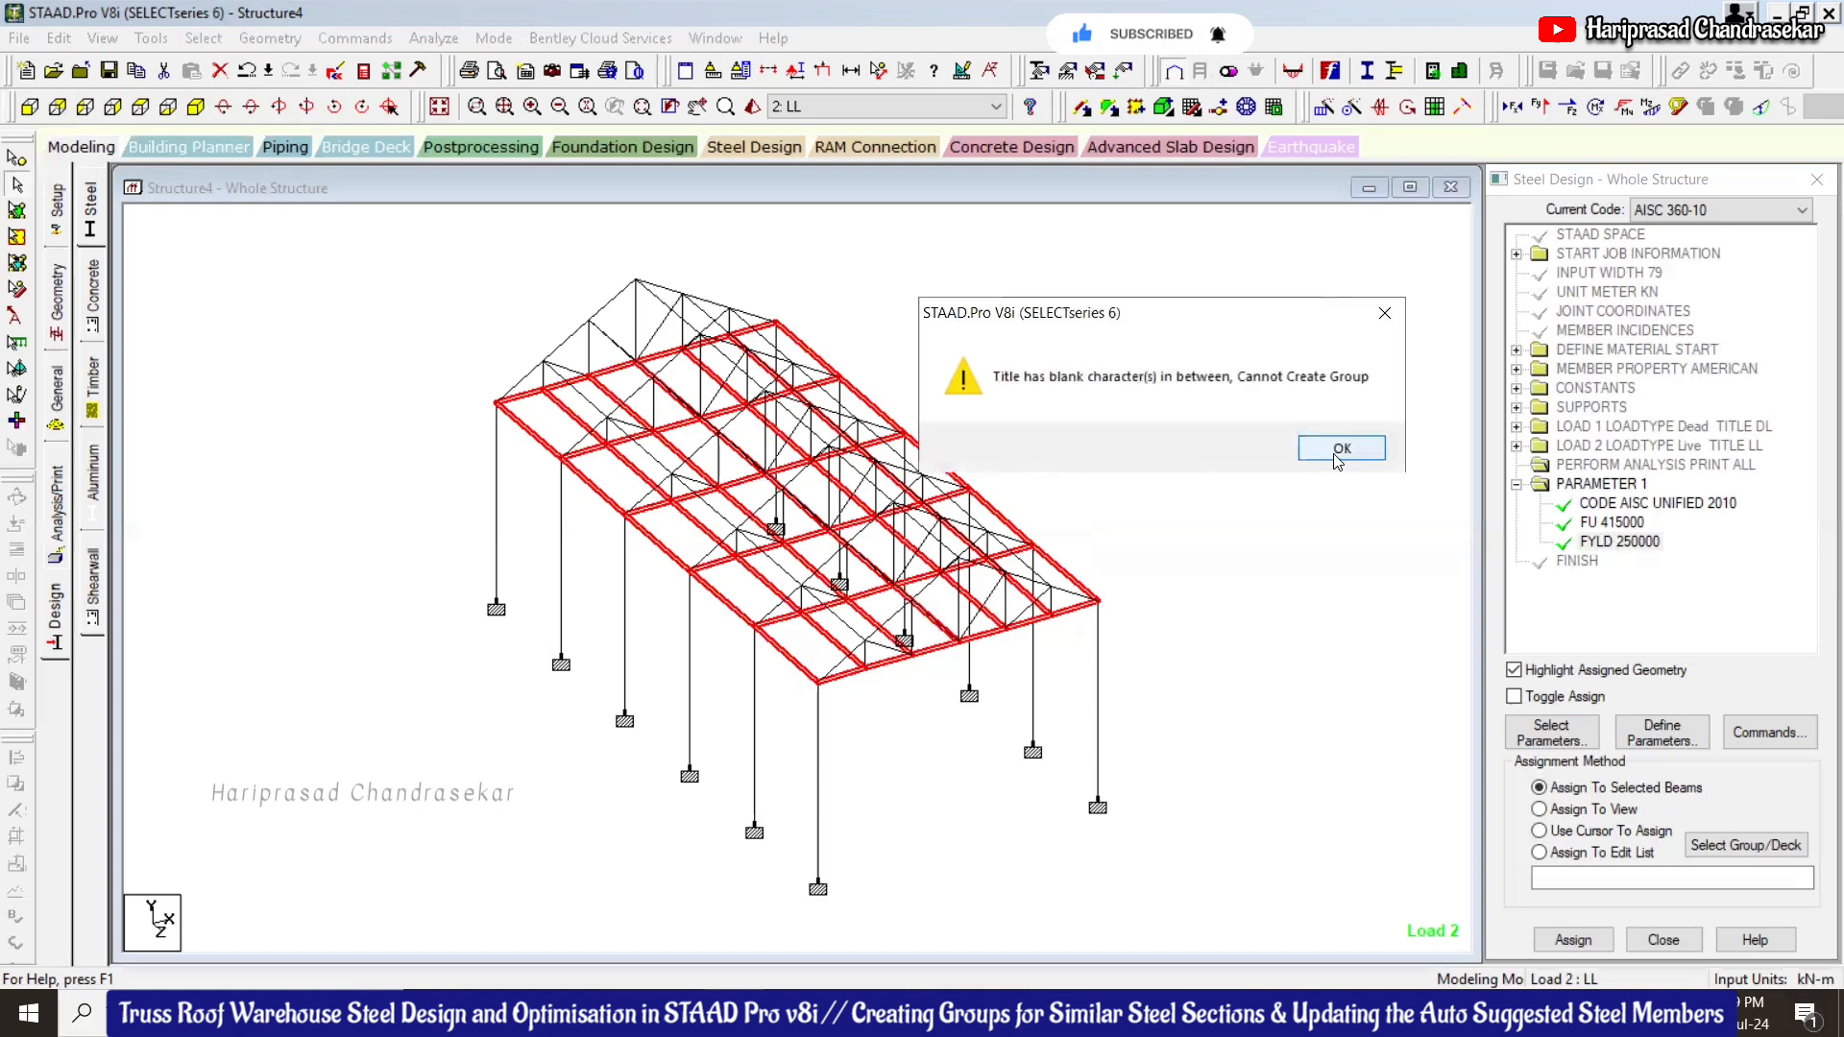
Remove the space from the group name and create the Beam group as Beams1
left_click(1342, 448)
left_click(1191, 365)
key("BackSpace")
key("BackSpace")
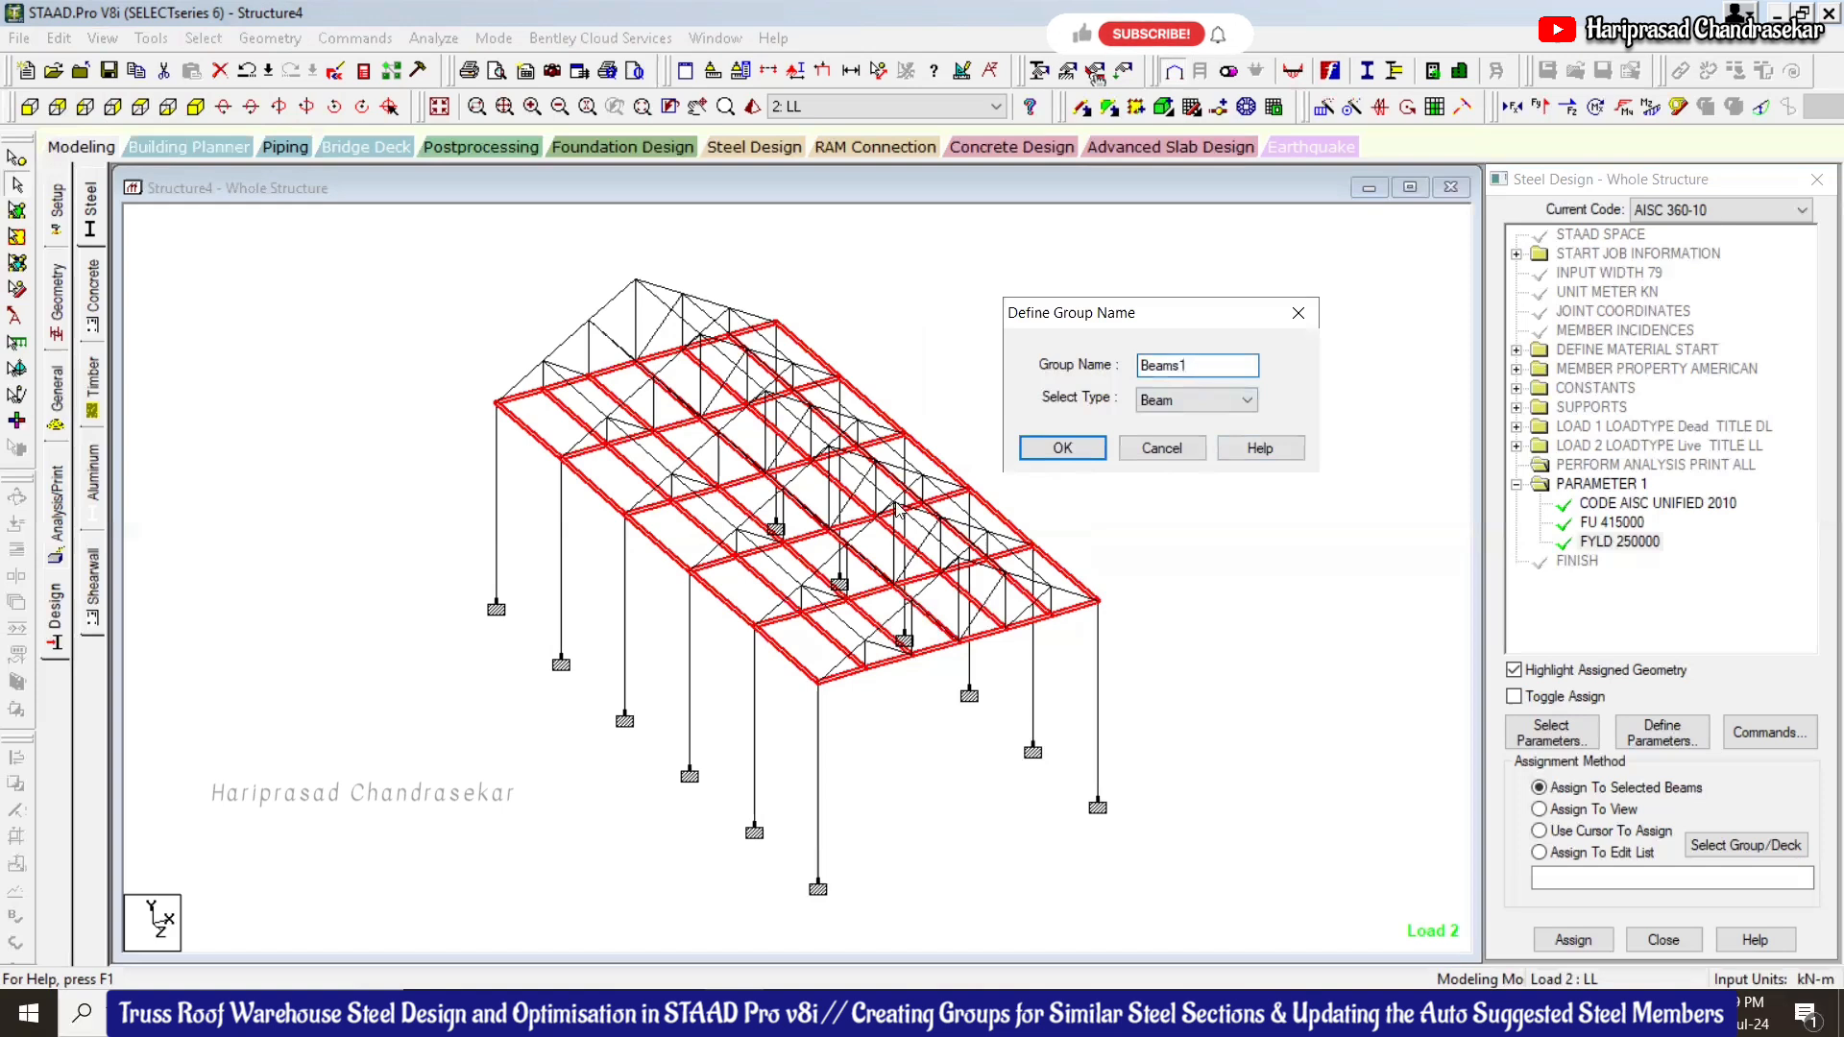
left_click(1062, 447)
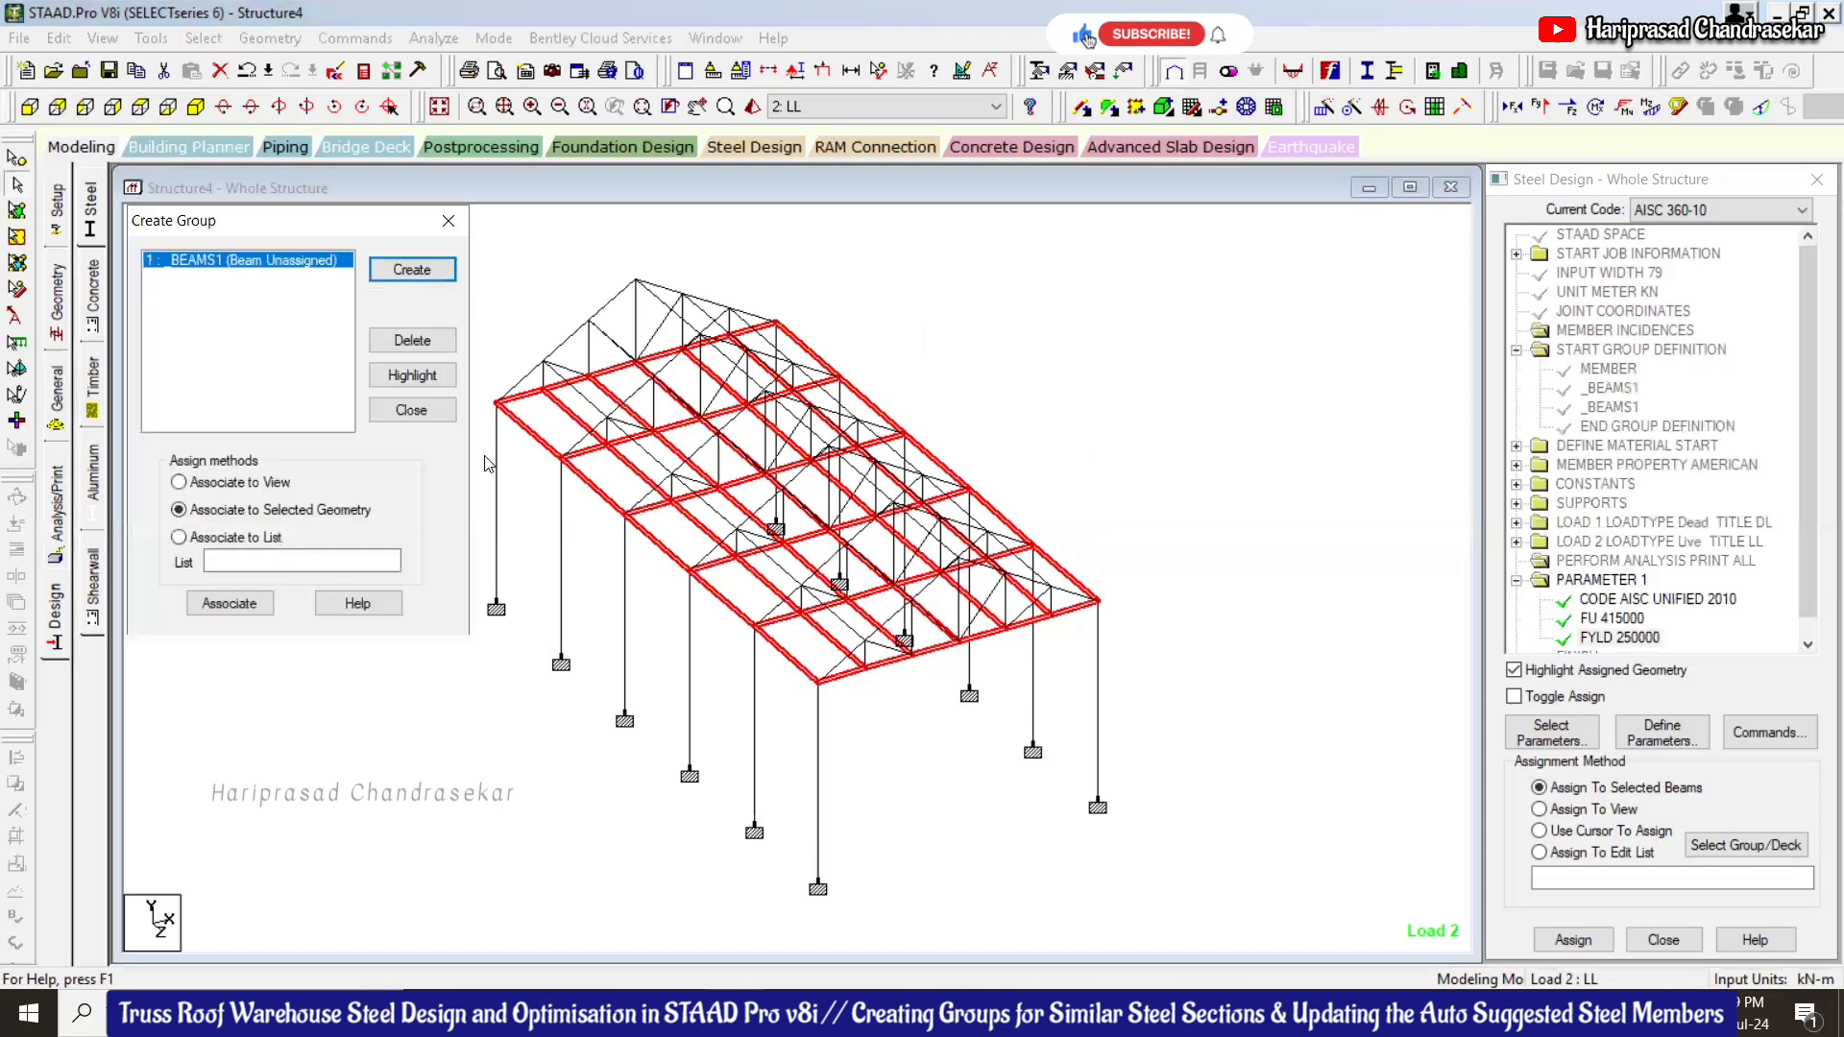
Associate all members at the truss bottom-chord level with the Beams1 group, agreeing to delete the existing result files
left_click(997, 318)
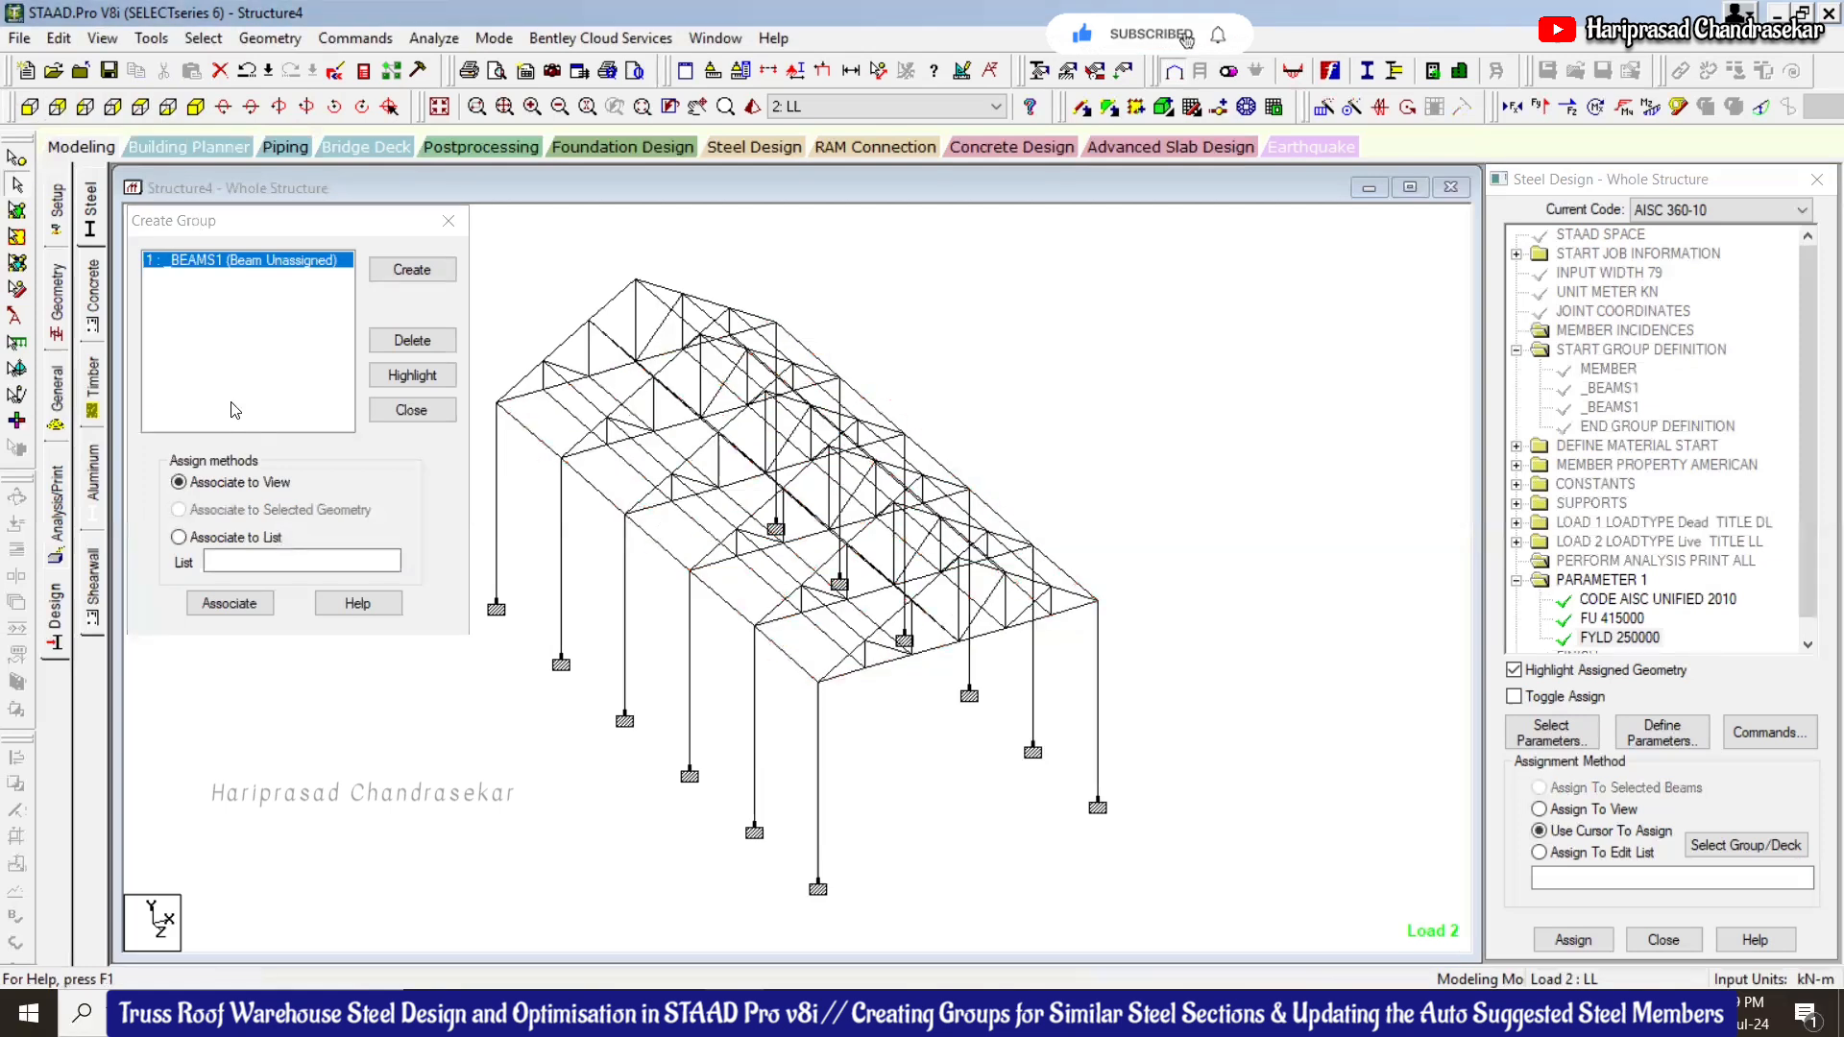
left_click(245, 269)
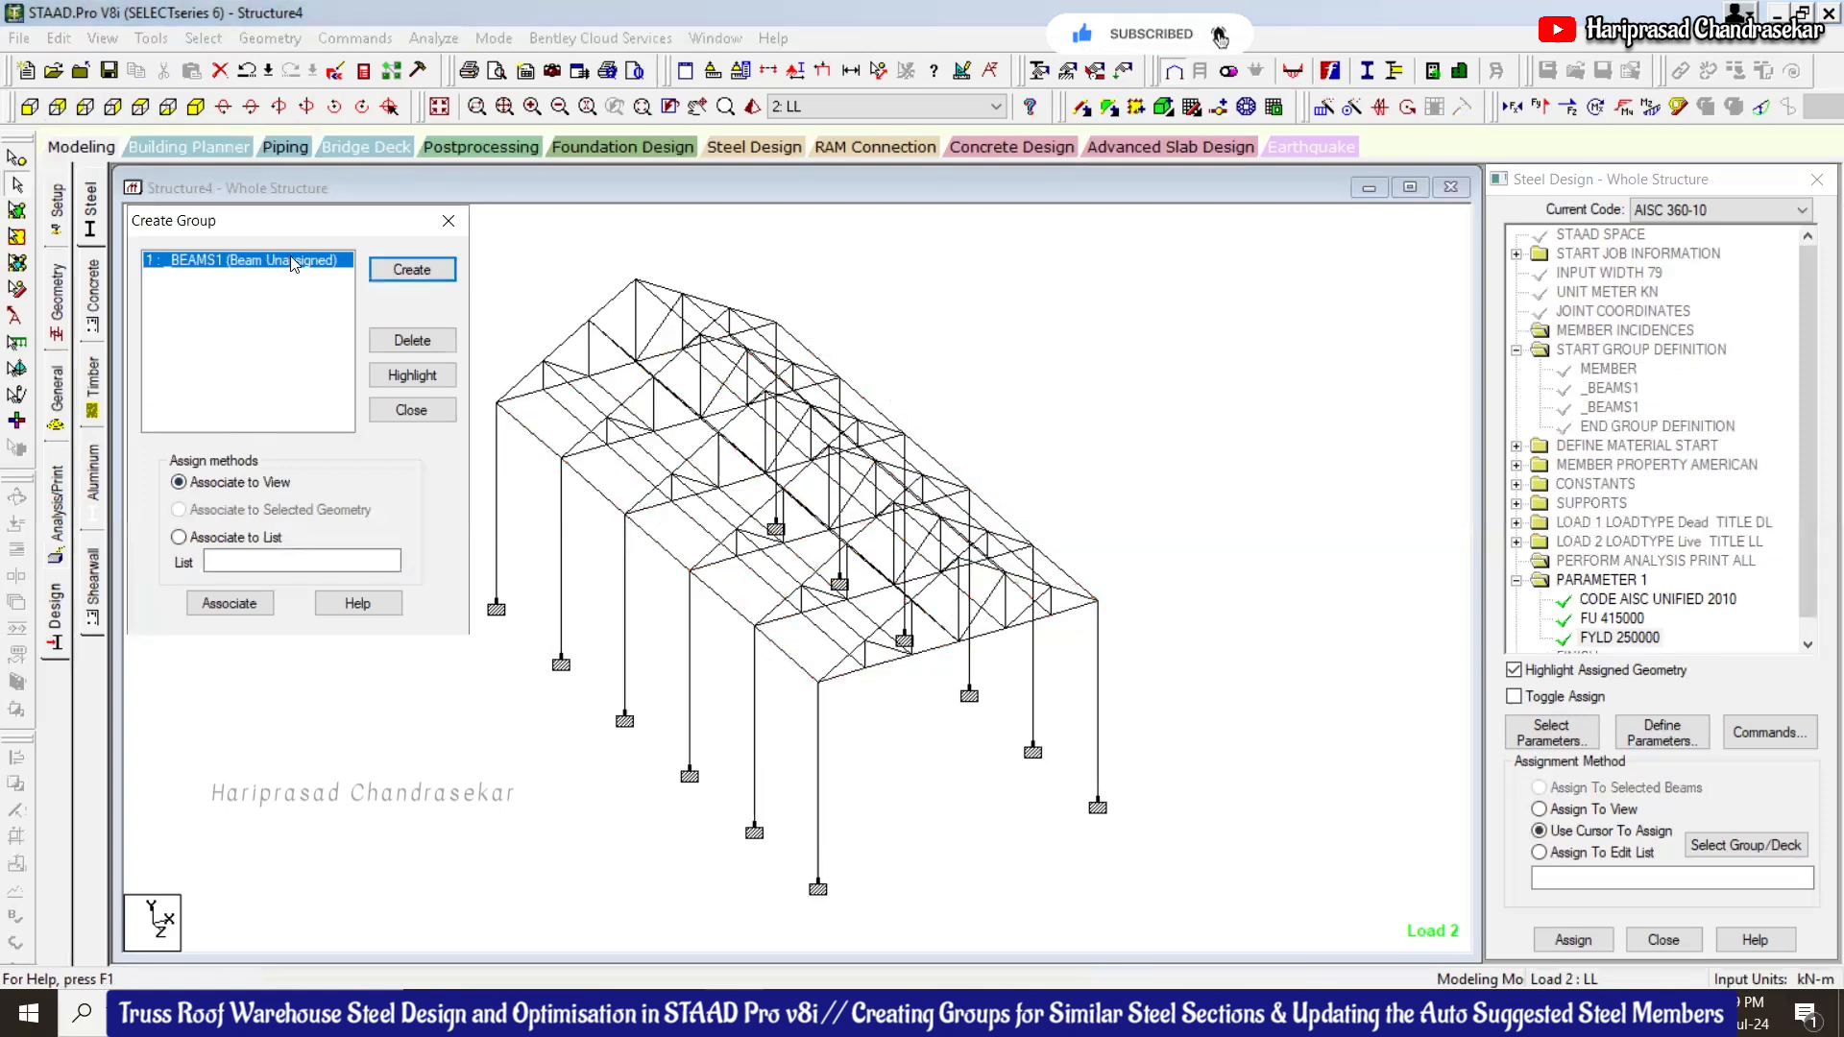
left_click(30, 106)
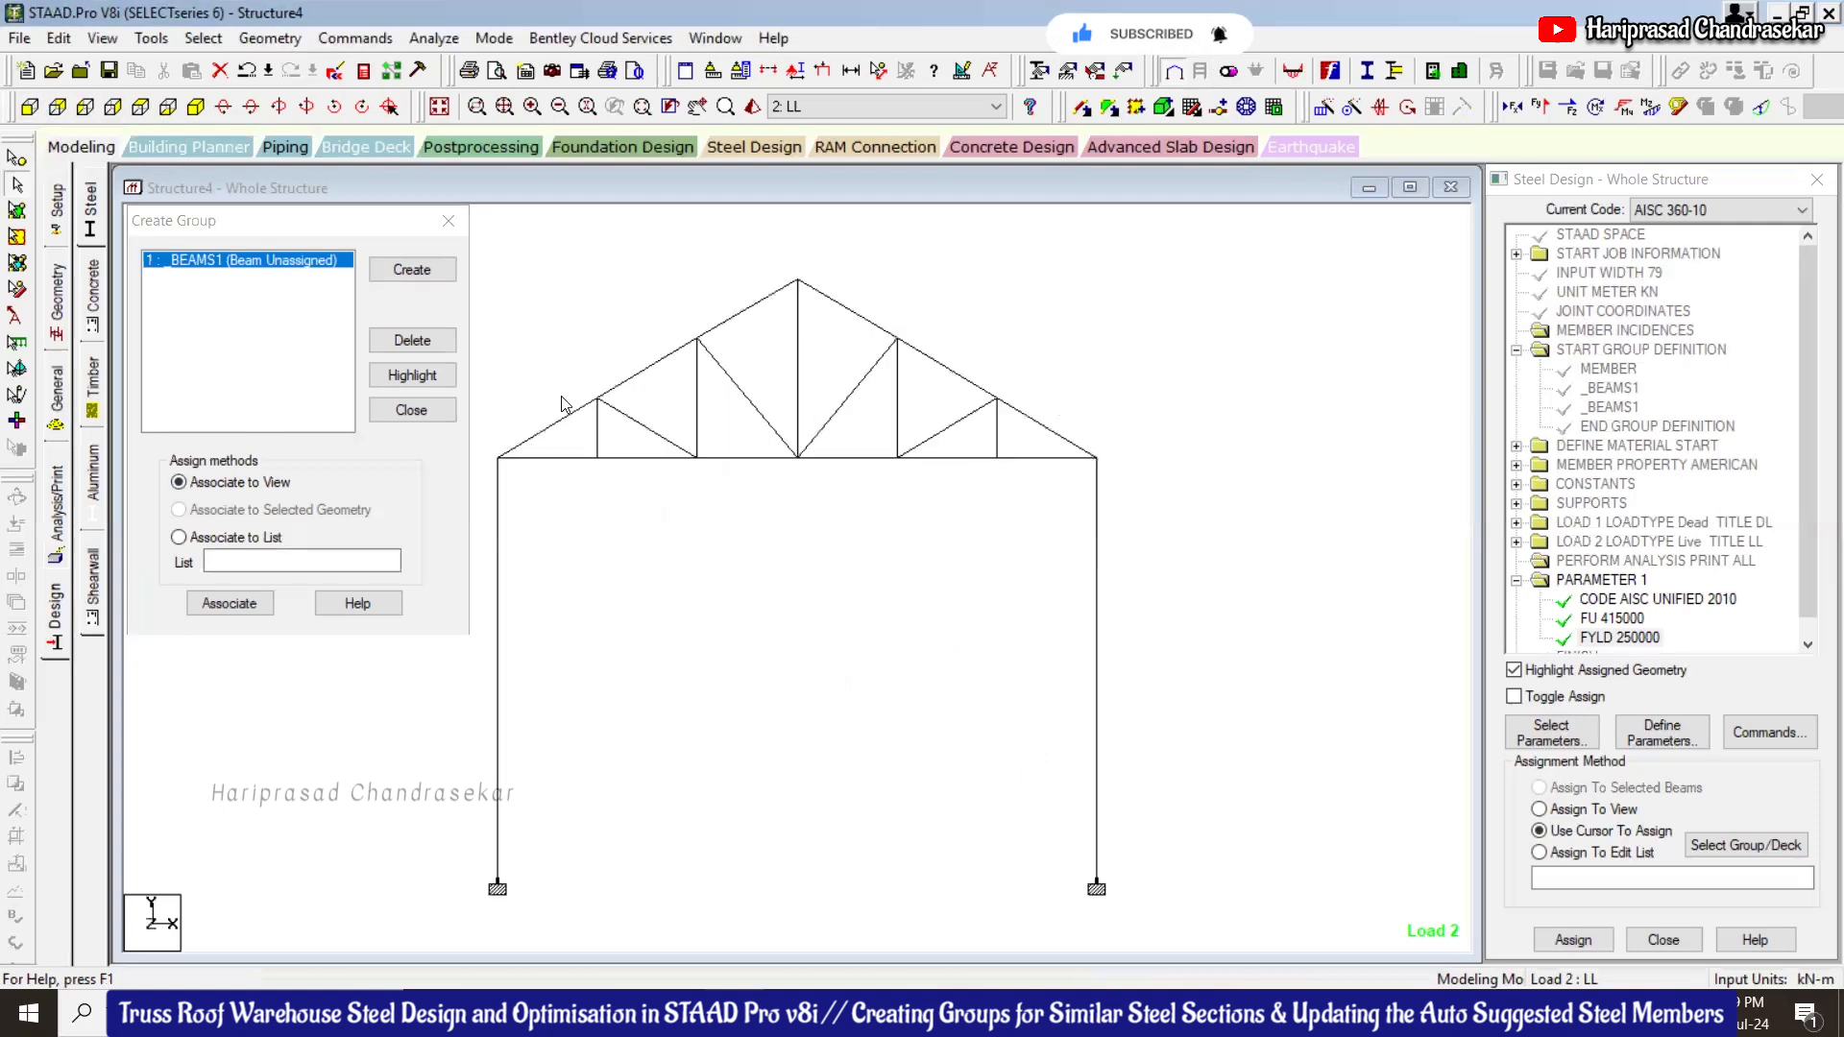
left_click_drag(922, 520, 1144, 486)
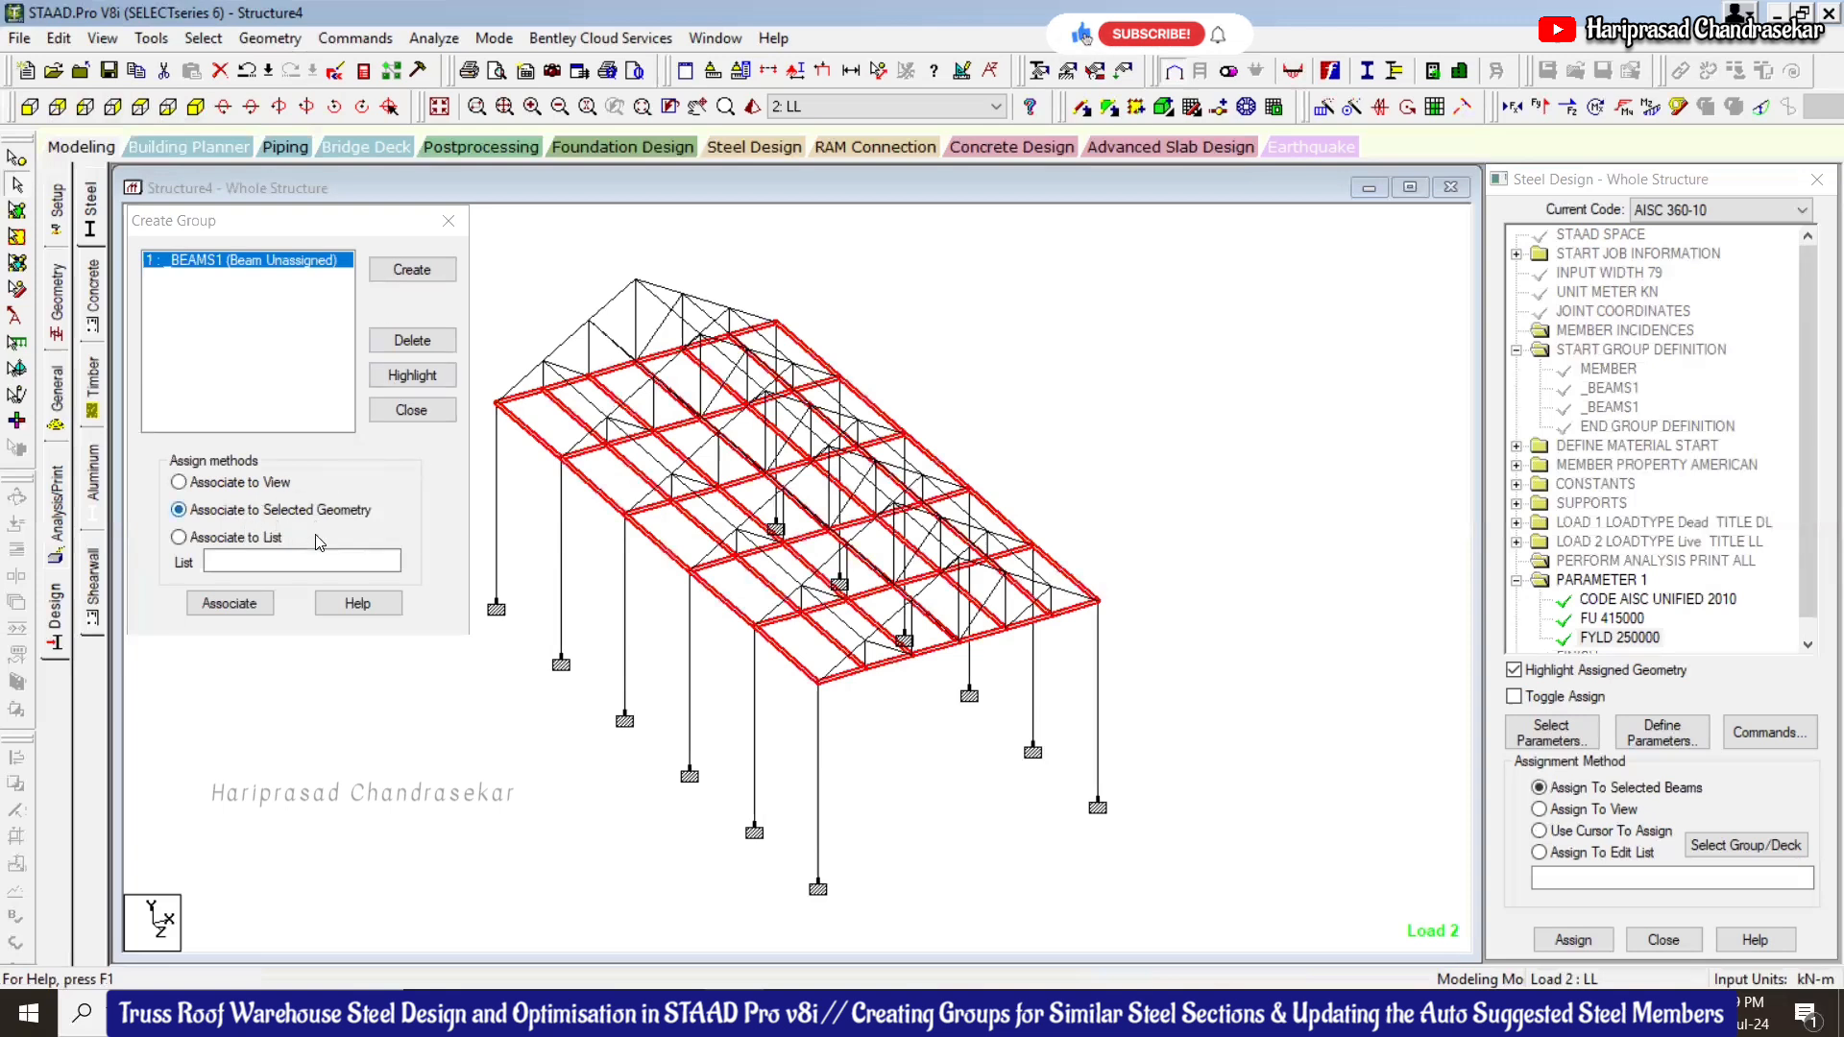
left_click(257, 605)
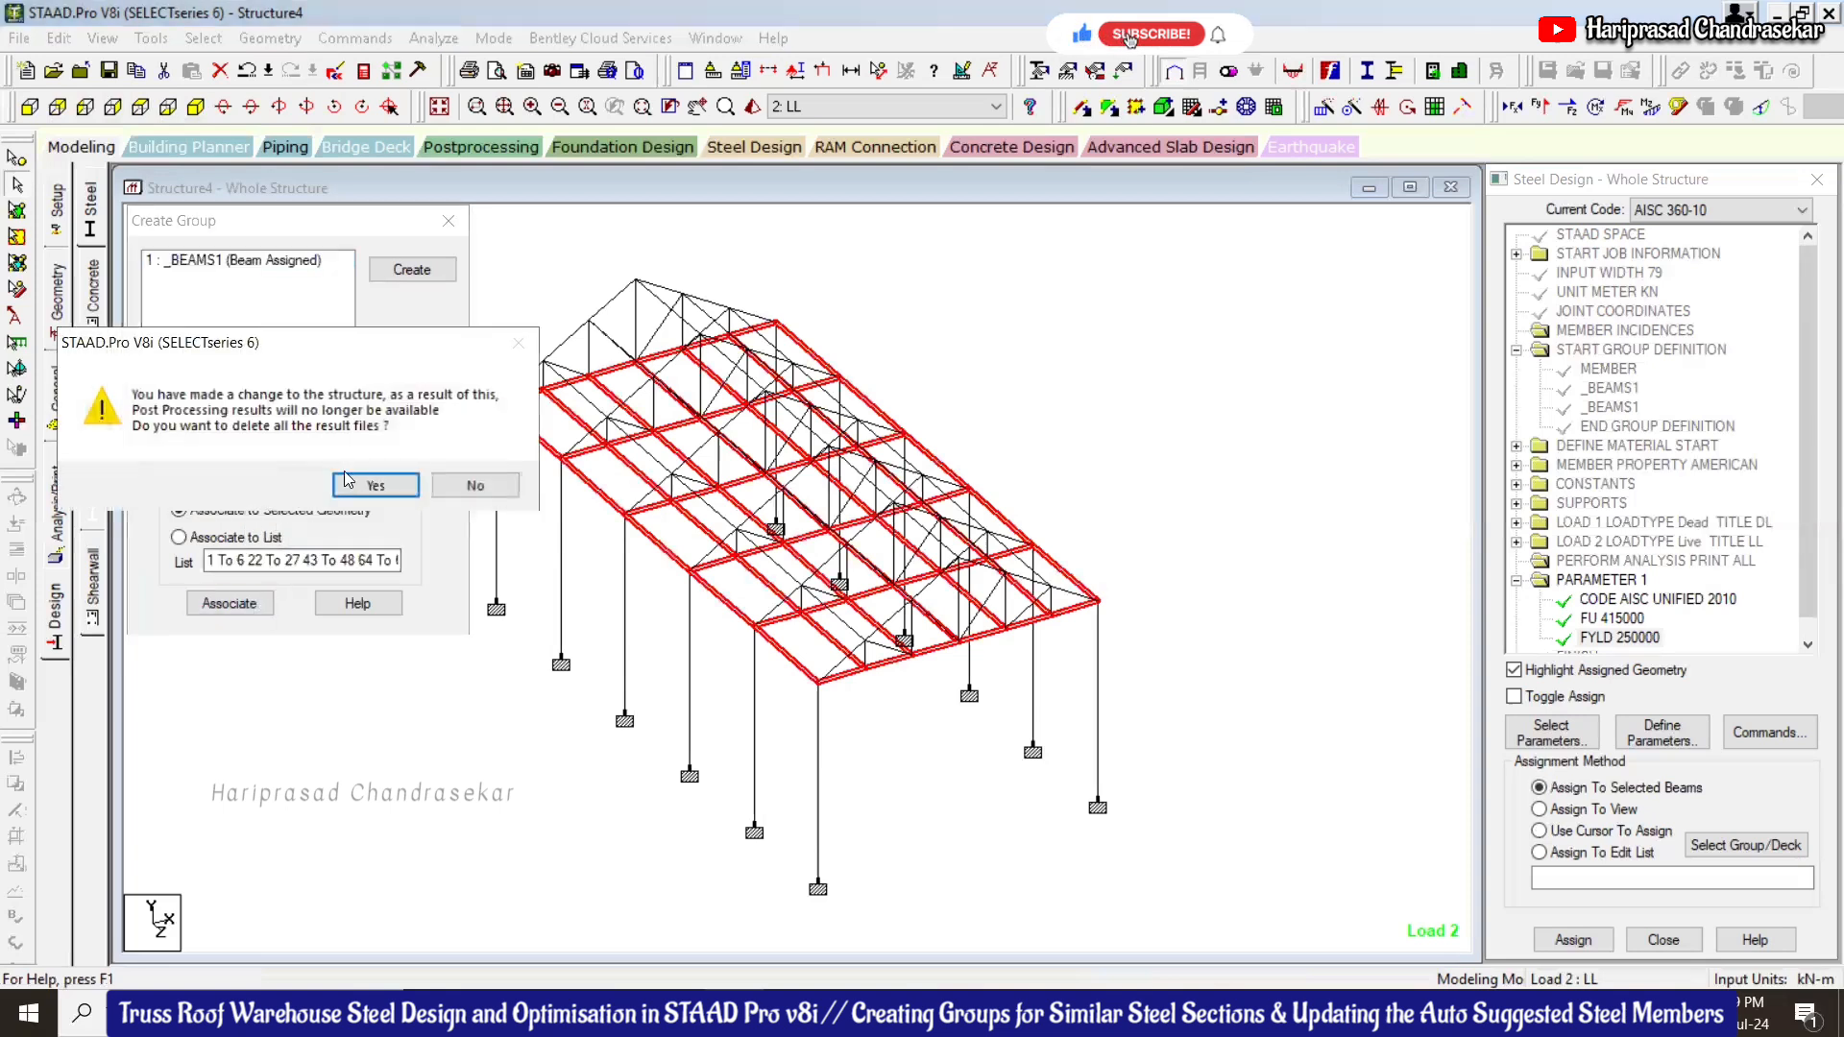
left_click(373, 485)
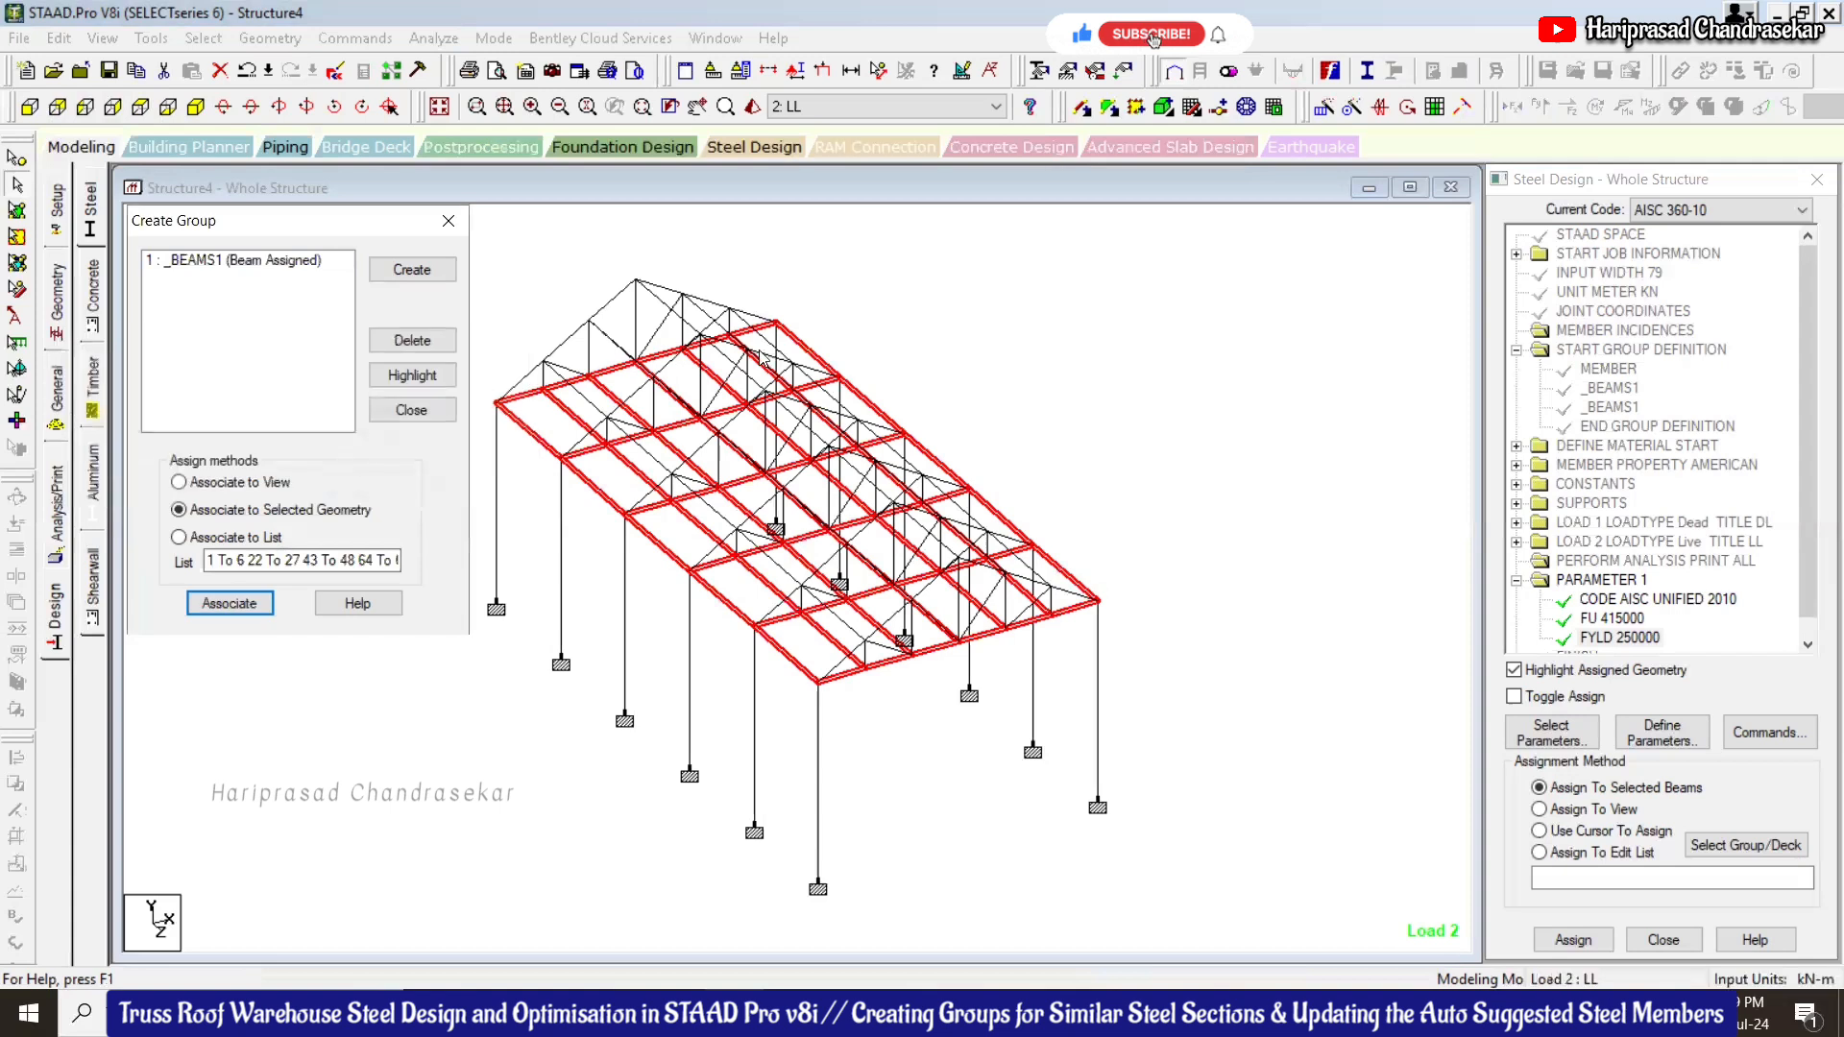
Select the six sloping top-chord segments in the front elevation so that the top chords of all trusses are included
left_click(258, 261)
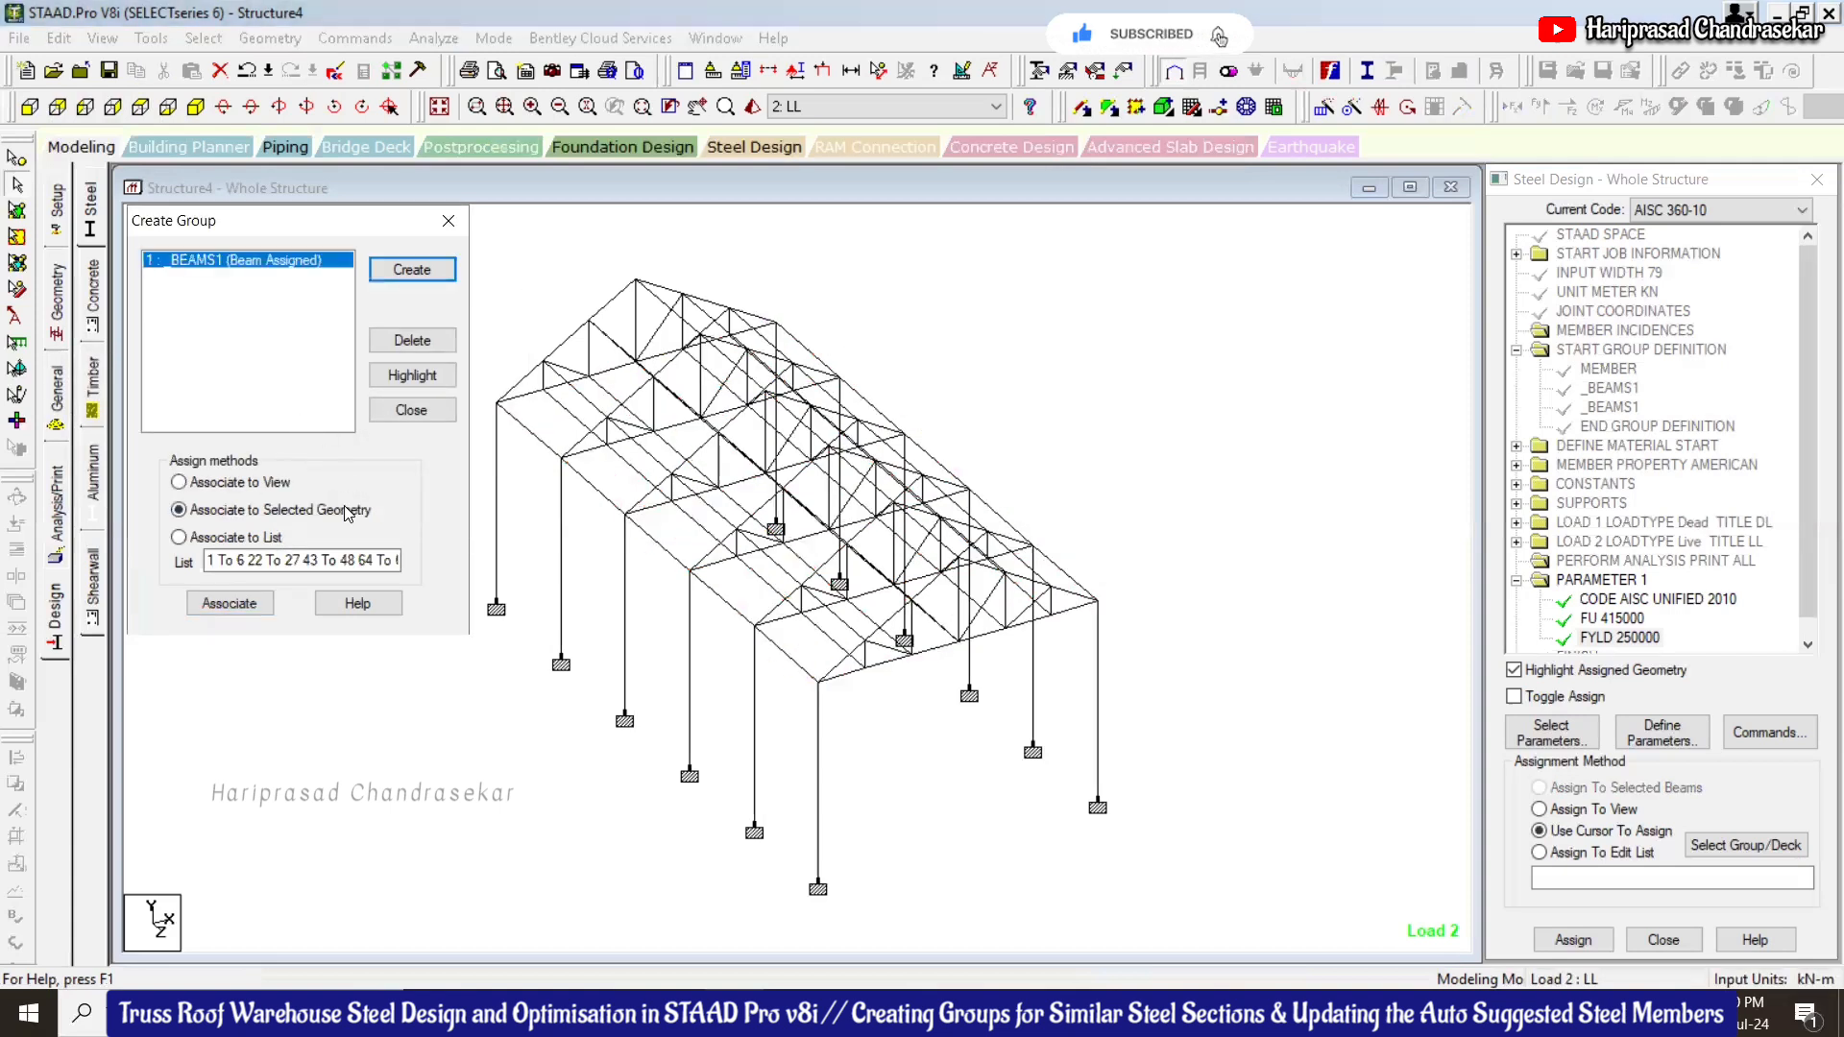
left_click(30, 106)
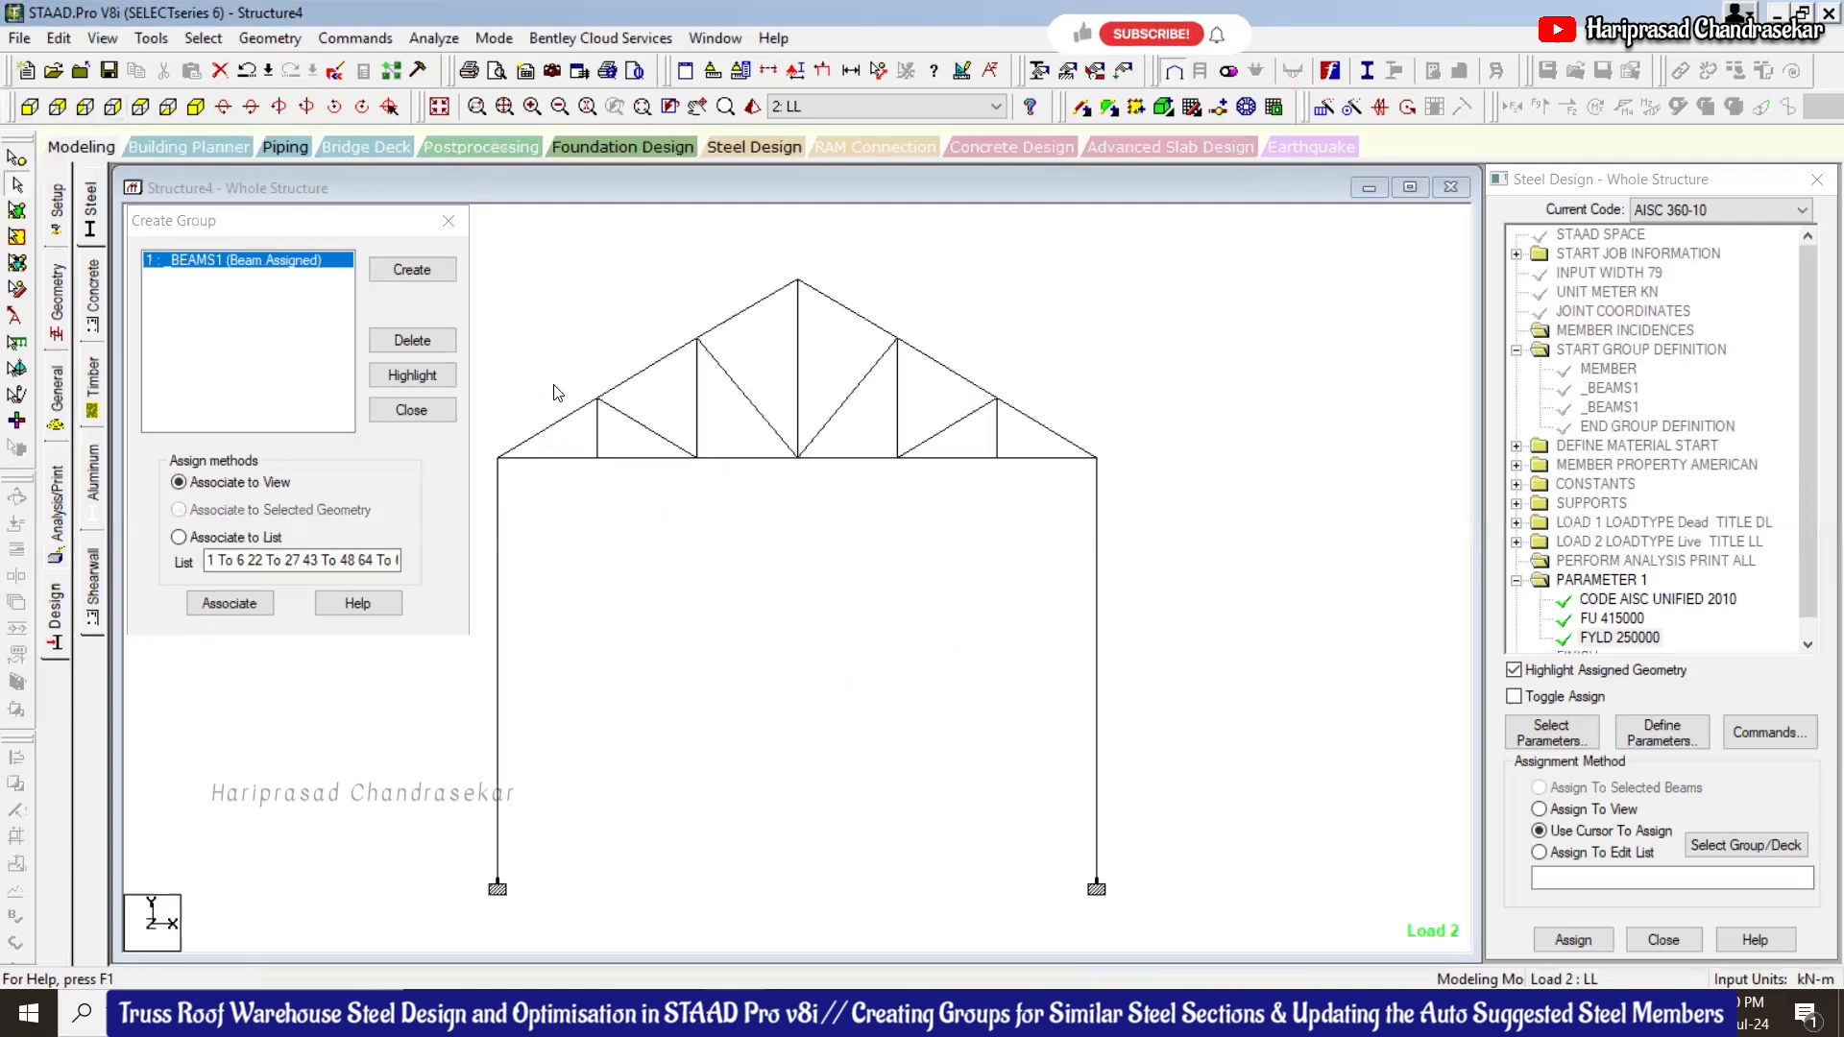
left_click(557, 422)
left_click(646, 369, "ctrl")
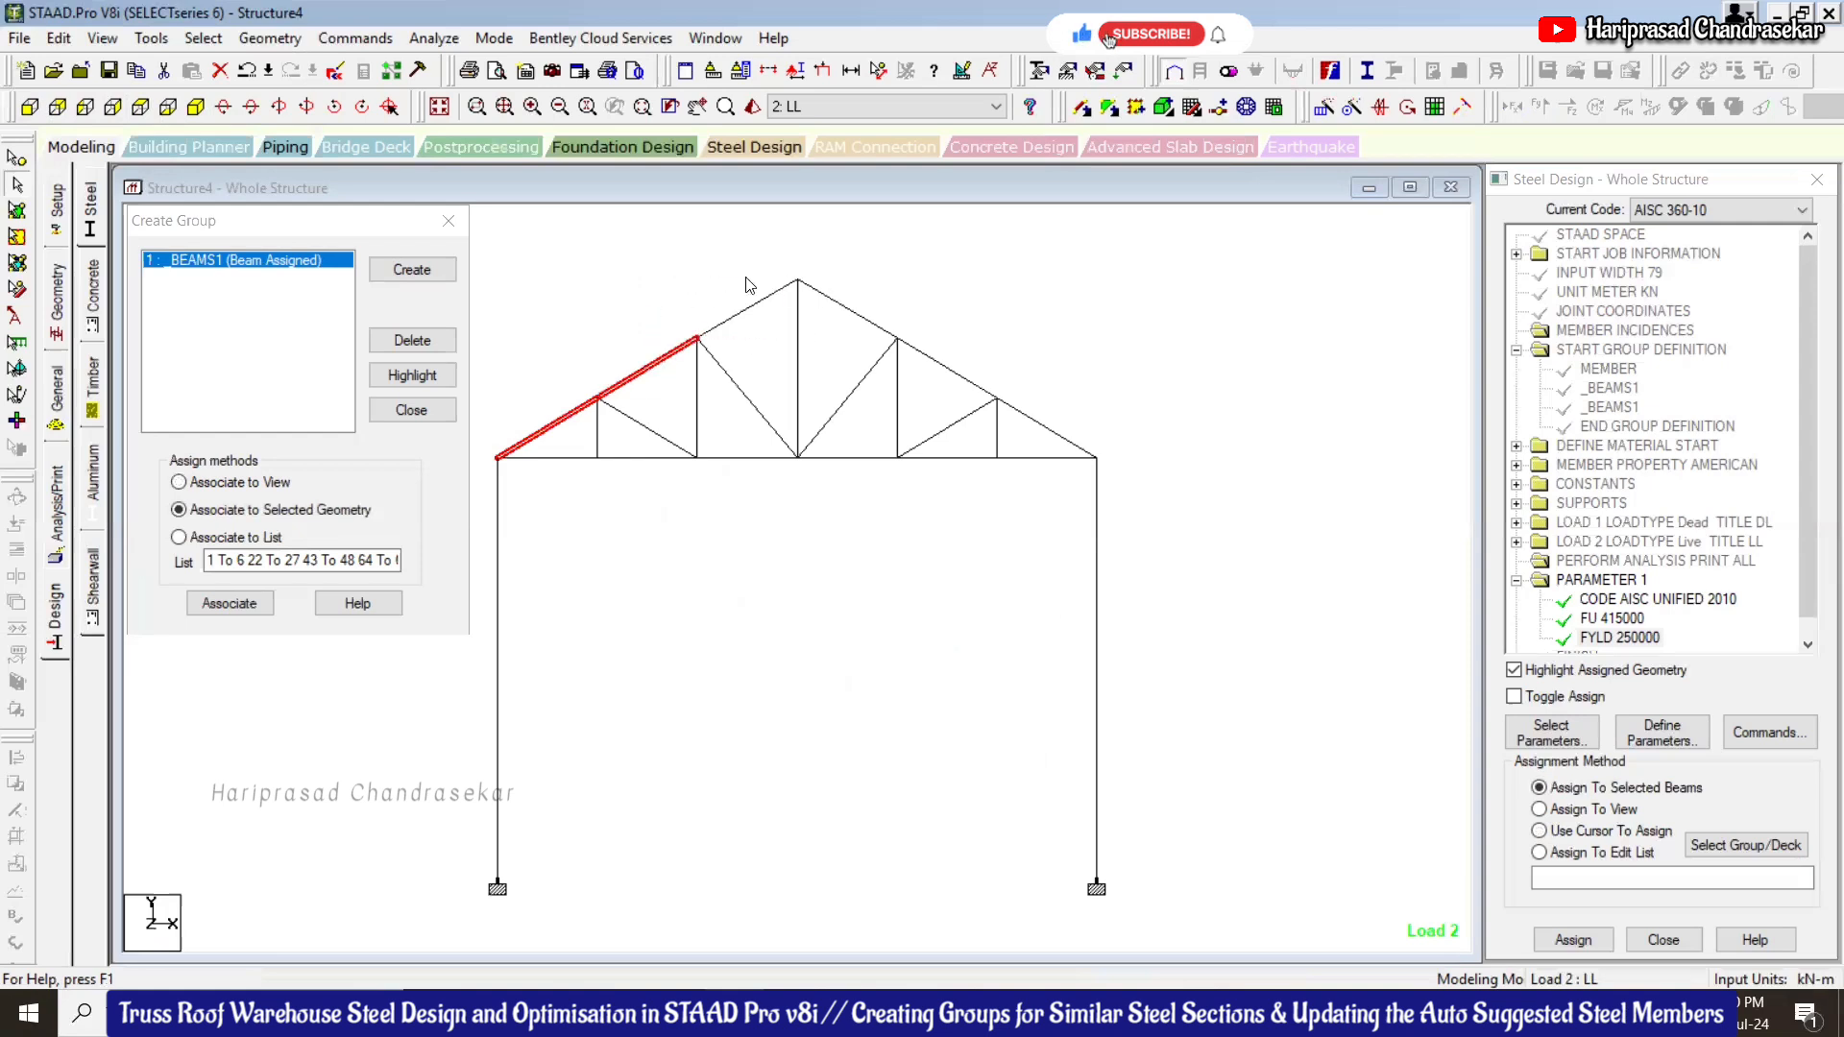
left_click(773, 294, "ctrl")
left_click_drag(866, 269, 828, 335)
left_click_drag(999, 299, 933, 374, "ctrl")
left_click(1033, 419, "ctrl")
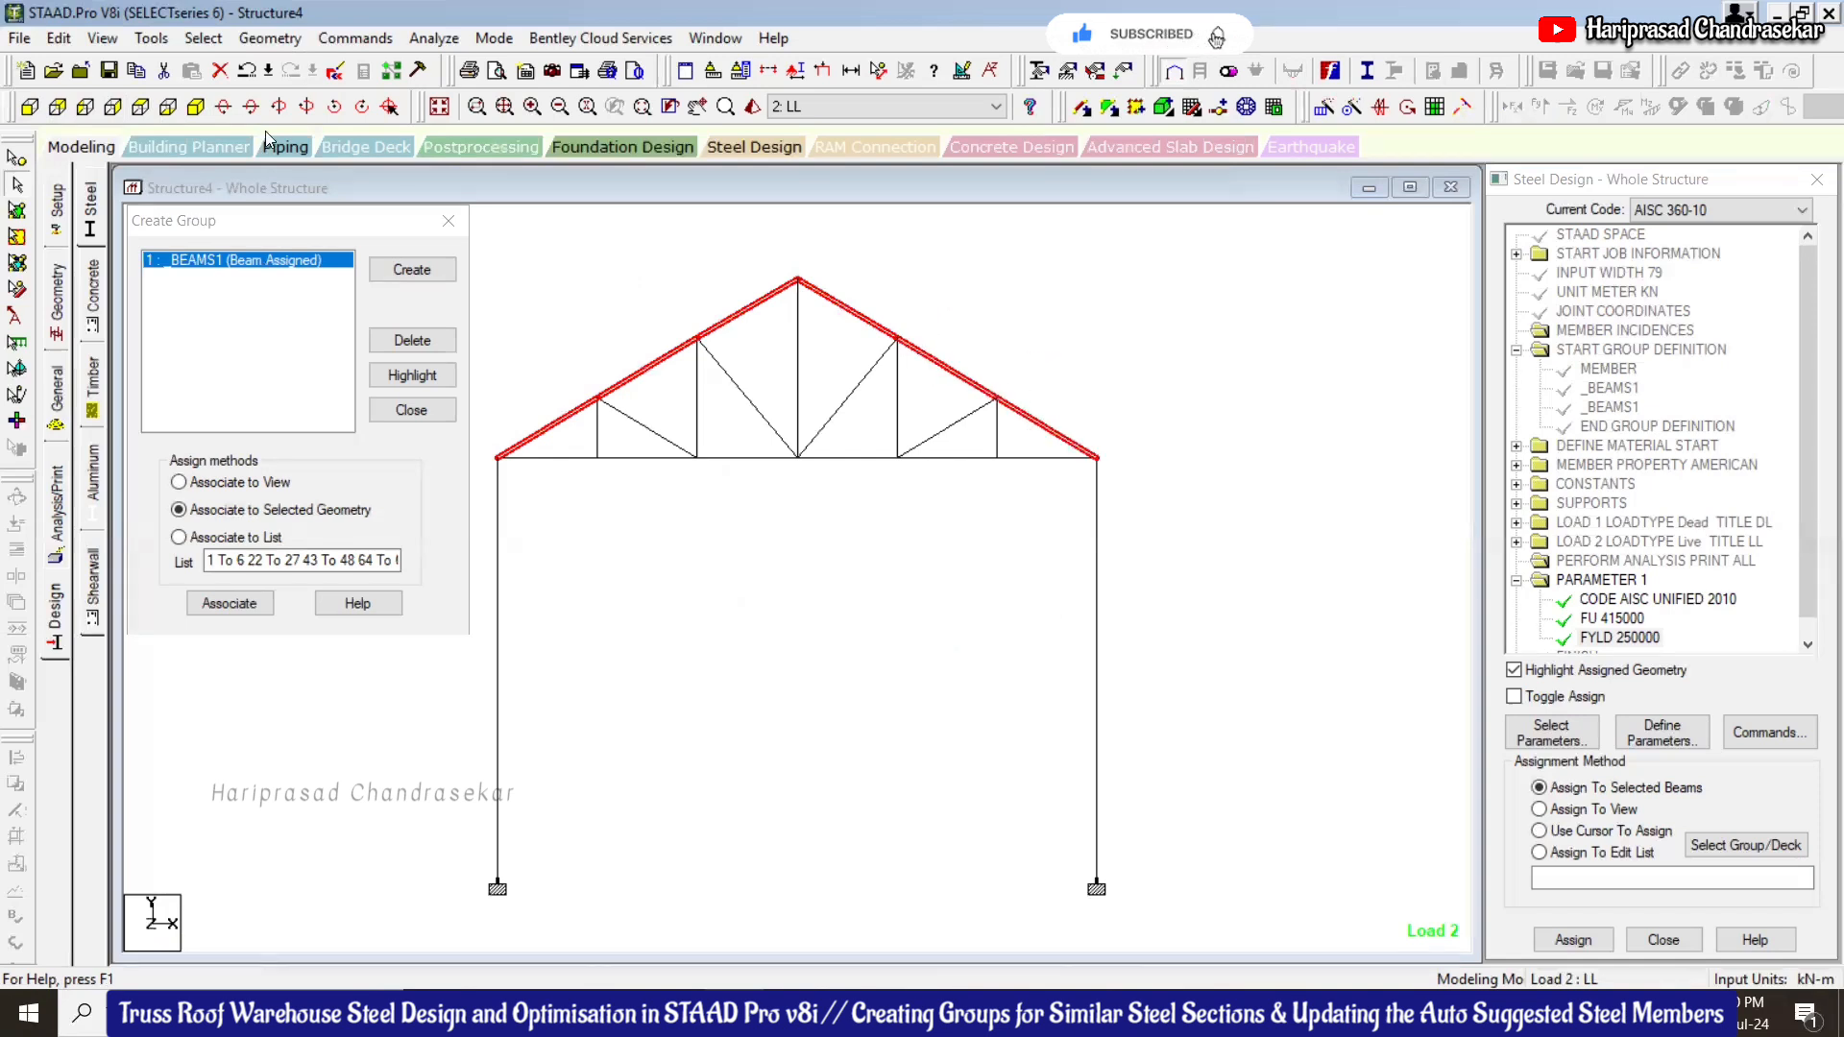
left_click(196, 108)
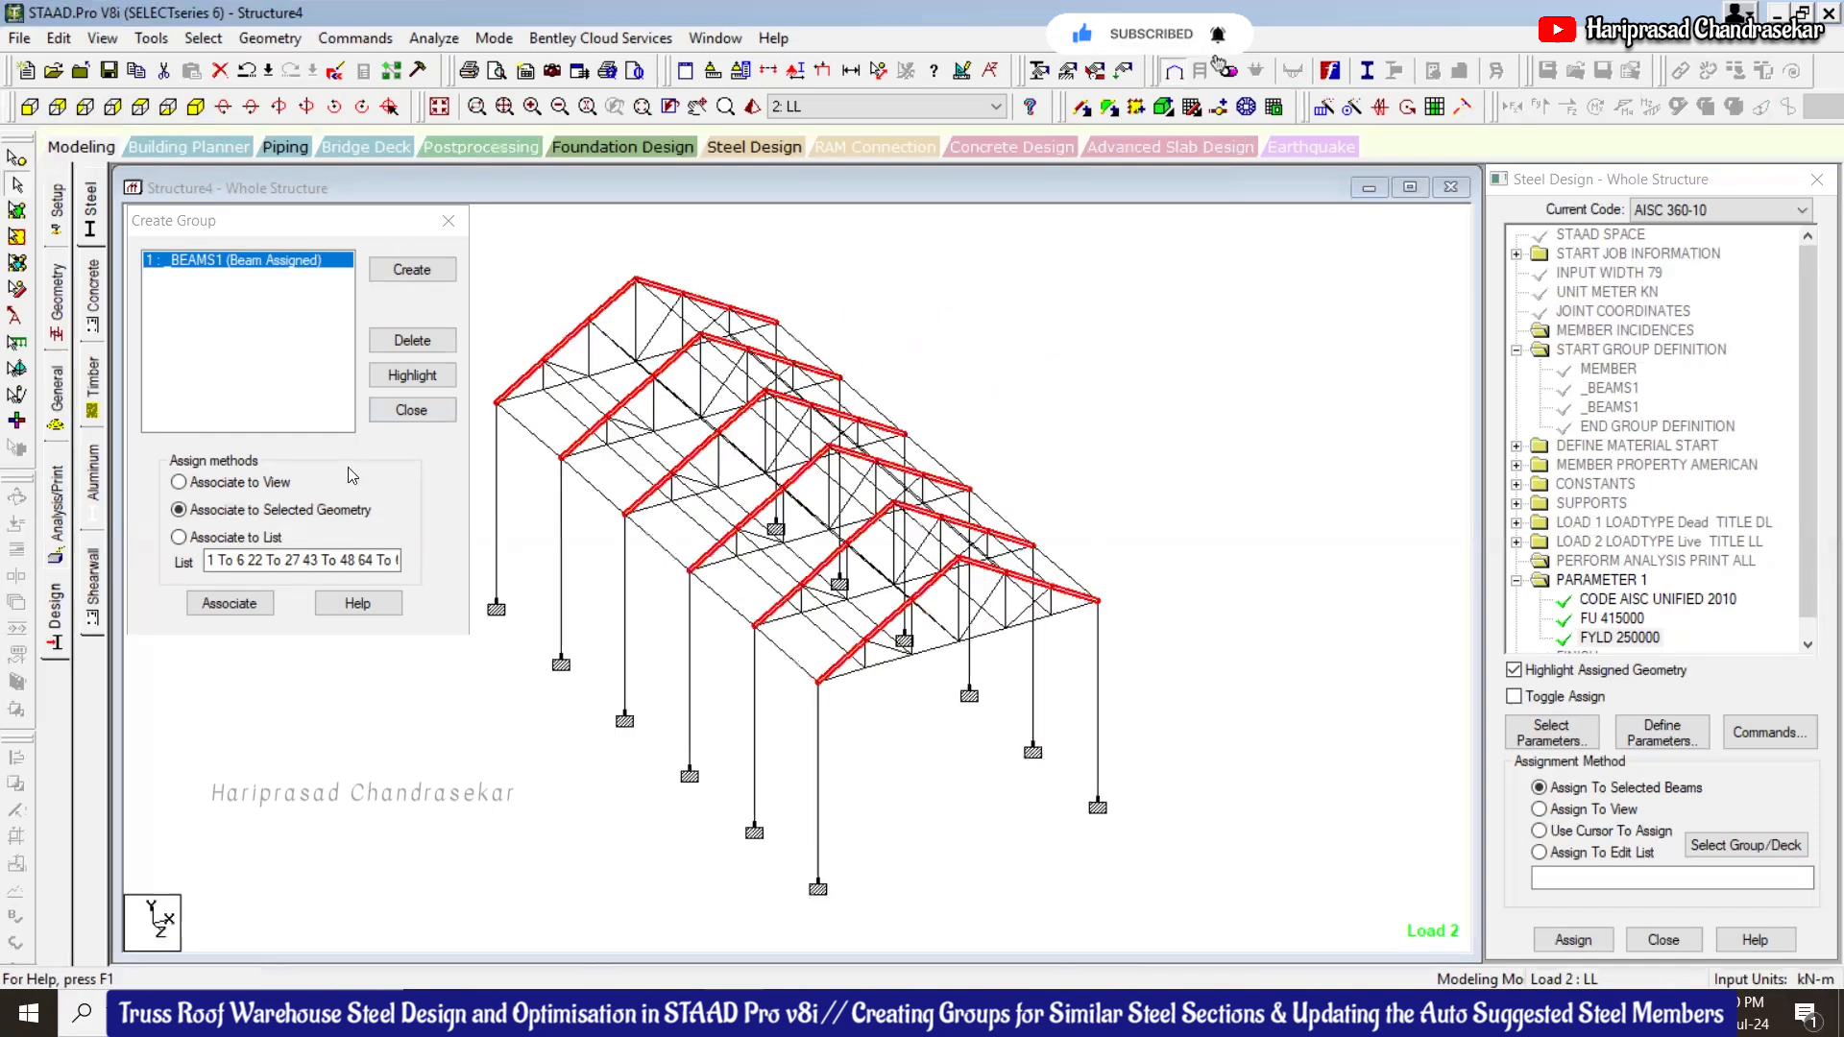
Create a Beam group named Beams2 and associate the selected top-chord members with it
left_click(413, 268)
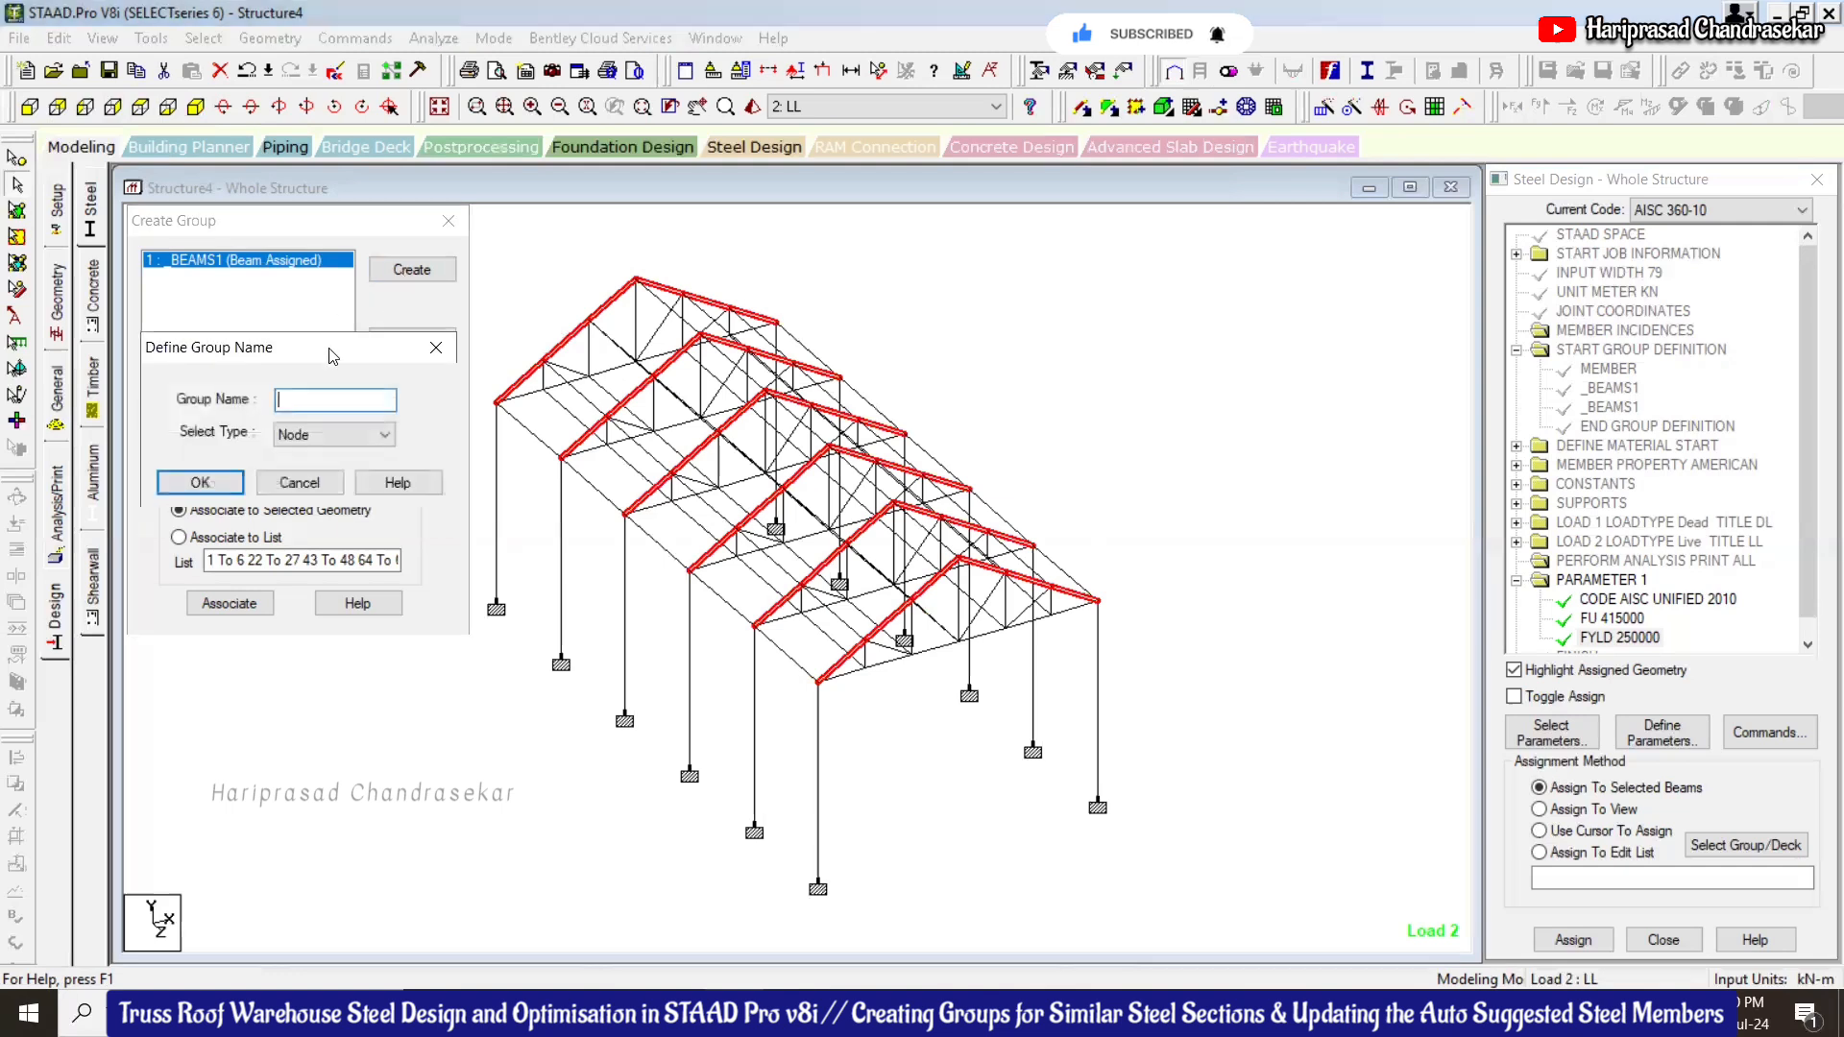
type("Beams2")
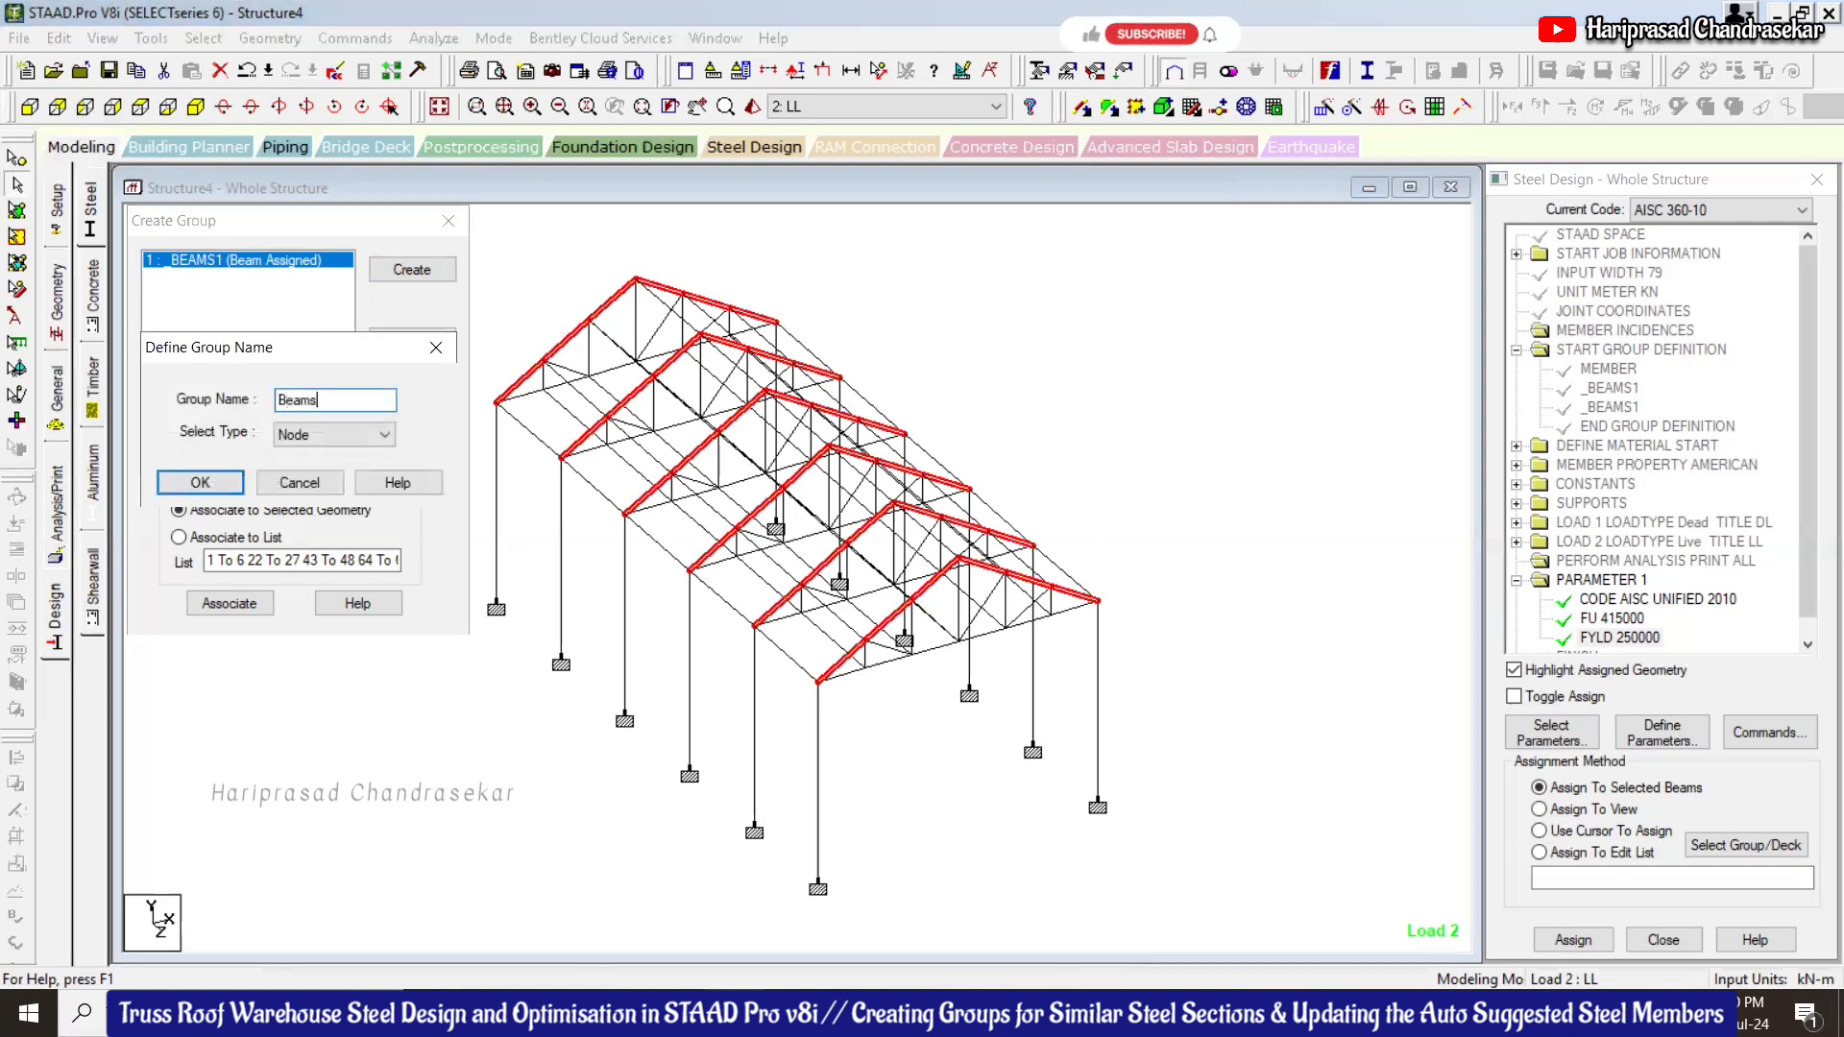
left_click(301, 434)
left_click(305, 465)
left_click(227, 482)
left_click(229, 603)
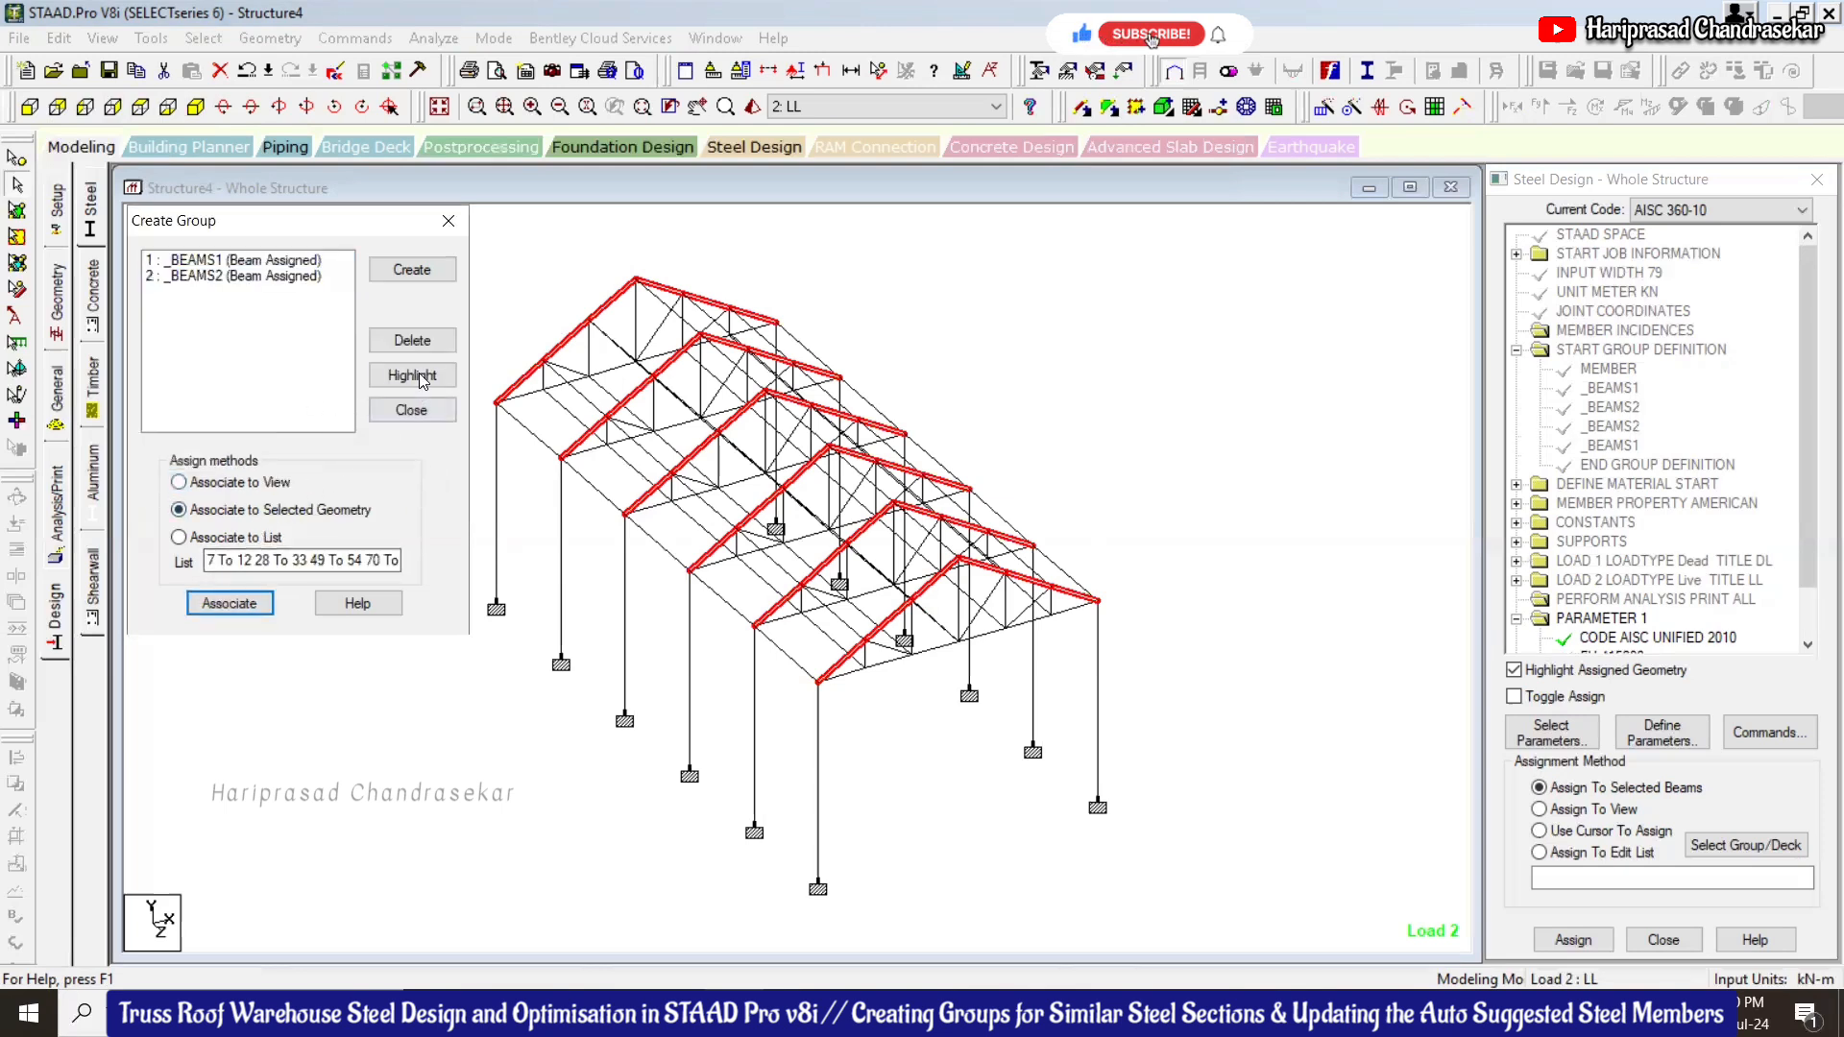
Select the vertical and diagonal web members of all trusses, including the central king posts, in the front elevation
left_click(28, 107)
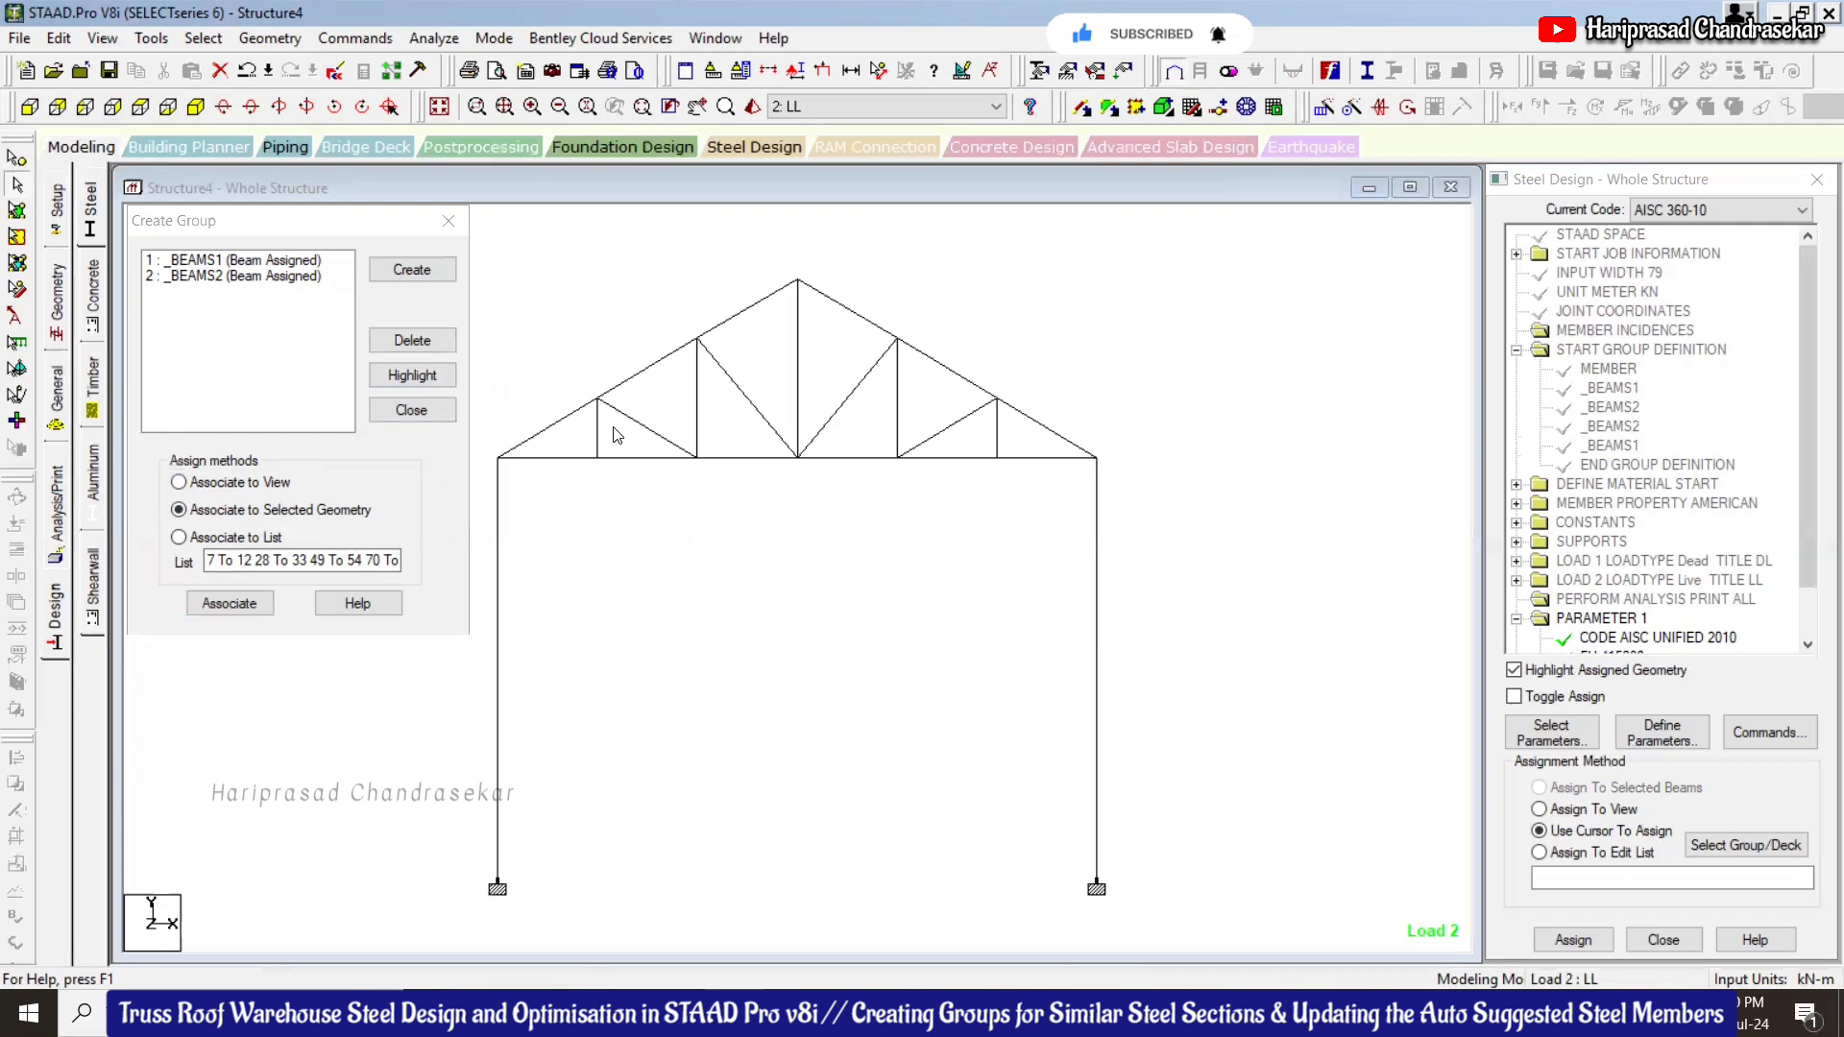
left_click_drag(1018, 441, 588, 442)
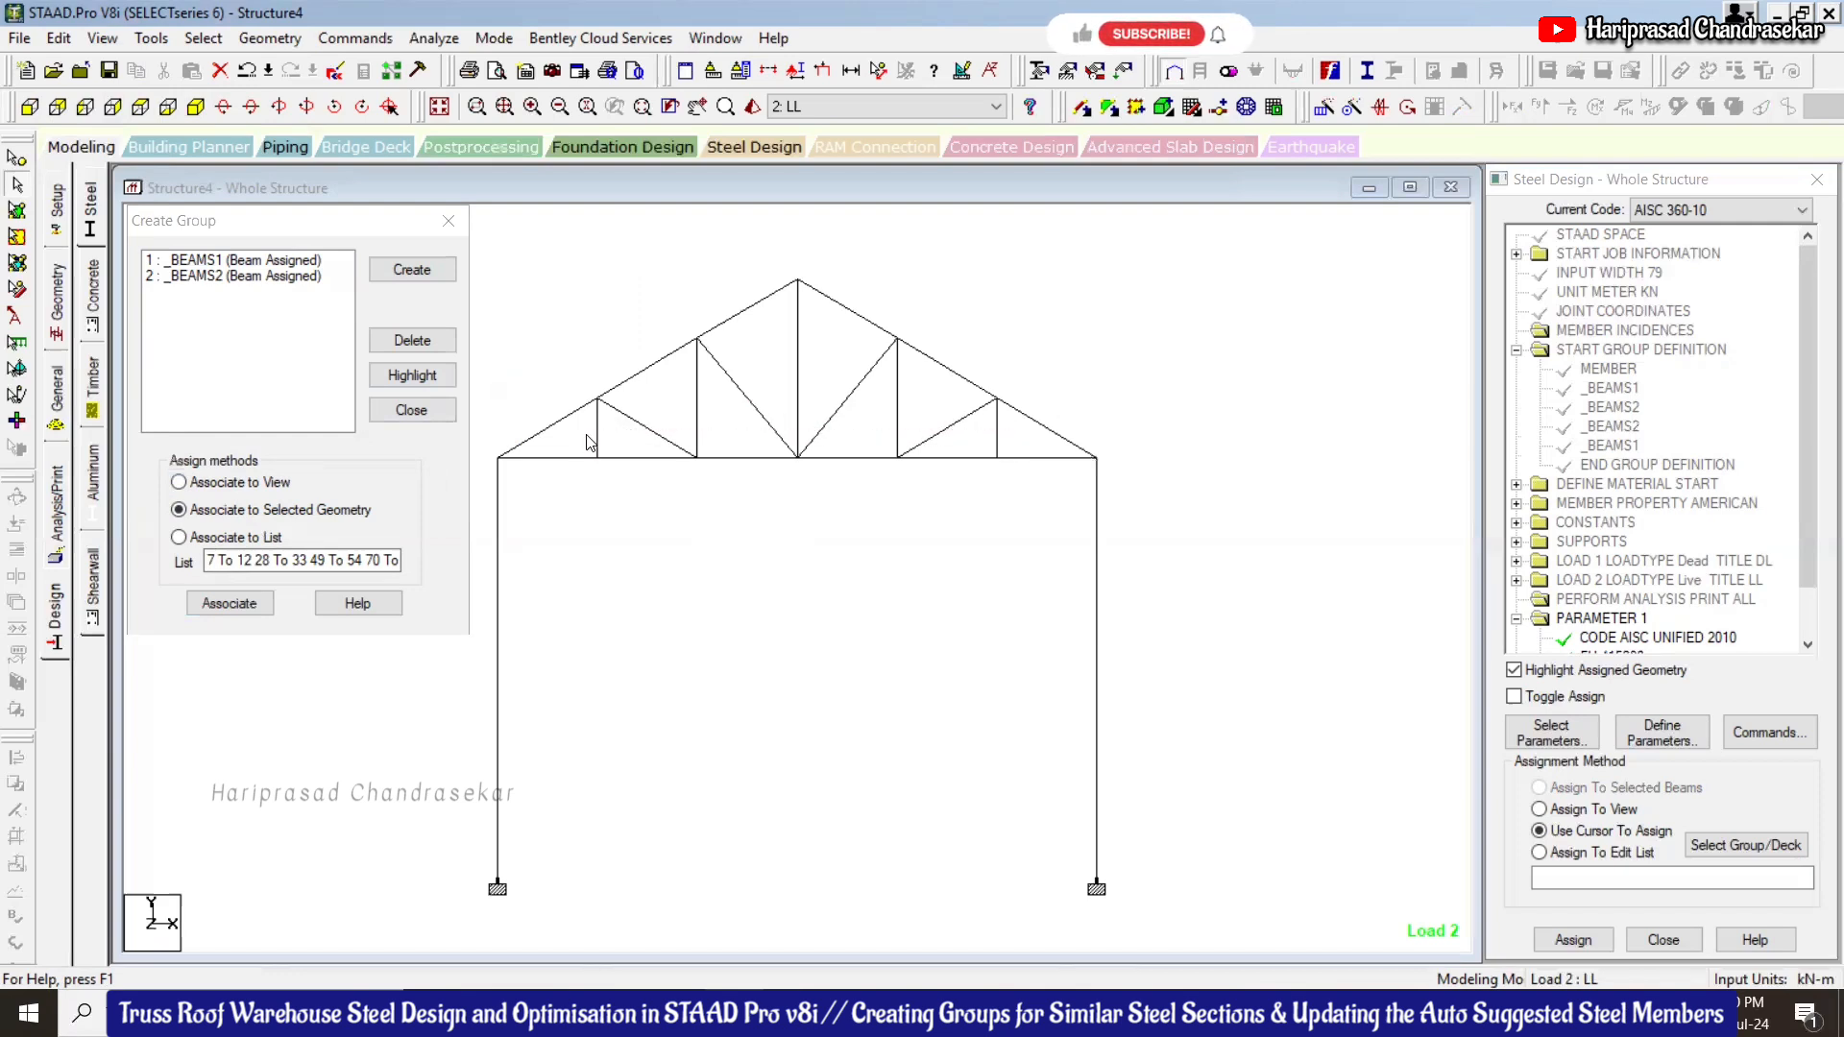
left_click_drag(1004, 440, 596, 415)
left_click_drag(943, 390, 677, 432, "ctrl")
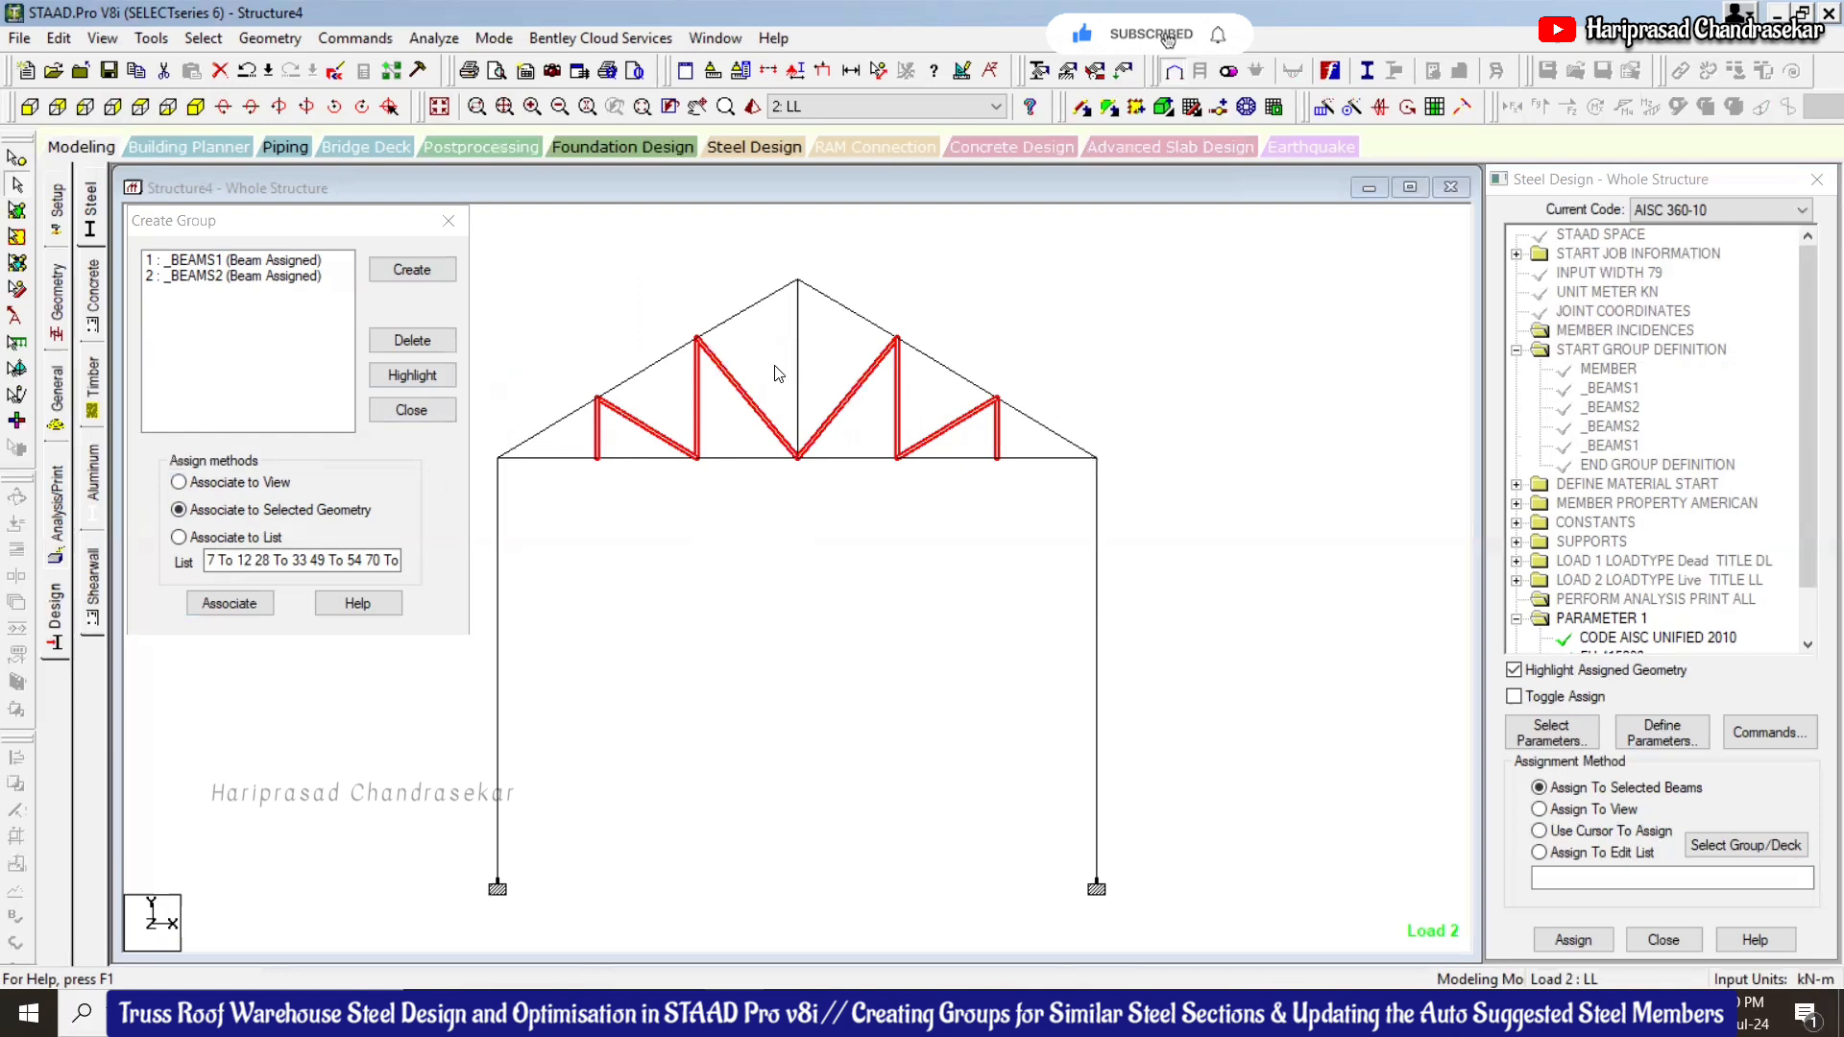
left_click_drag(831, 333, 778, 376, "ctrl")
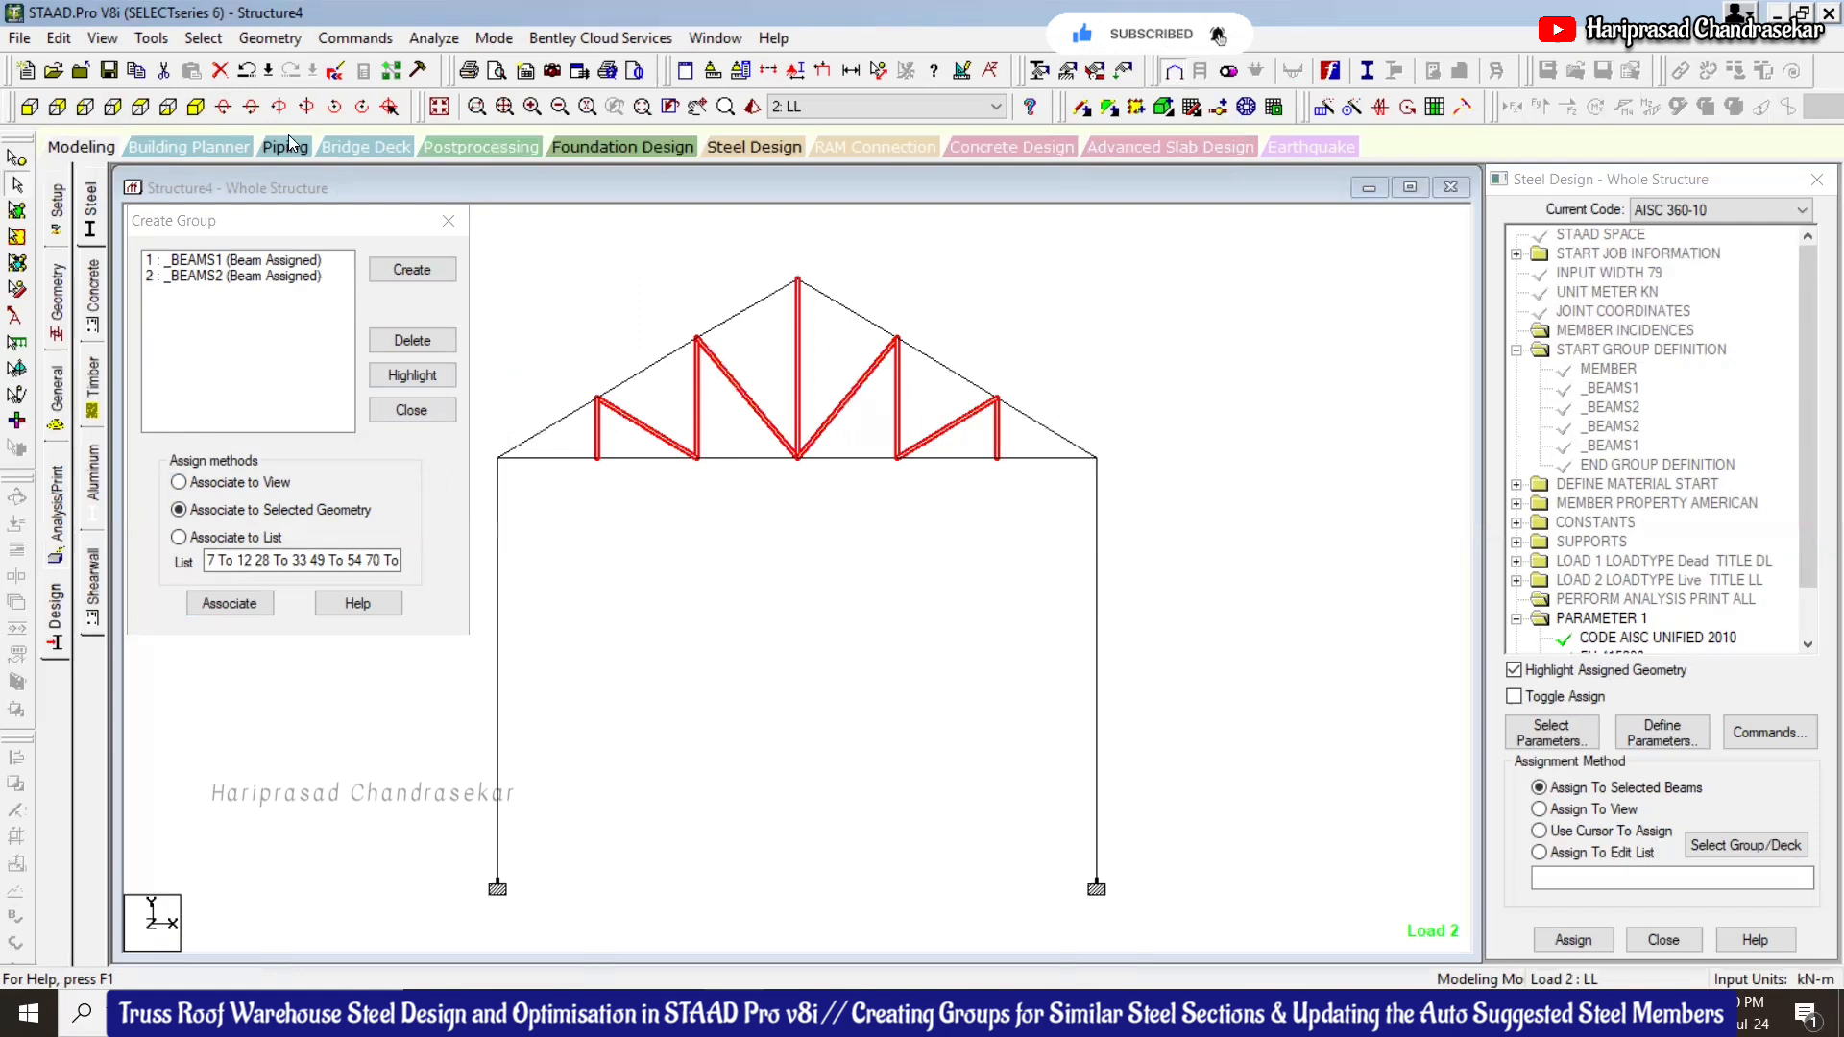
left_click(196, 107)
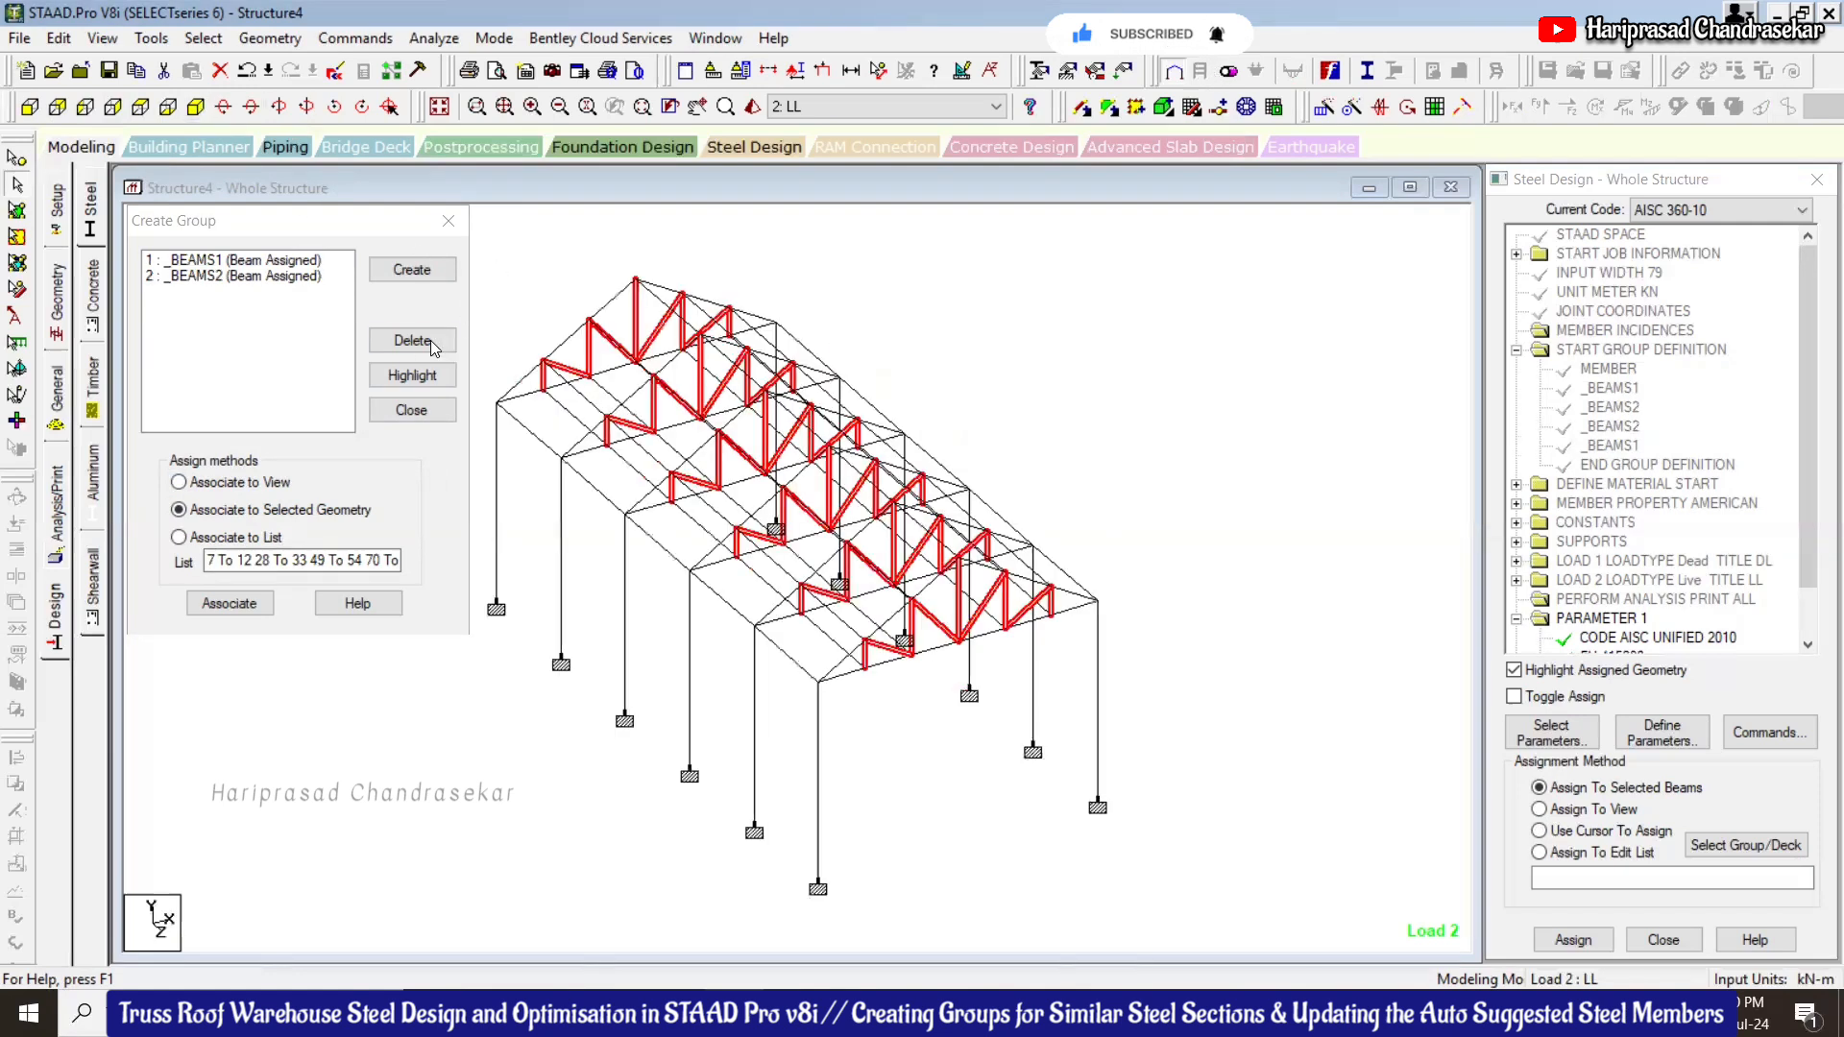
Create a Beam group named Beams3 and associate the selected truss web members with it
left_click(441, 270)
type("Ba")
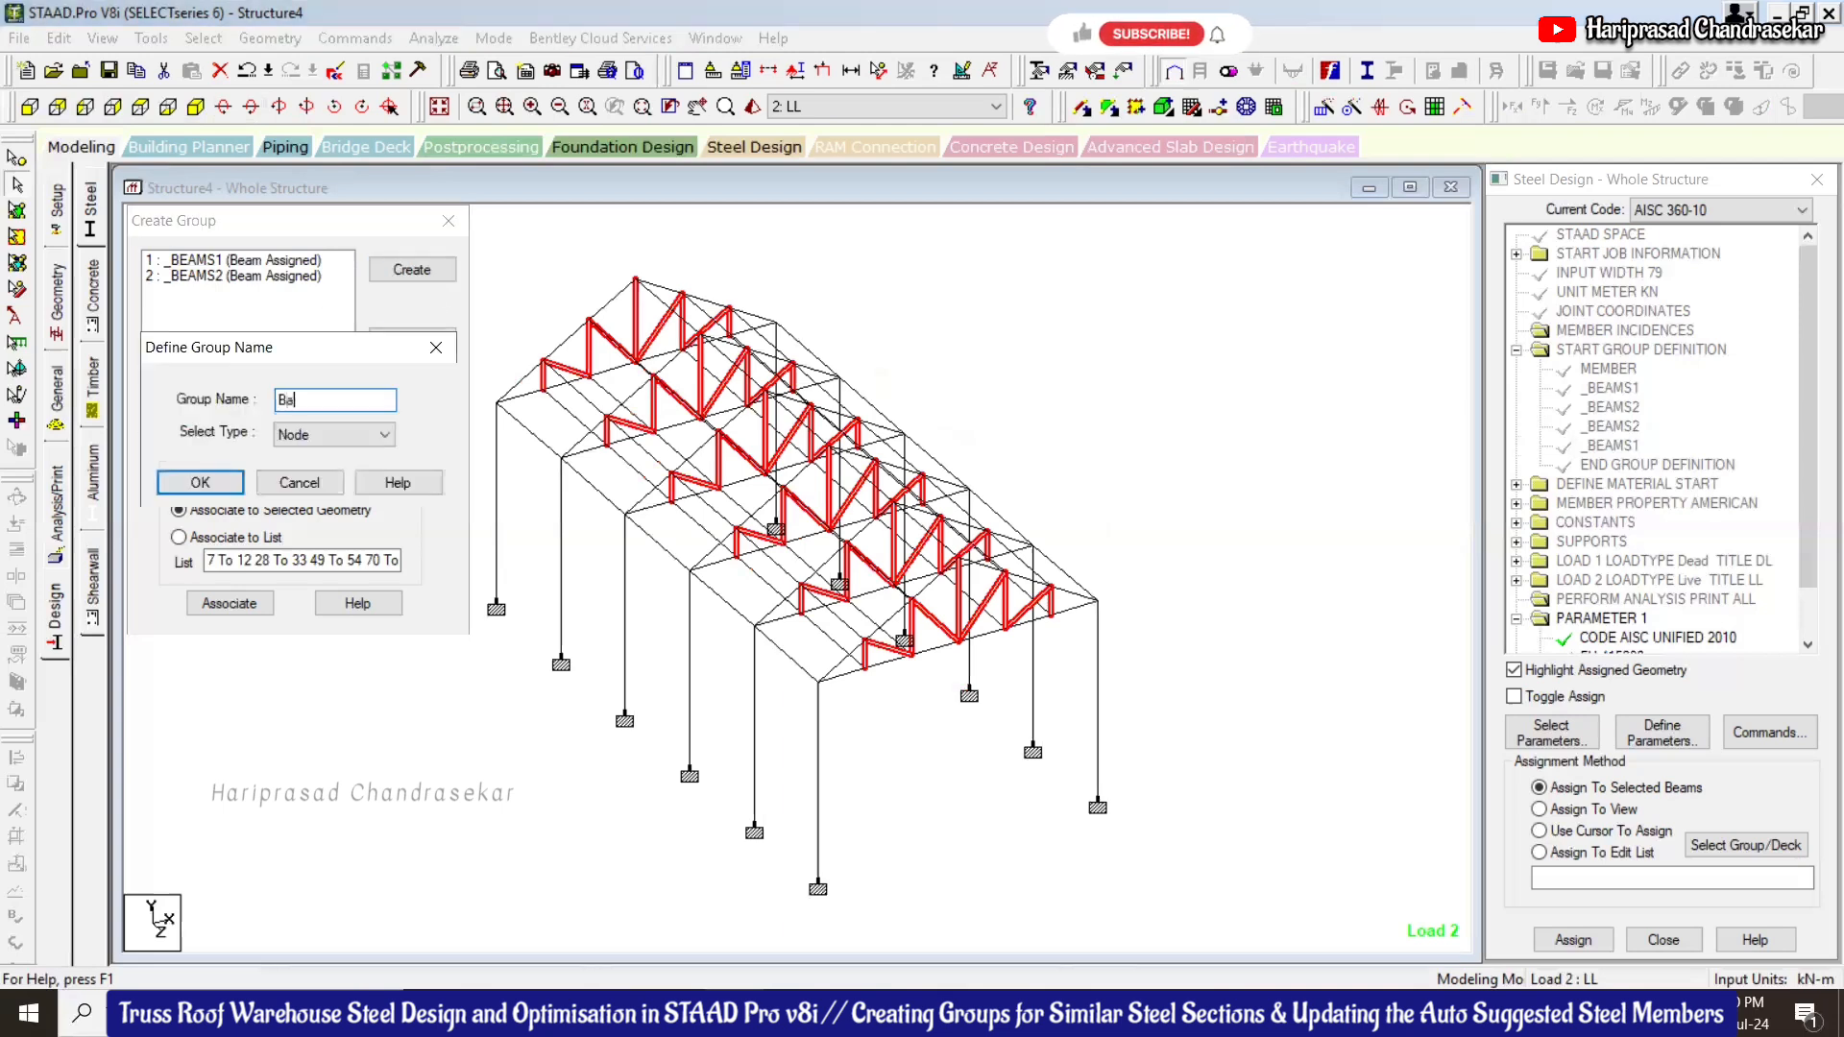
type("ams3")
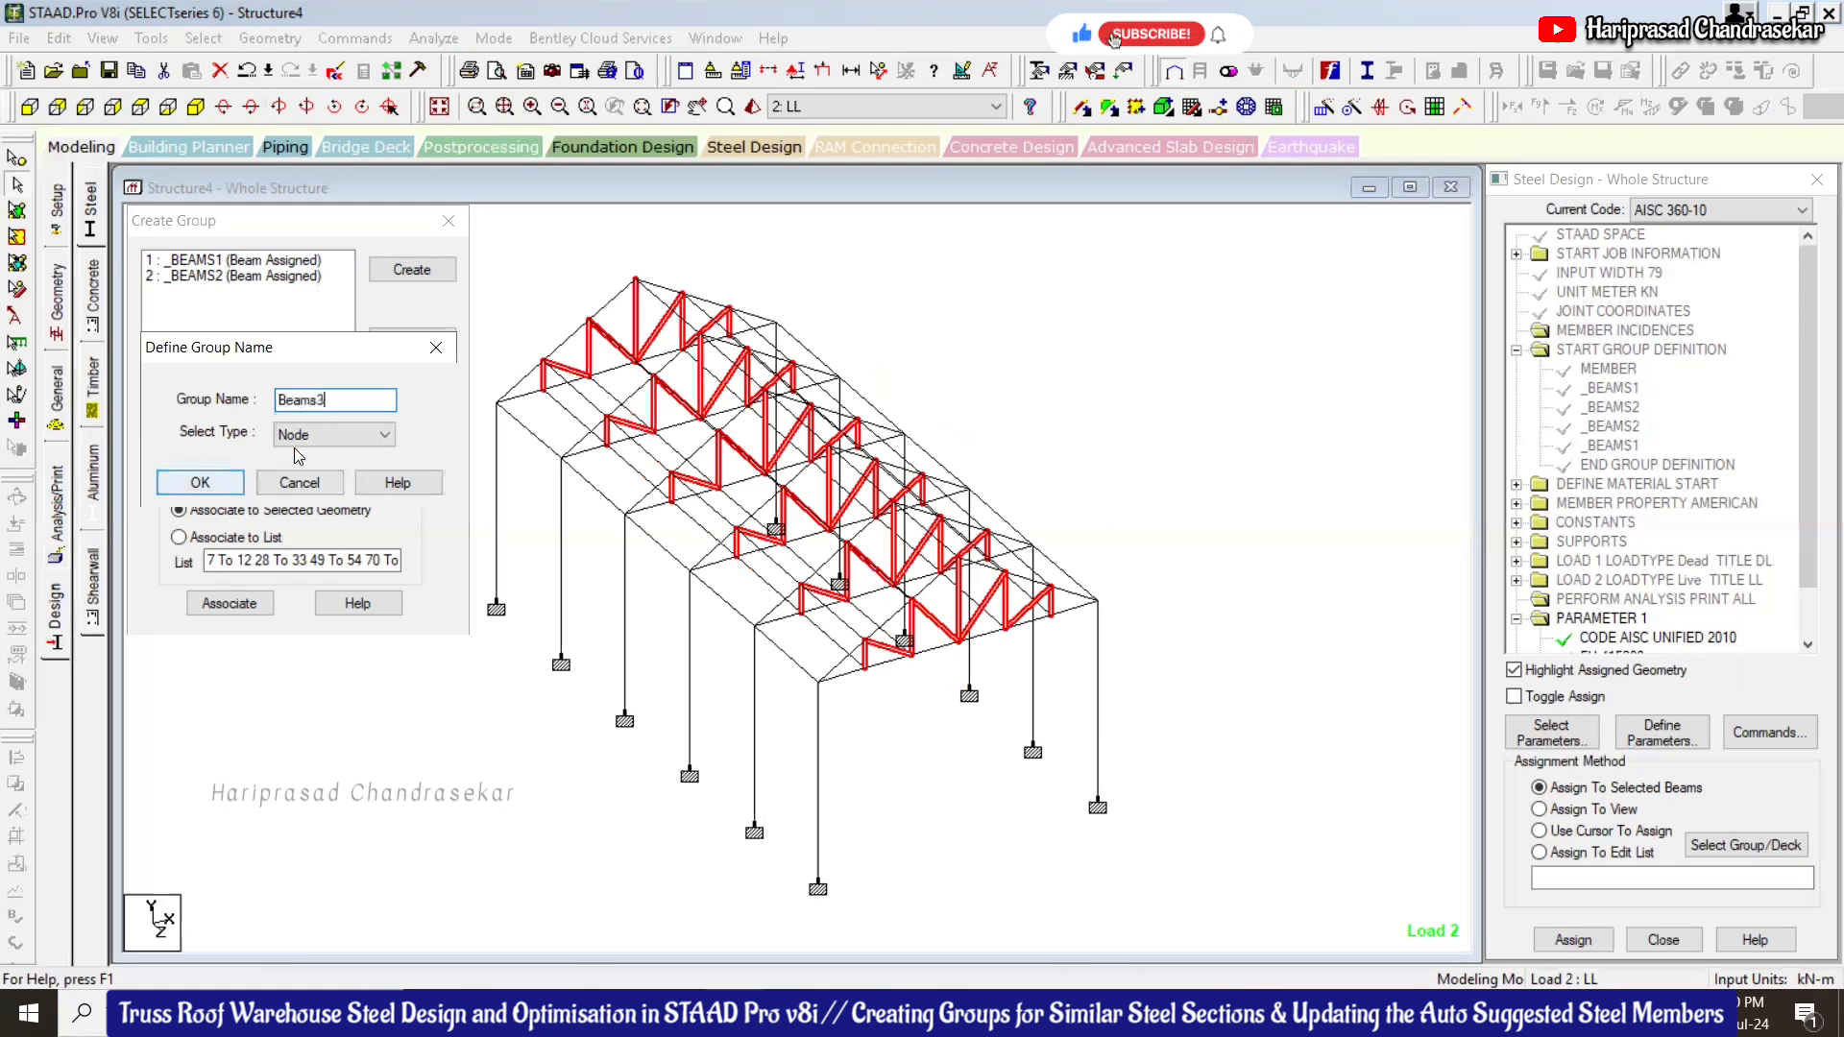
left_click(331, 434)
left_click(301, 473)
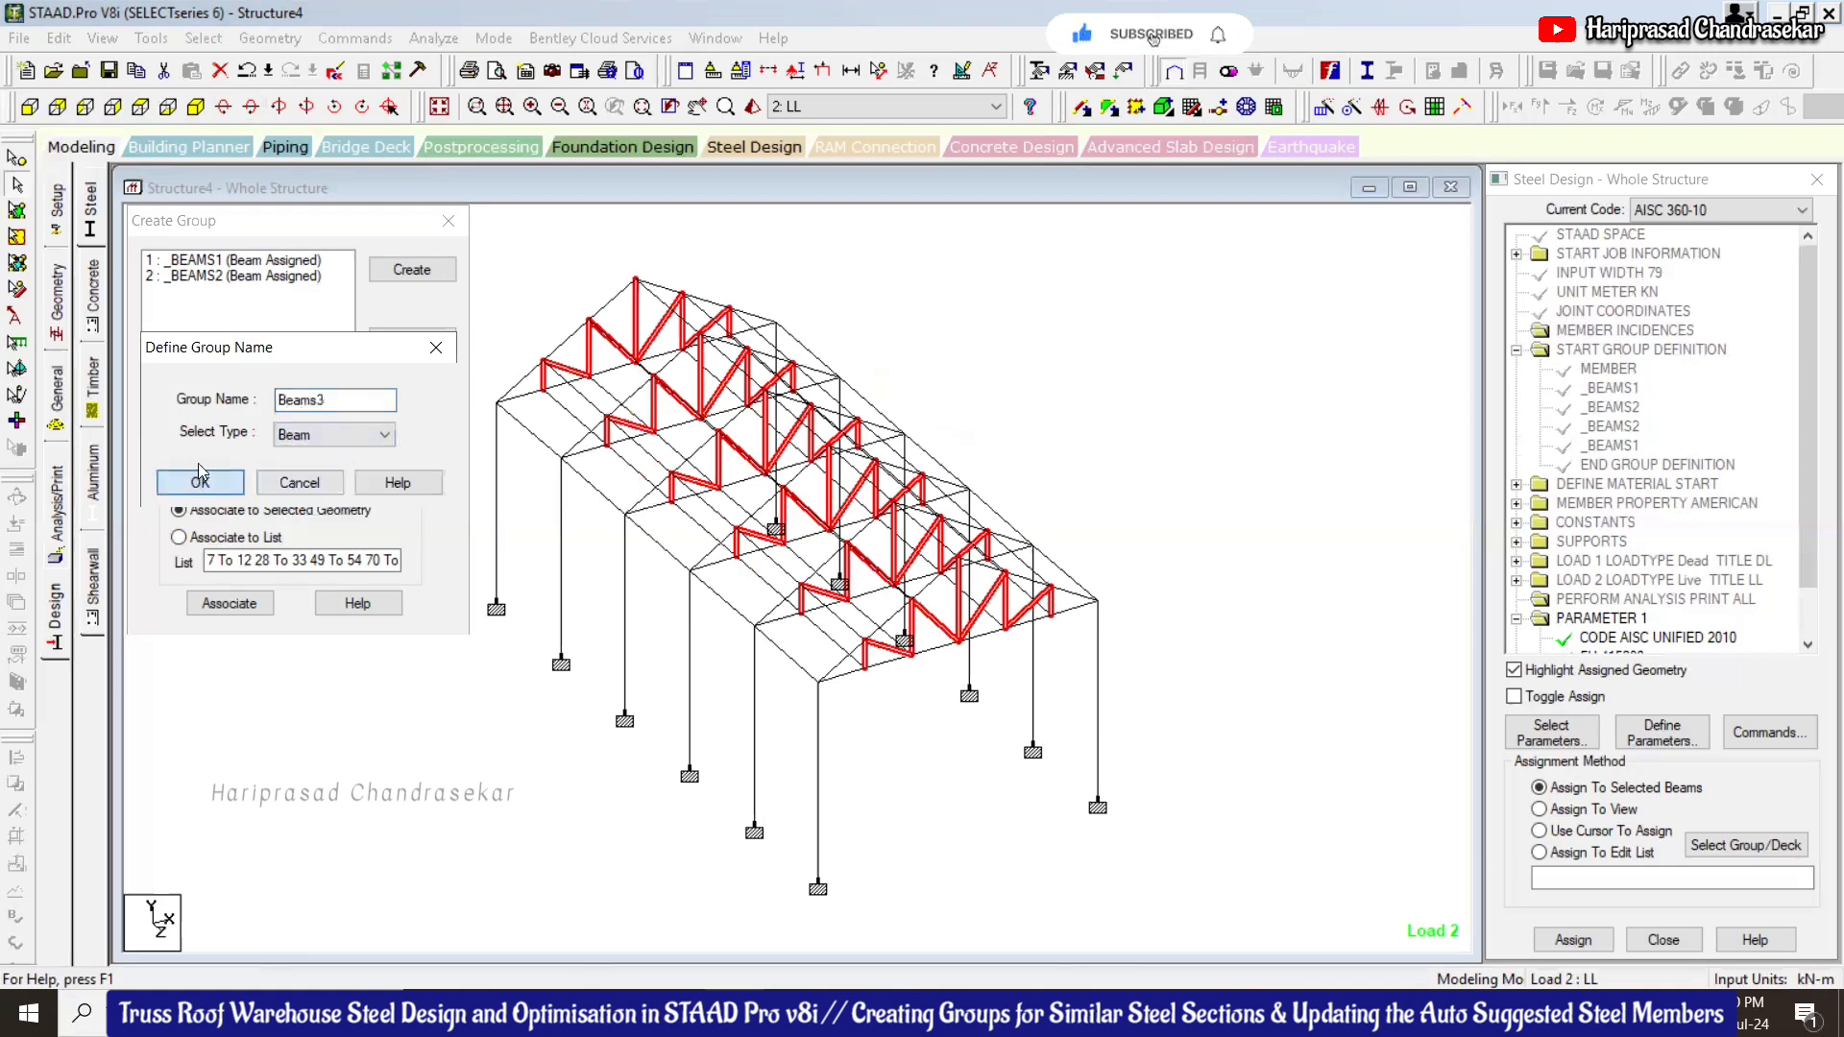
left_click(200, 482)
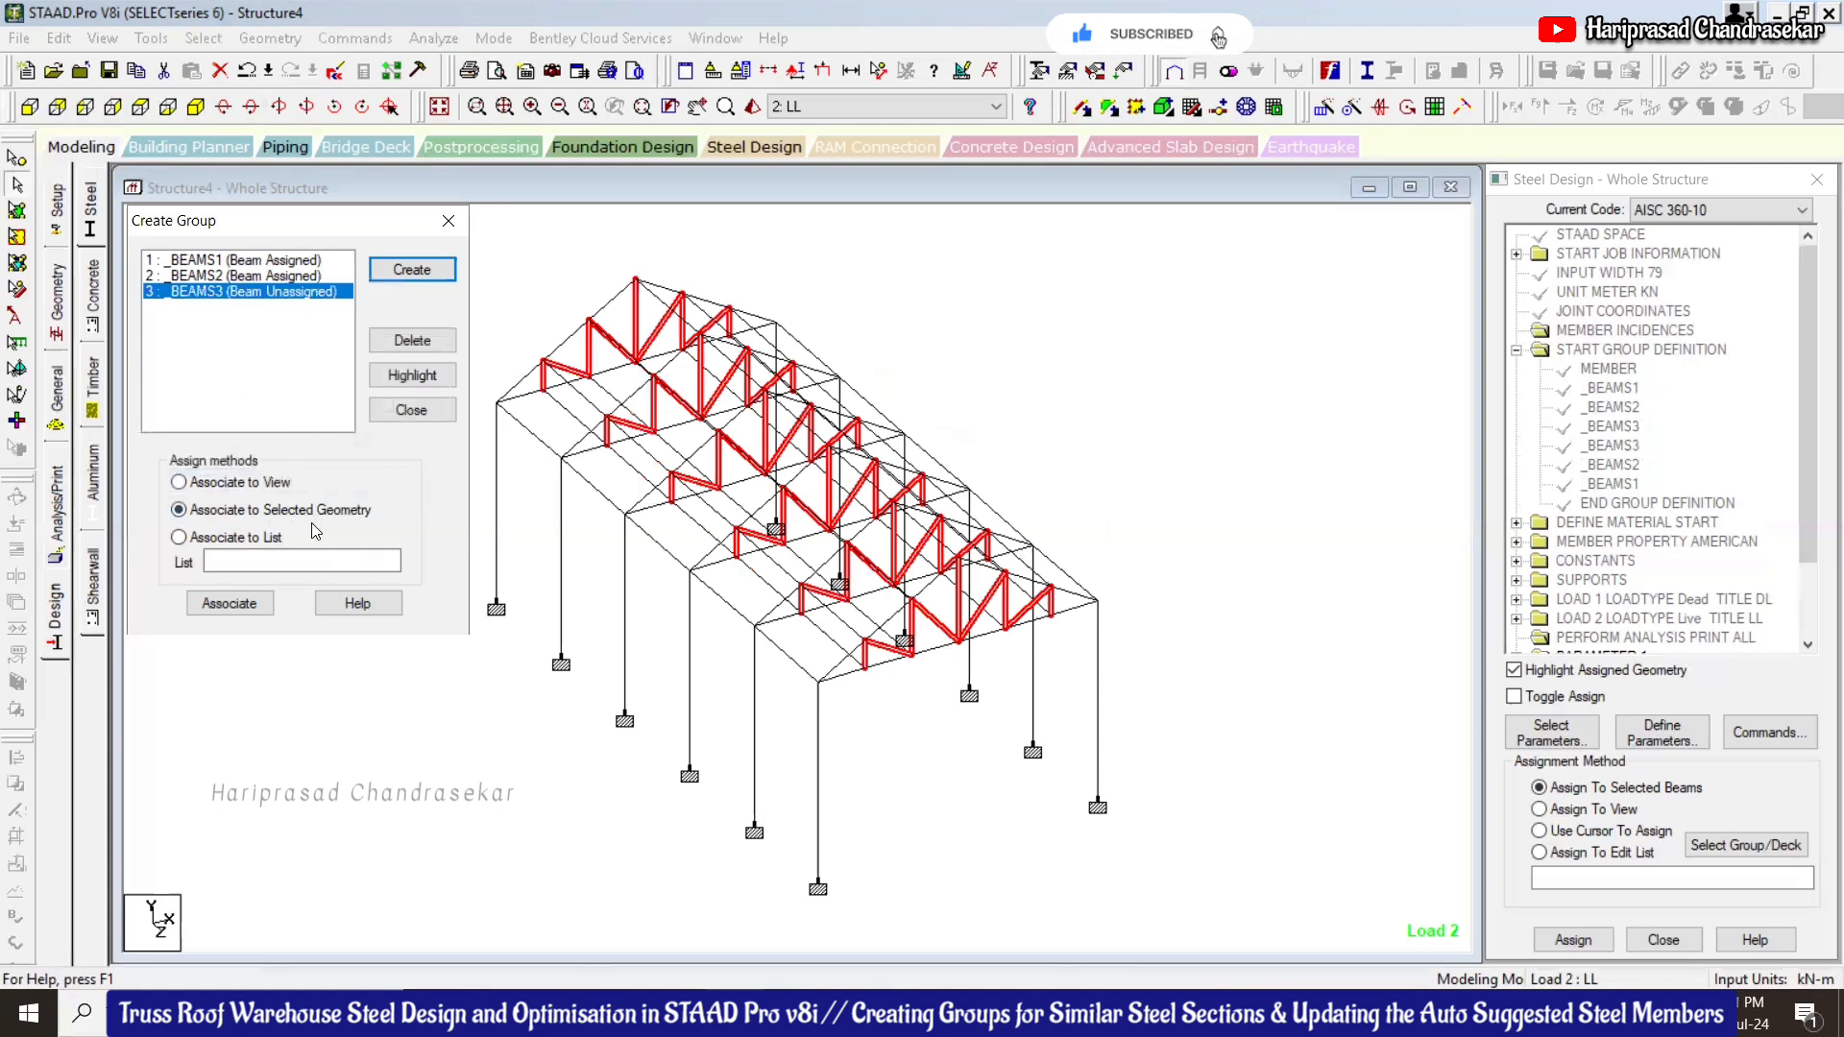
left_click(228, 603)
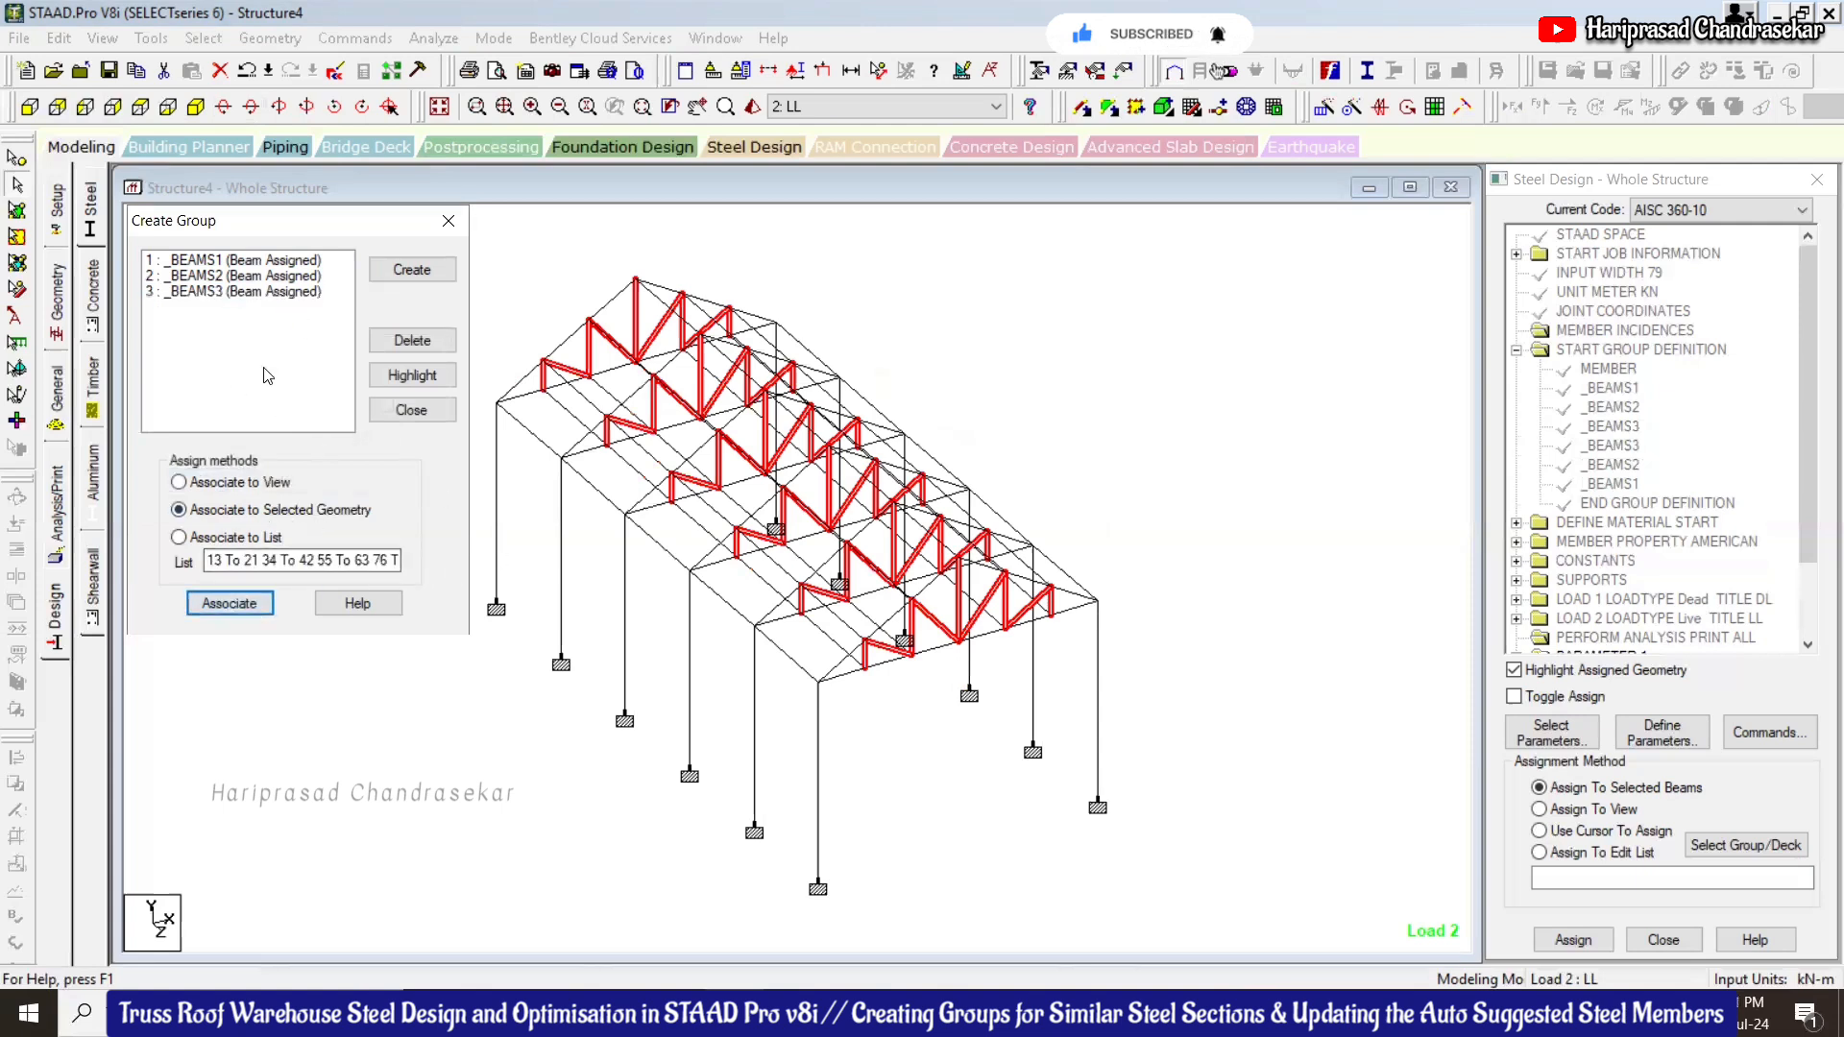
left_click(272, 261)
left_click(267, 292)
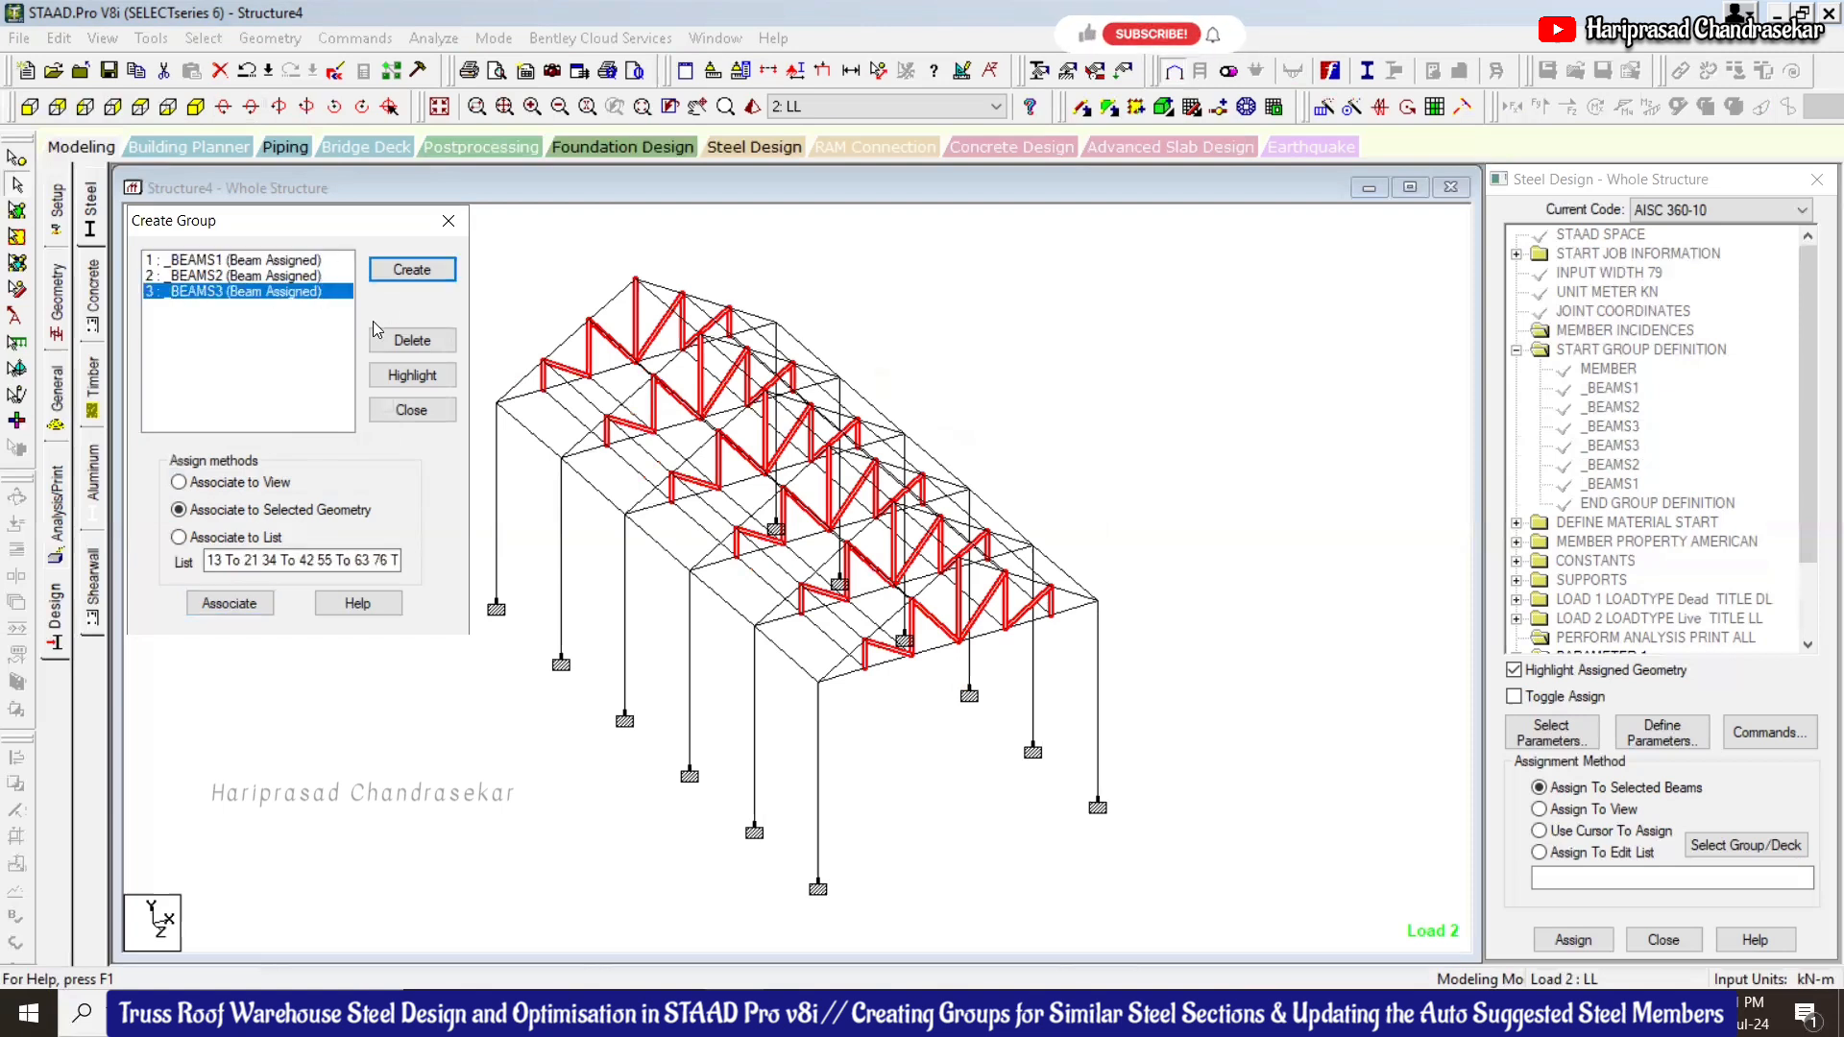
Select the columns along both sides of the warehouse in the front elevation
left_click(404, 271)
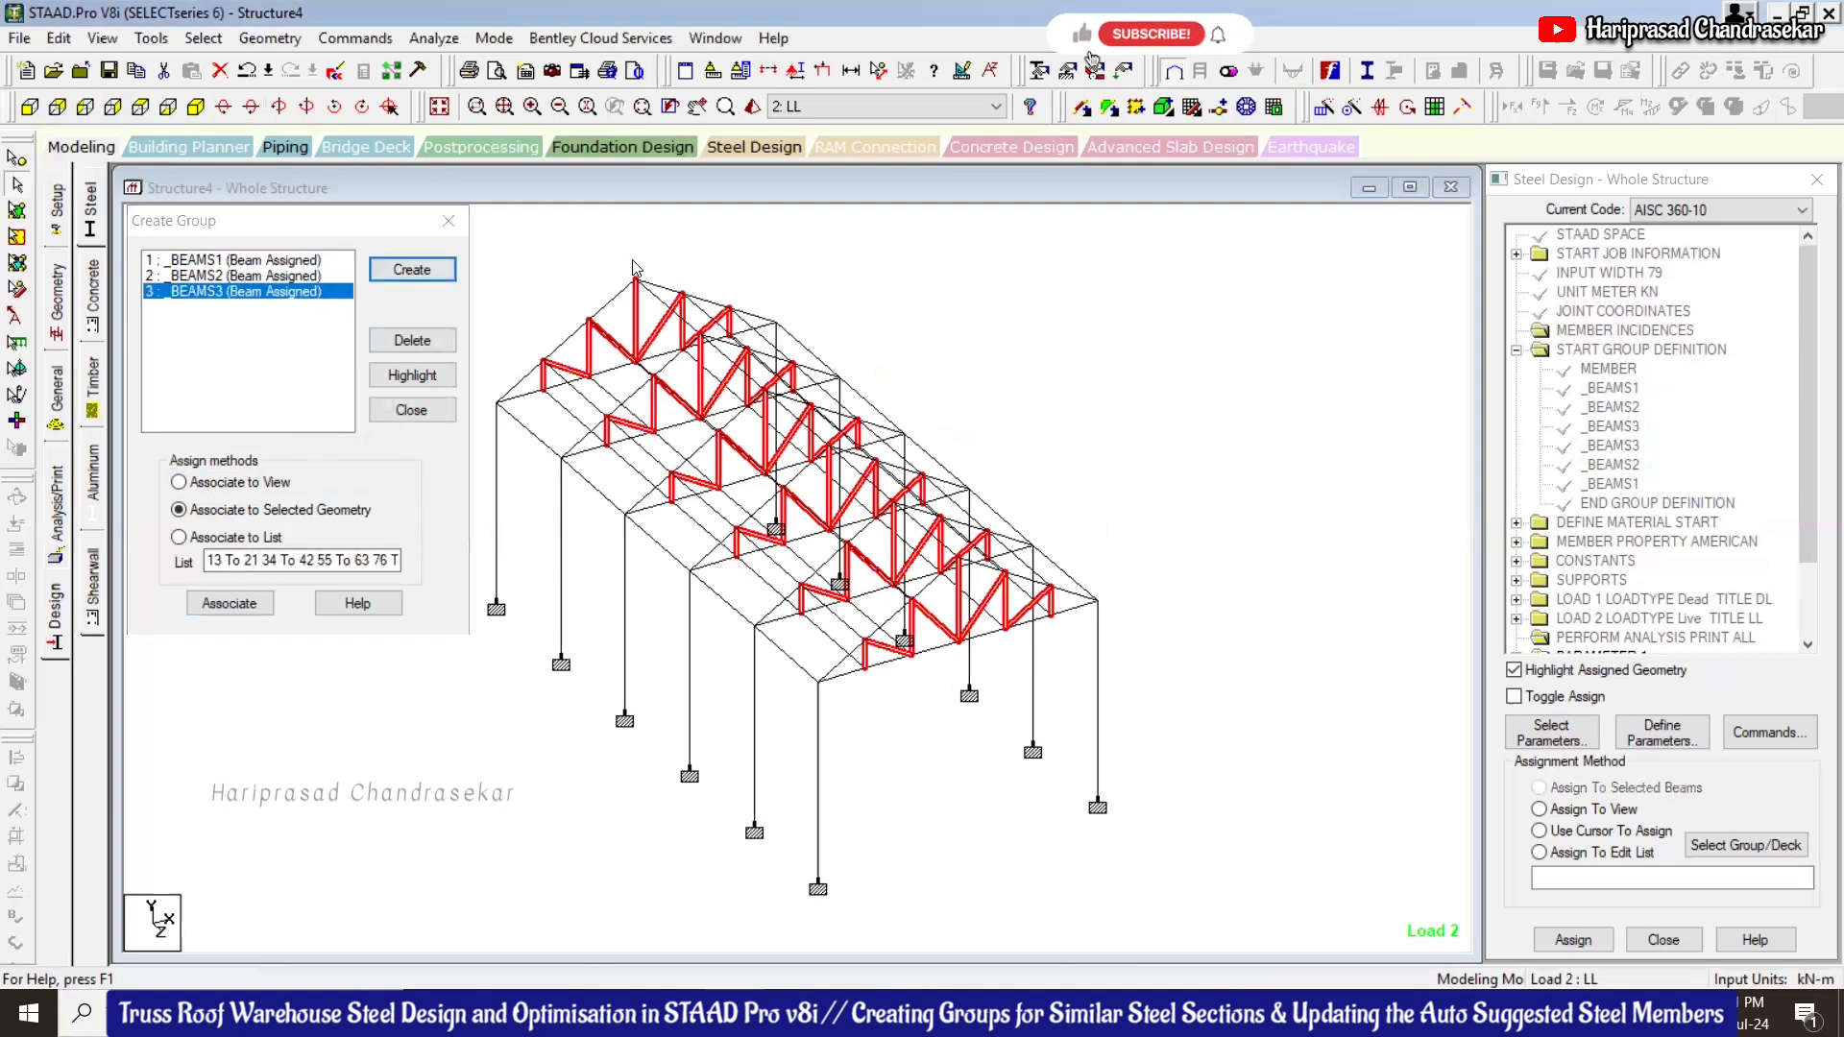
left_click(35, 106)
left_click_drag(1257, 552, 478, 778)
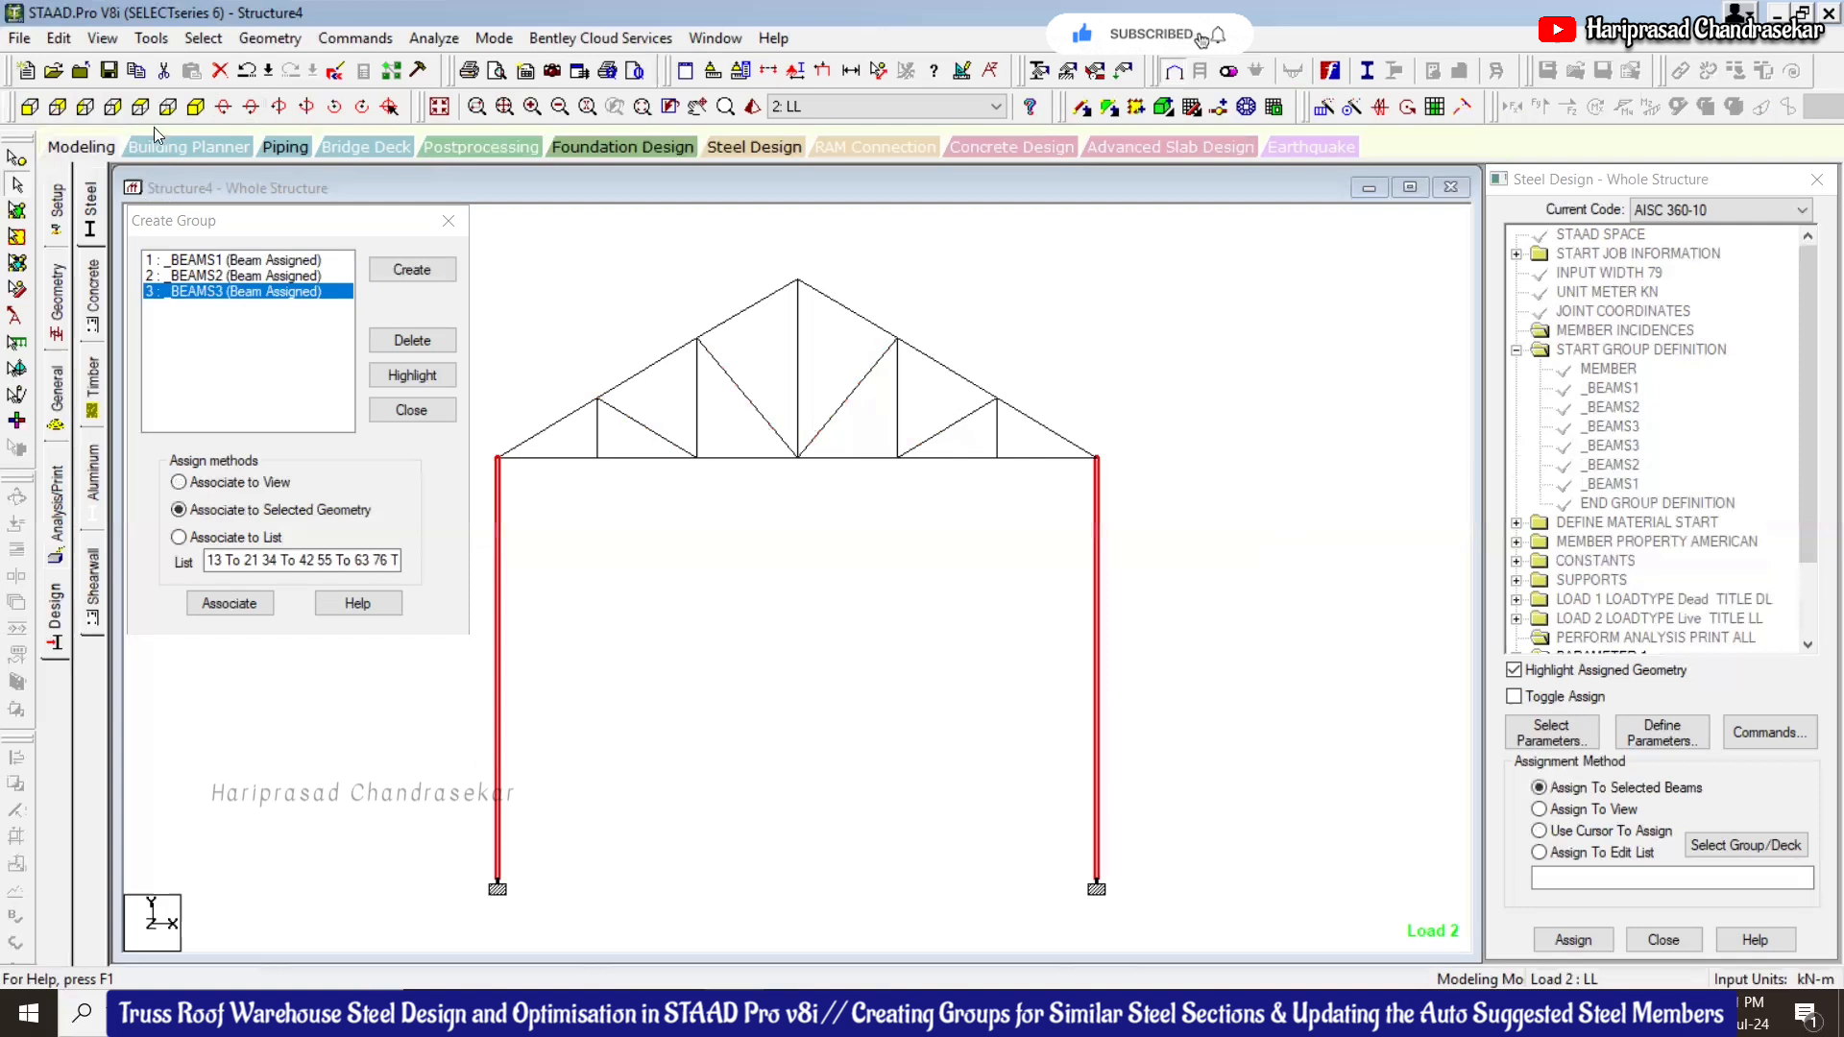
Create a Beam group named Columns, associate the selected columns with it, and close the group definition
left_click(412, 269)
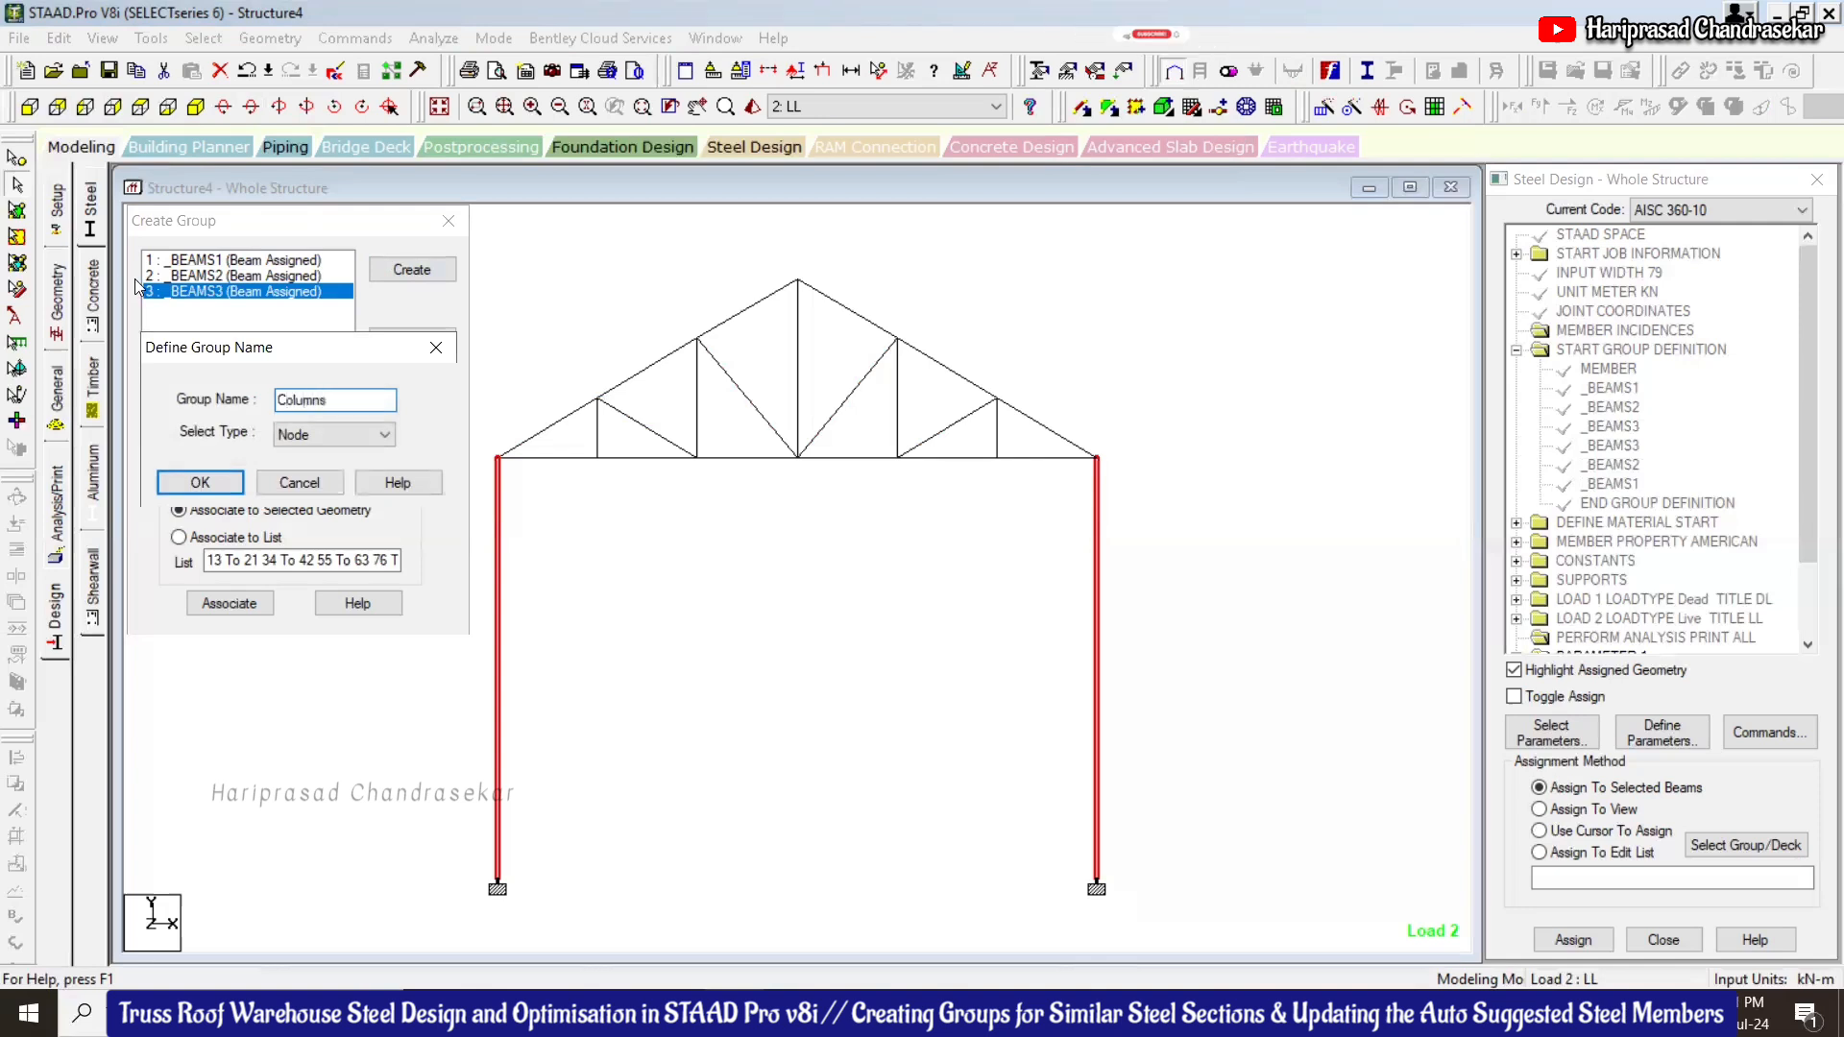
left_click(327, 435)
left_click(310, 471)
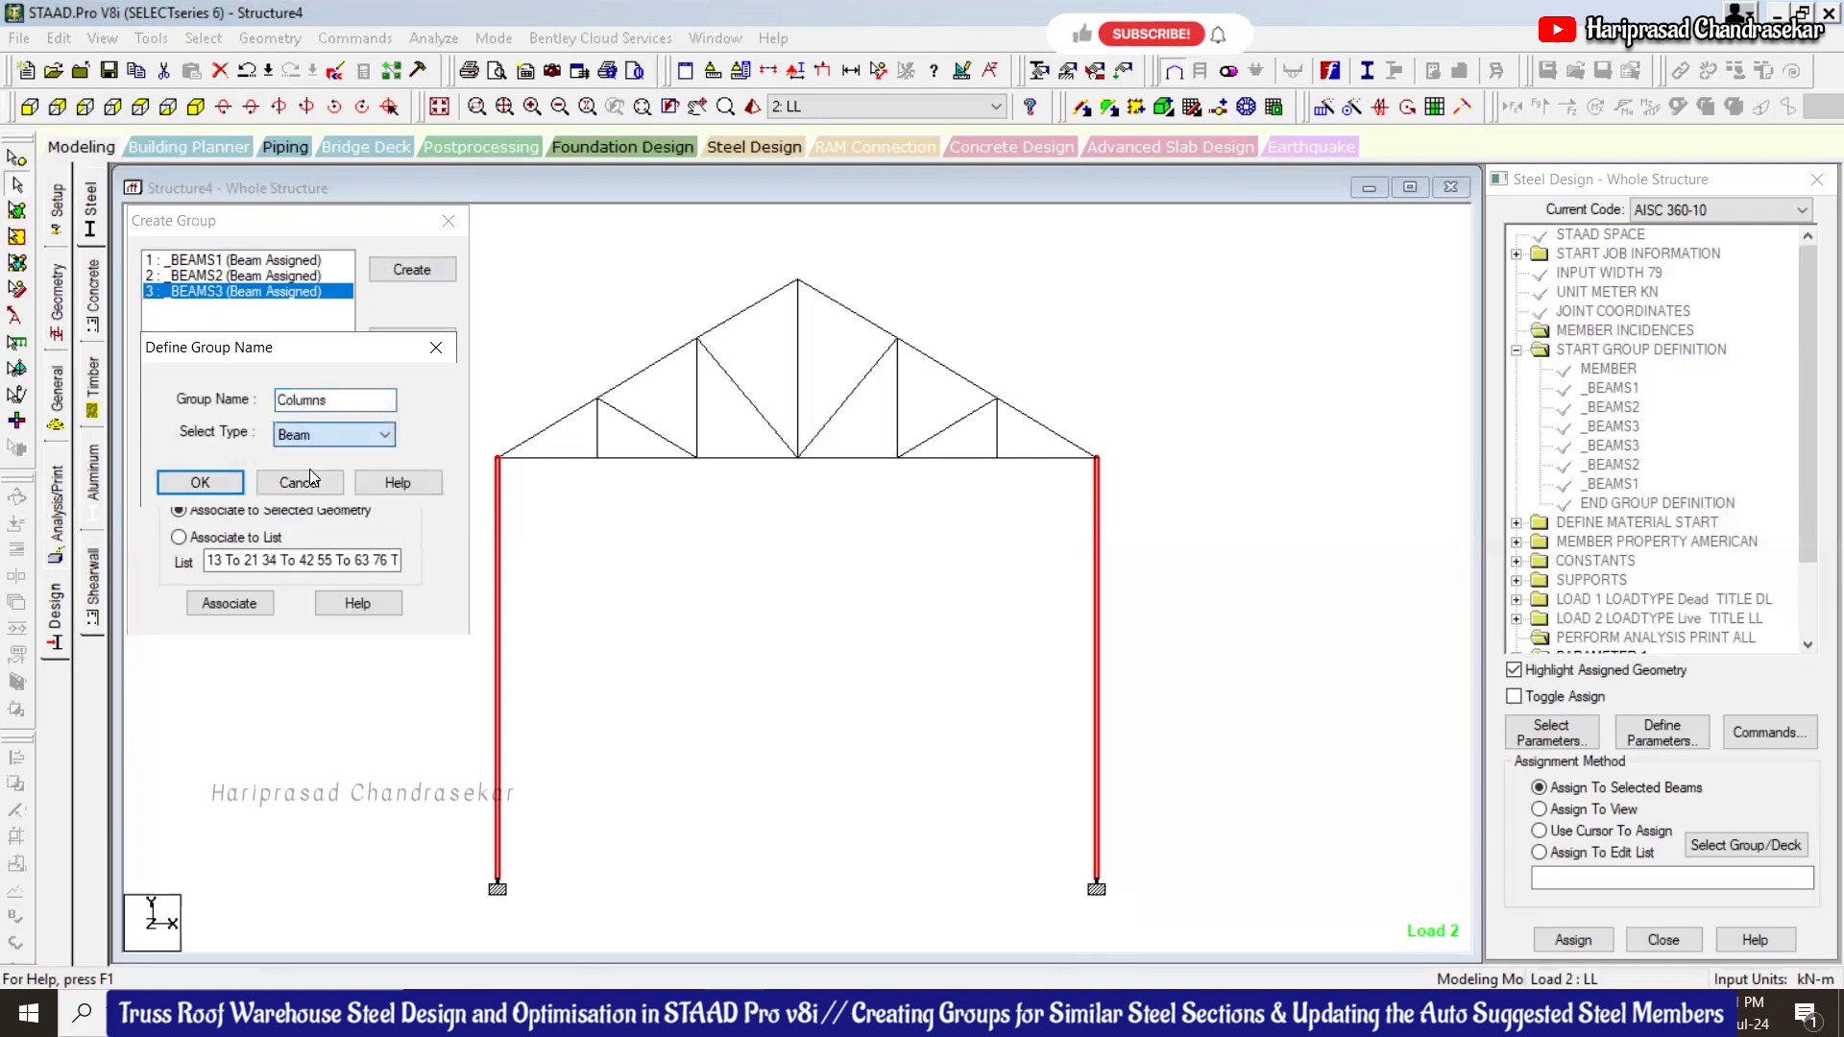
left_click(199, 483)
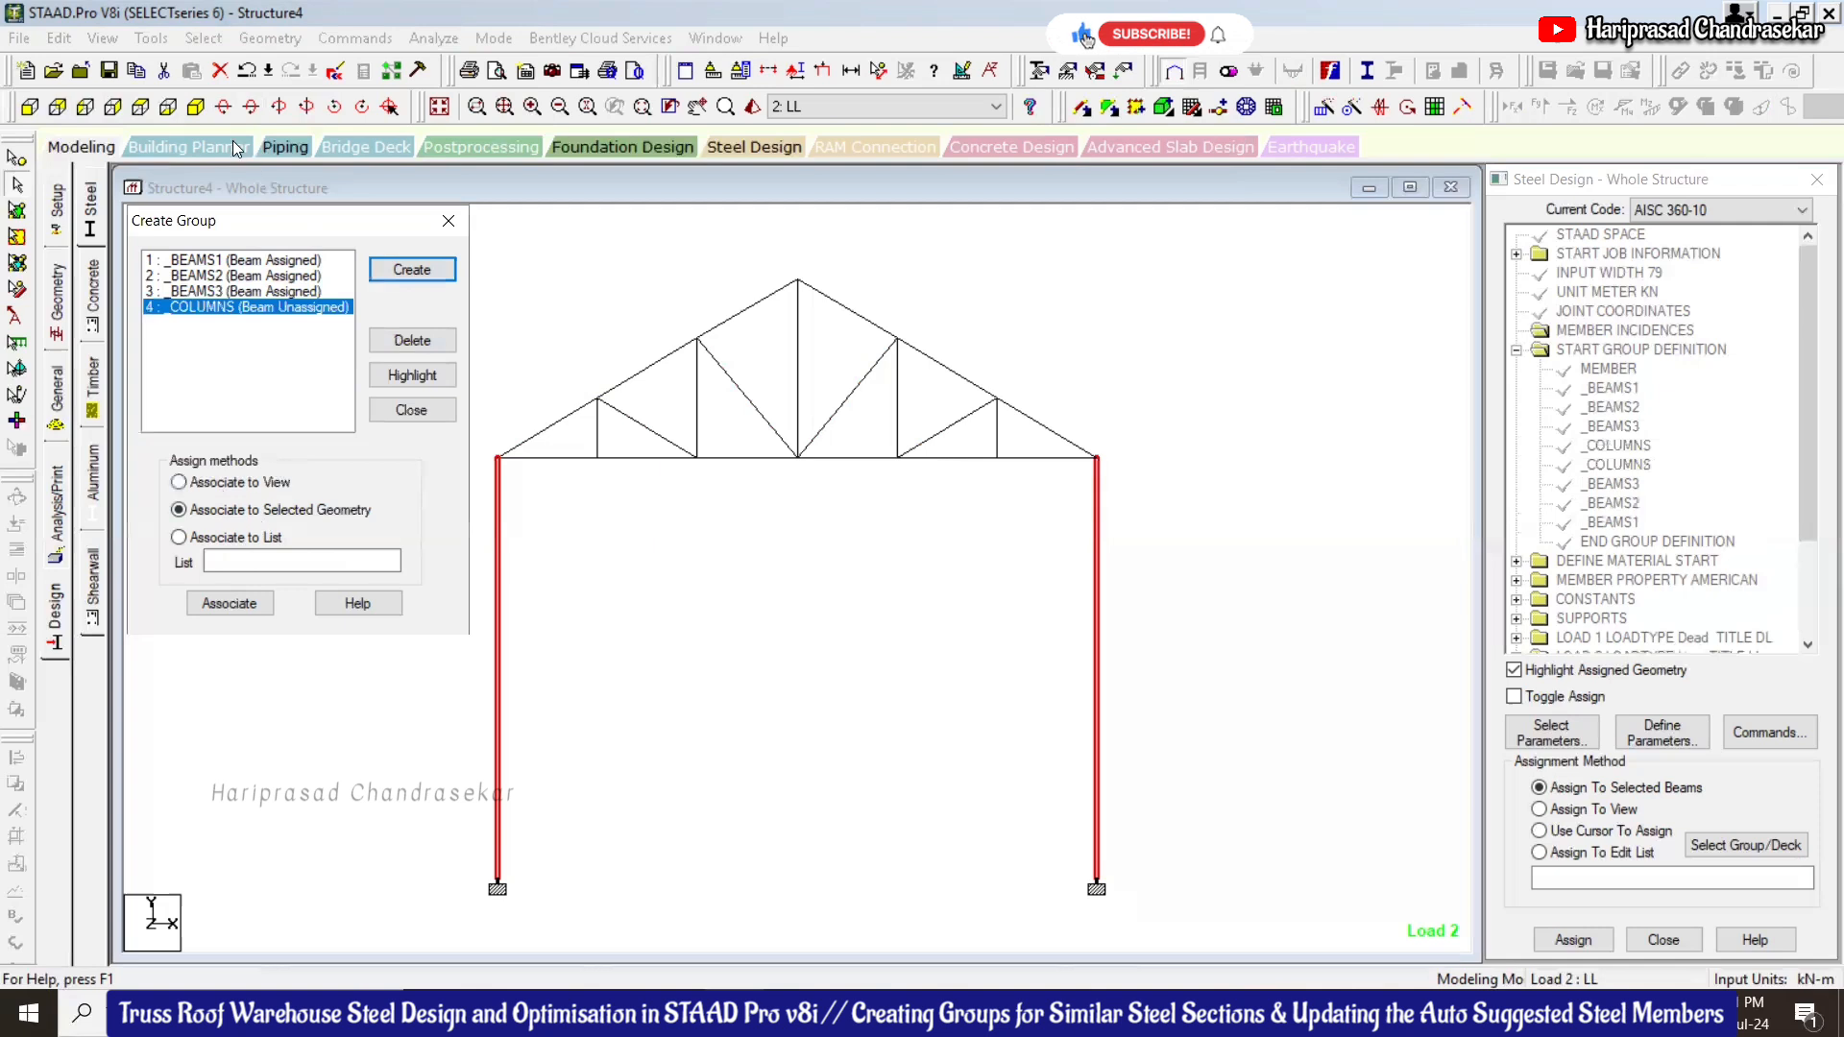
left_click(196, 107)
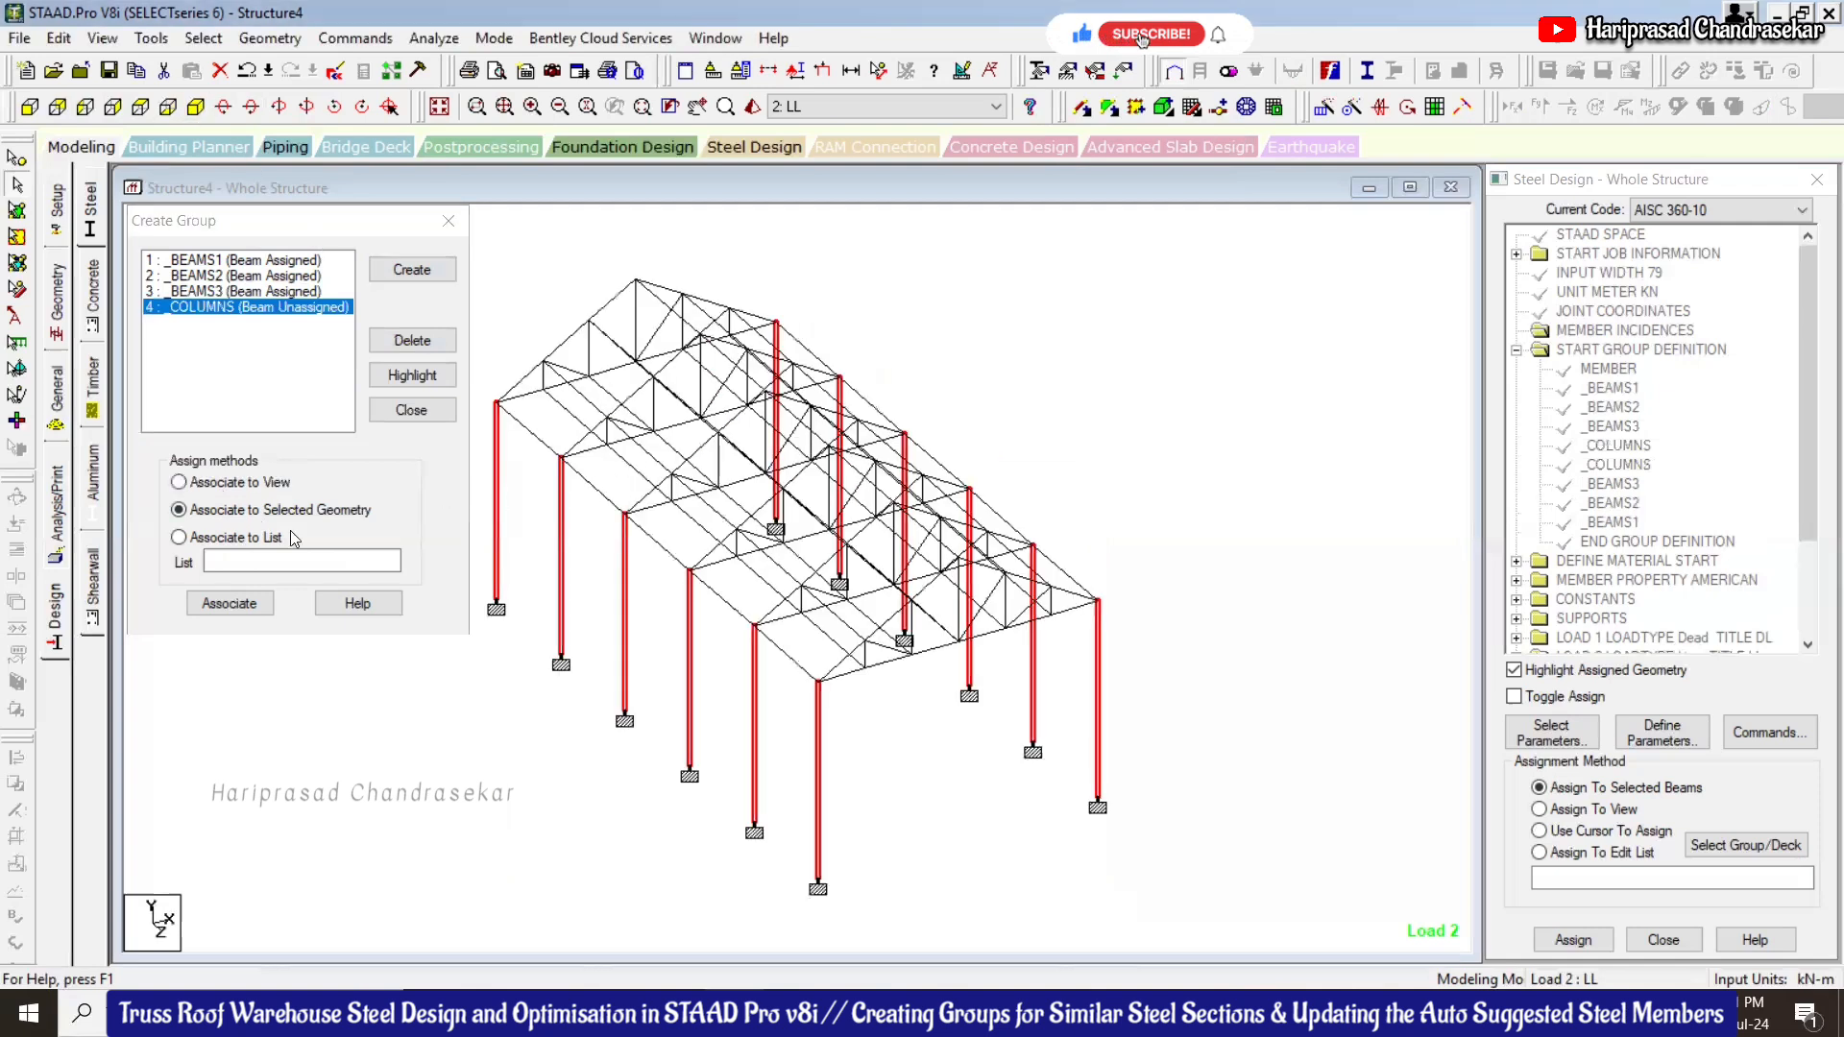
left_click(222, 600)
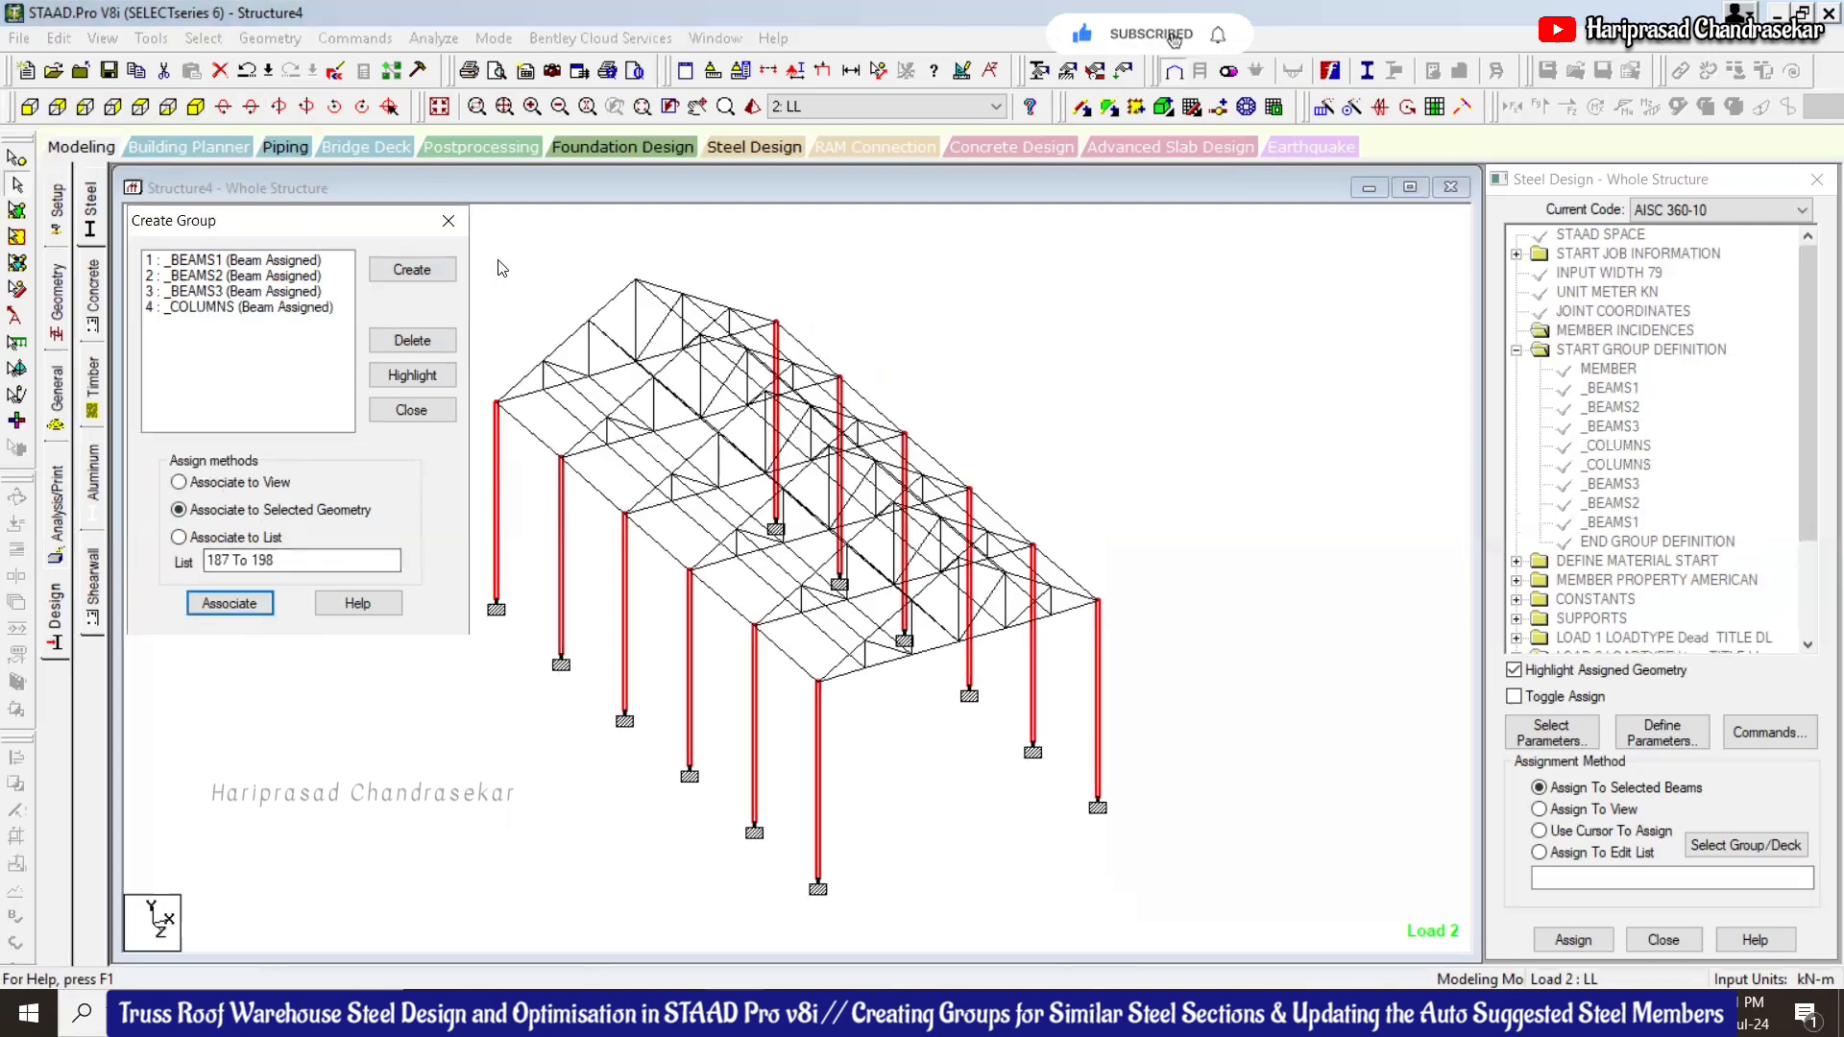
left_click(493, 593)
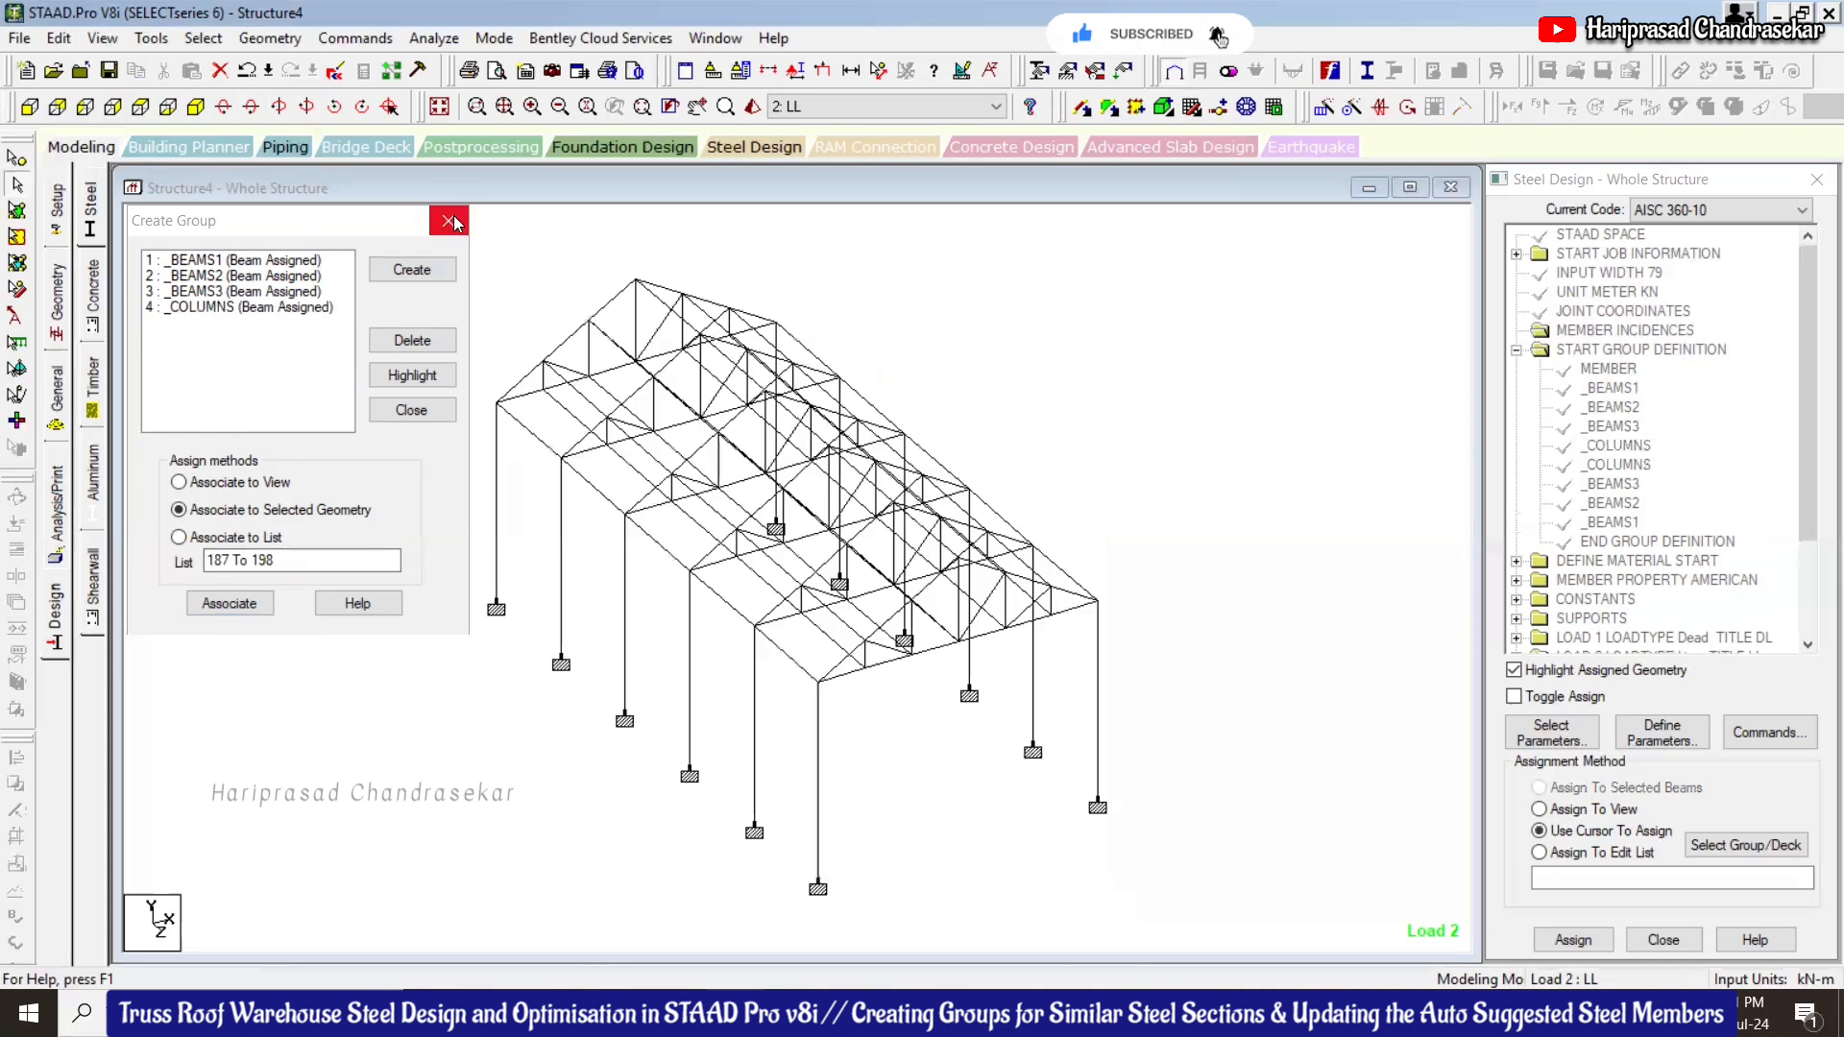
left_click(448, 222)
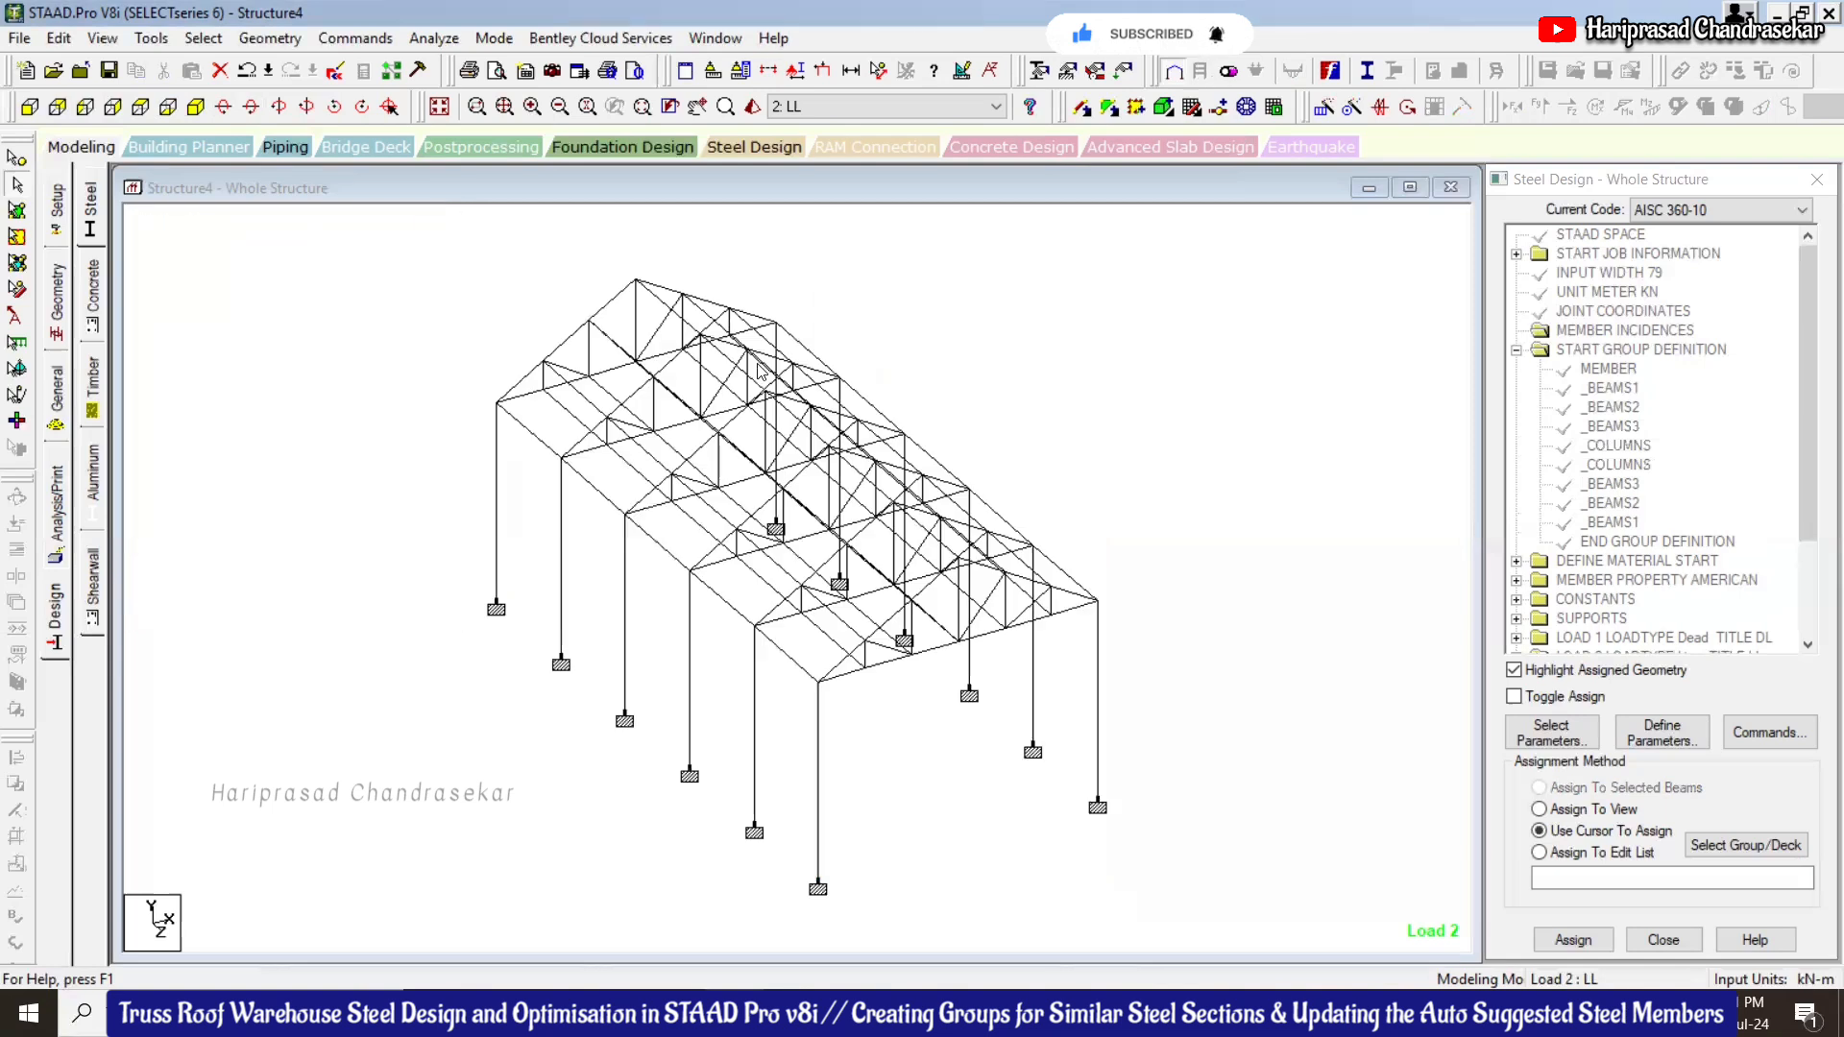
left_click(1767, 733)
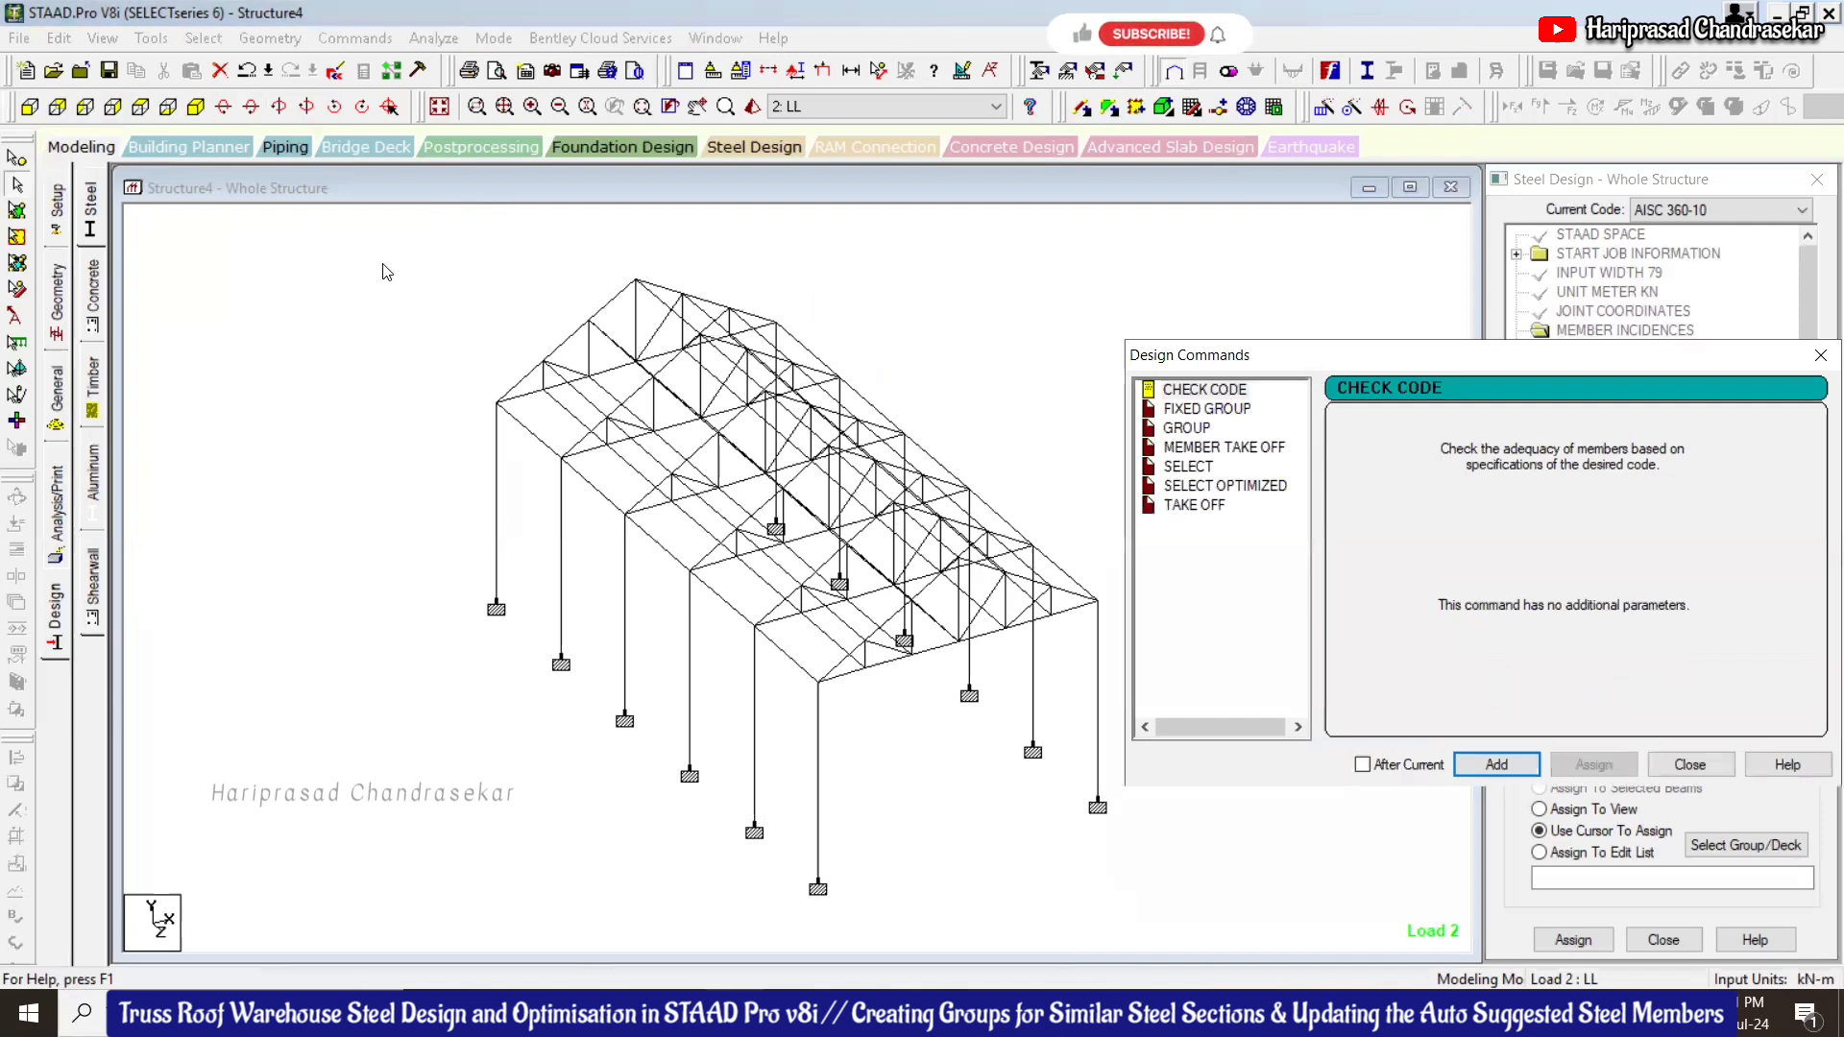
left_click_drag(1307, 367, 383, 264)
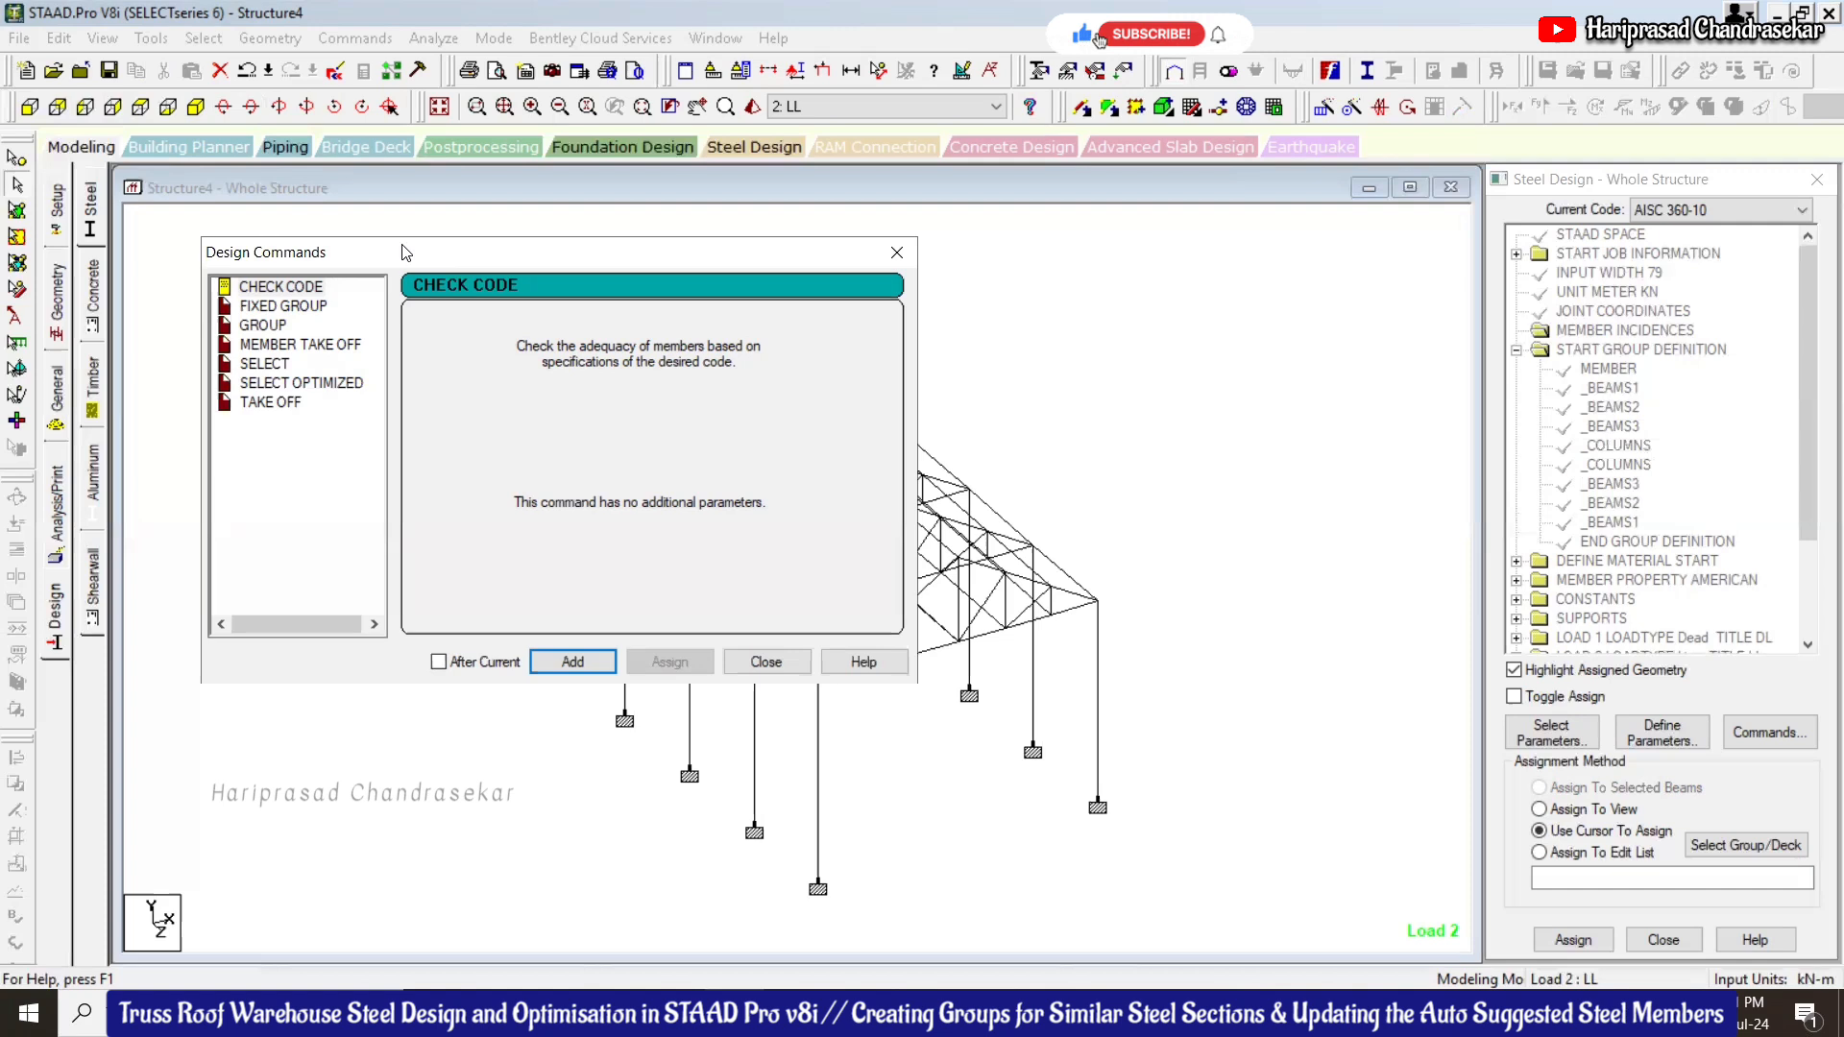
left_click(898, 253)
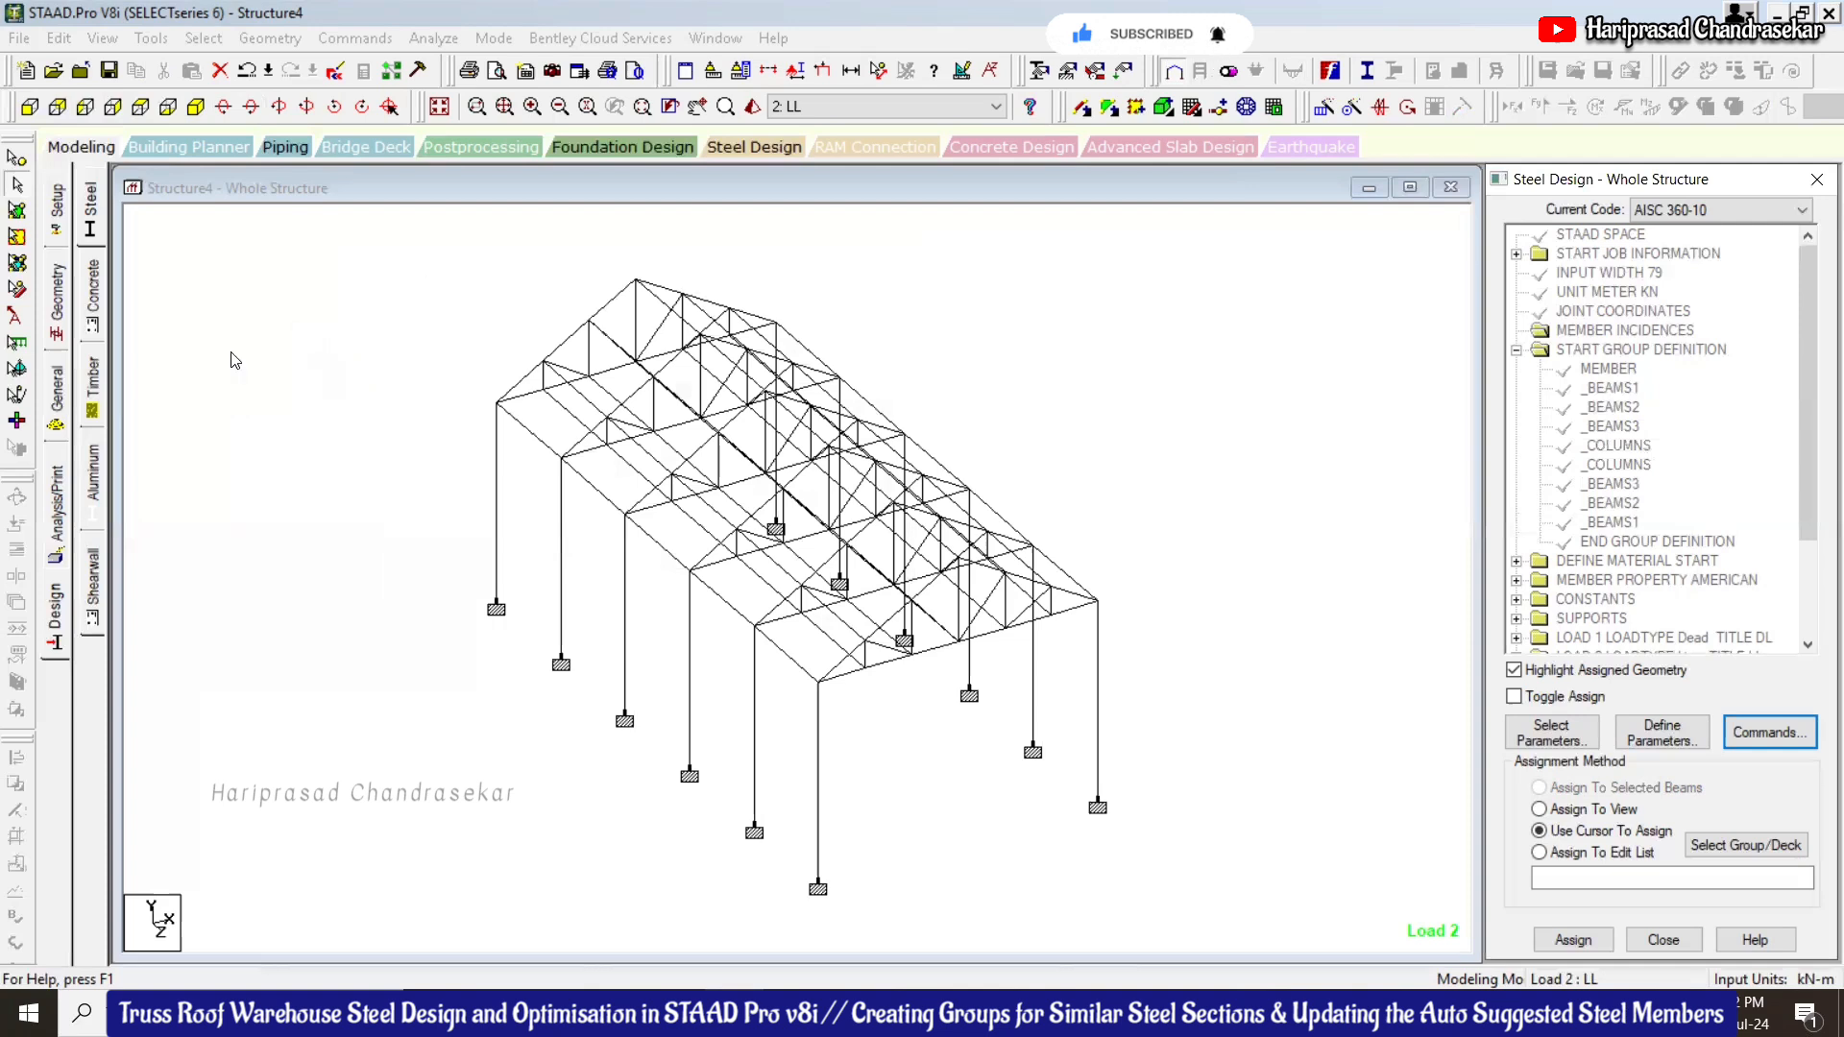
Review the section properties defined for the structure: Assign Beam, Assign Column and W18X40
left_click(58, 389)
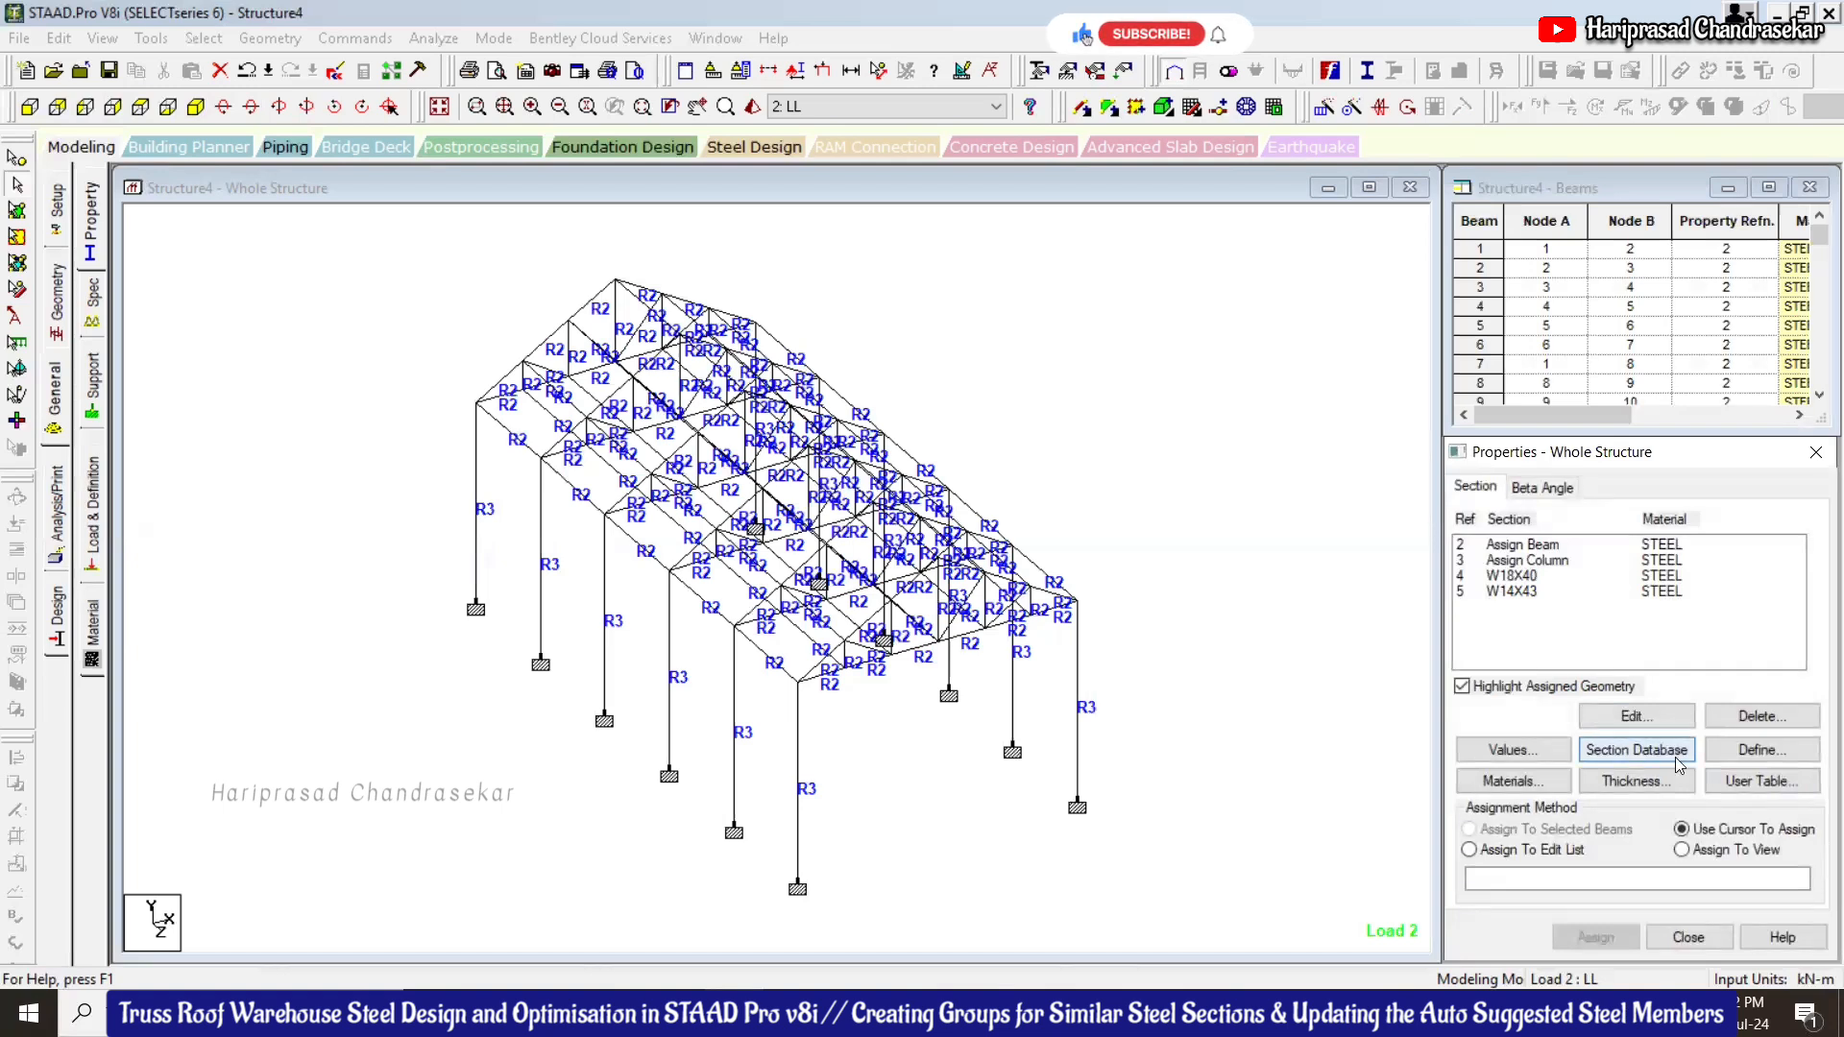
left_click(1534, 545)
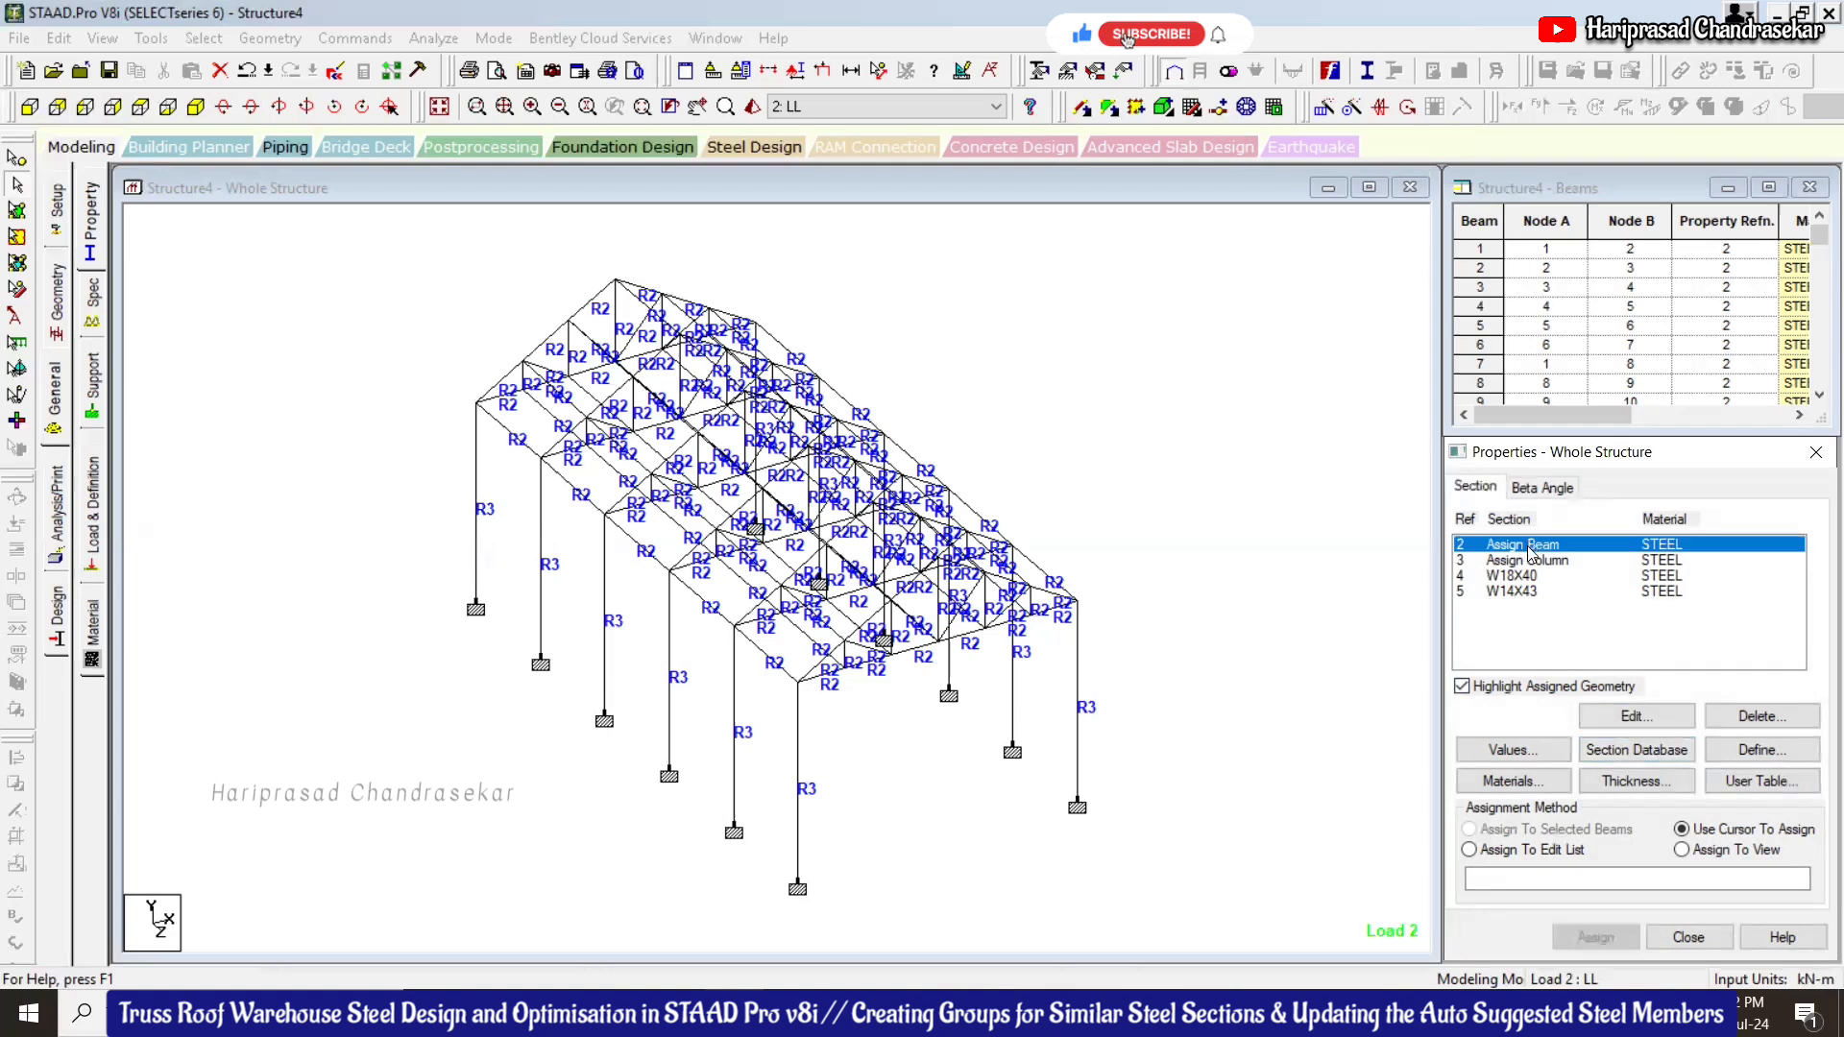
left_click(1527, 560)
left_click(1519, 576)
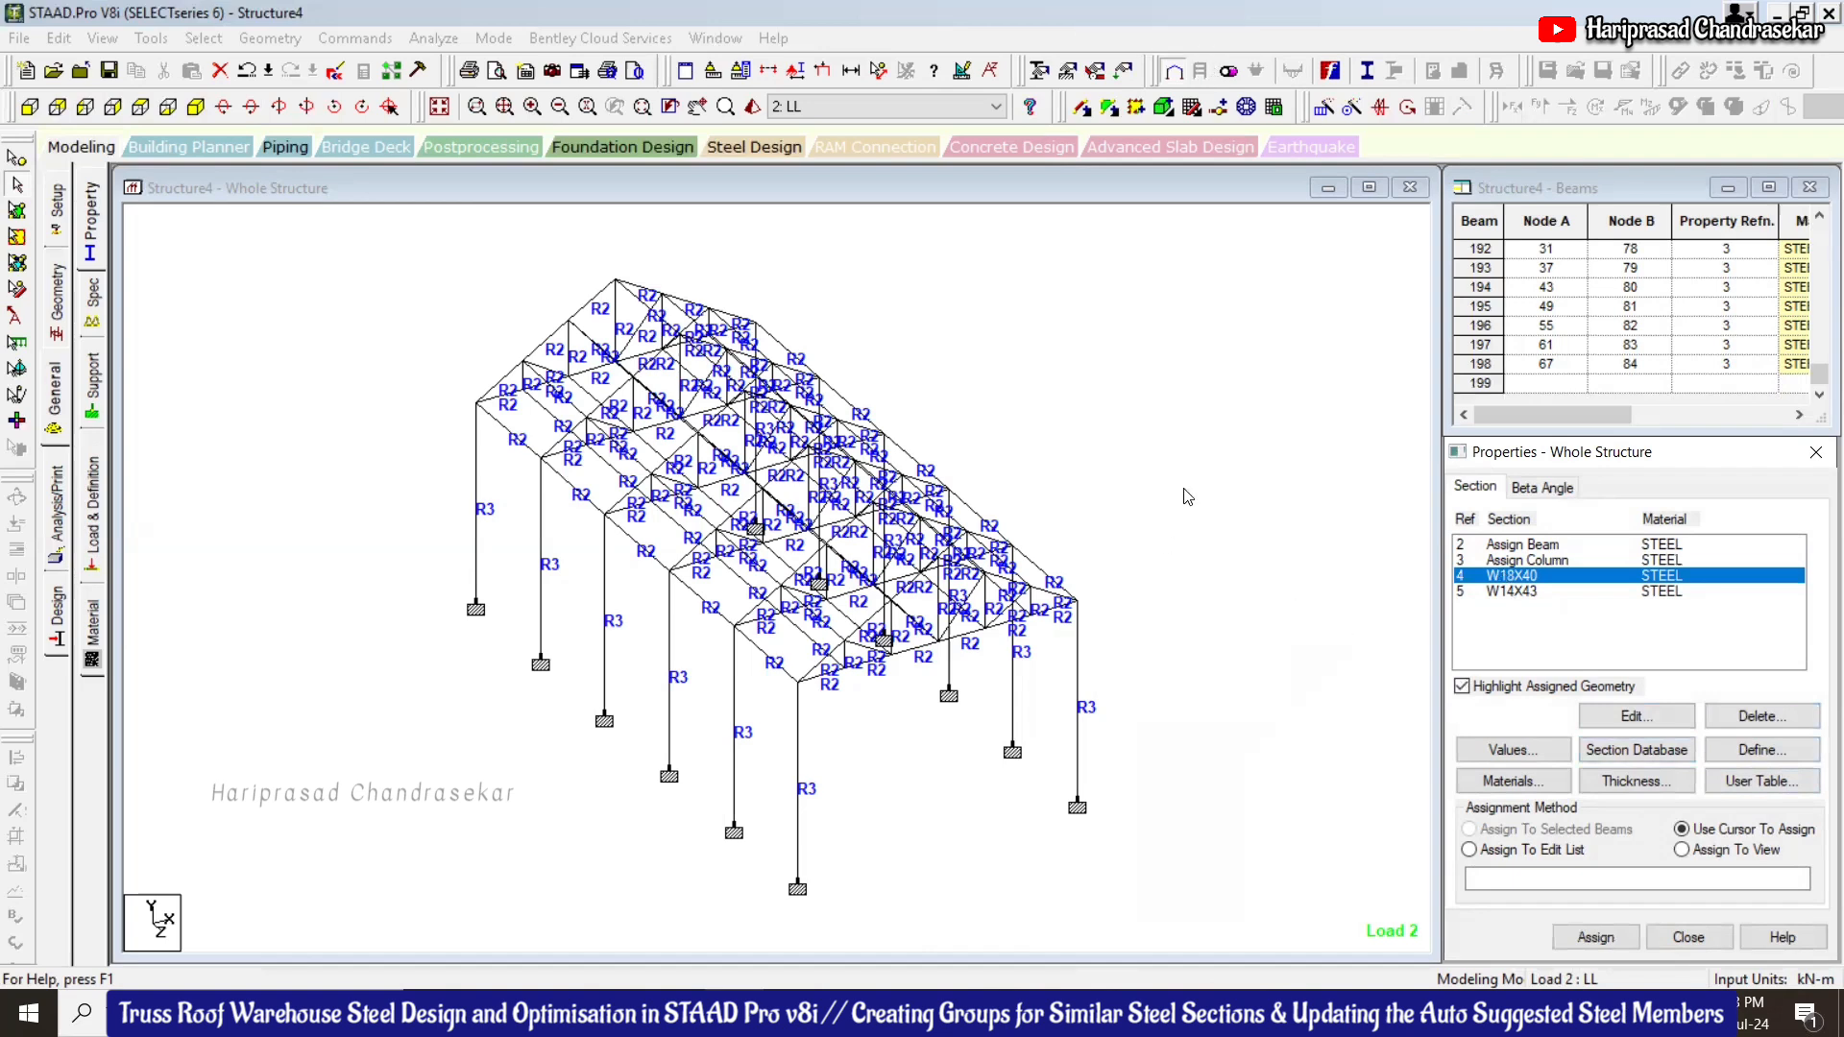
Return to the steel design settings and add the CHECK CODE and FIXED GROUP design commands
left_click(53, 607)
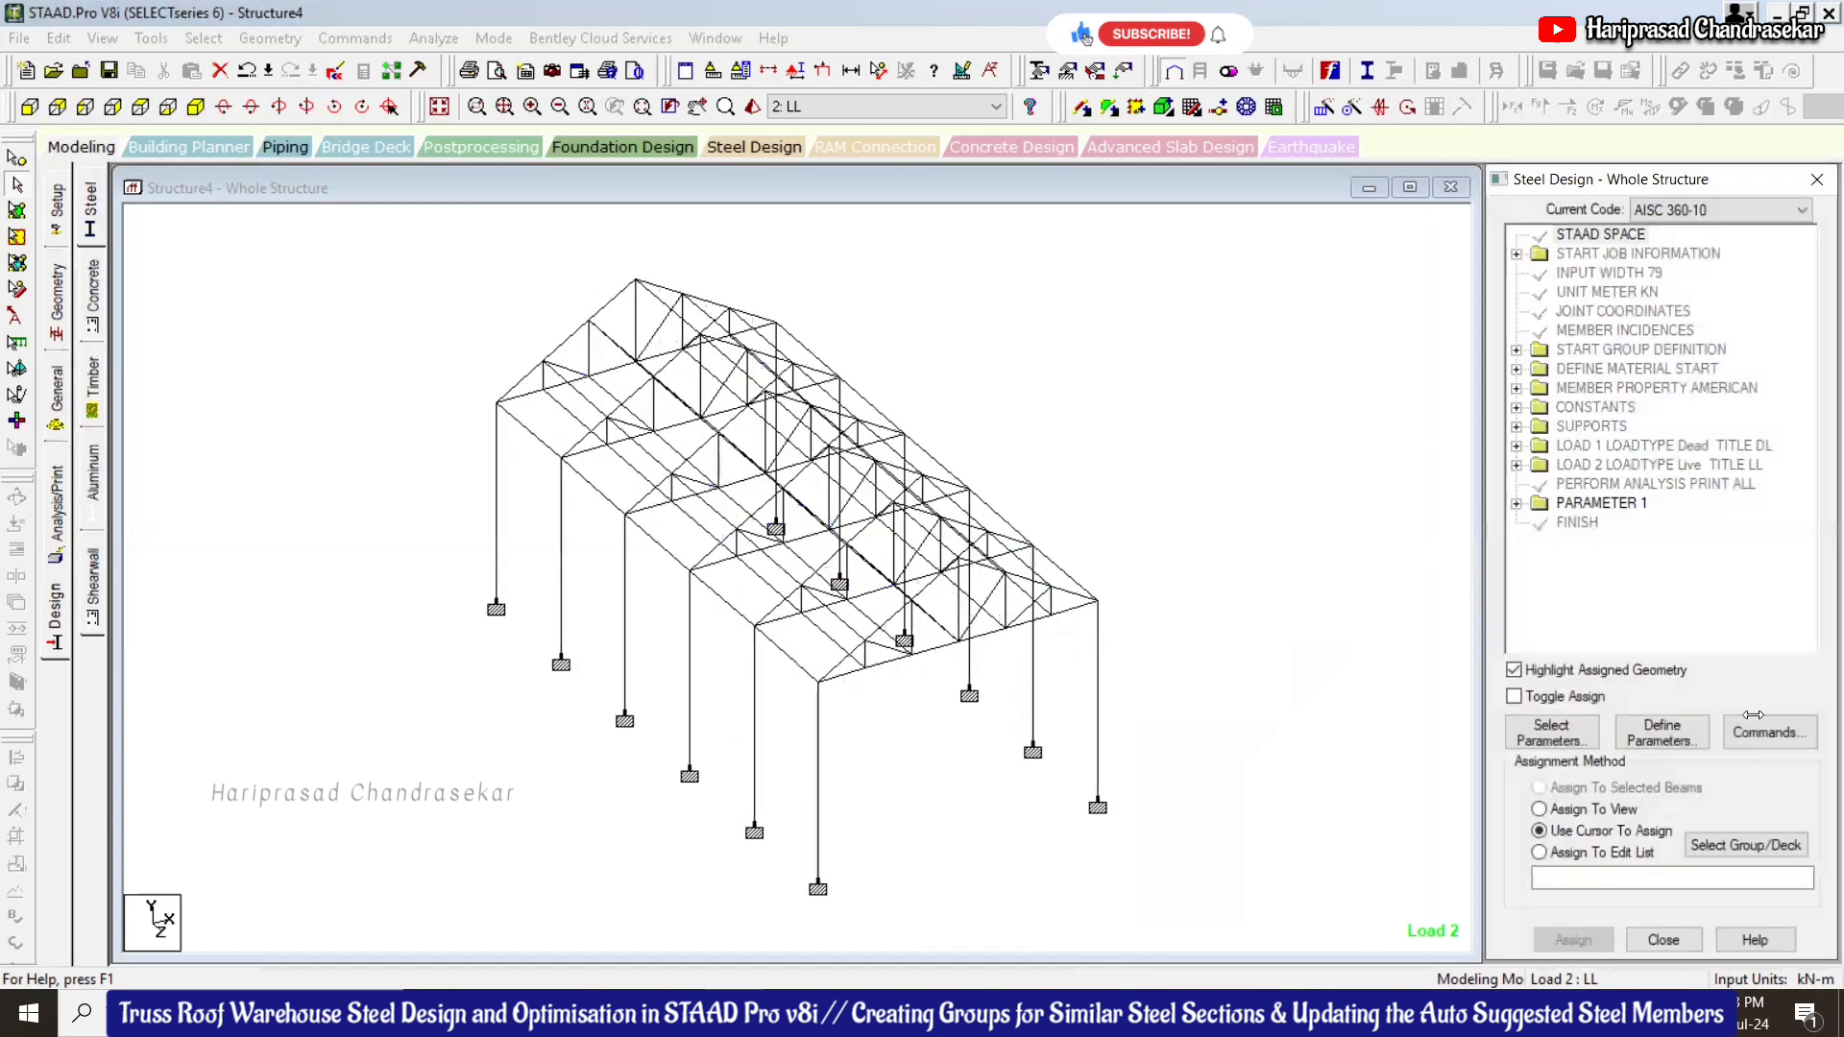
left_click(1516, 502)
left_click(1767, 735)
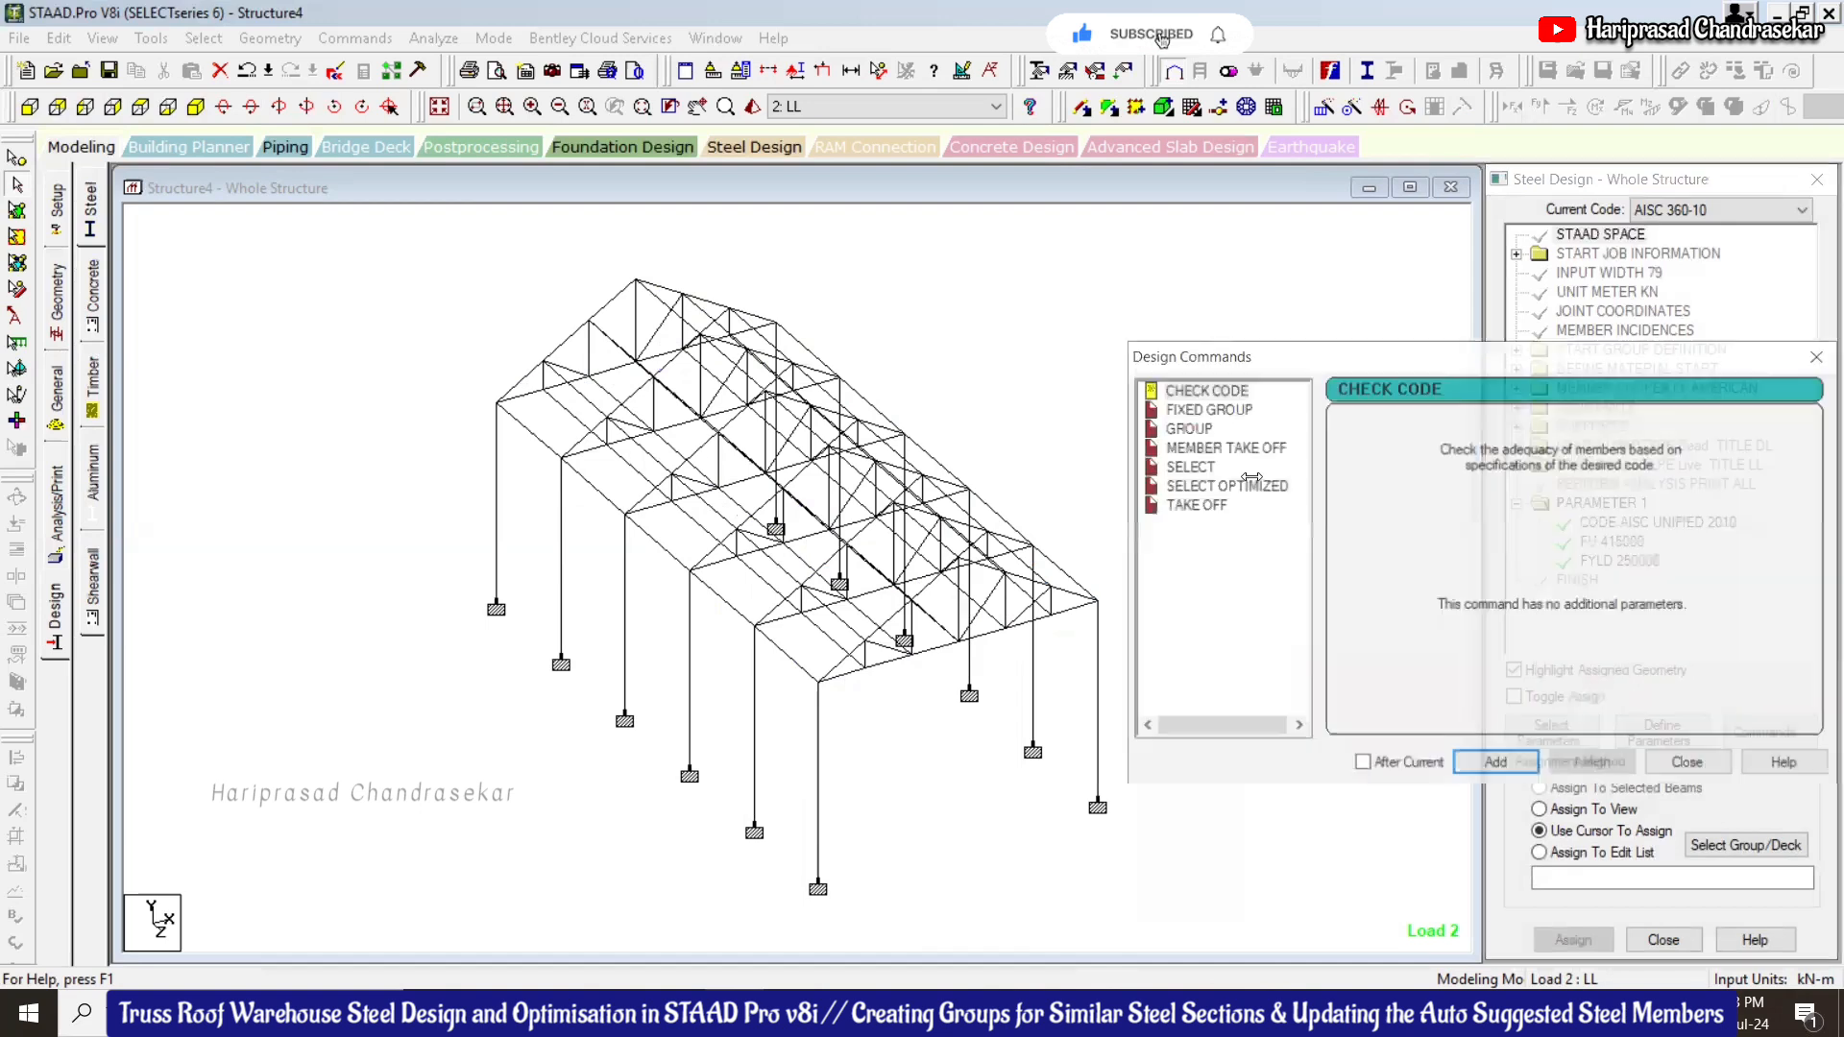
left_click_drag(1266, 355, 555, 272)
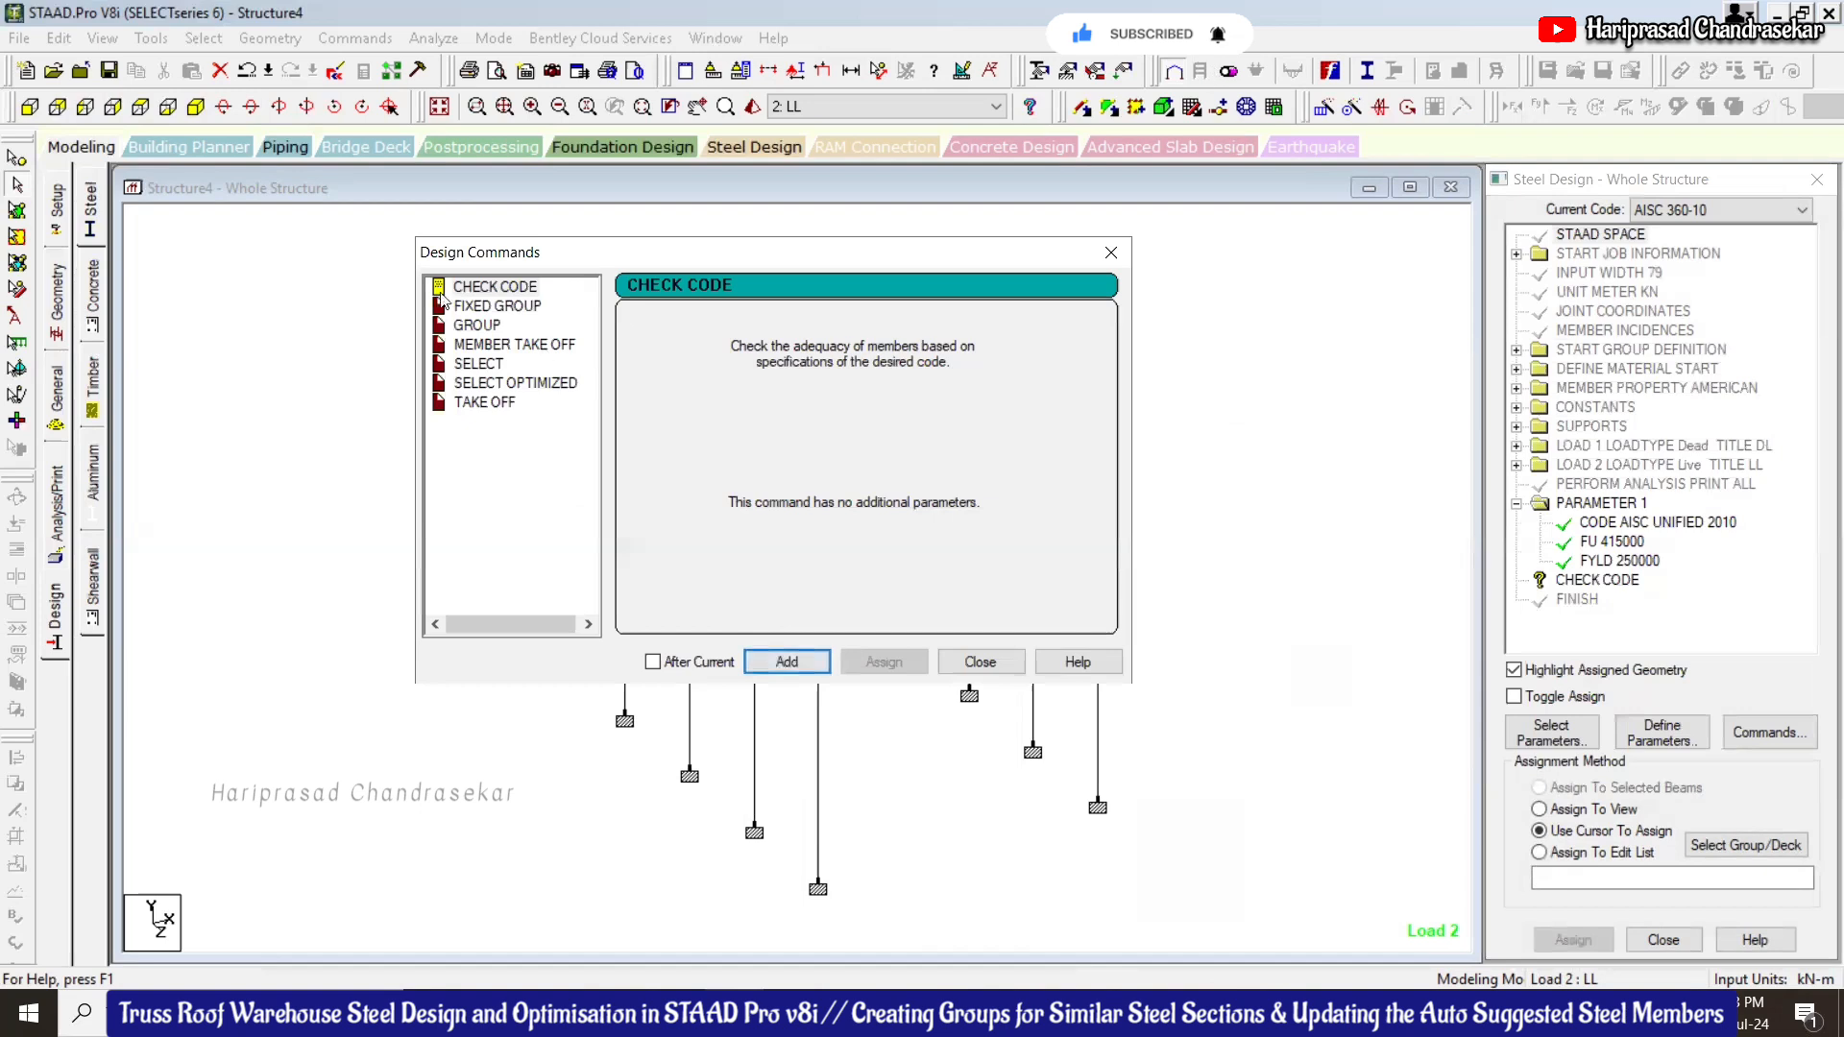
left_click(490, 306)
left_click(787, 662)
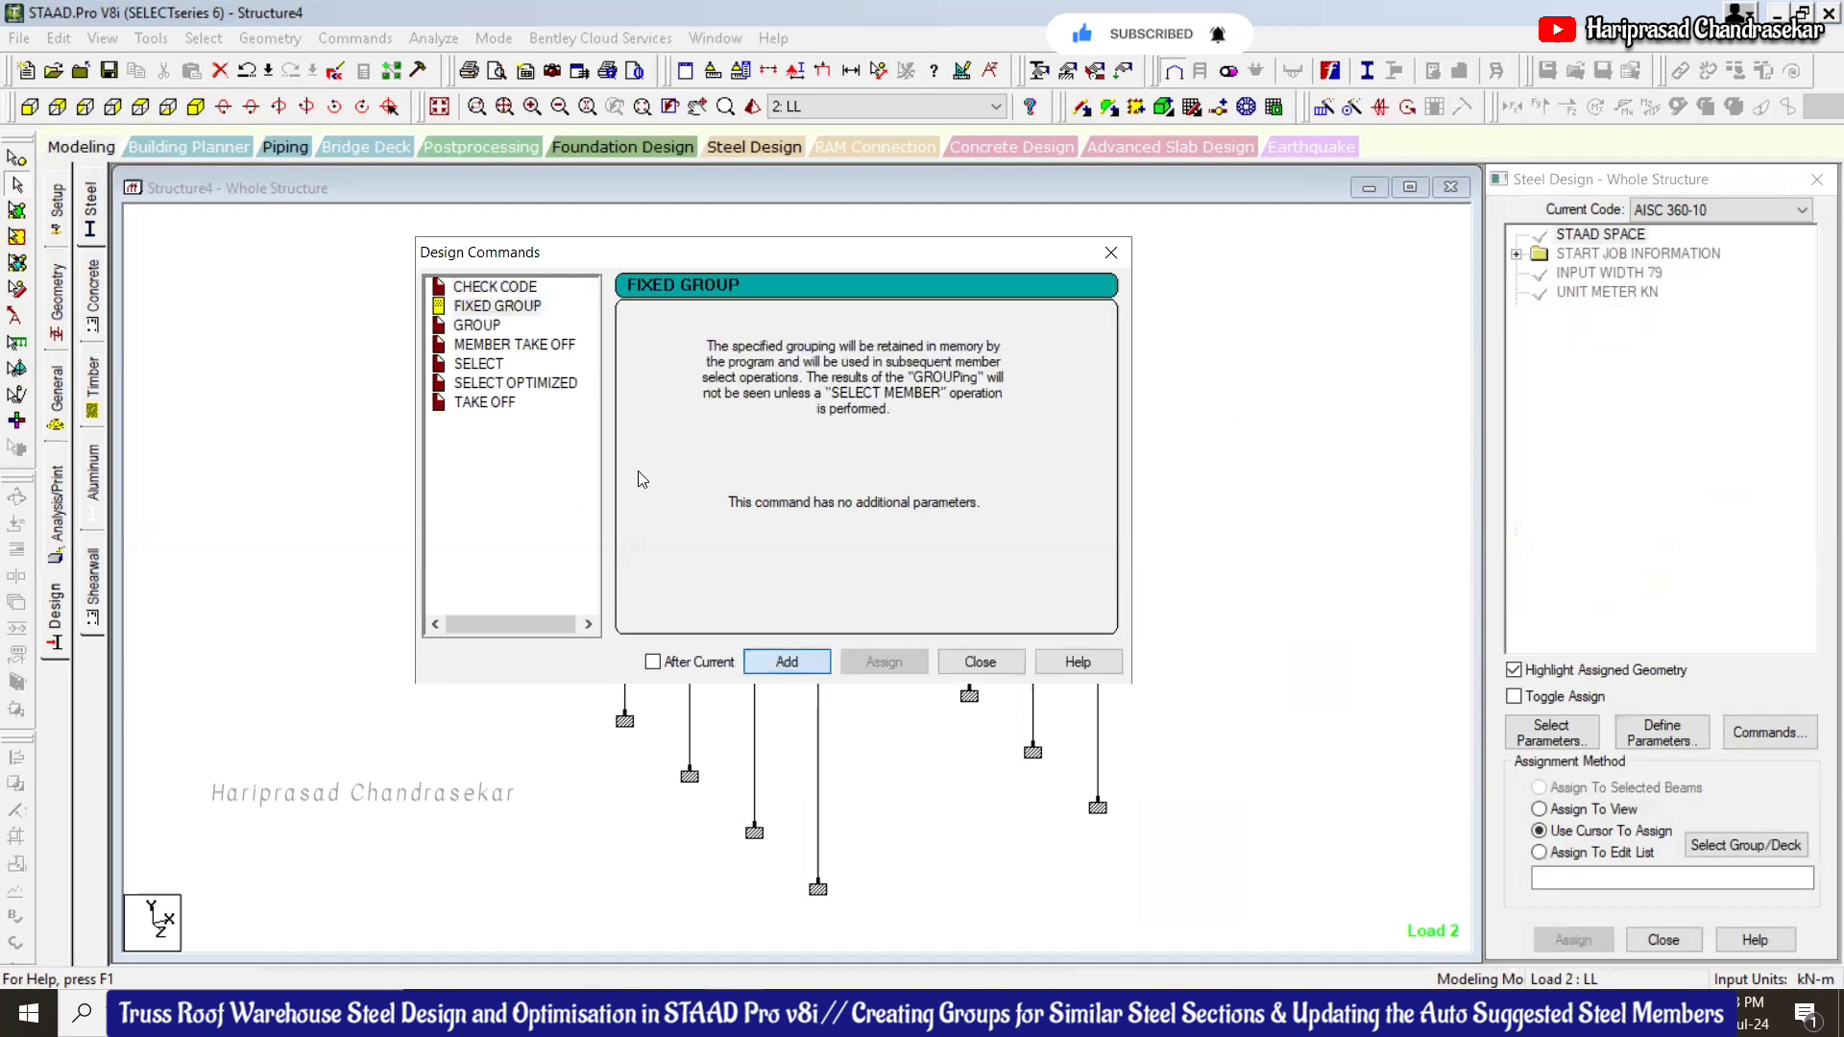
Add the GROUP design command with Sz as its property specification, leaving Same as Beam # off
left_click(492, 328)
left_click(971, 411)
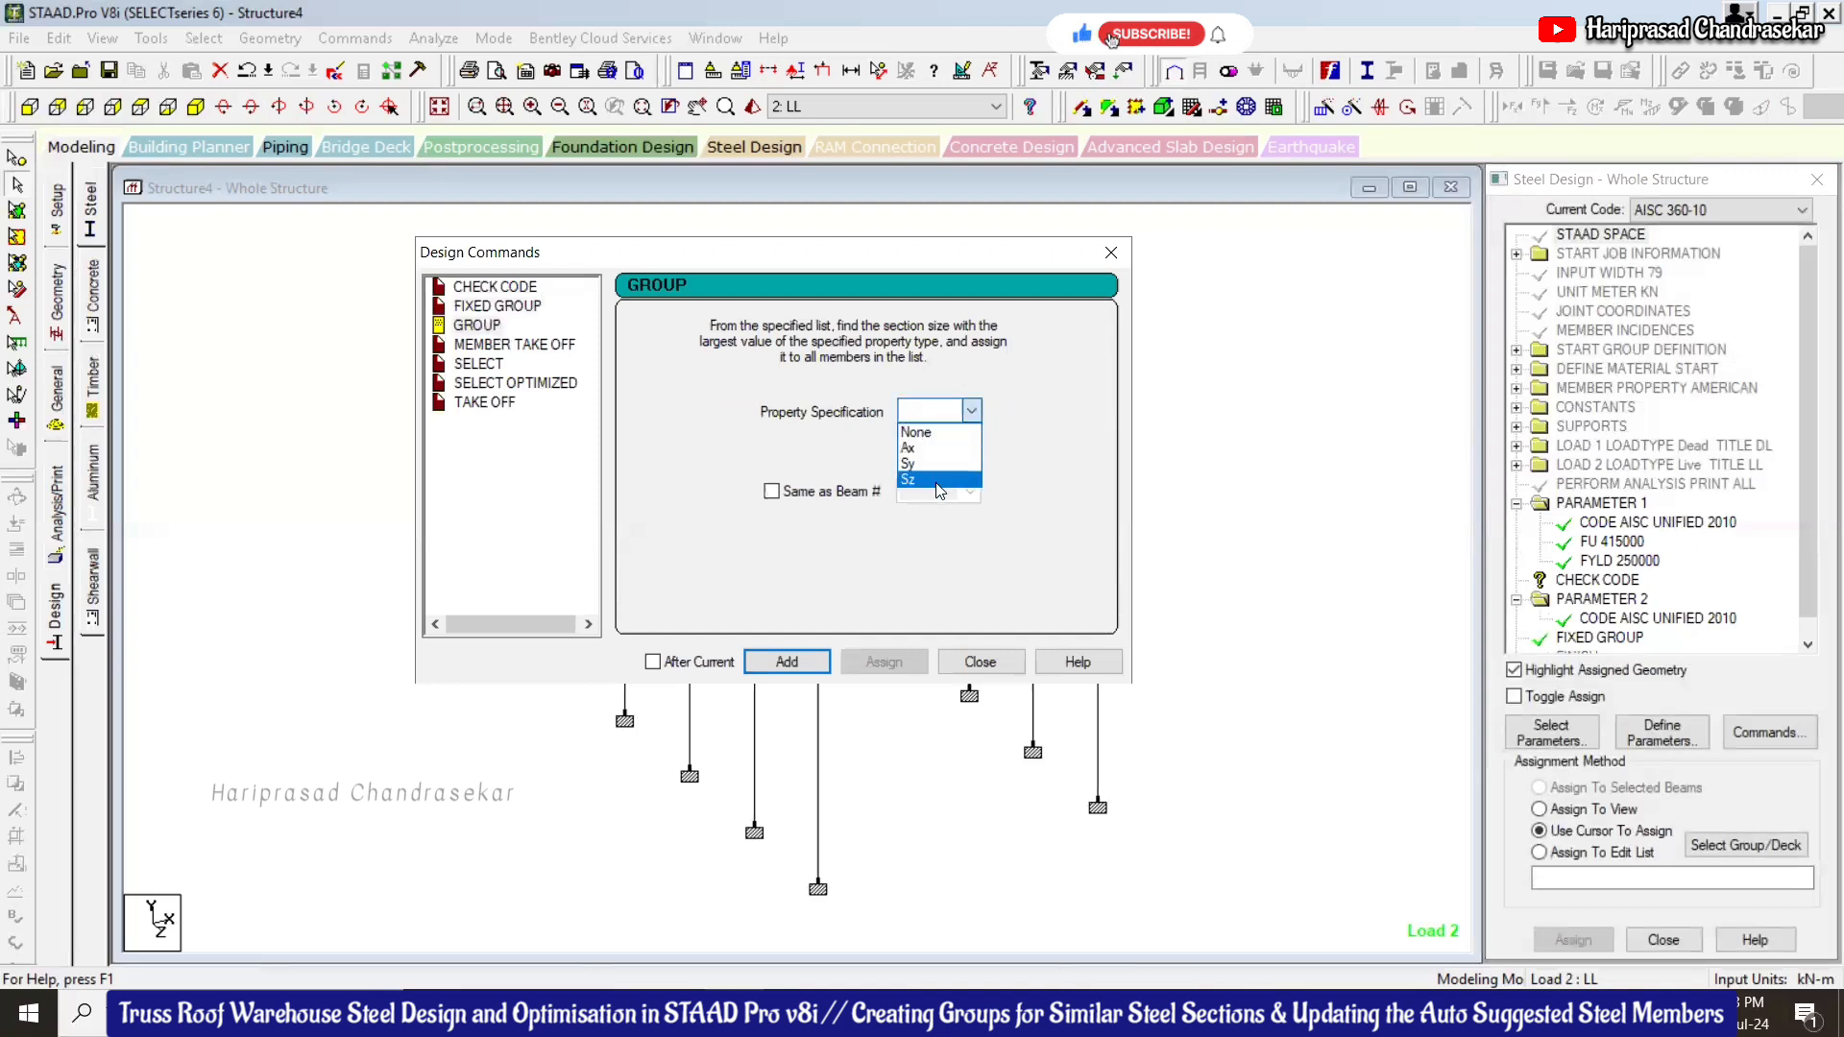
left_click(908, 478)
left_click(773, 490)
left_click(774, 490)
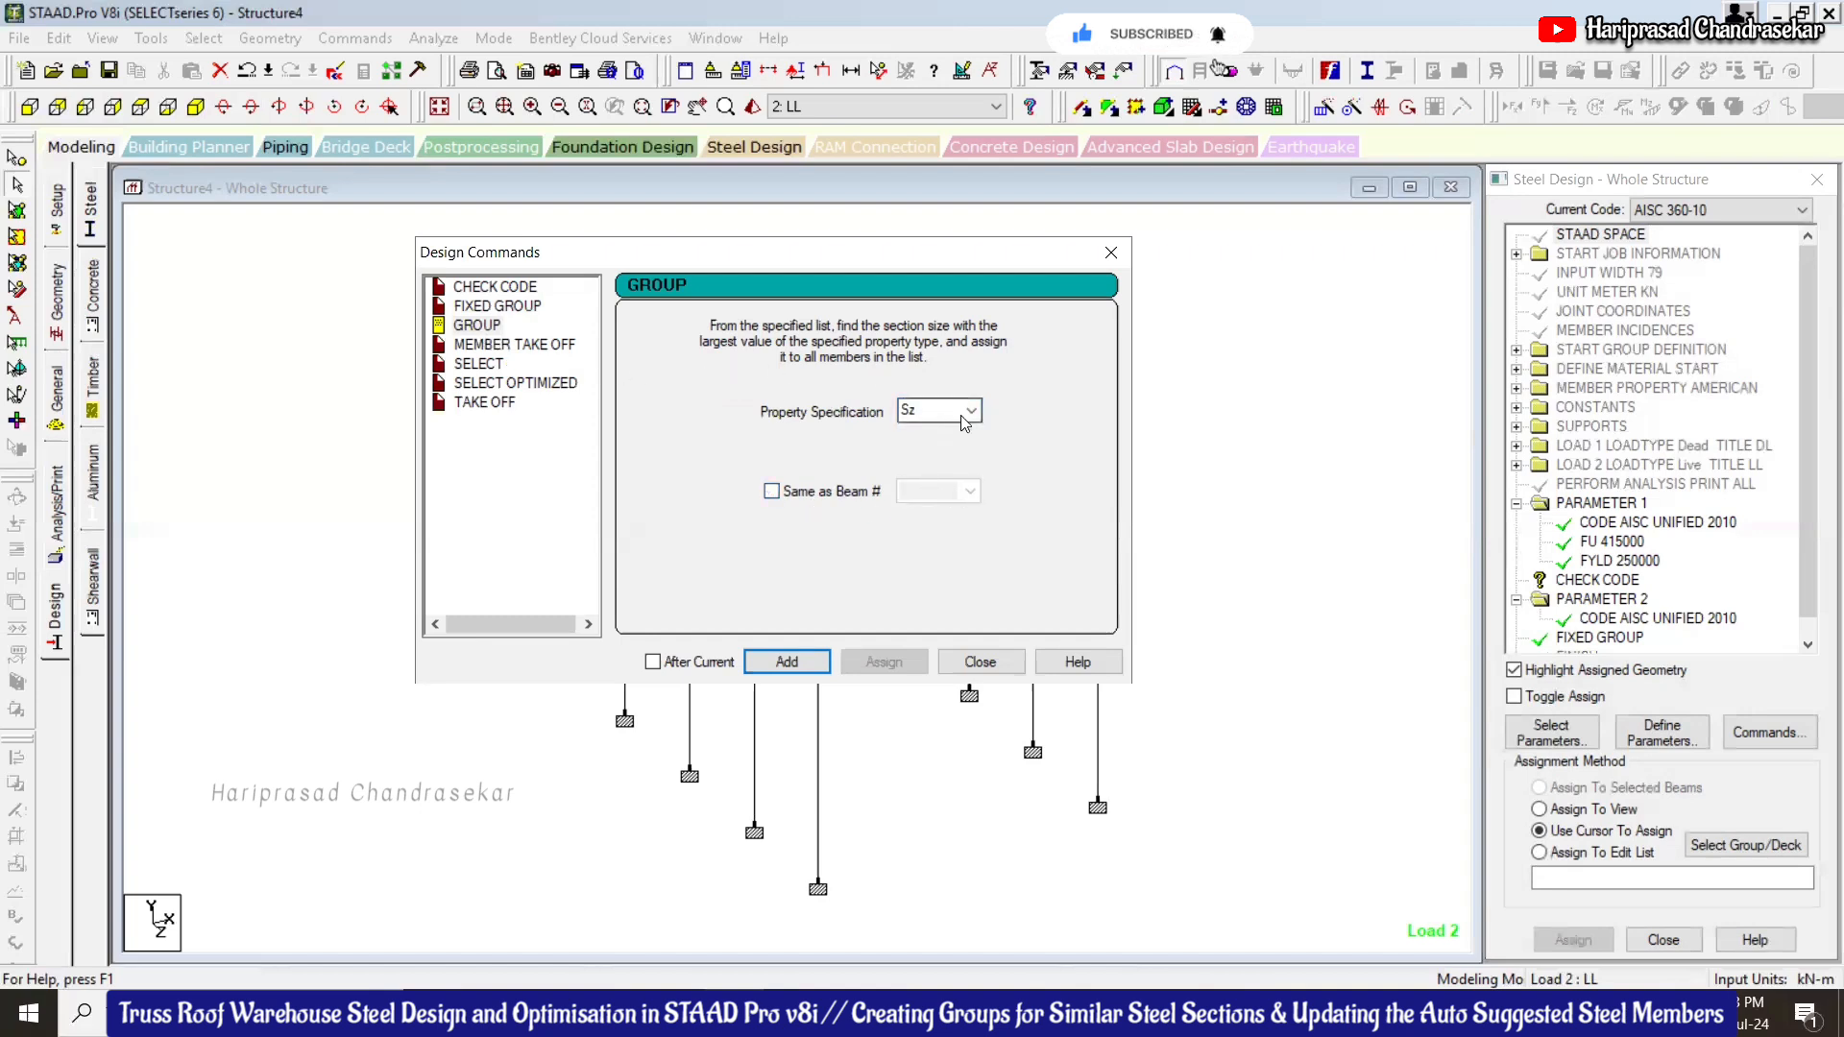
left_click(801, 666)
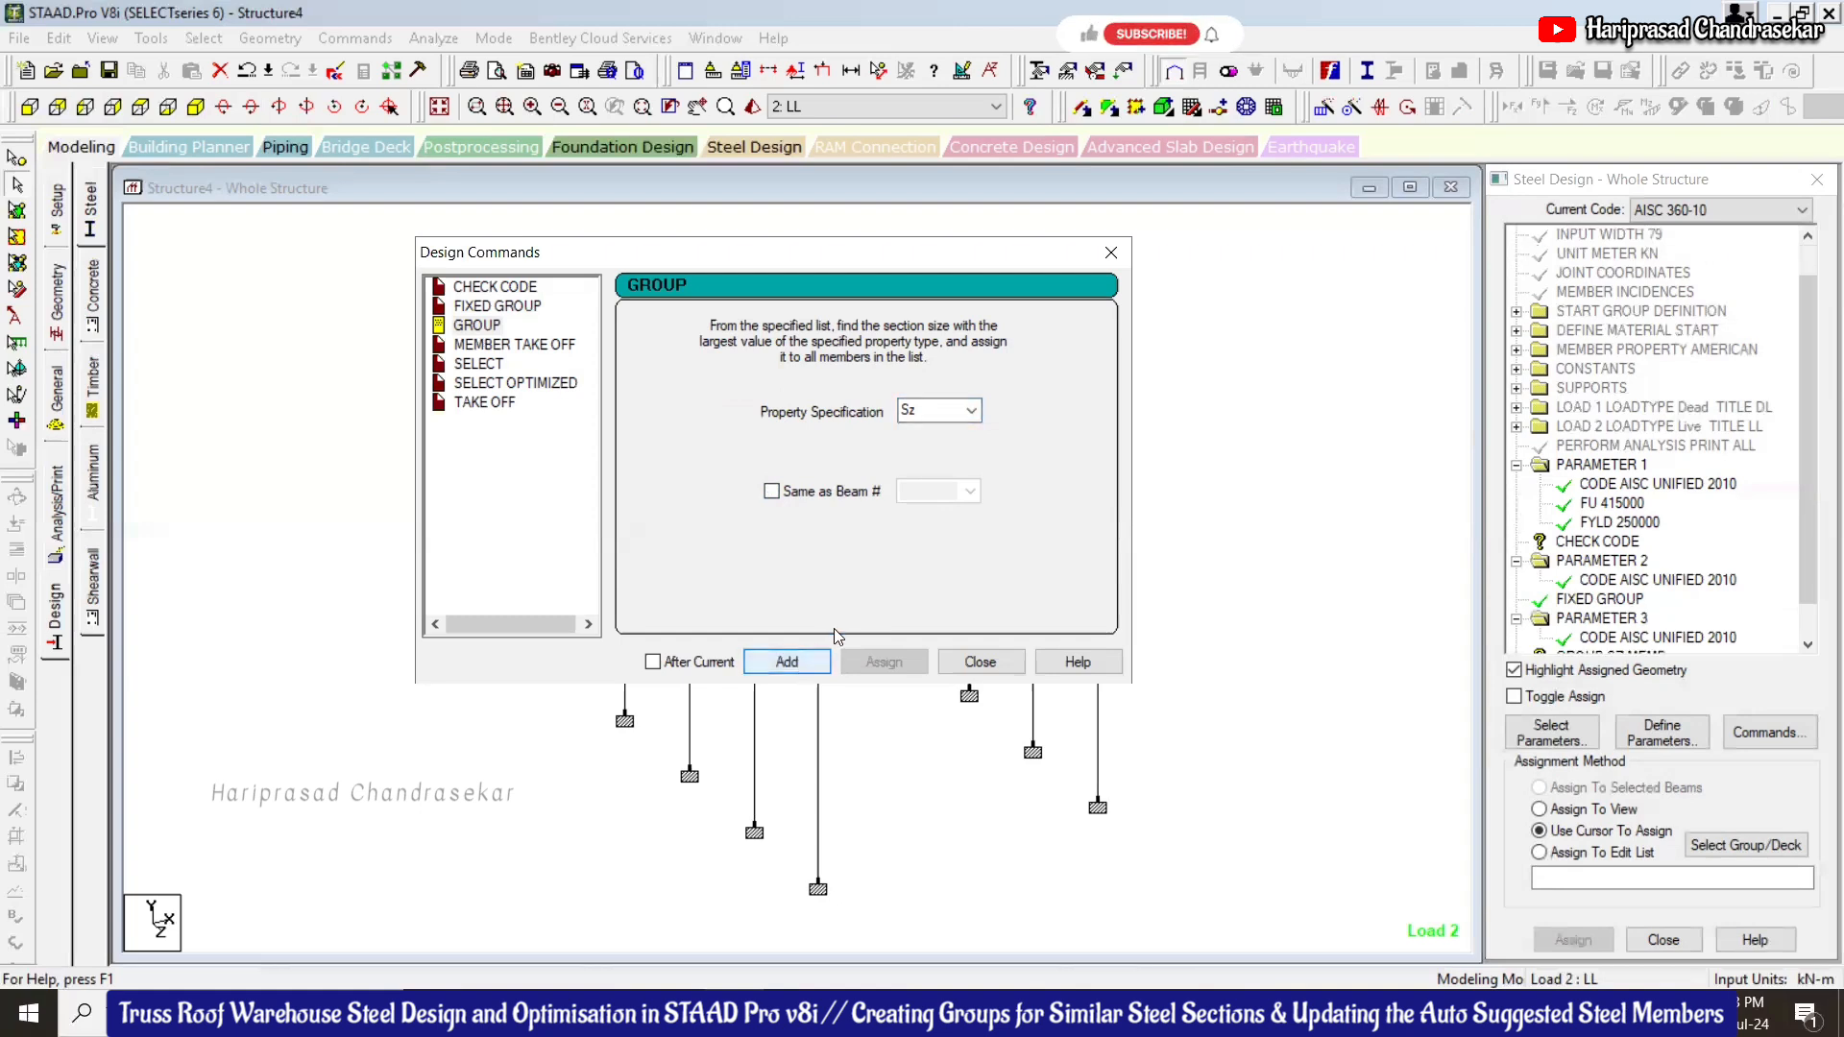
left_click(797, 664)
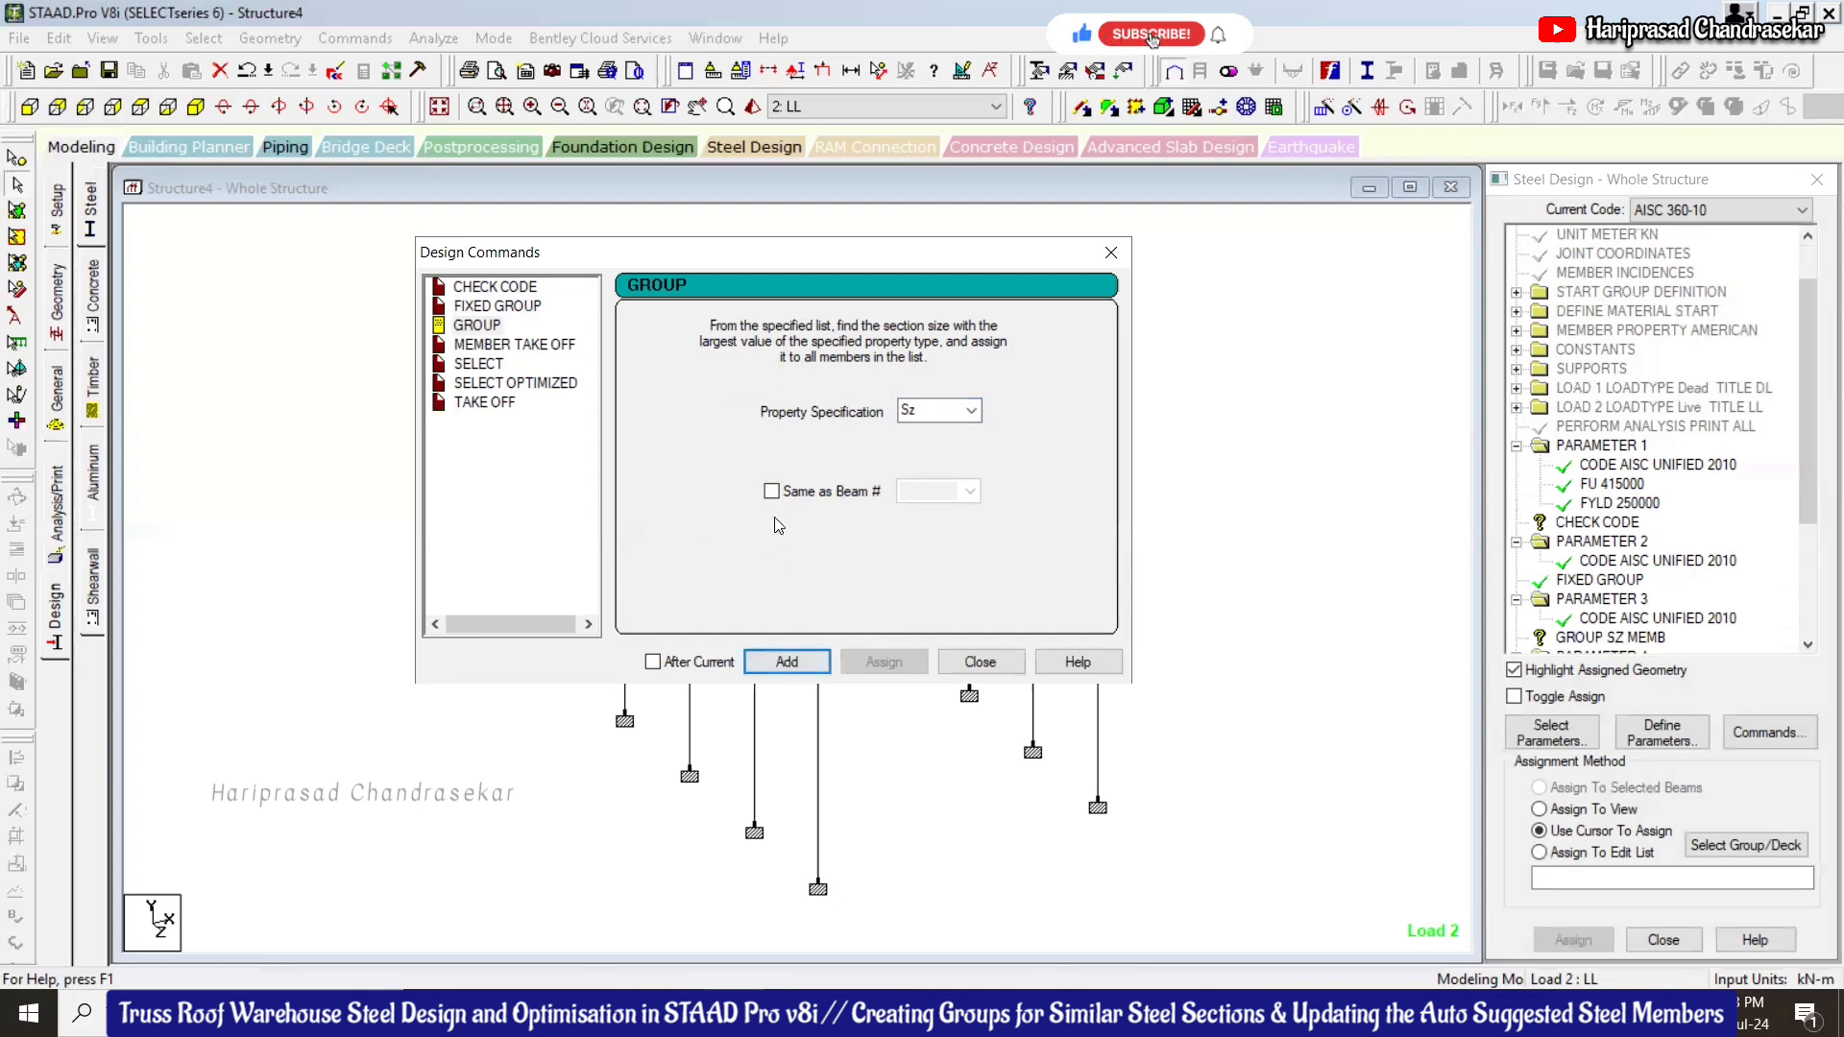
Add the SELECT and SELECT OPTIMIZED design commands and finish adding commands
left_click(544, 346)
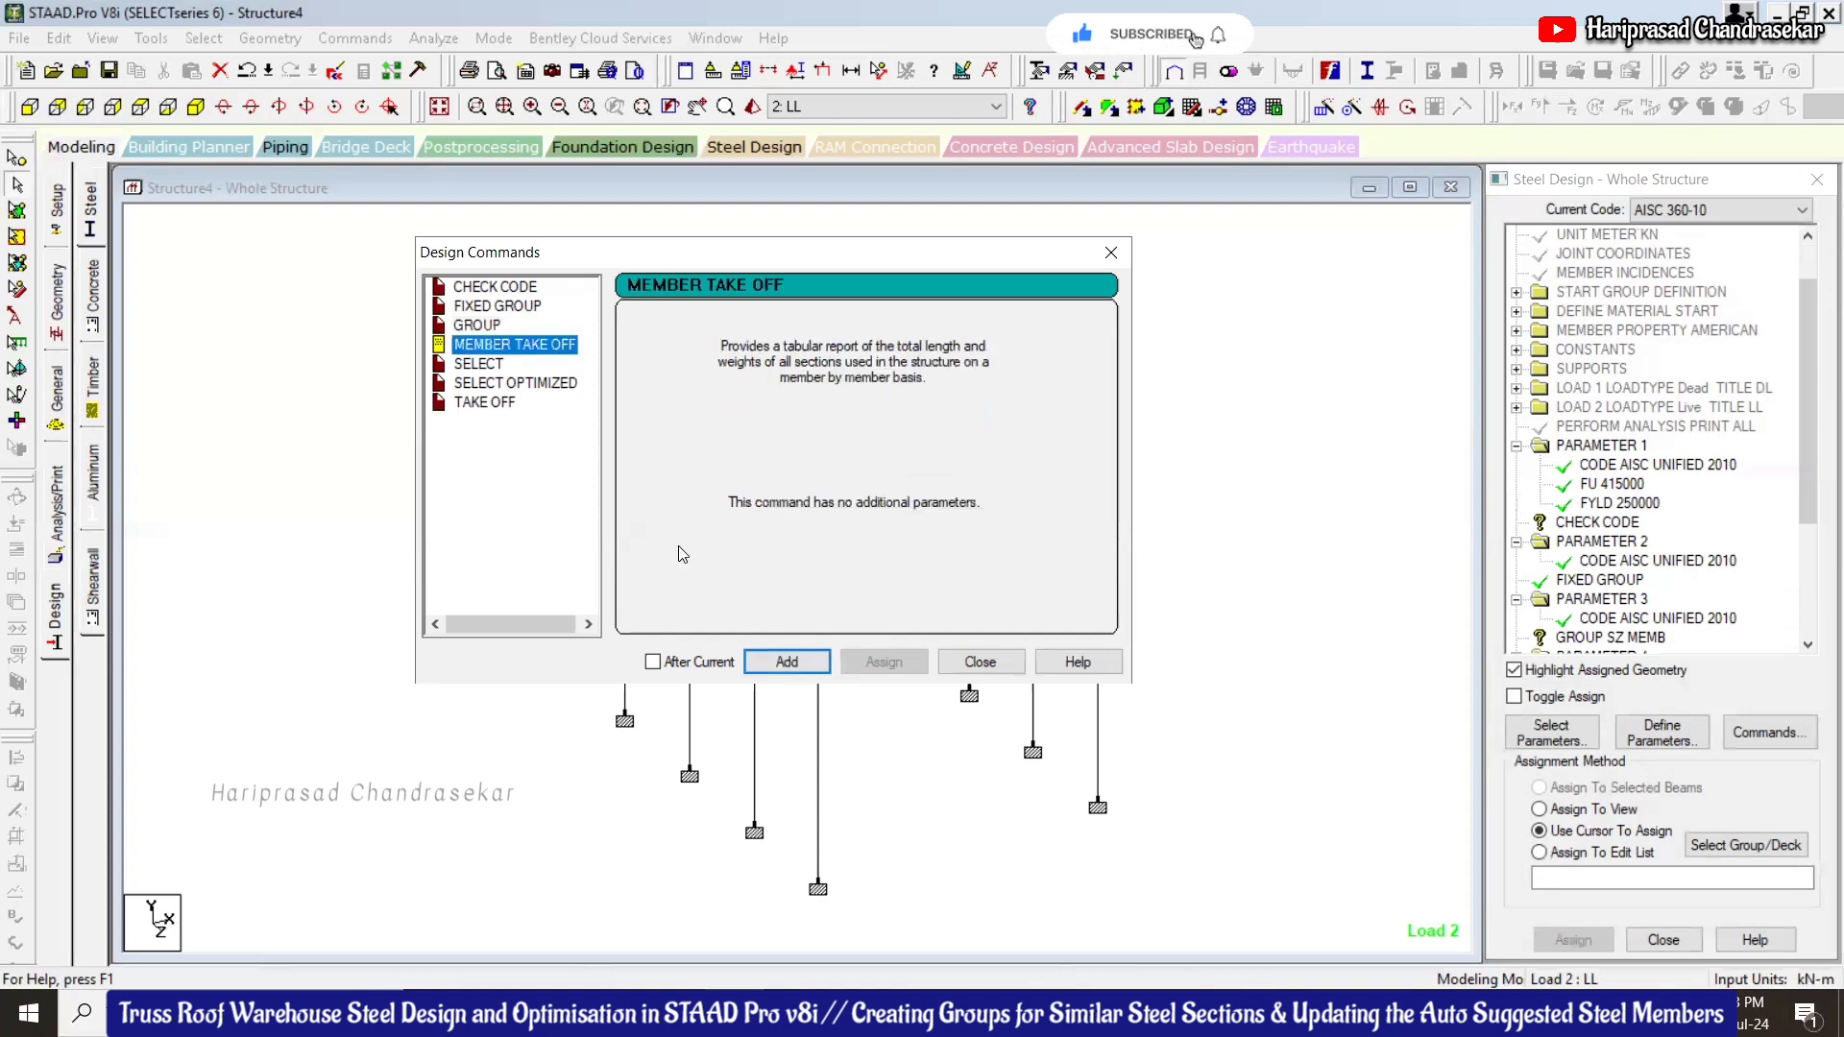
left_click(487, 365)
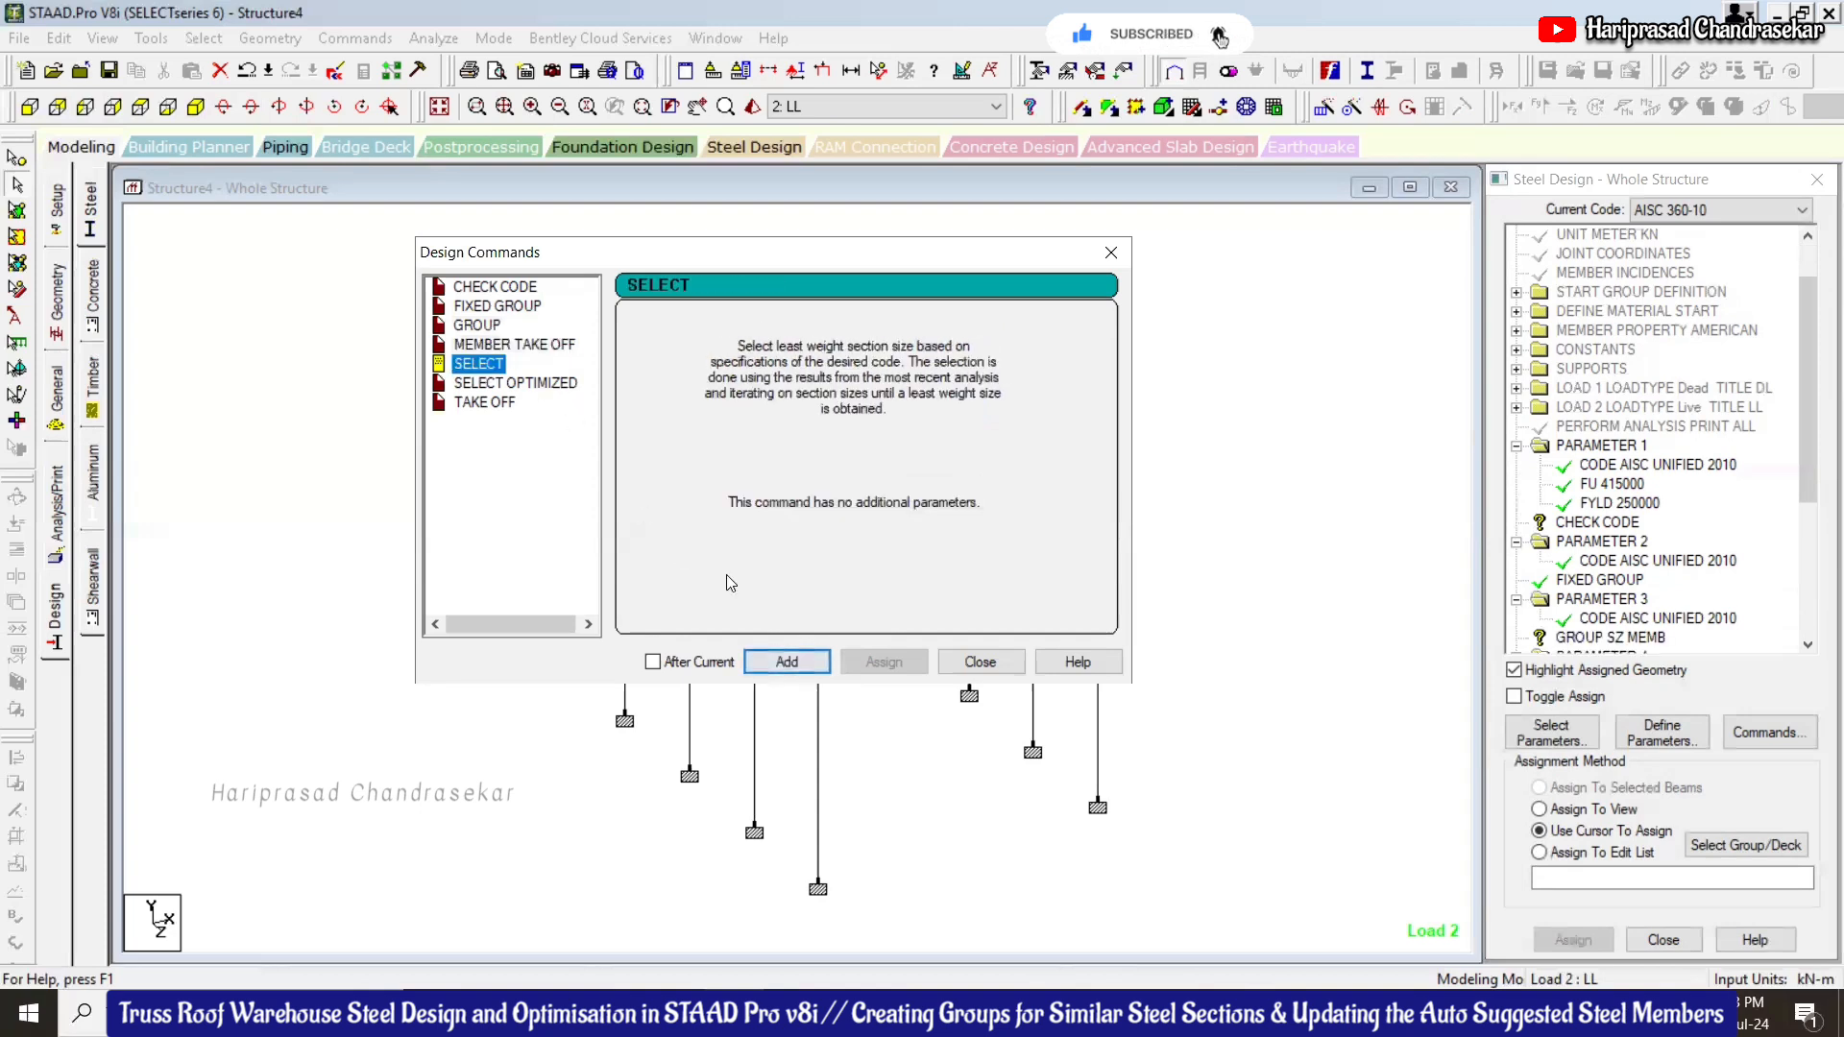
left_click(787, 662)
left_click(567, 384)
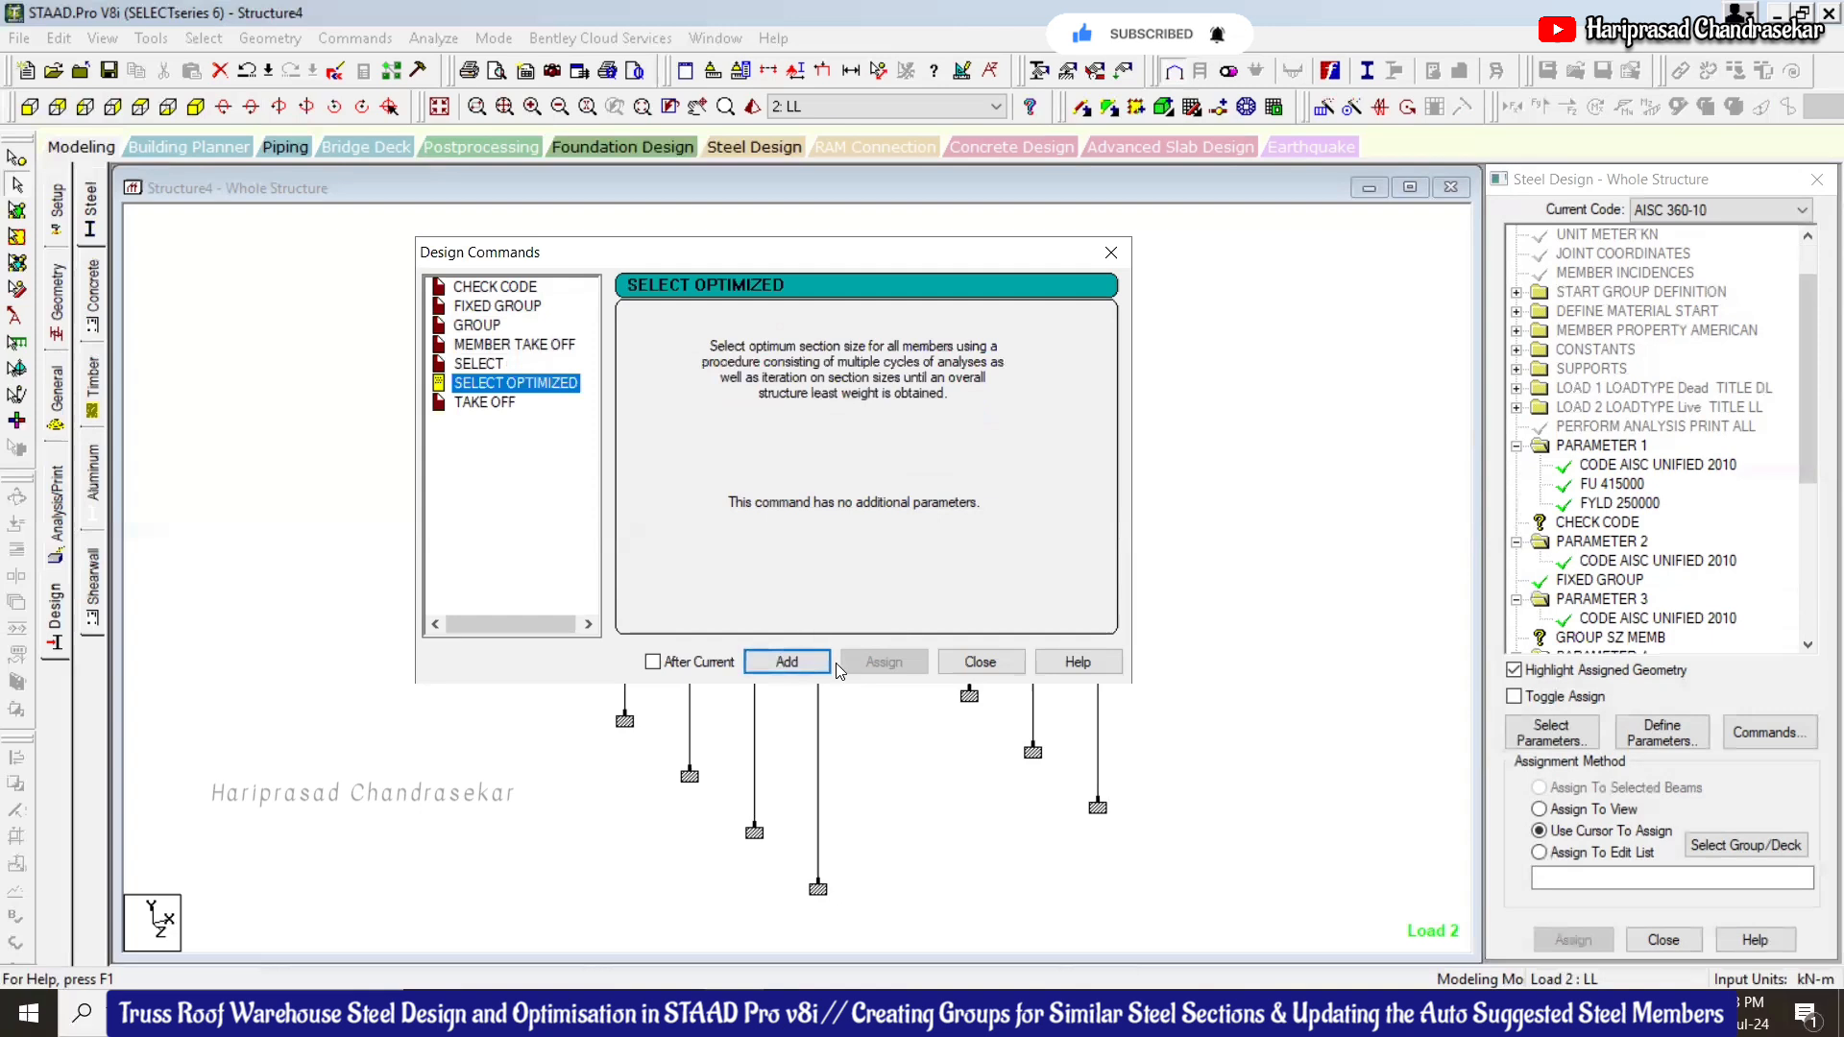
left_click(787, 662)
left_click(501, 405)
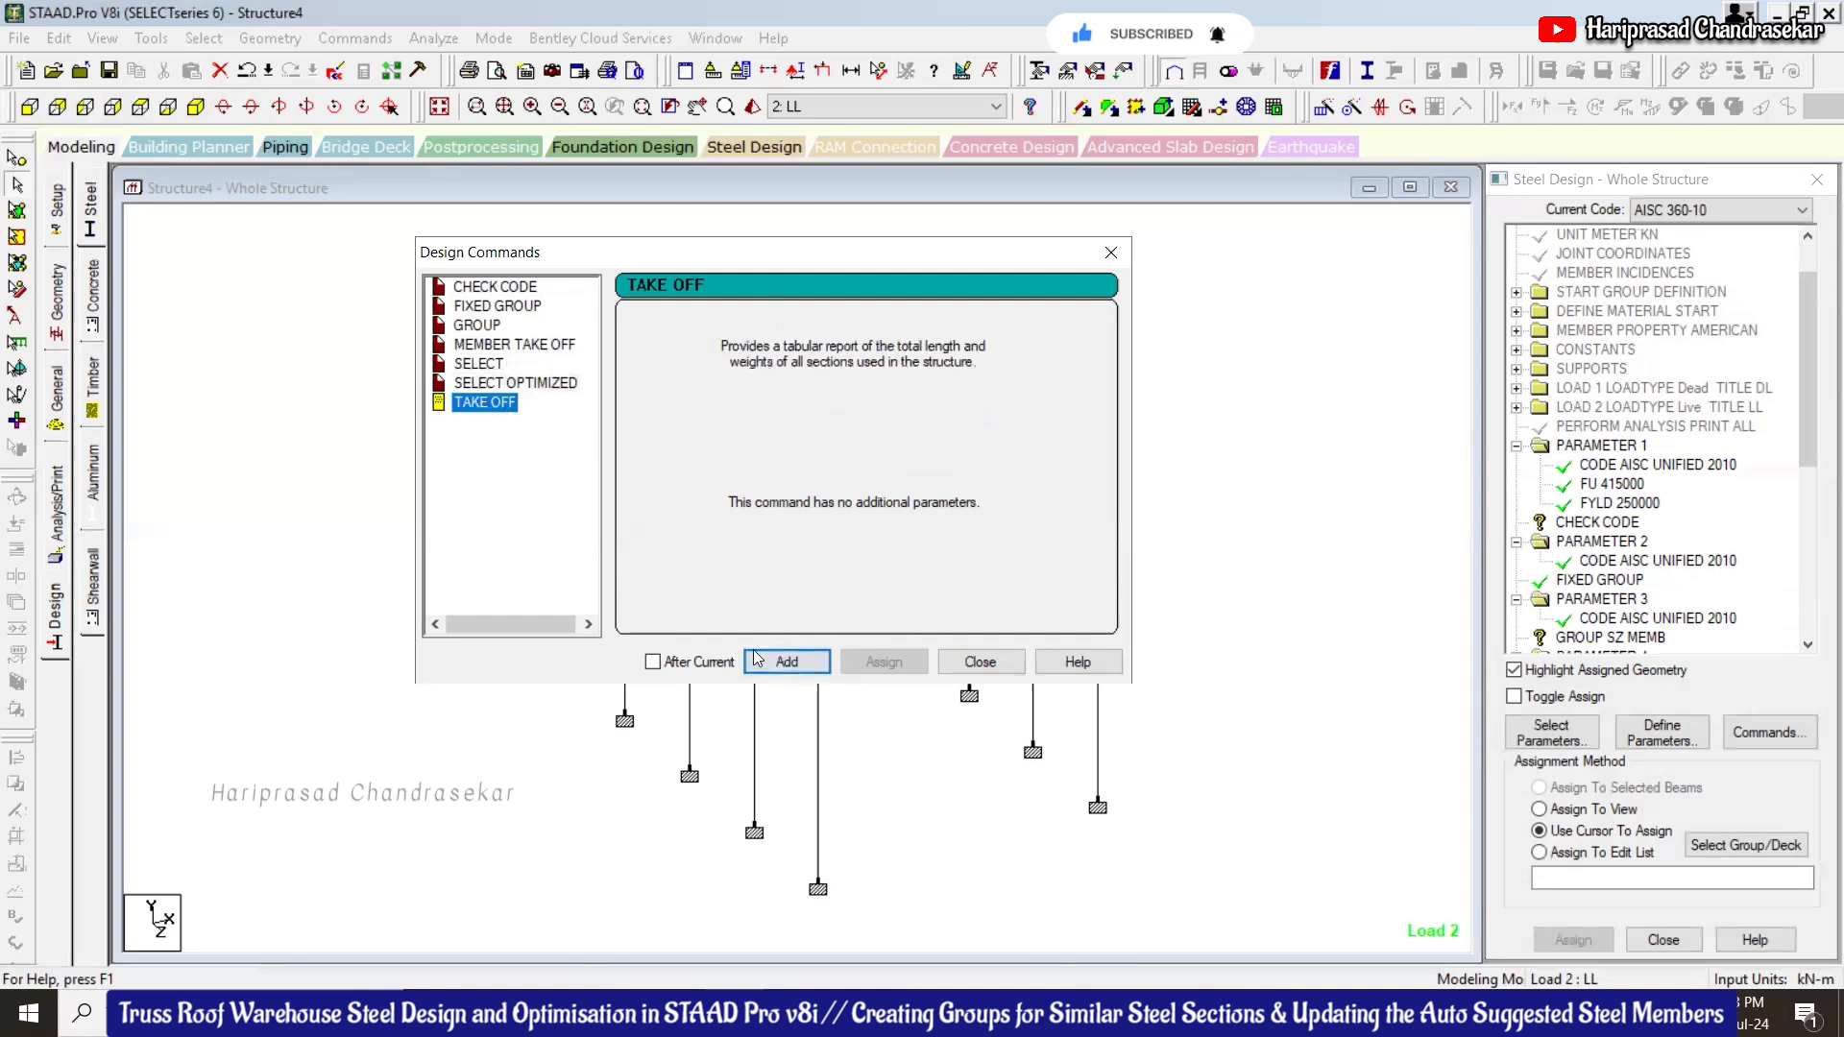
left_click(972, 662)
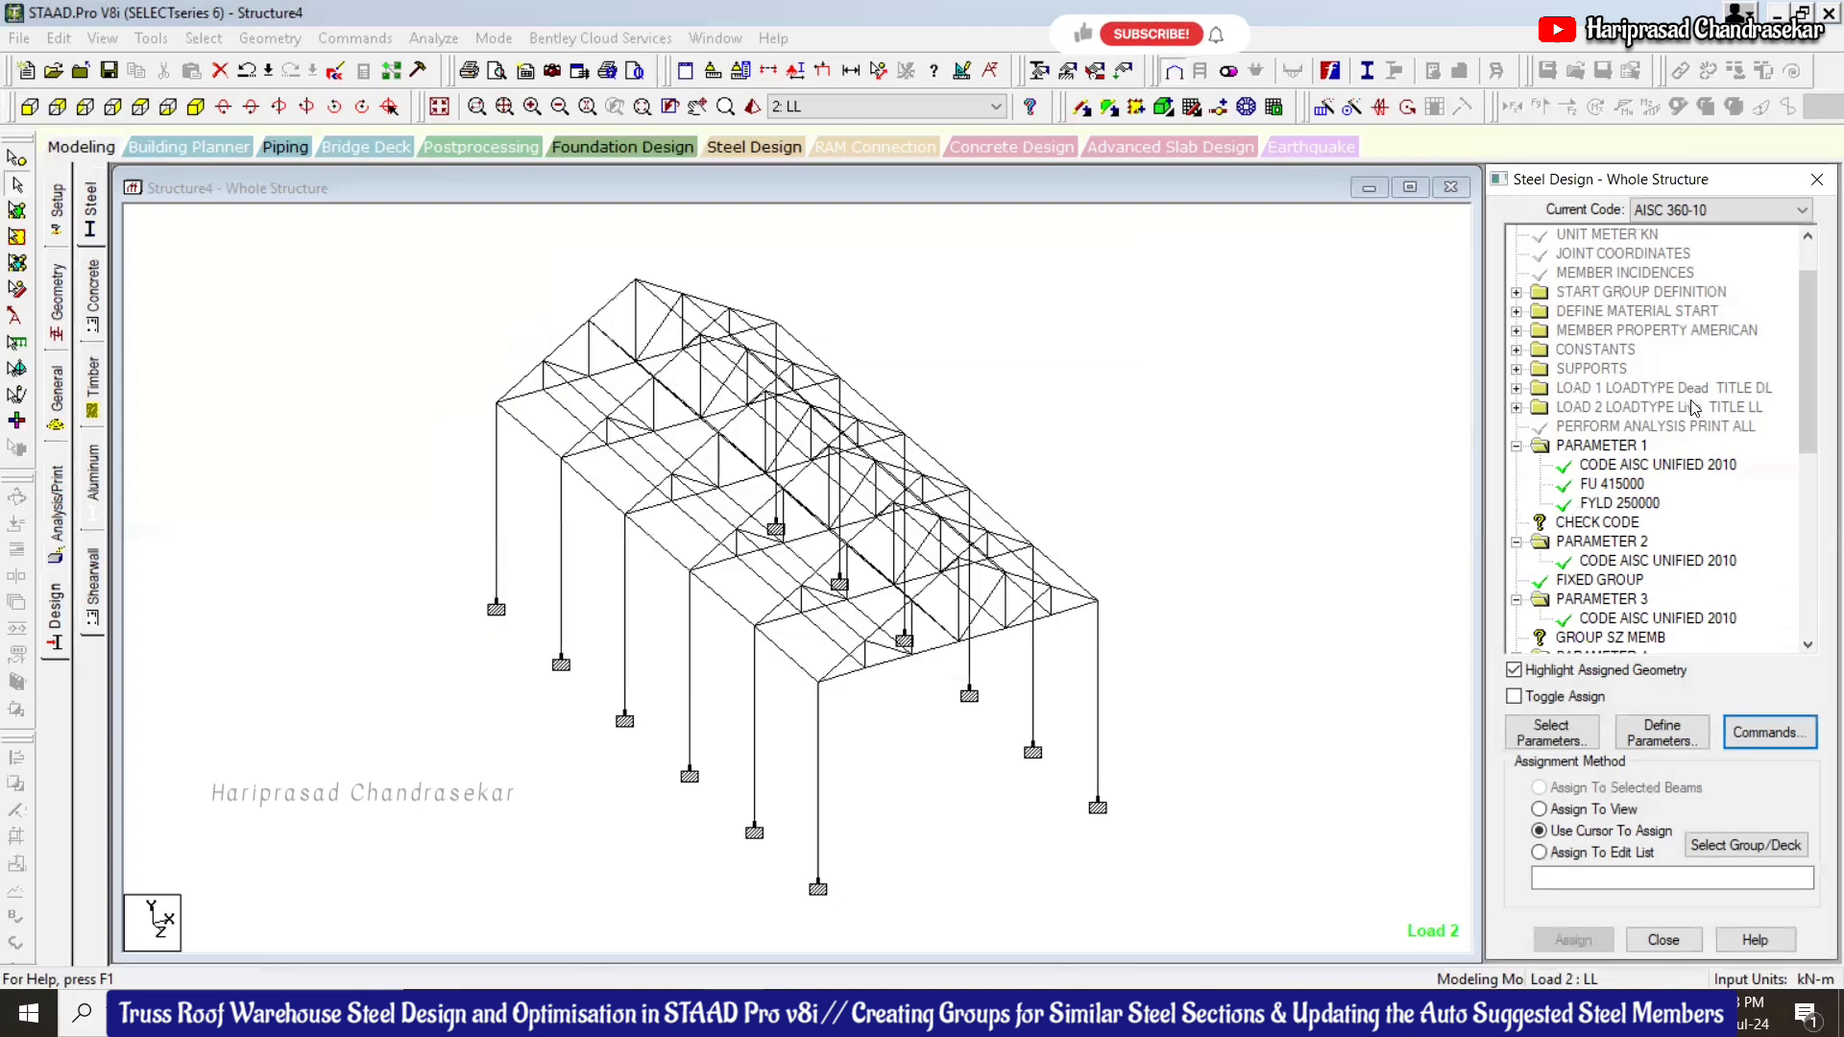
Assign the CHECK CODE command to all members in the view and accept the assignment
left_click(1597, 522)
left_click(1540, 809)
left_click(1573, 939)
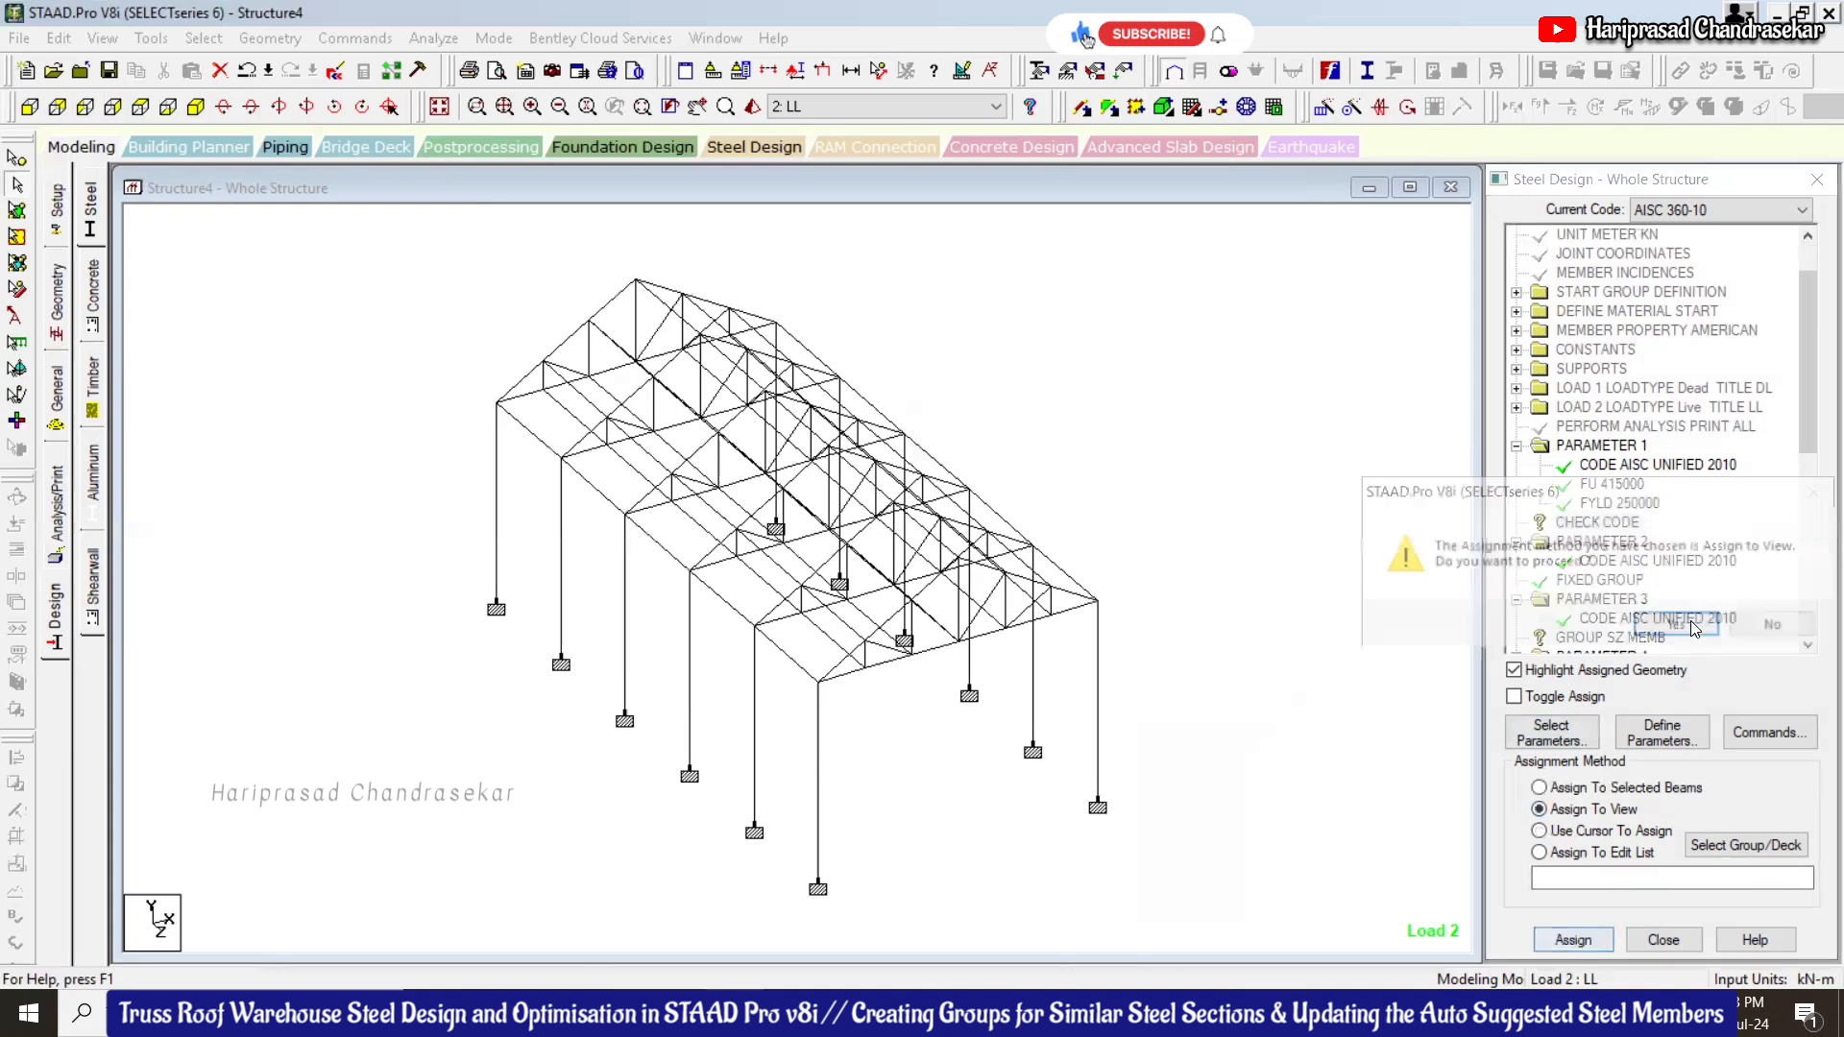
left_click(1693, 626)
Select the _BEAMS1 group by name and assign the GROUP SZ MEMB command under PARAMETER 3 to its members
scroll(1583, 531, "down", 2)
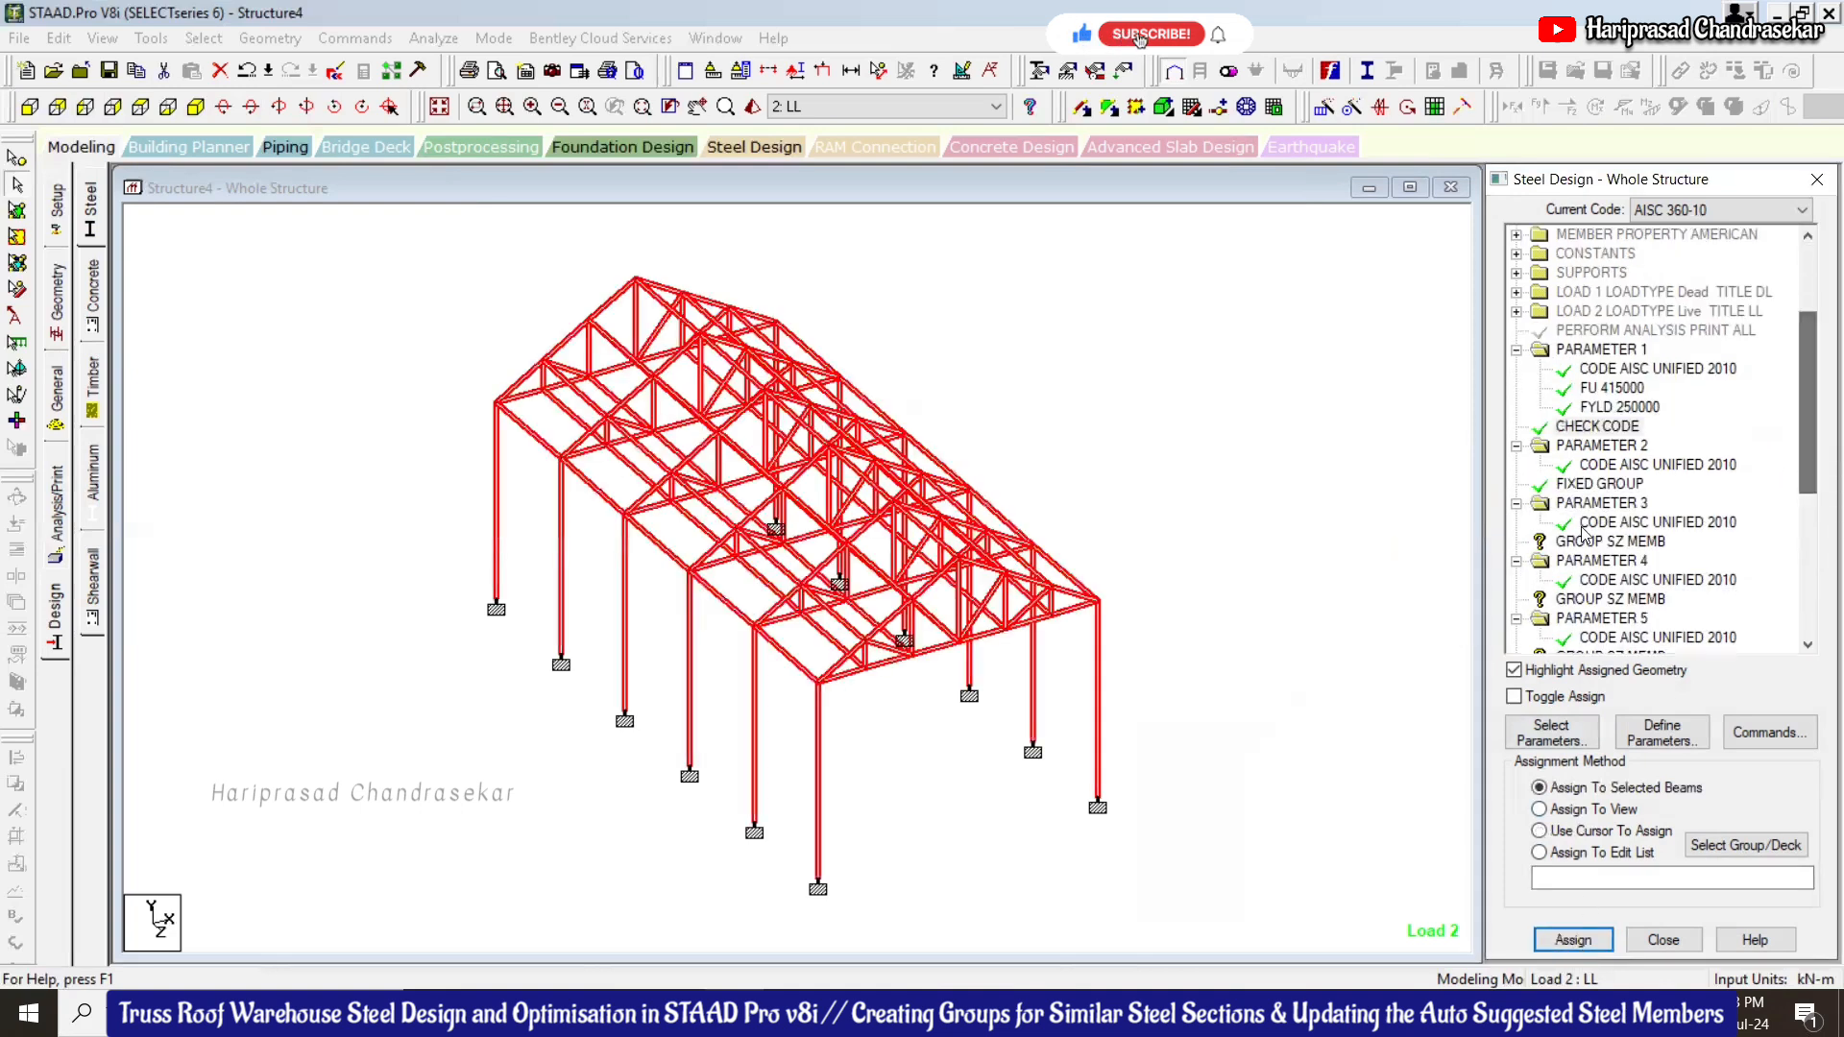
left_click(1587, 541)
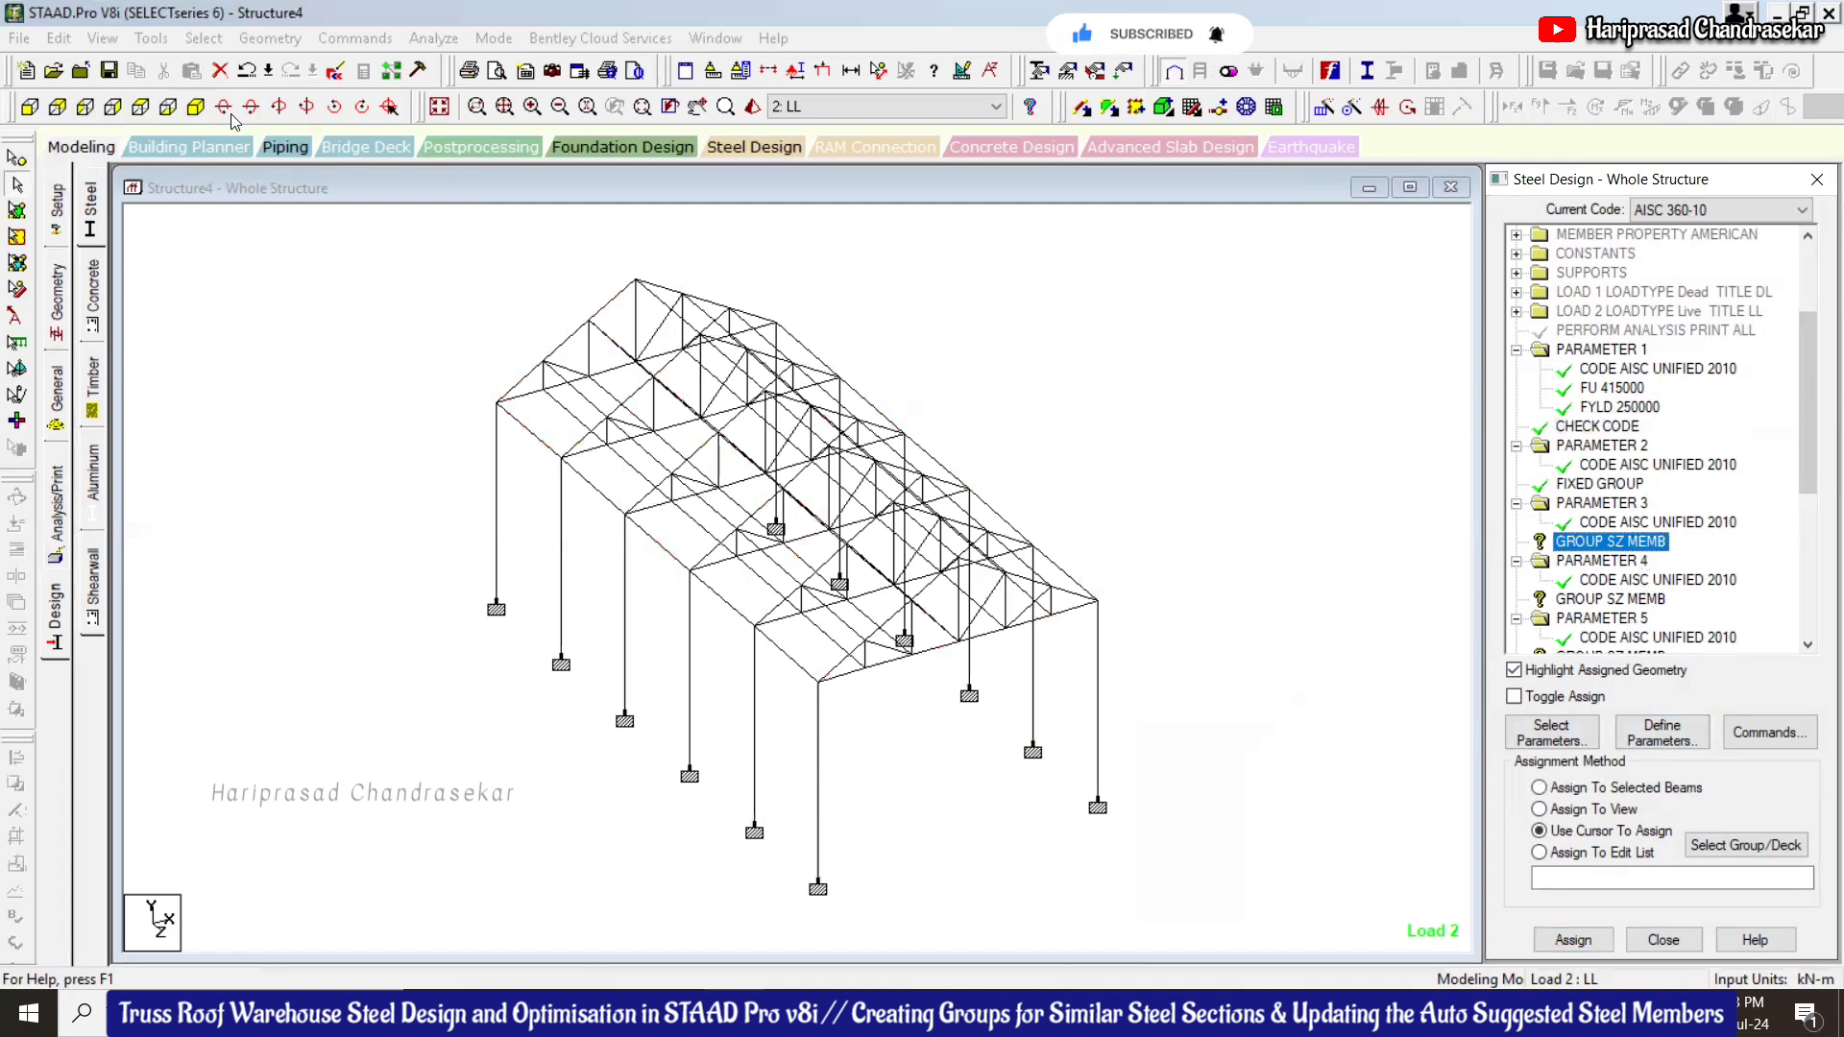
left_click(203, 38)
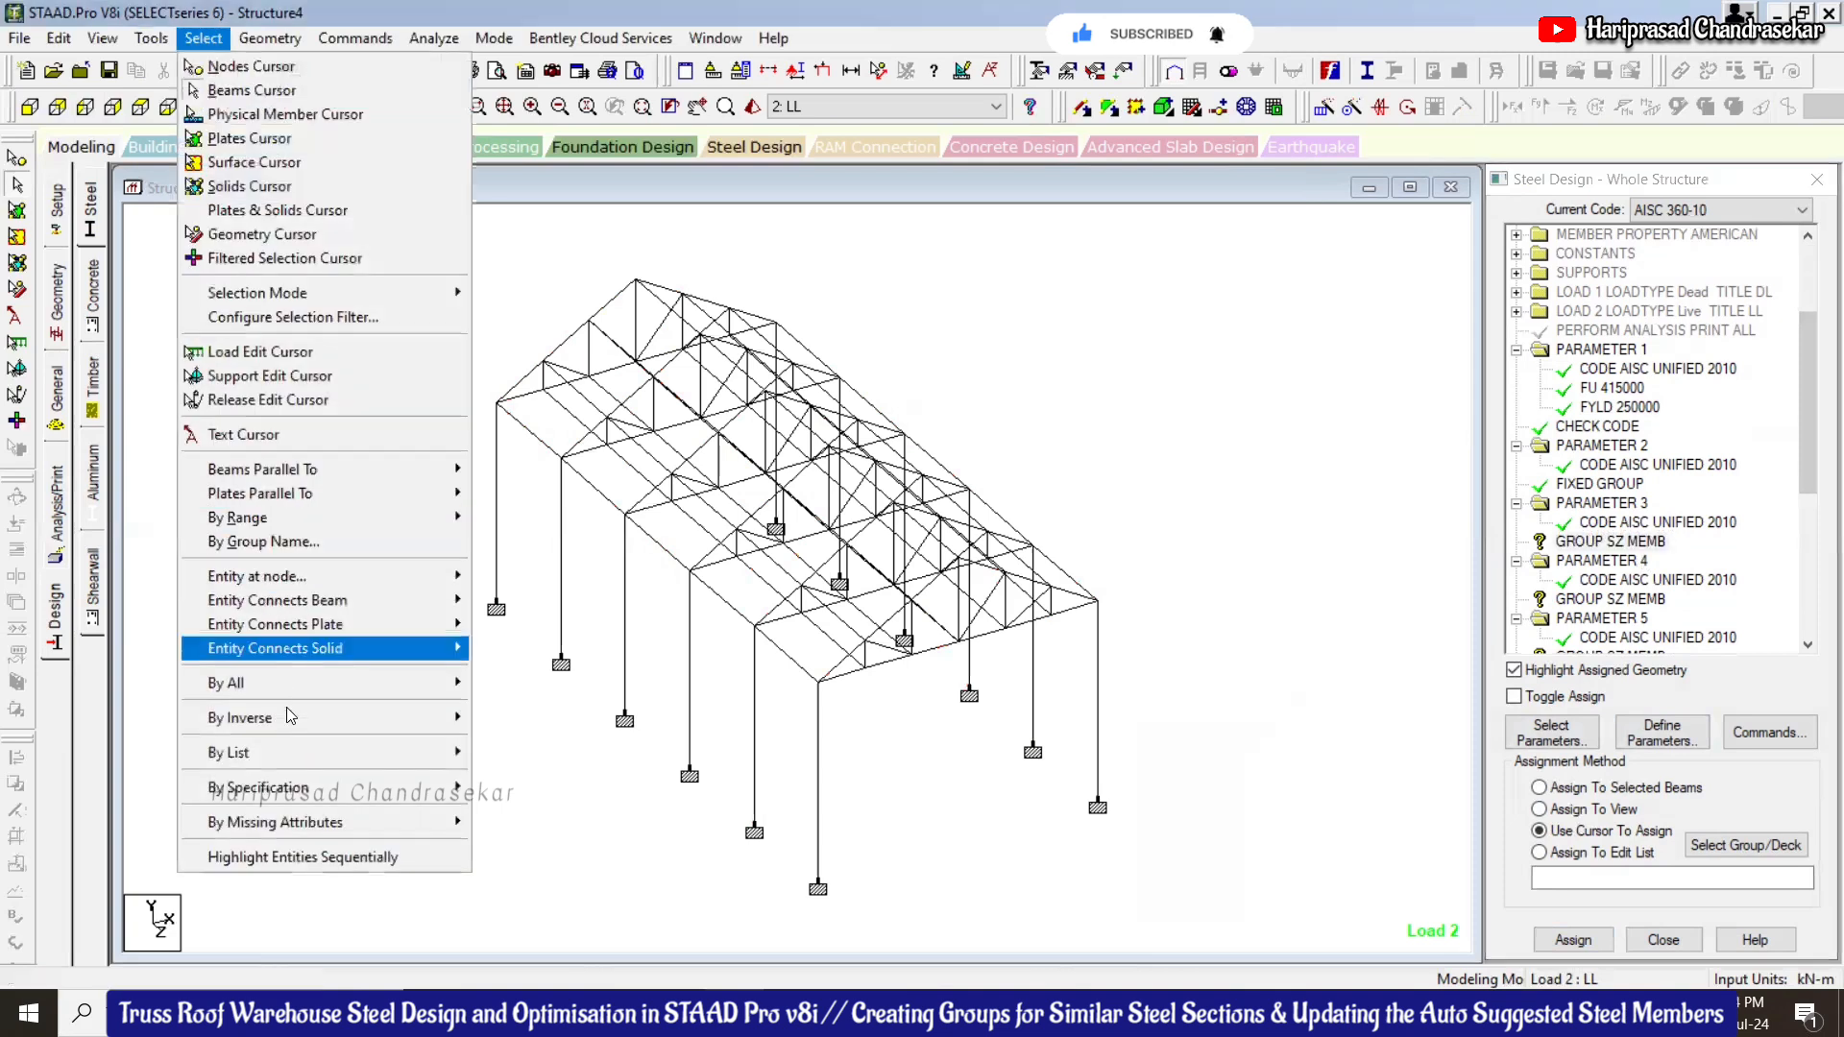
mouse_move(320, 761)
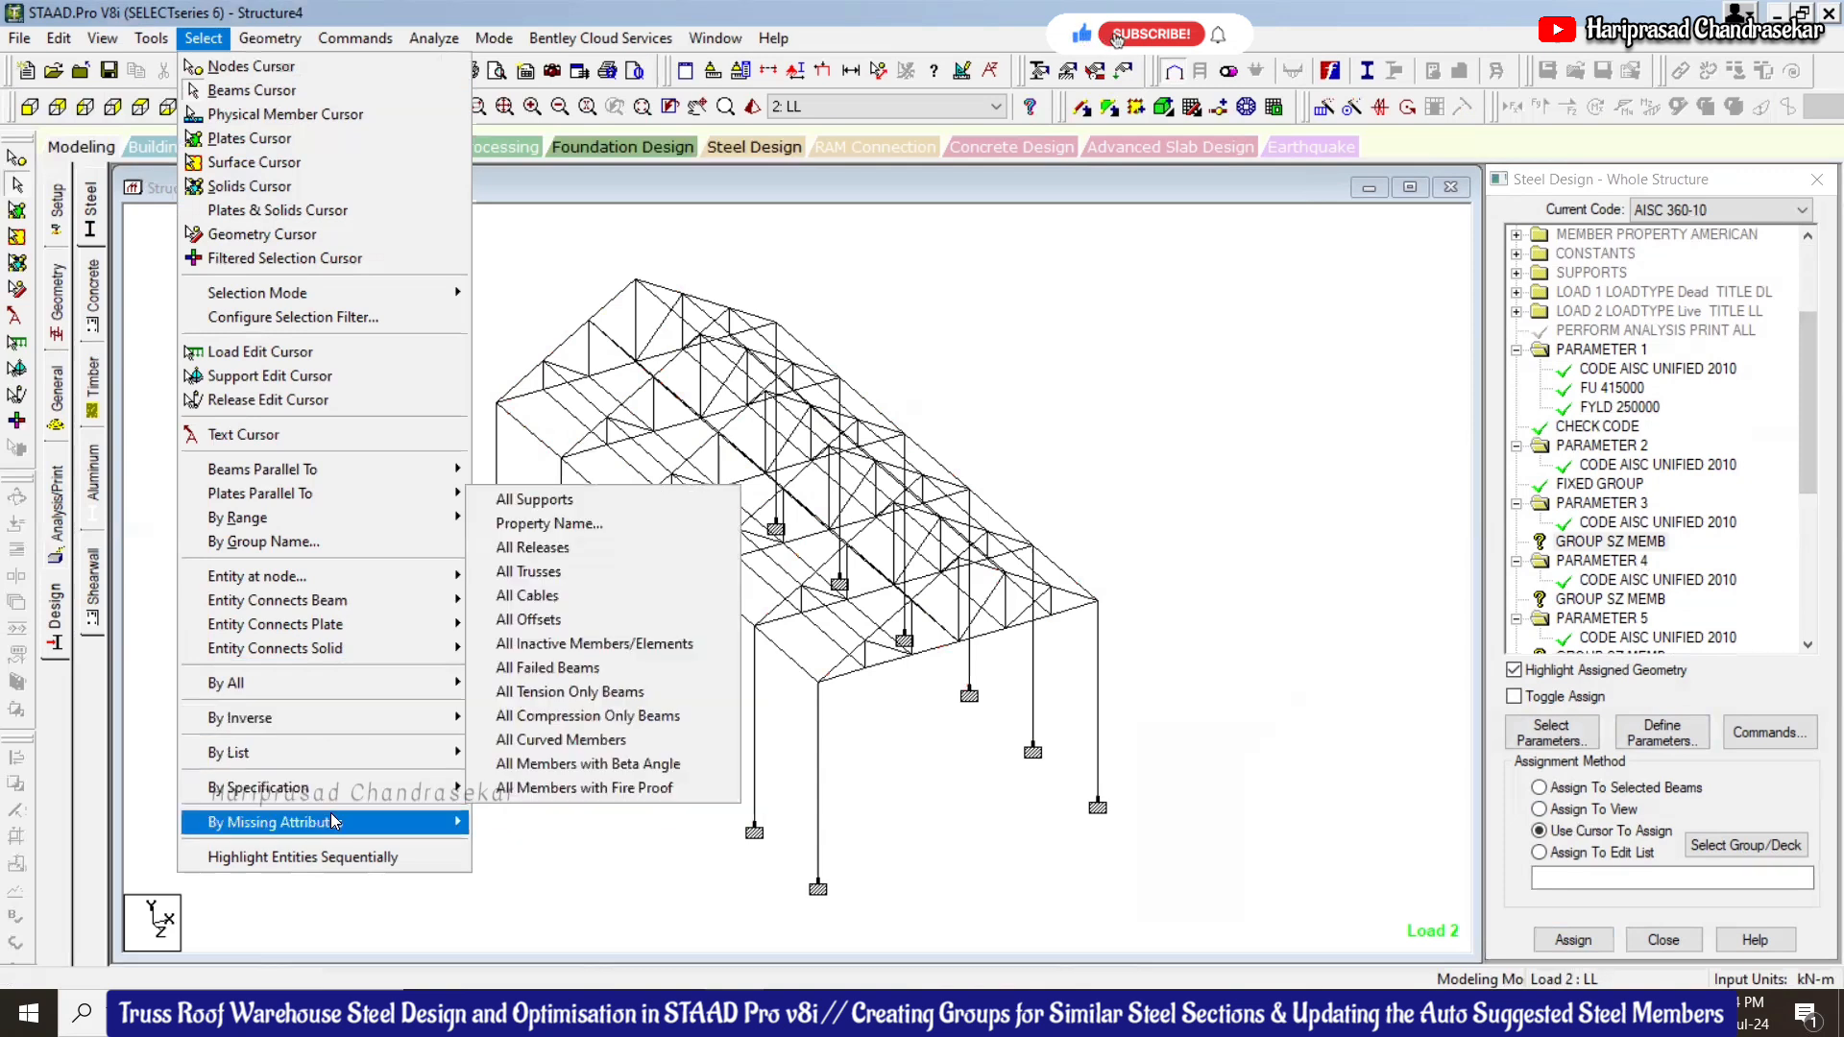
left_click(300, 543)
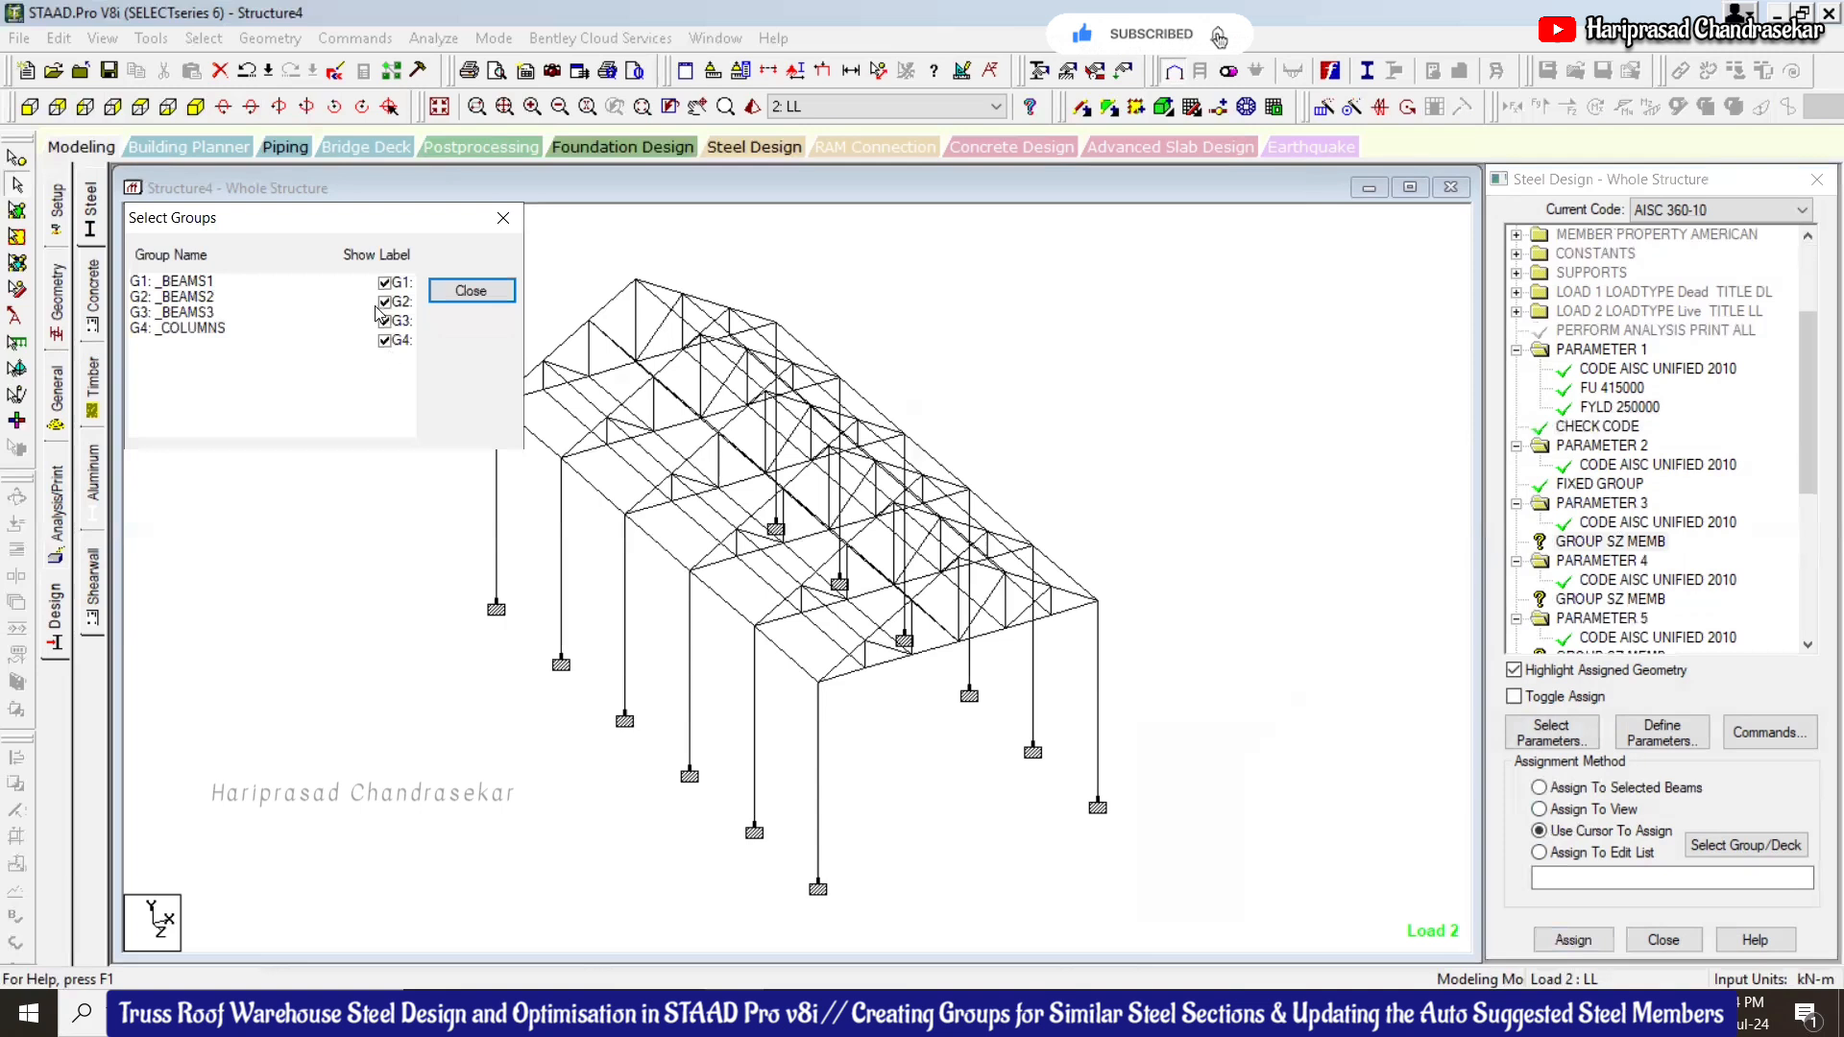
left_click(208, 282)
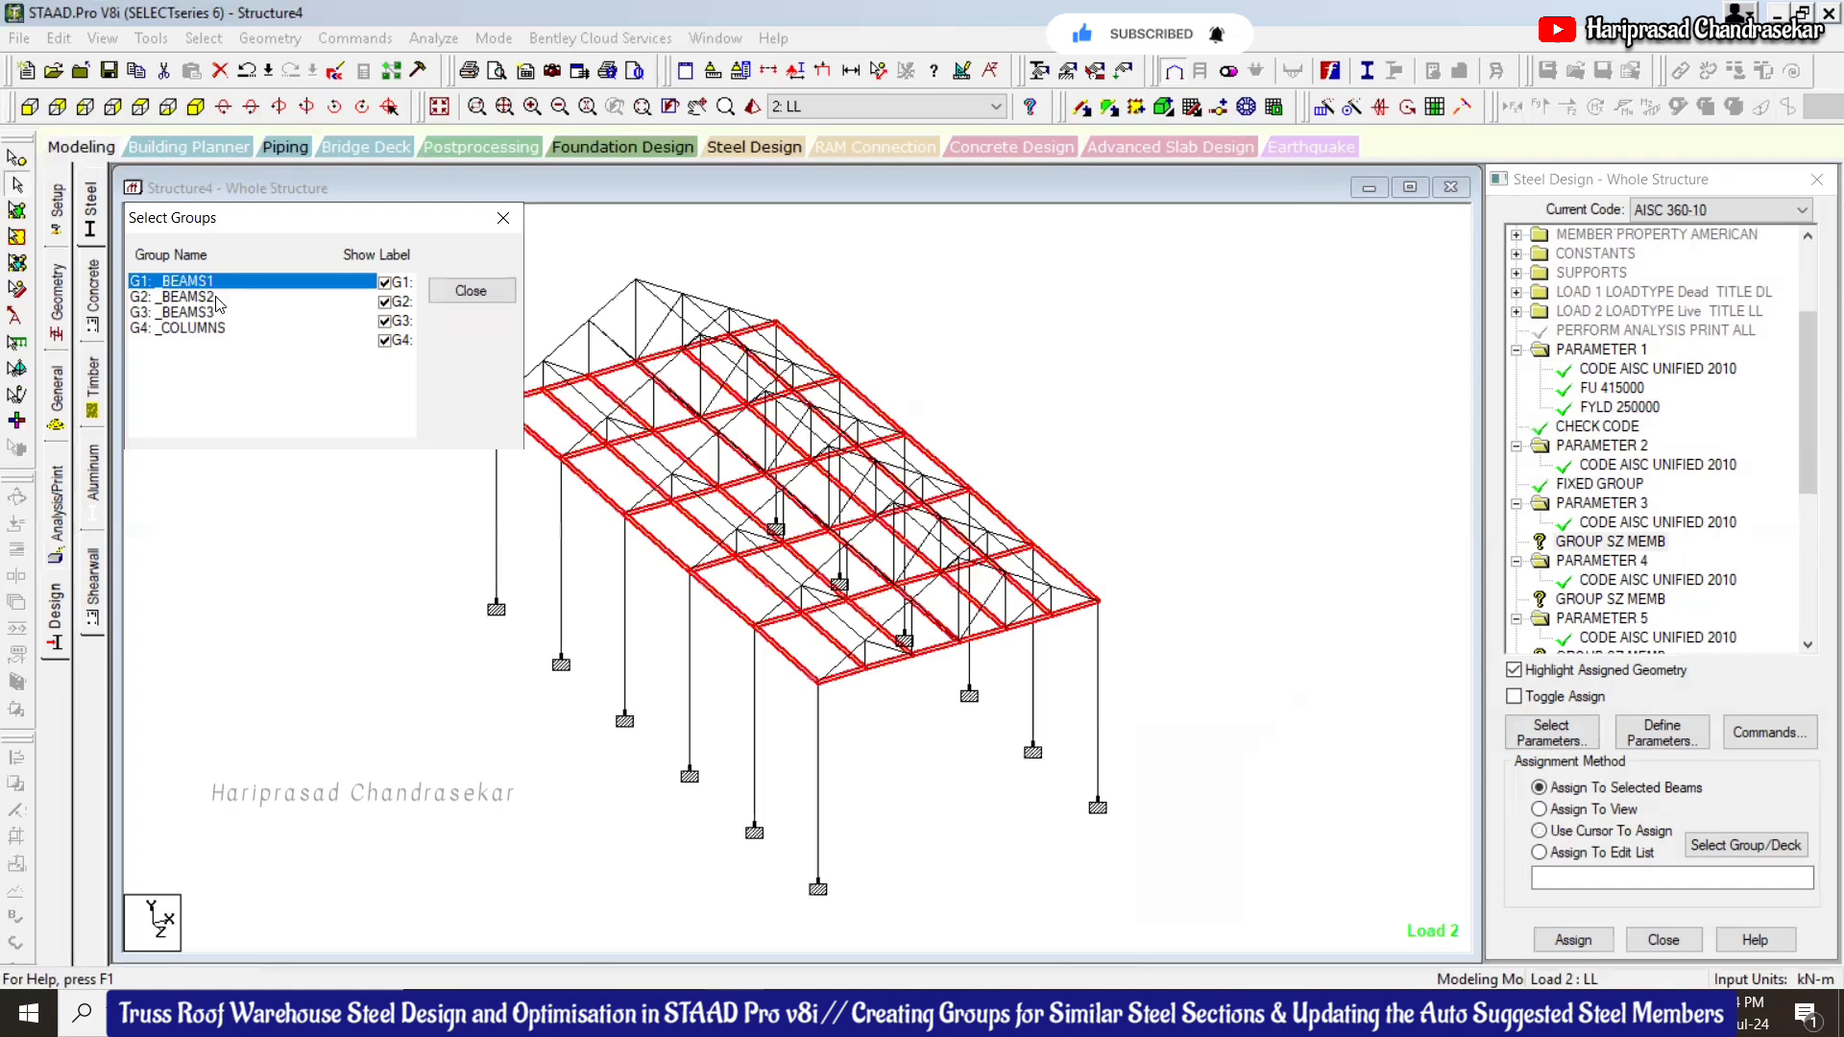
left_click(1622, 542)
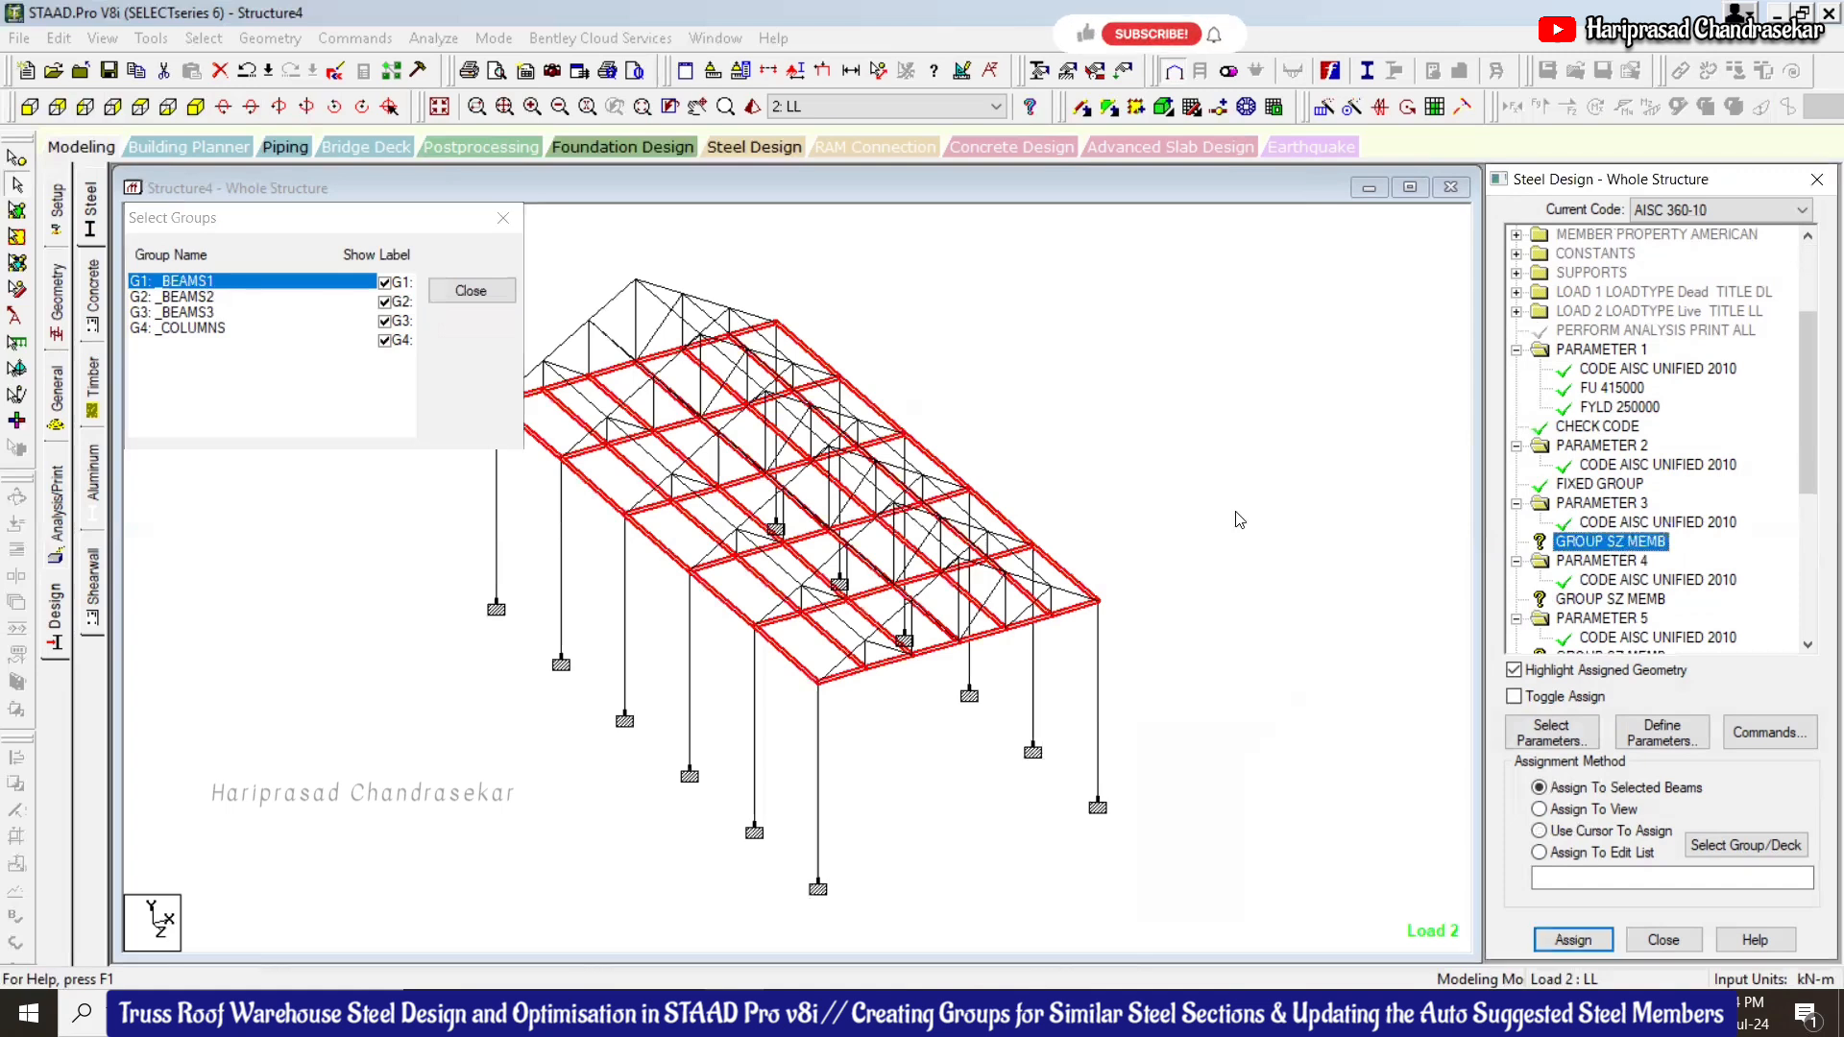
left_click(1573, 940)
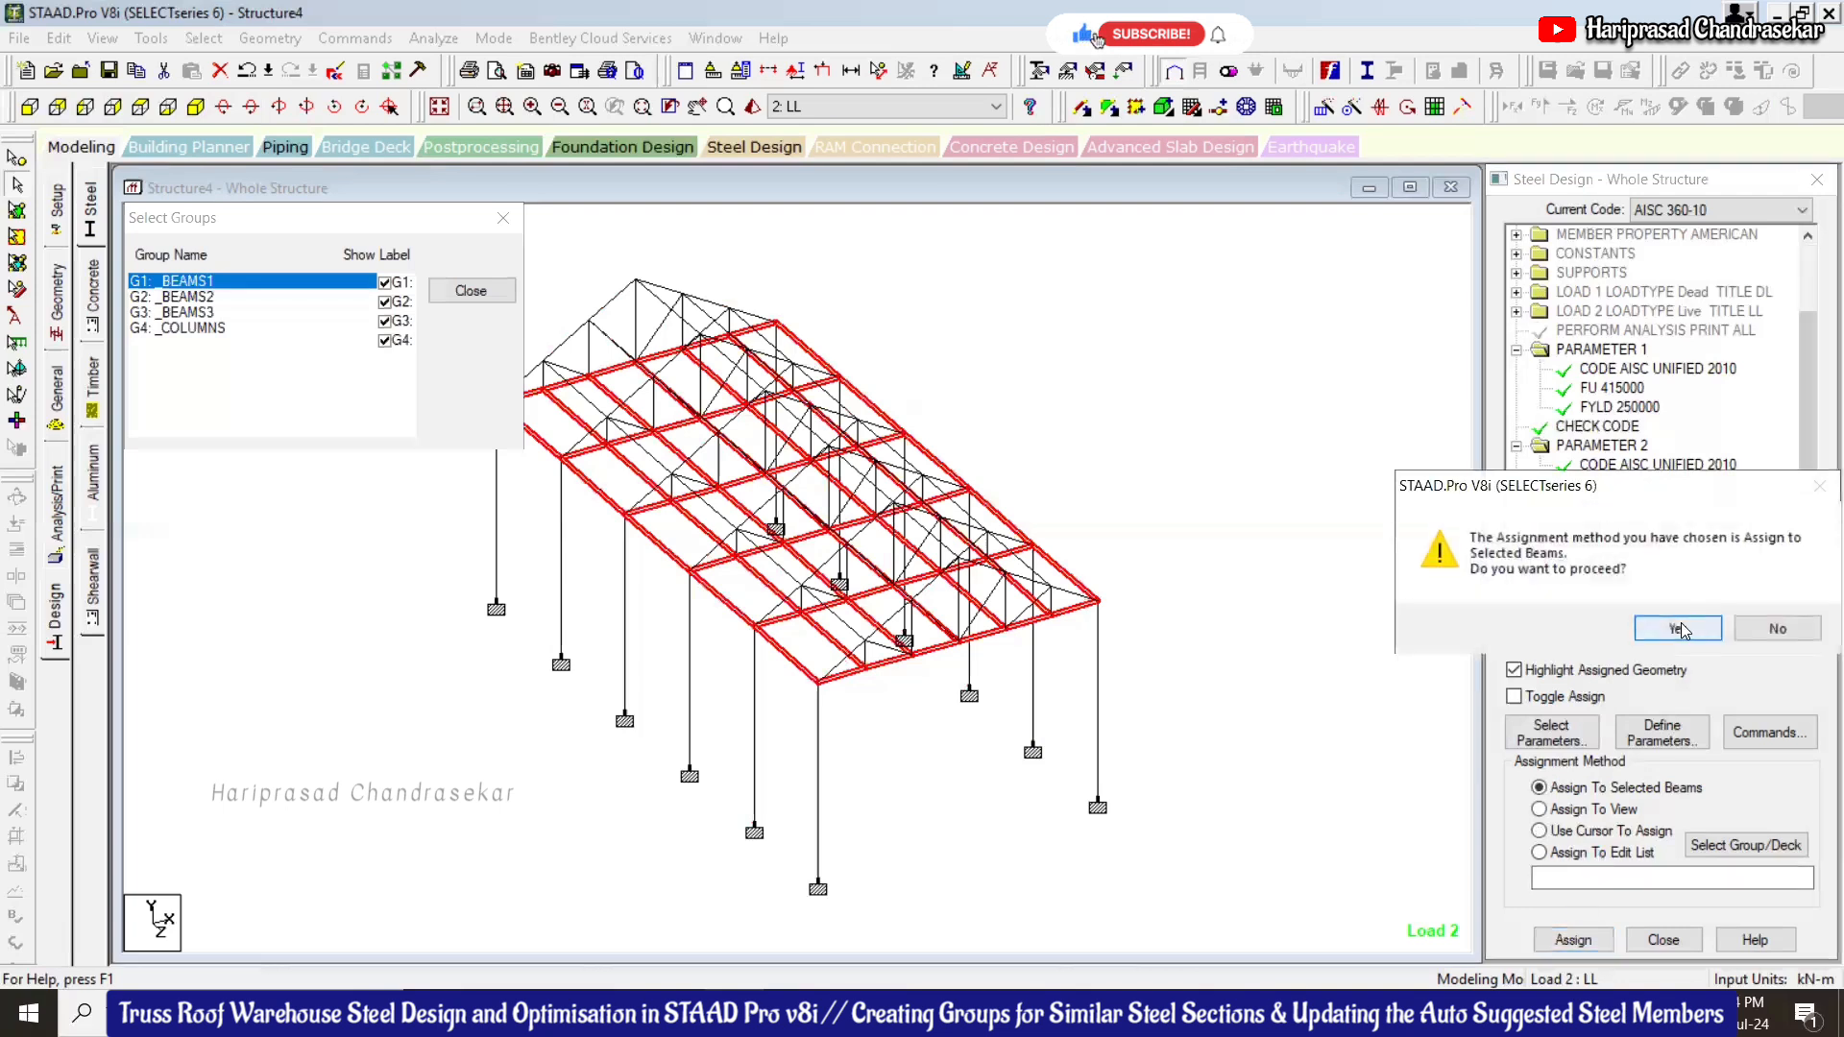
left_click(1678, 628)
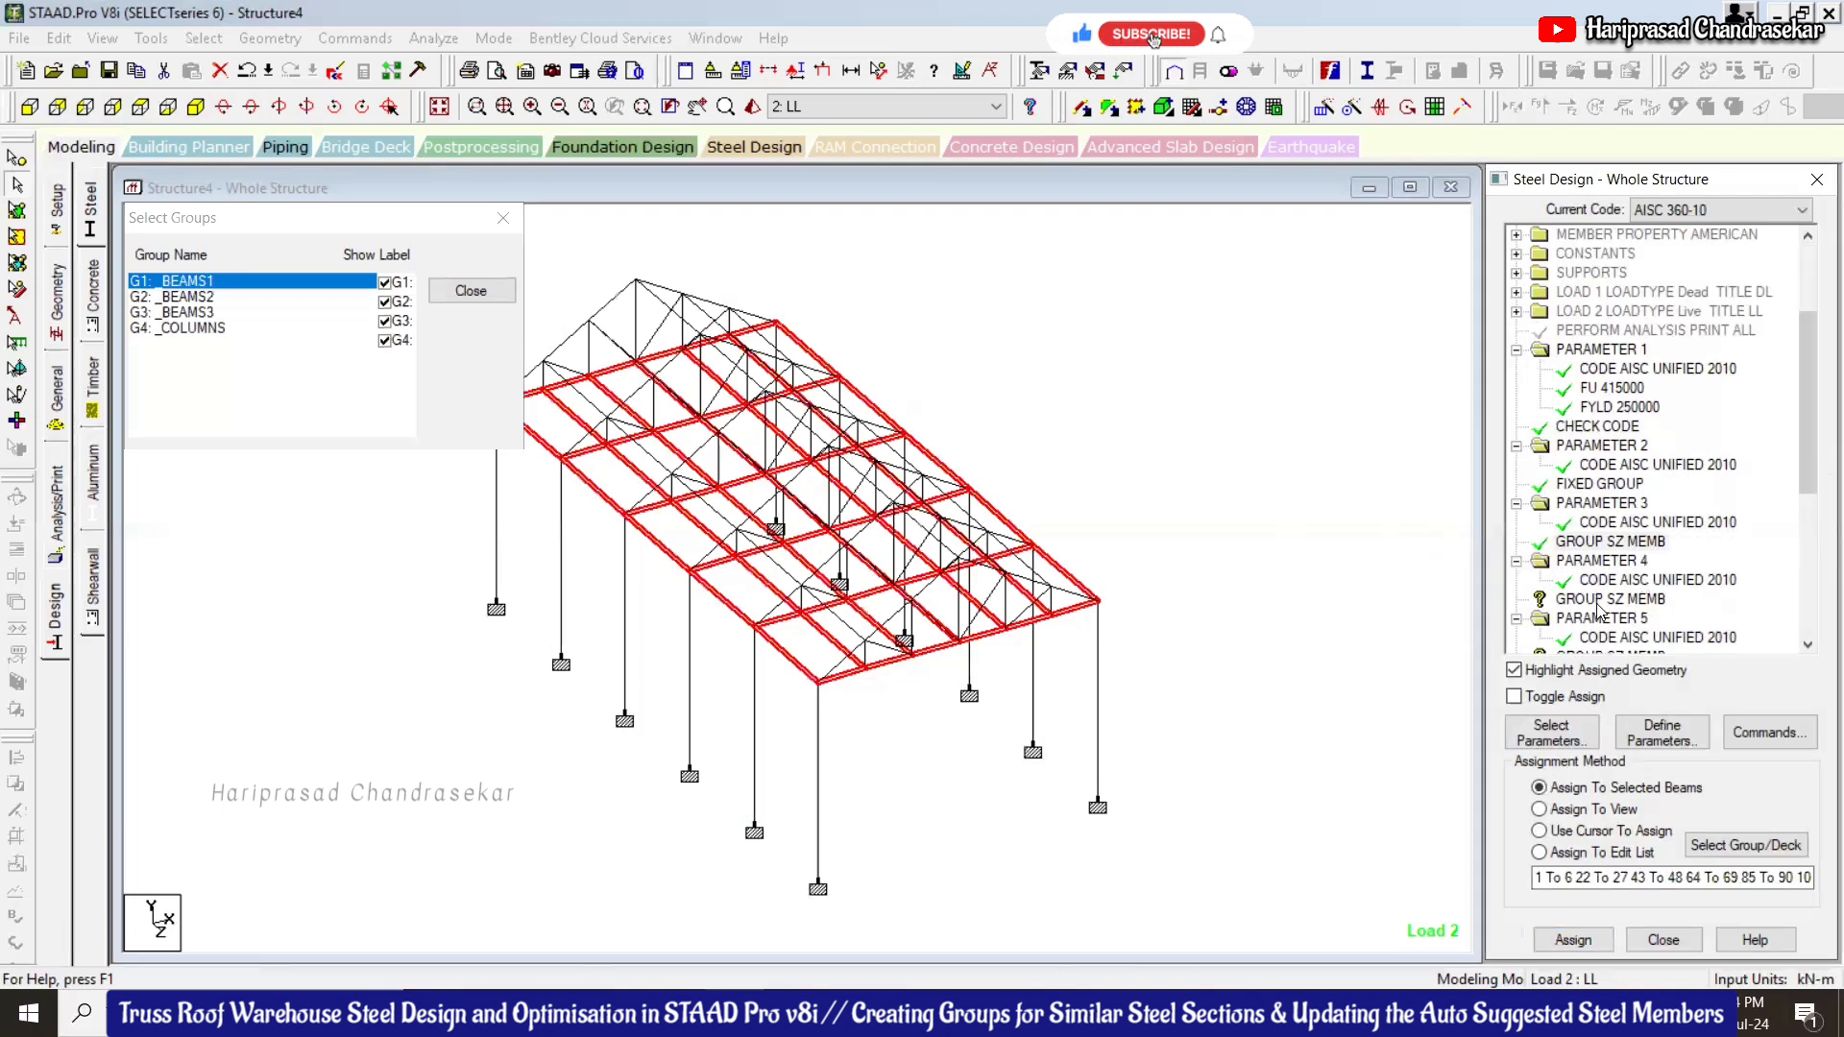
Select only the _BEAMS2 group and assign the GROUP SZ MEMB command under PARAMETER 4 to its members
left_click(192, 298, "shift")
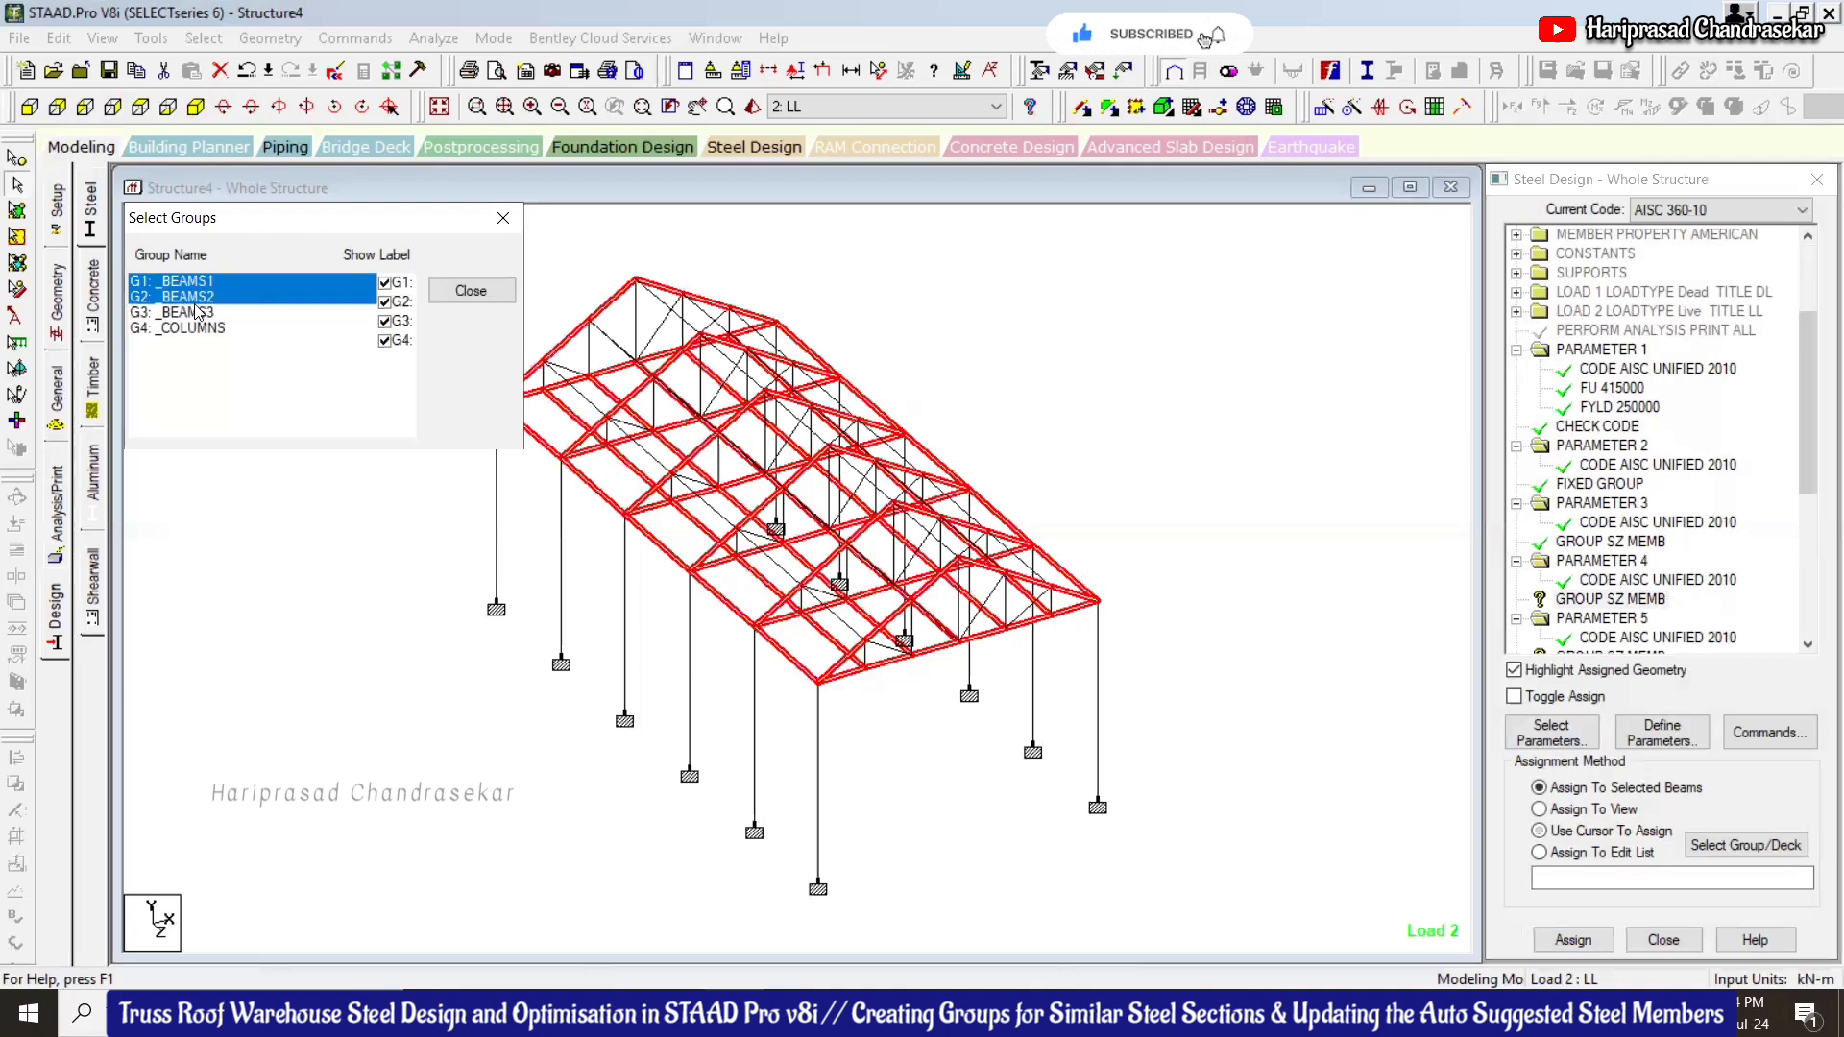
left_click(213, 281, "ctrl")
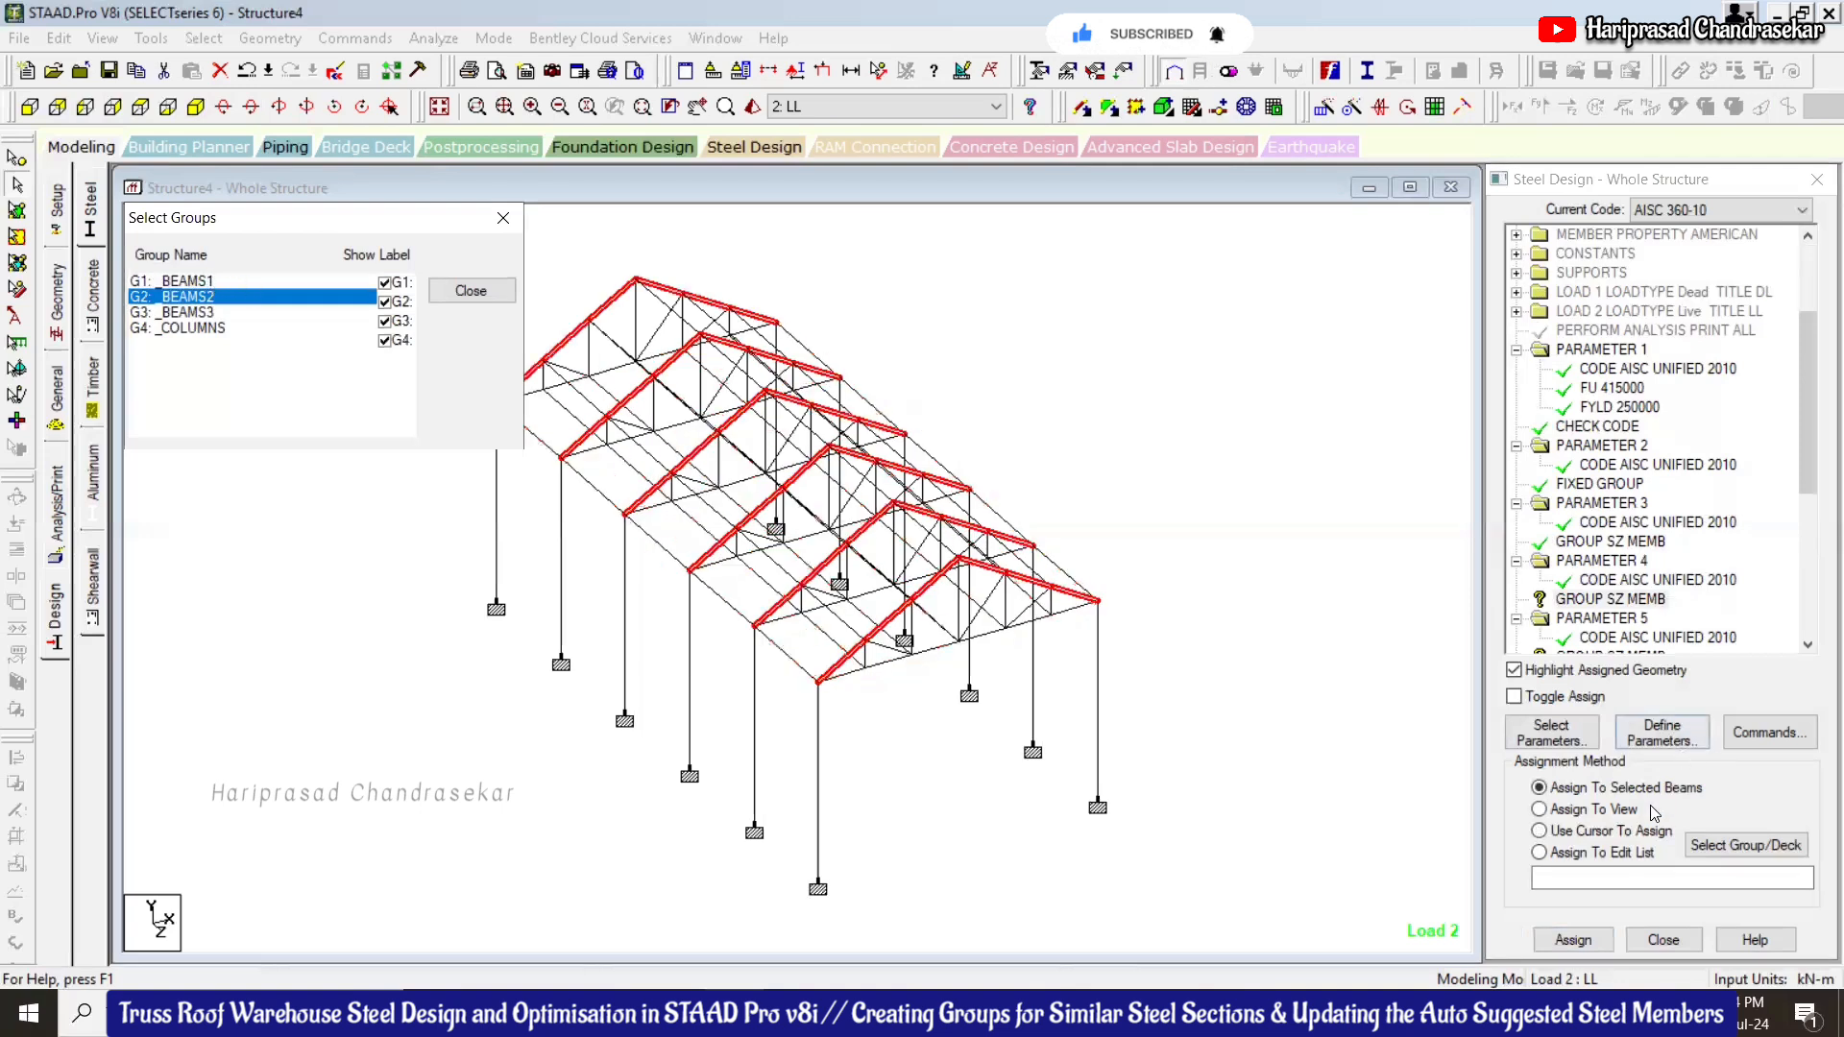
left_click(1575, 941)
left_click(1678, 630)
Assign the GROUP SZ MEMB command under PARAMETER 5 to the _BEAMS3 group and let the auto save proceed
left_click_drag(1806, 463, 1803, 521)
left_click(1611, 524)
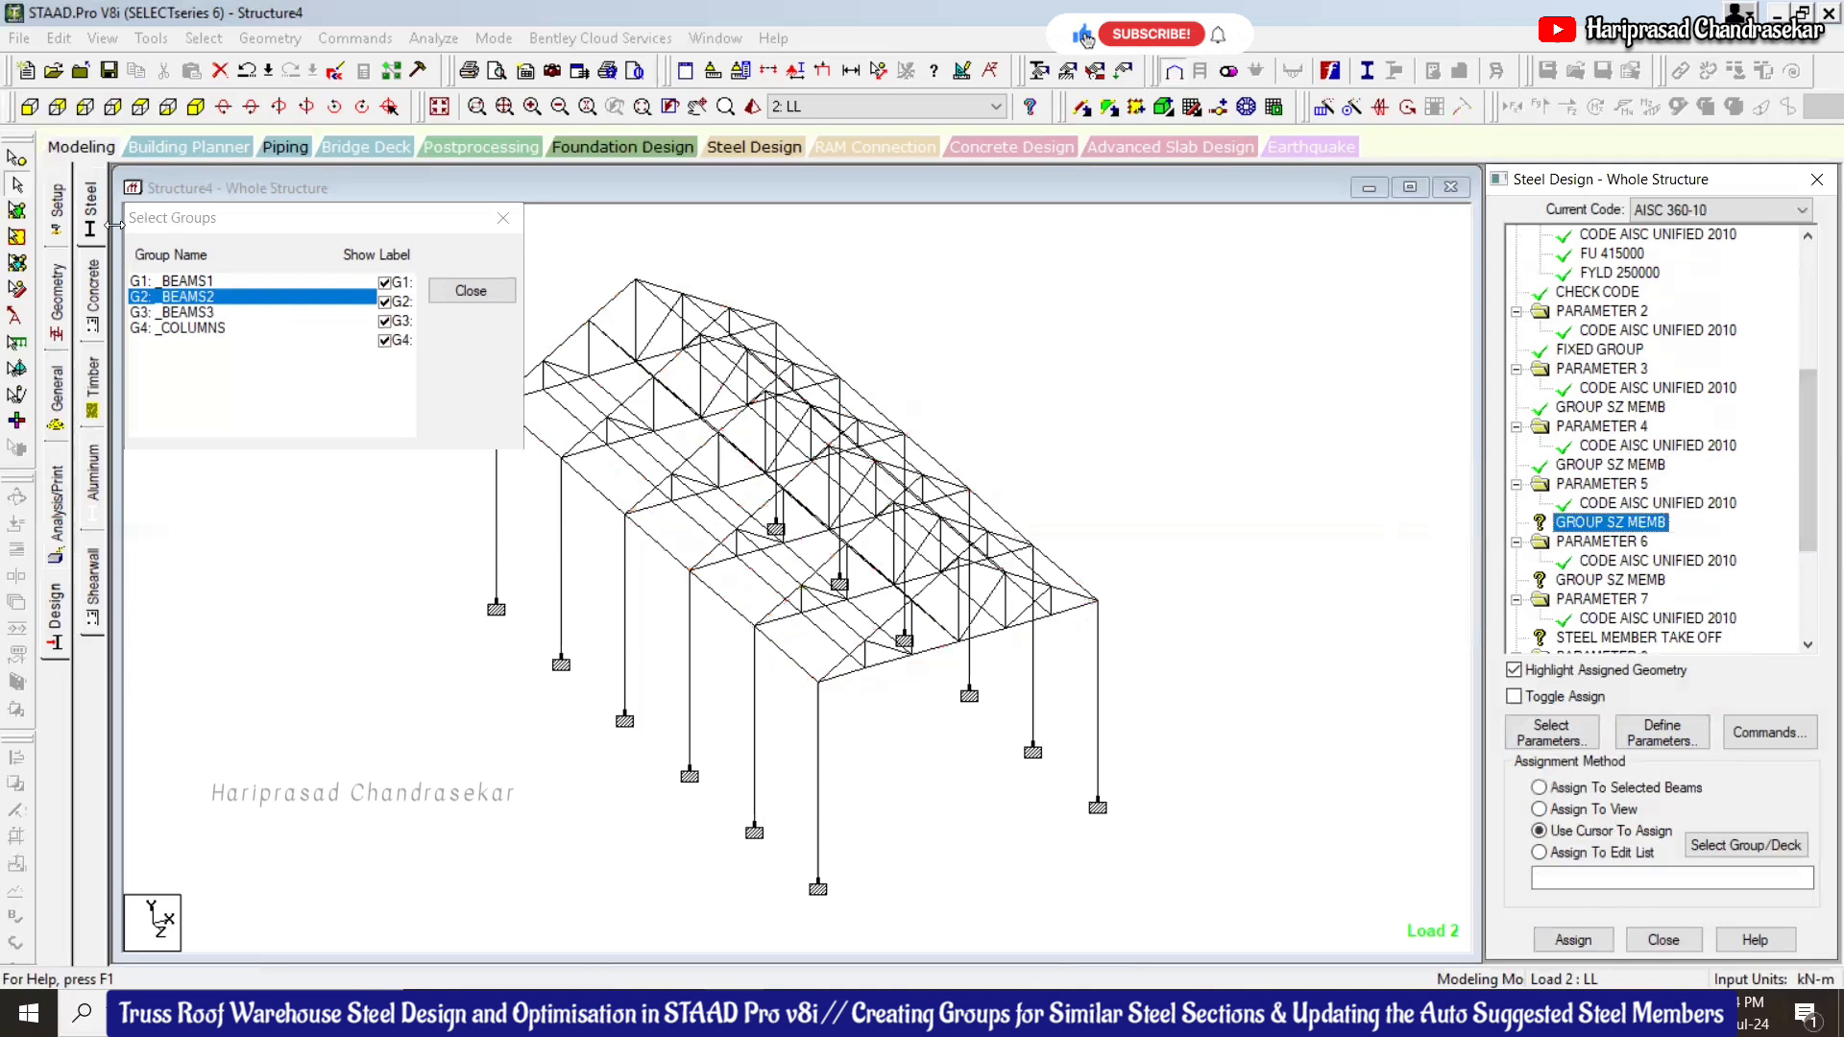
left_click(179, 312)
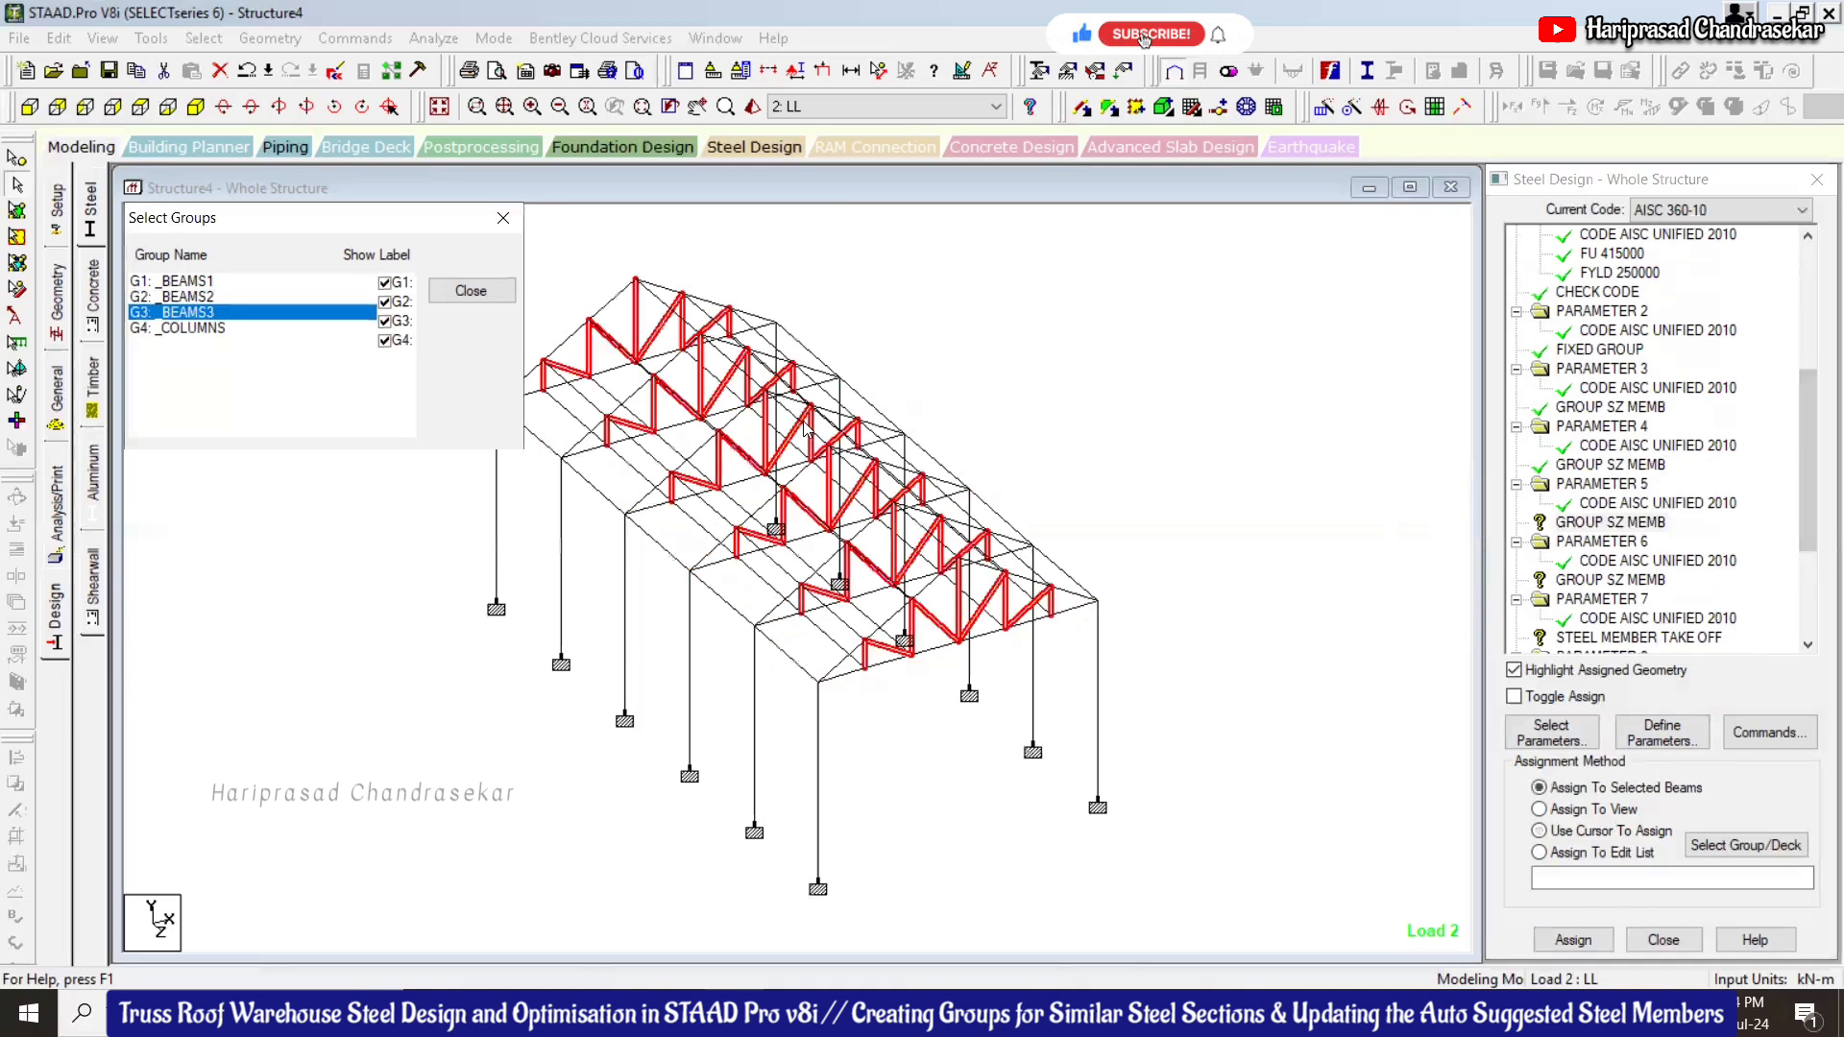
left_click(1573, 939)
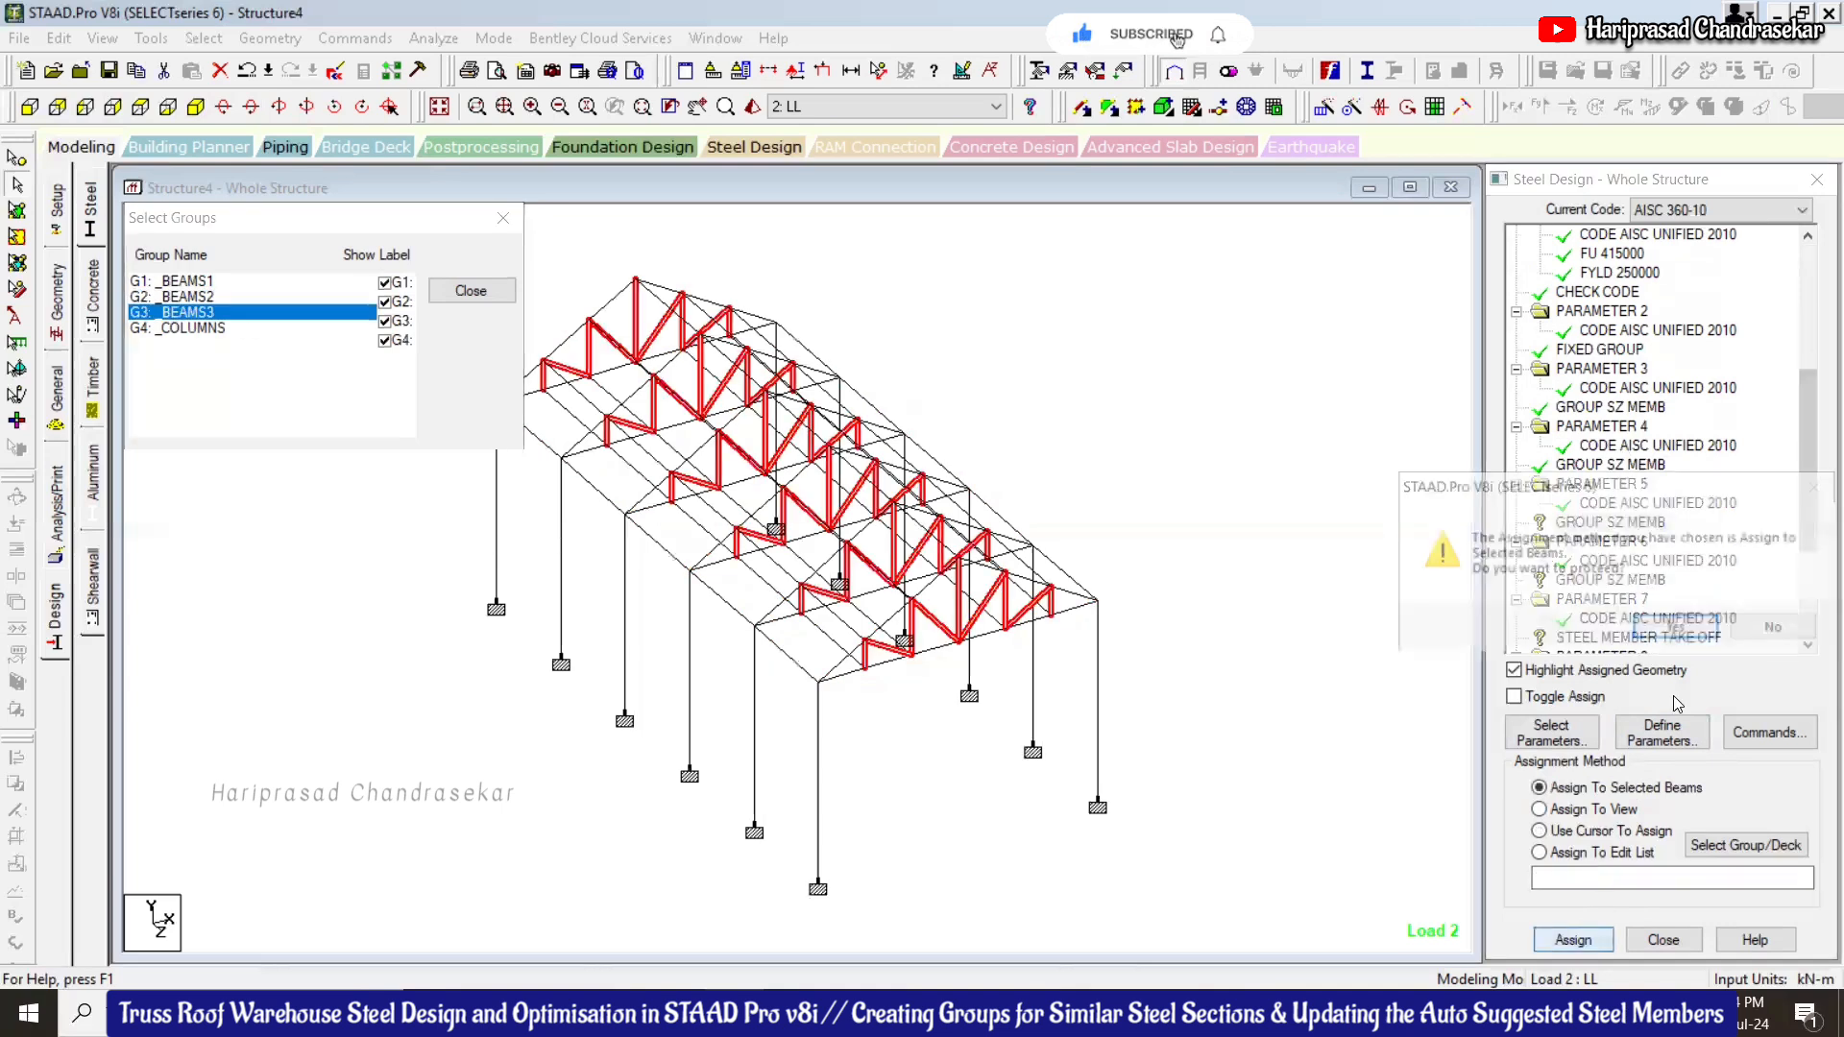
left_click(1675, 630)
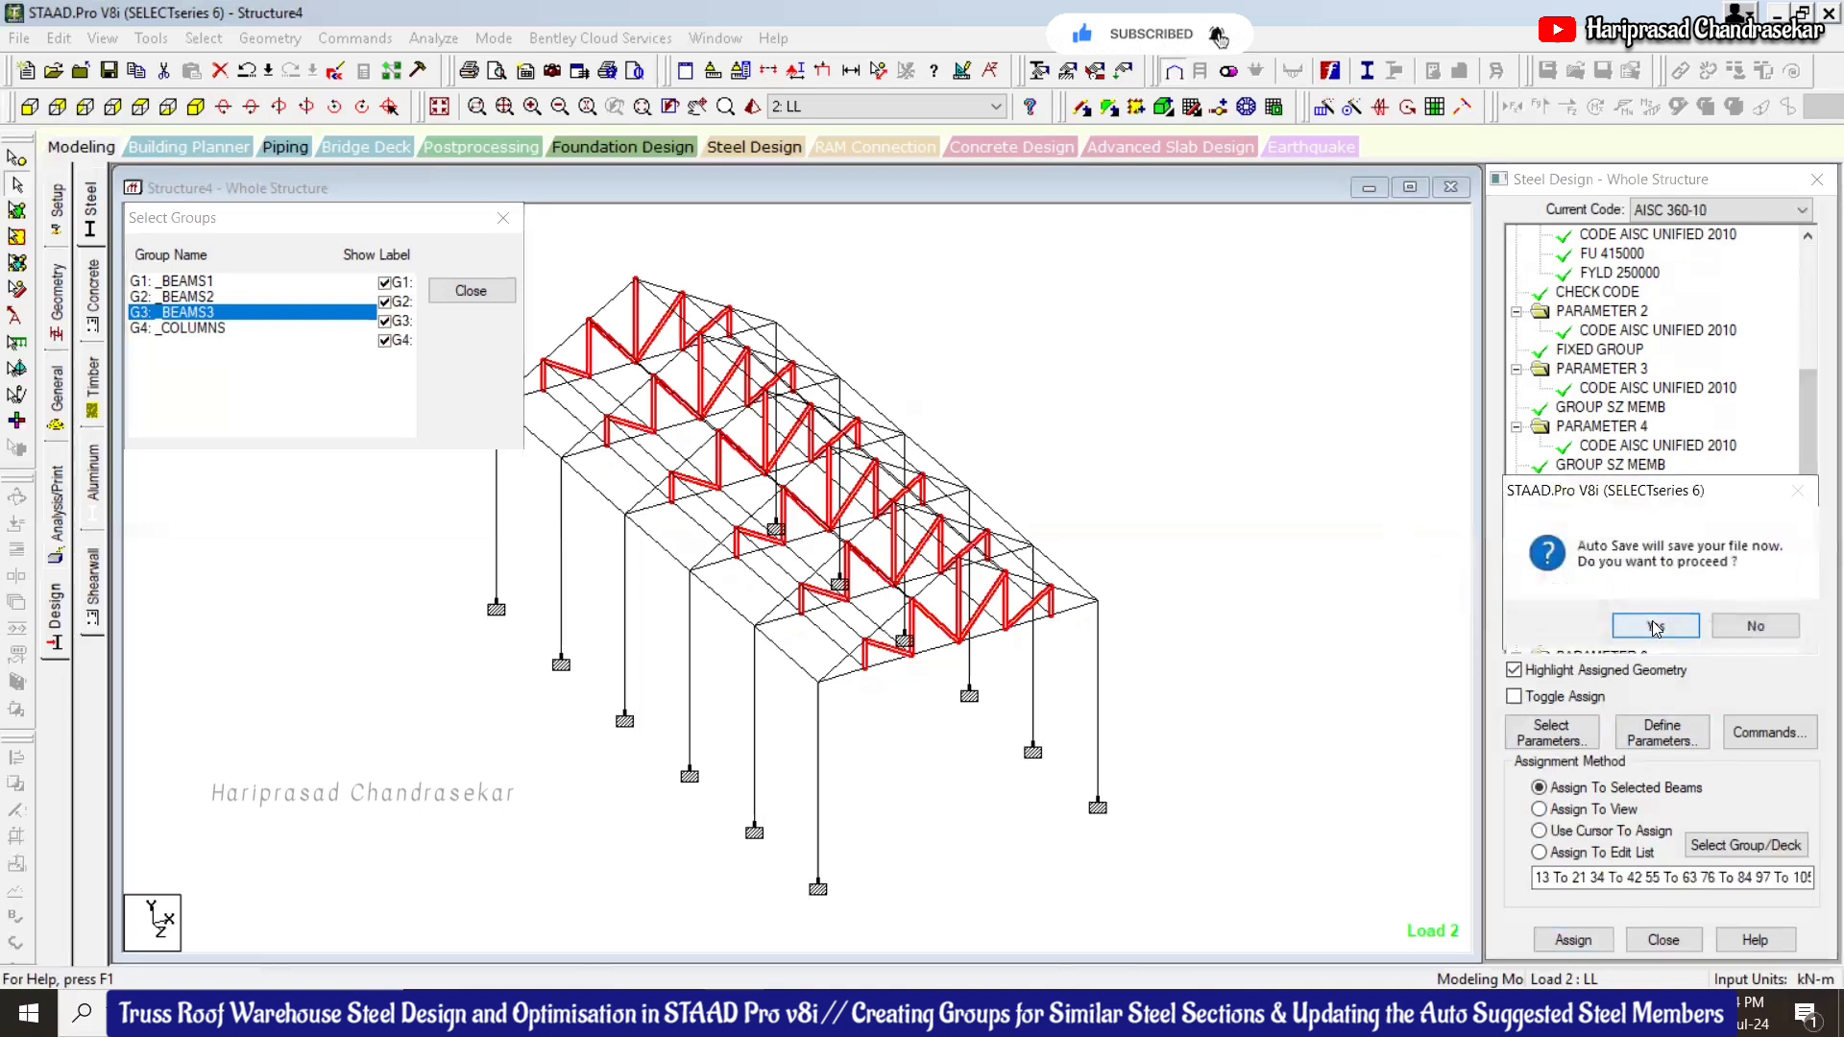
left_click(1658, 624)
left_click(765, 541)
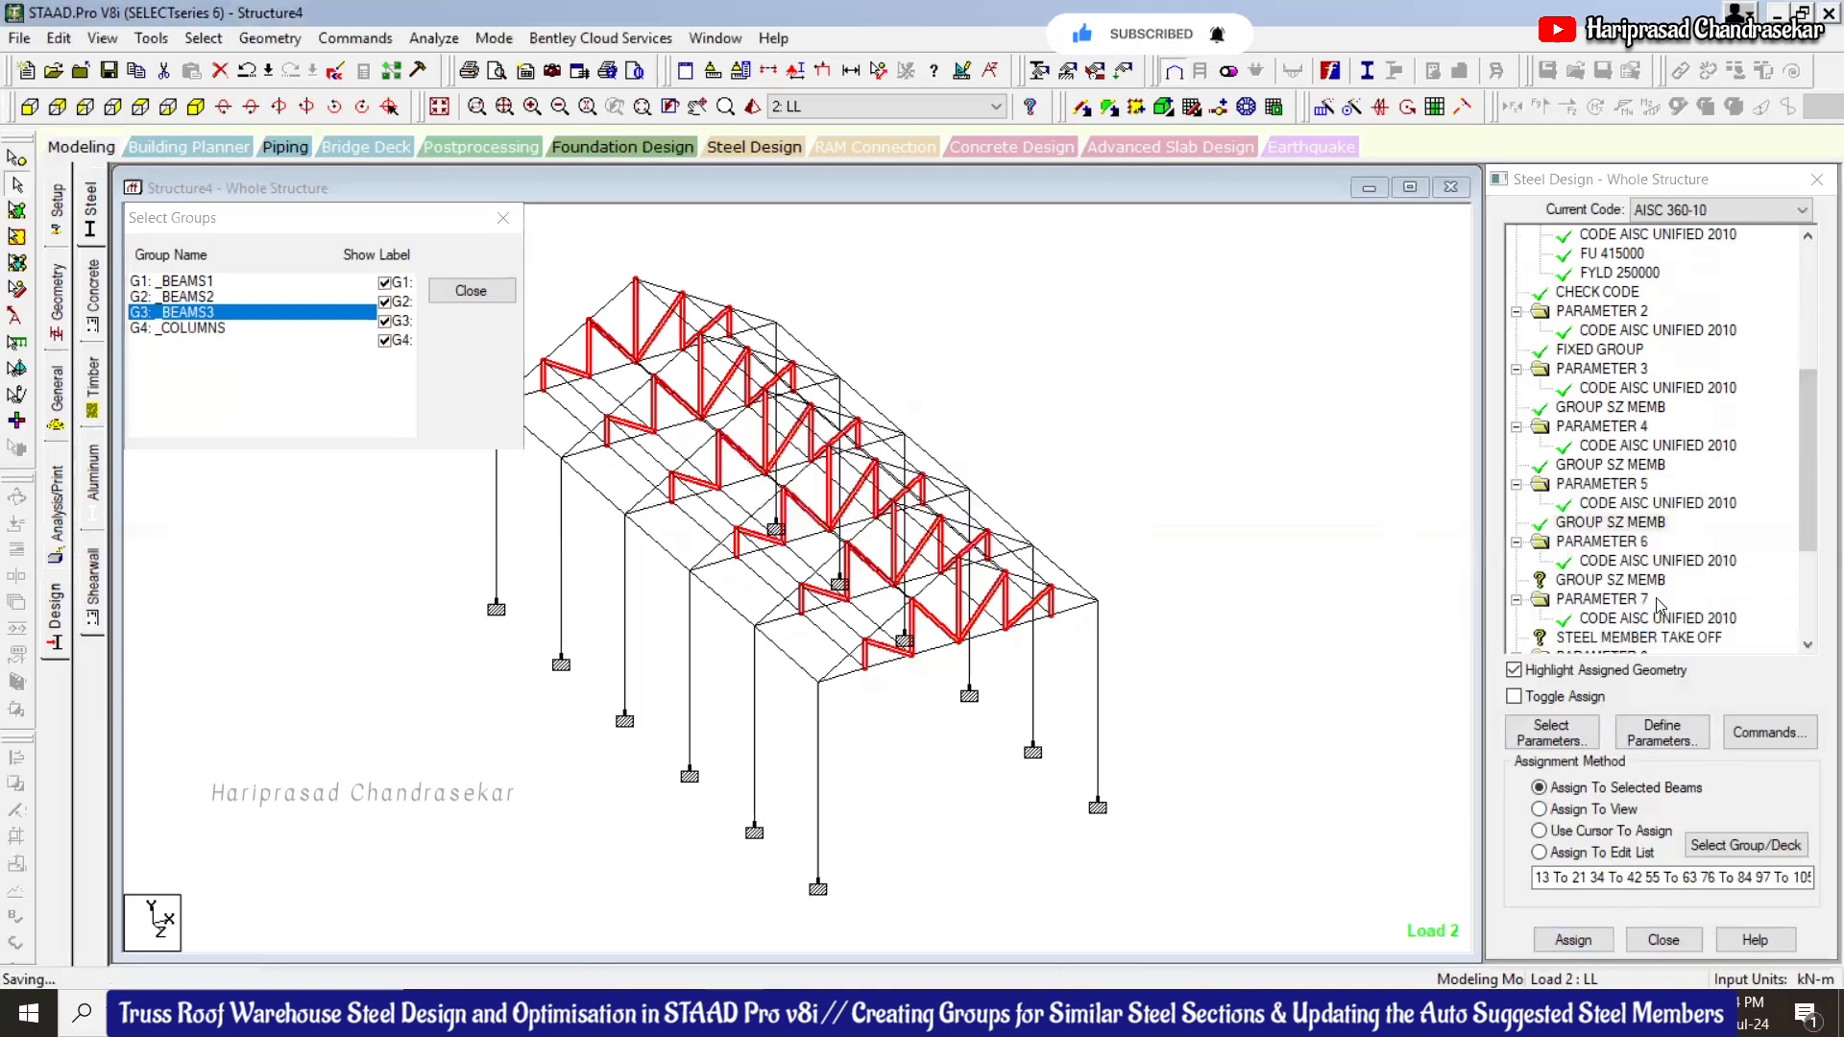
Assign the GROUP SZ MEMB command under PARAMETER 6 to the _COLUMNS group
scroll(1640, 588, "down", 4)
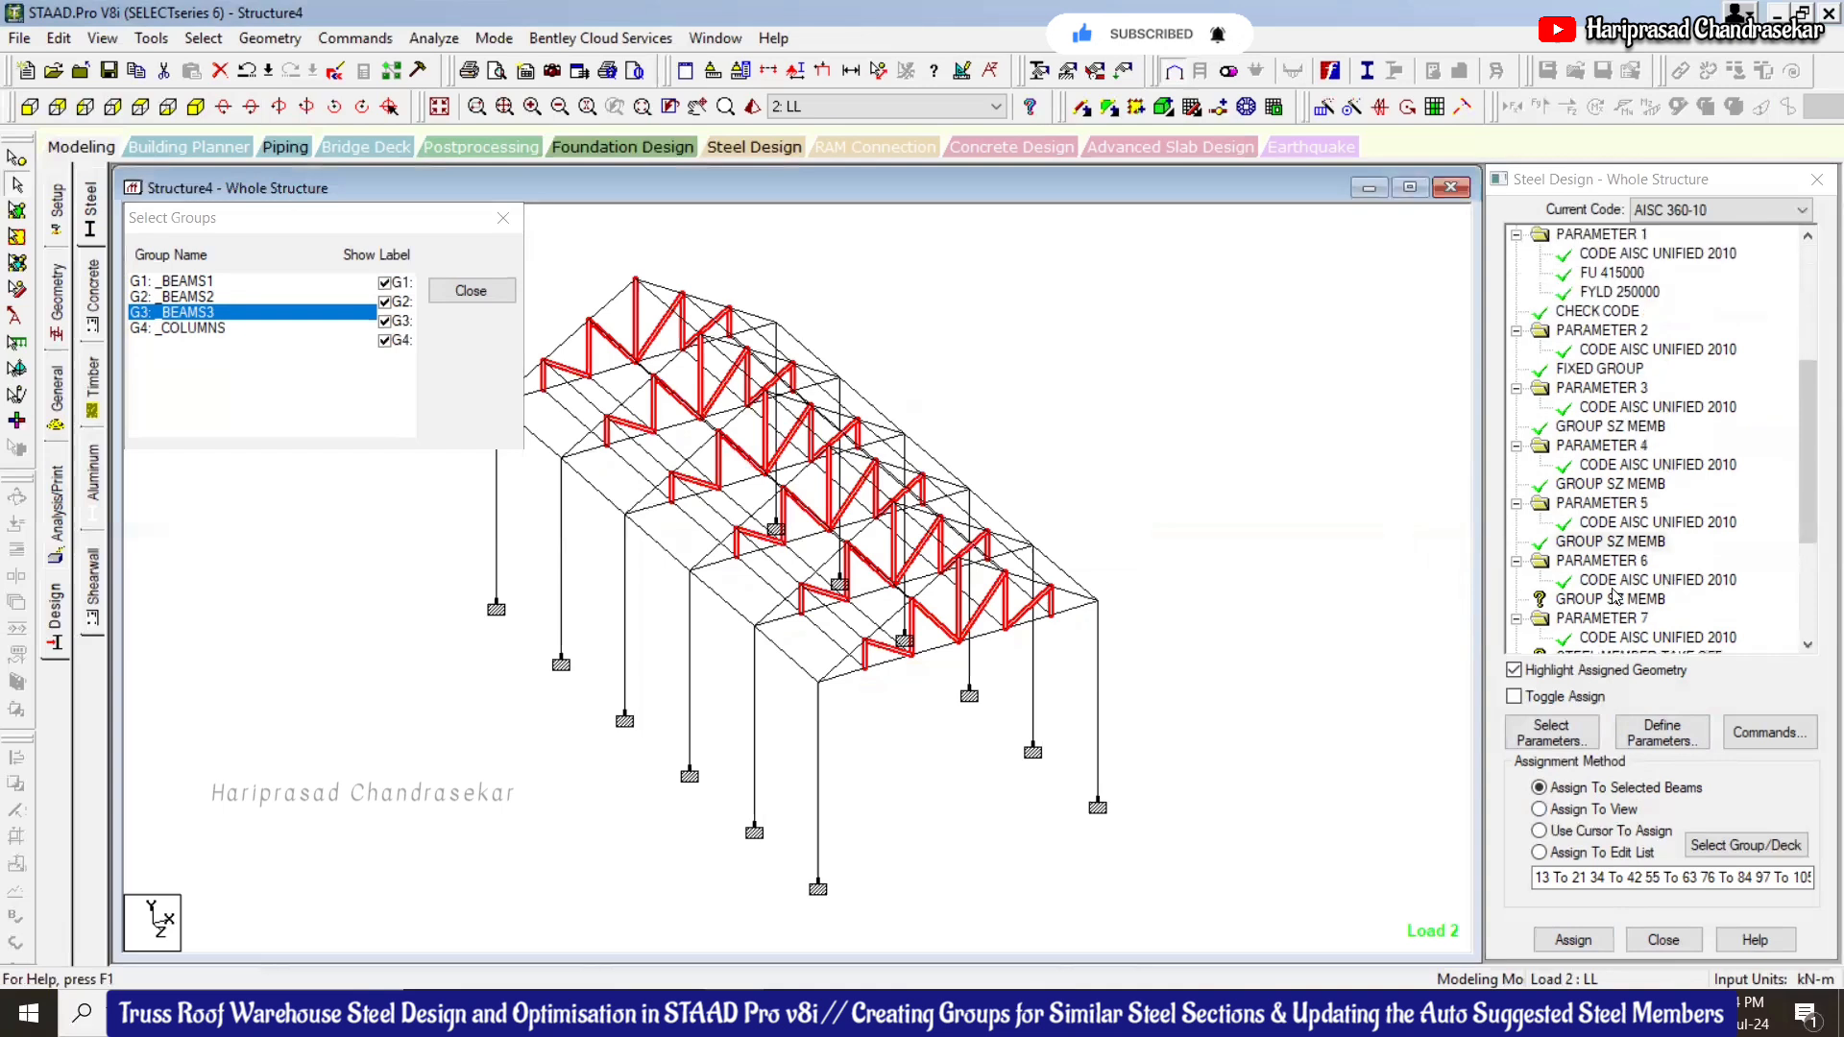
left_click(1611, 598)
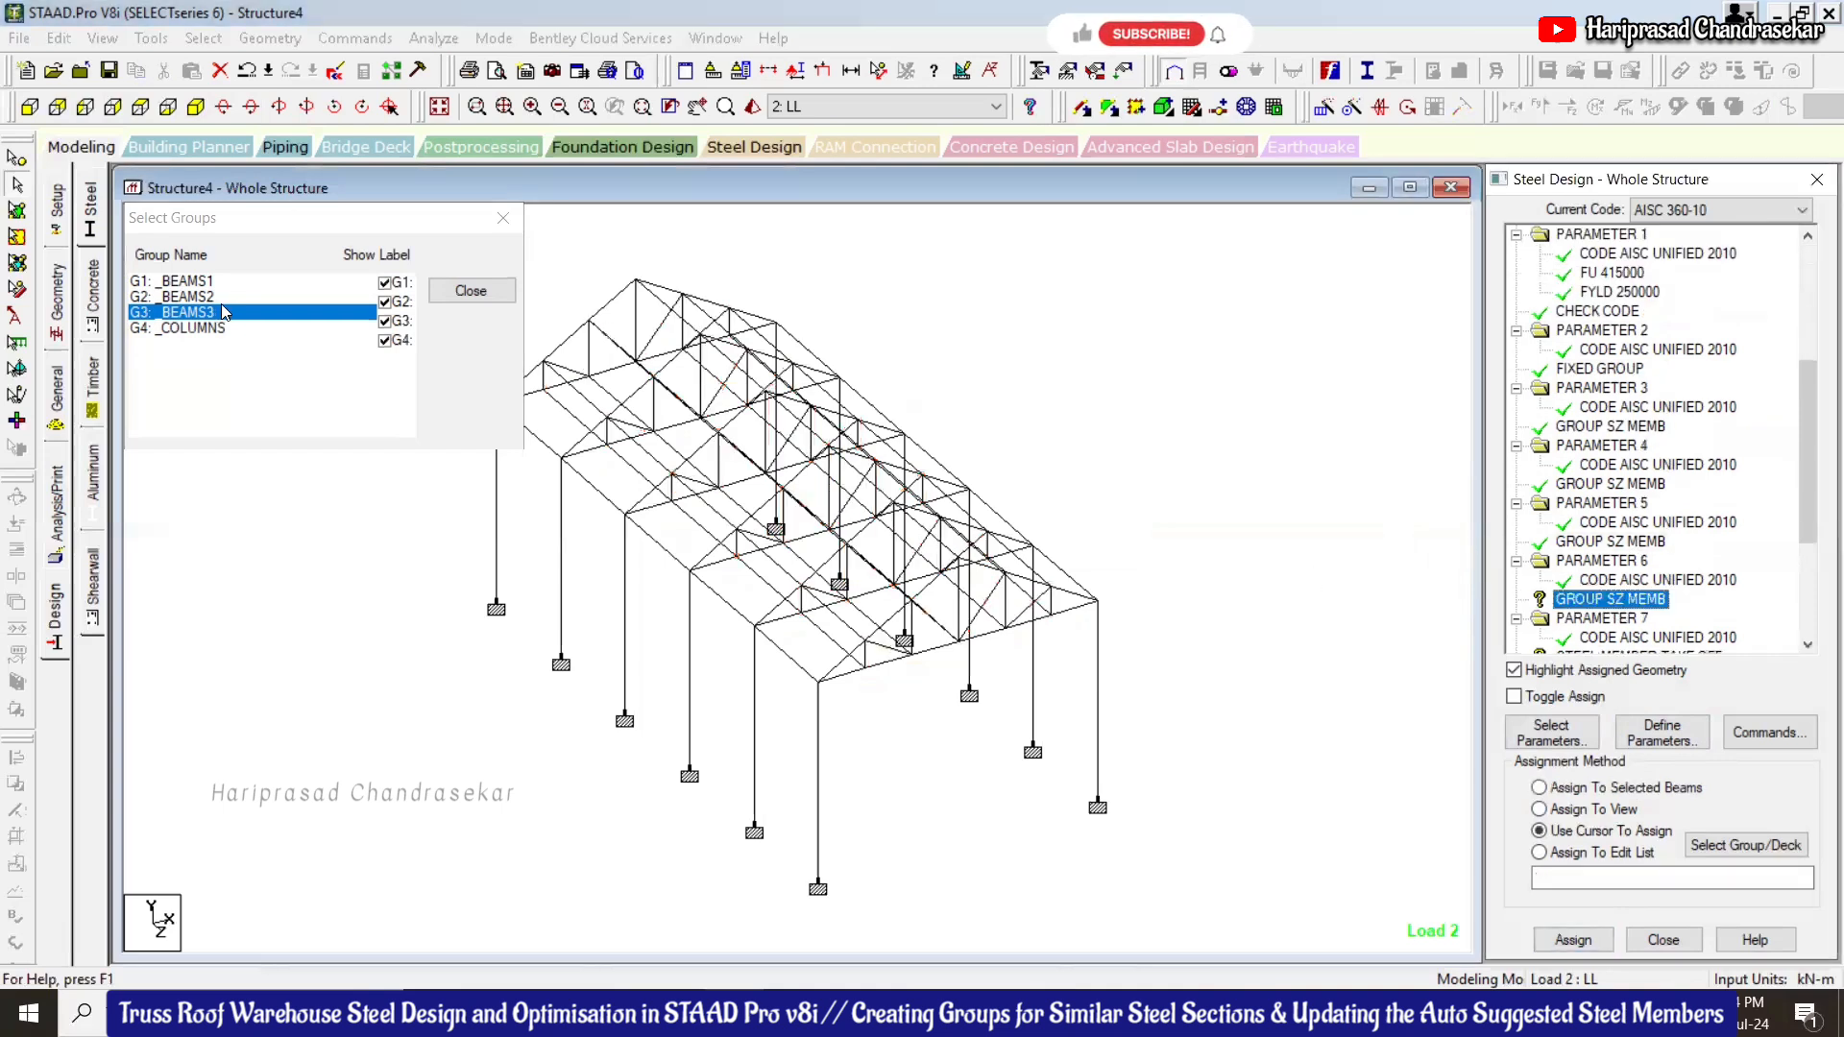
left_click(223, 336)
left_click(222, 330)
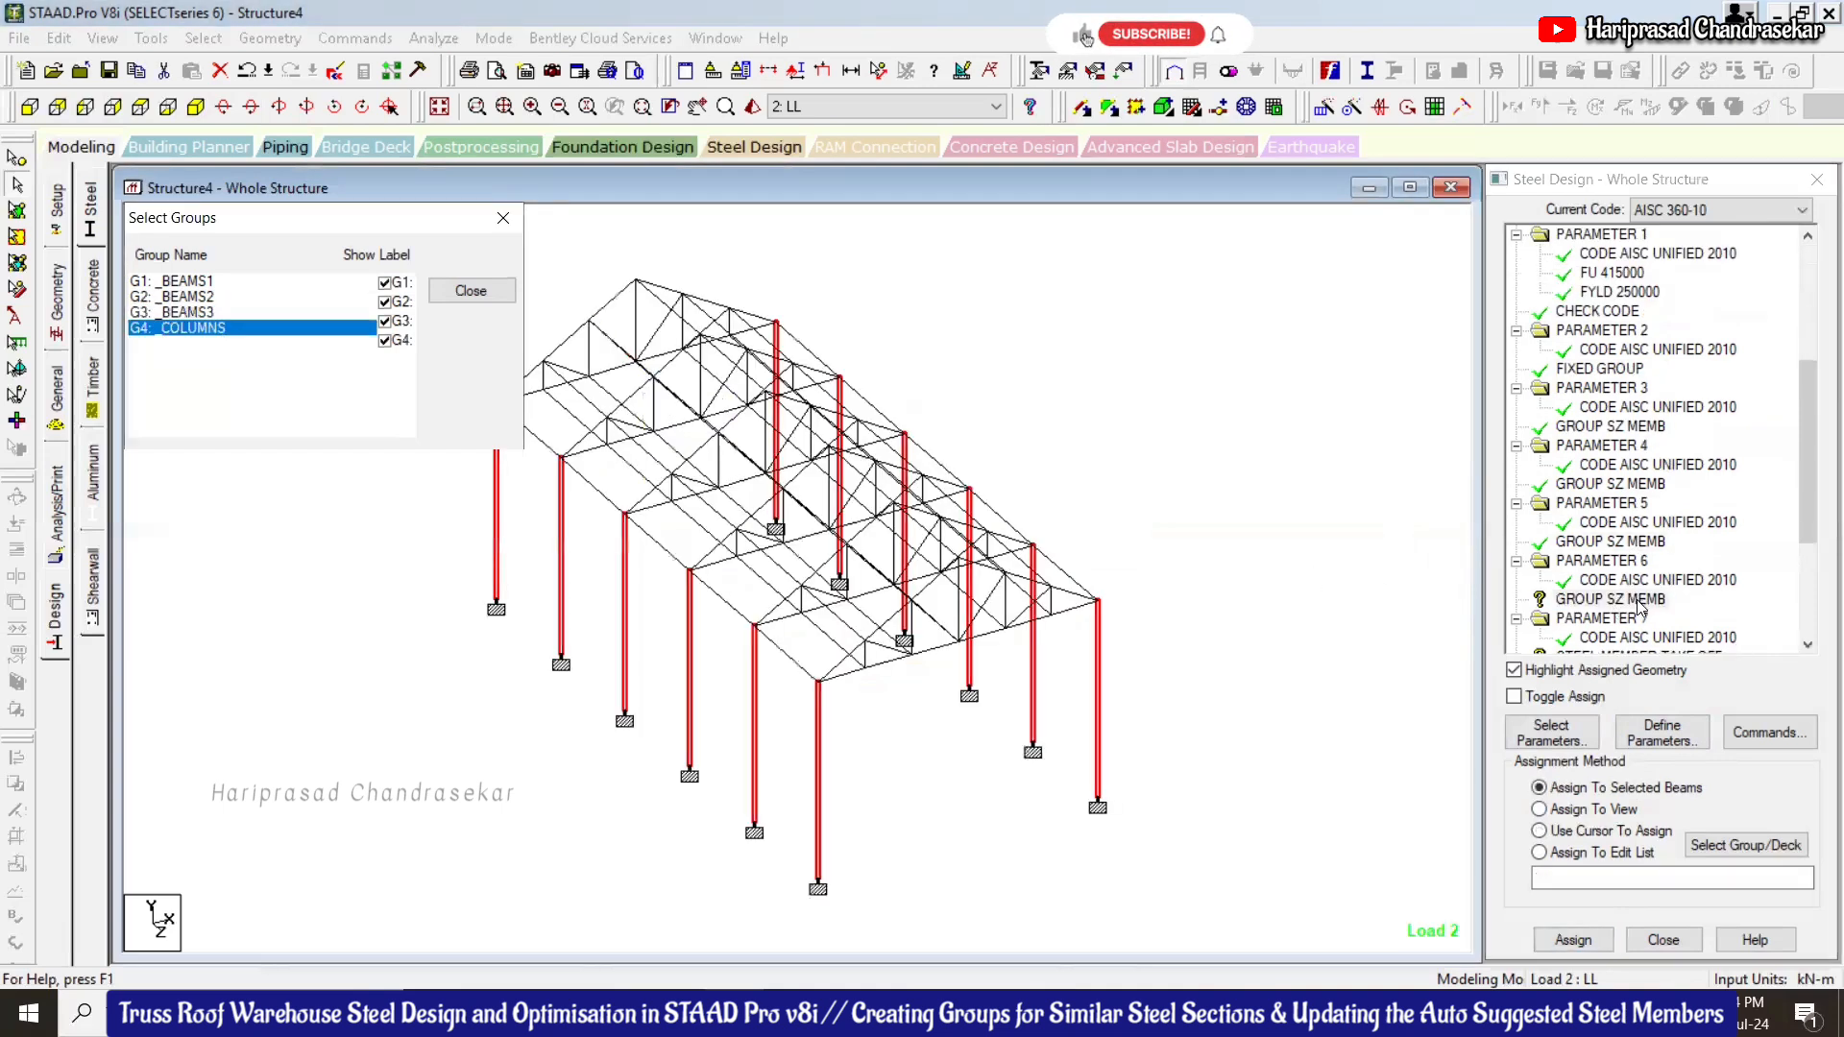
scroll(1596, 602, "down", 1)
left_click(1573, 940)
left_click(1676, 626)
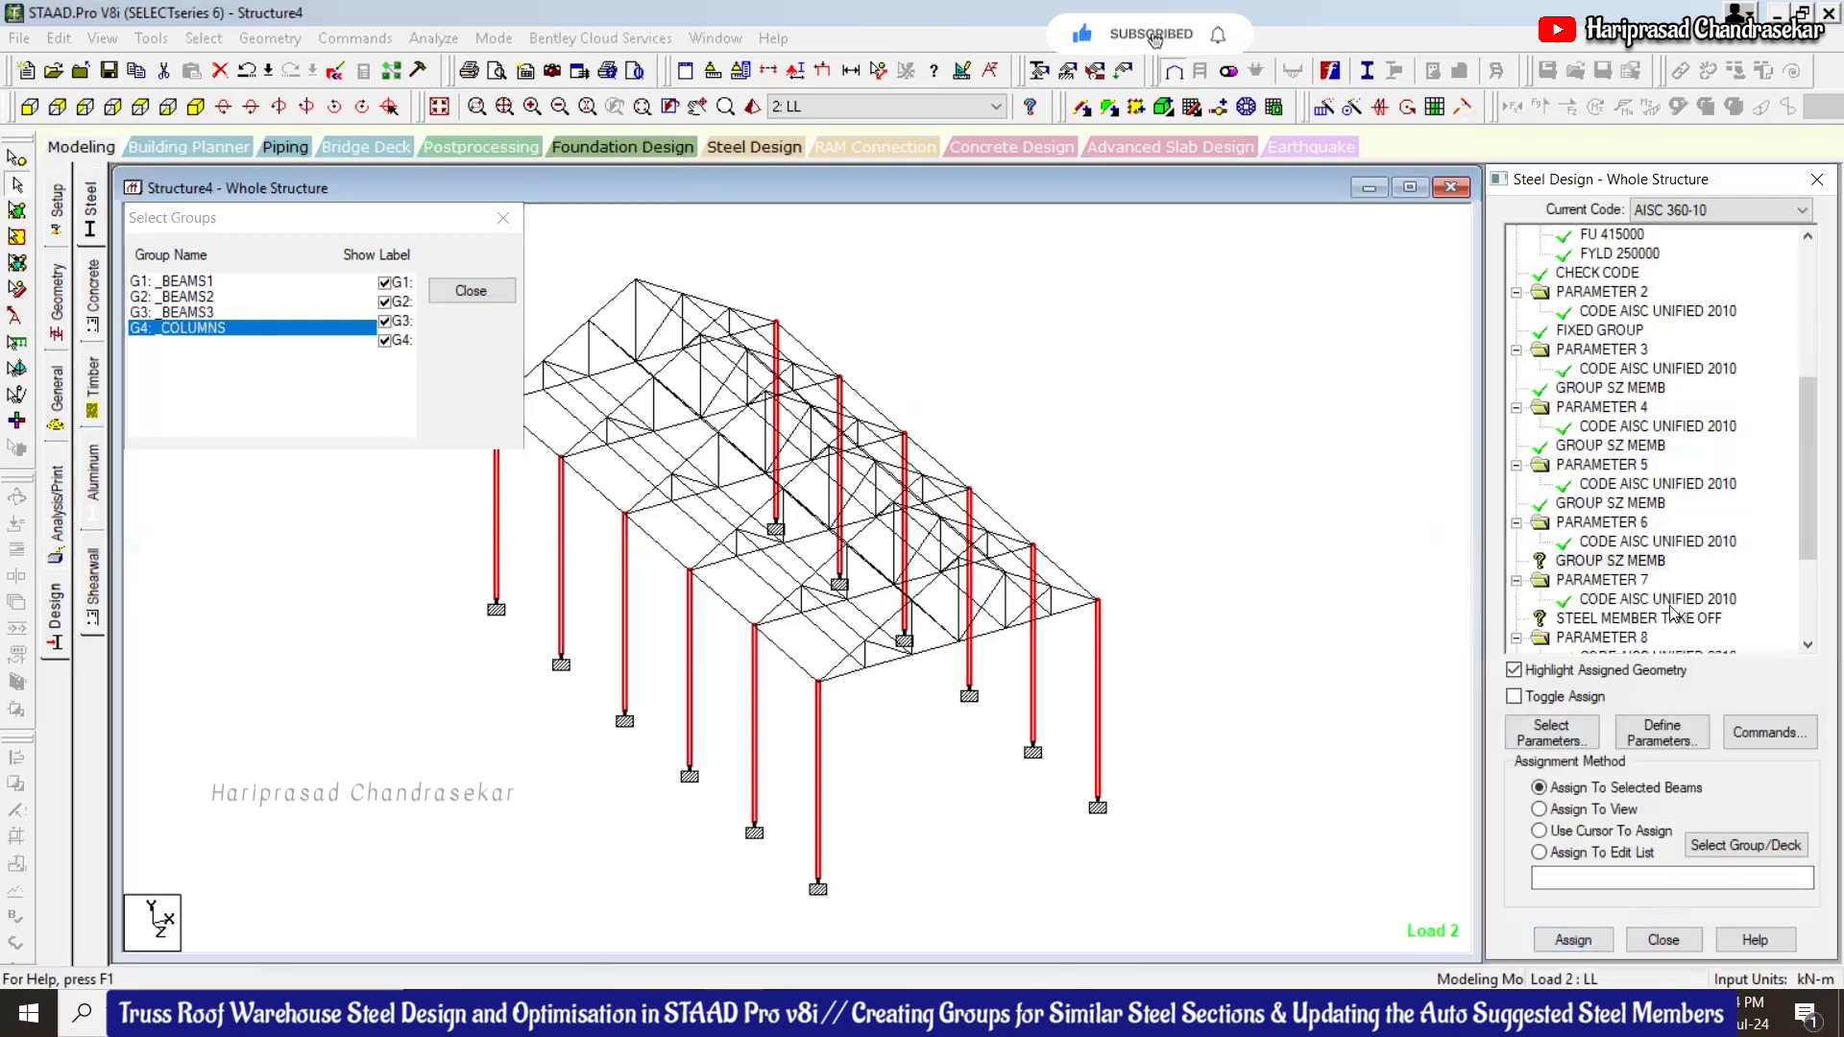
Close the group selection, clear the selected columns and assign the STEEL MEMBER TAKE OFF command to all members in the view
left_click(1633, 617)
scroll(1643, 586, "down", 1)
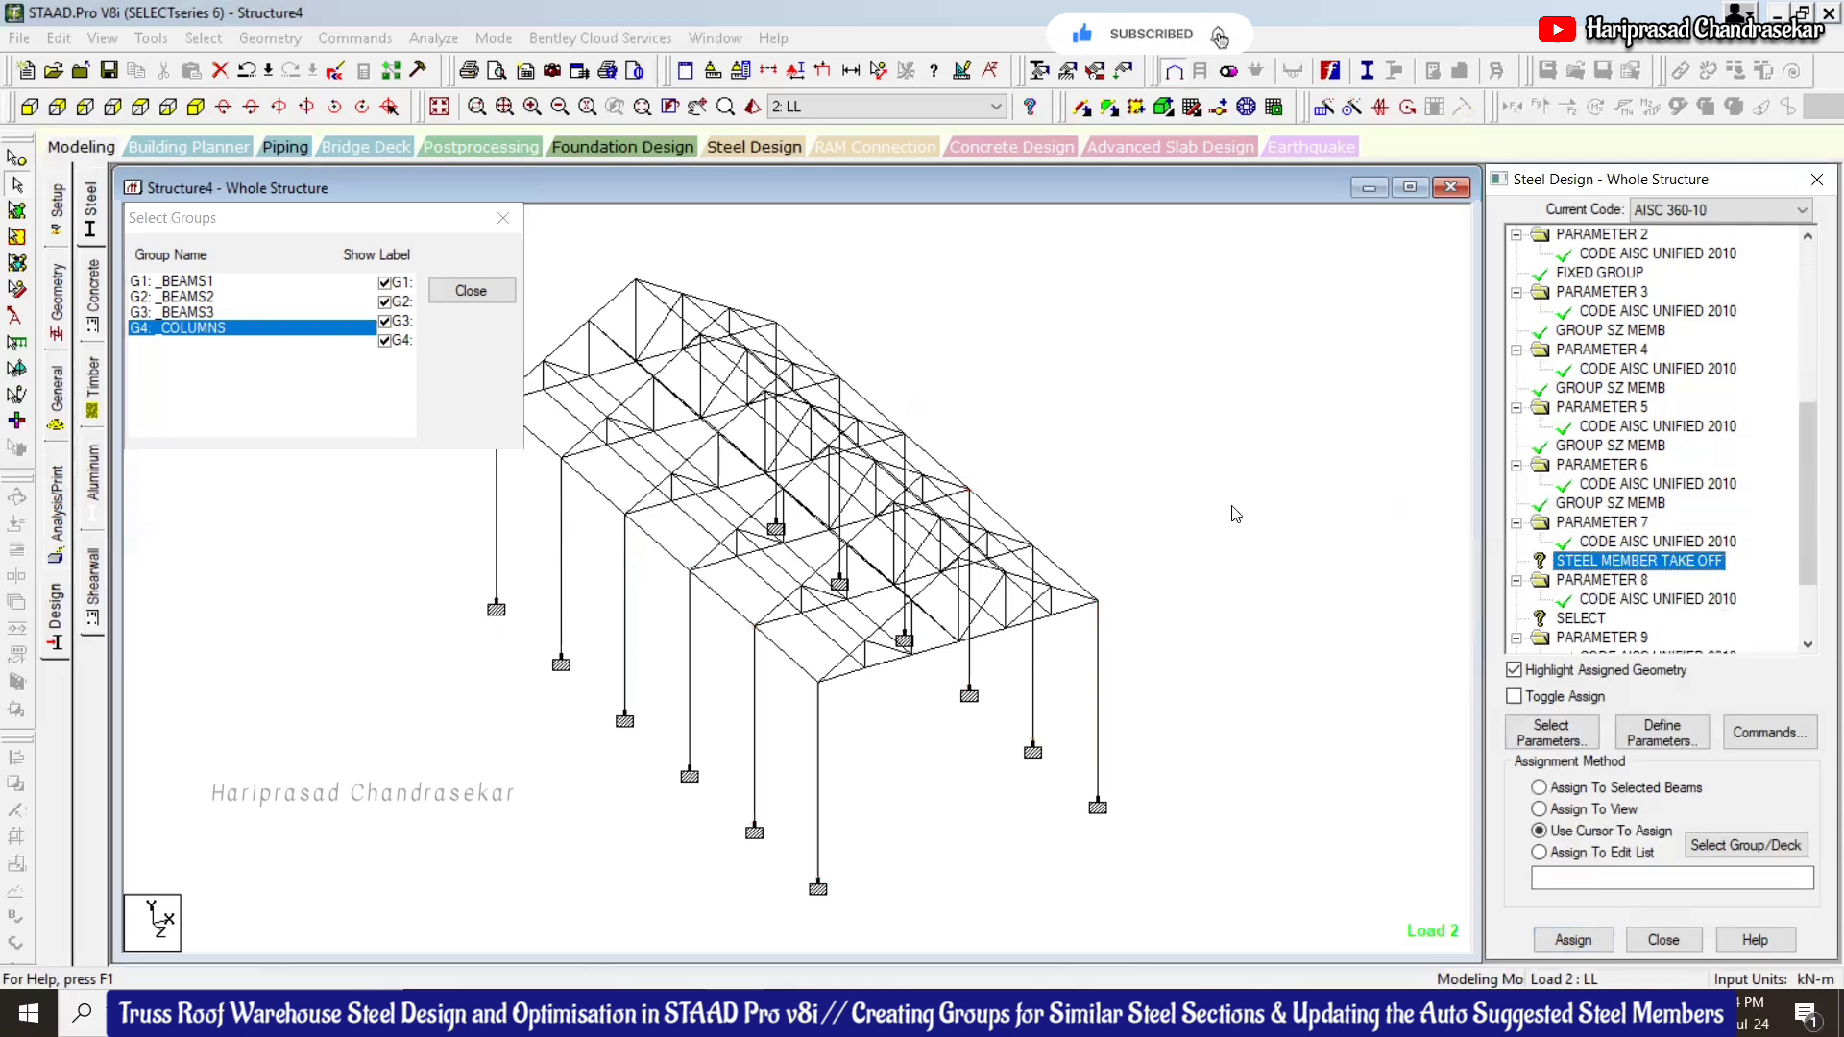
scroll(1232, 514, "down", 1)
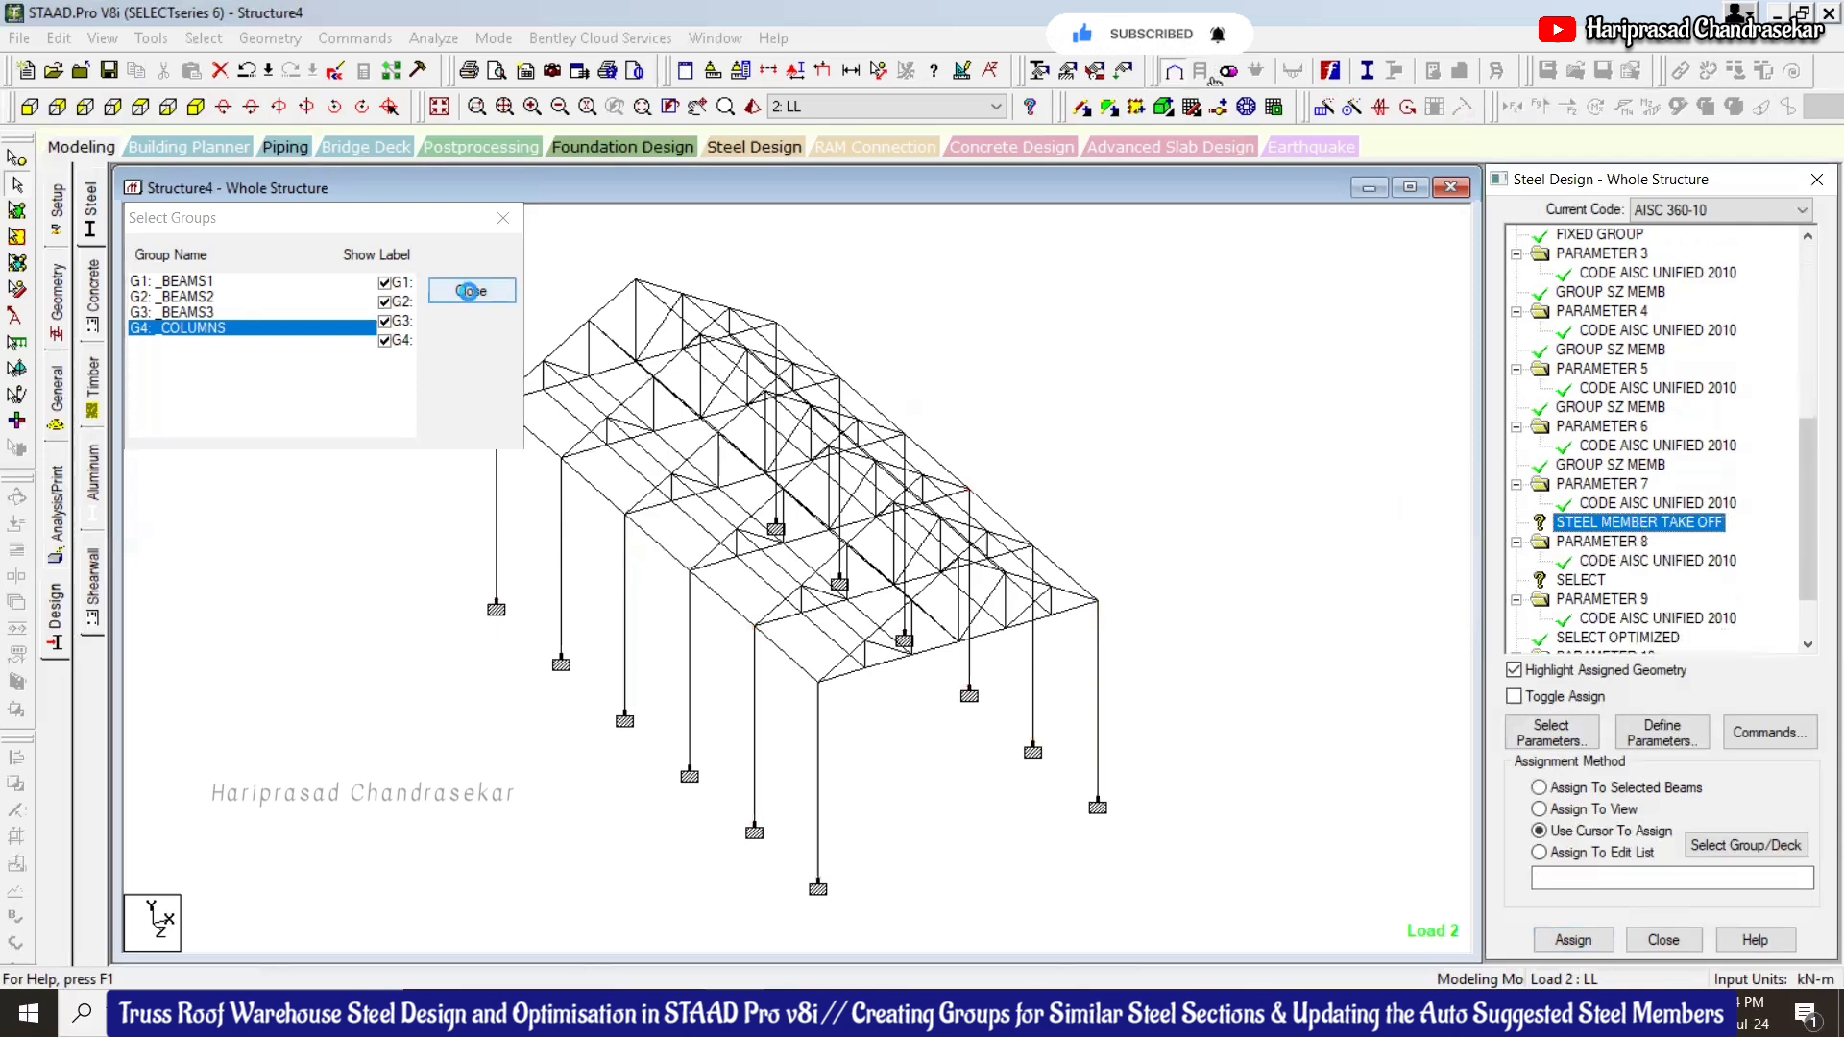
left_click(470, 290)
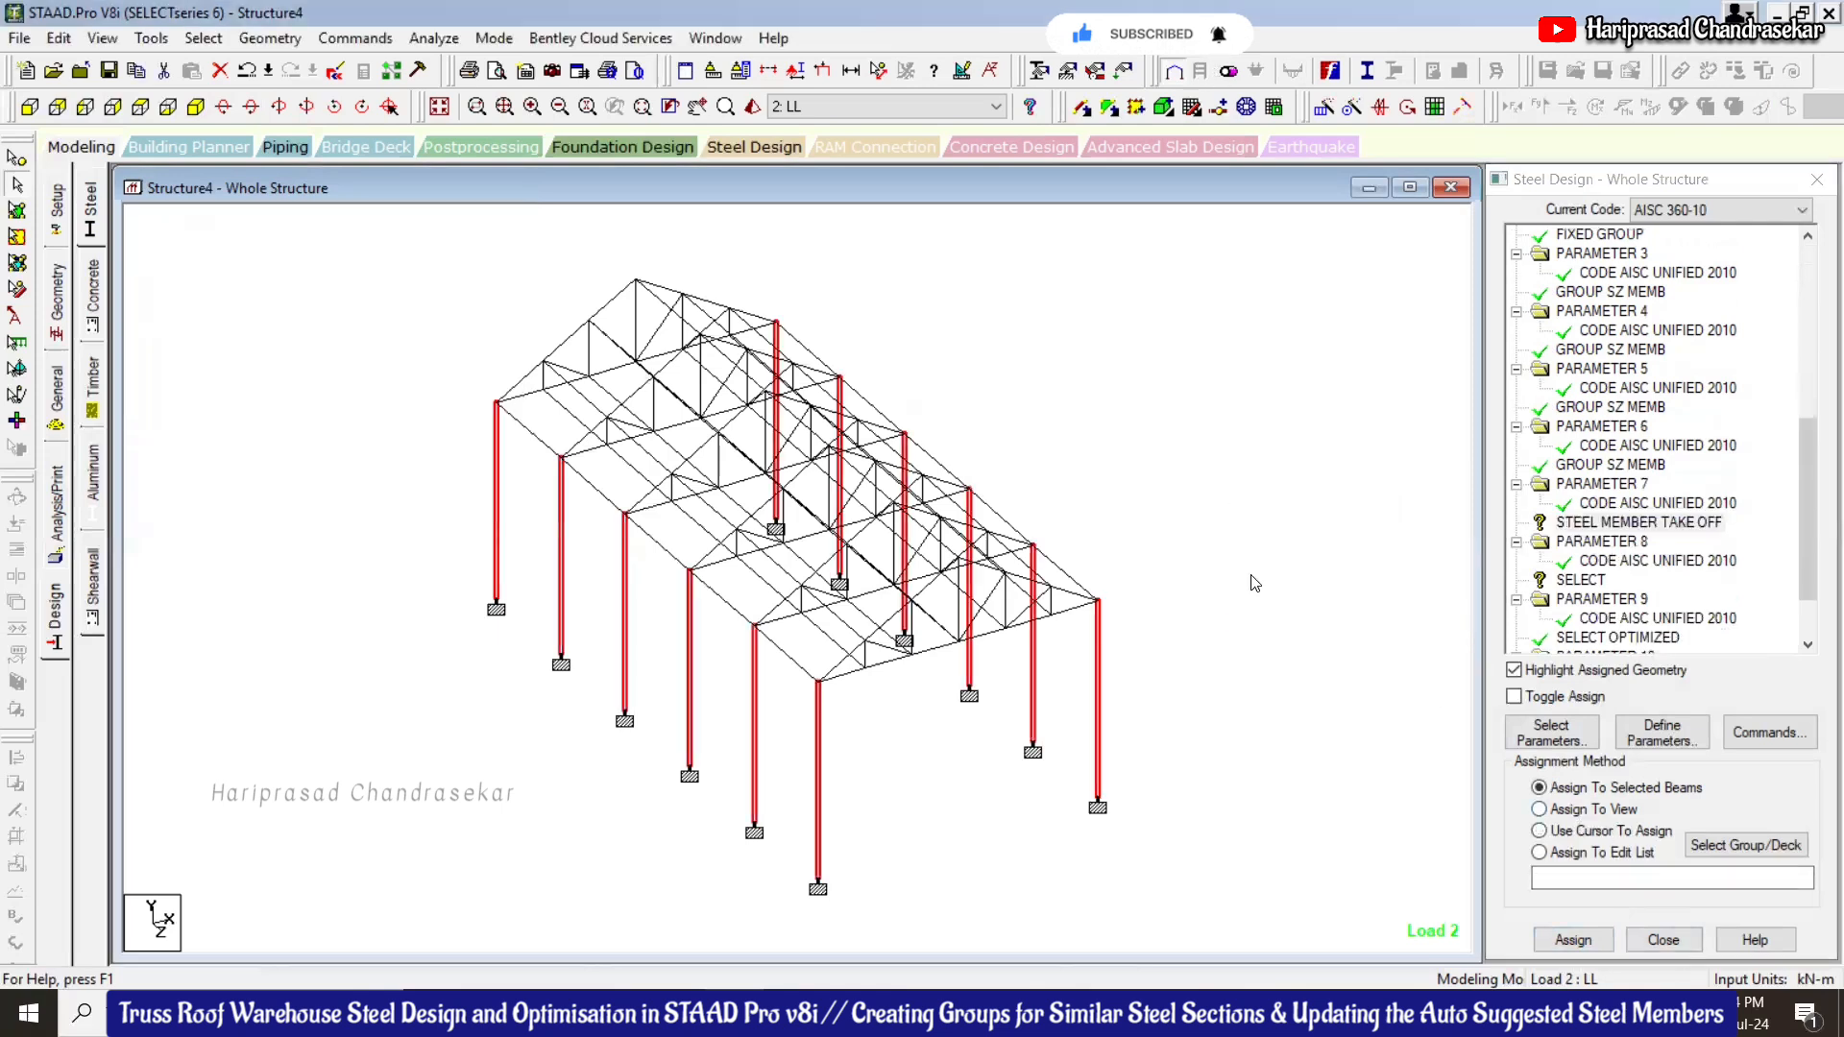
left_click(1345, 571)
left_click(1599, 524)
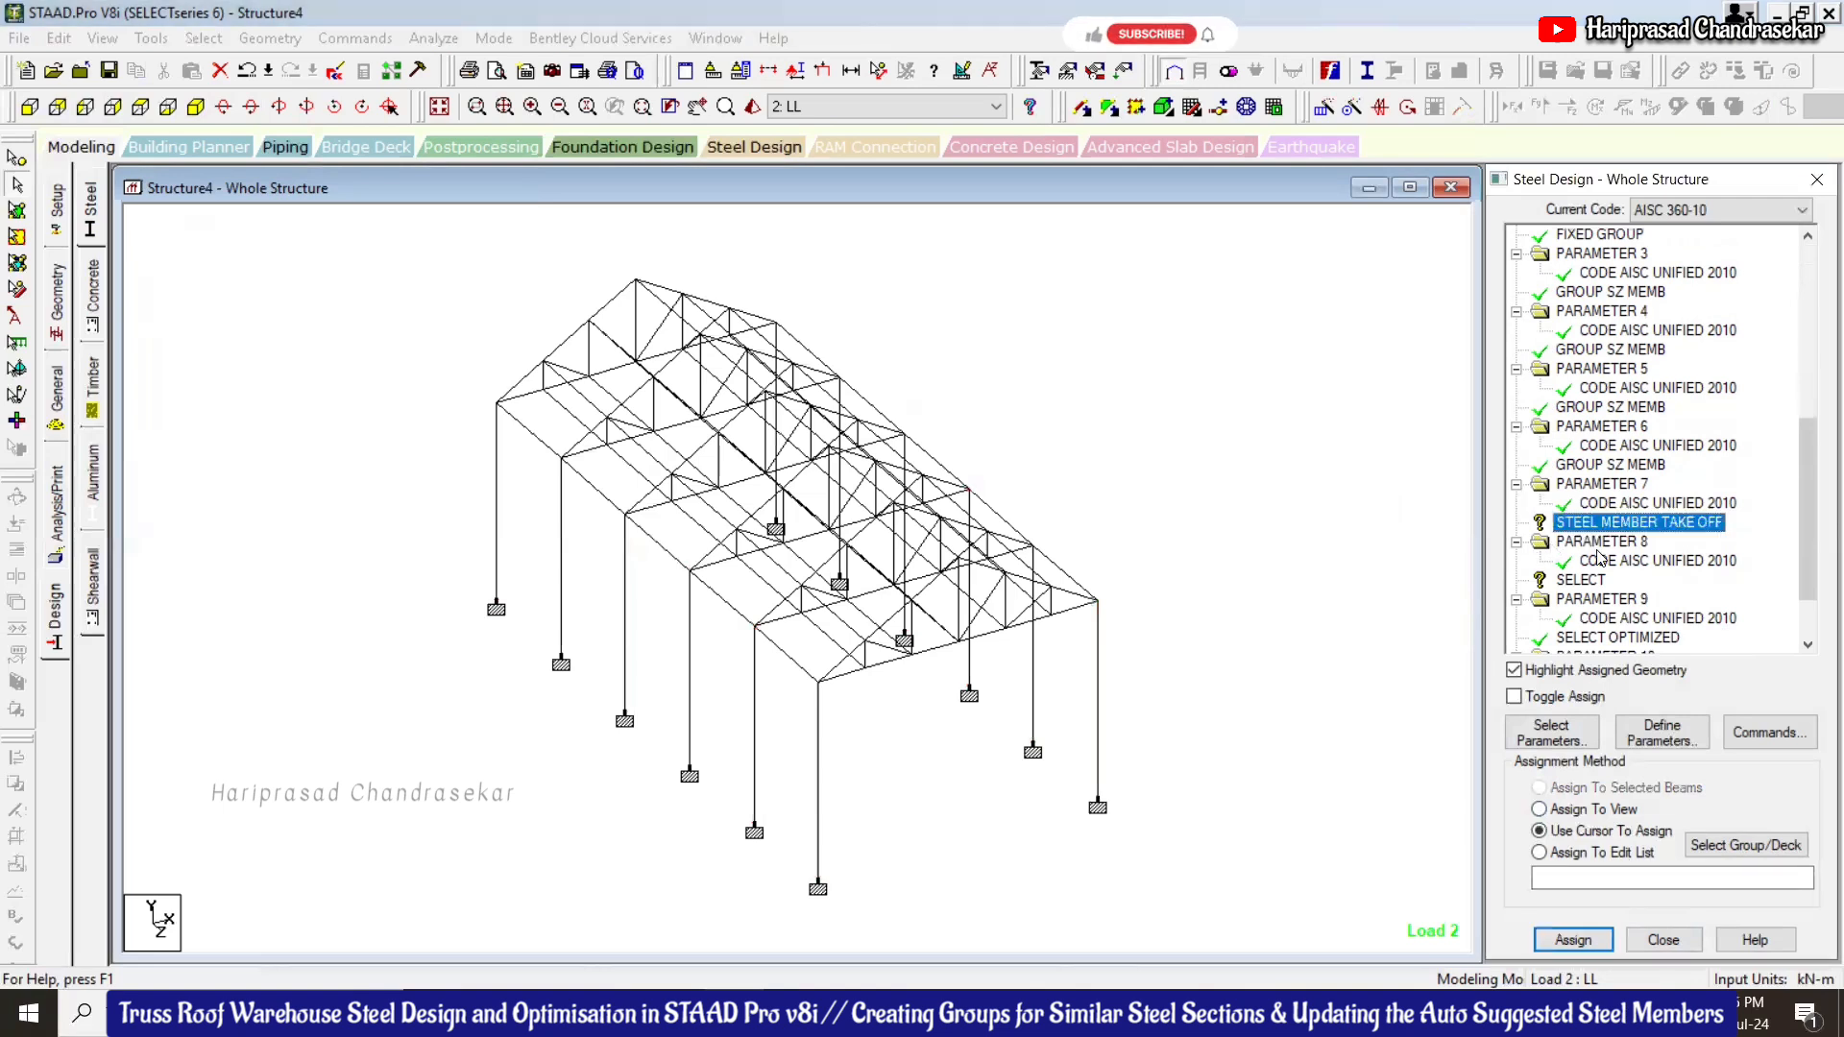
left_click(1567, 811)
left_click(1573, 940)
left_click(1683, 619)
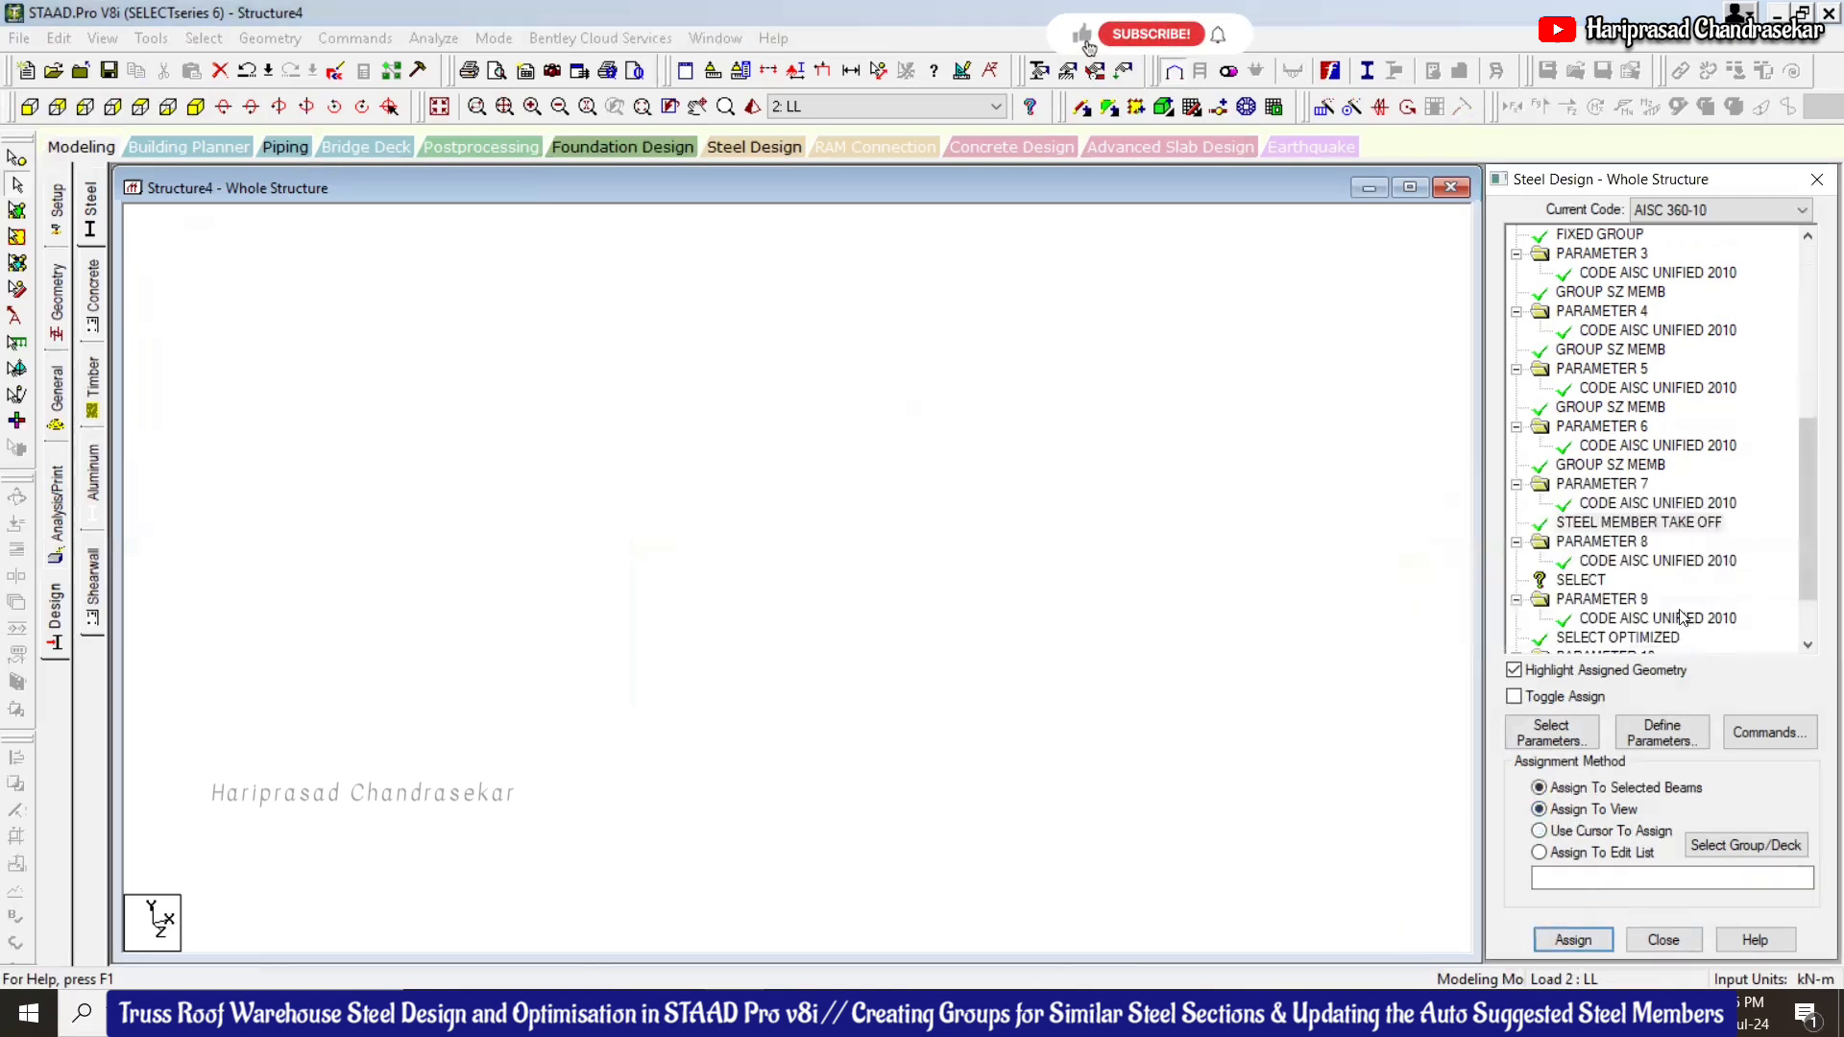
Assign the SELECT and STEEL TAKE OFF commands to all members, then clear the member selection
left_click(1594, 581)
left_click(1589, 941)
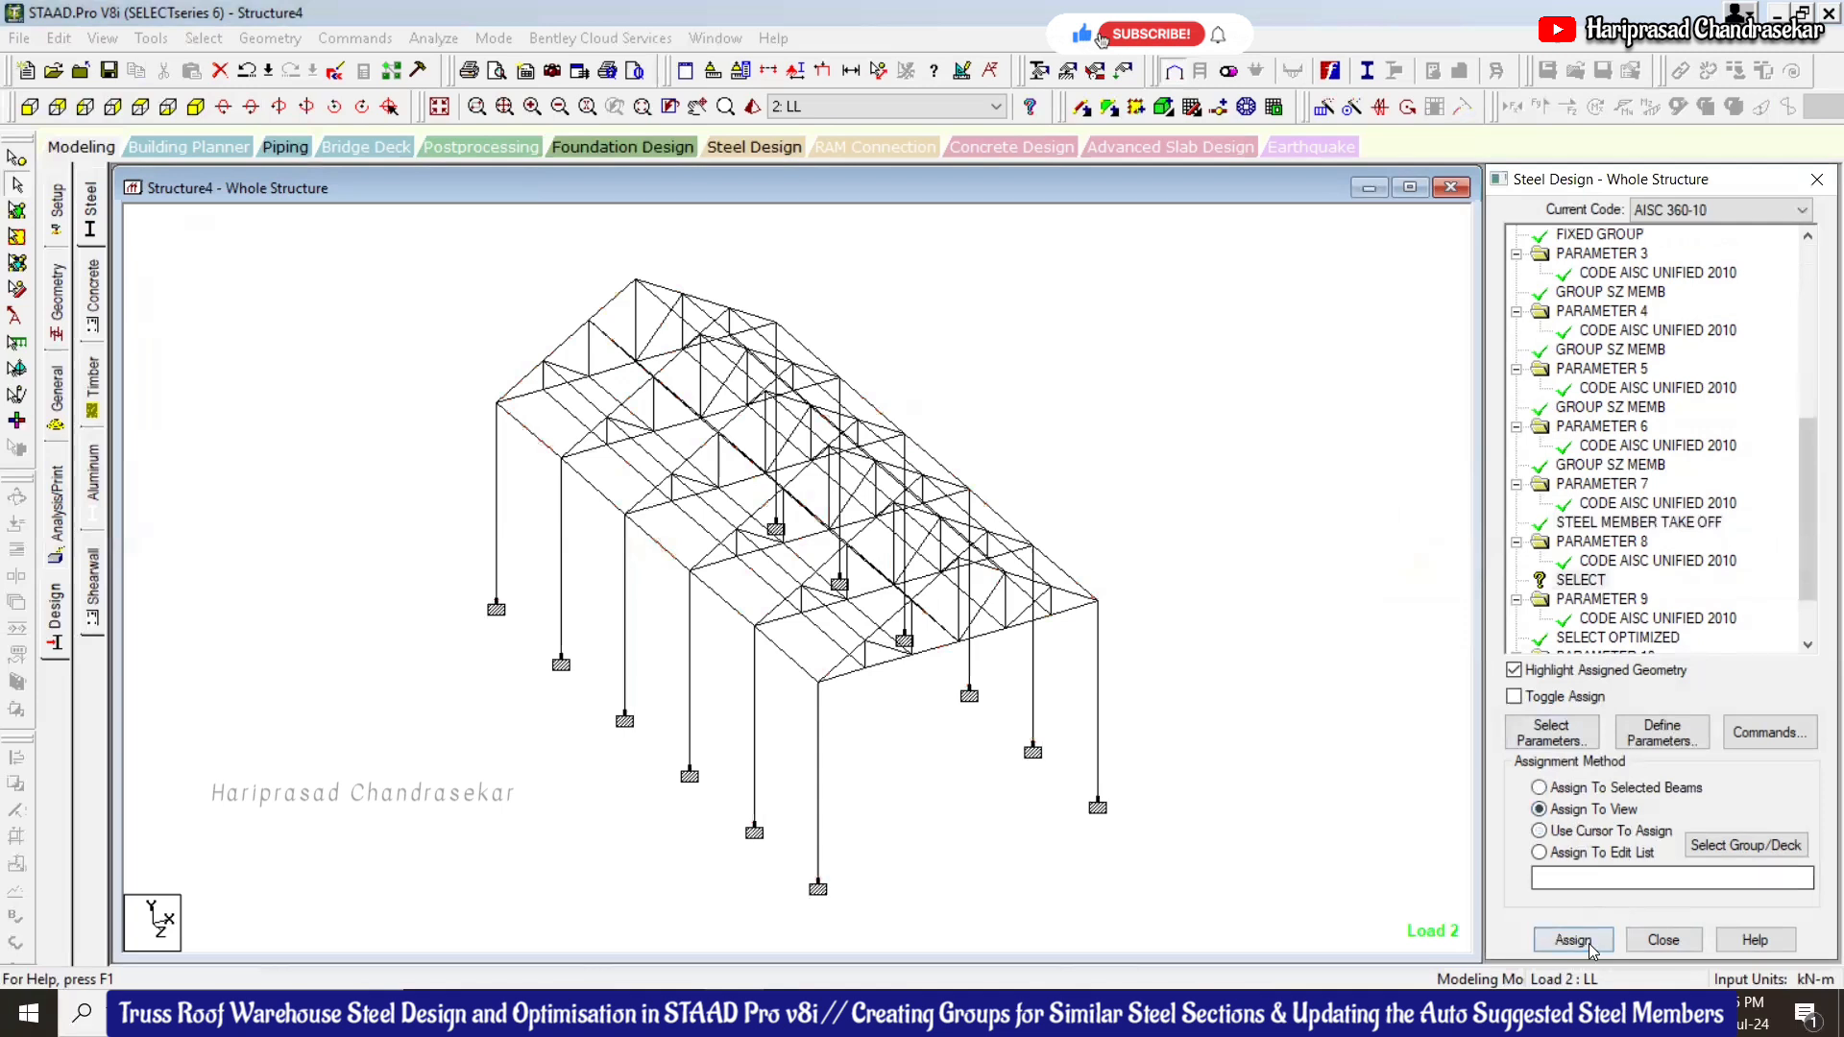
left_click(1678, 626)
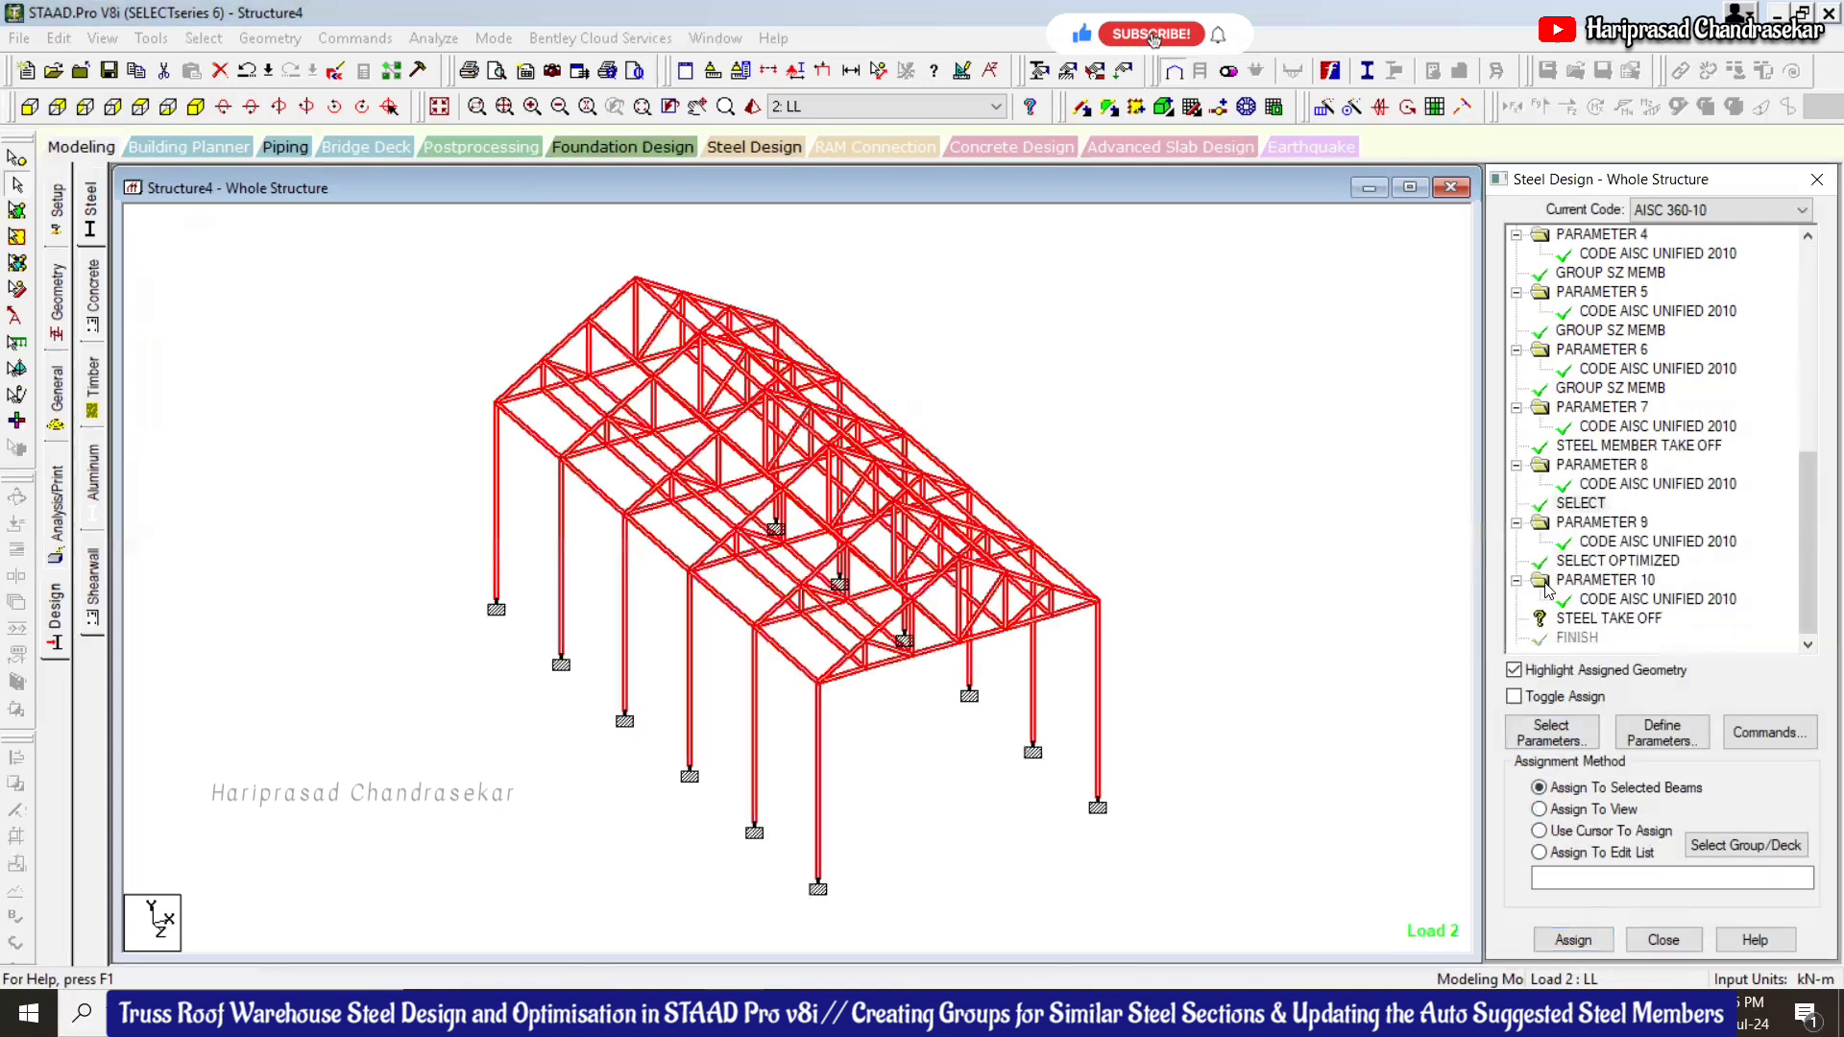
left_click(1609, 618)
left_click(1583, 939)
left_click(1681, 626)
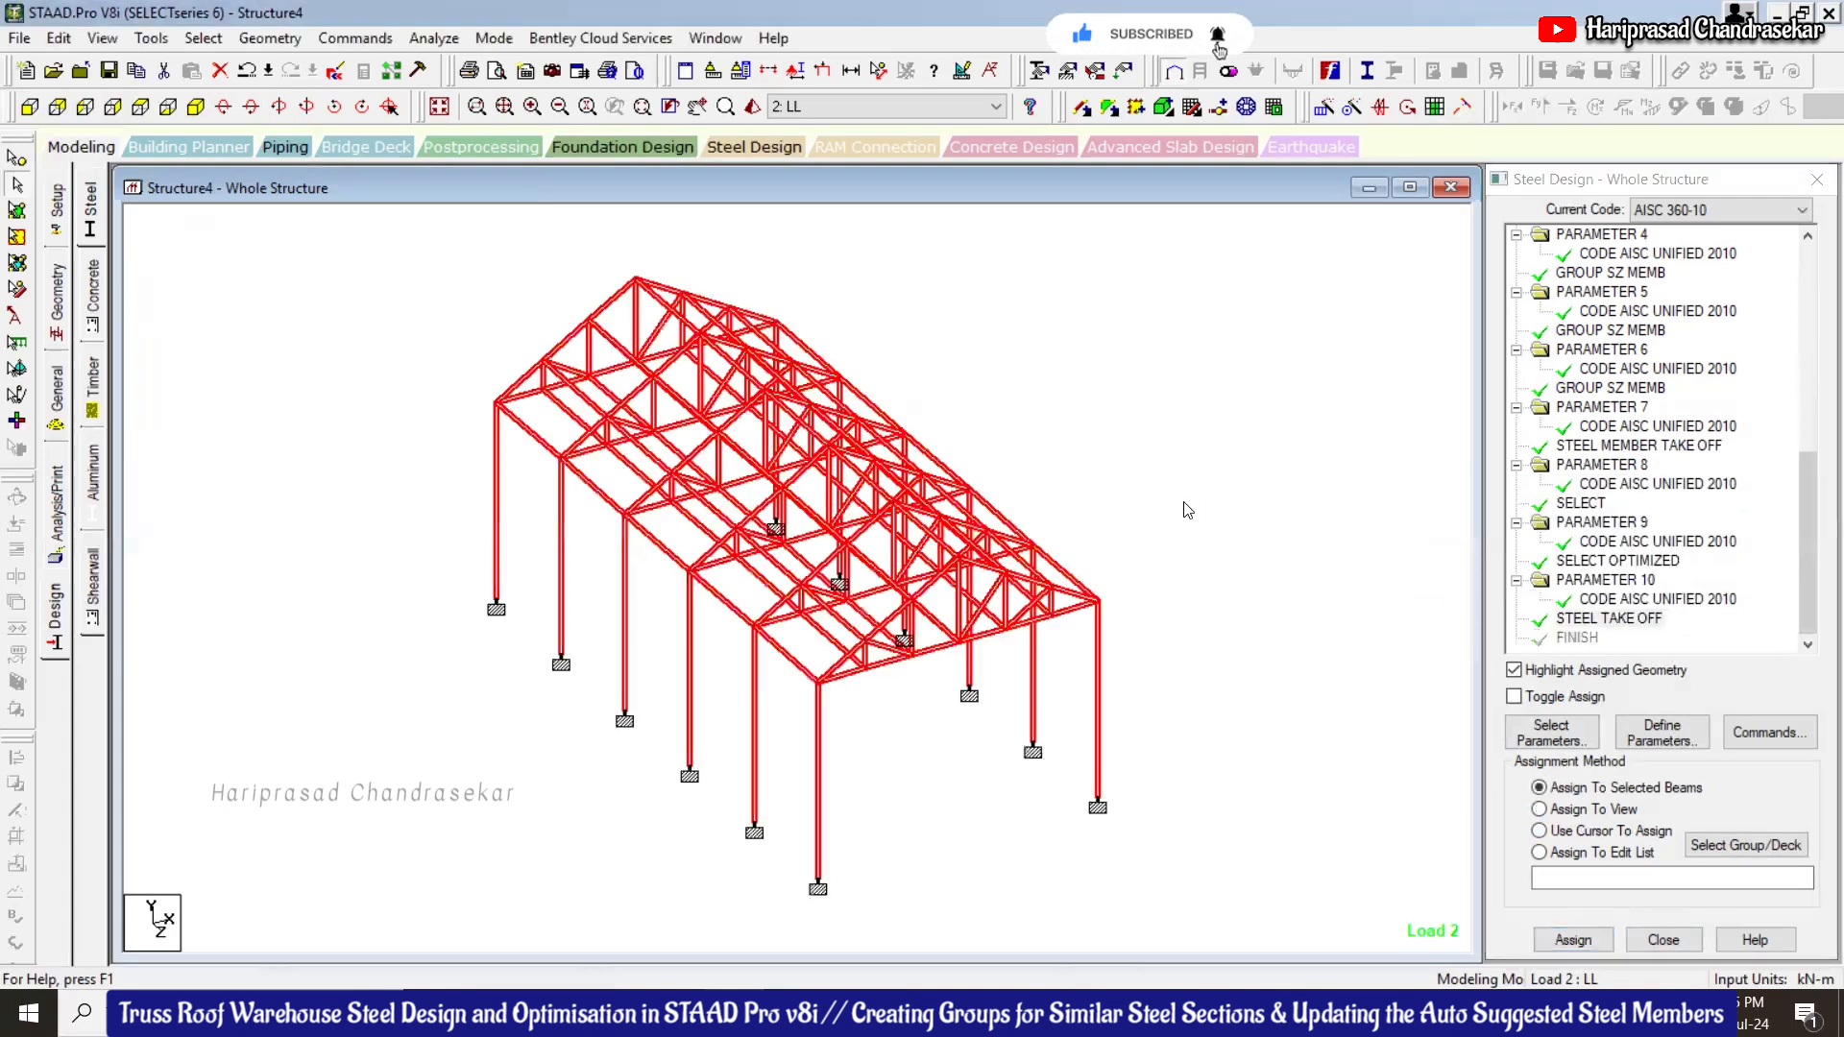
left_click(1184, 509)
Run the analysis and steel design of the structure, agreeing to proceed without a re-analysis instruction
left_click(434, 38)
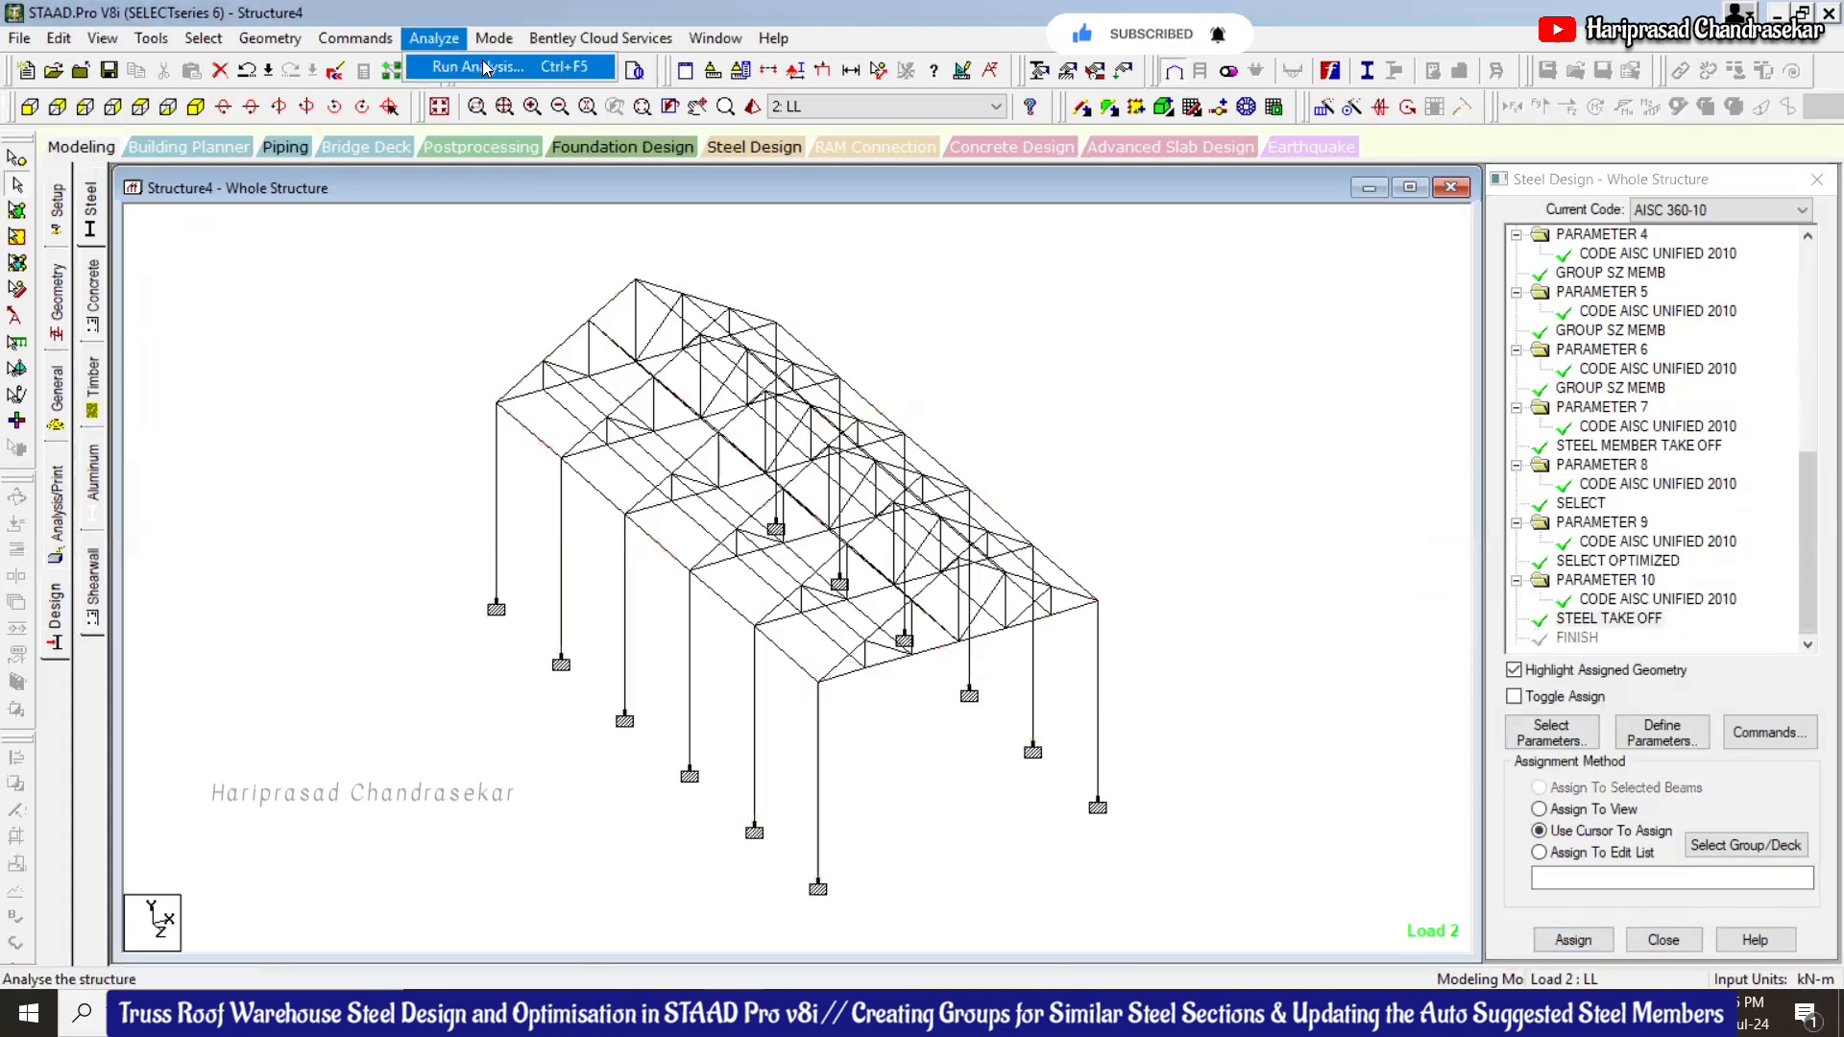
left_click(490, 65)
left_click(772, 534)
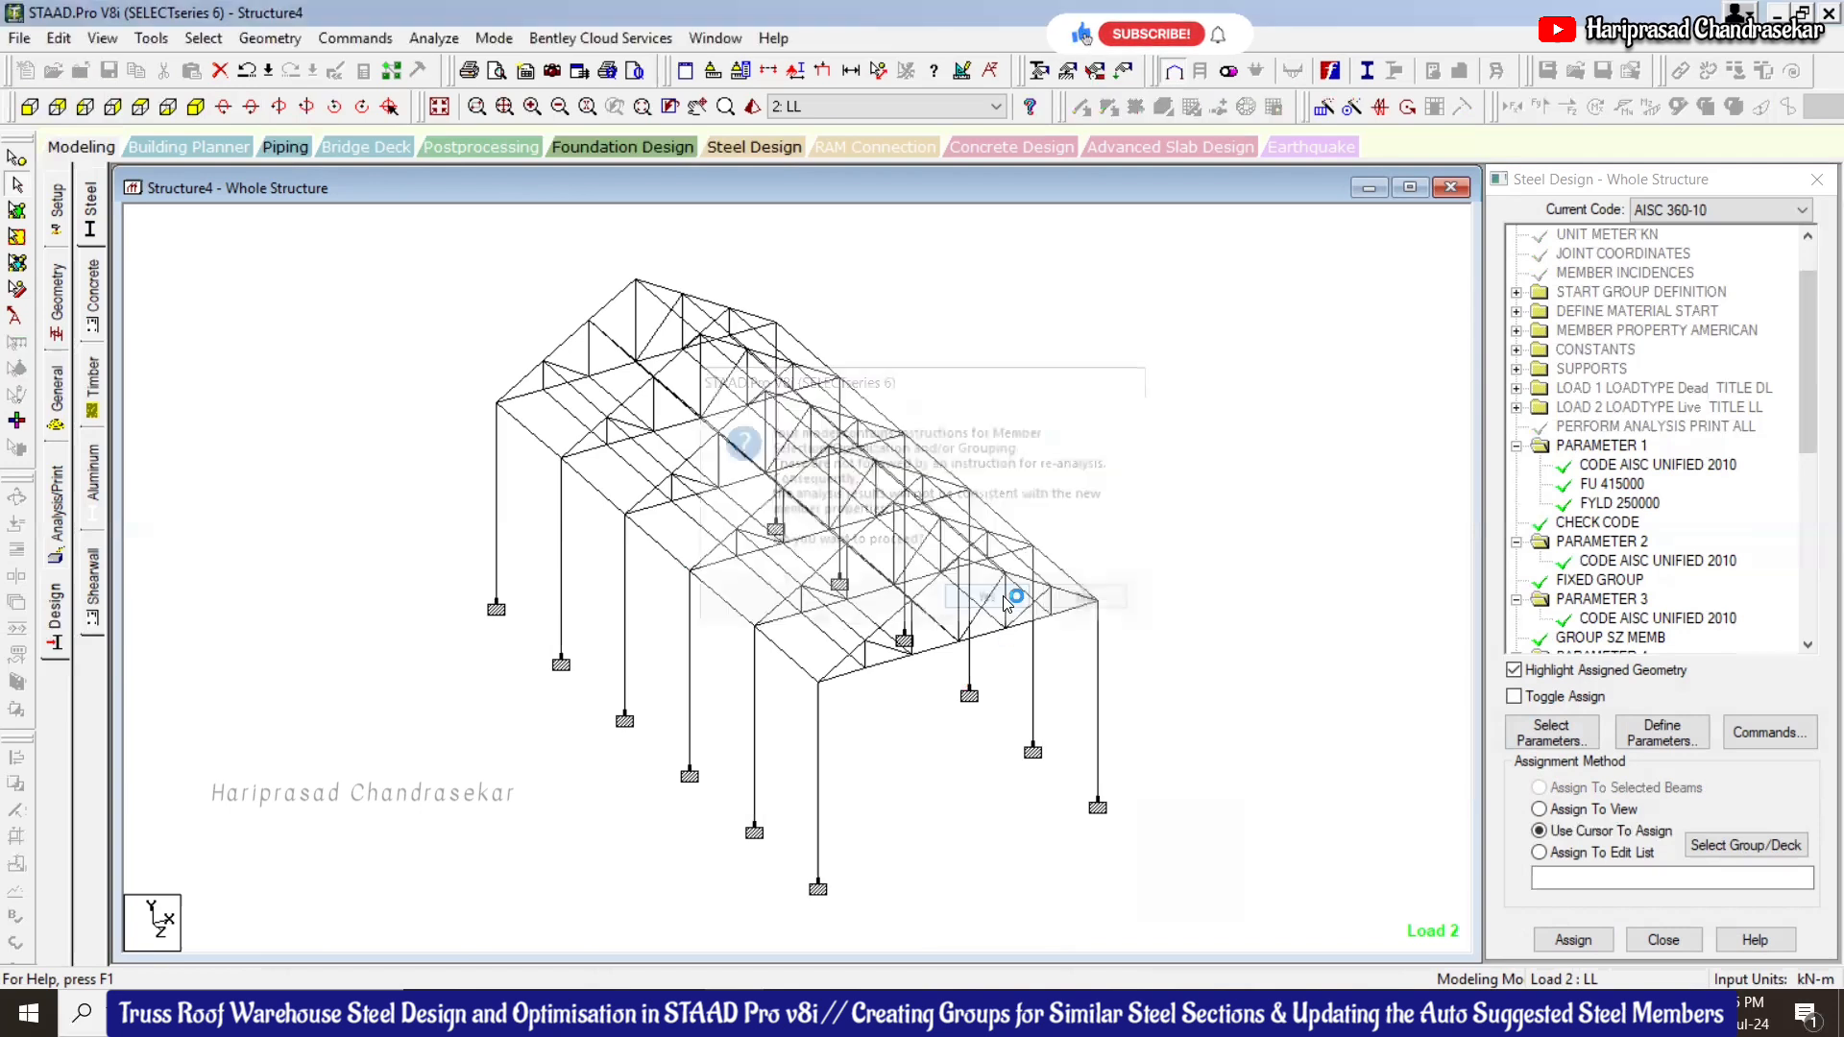
left_click(990, 600)
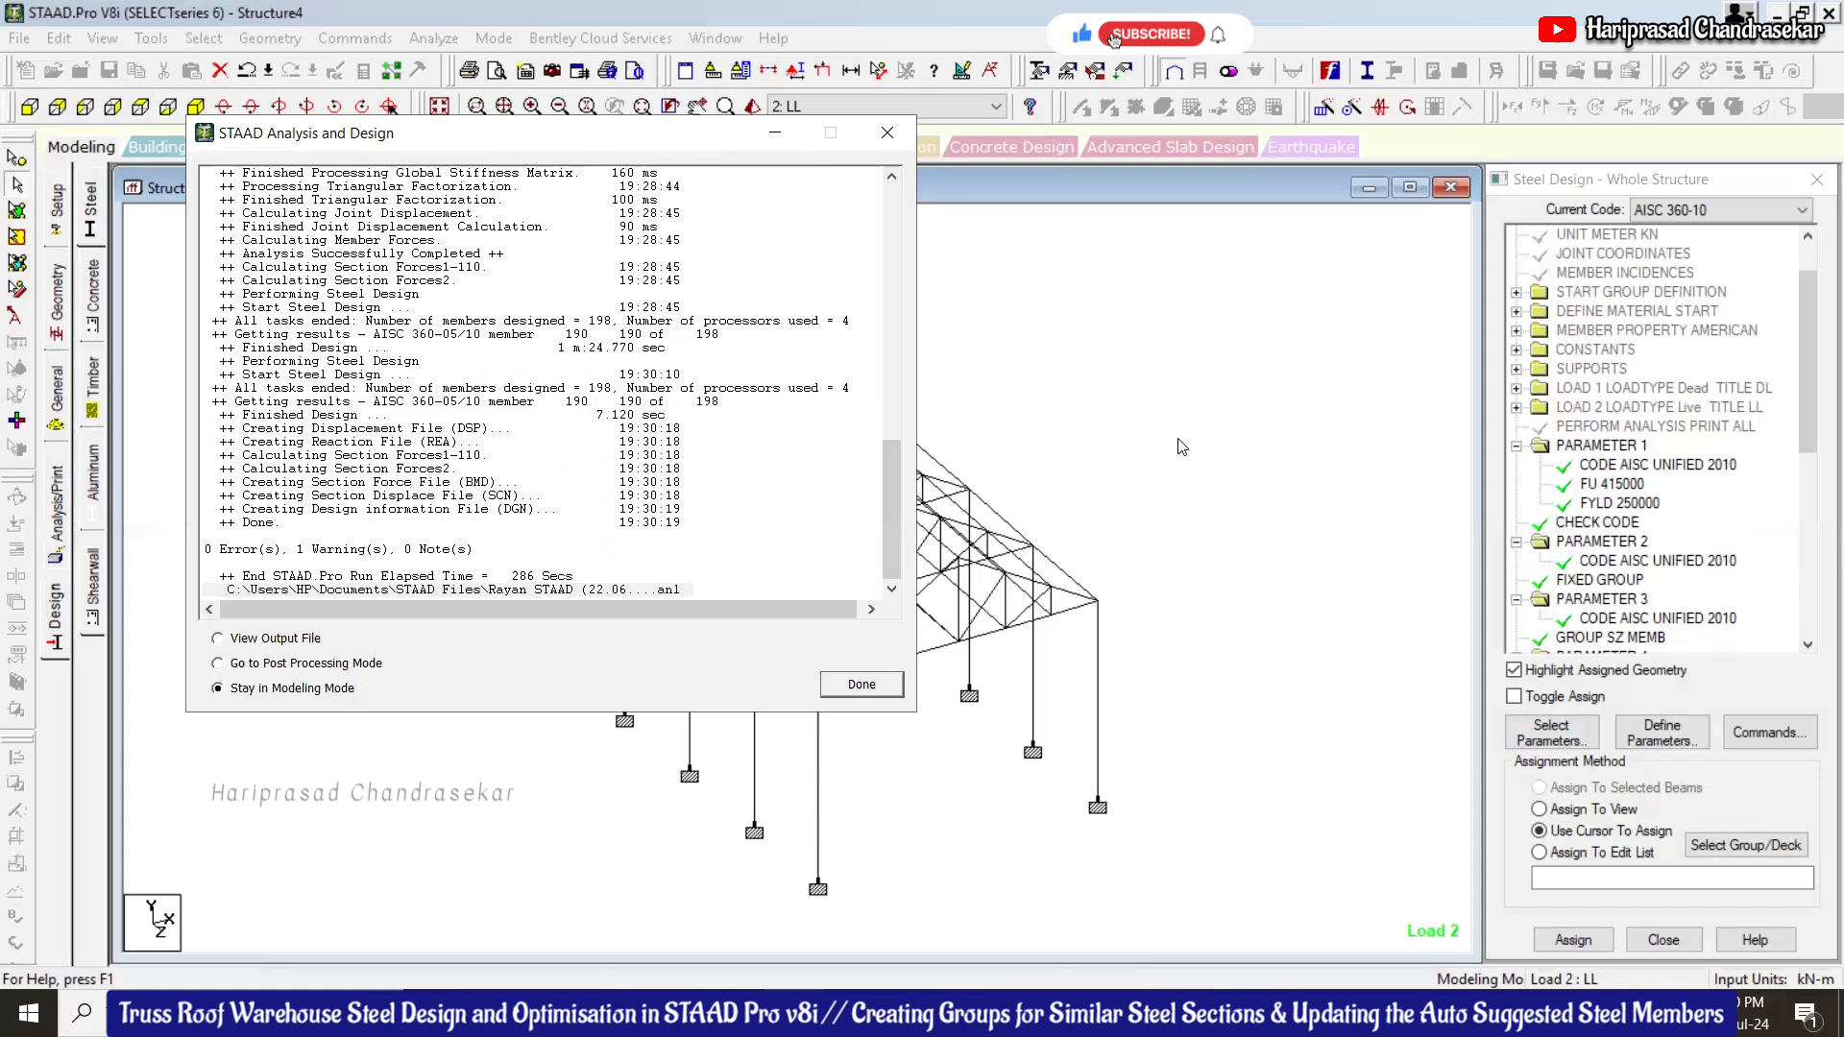
Close the analysis report to open the output file and examine the first steel design's code-check results for the members
left_click(837, 680)
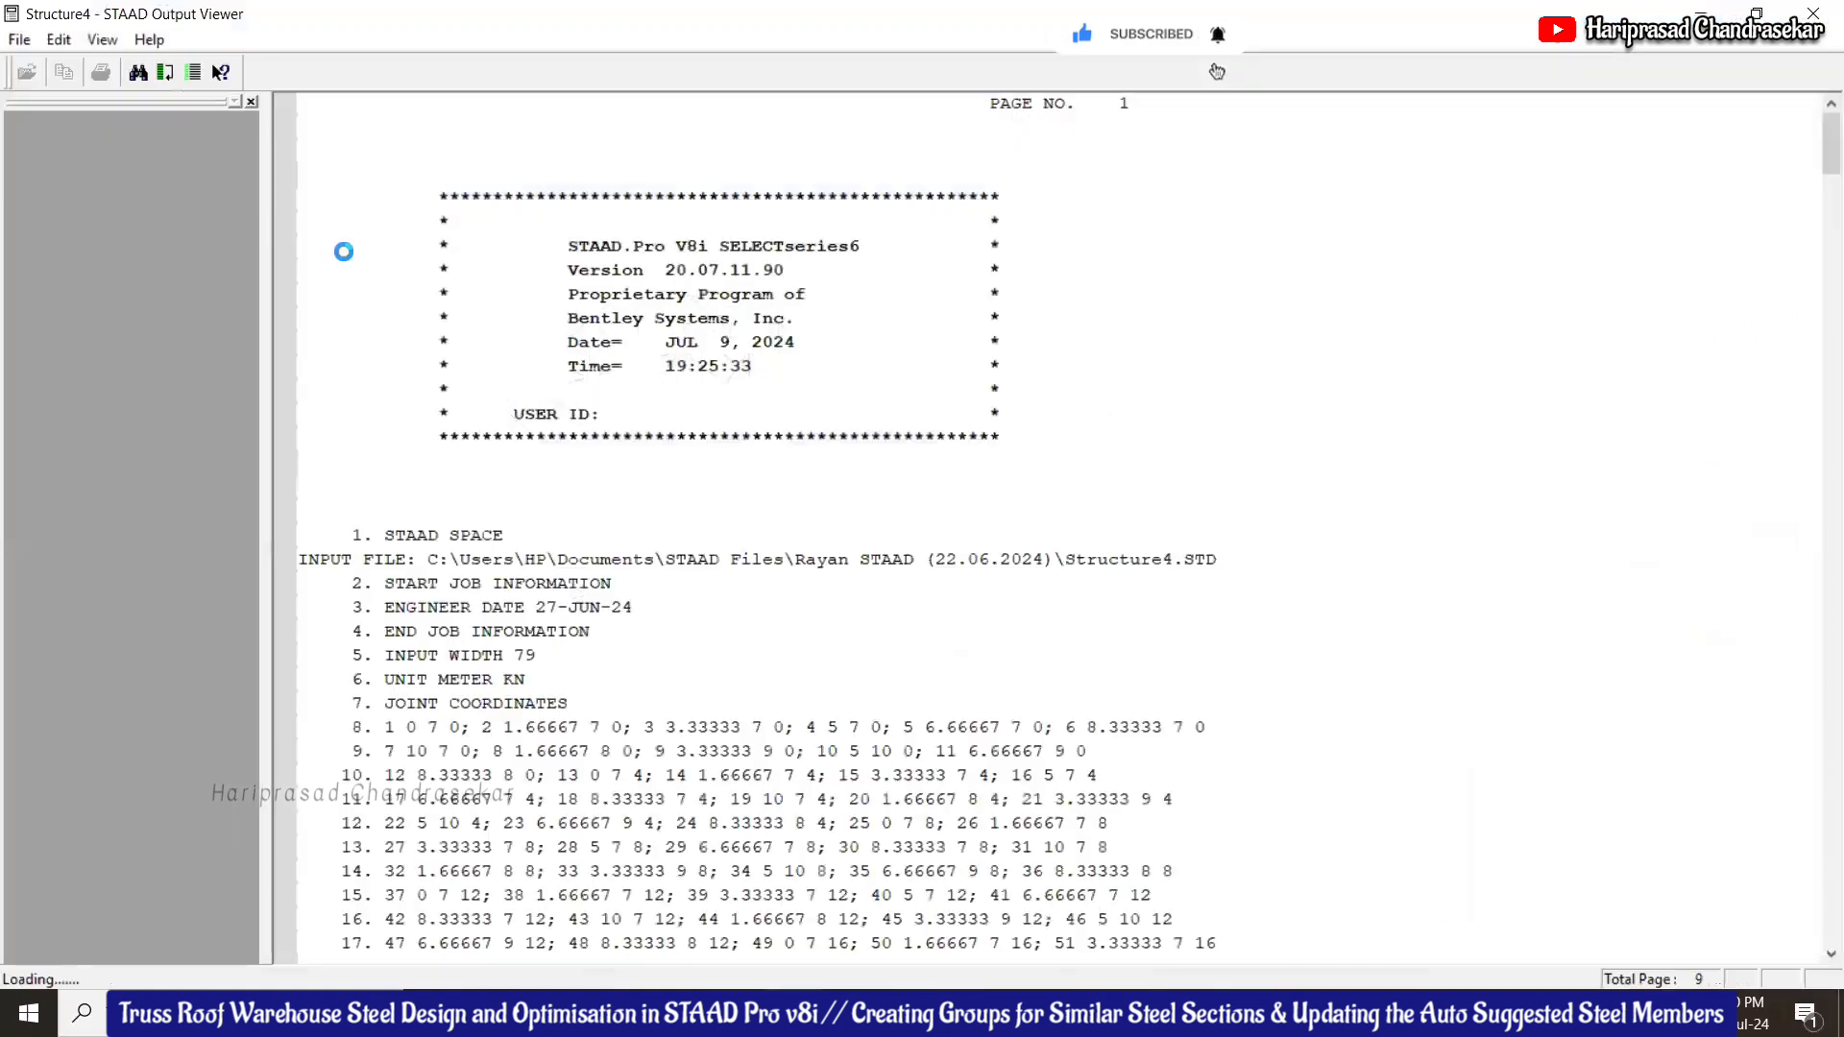
left_click(76, 239)
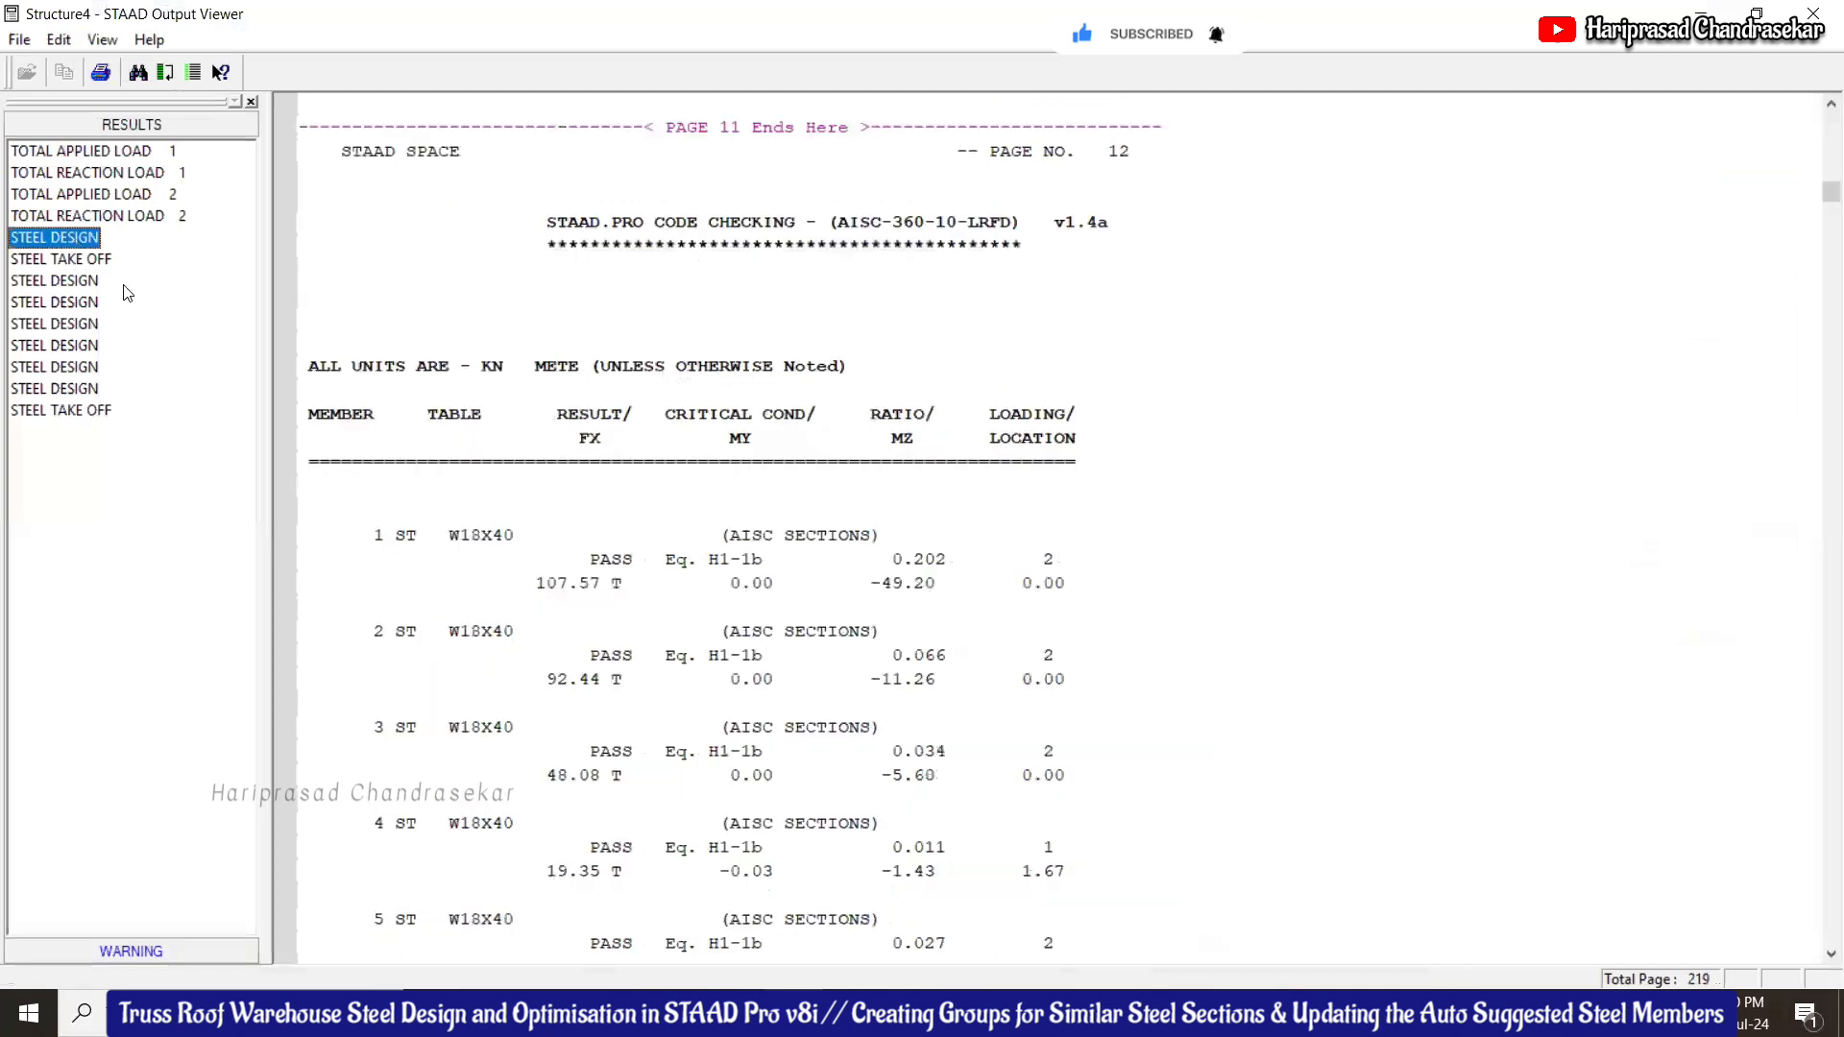
scroll(663, 650, "down", 10)
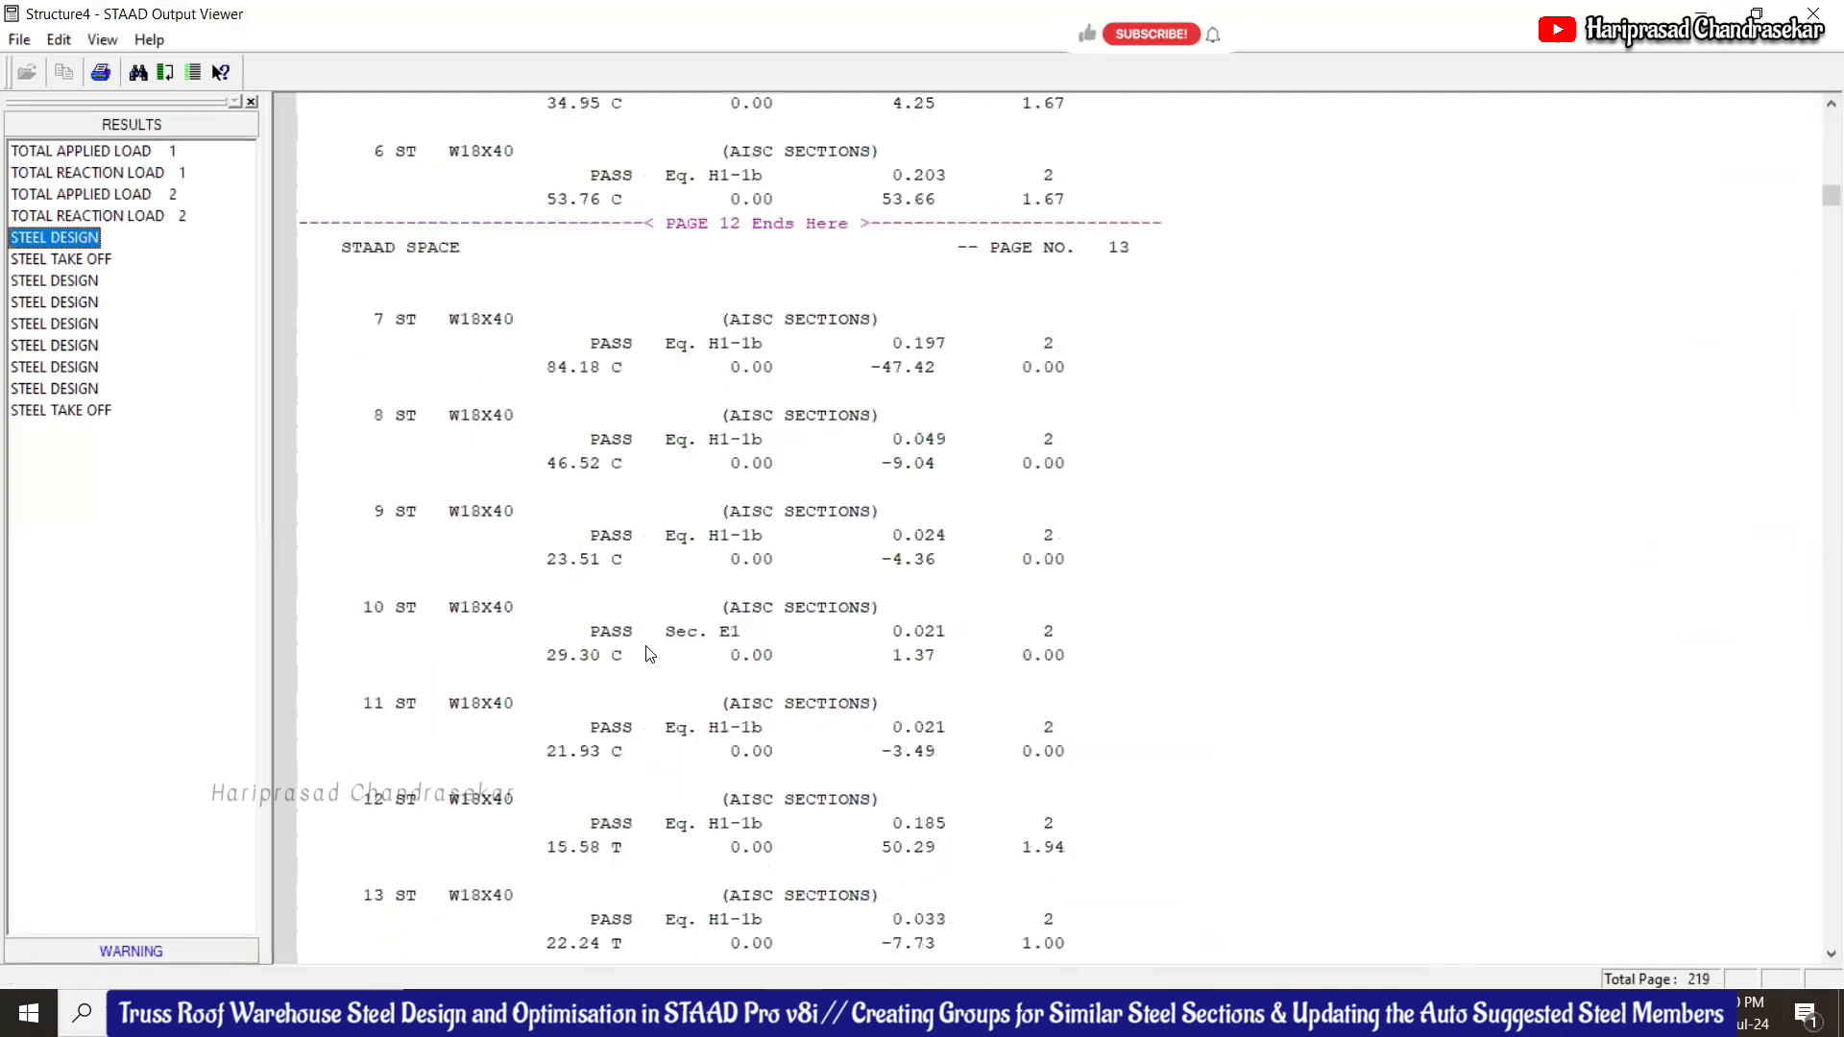
scroll(647, 641, "down", 12)
scroll(645, 633, "down", 12)
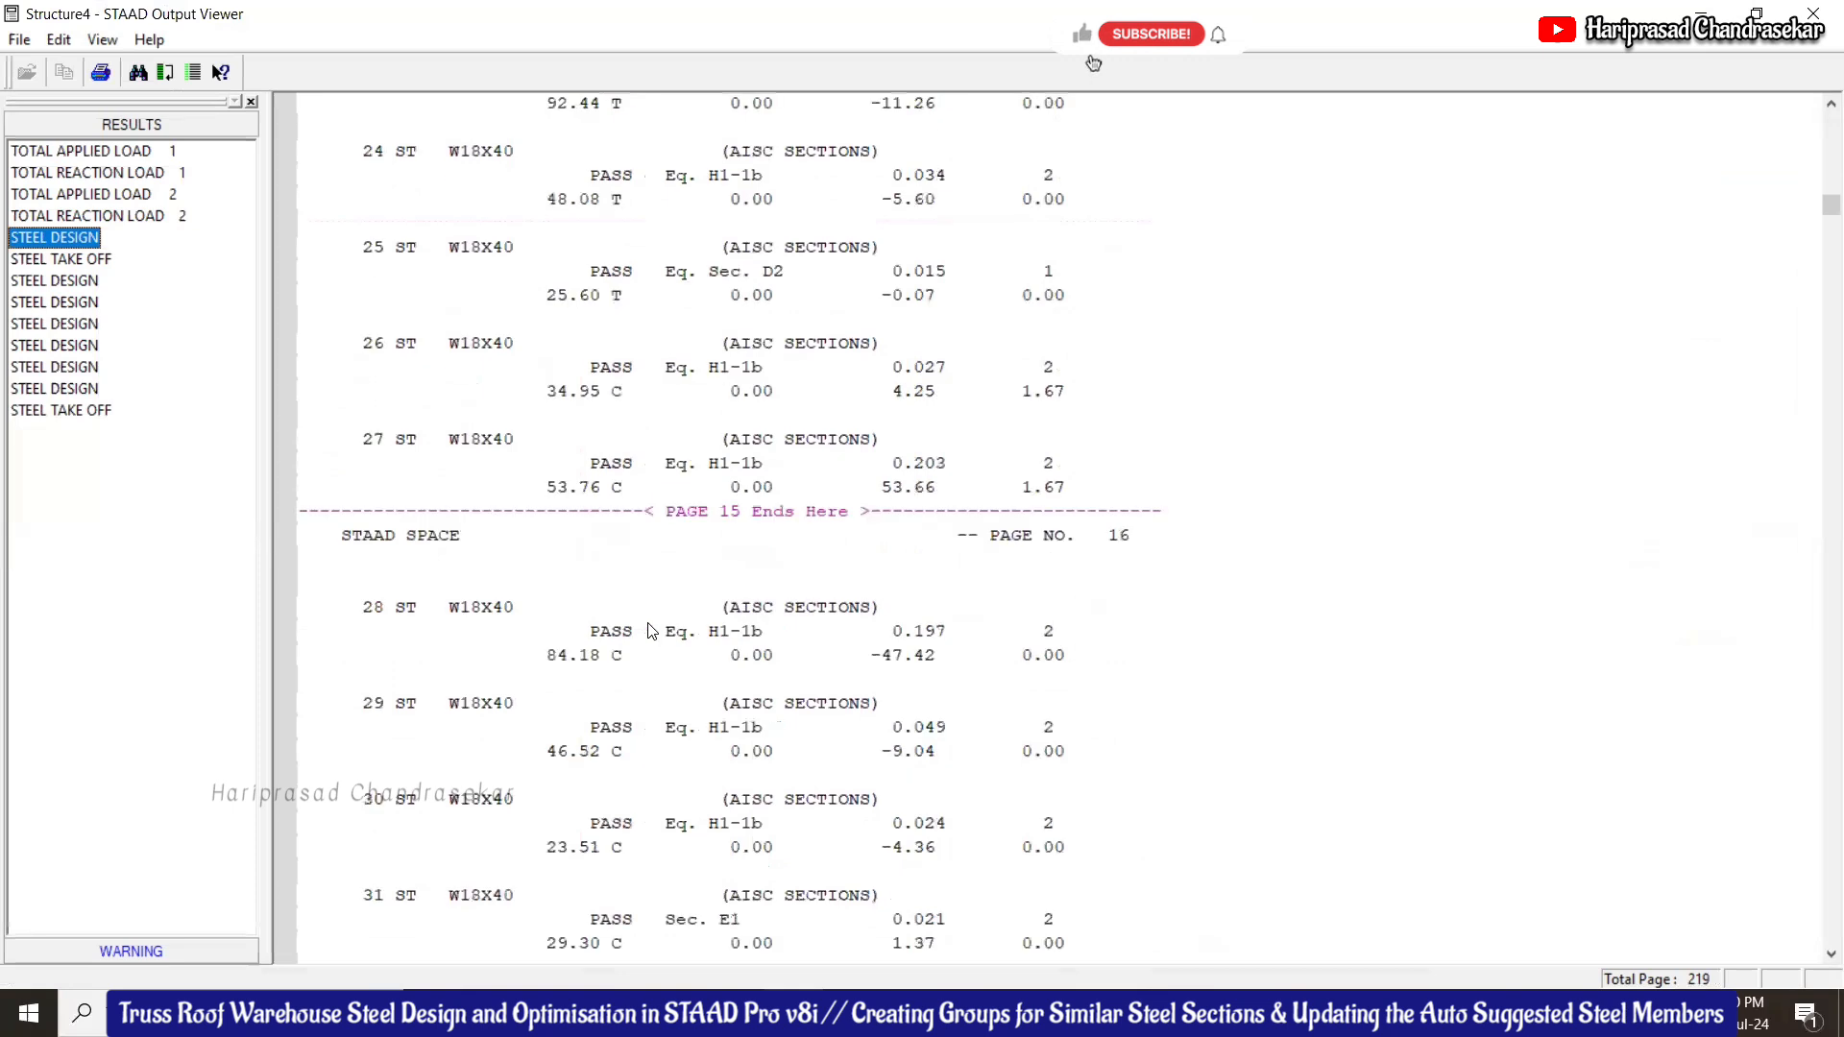
scroll(647, 605, "down", 10)
scroll(480, 677, "down", 5)
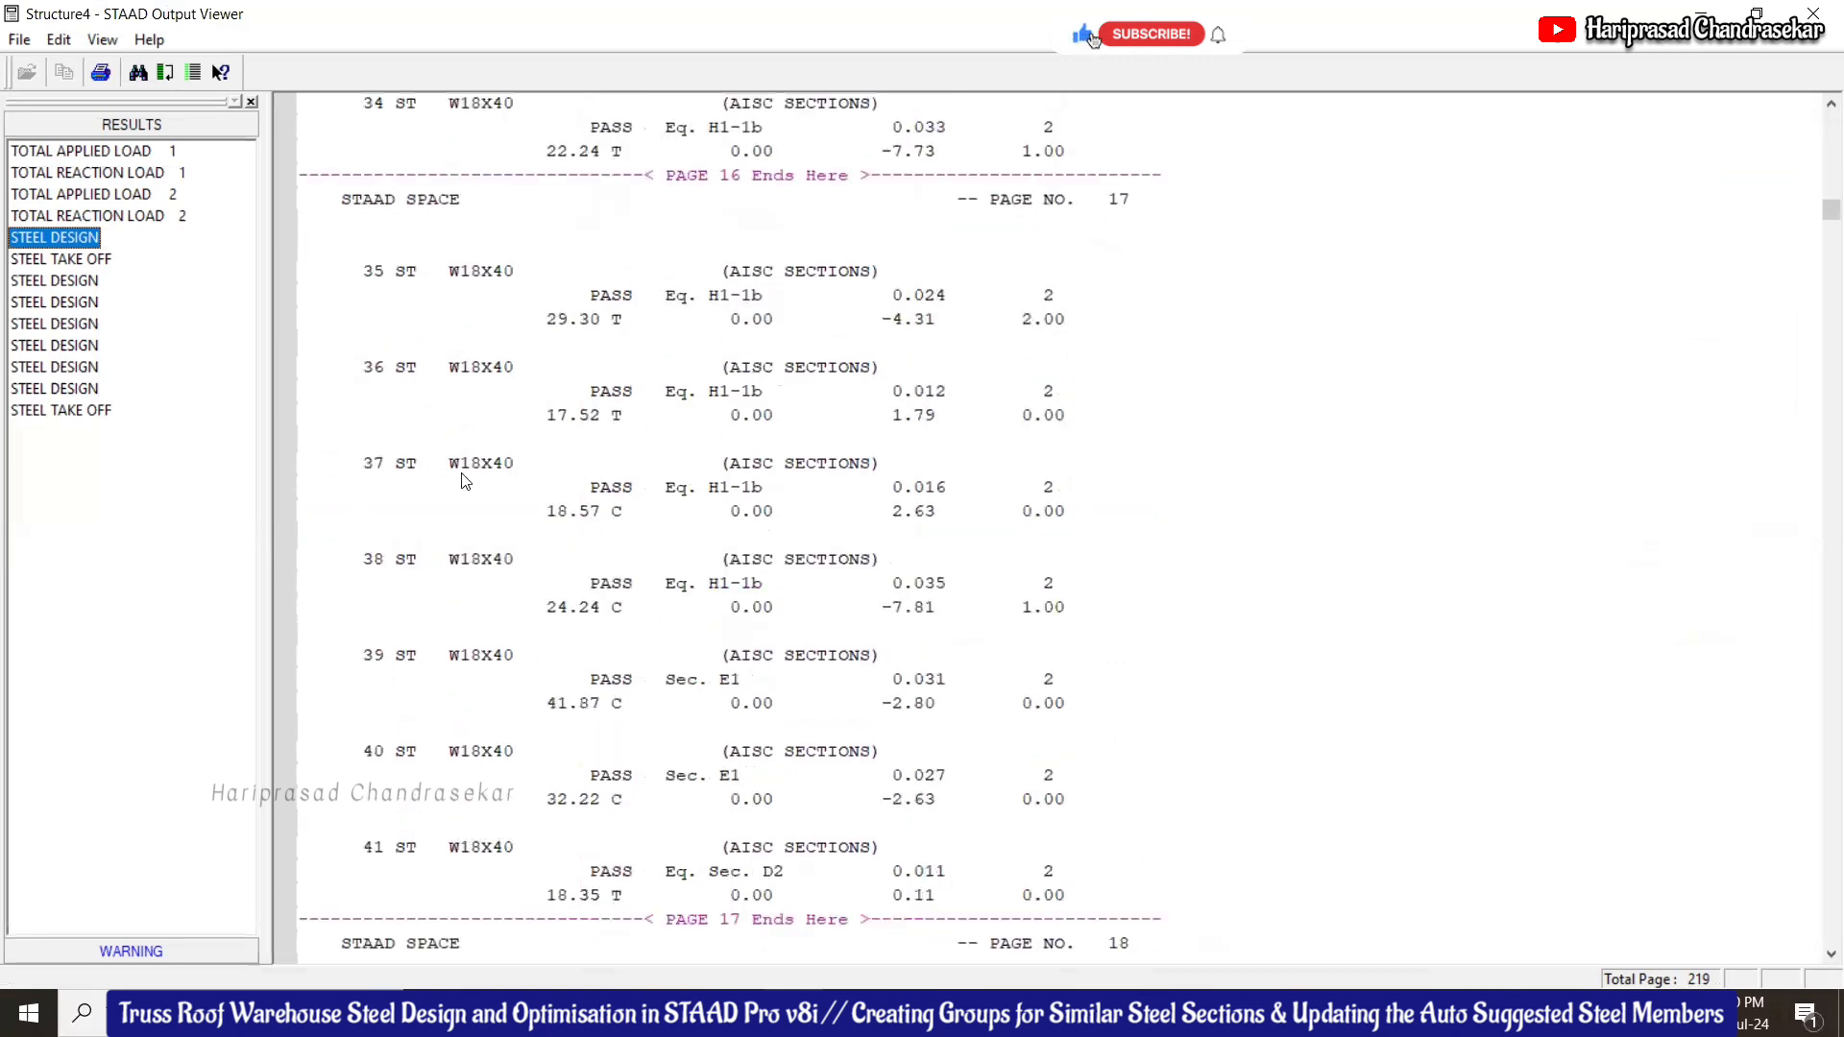
Review the initial steel take-off, the subsequent member selection and code-check results, and the final steel take-off
left_click(85, 261)
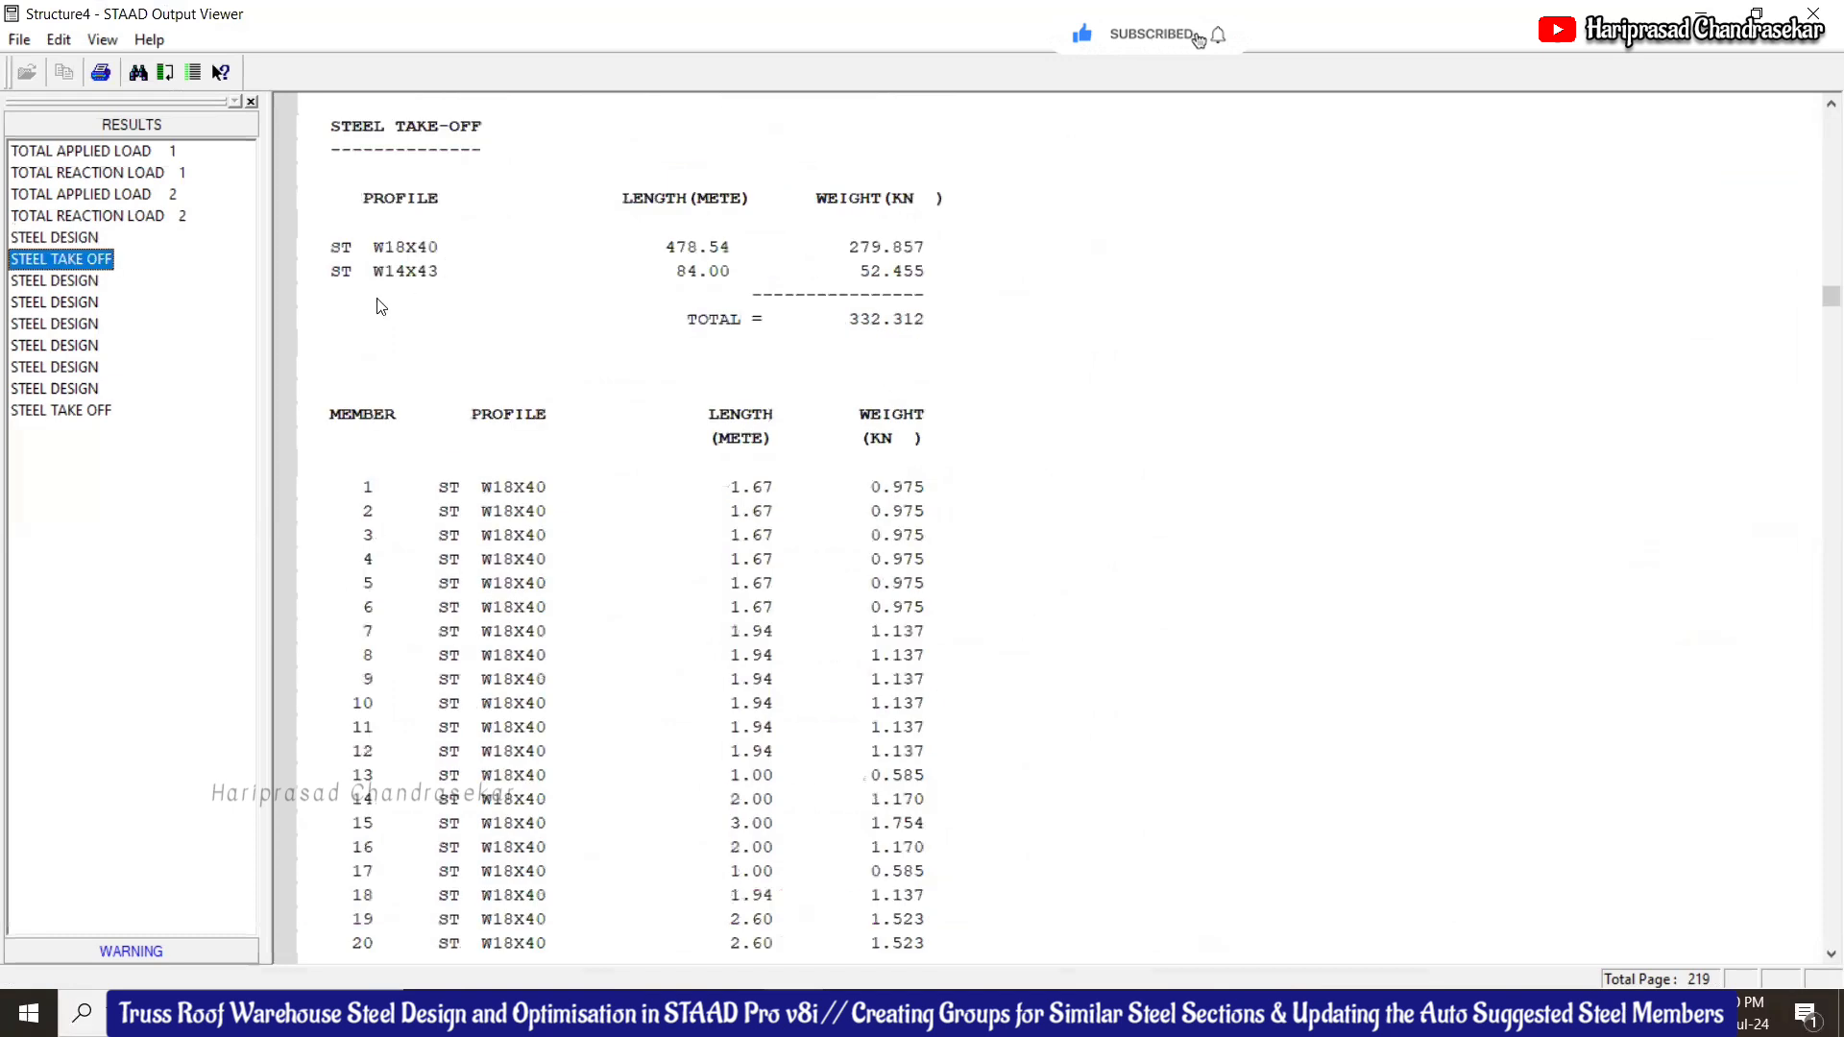
left_click(88, 323)
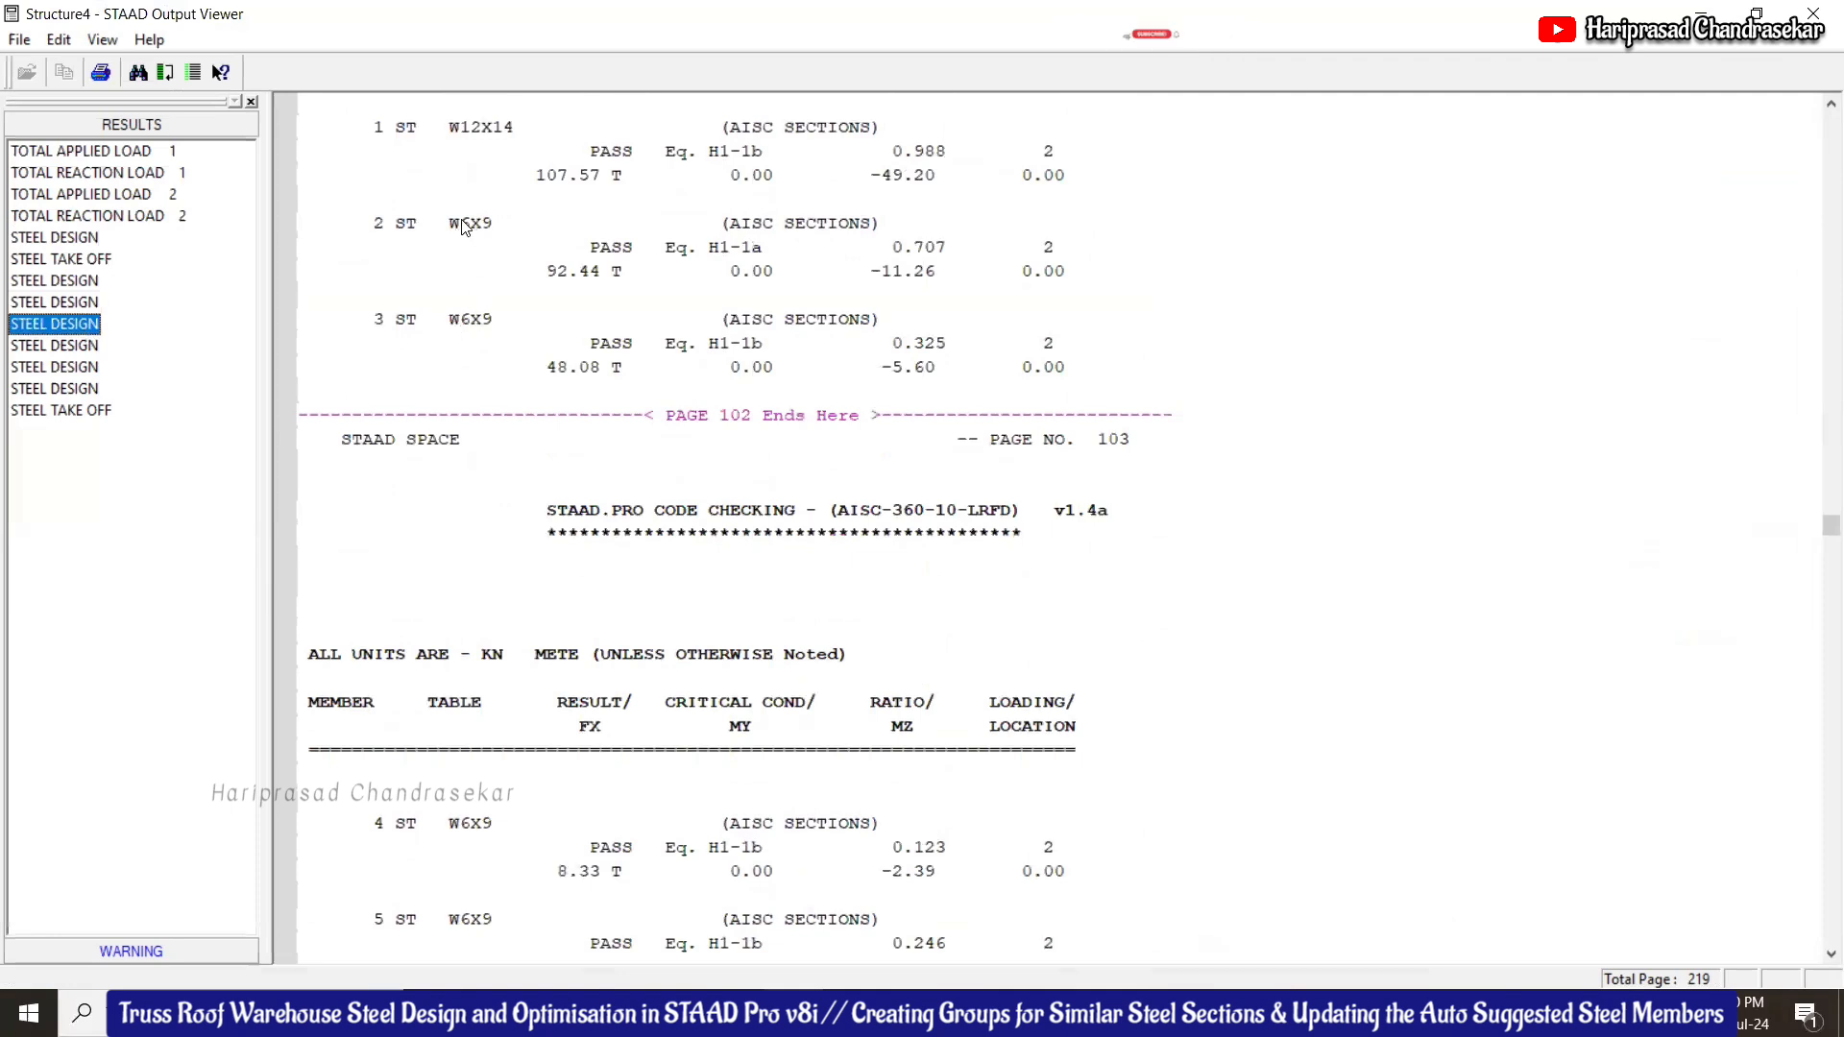
left_click(75, 346)
left_click(77, 386)
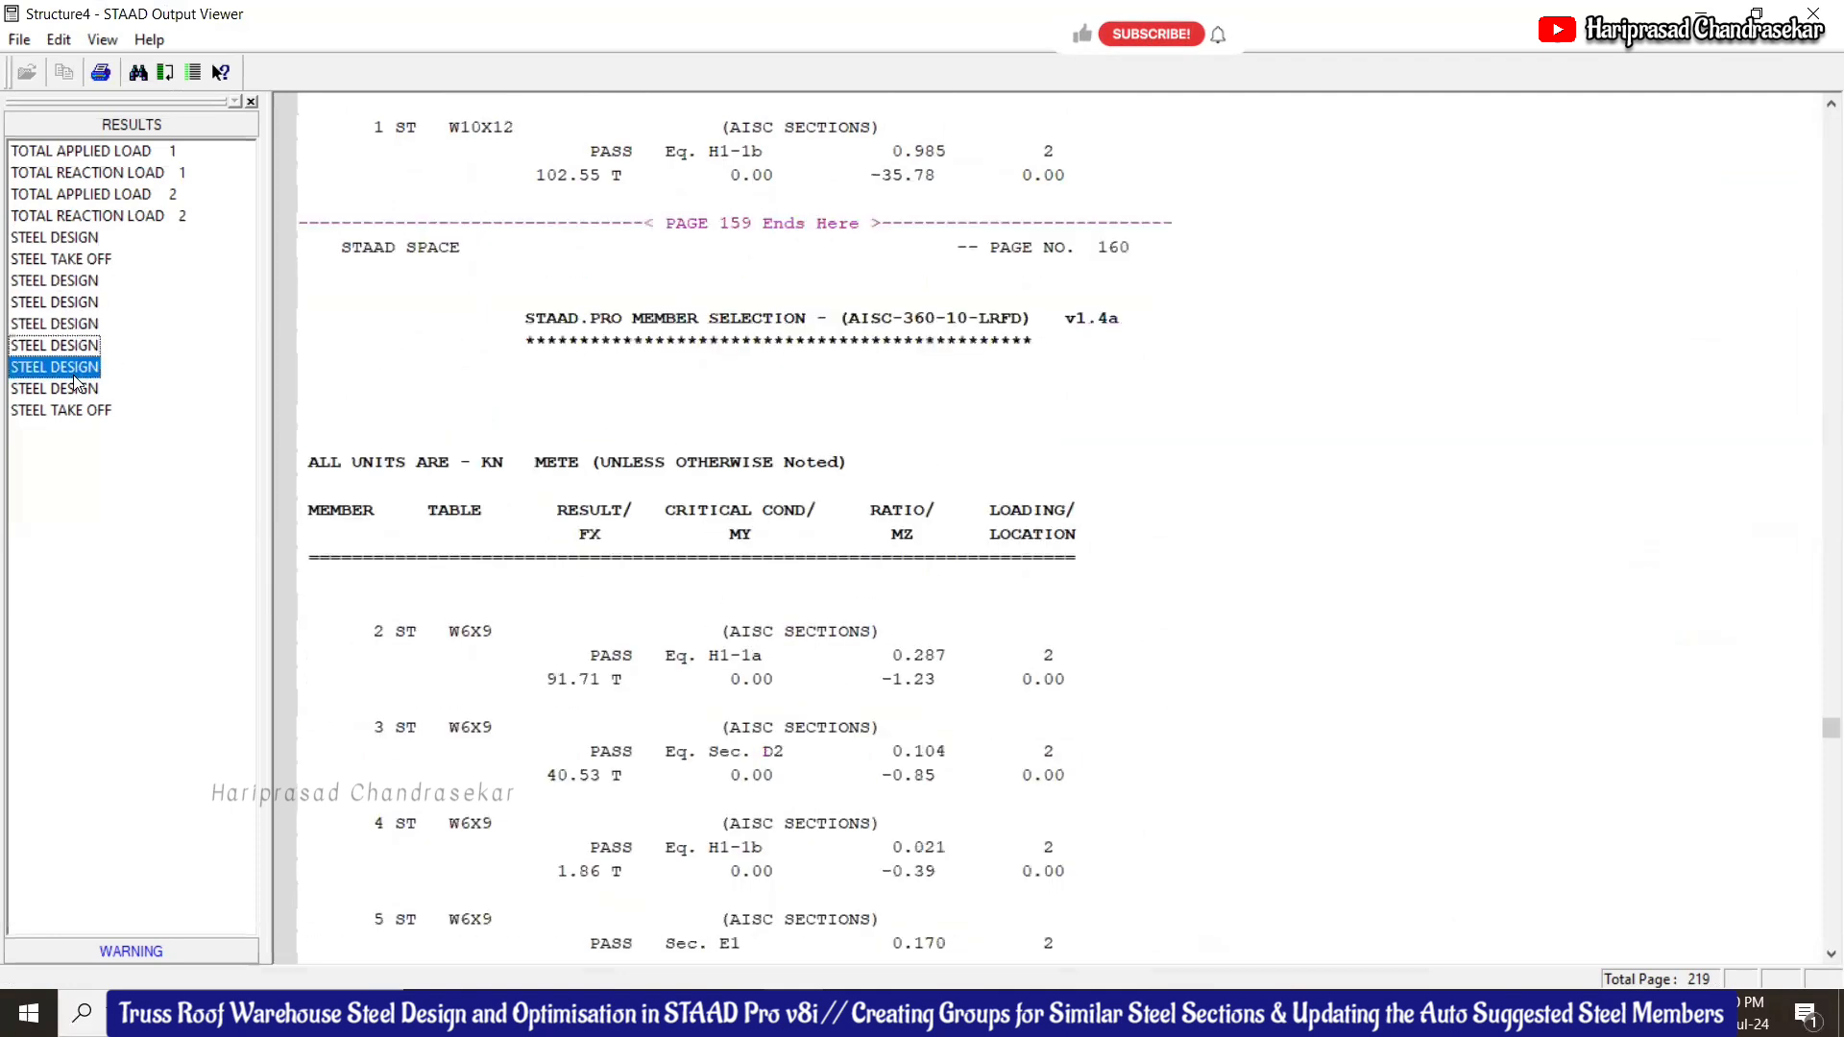
left_click(77, 411)
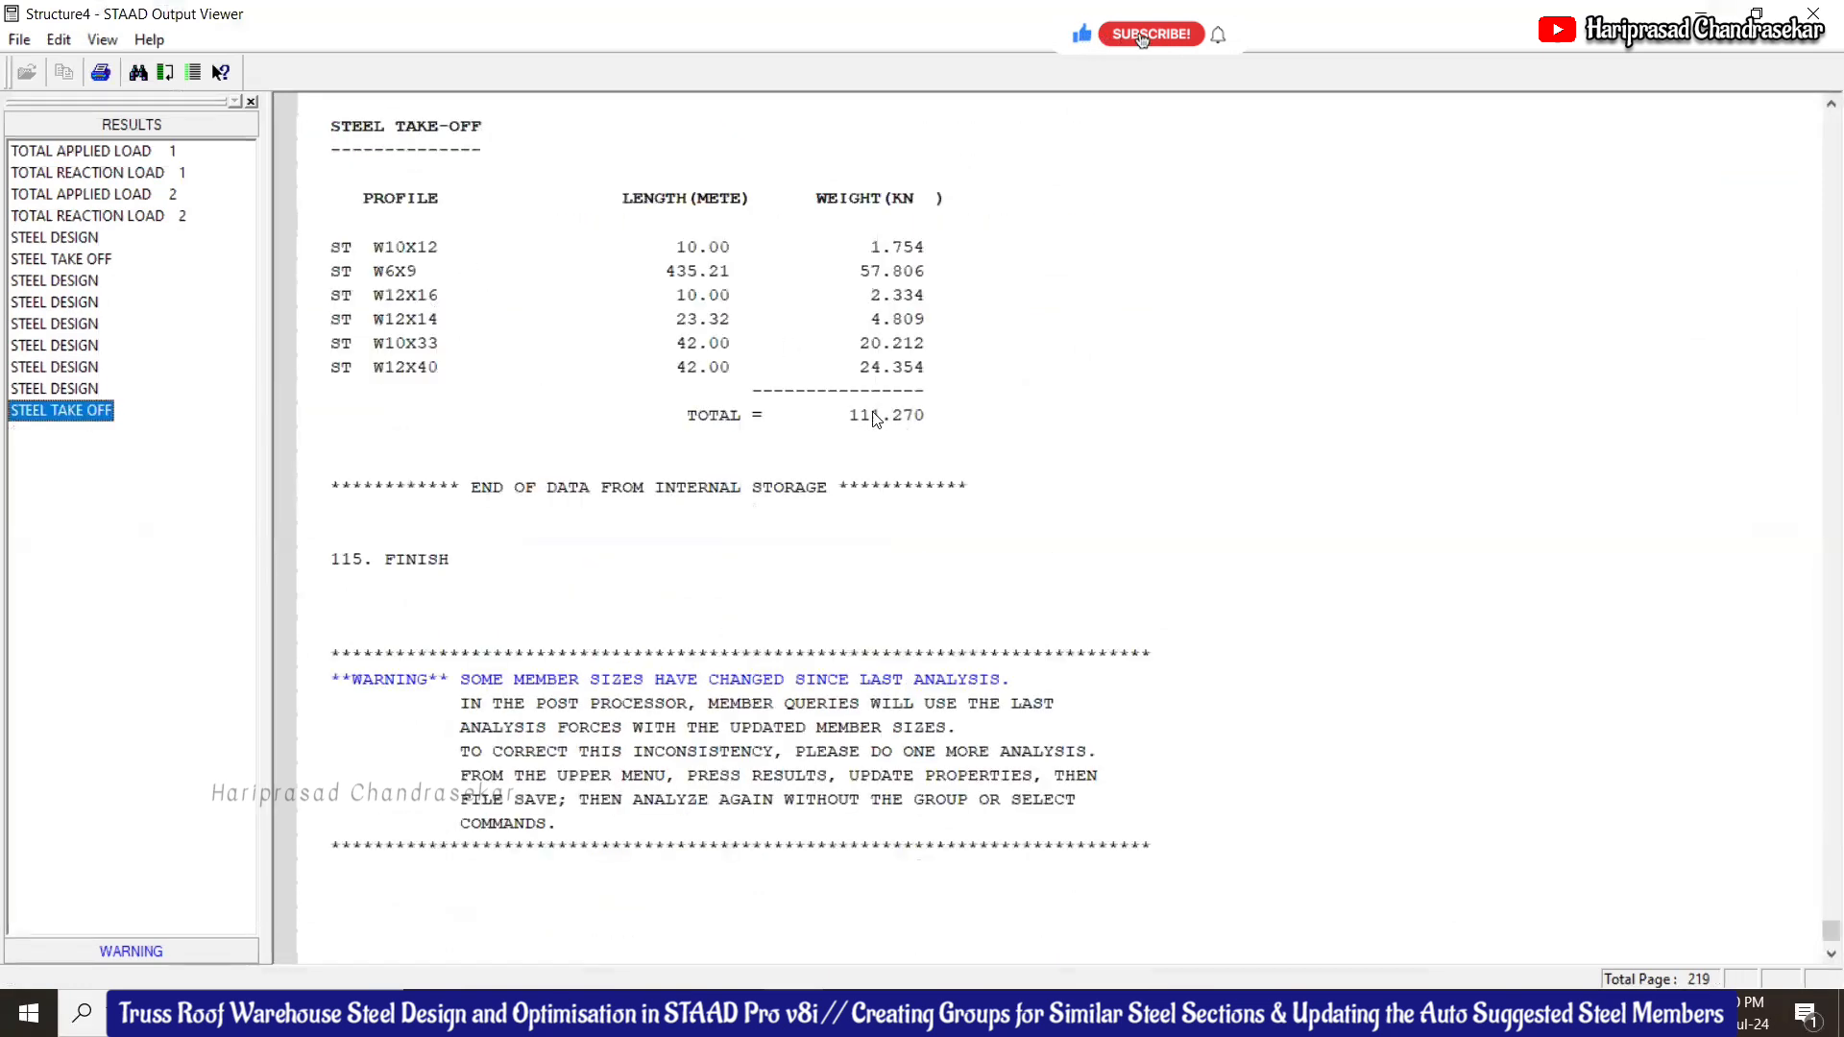
Compare the total steel weights in the initial and final take-offs and recheck the last steel design results
left_click(67, 256)
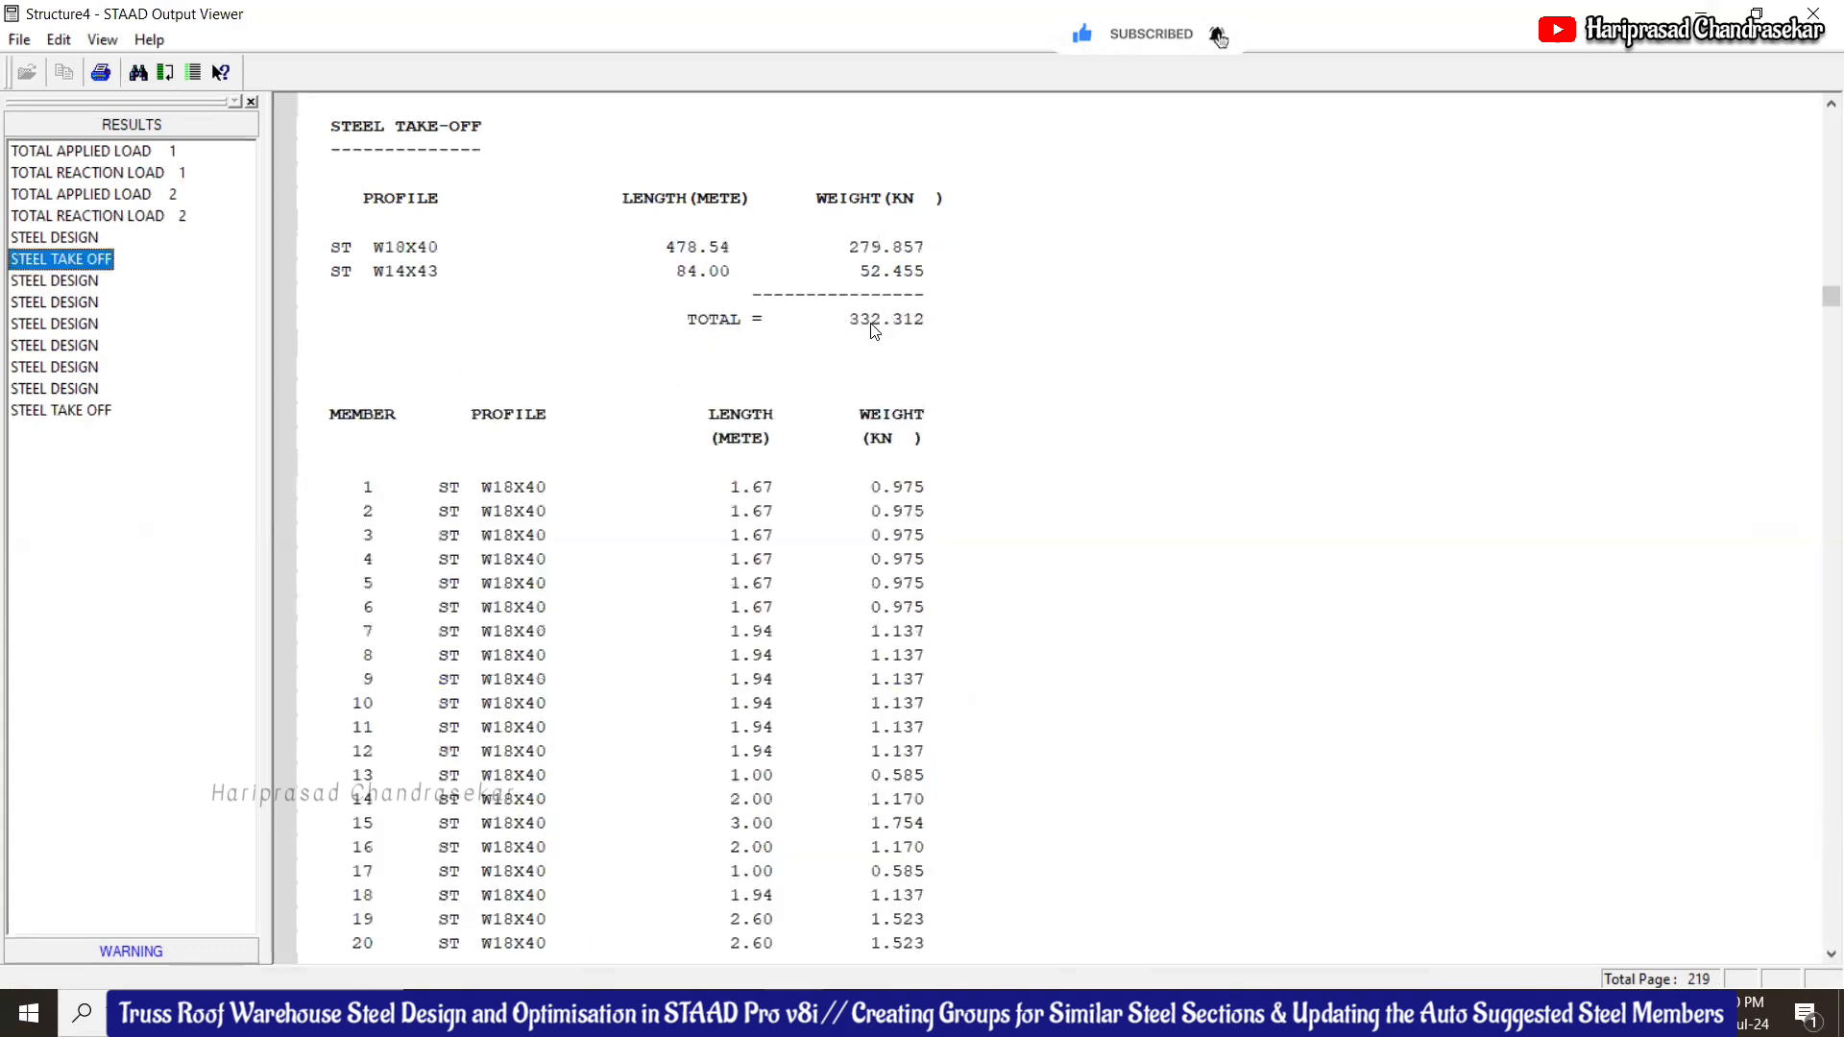
left_click(75, 413)
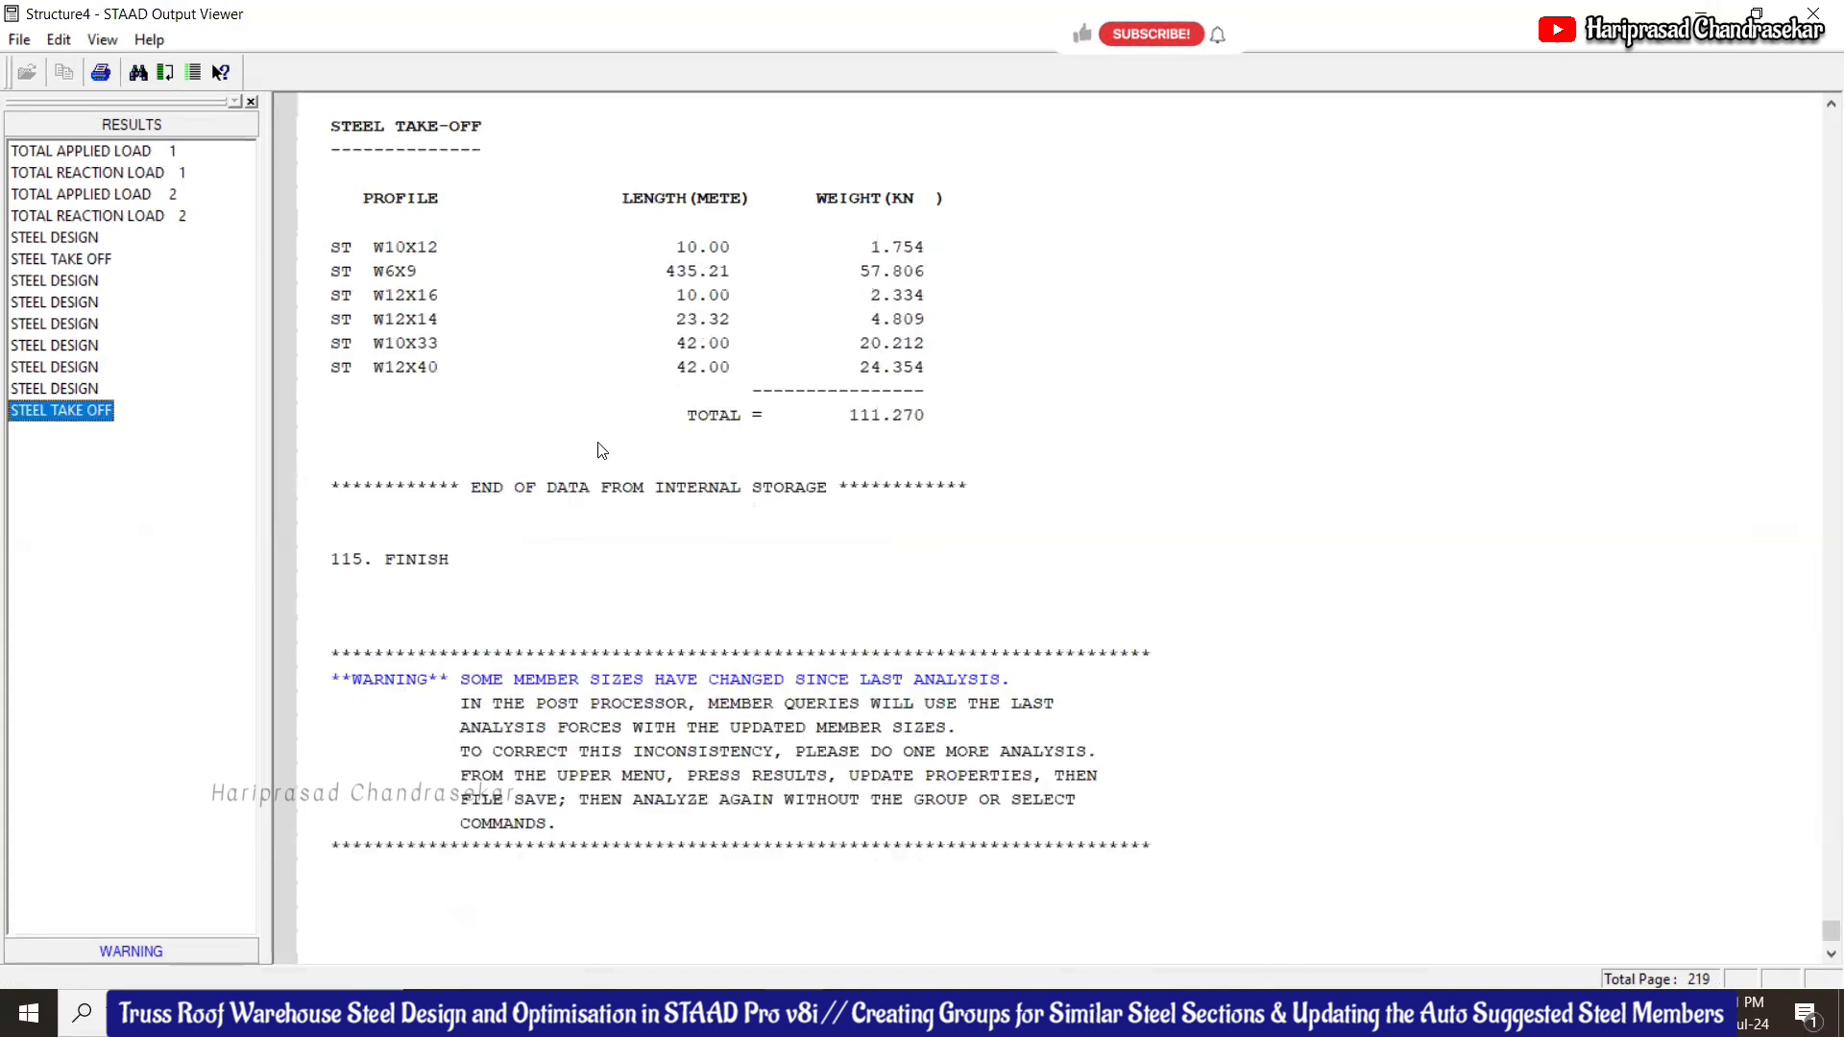
left_click(93, 388)
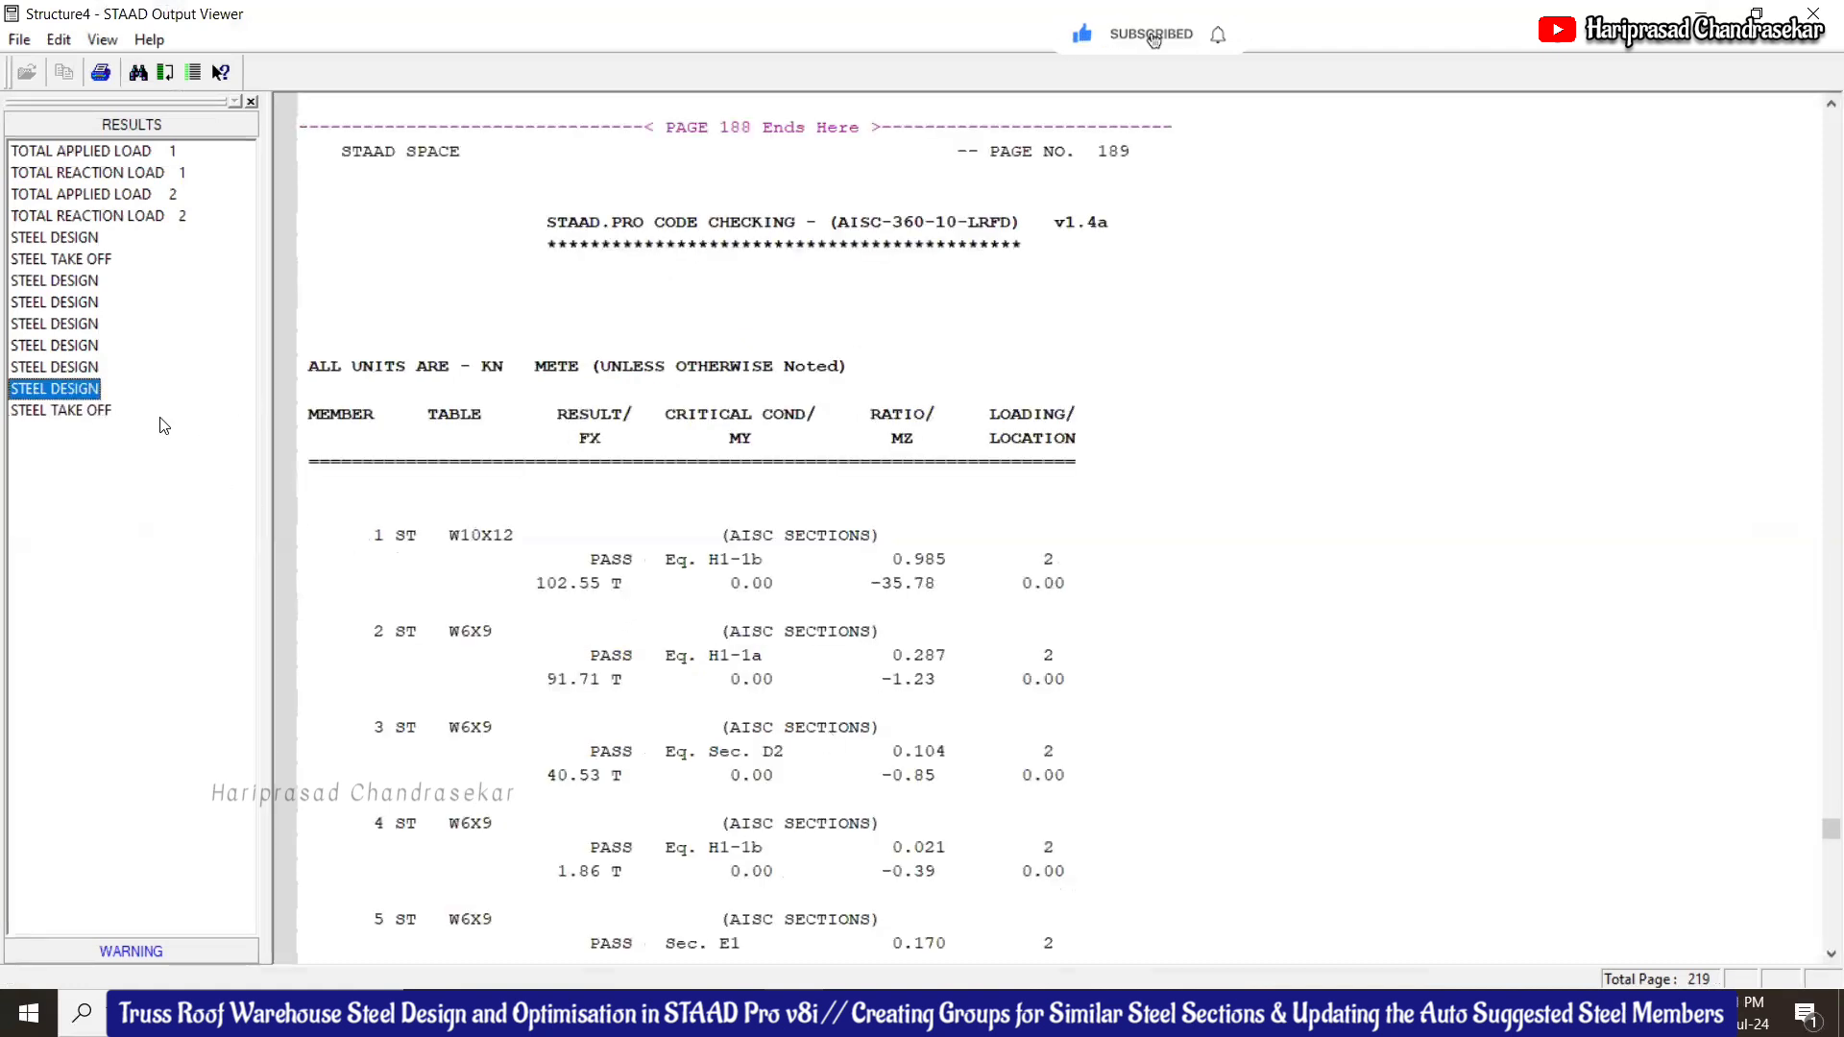
left_click(94, 411)
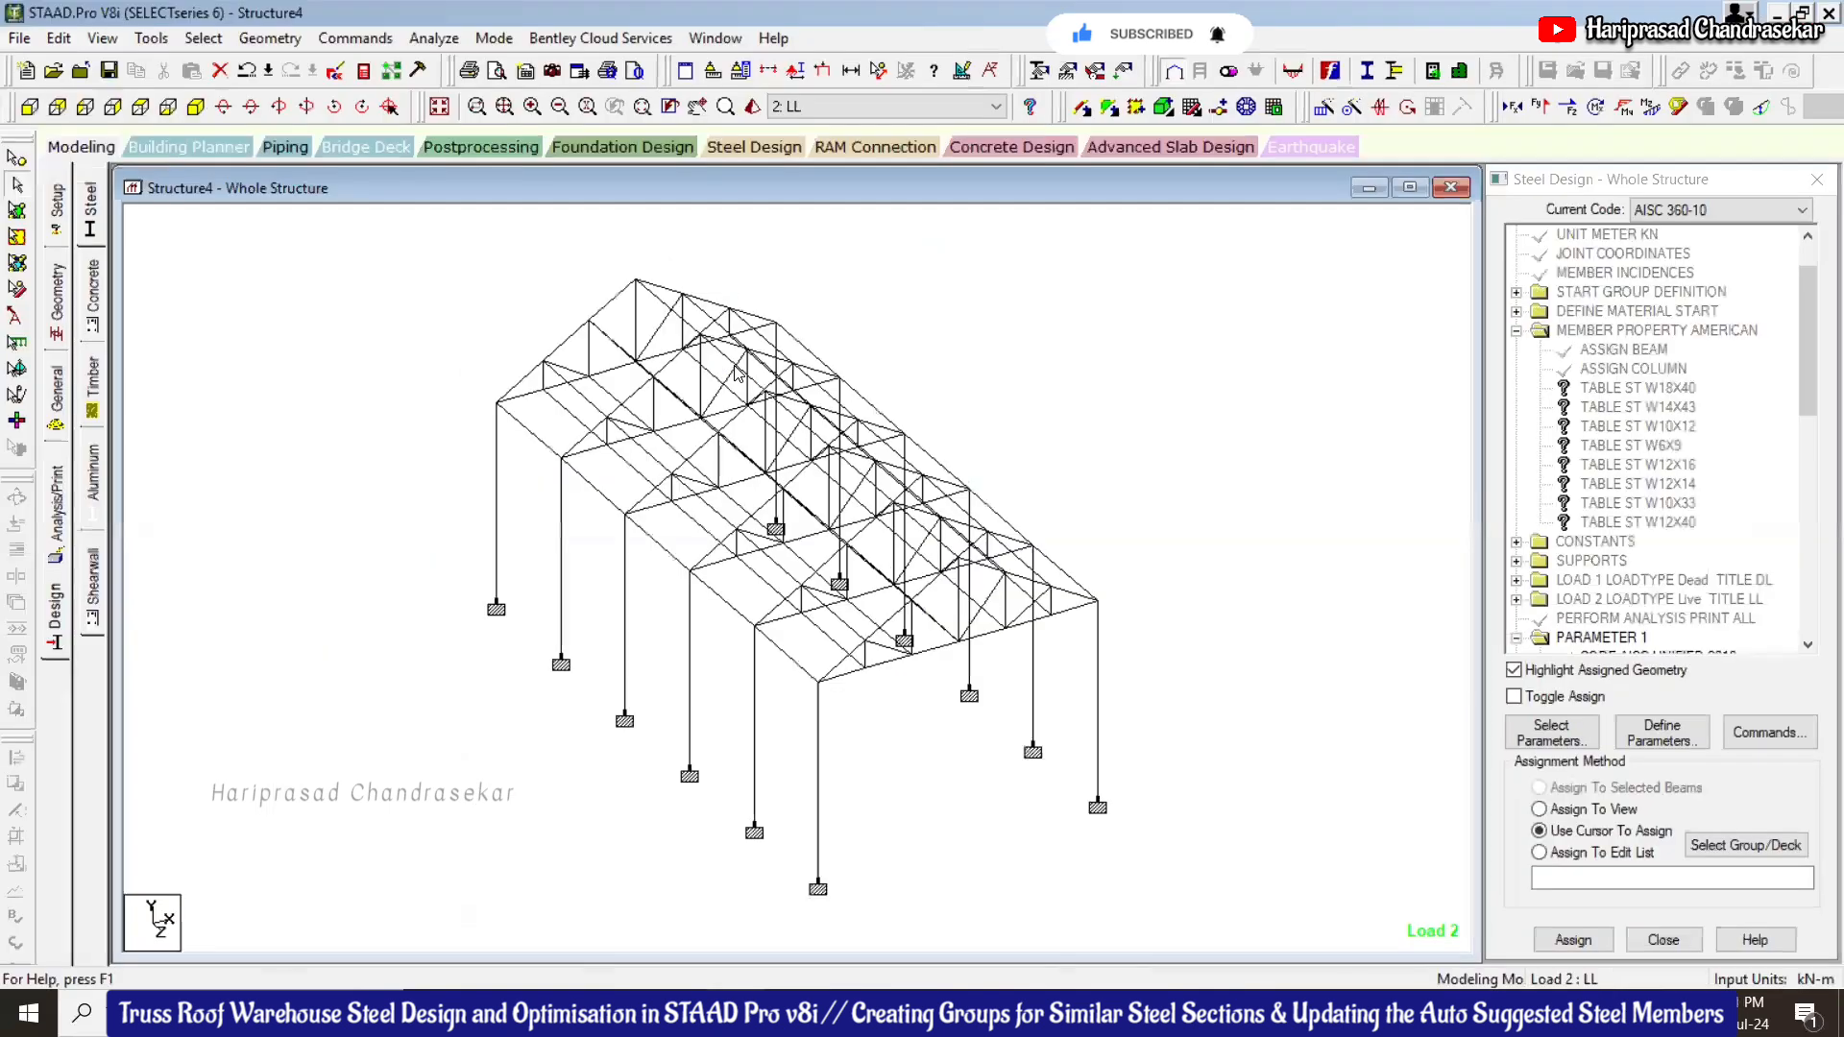
Inspect the steel design results of the front corner column and the third column along the near-side eave, closing each member's details
double_click(817, 788)
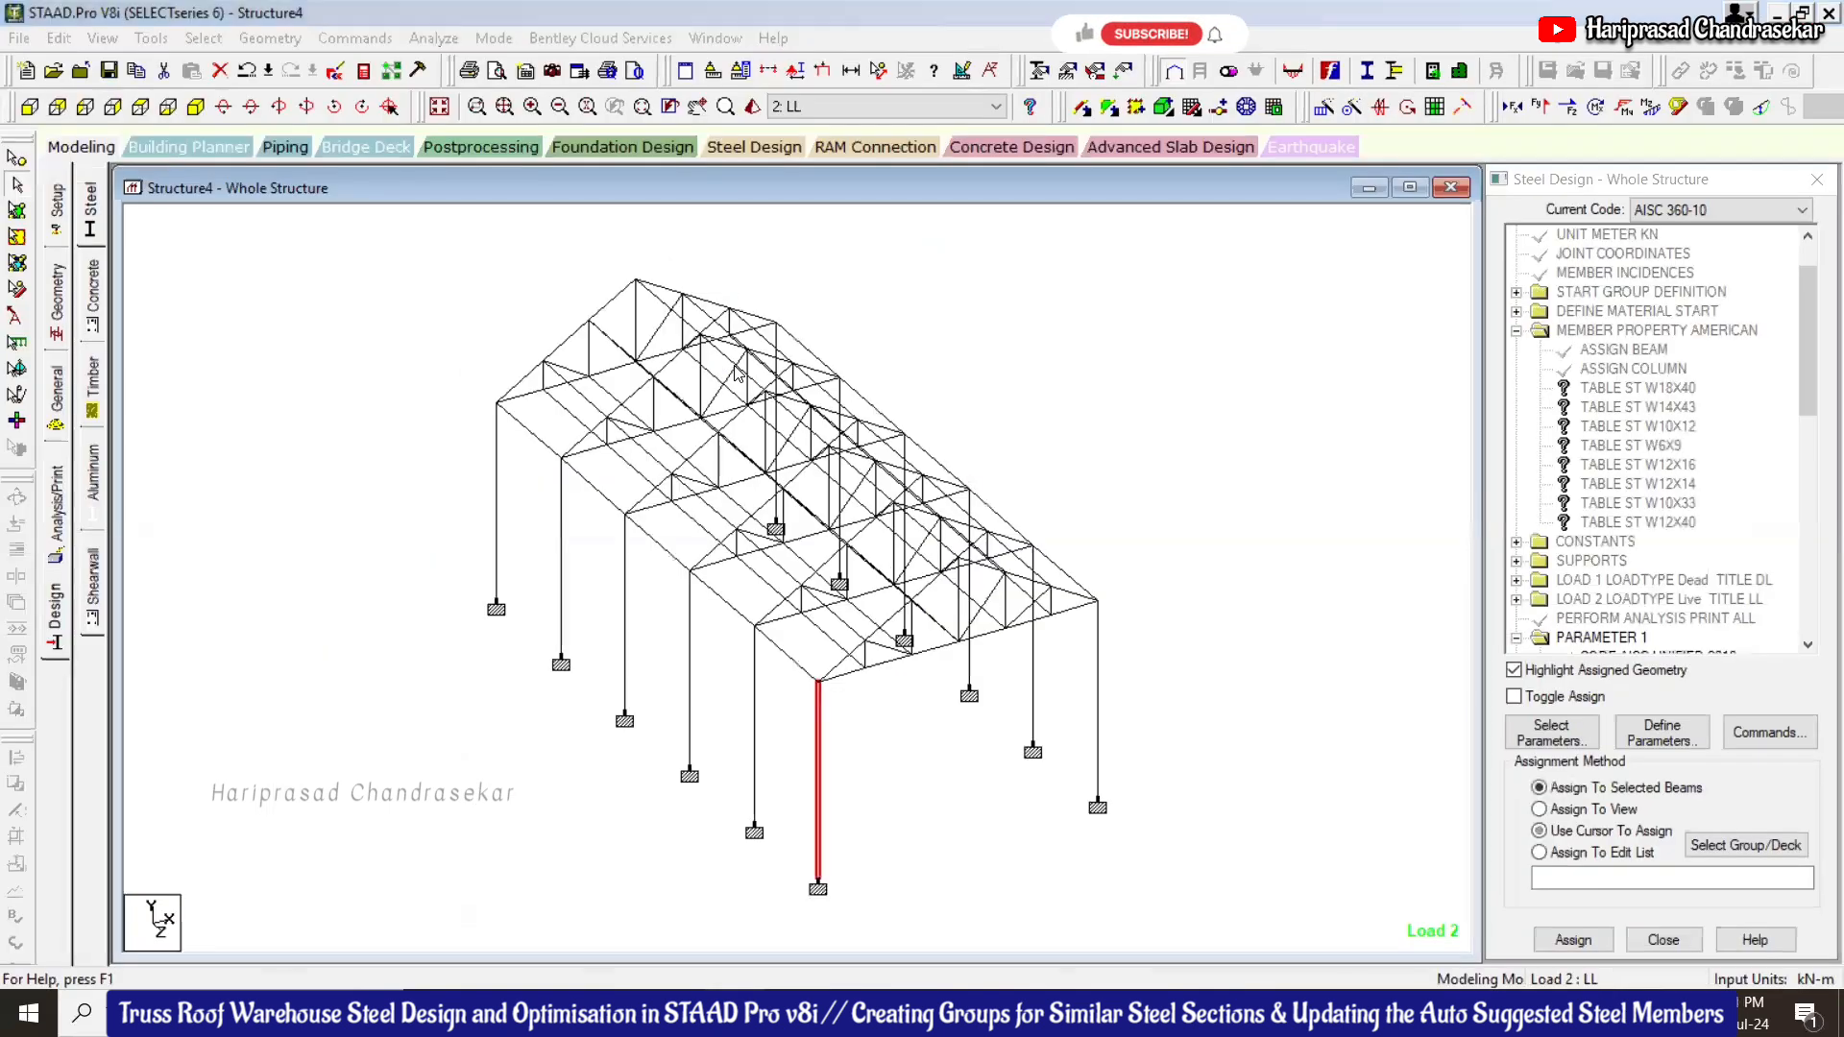
left_click(1167, 267)
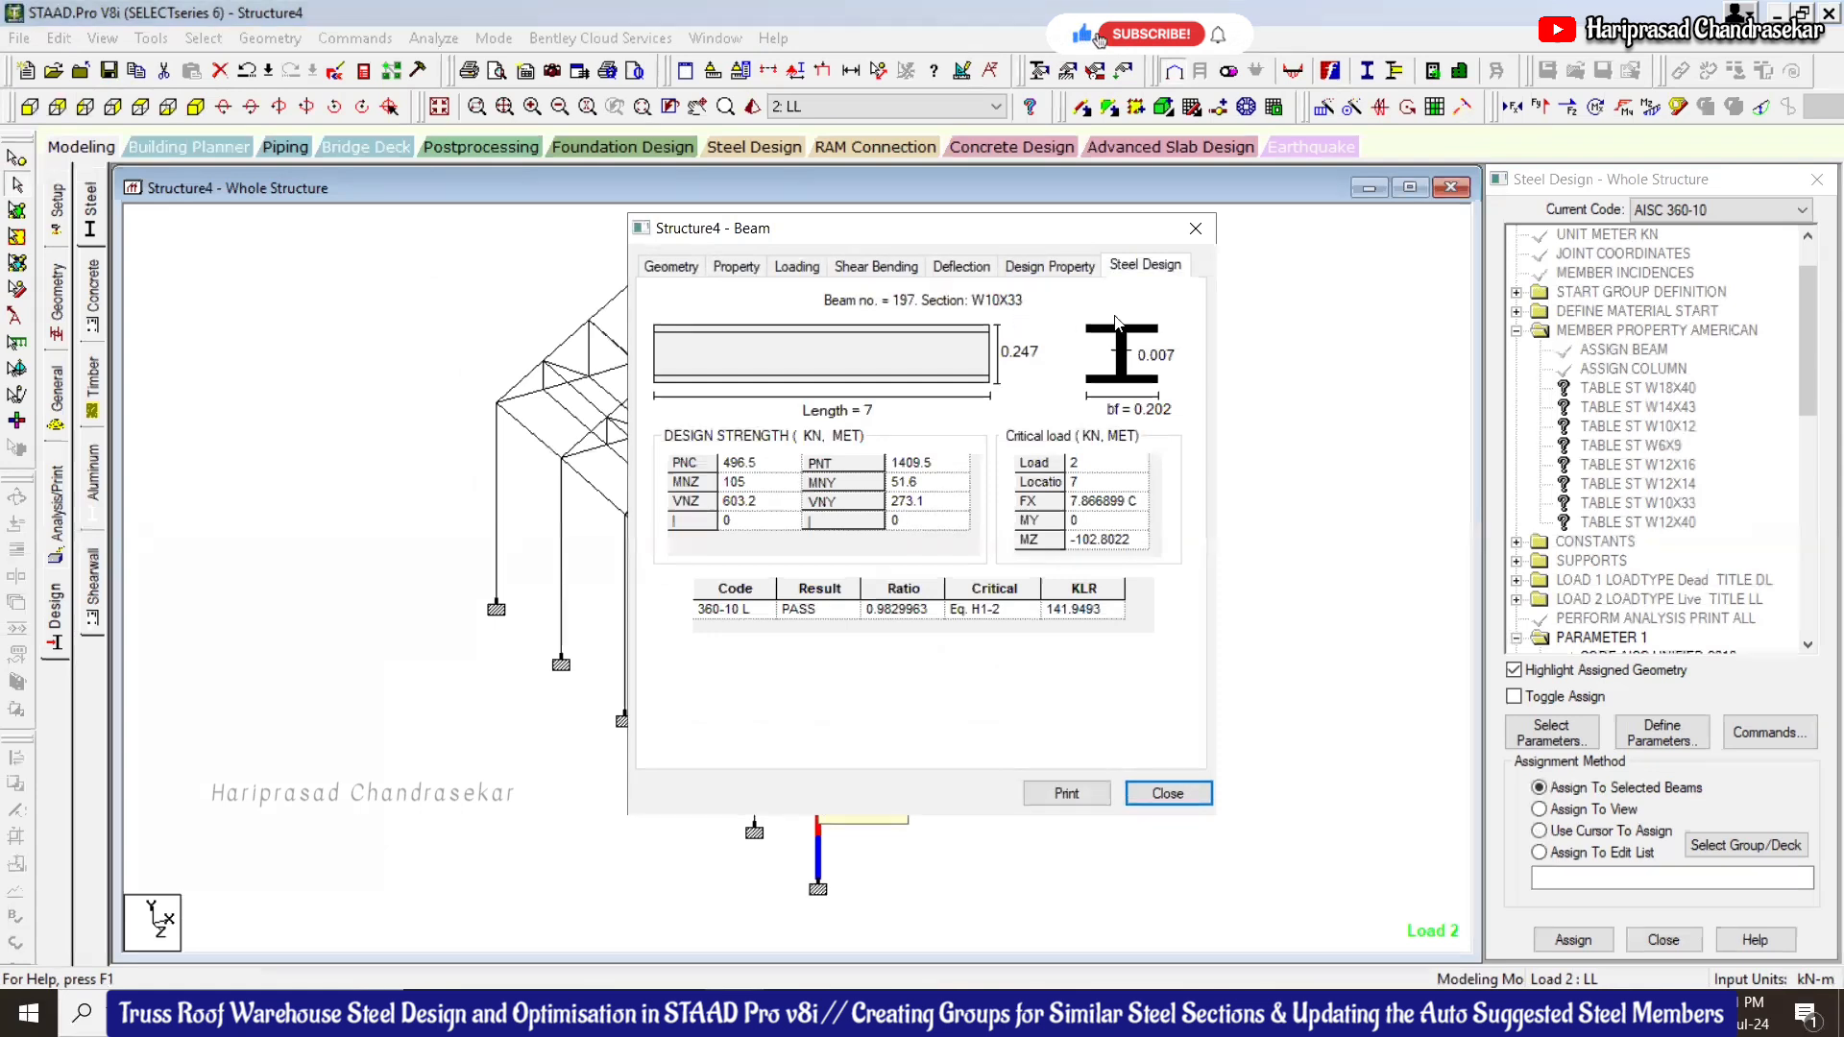
left_click(1205, 226)
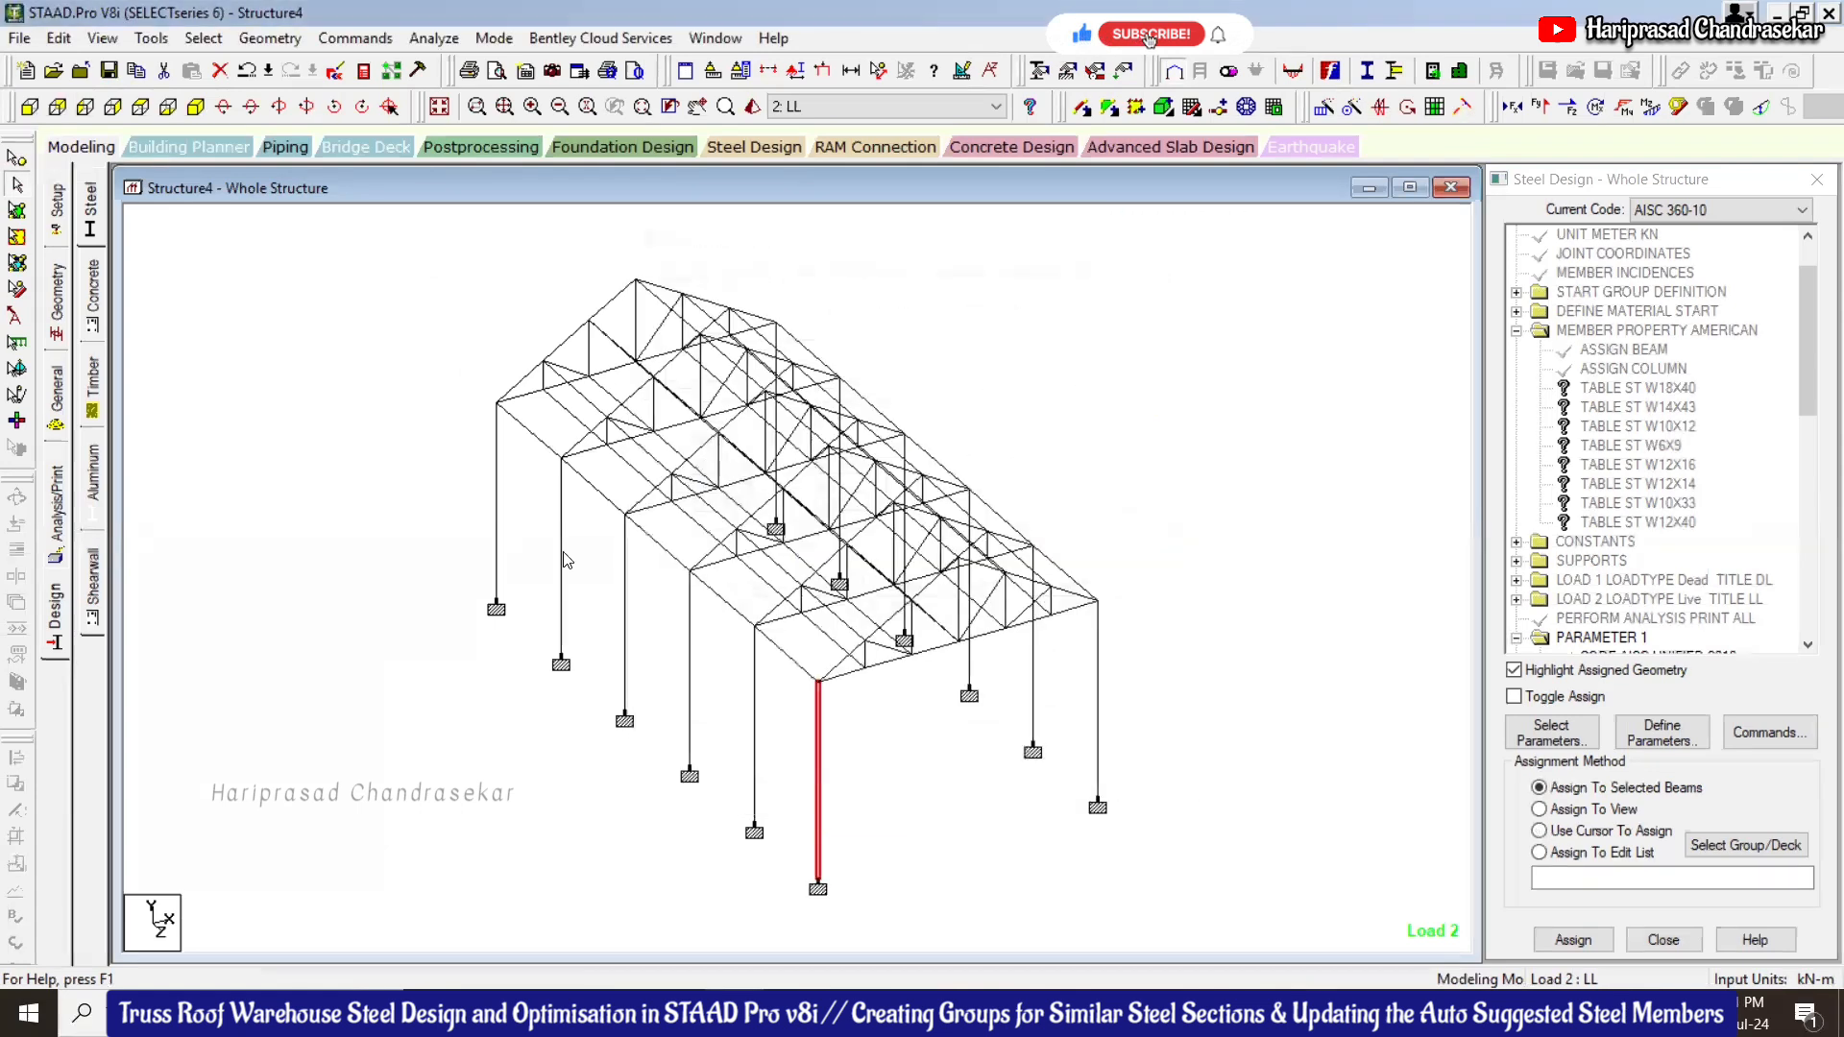
double_click(625, 612)
left_click(1144, 266)
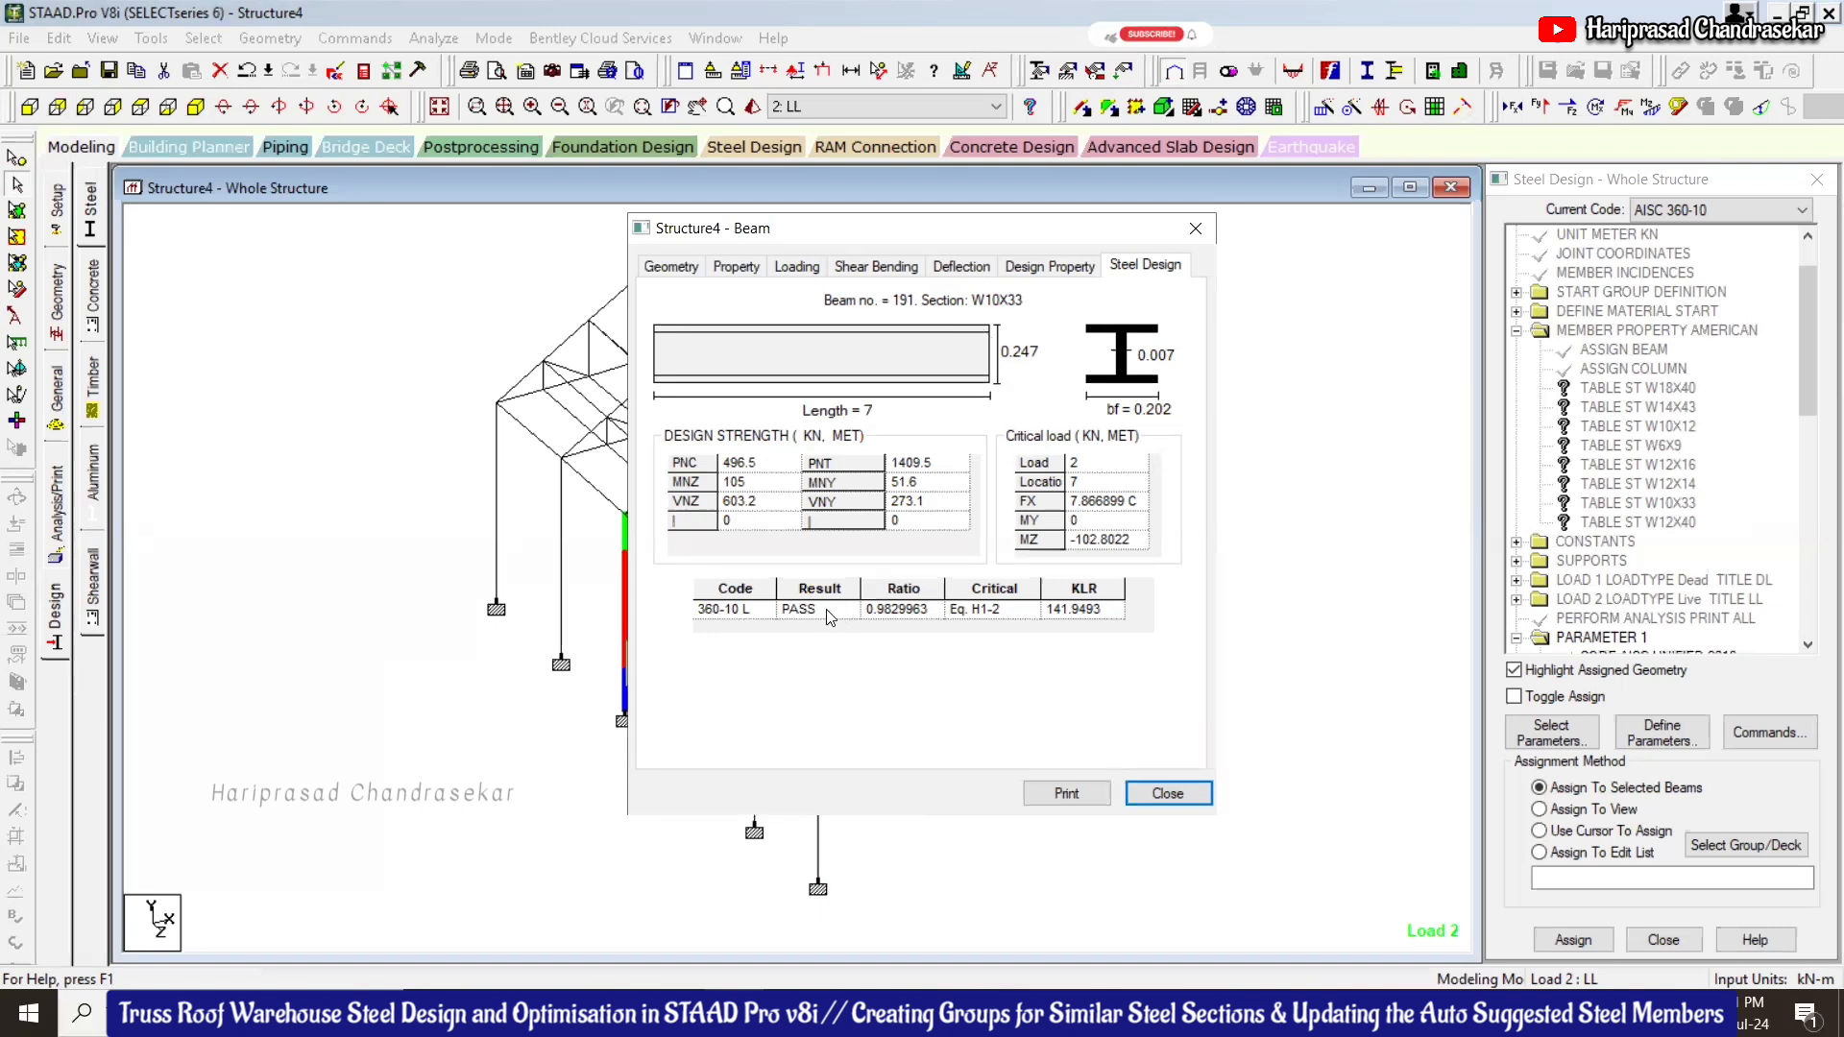
left_click(1199, 230)
Inspect the steel design section and utilisation ratio of the third column from the front on the opposite eave
left_click(970, 663)
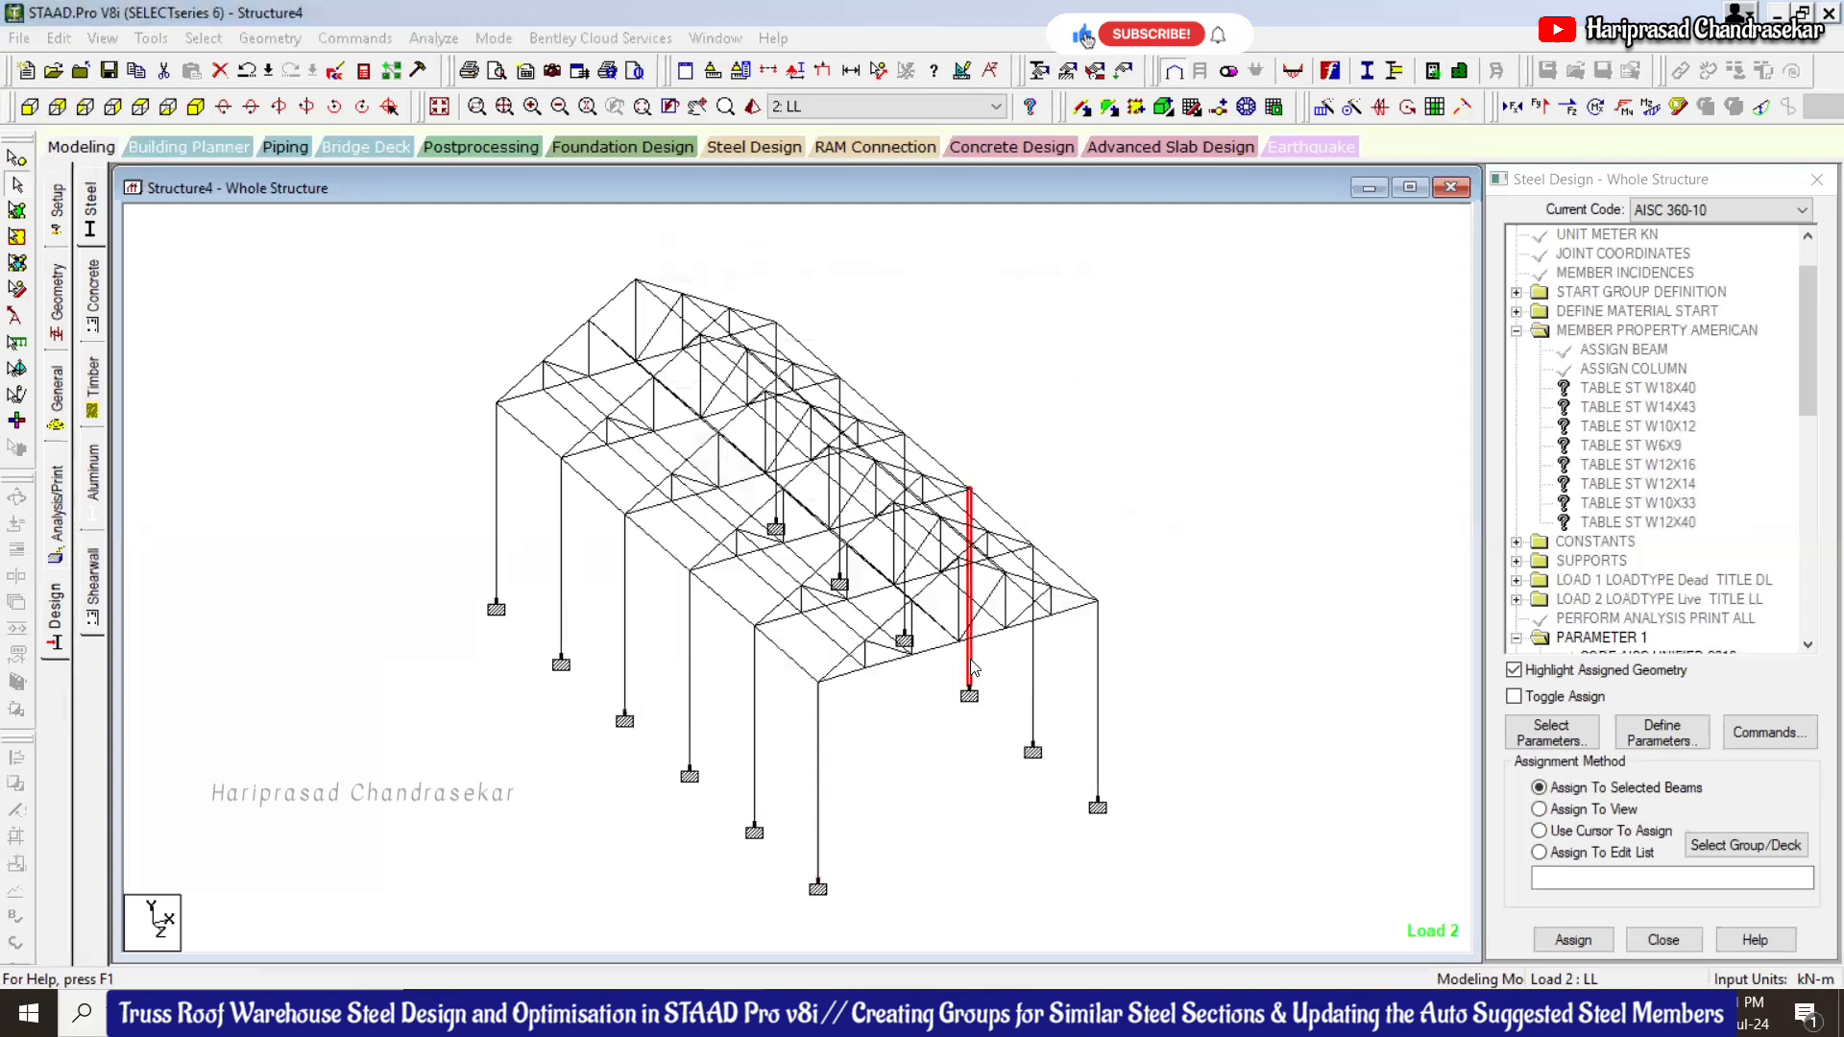
double_click(970, 663)
left_click(1145, 265)
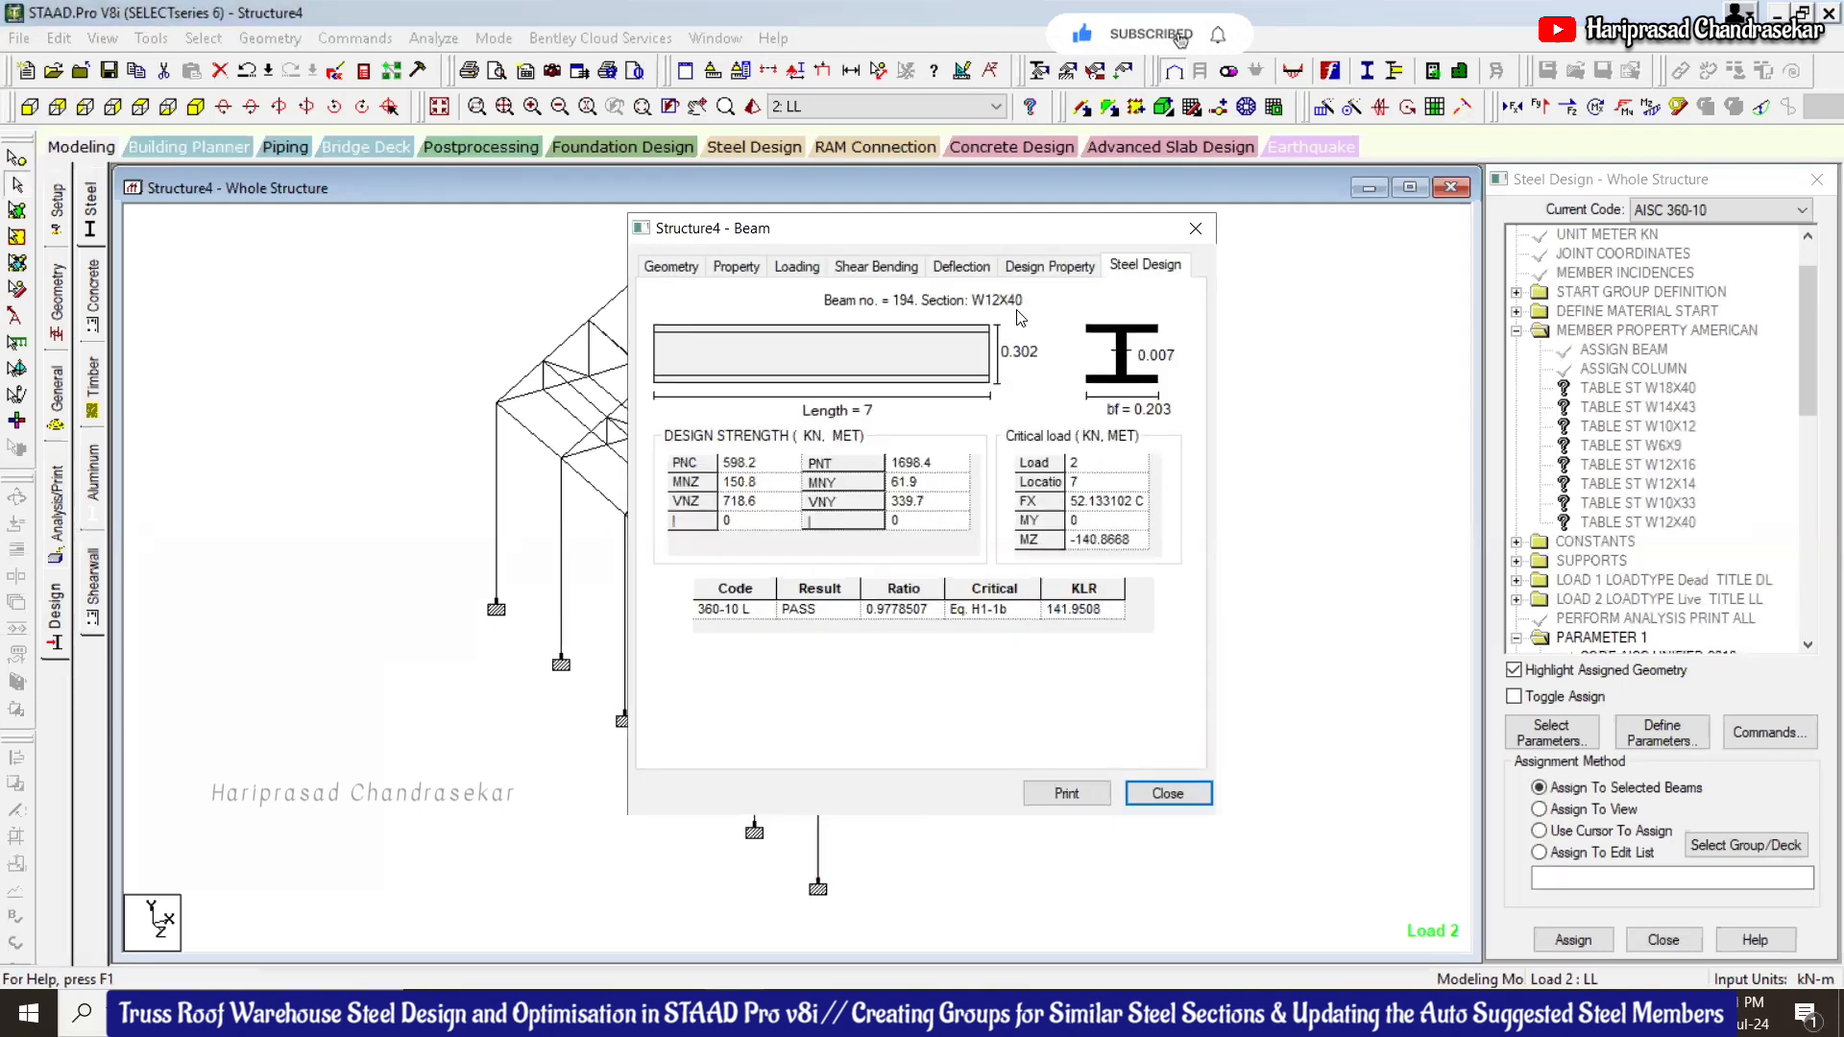
left_click(1196, 229)
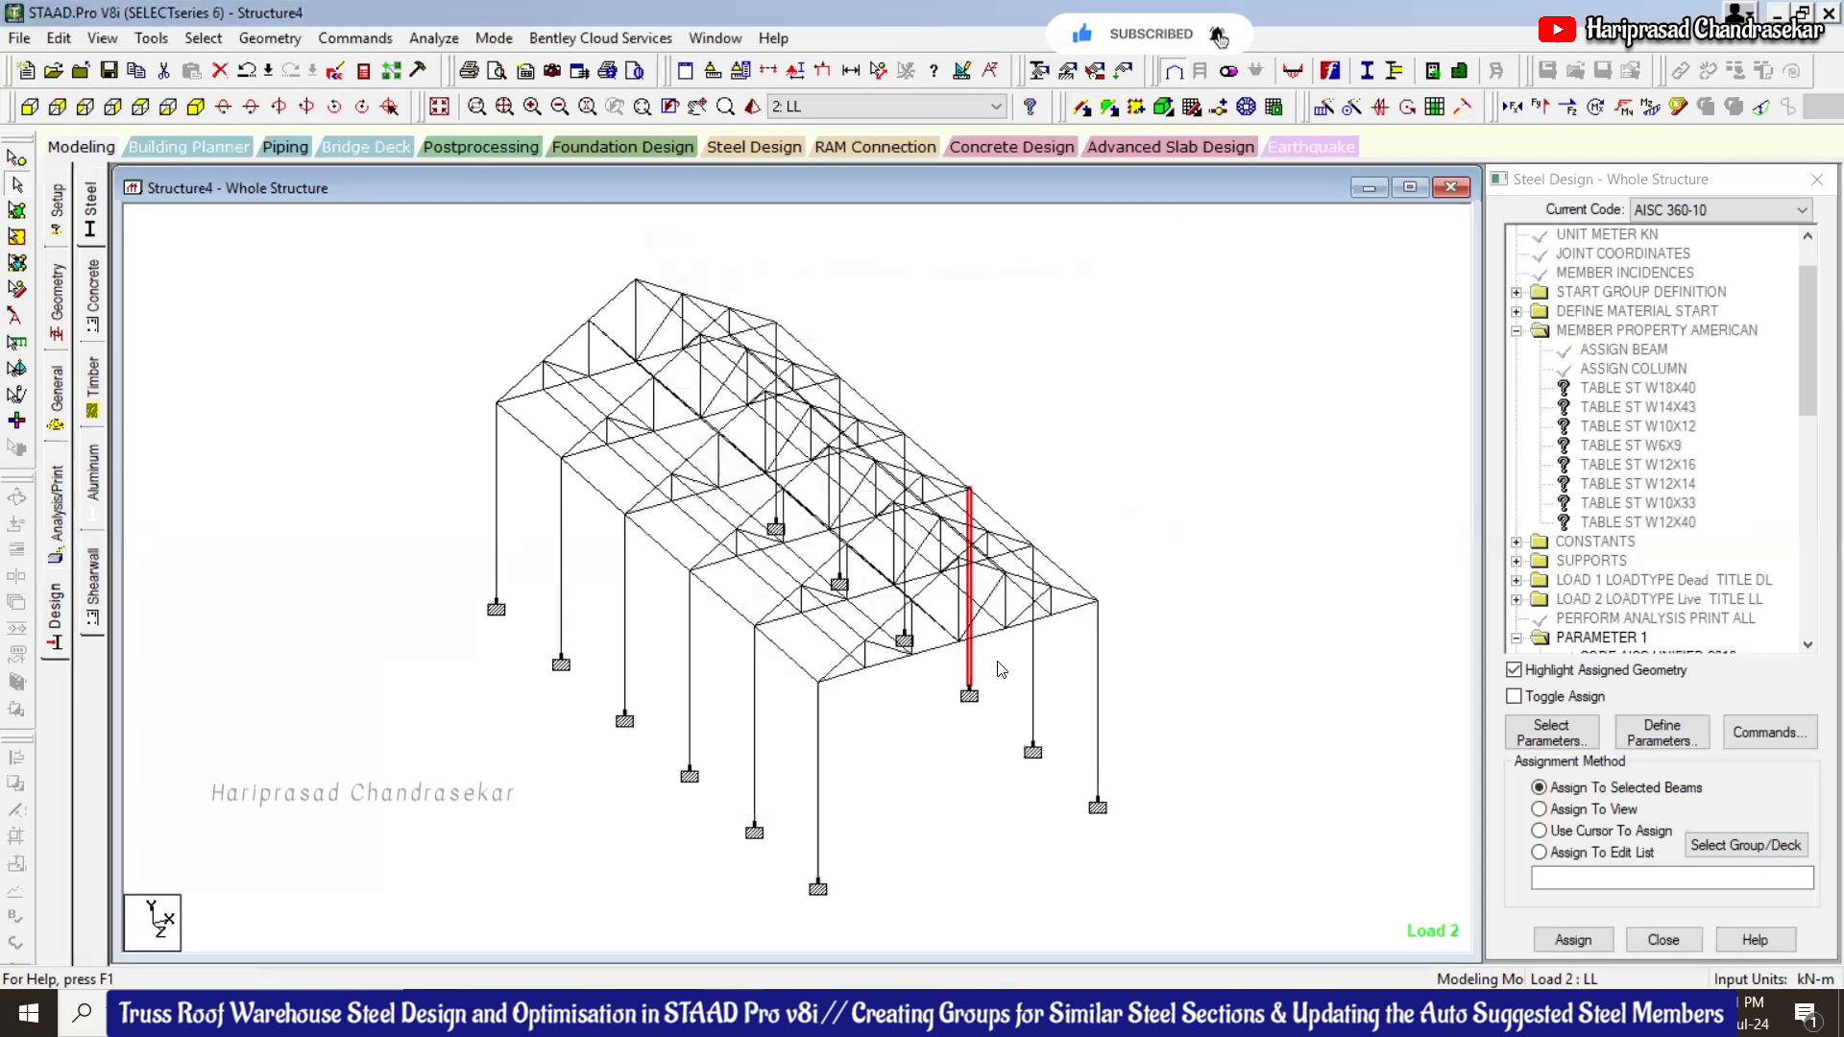
Check the steel design results of the two corner columns in the front end frame, far side first
double_click(1097, 670)
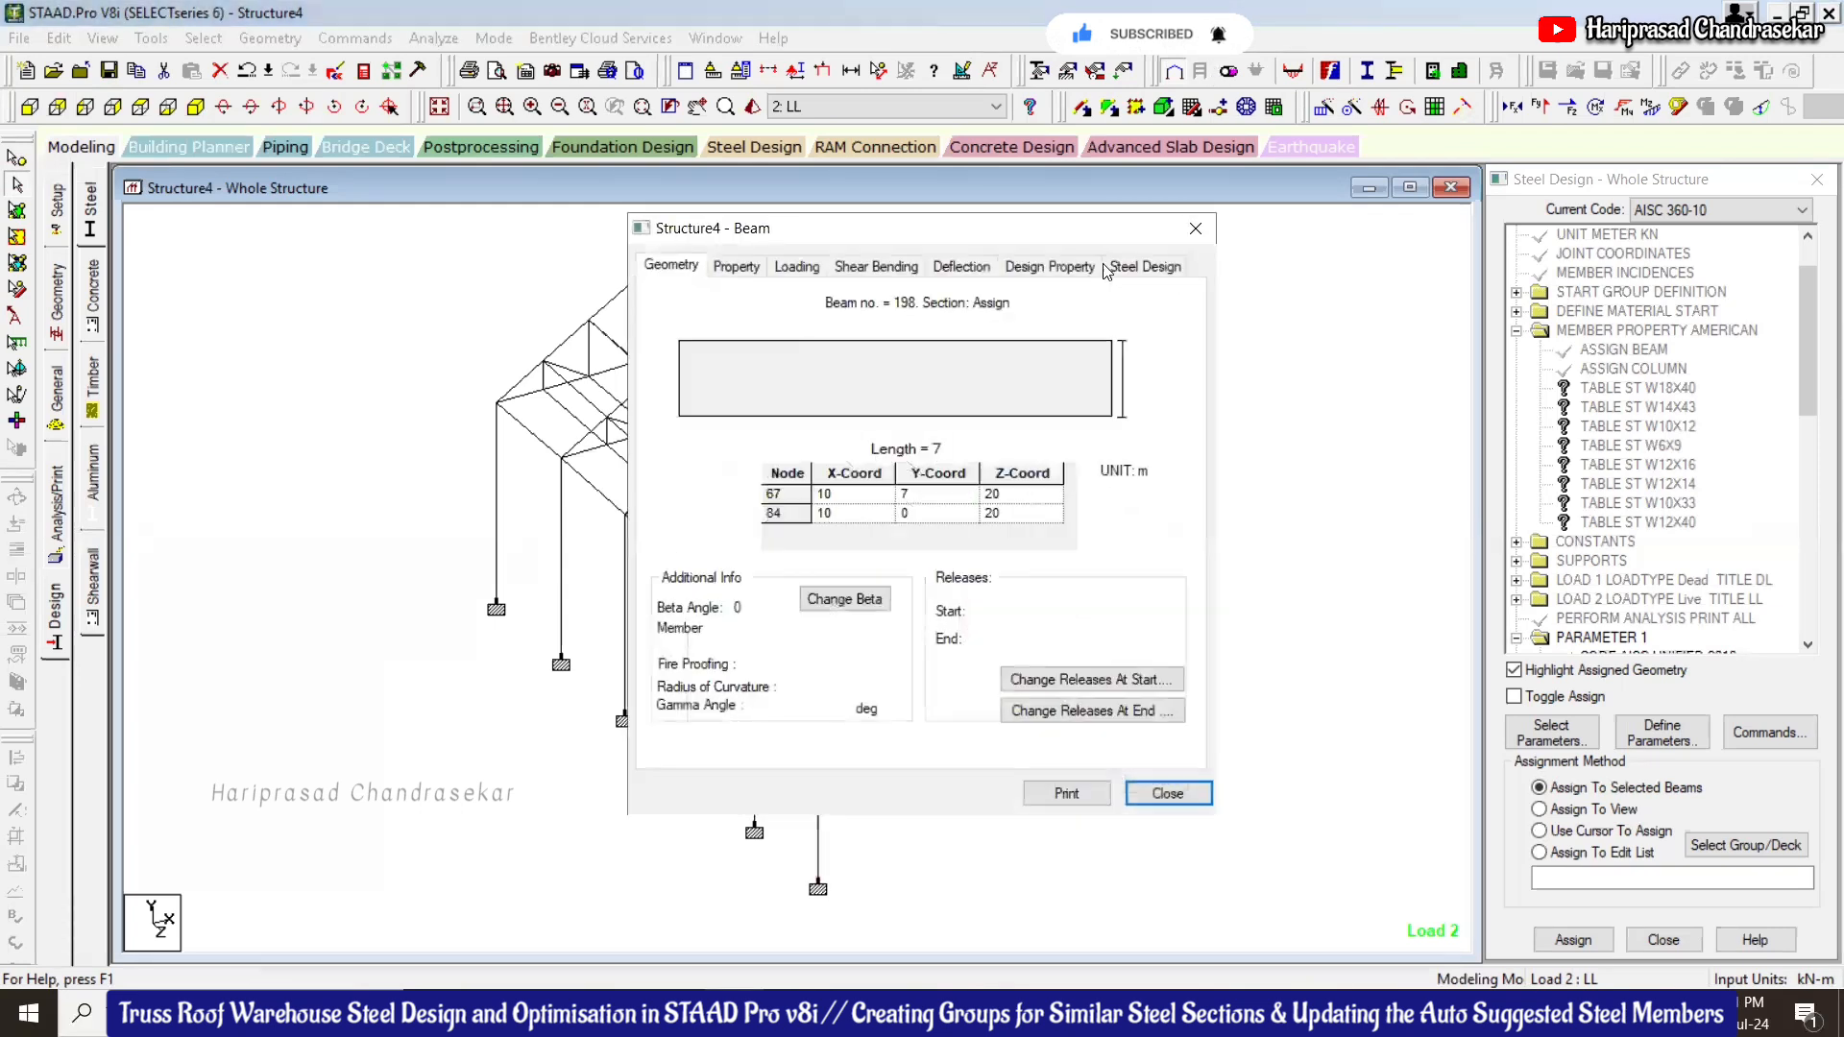
left_click(1108, 269)
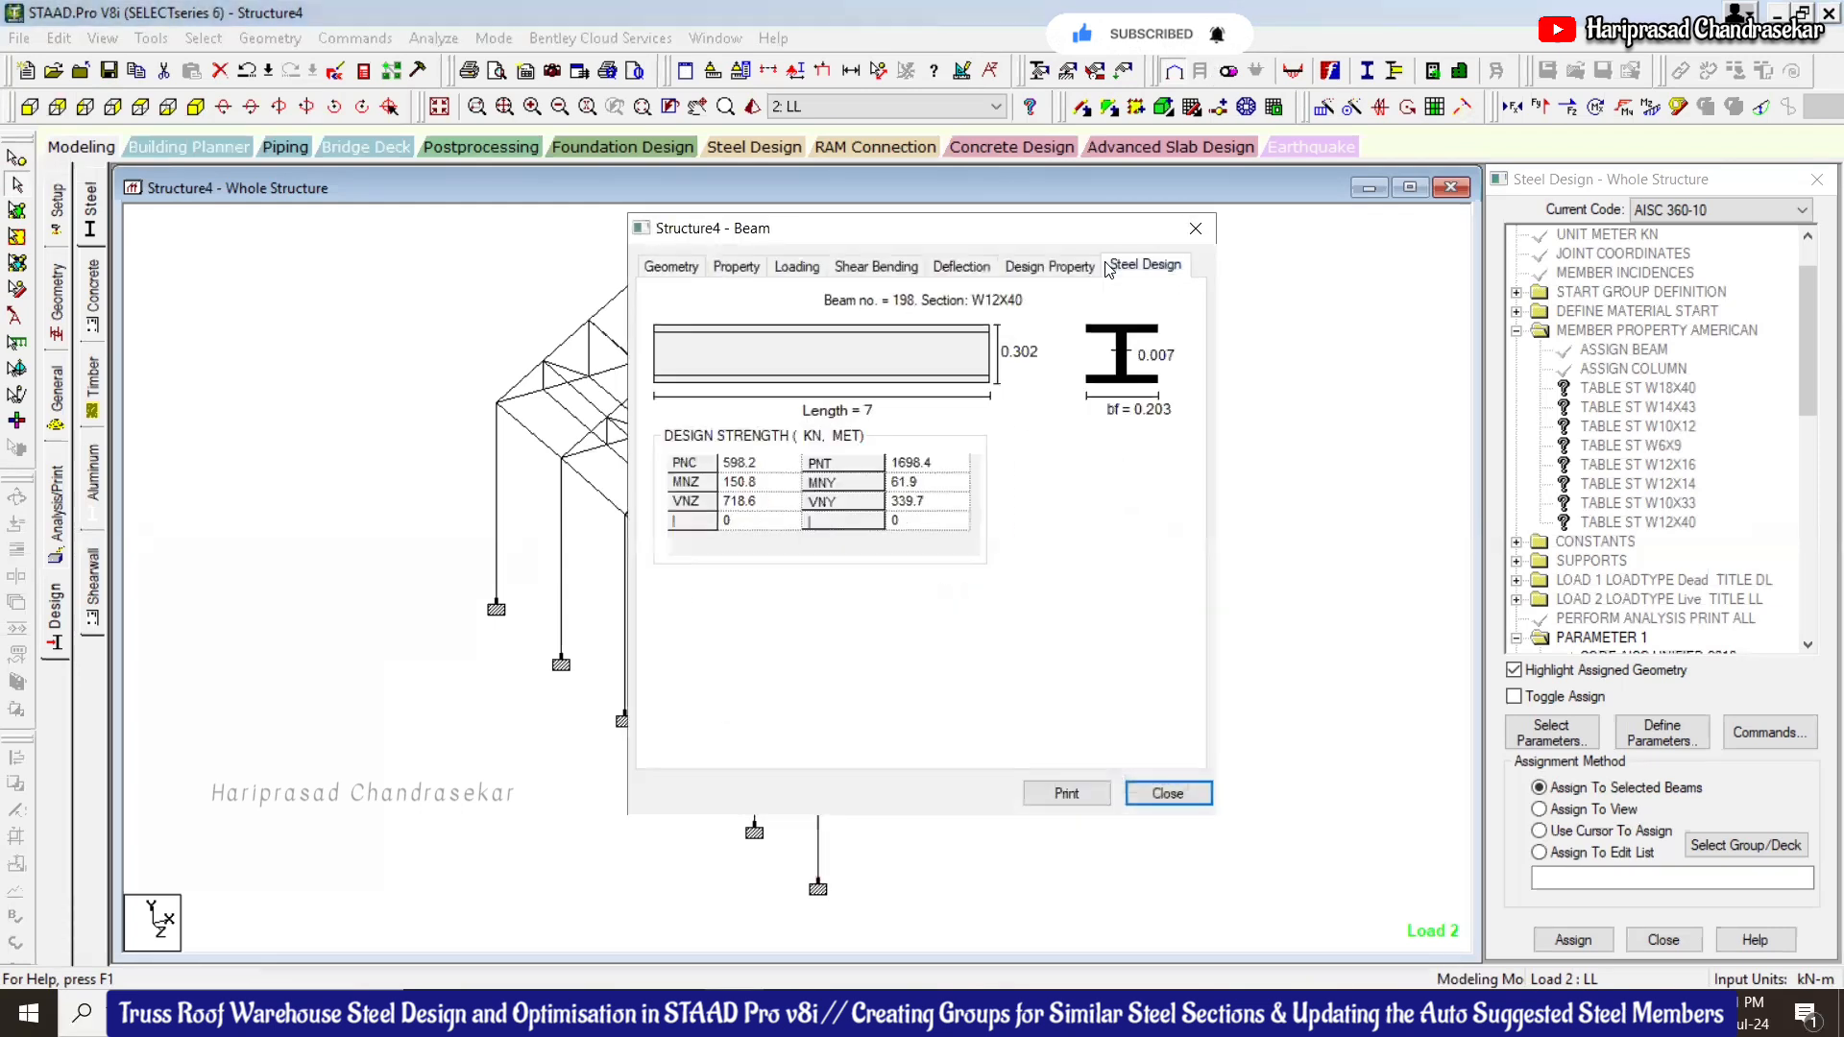
left_click(1195, 228)
left_click(814, 809)
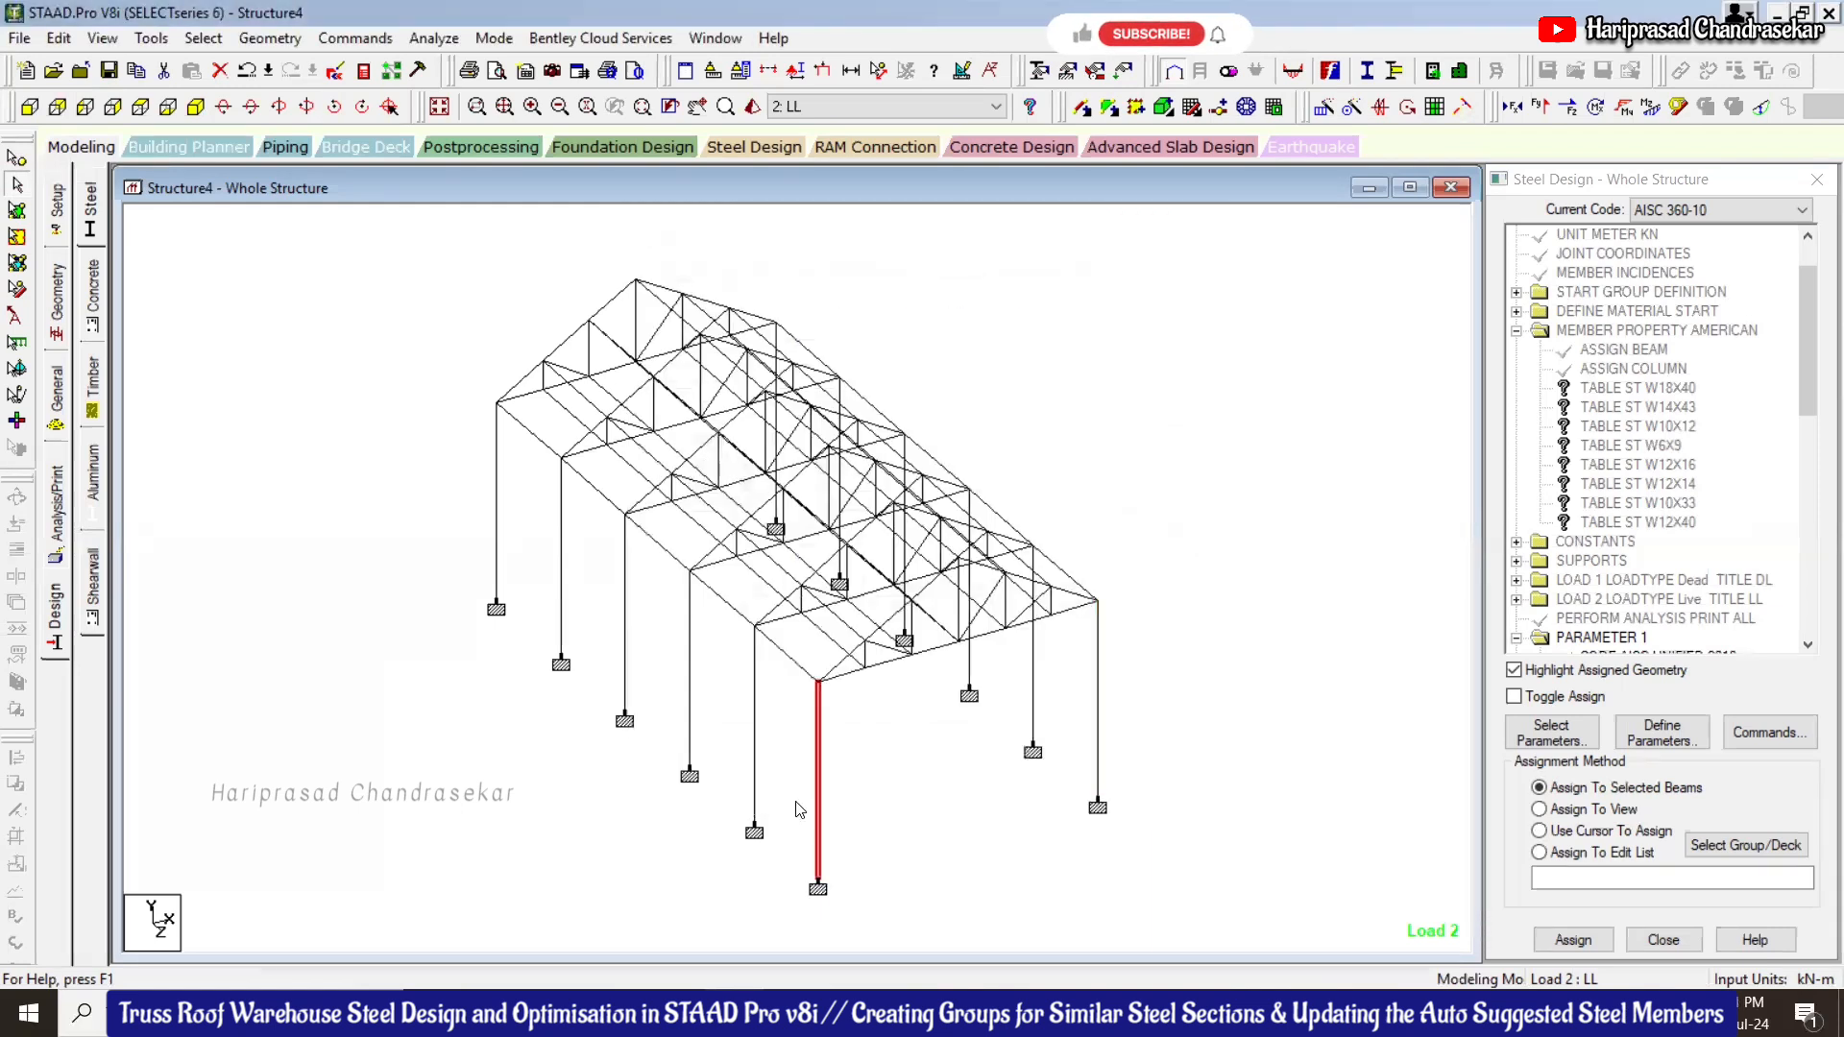
double_click(815, 809)
left_click(1145, 265)
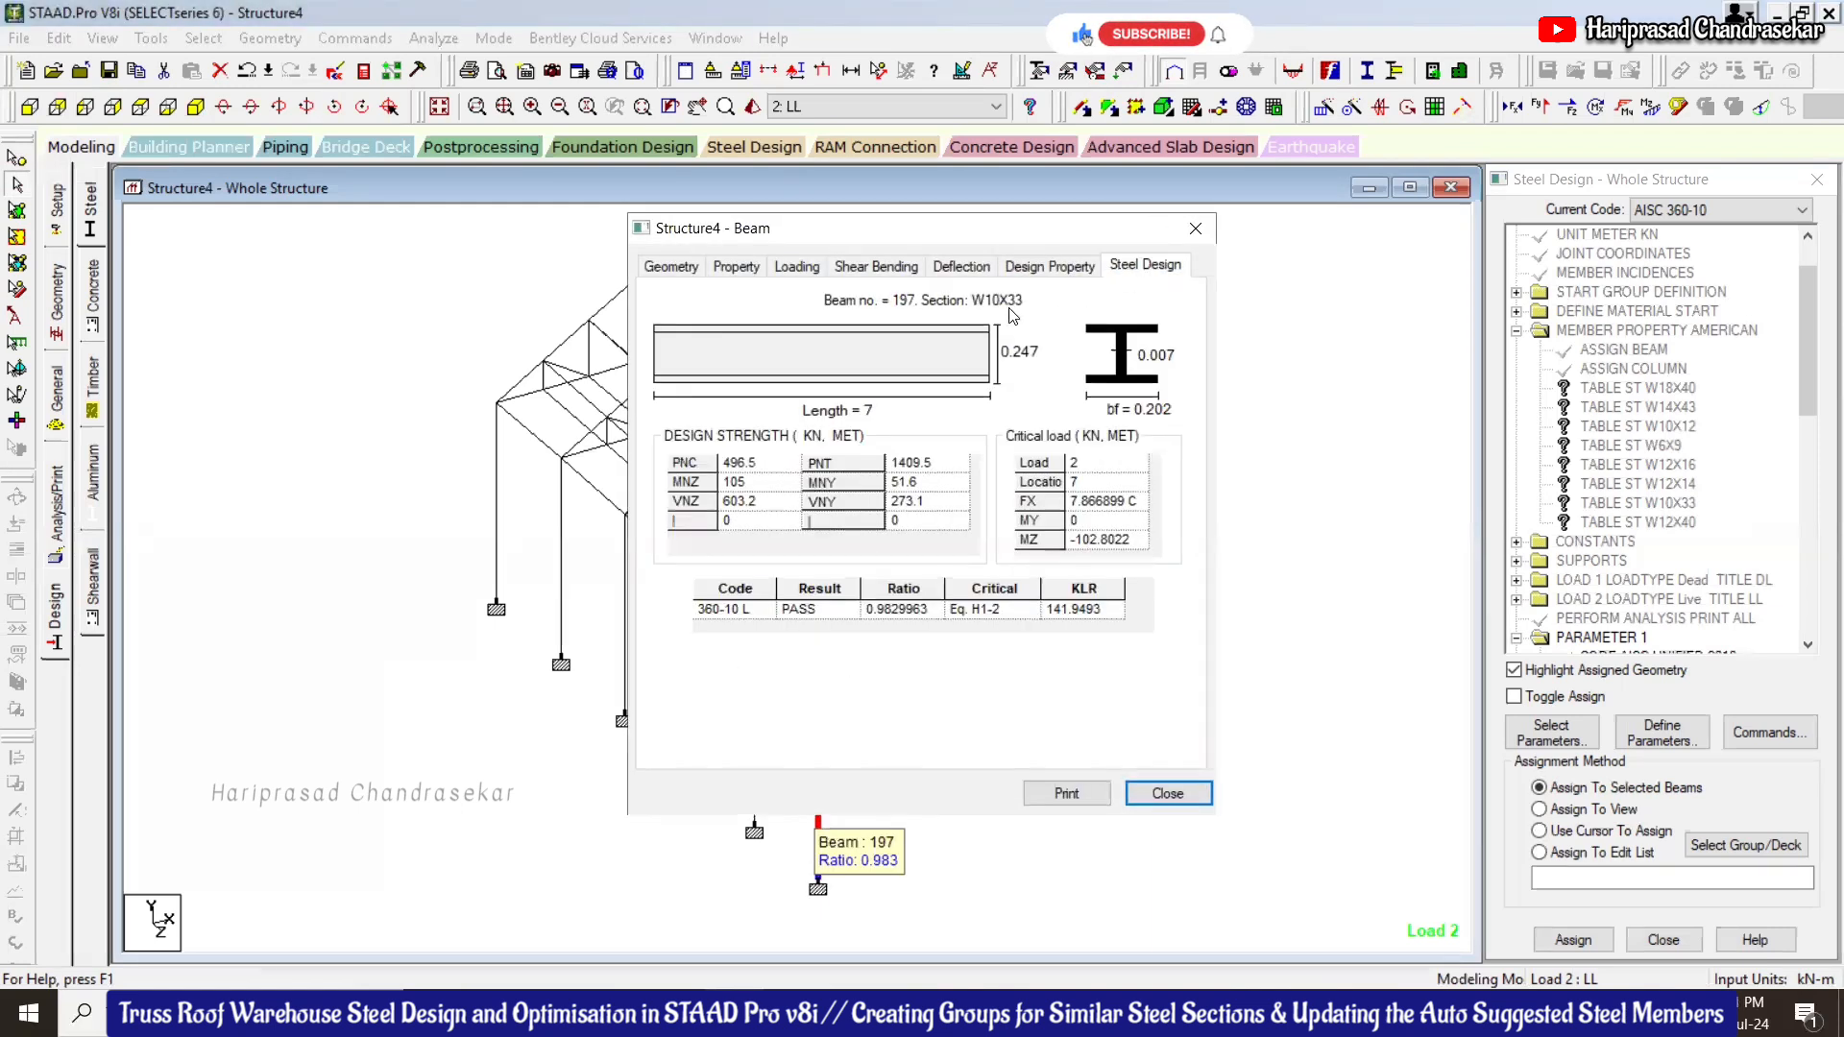
left_click(1196, 228)
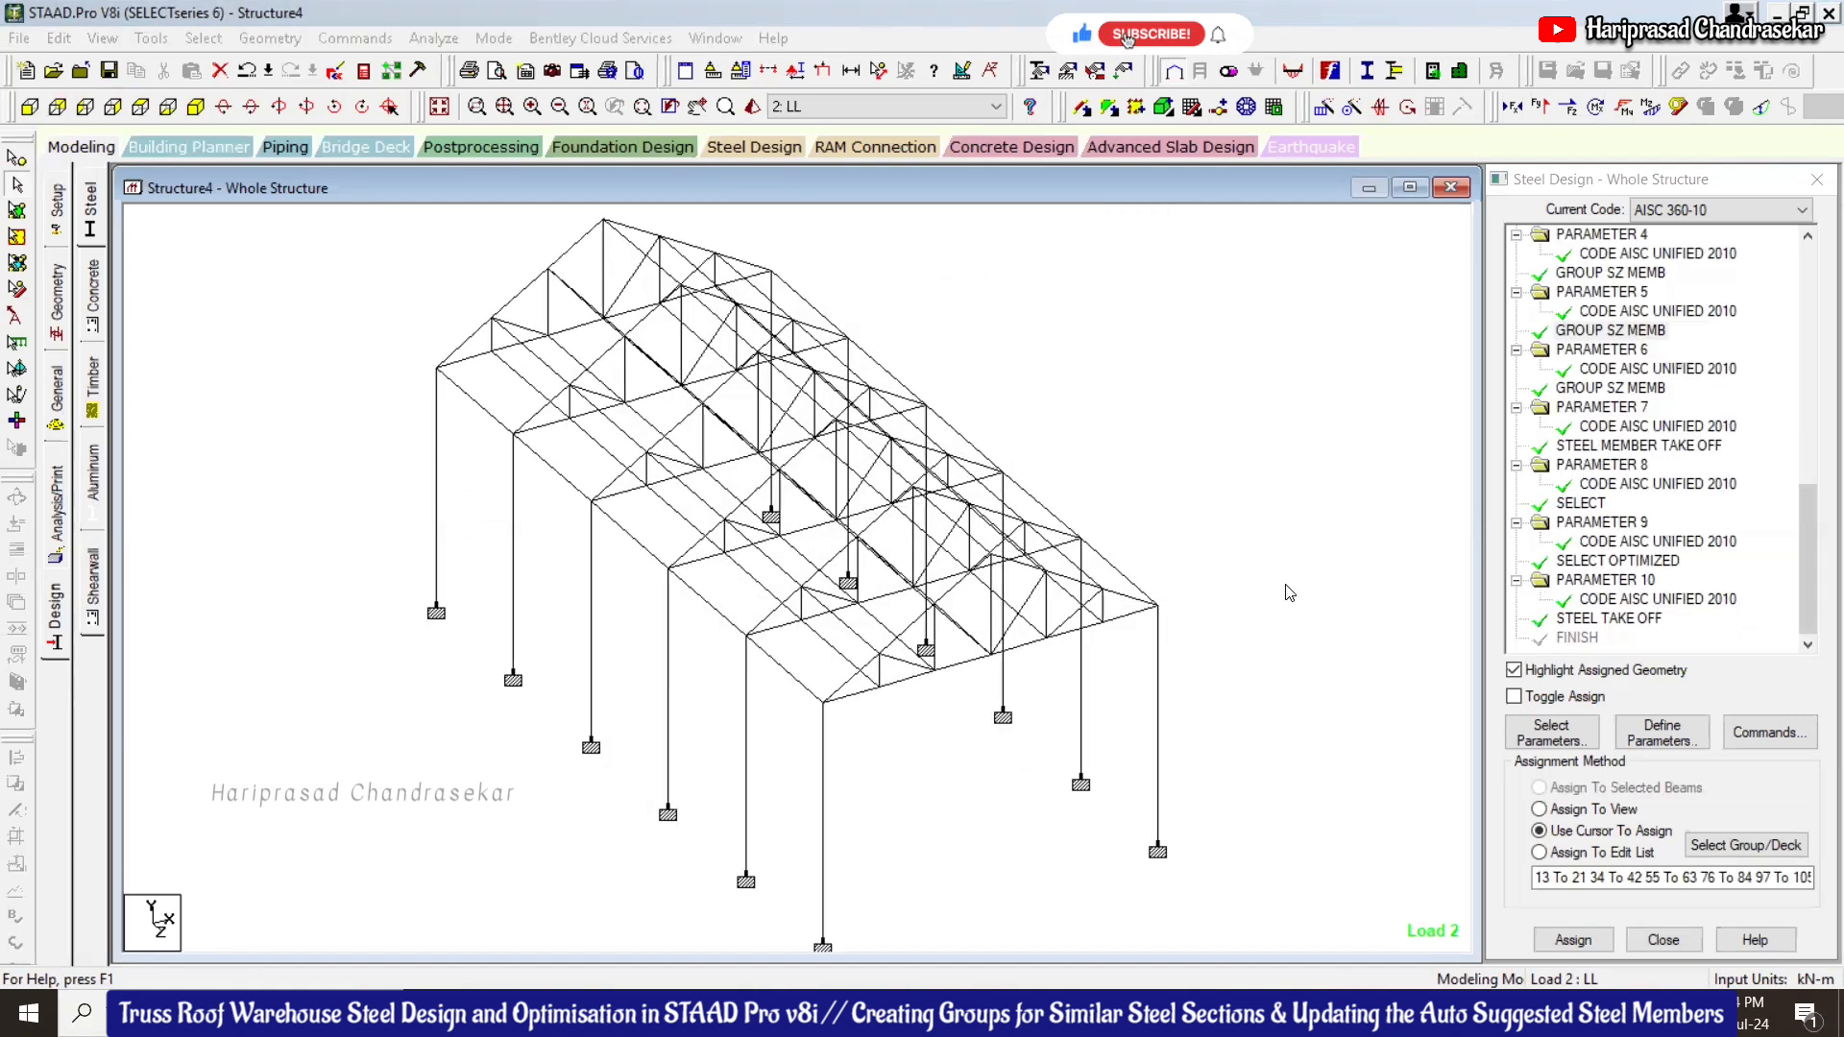
Compare the designed sections and utilization ratios of front corner columns 197 and 198 for the current design commands
double_click(822, 809)
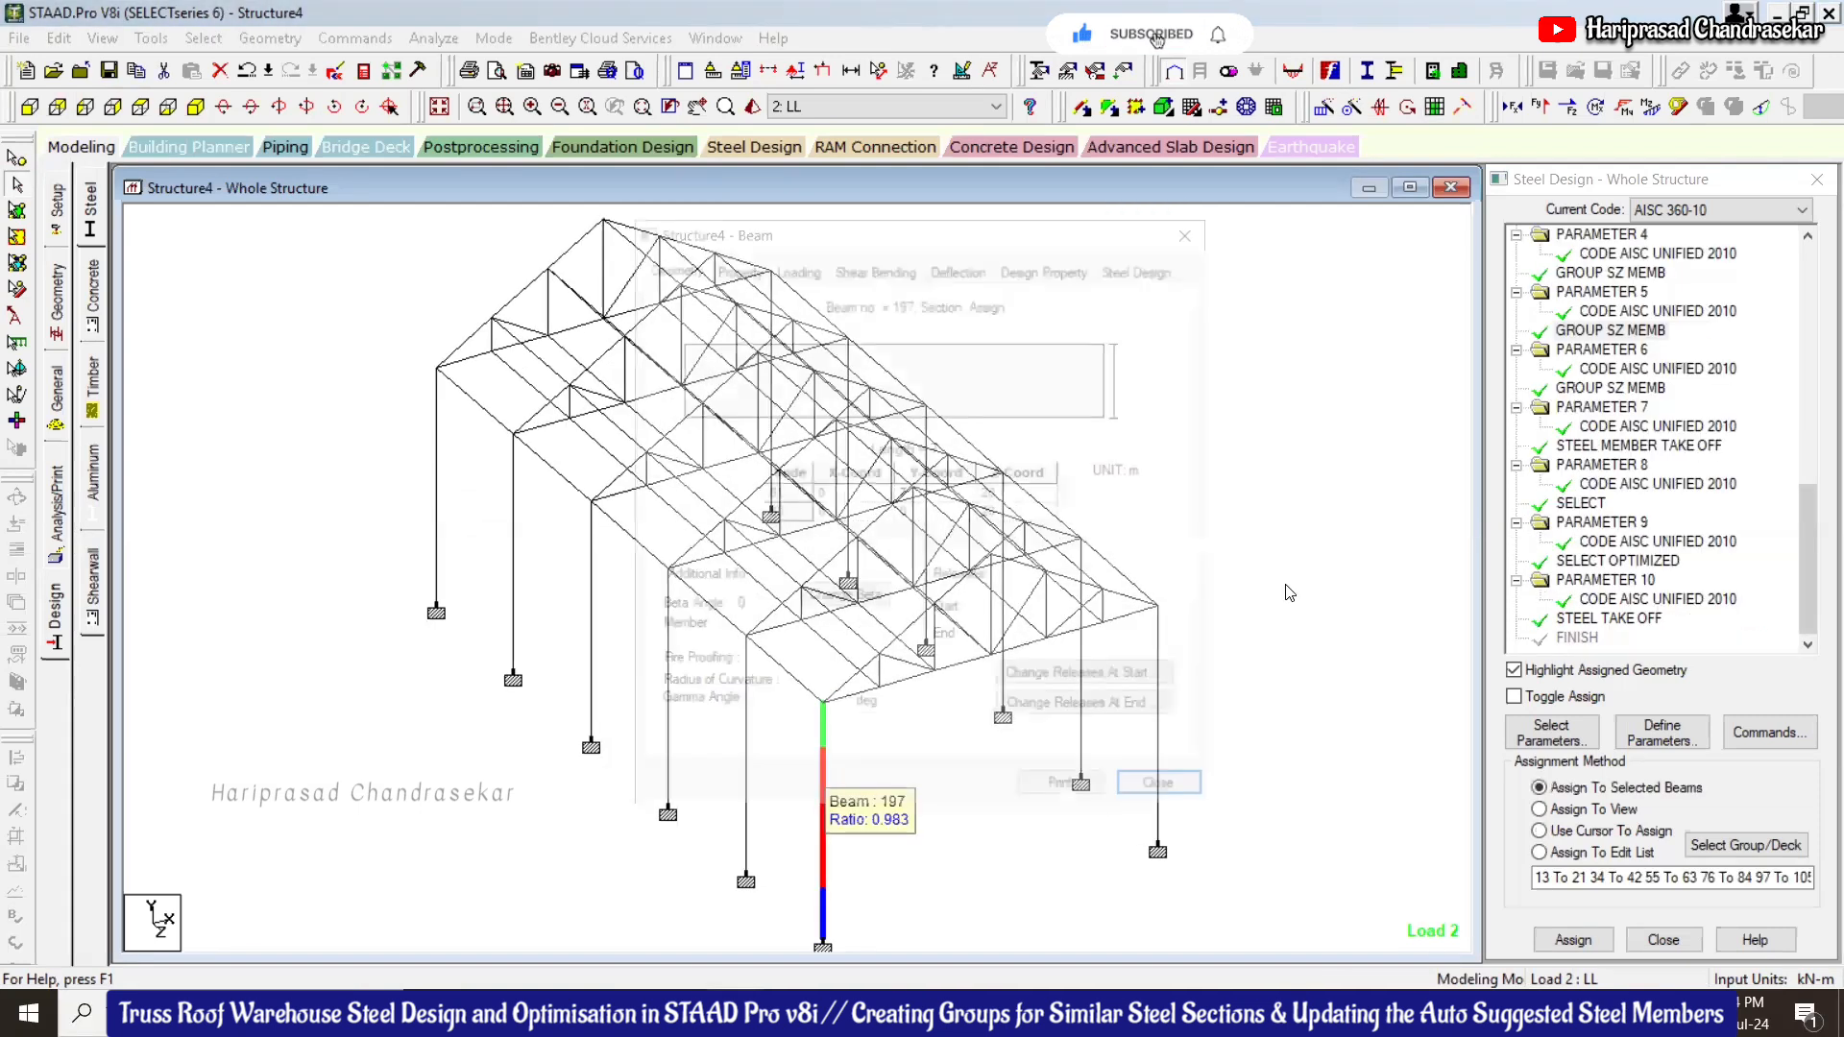
left_click(1144, 266)
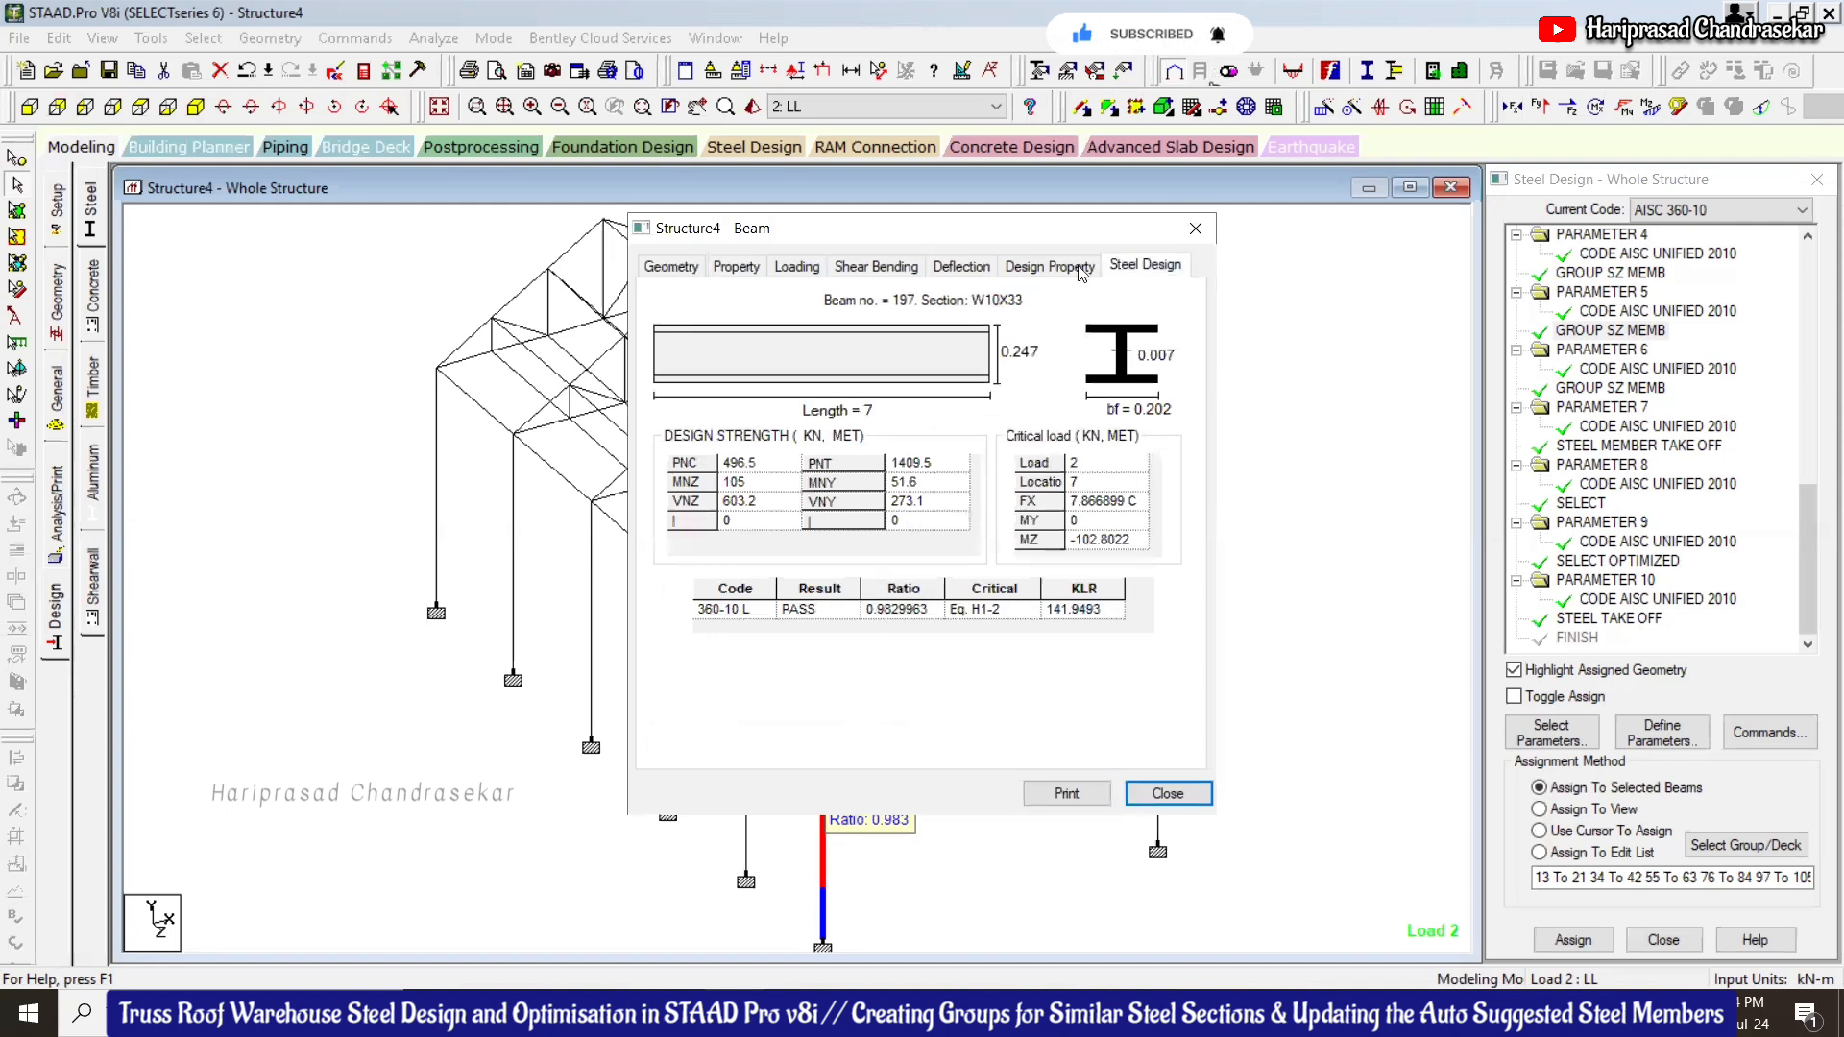
left_click(1195, 231)
double_click(1158, 670)
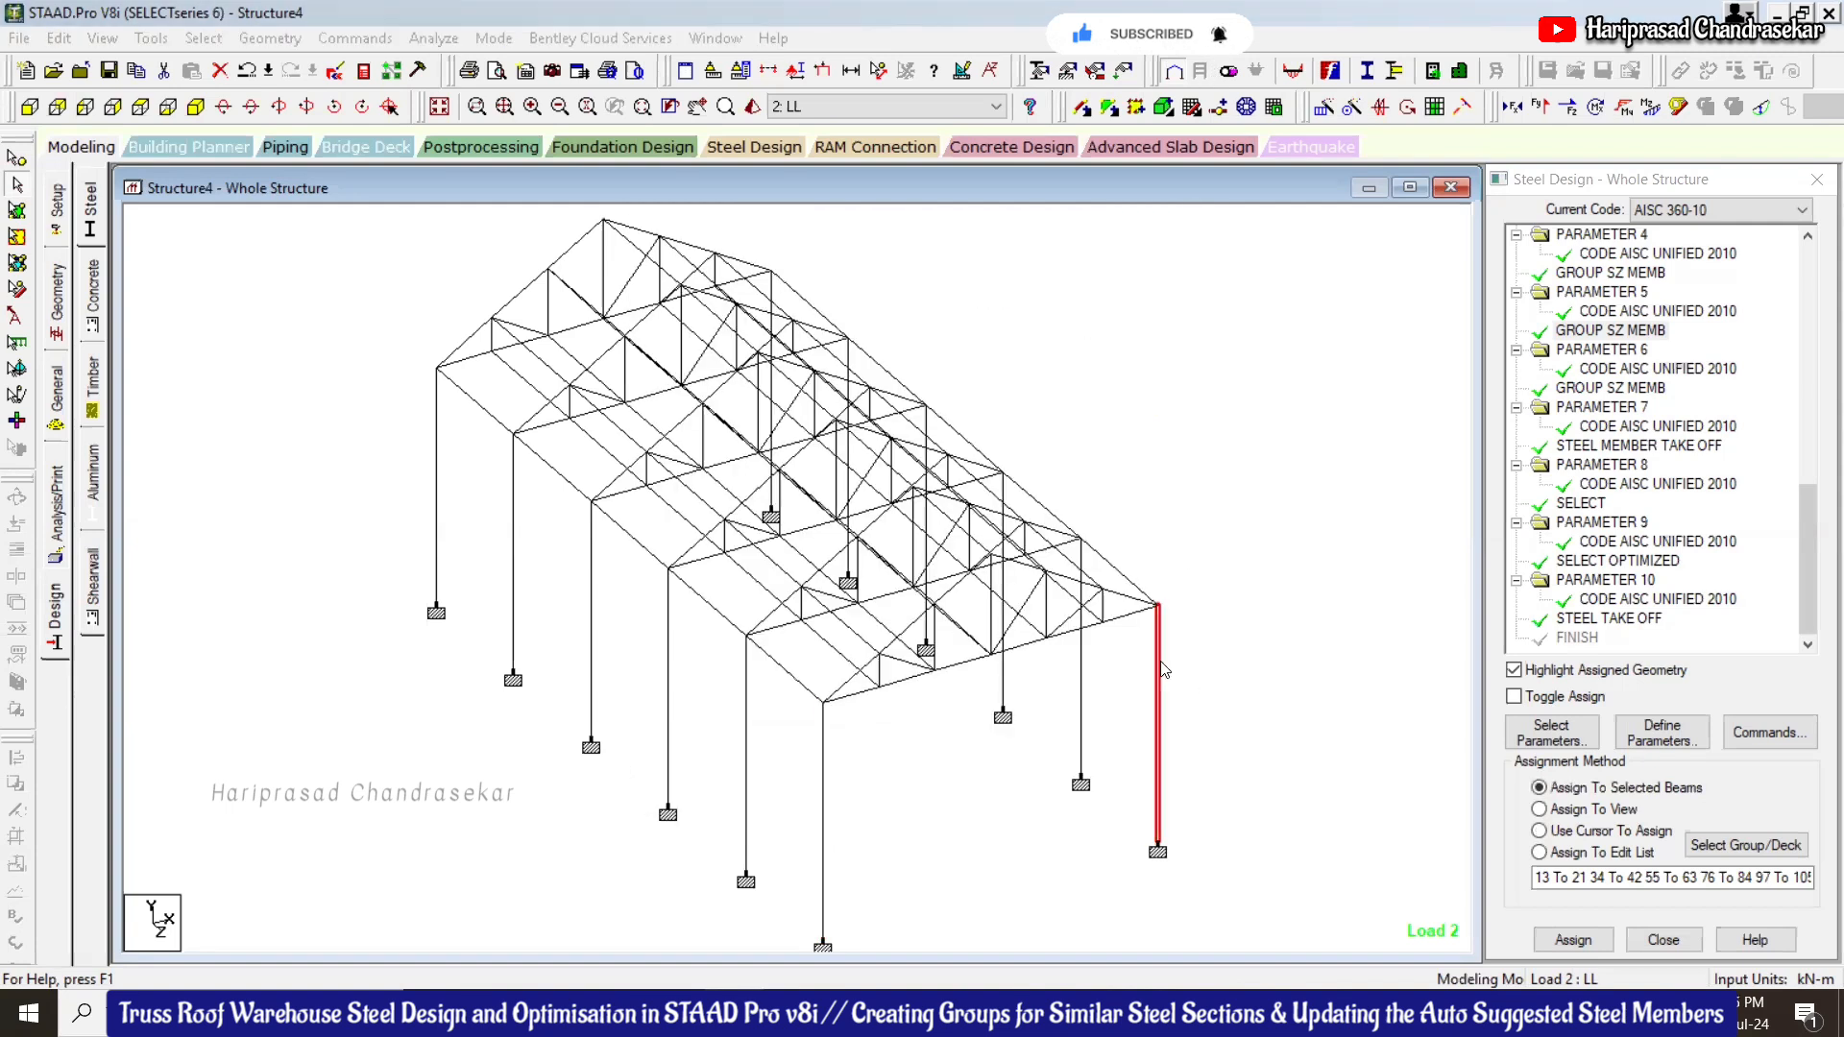
left_click(1145, 265)
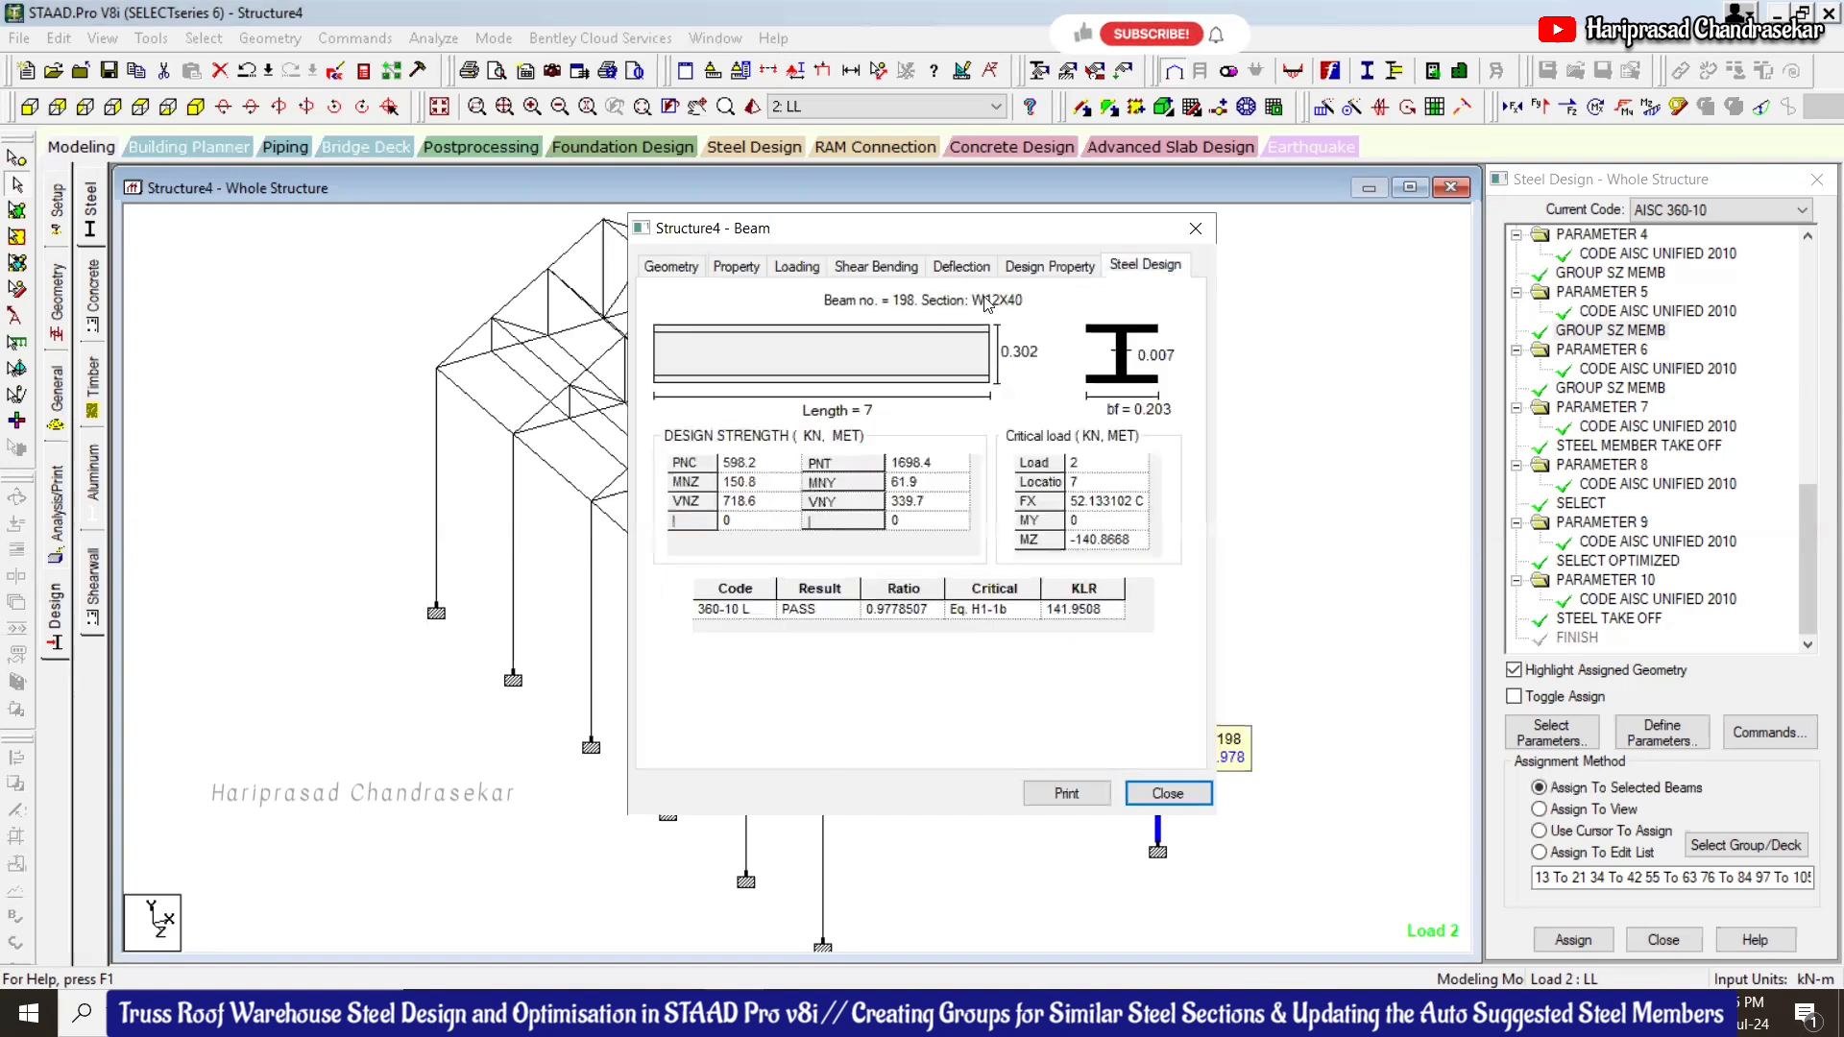
left_click(1196, 229)
Inspect the steel design results of the first bottom chord members in the front truss and in the third truss from the back
left_click(903, 682)
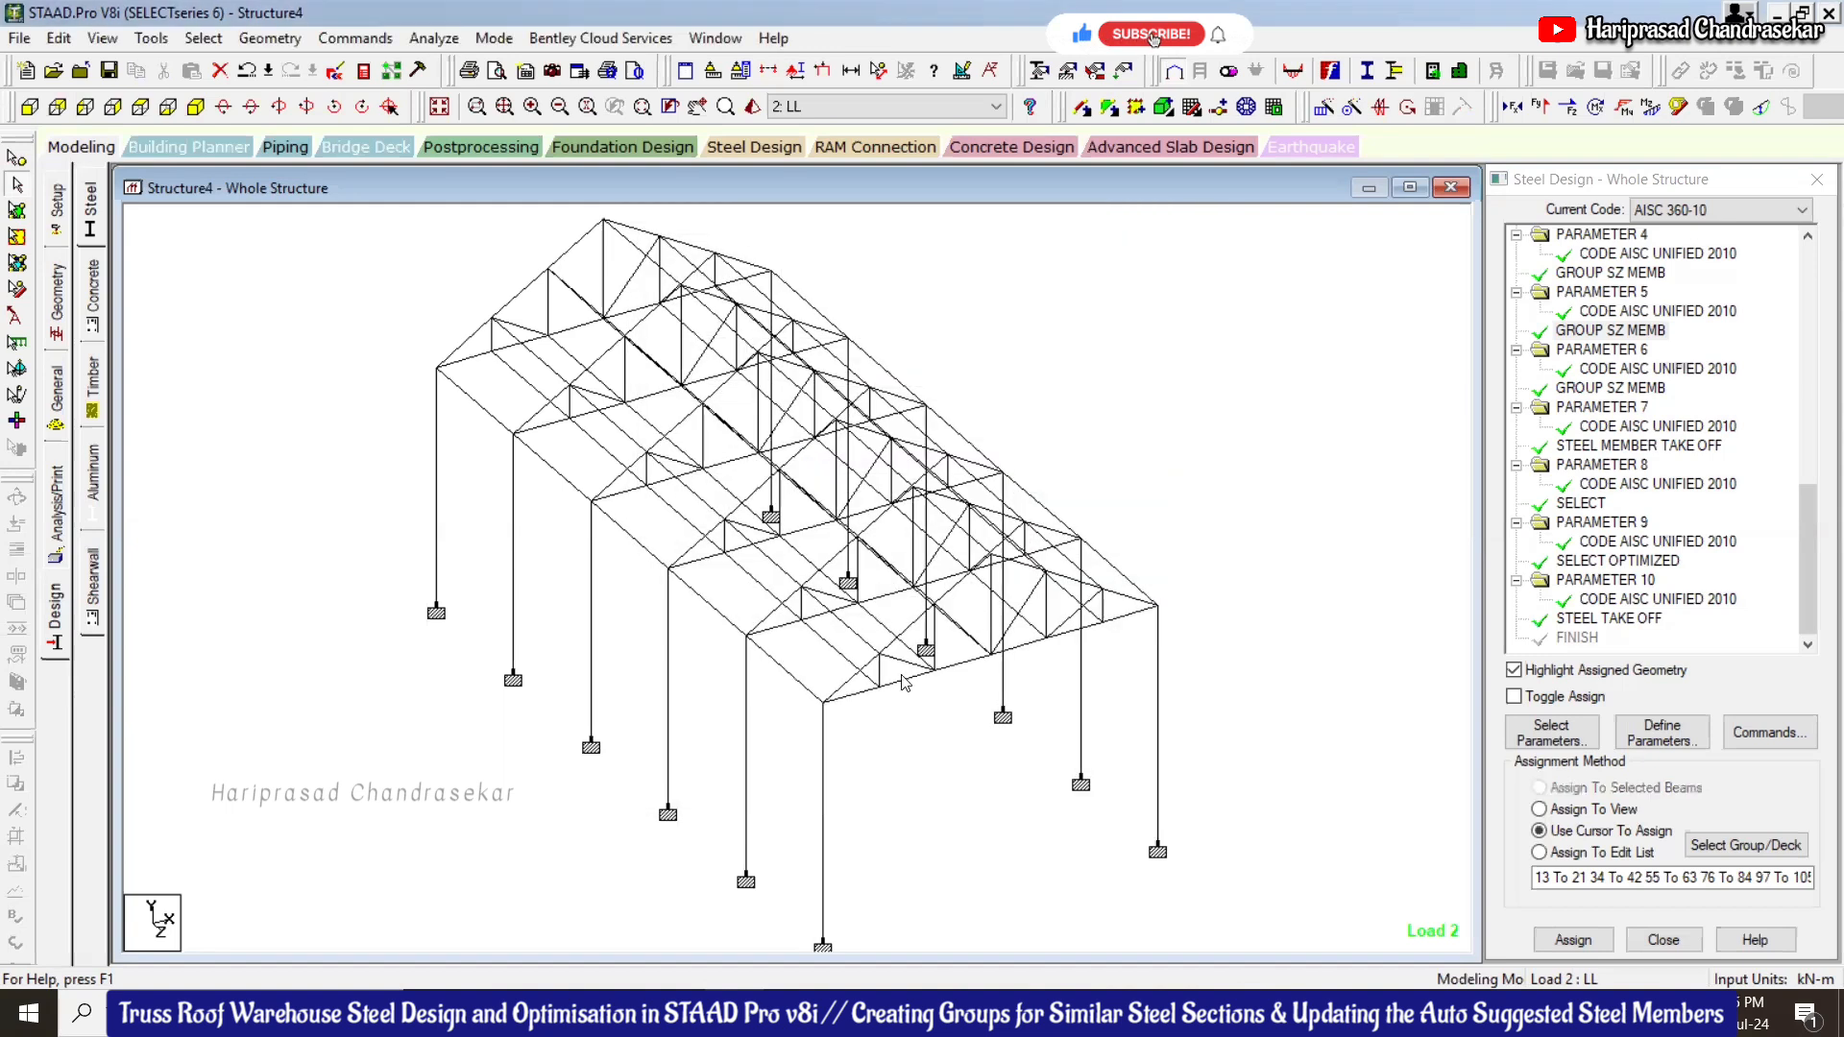
double_click(903, 682)
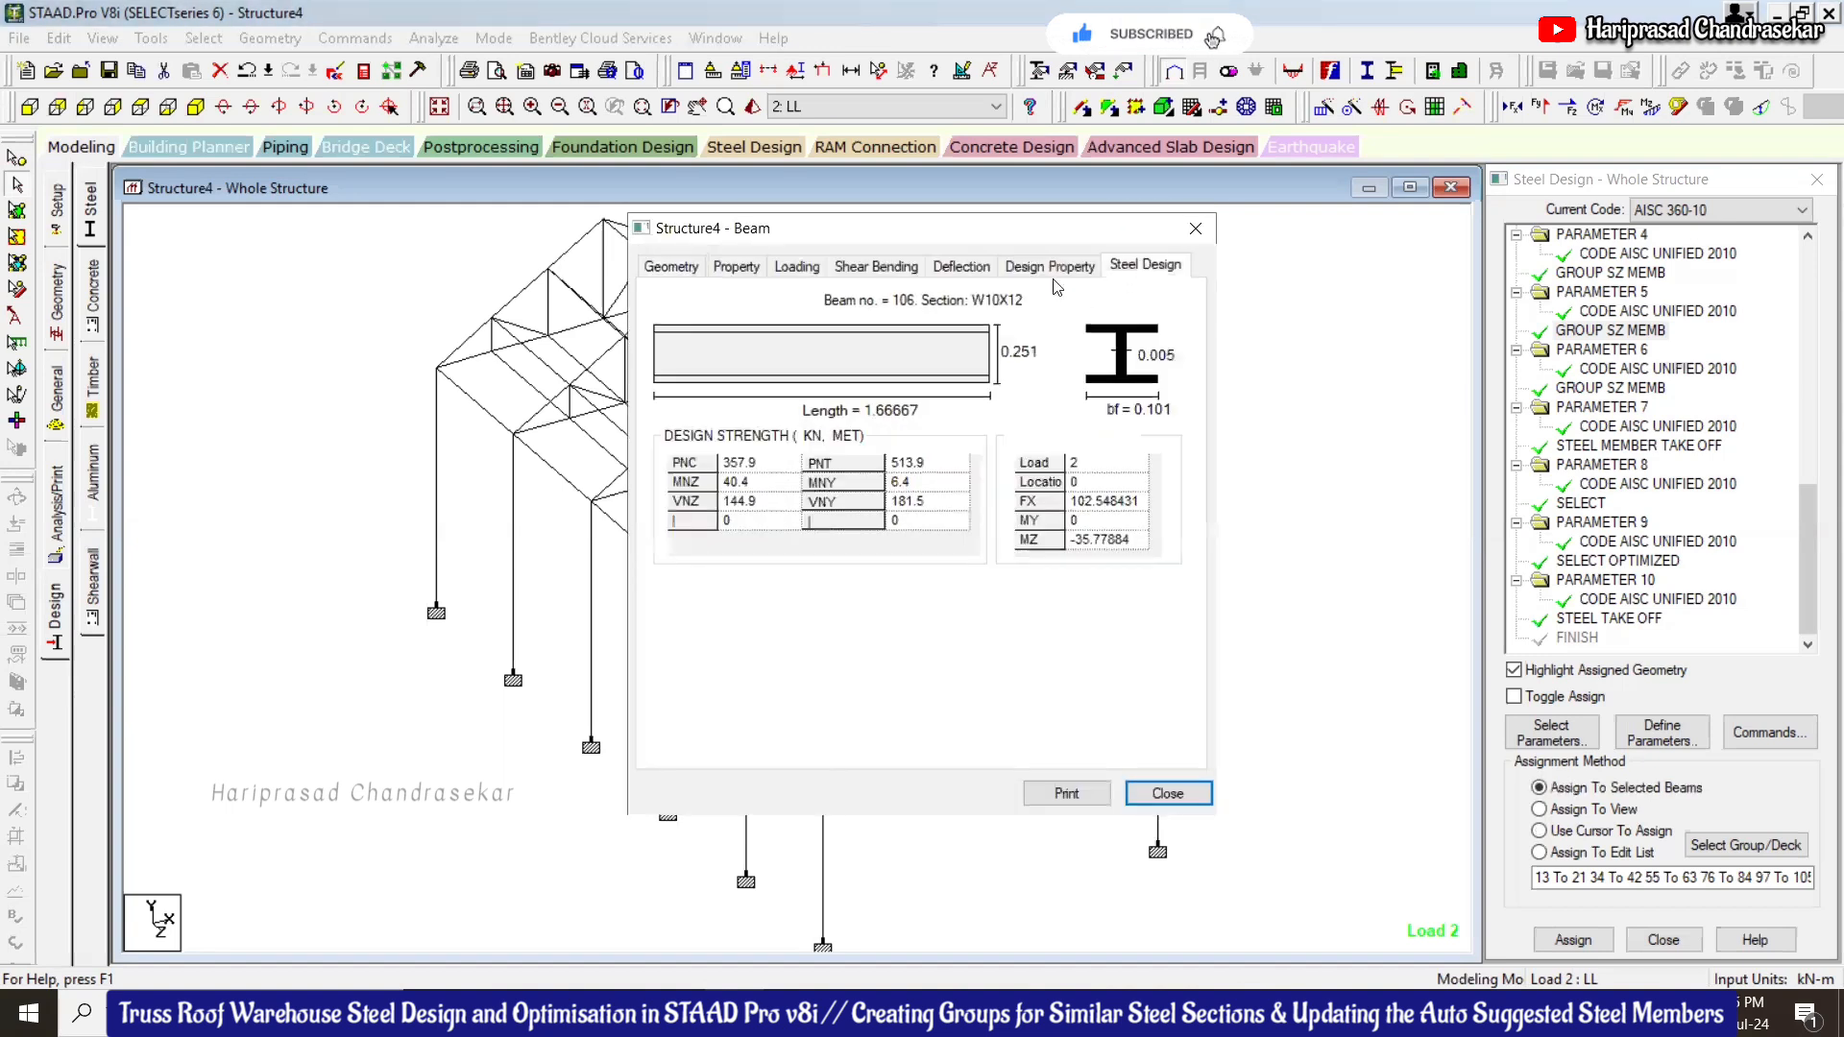
left_click(1195, 229)
left_click(622, 496)
double_click(622, 495)
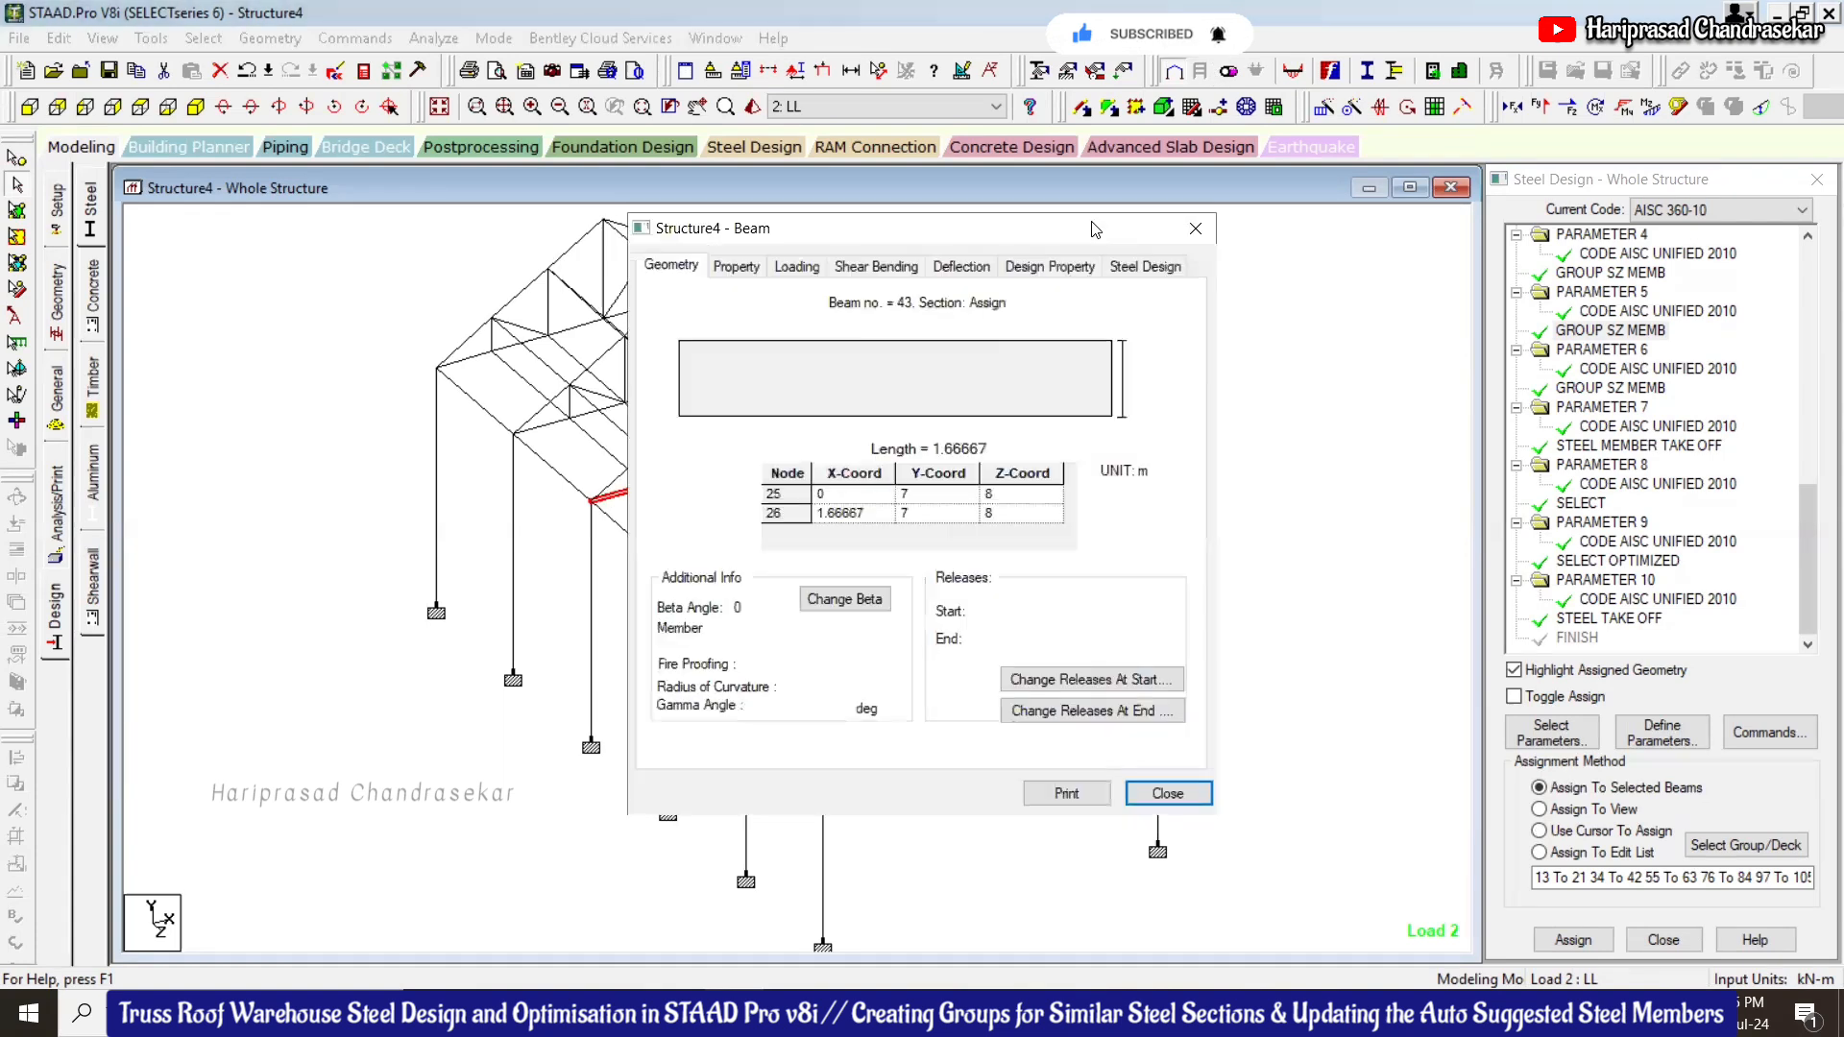
left_click(1146, 264)
left_click(1196, 228)
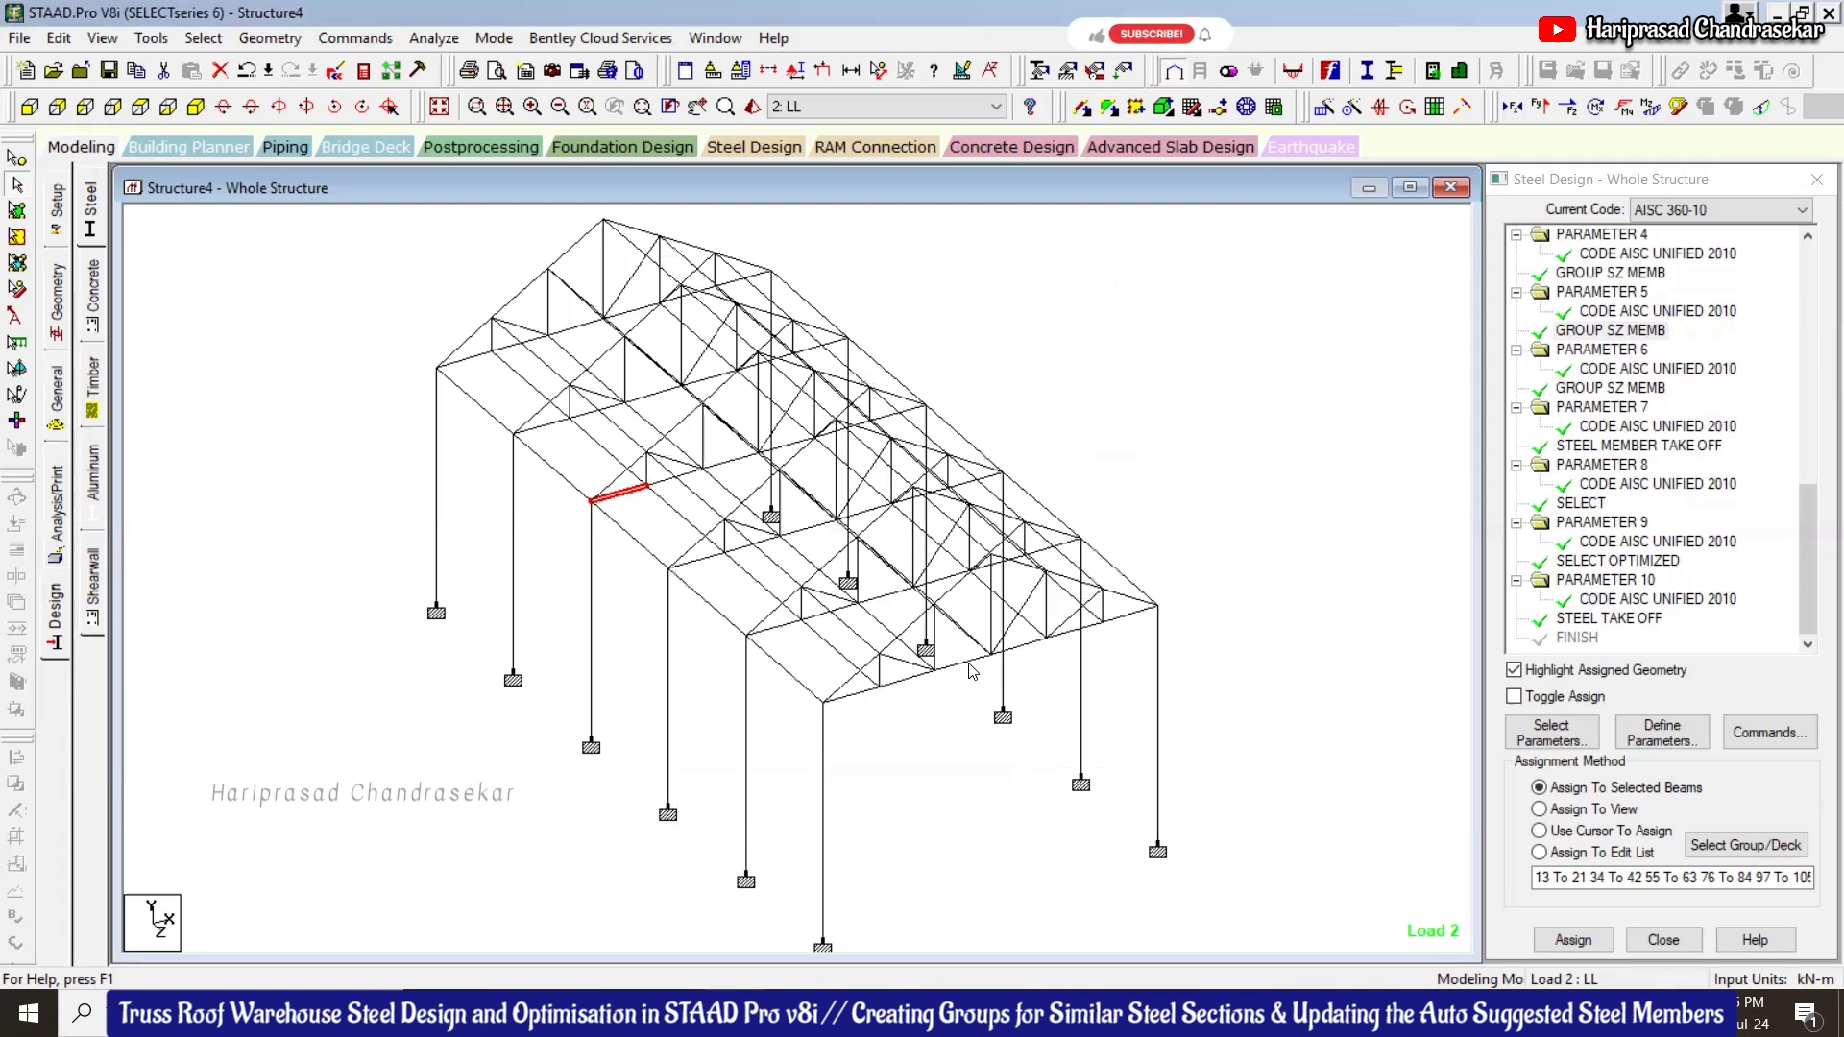
Inspect the steel design results of the front truss's second and last bottom chord members, beams 107 and 111
left_click(927, 662)
double_click(928, 662)
left_click(1143, 267)
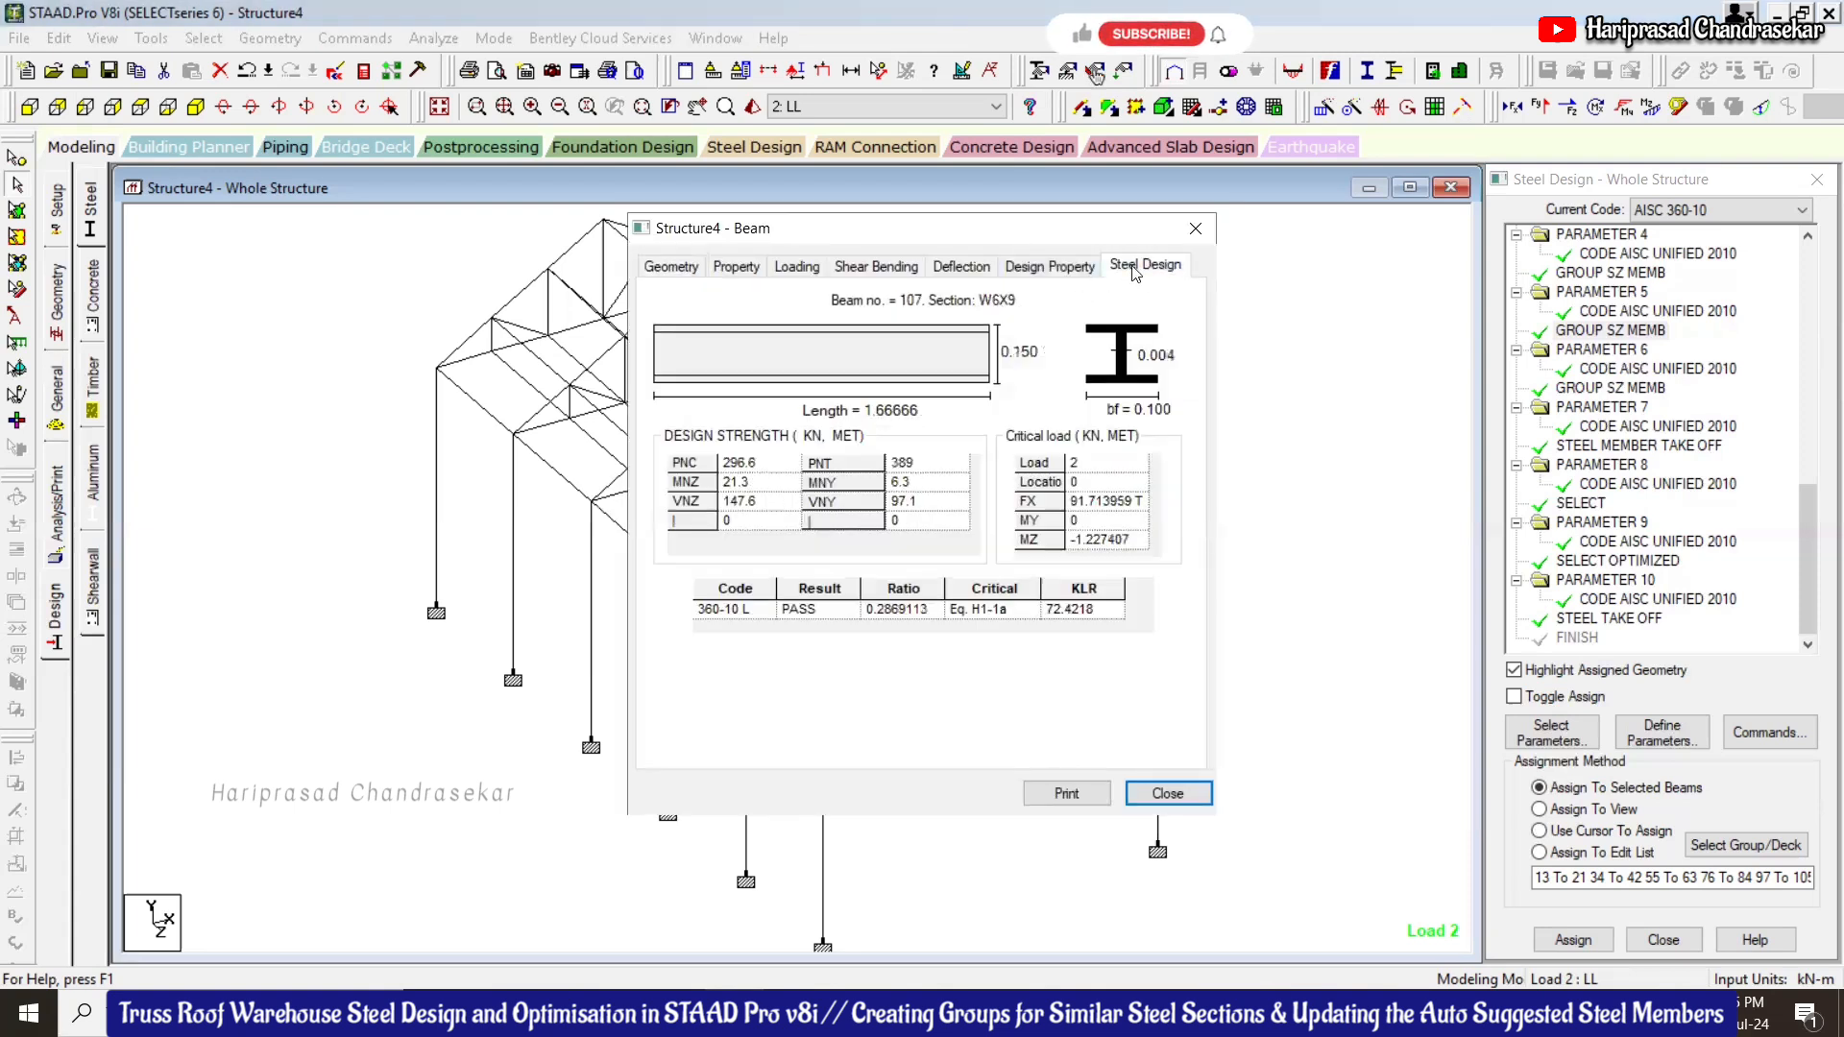
left_click(1195, 229)
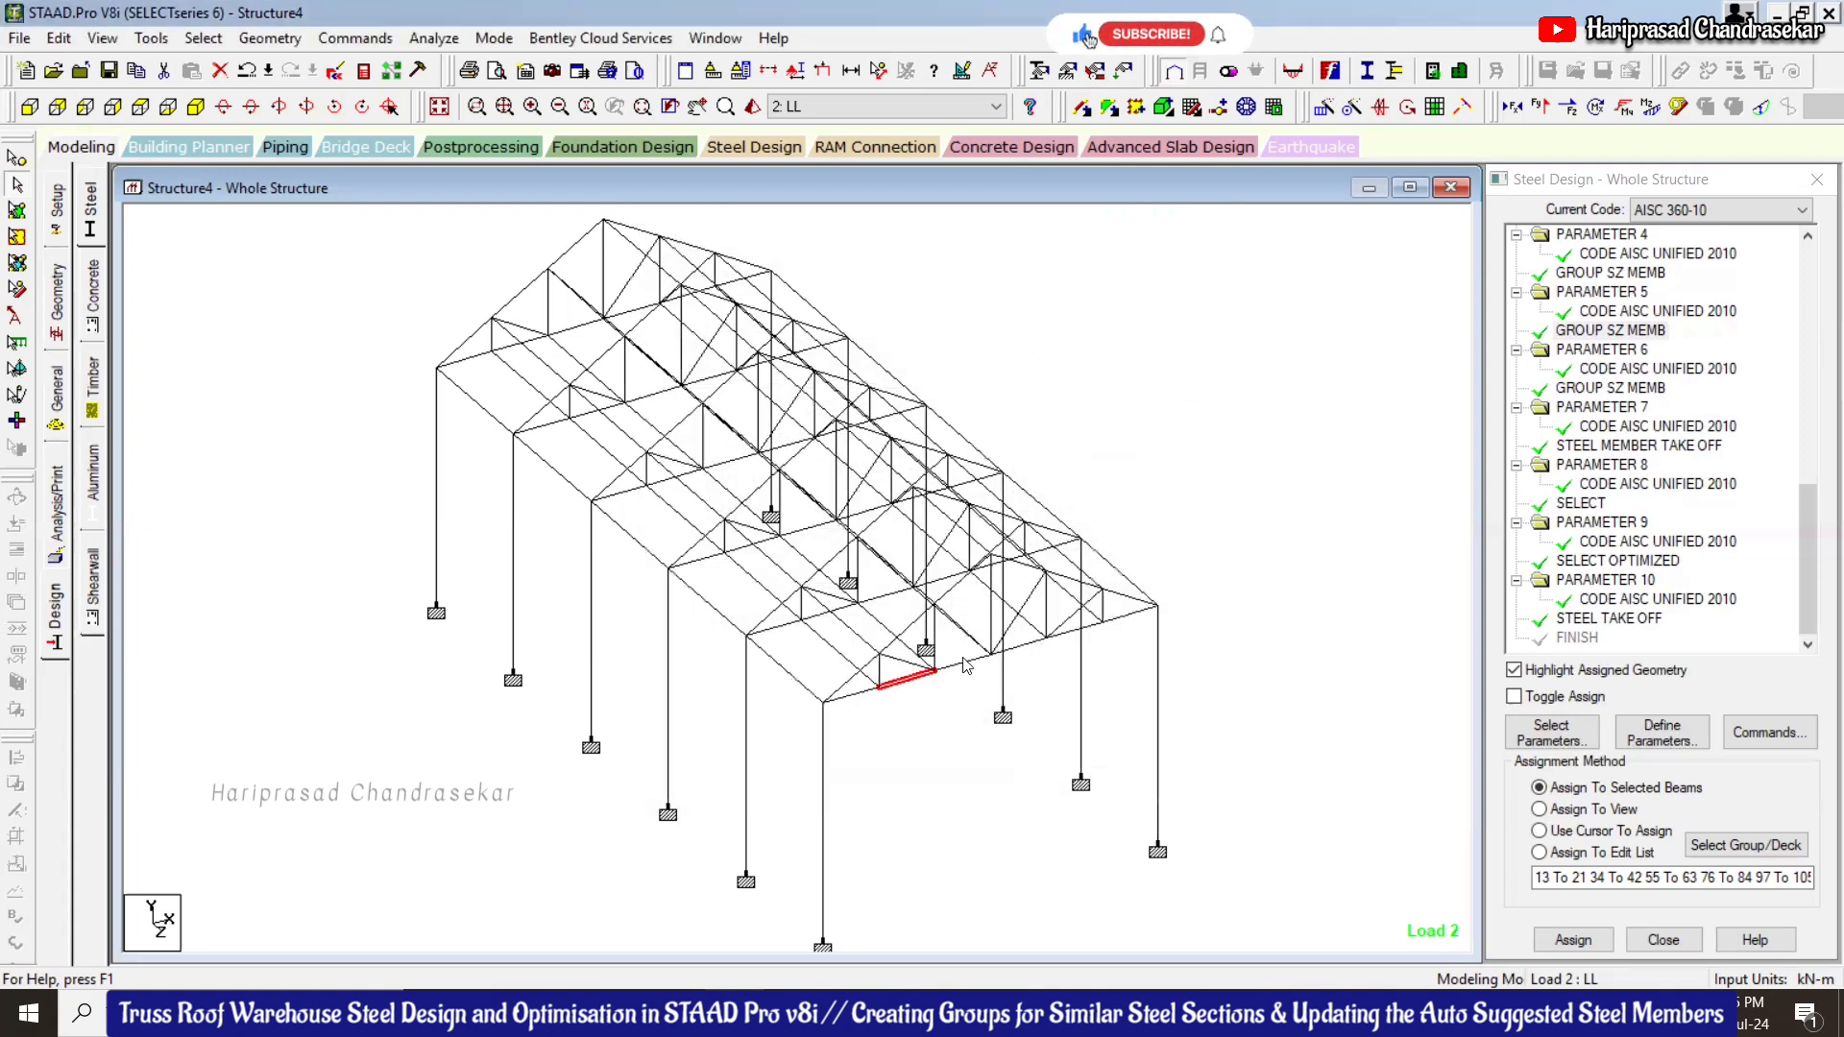
left_click(1129, 615)
double_click(1129, 615)
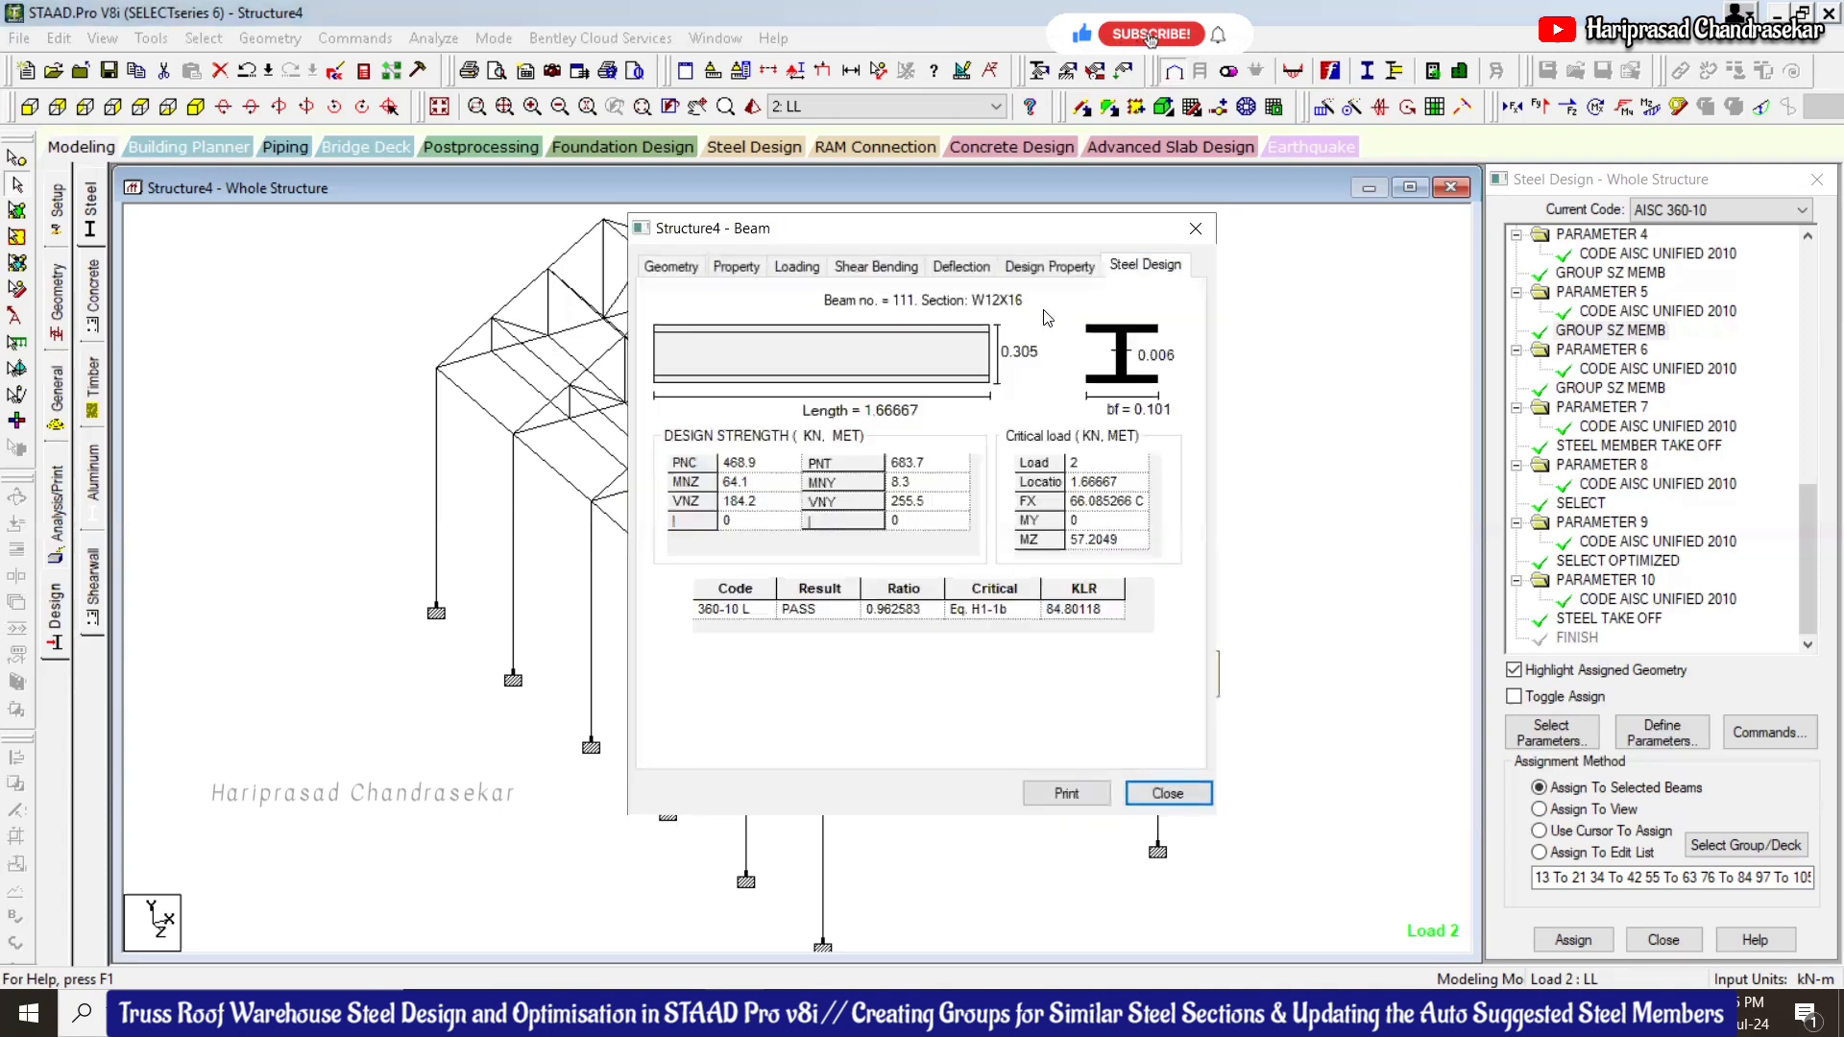
left_click(1196, 228)
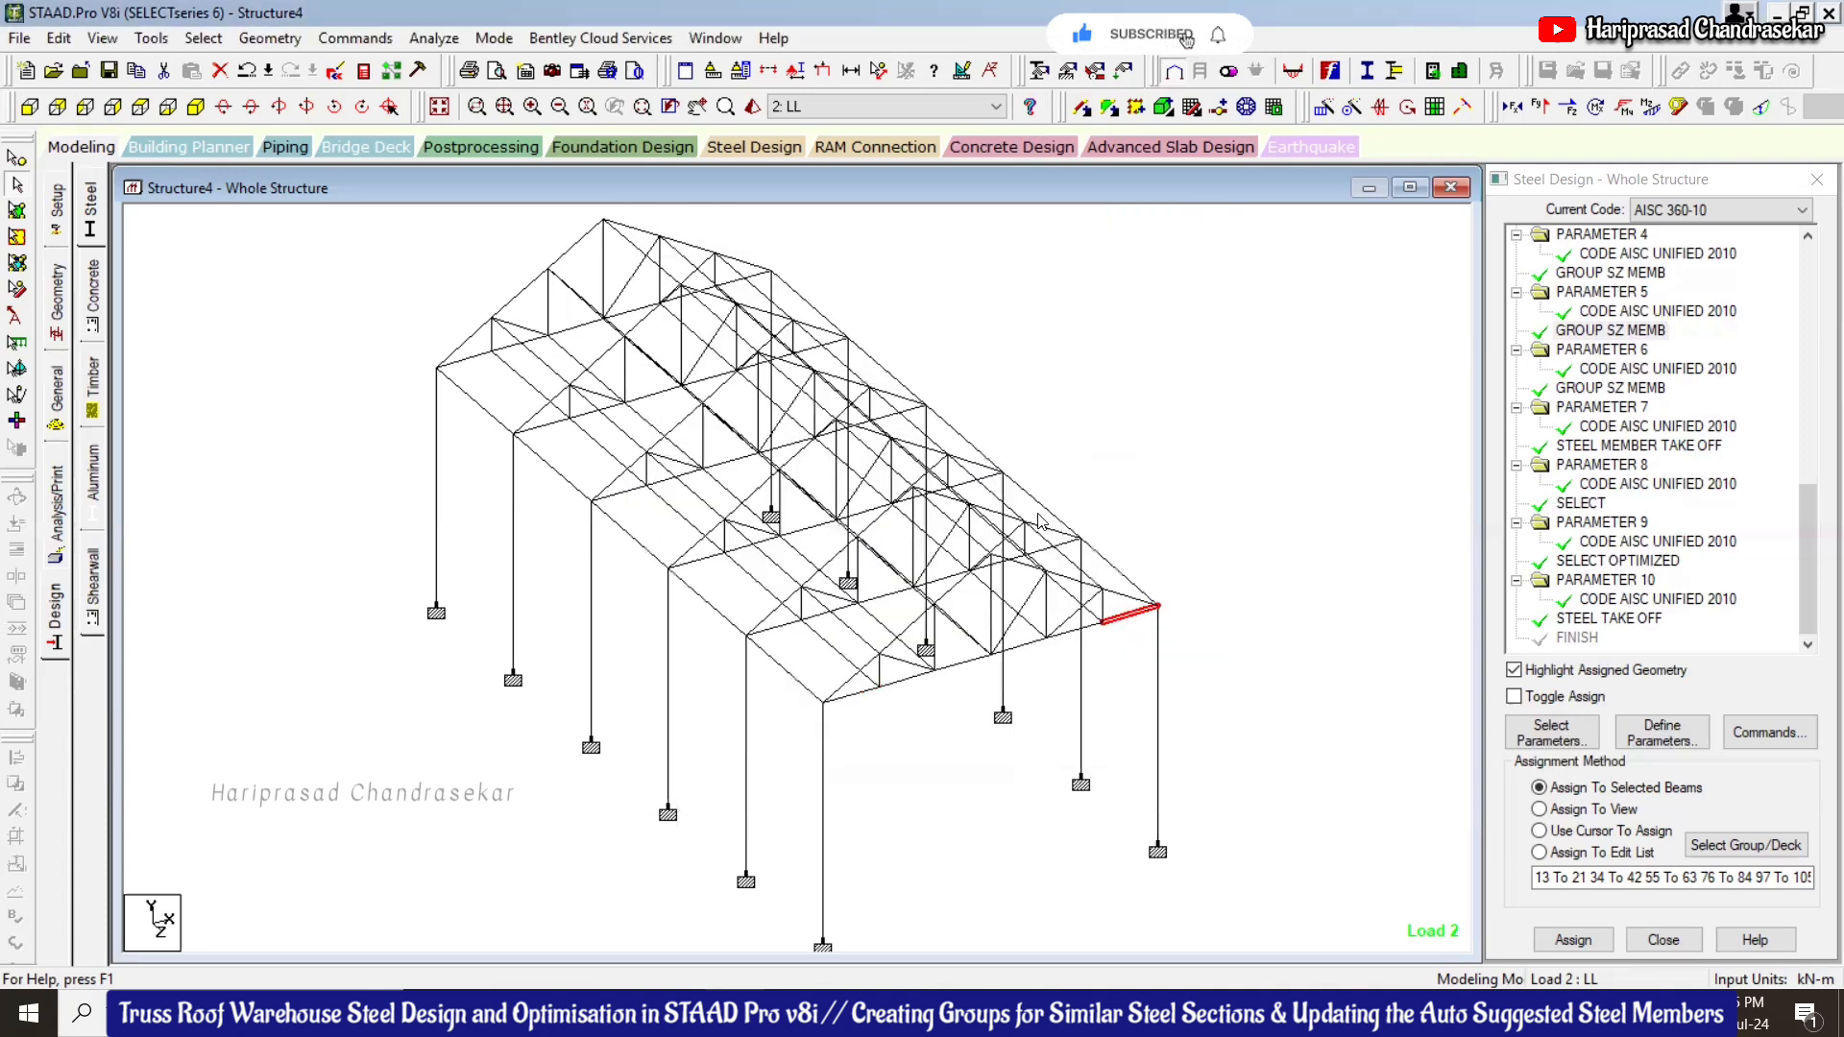
Check the steel design results of the last bottom chord member in the truss behind the front one
left_click(1057, 544)
double_click(1057, 545)
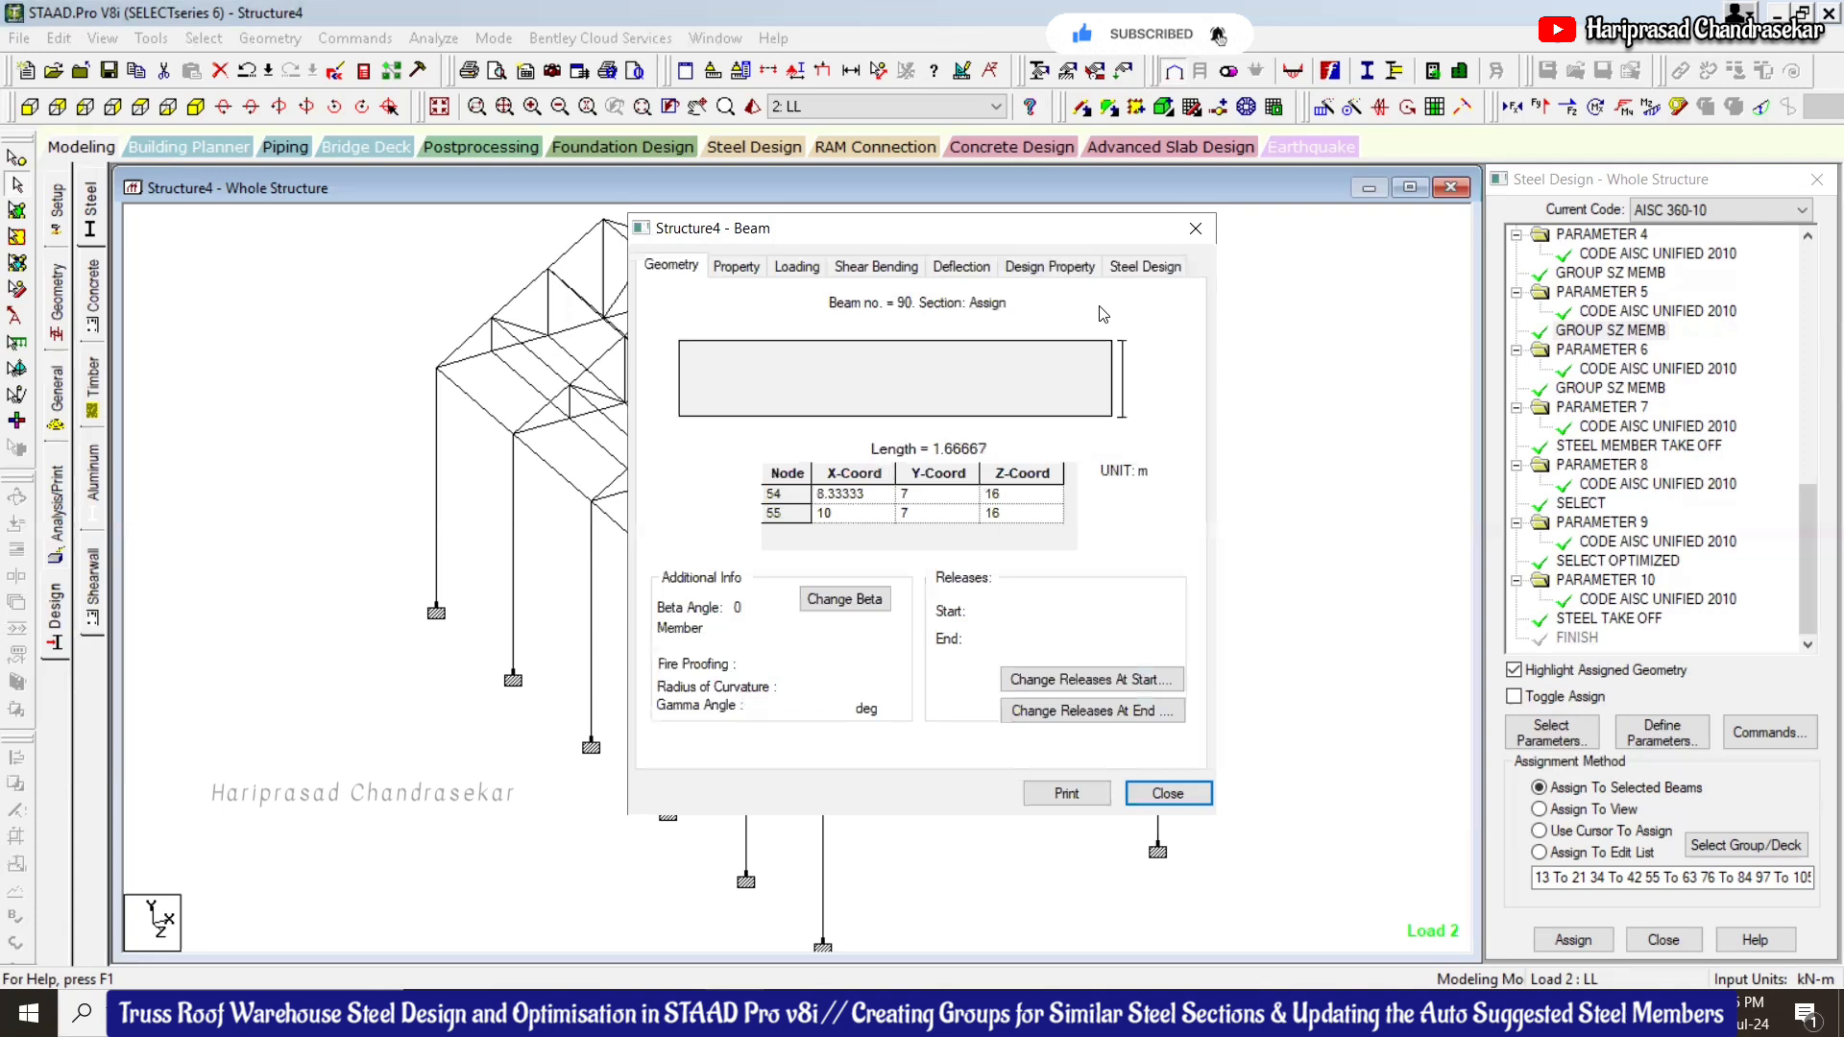
left_click(1138, 271)
left_click(1196, 228)
left_click(1243, 389)
Check the steel design results of the front truss's top chord member just before the ridge
double_click(948, 593)
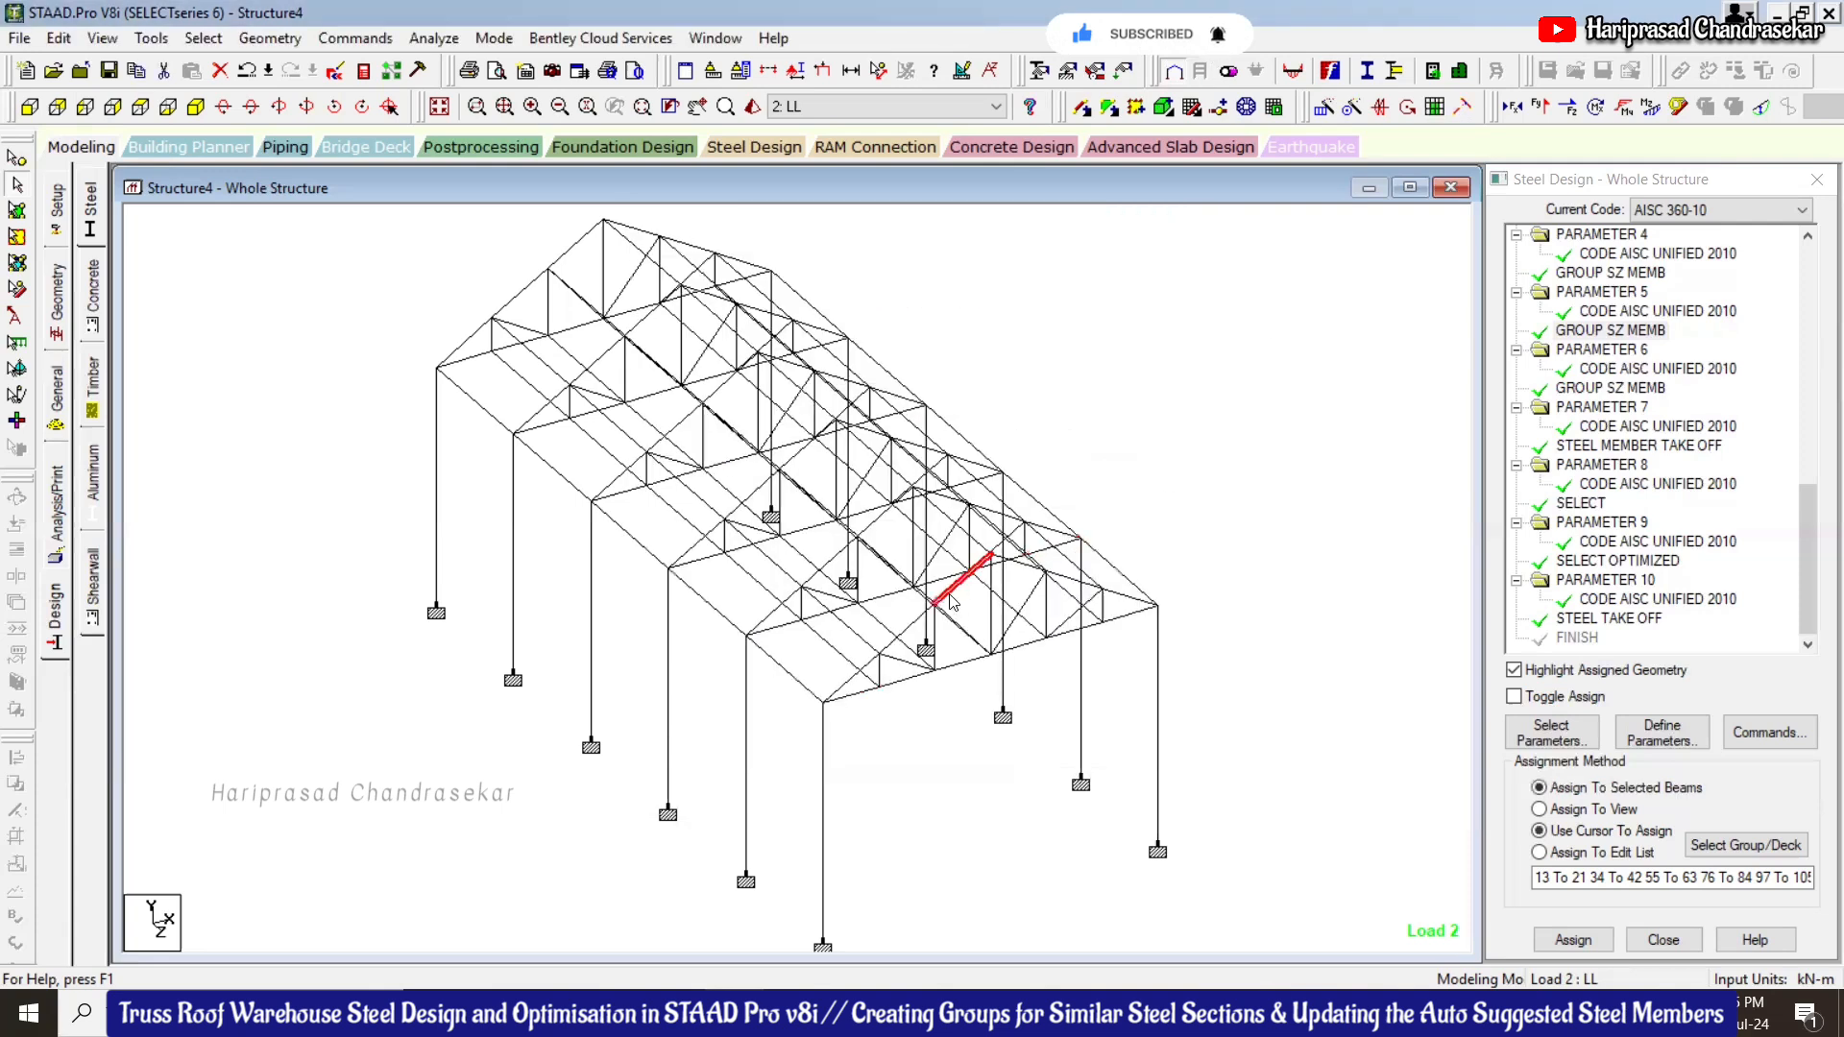
left_click(1128, 268)
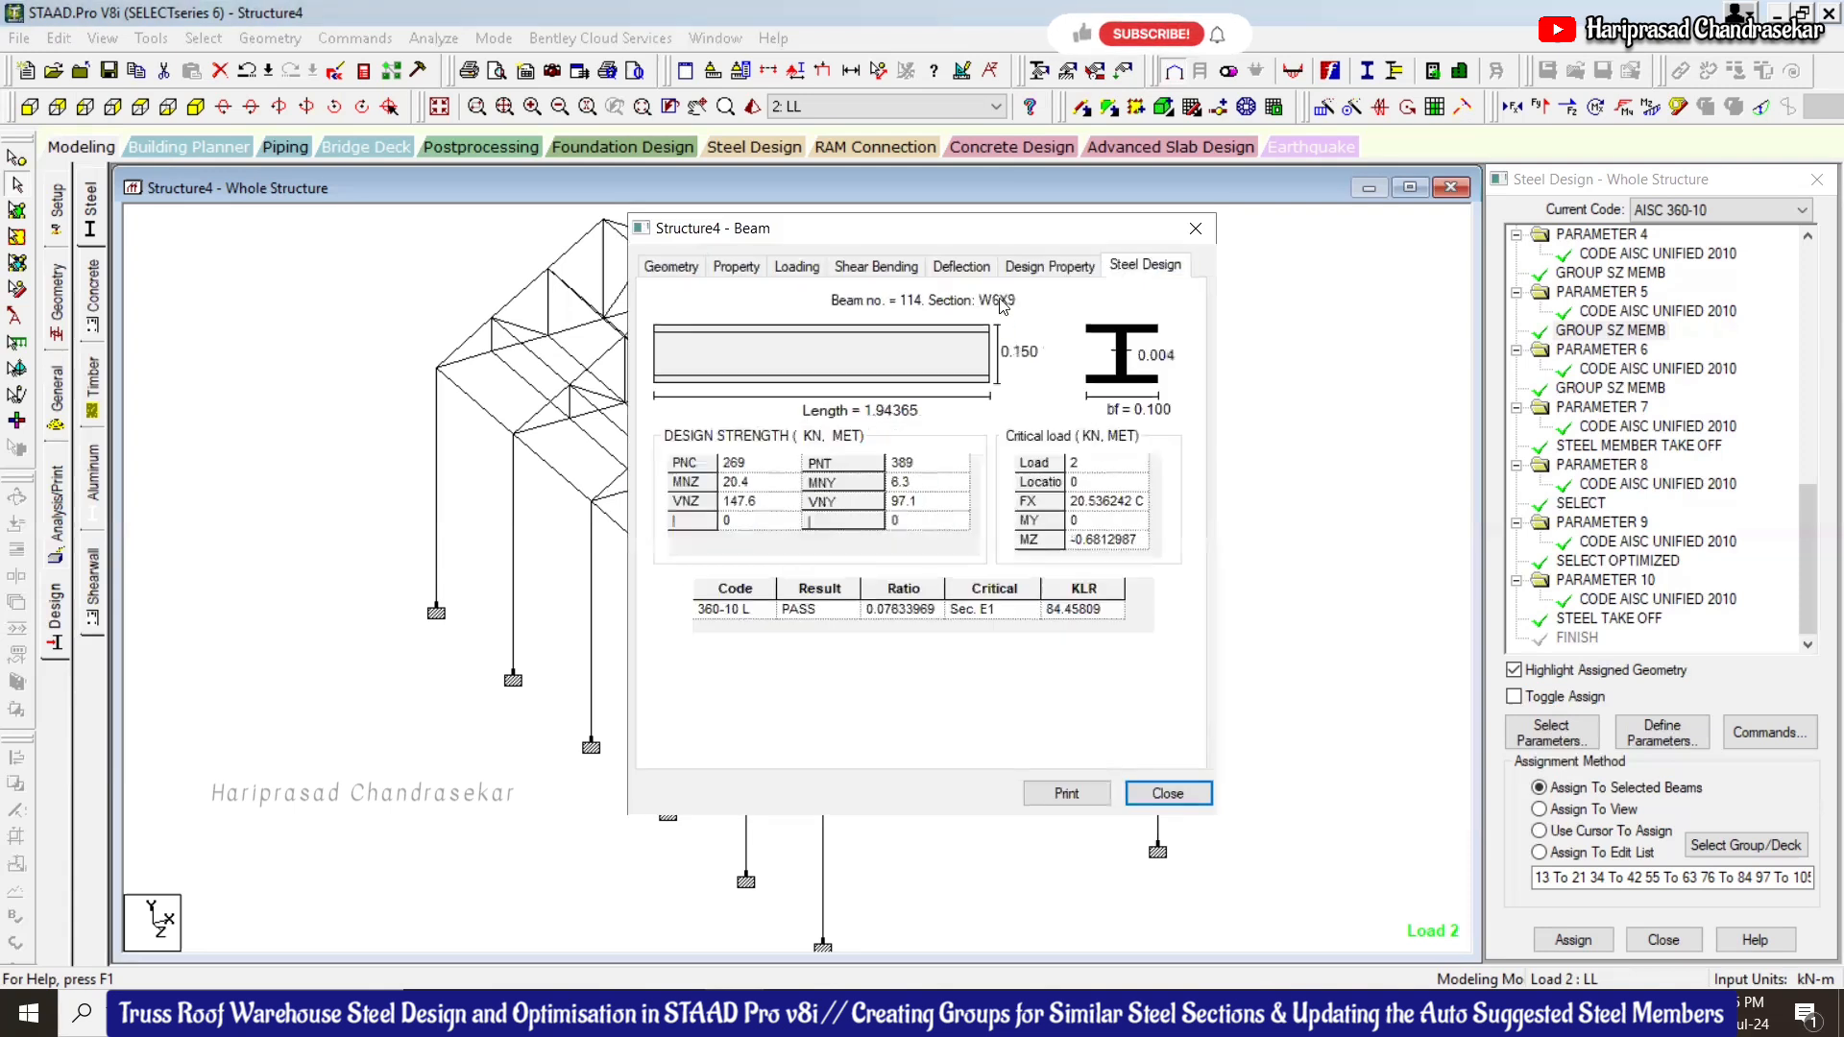
left_click(1196, 231)
left_click(1213, 437)
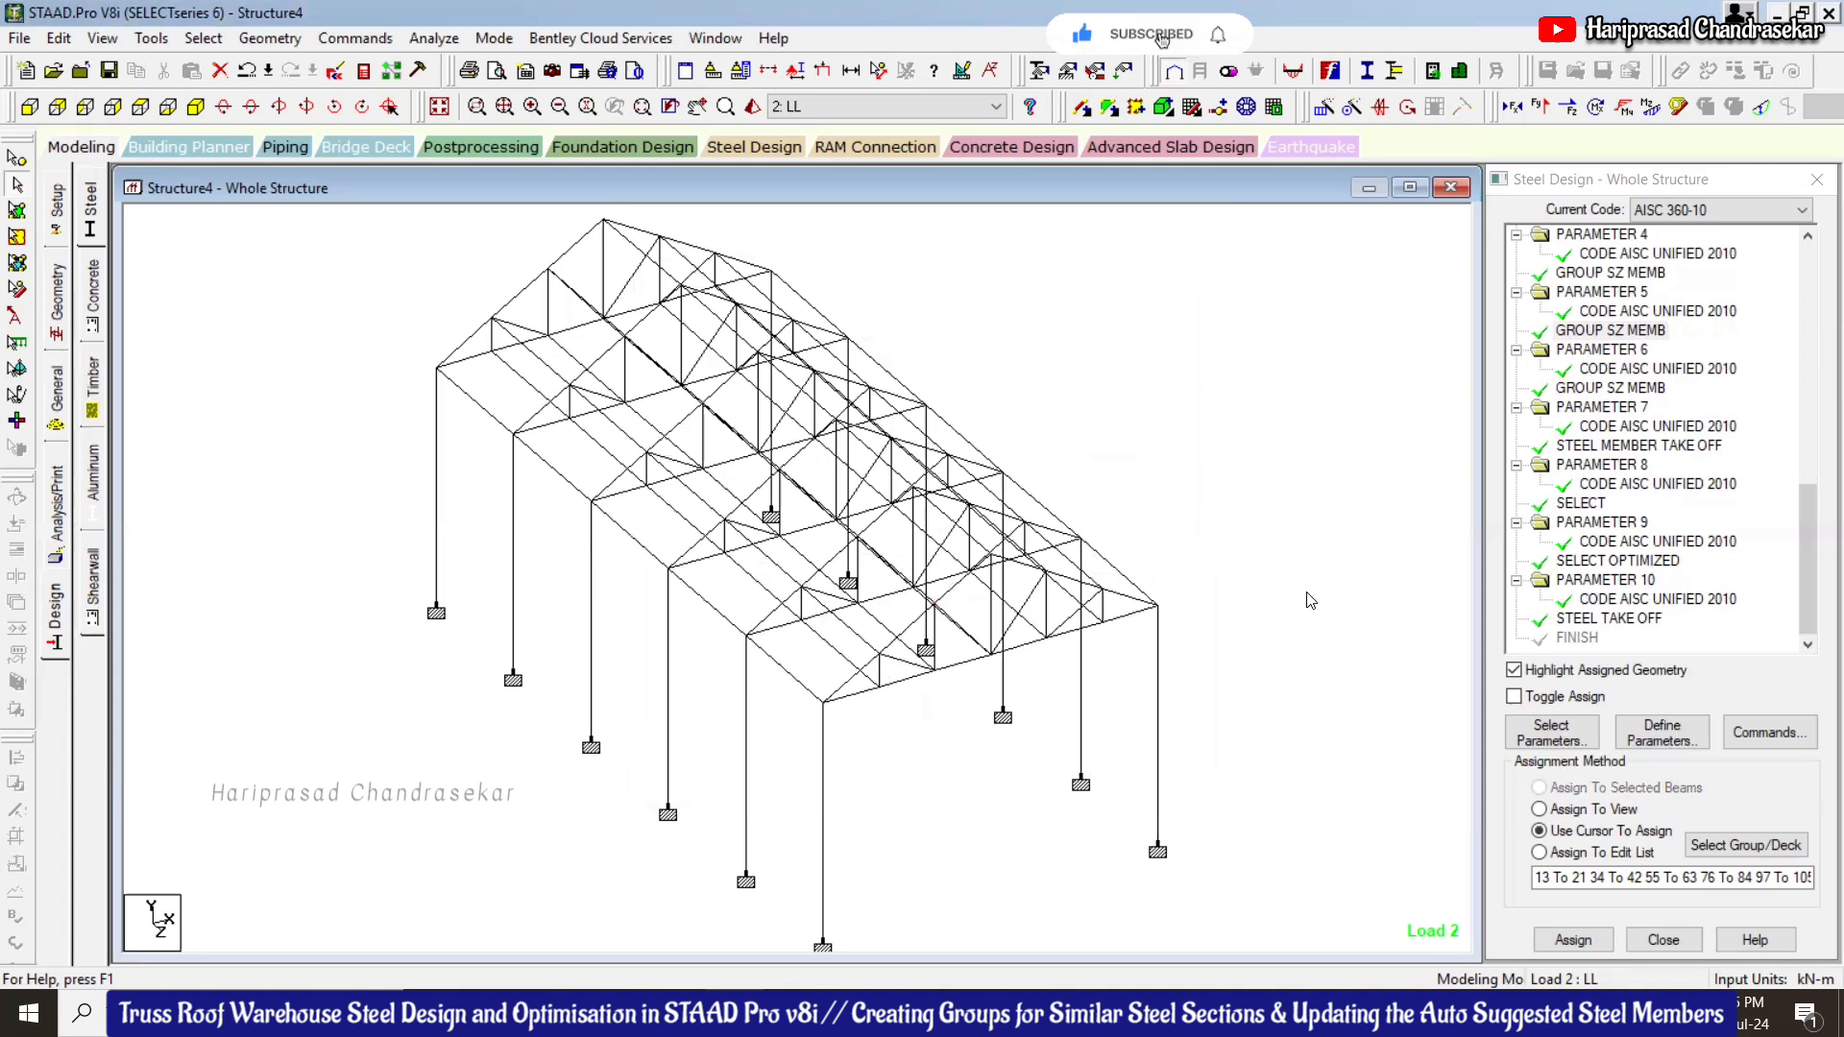
left_click(1803, 597)
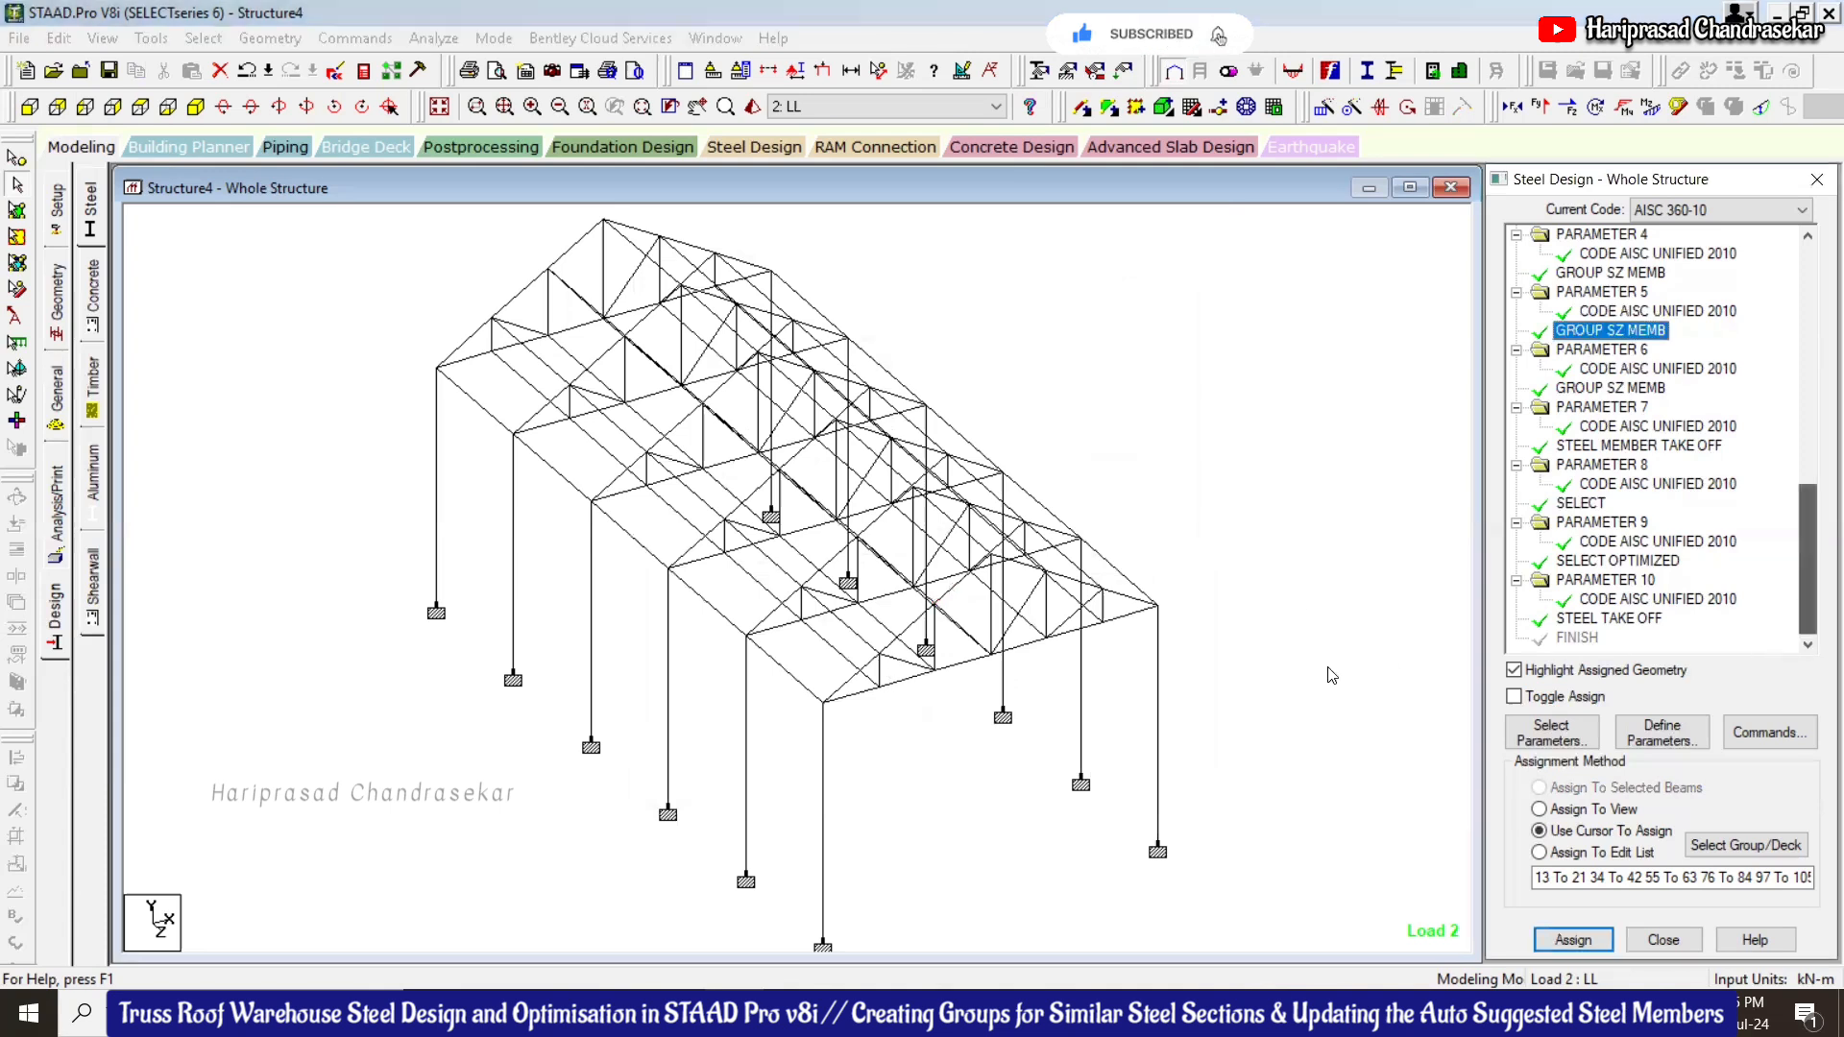
Compare the designed sections of the front truss's bottom chord, checking both end members and the third member, beam 108
double_click(836, 698)
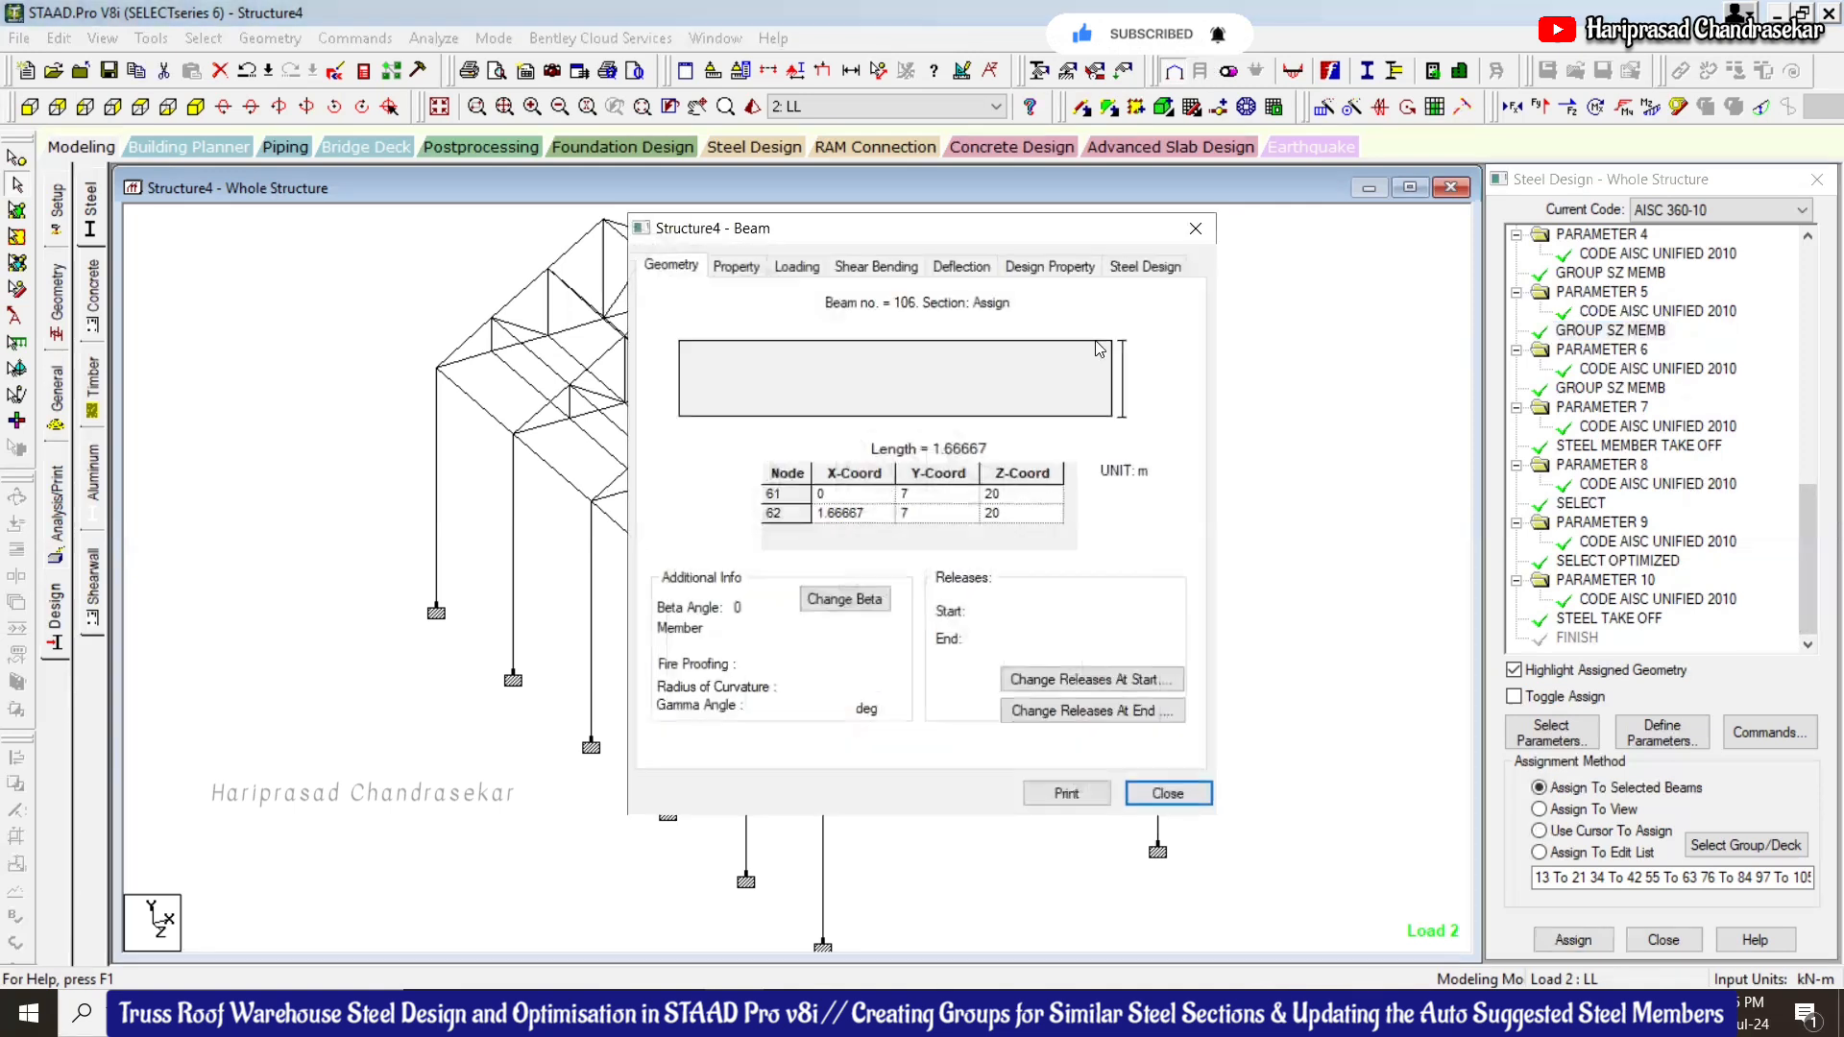
left_click(1147, 268)
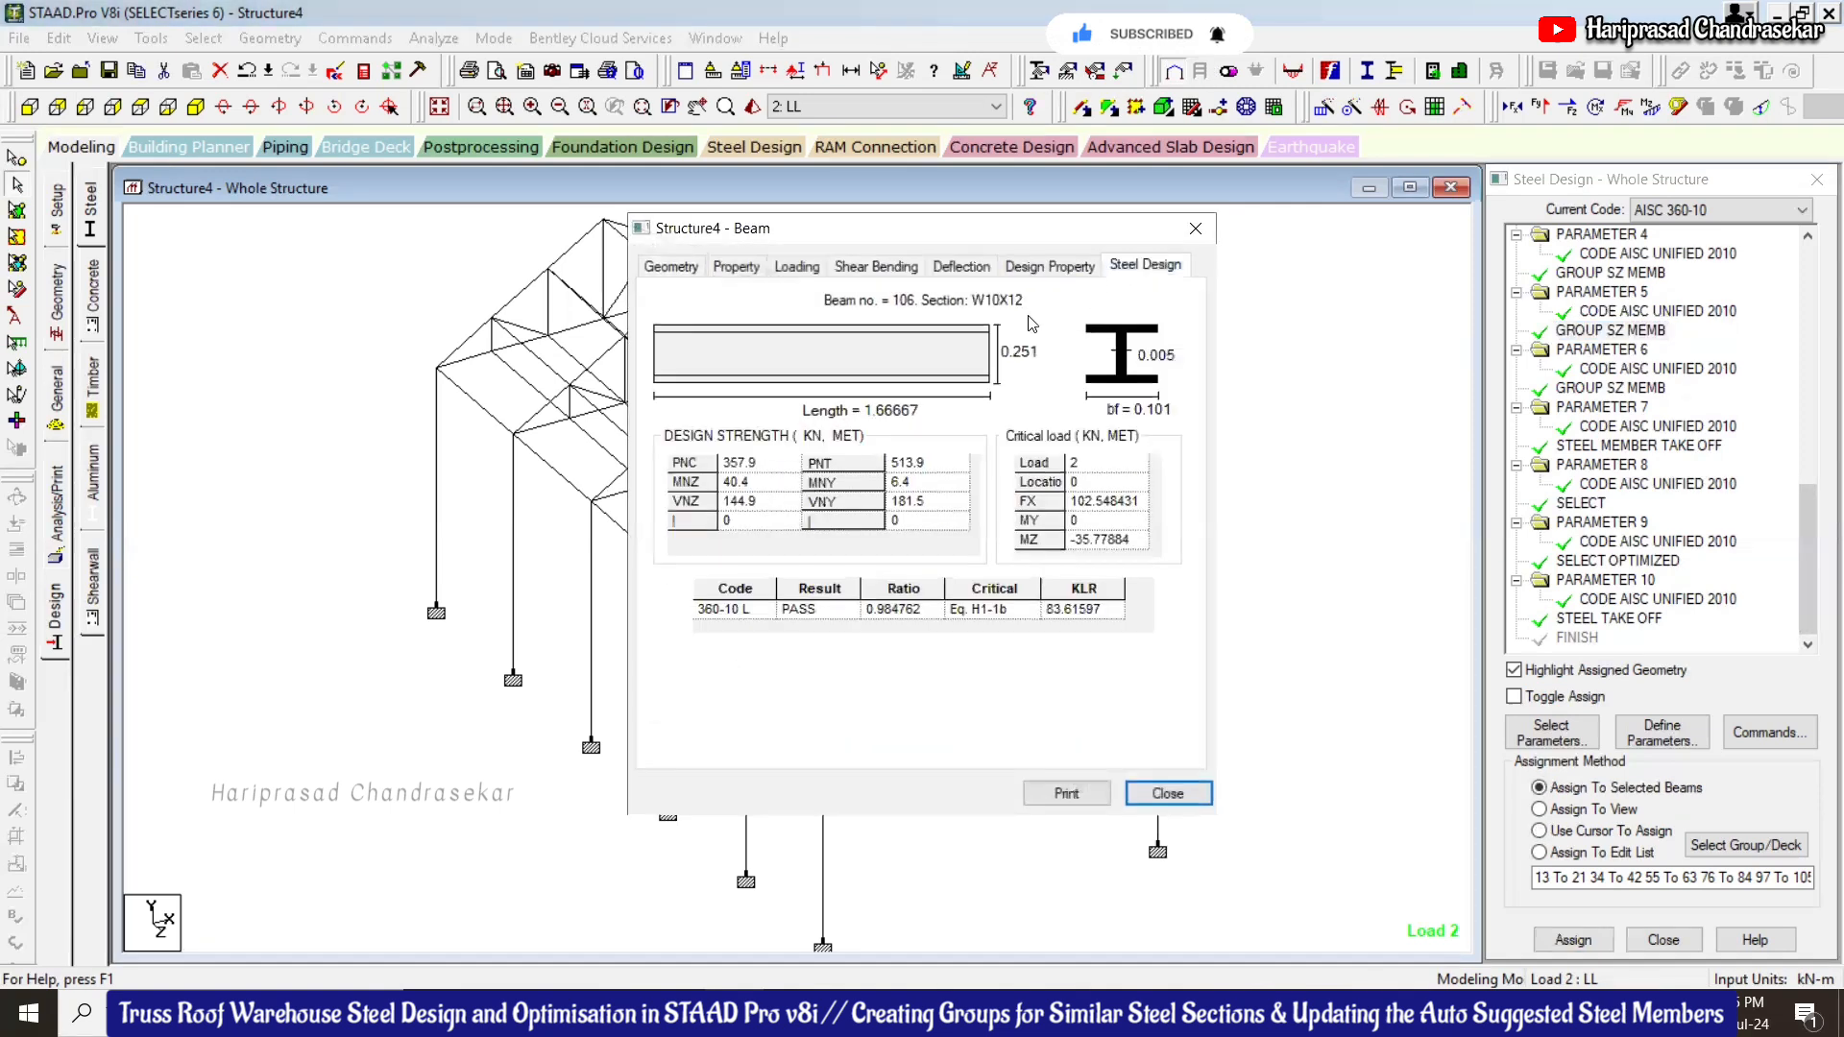
left_click(1206, 229)
double_click(1121, 617)
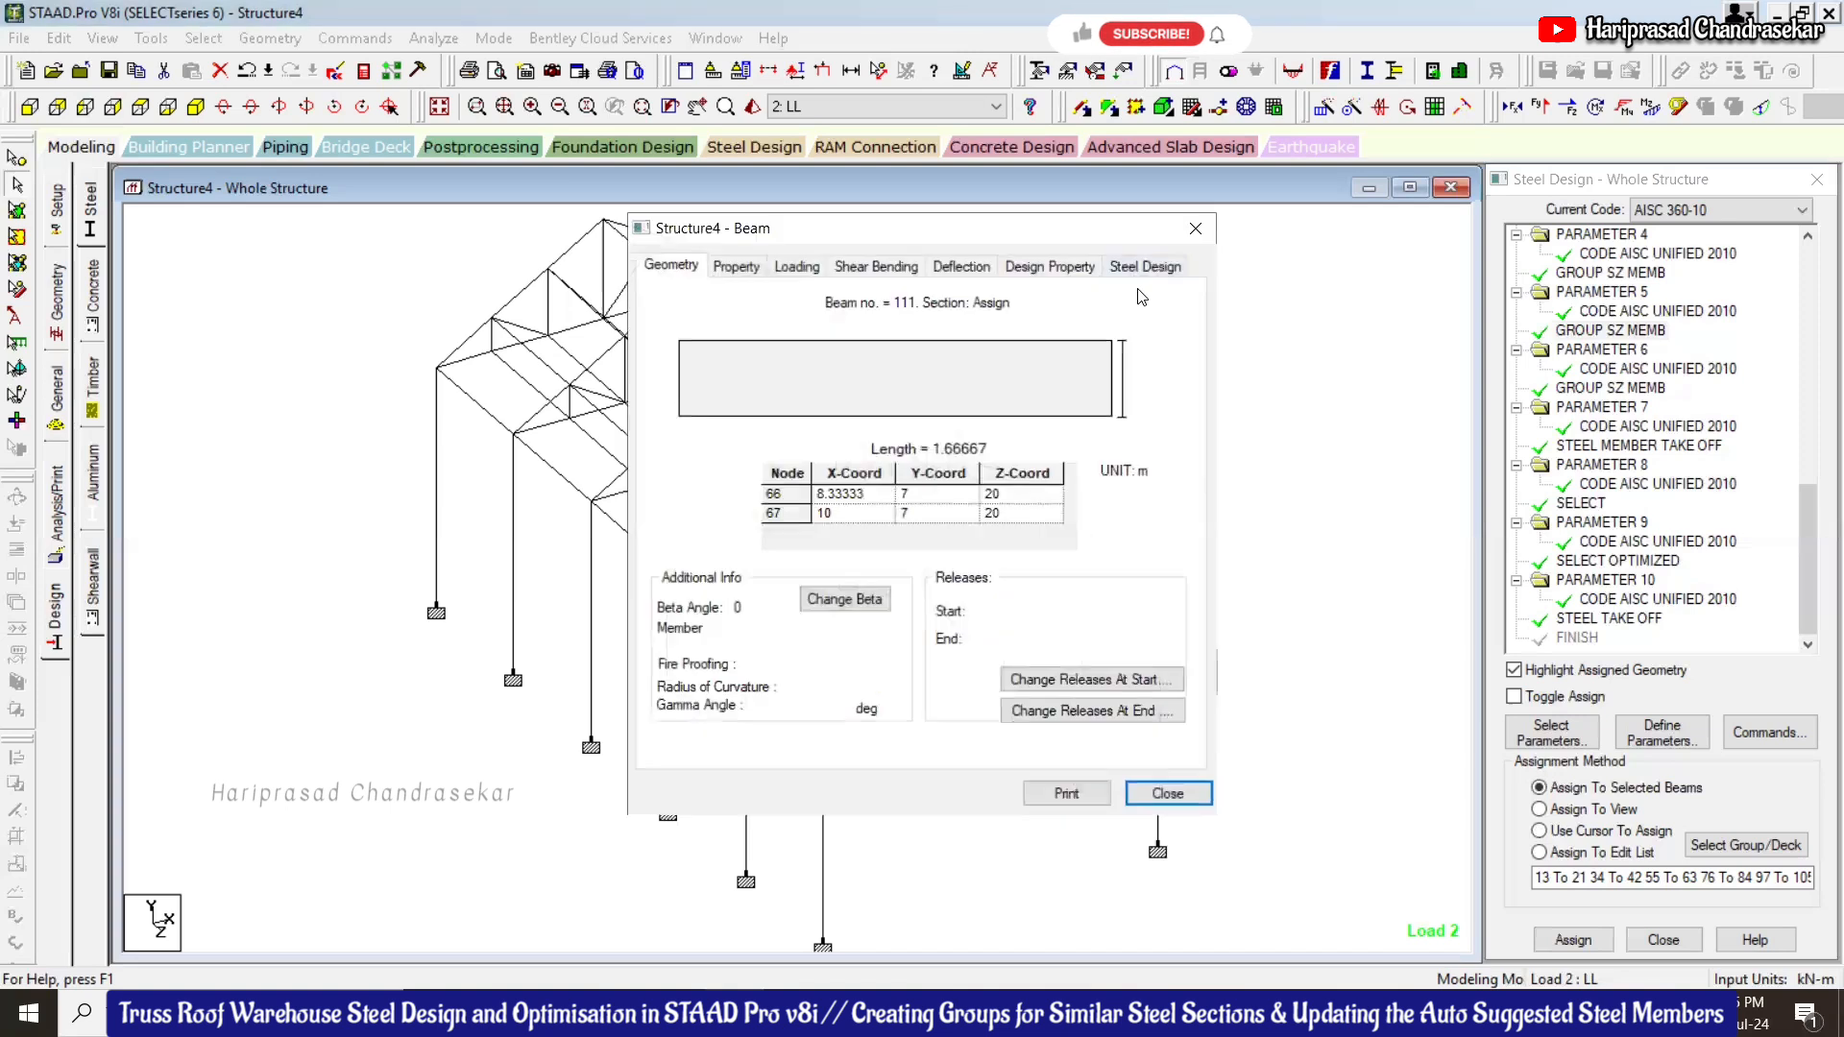
left_click(1119, 269)
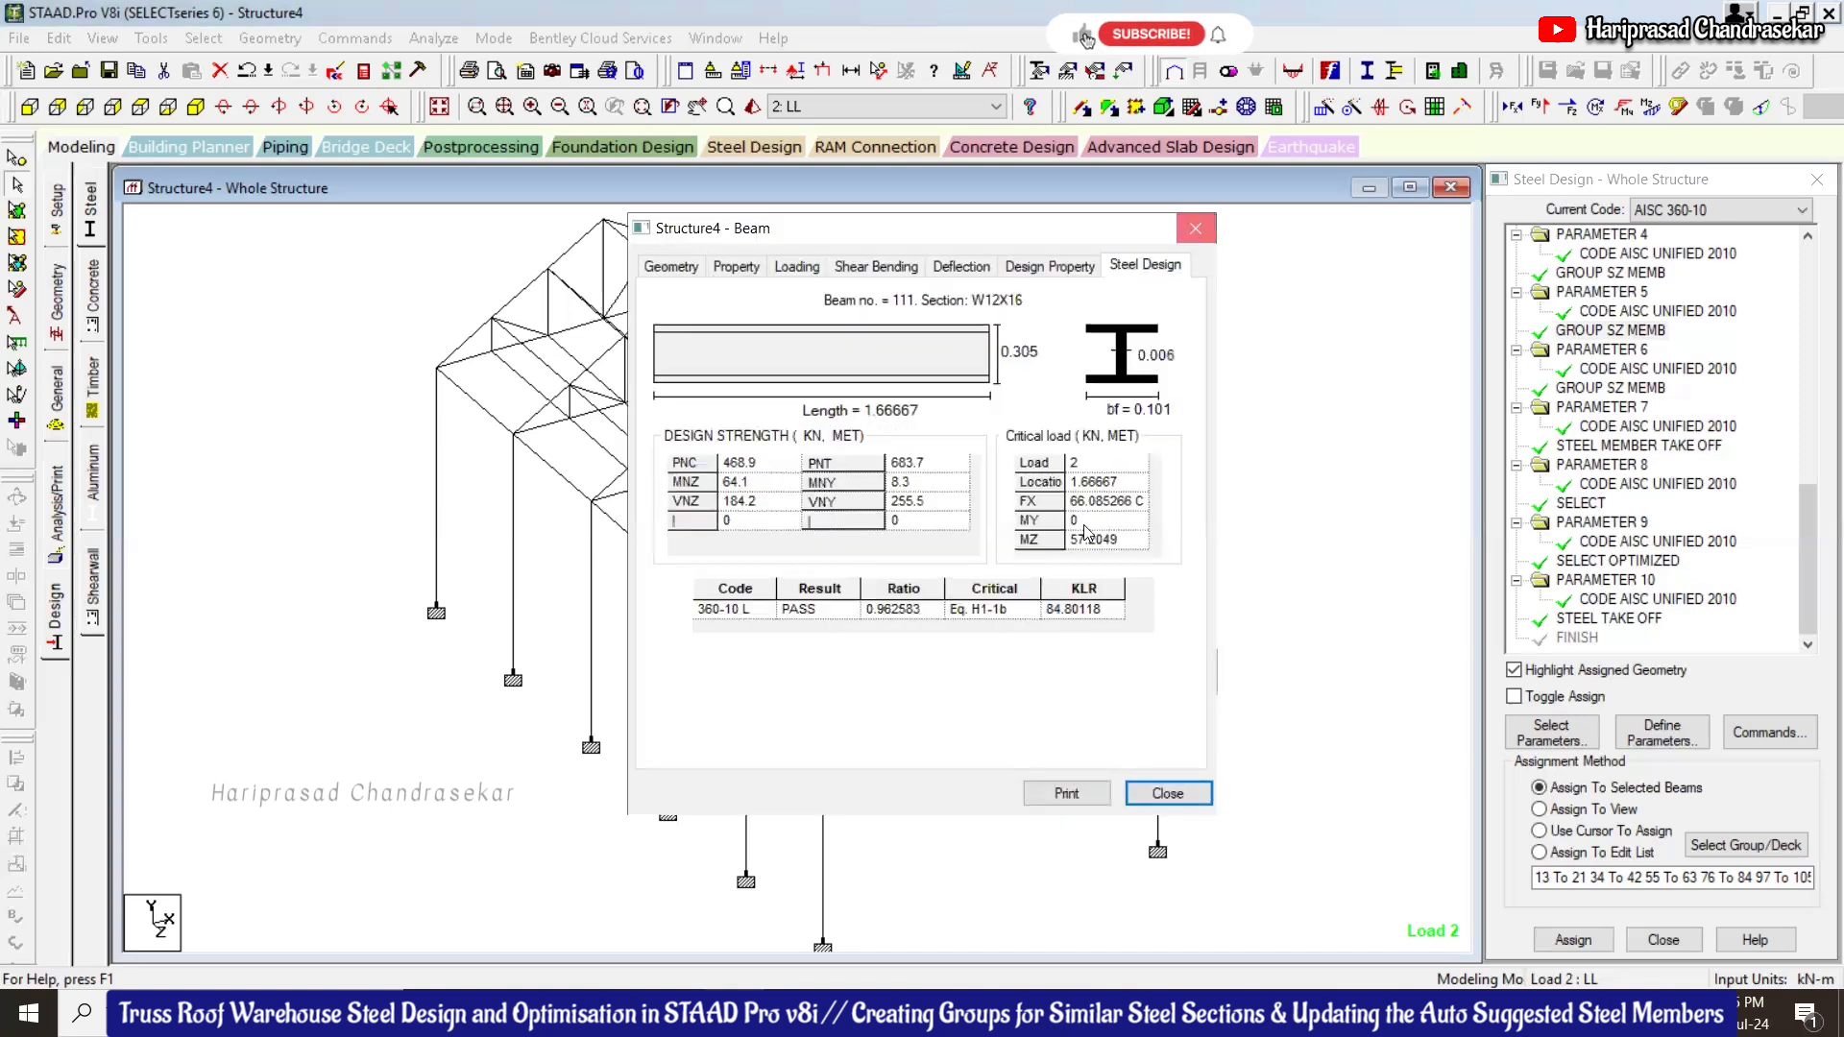
left_click(1195, 227)
double_click(960, 663)
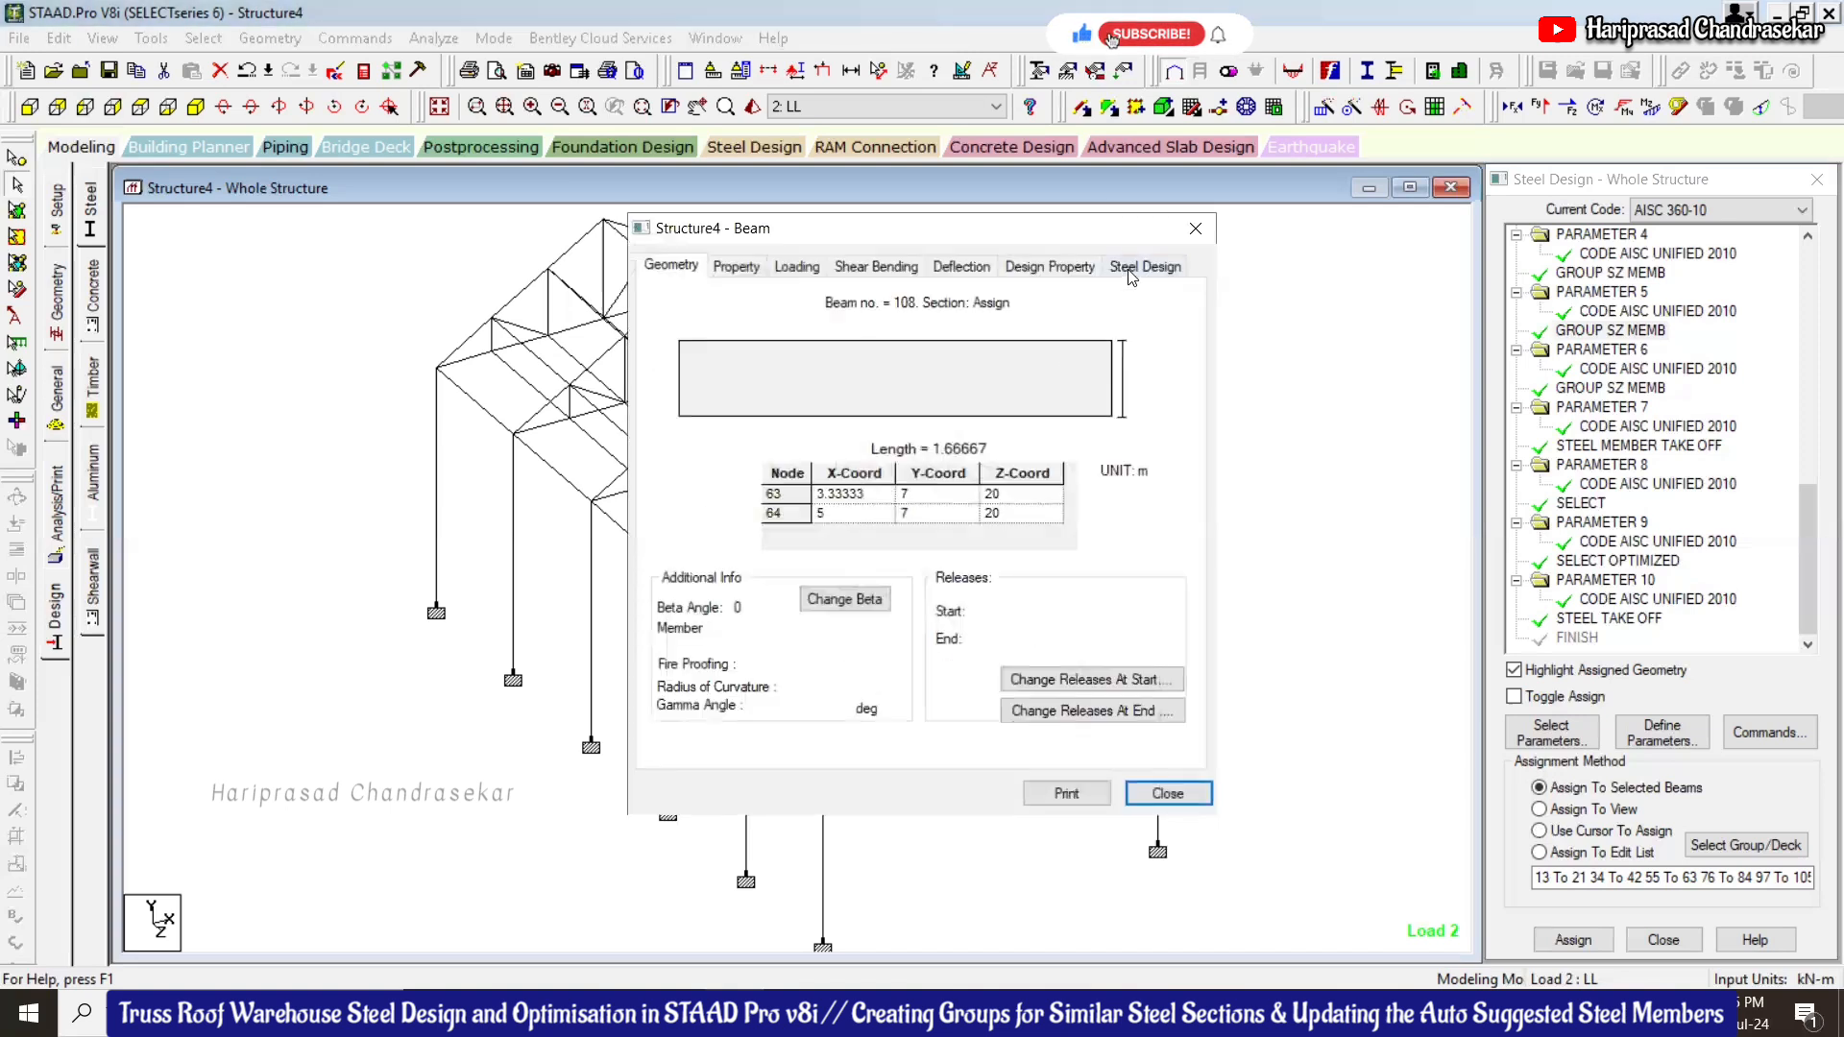
left_click(1130, 271)
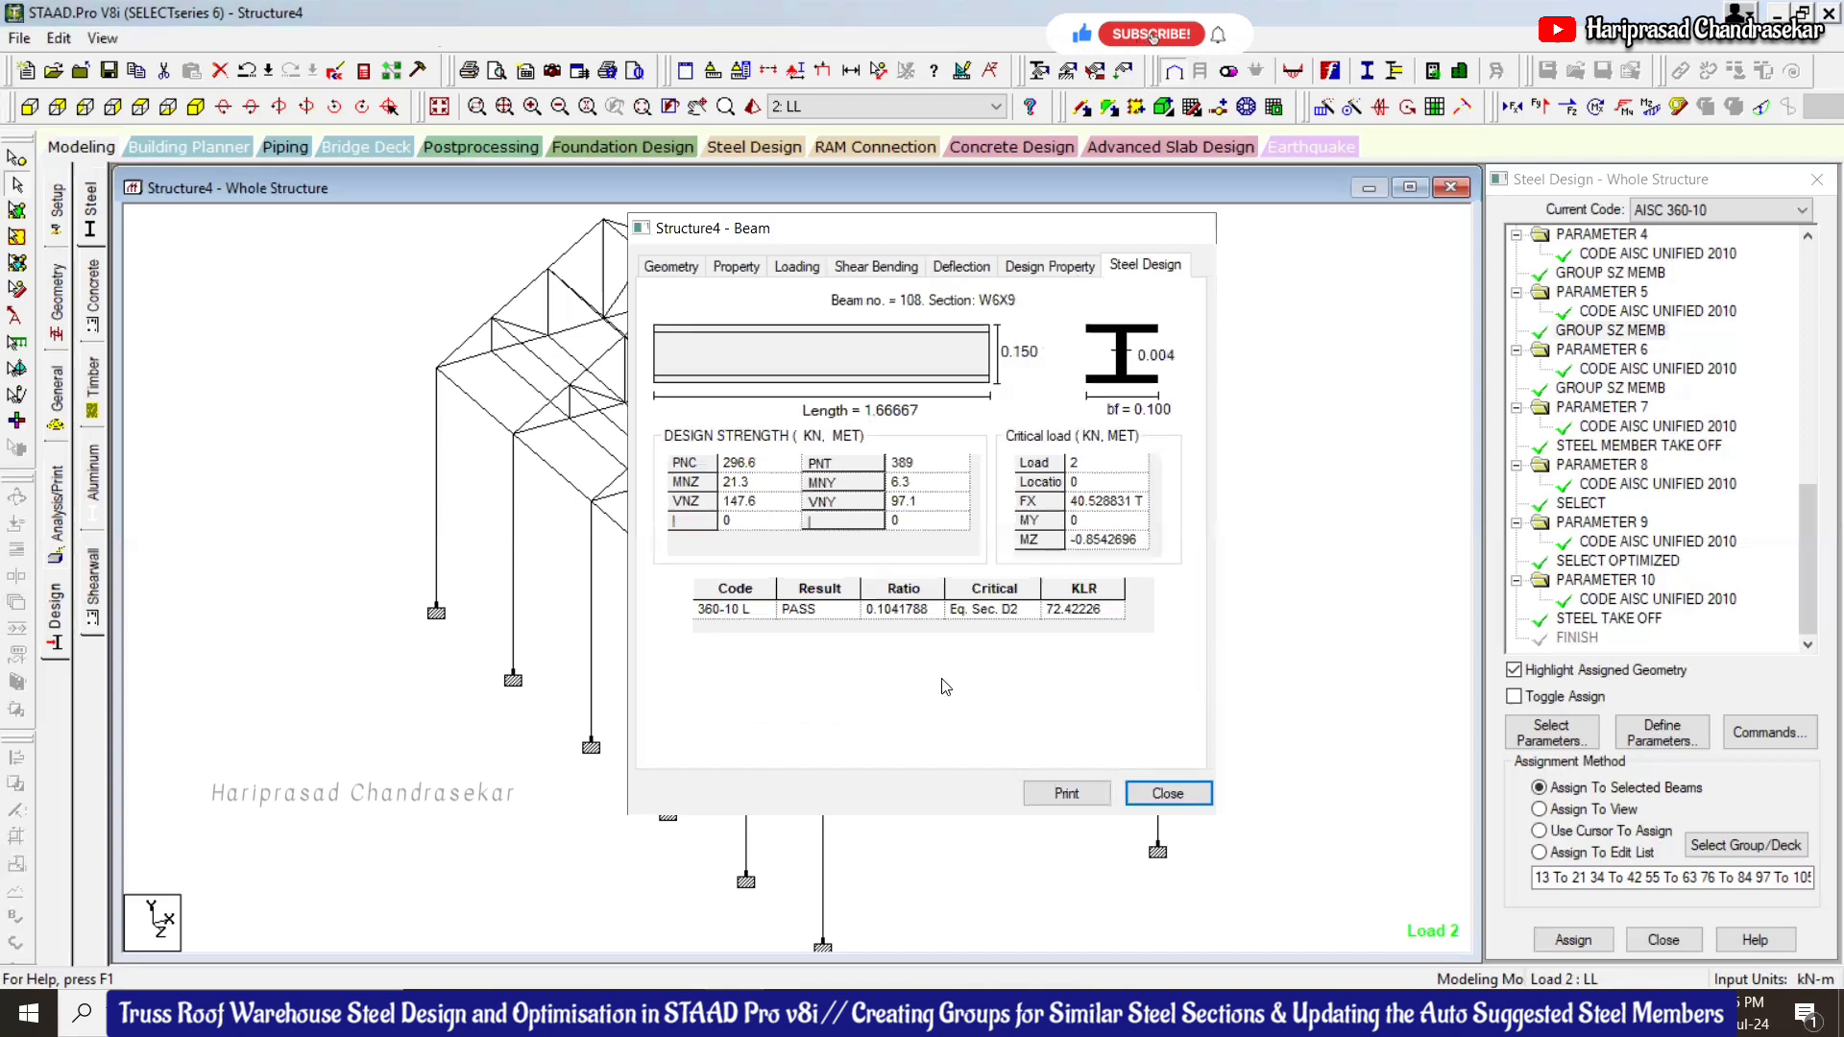
key("Escape")
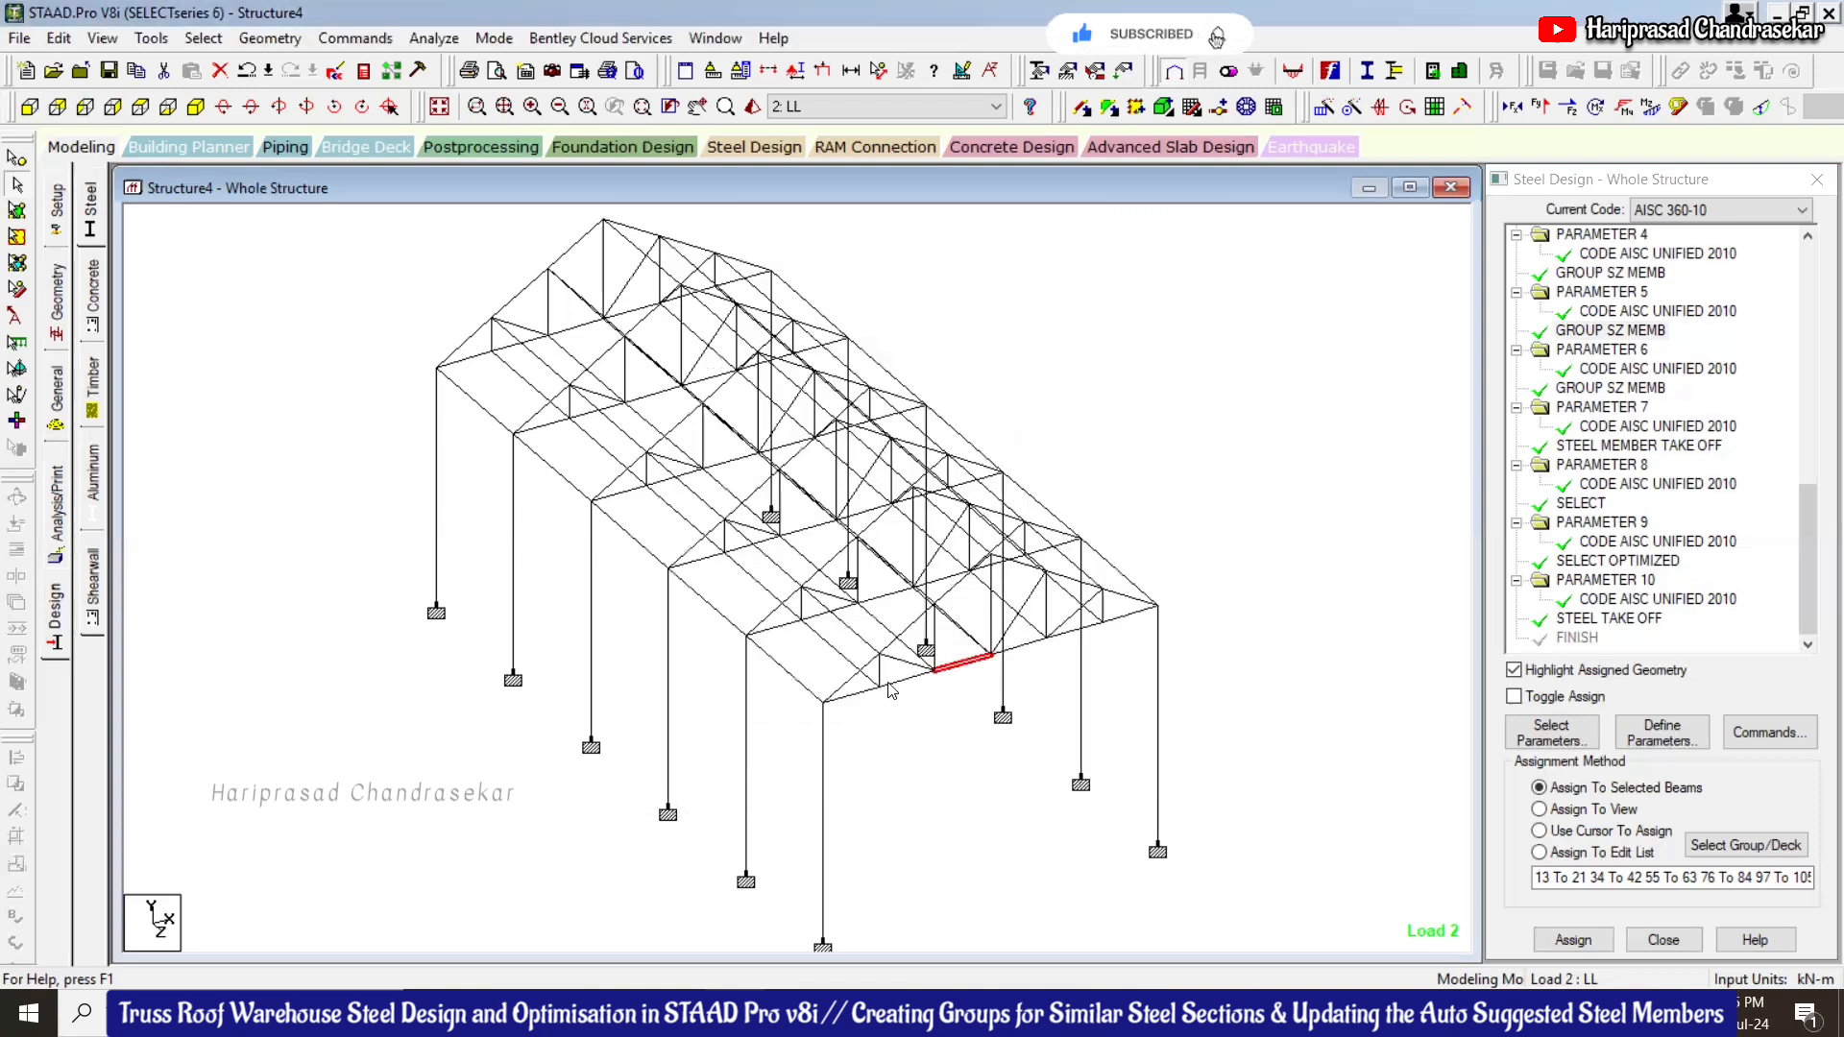
Review the steel design parameter and command list from Parameter 1 through Steel Take Off
left_click_drag(1809, 605, 1794, 459)
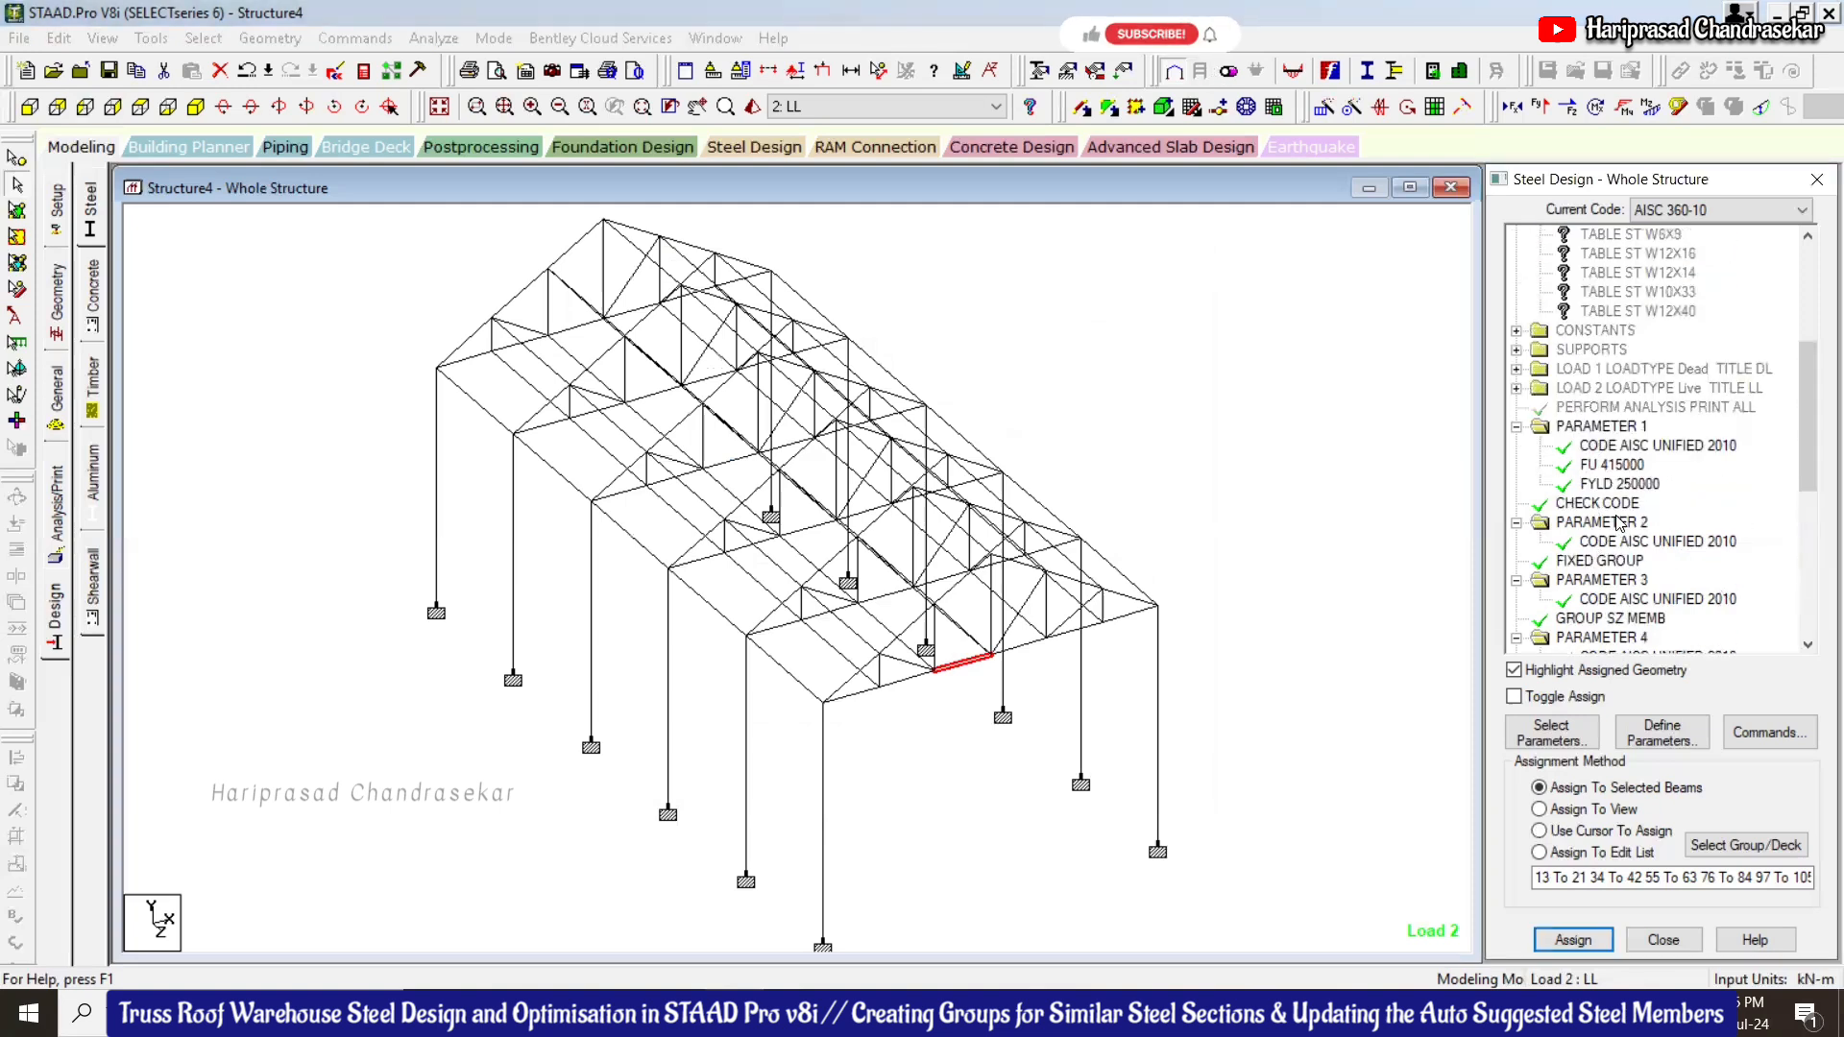
scroll(1617, 519, "down", 1)
scroll(1616, 519, "down", 1)
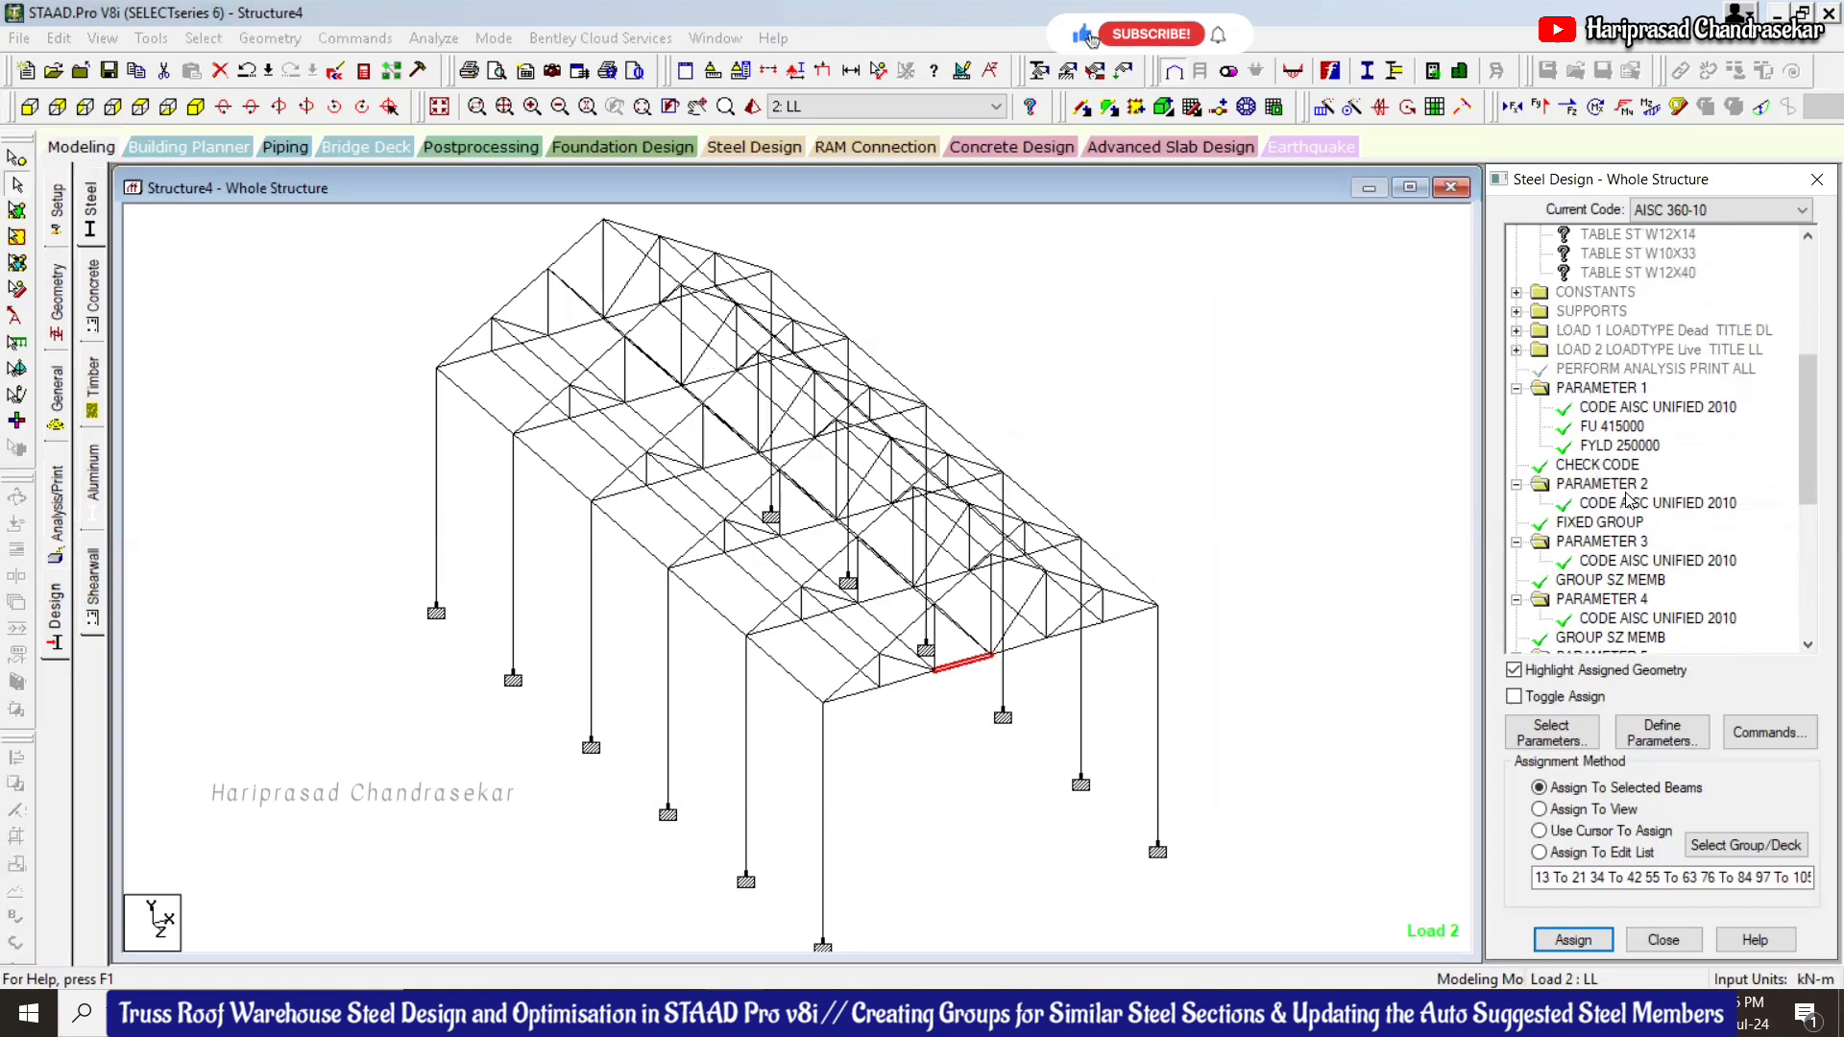
scroll(1635, 485, "down", 1)
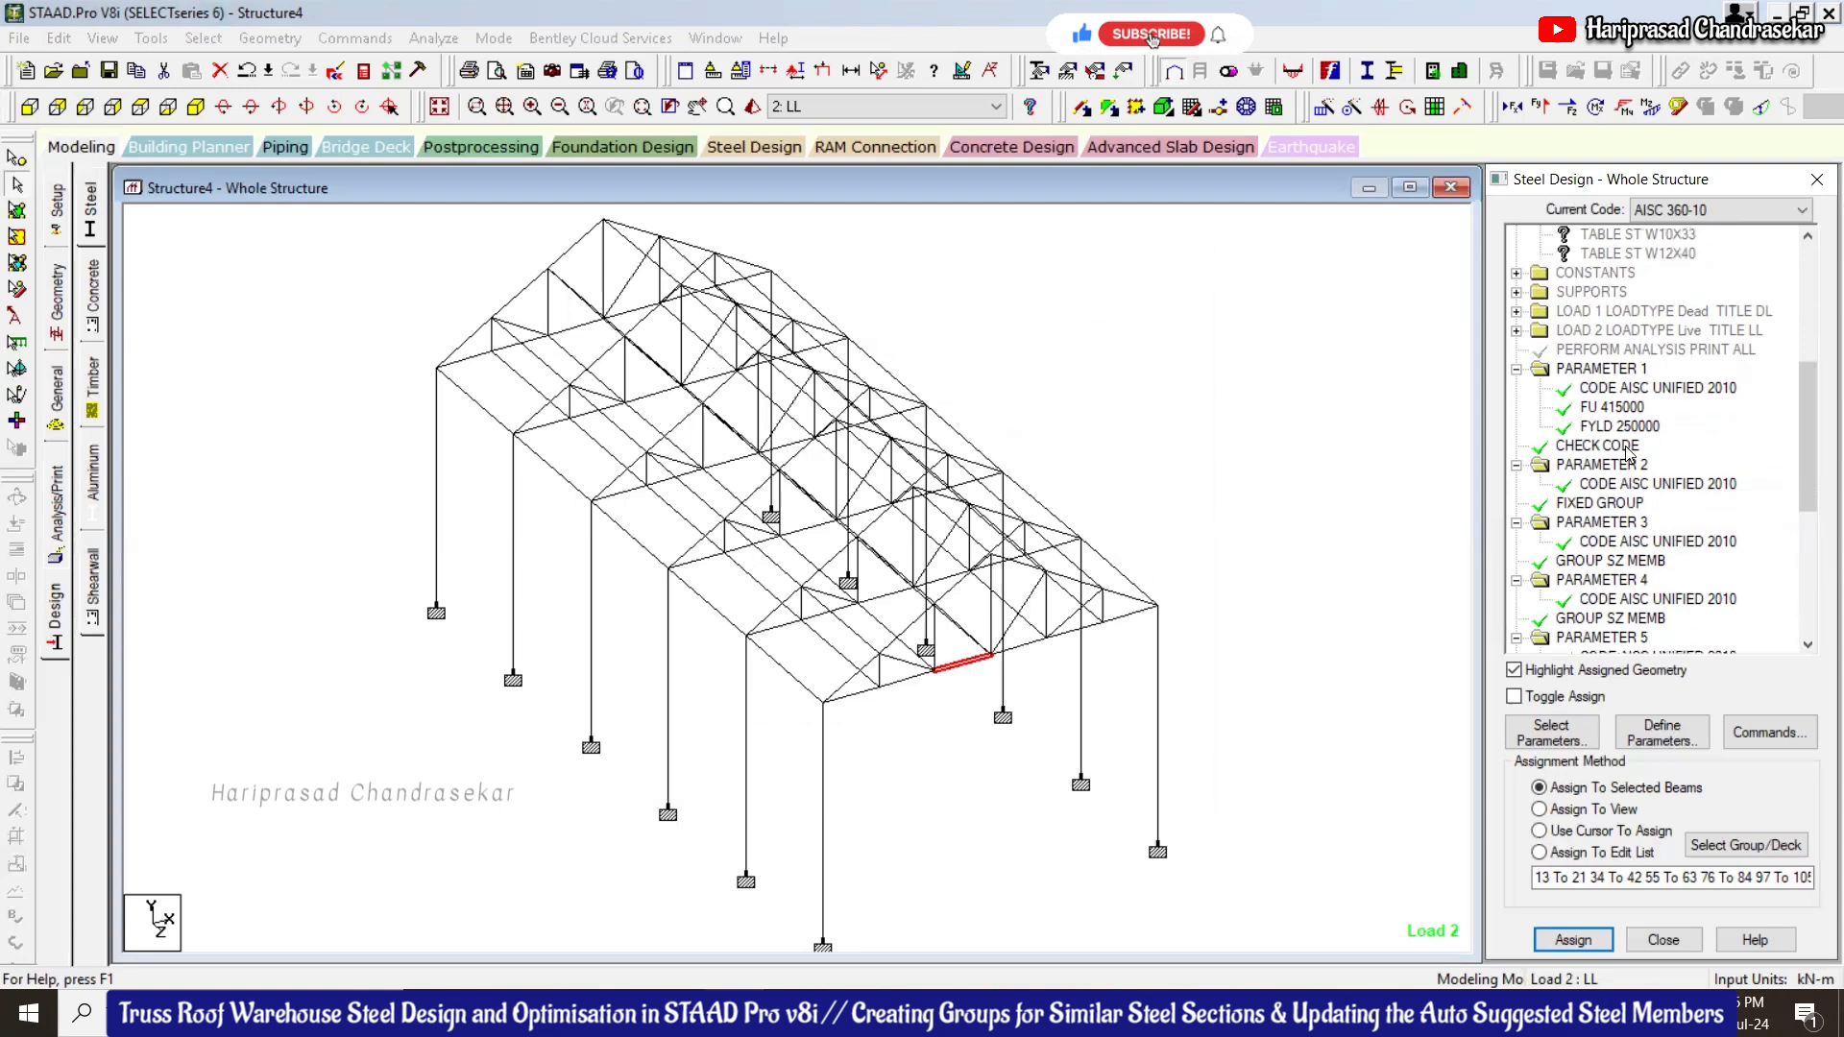
scroll(1625, 457, "down", 3)
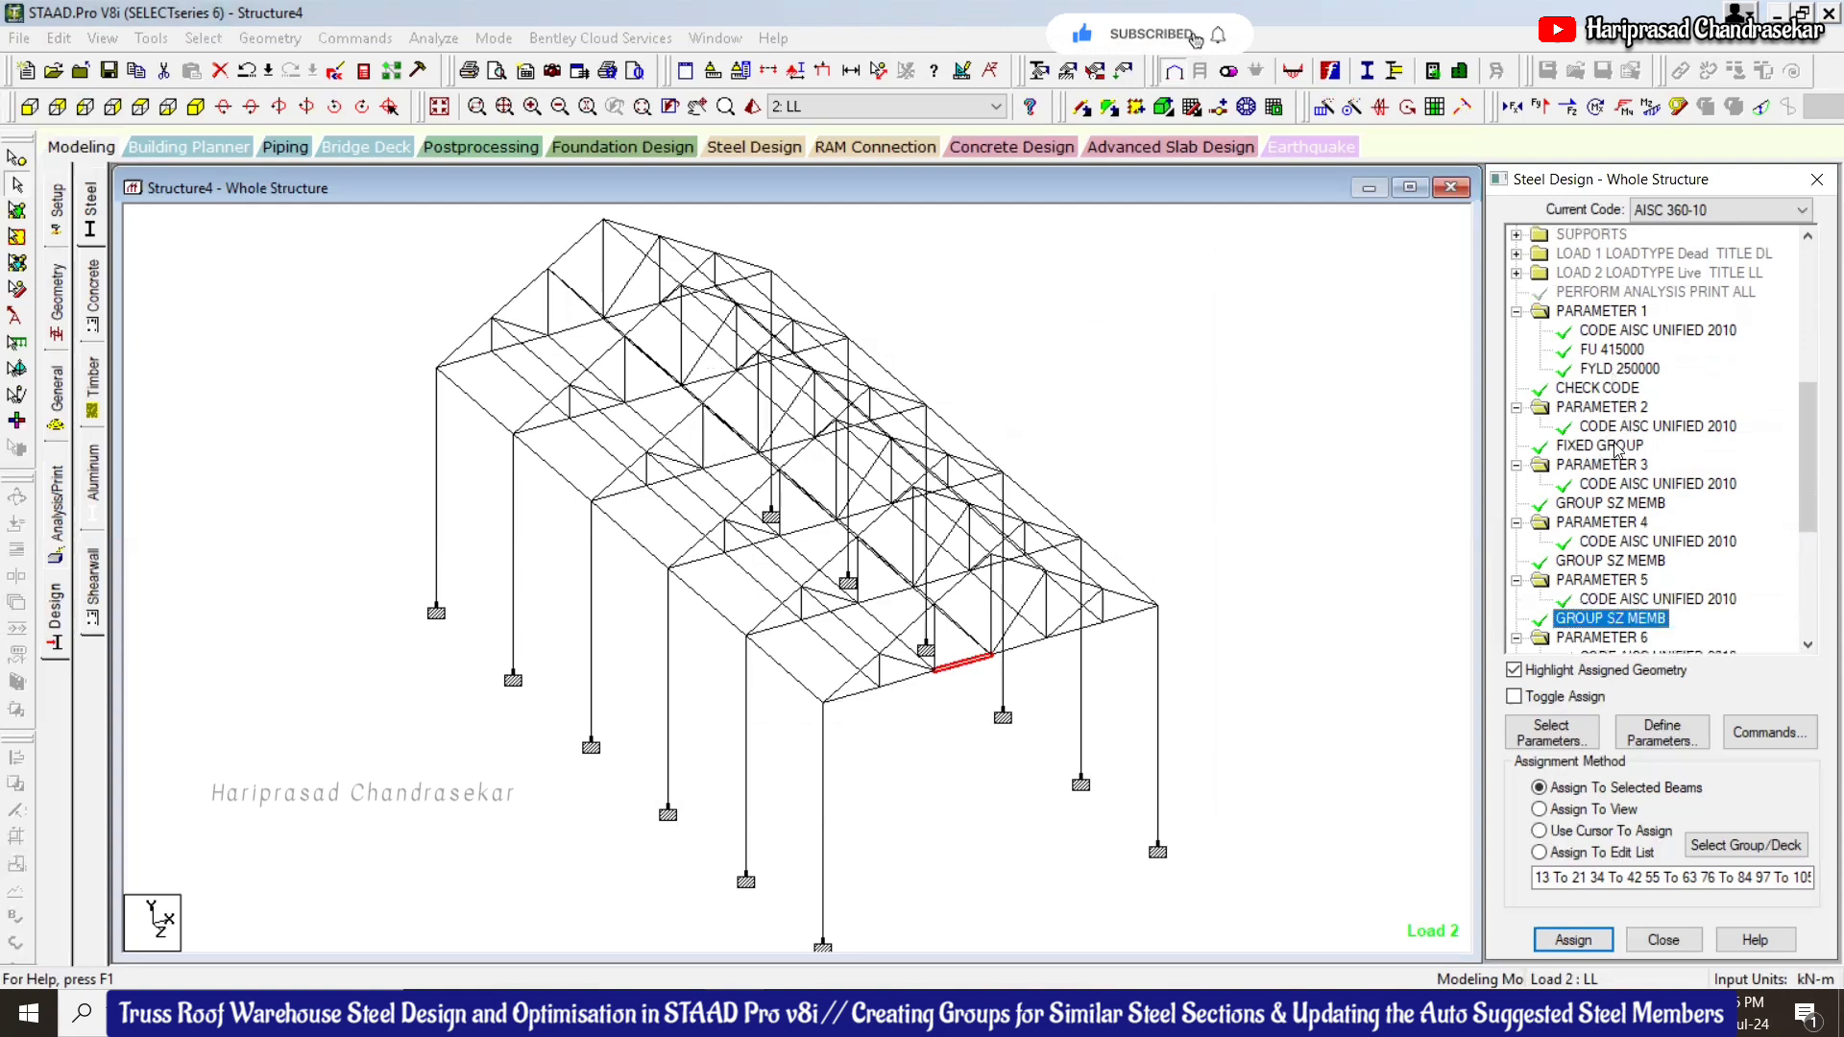
scroll(1580, 435, "down", 7)
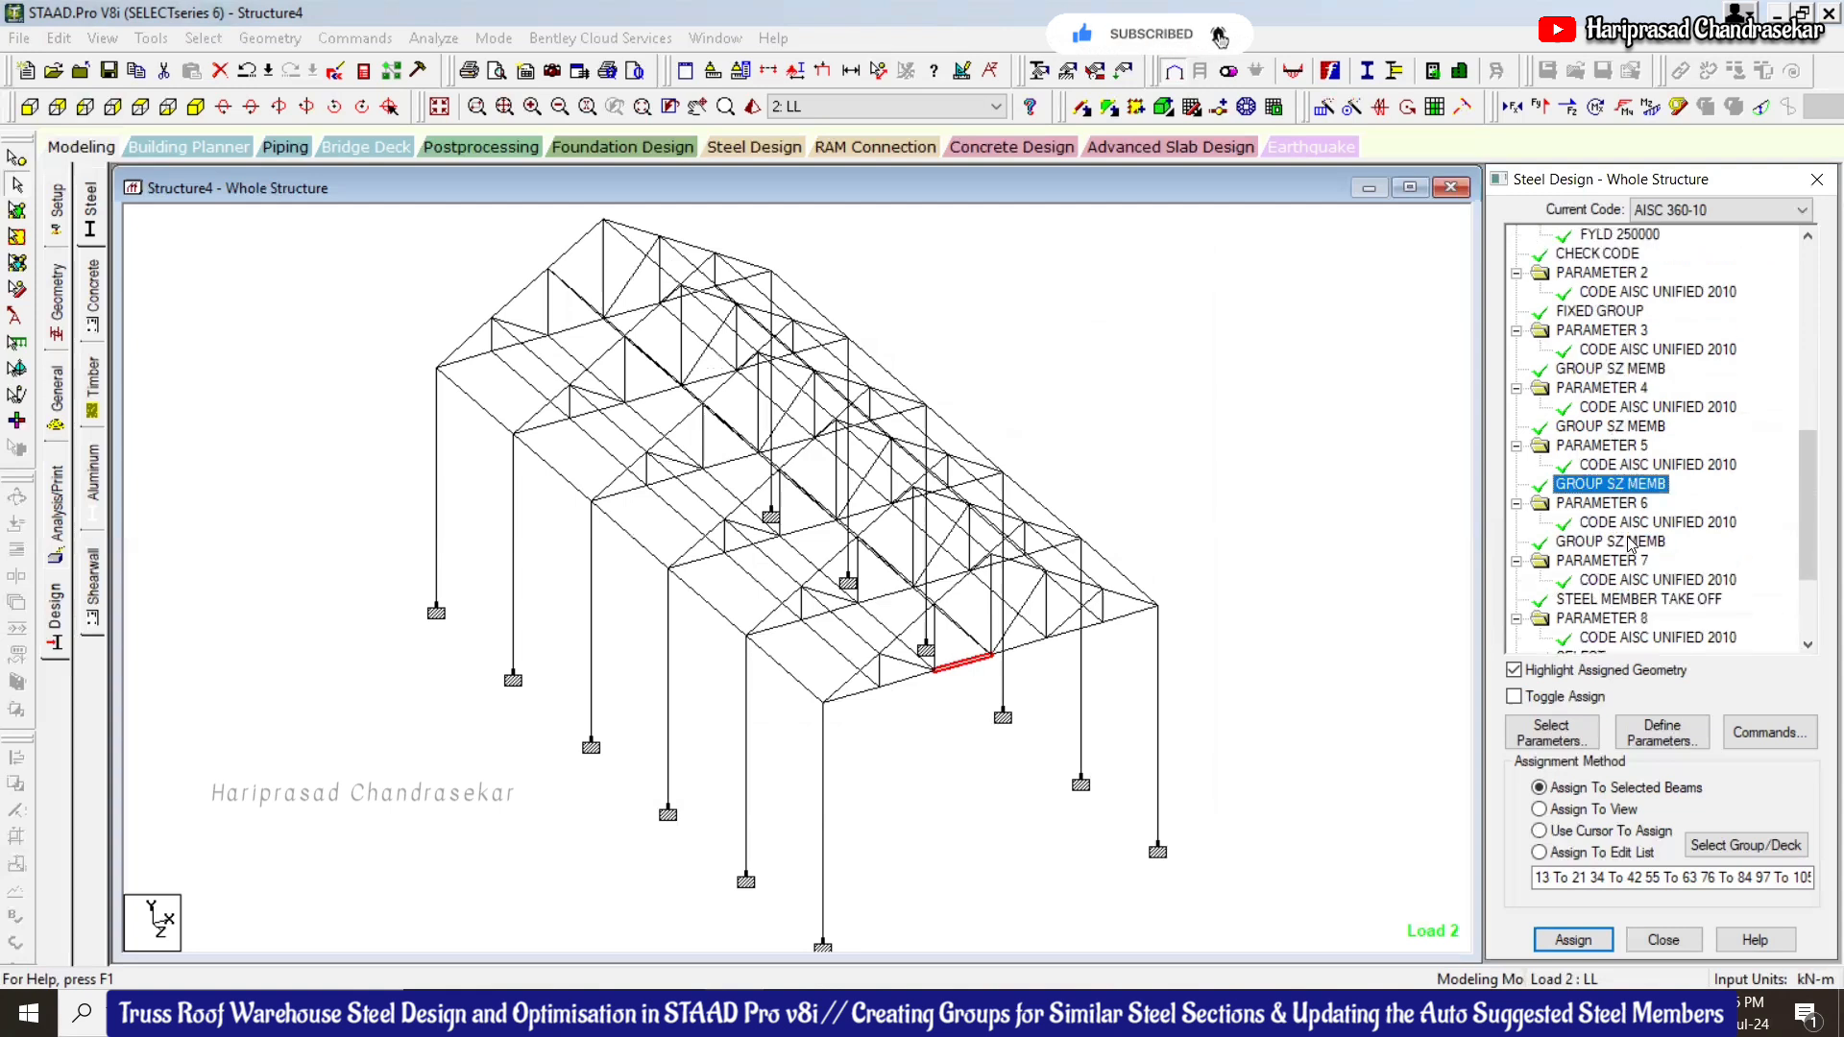
scroll(1666, 599, "down", 3)
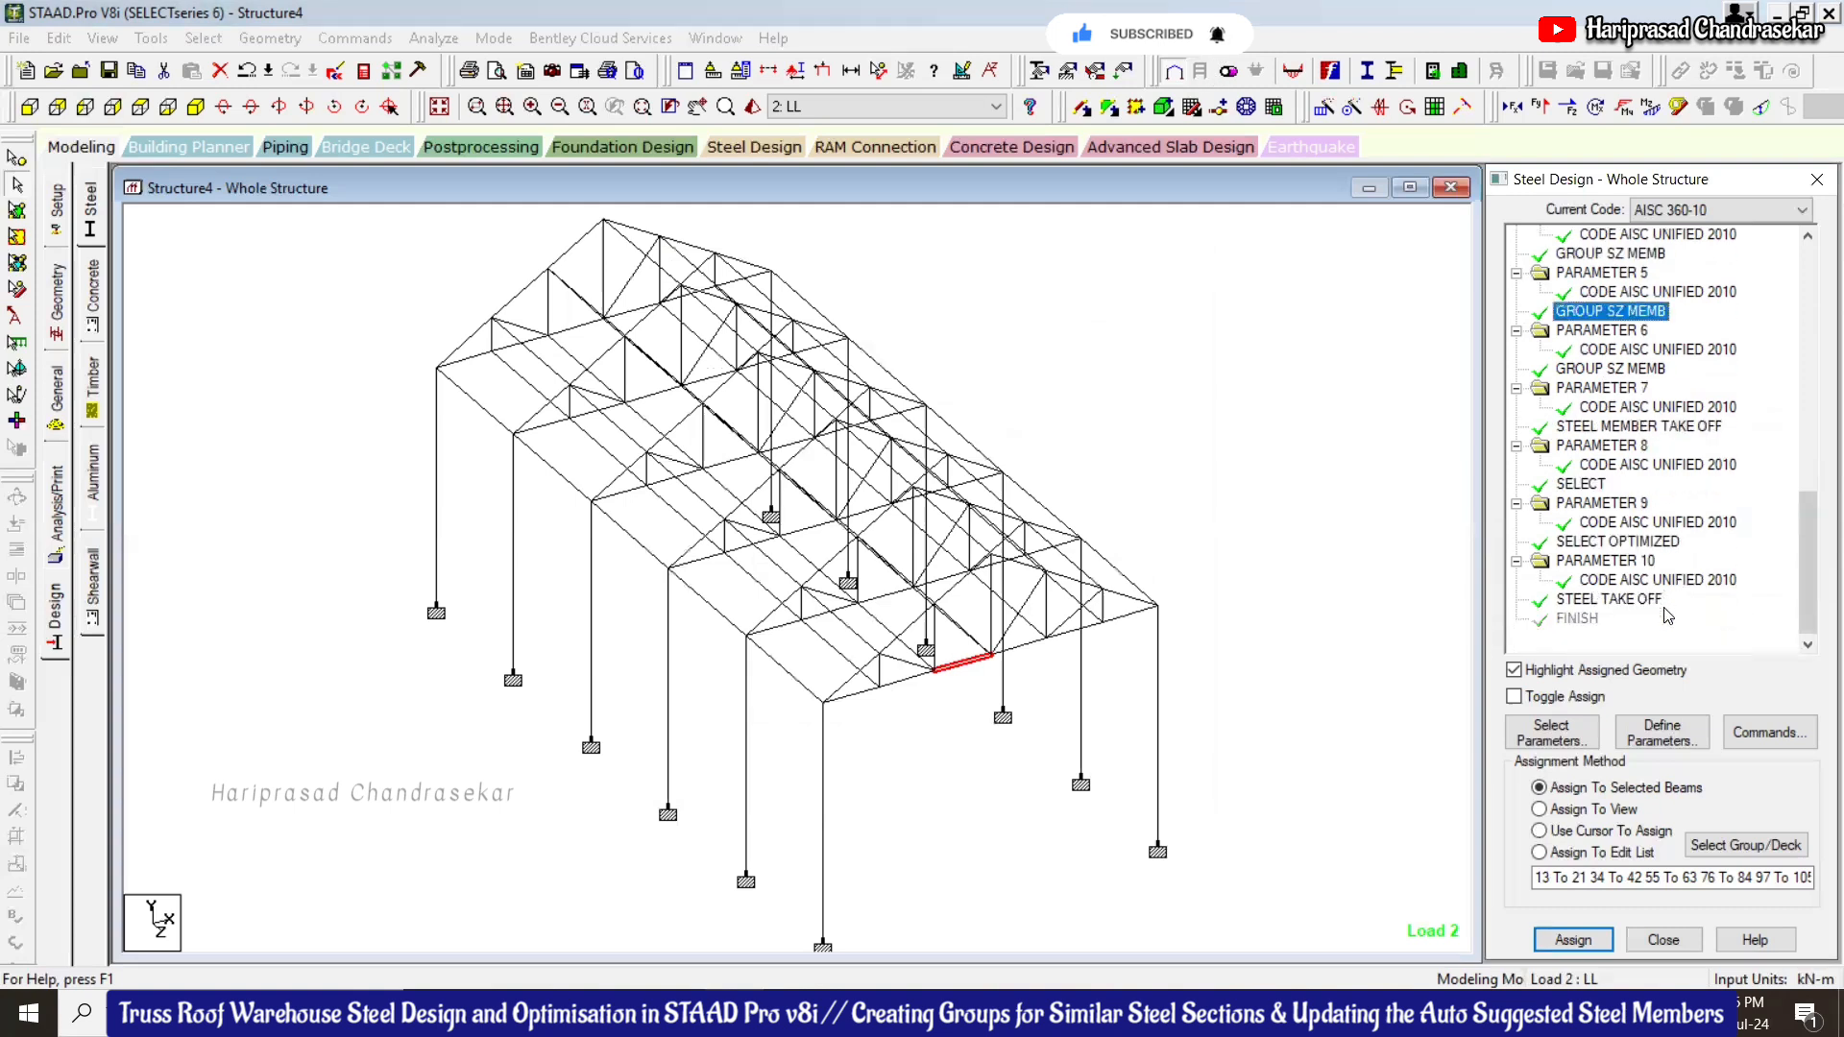
Compare the steel design results of the front truss's bottom chord members, beams 108 and 106
left_click(1623, 541)
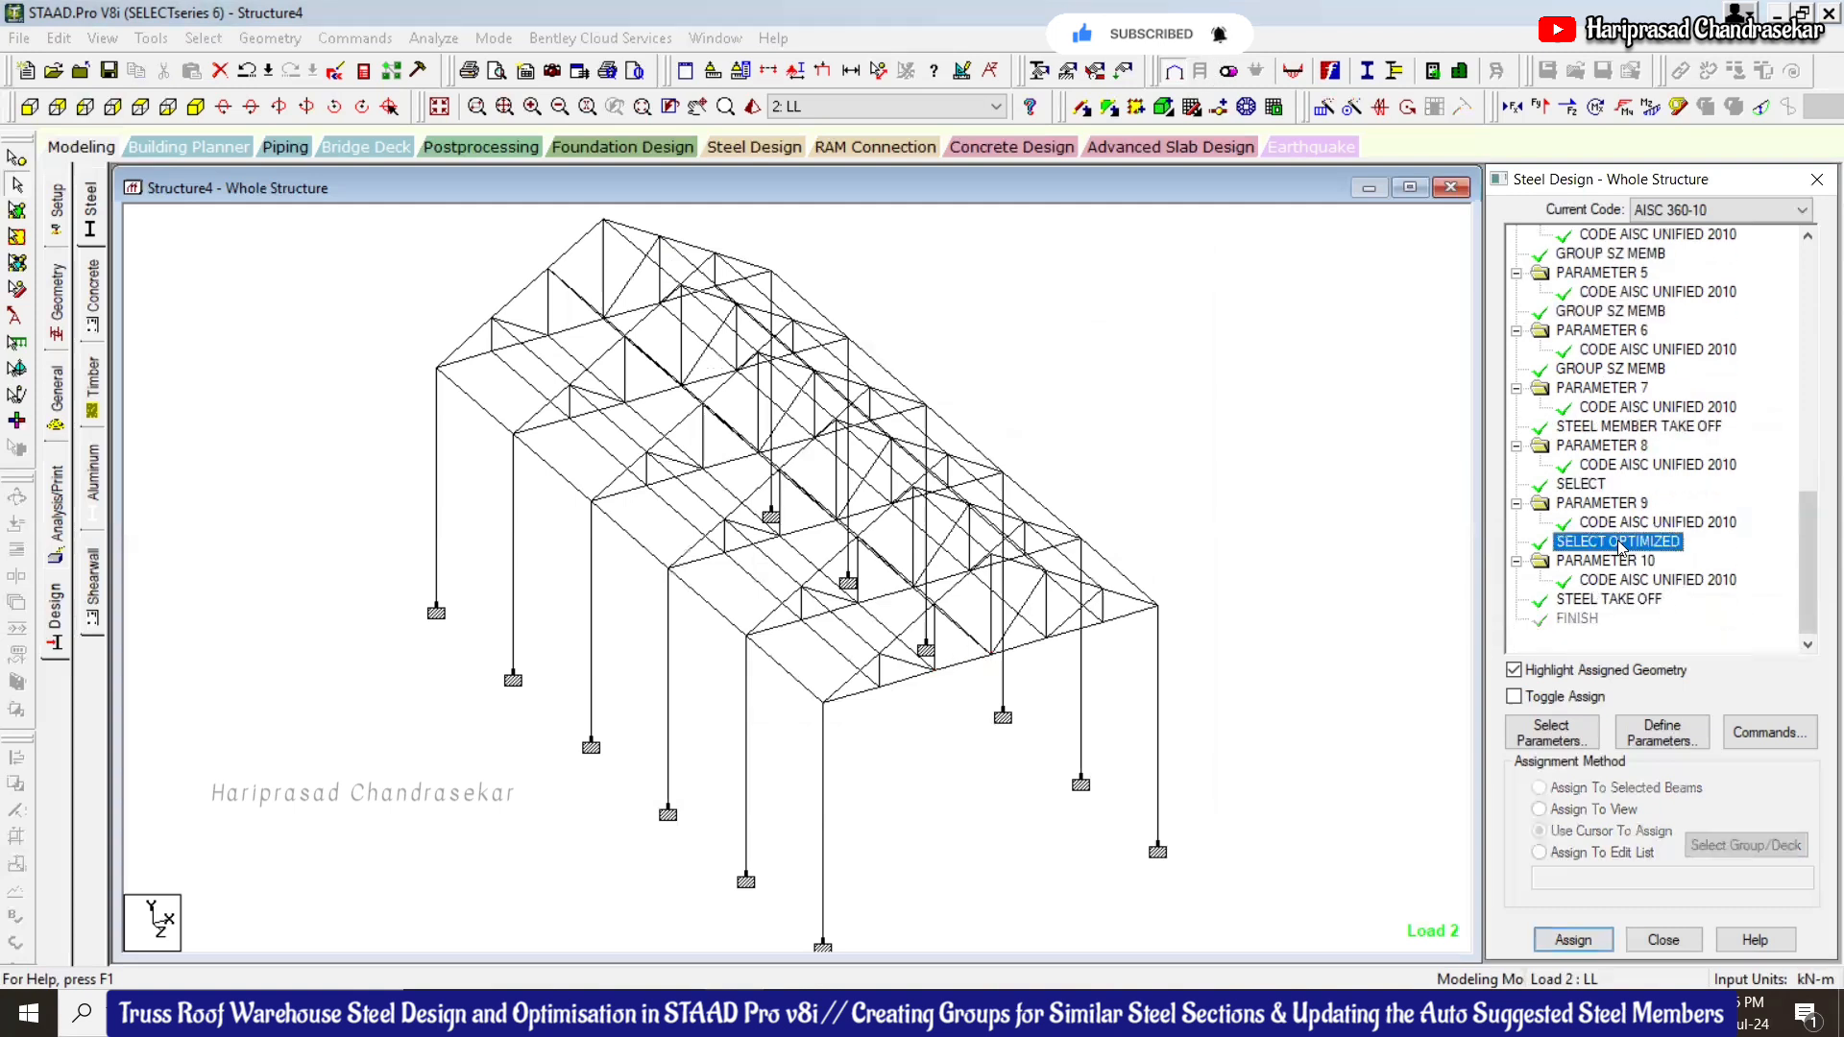
left_click(961, 674)
double_click(960, 675)
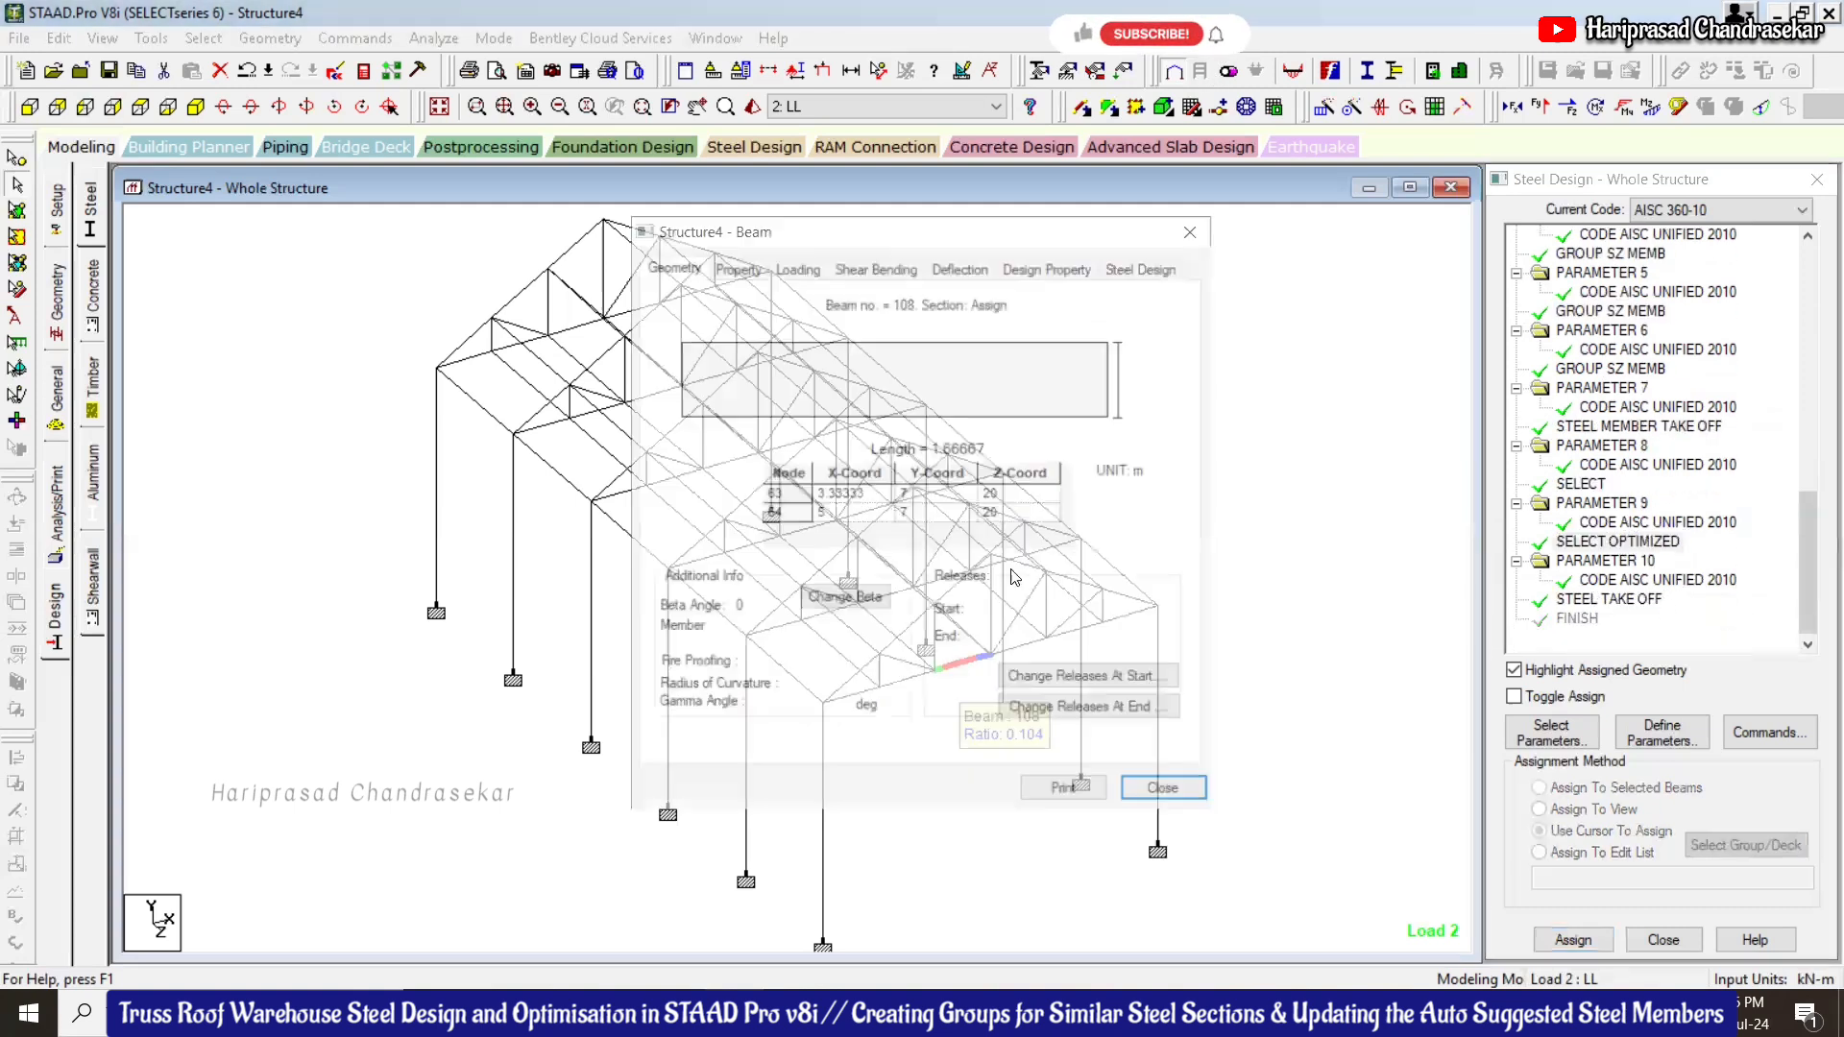
left_click(1130, 267)
left_click(1196, 229)
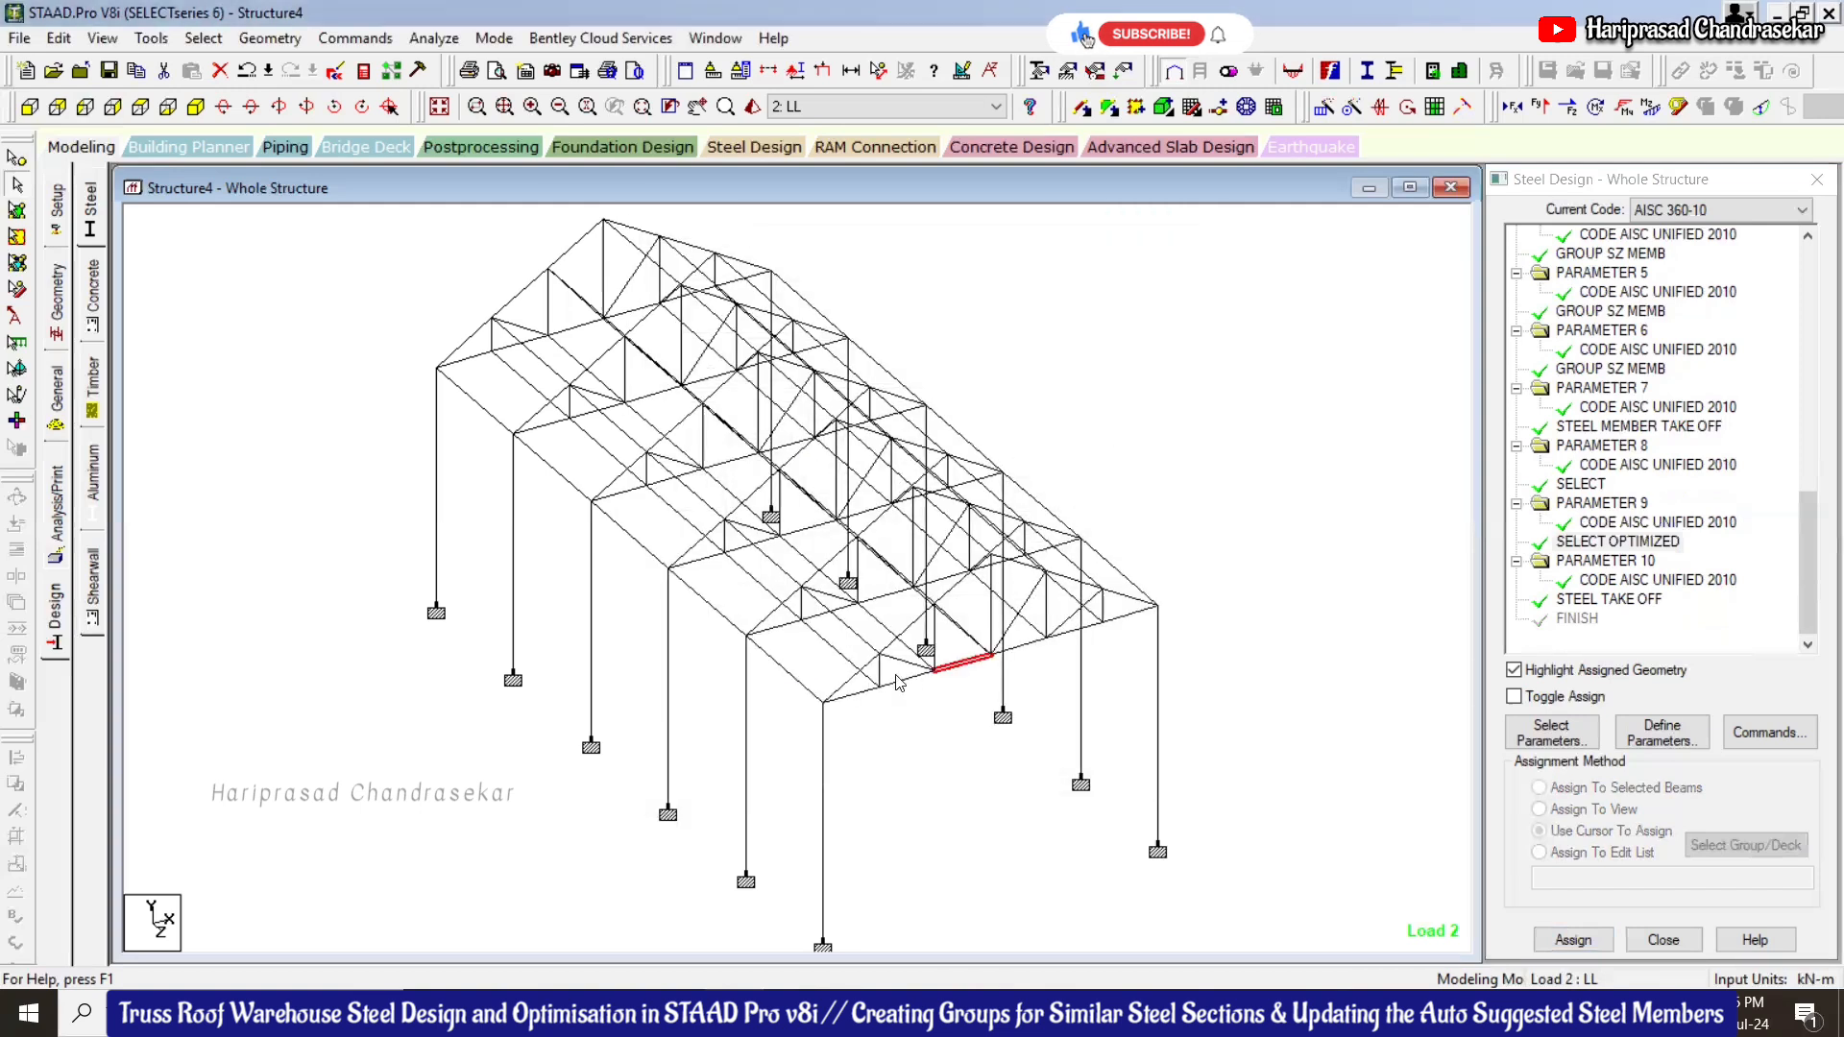
double_click(851, 696)
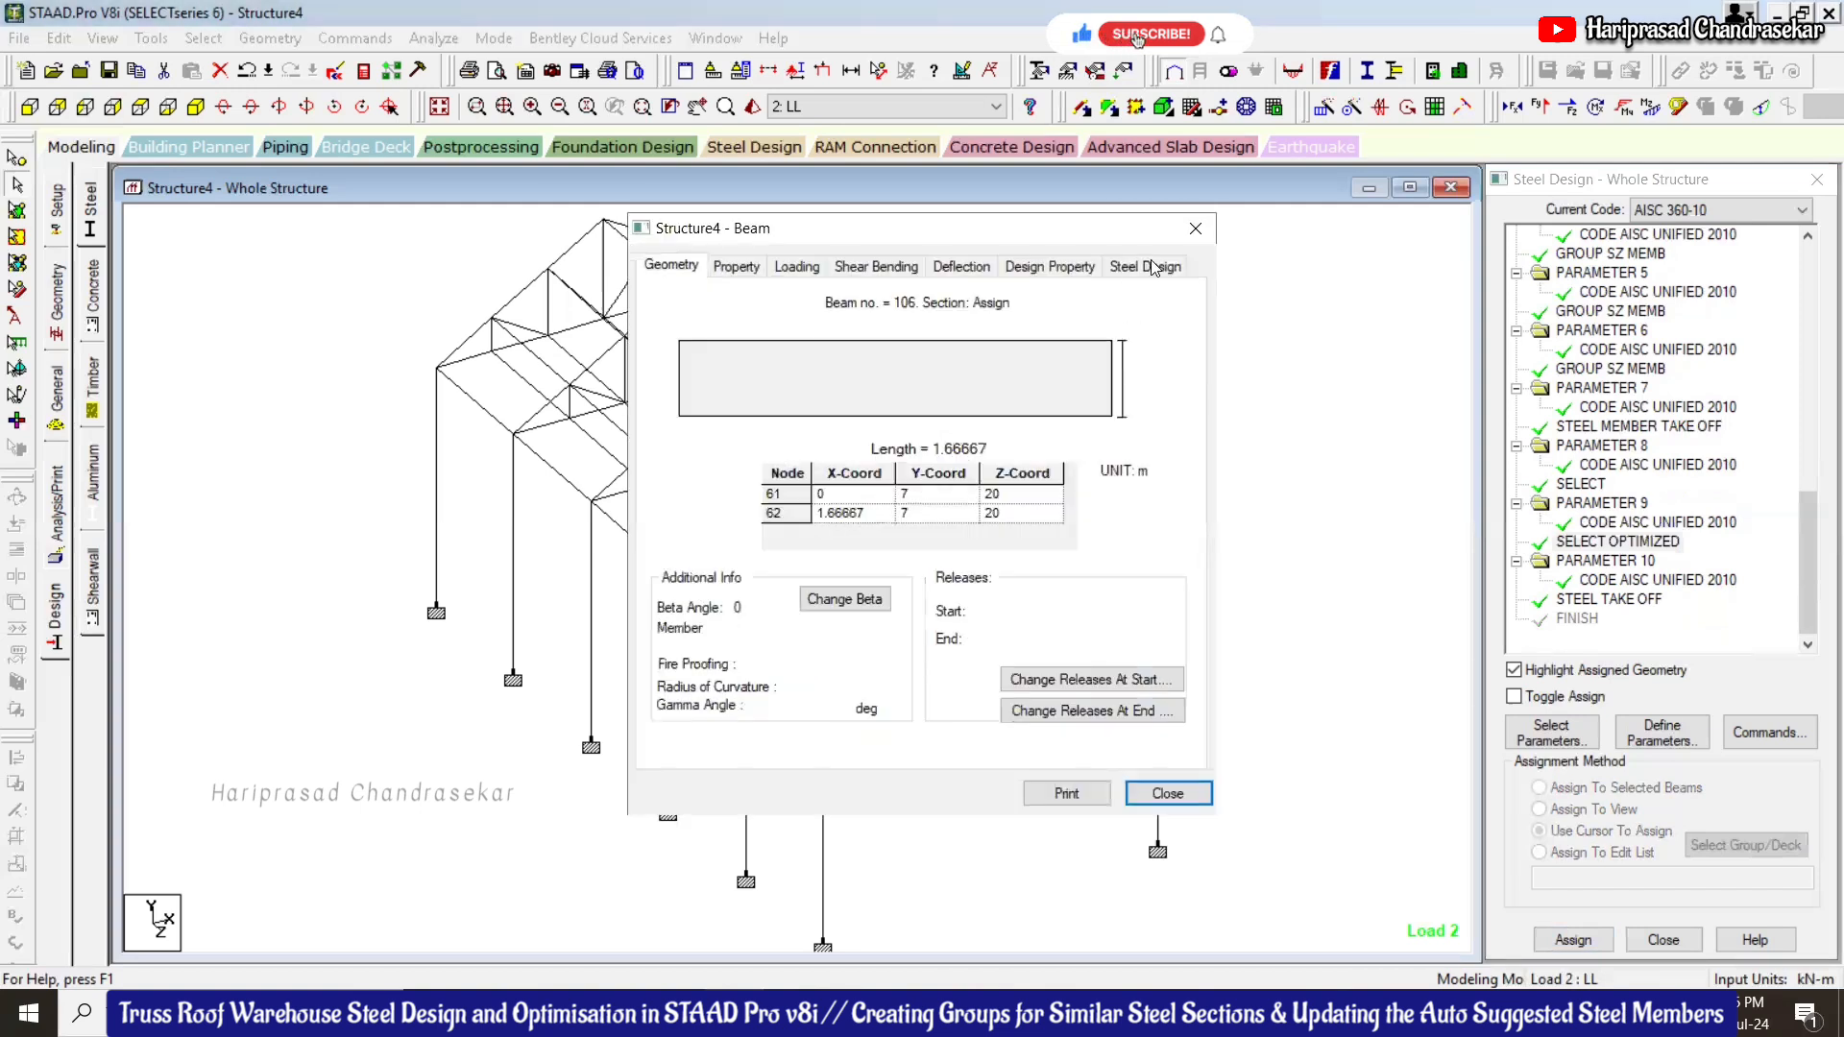
left_click(1150, 267)
left_click(1196, 229)
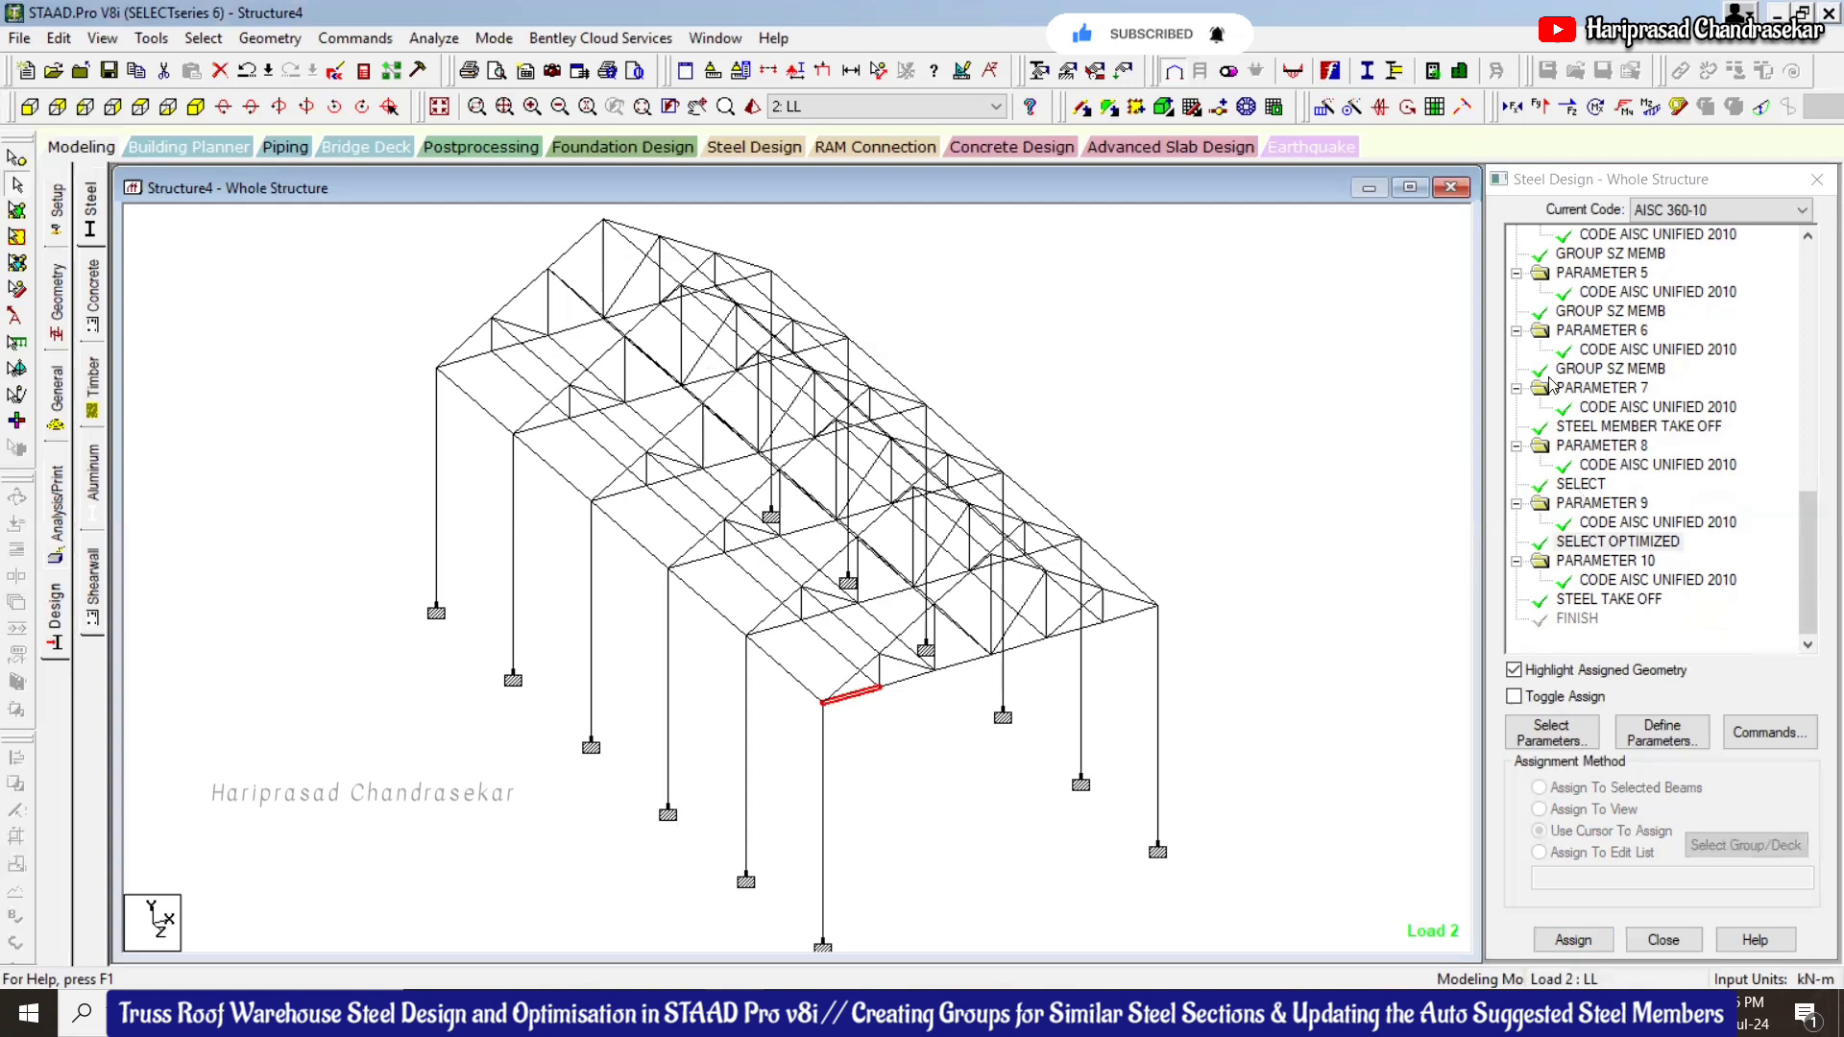
Try to delete the Select Optimized command listed after Parameter 9
left_click(1619, 541)
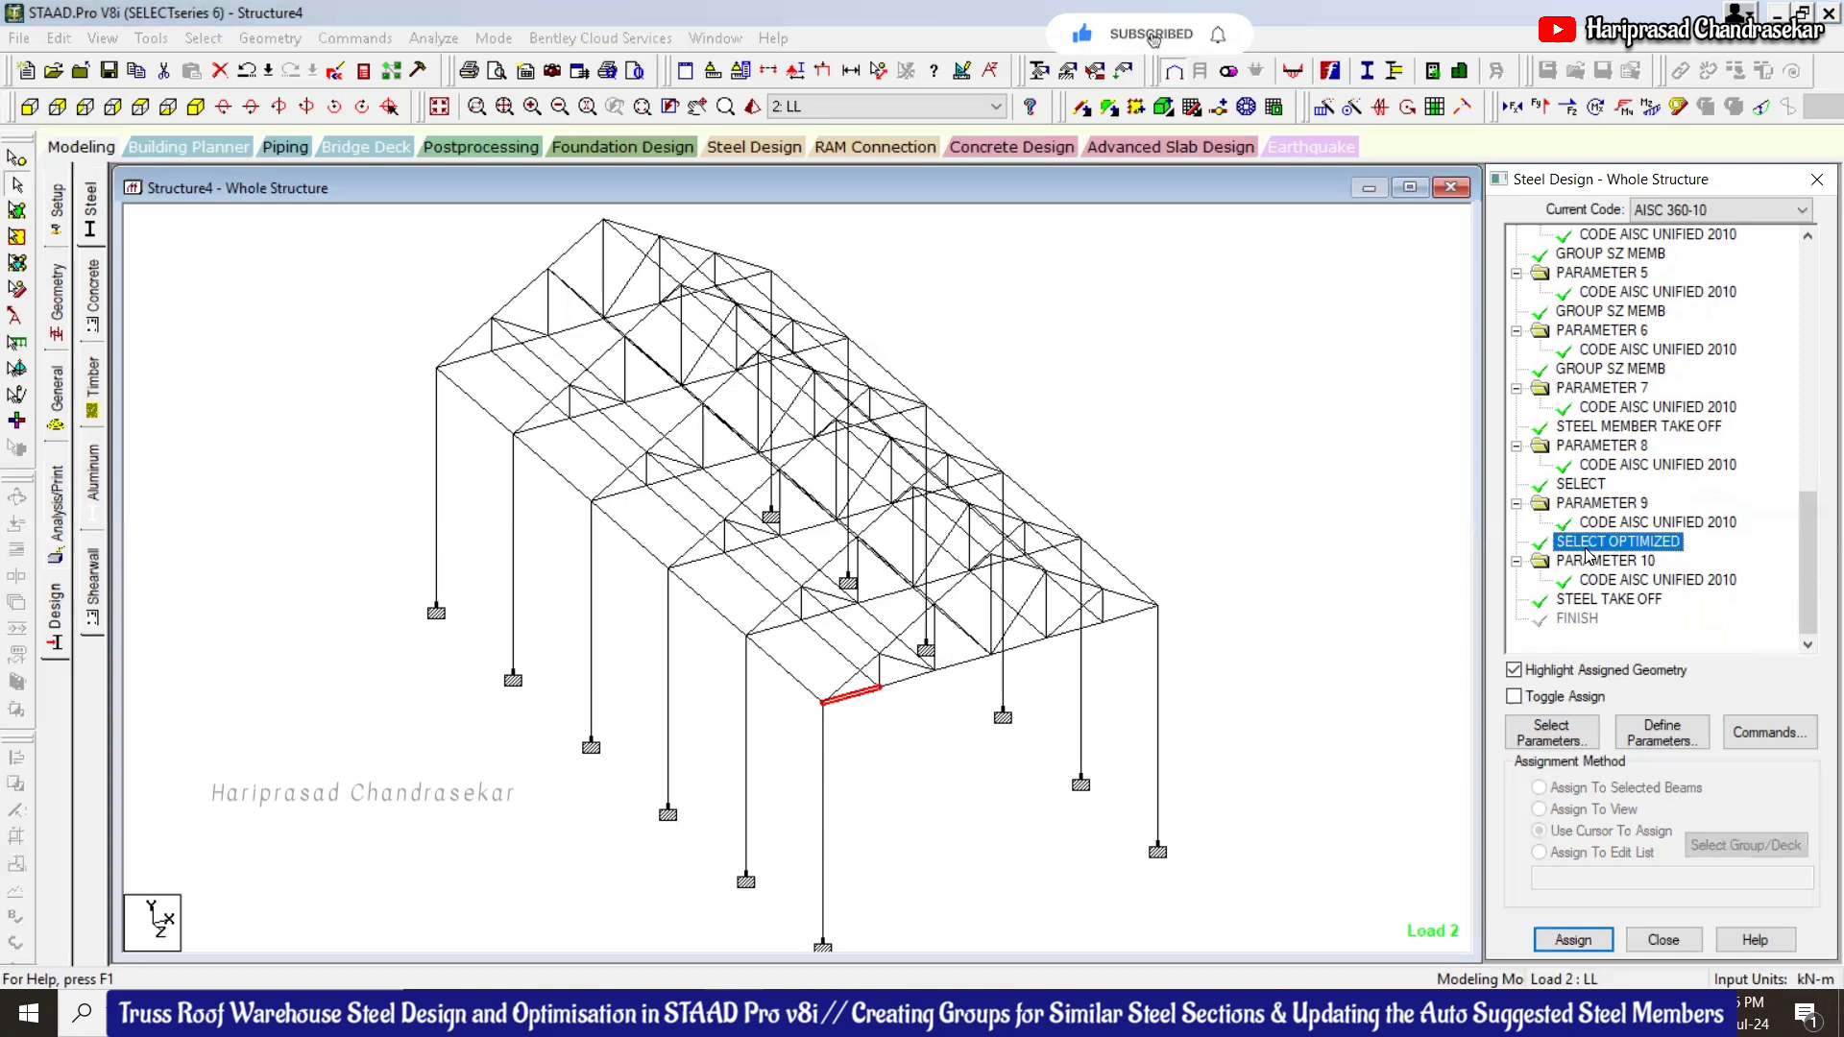
left_click(1517, 505)
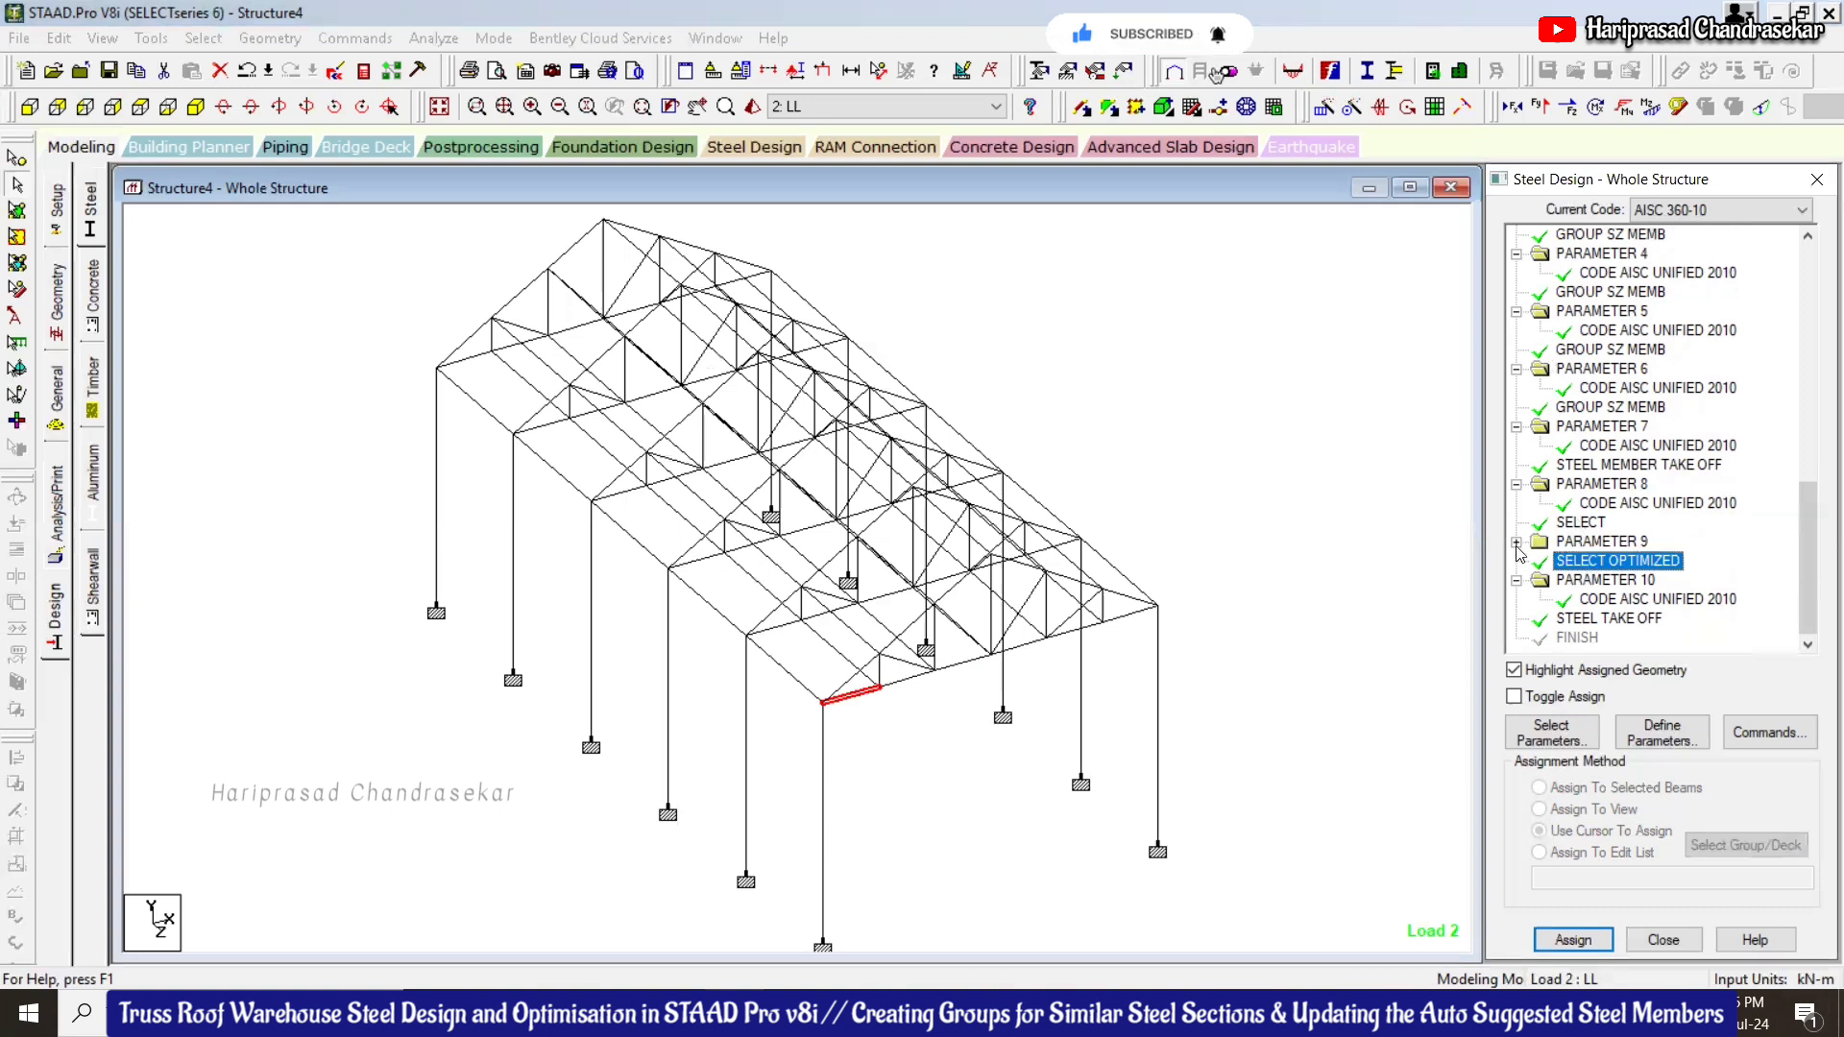
left_click(1517, 543)
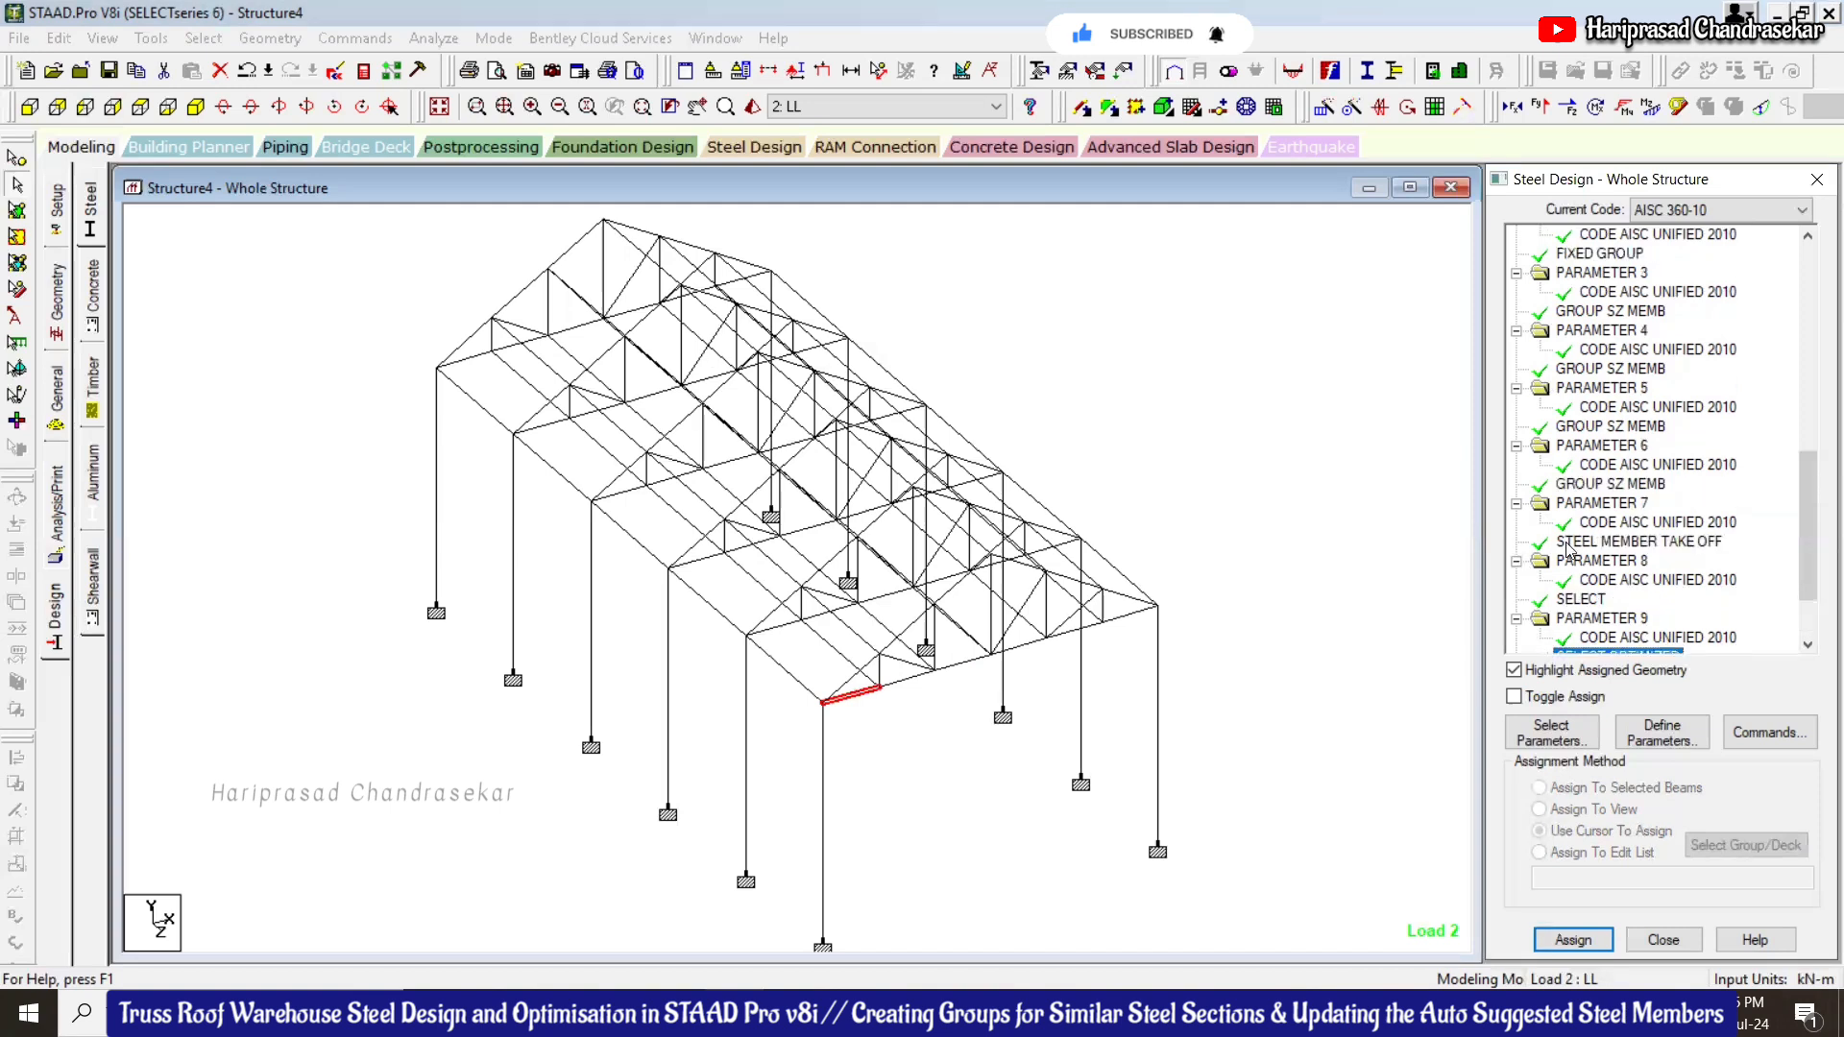
scroll(1568, 550, "down", 2)
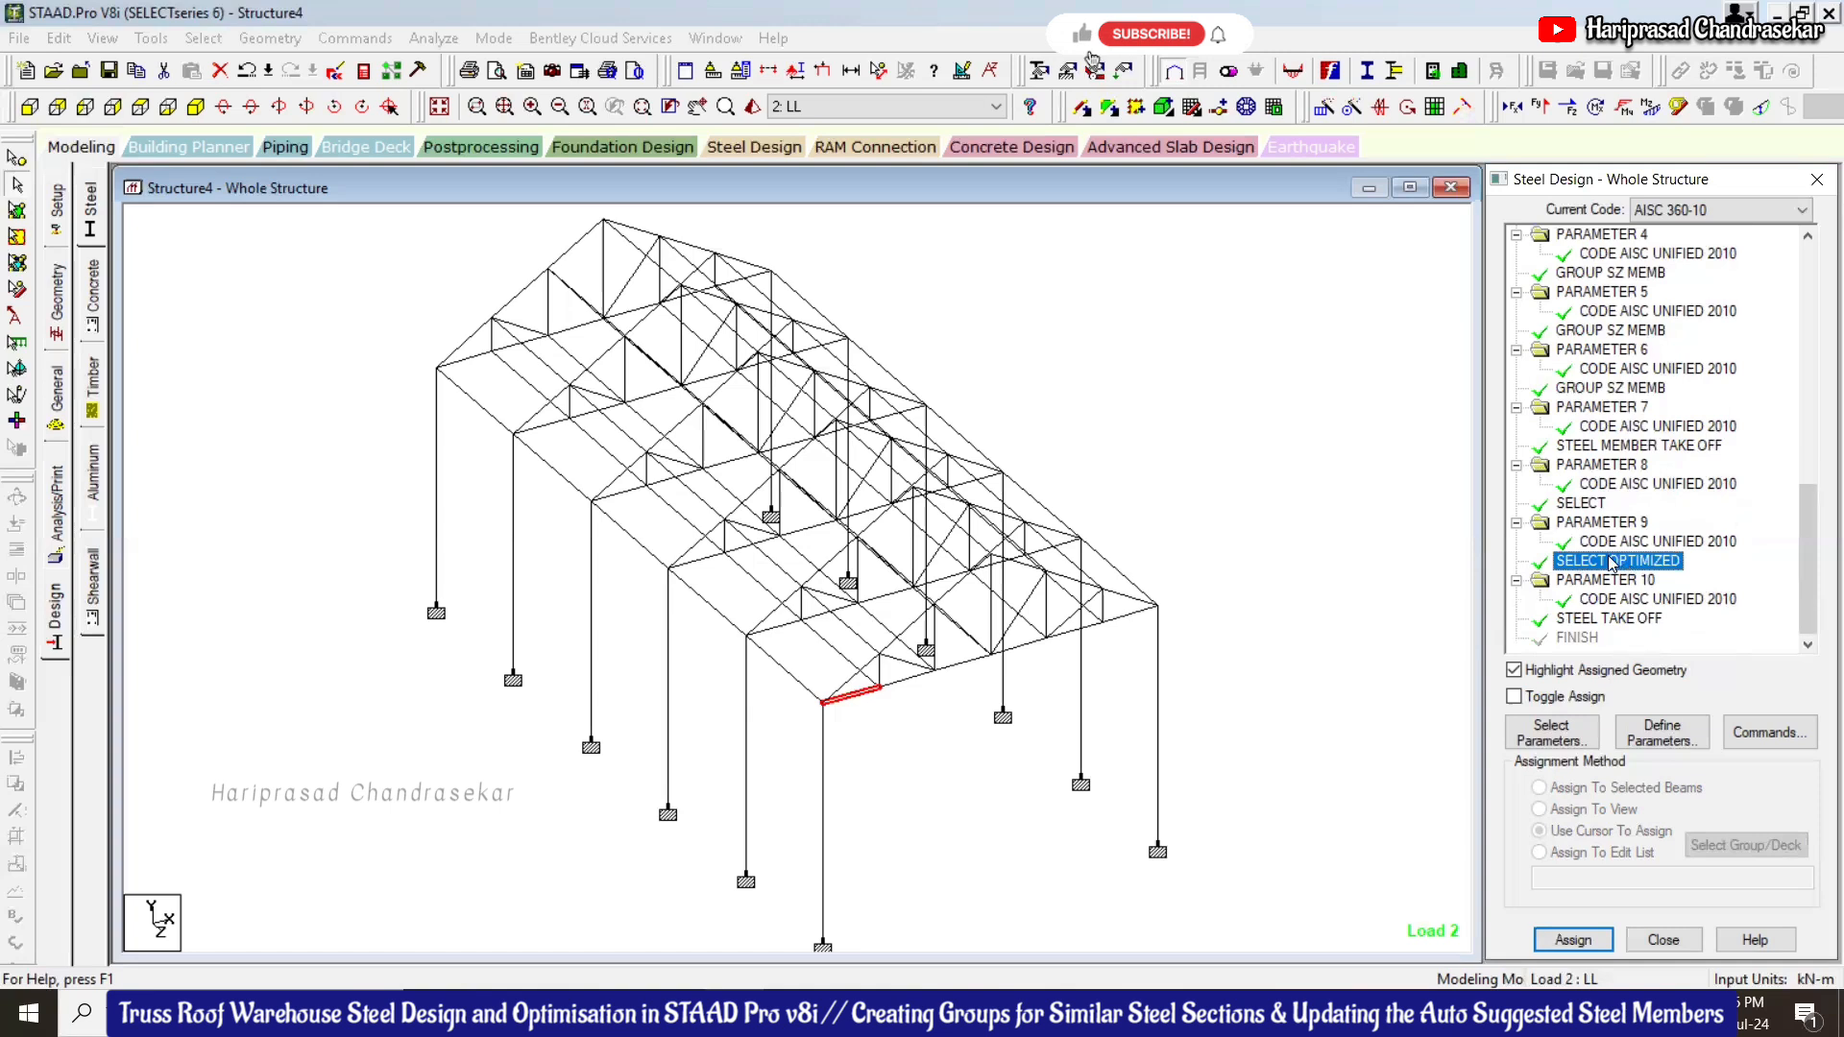
right_click(1621, 566)
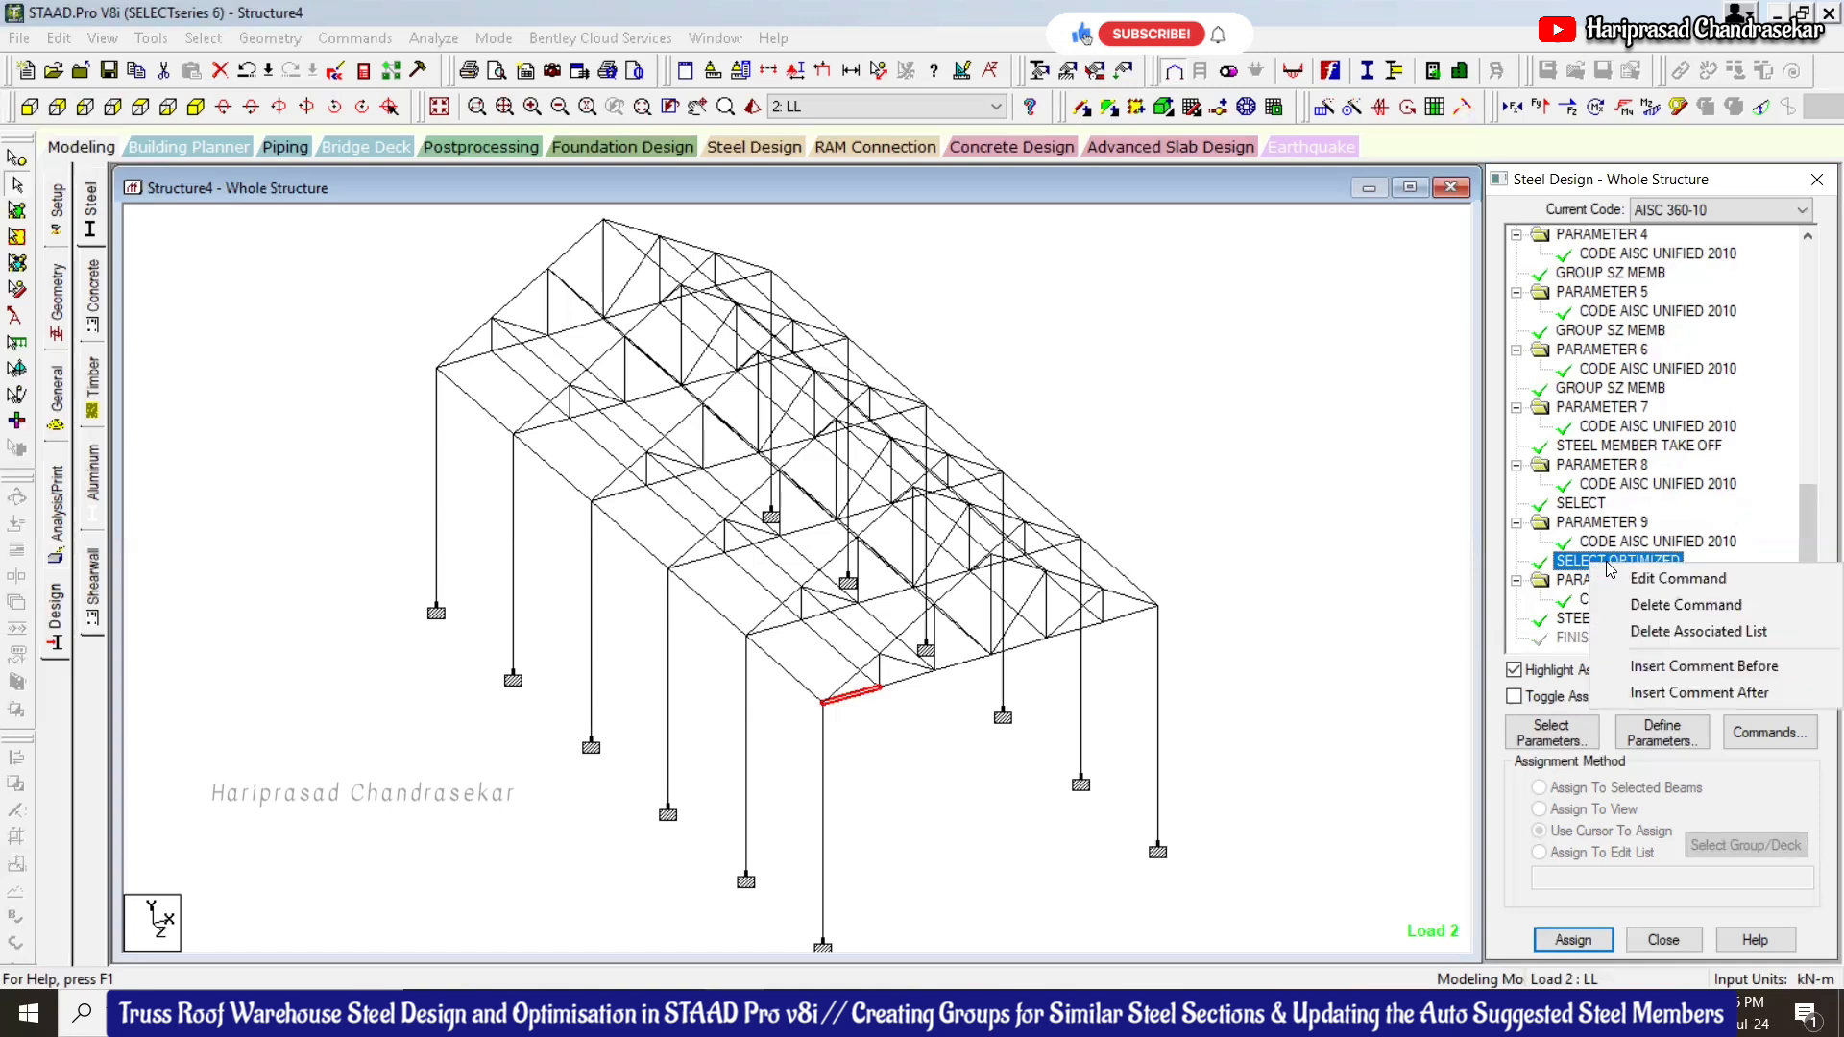
left_click(1654, 606)
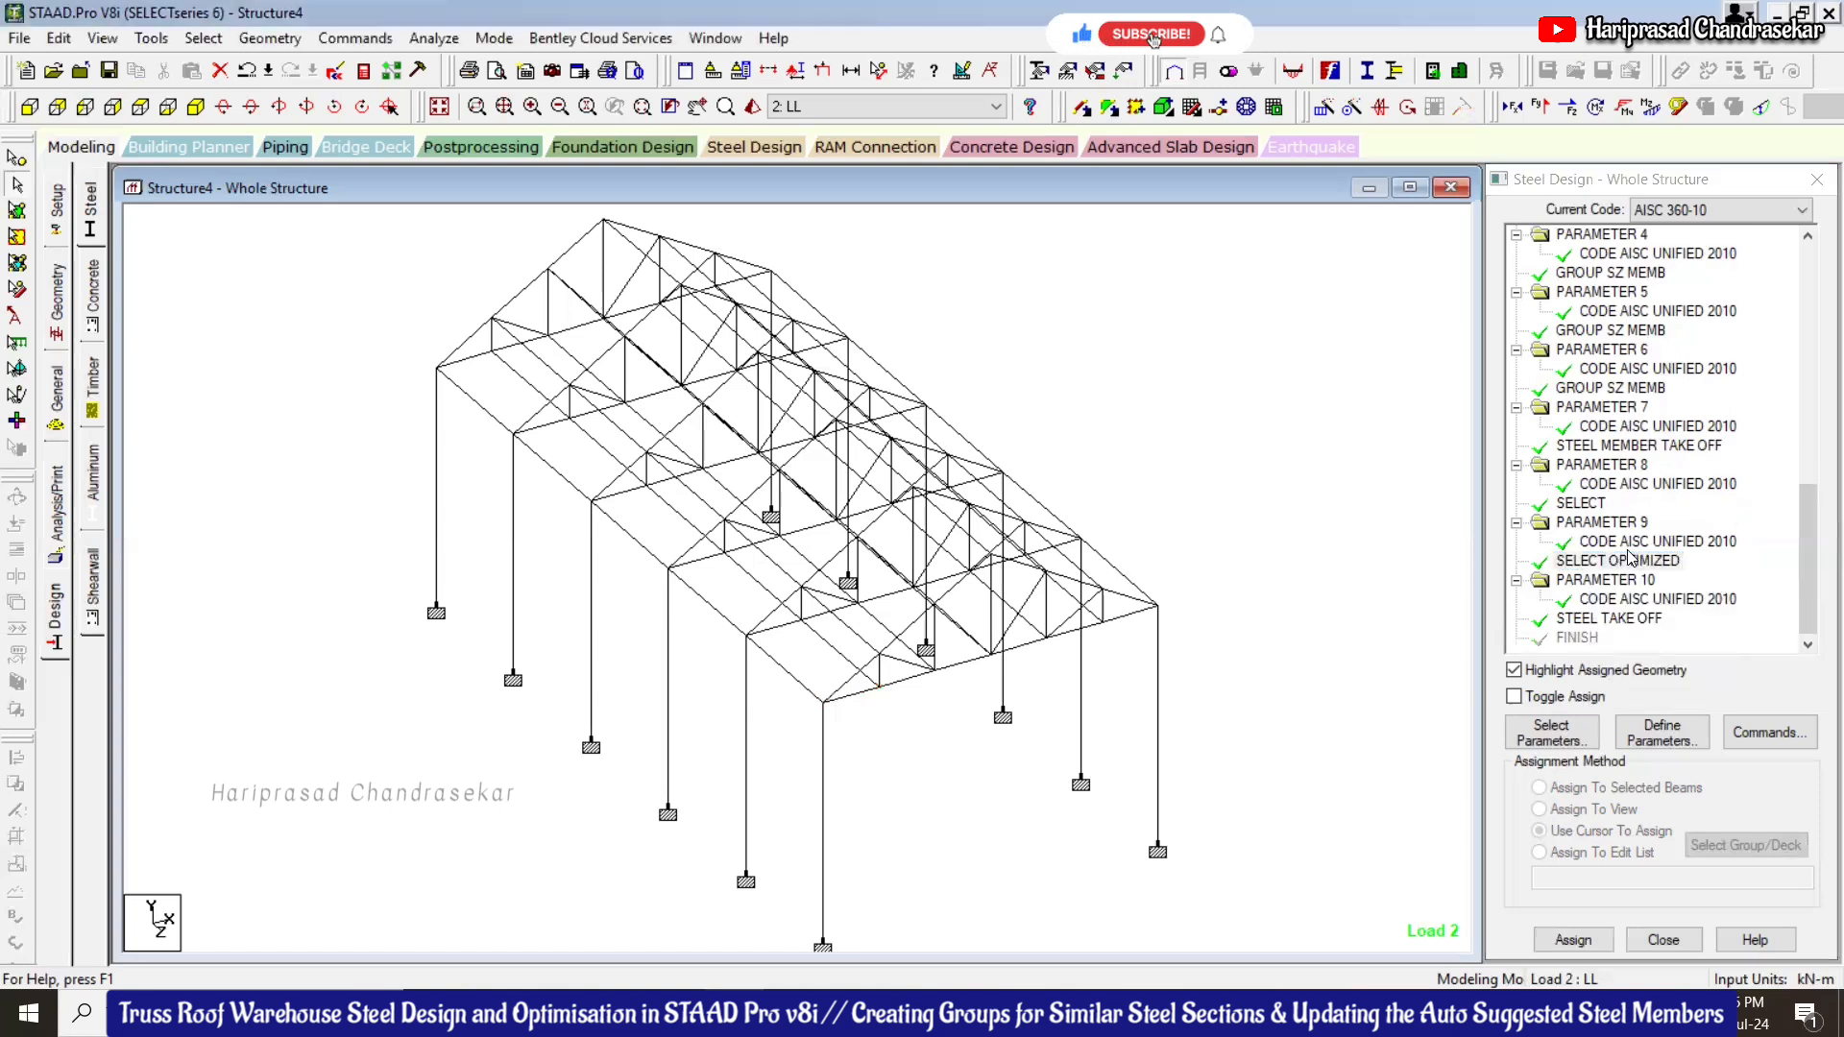
left_click(1628, 561)
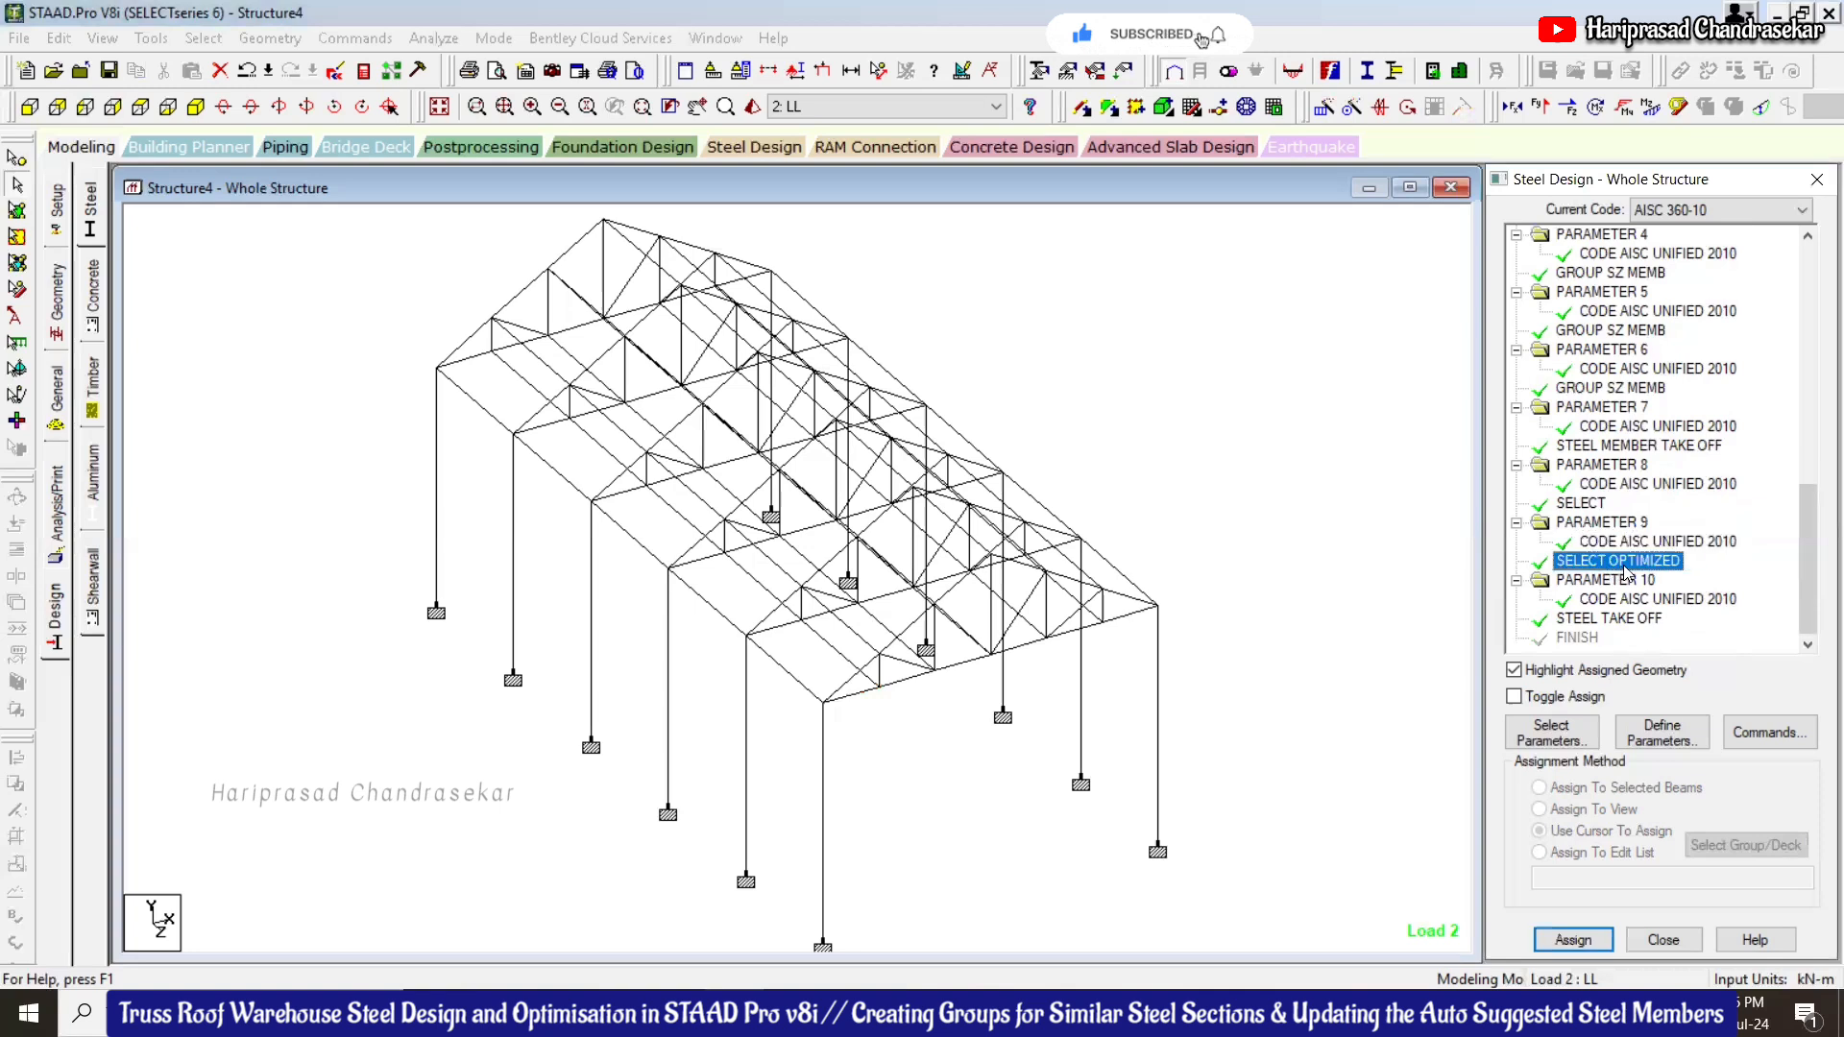
Inspect the model's command file in the STAAD Editor and return to the structure
left_click(336, 72)
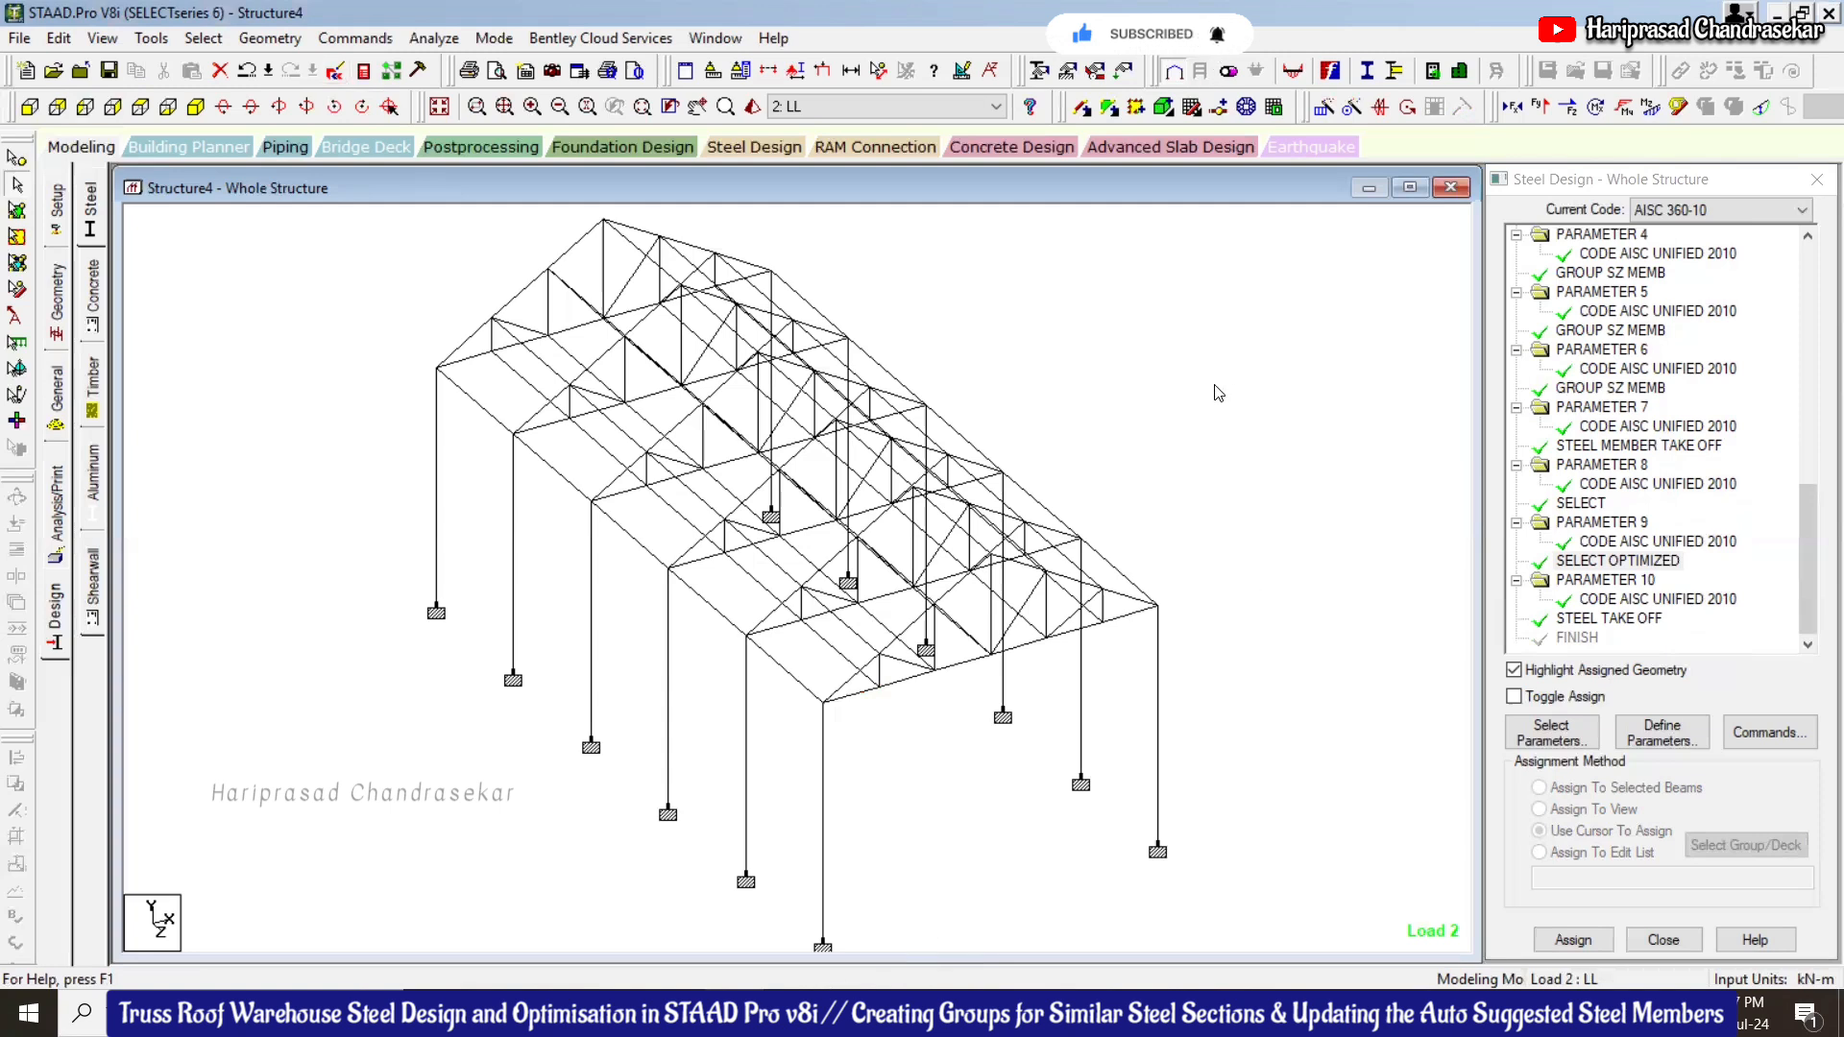
scroll(775, 806, "down", 3)
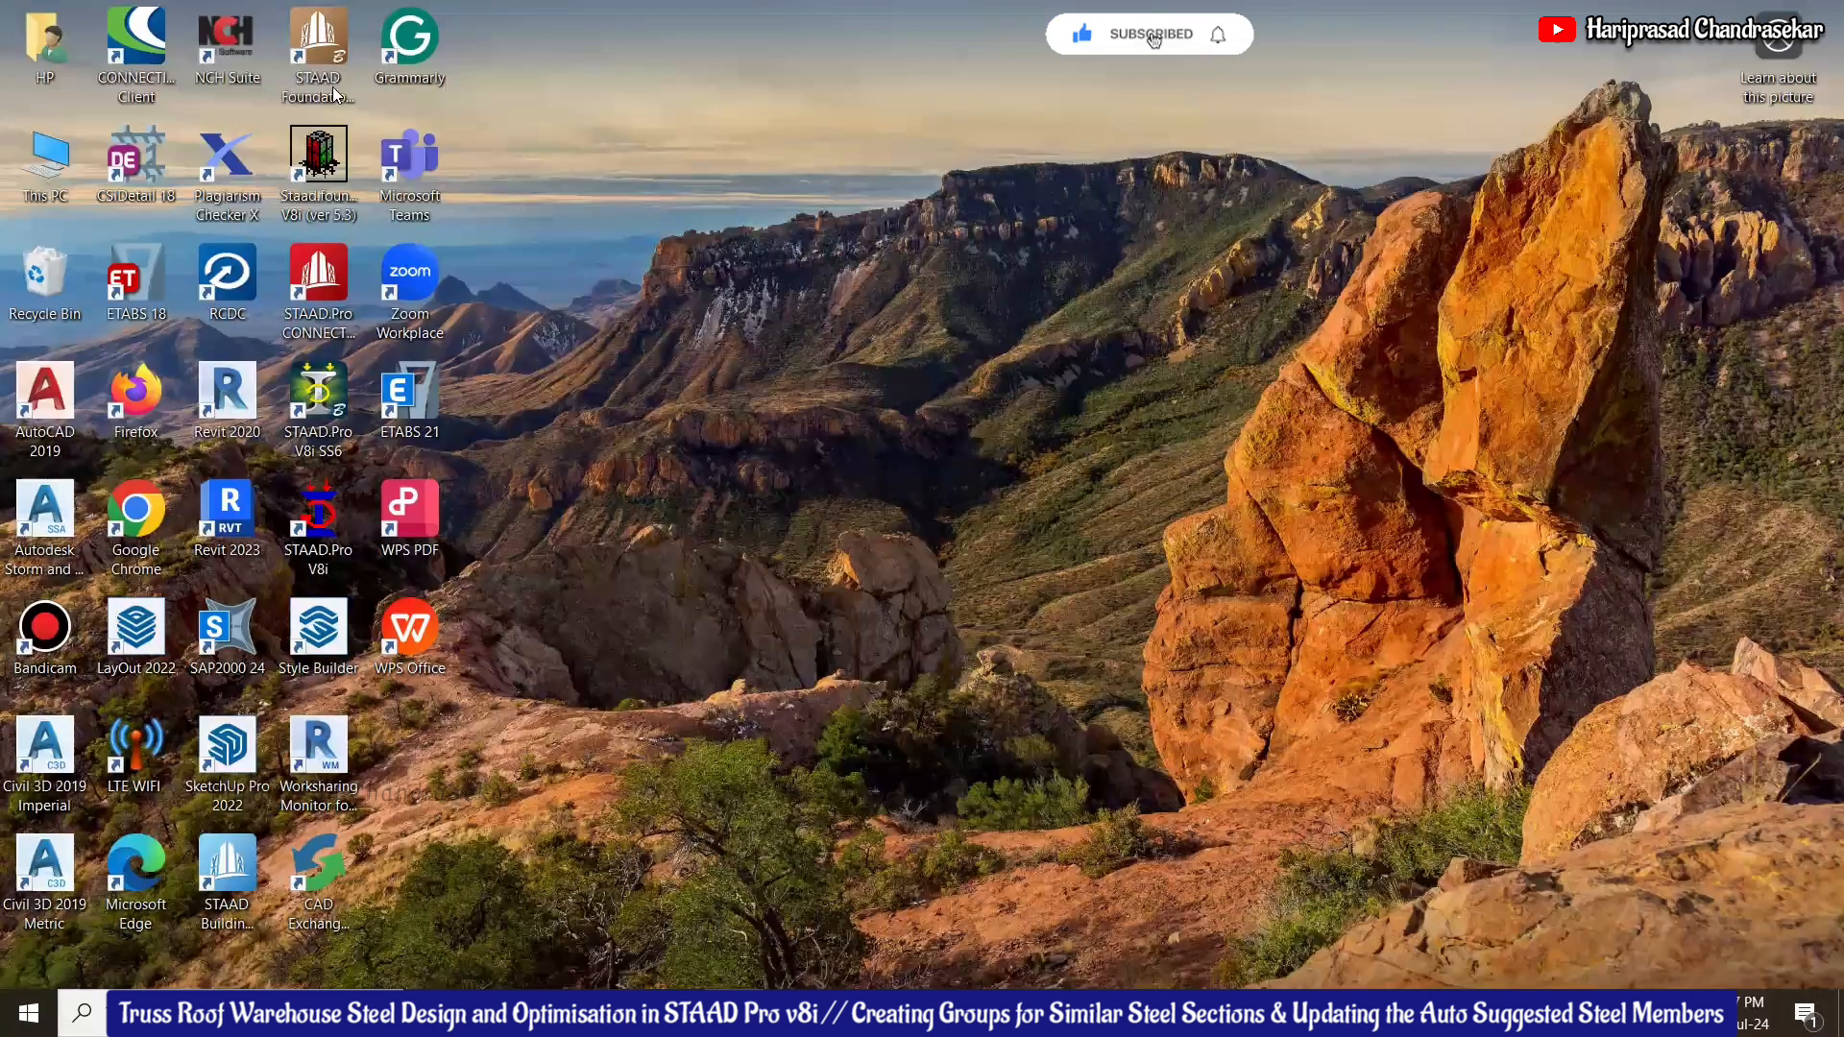
key("alt+Tab")
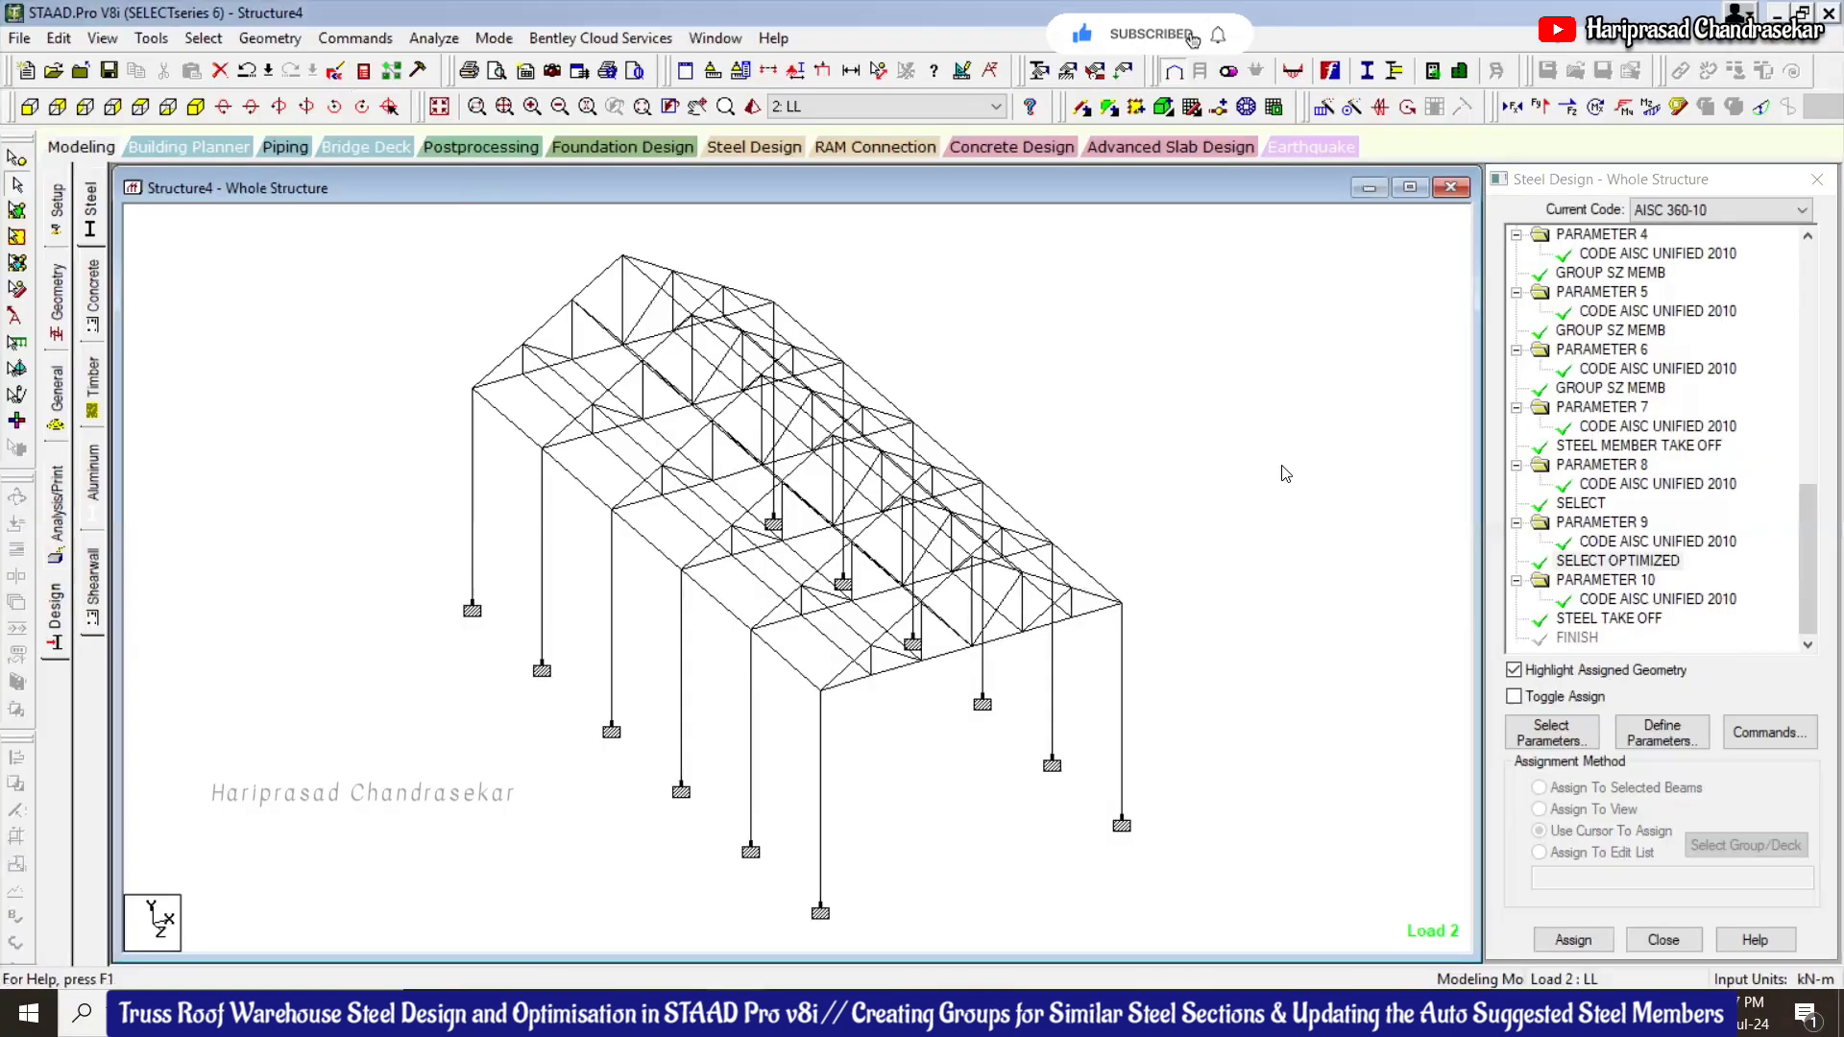
Reload the steel design command list and delete the Select Optimized command after Parameter 9
left_click(1809, 594)
left_click(94, 501)
left_click(57, 393)
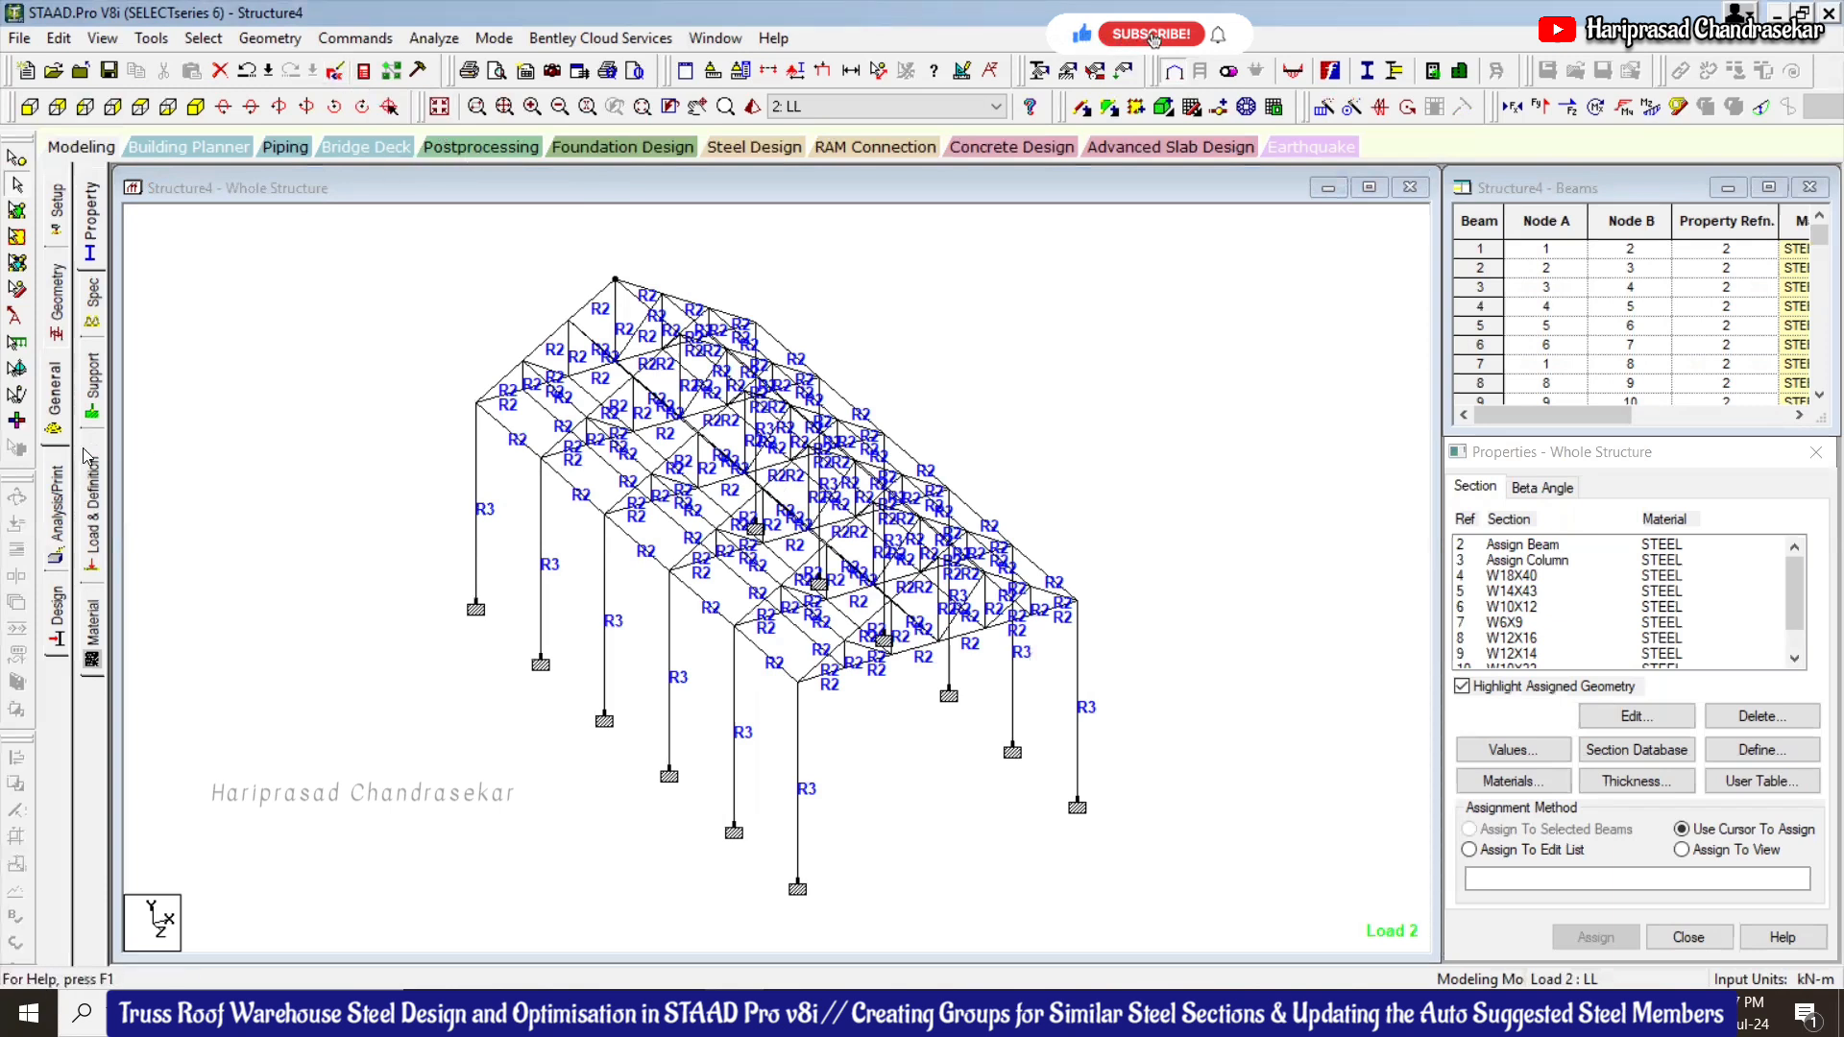
left_click(58, 625)
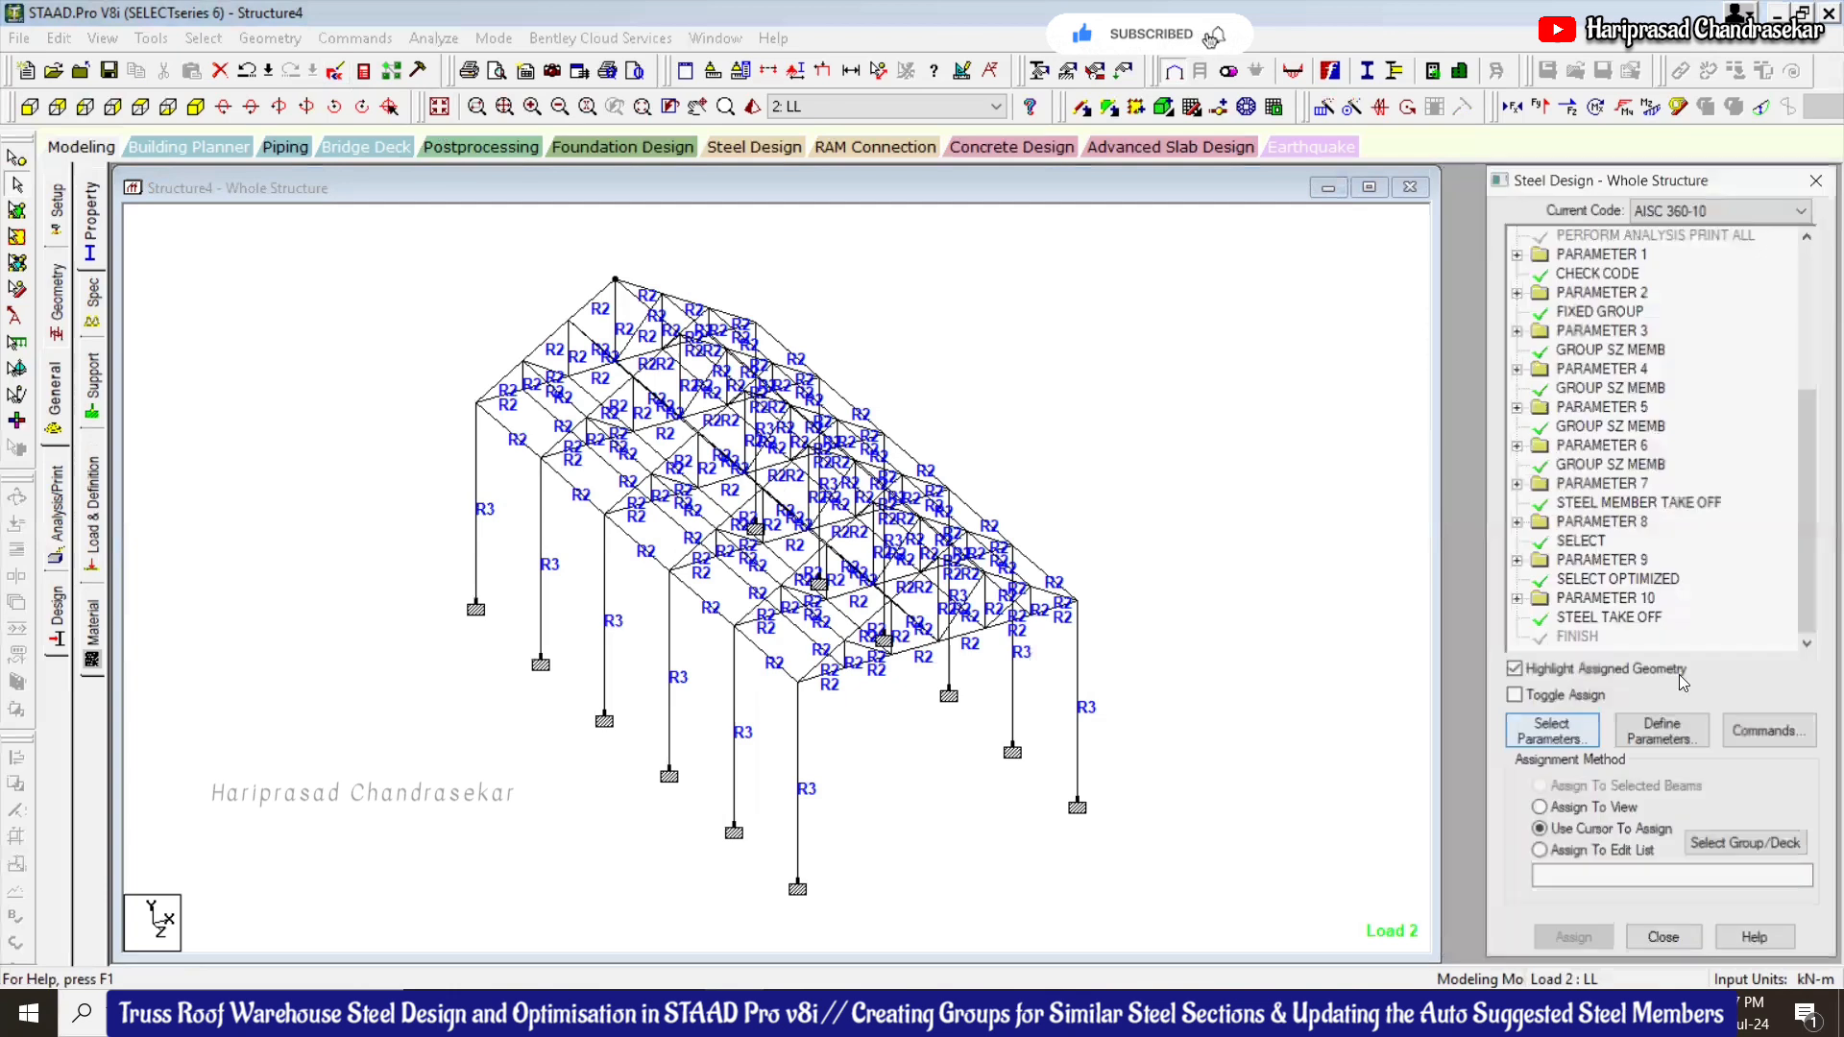
left_click(1601, 581)
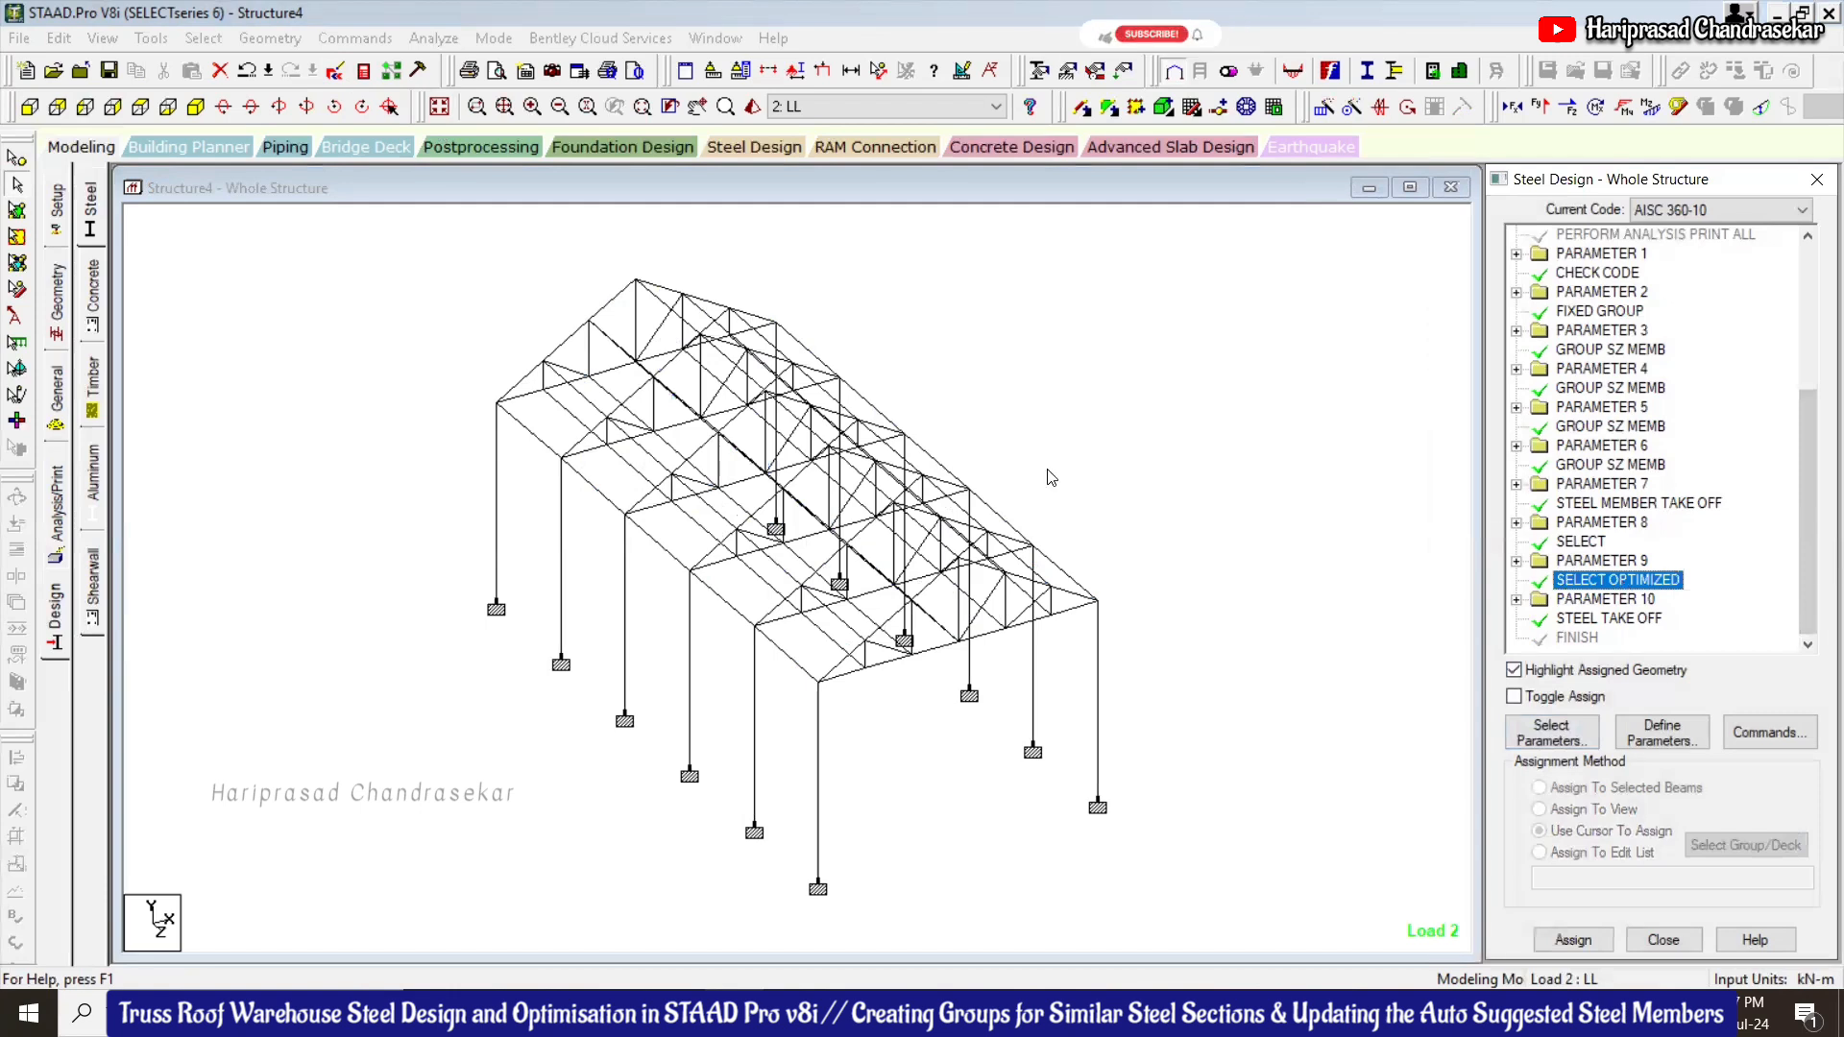
right_click(1585, 588)
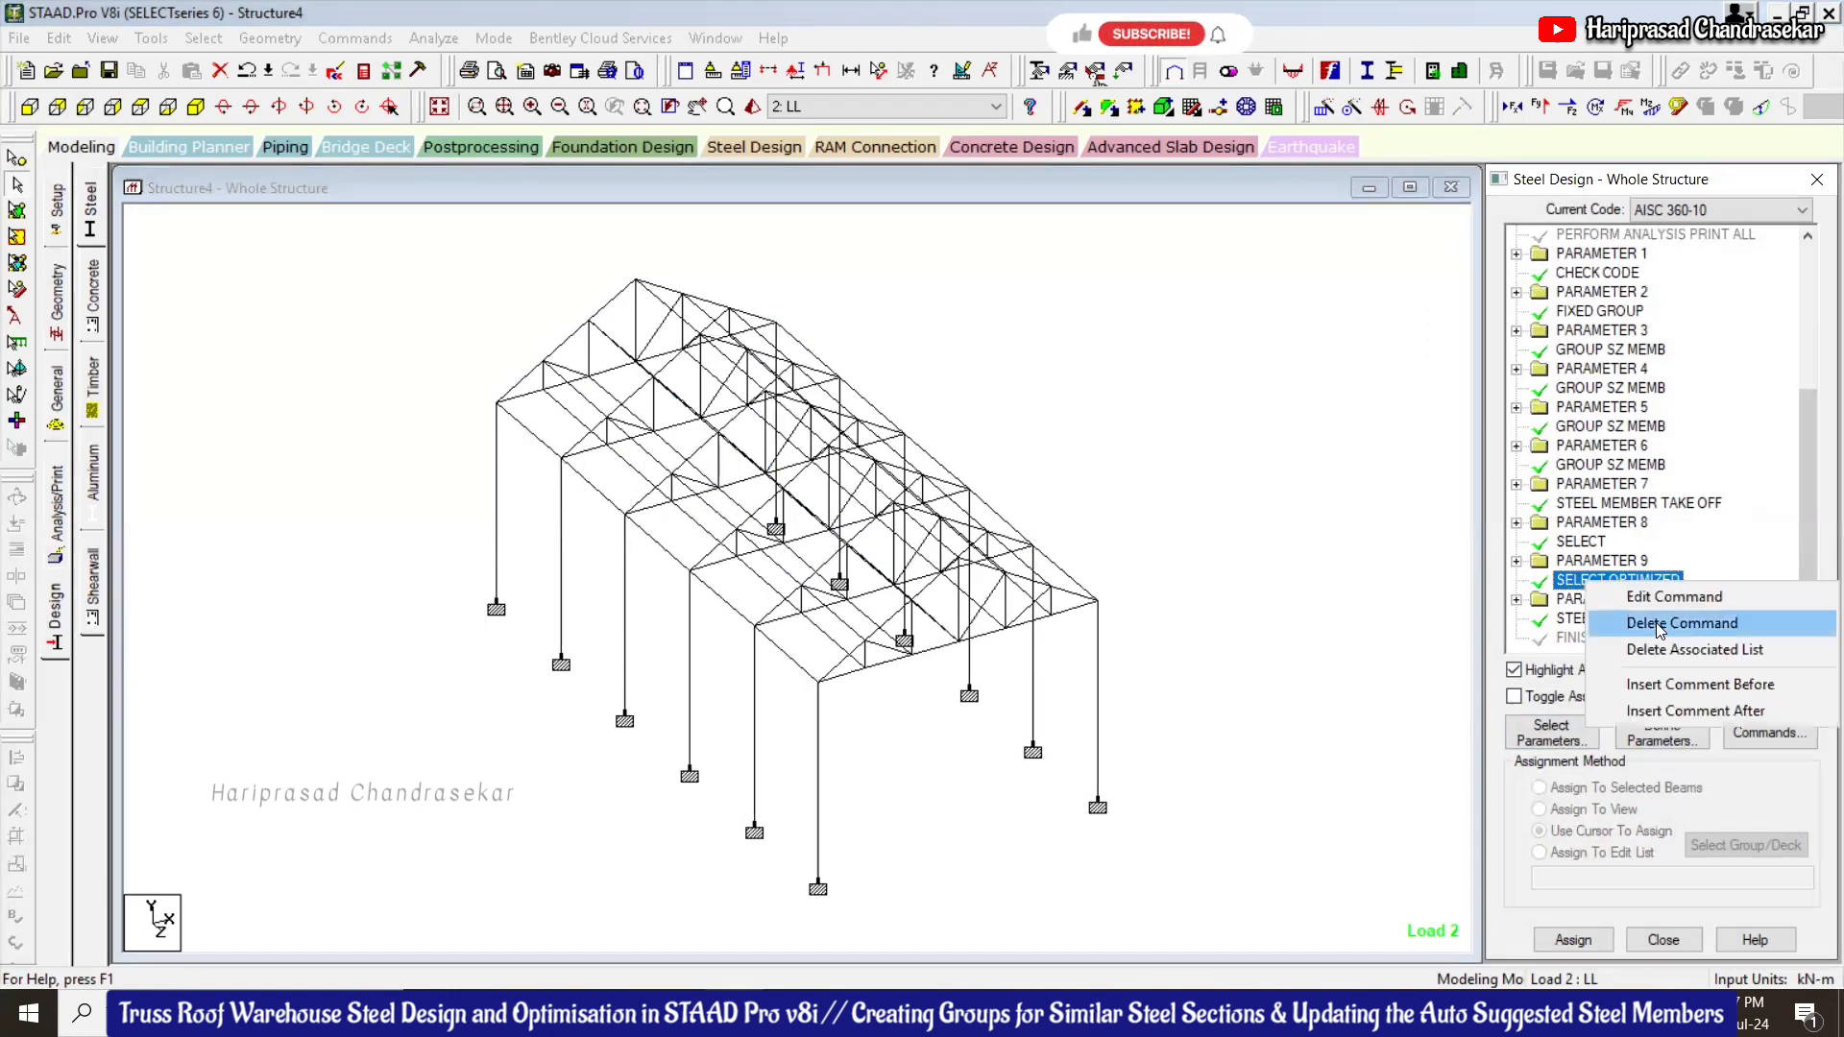
left_click(1654, 619)
left_click(1650, 636)
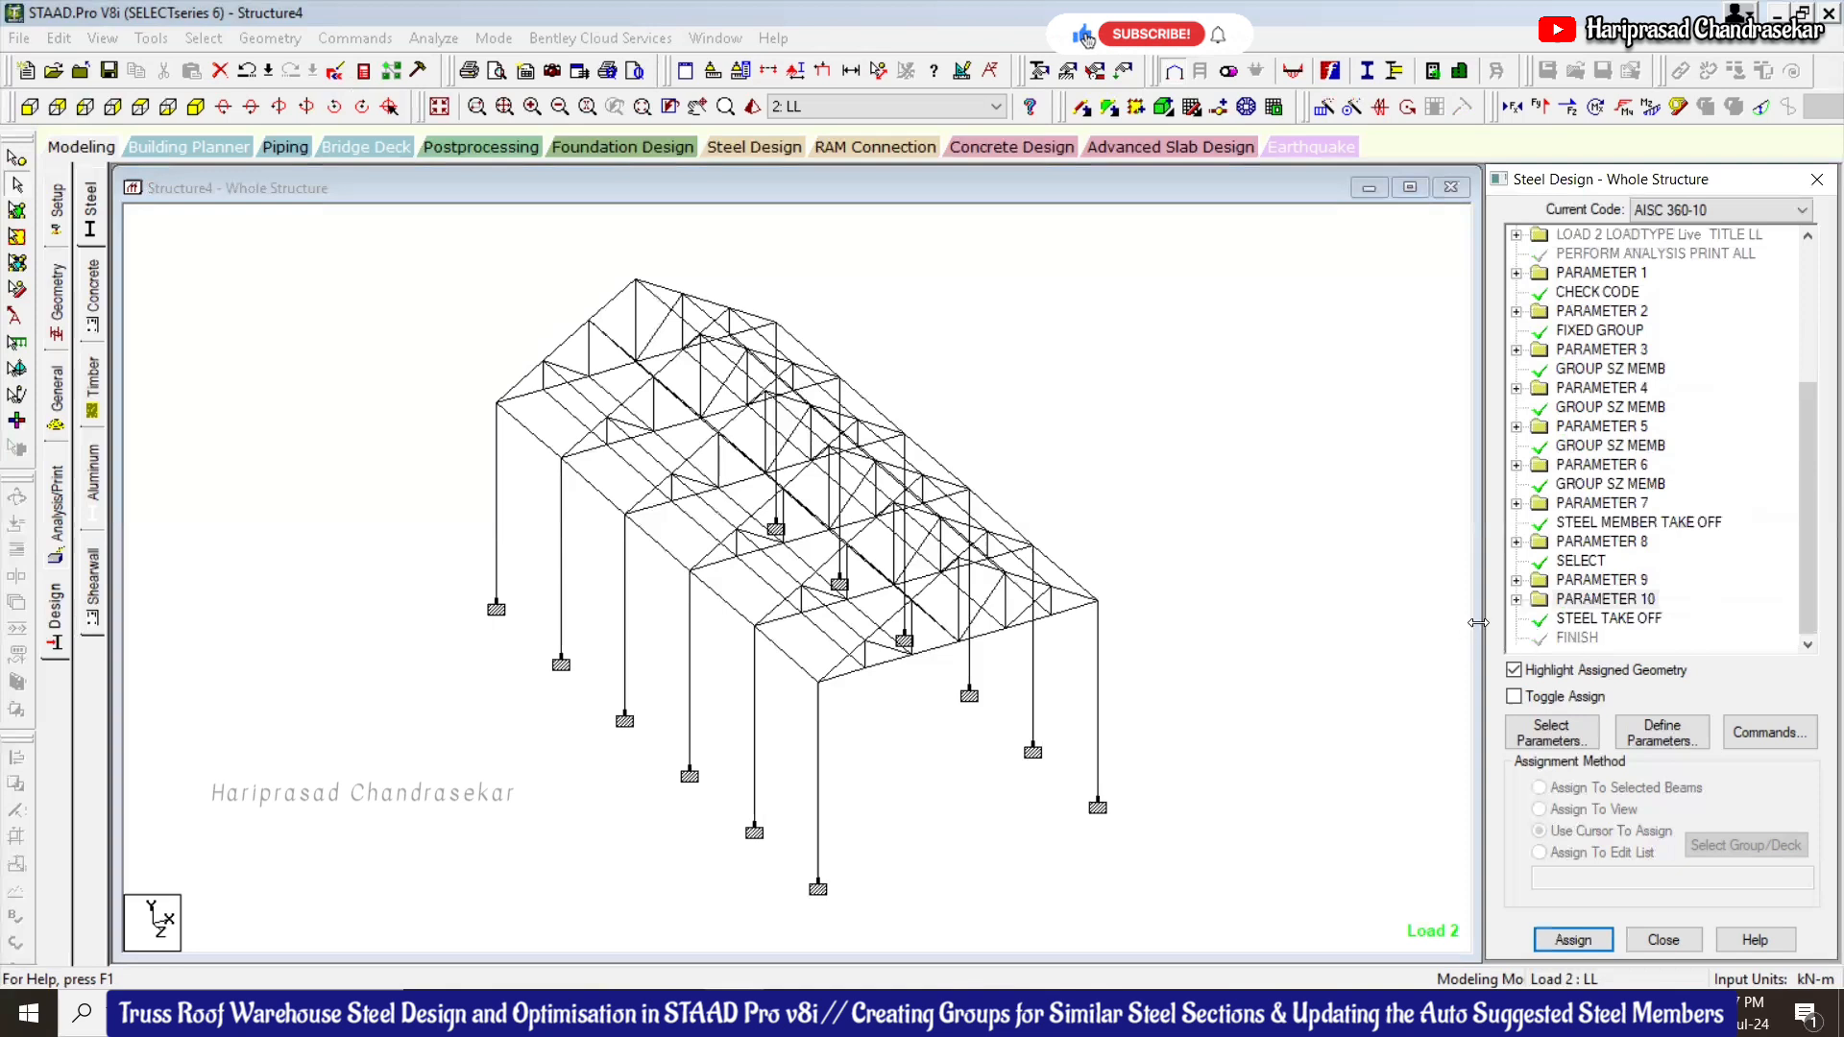
Delete the Parameter 10 block from the steel design commands
left_click(1516, 599)
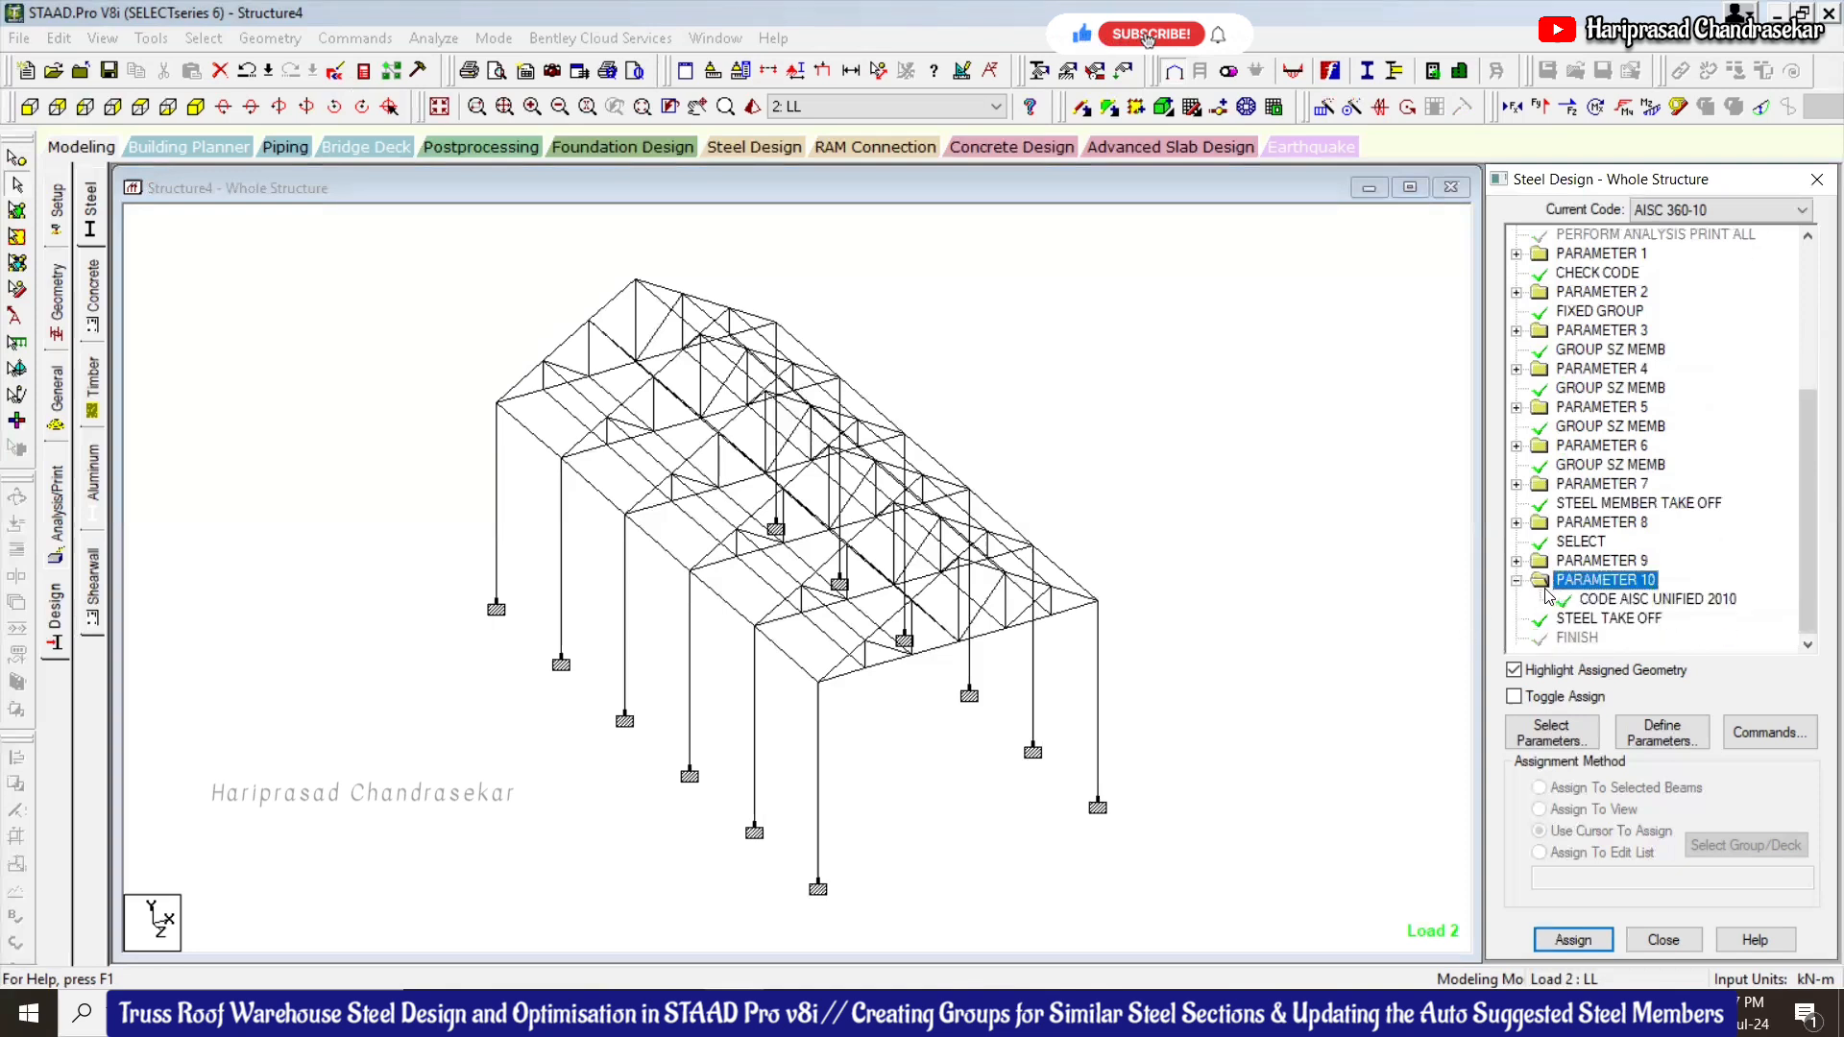
left_click(1517, 562)
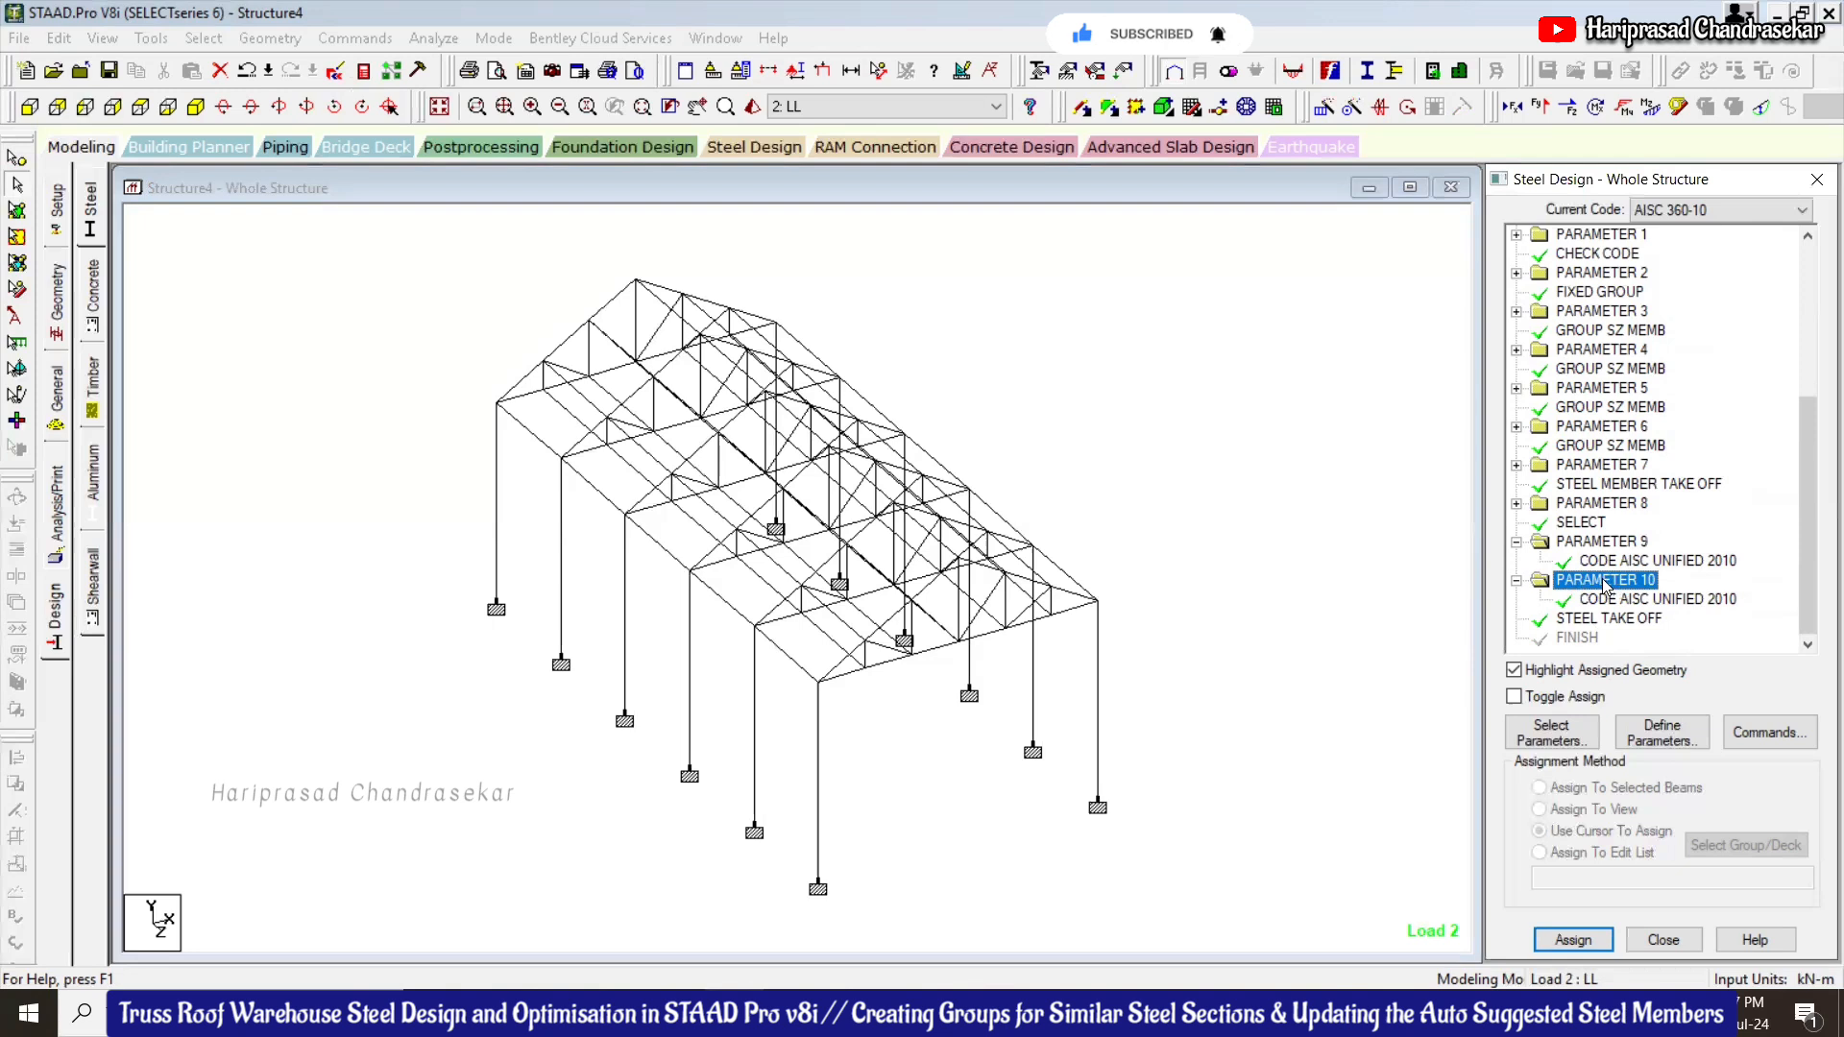
right_click(1605, 582)
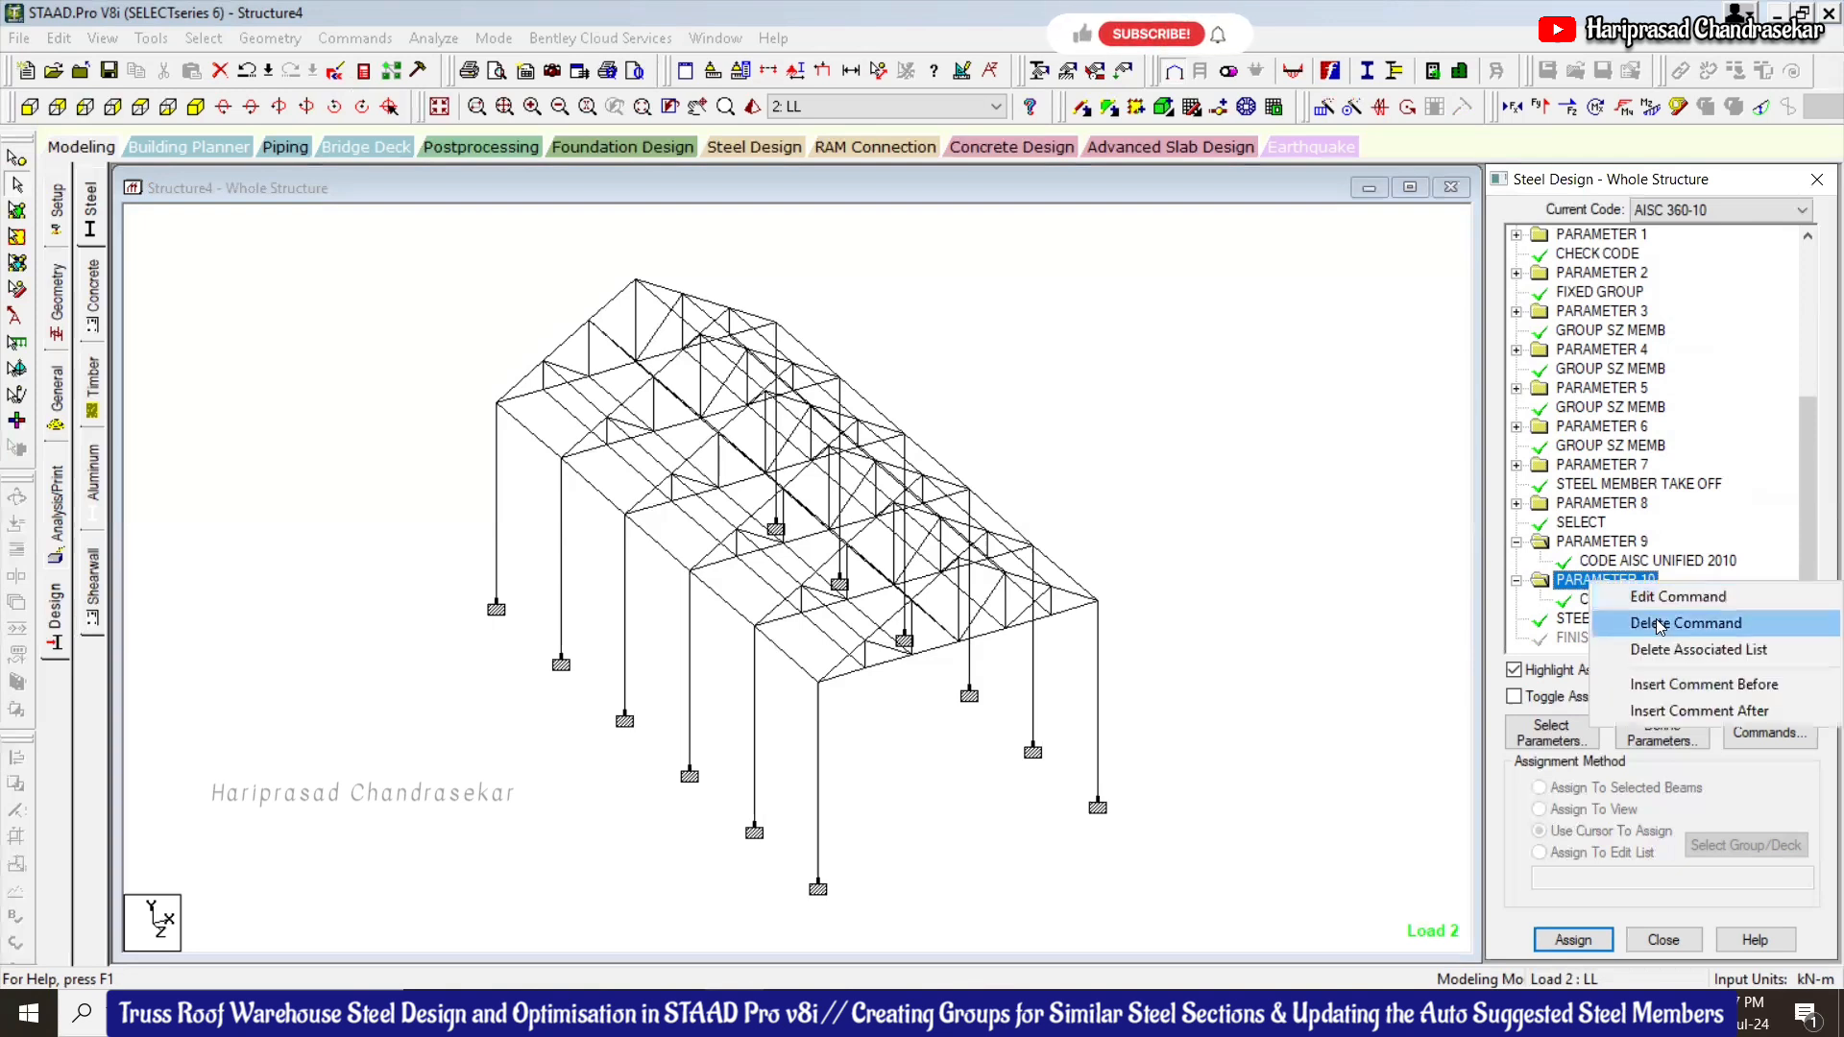
left_click(1661, 624)
left_click(1637, 625)
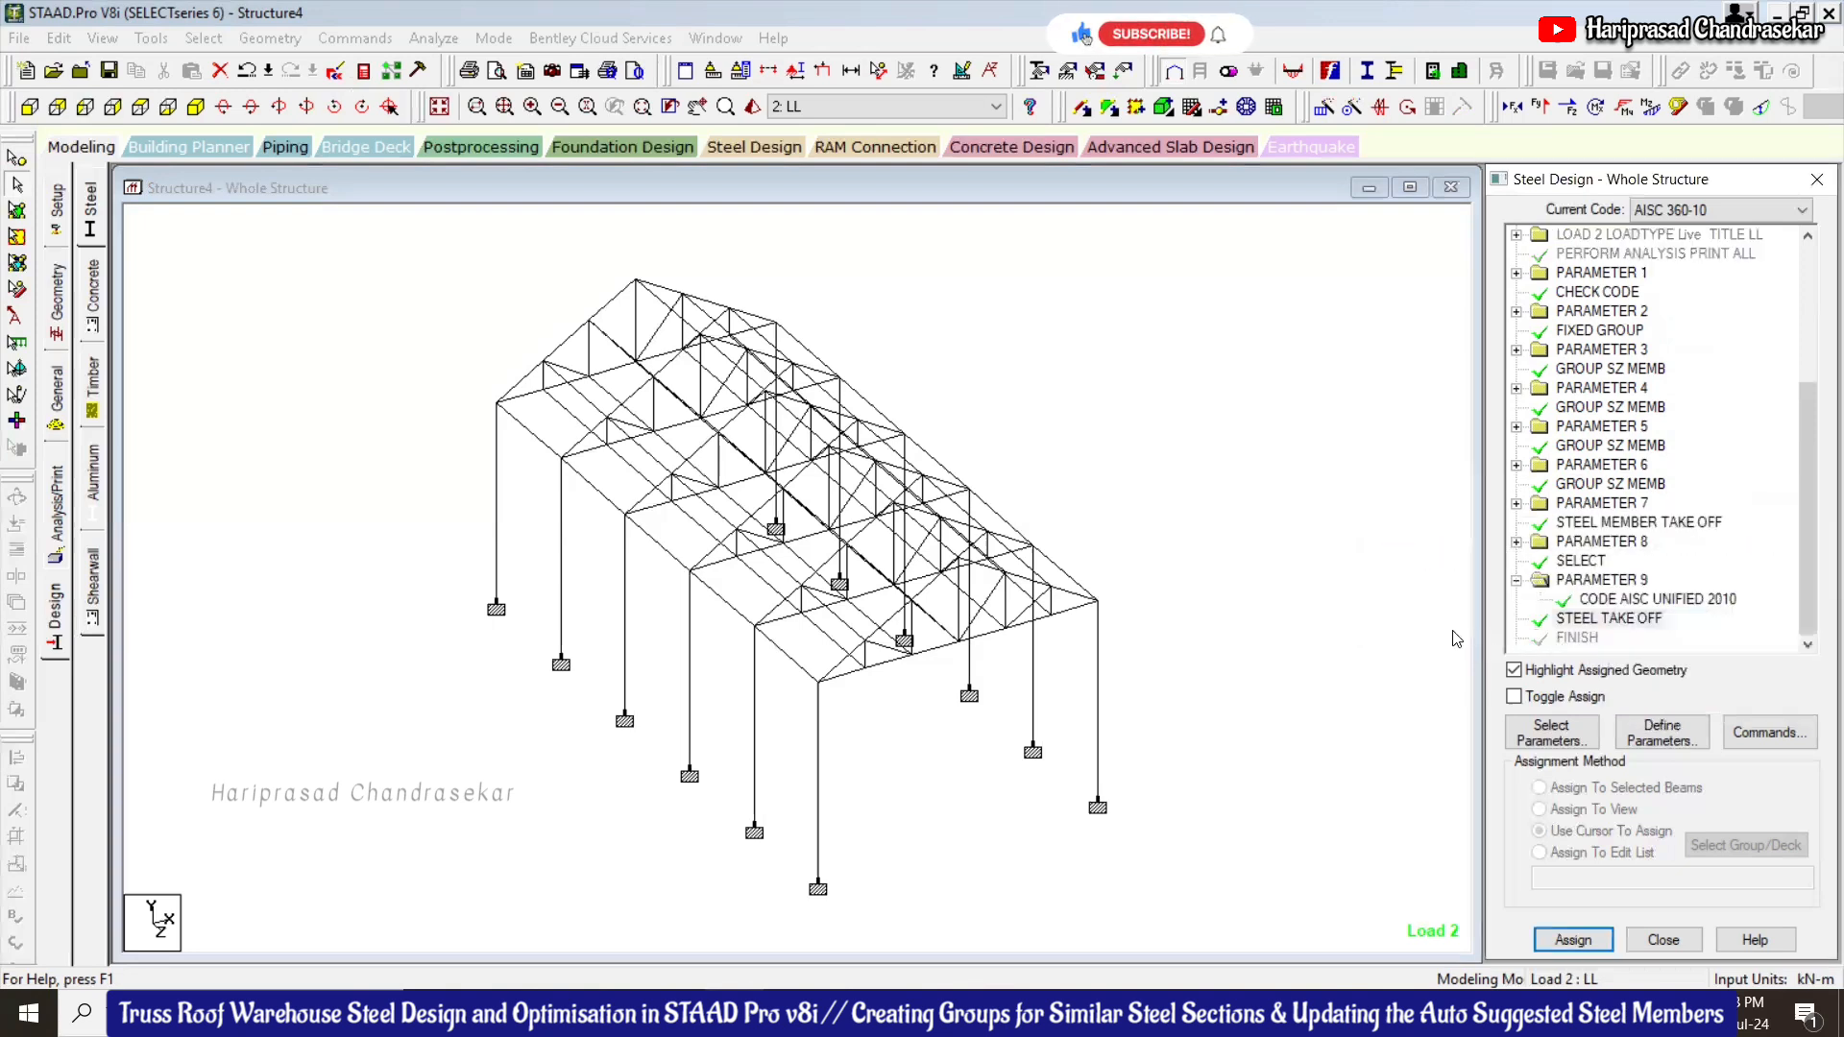
left_click(1515, 581)
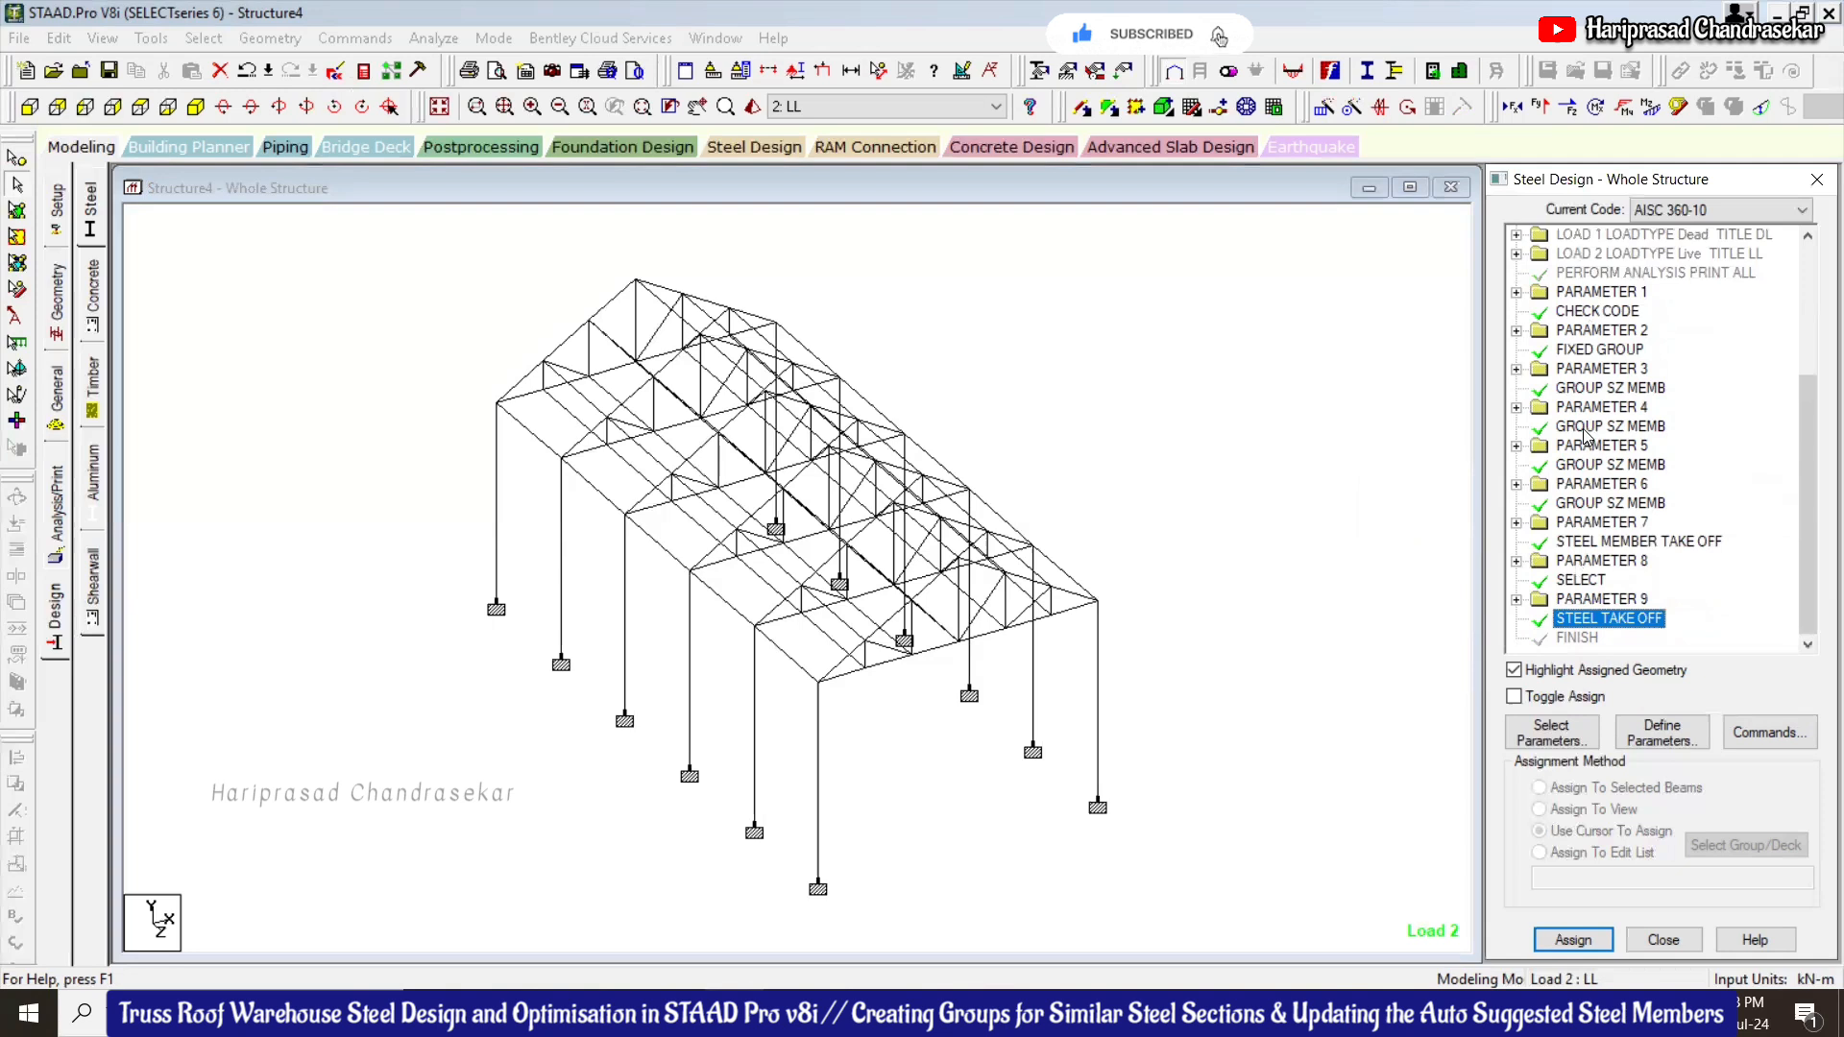
Save the modified structure, discarding the old result files, and open its command file in the STAAD Editor
scroll(1582, 434, "up", 1)
left_click(334, 73)
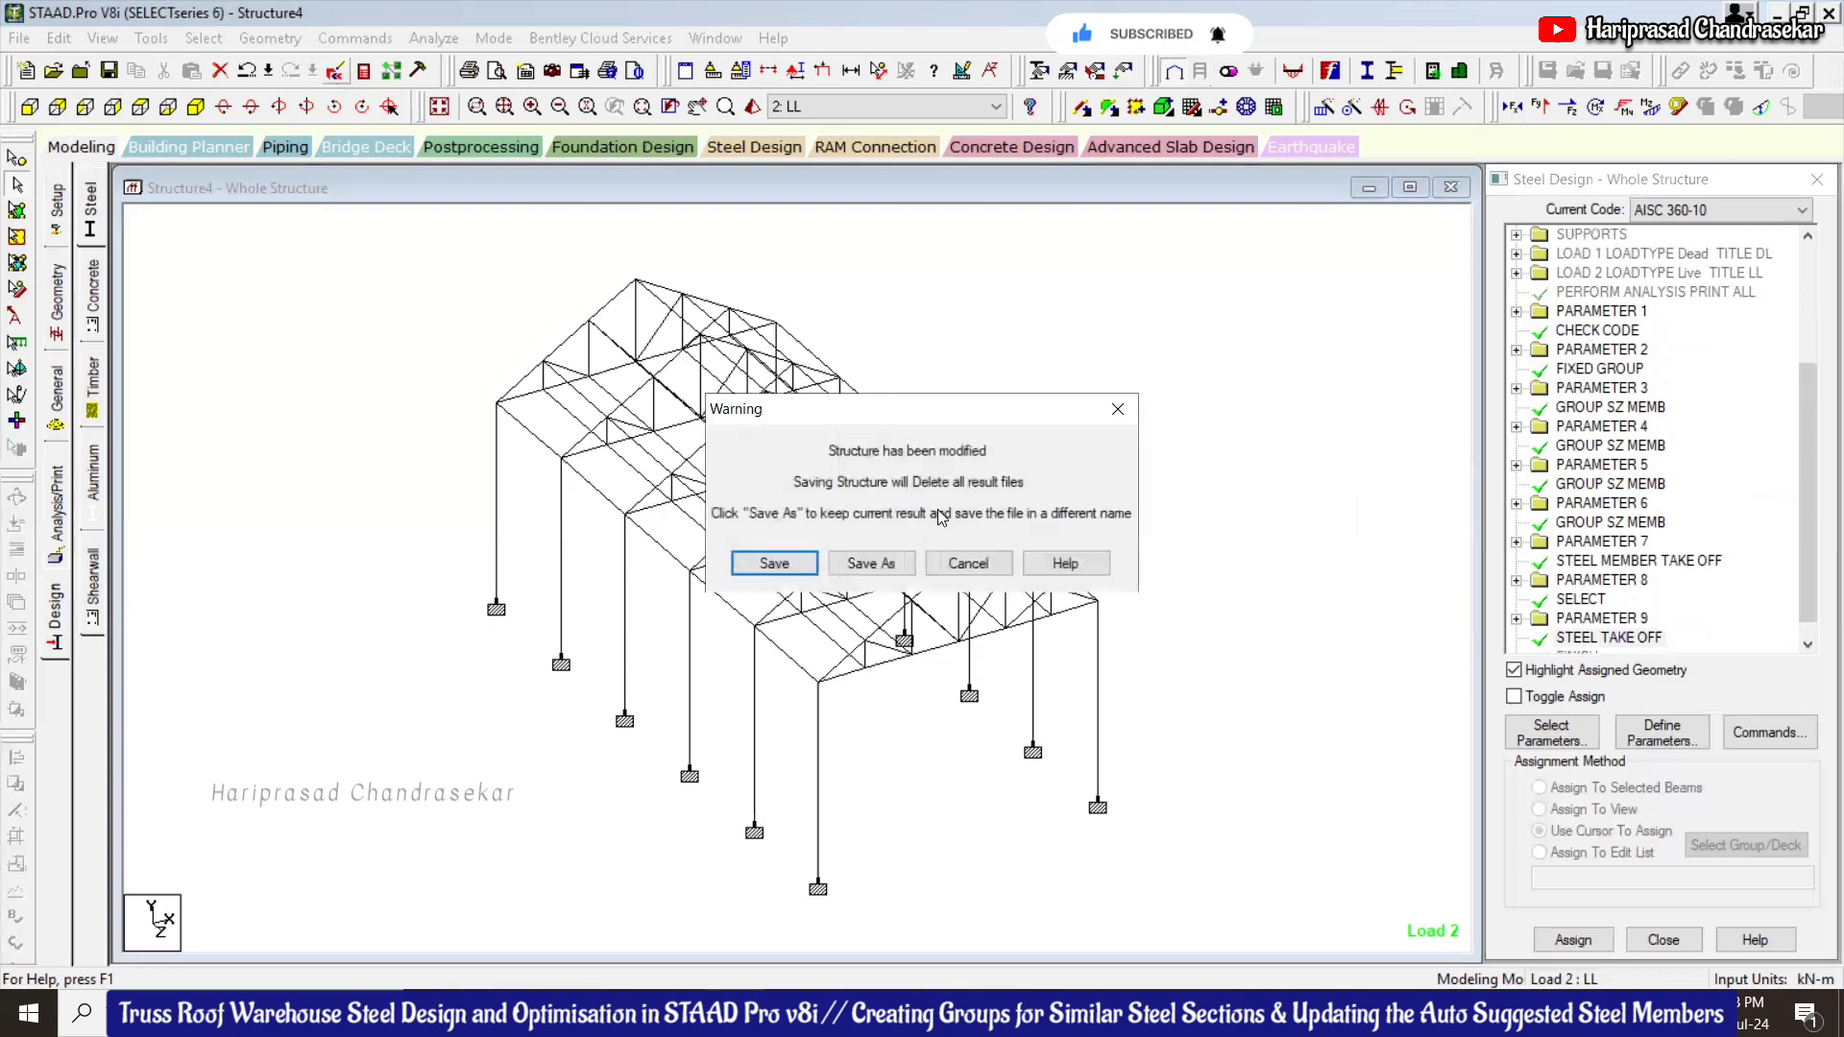
left_click(777, 565)
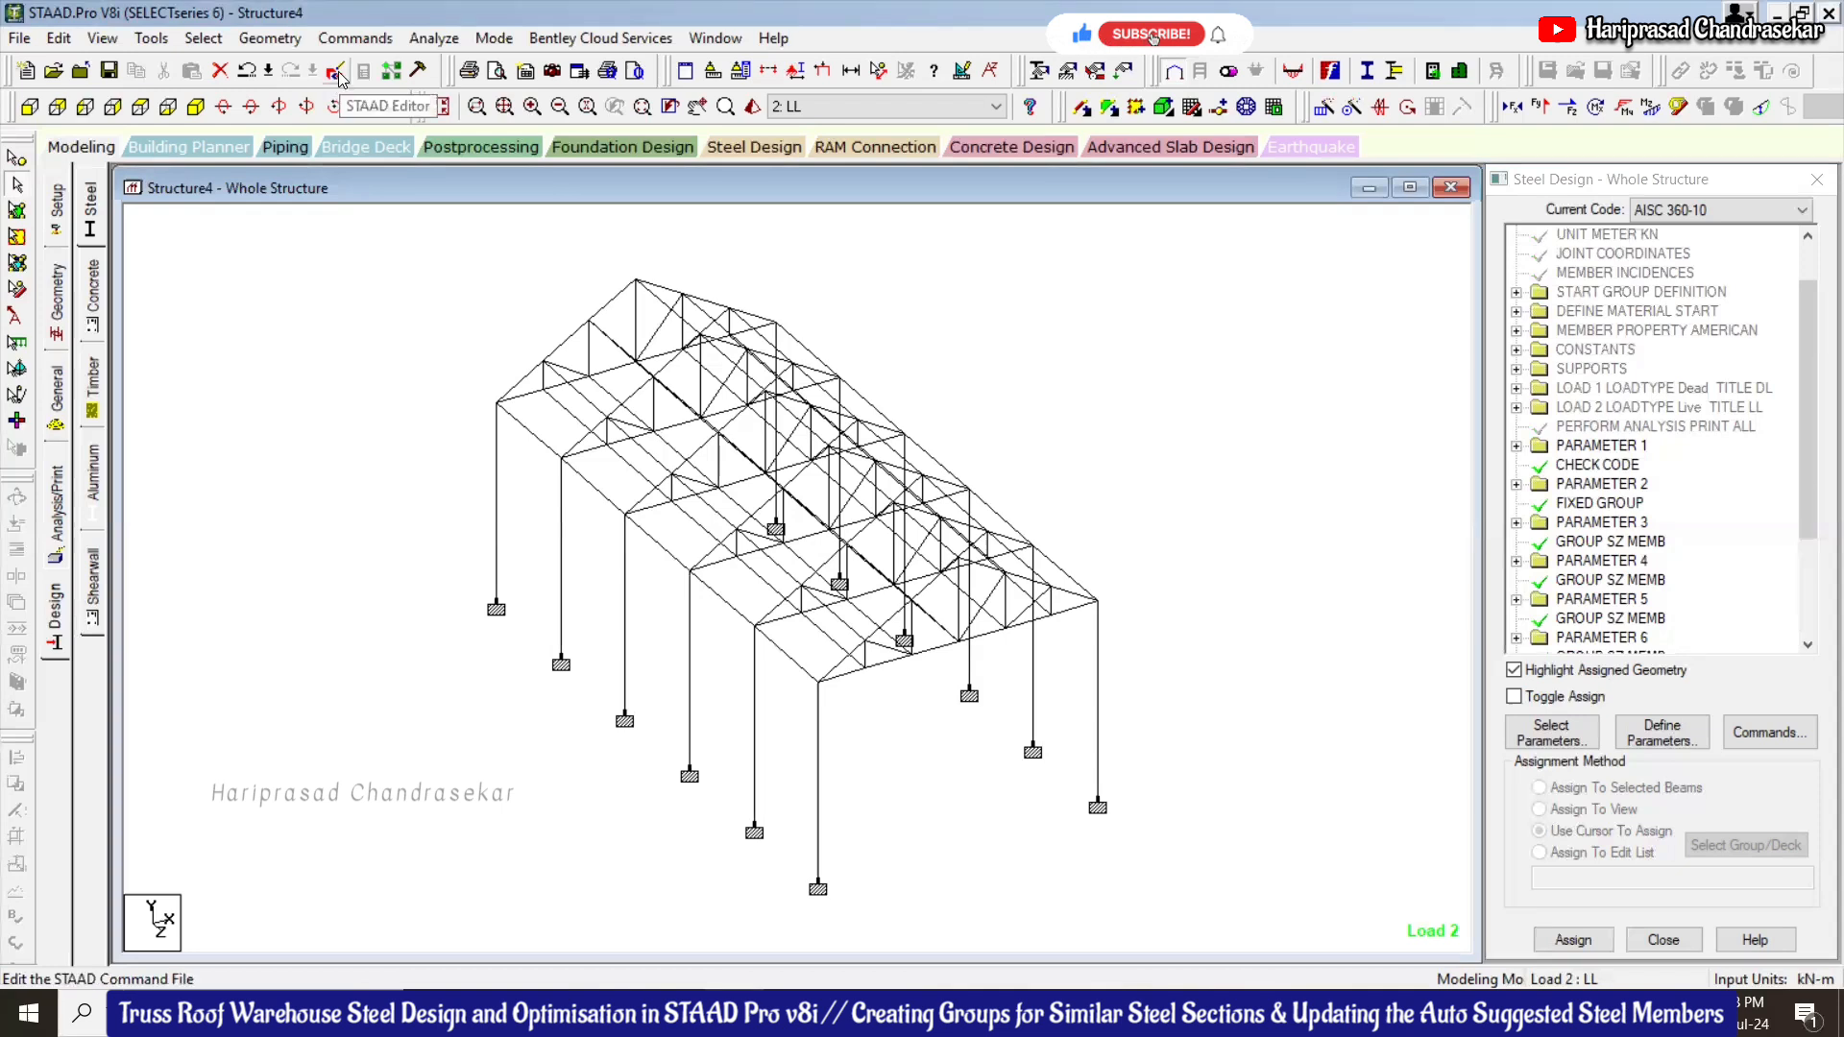
Review the remaining steel design commands, including the members assigned to the Select command
scroll(1065, 362, "down", 1)
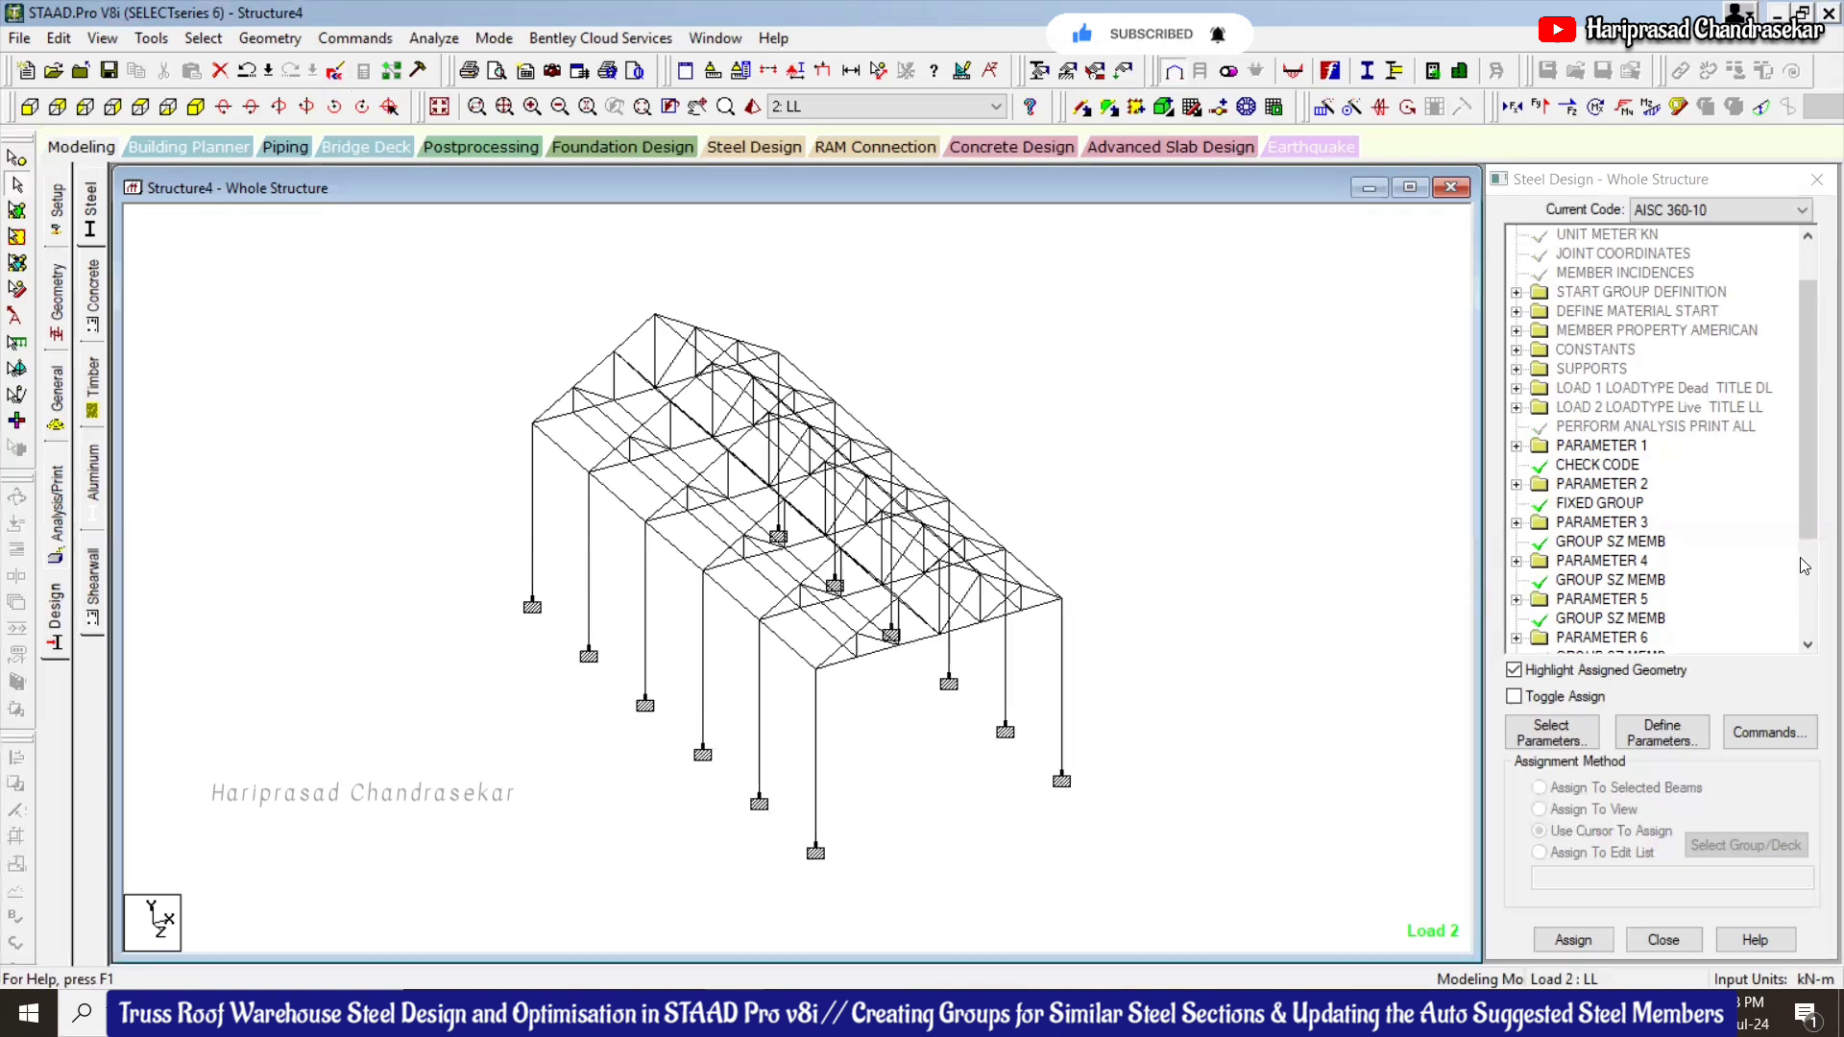
left_click_drag(1814, 479, 1762, 659)
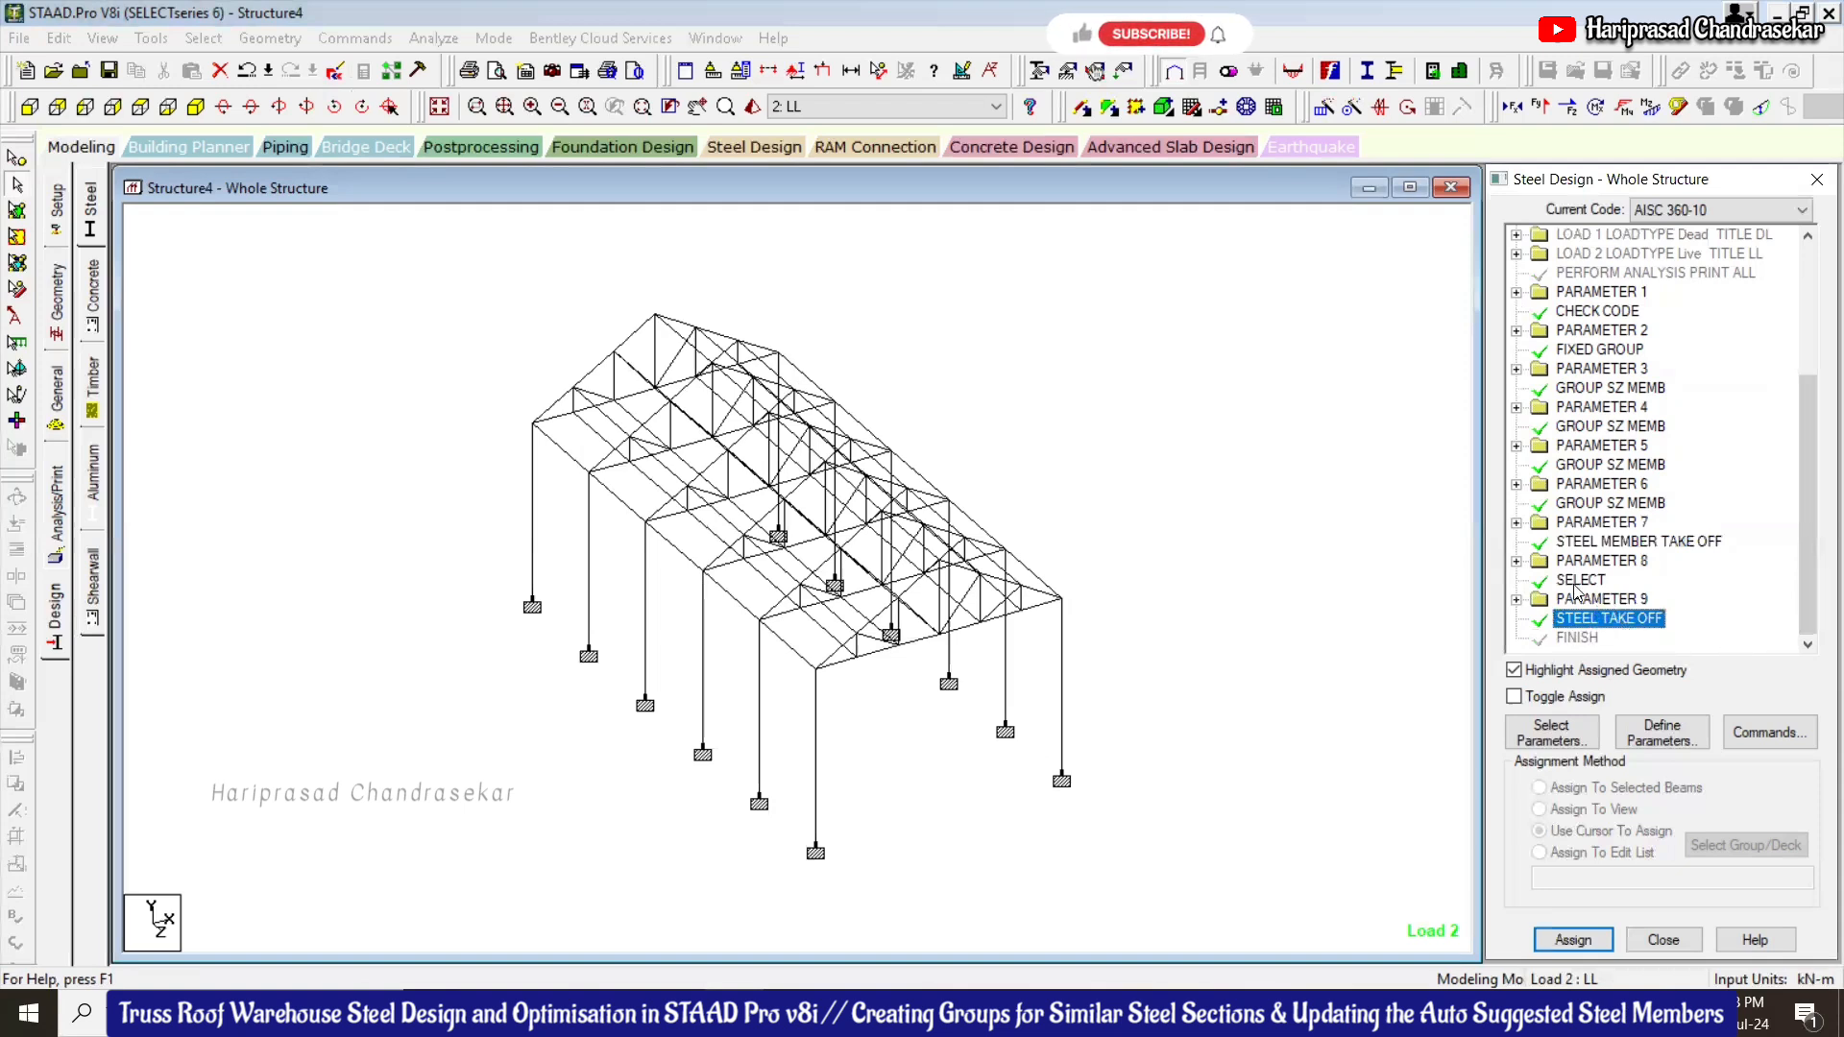
left_click(965, 391)
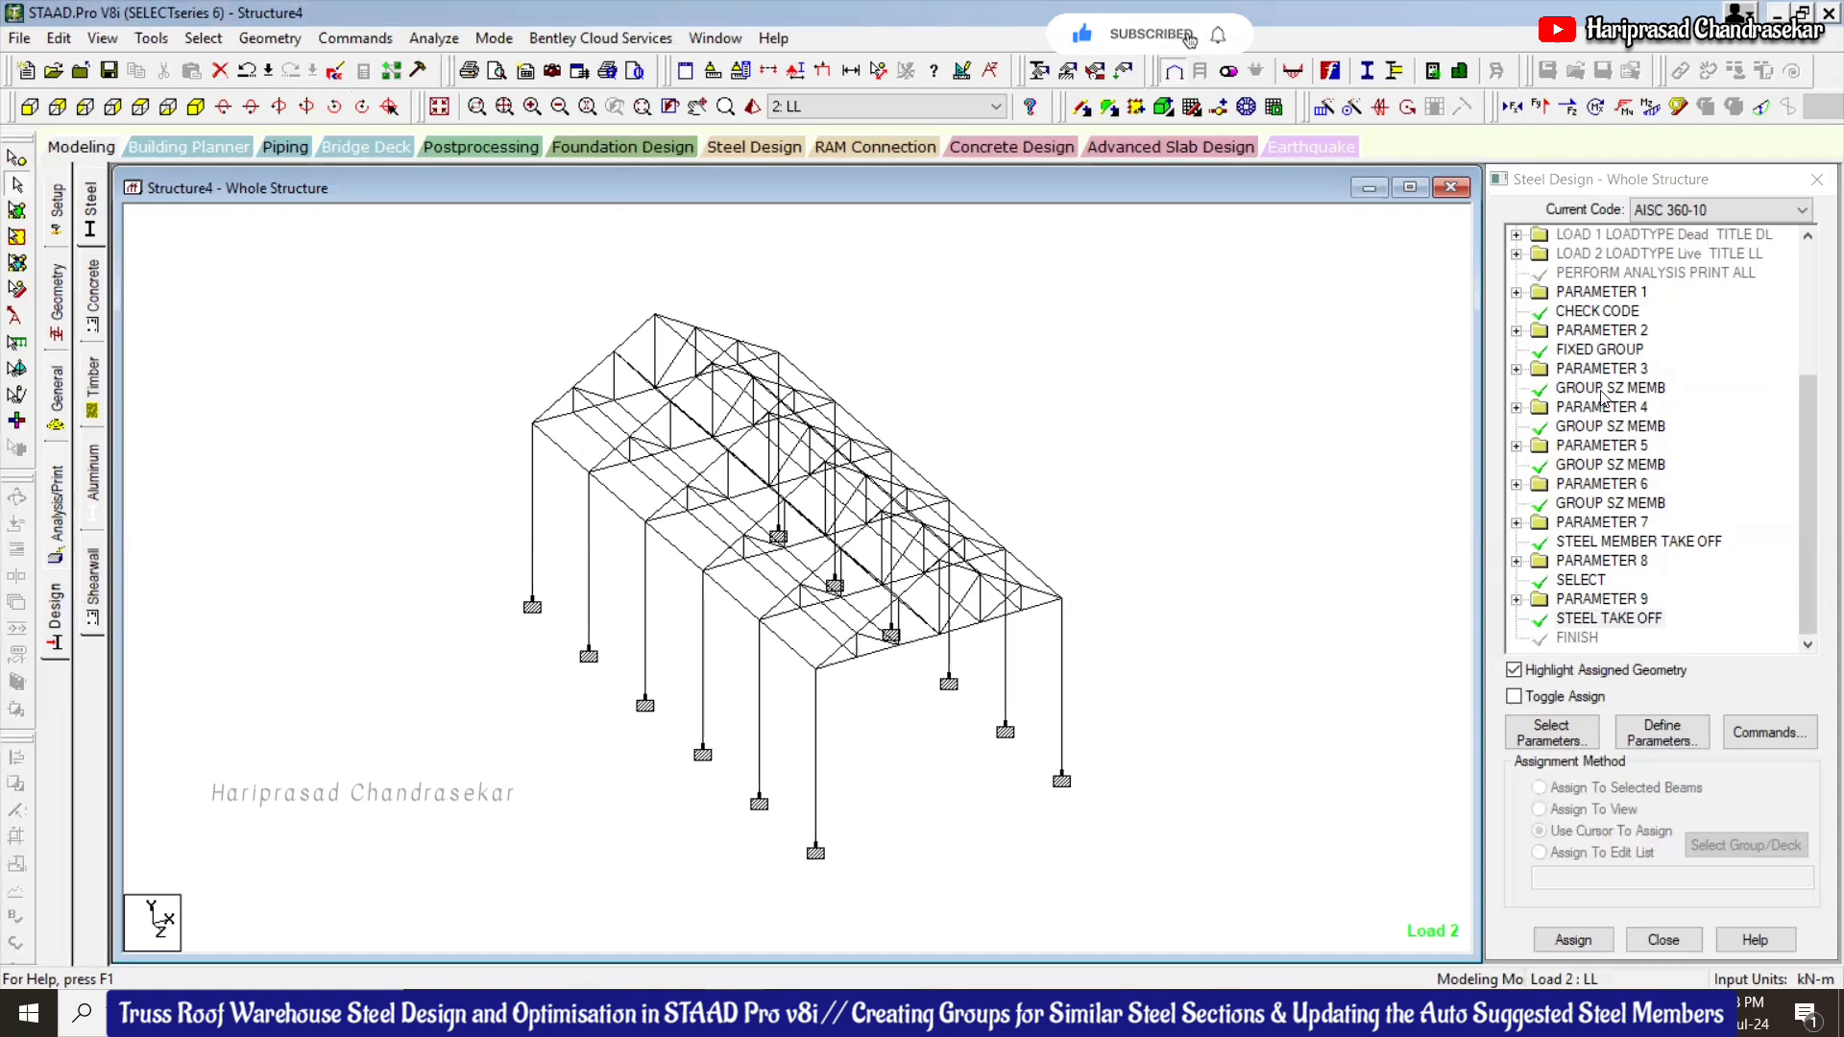
scroll(1601, 370, "up", 1)
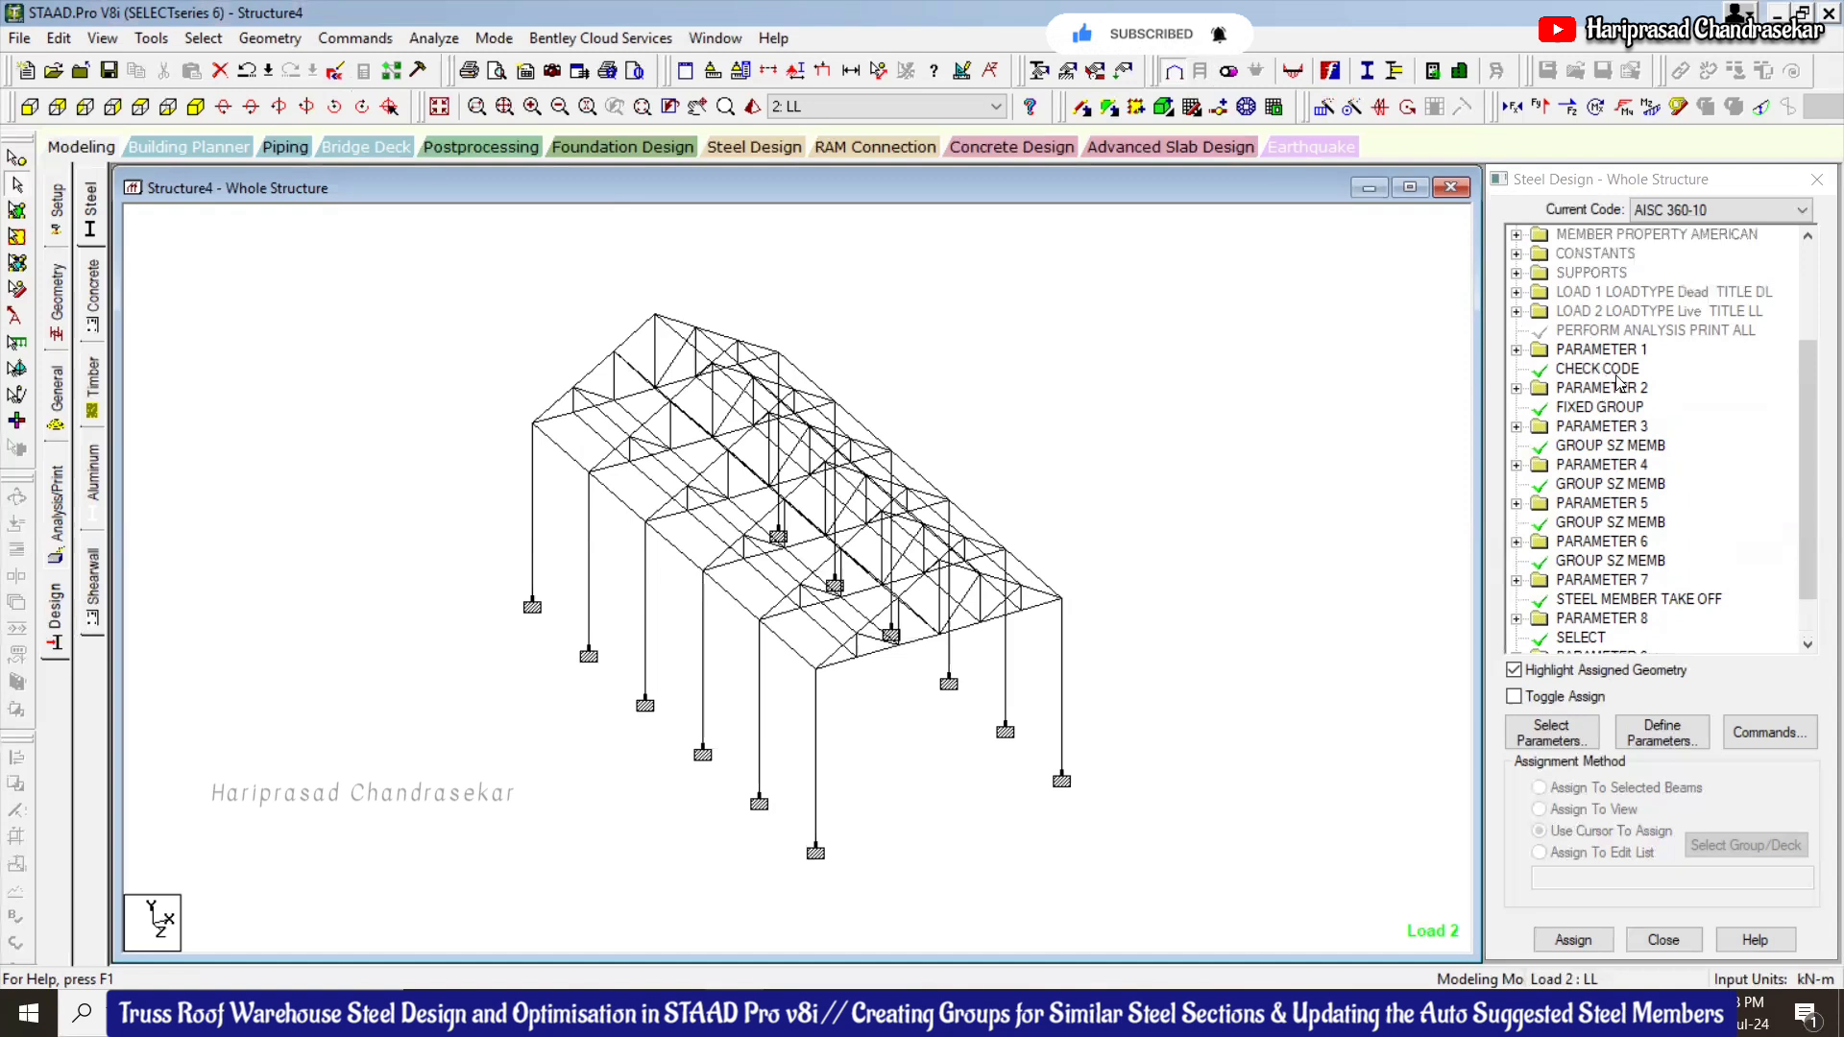
scroll(1542, 577, "down", 1)
left_click(1562, 580)
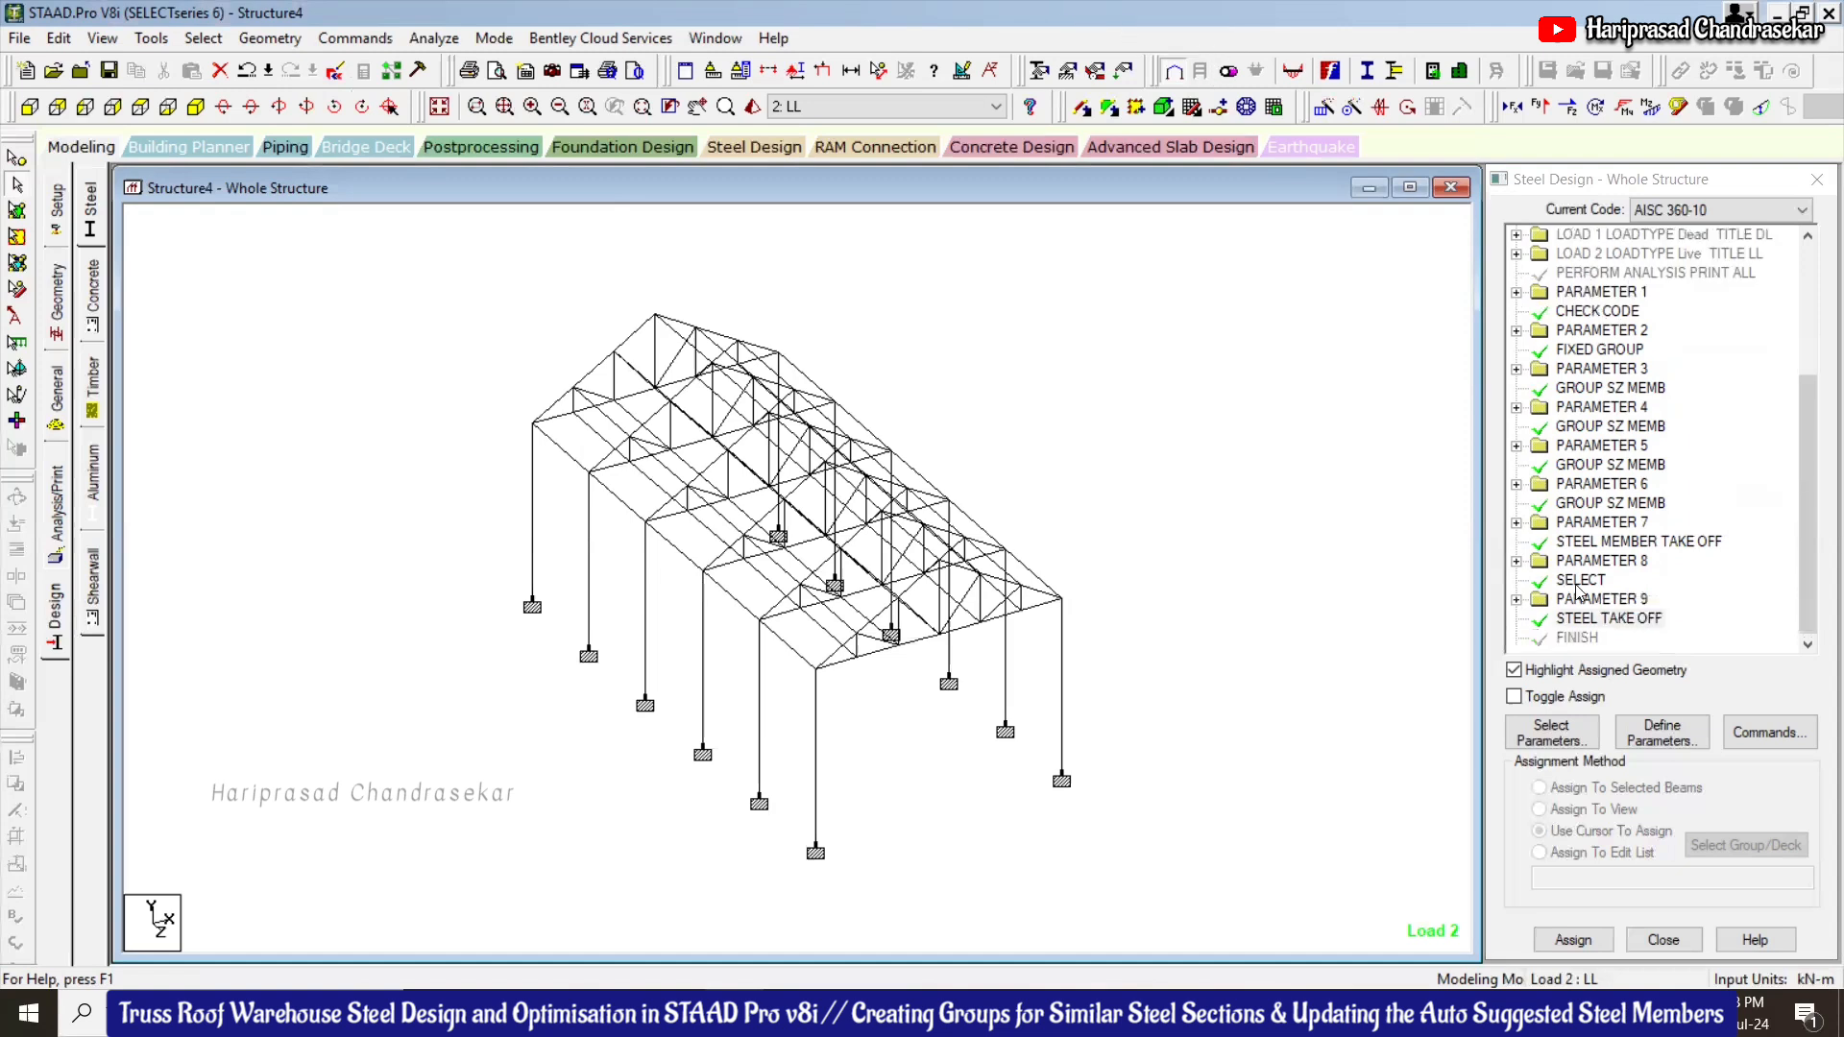
left_click(1232, 494)
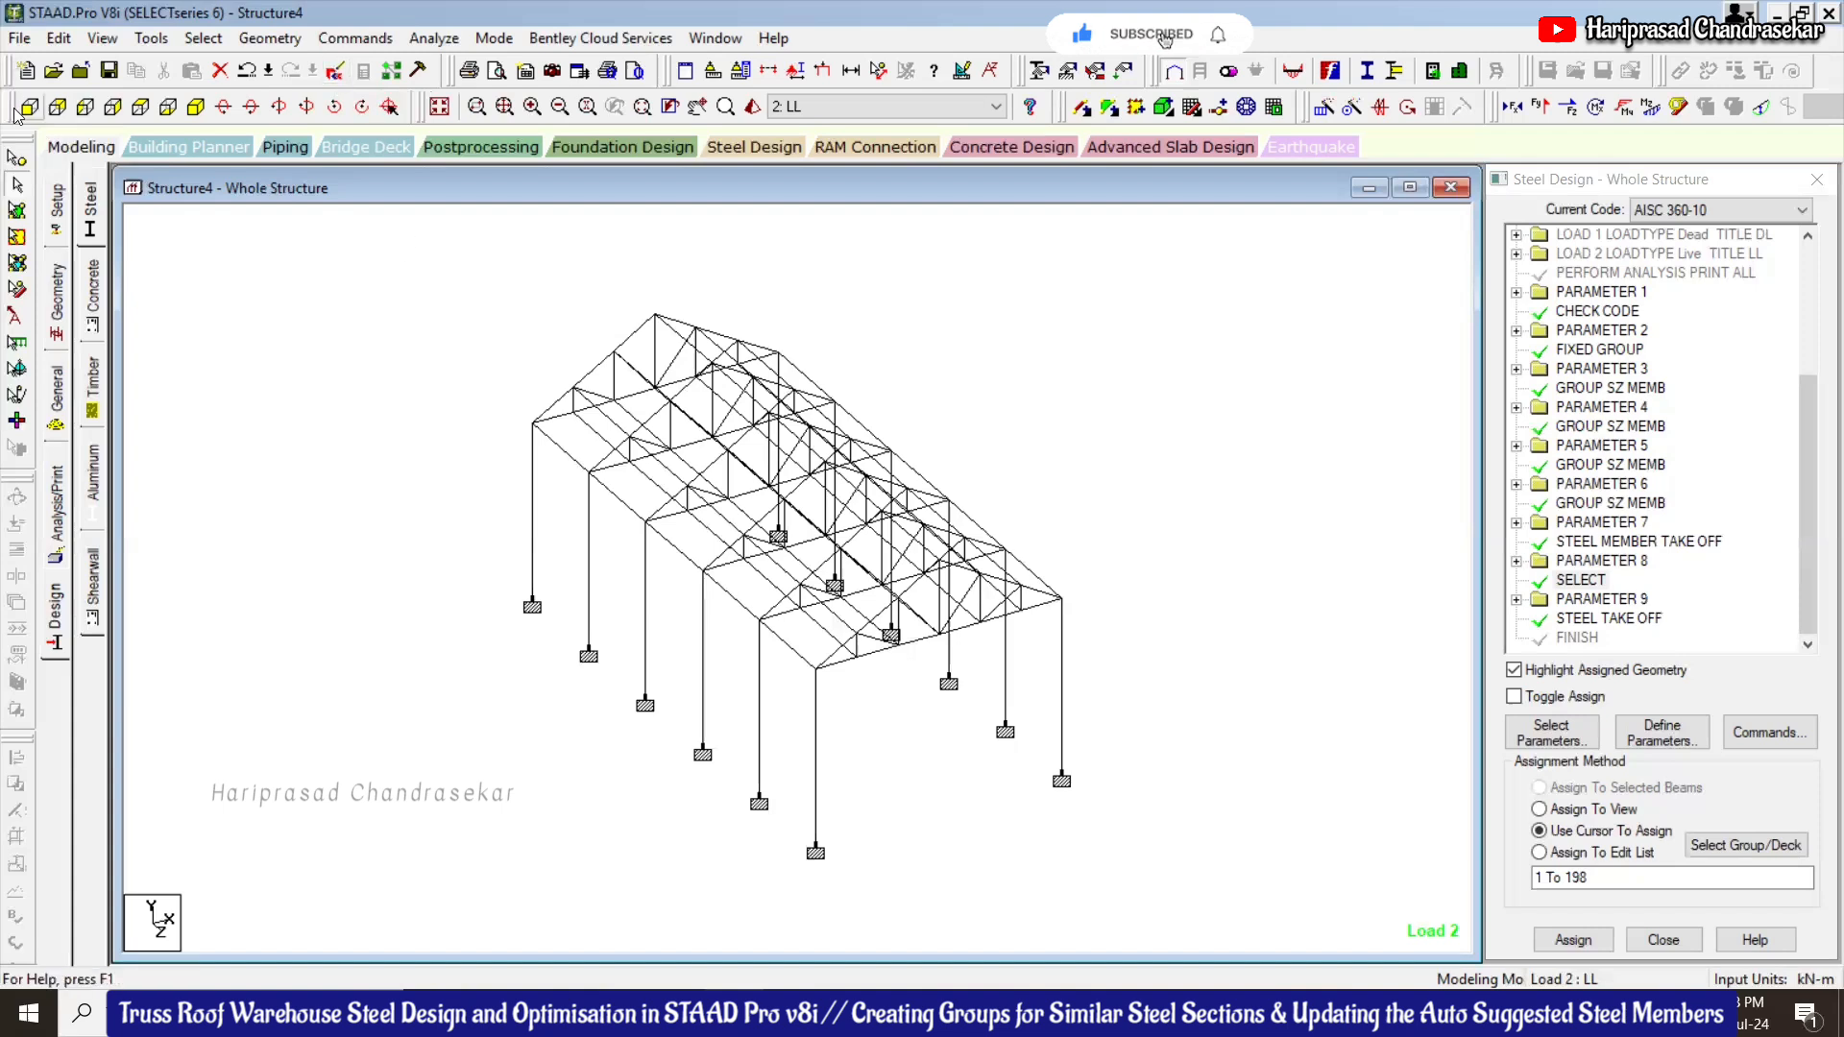
Run the analysis of the structure with the revised design commands
left_click(20, 41)
left_click(334, 438)
left_click(434, 41)
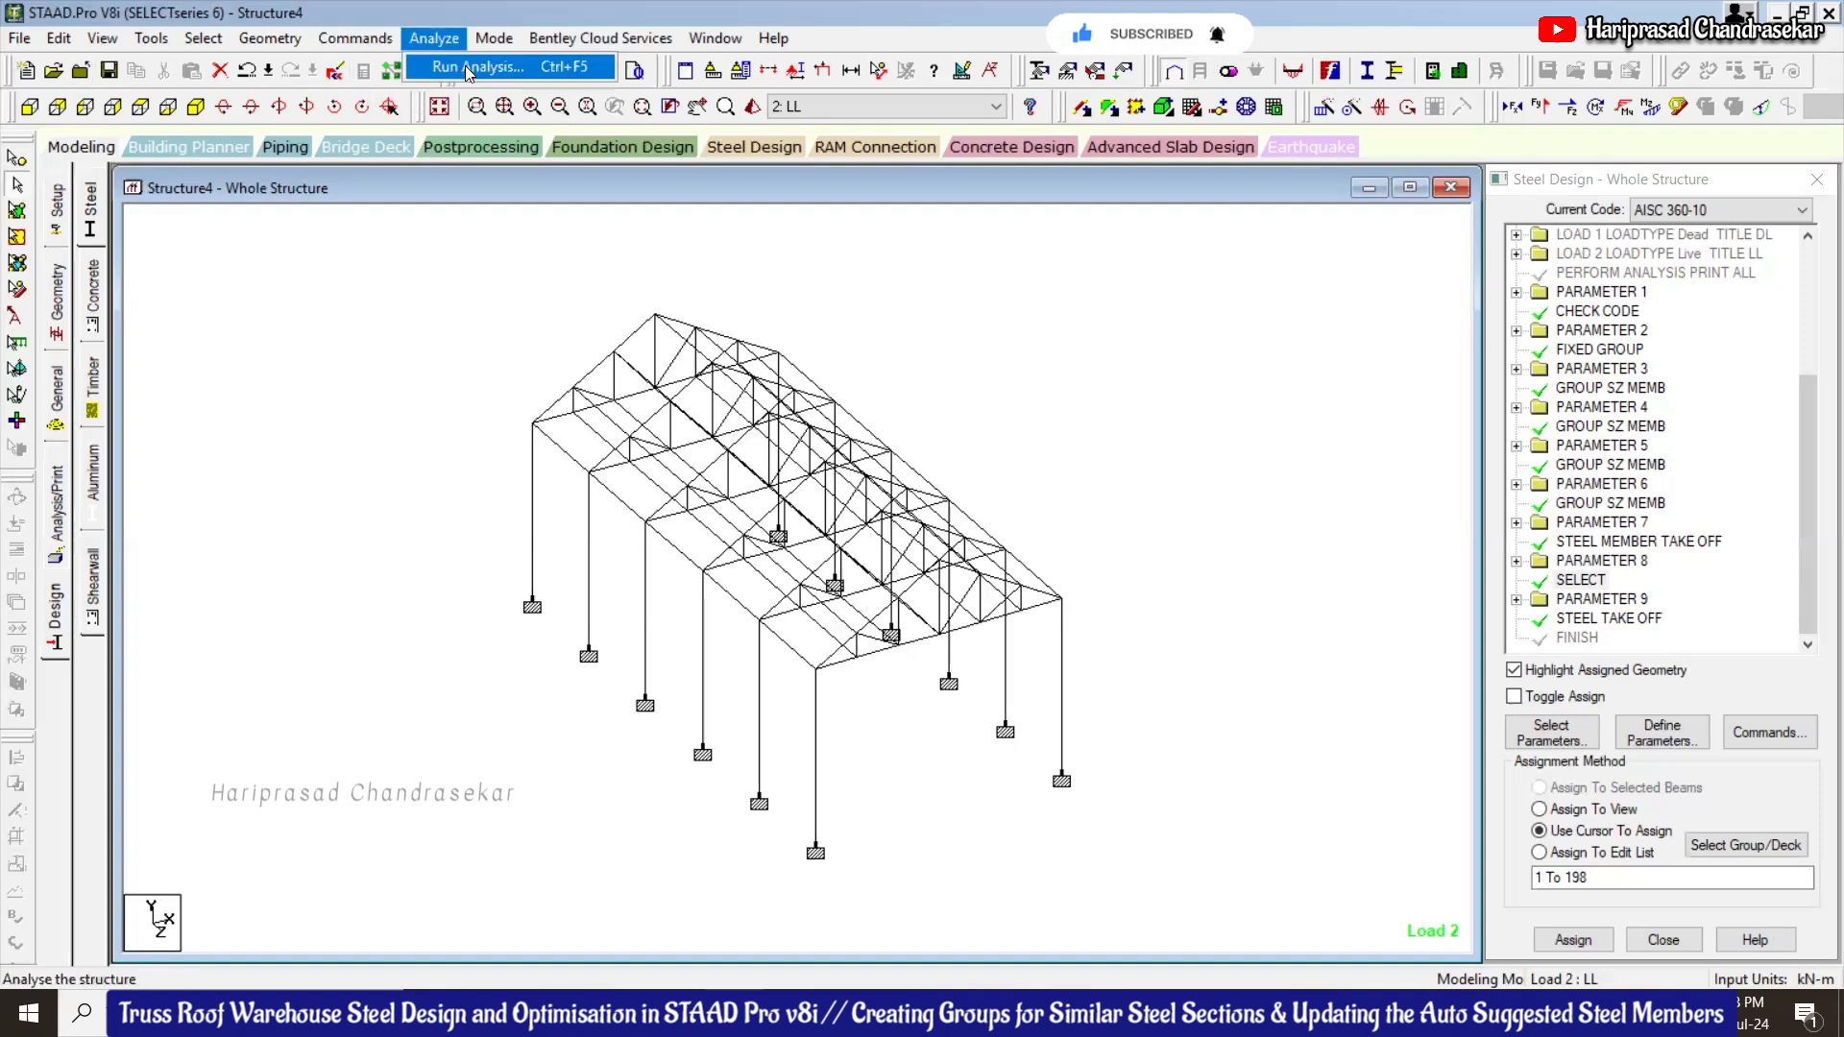
left_click(469, 67)
left_click(970, 604)
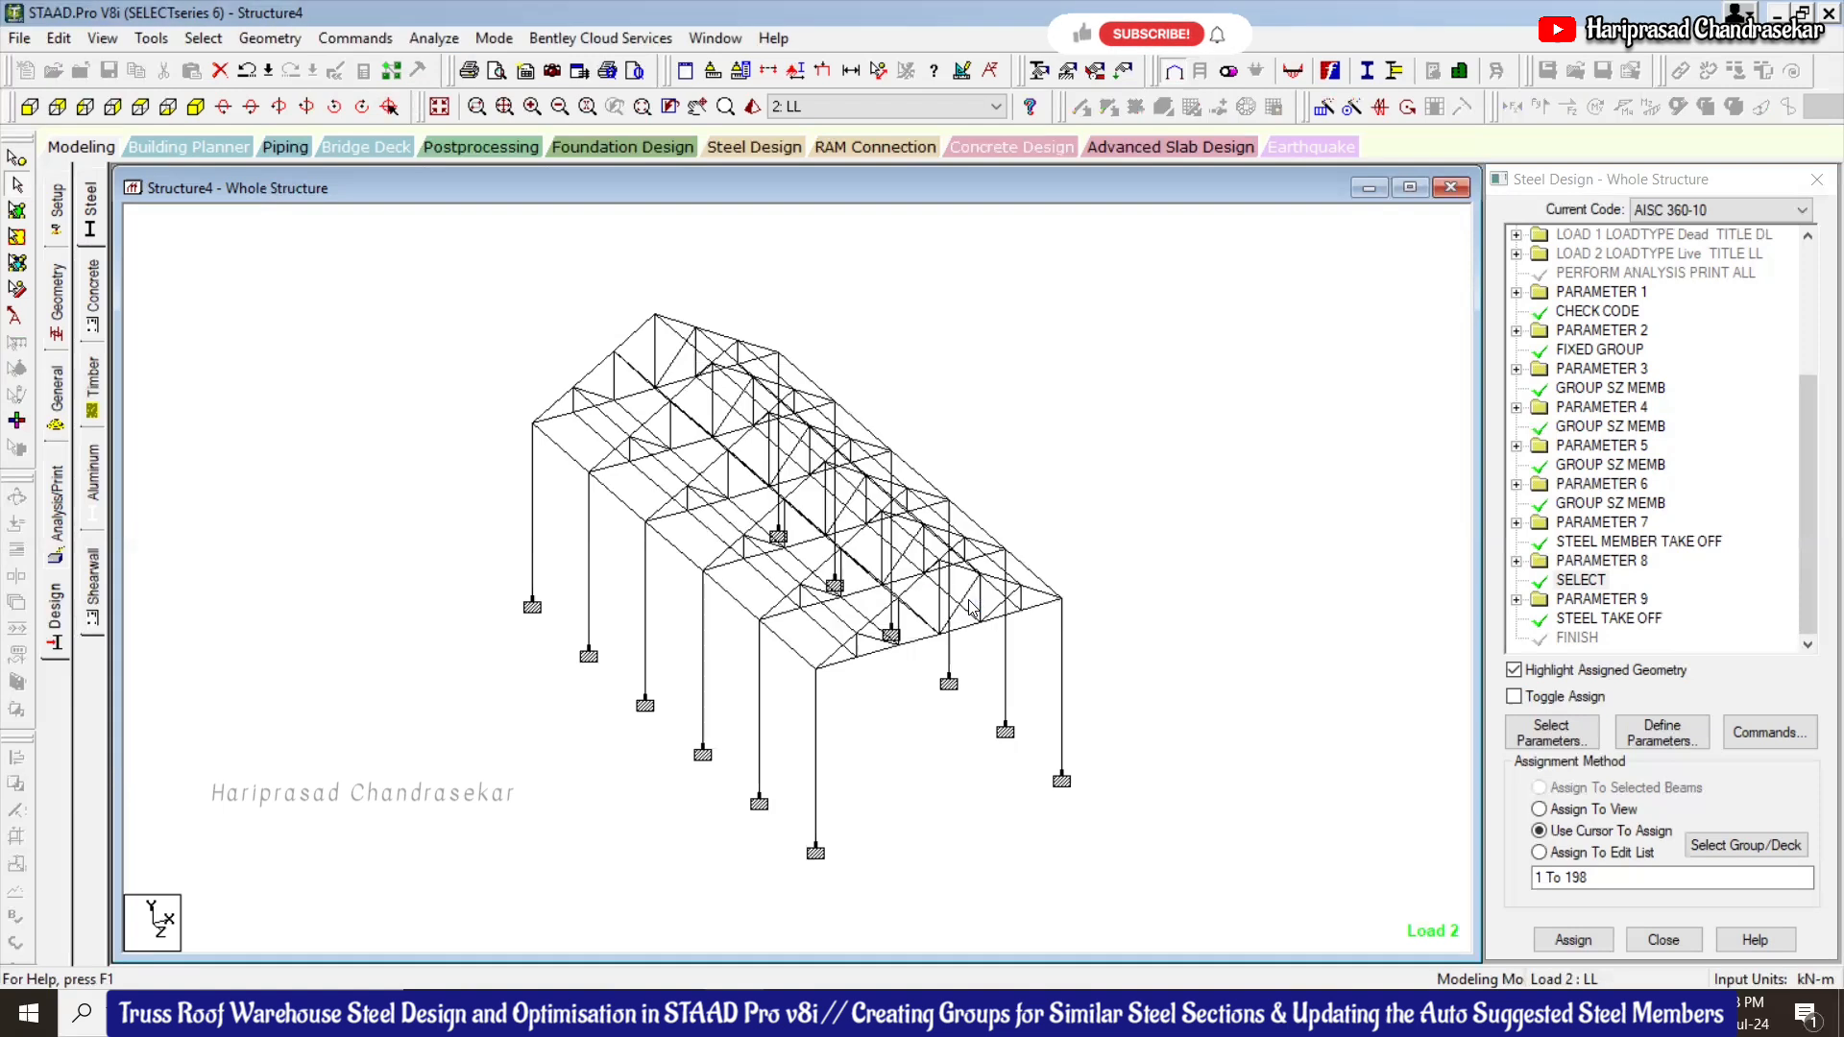
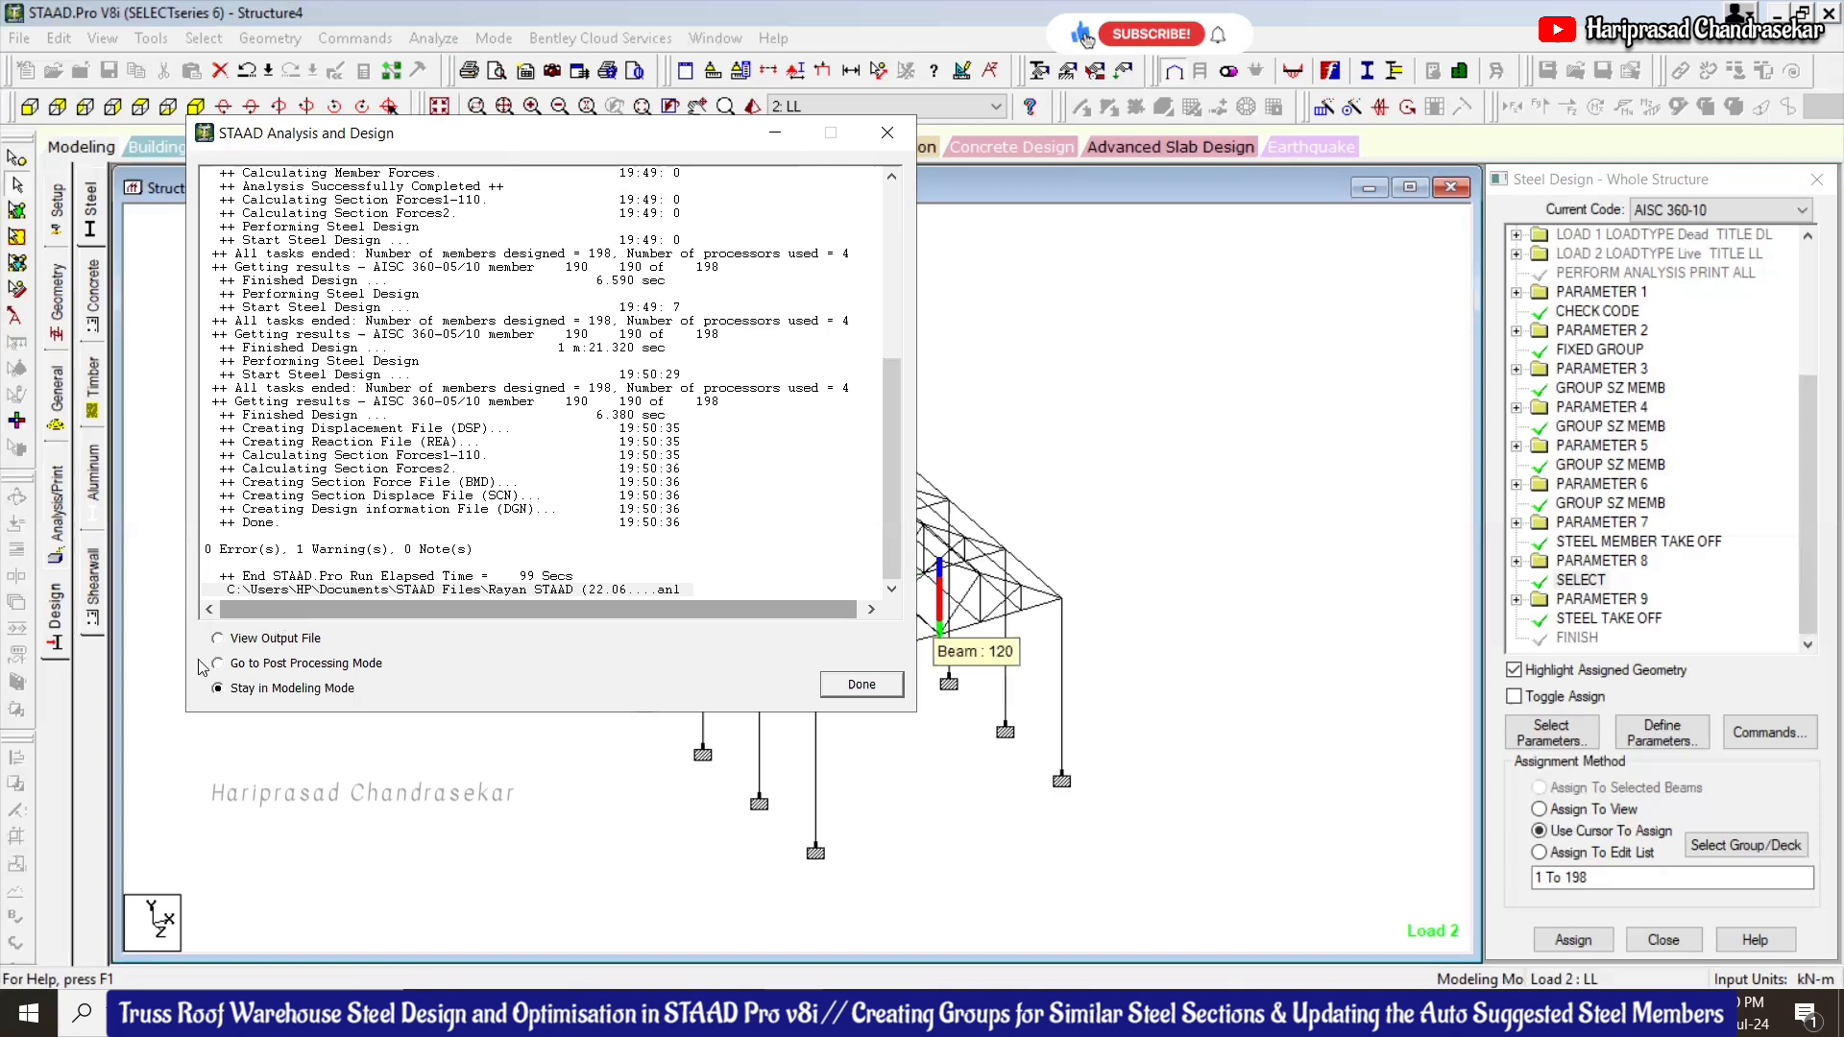
Open the analysis output file and compare the steel design results and steel take-offs before and after section selection
left_click(843, 686)
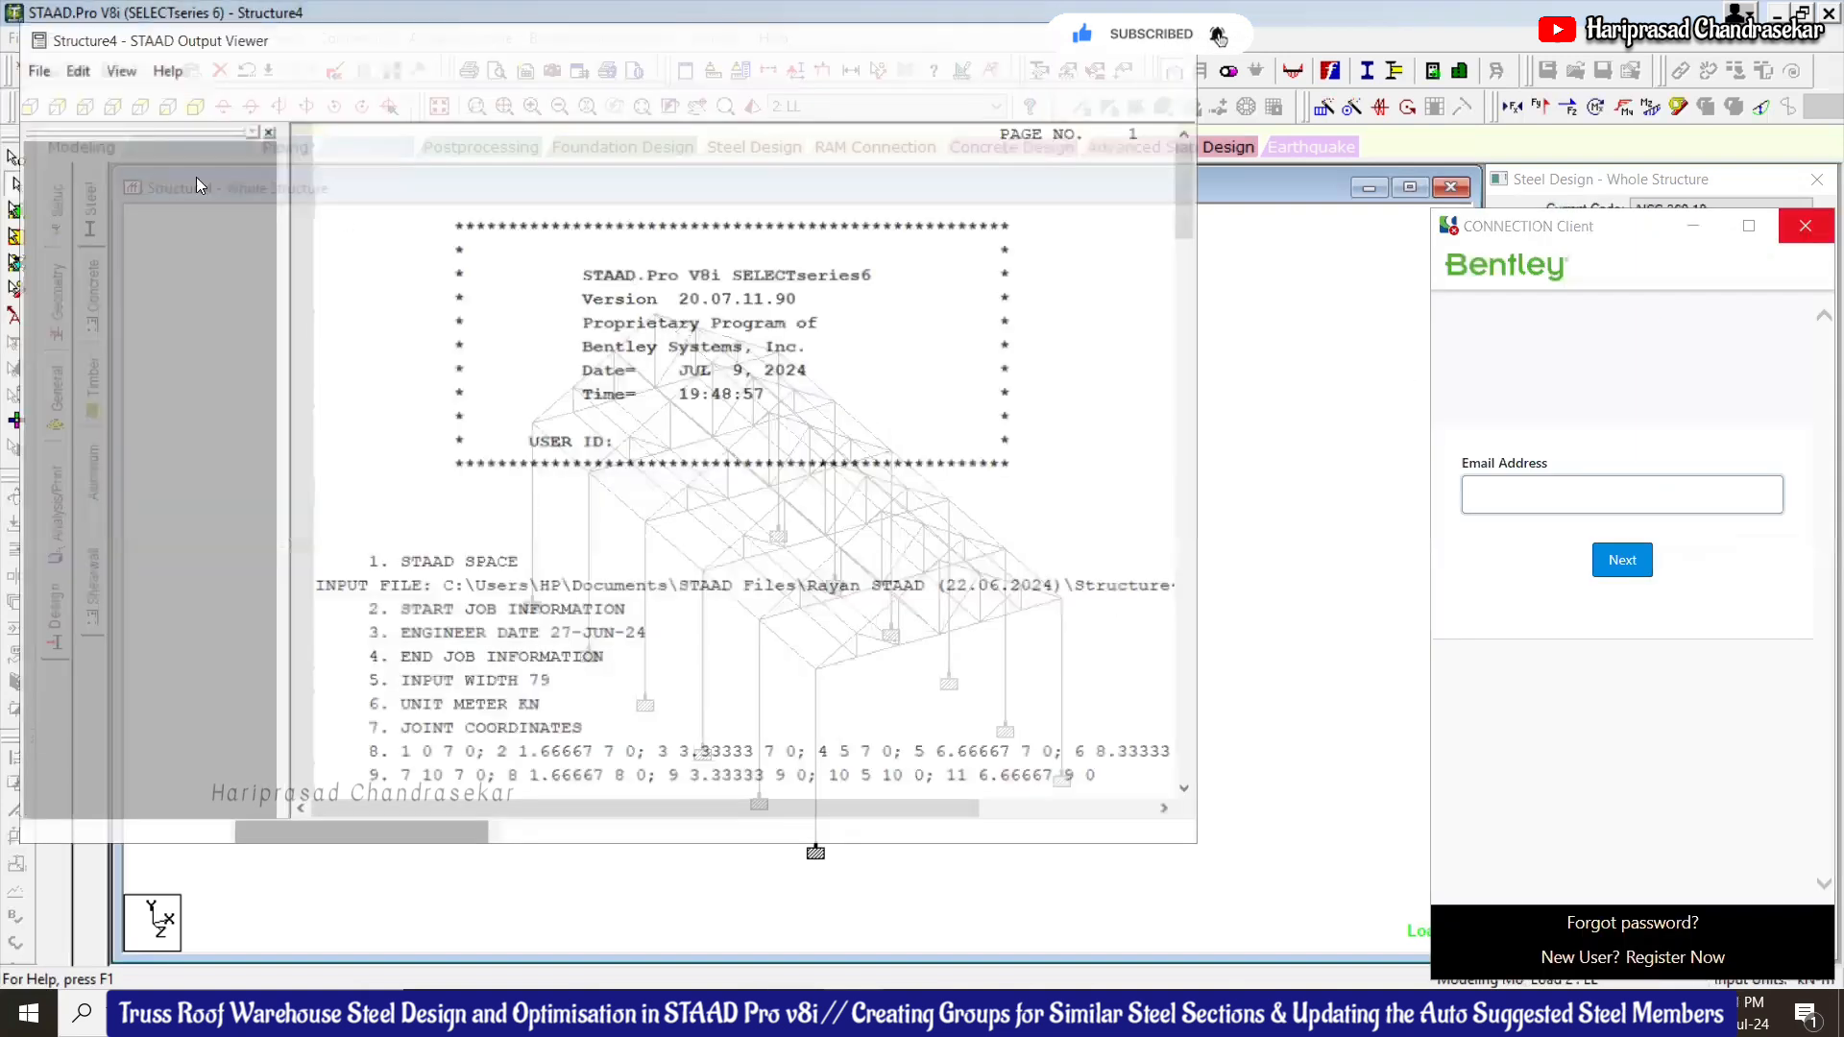
left_click(96, 235)
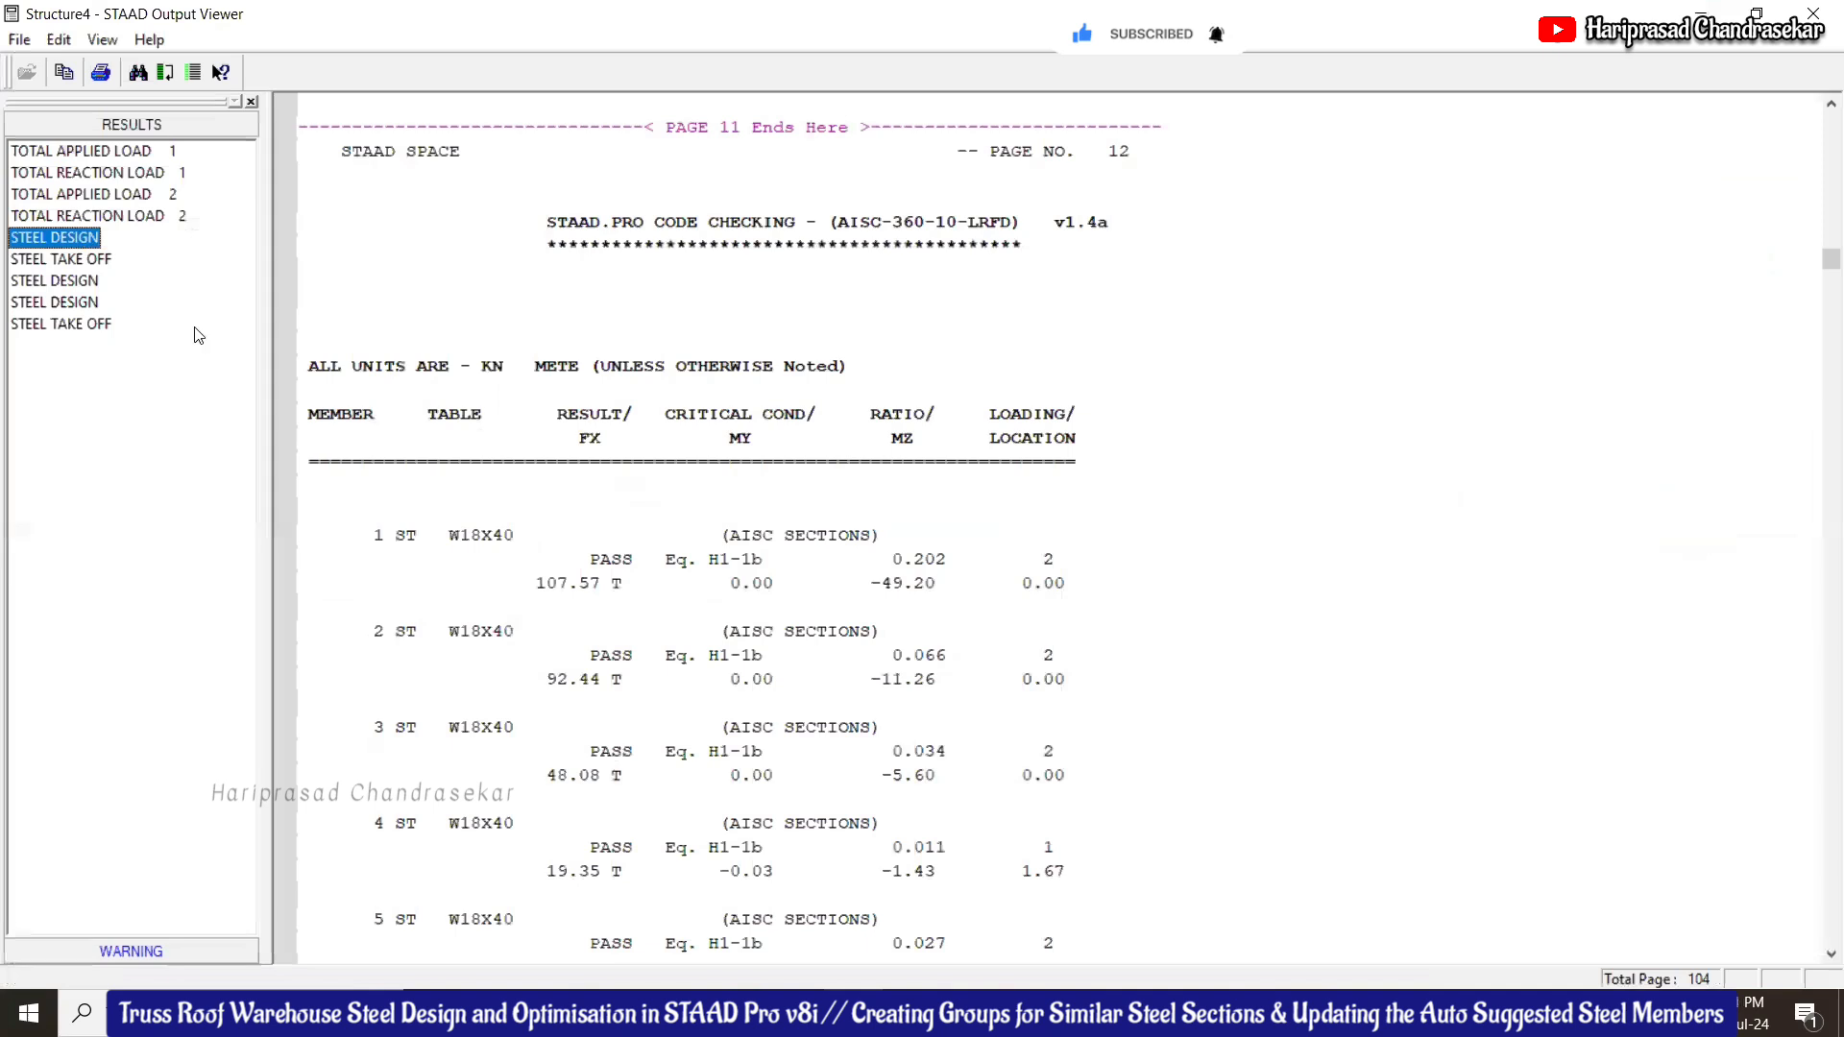
left_click(96, 258)
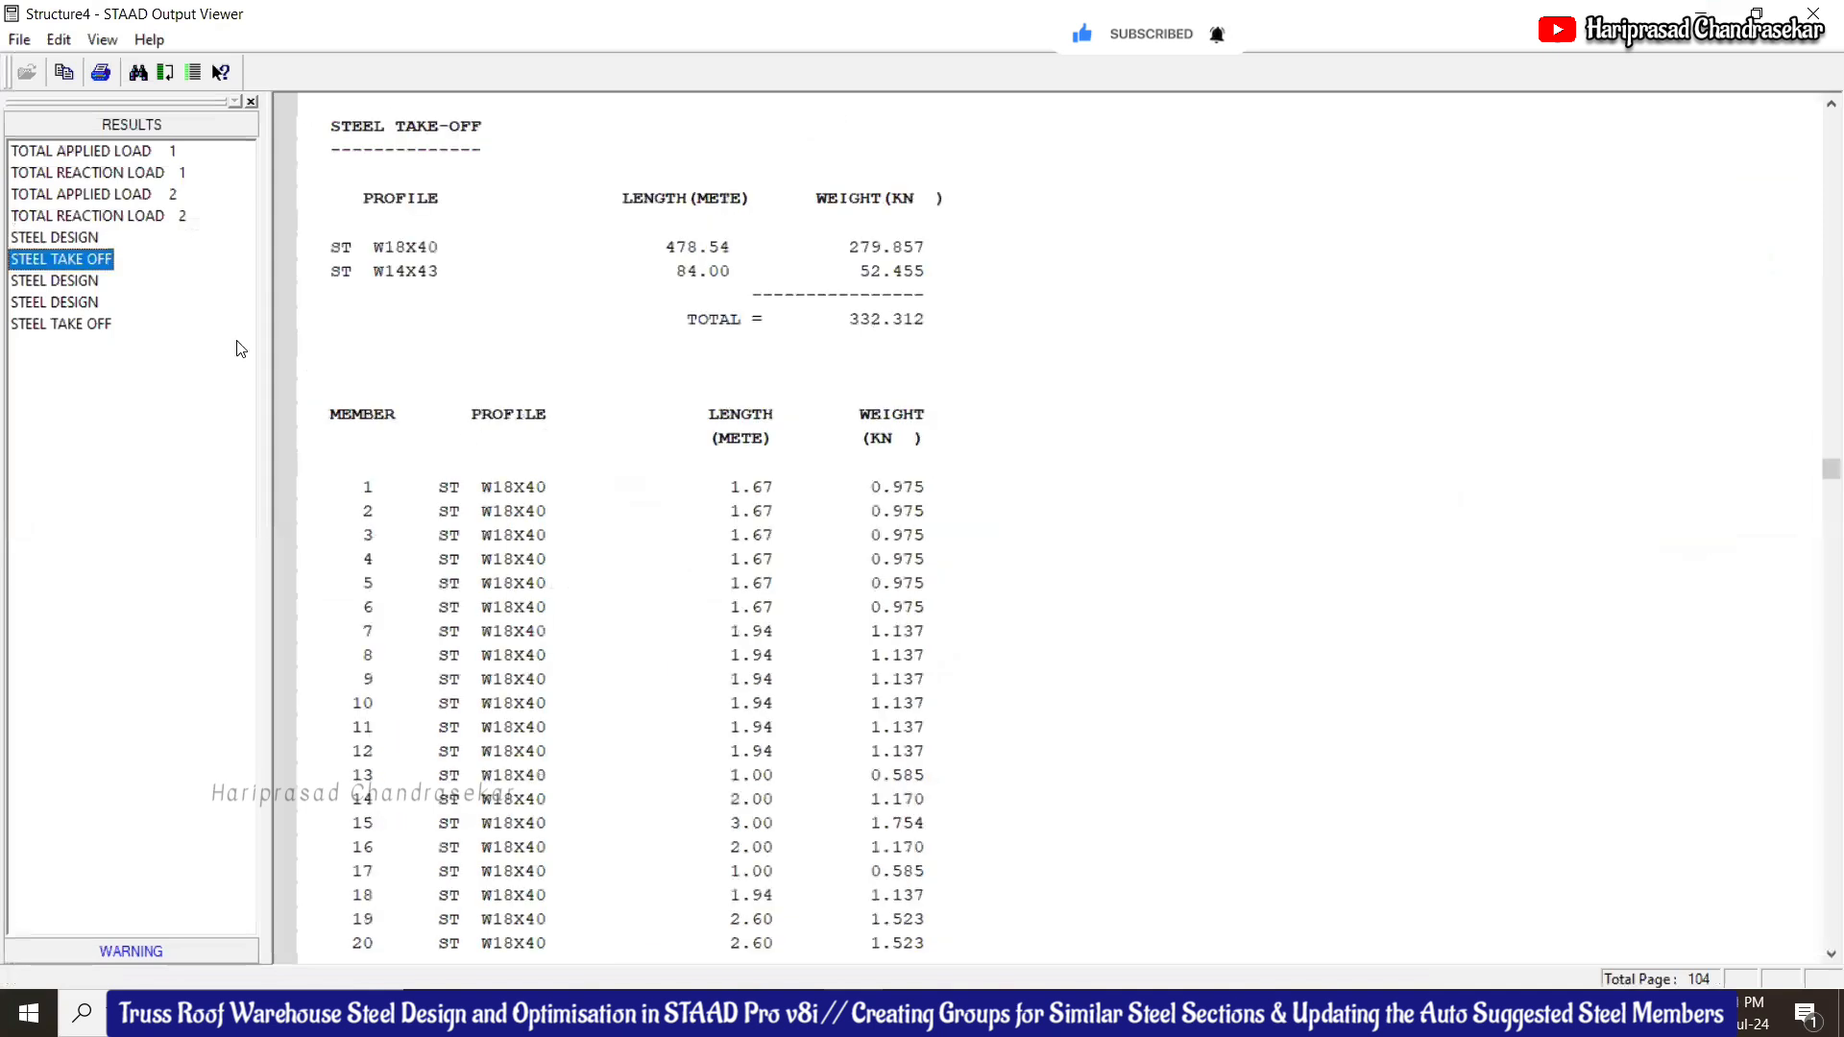
left_click(60, 281)
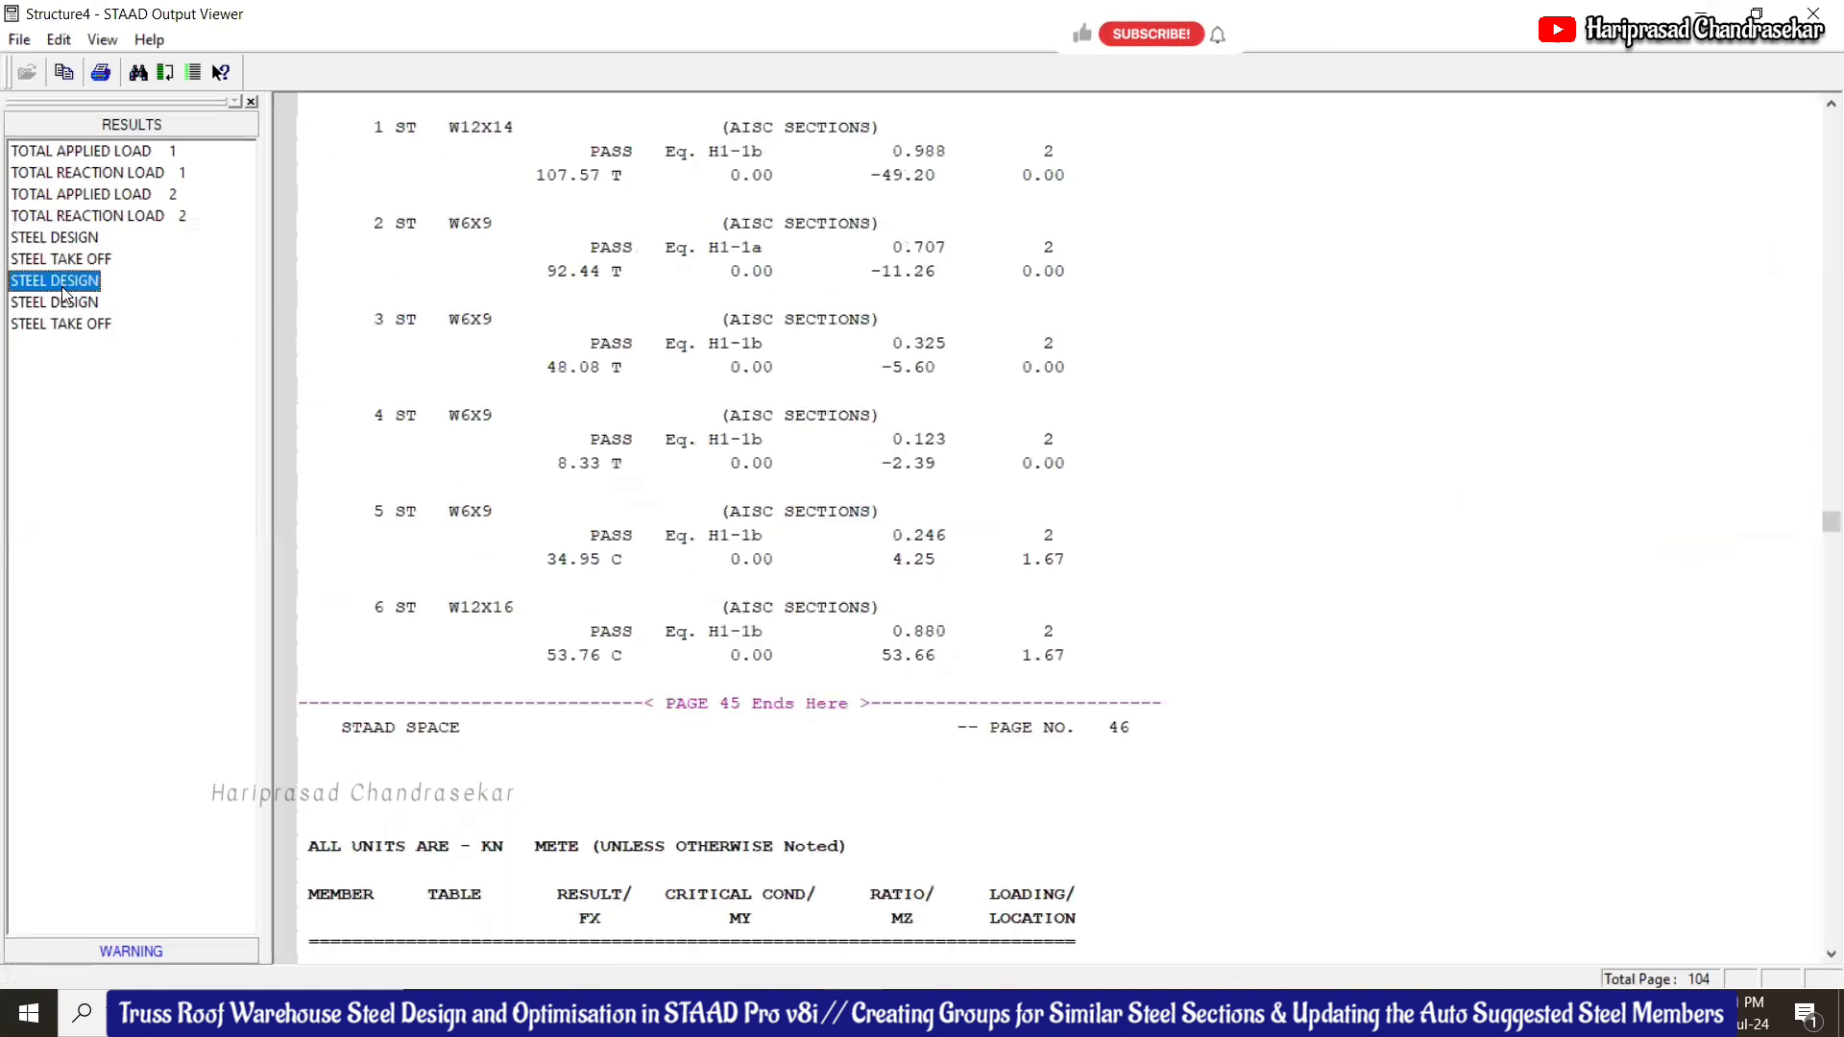
left_click(67, 302)
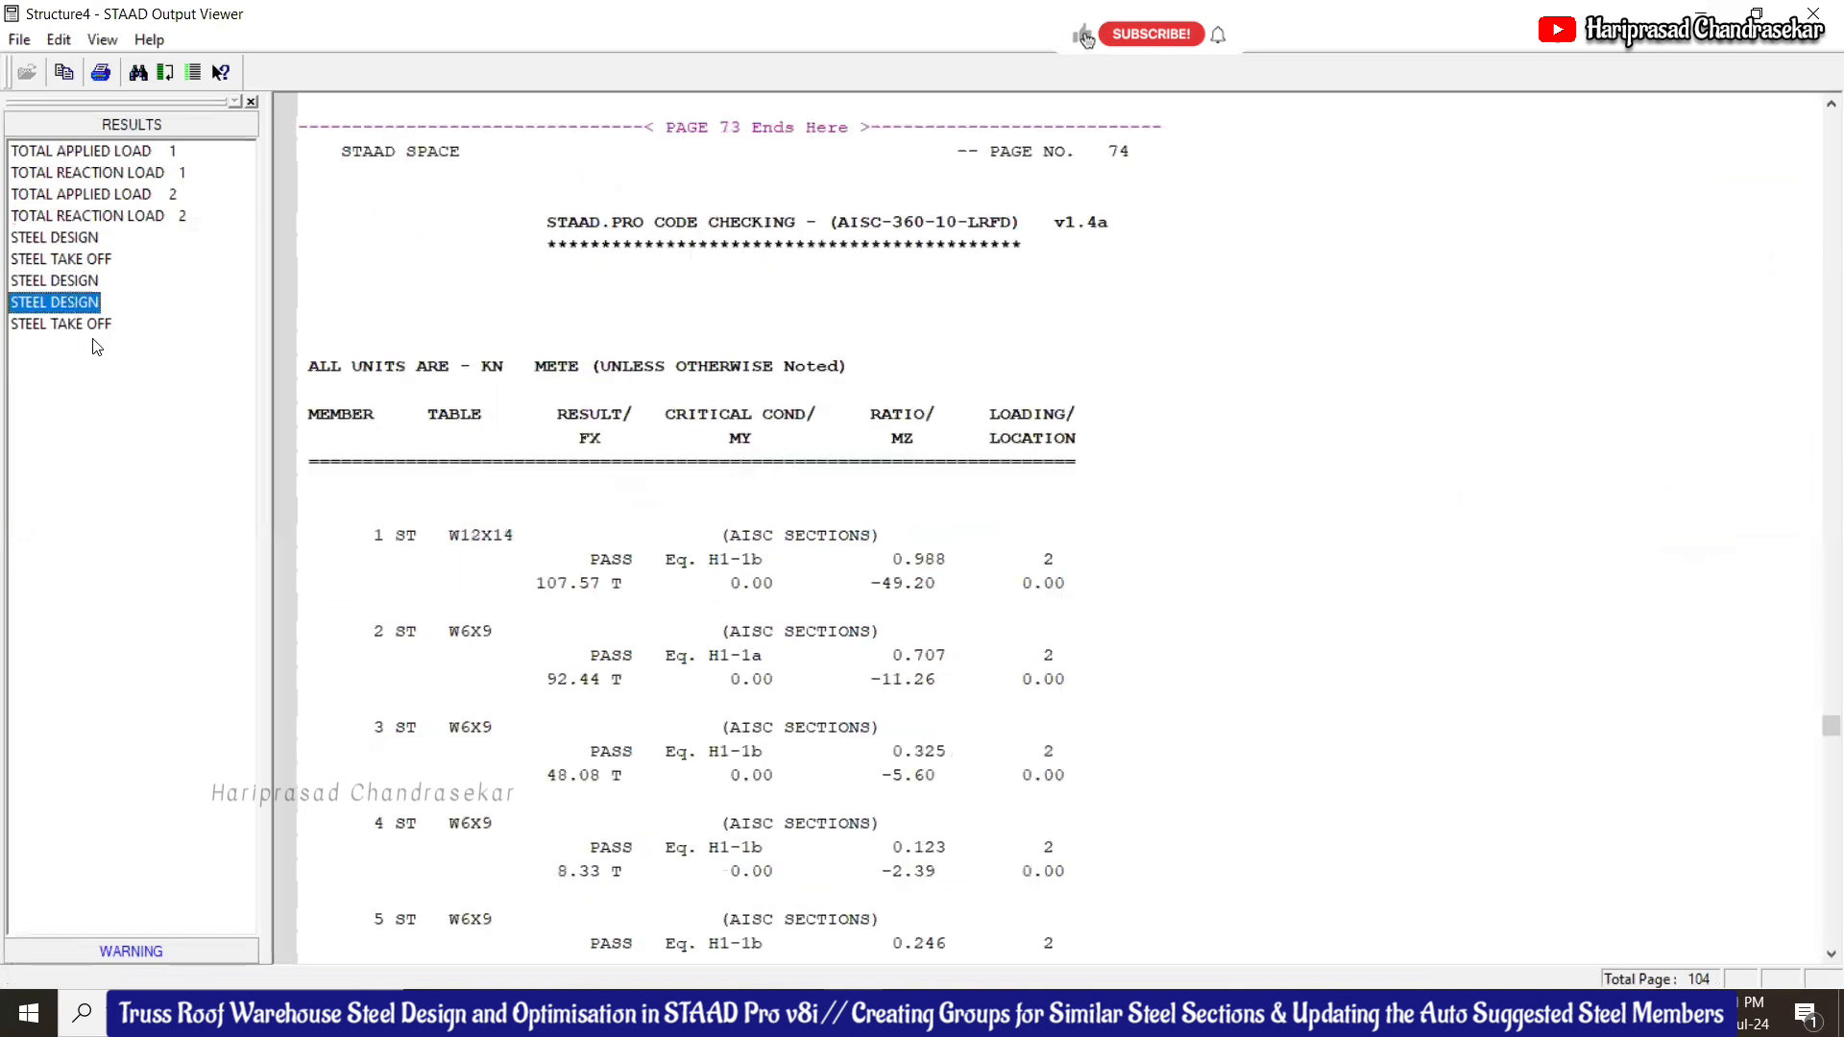
left_click(100, 326)
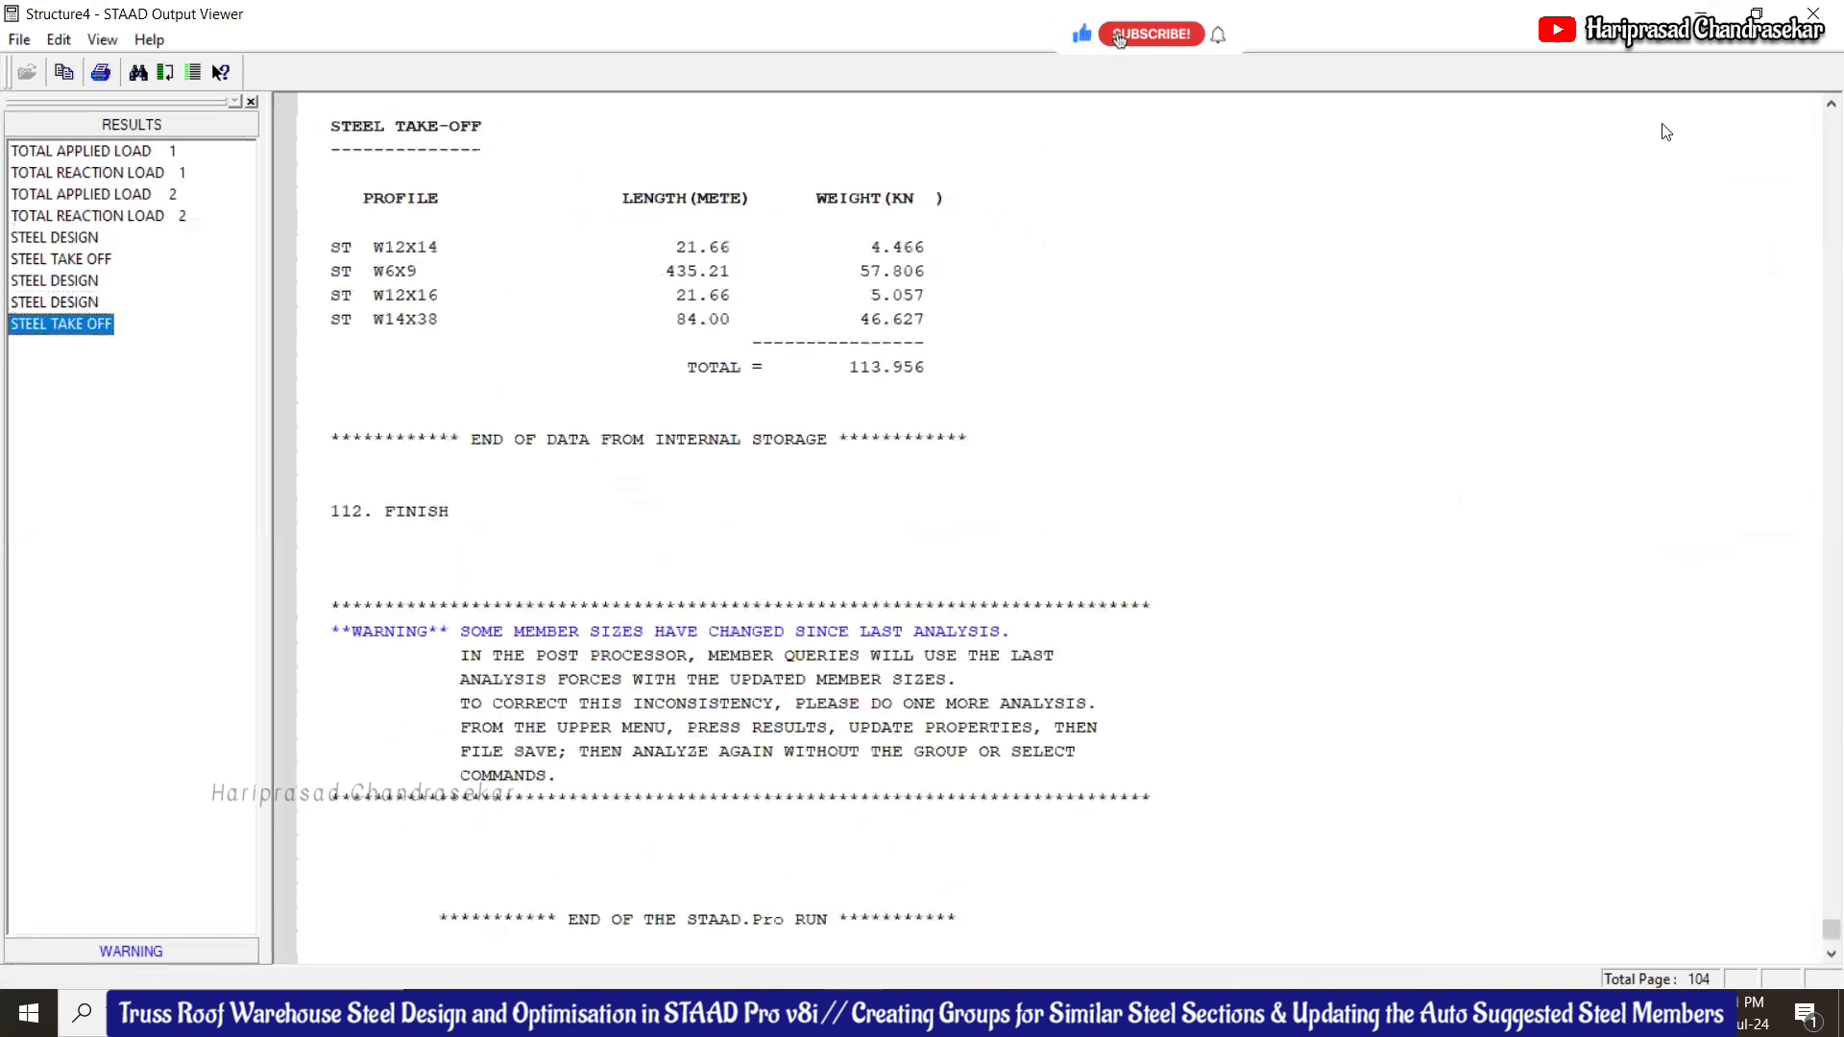
left_click(83, 263)
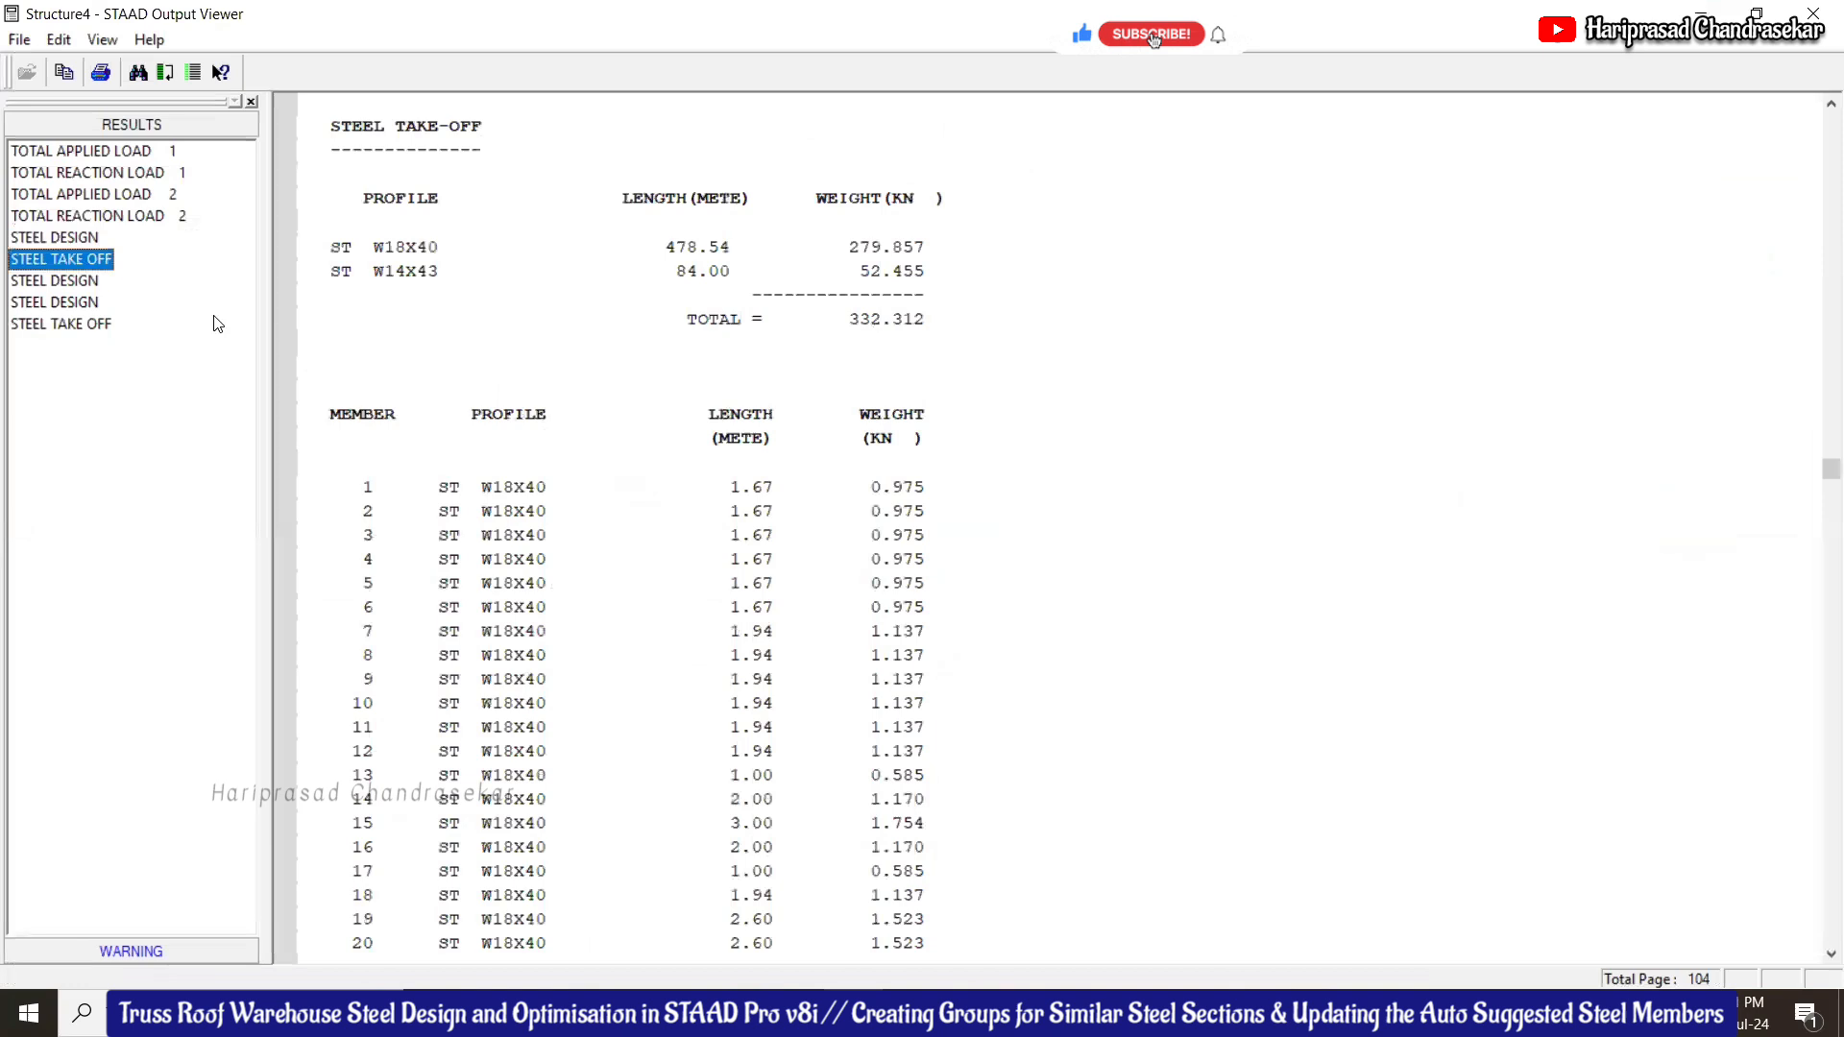
left_click(19, 310)
left_click(26, 326)
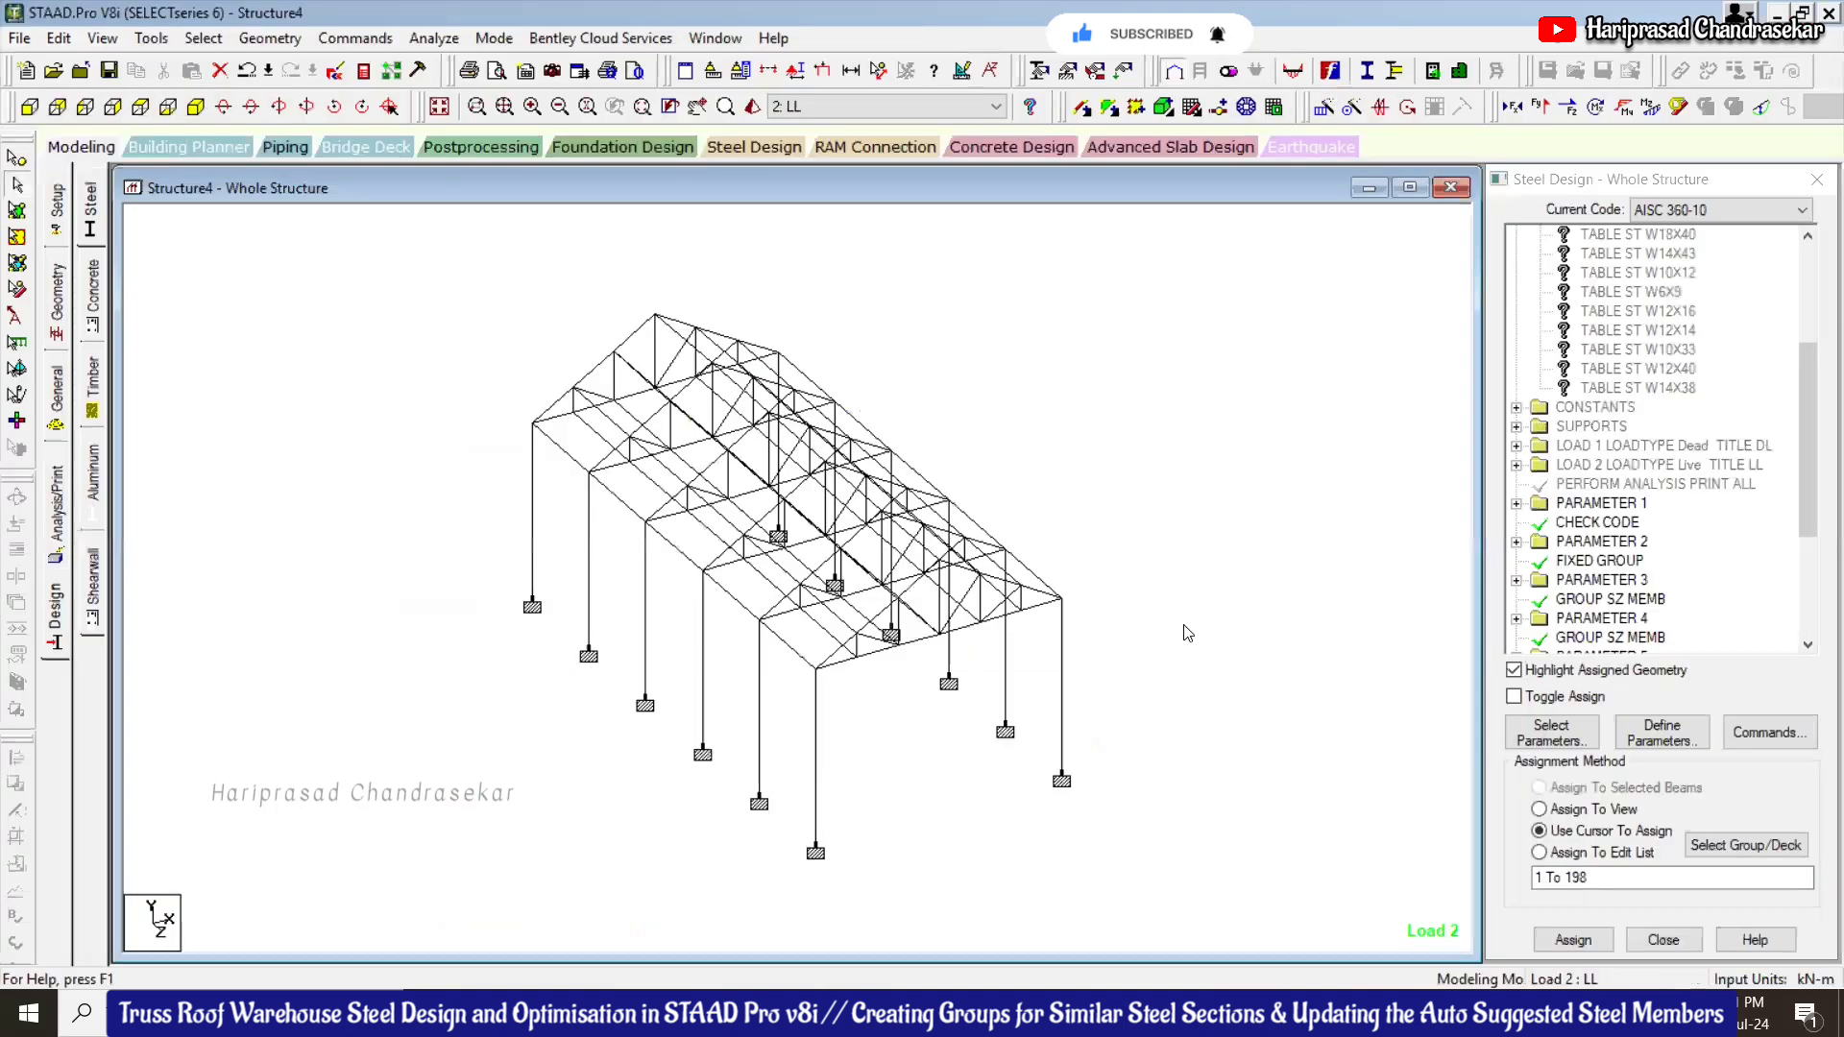
Check the steel design results of several warehouse columns, including beams 198, 197 and 195
double_click(1062, 683)
left_click(1145, 264)
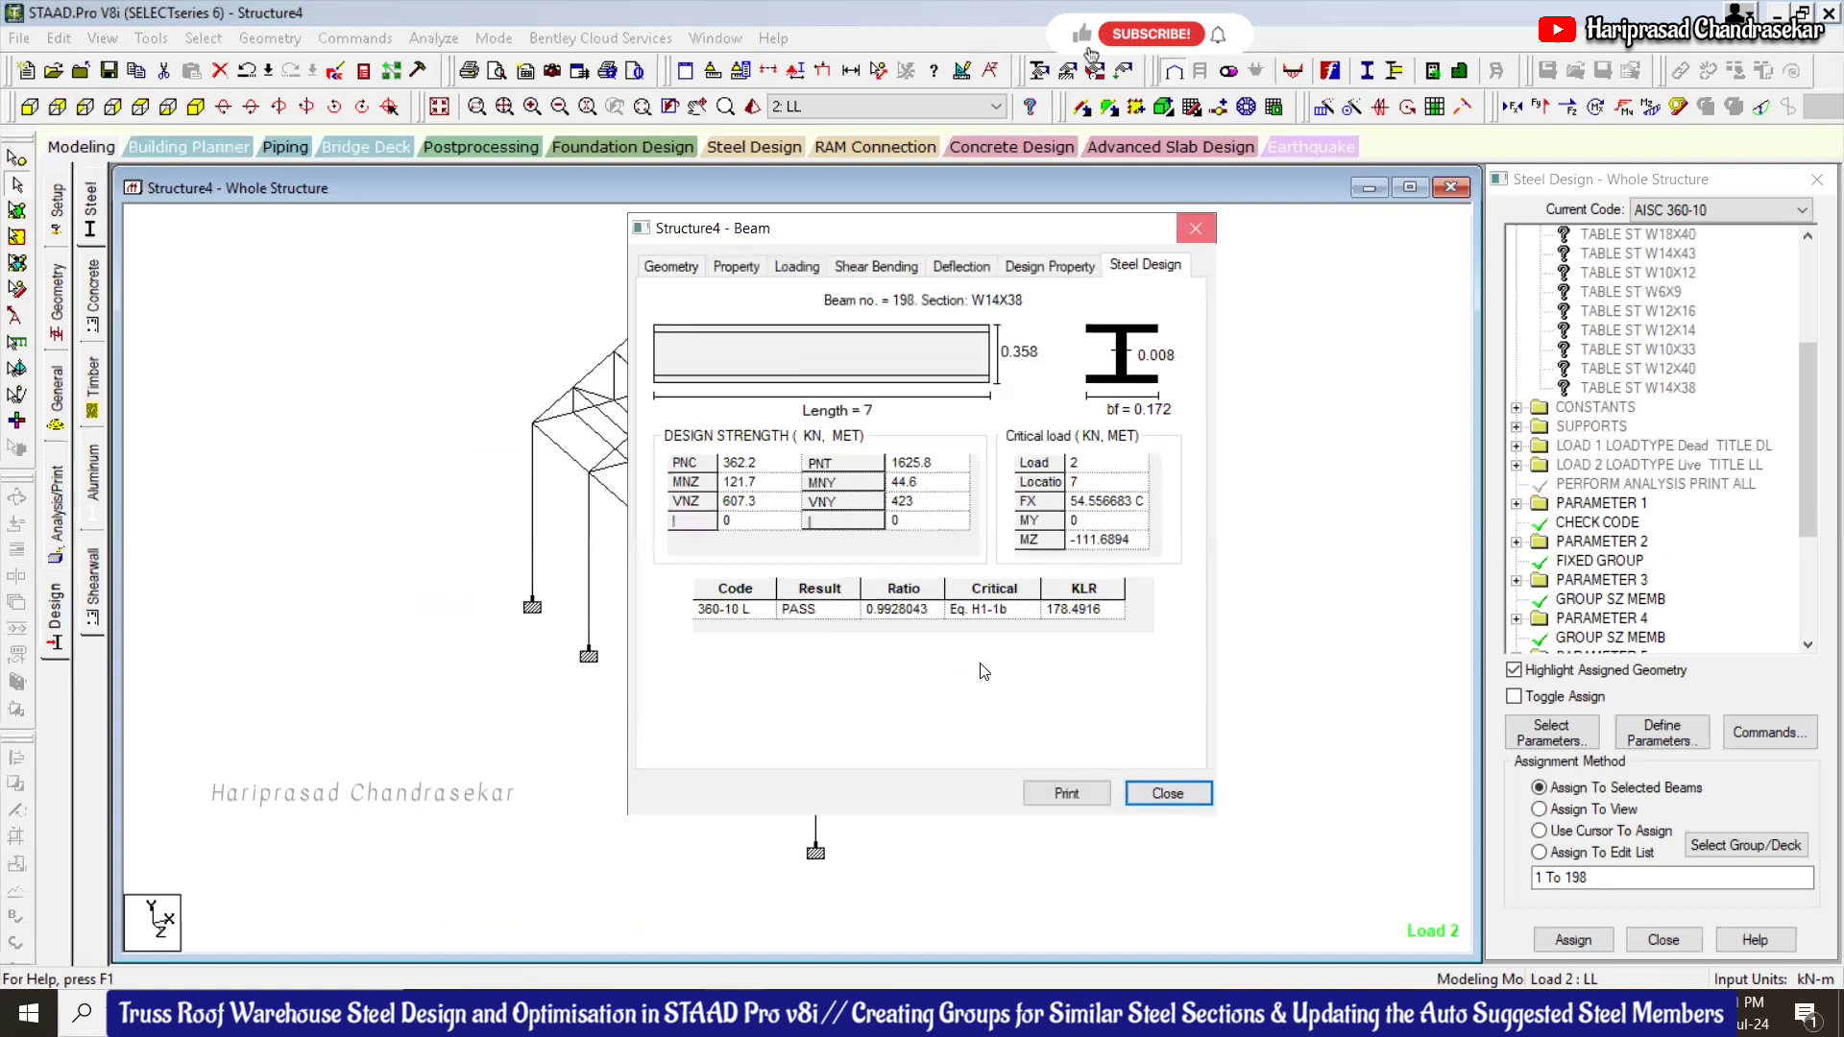
left_click(1155, 264)
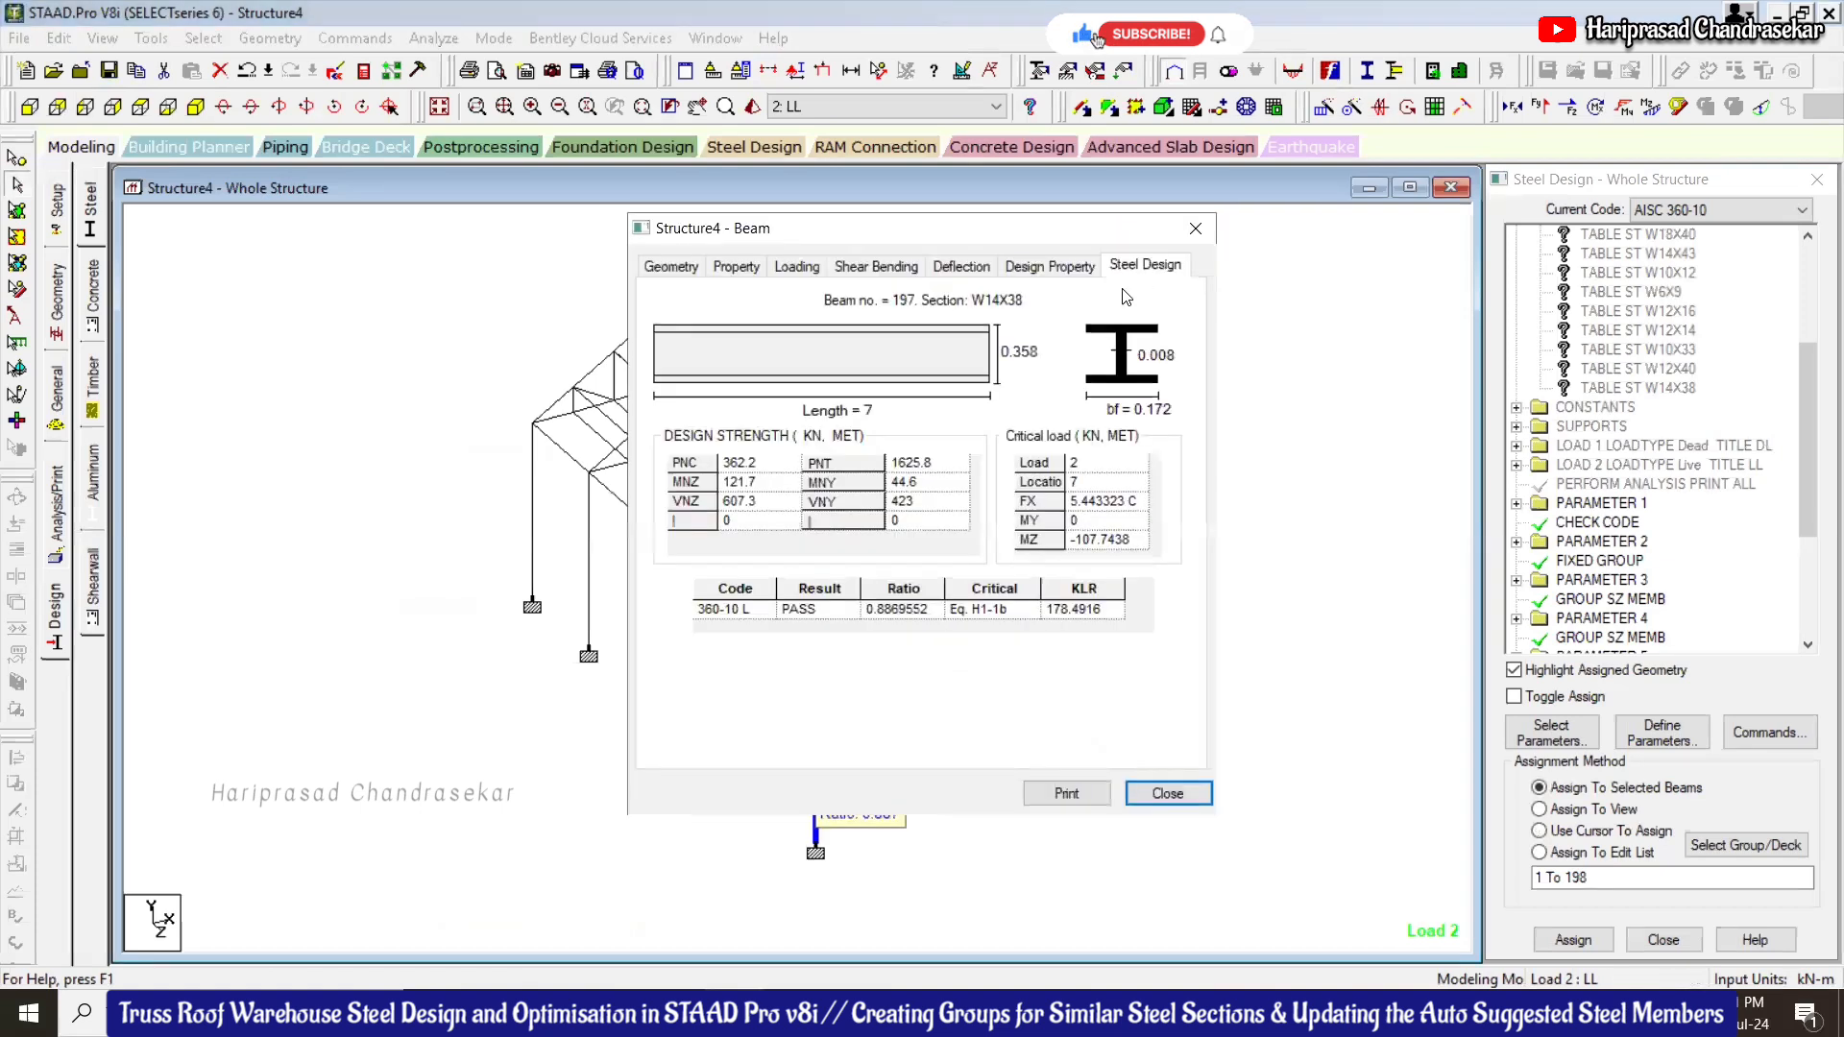
left_click(1196, 228)
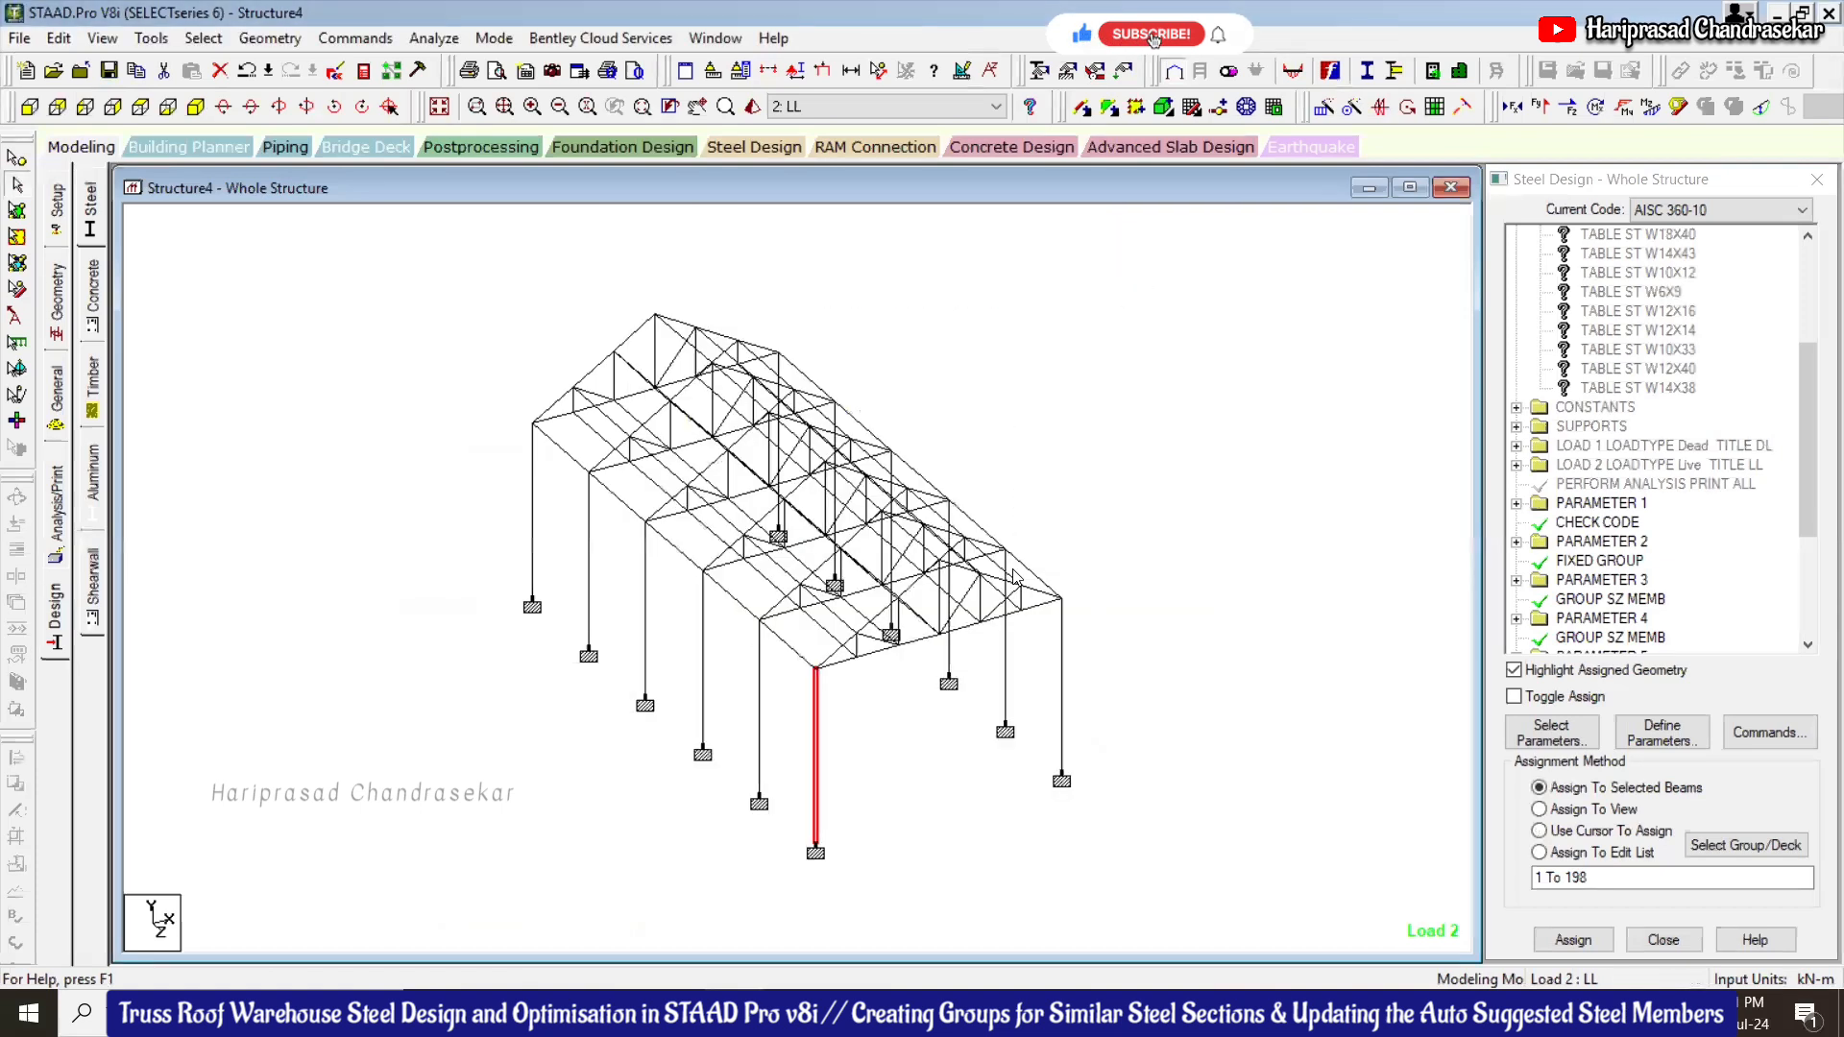
double_click(1013, 574)
left_click(1145, 265)
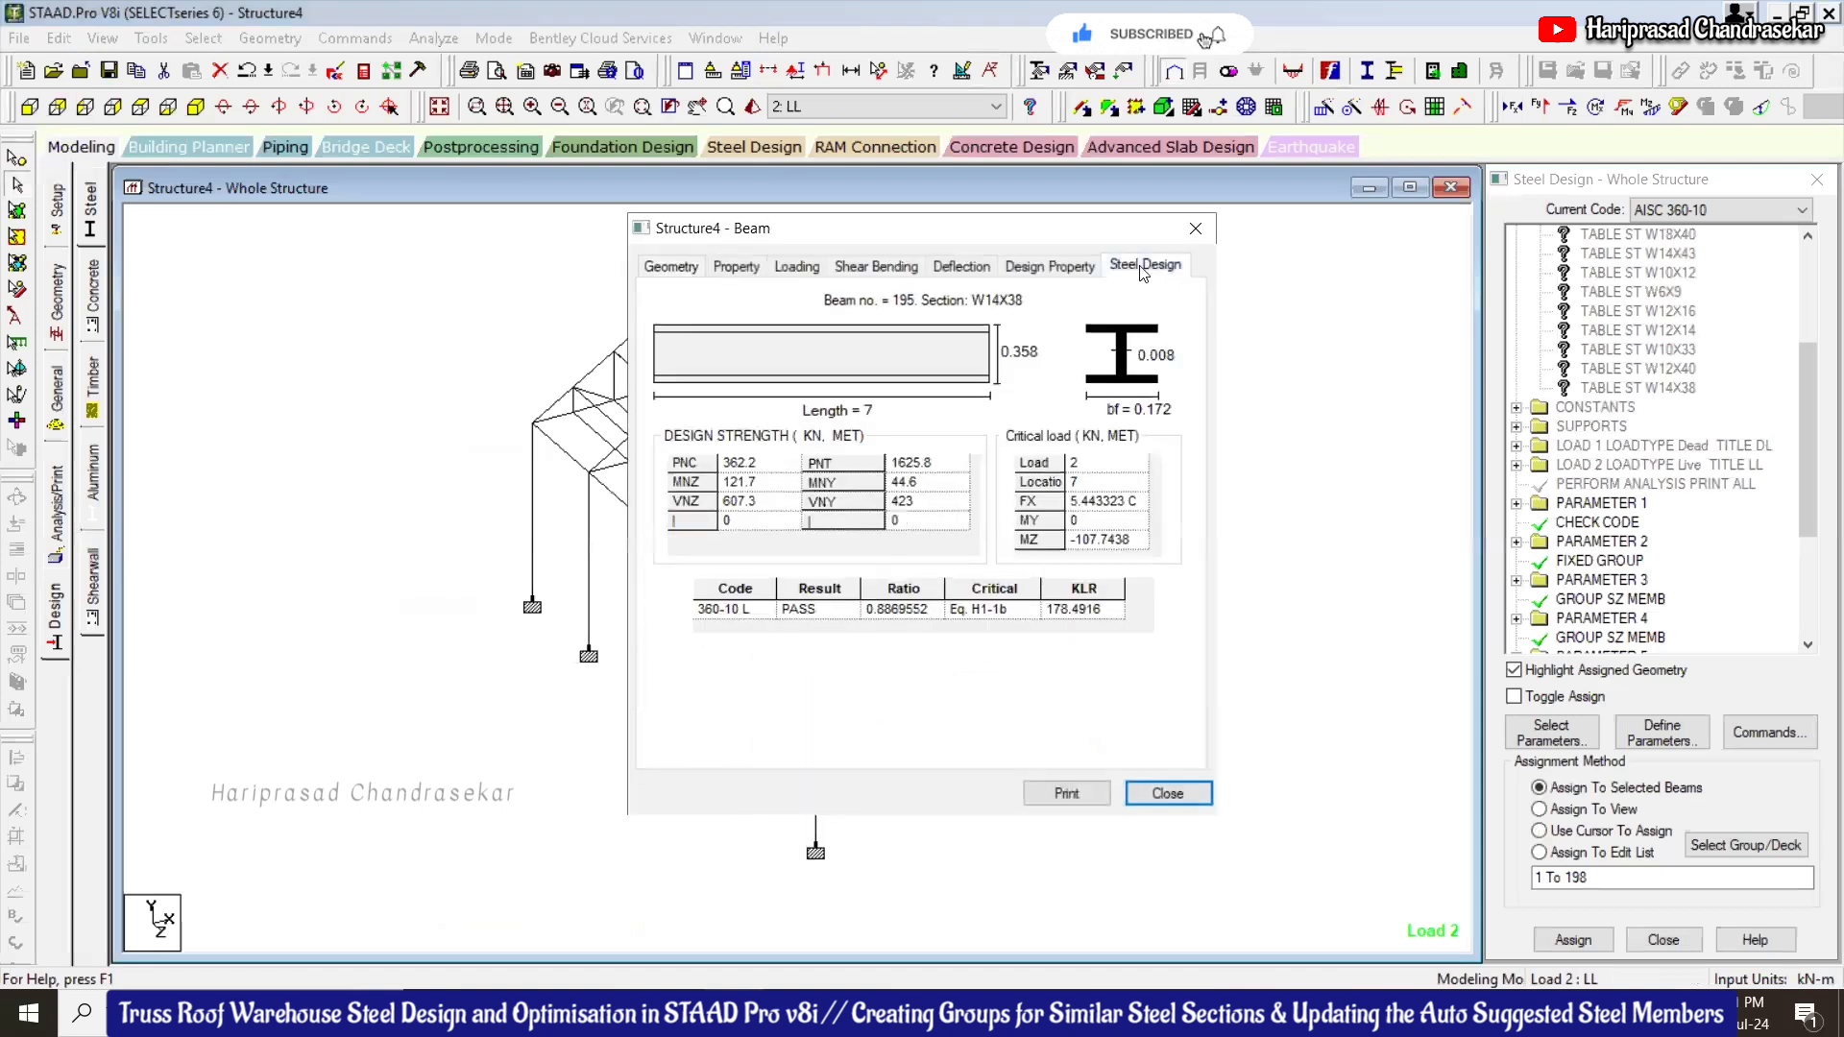
double_click(702, 620)
left_click(1195, 230)
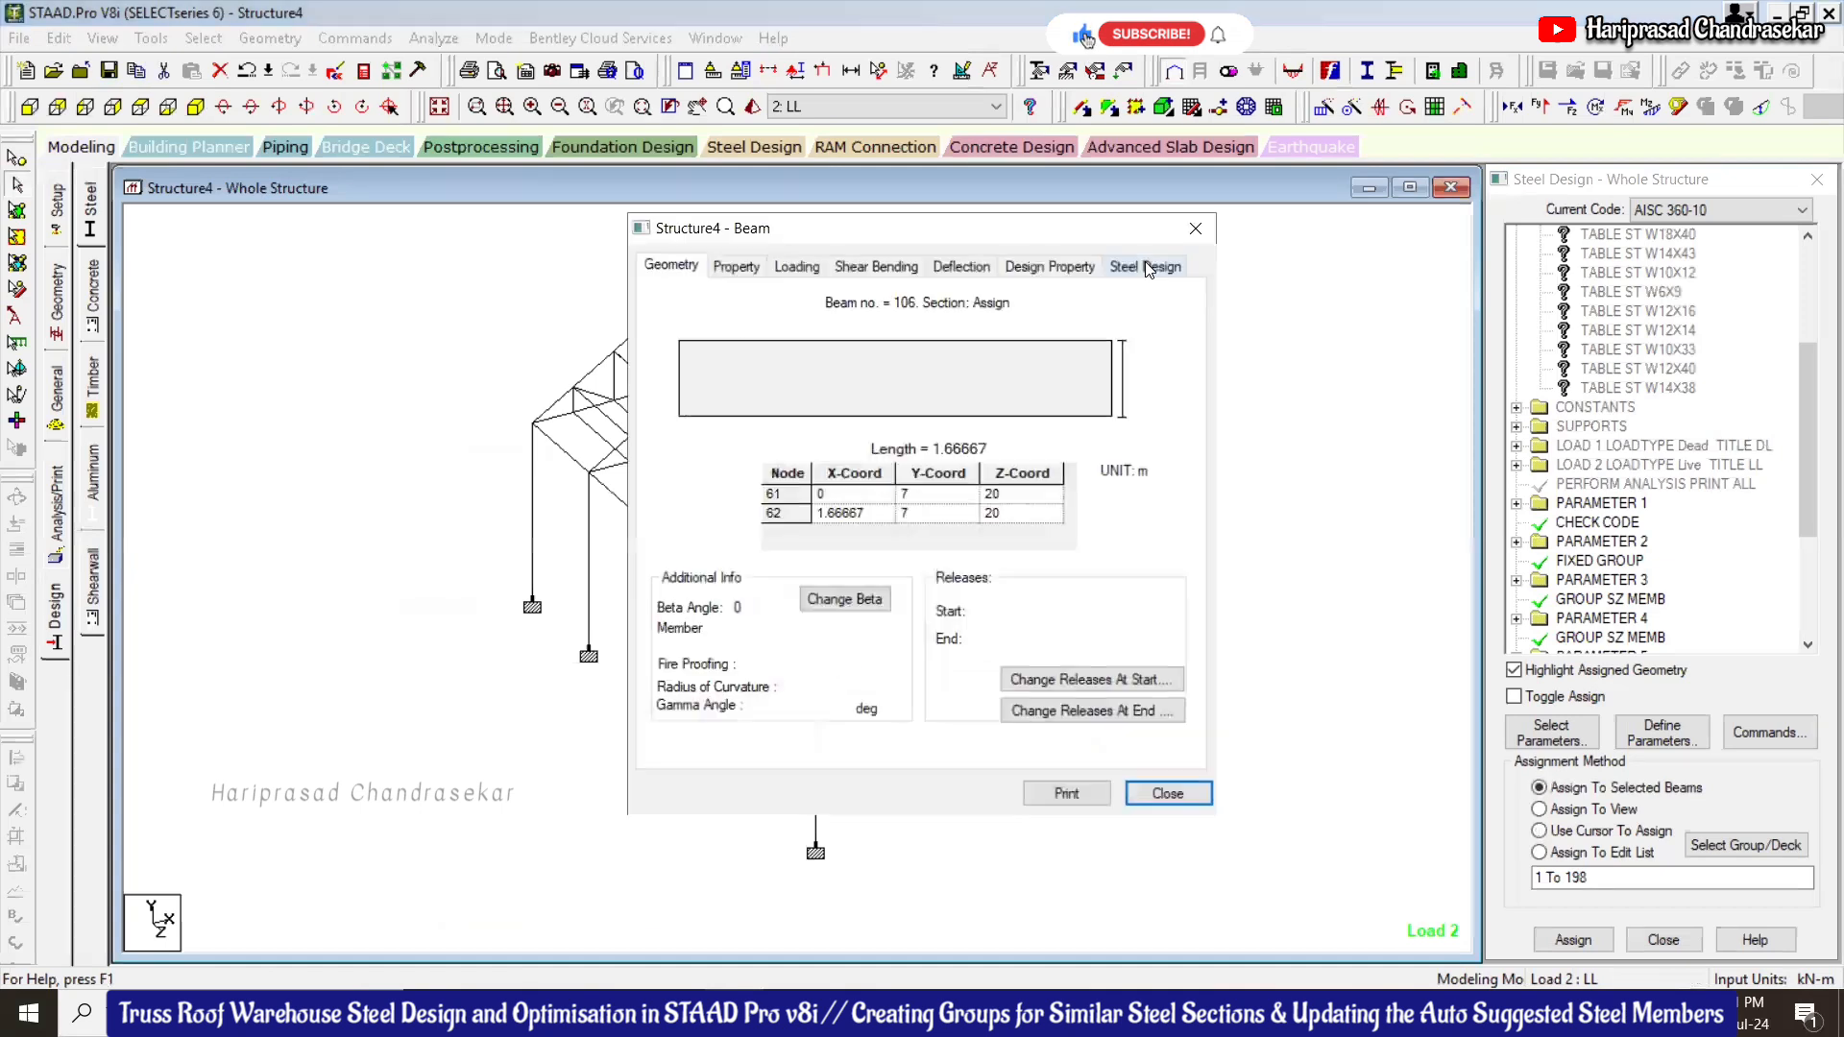
Check the steel design results of the front truss members: bottom chord beams 106 and 107 and diagonal beam 123
left_click(1143, 265)
left_click(1194, 230)
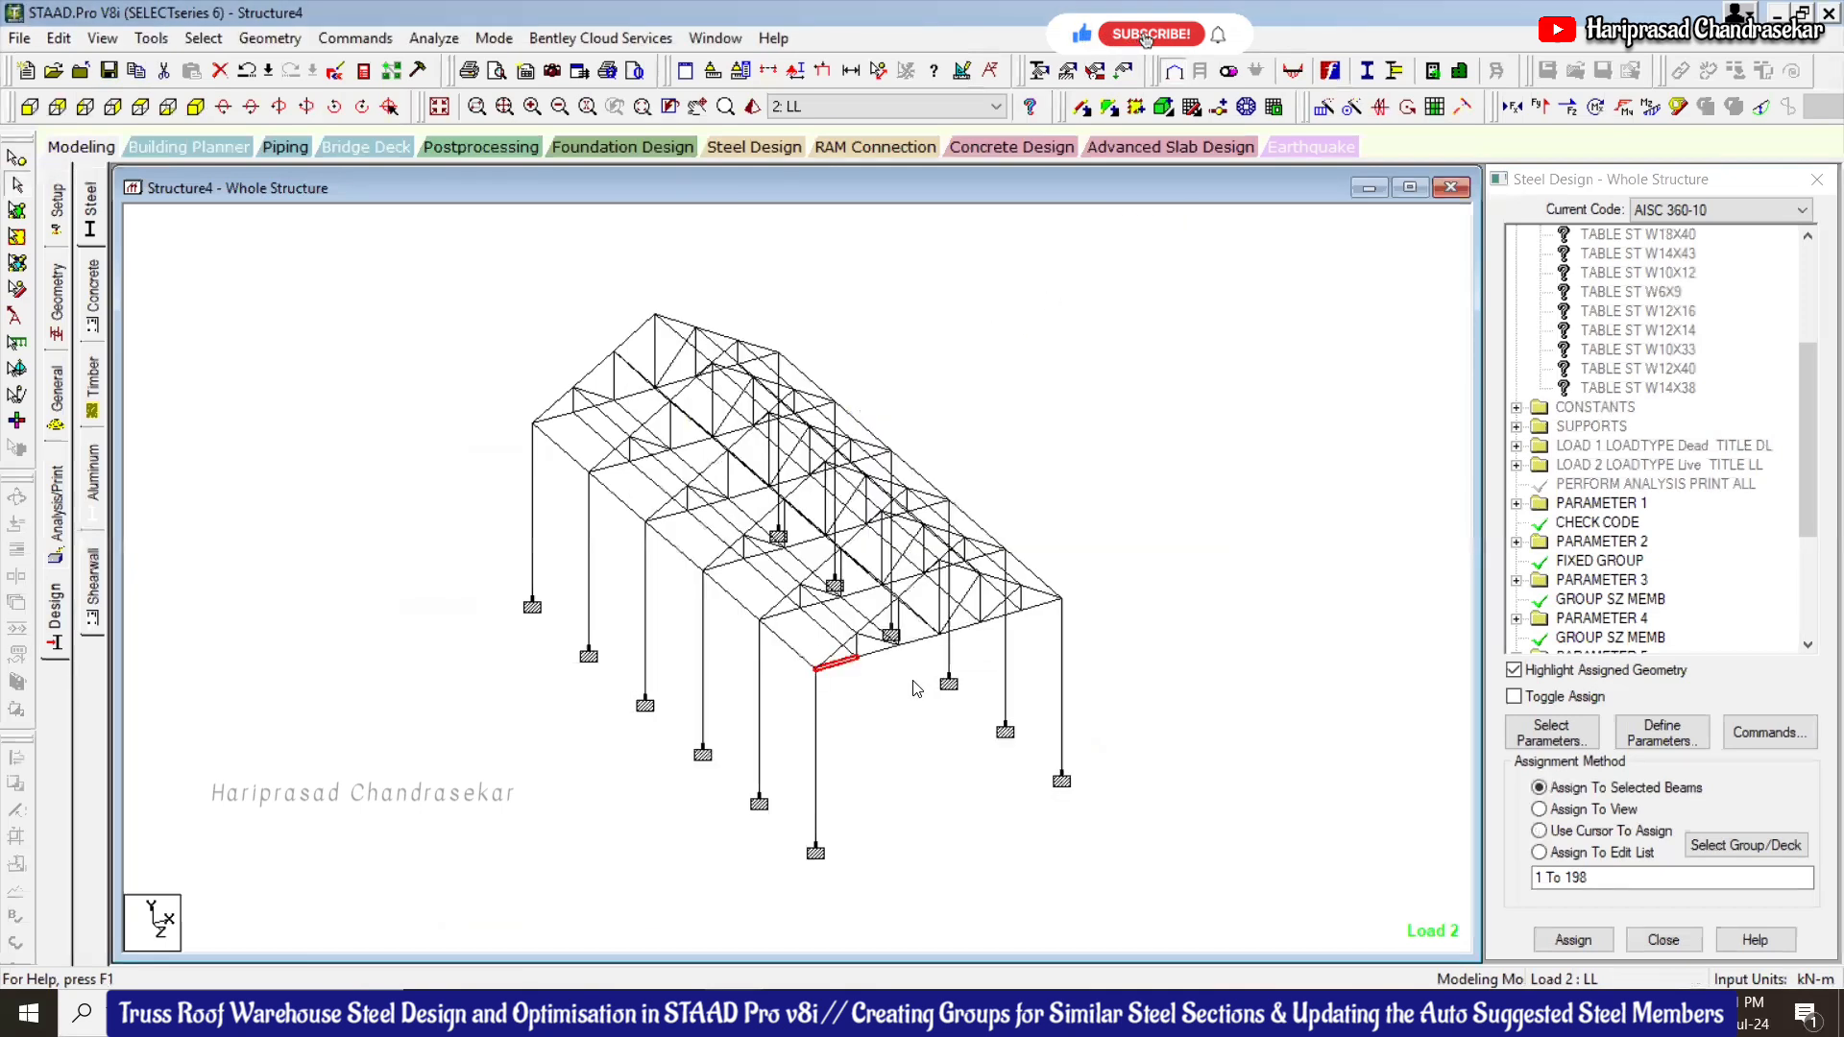
double_click(893, 659)
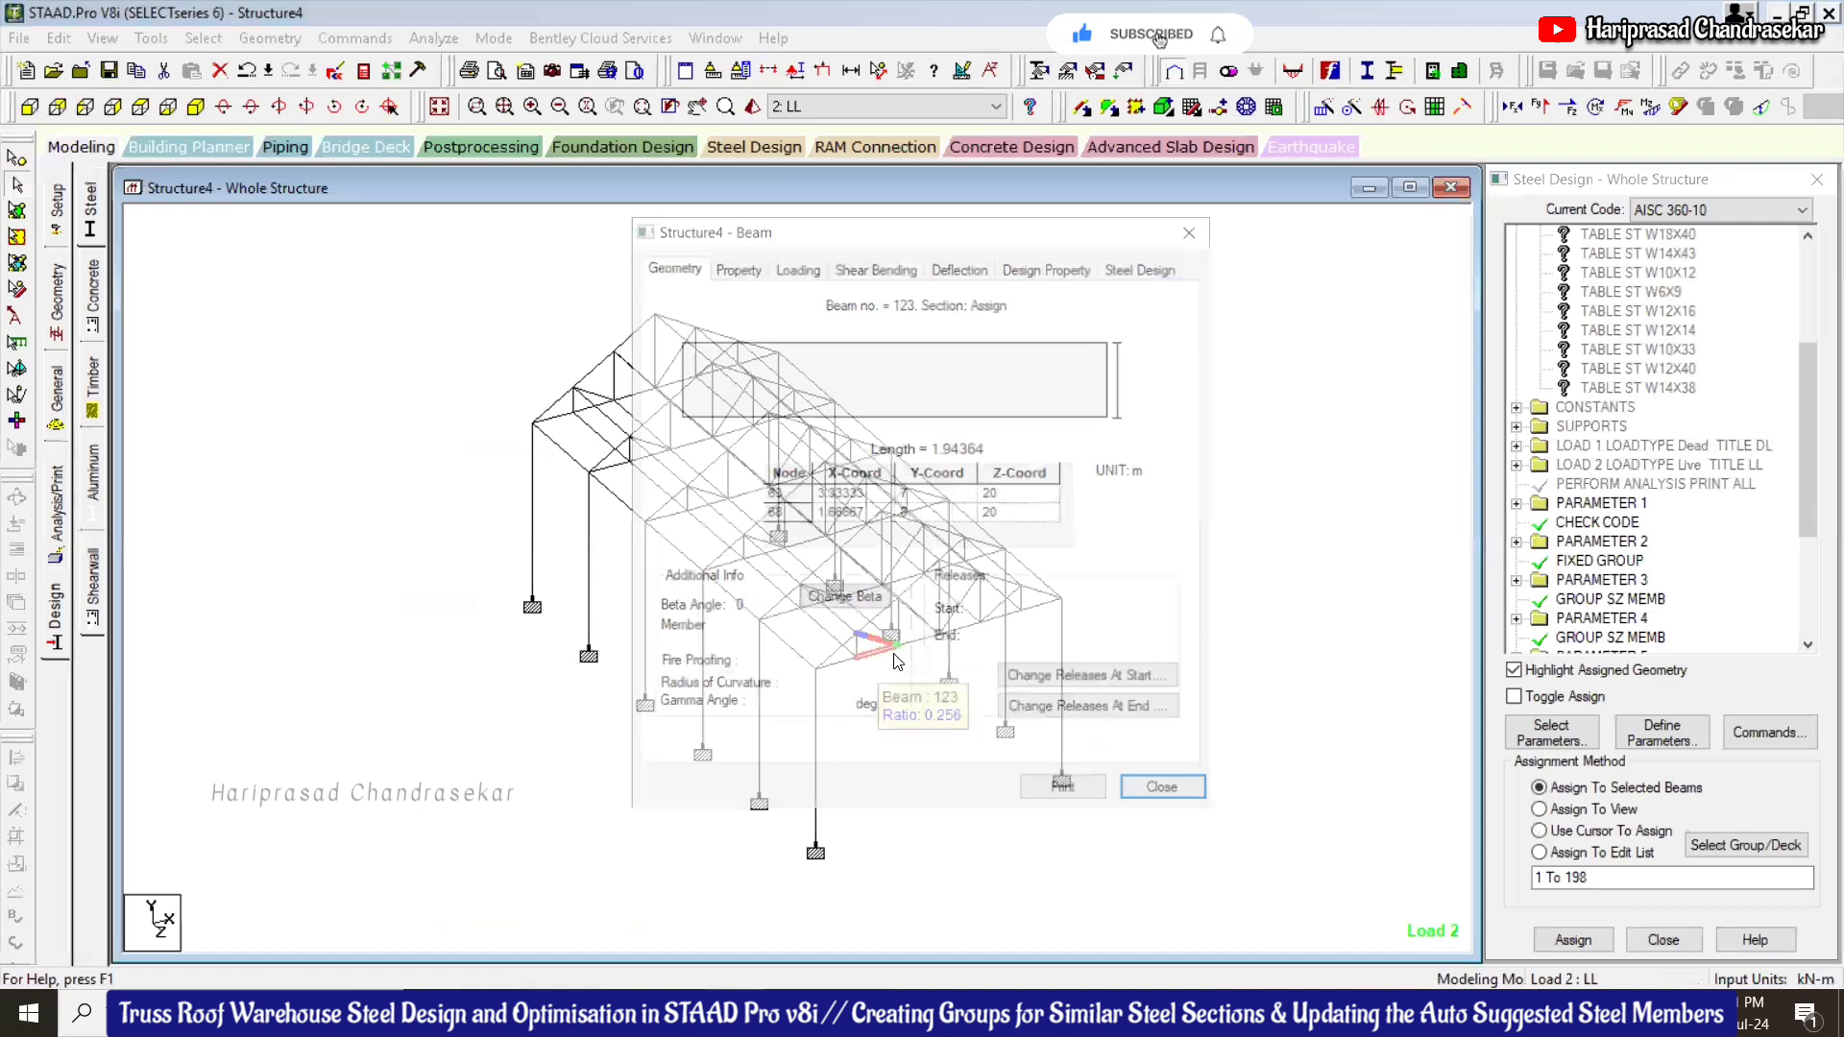
left_click(1139, 268)
left_click(1197, 228)
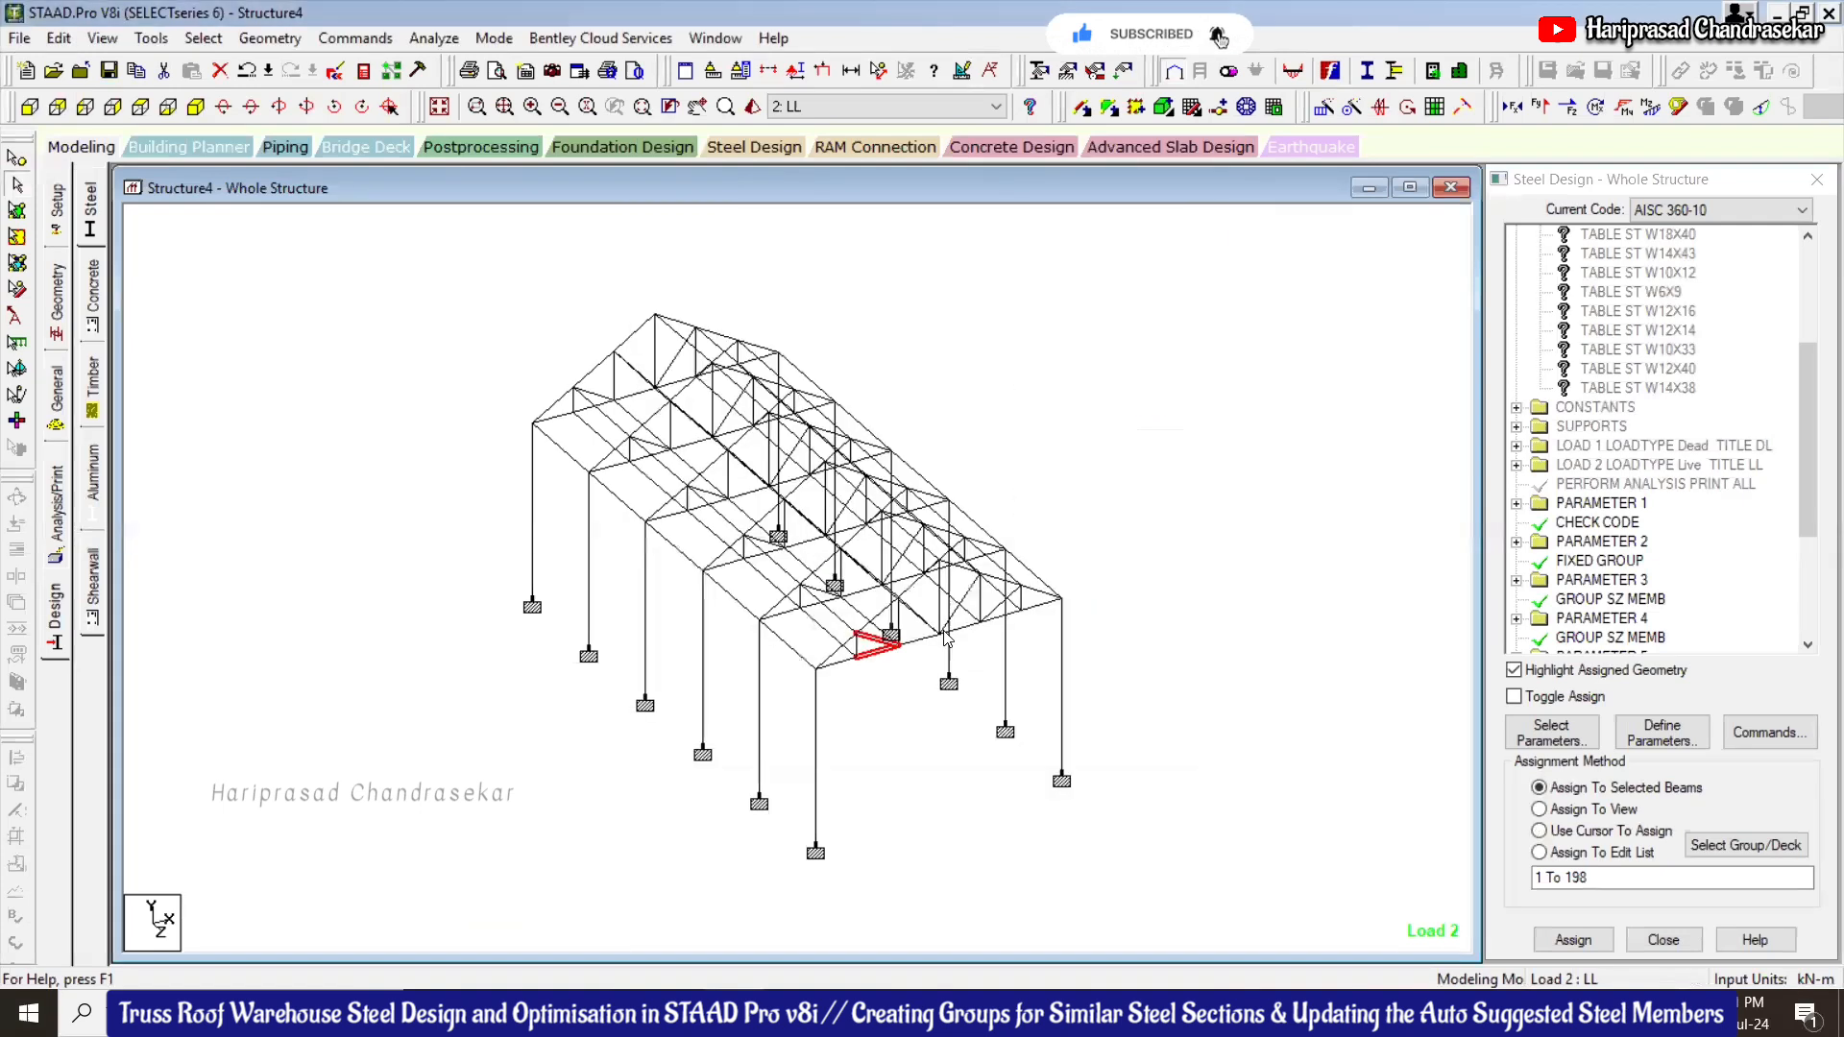
double_click(873, 663)
left_click(1145, 266)
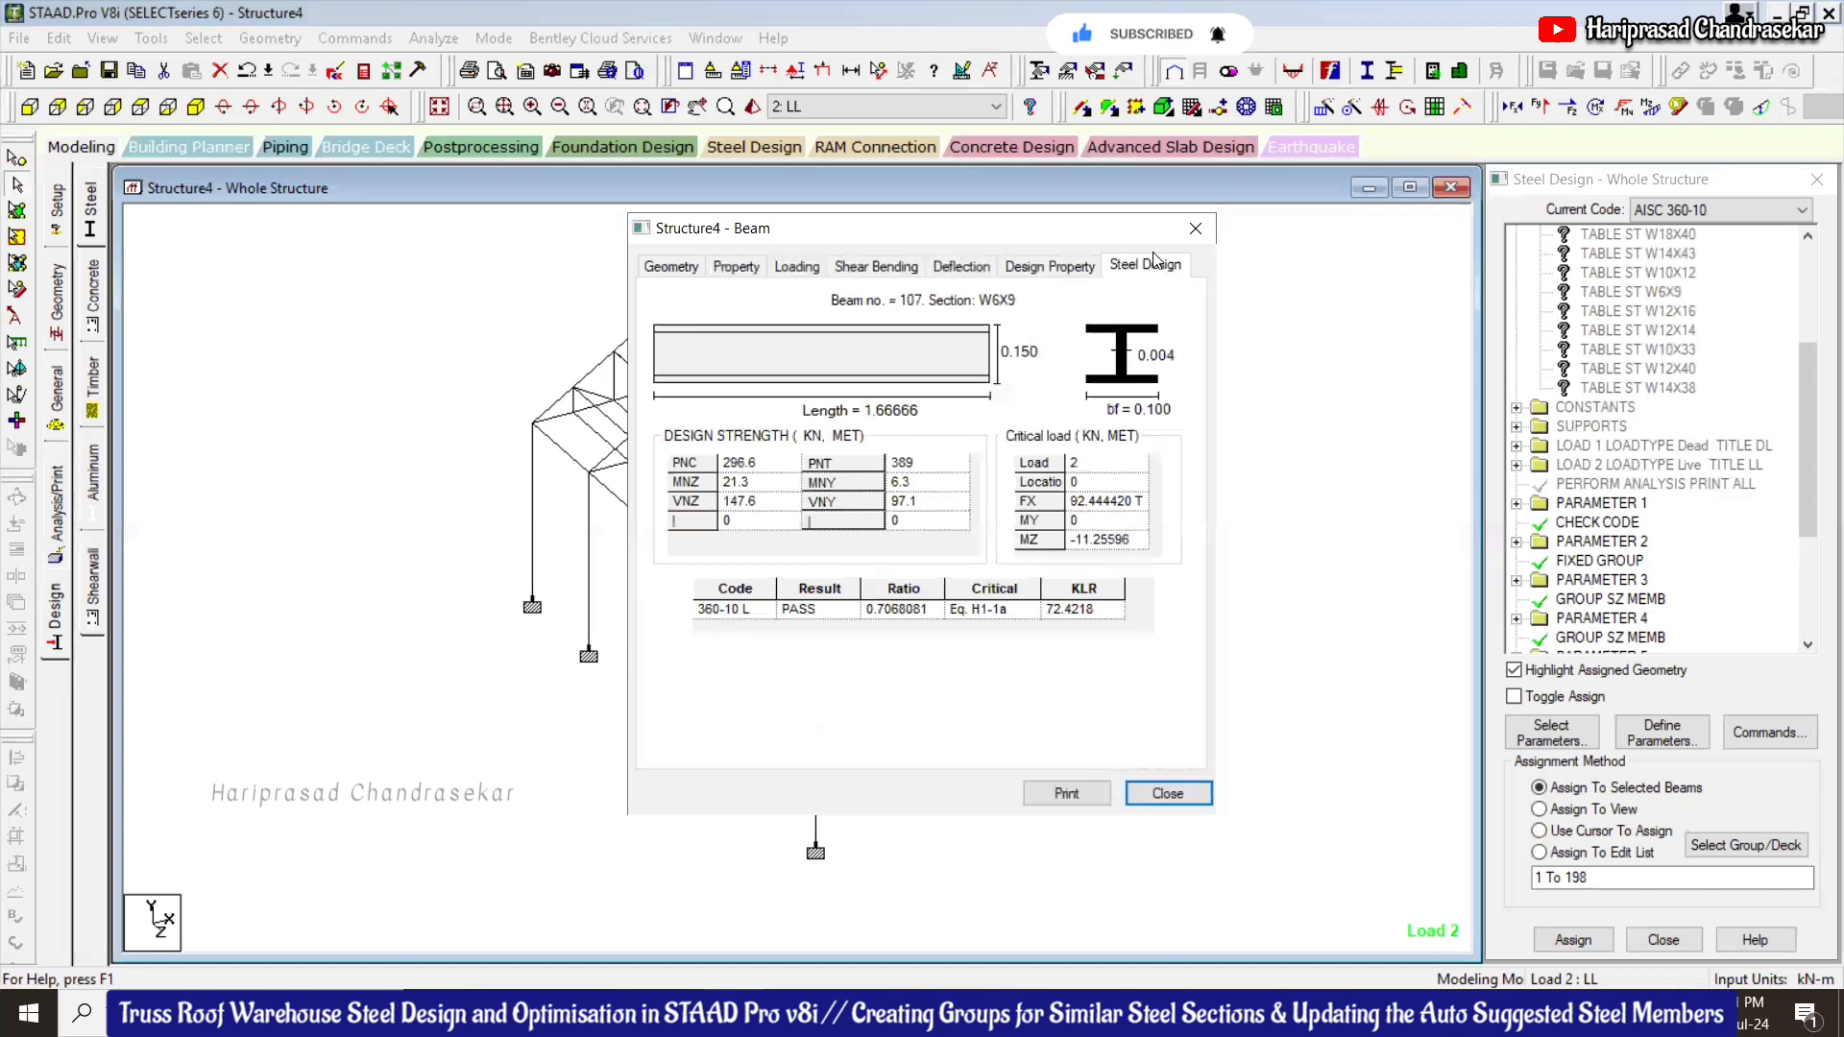
left_click(1196, 228)
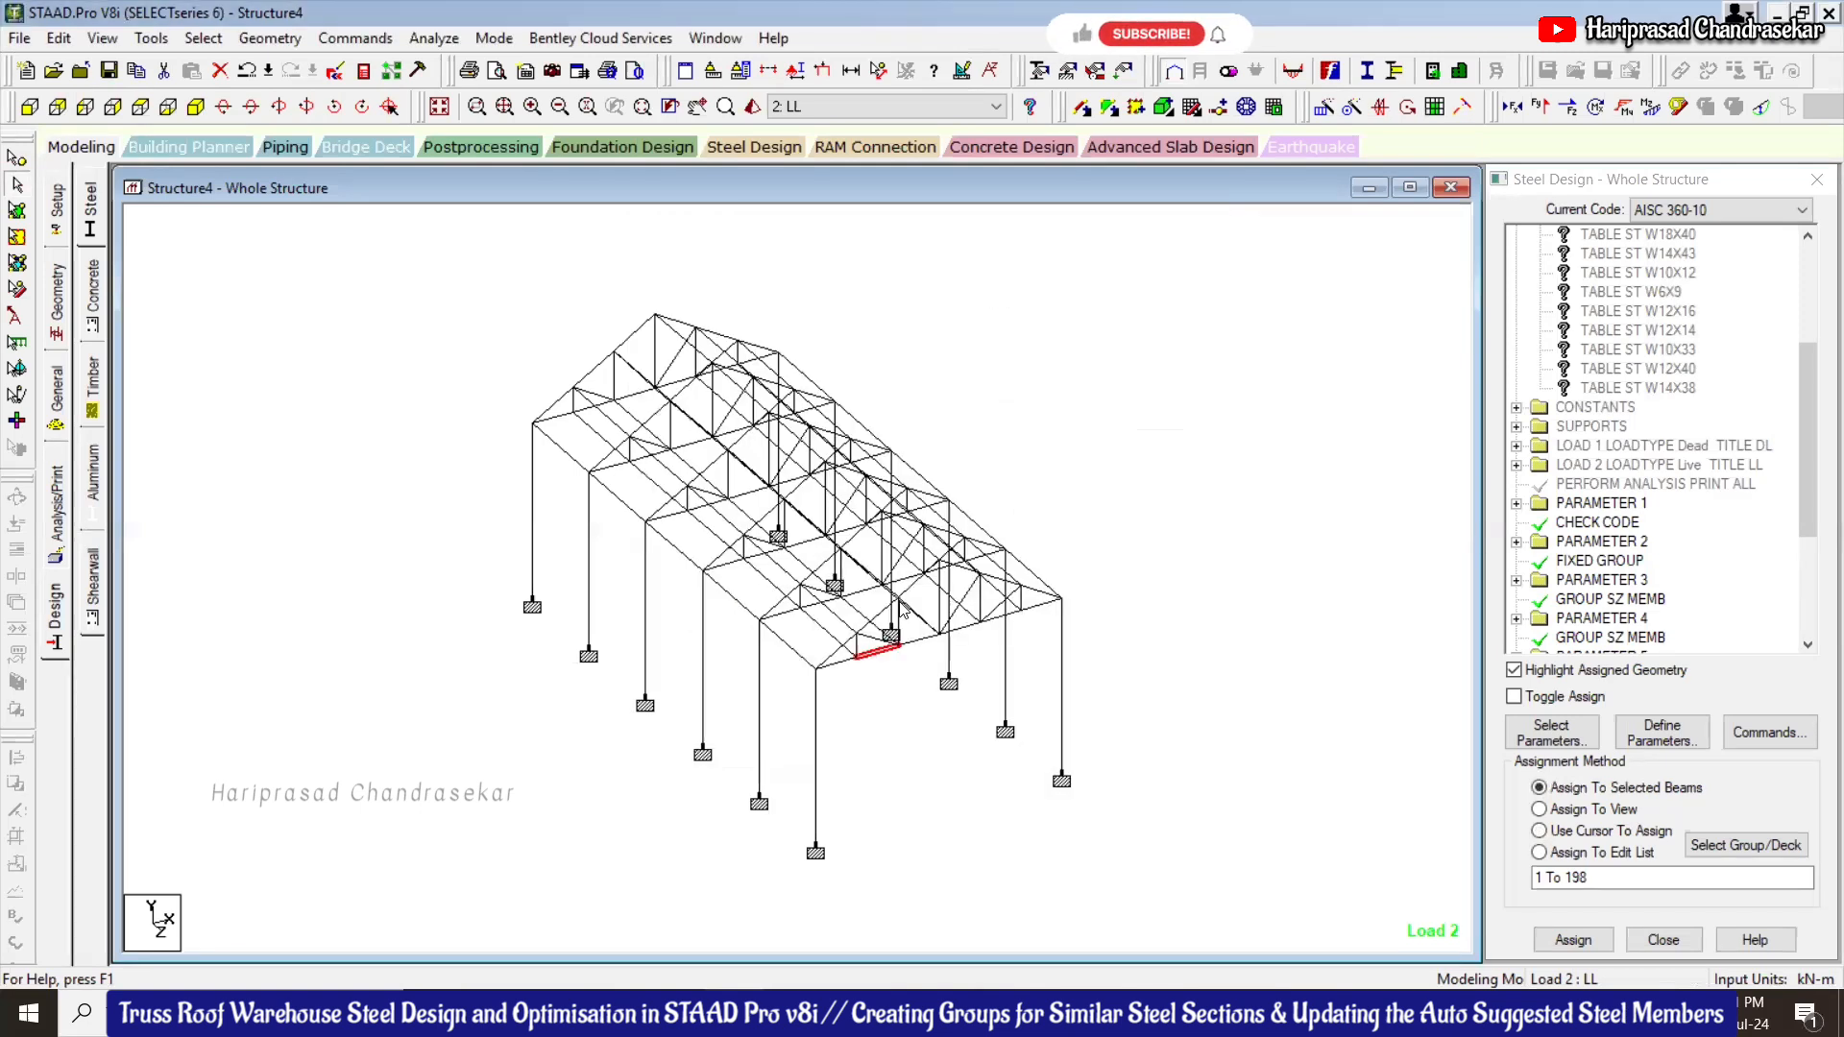
Close the structure and reopen Structure4 from the recent files
left_click(902, 608)
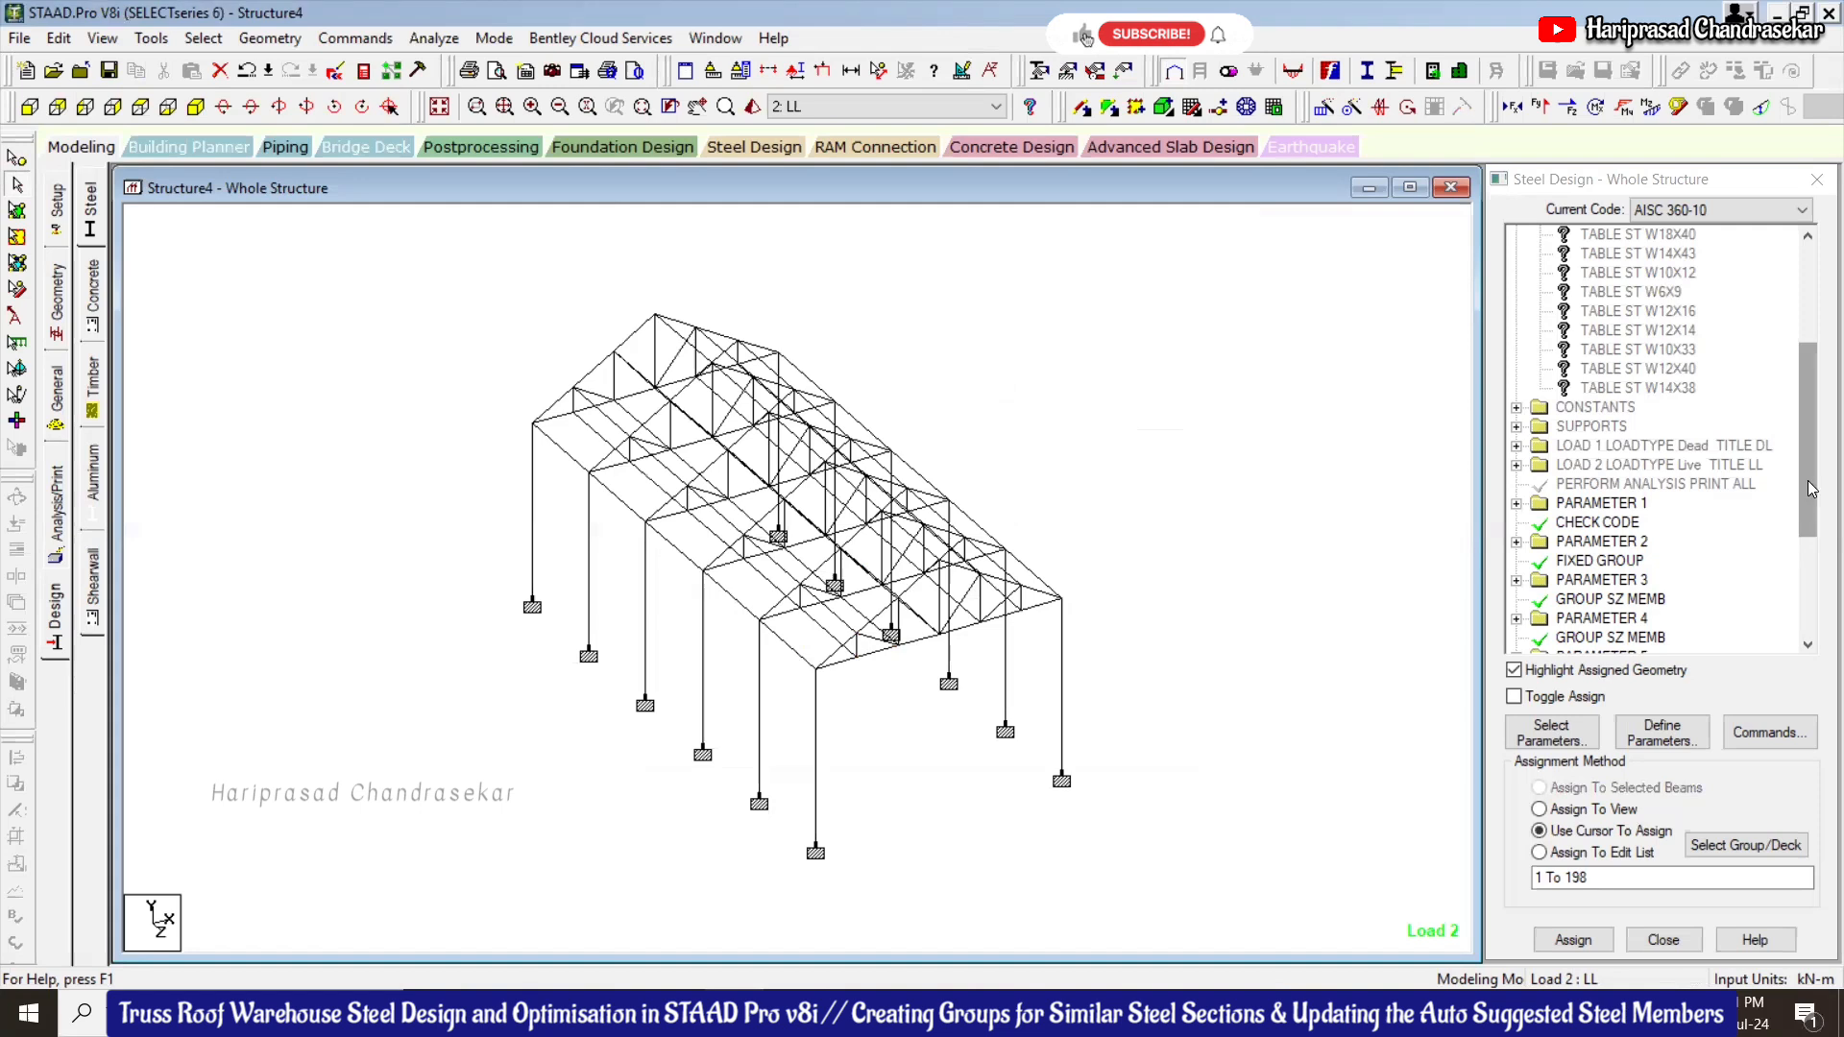
scroll(1811, 490, "down", 4)
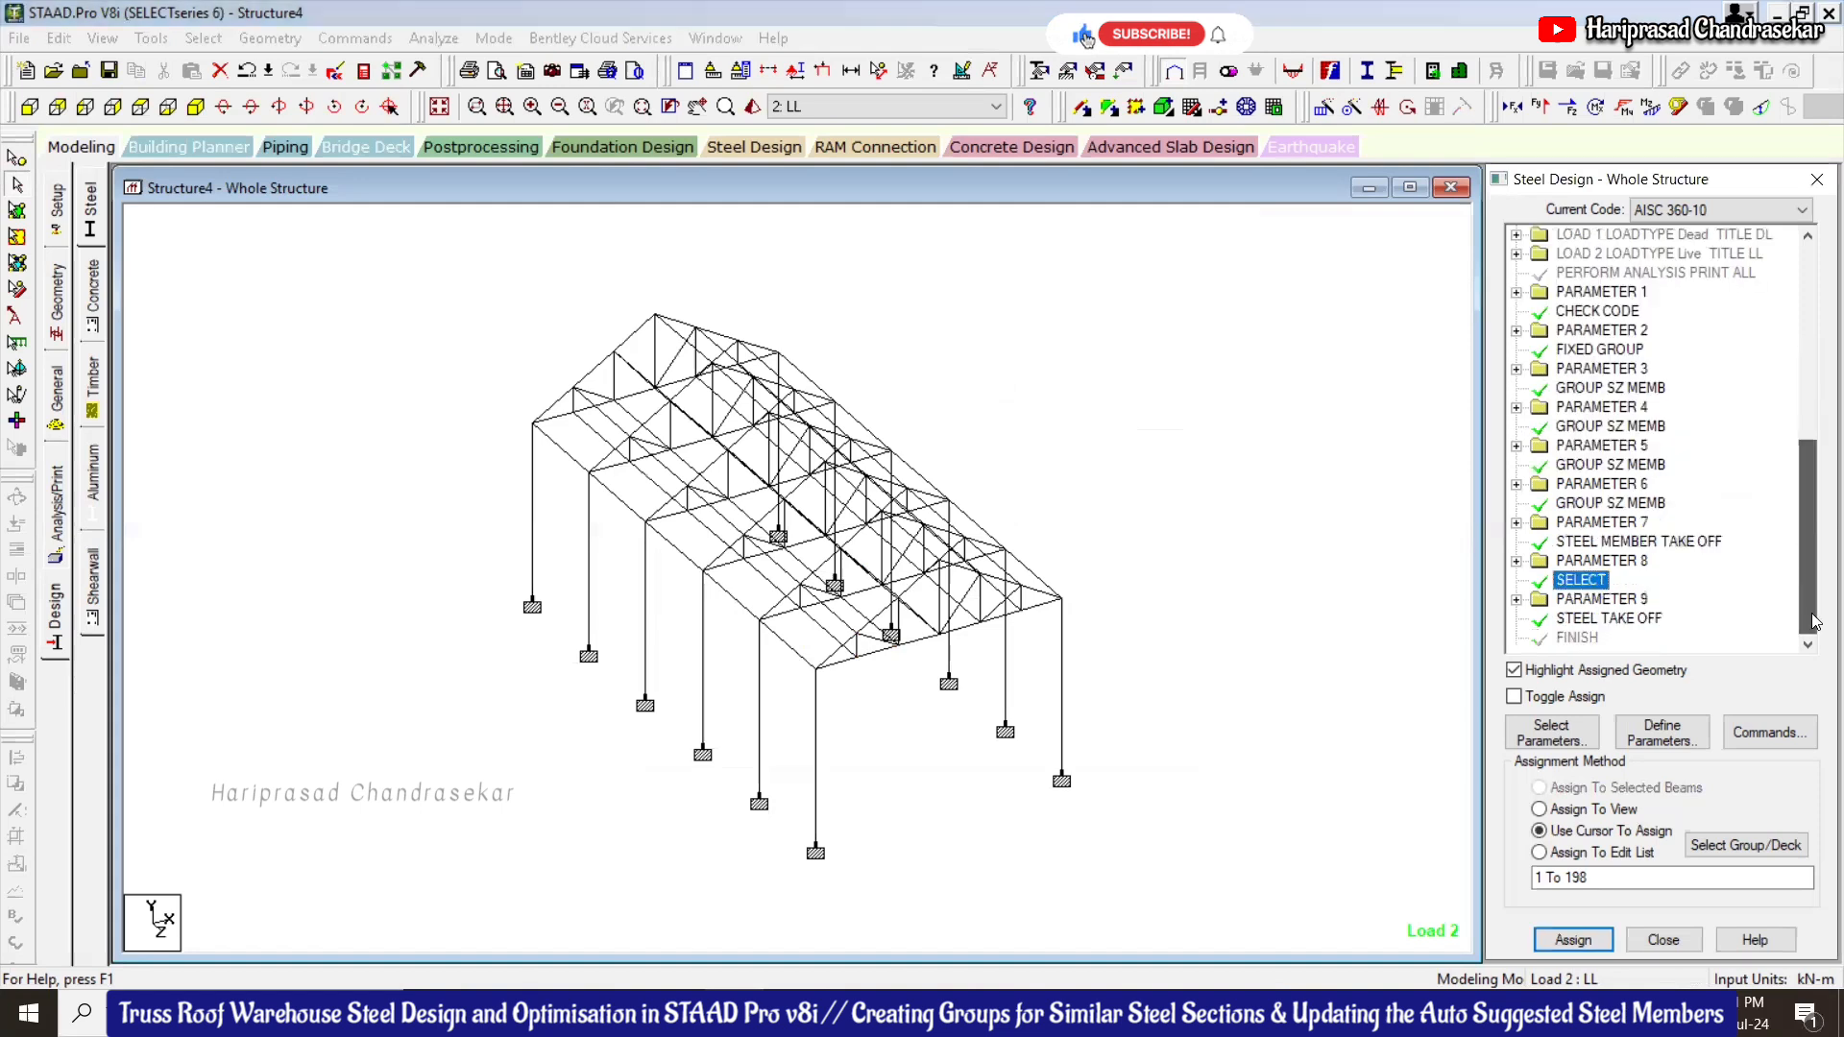
left_click(336, 74)
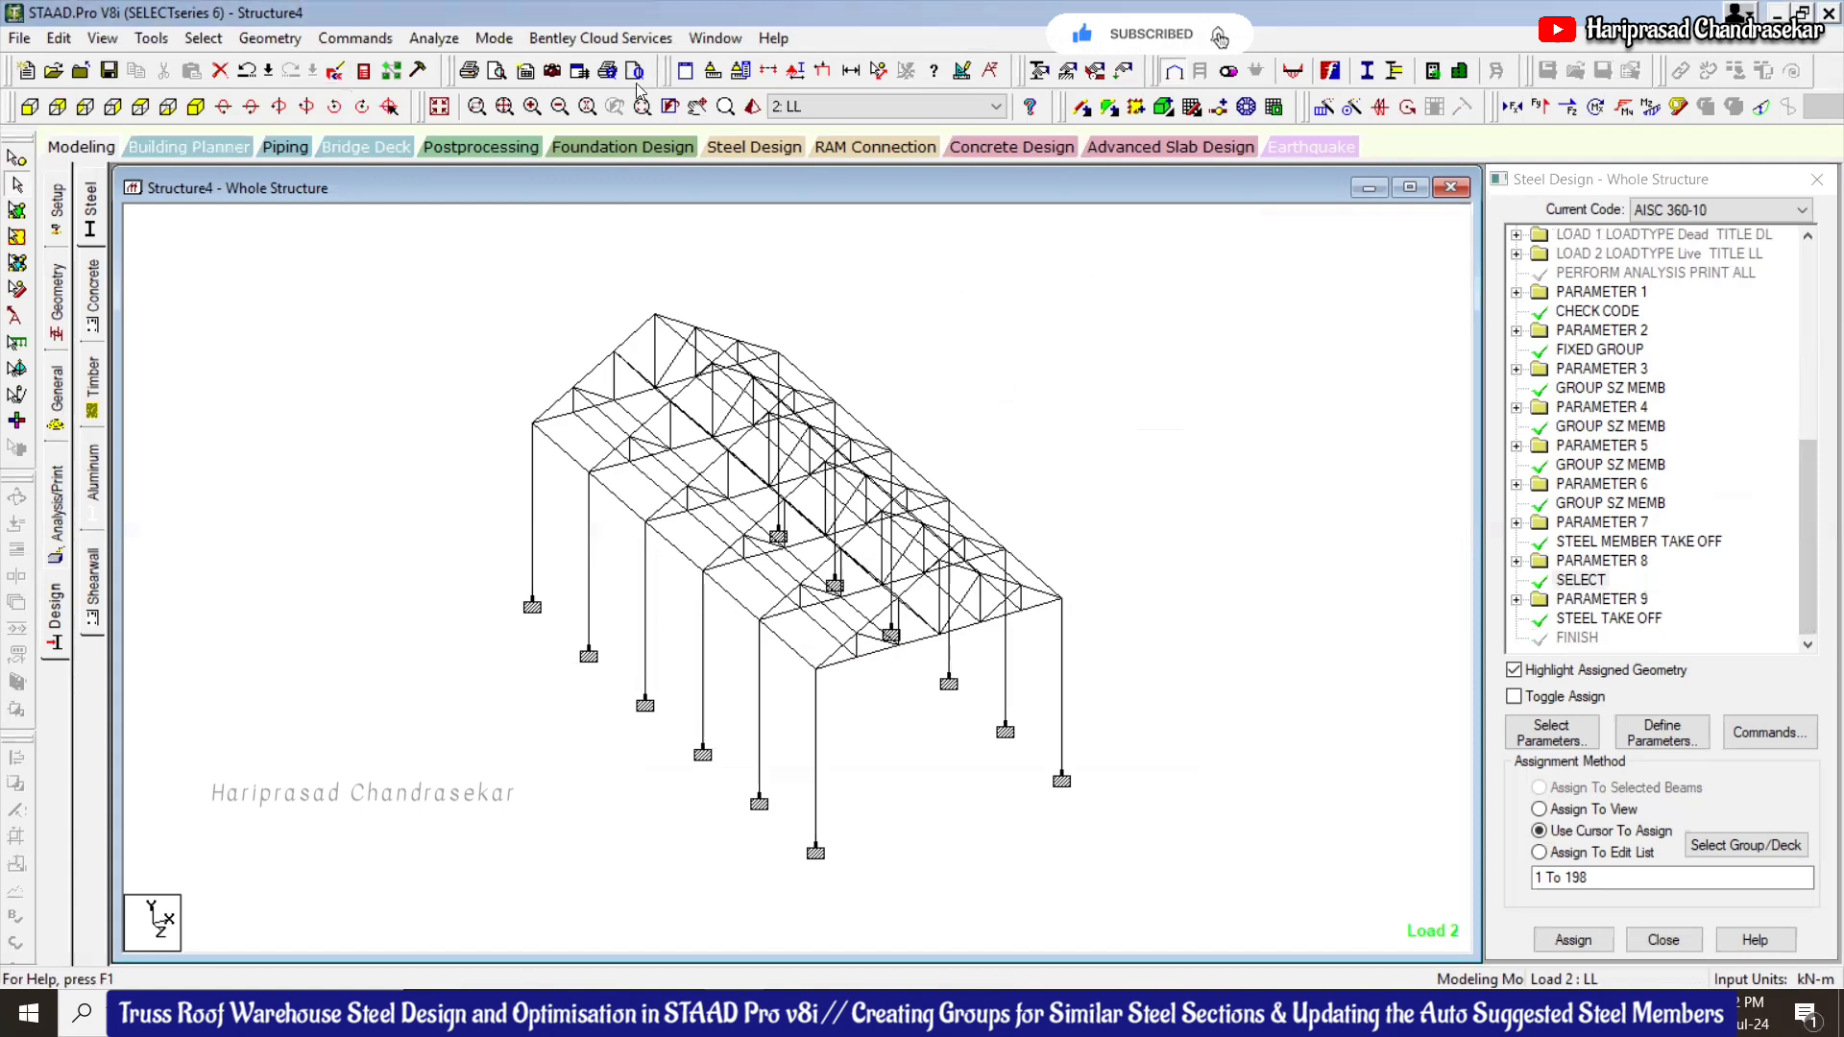
left_click(19, 38)
left_click(39, 116)
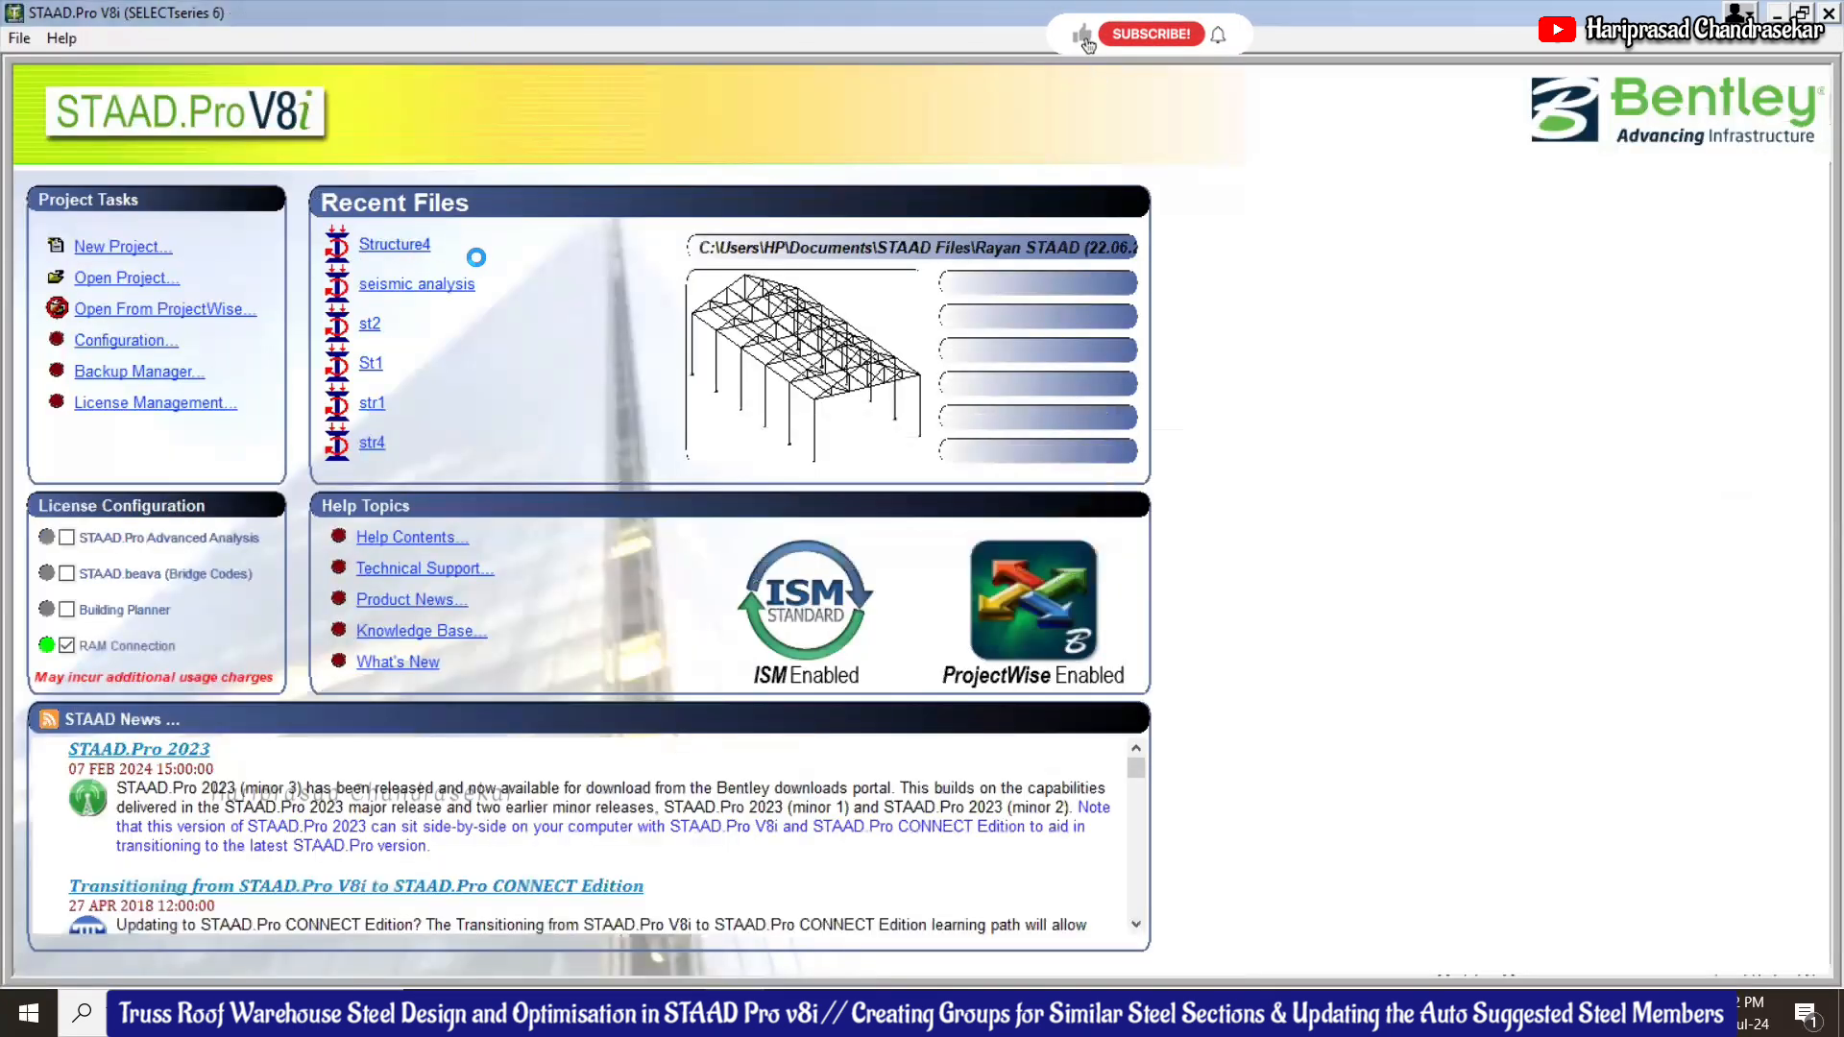
left_click(395, 244)
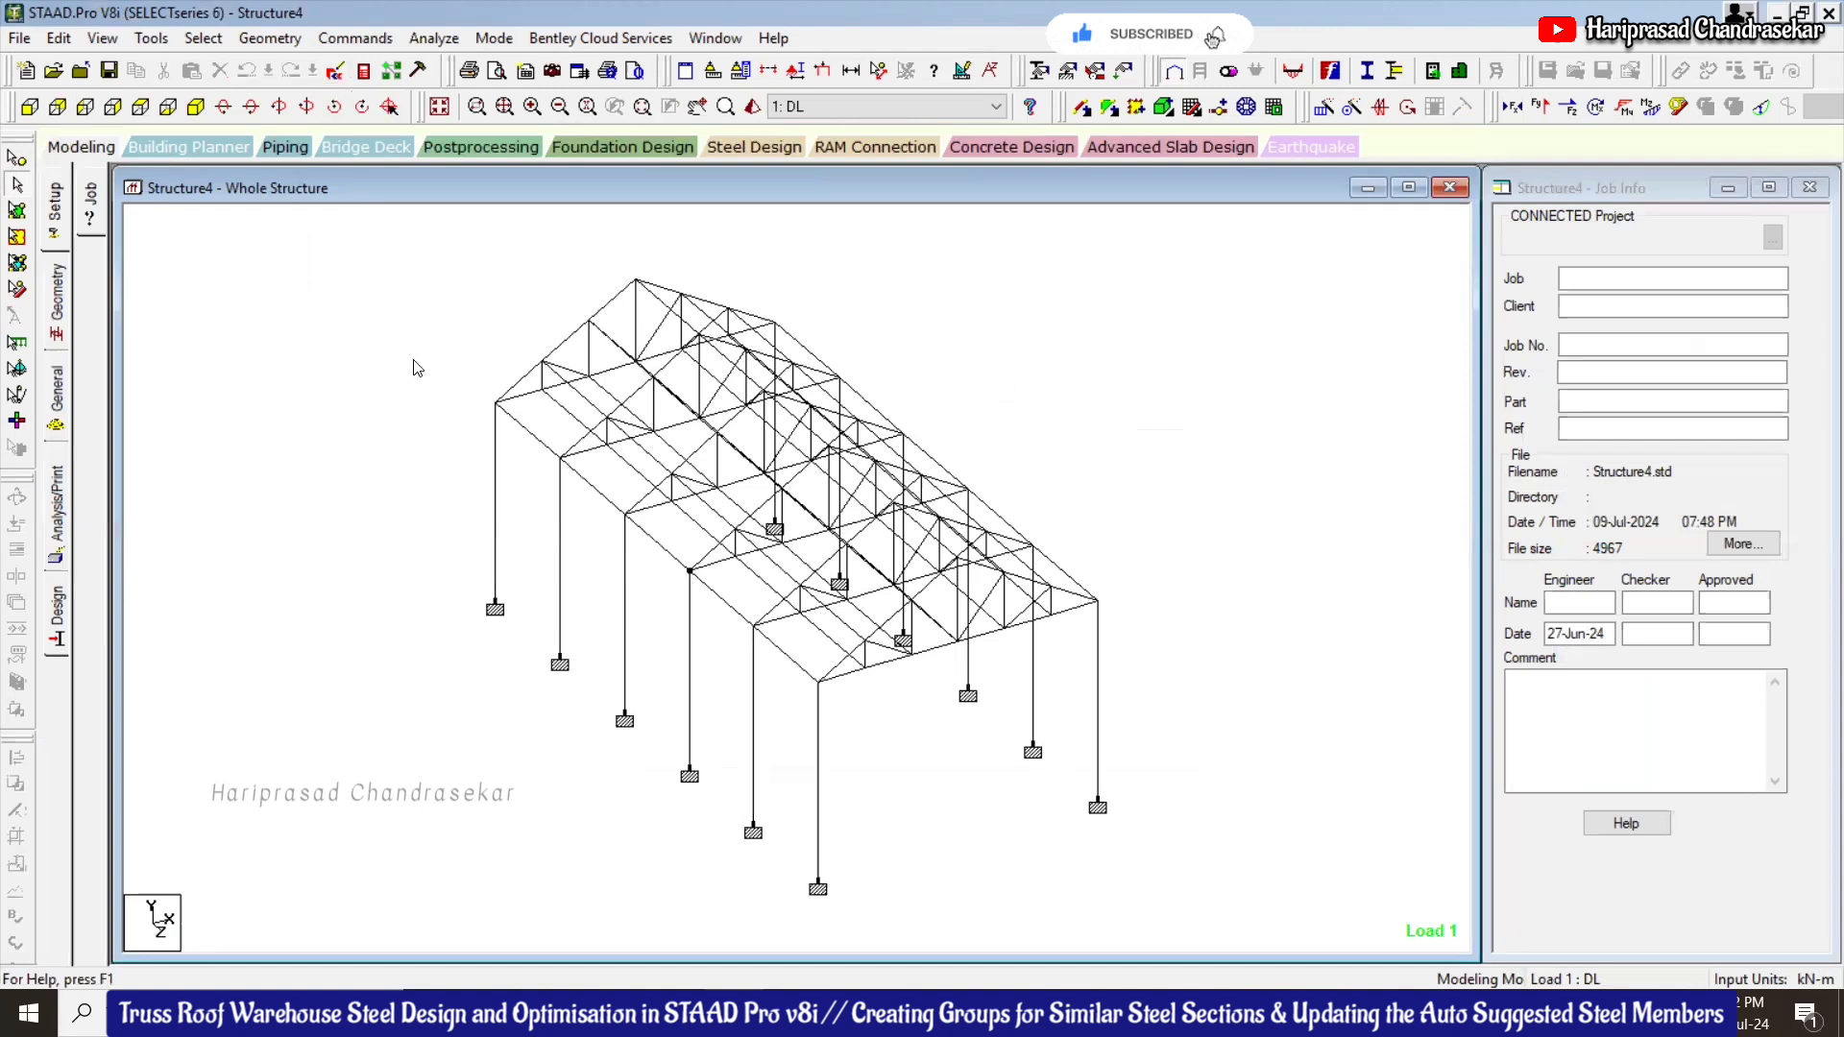
right_click(411, 316)
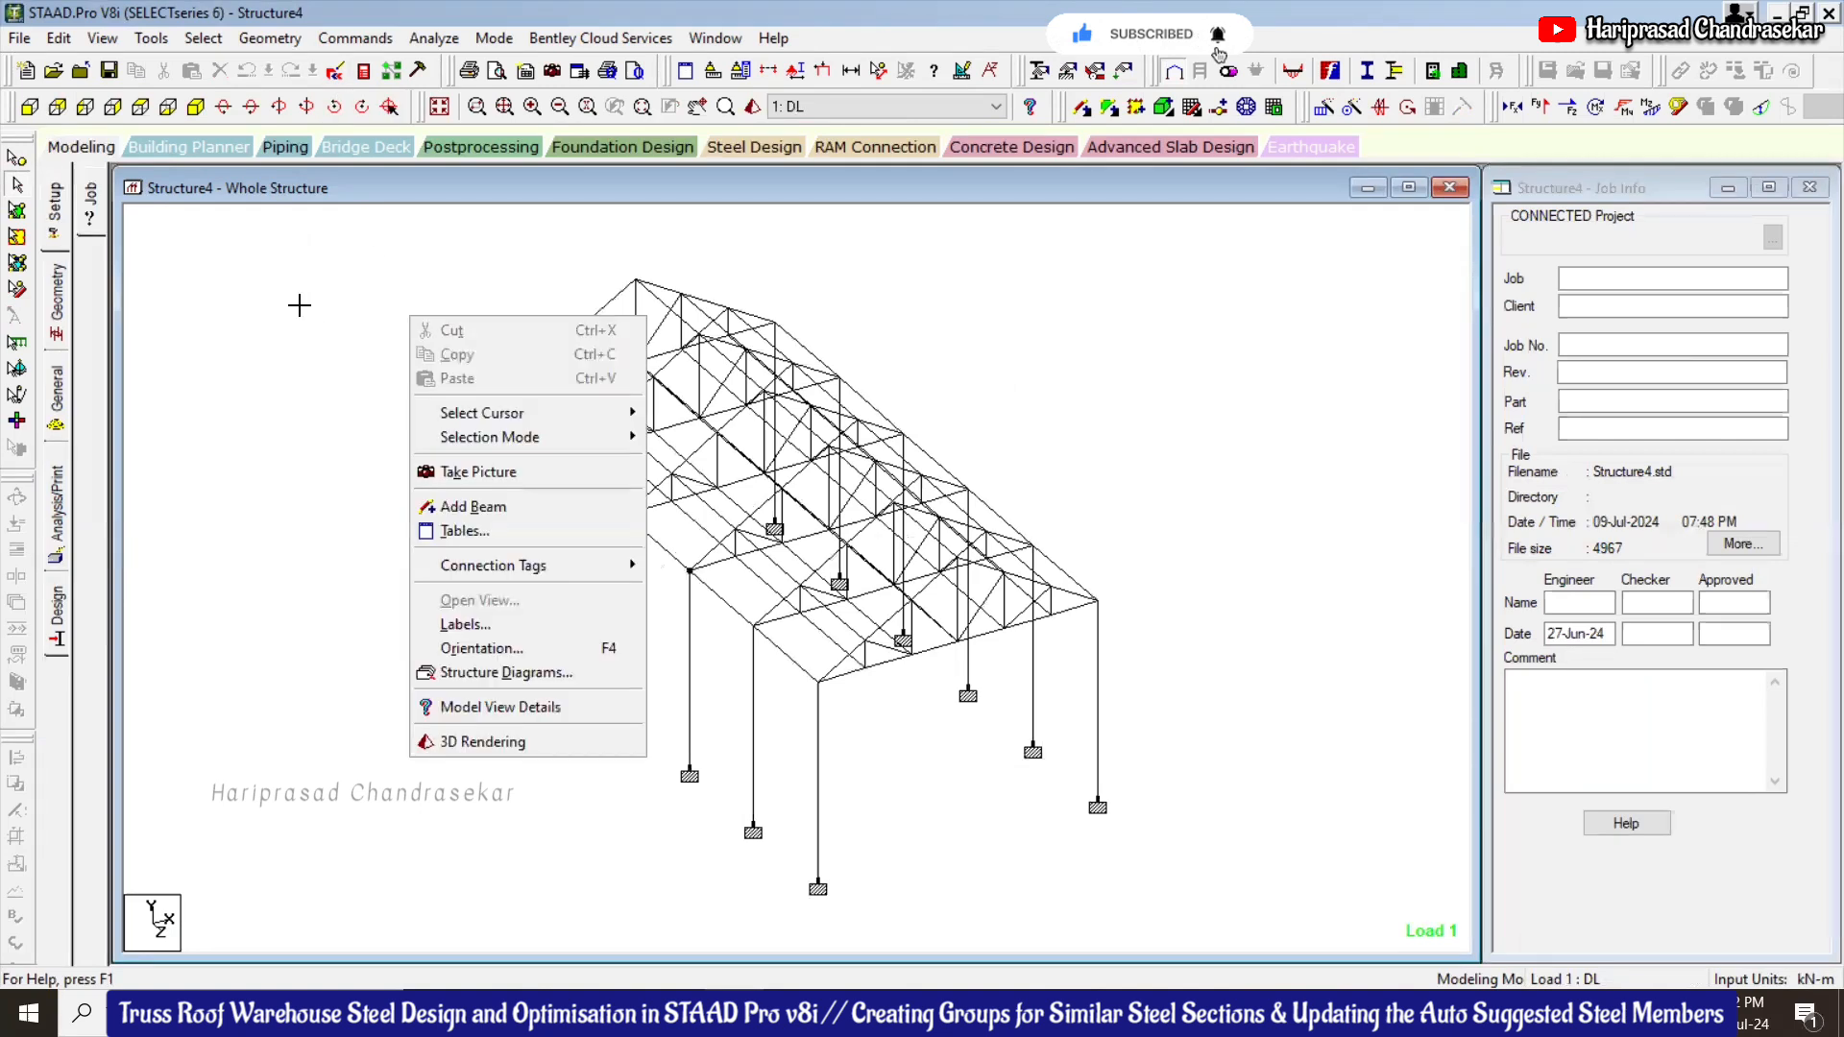
left_click(338, 86)
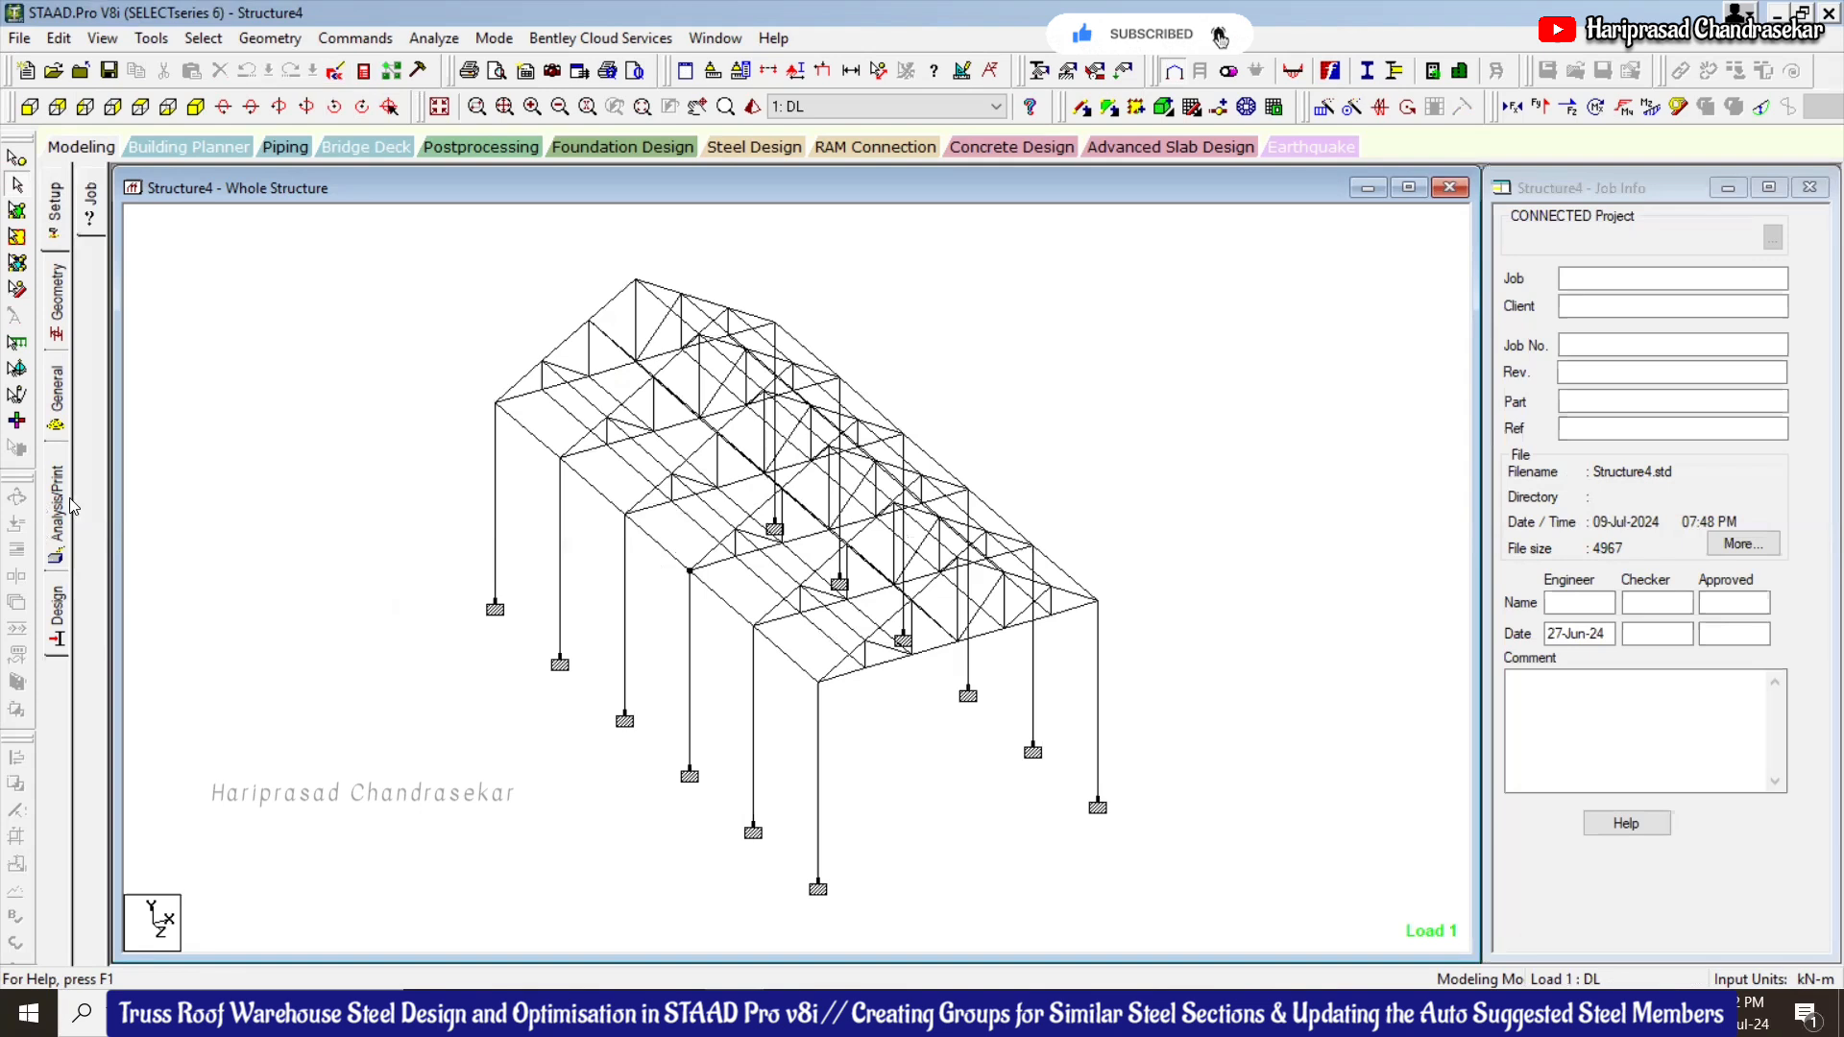
Delete the Select command assigned to members 1 to 198 from the steel design commands
left_click(58, 603)
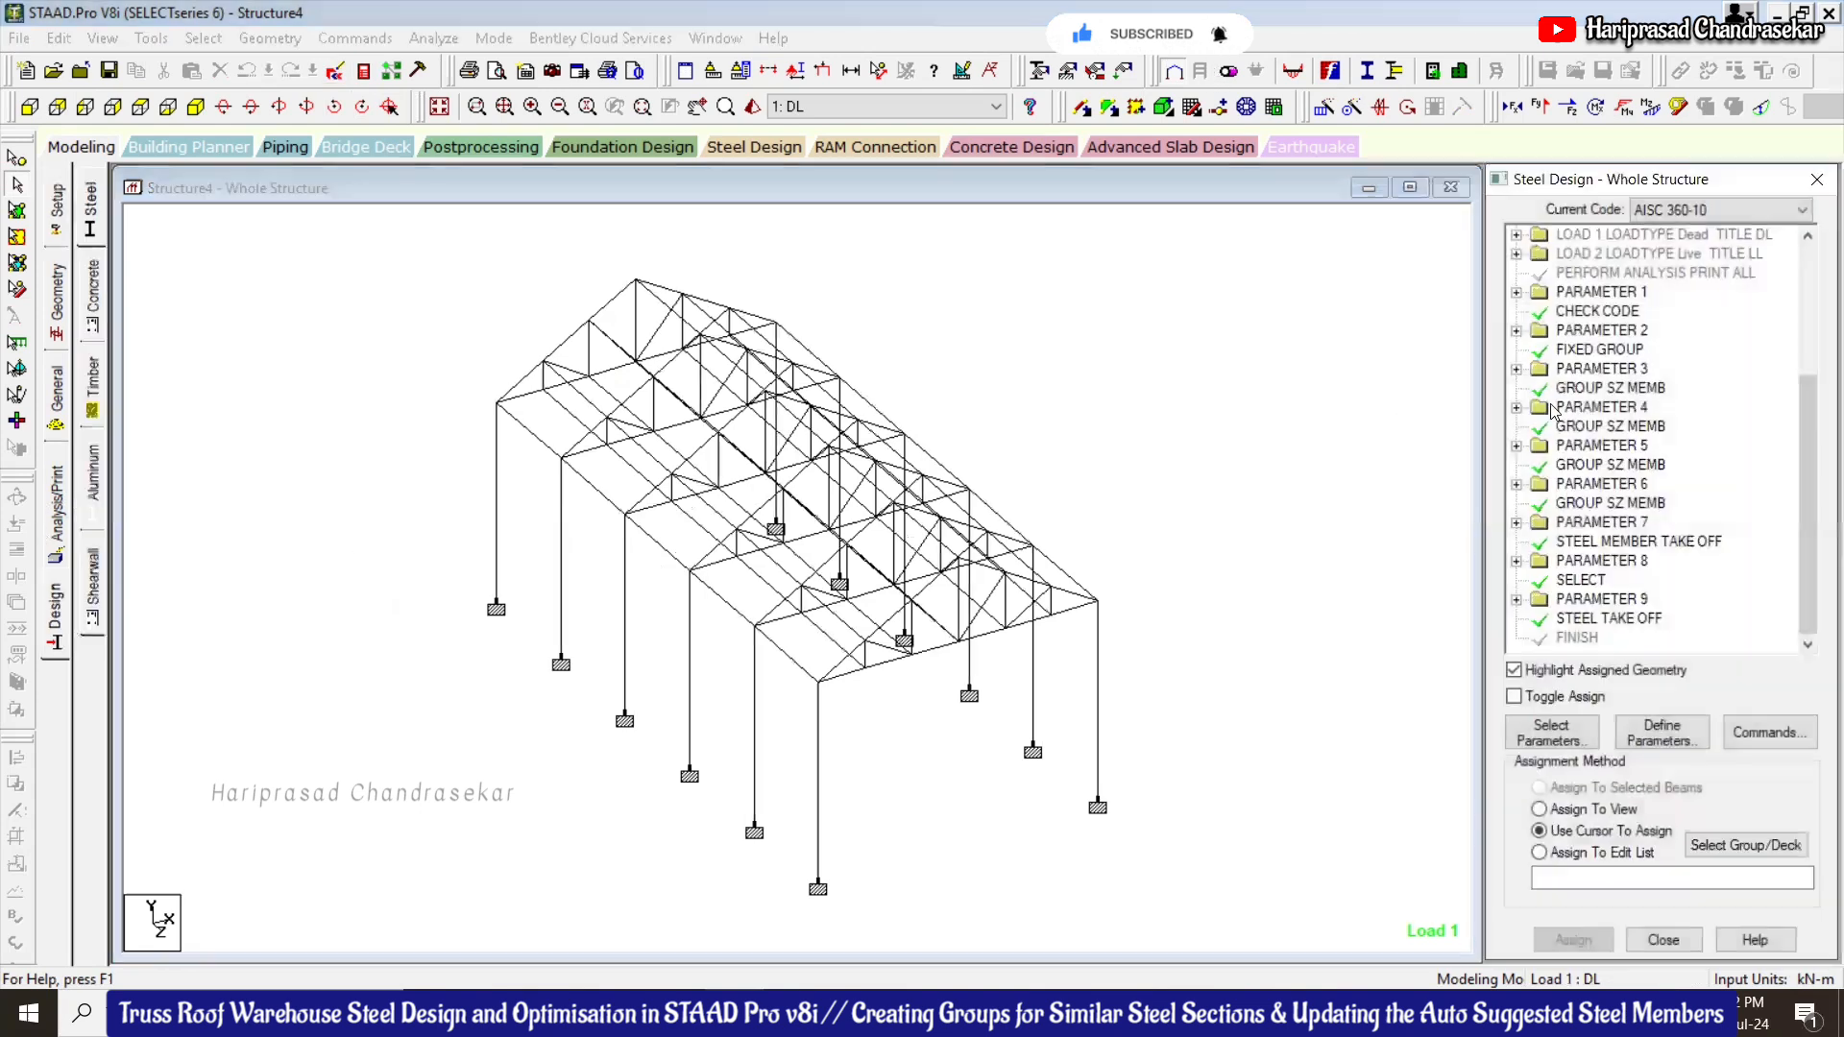
scroll(1618, 413, "up", 3)
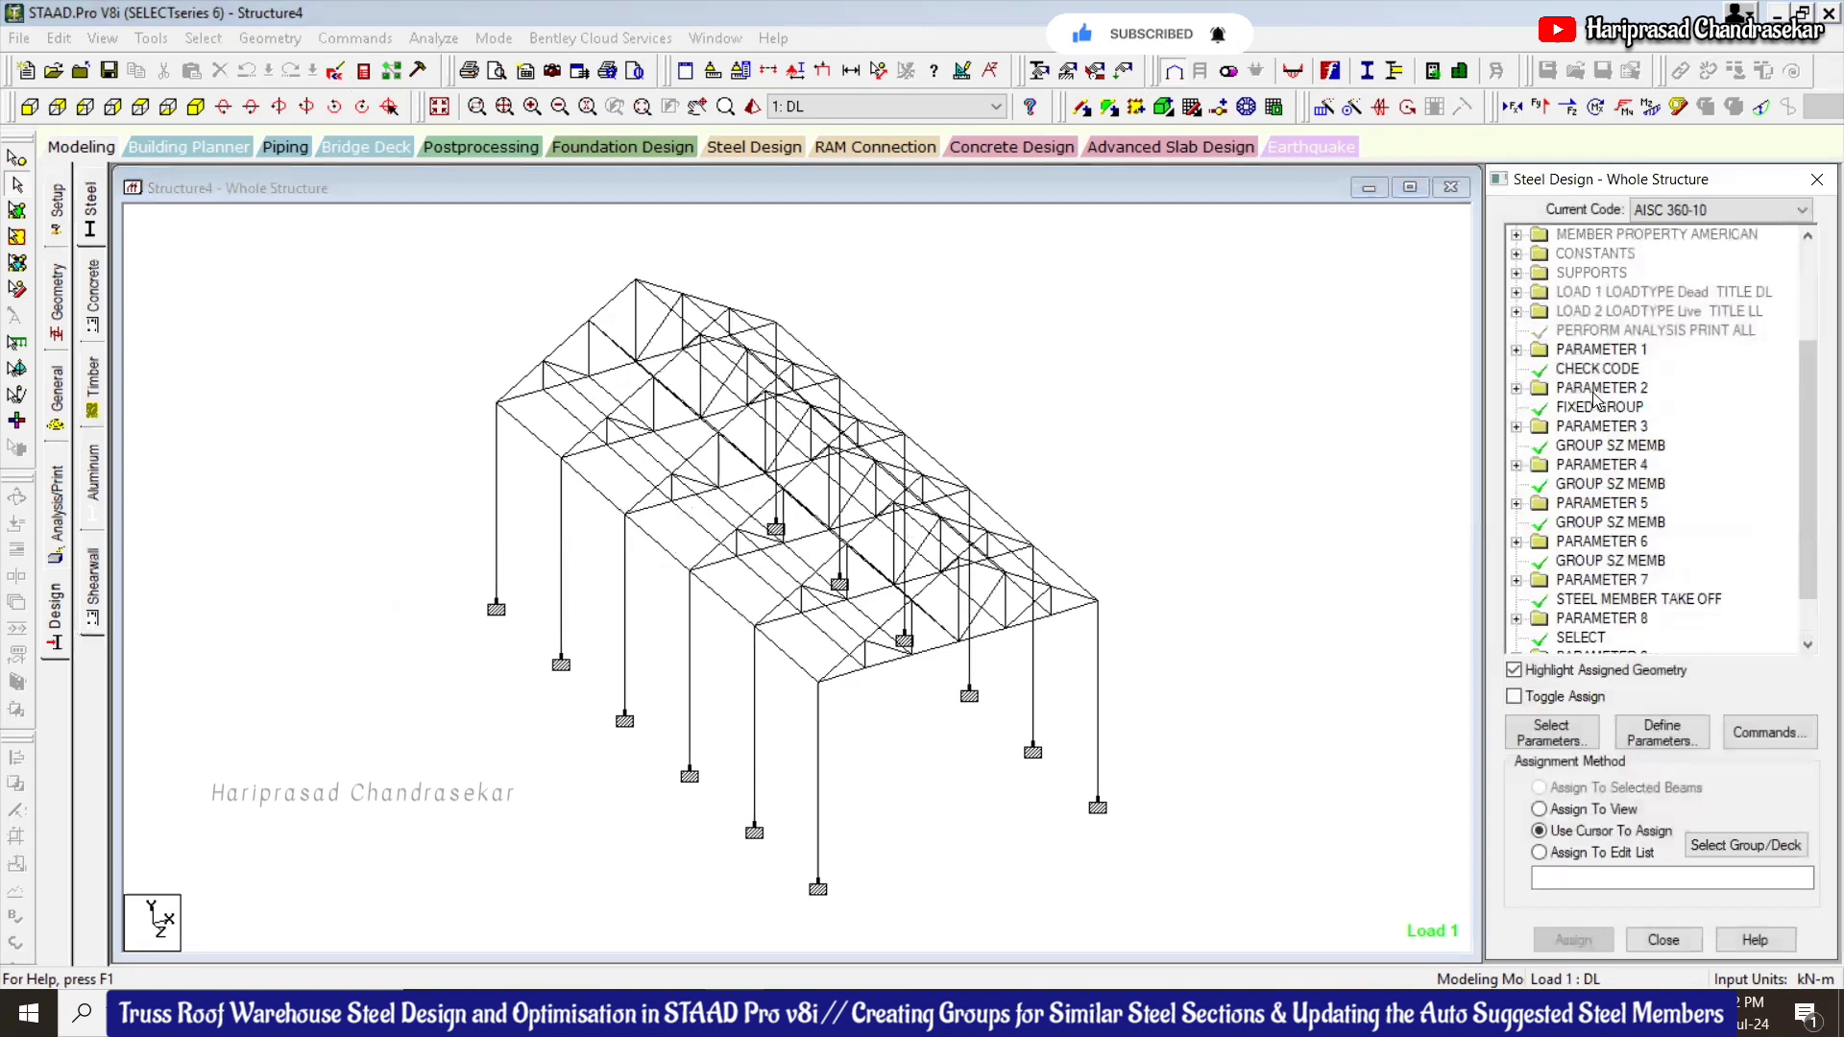
left_click(1599, 351)
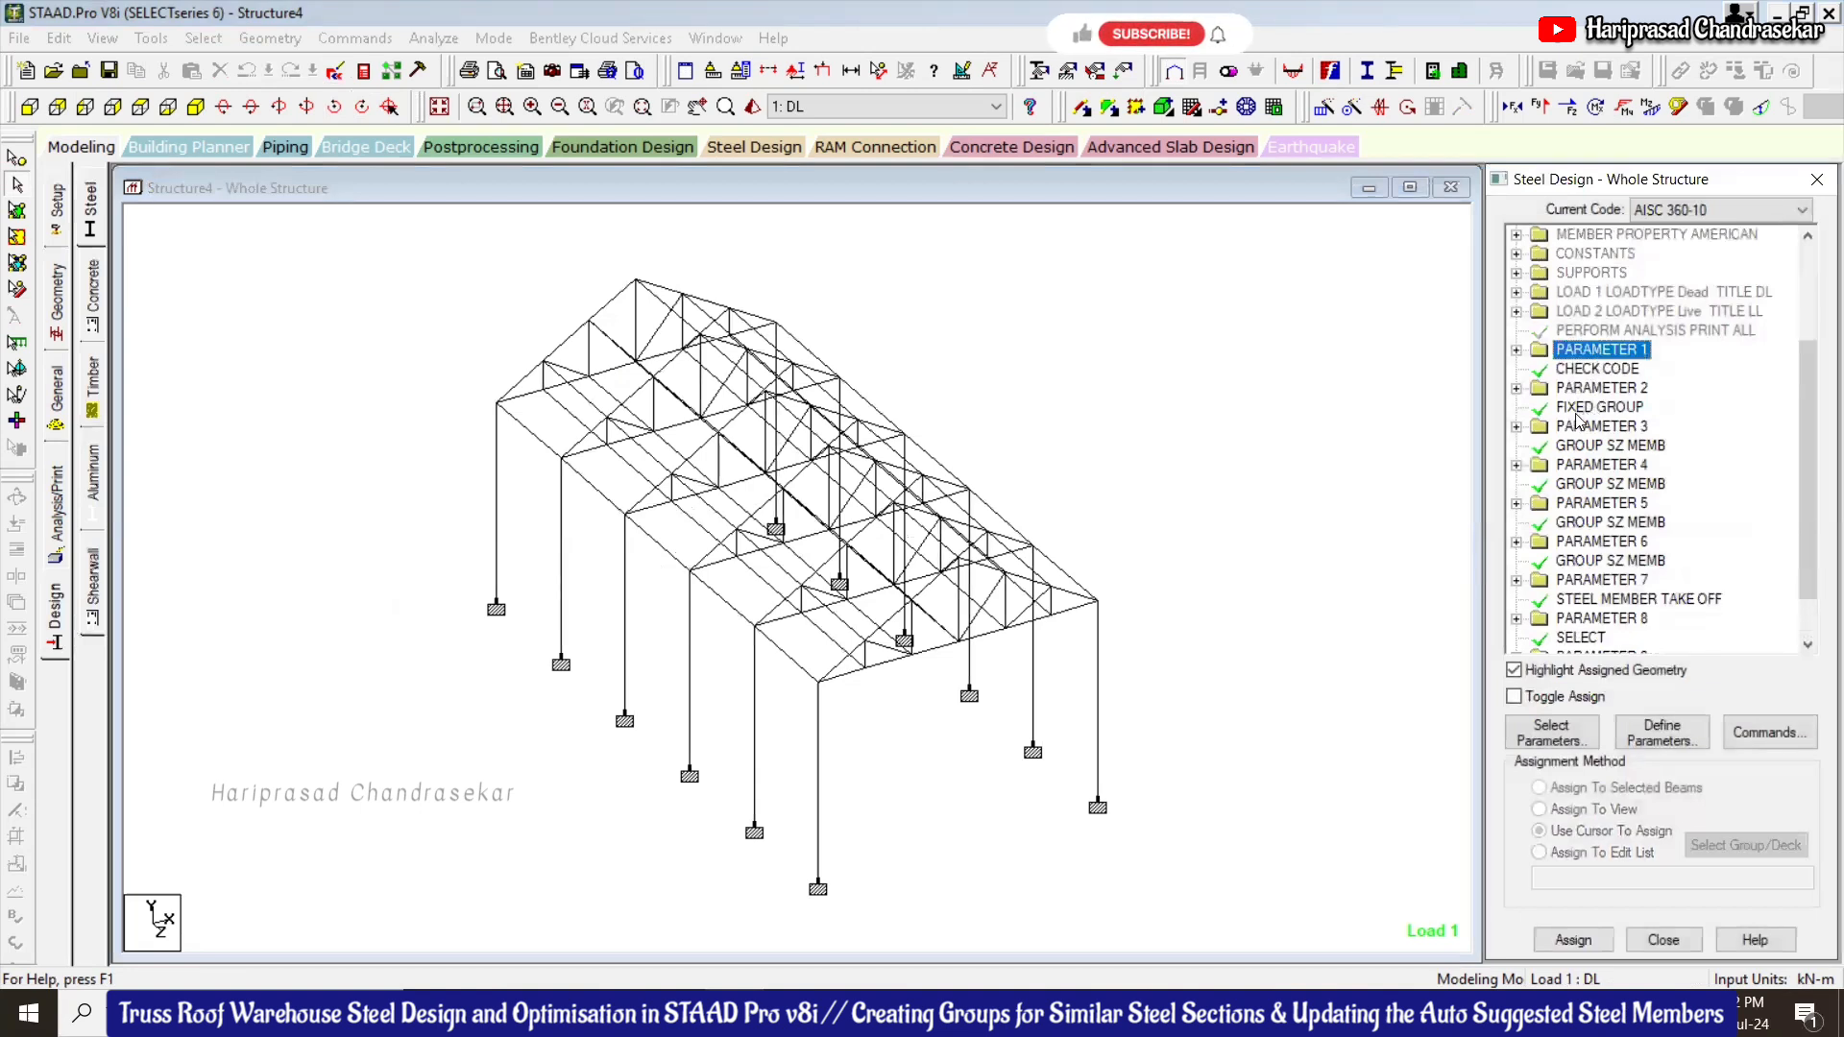
scroll(1565, 380, "down", 1)
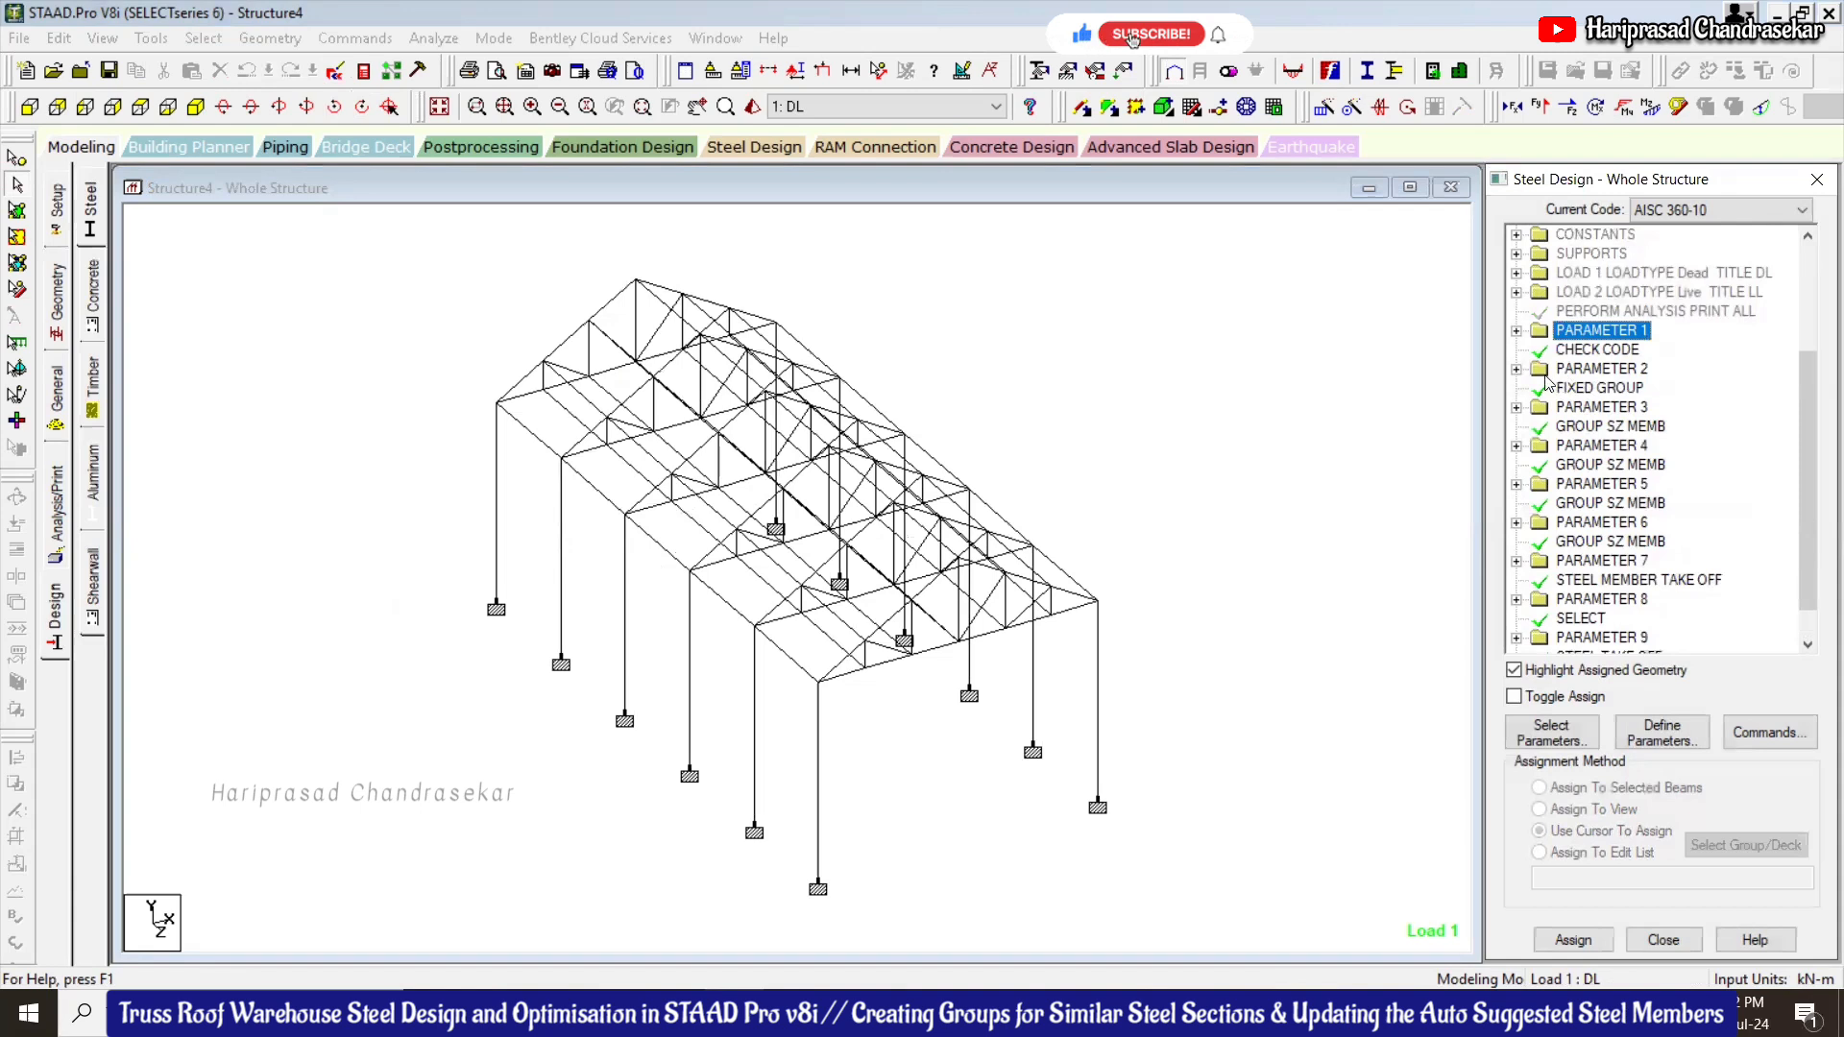
left_click(1590, 620)
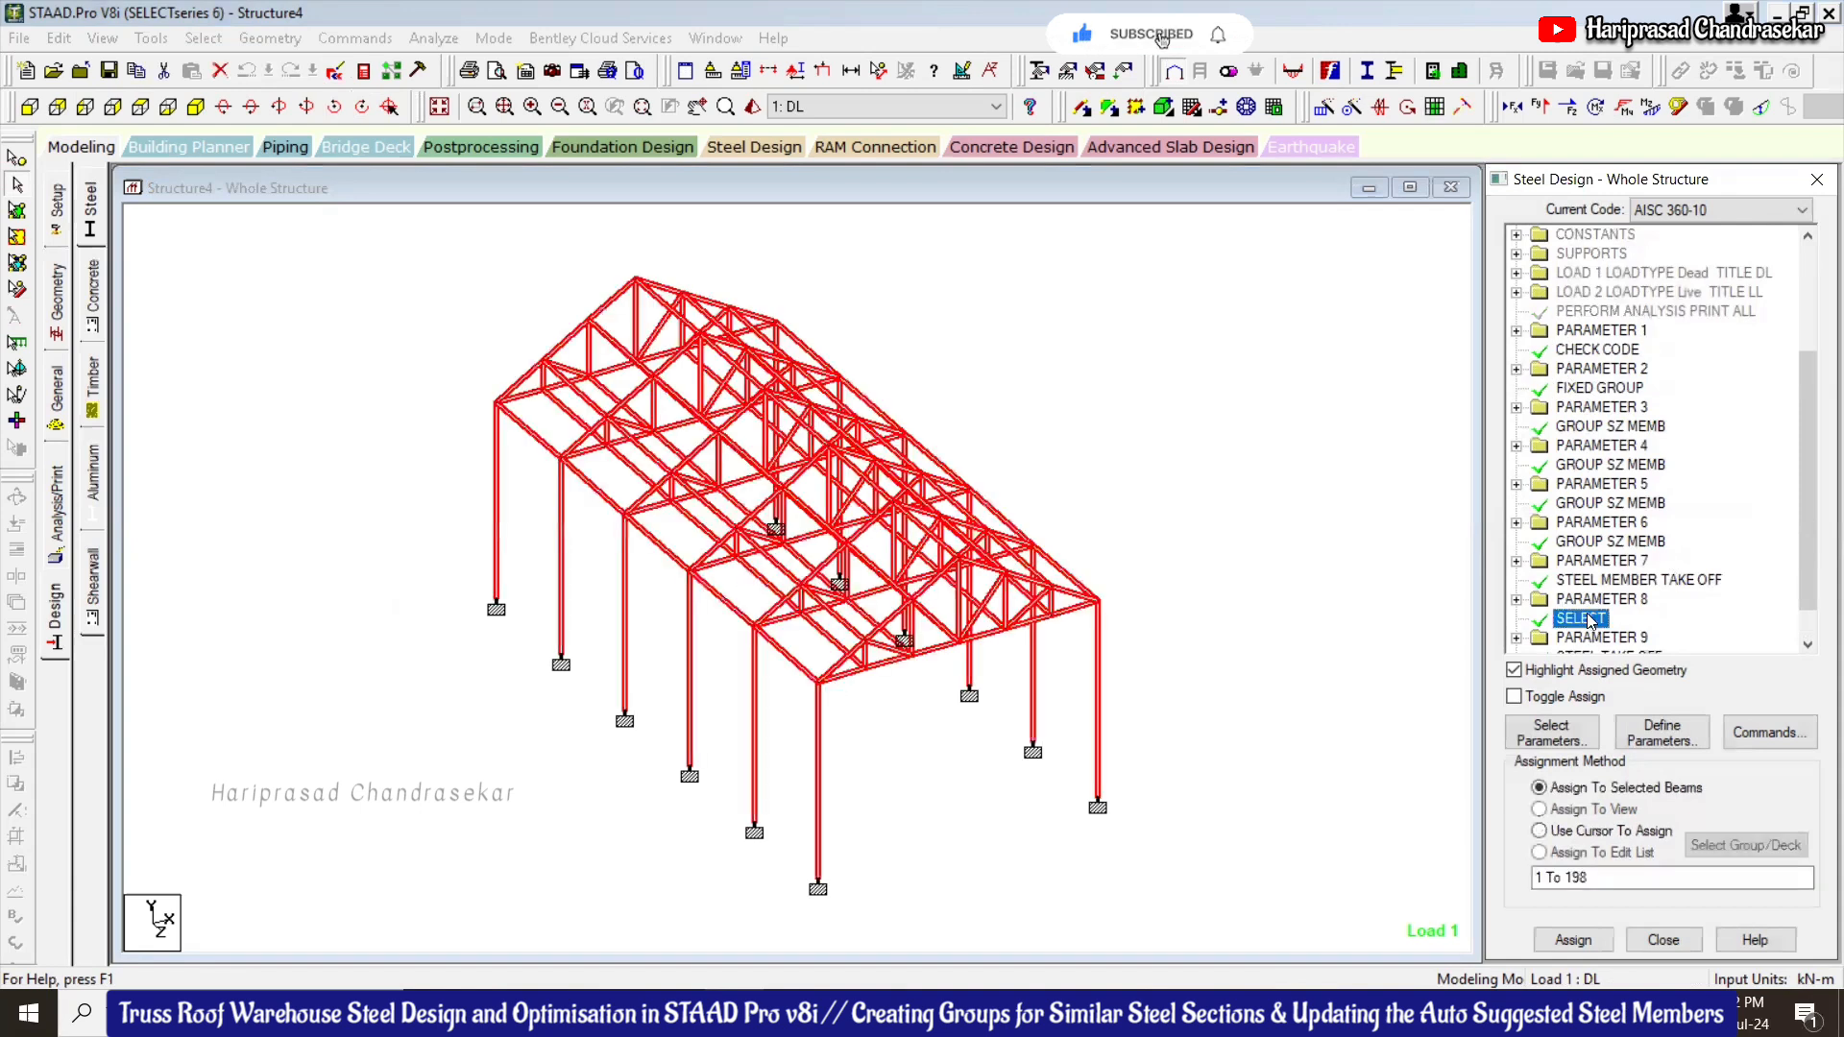
scroll(1590, 620, "down", 1)
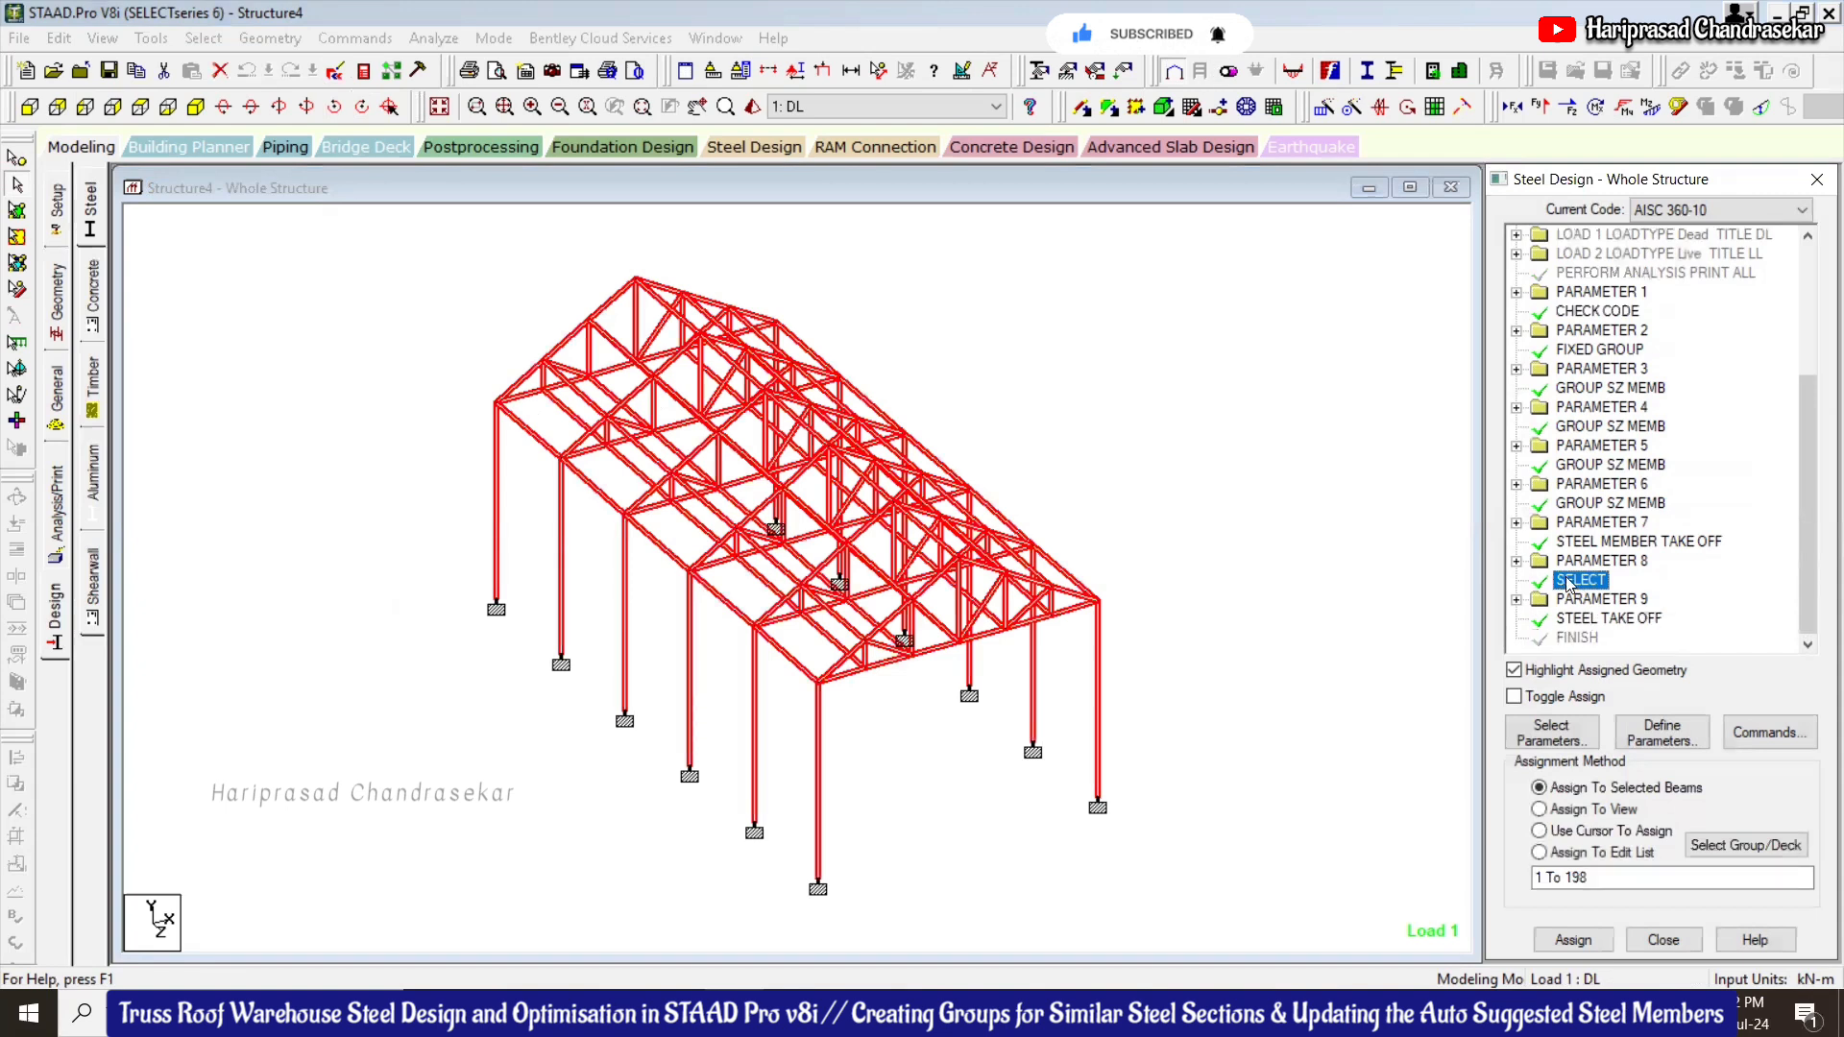
right_click(1571, 584)
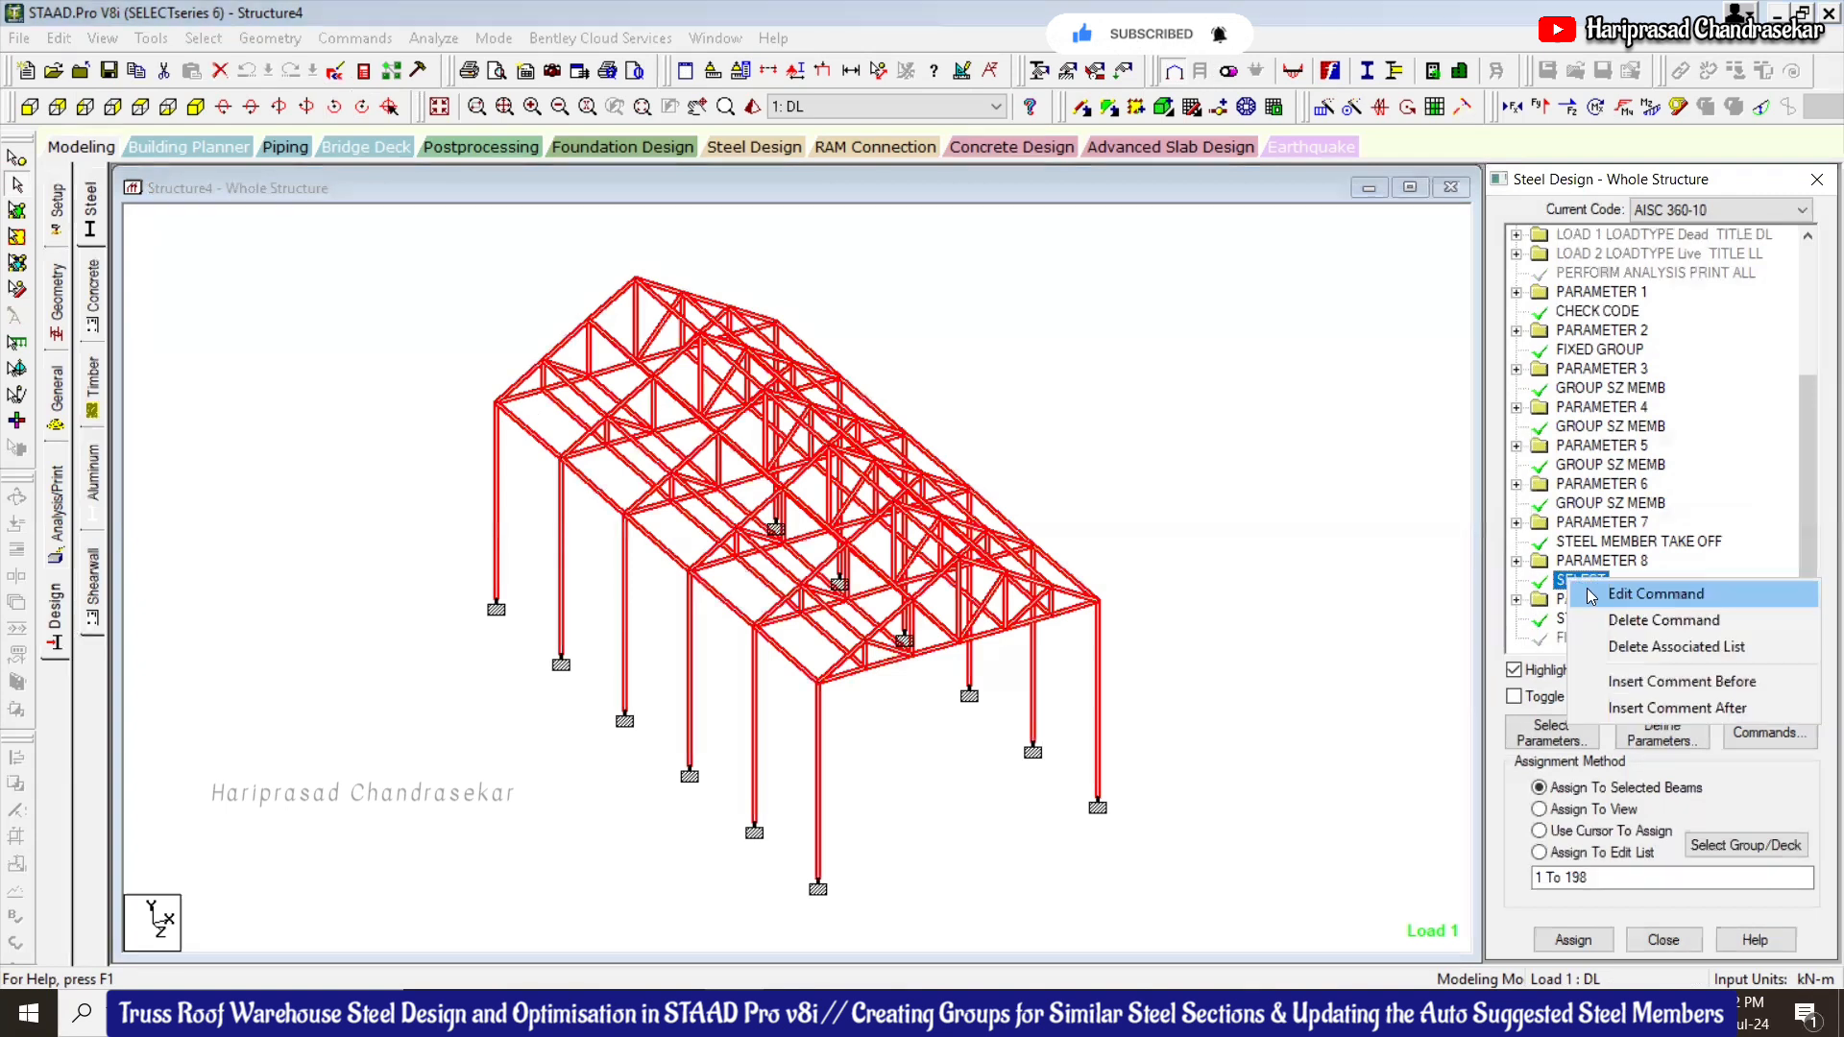
left_click(1632, 620)
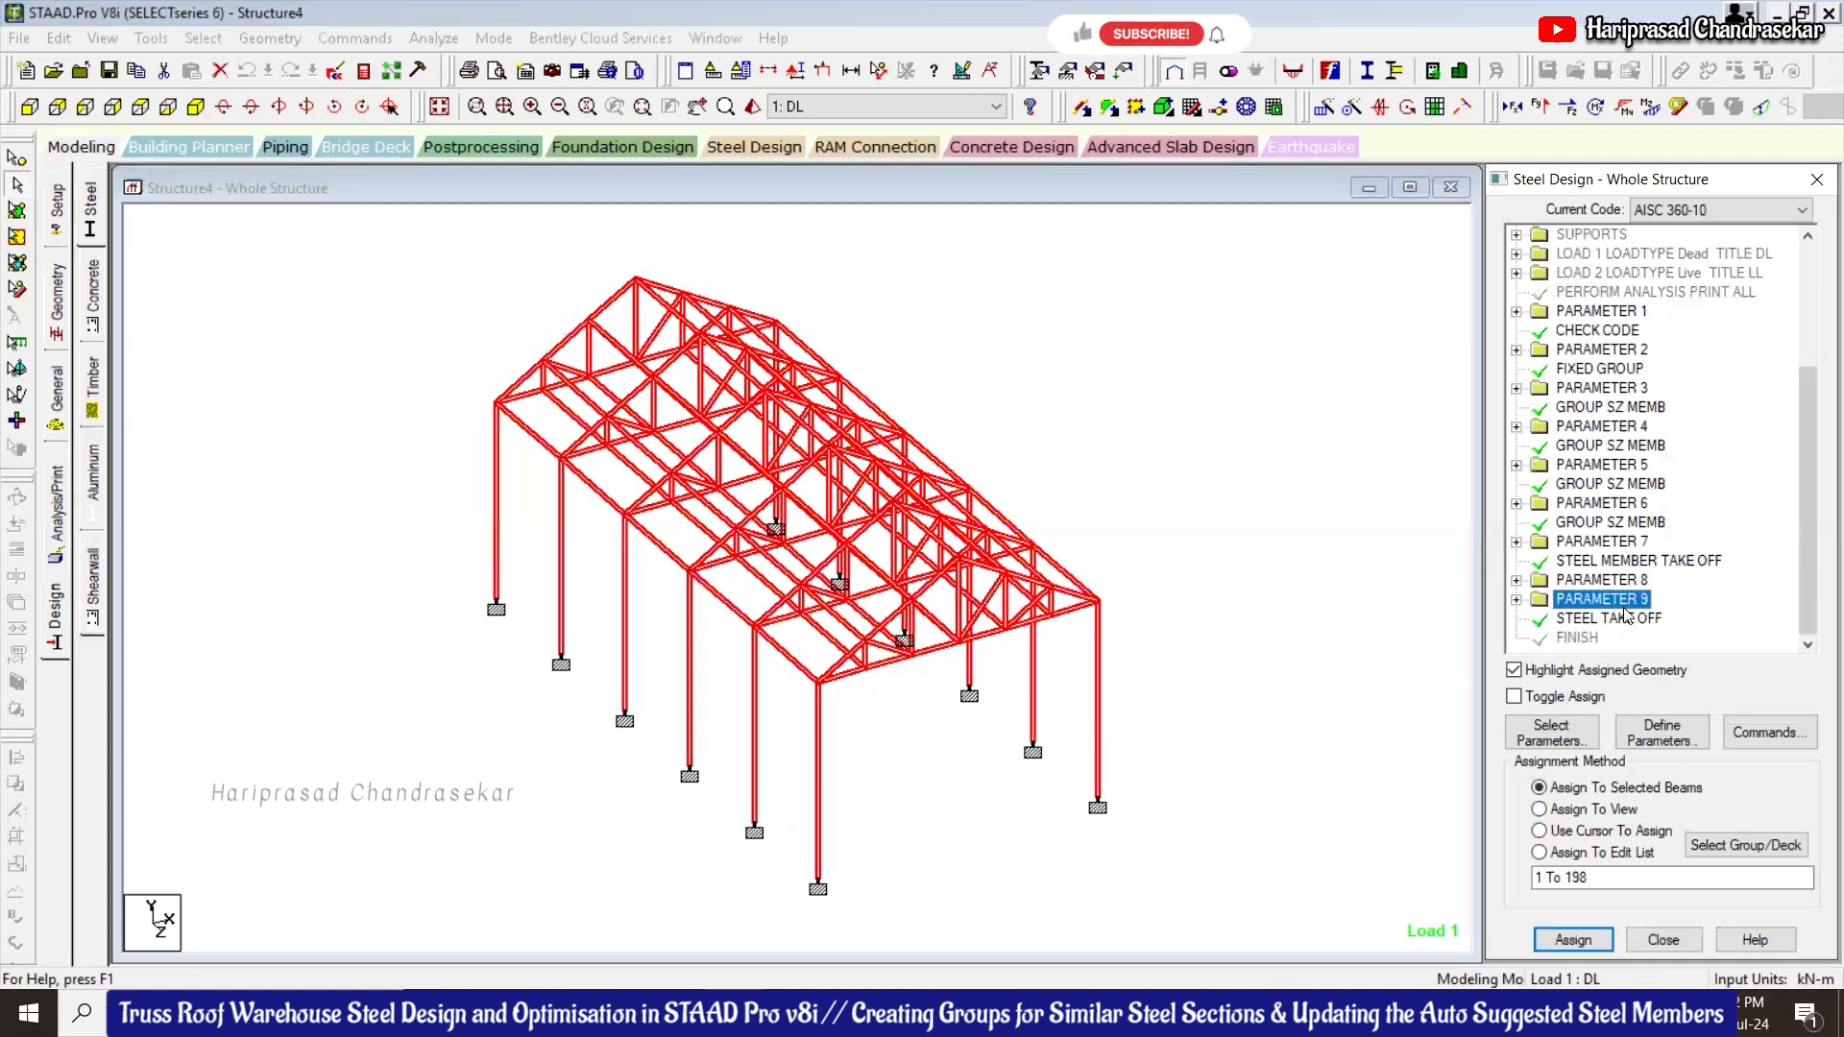
Delete the Parameter 9 block from the steel design commands
left_click(1516, 603)
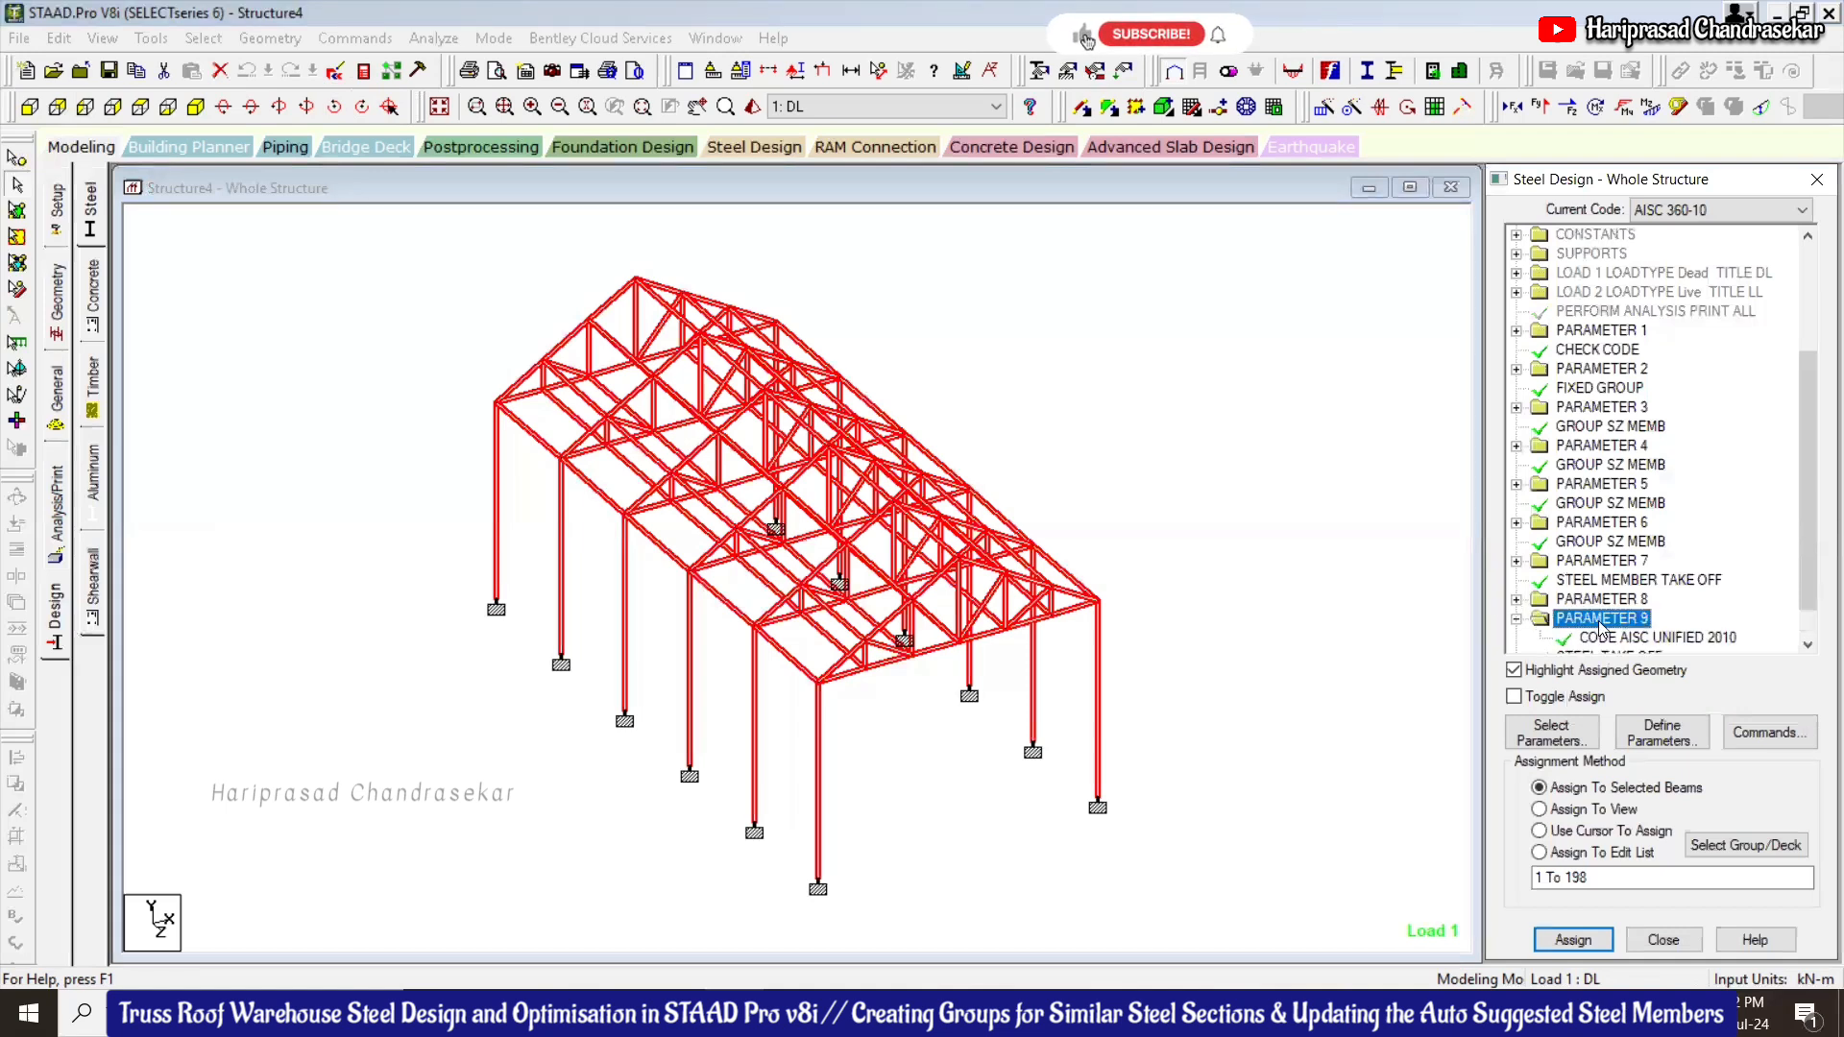
right_click(1600, 583)
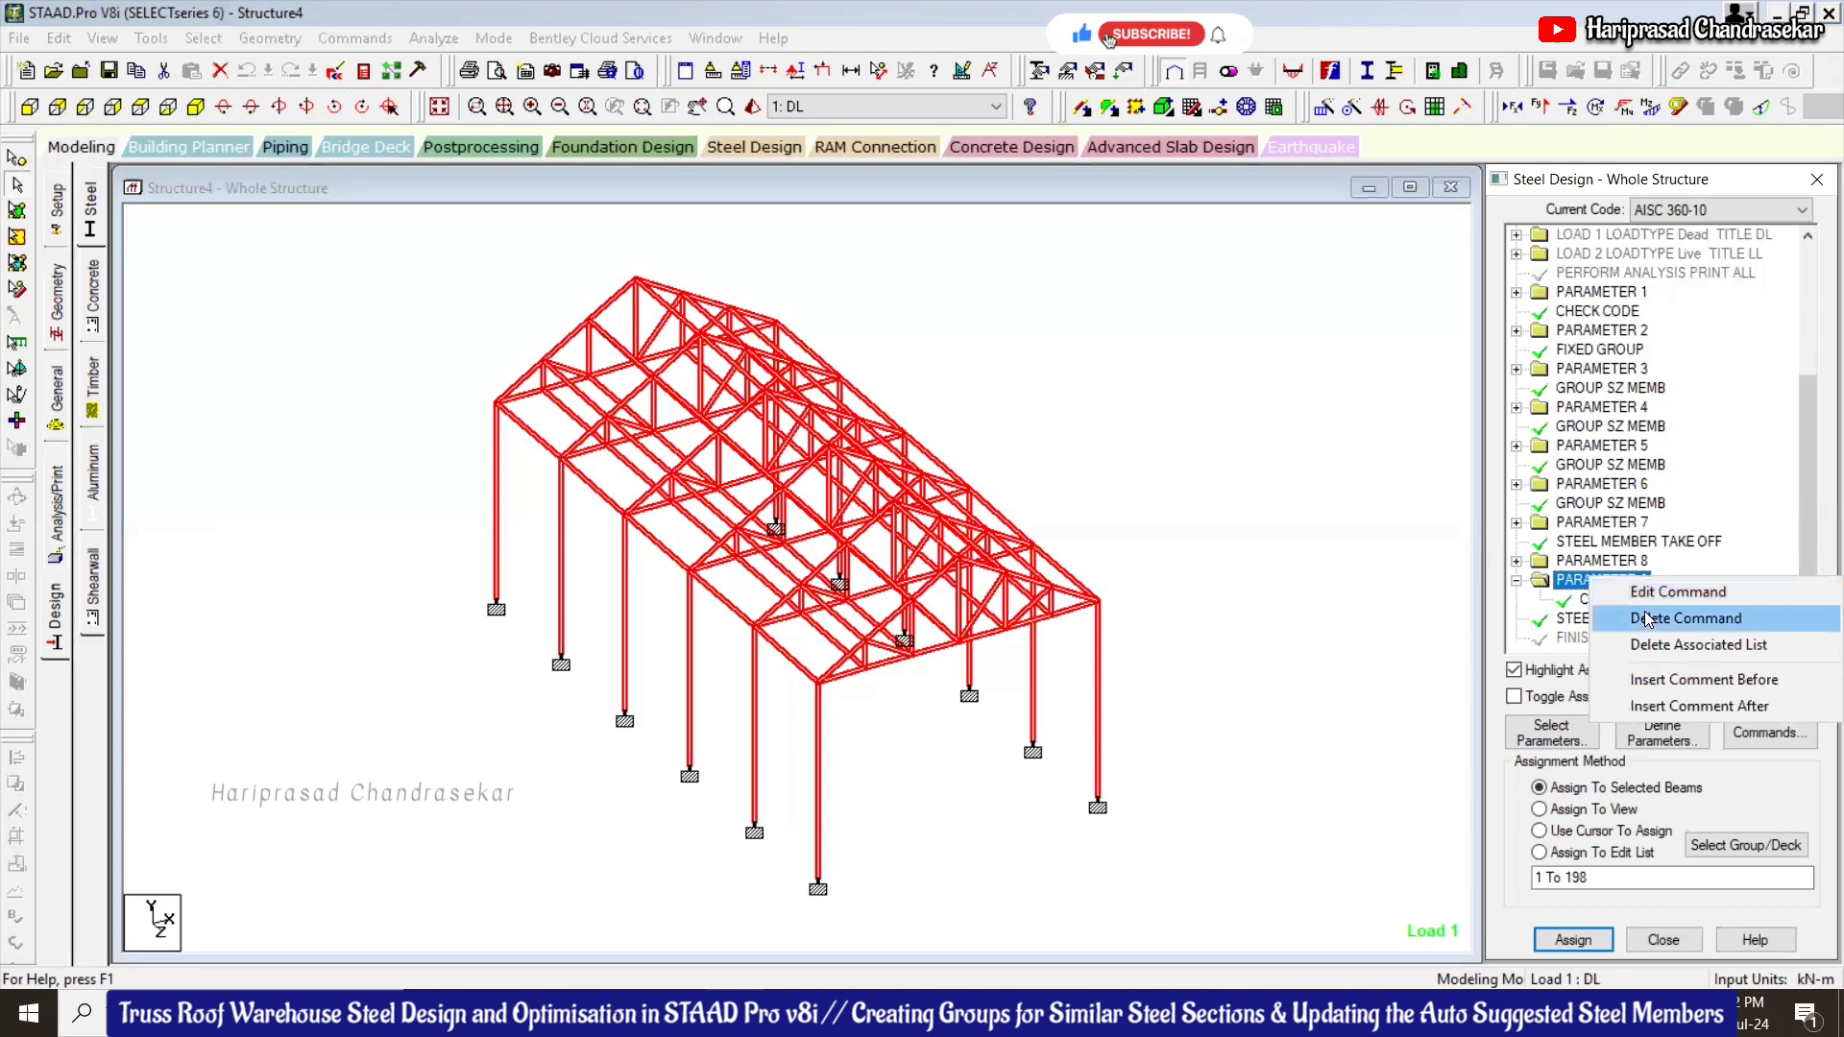
left_click(1633, 620)
left_click(1665, 630)
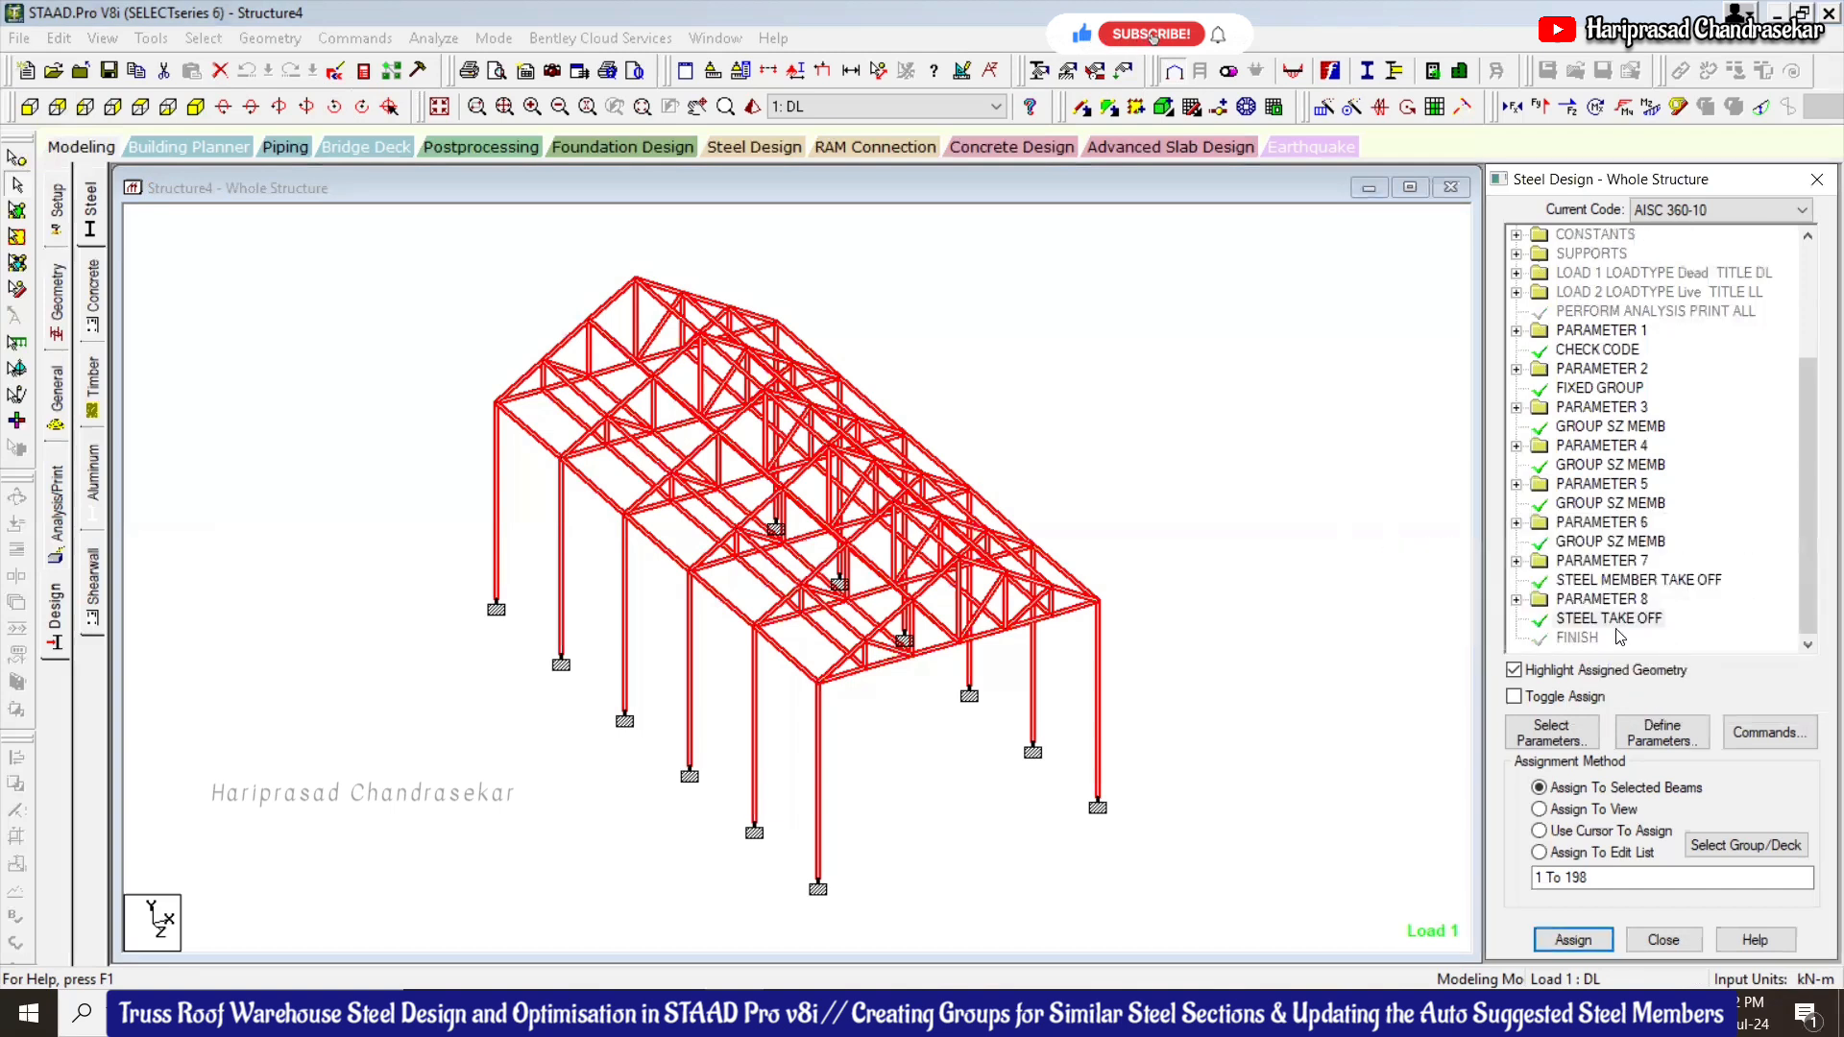
Delete the Check Code command that follows the Parameter 1 block
scroll(1599, 411, "up", 1)
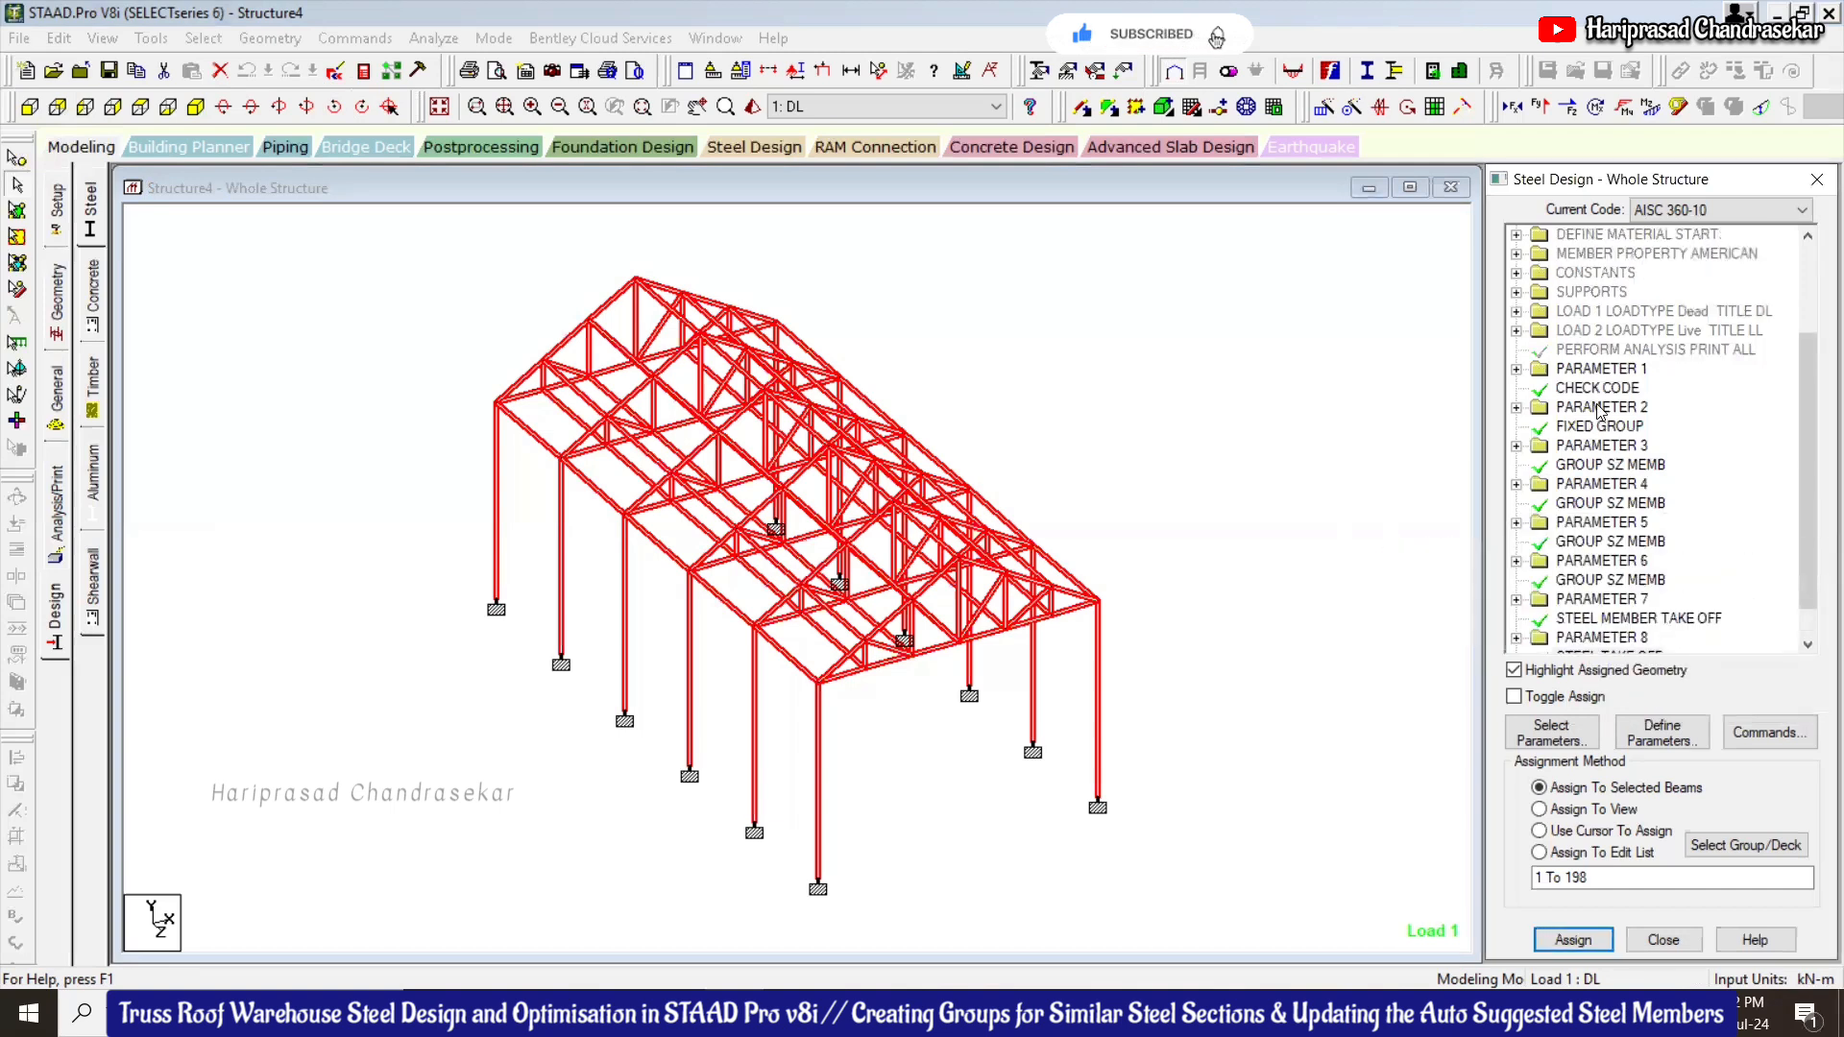
scroll(1589, 451, "up", 1)
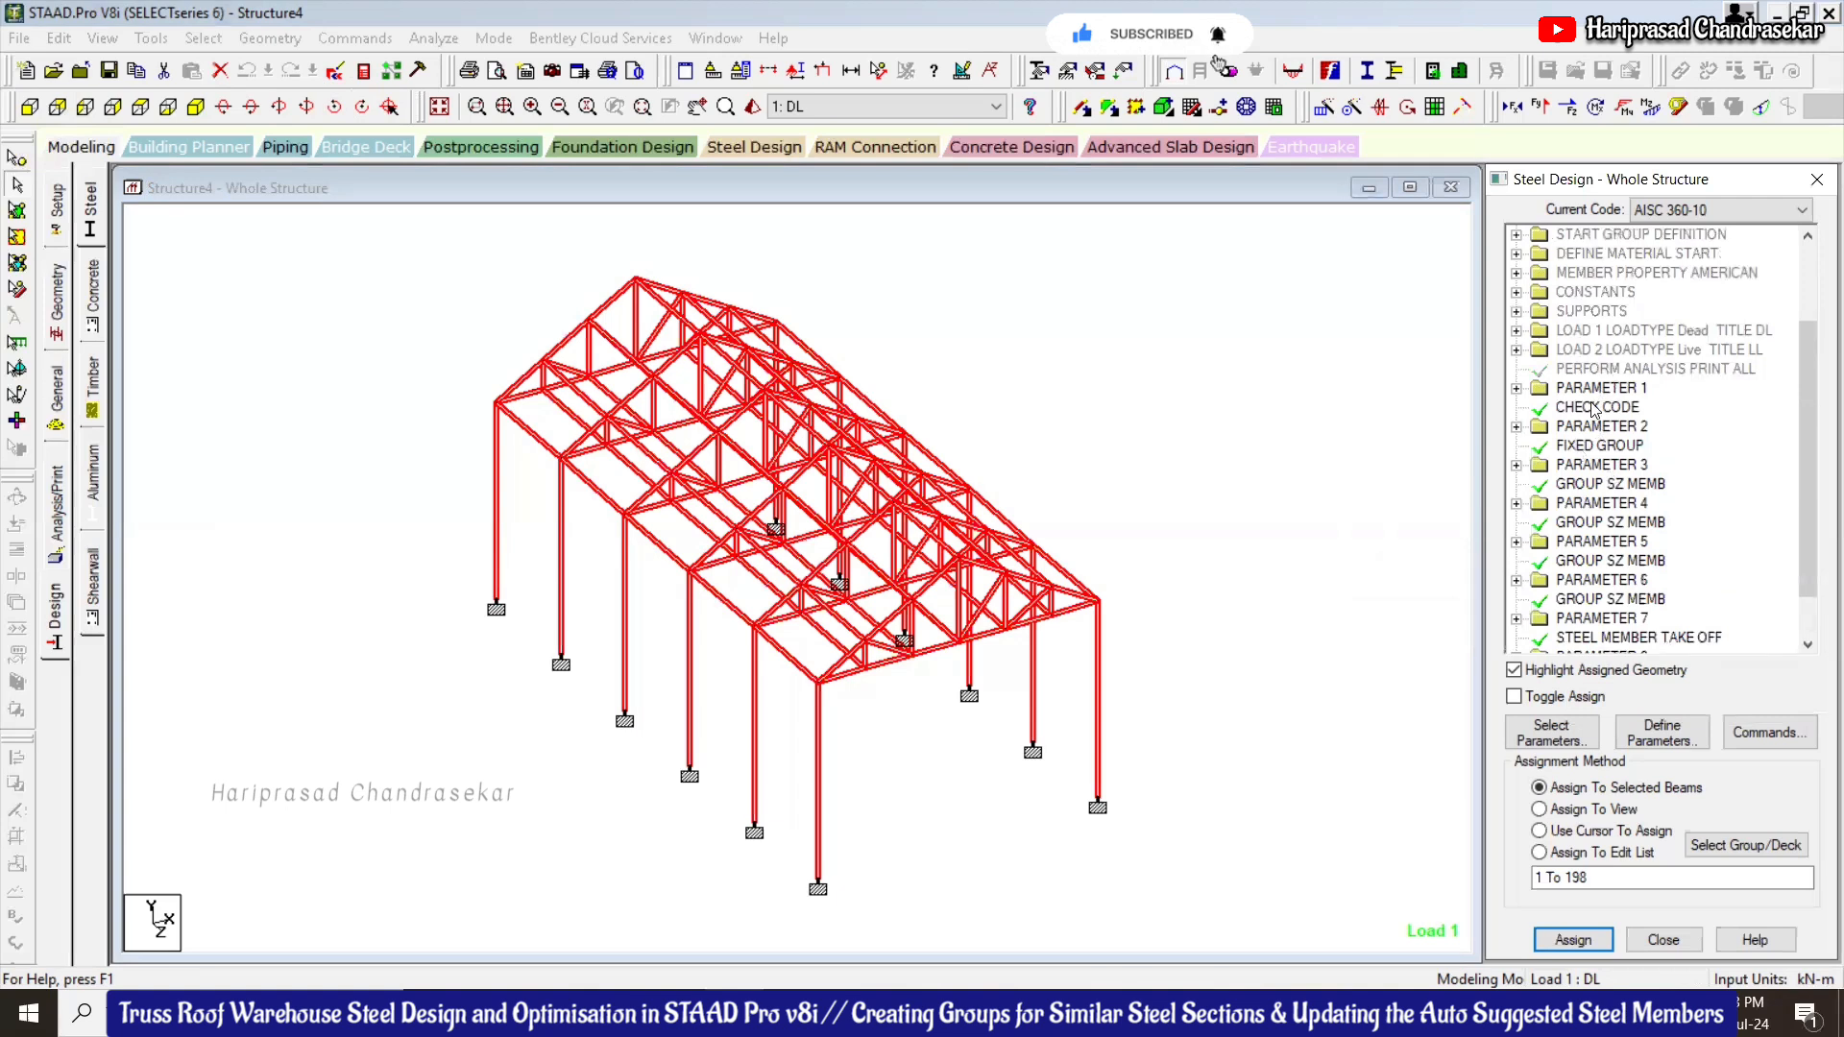
left_click(1614, 371)
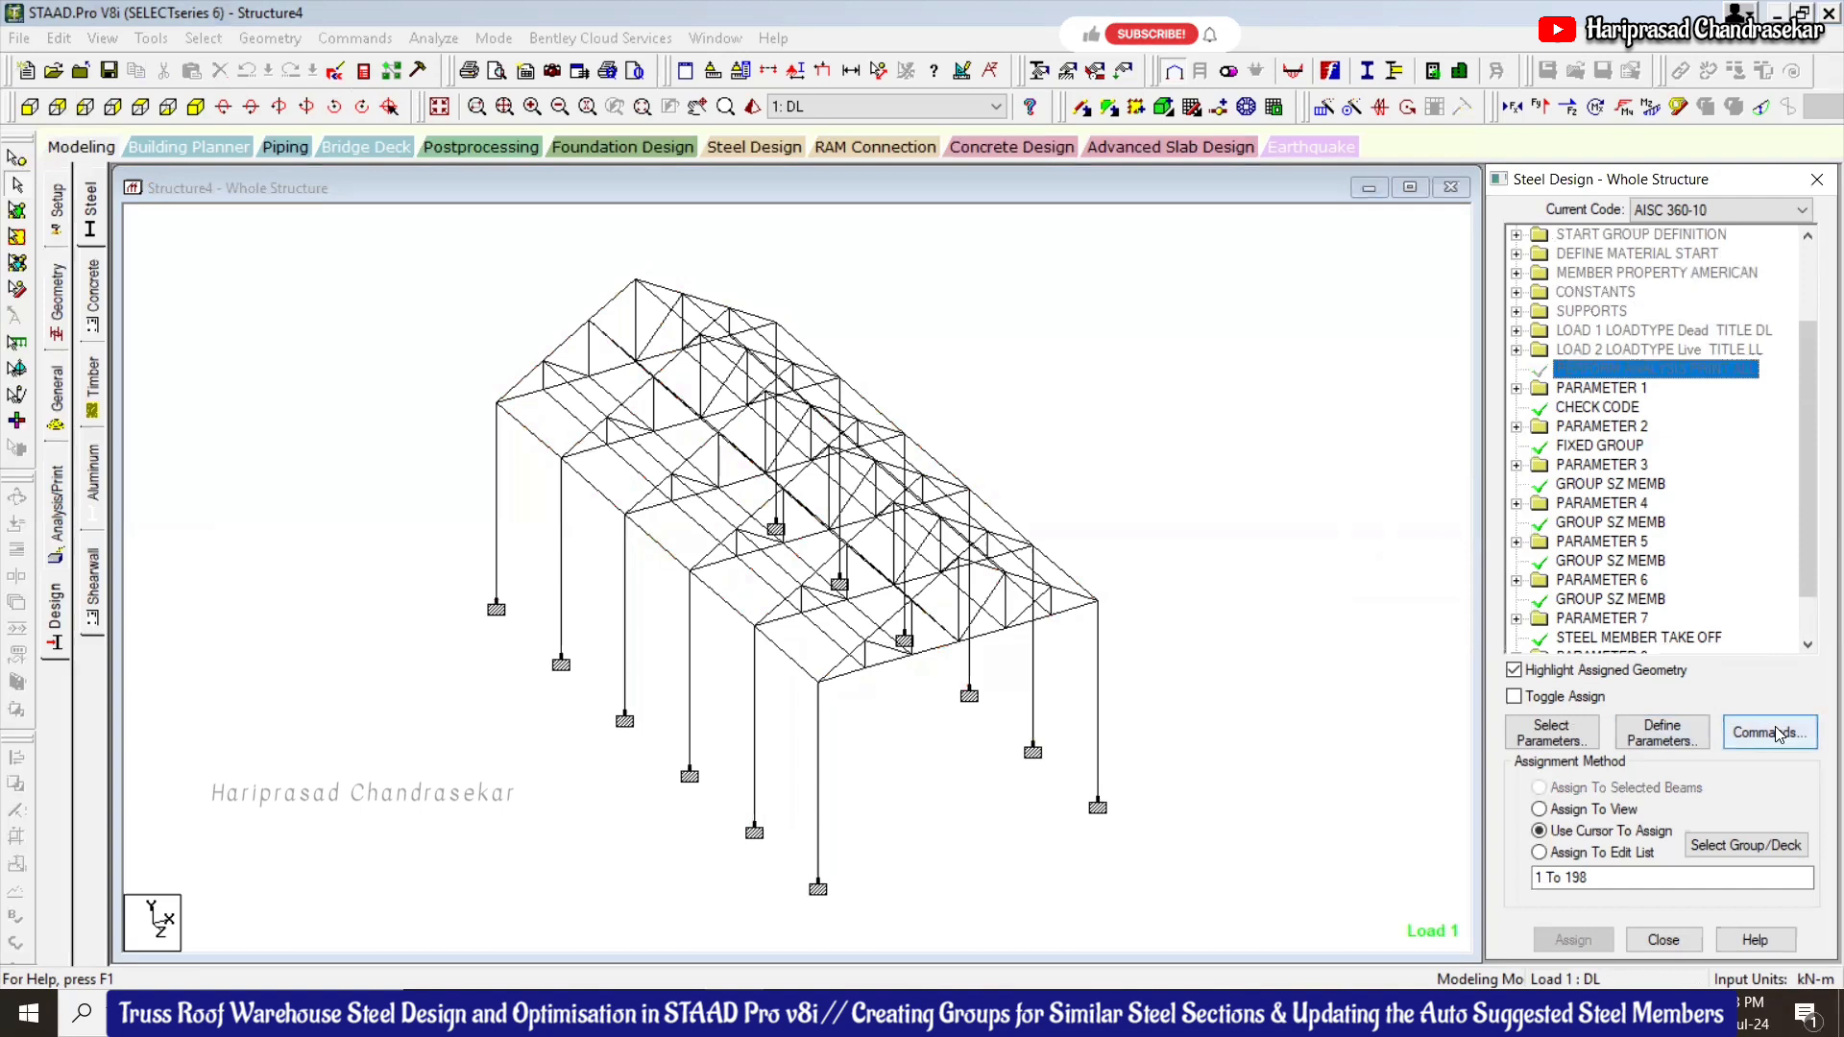
left_click(1594, 407)
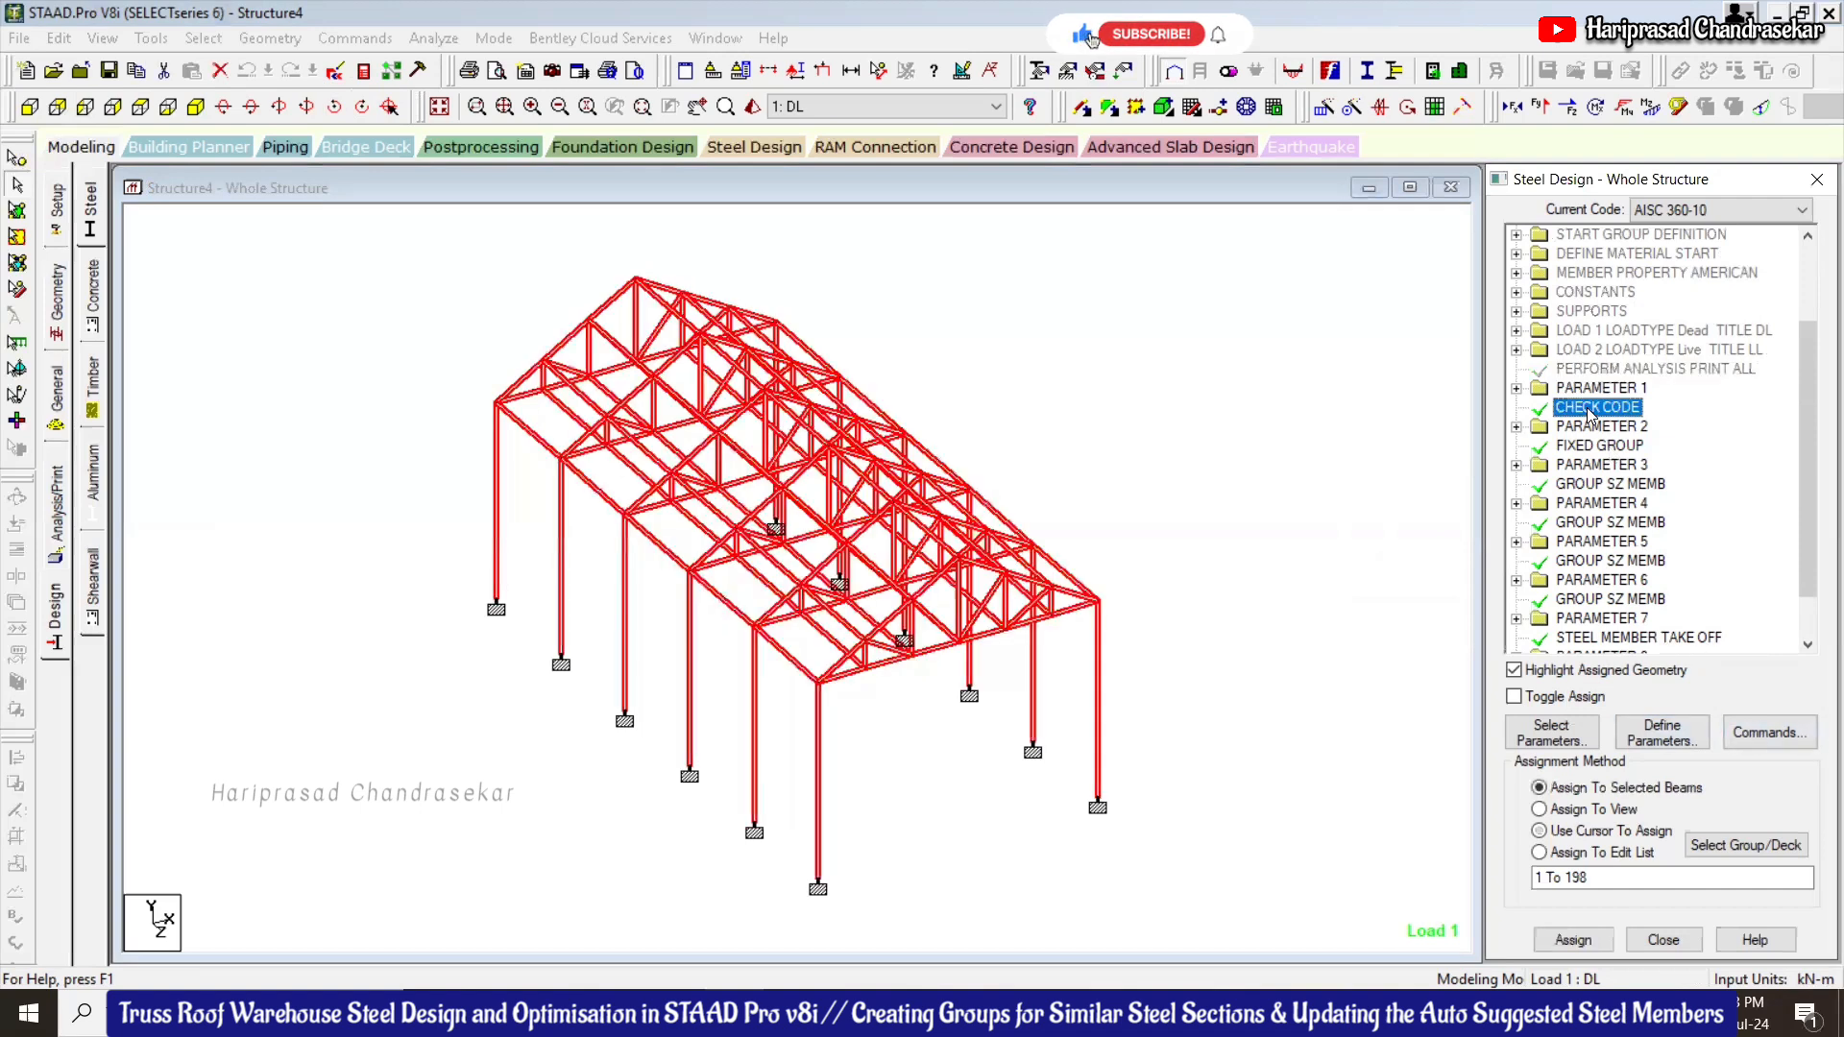
right_click(1587, 411)
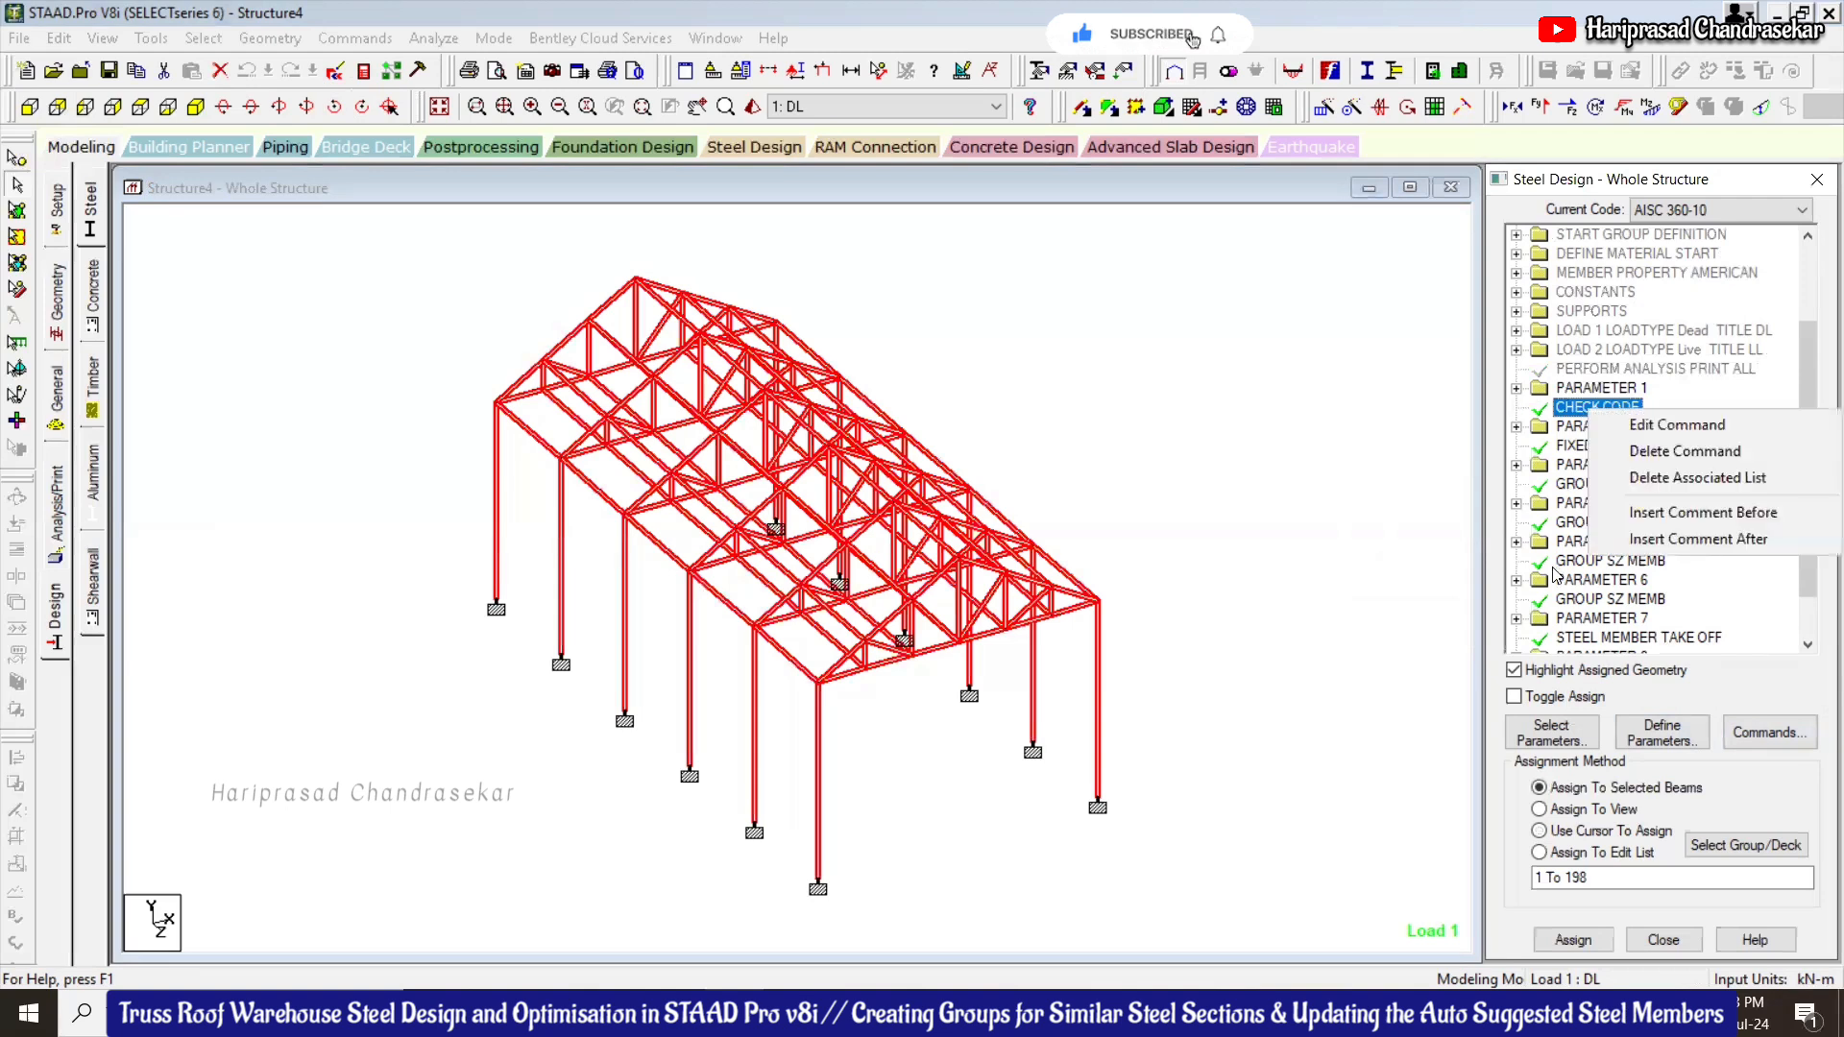
scroll(1541, 582, "down", 1)
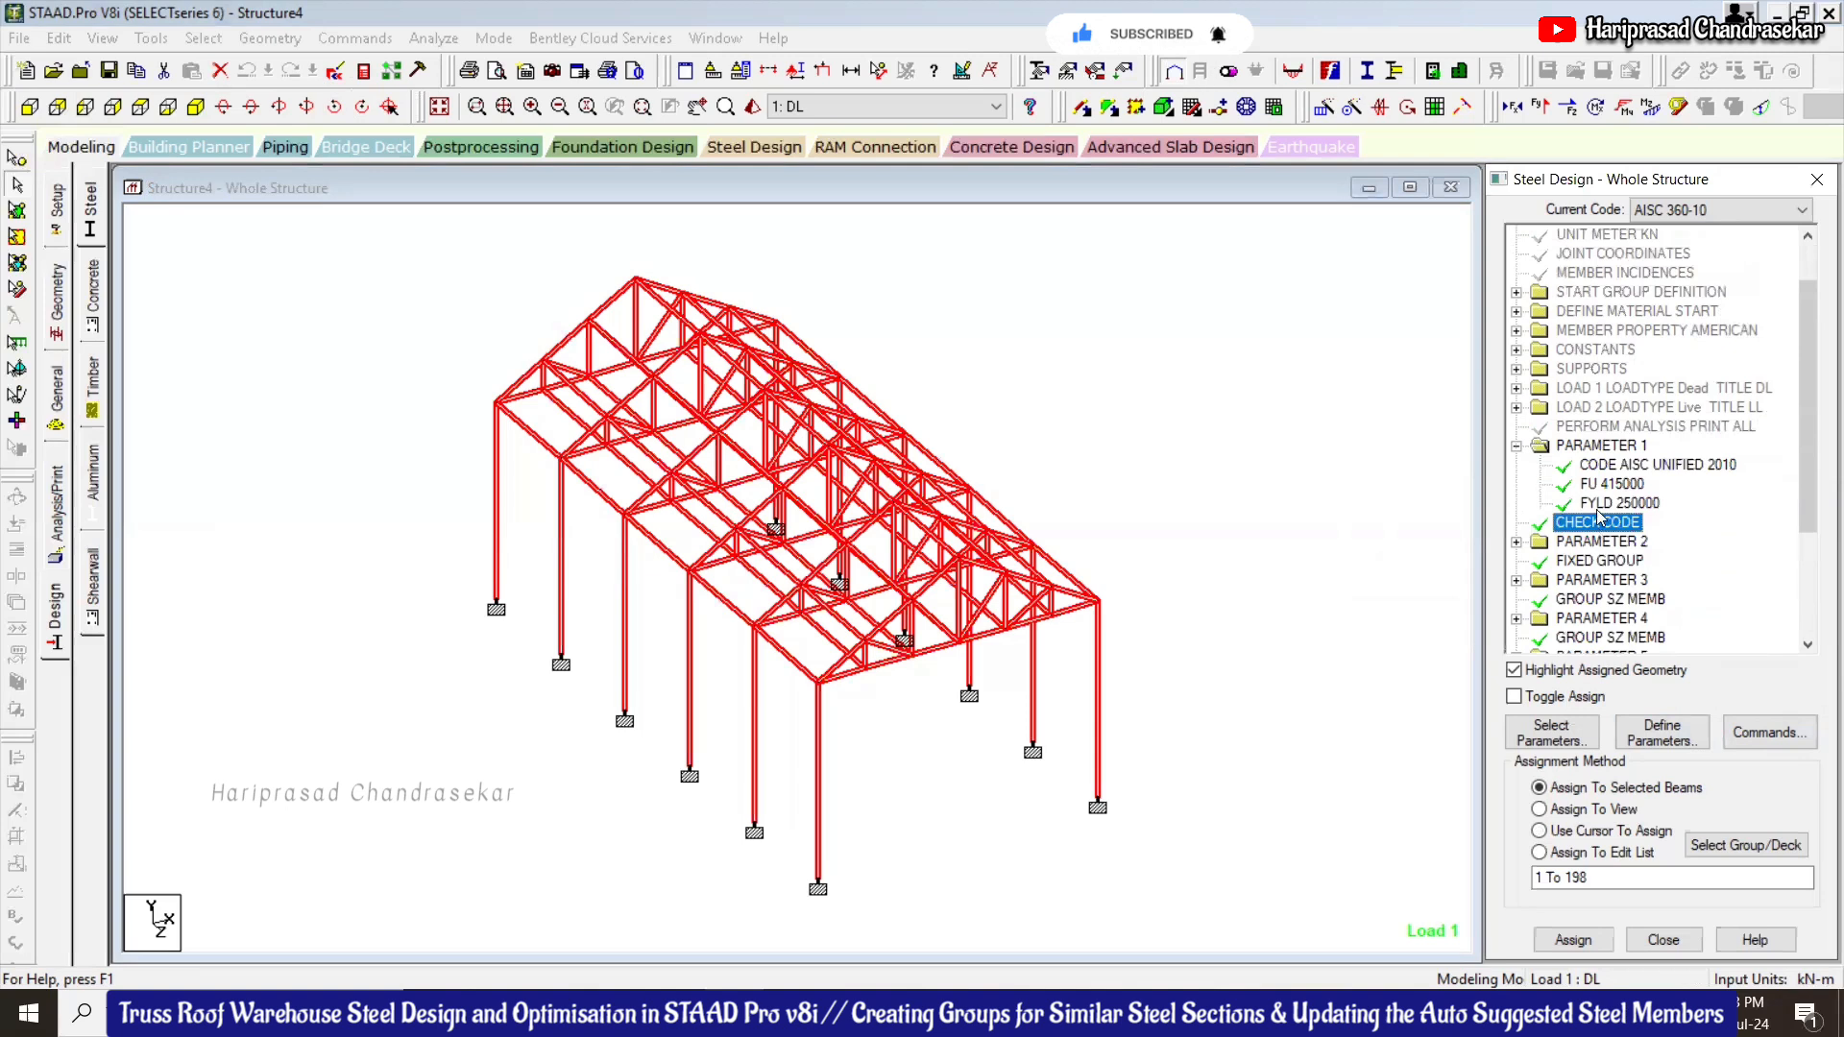
right_click(1582, 508)
right_click(1572, 528)
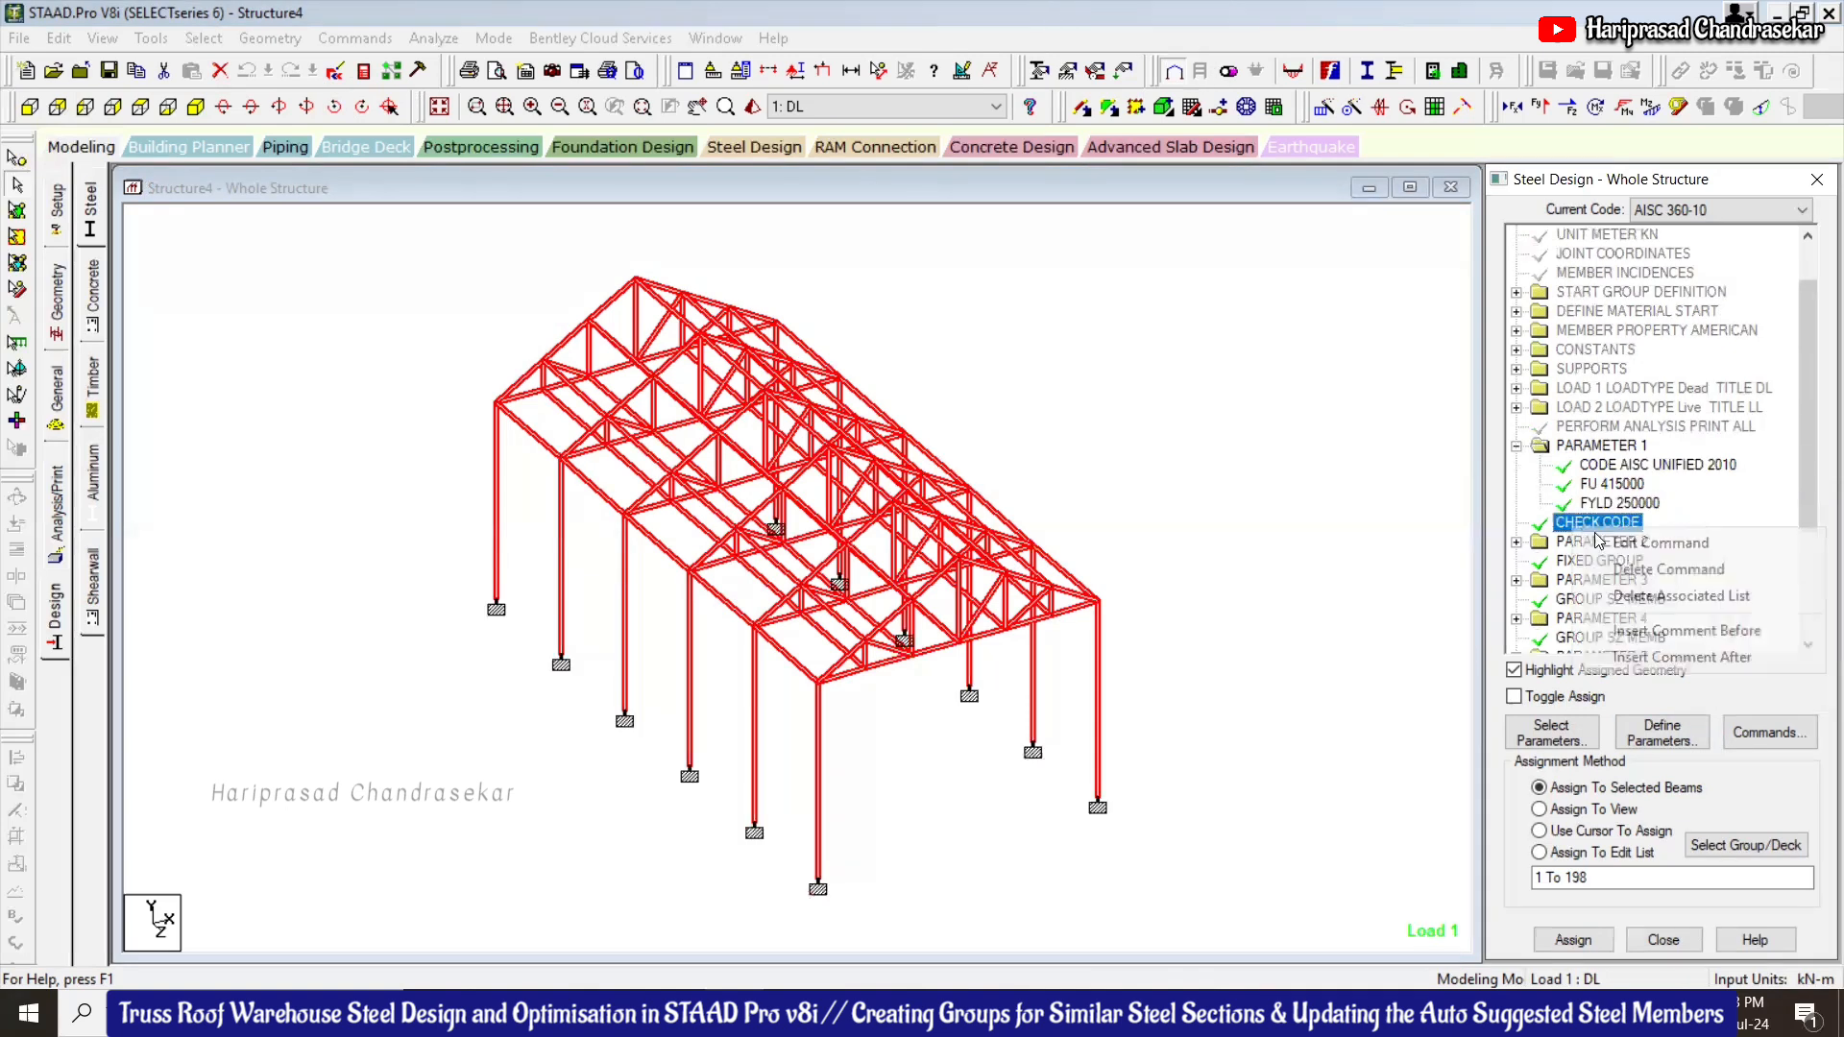
left_click(1623, 568)
key("Return")
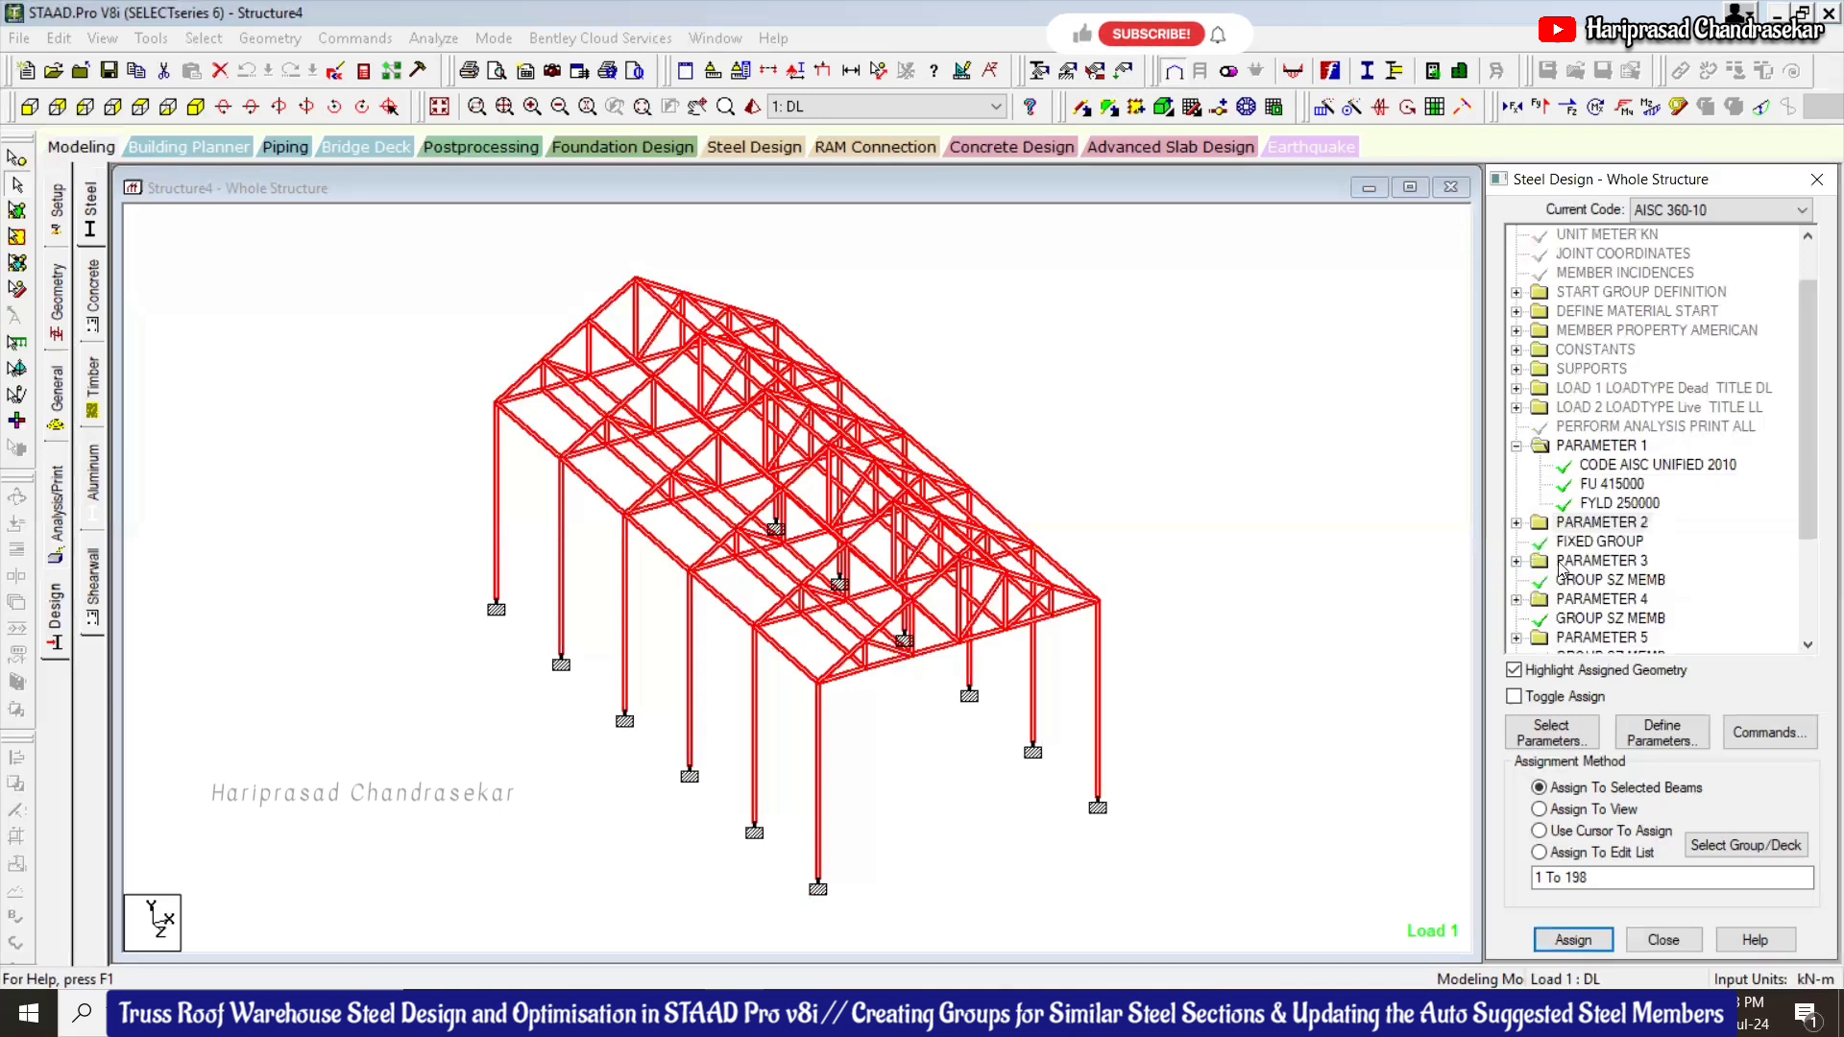
Delete the redundant Parameter 2 block, which holds only the AISC Unified 2010 code
left_click(1518, 524)
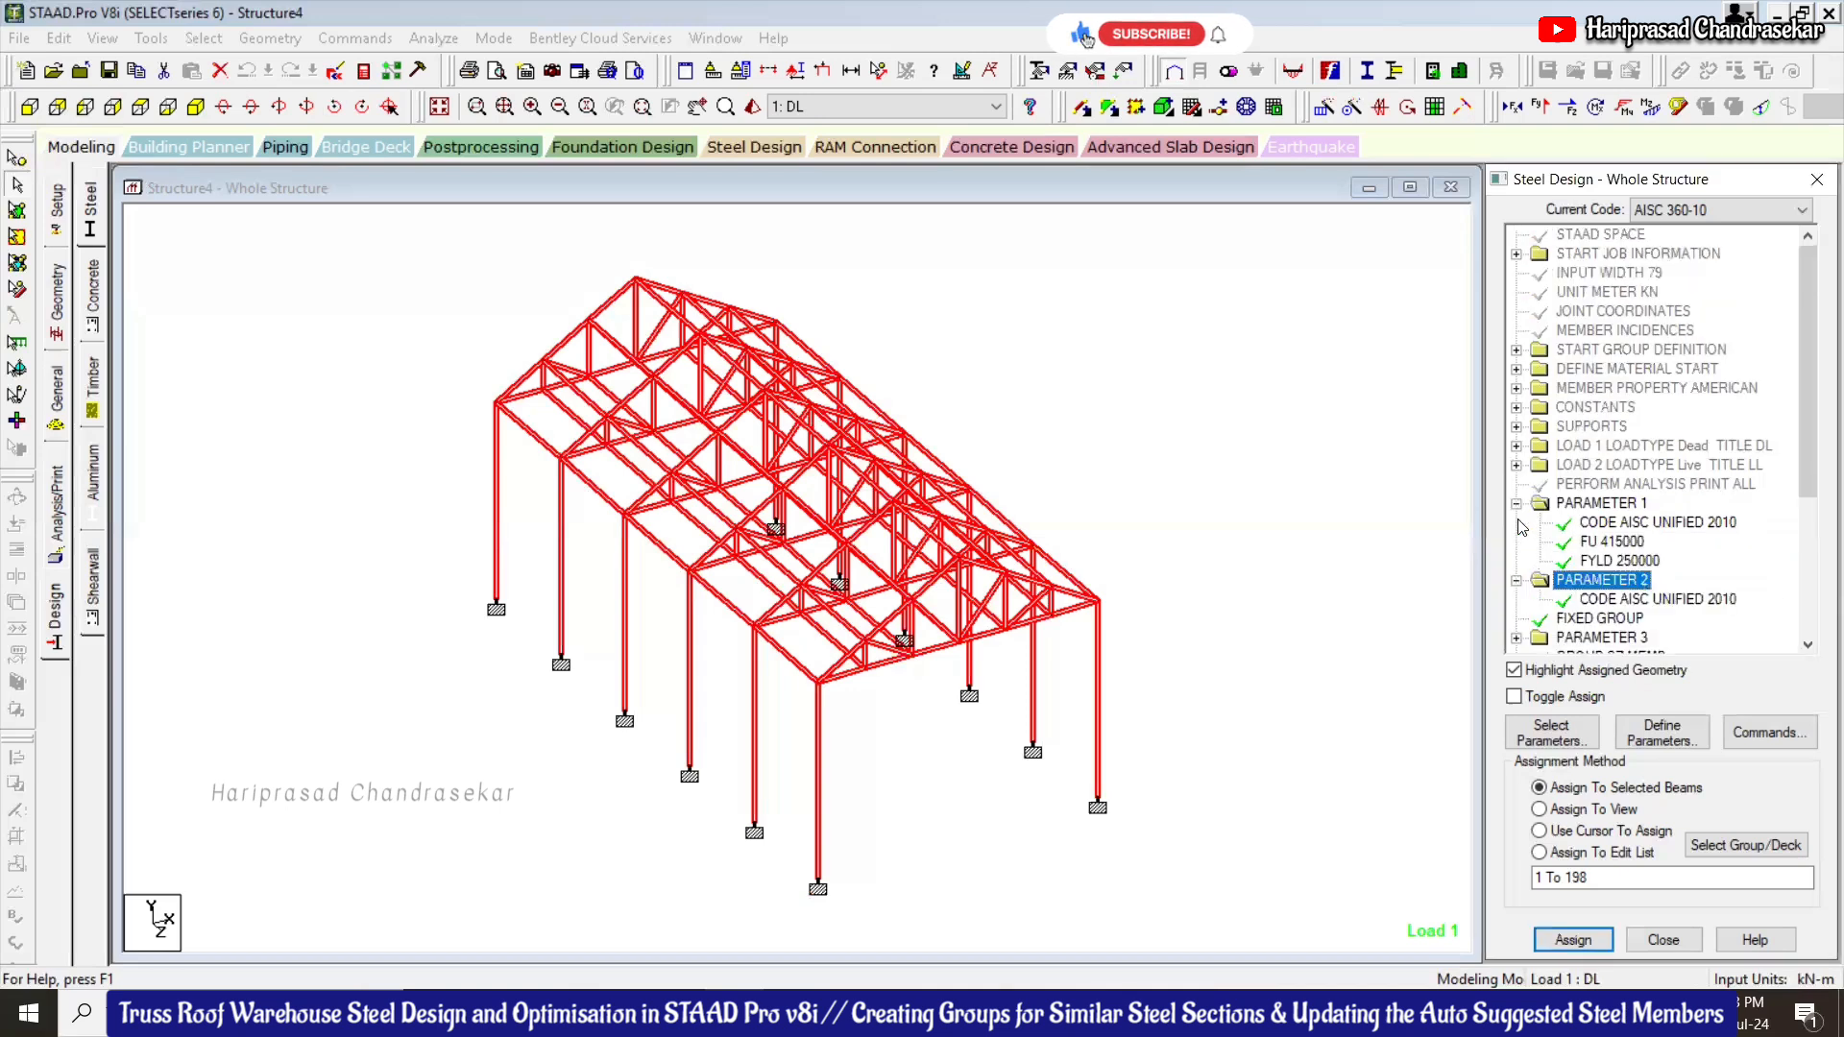
scroll(1632, 548, "down", 2)
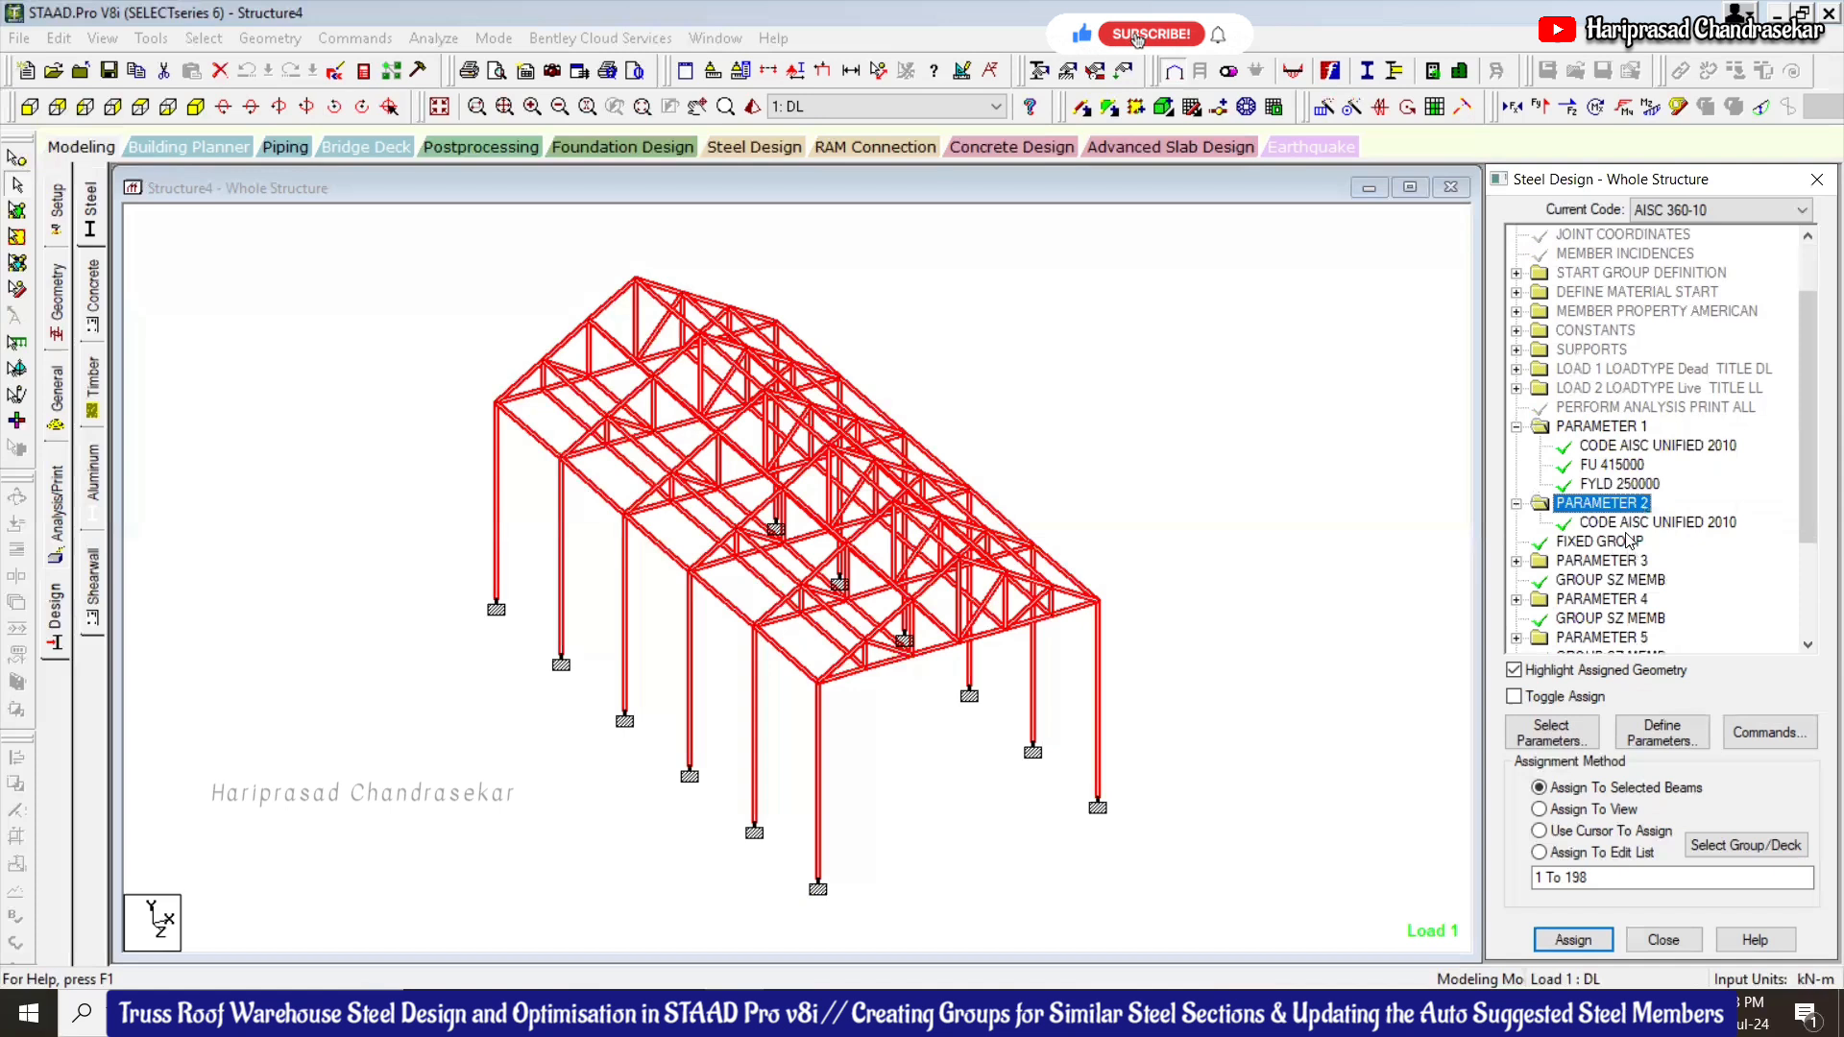
right_click(1619, 504)
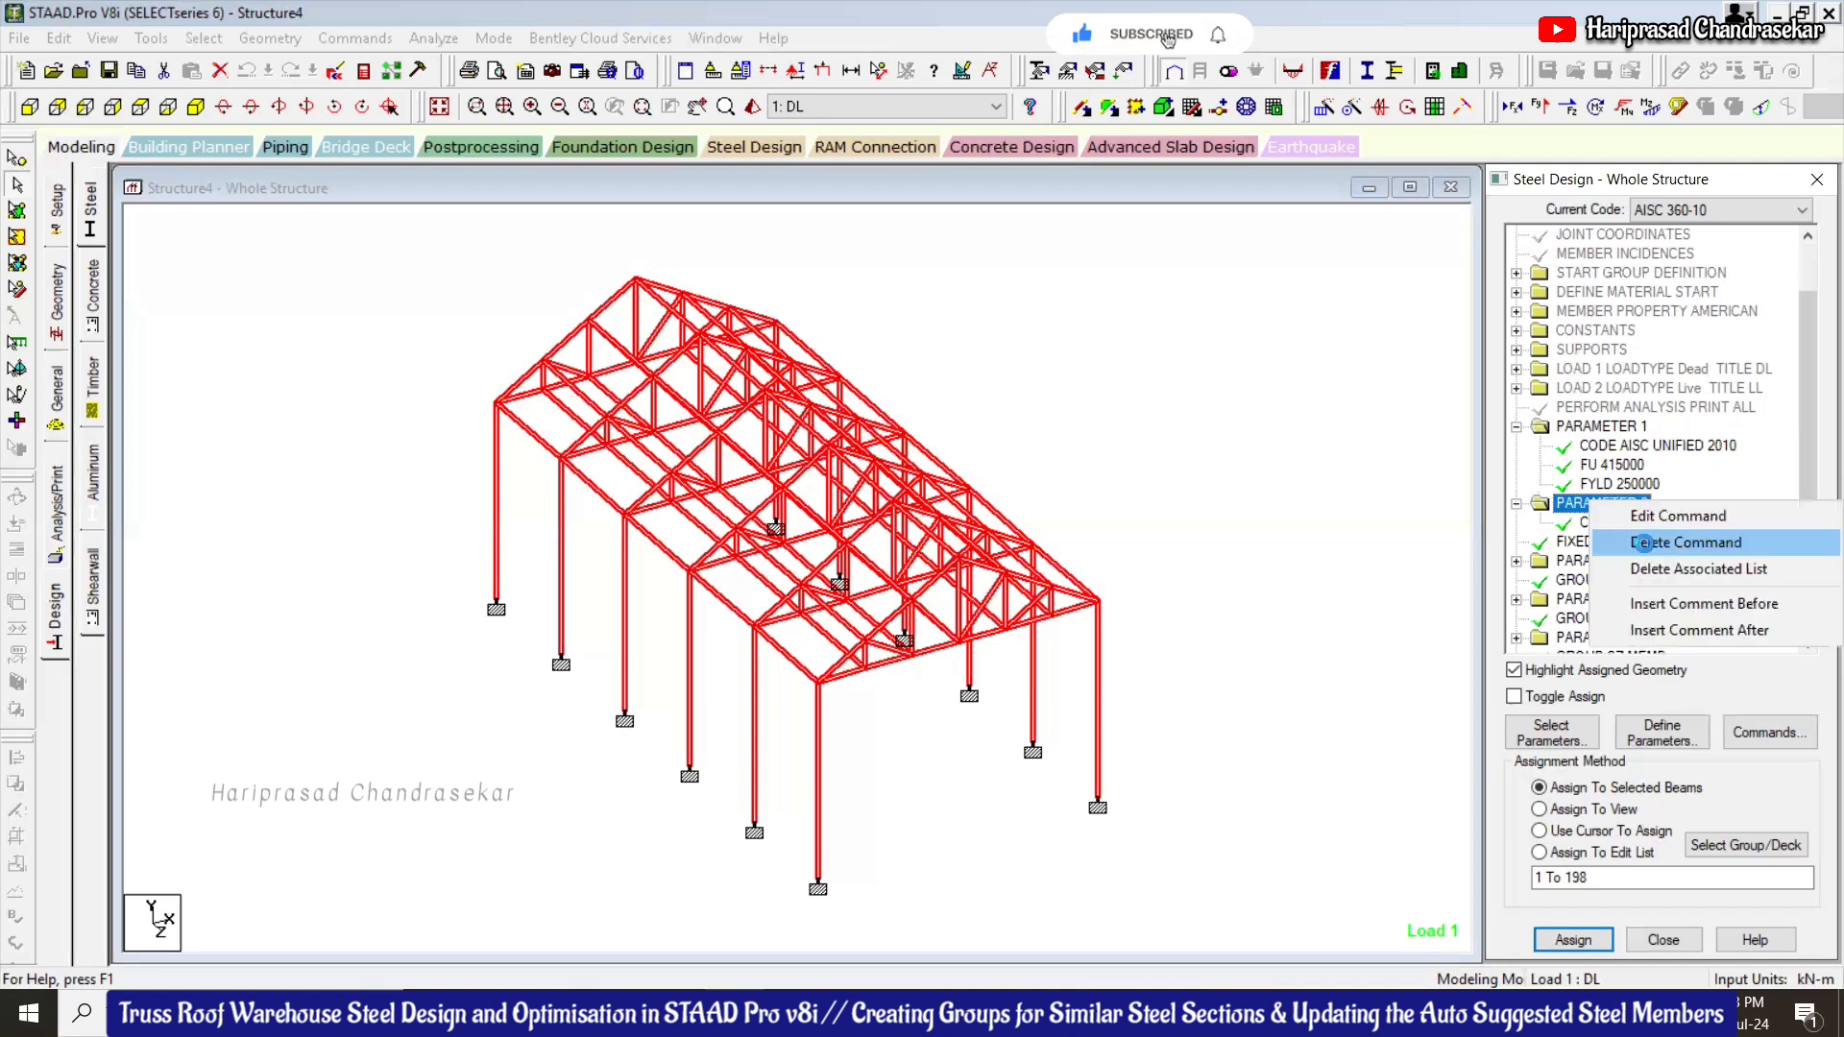
left_click(1642, 543)
left_click(1671, 627)
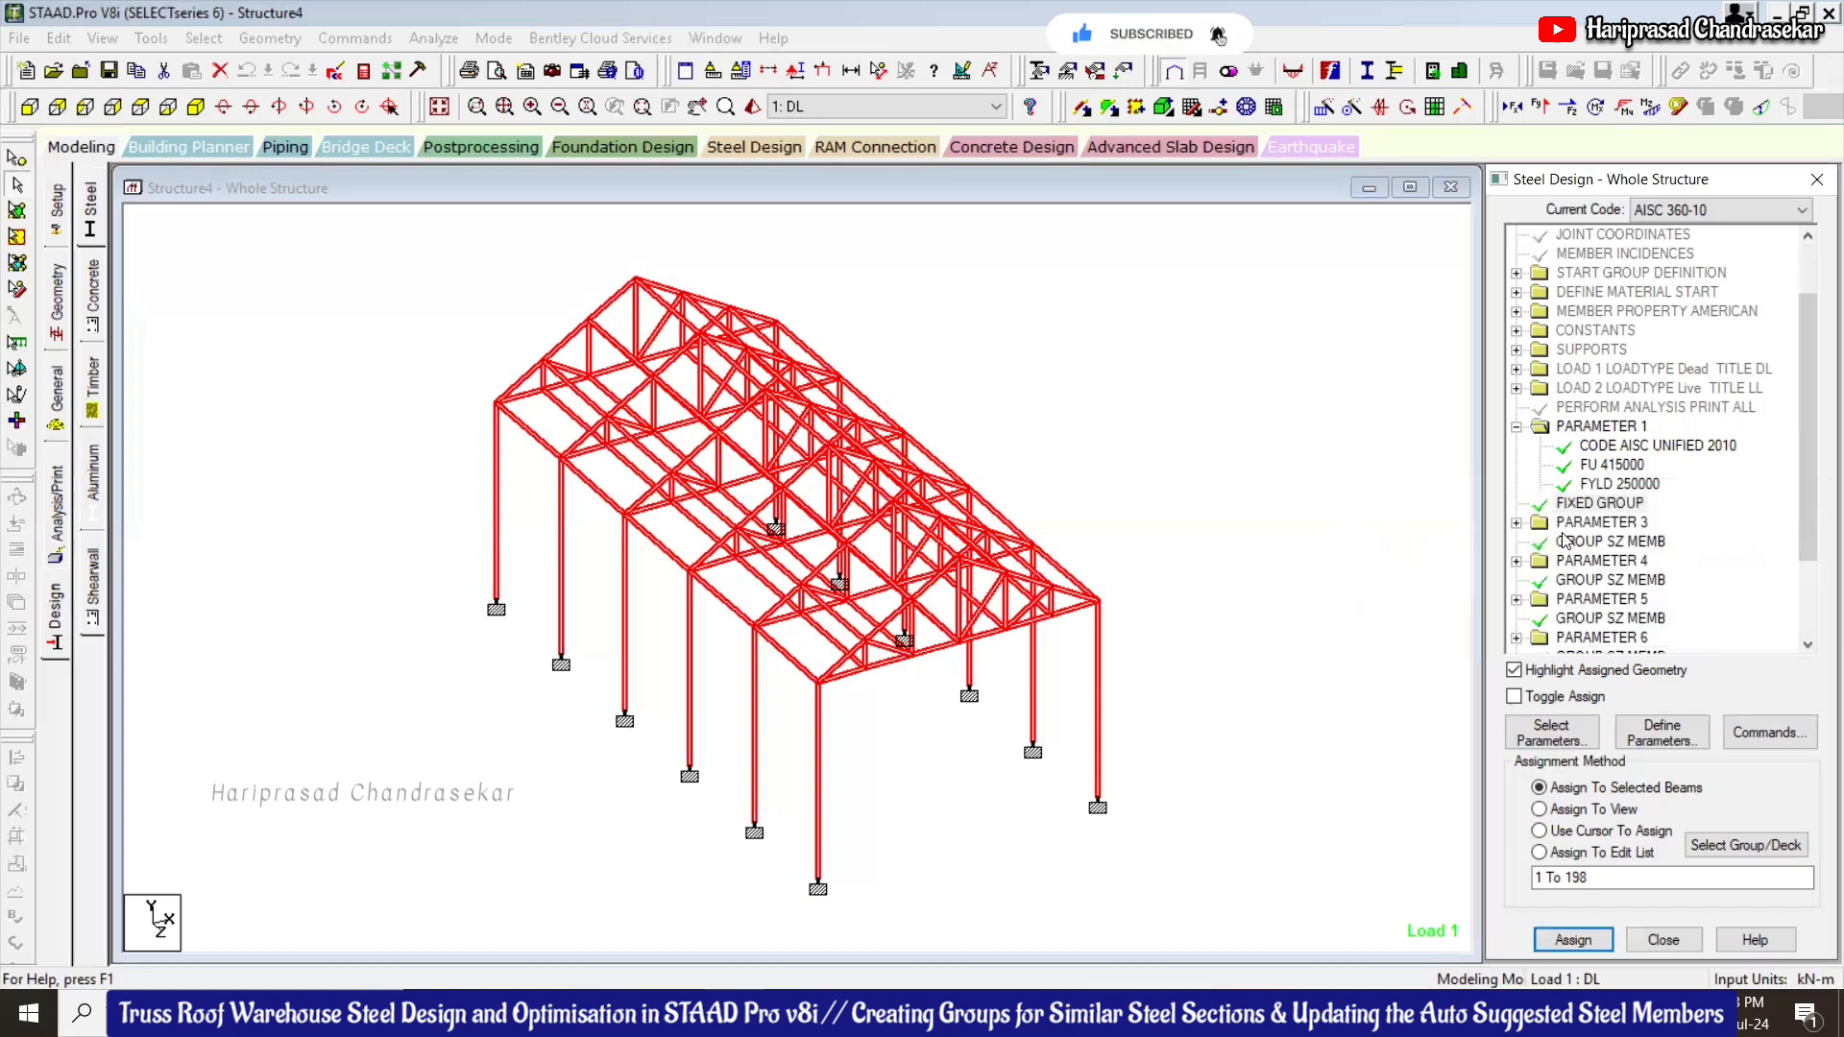
Try to add a Select command directly after the FYLD 250000 parameter
left_click(1650, 485)
left_click(1765, 735)
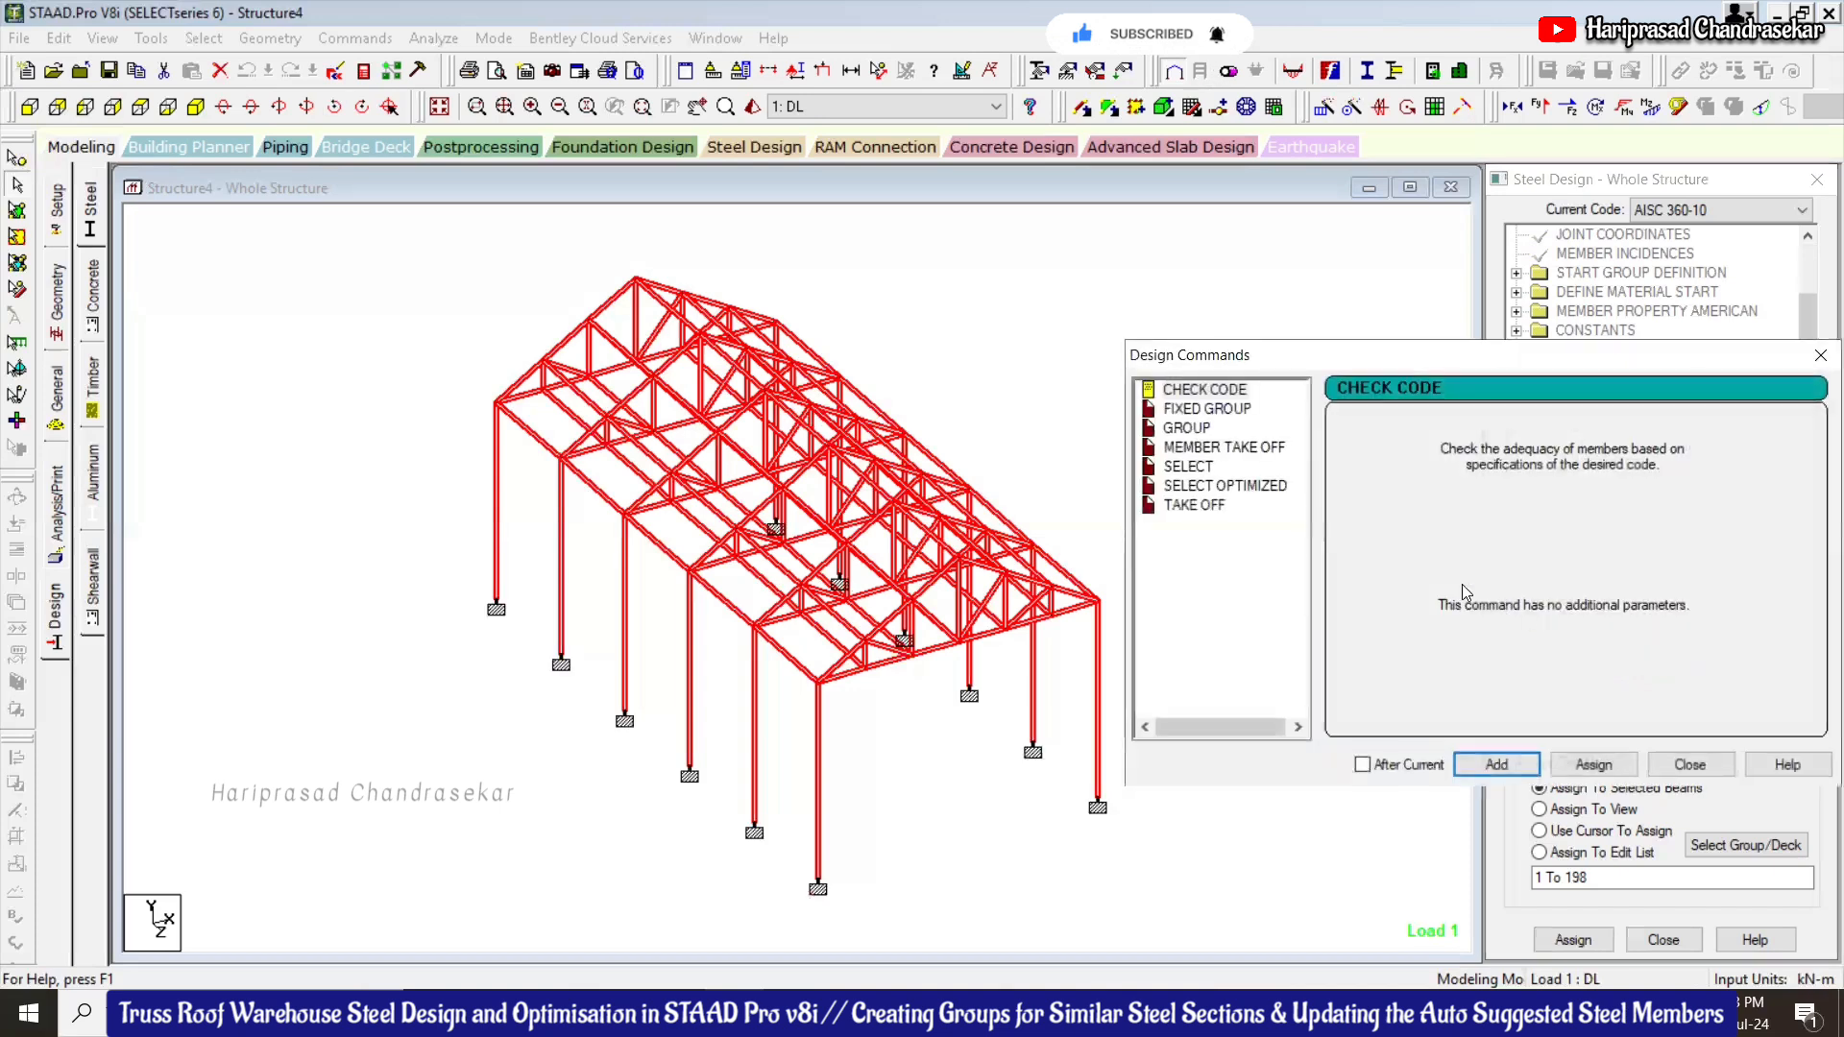
left_click(1190, 466)
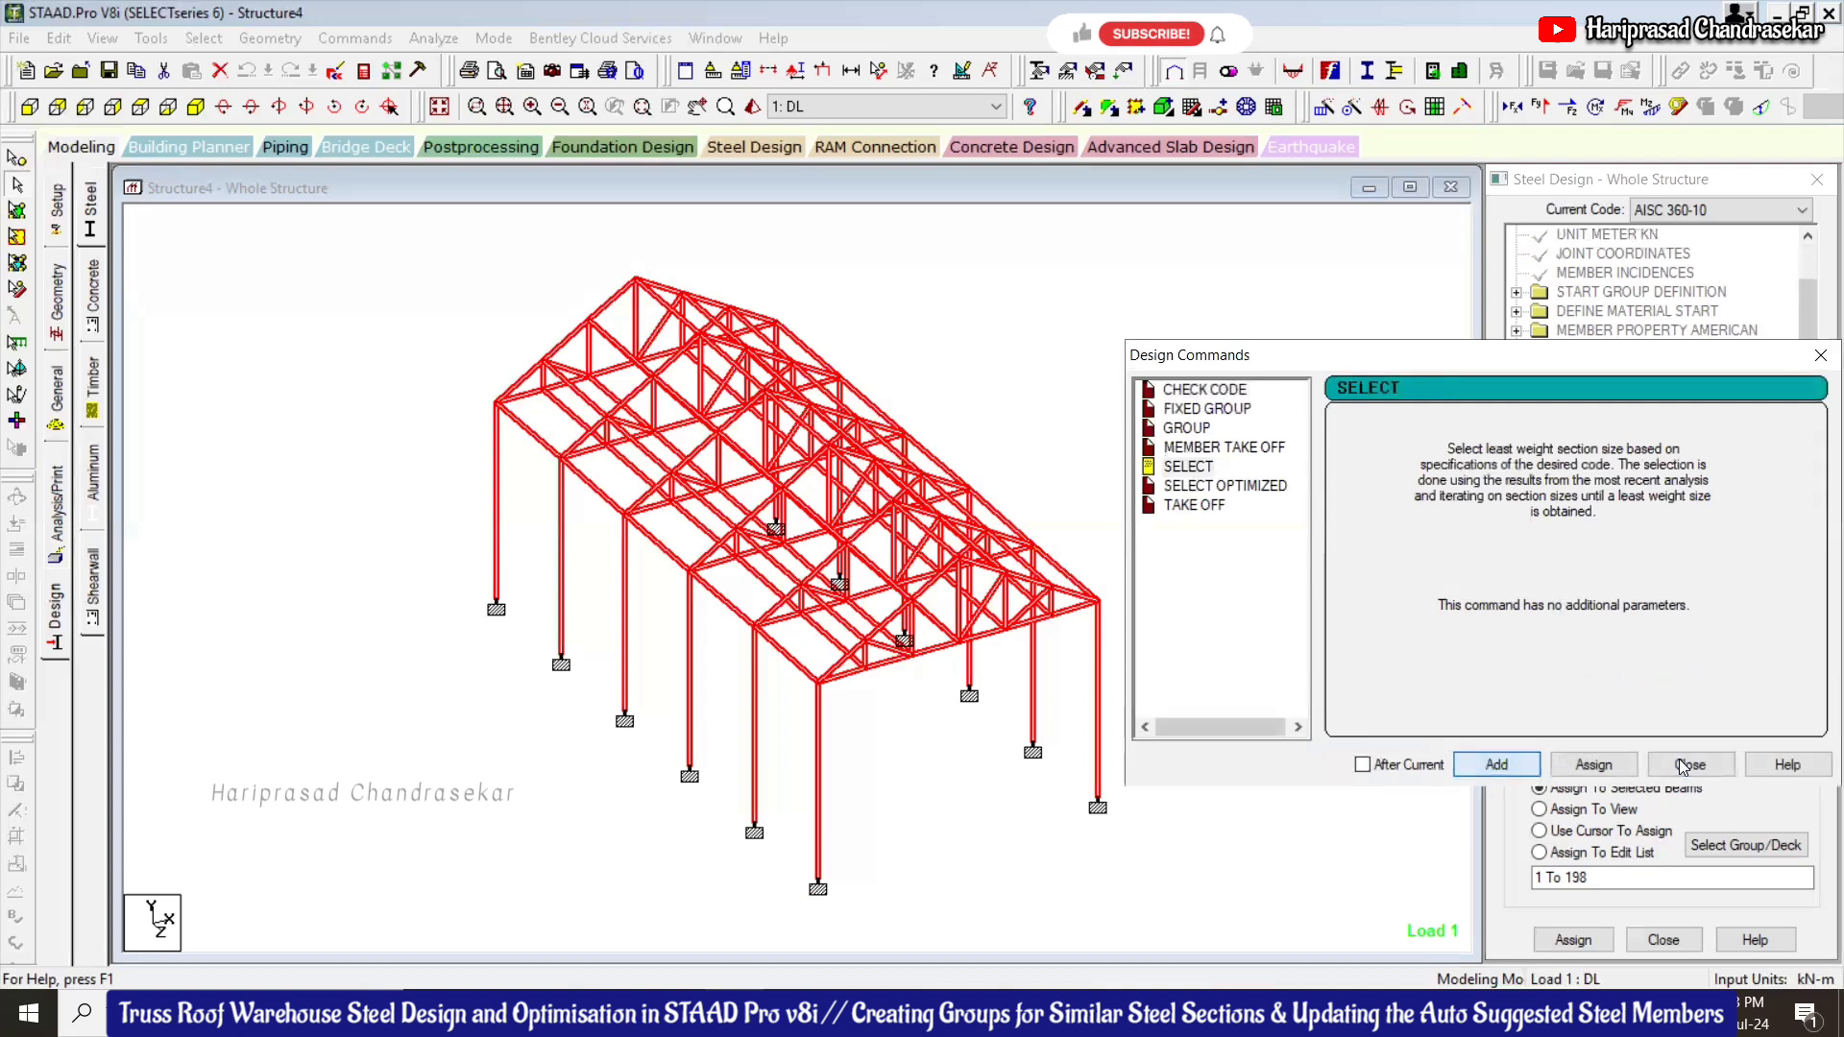
left_click(1682, 766)
scroll(1618, 567, "down", 4)
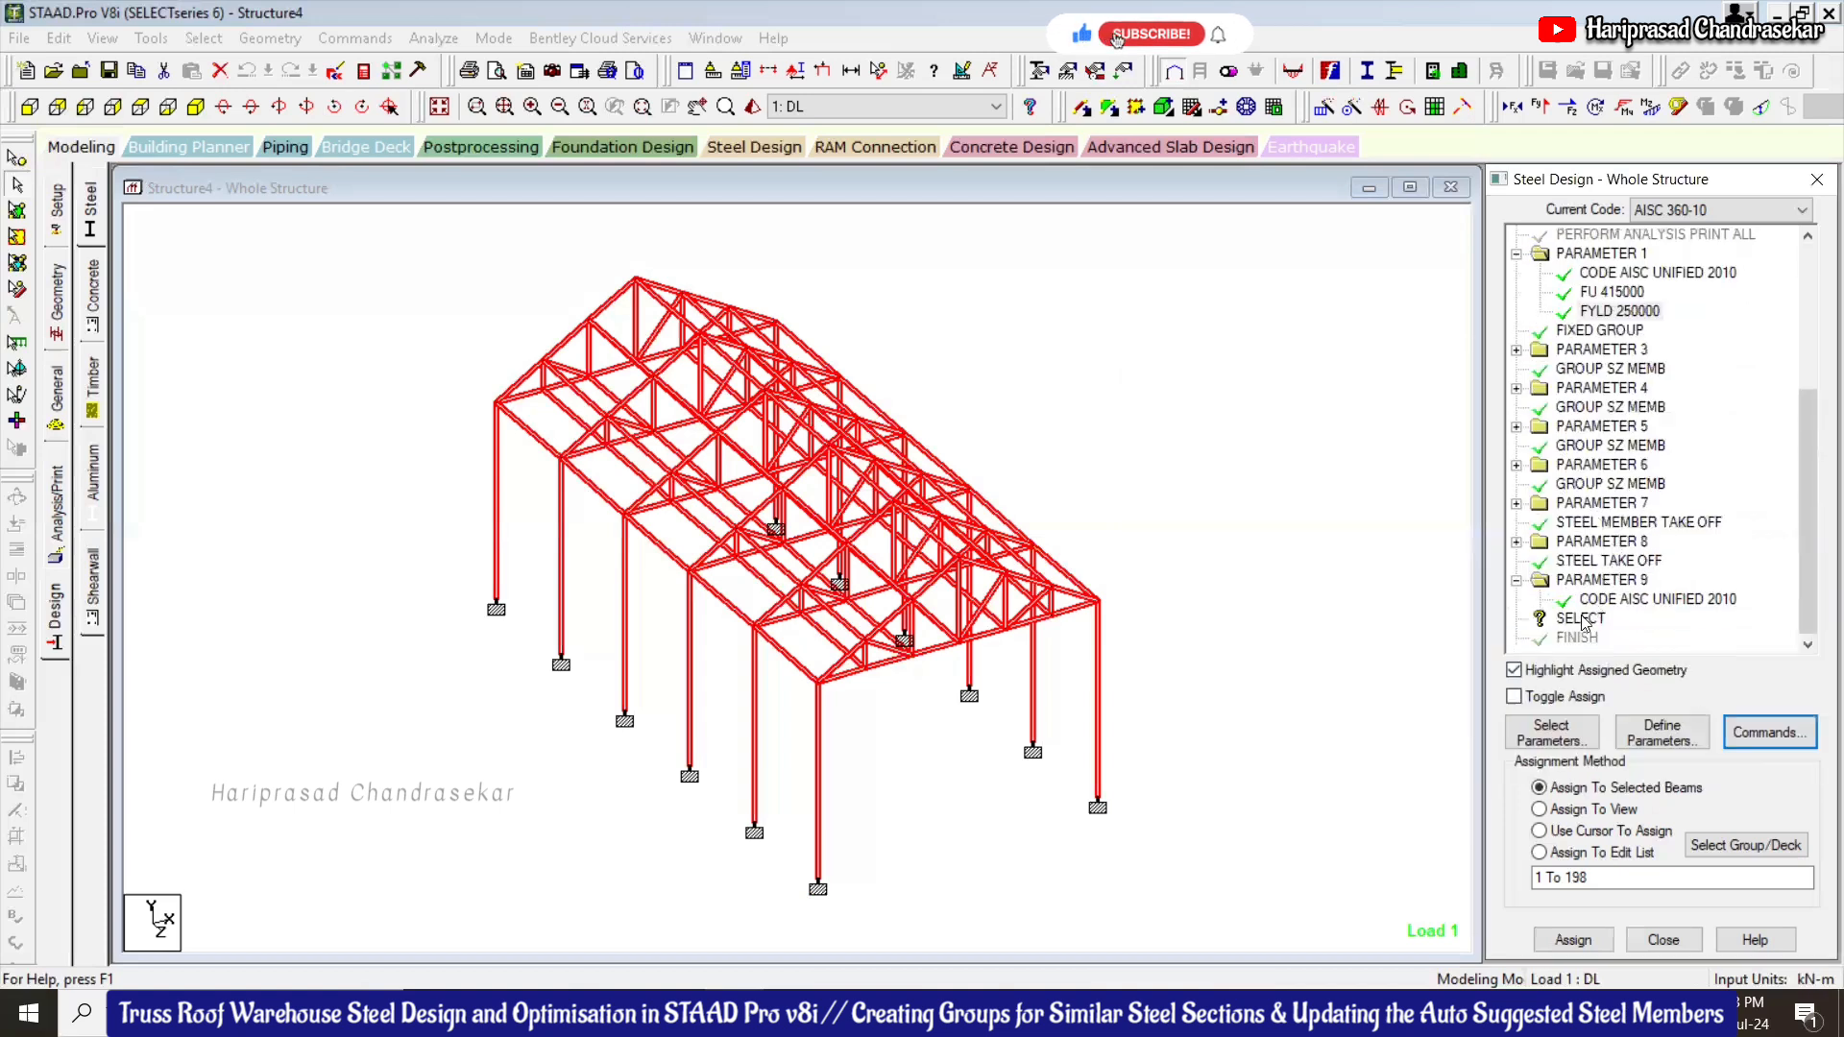
left_click(1579, 619)
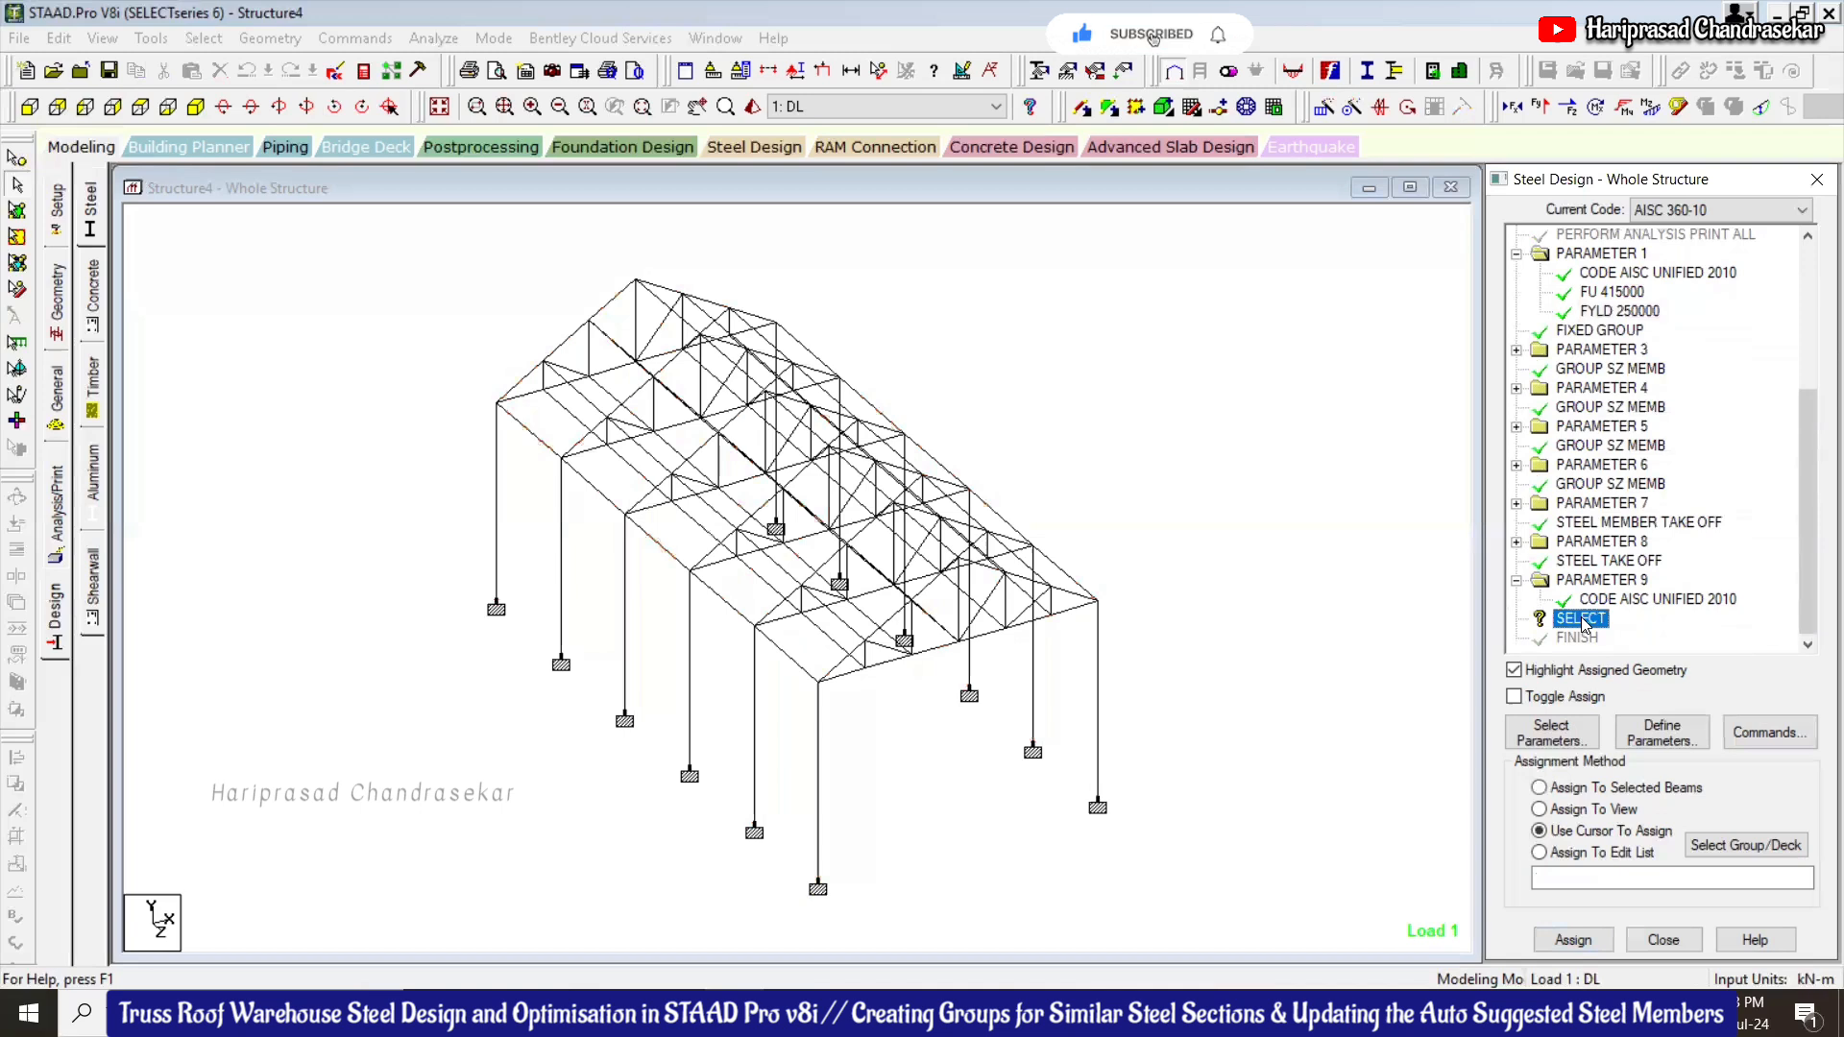
scroll(1617, 334, "up", 1)
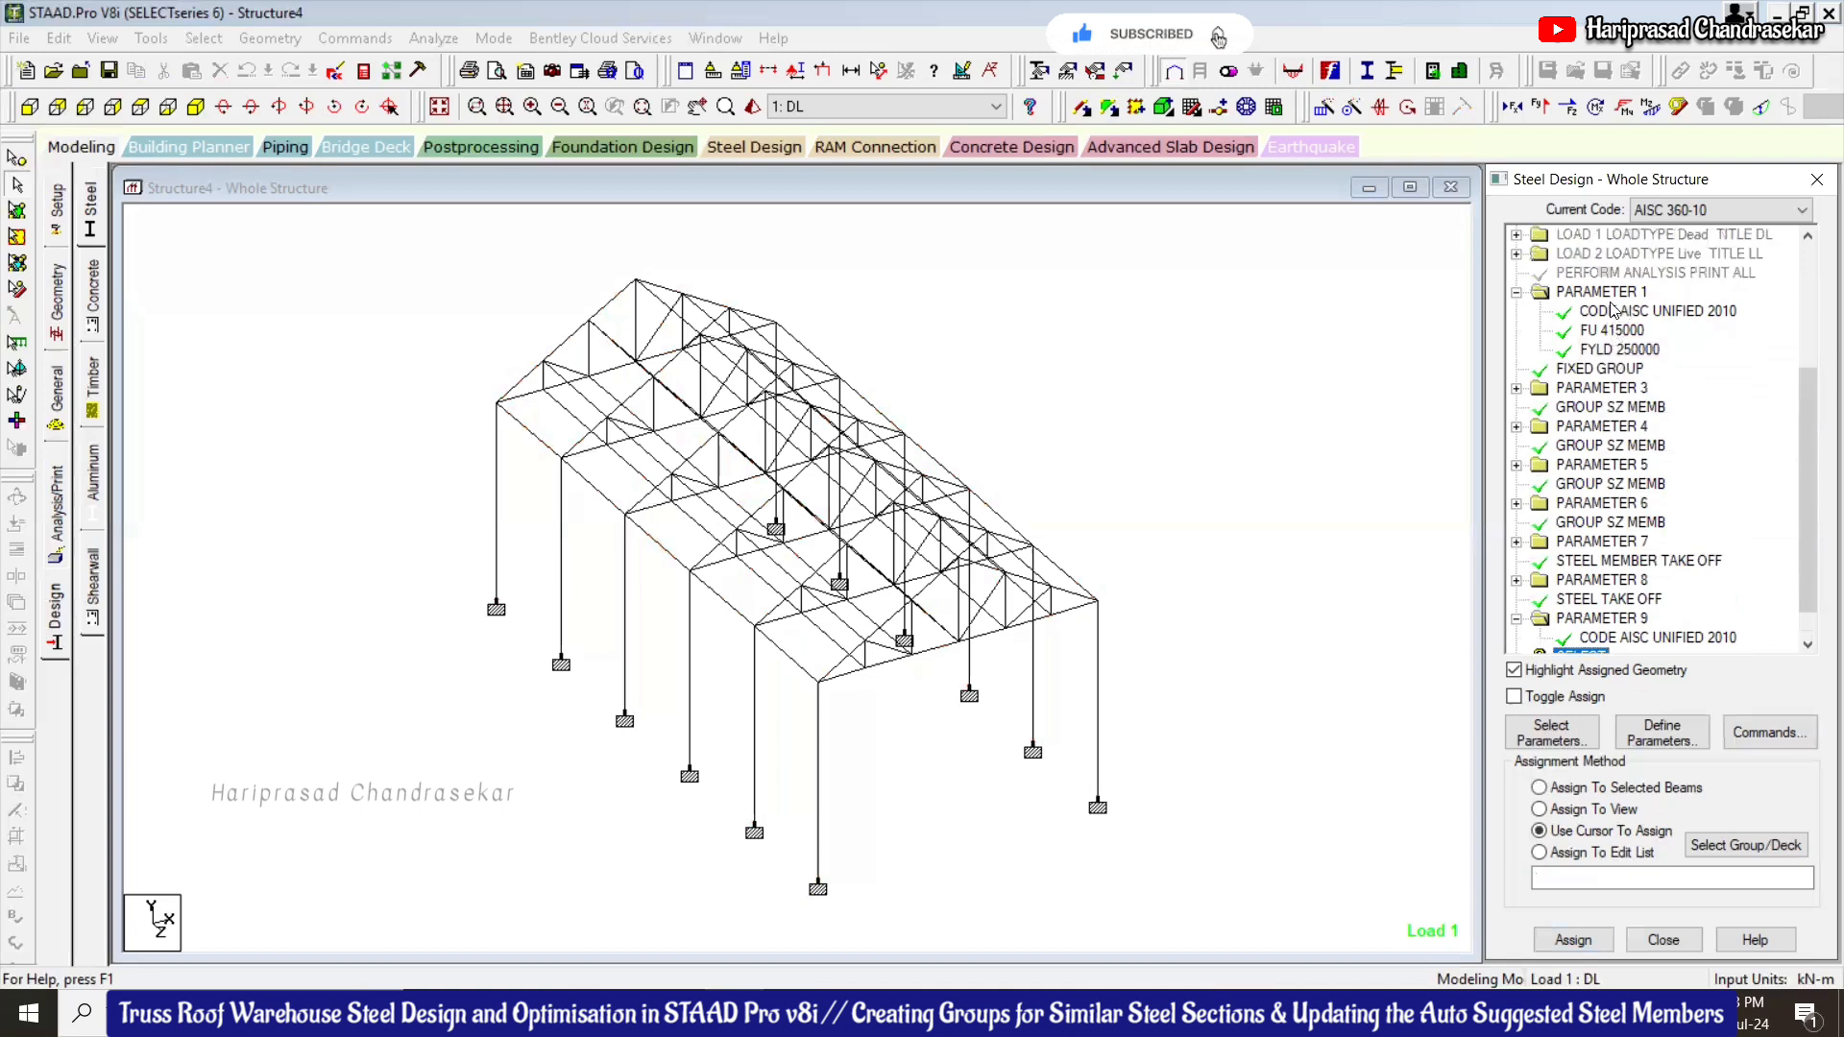
left_click(1601, 371)
scroll(1586, 453, "down", 1)
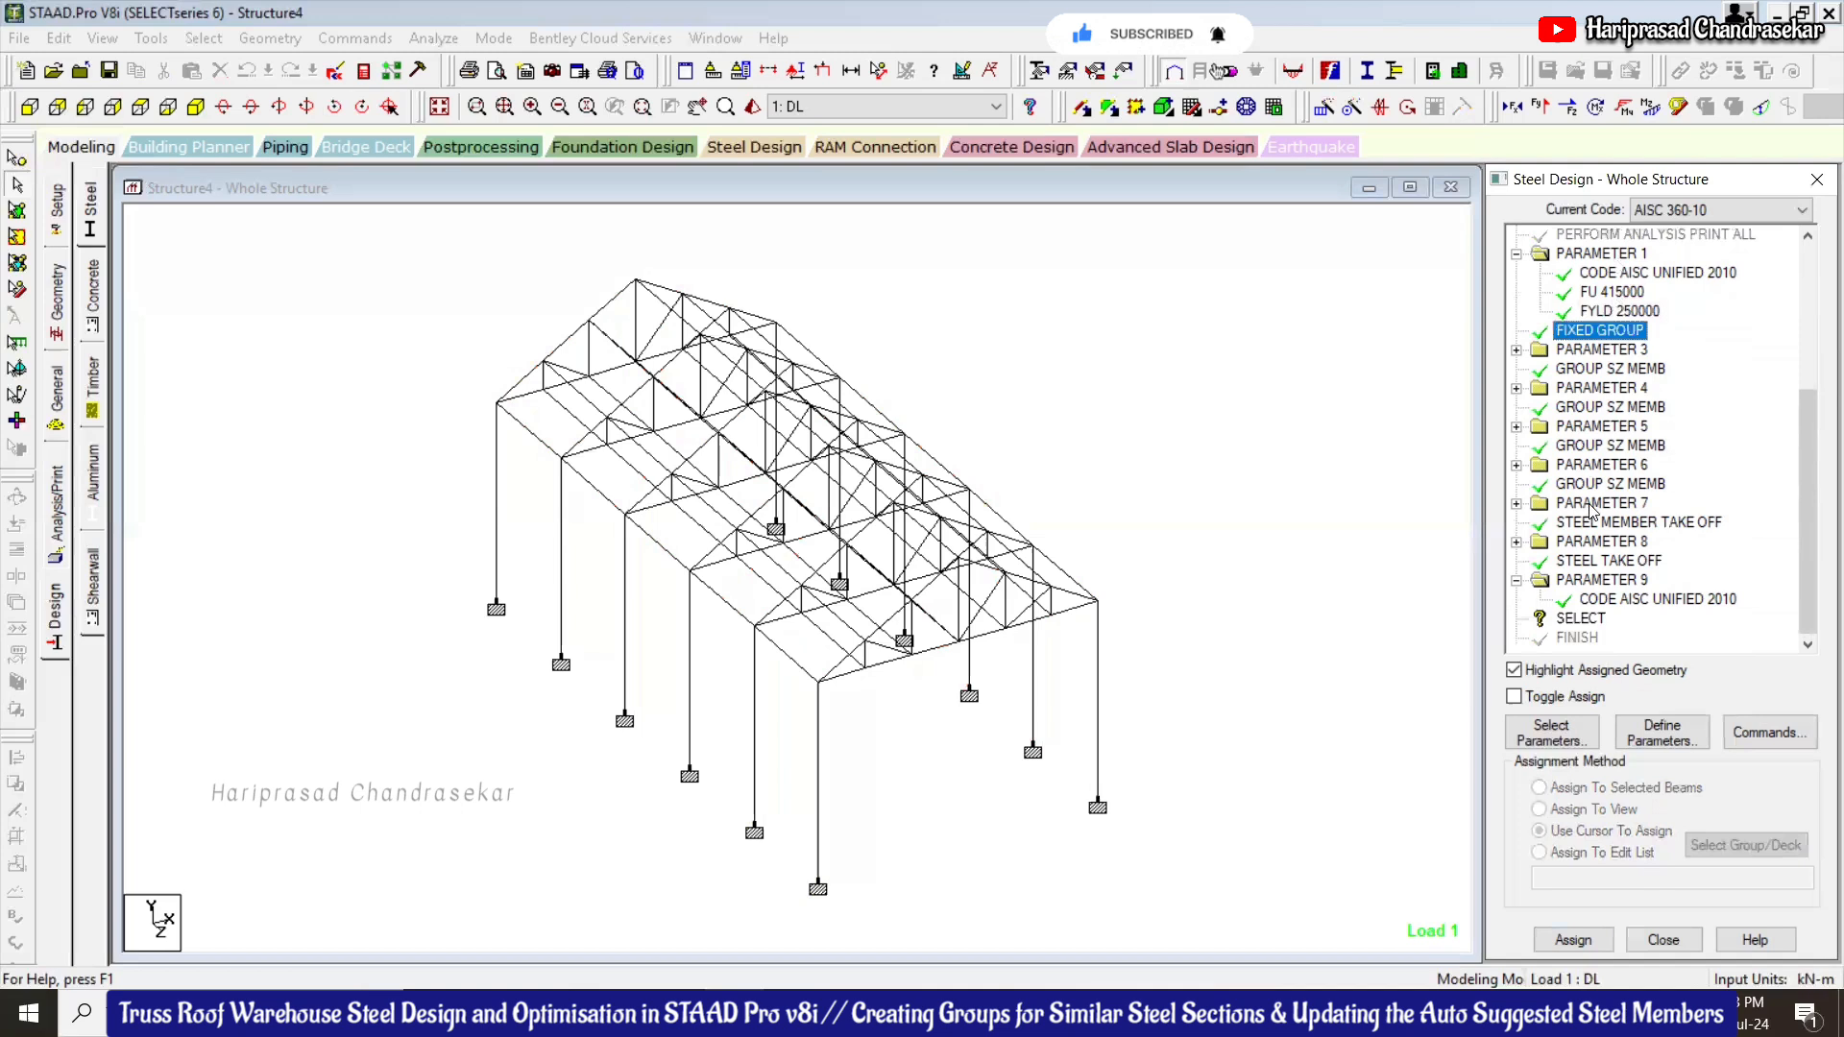
left_click(335, 73)
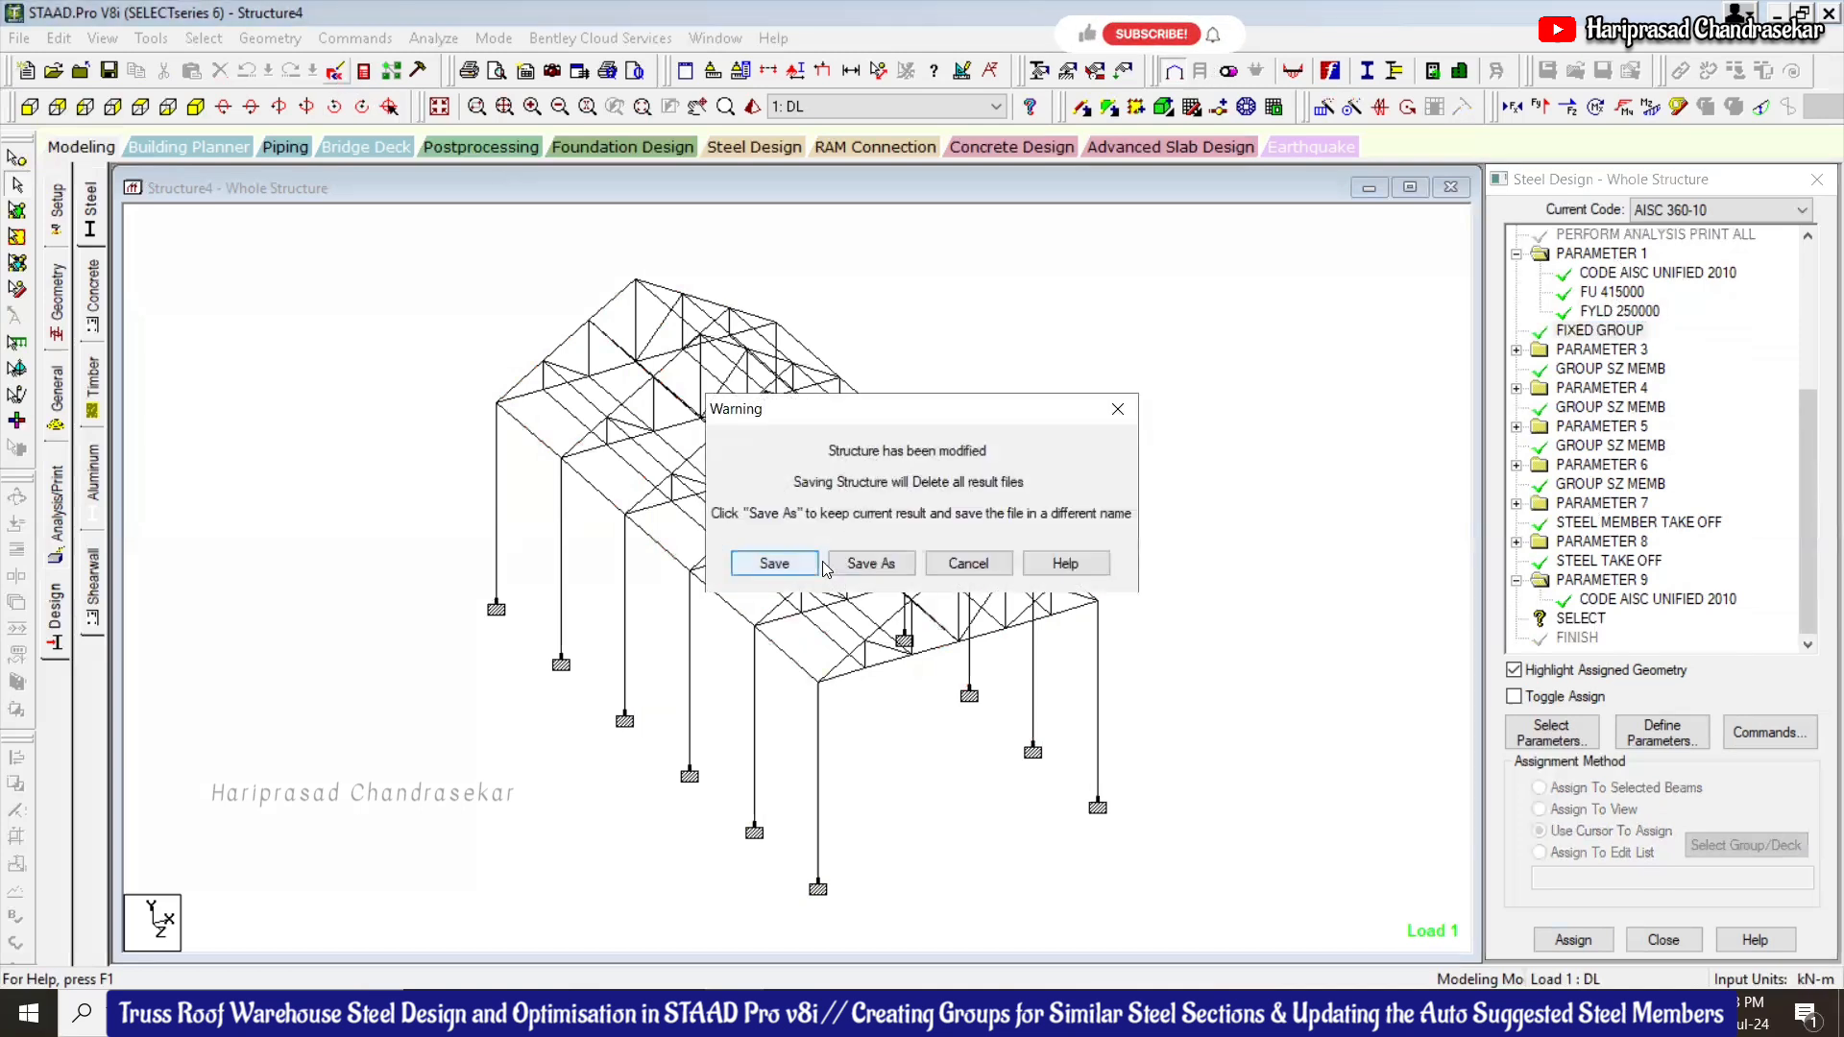
left_click(967, 565)
Delete the Fixed Group command and the Parameter 3 and Parameter 4 blocks with their Group SZ MEMB commands
left_click(1603, 331)
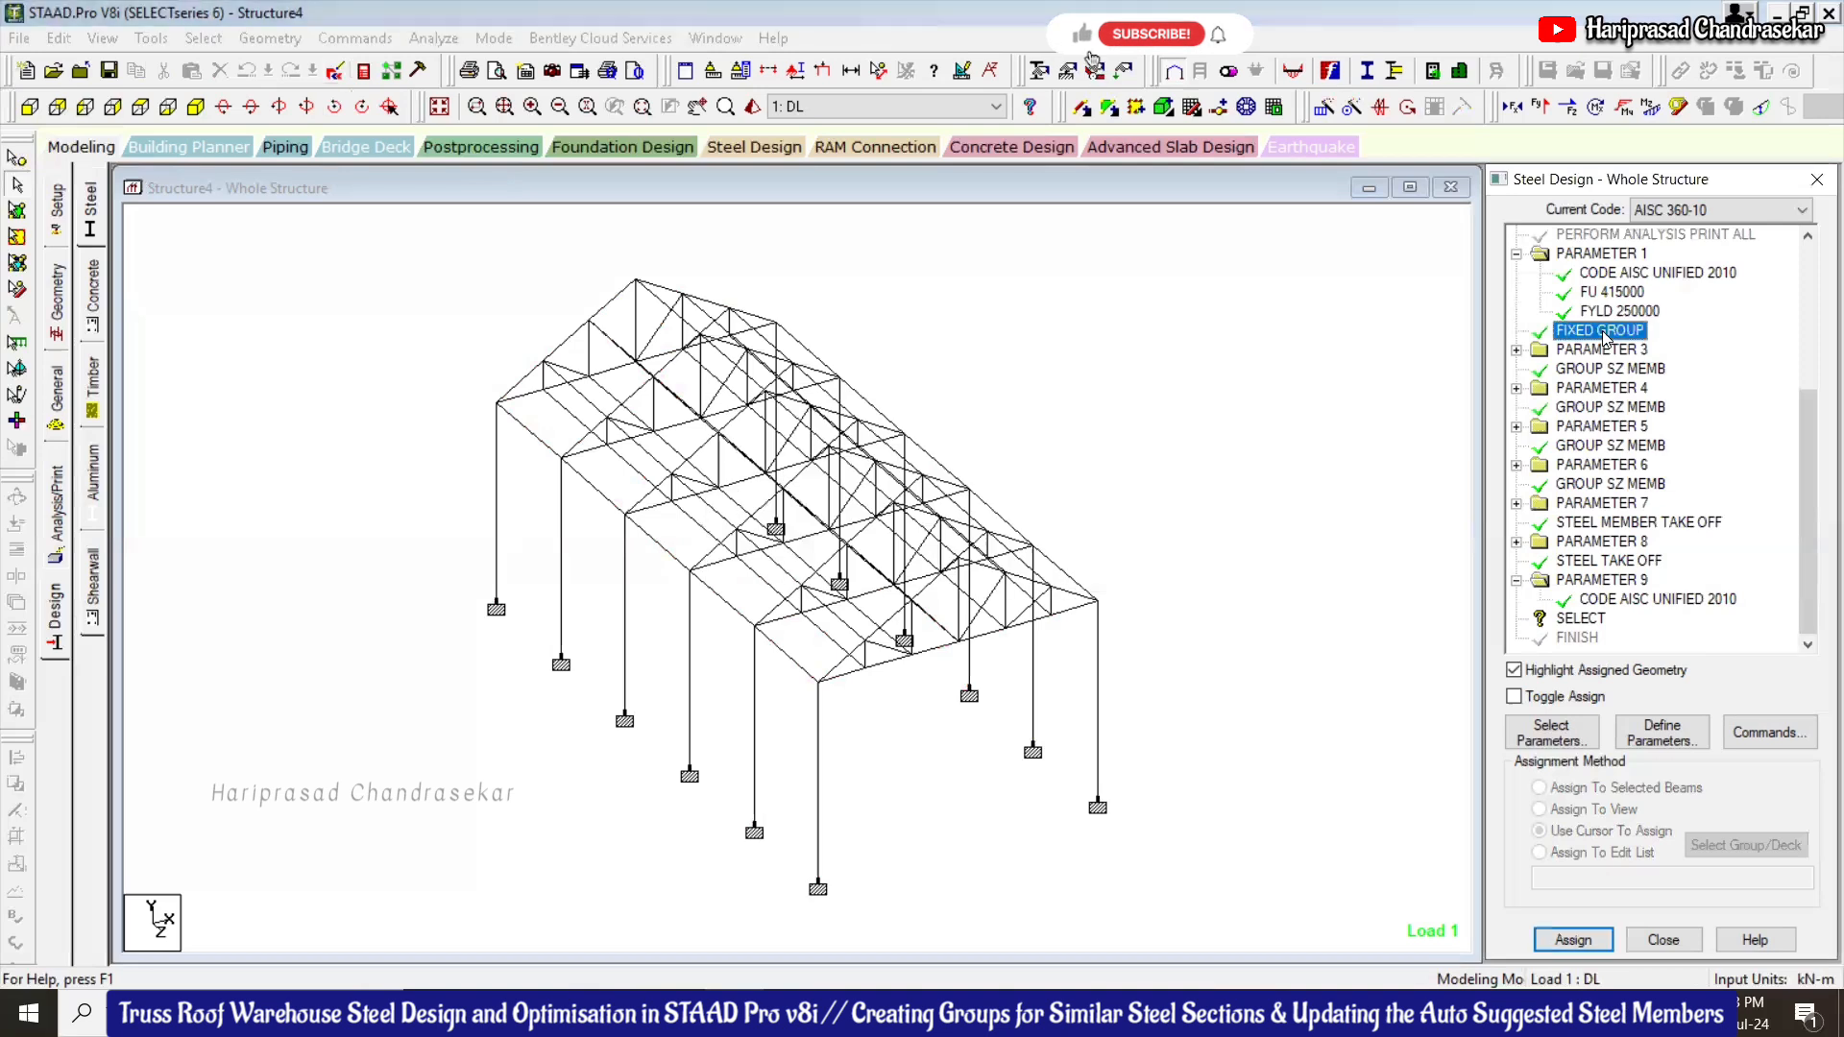
key("Delete")
left_click(1643, 619)
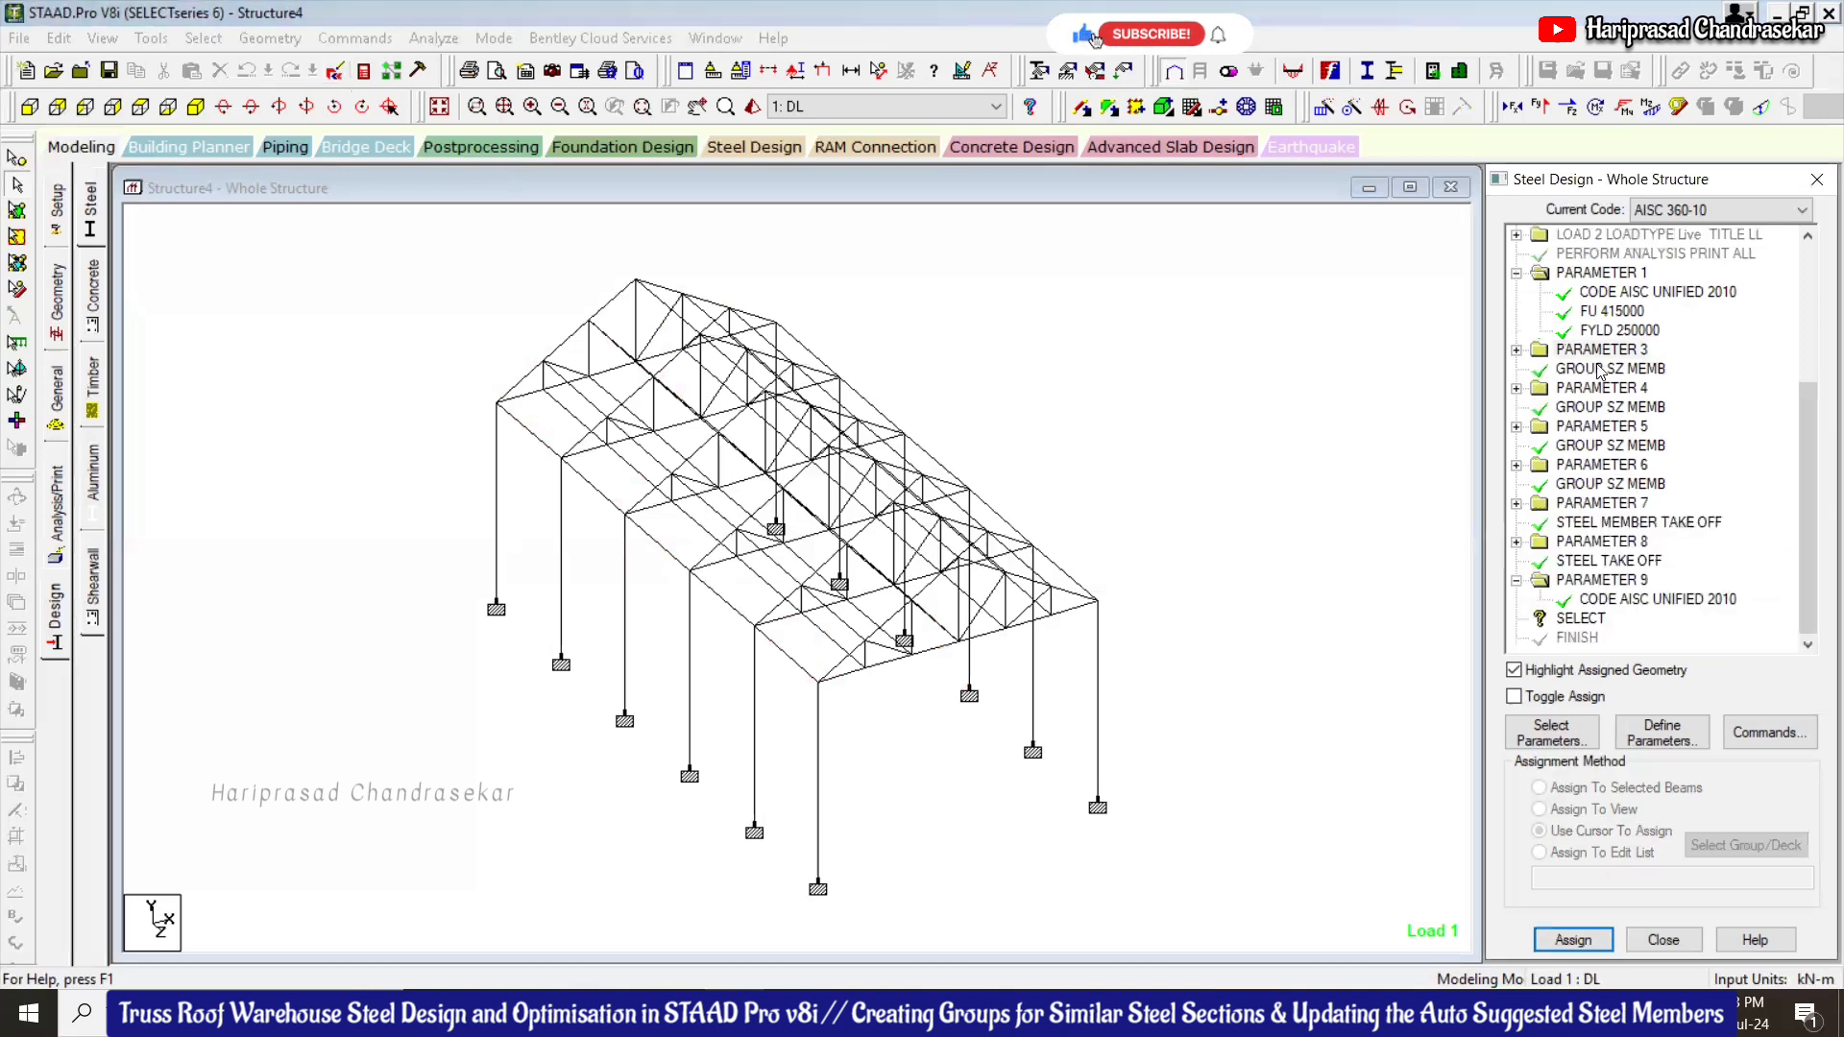
key("Delete")
key("Return")
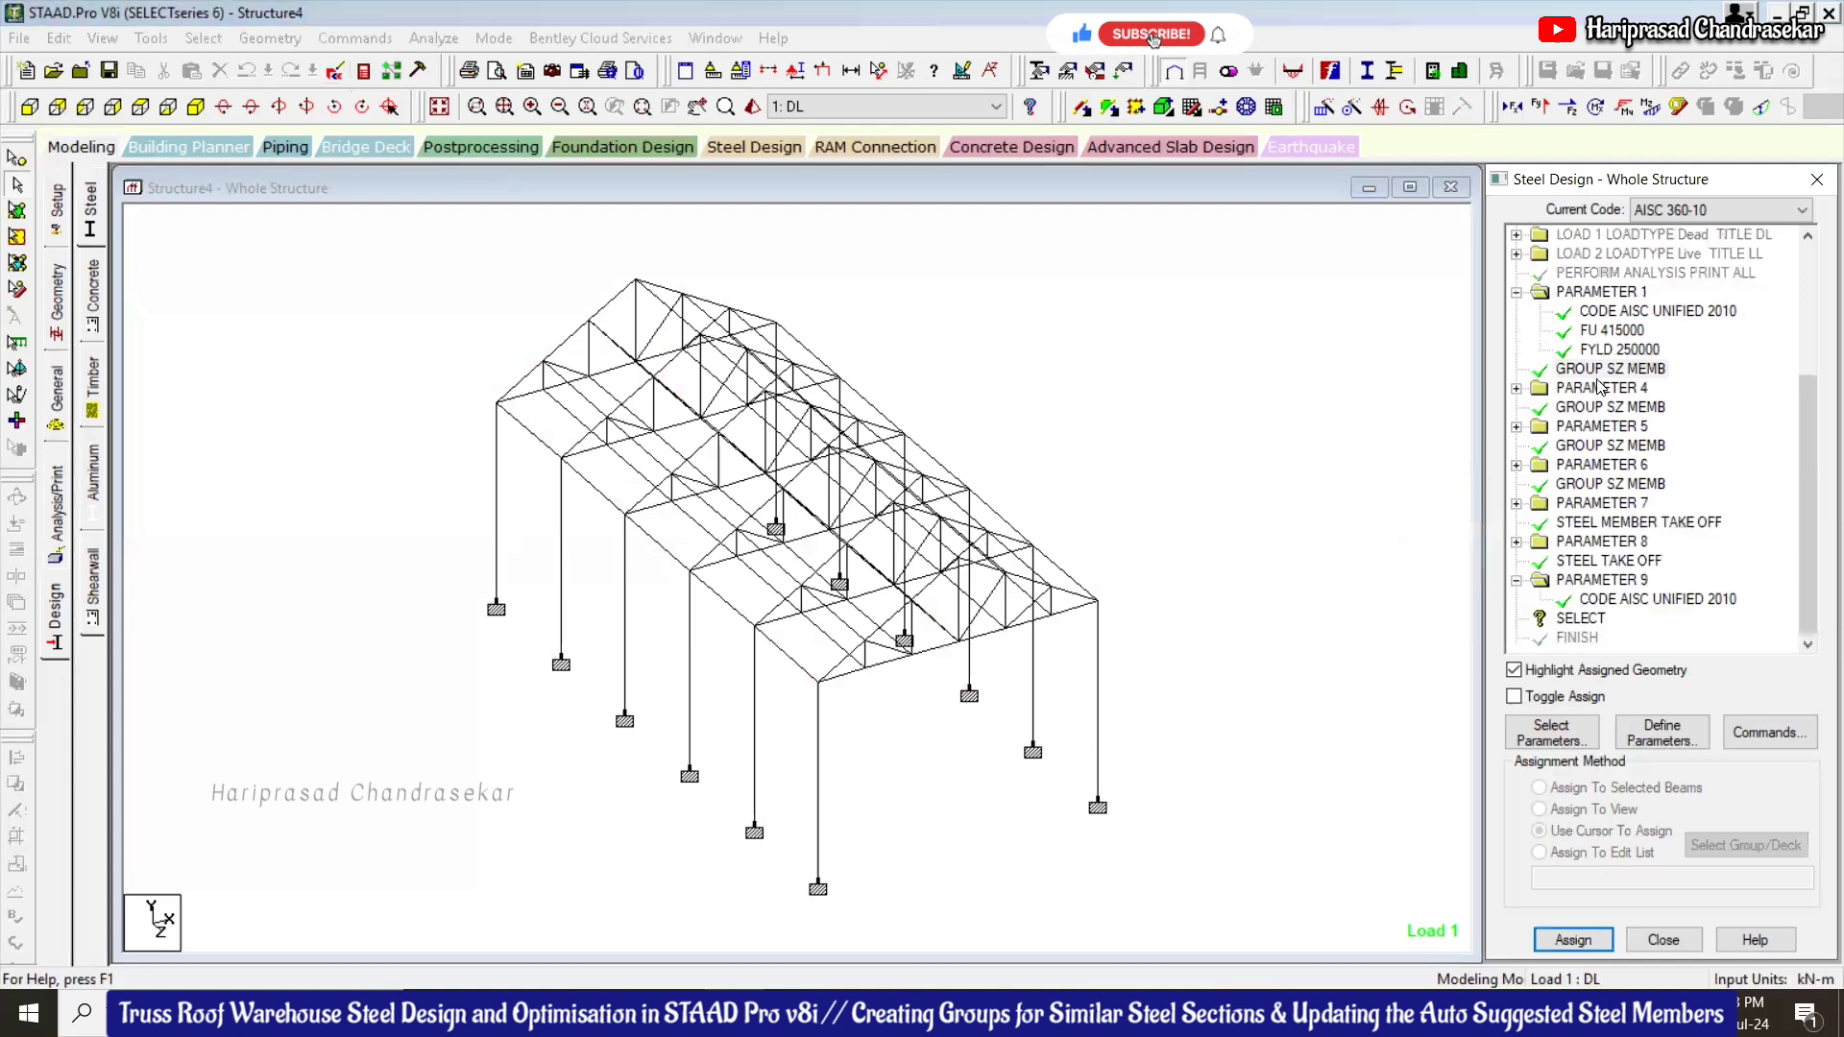
key("Delete")
left_click(1653, 625)
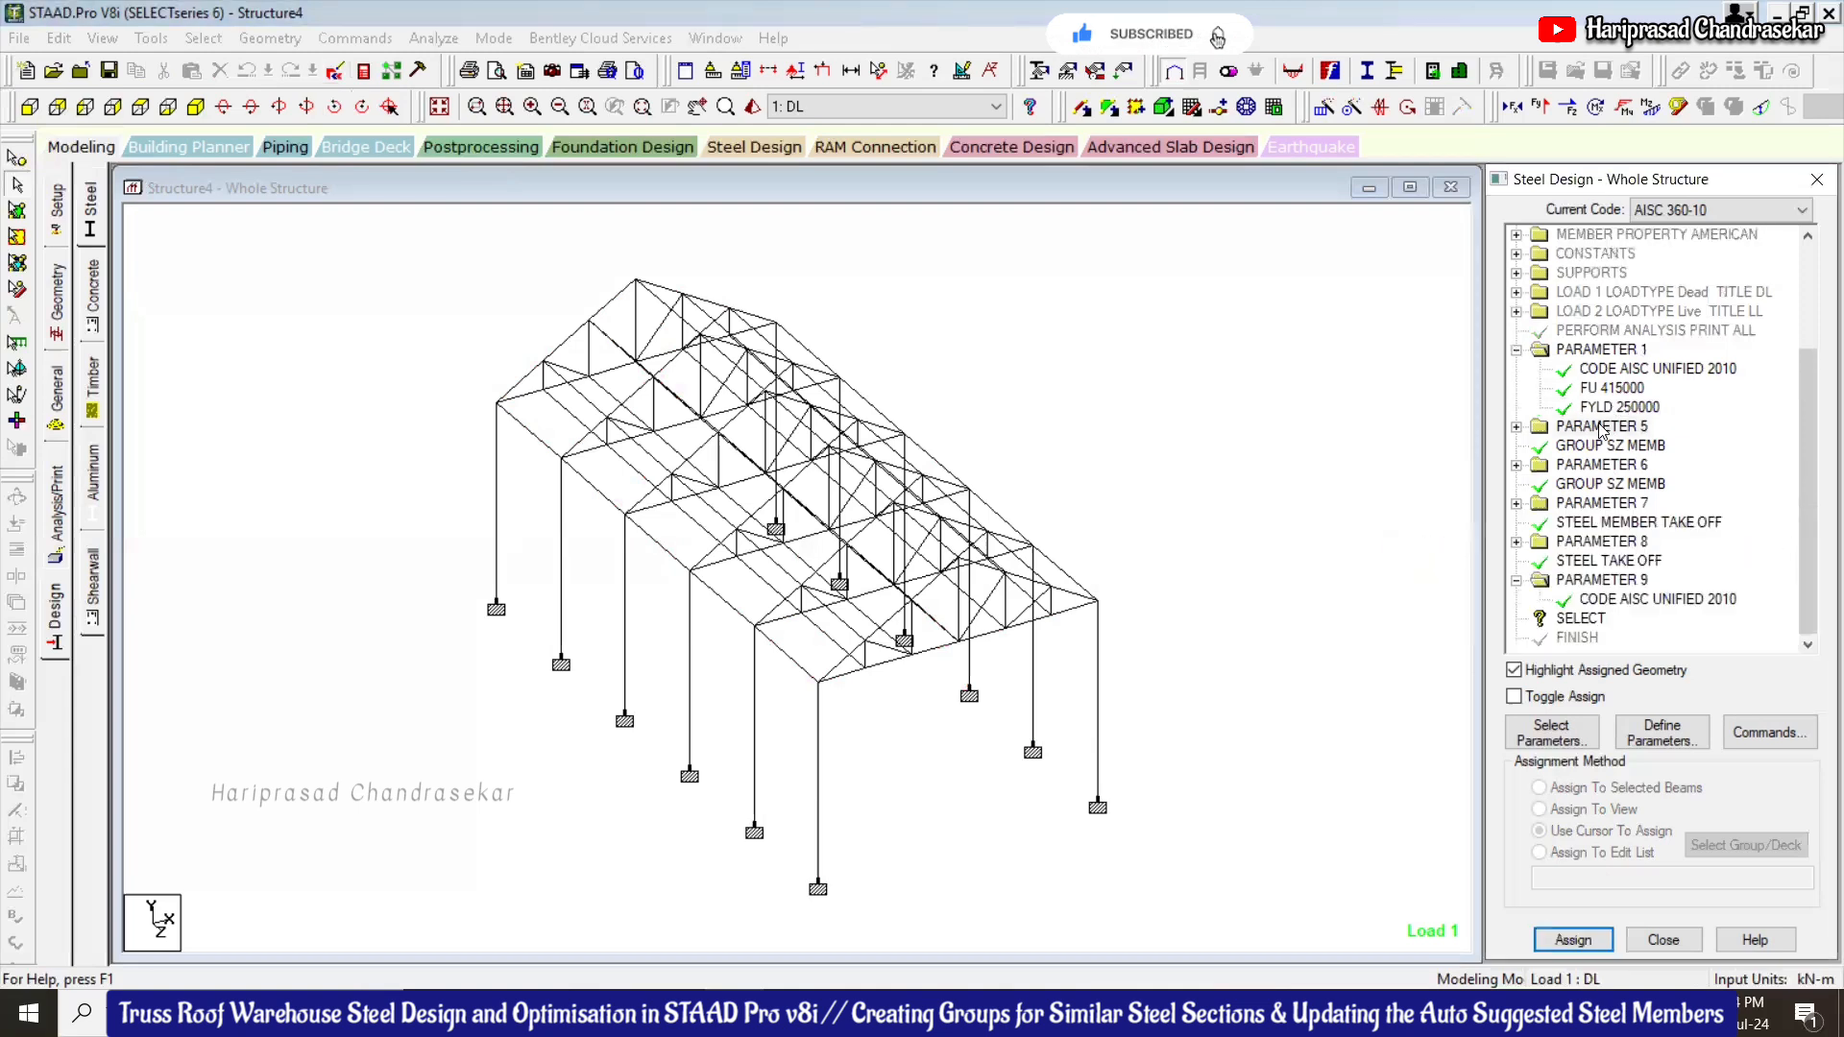
Delete the Parameter 5 to 9 blocks with their Group, Steel Member Take Off, Steel Take Off and Select commands, keeping only Parameter 1
key("Delete")
left_click(1685, 624)
key("Delete")
left_click(1691, 623)
left_click(1614, 542)
key("Delete")
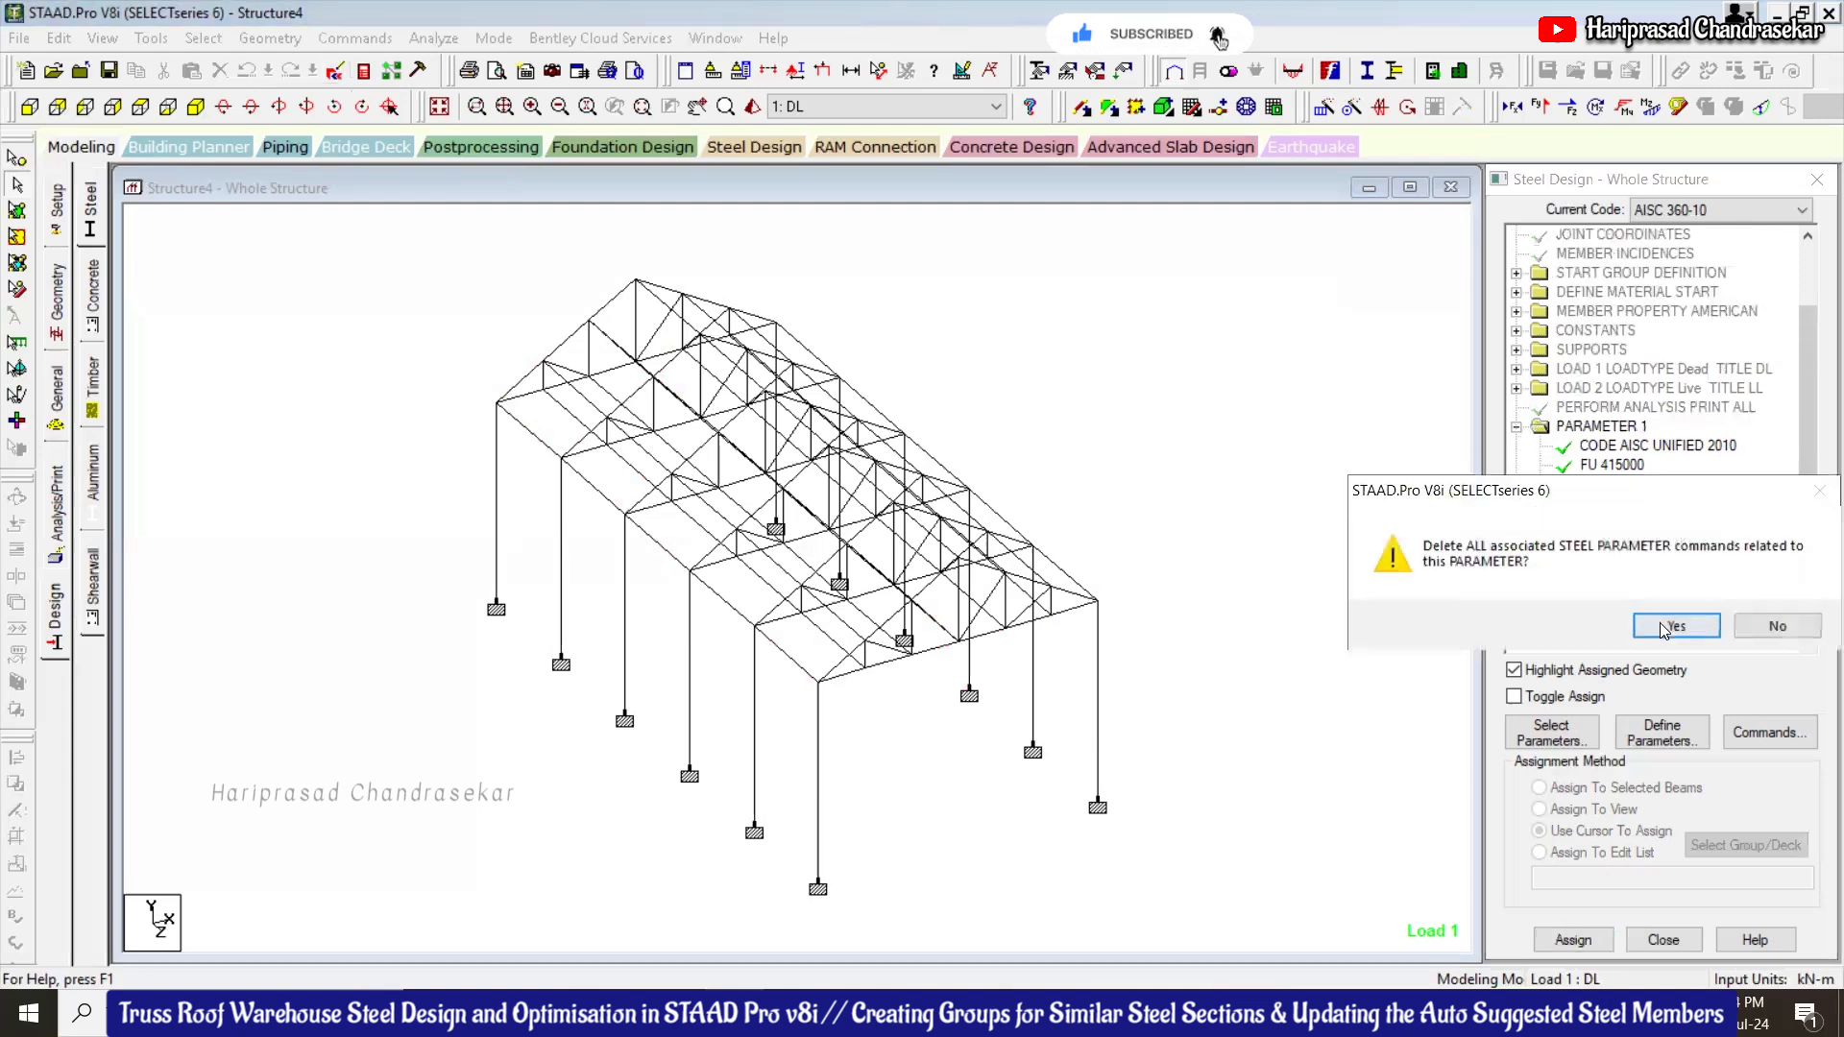
left_click(1669, 623)
left_click(1592, 623)
key("Delete")
left_click(1655, 624)
left_click(1614, 589)
key("Delete")
left_click(1660, 627)
key("Delete")
left_click(1644, 628)
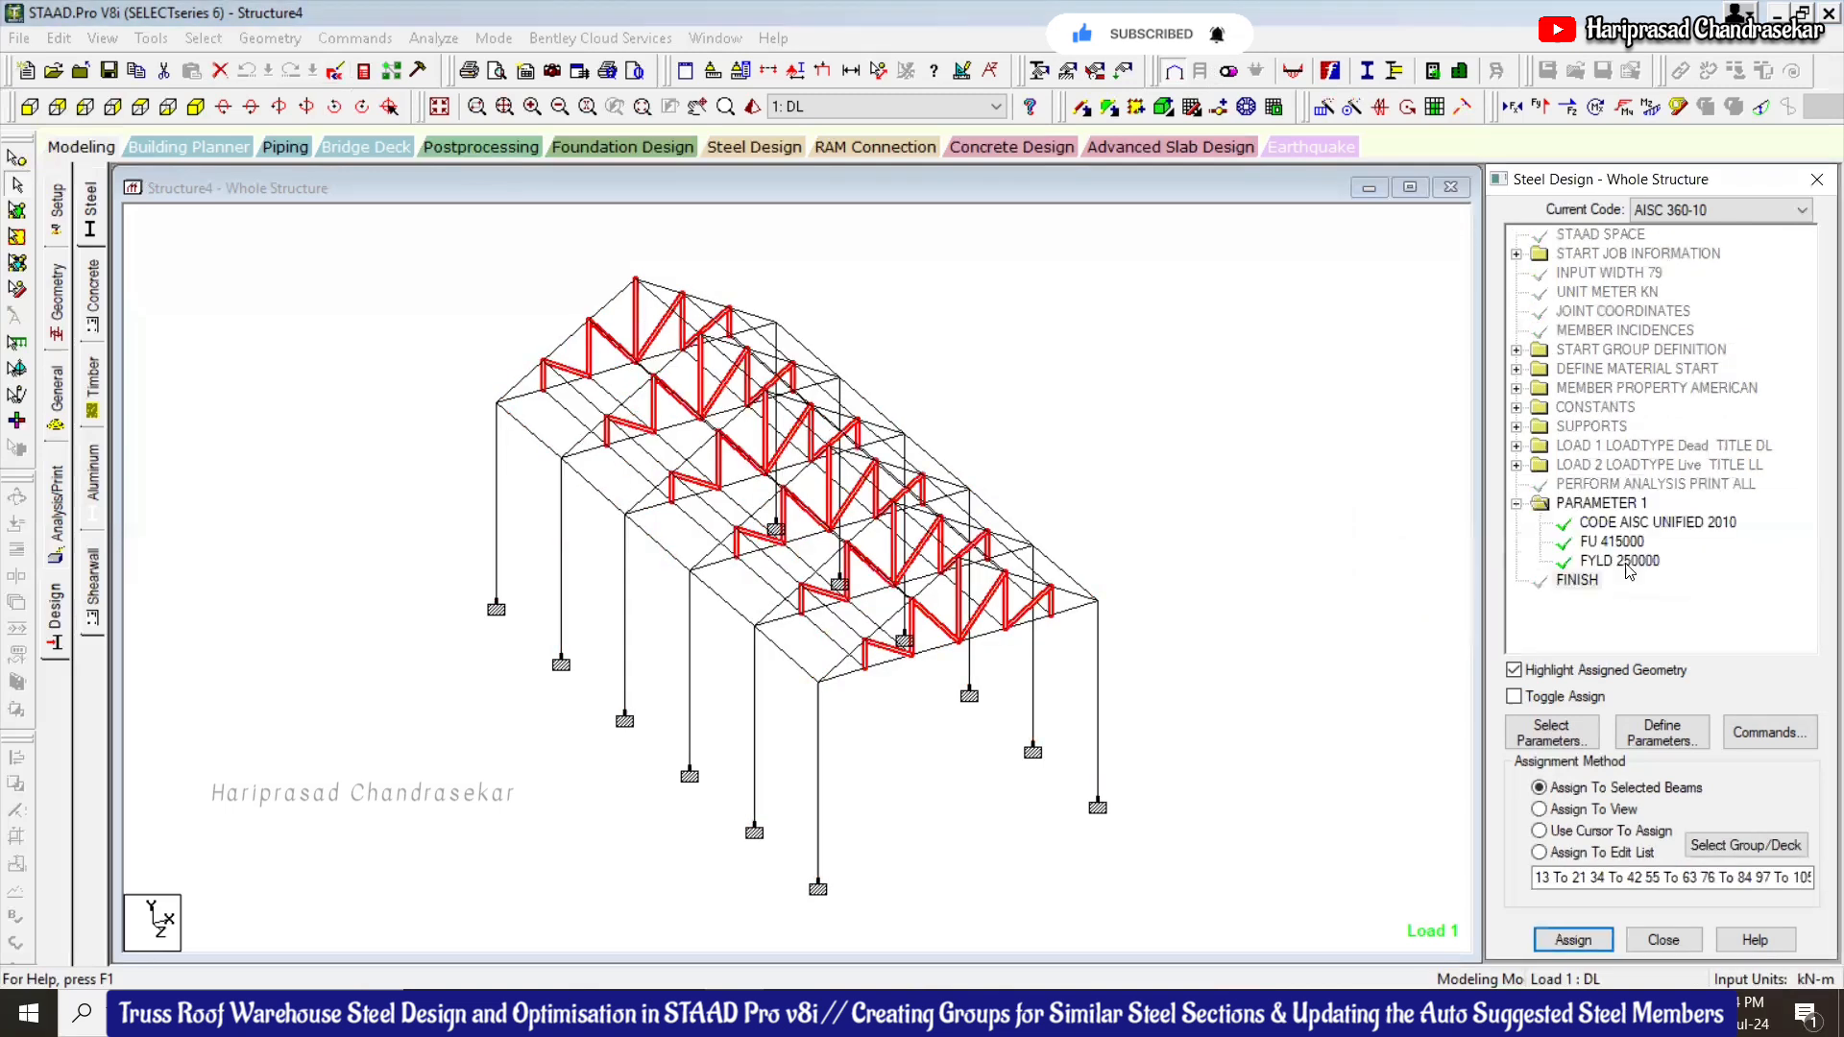
Add a Select command after the Parameter 1 block and assign it to all members in the view
left_click(1625, 563)
left_click(1540, 830)
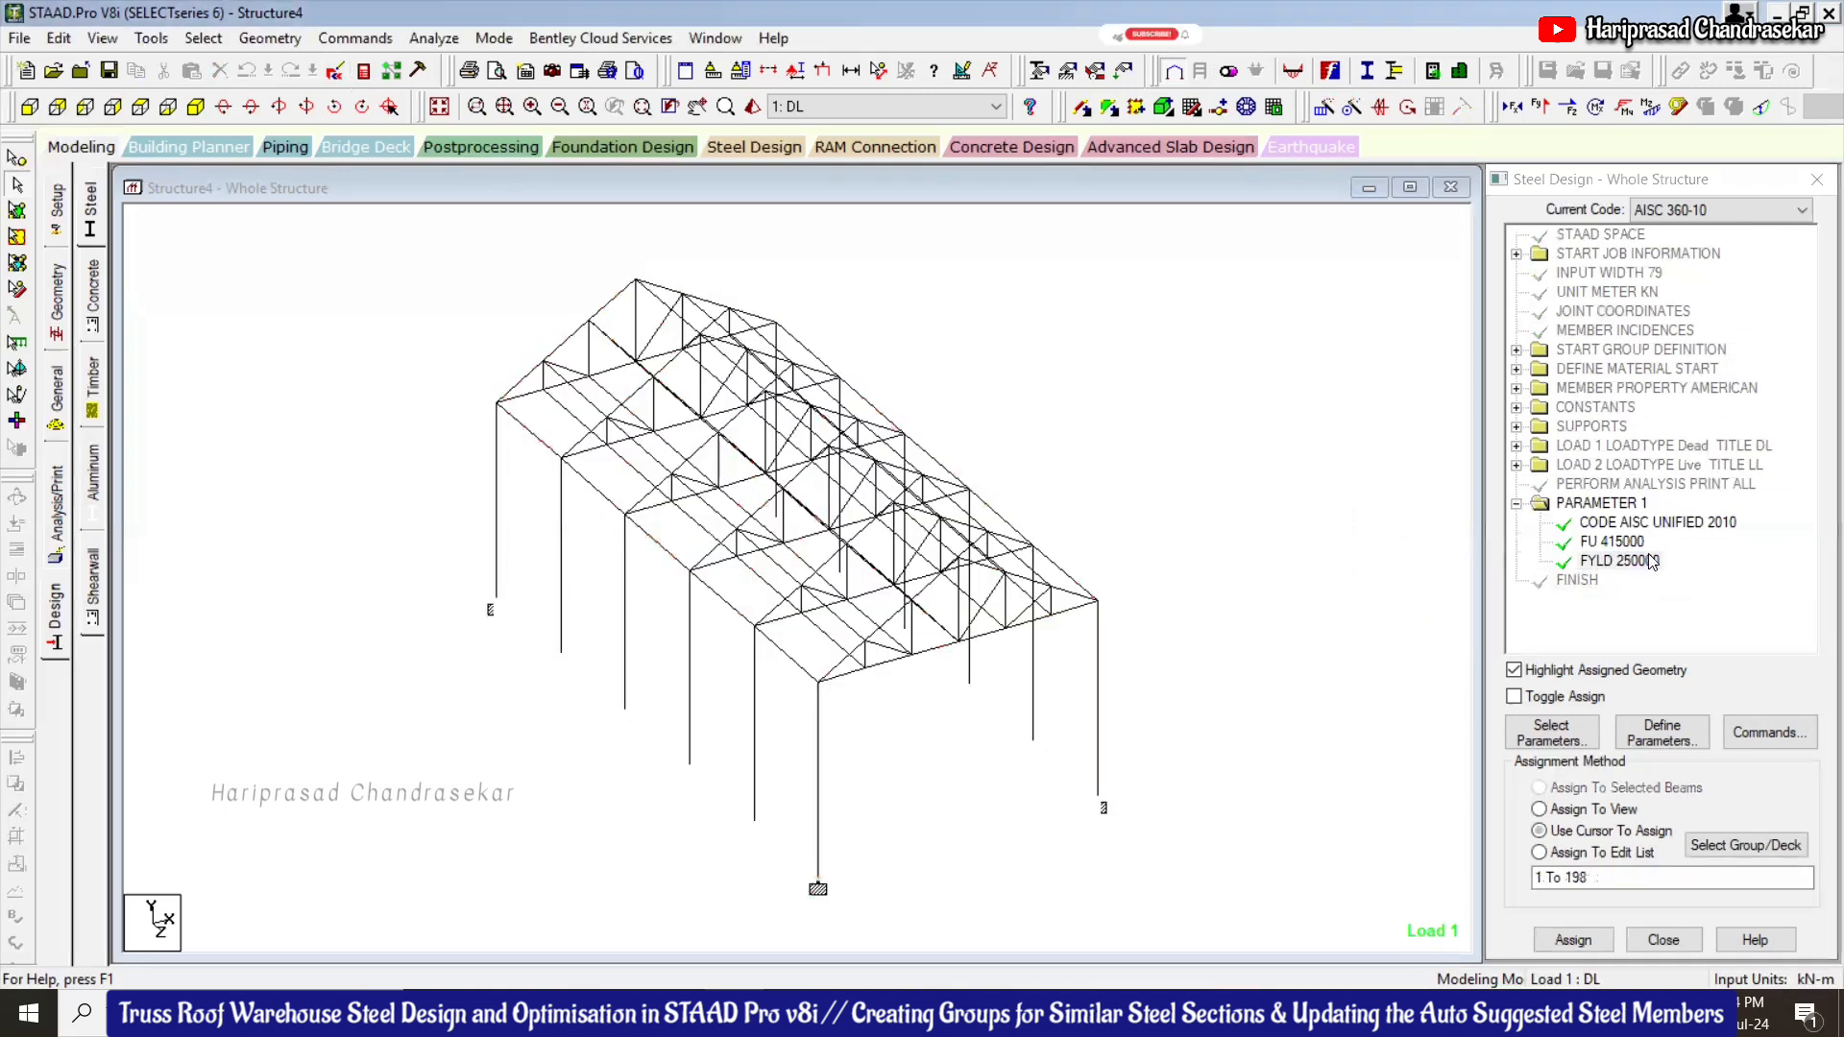
left_click(1745, 730)
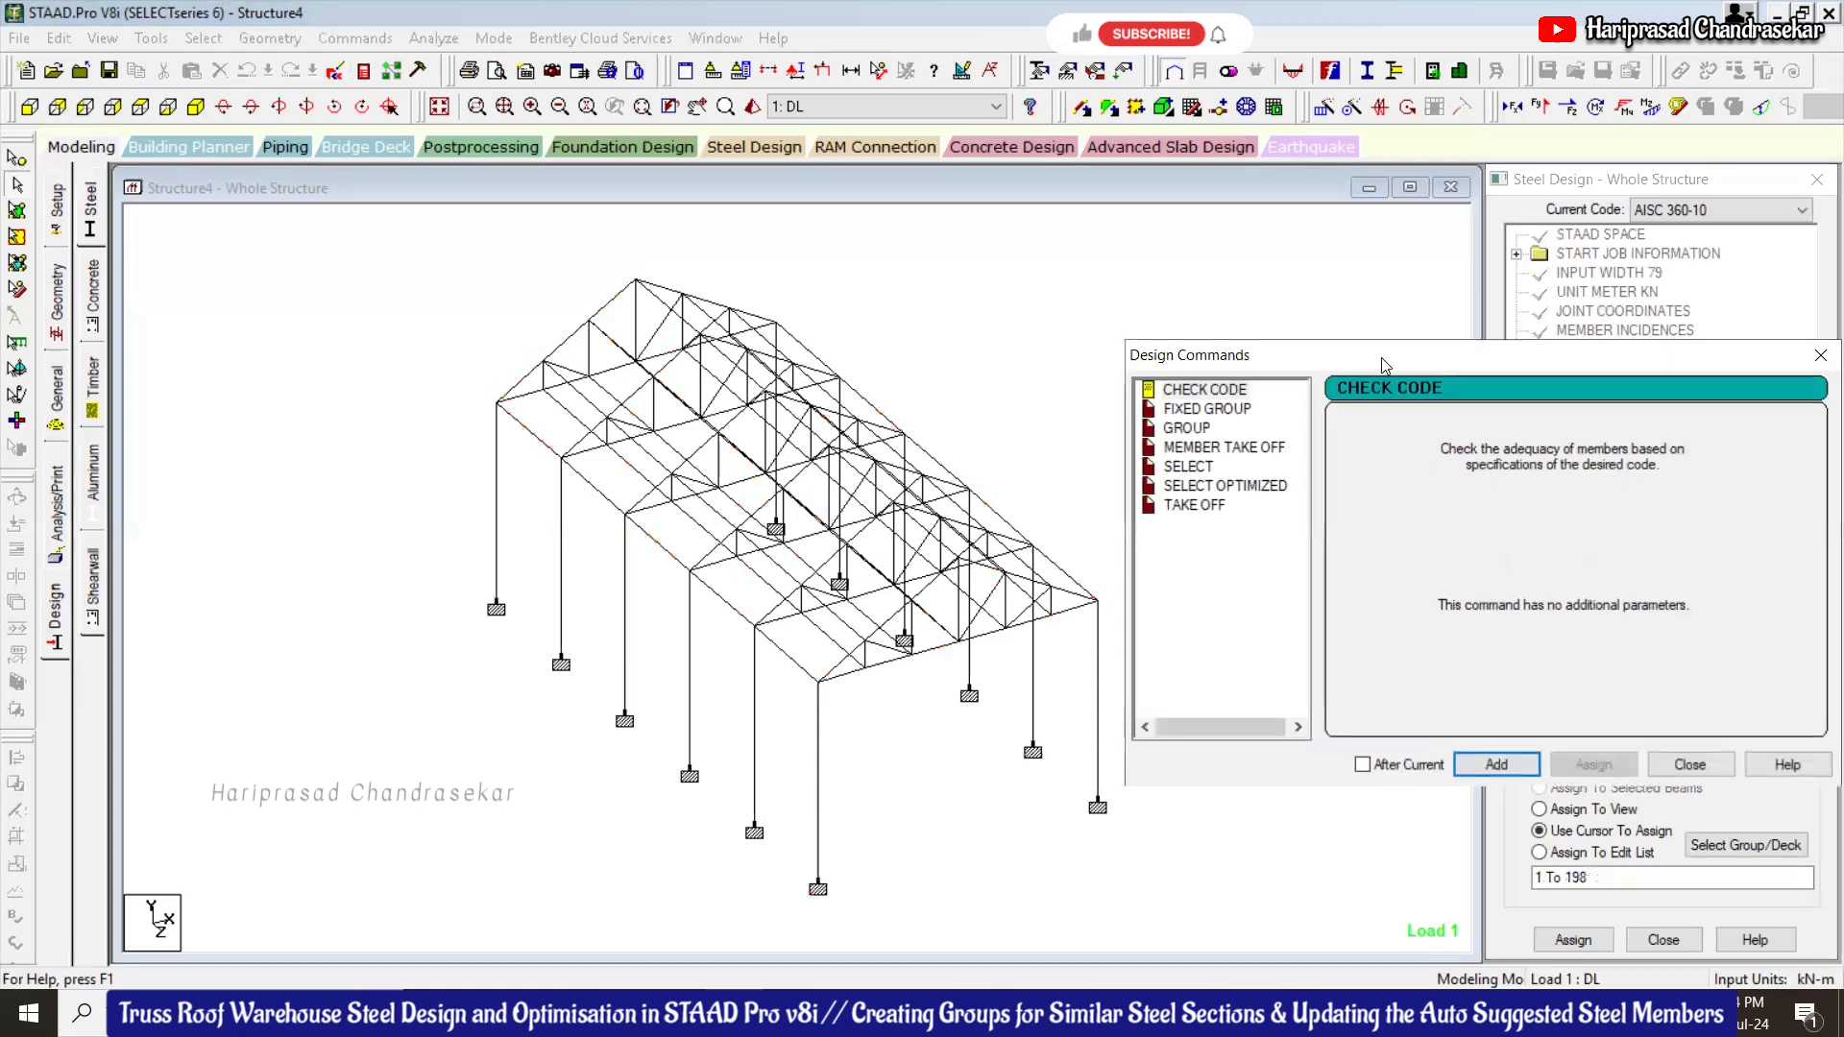
left_click_drag(1381, 358, 516, 268)
left_click(384, 375)
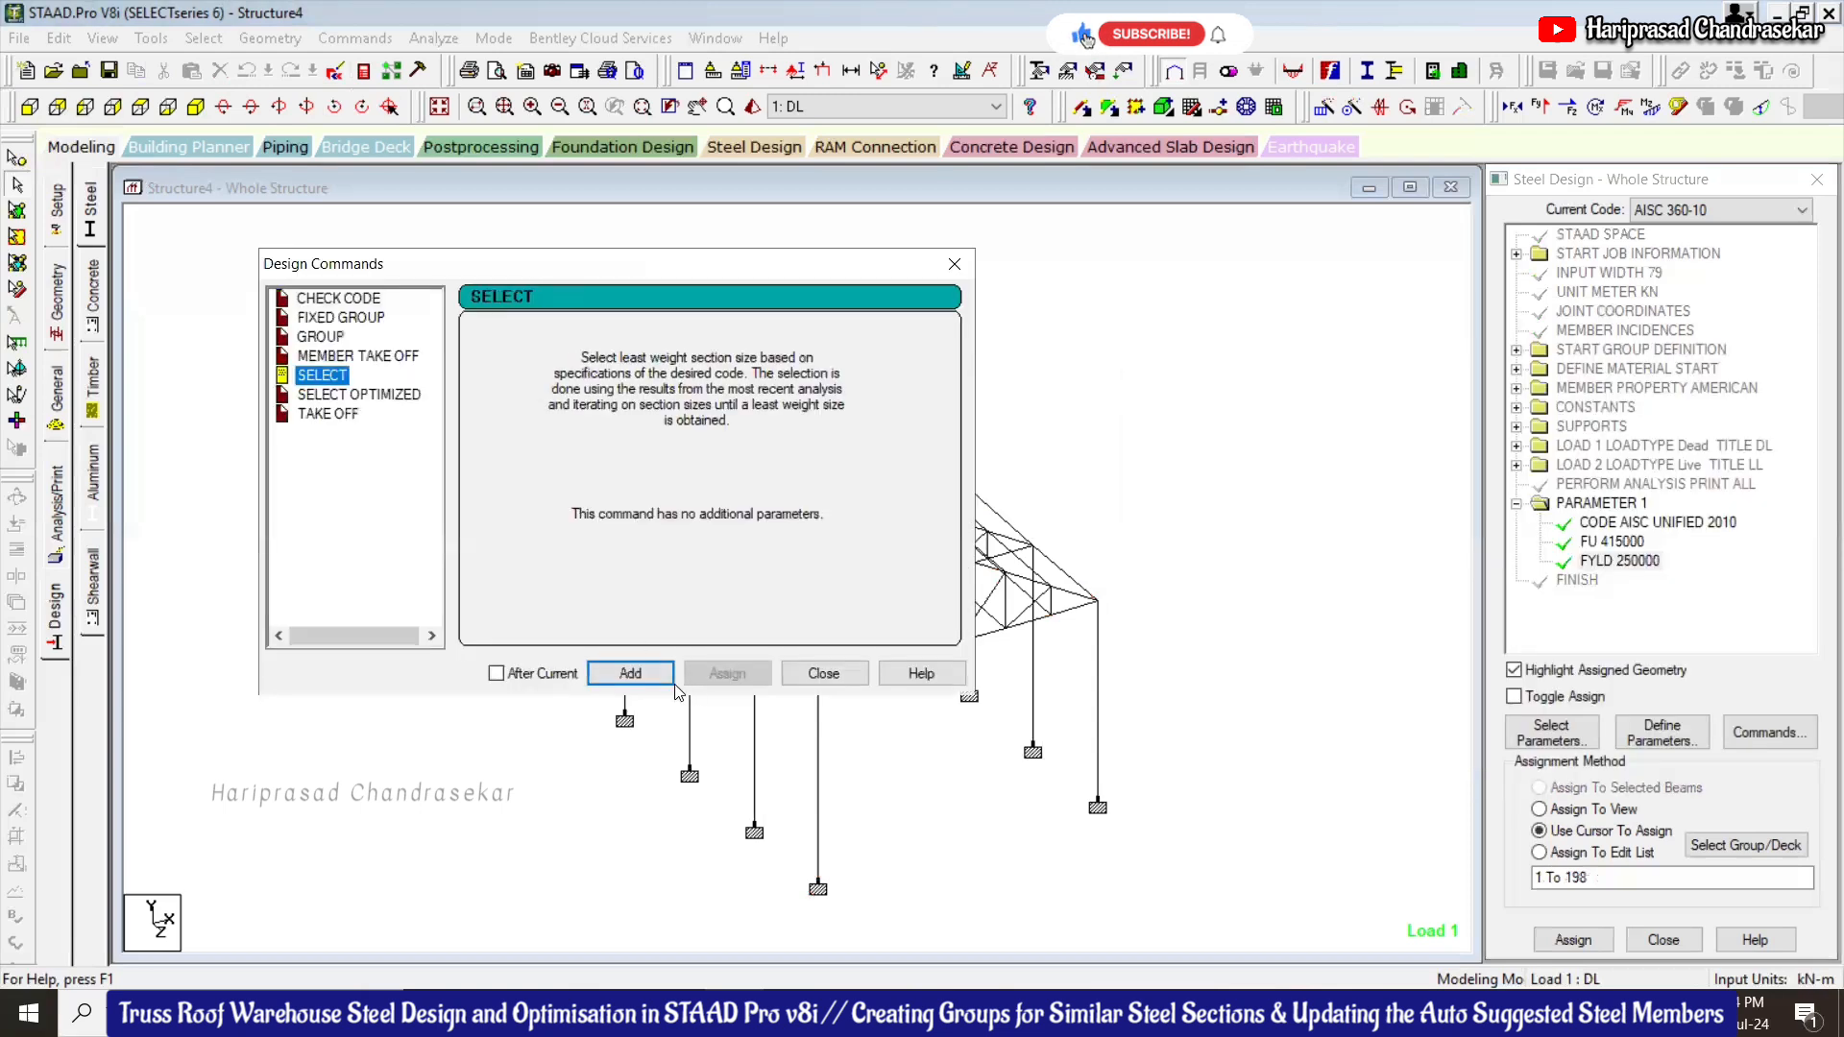
left_click(631, 674)
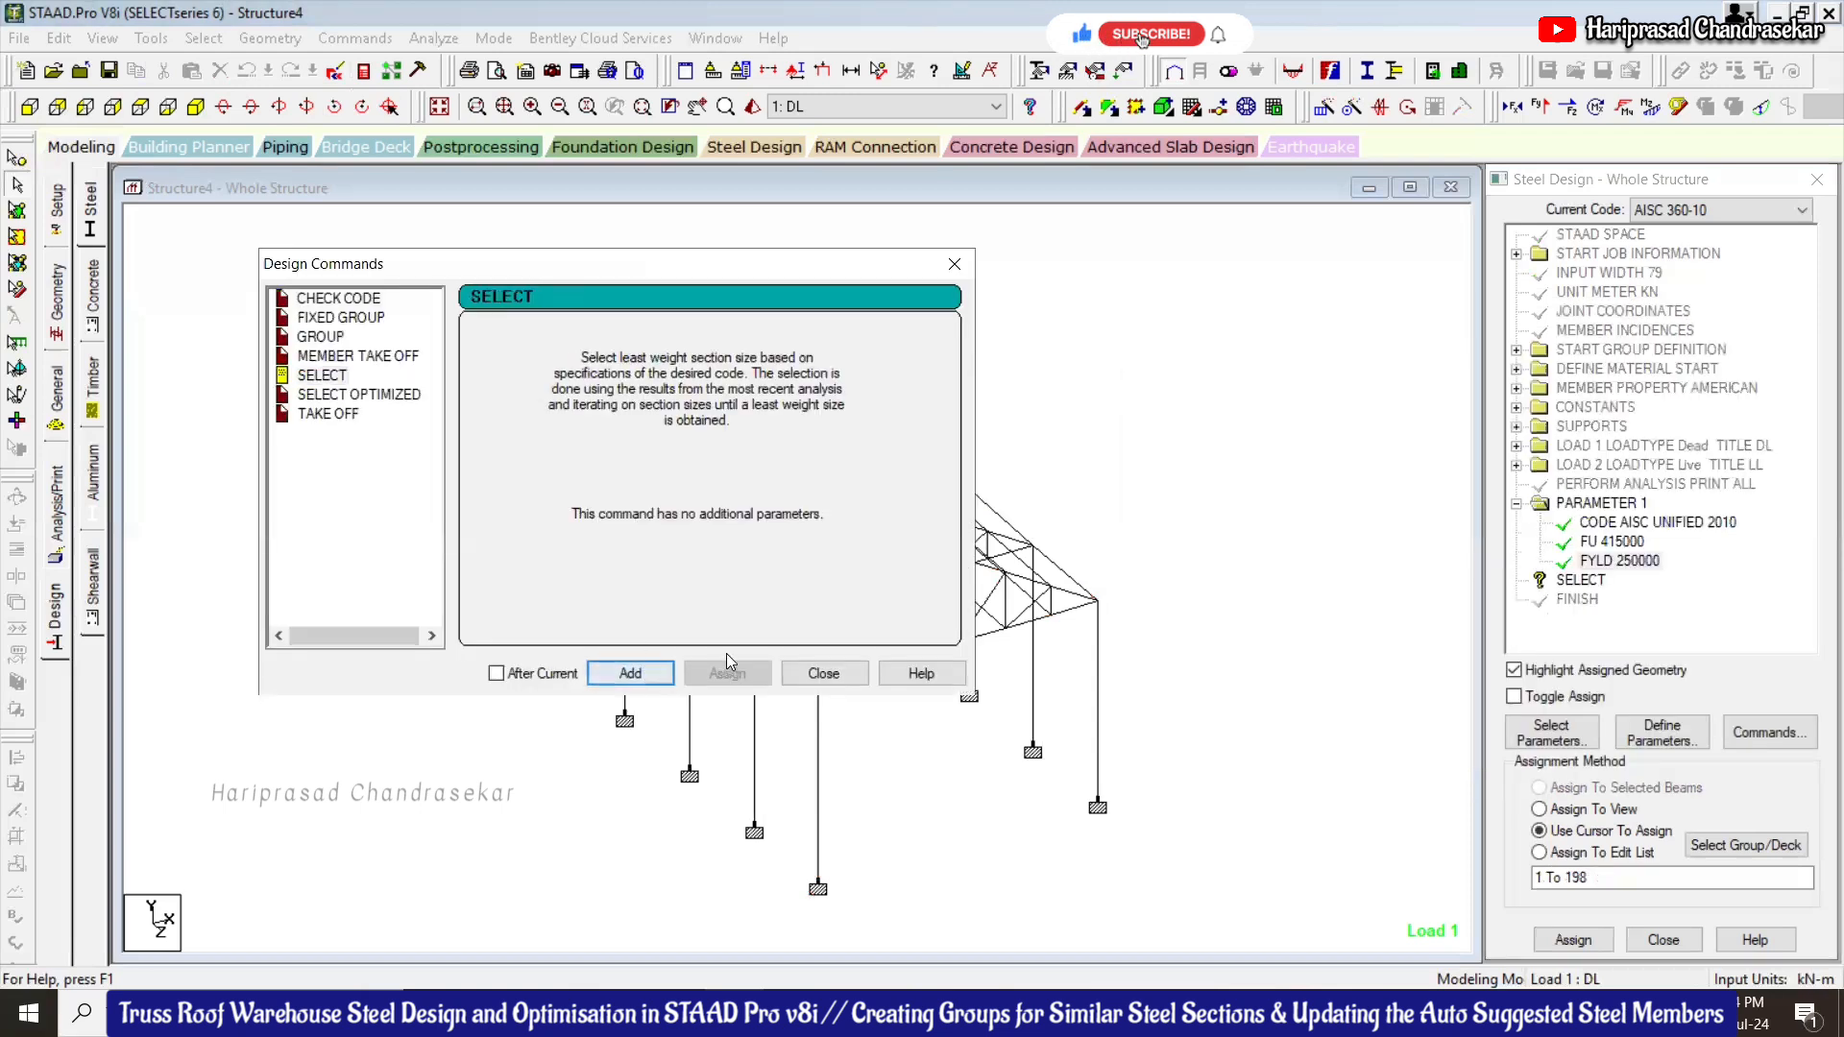
left_click(828, 674)
left_click(1580, 580)
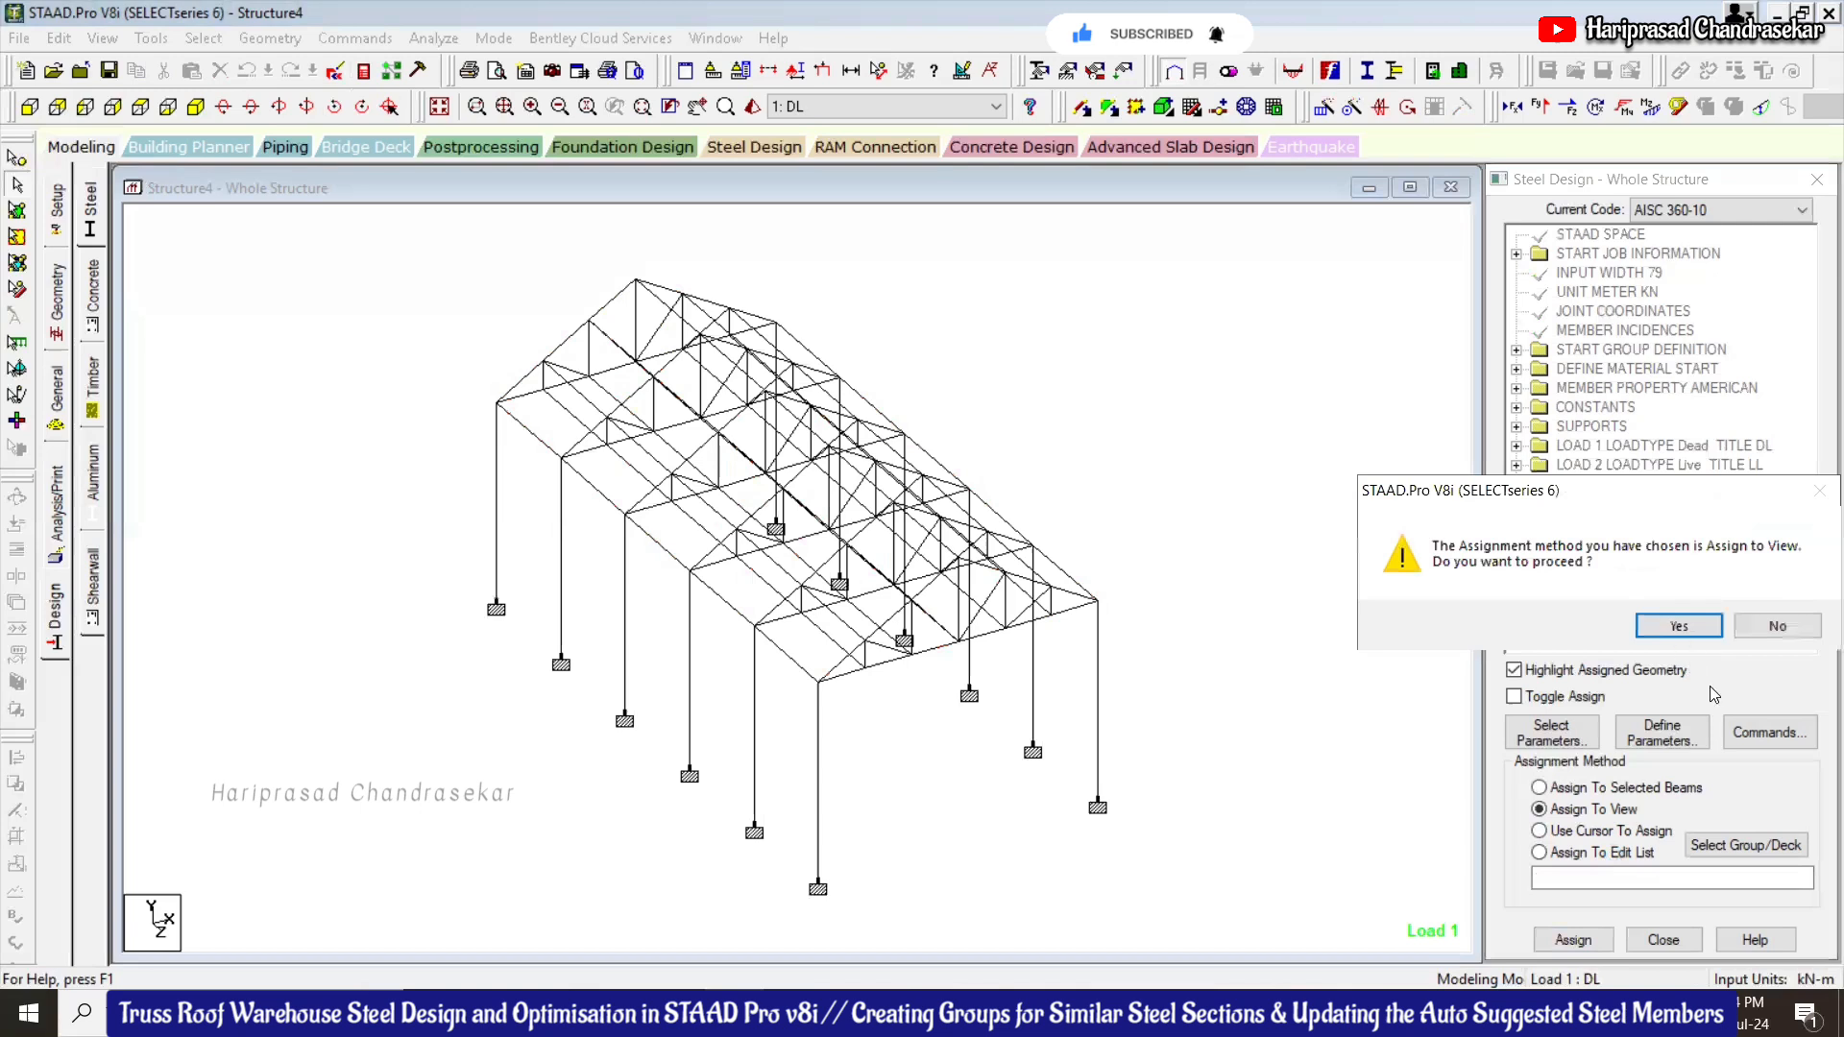
key("Return")
Add four Group design commands with the property specification set to Ax
left_click(1770, 735)
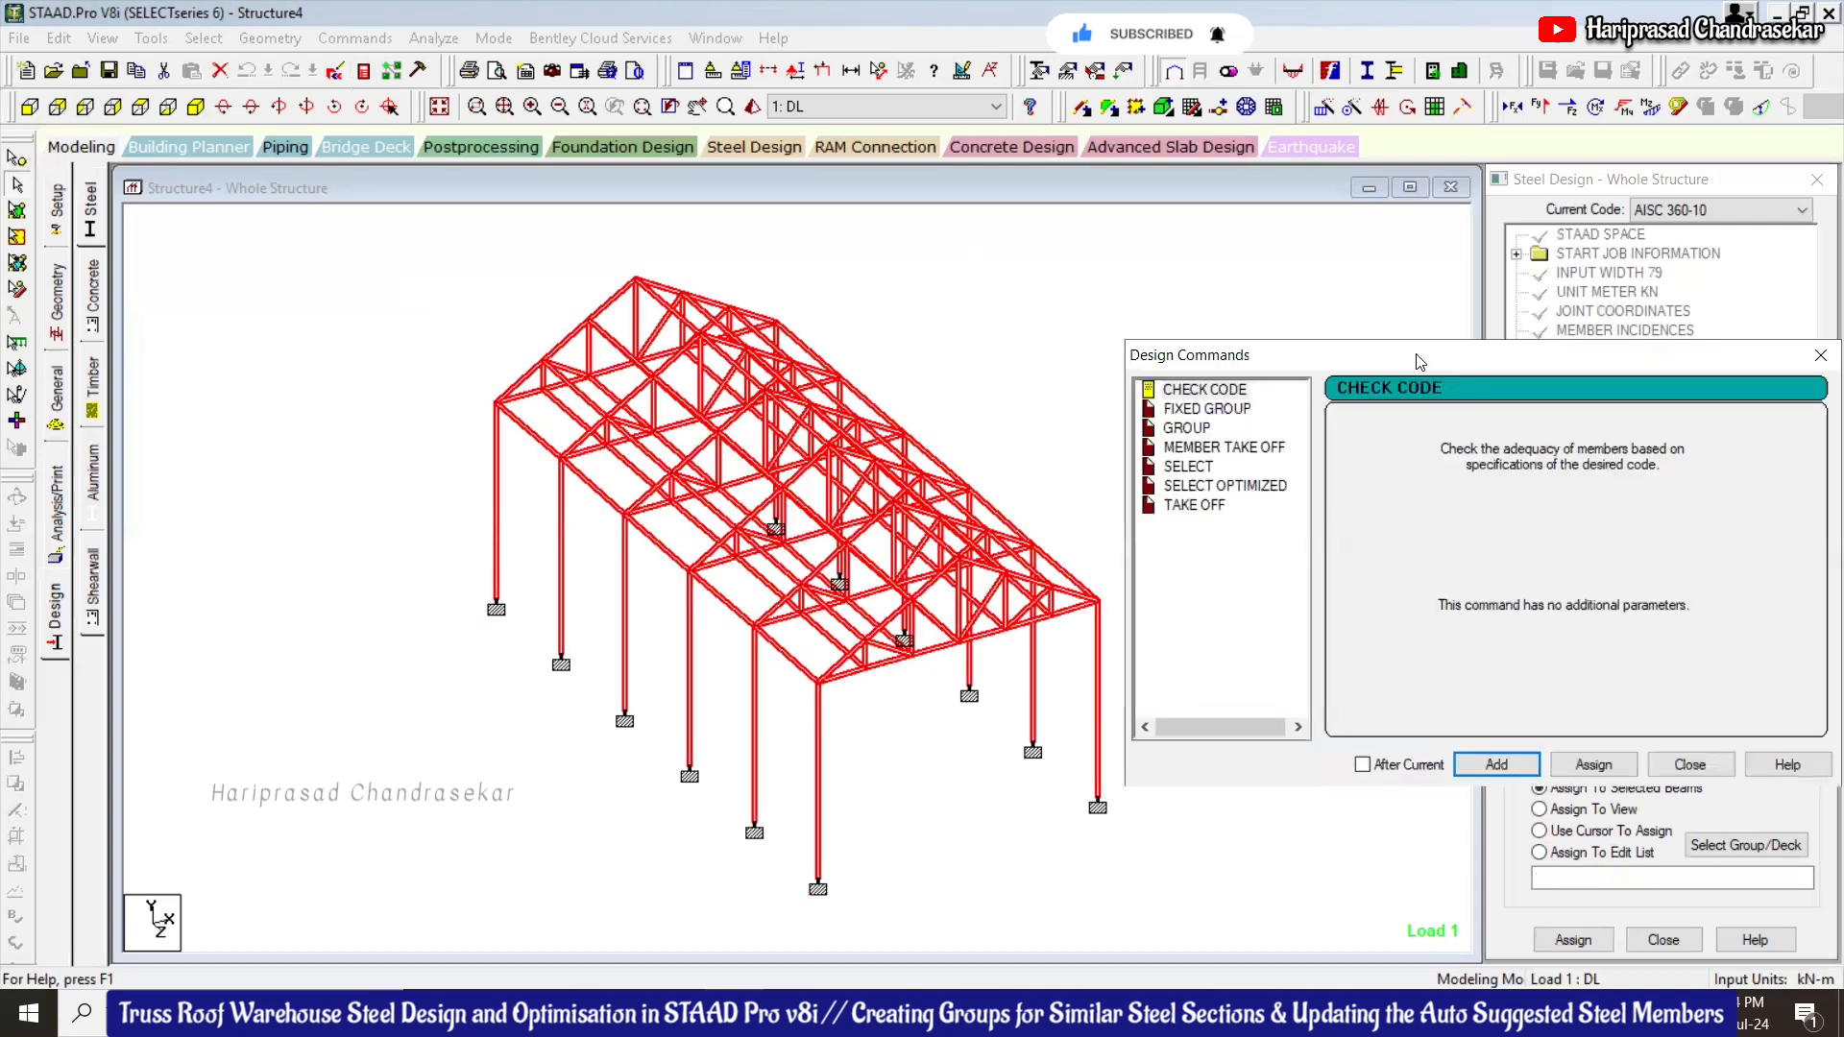
left_click_drag(1419, 362, 629, 291)
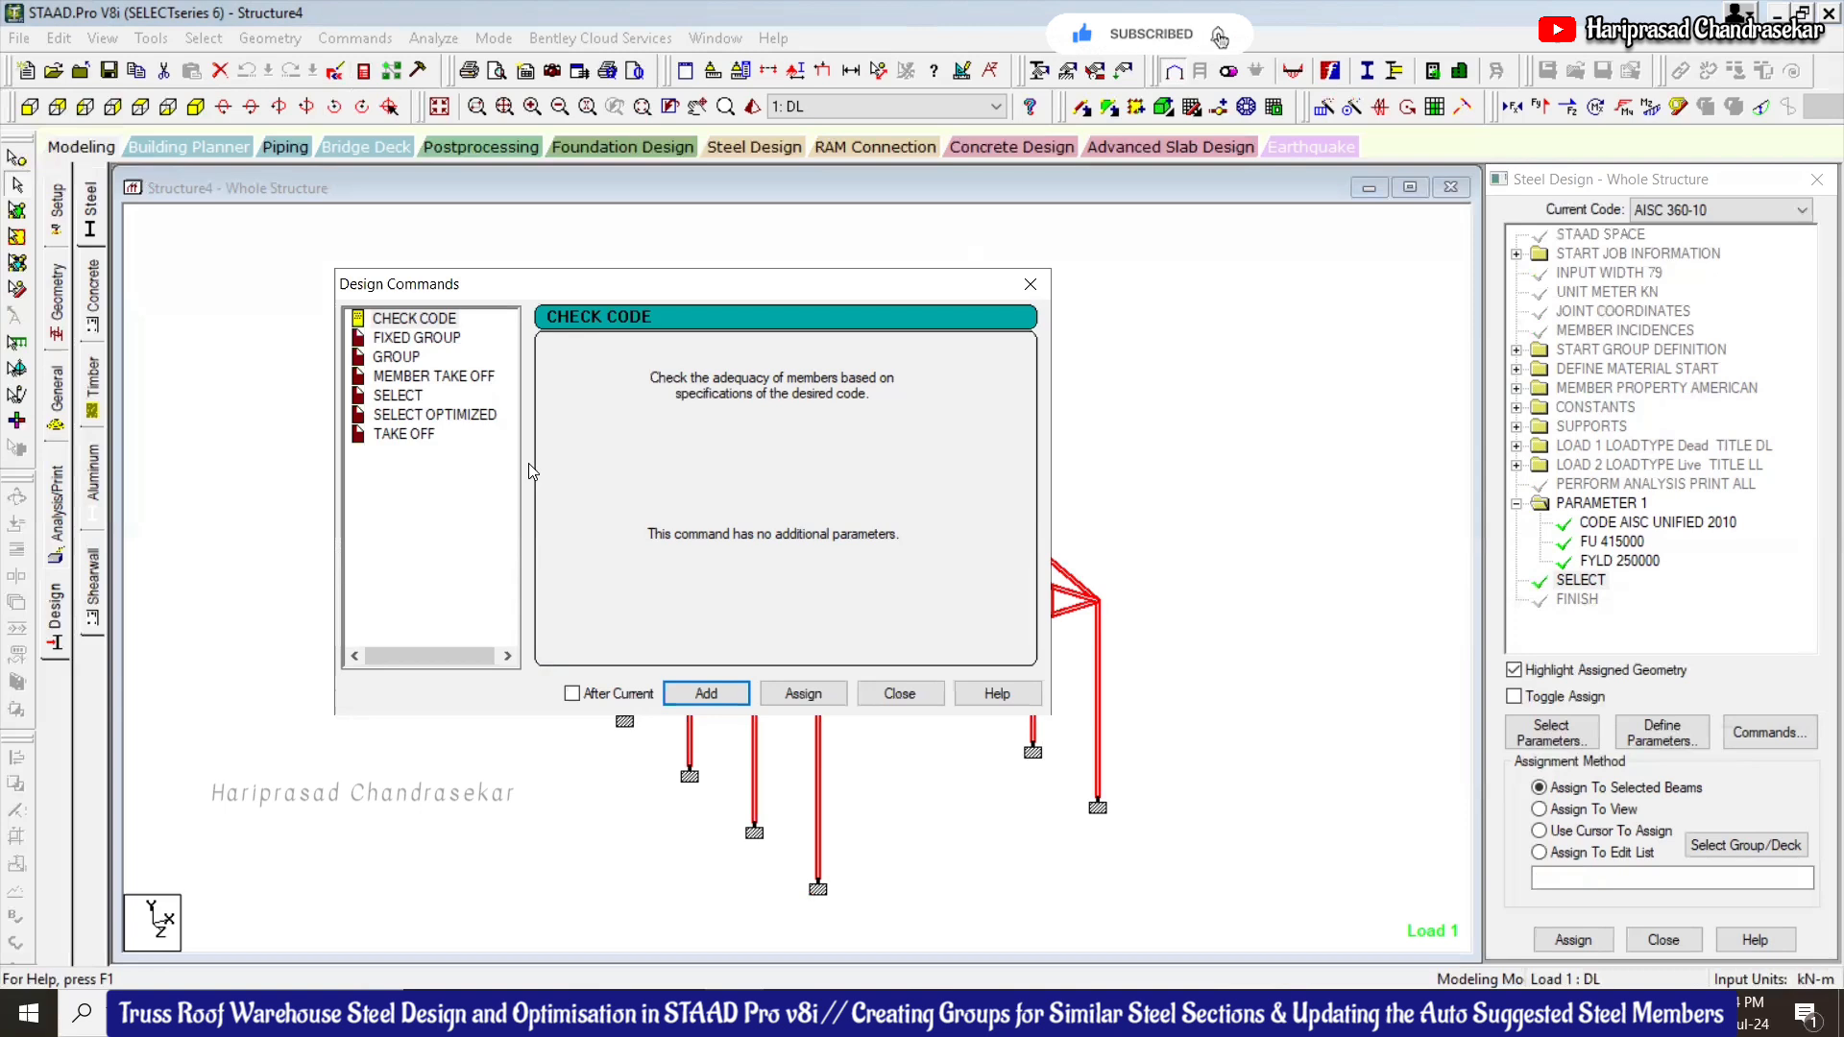
left_click(397, 357)
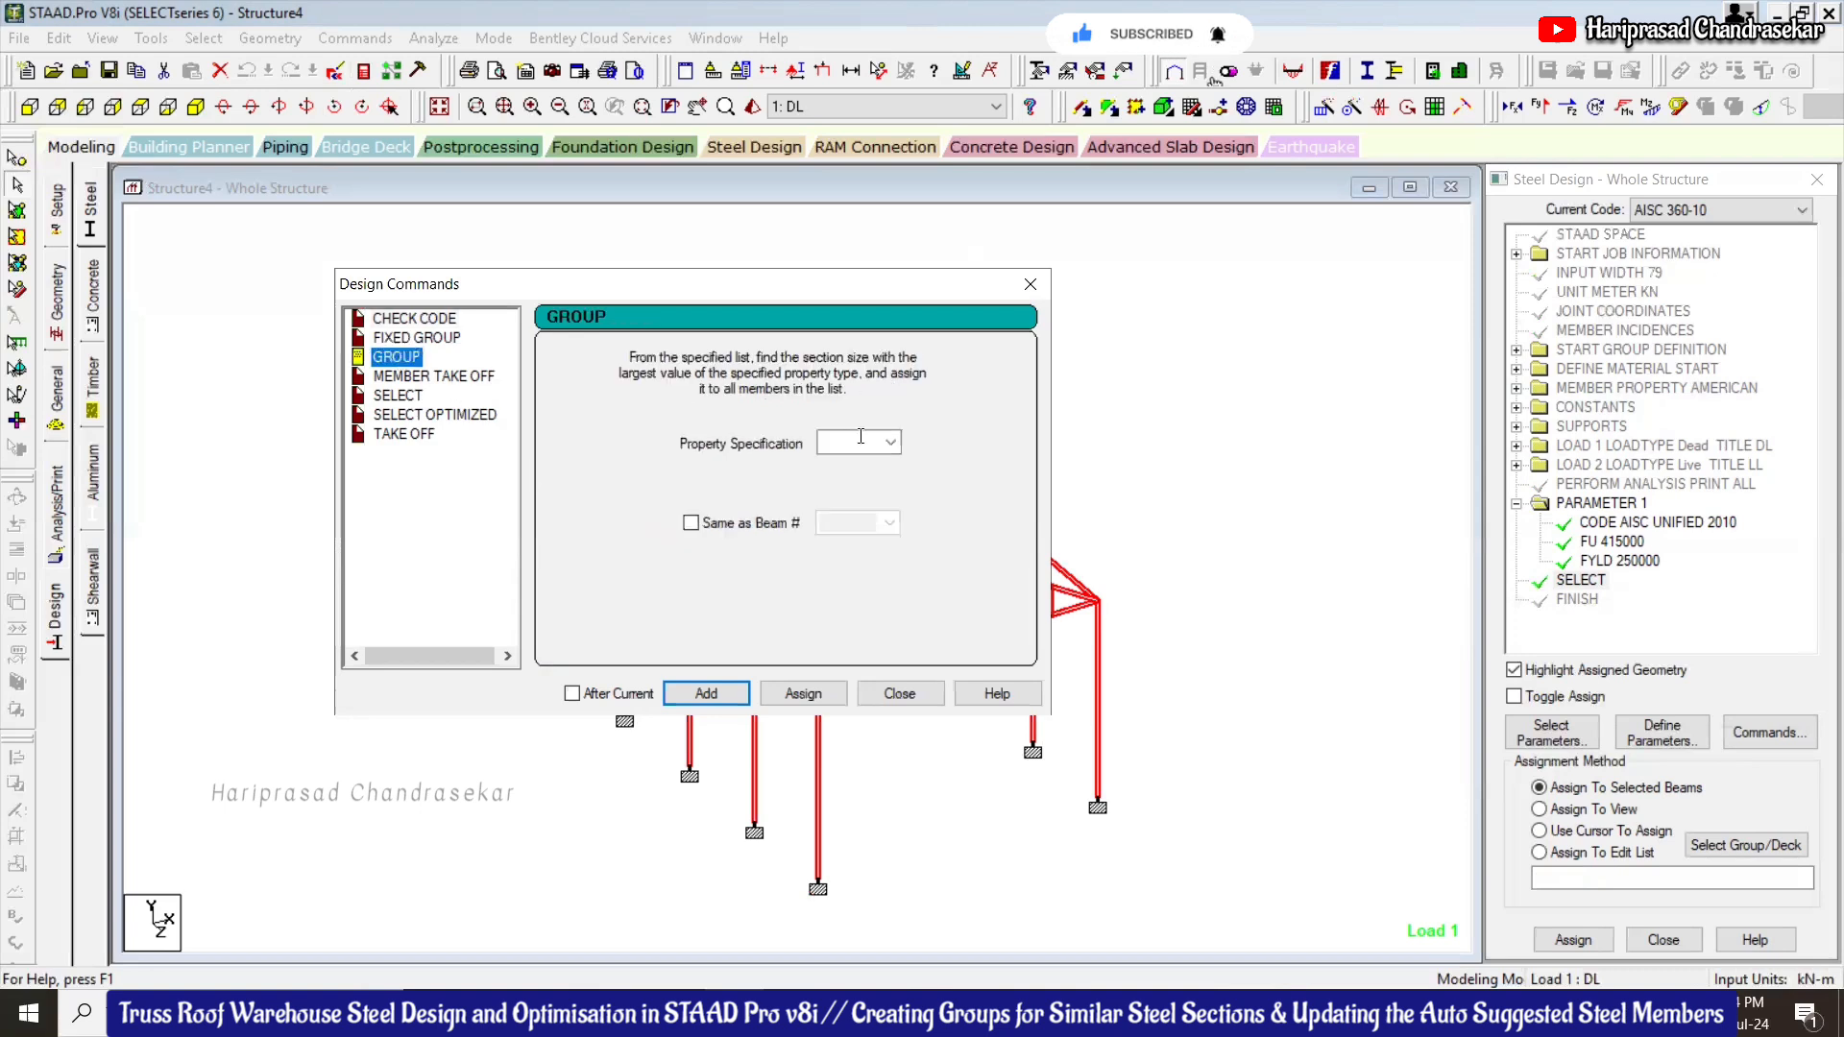
left_click(891, 442)
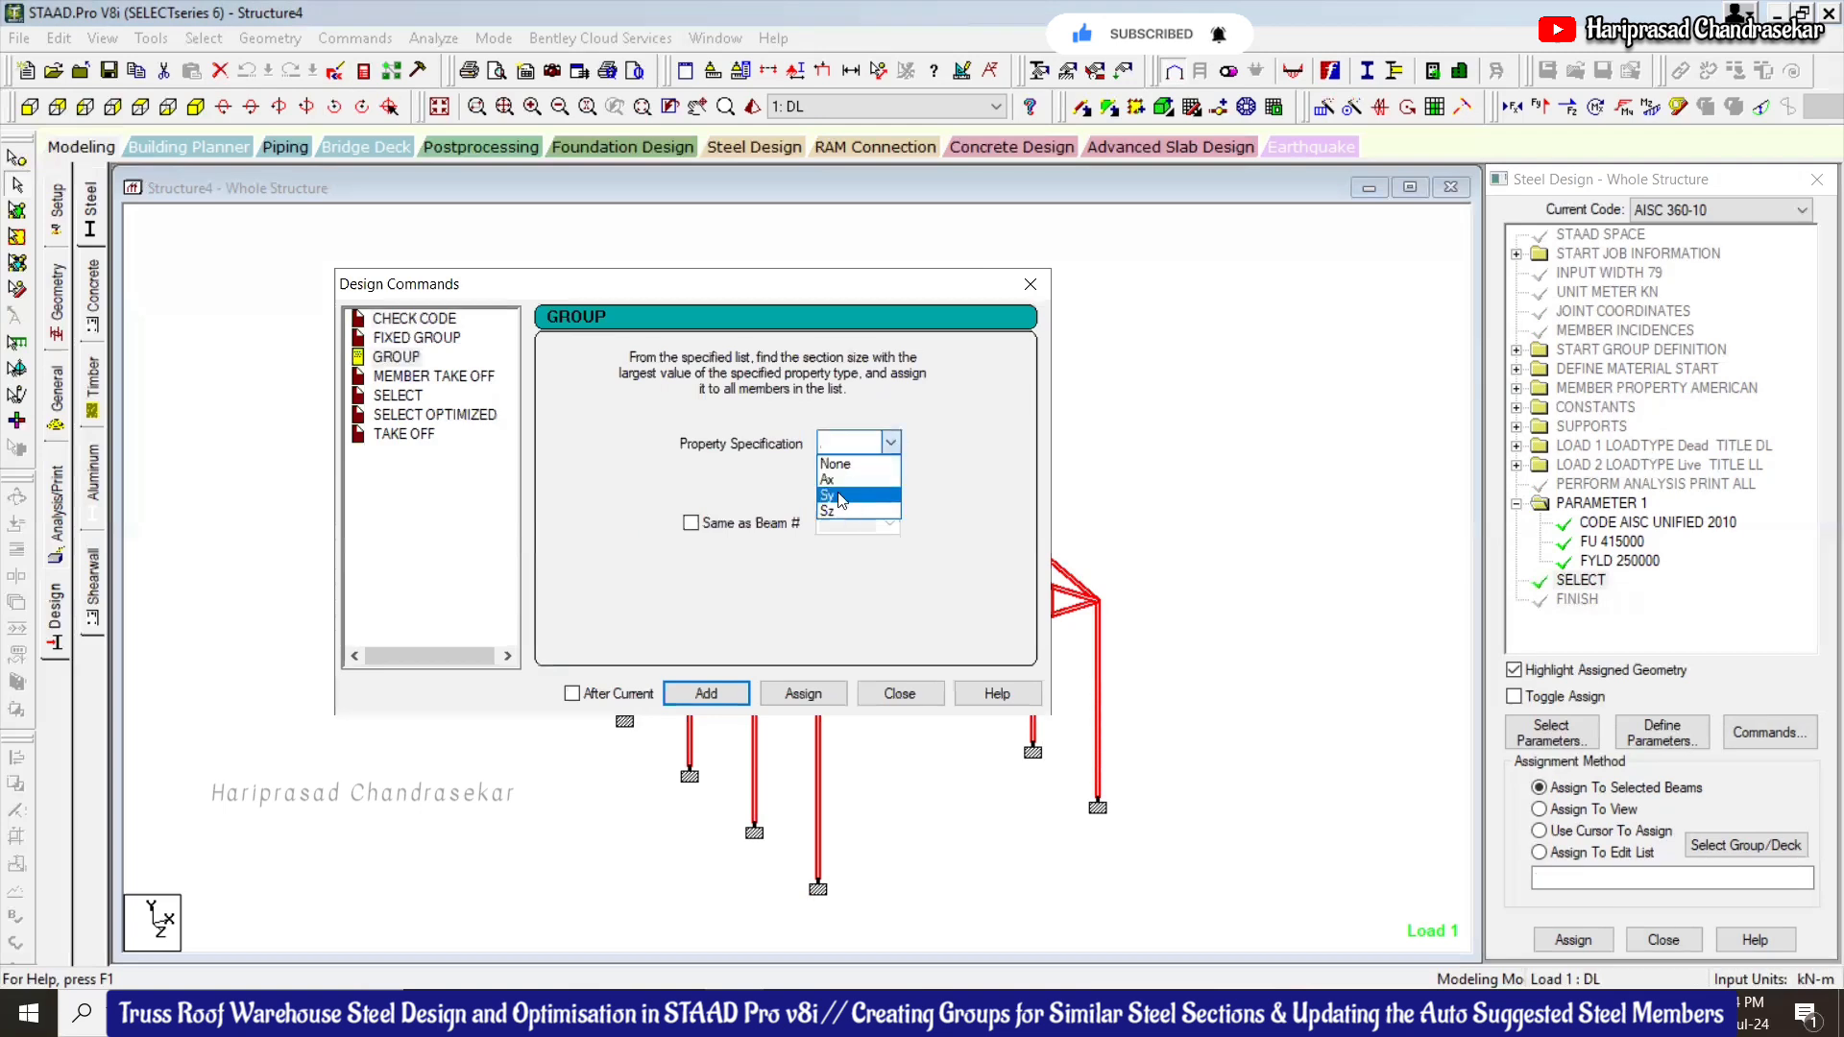
left_click(836, 486)
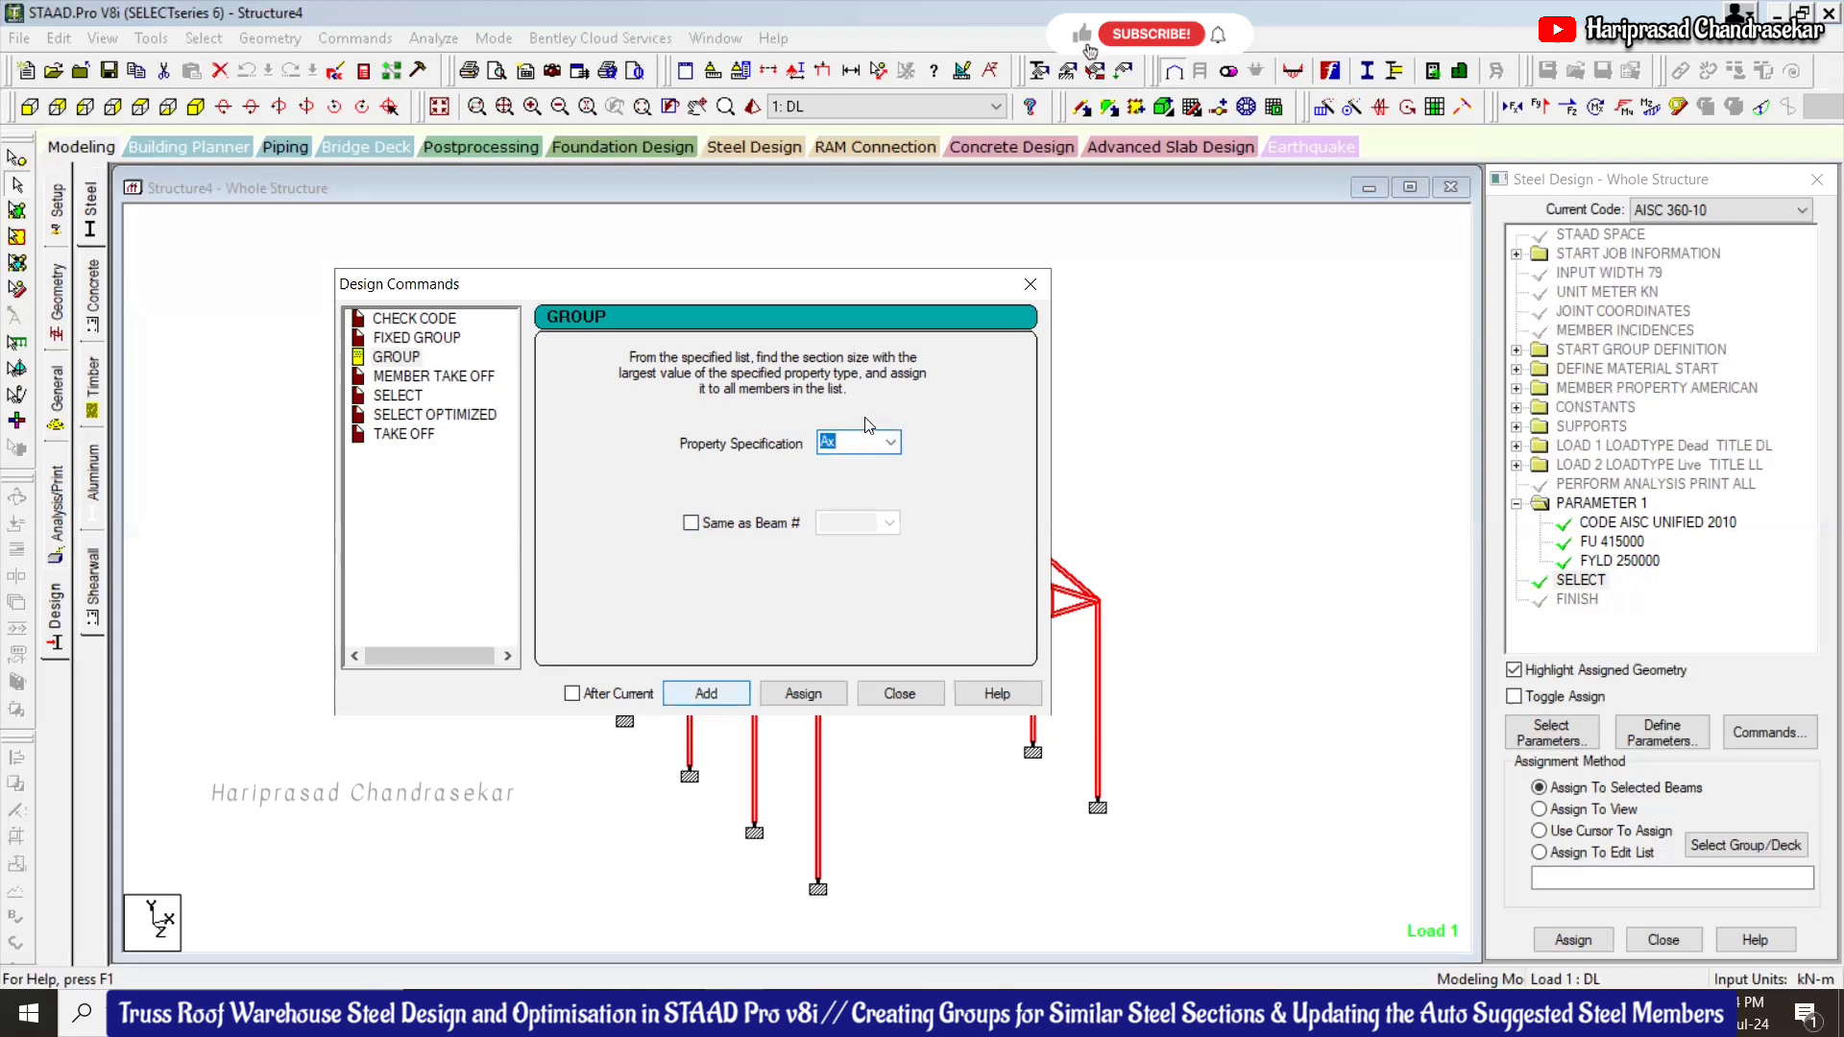
left_click(891, 443)
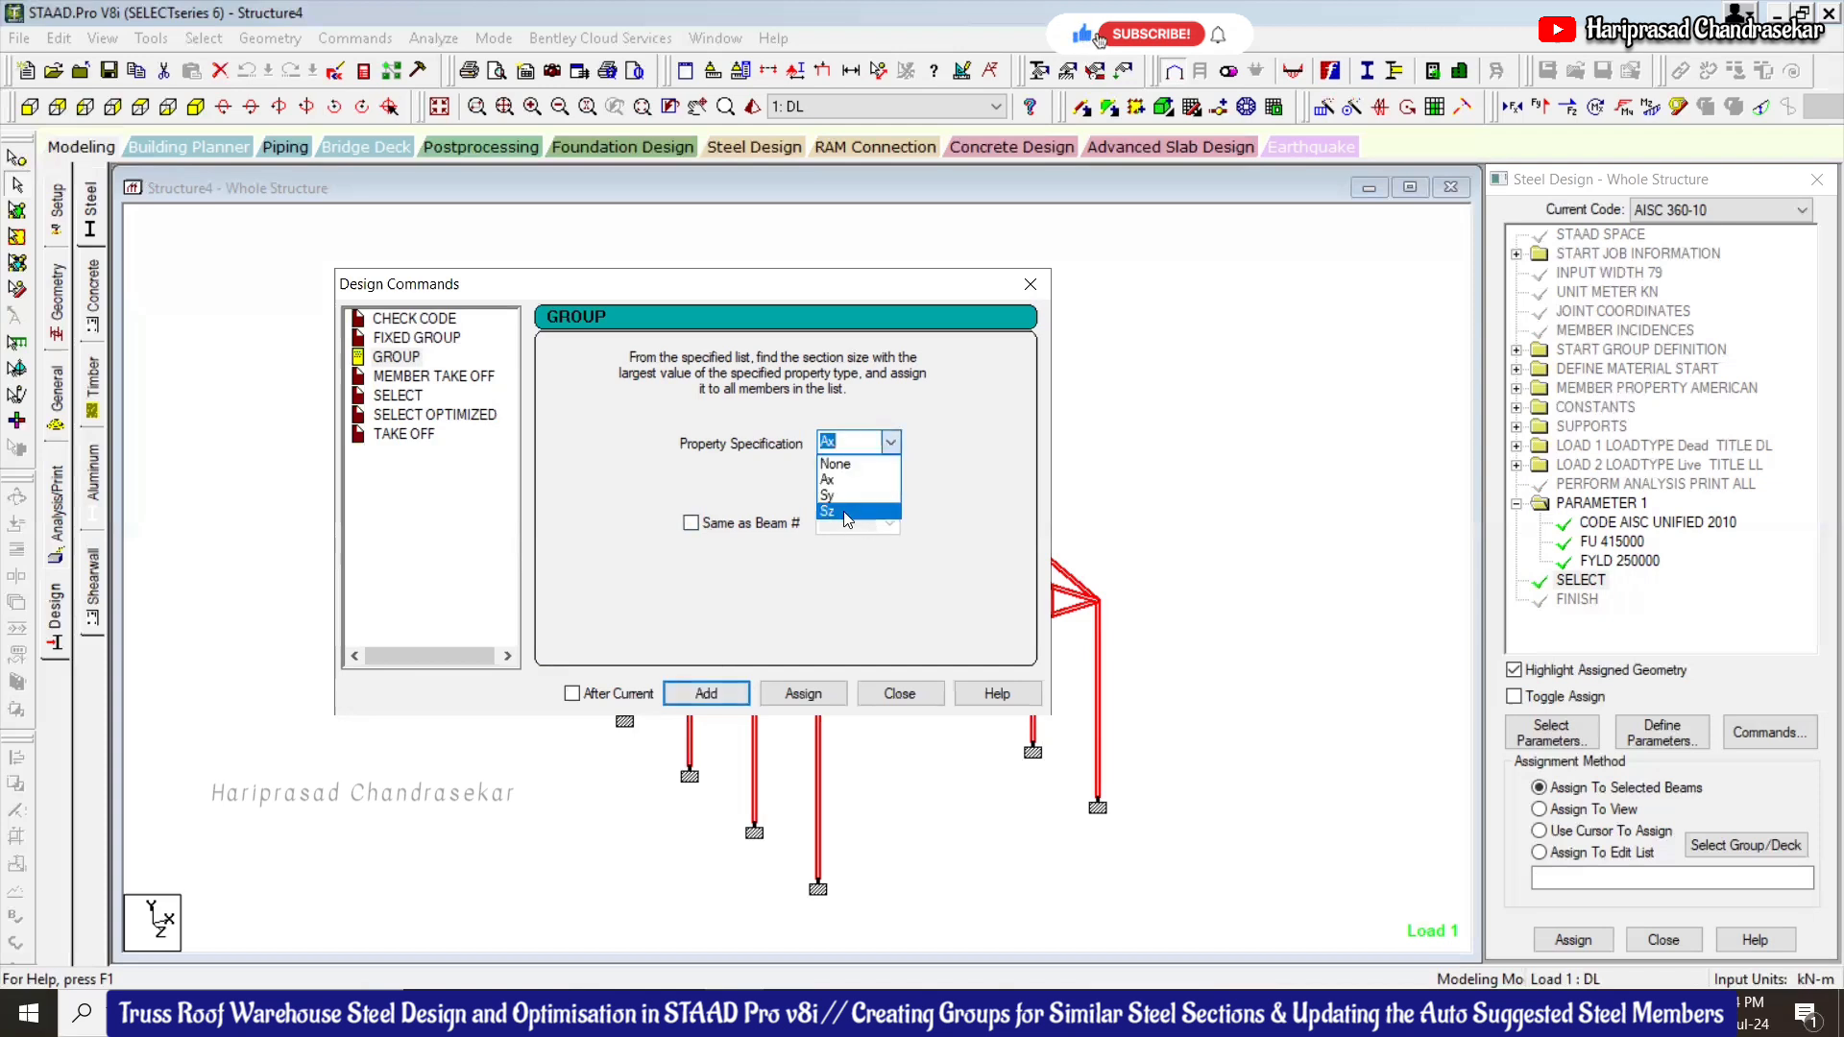
left_click(790, 472)
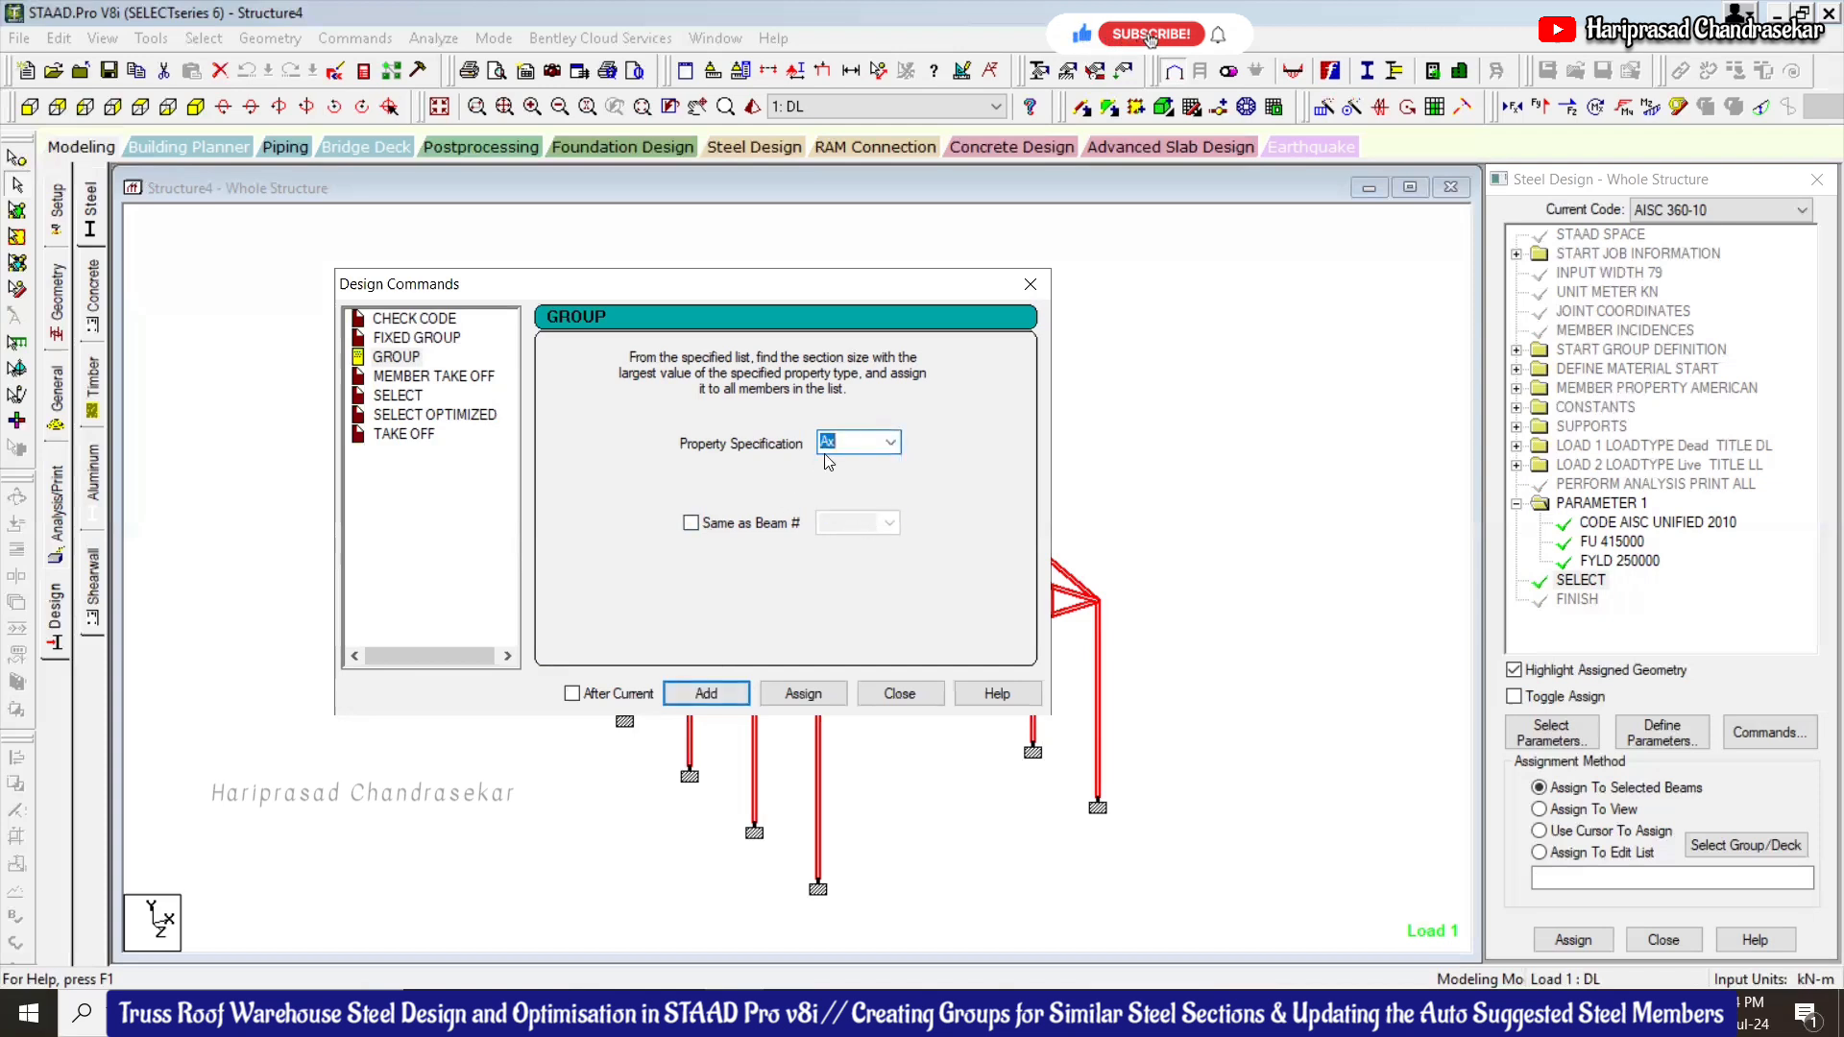
left_click(746, 692)
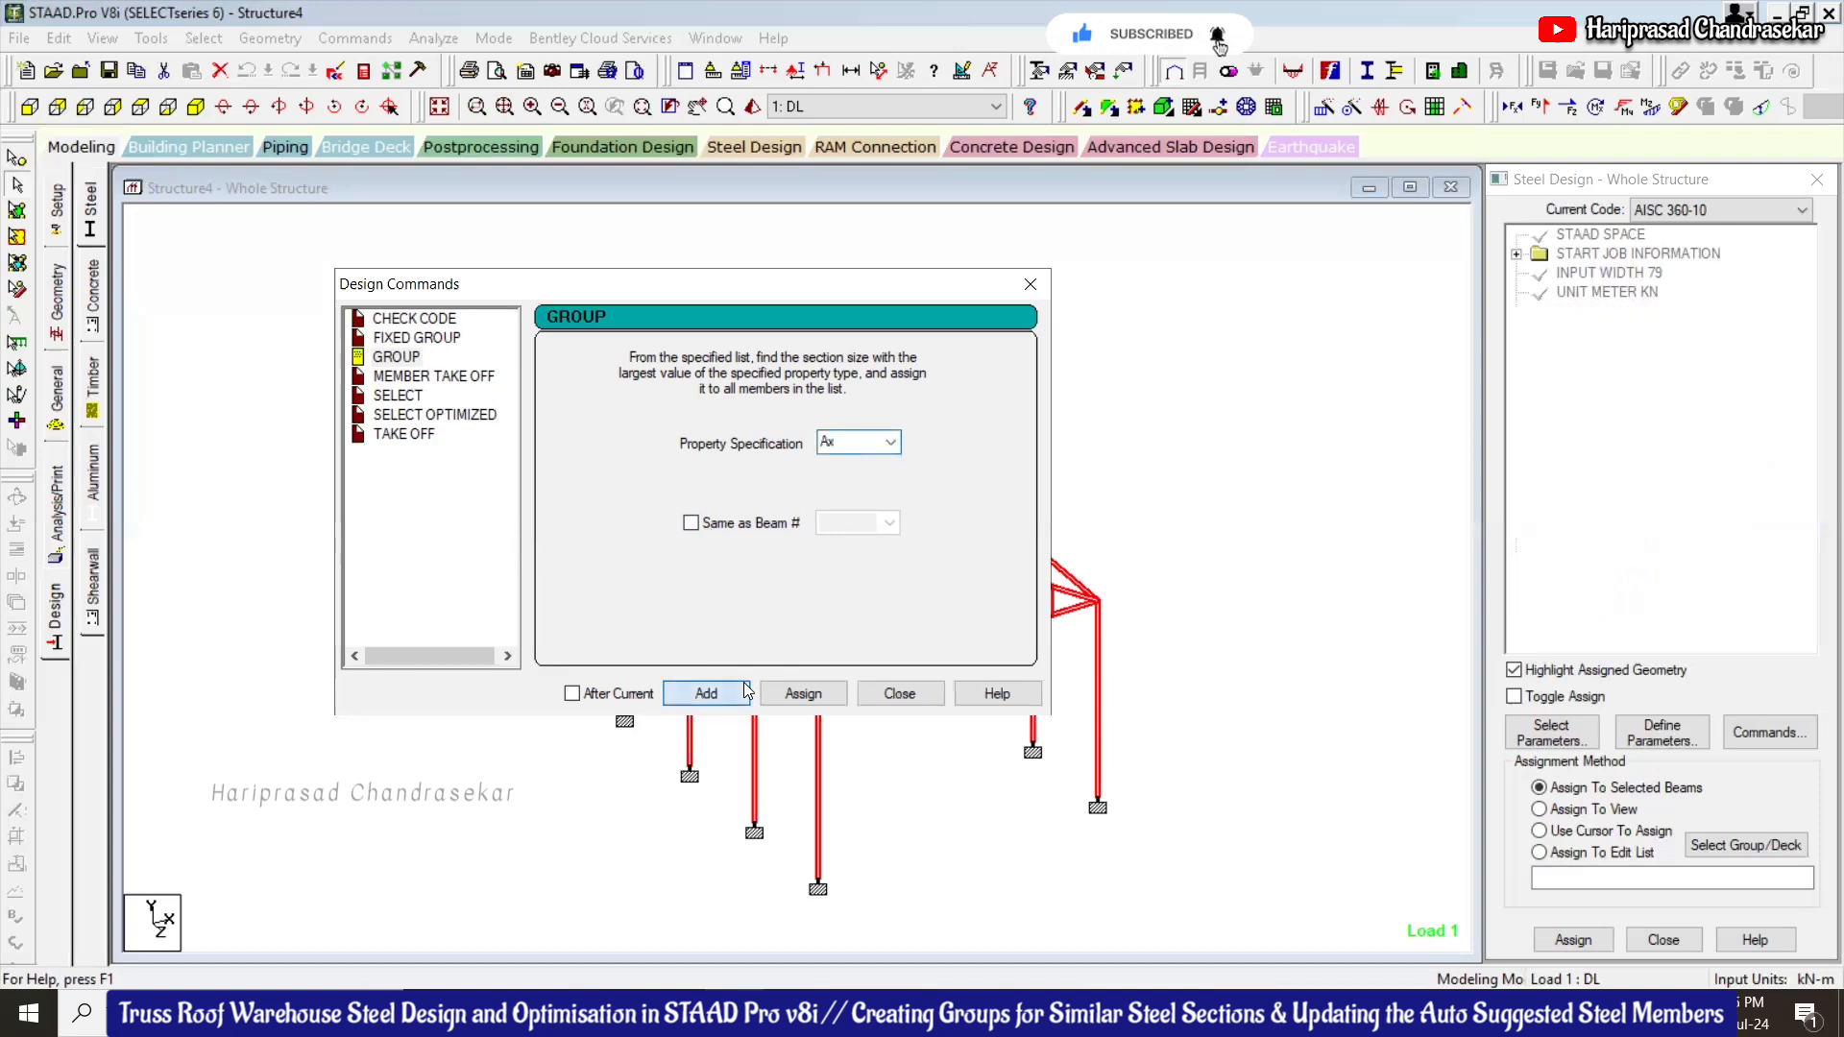
left_click(747, 690)
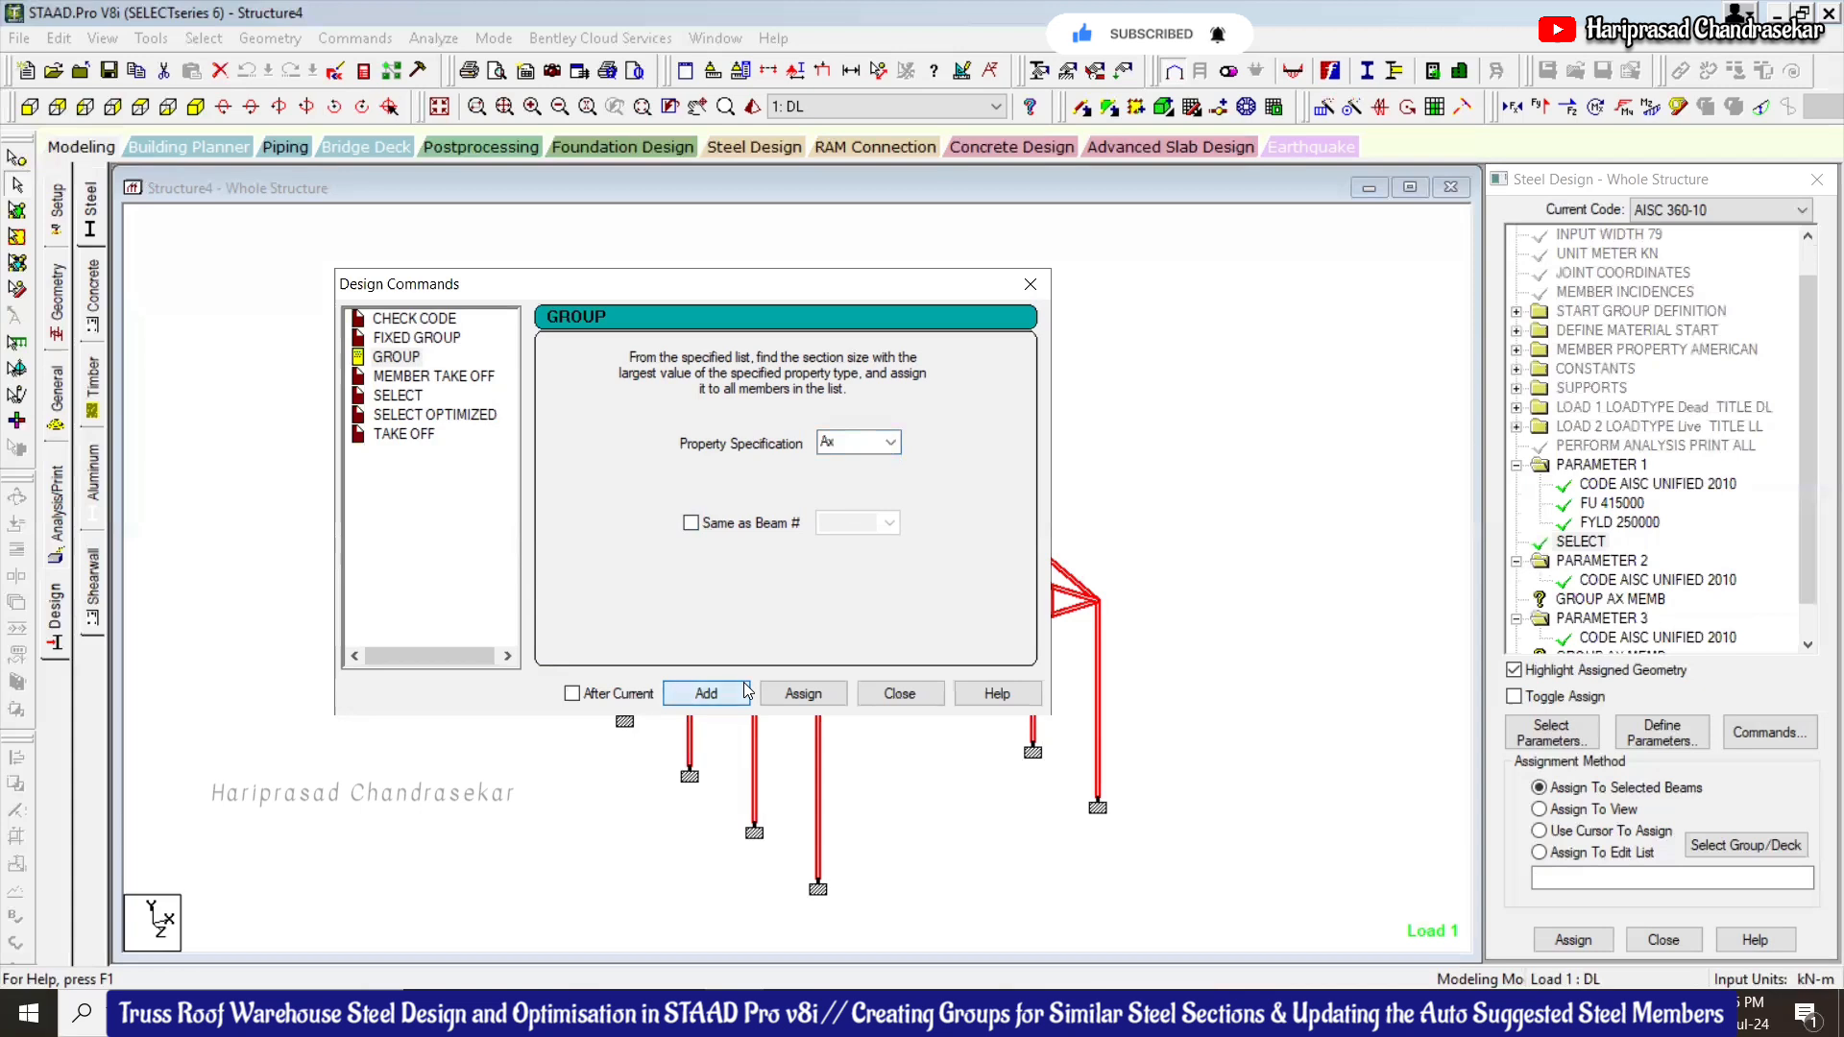
left_click(897, 686)
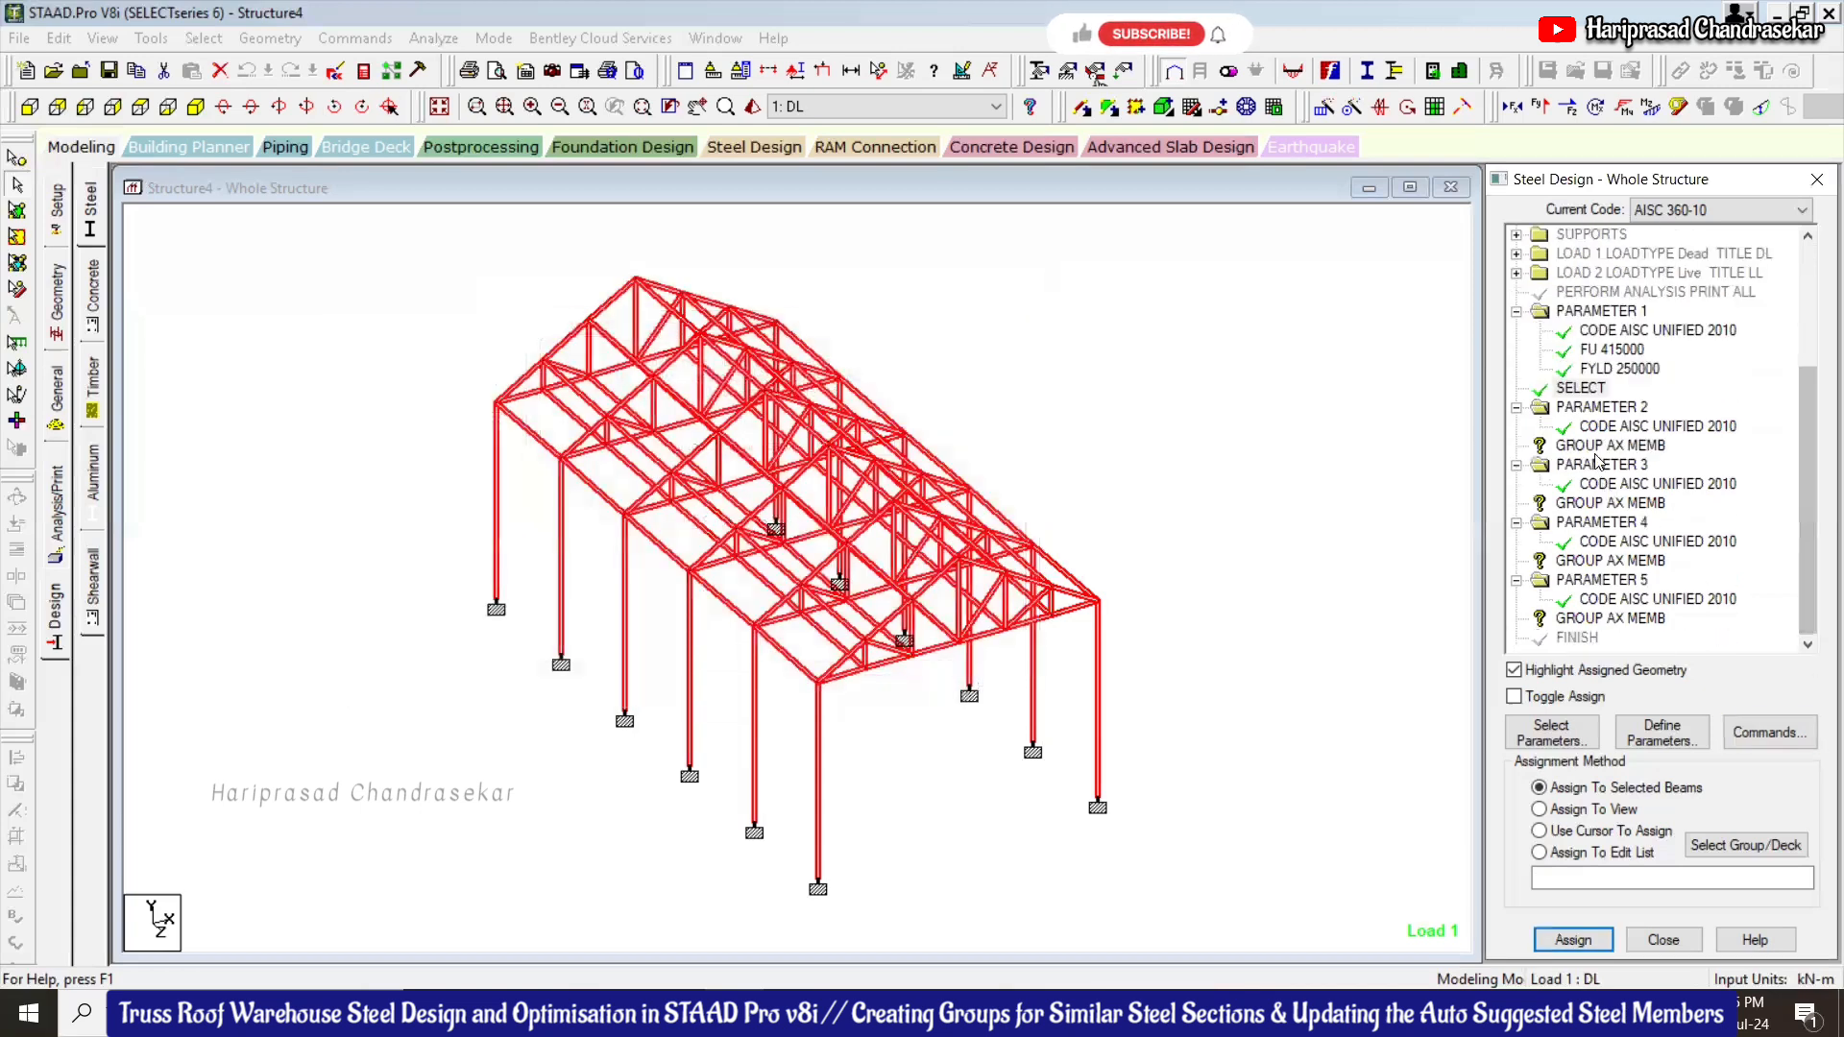
Assign the Group AX command under Parameter 2 to the members of group _BEAMS1
left_click(1599, 447)
left_click(203, 38)
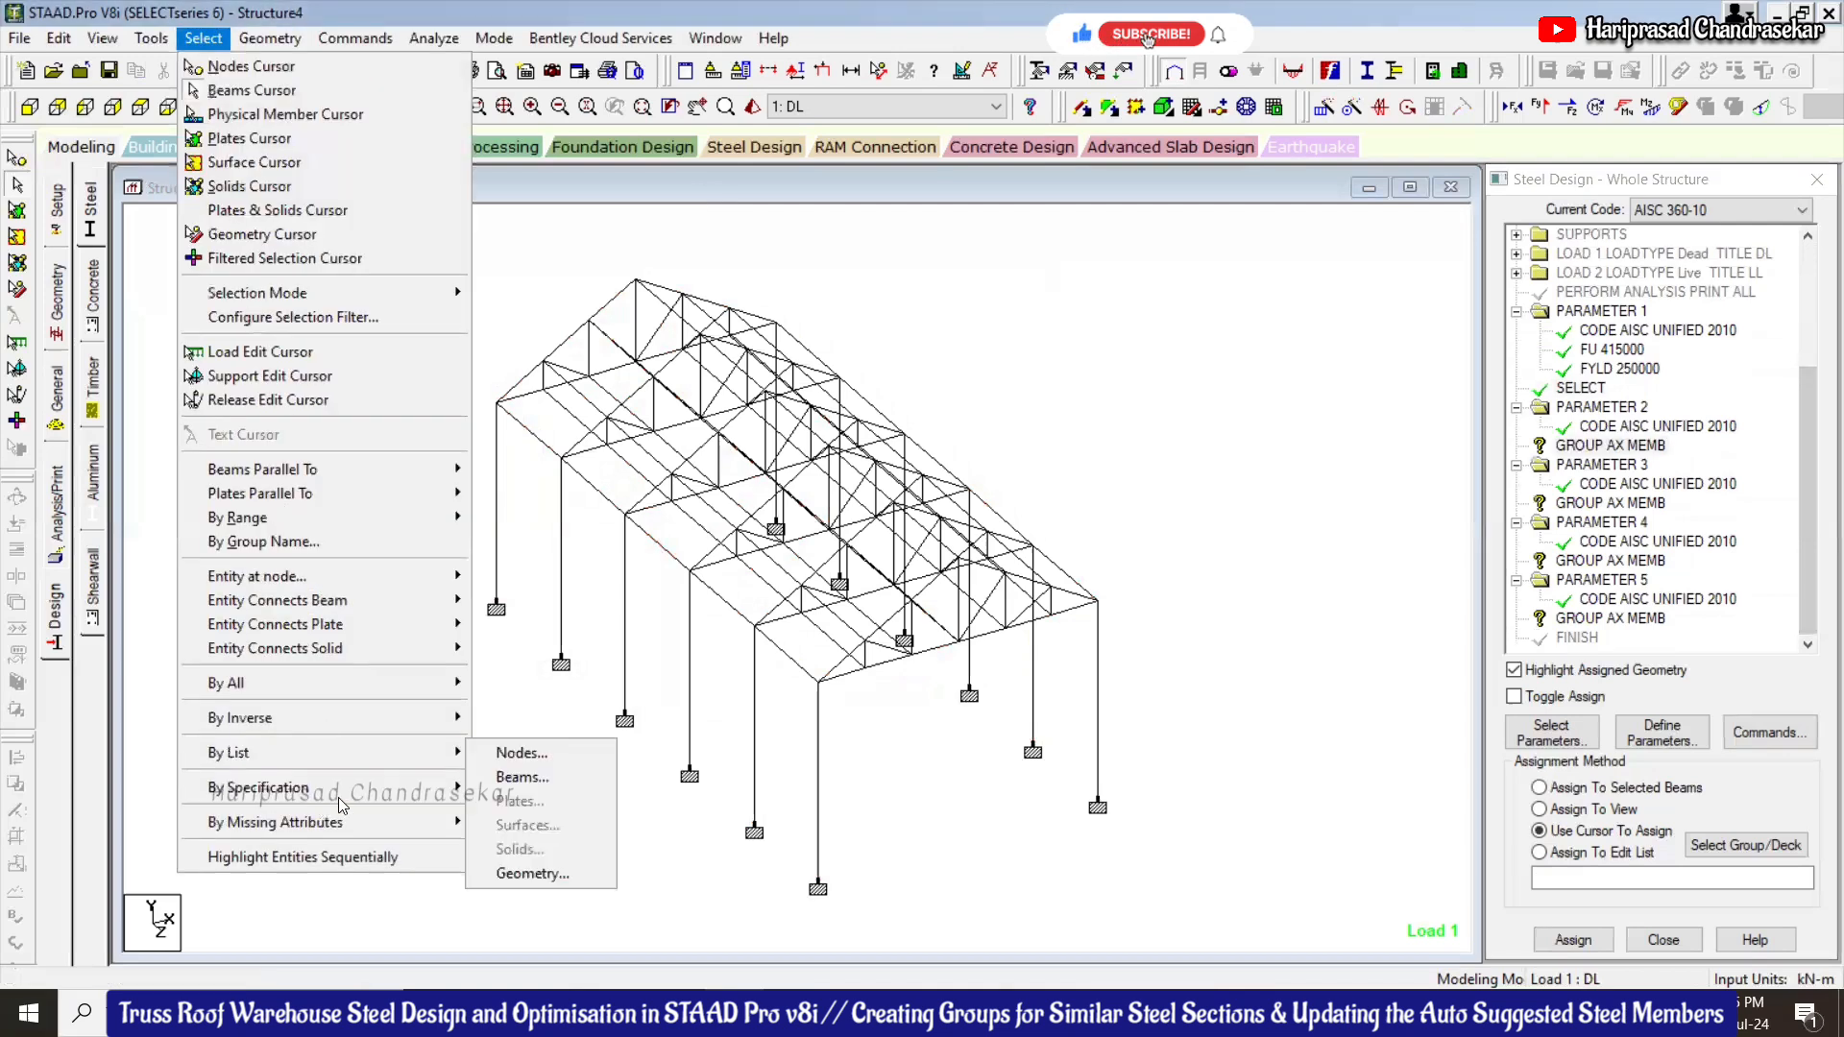
mouse_move(327, 736)
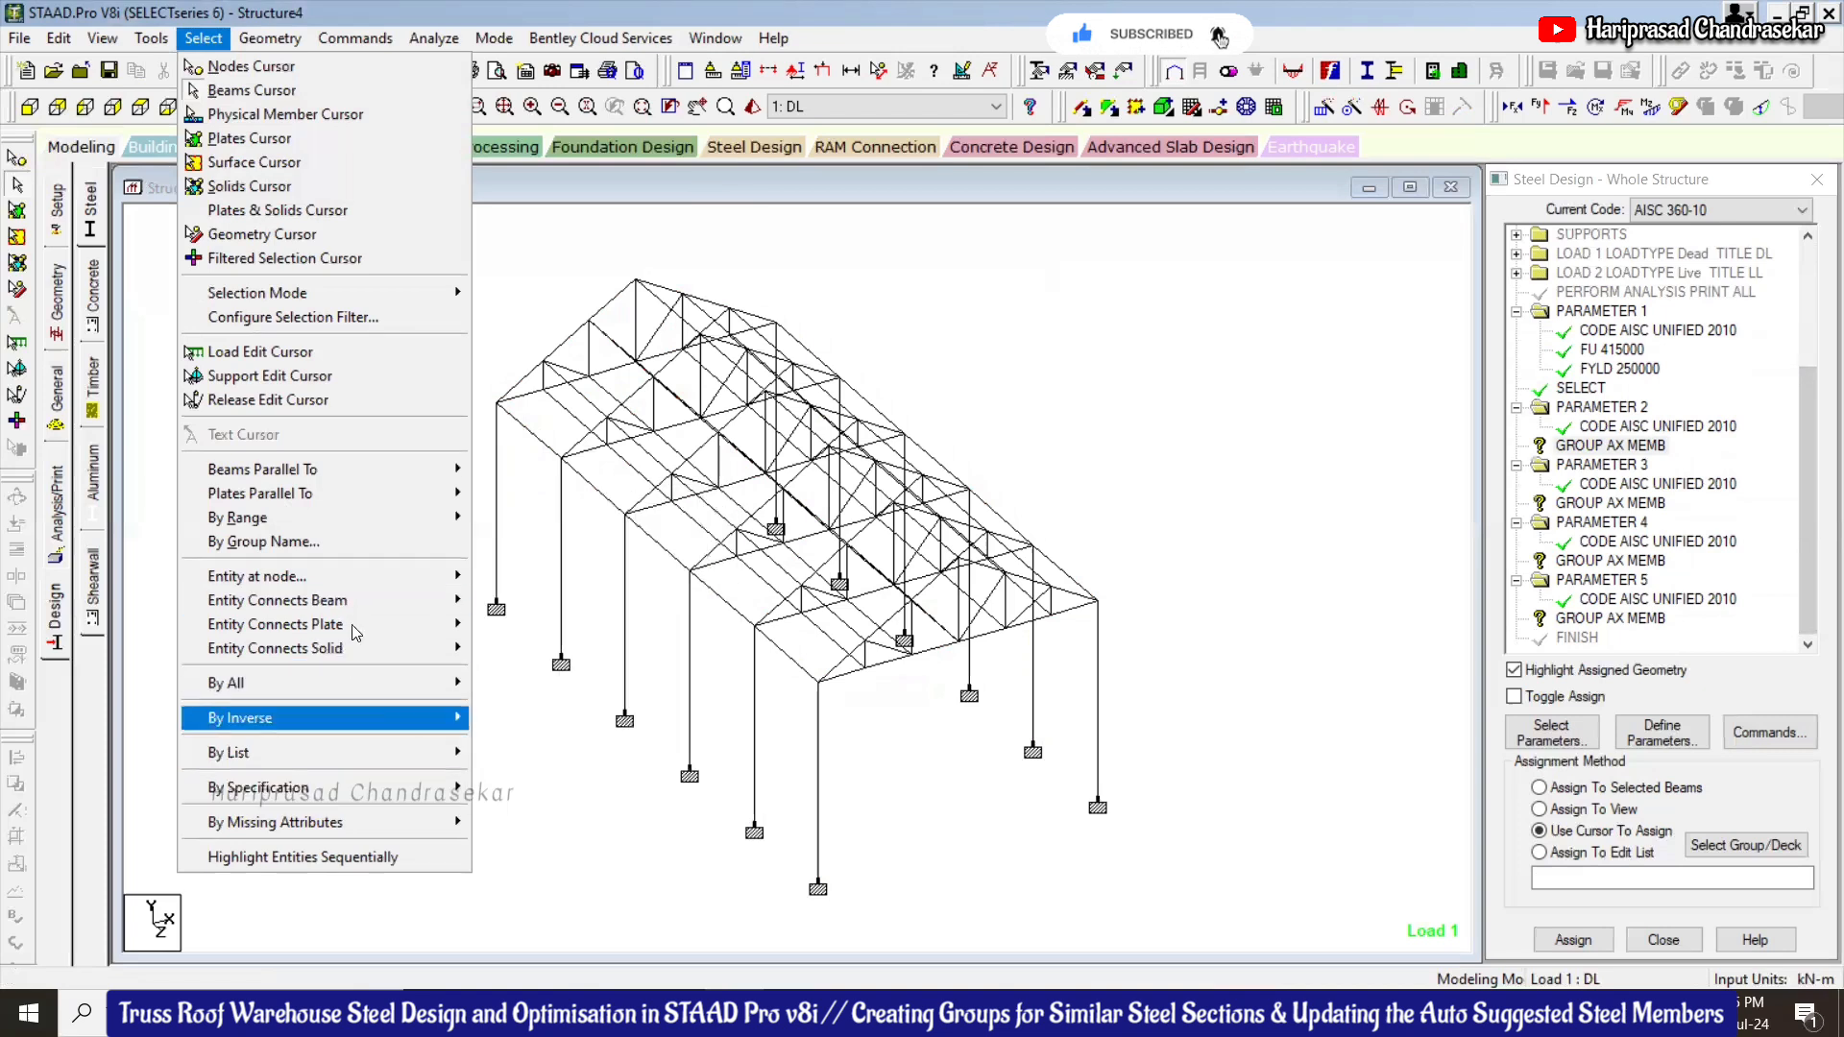
left_click(351, 536)
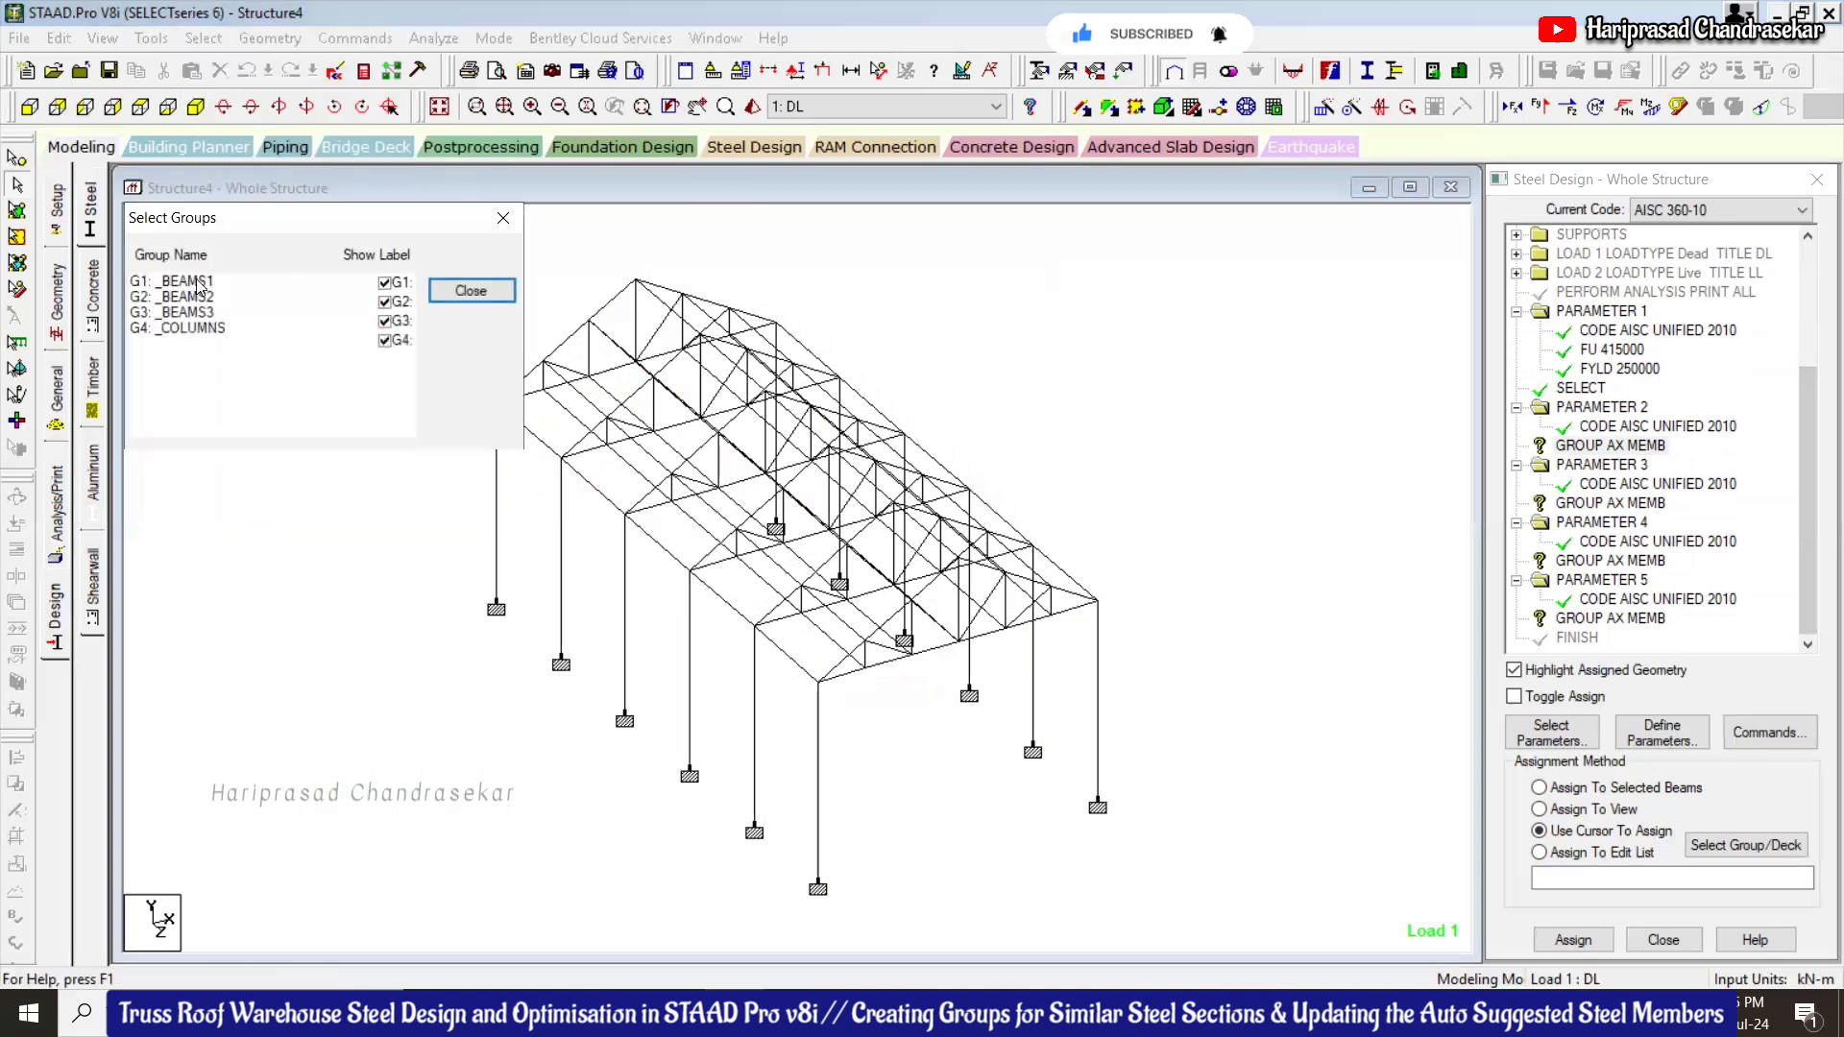
left_click(235, 282)
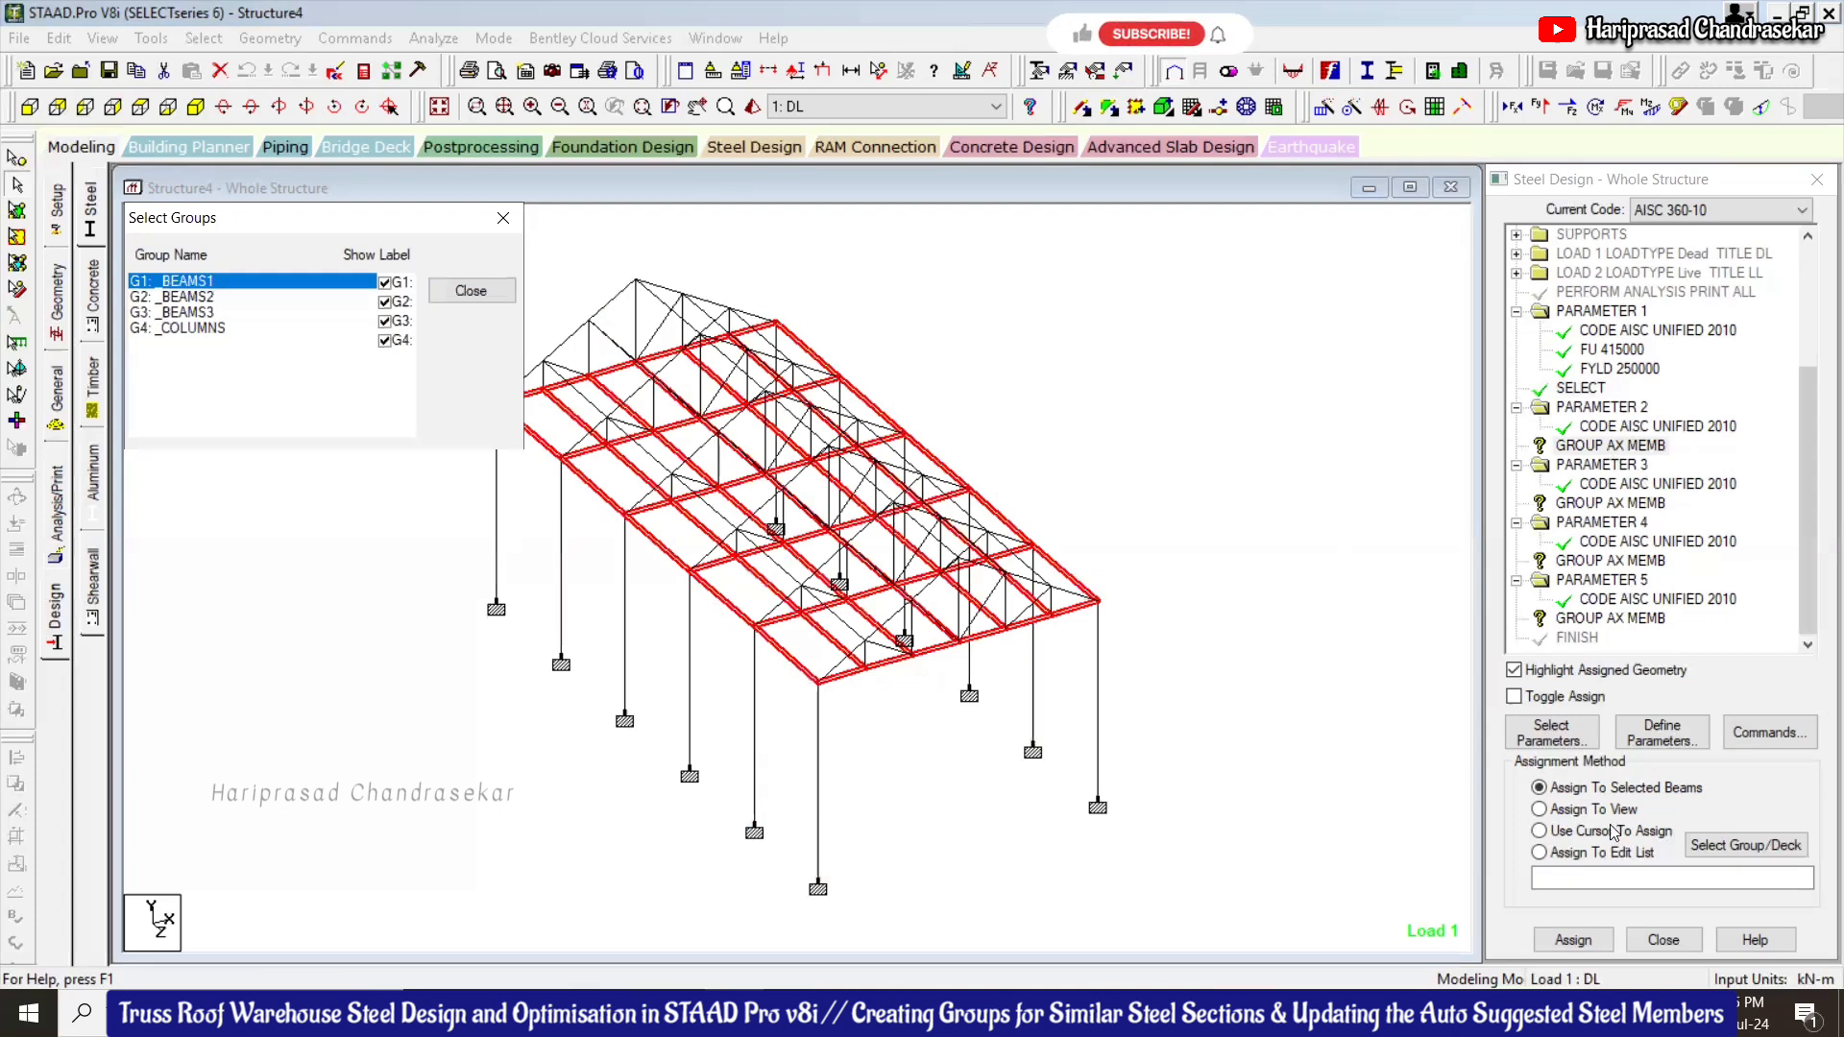
left_click(1587, 939)
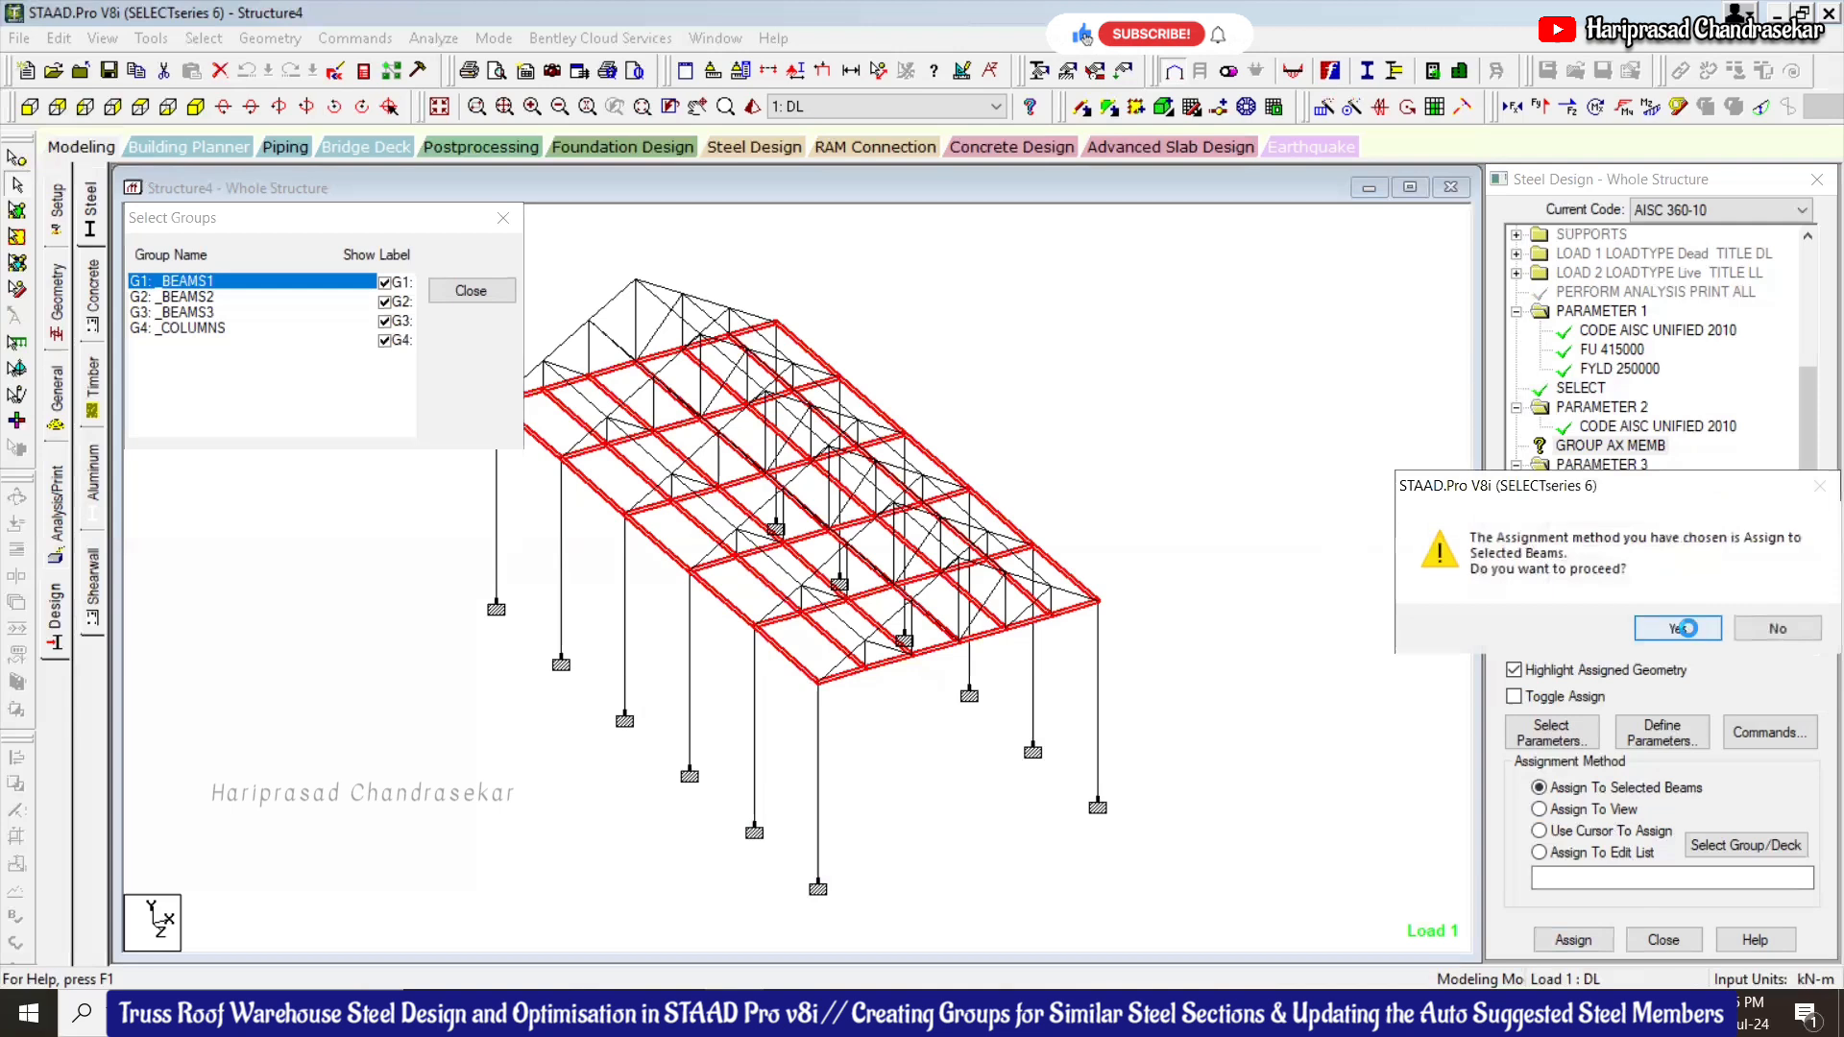
left_click(1686, 629)
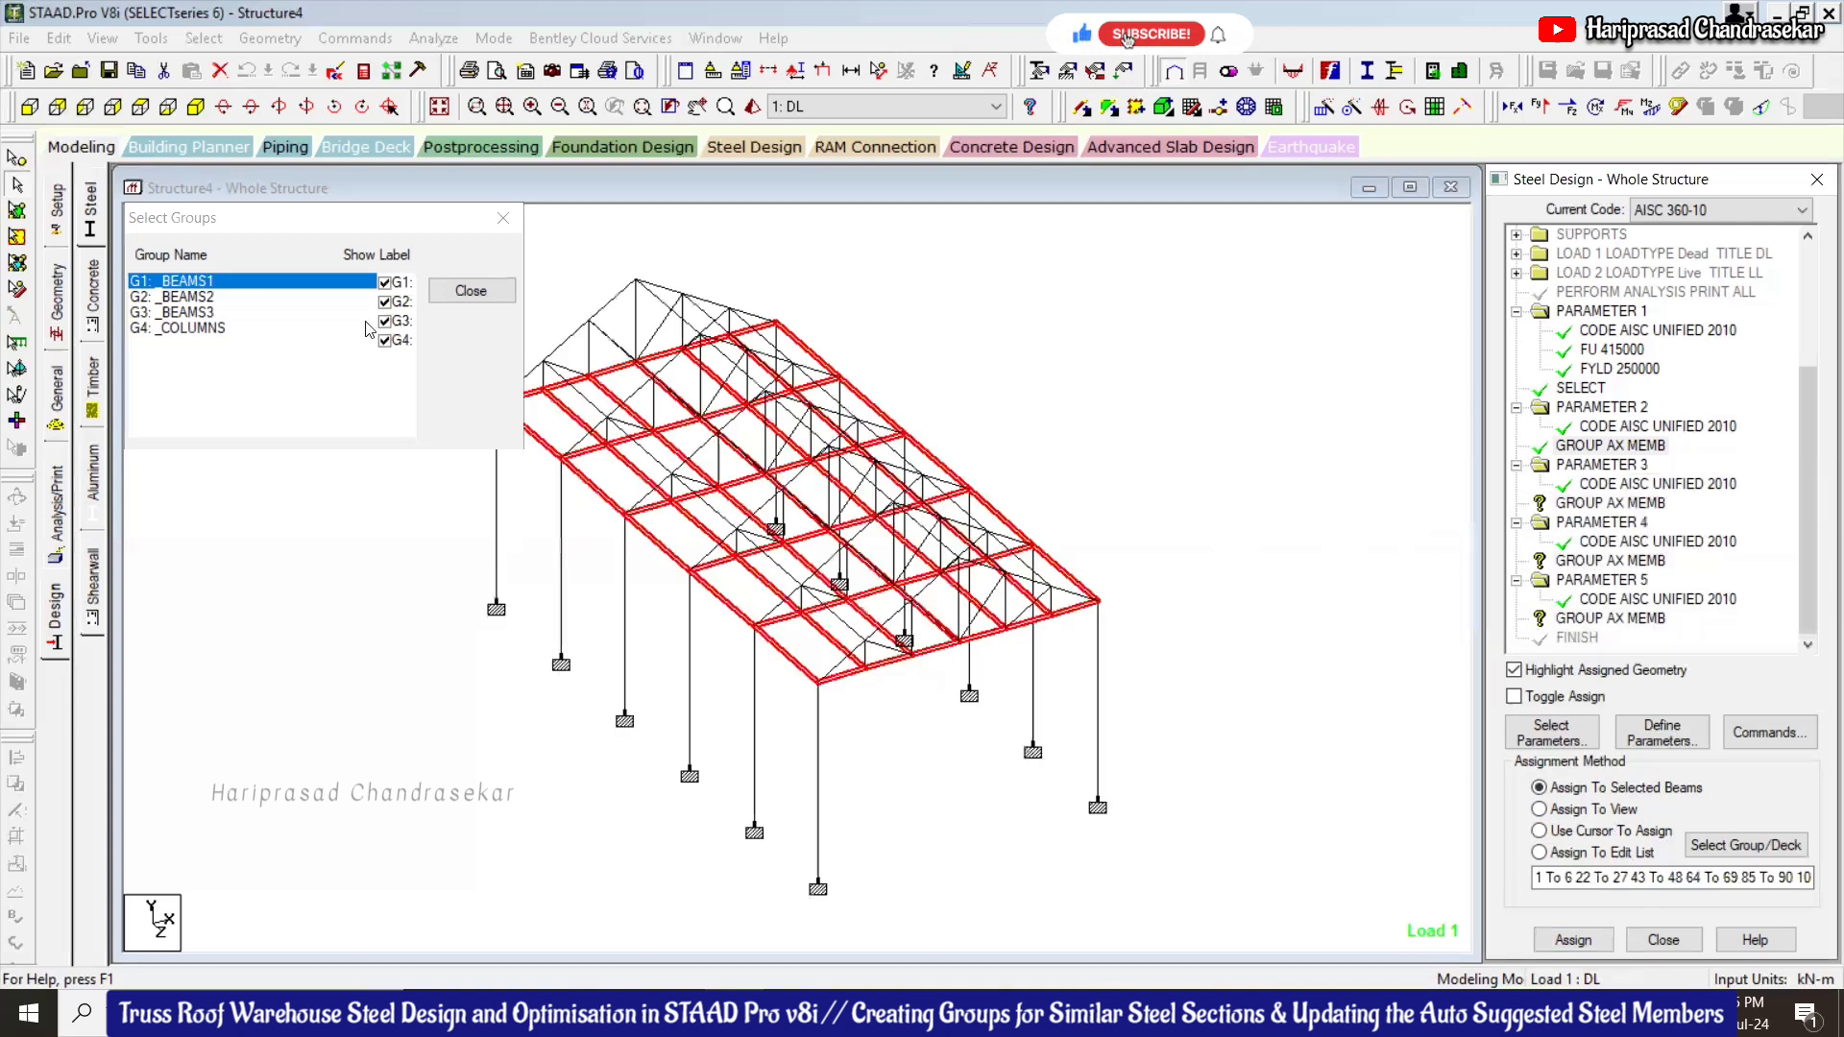
Assign the Group AX command under Parameter 3 to the members of group _BEAMS2
left_click(183, 297)
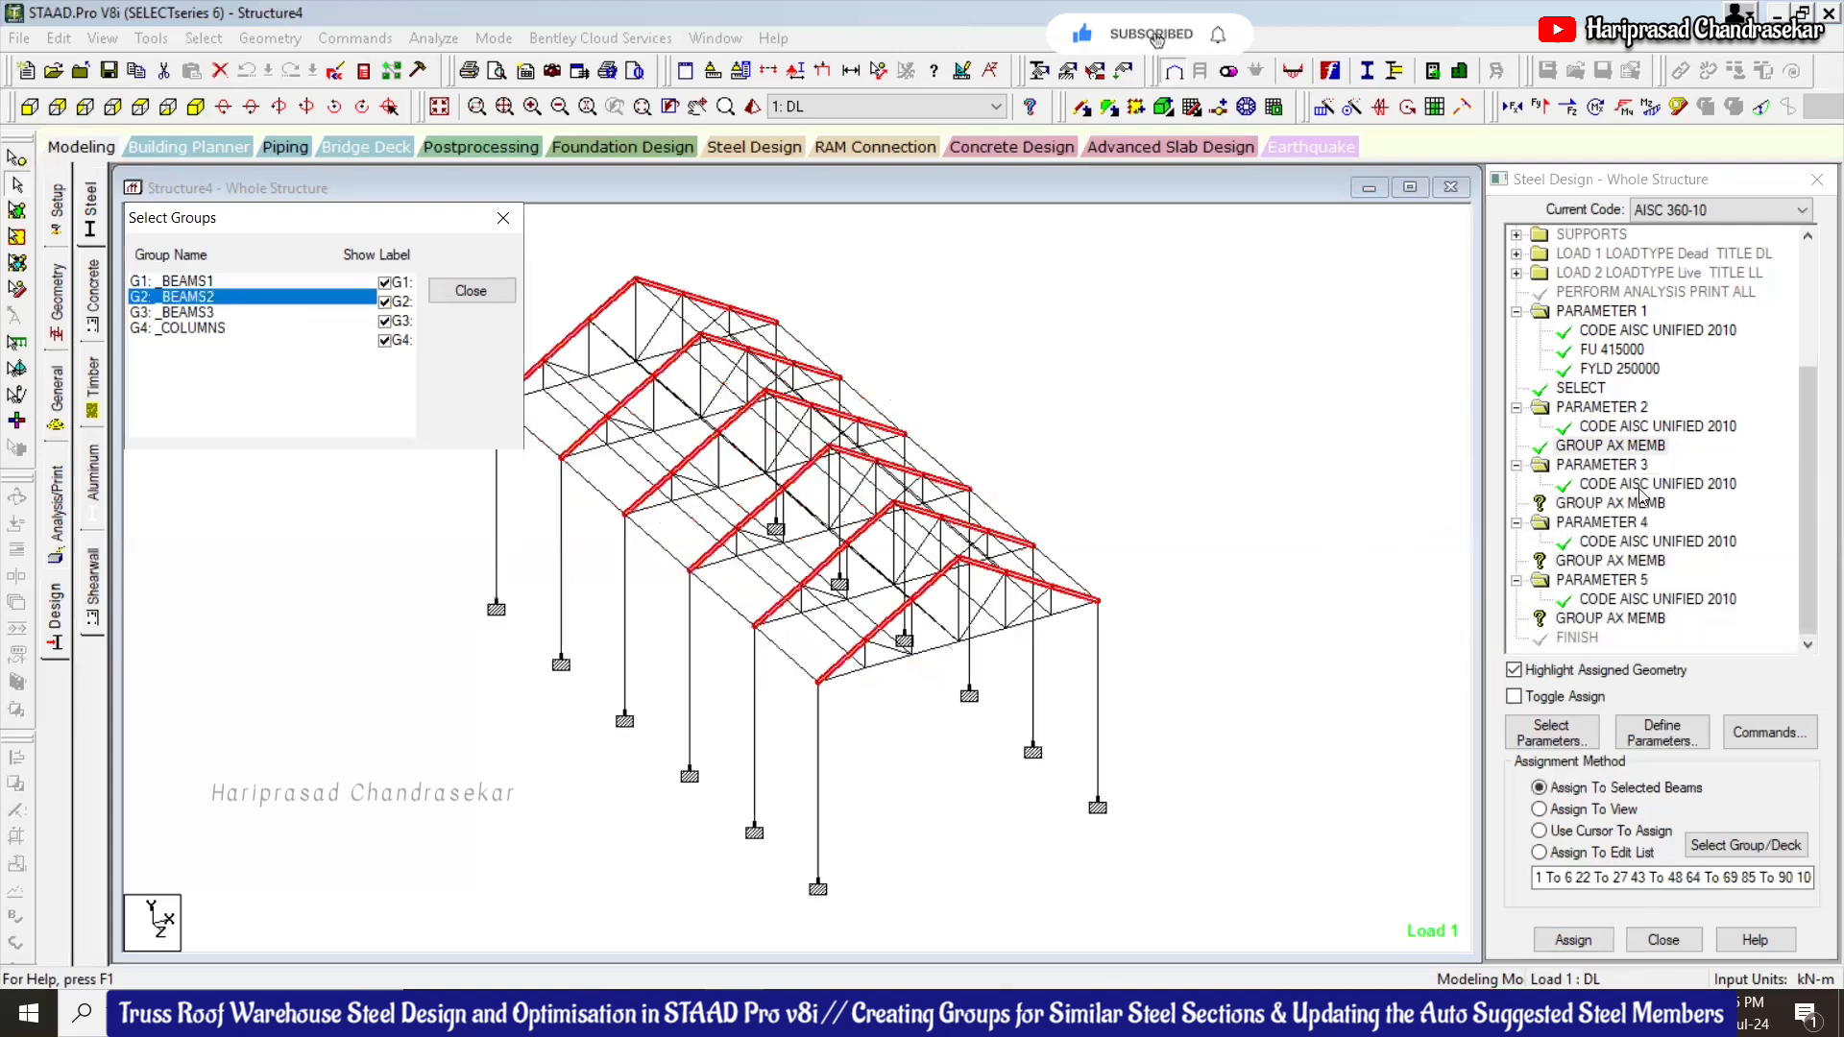
left_click(1599, 505)
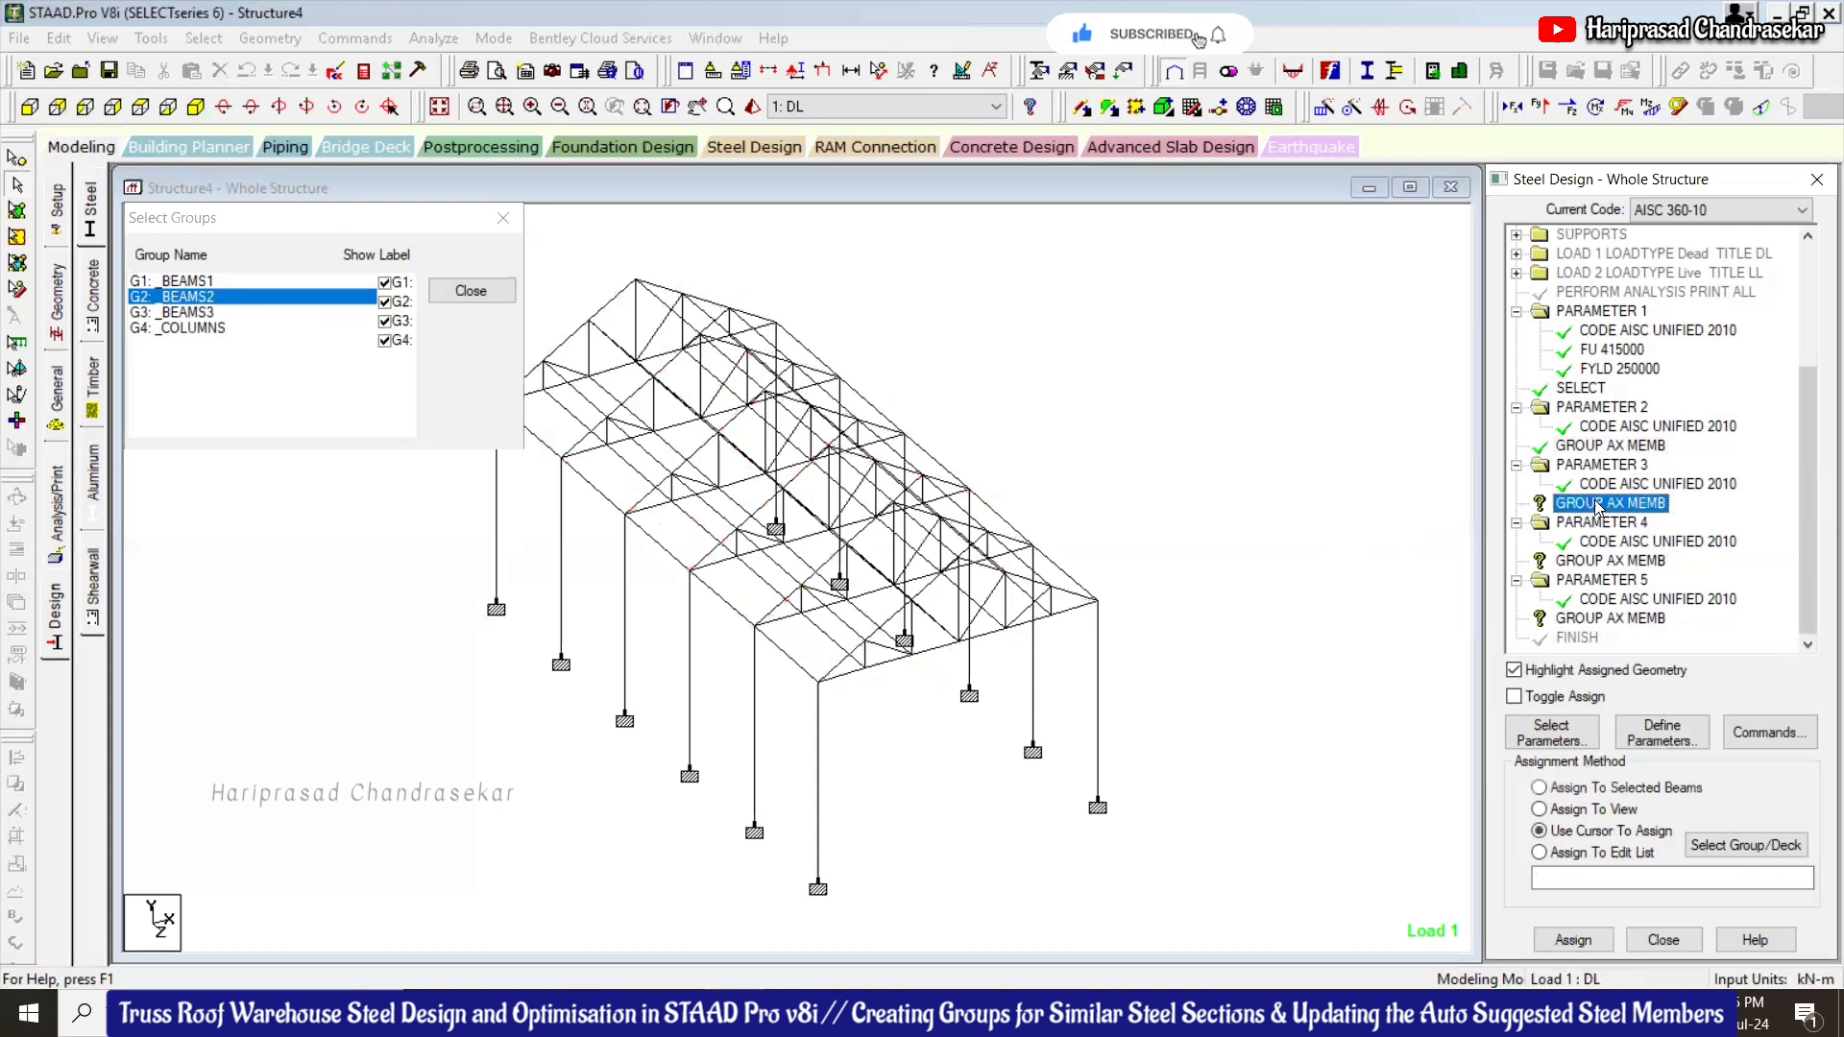
left_click(205, 298)
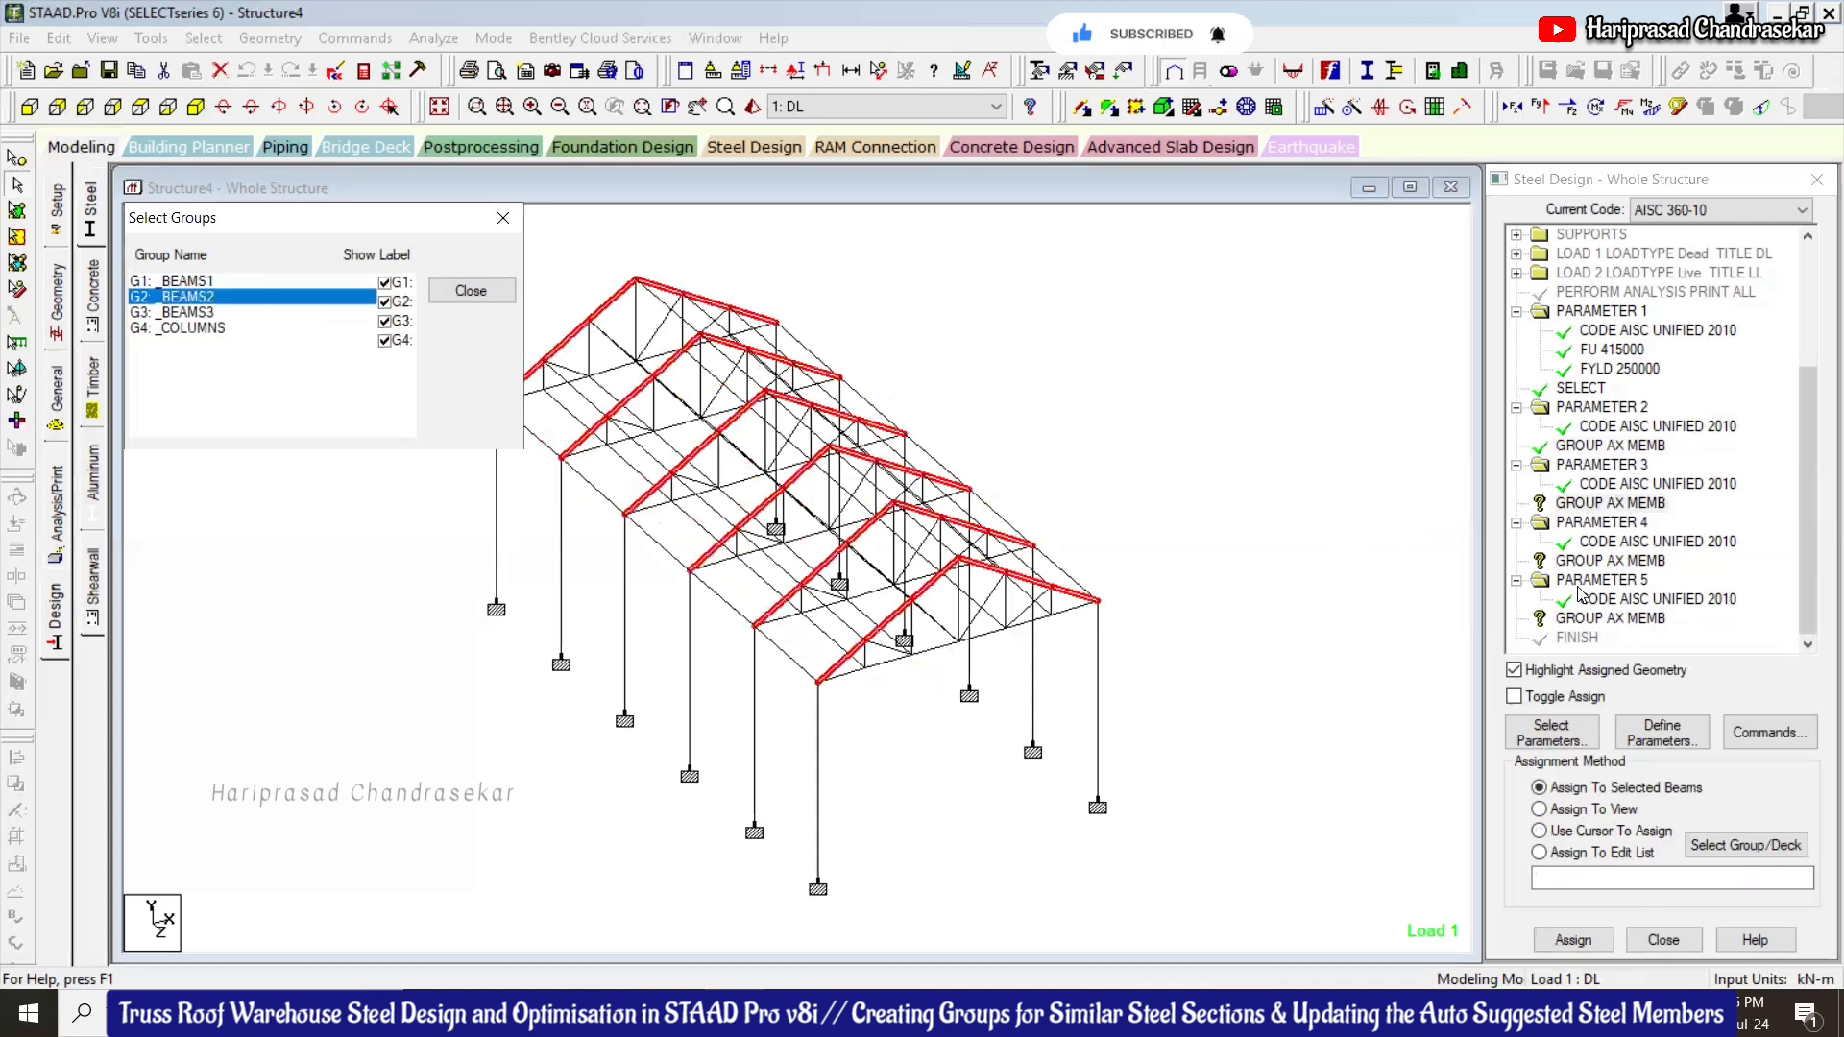
left_click(1573, 940)
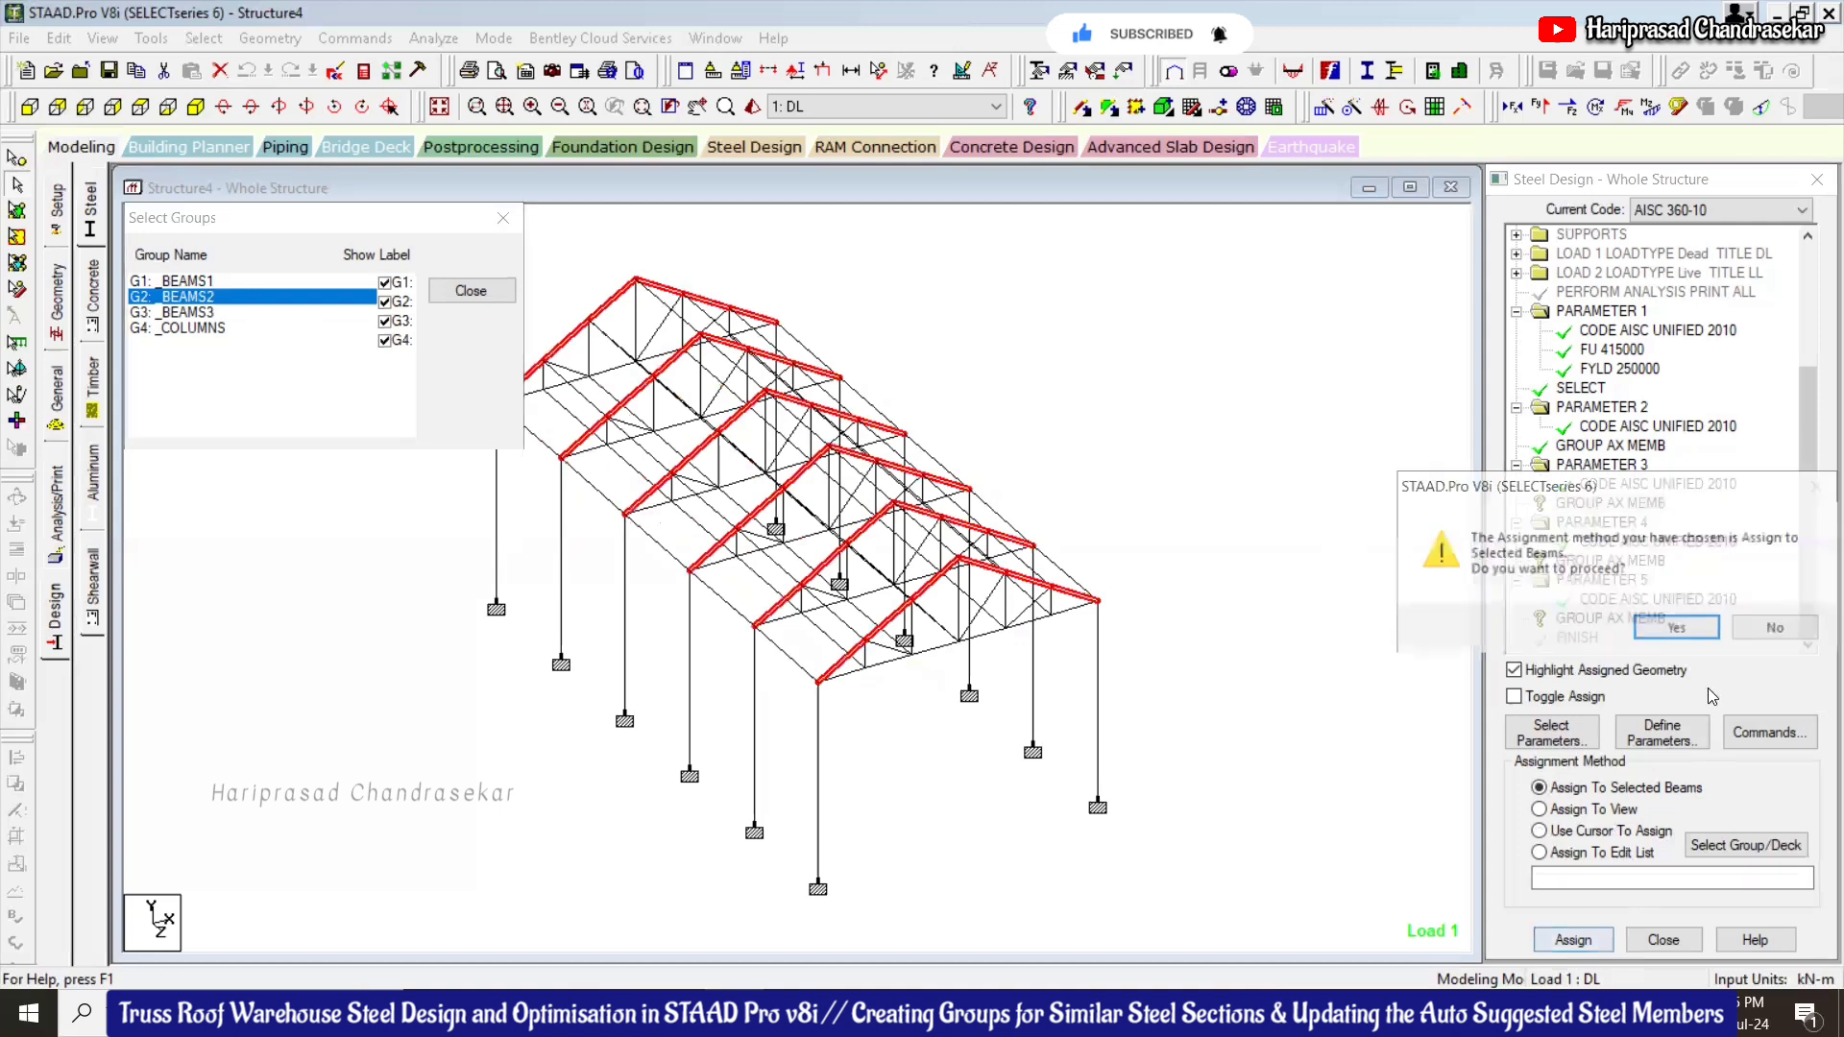
left_click(1678, 629)
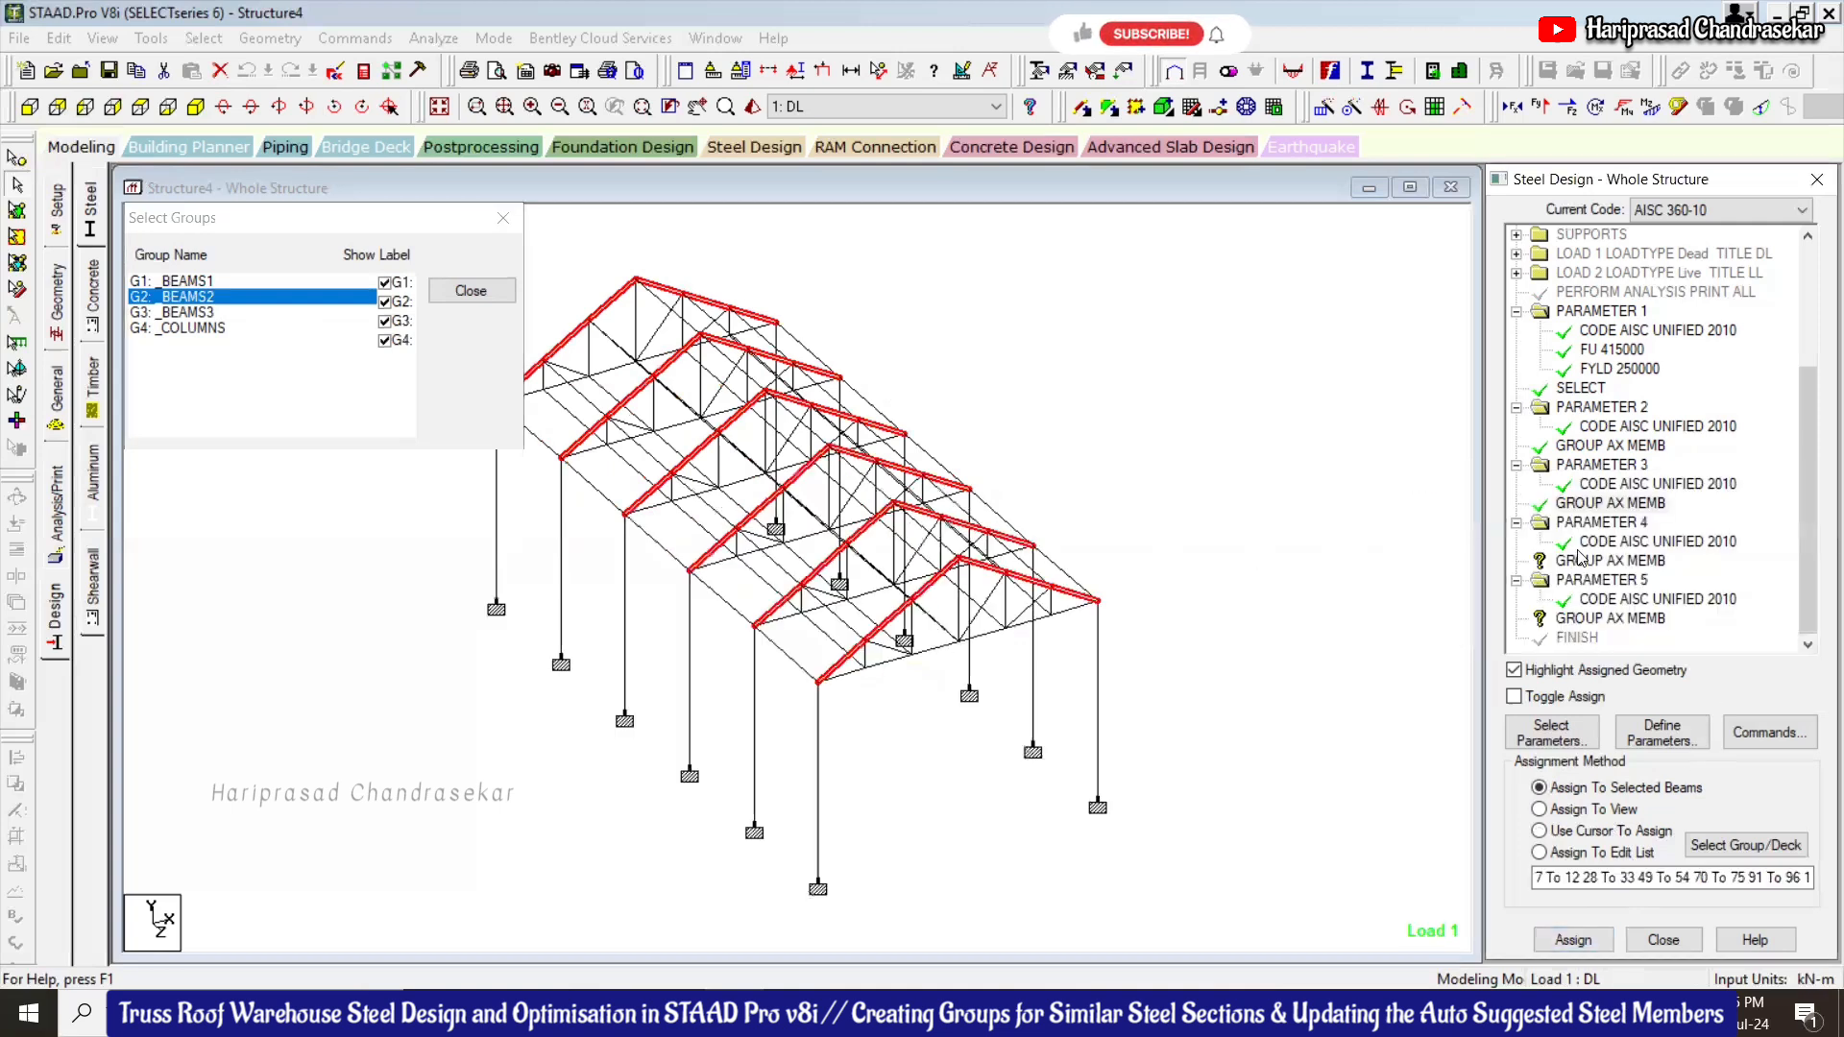
Assign the Group AX command under Parameter 4 to the members of group _BEAMS3
left_click(203, 303)
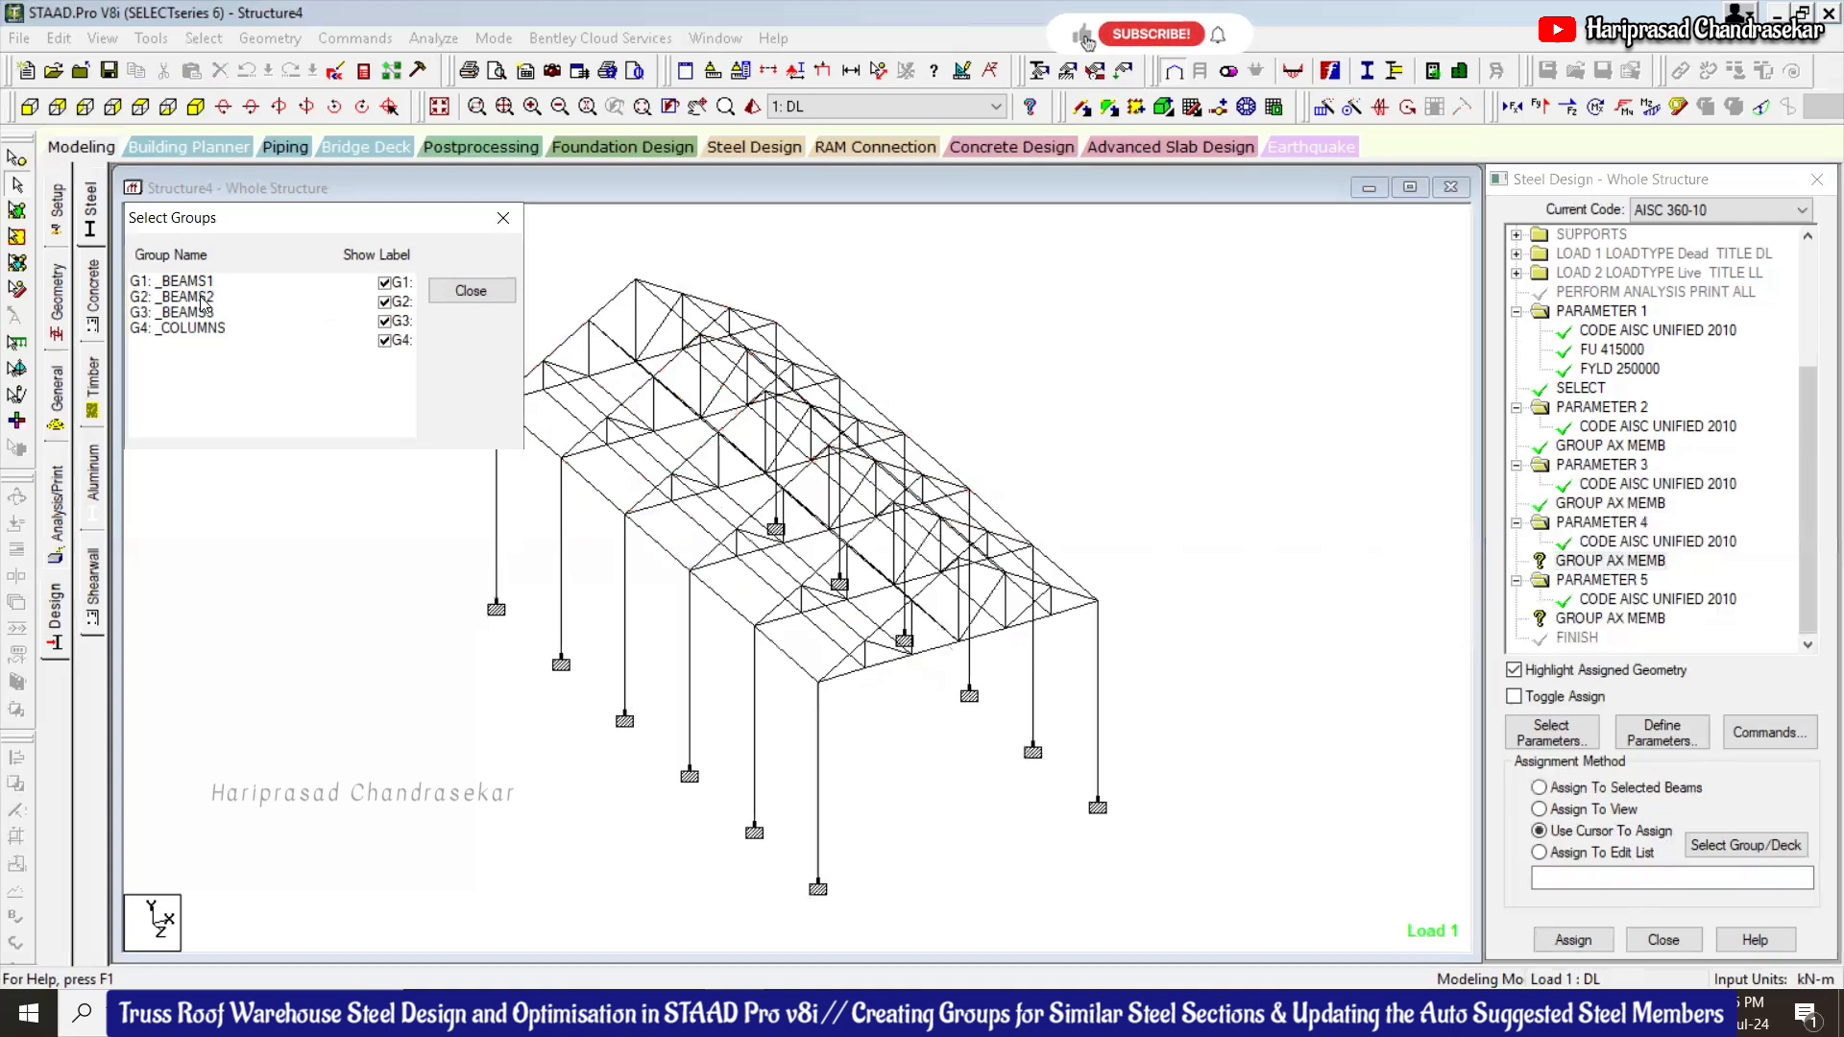
left_click(202, 313)
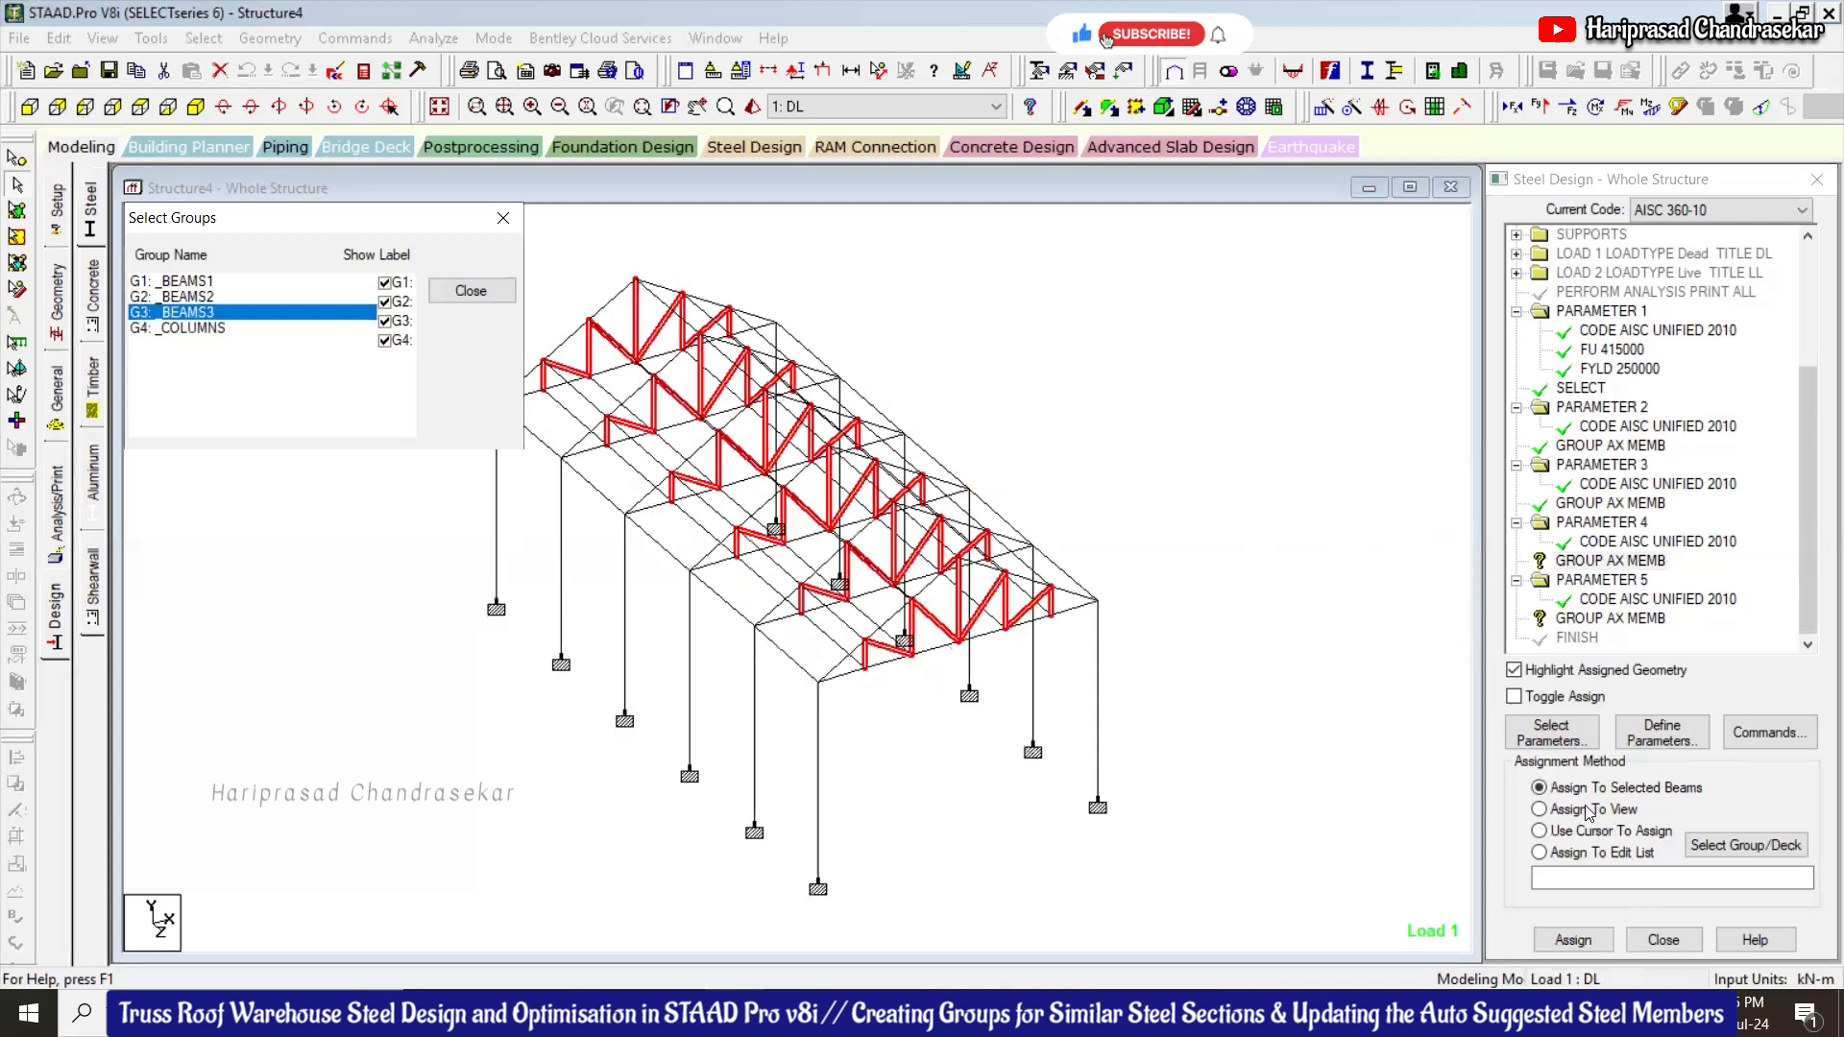
left_click(1589, 938)
left_click(1671, 629)
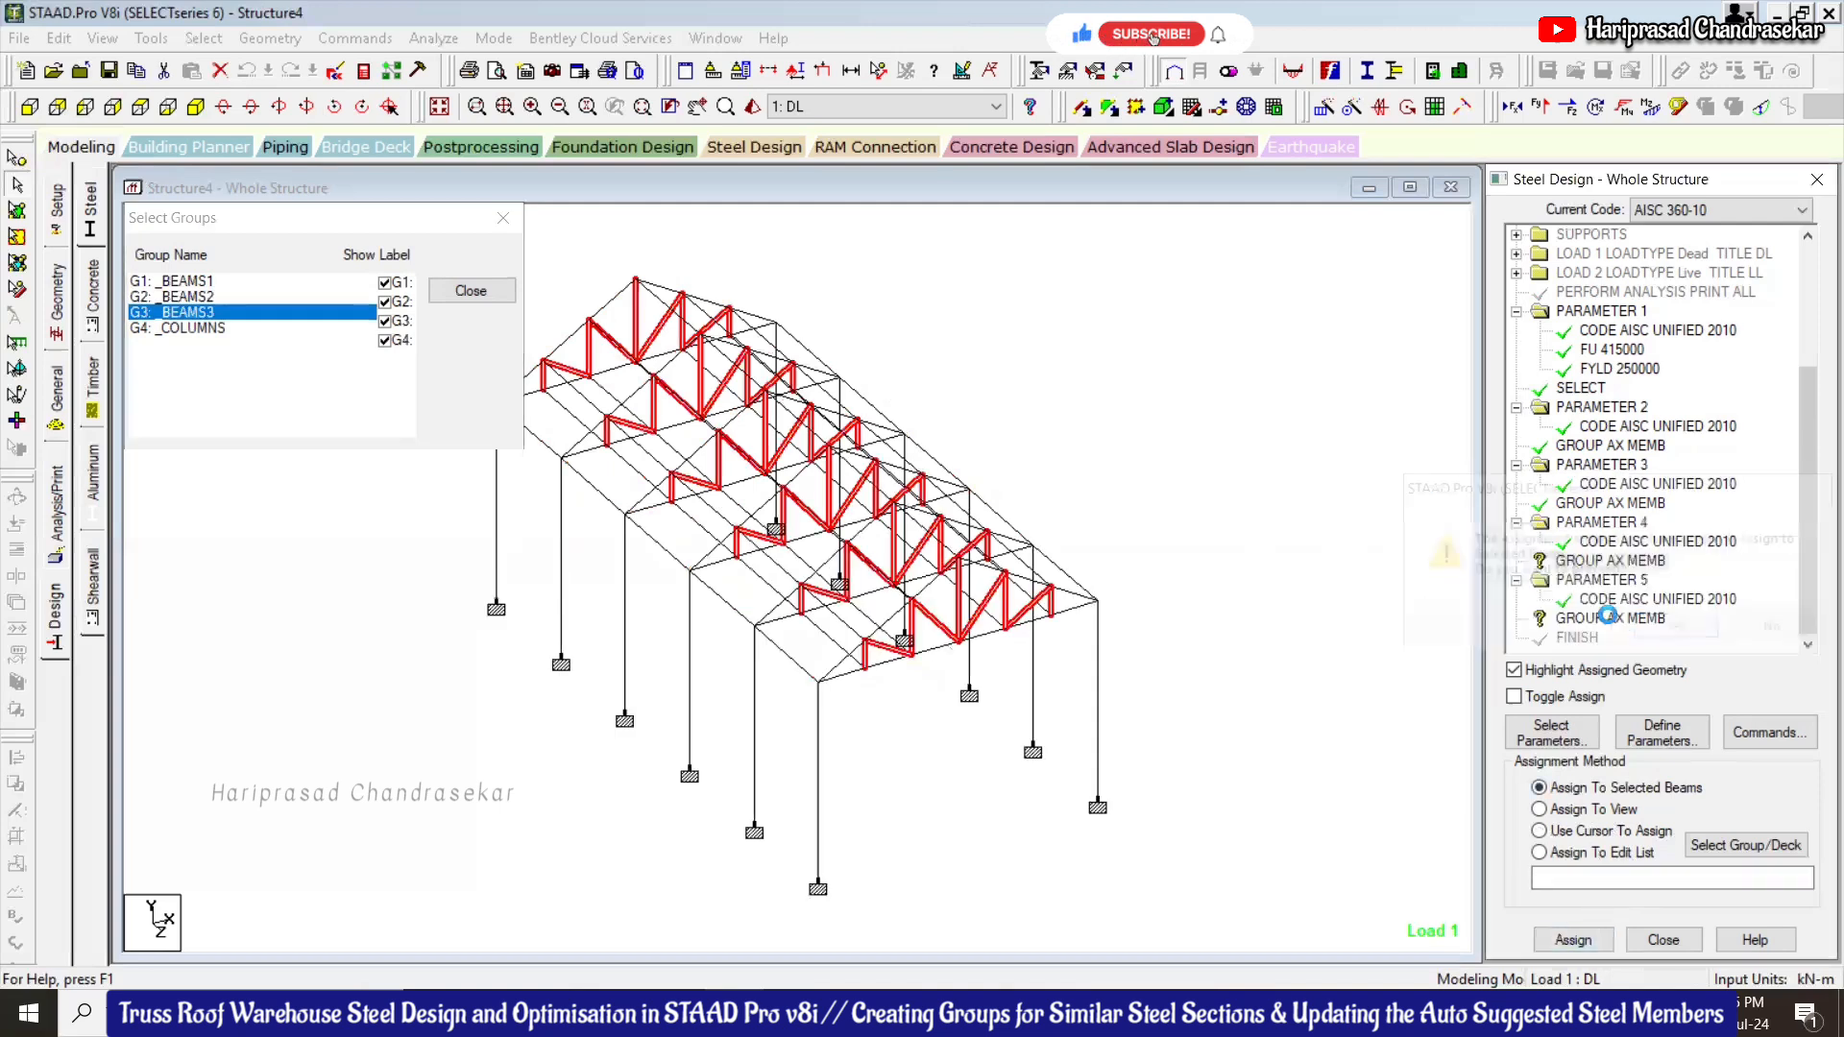
Assign the Group AX command under Parameter 5 to the members of group _COLUMNS and close the group selection
left_click(227, 331)
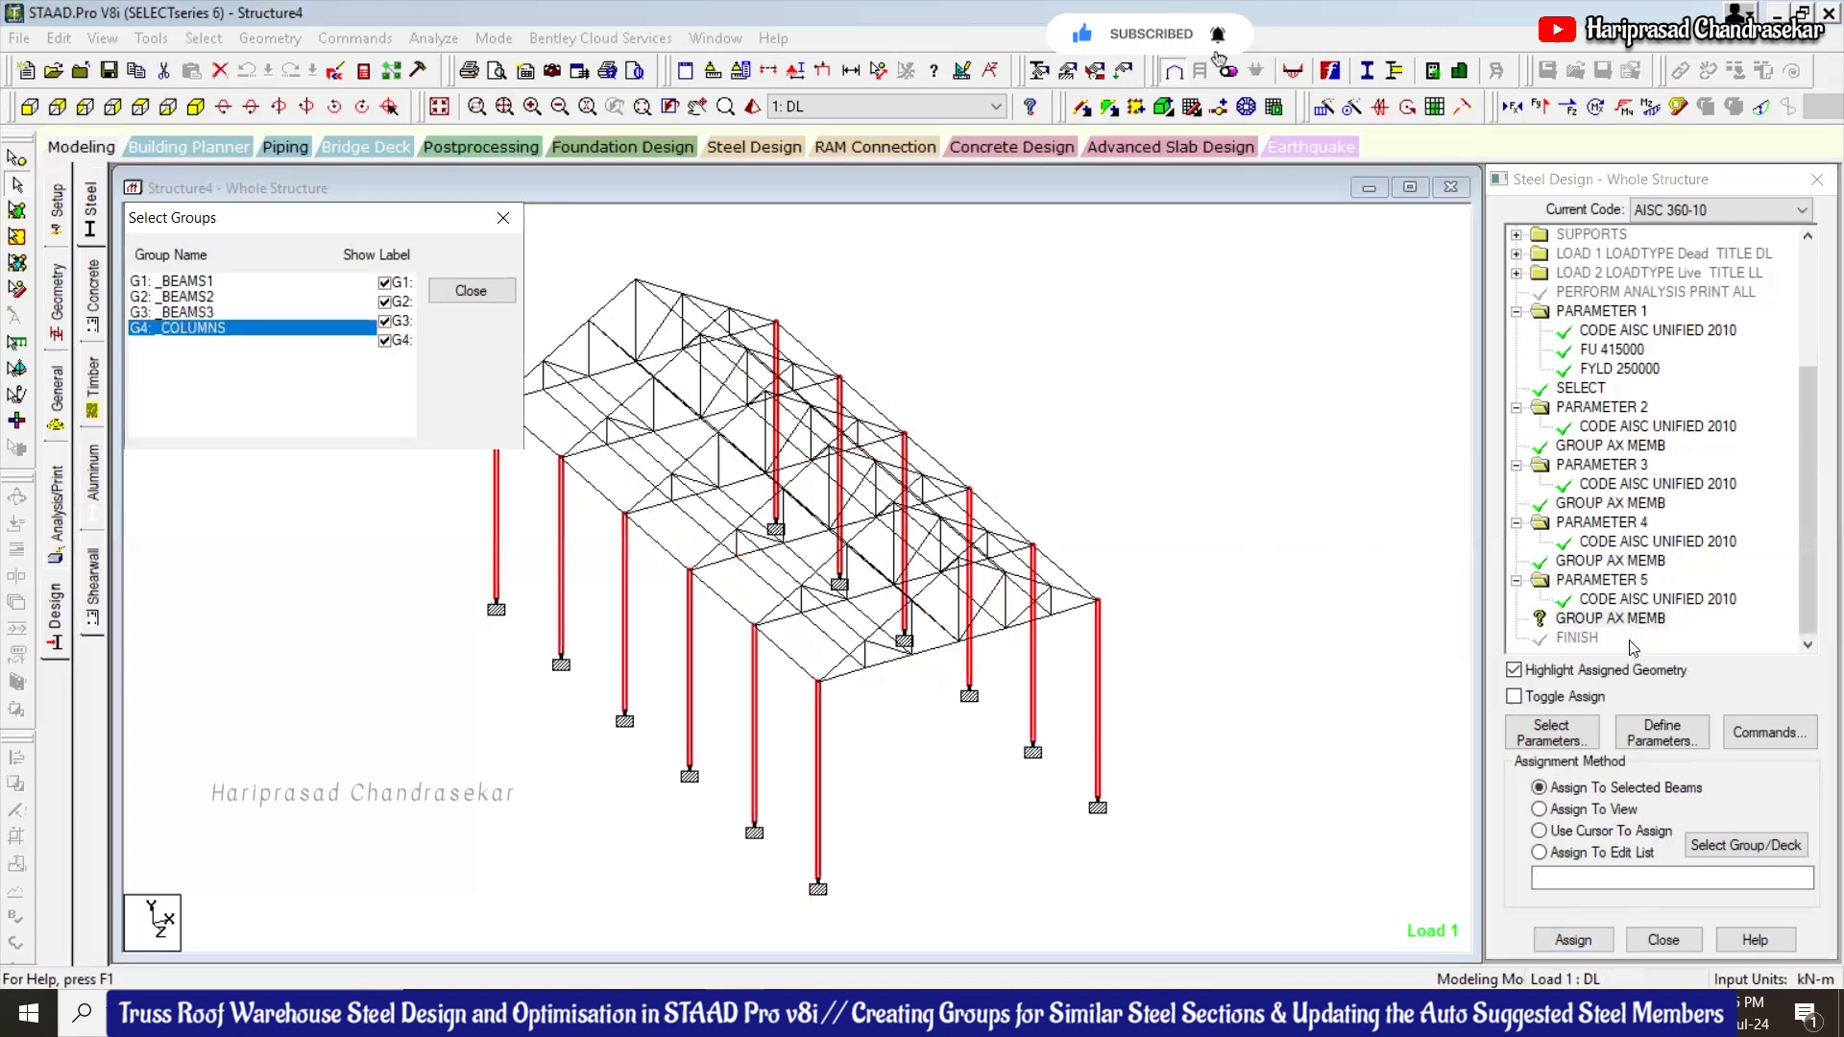
left_click(1575, 940)
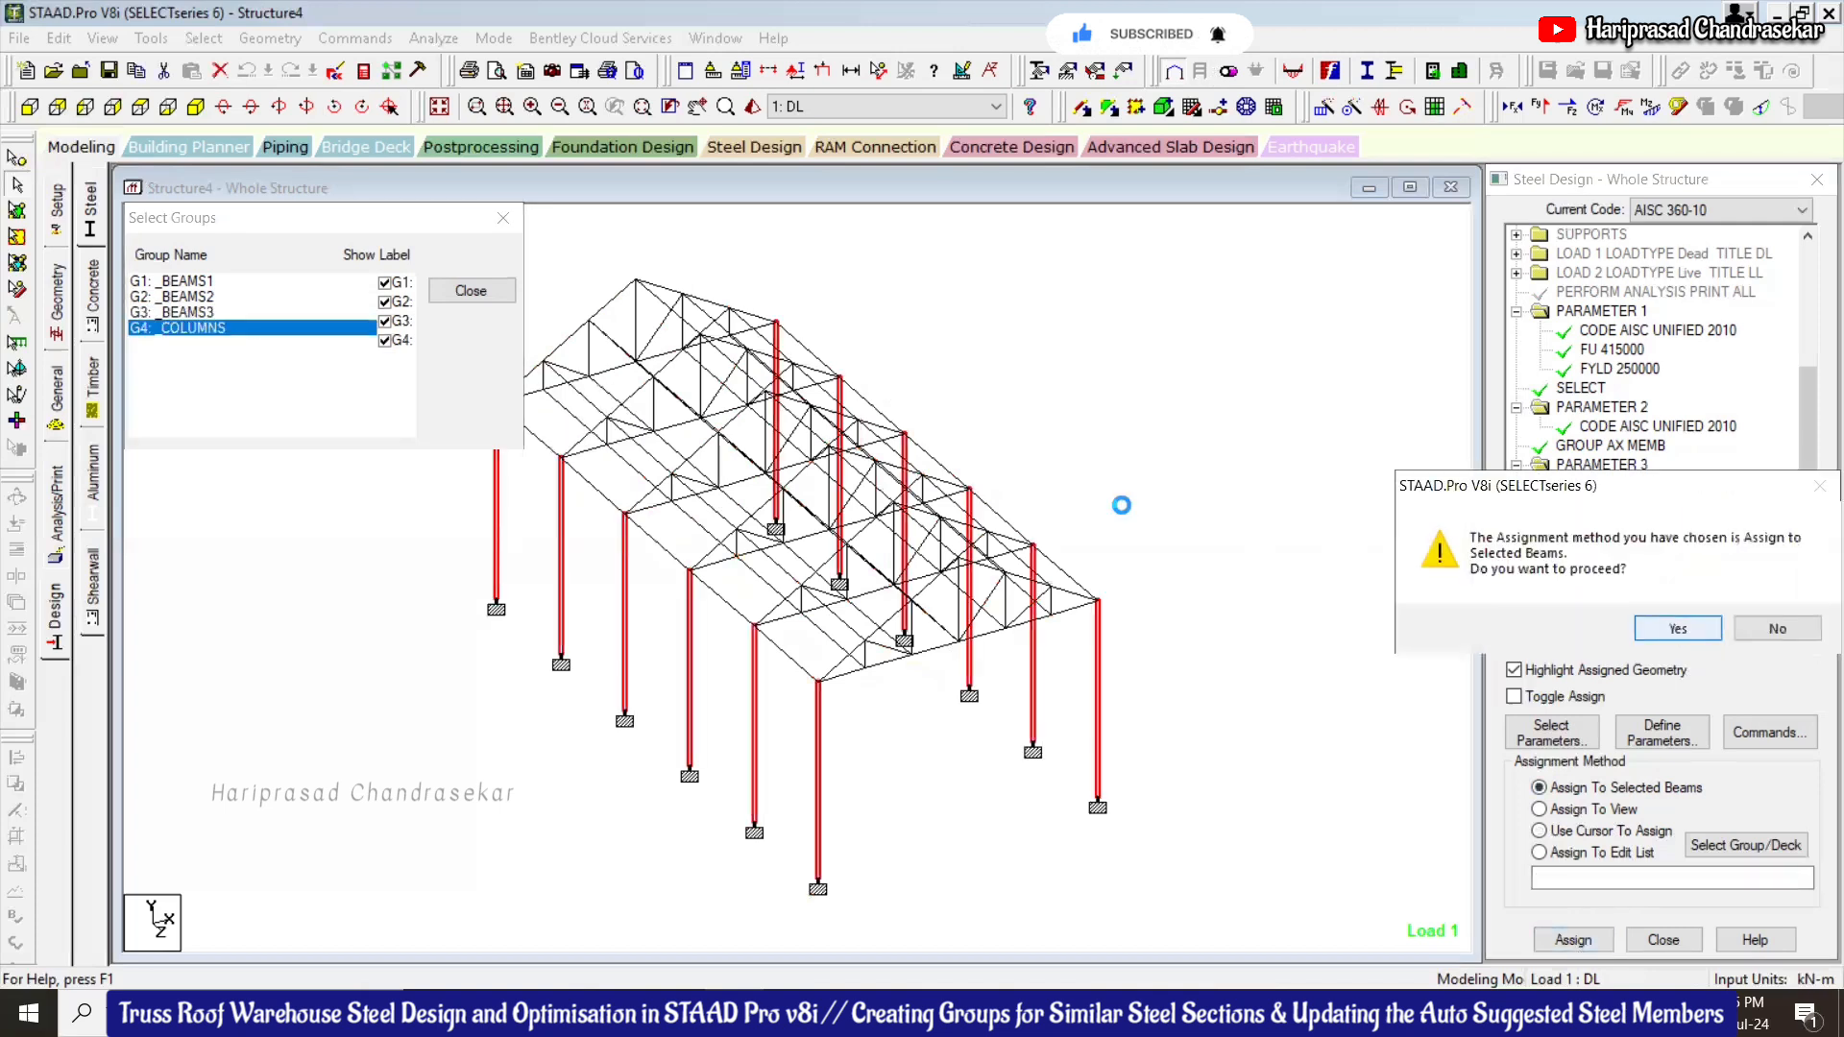
key("Return")
left_click(468, 291)
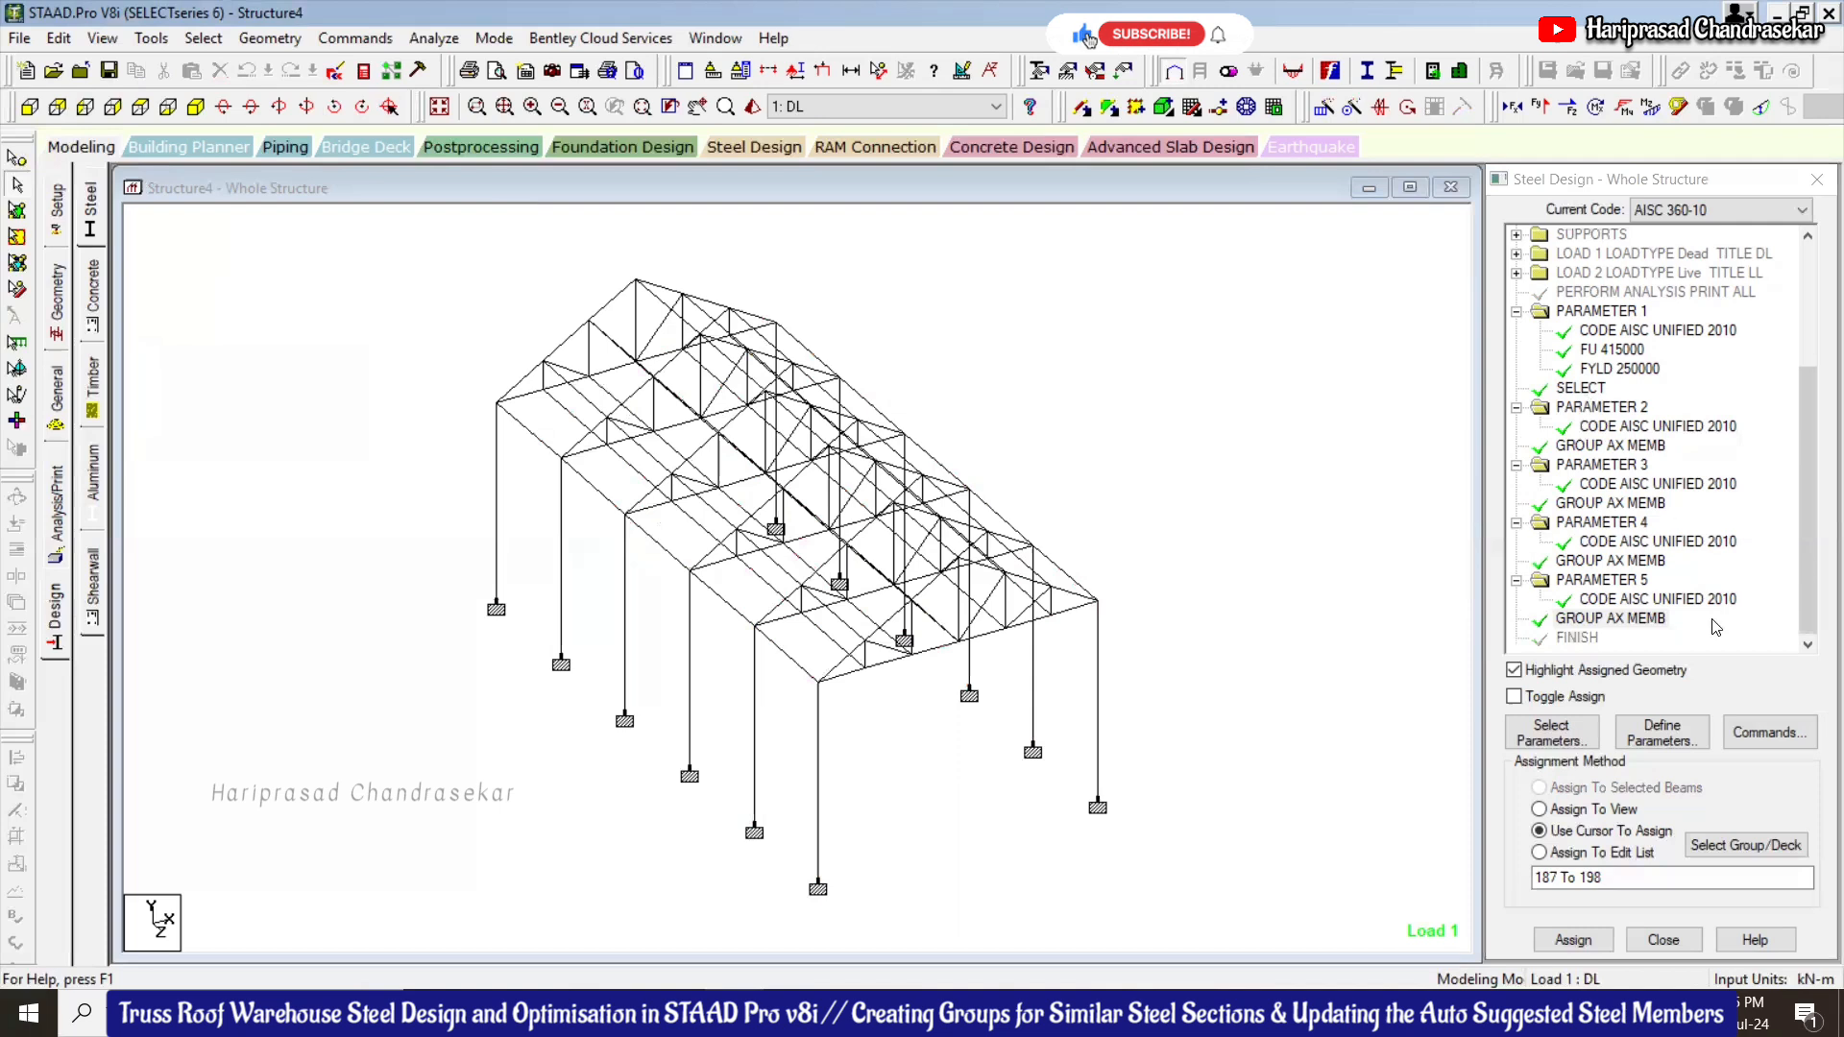
Add a Check Code command and a Member Take Off command to the steel design
left_click(1753, 728)
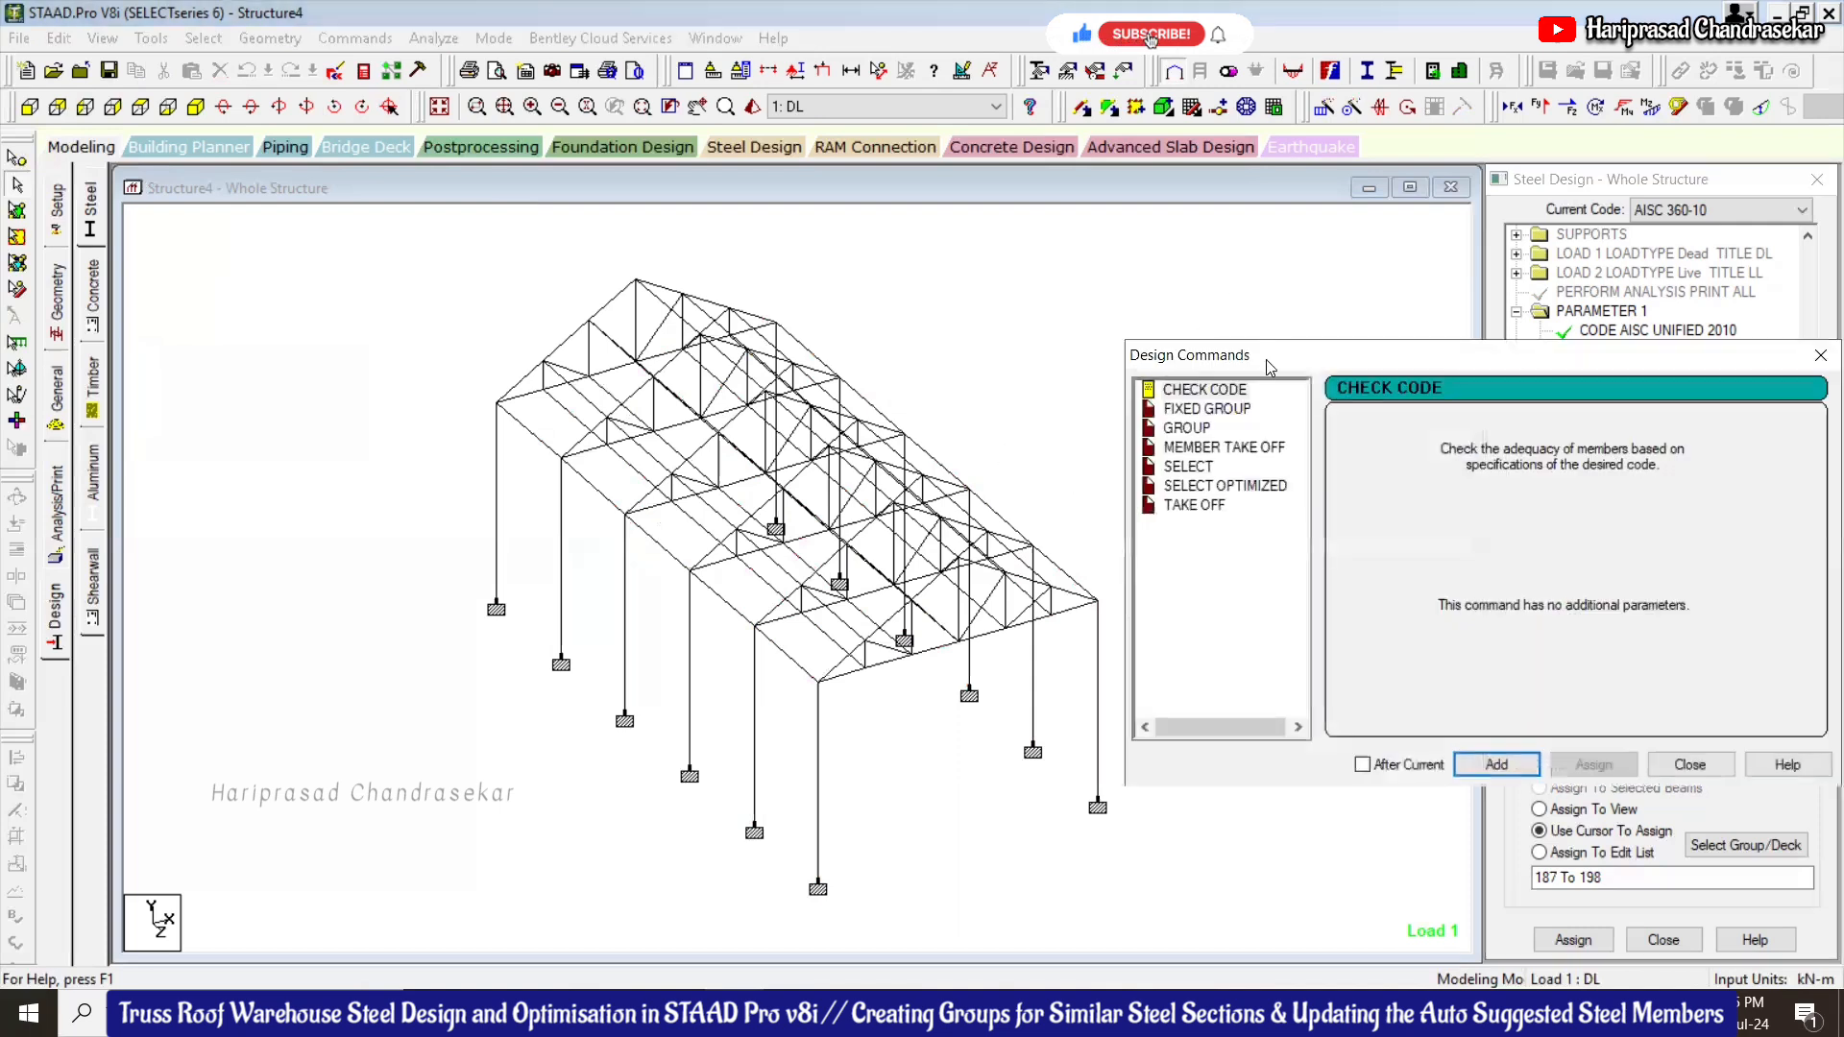
left_click_drag(1266, 360, 1113, 259)
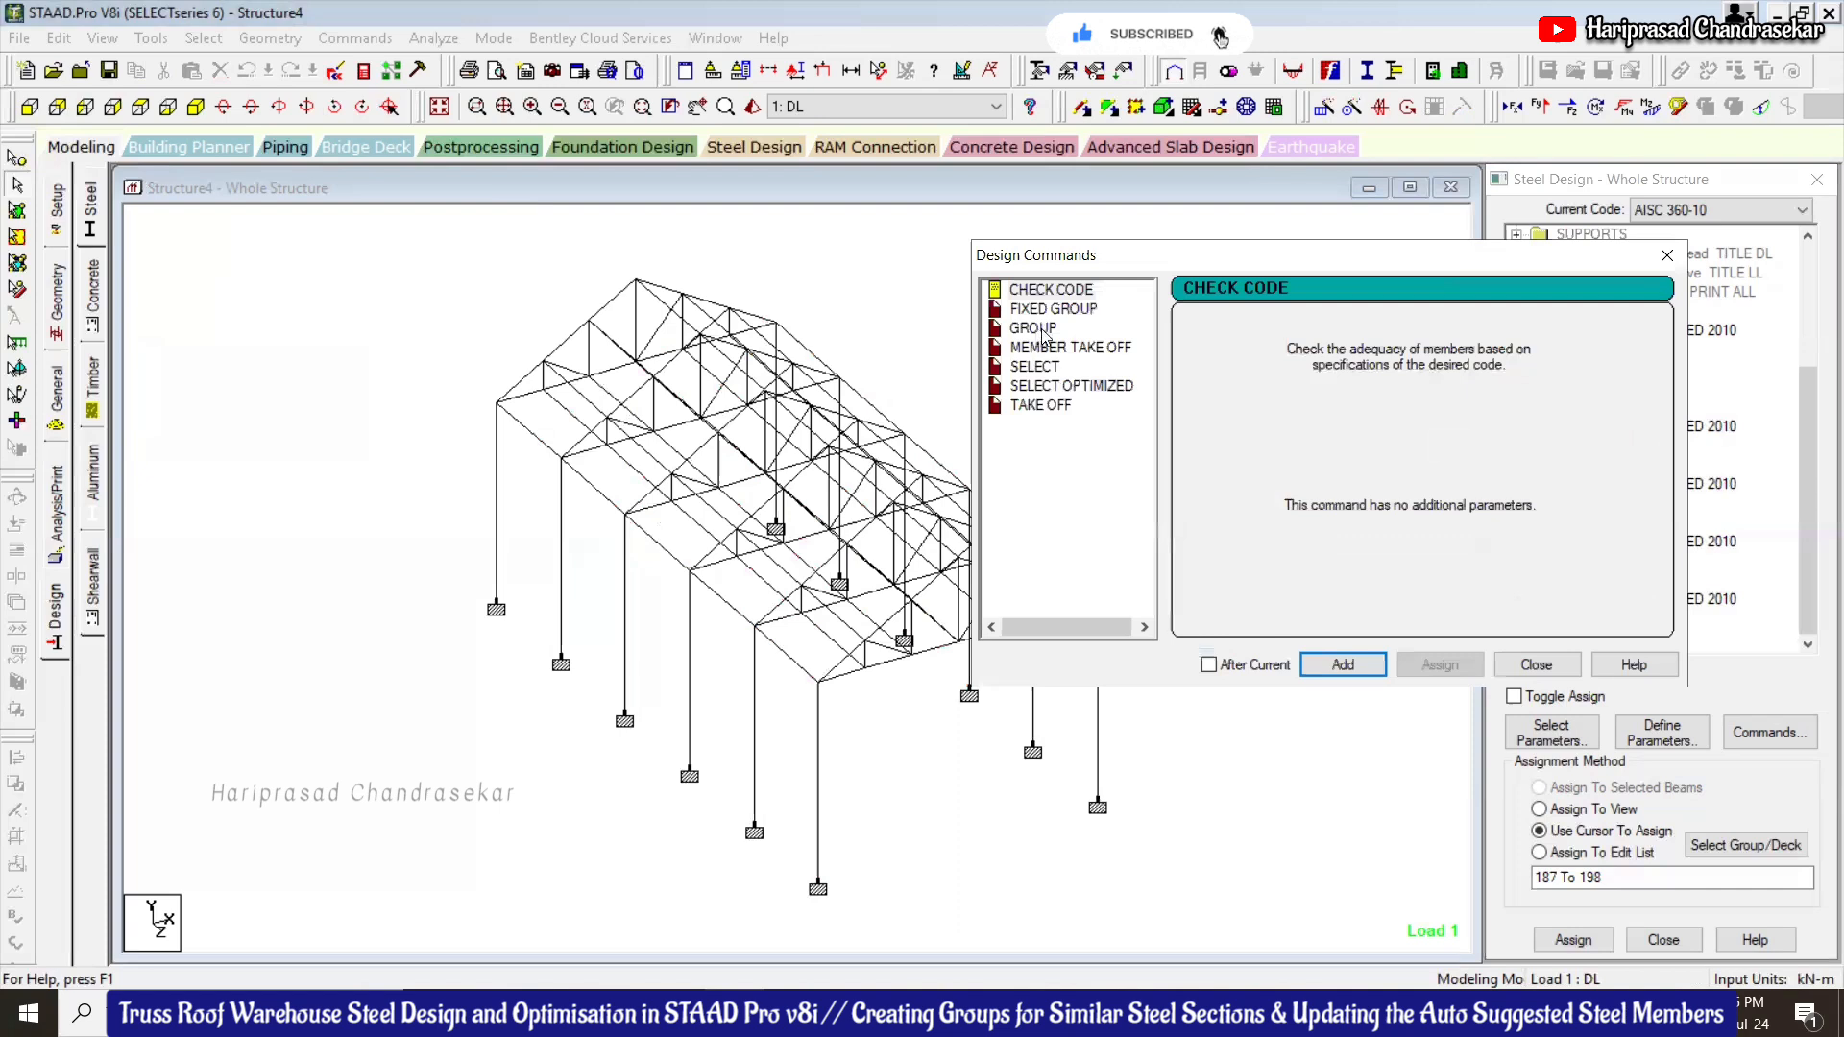
left_click(1053, 291)
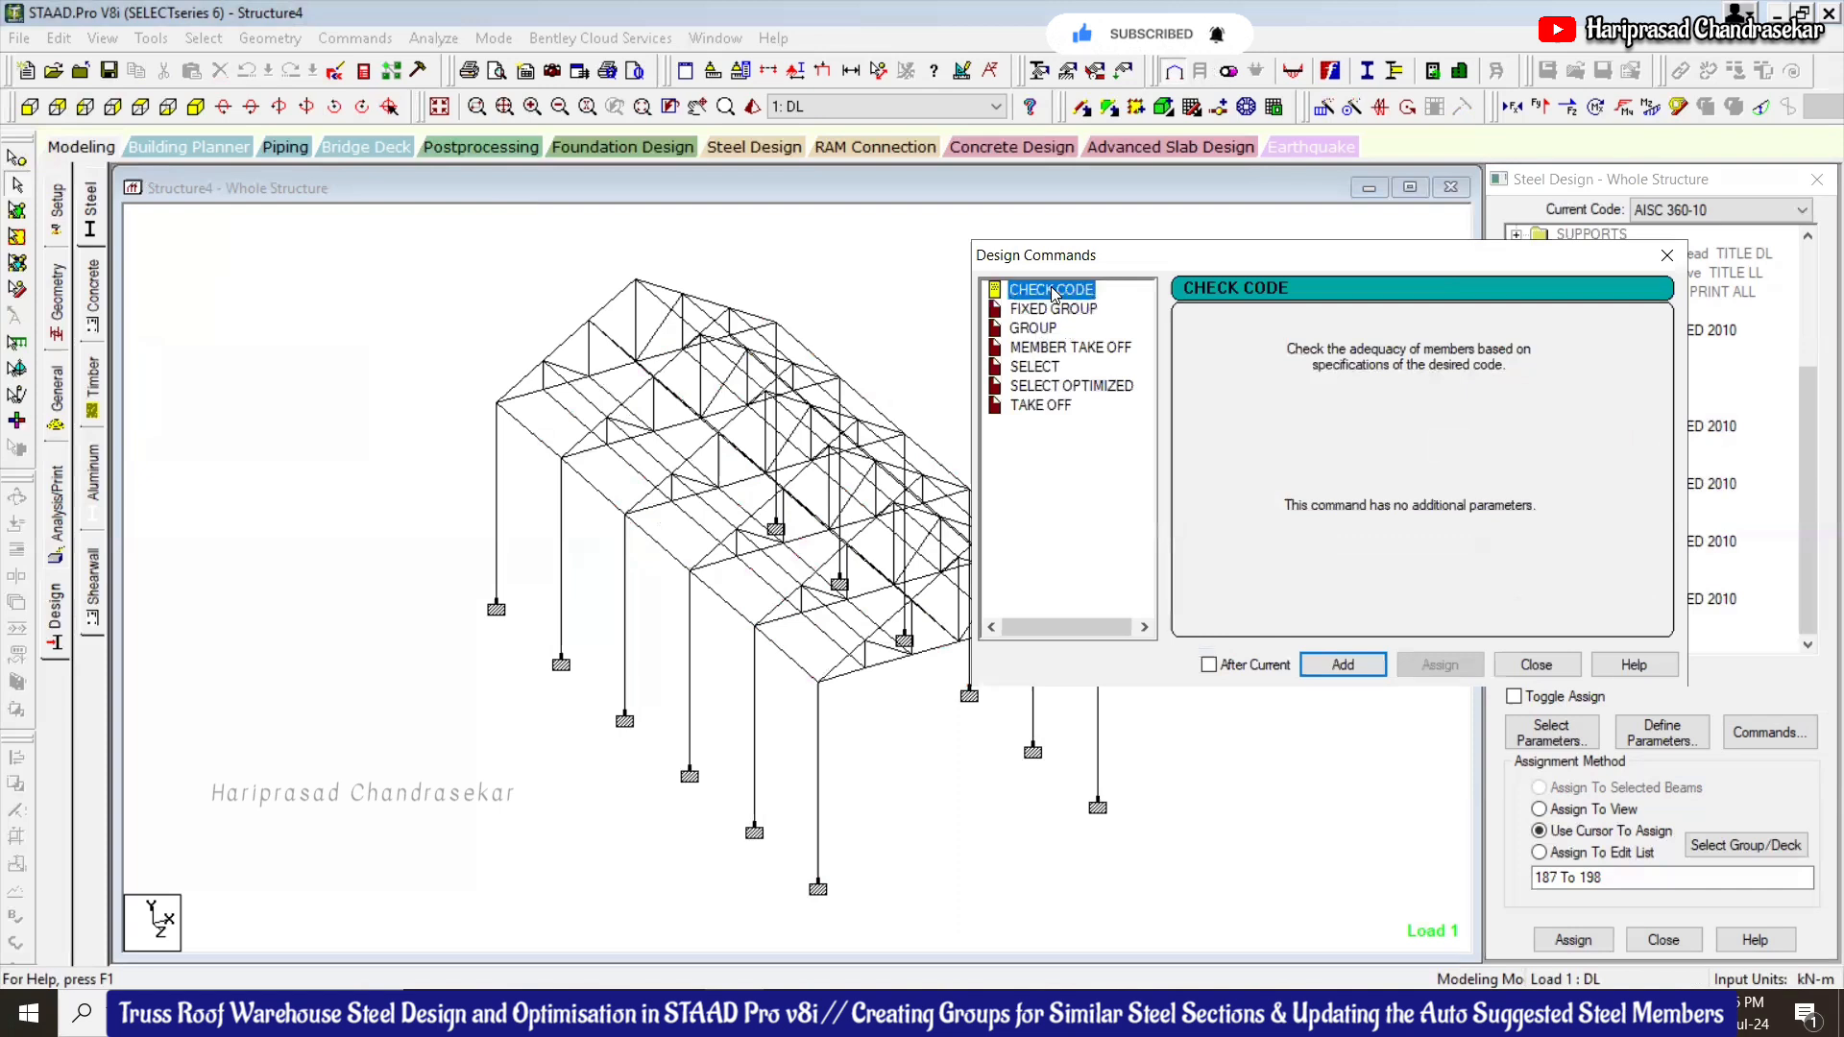
left_click(1358, 662)
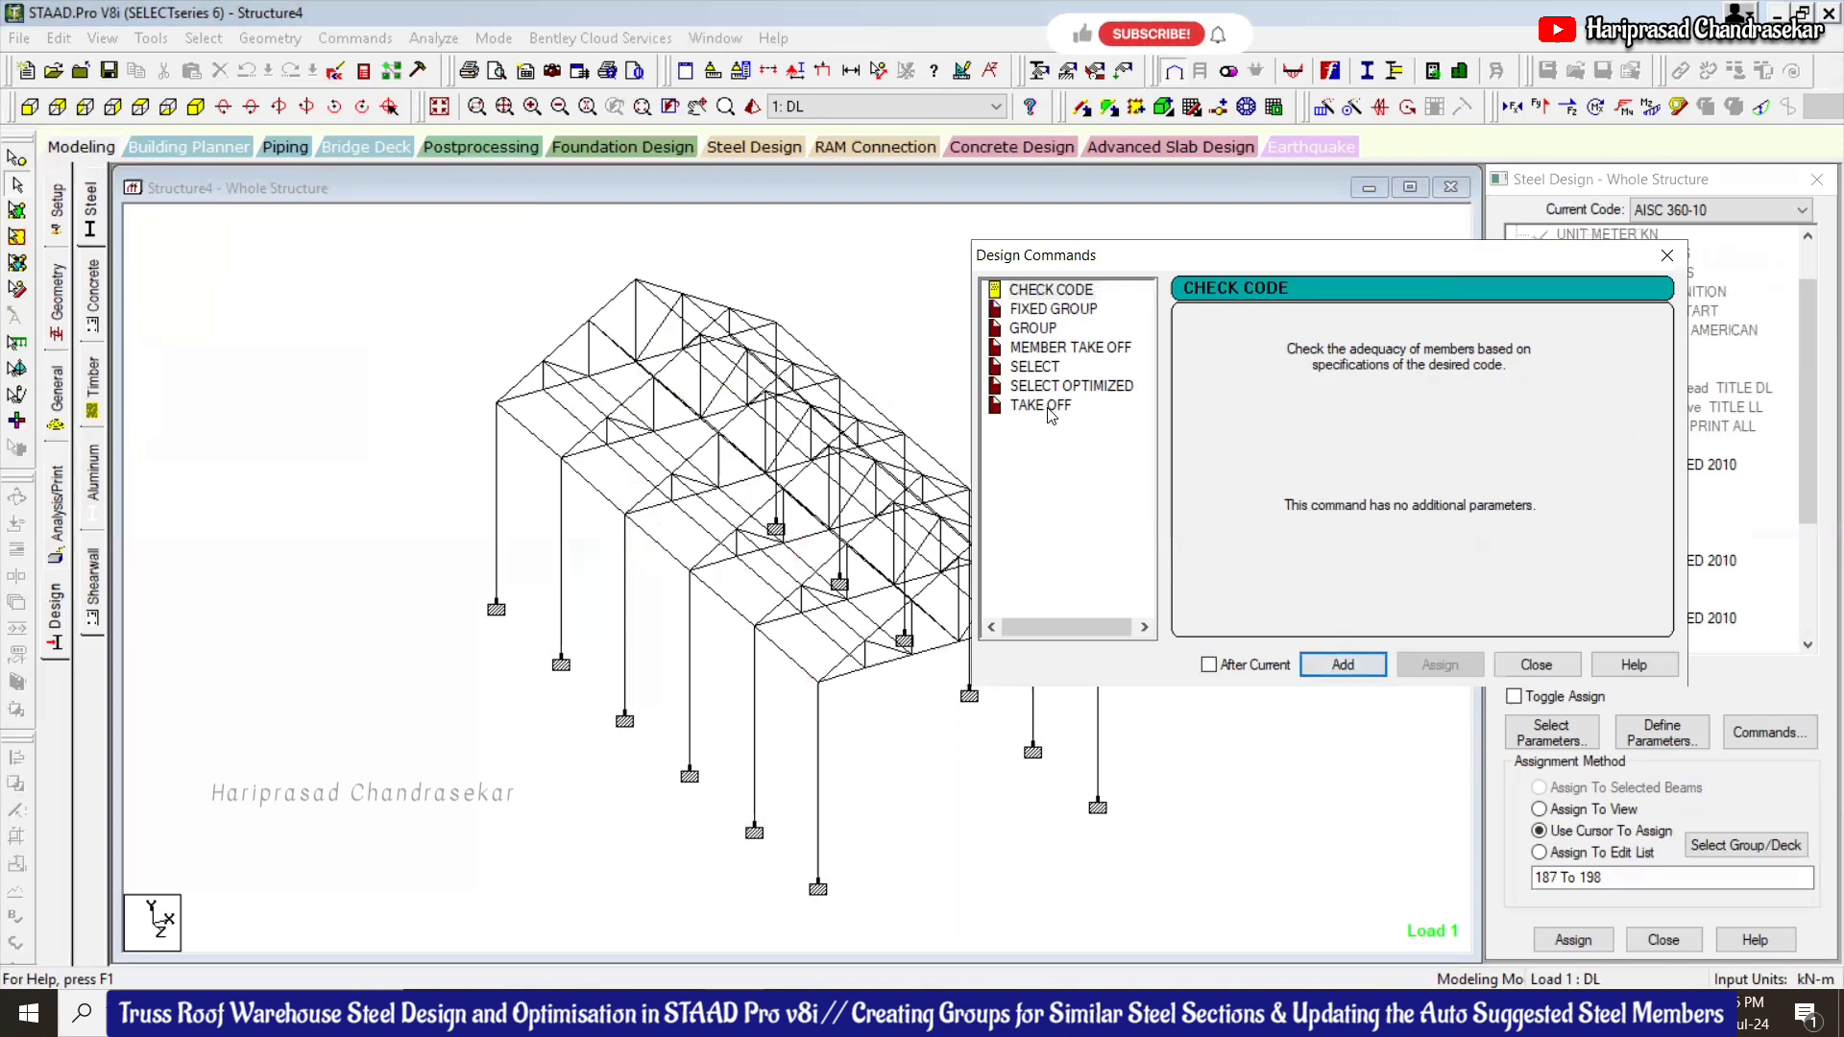
left_click(1085, 351)
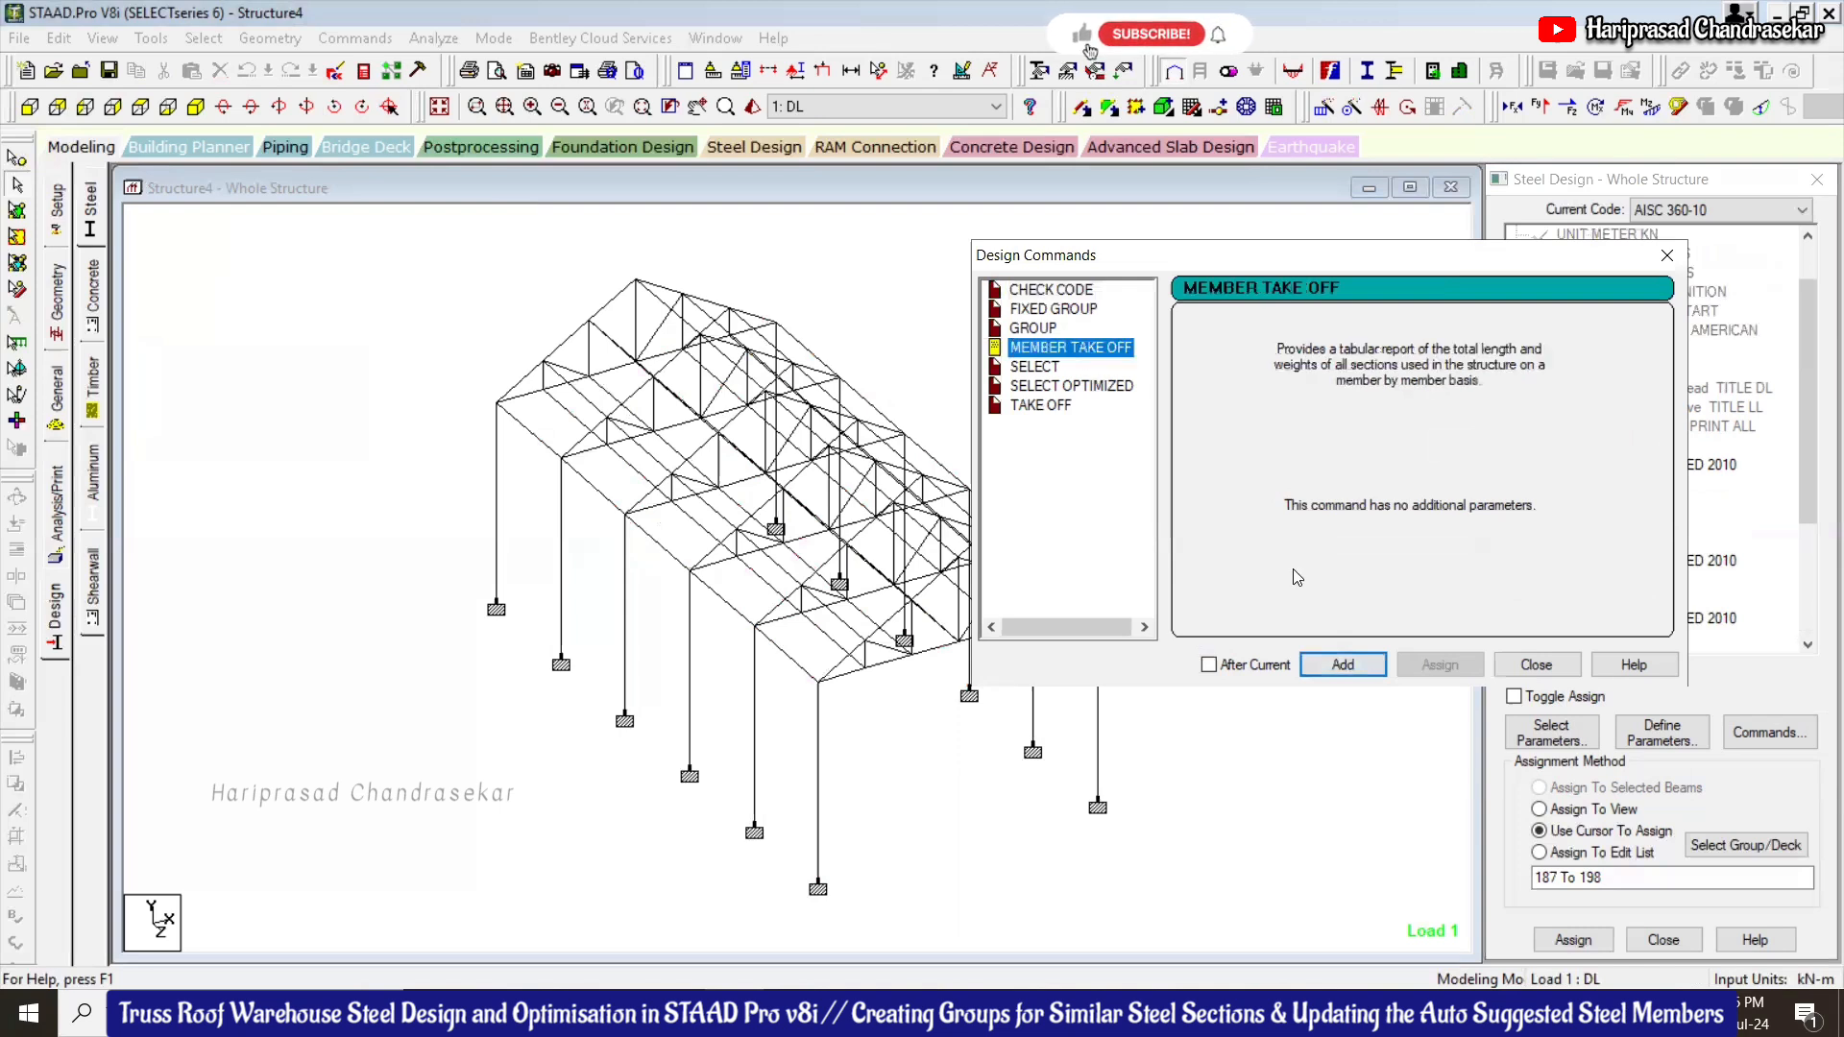
left_click(1343, 665)
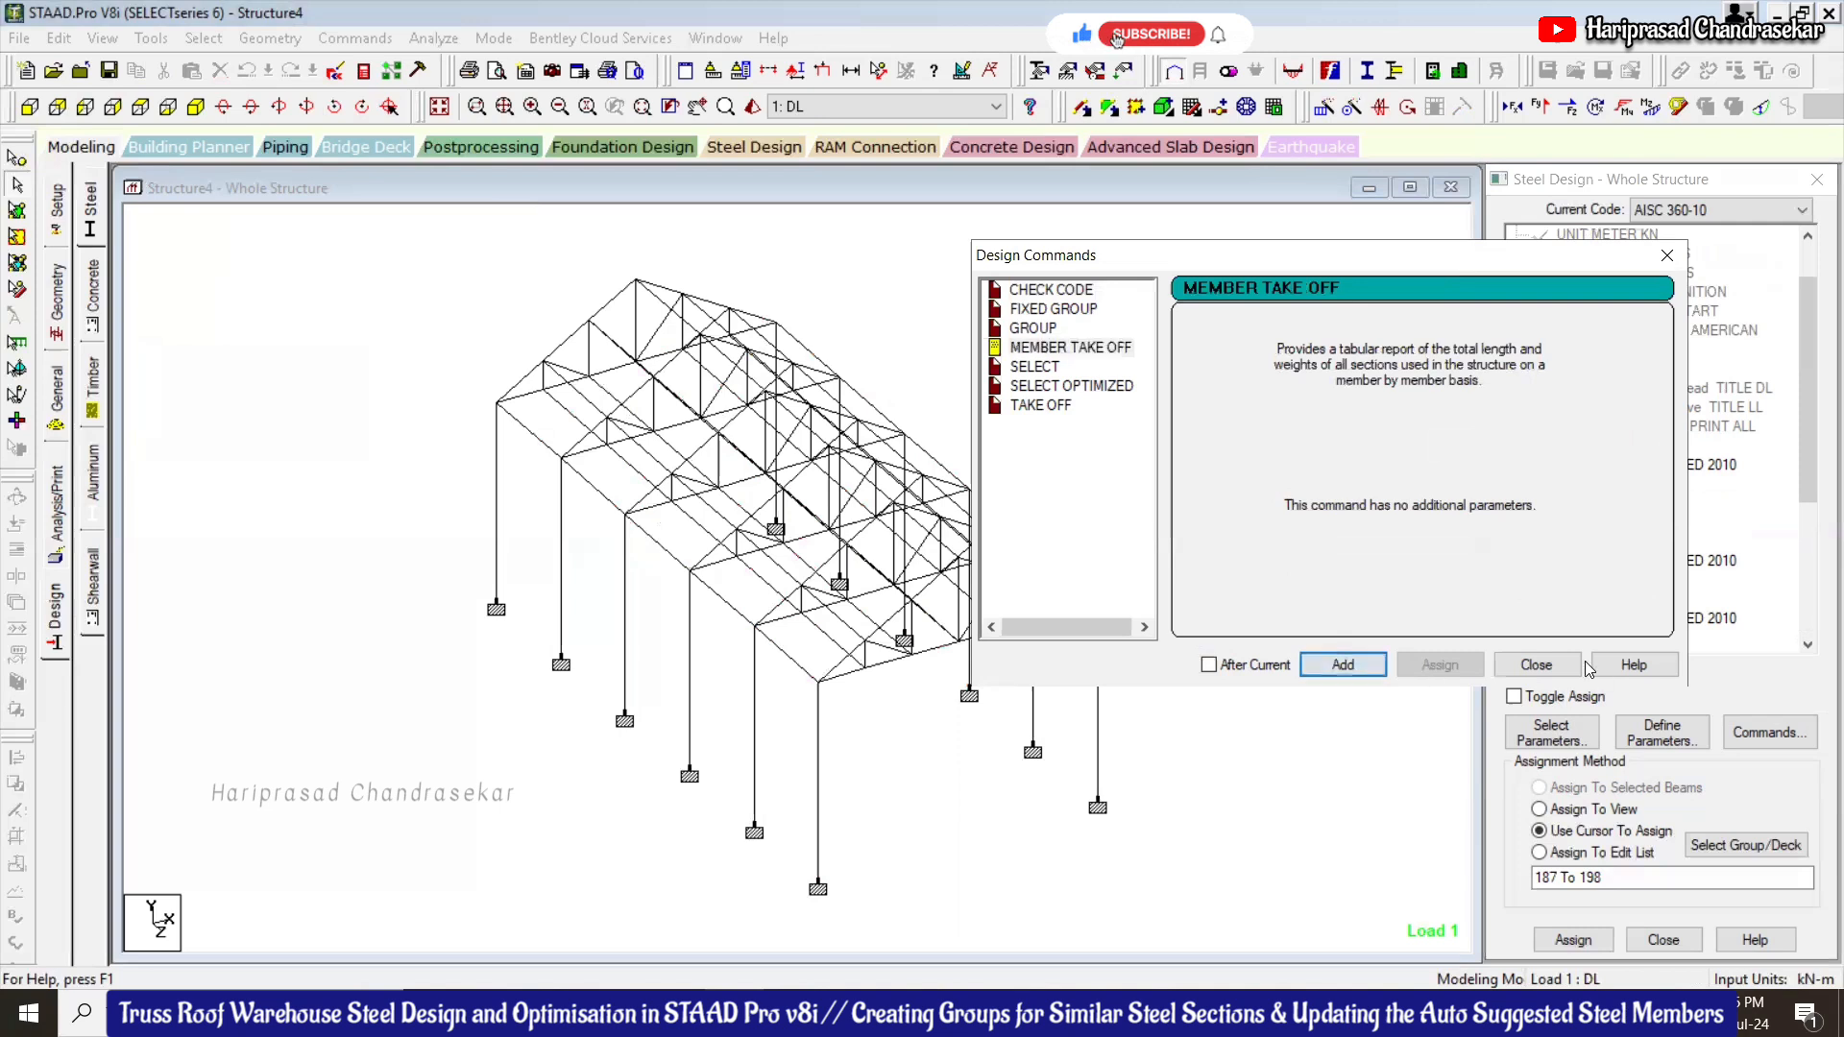
left_click(1535, 665)
Assign the Check Code command under Parameter 6 to all members in the view
scroll(1815, 641, "down", 2)
left_click_drag(1815, 641, 1815, 669)
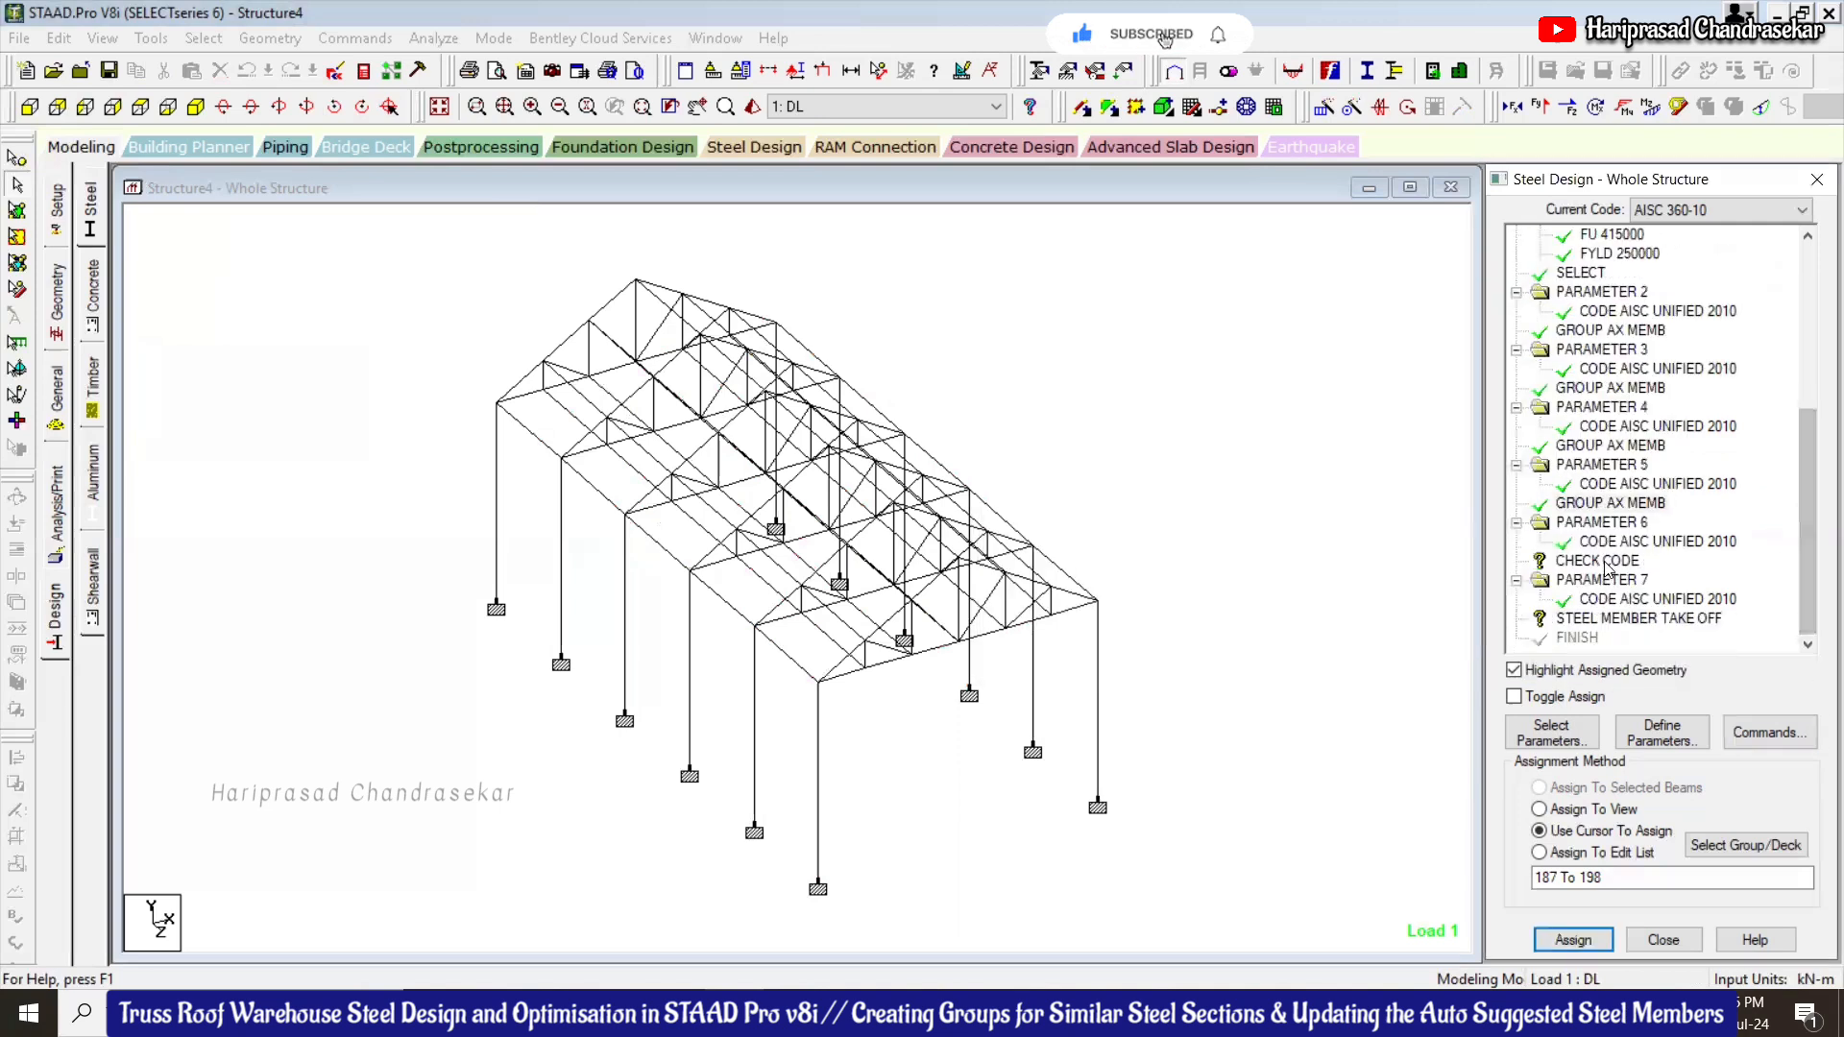
left_click(1601, 563)
left_click(1582, 811)
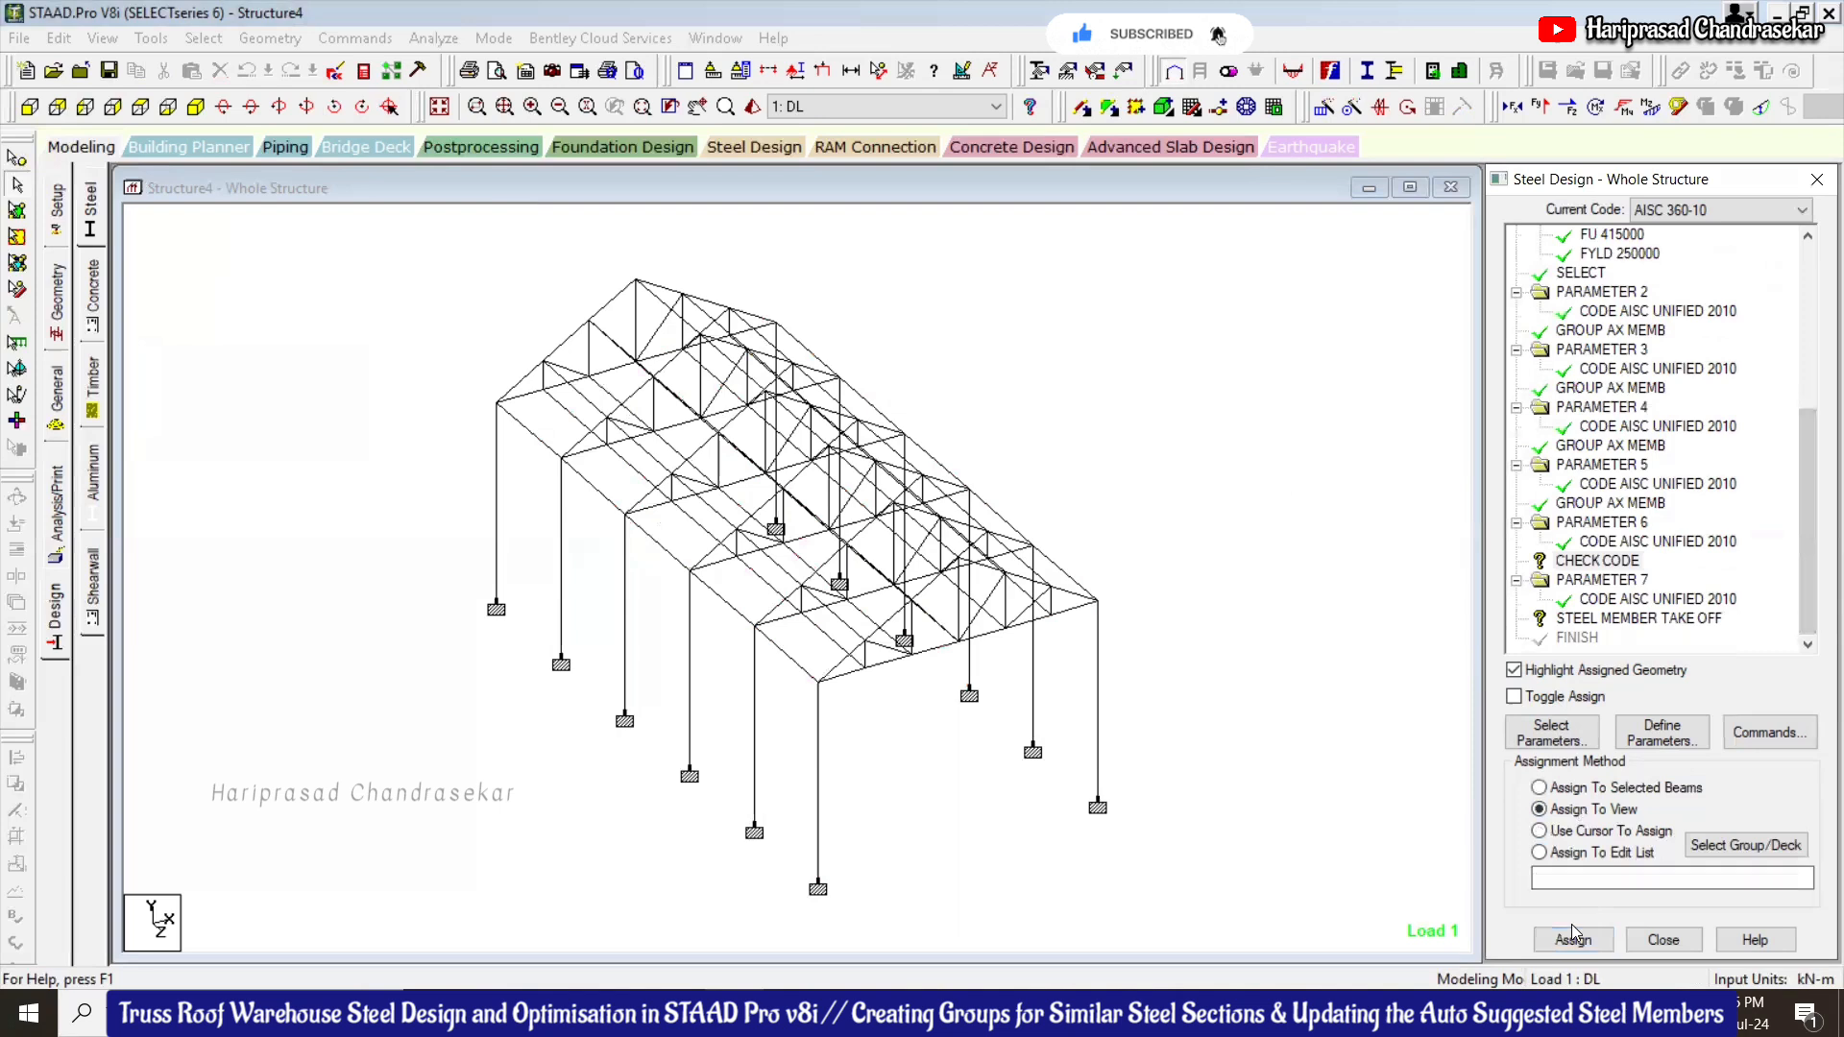
left_click(1584, 942)
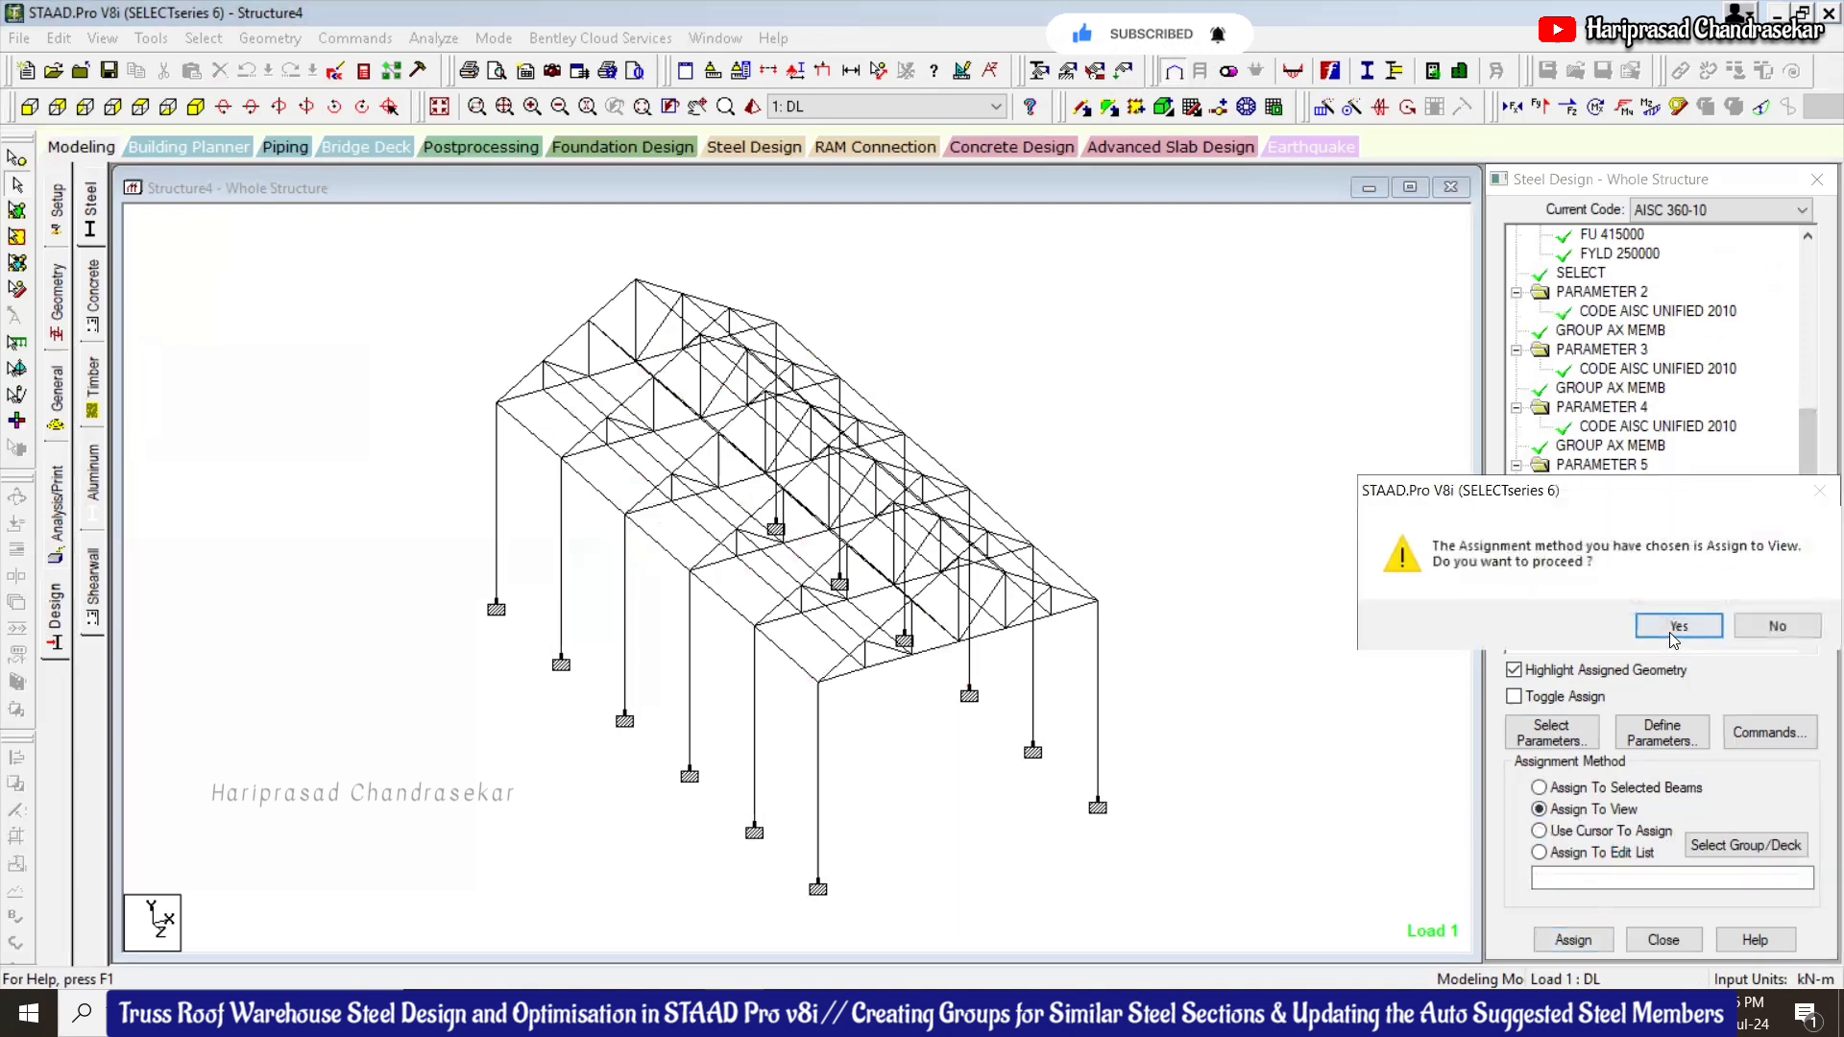
left_click(1596, 622)
Assign the Steel Member Take Off command under Parameter 7 to all members in the view
left_click(1575, 620)
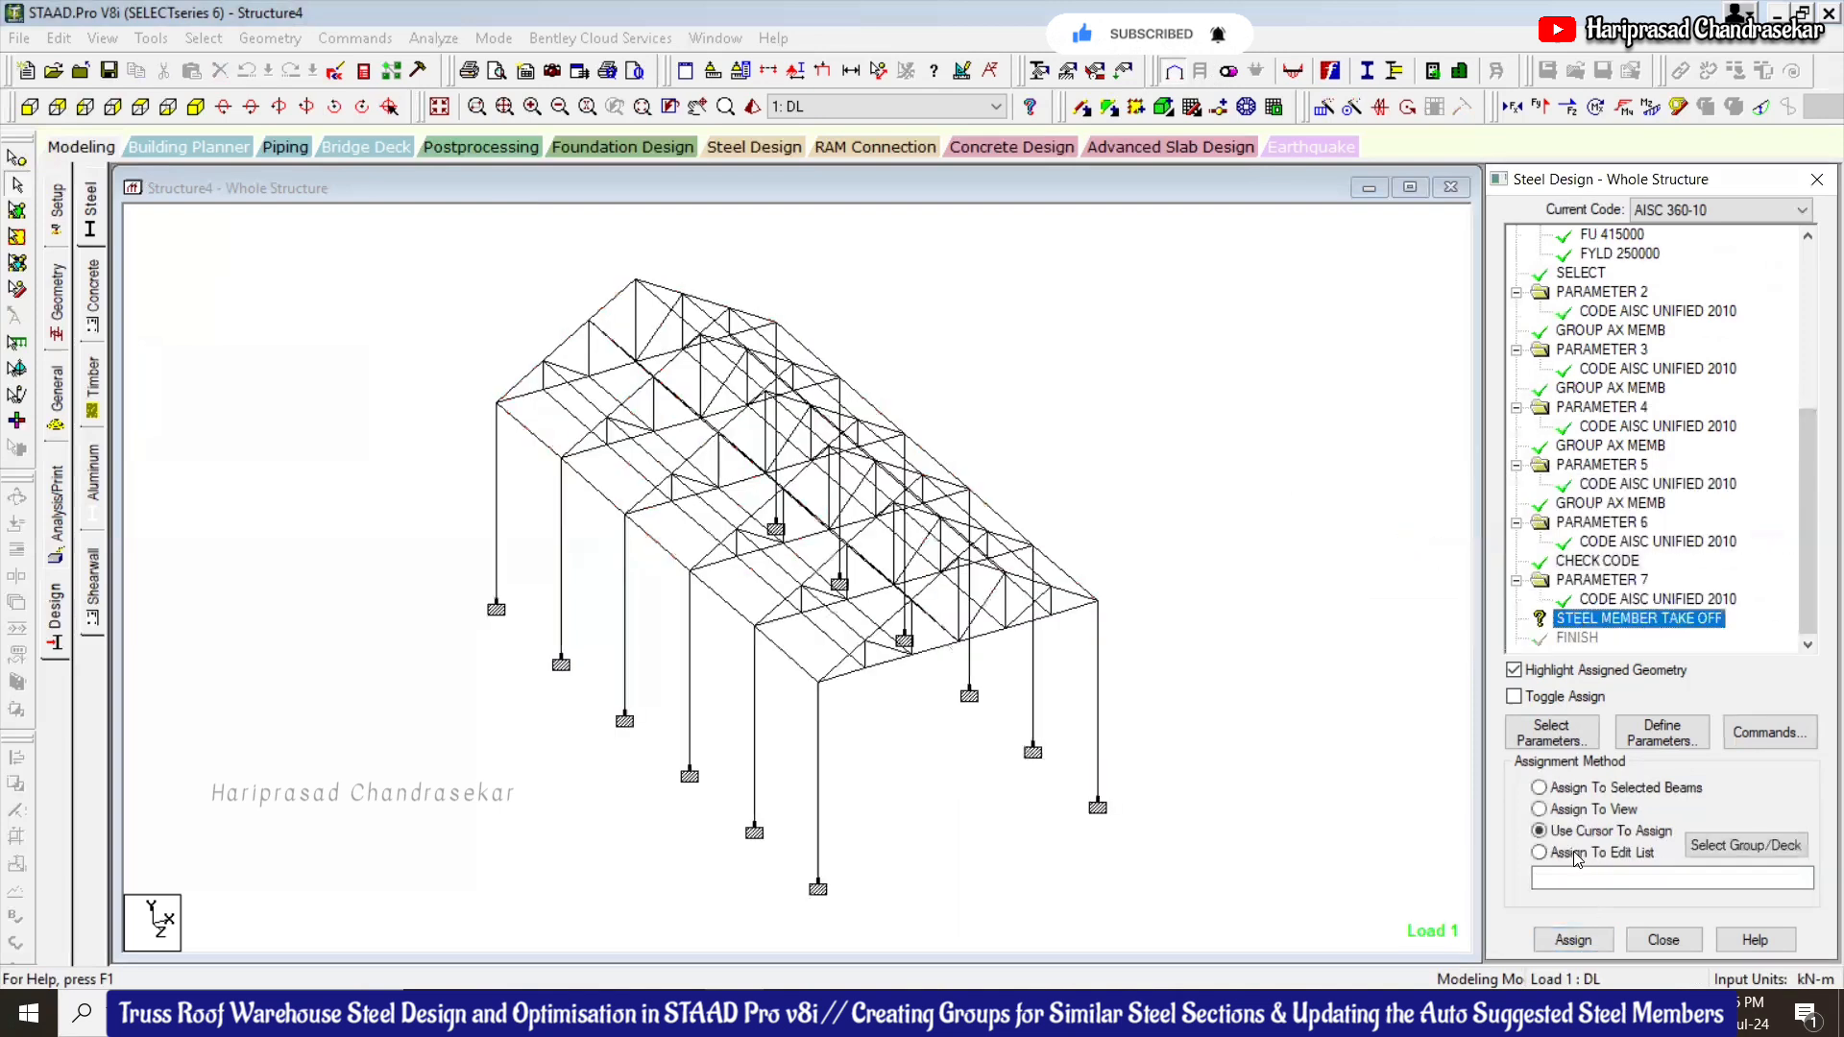
left_click(1582, 812)
left_click(1565, 943)
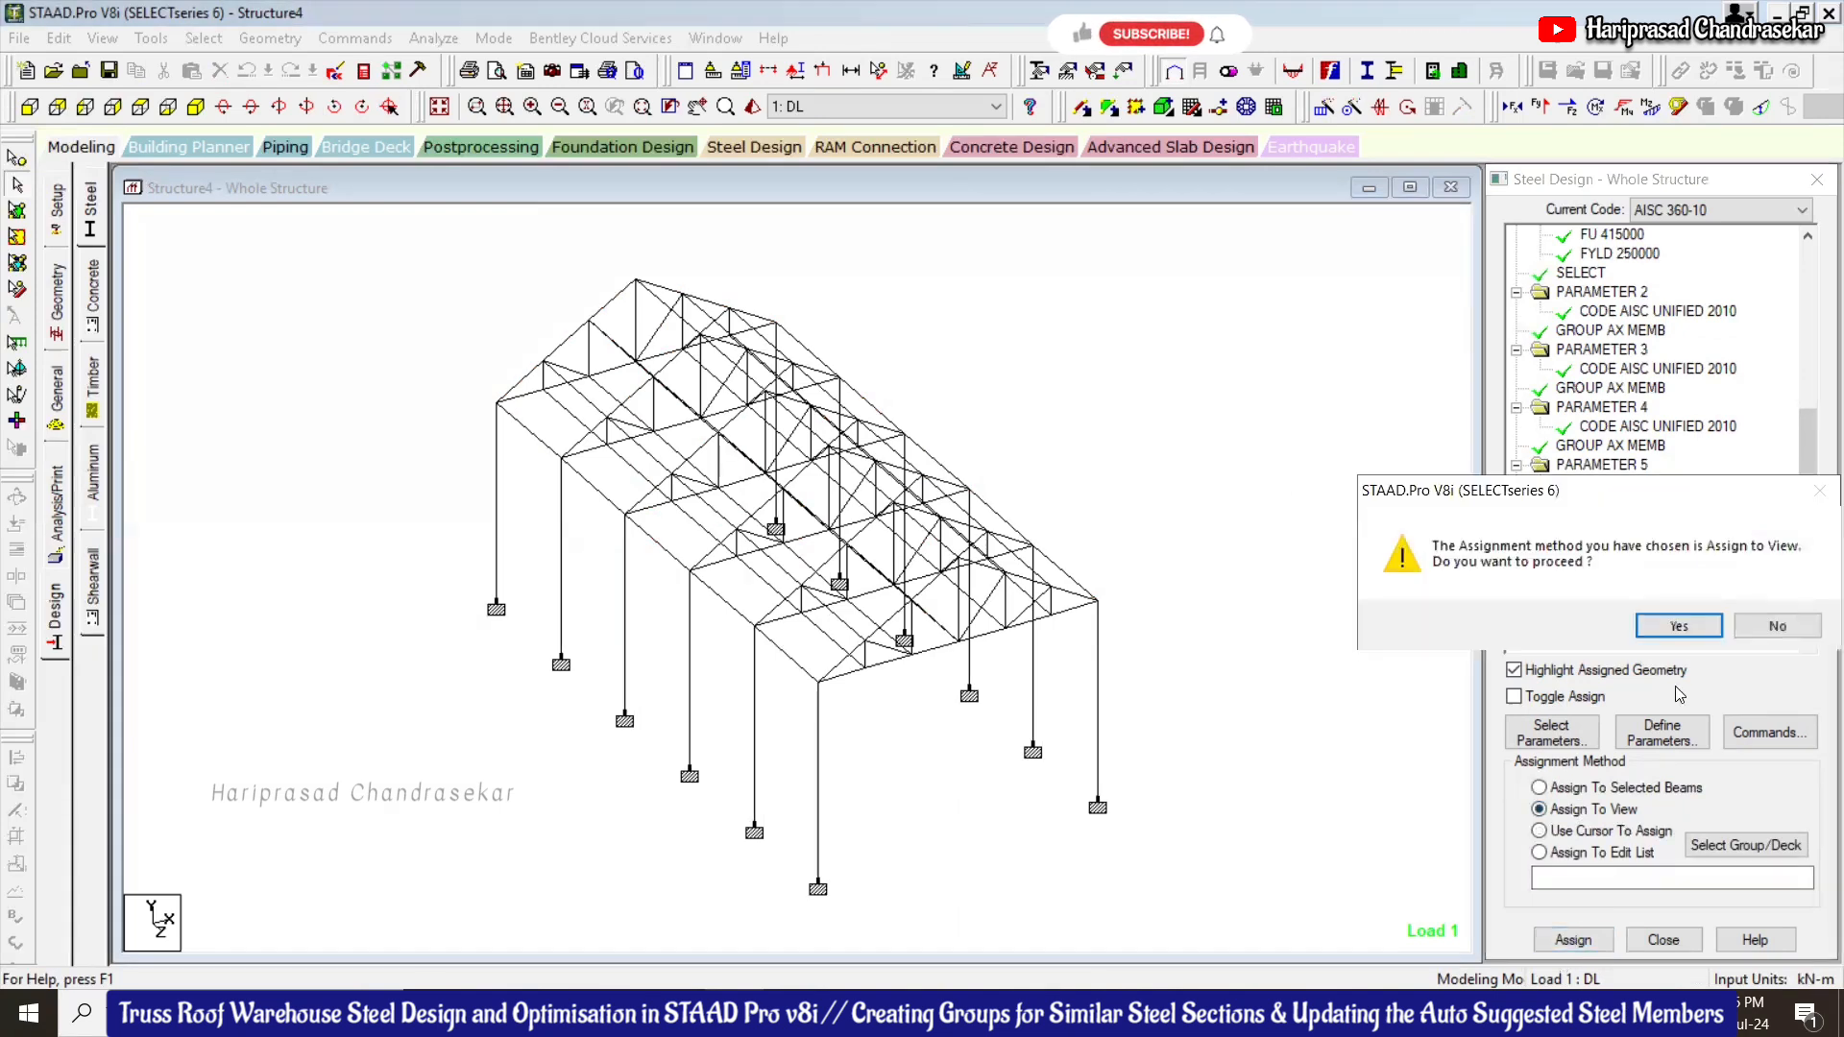
left_click(1683, 632)
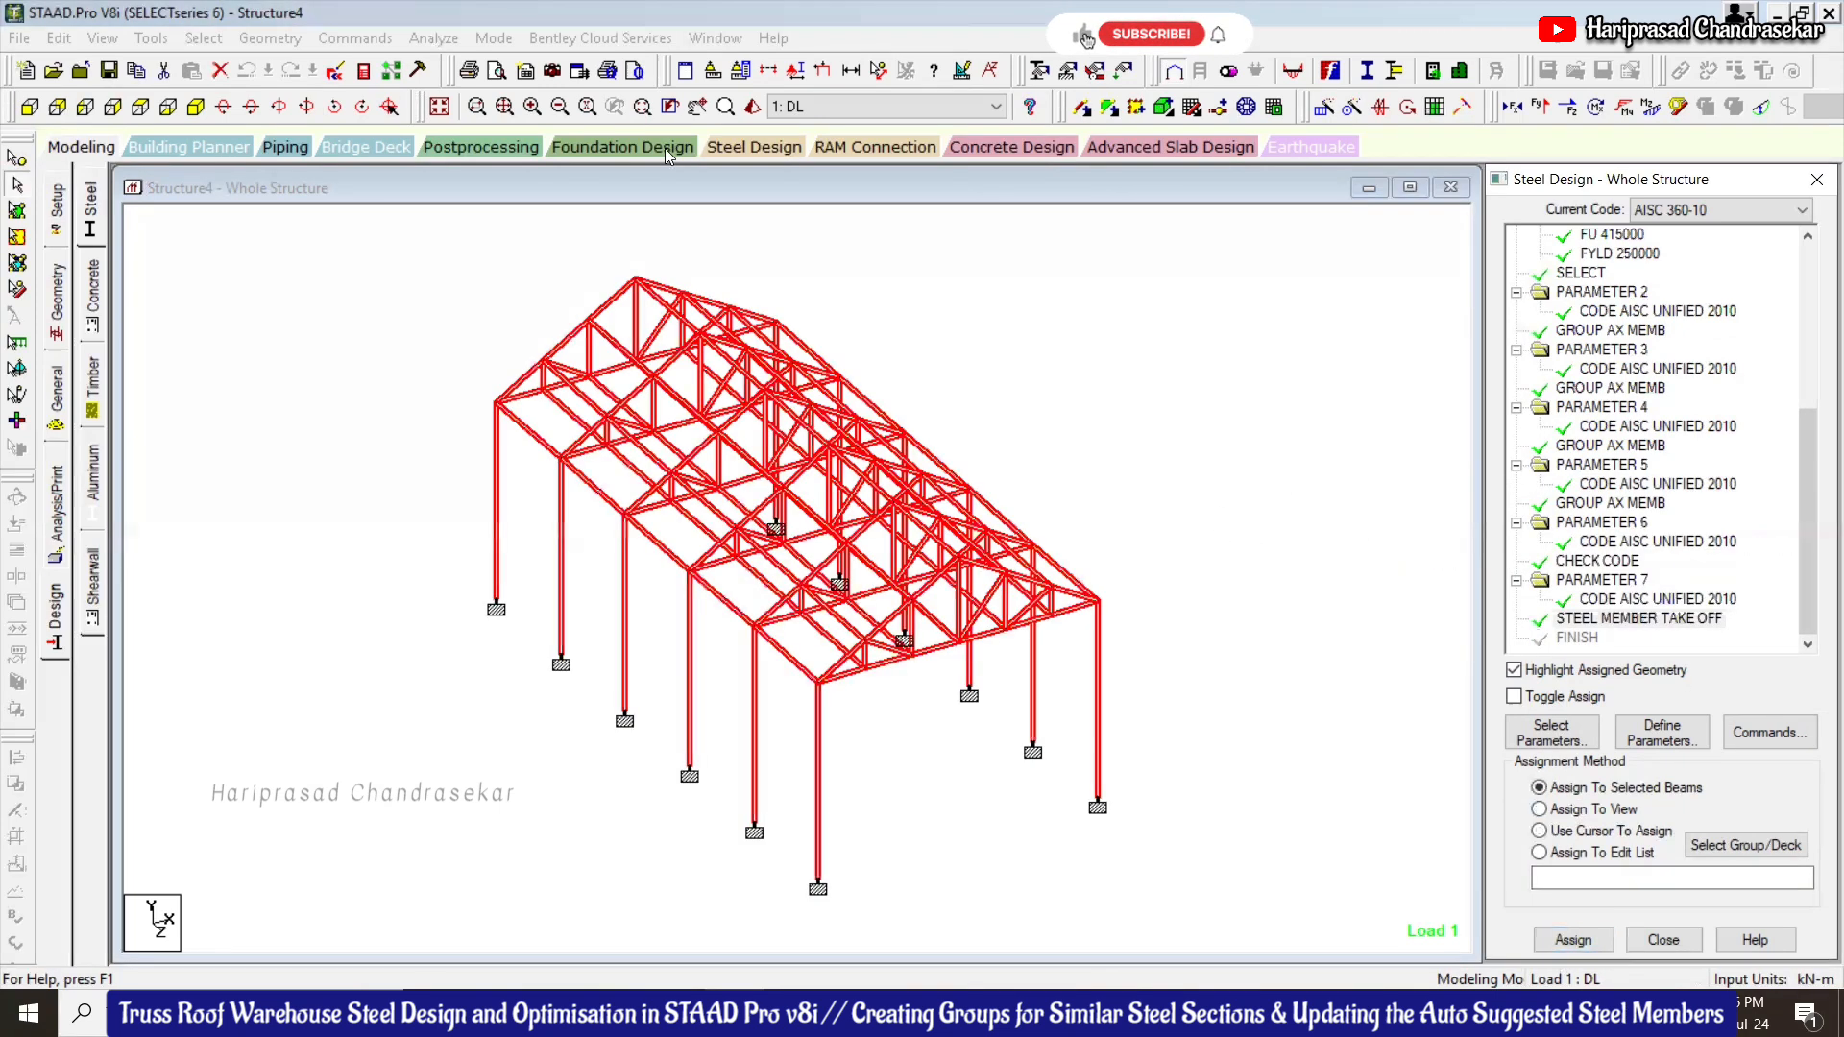
Run the analysis and design, proceeding without a re-analysis instruction after the member selection and grouping commands
left_click(433, 38)
left_click(452, 66)
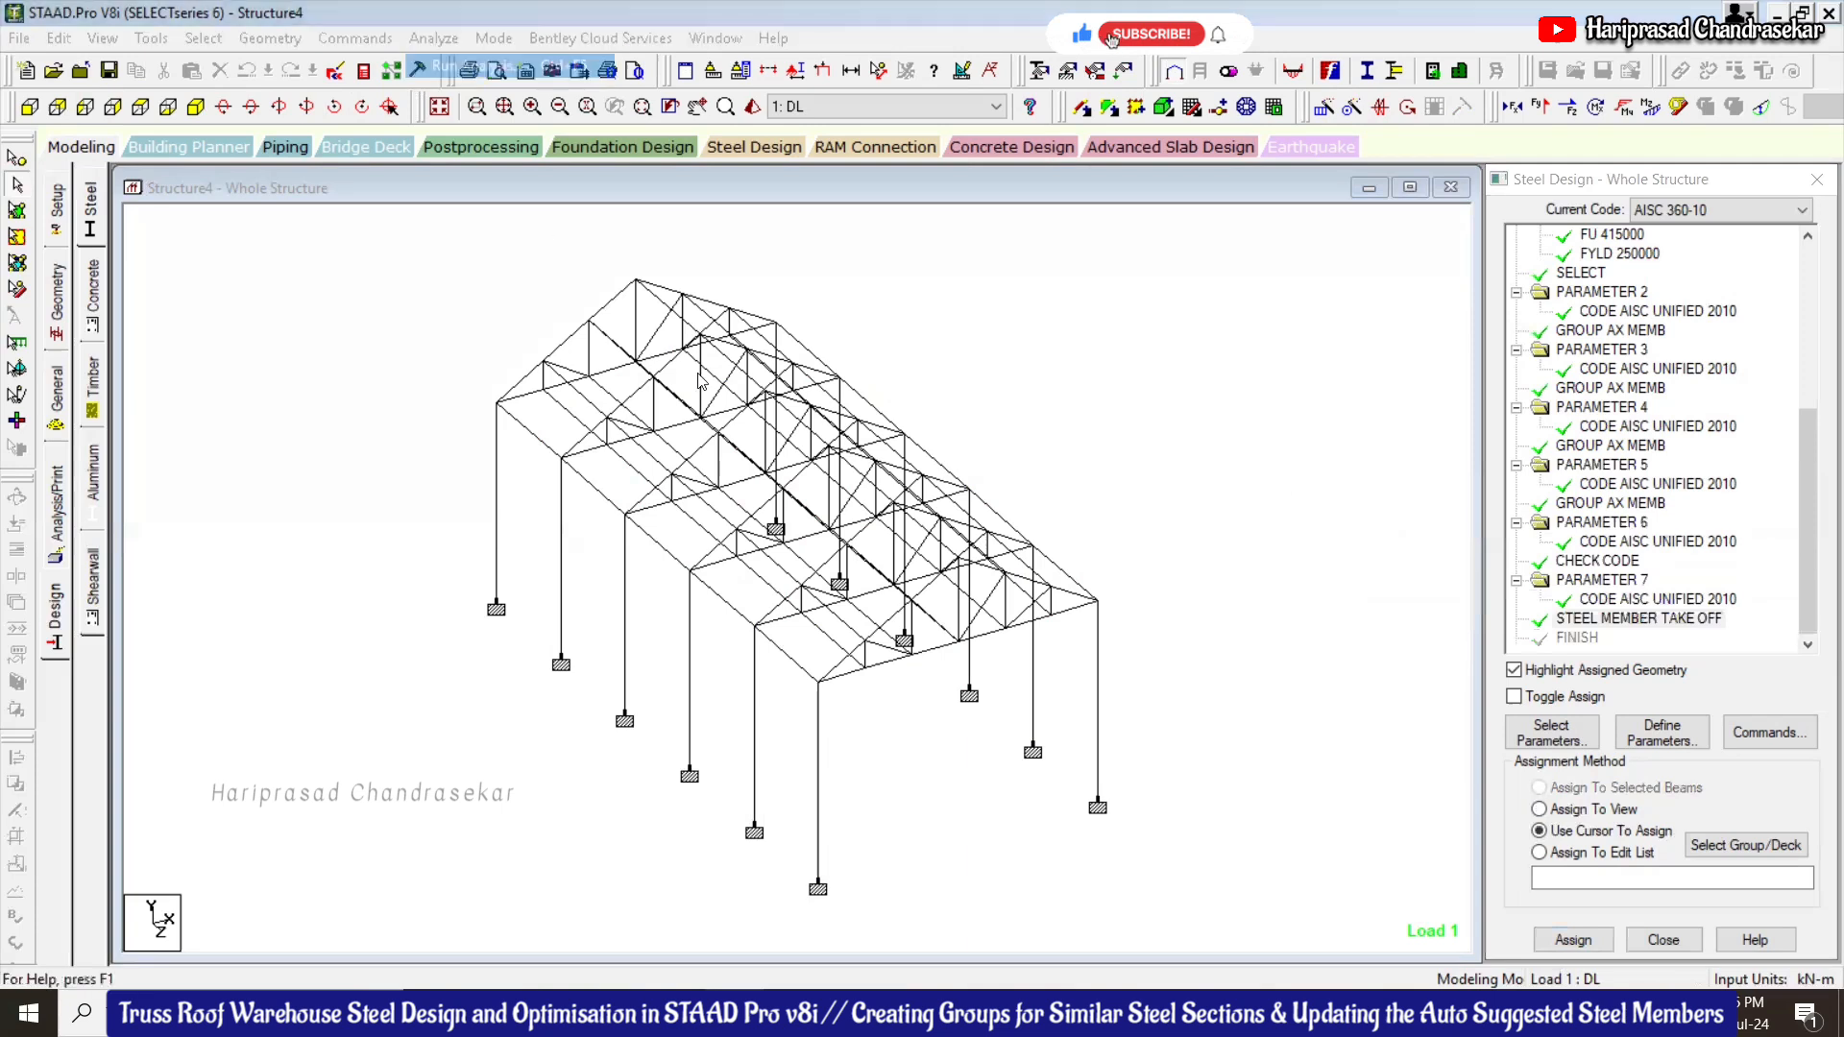
left_click(768, 567)
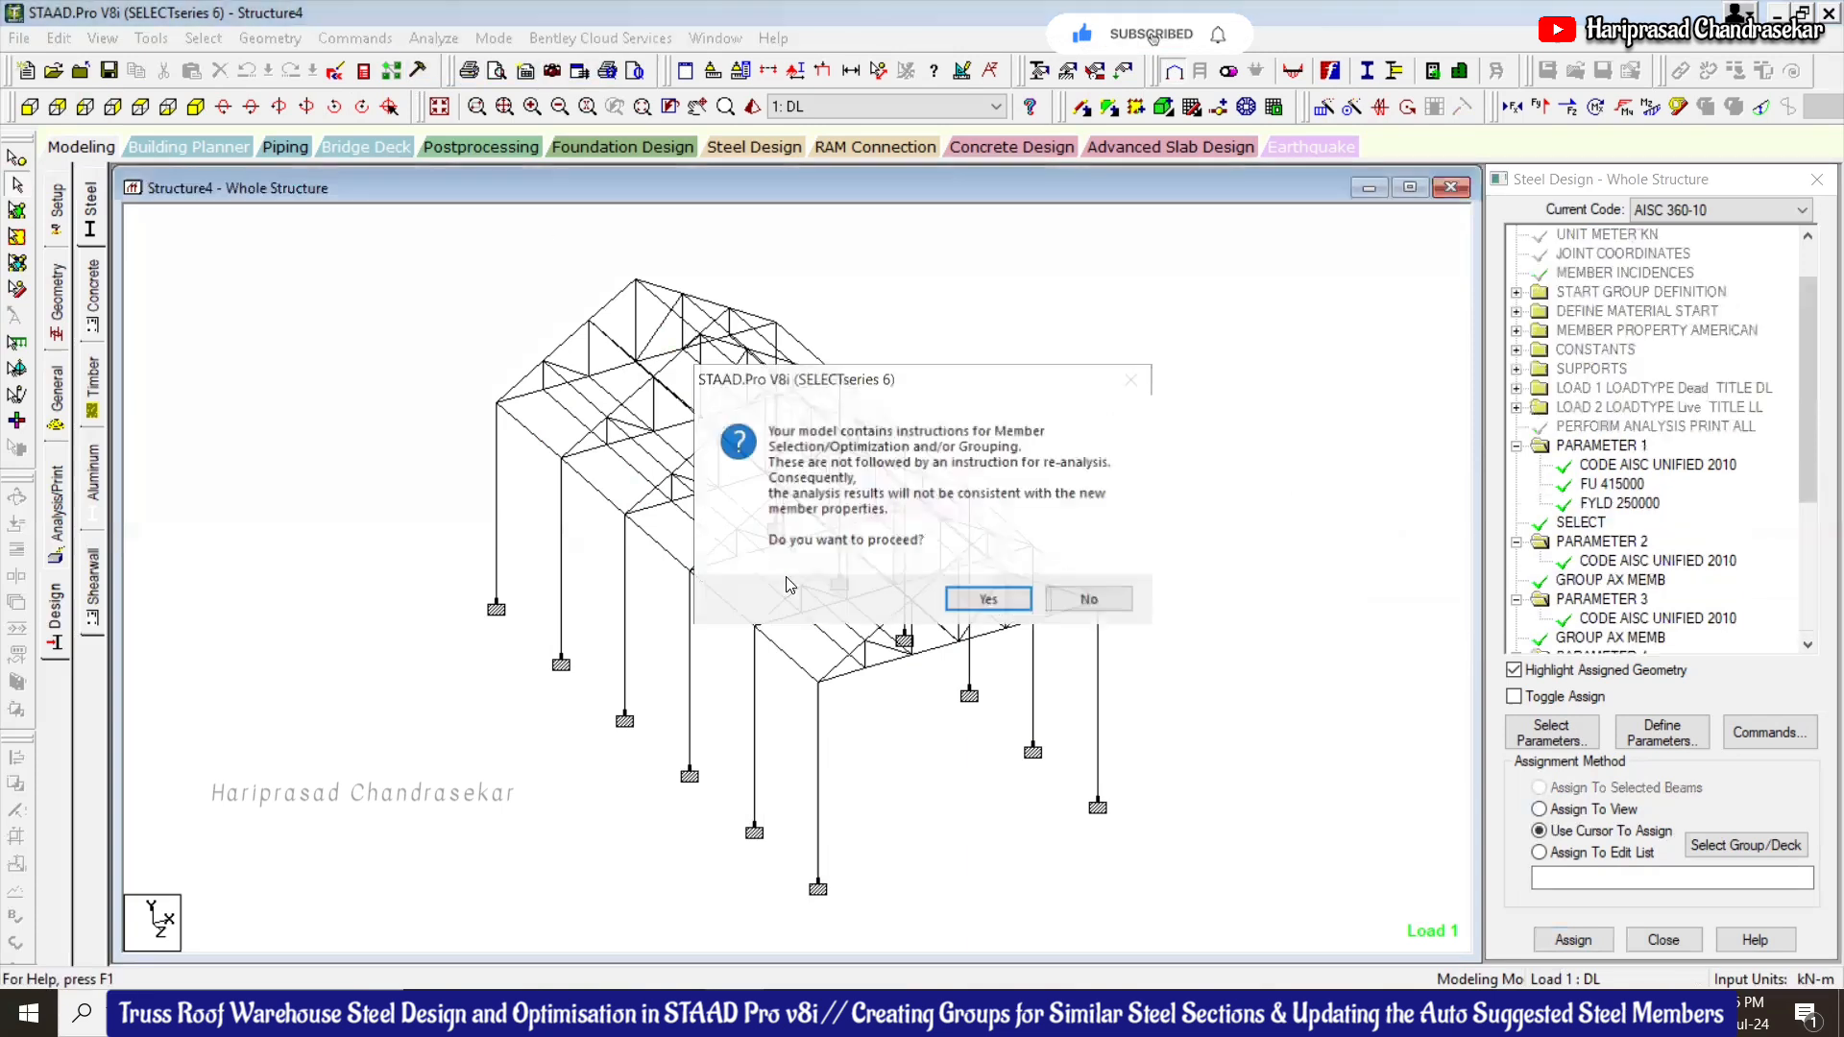
left_click(986, 600)
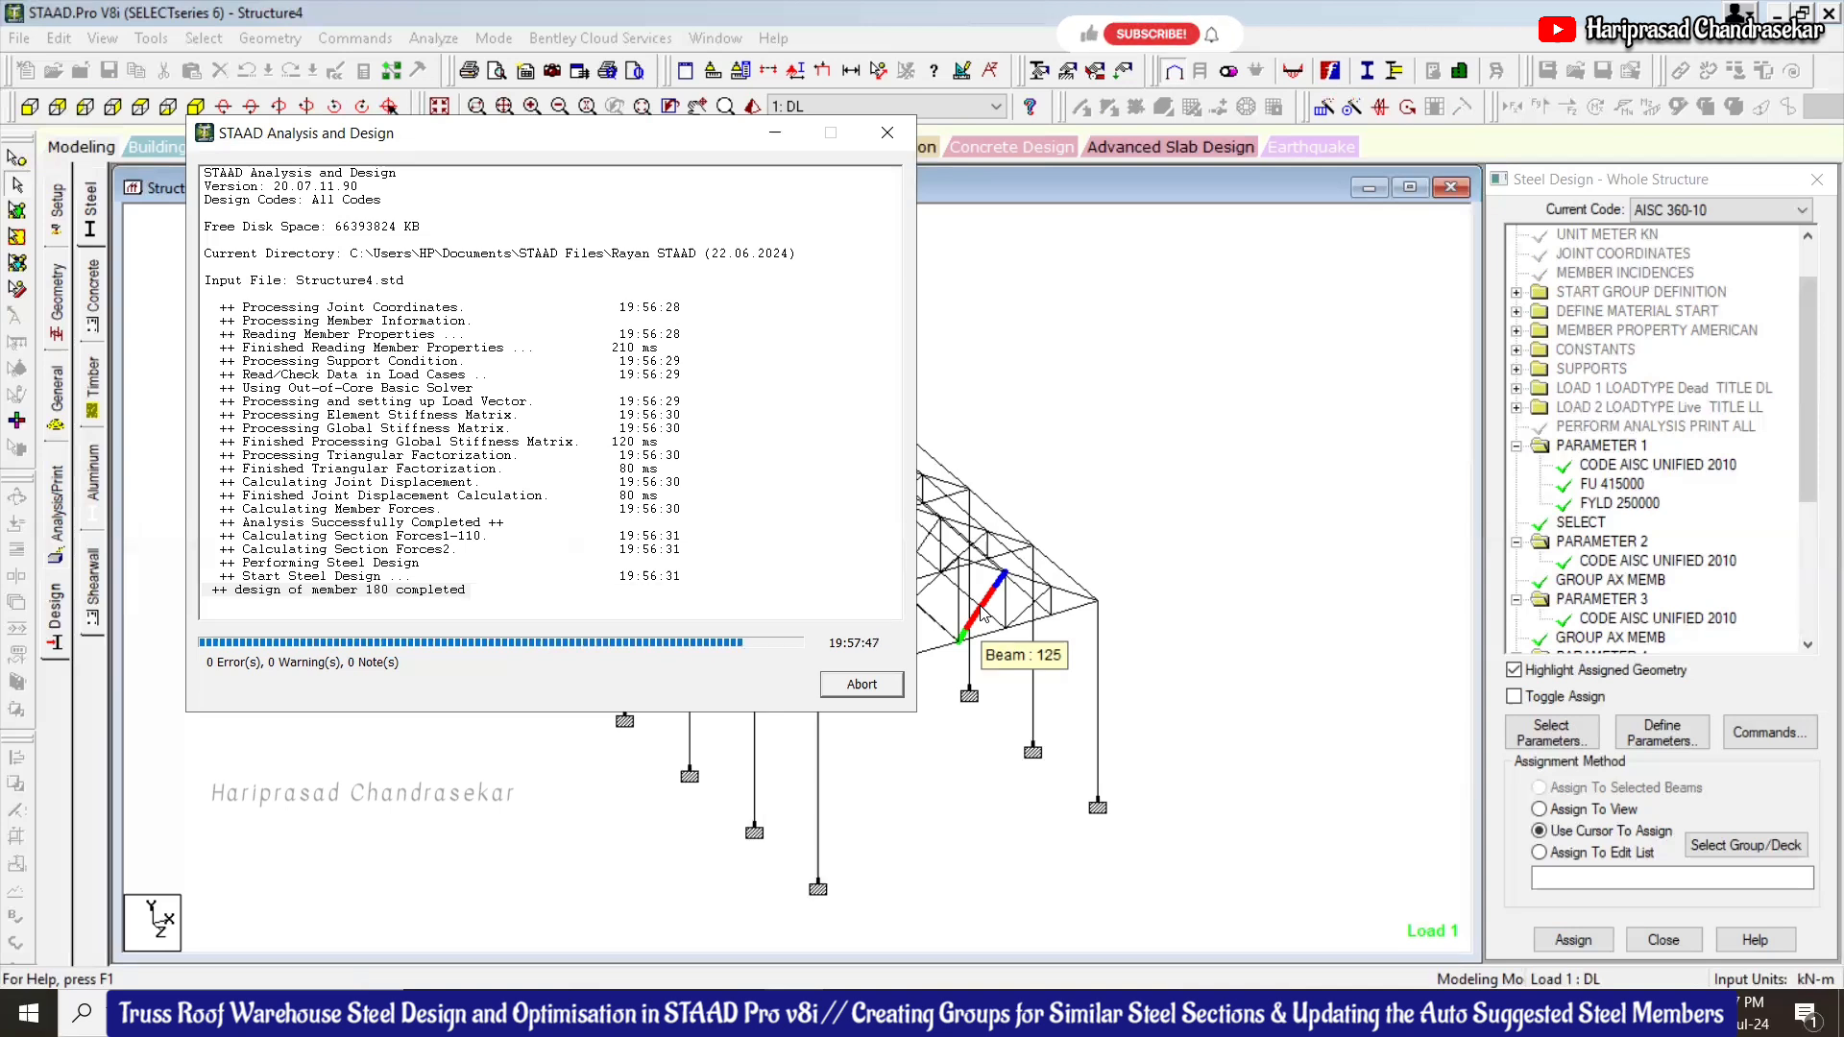
Open the analysis output file and review both Steel Design sections and the Steel Take Off section
left_click(279, 638)
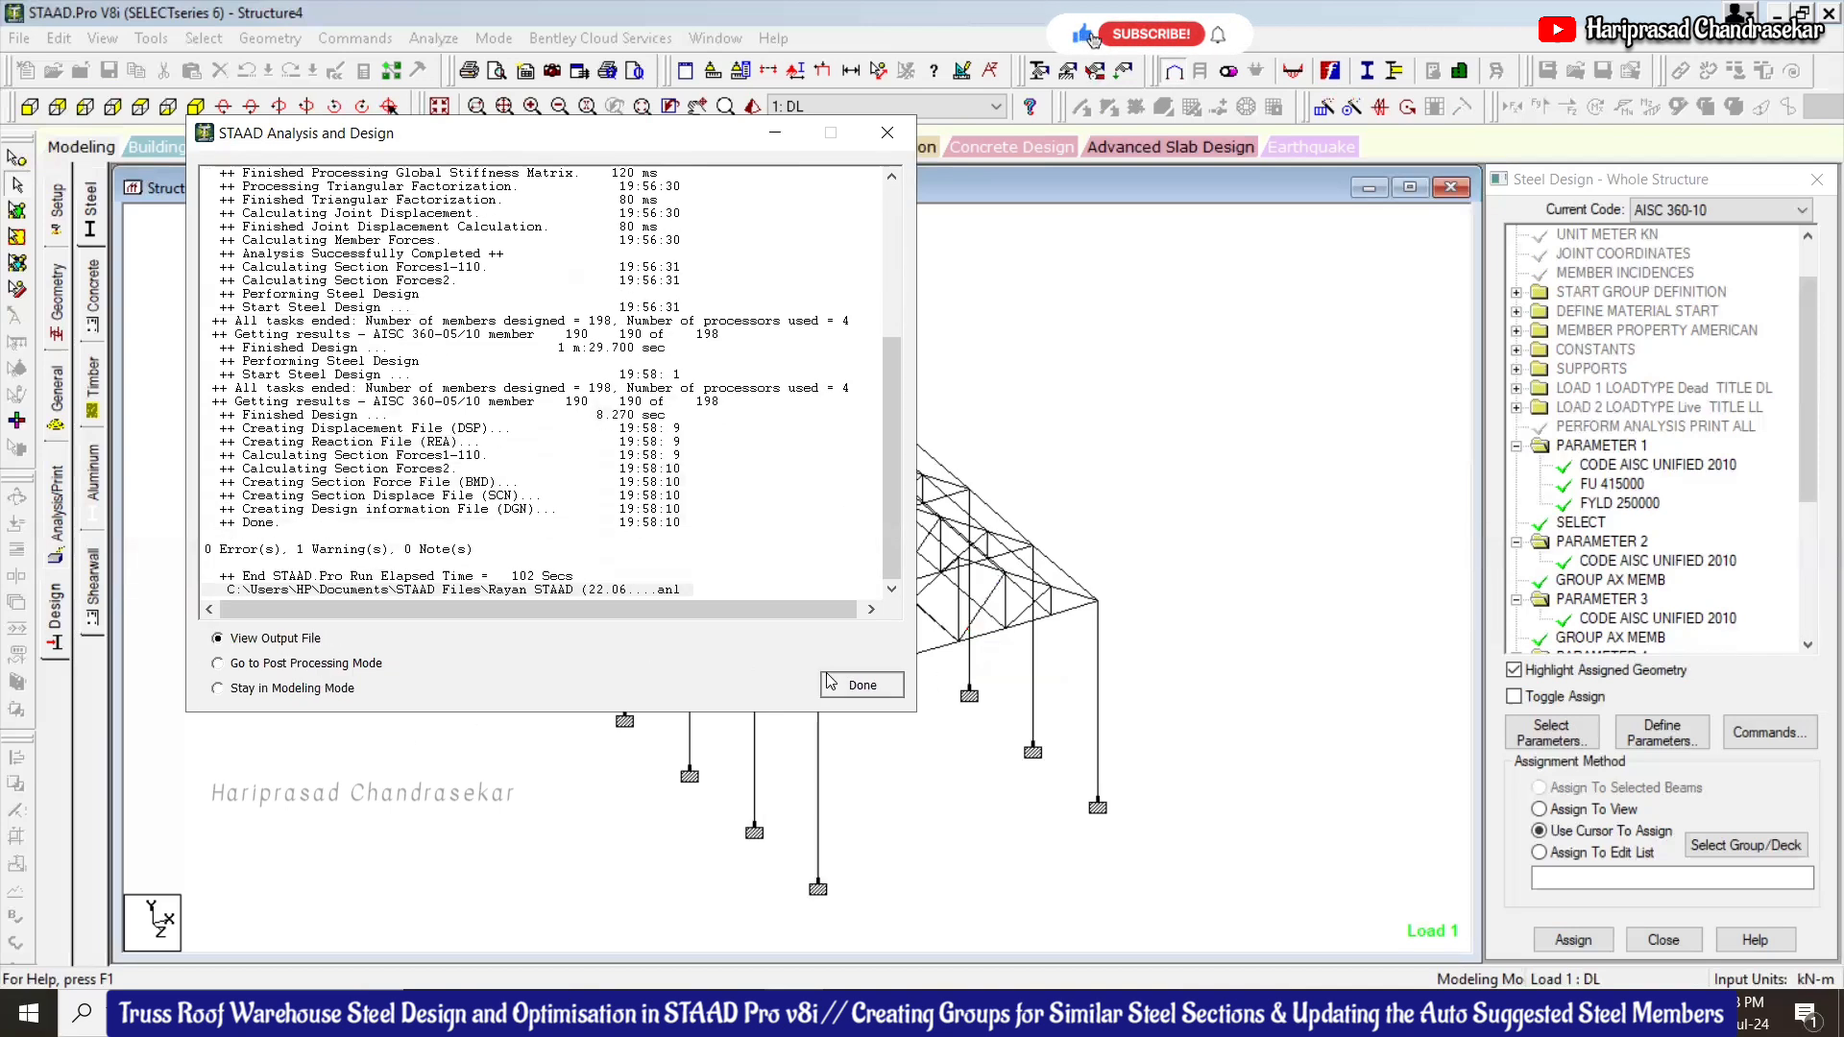
left_click(832, 681)
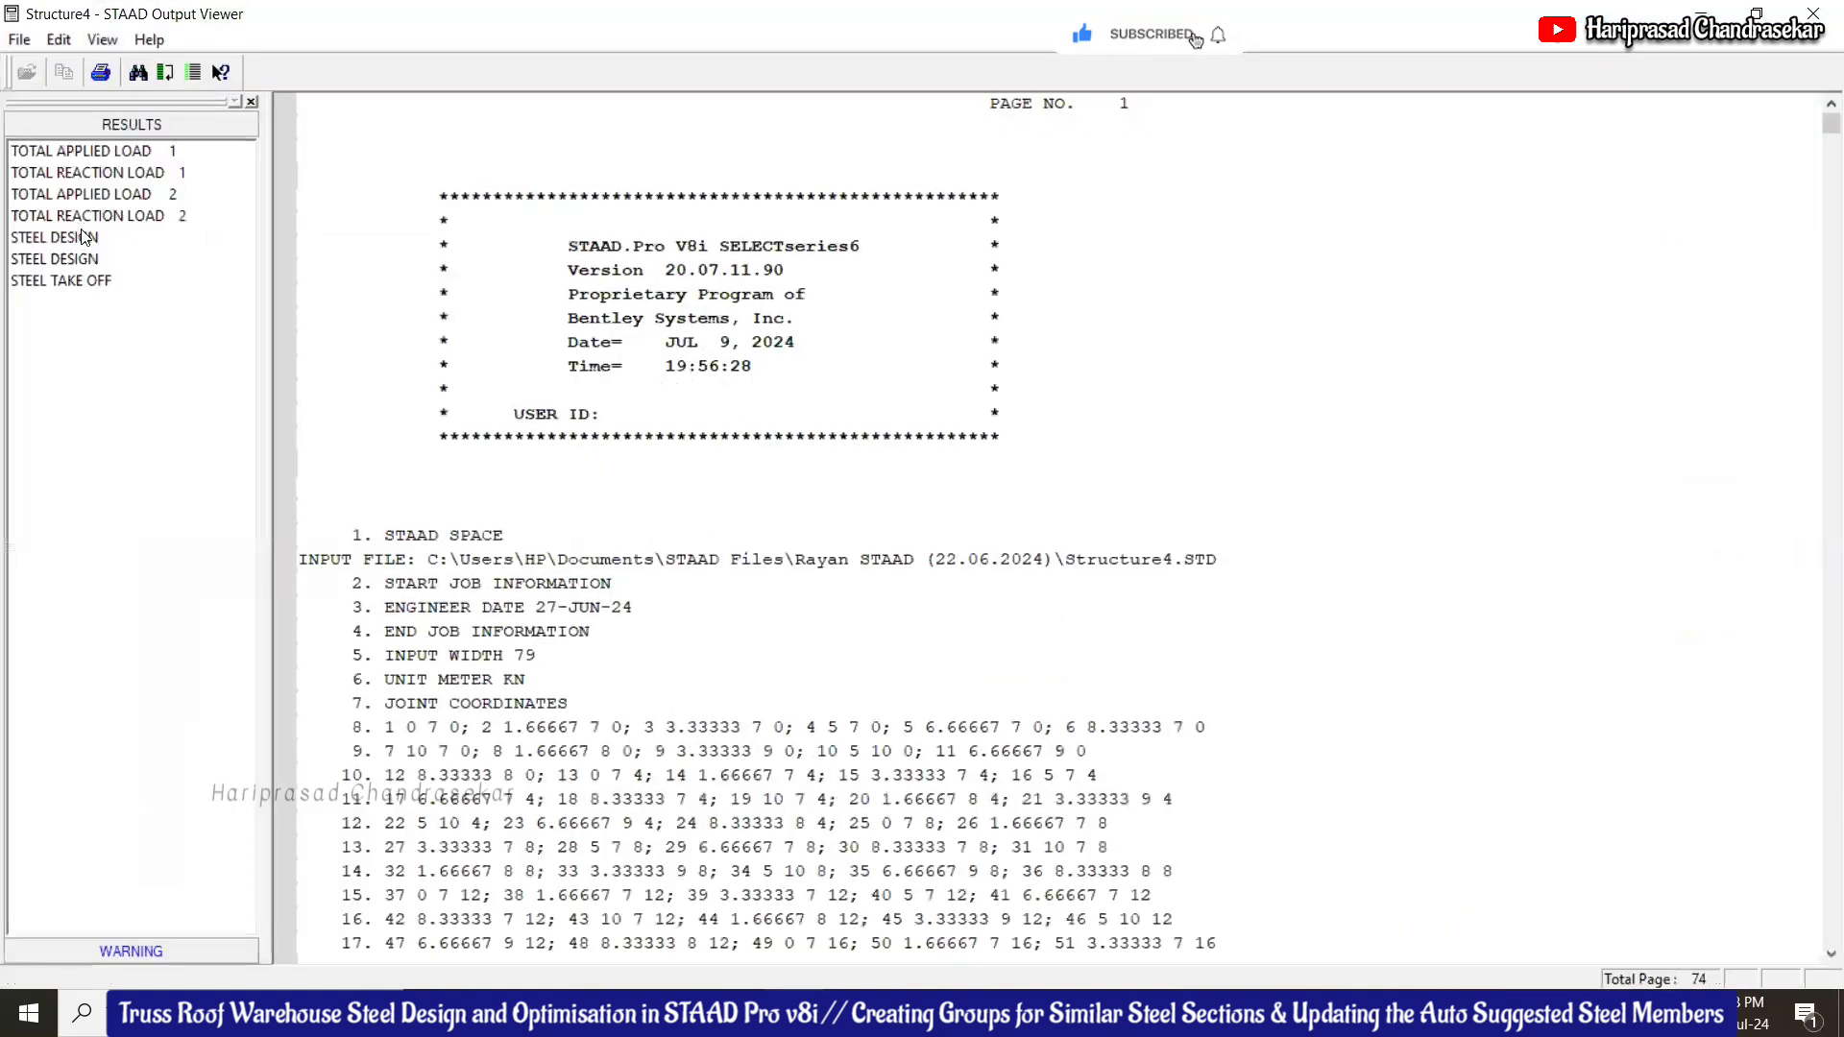
left_click(76, 238)
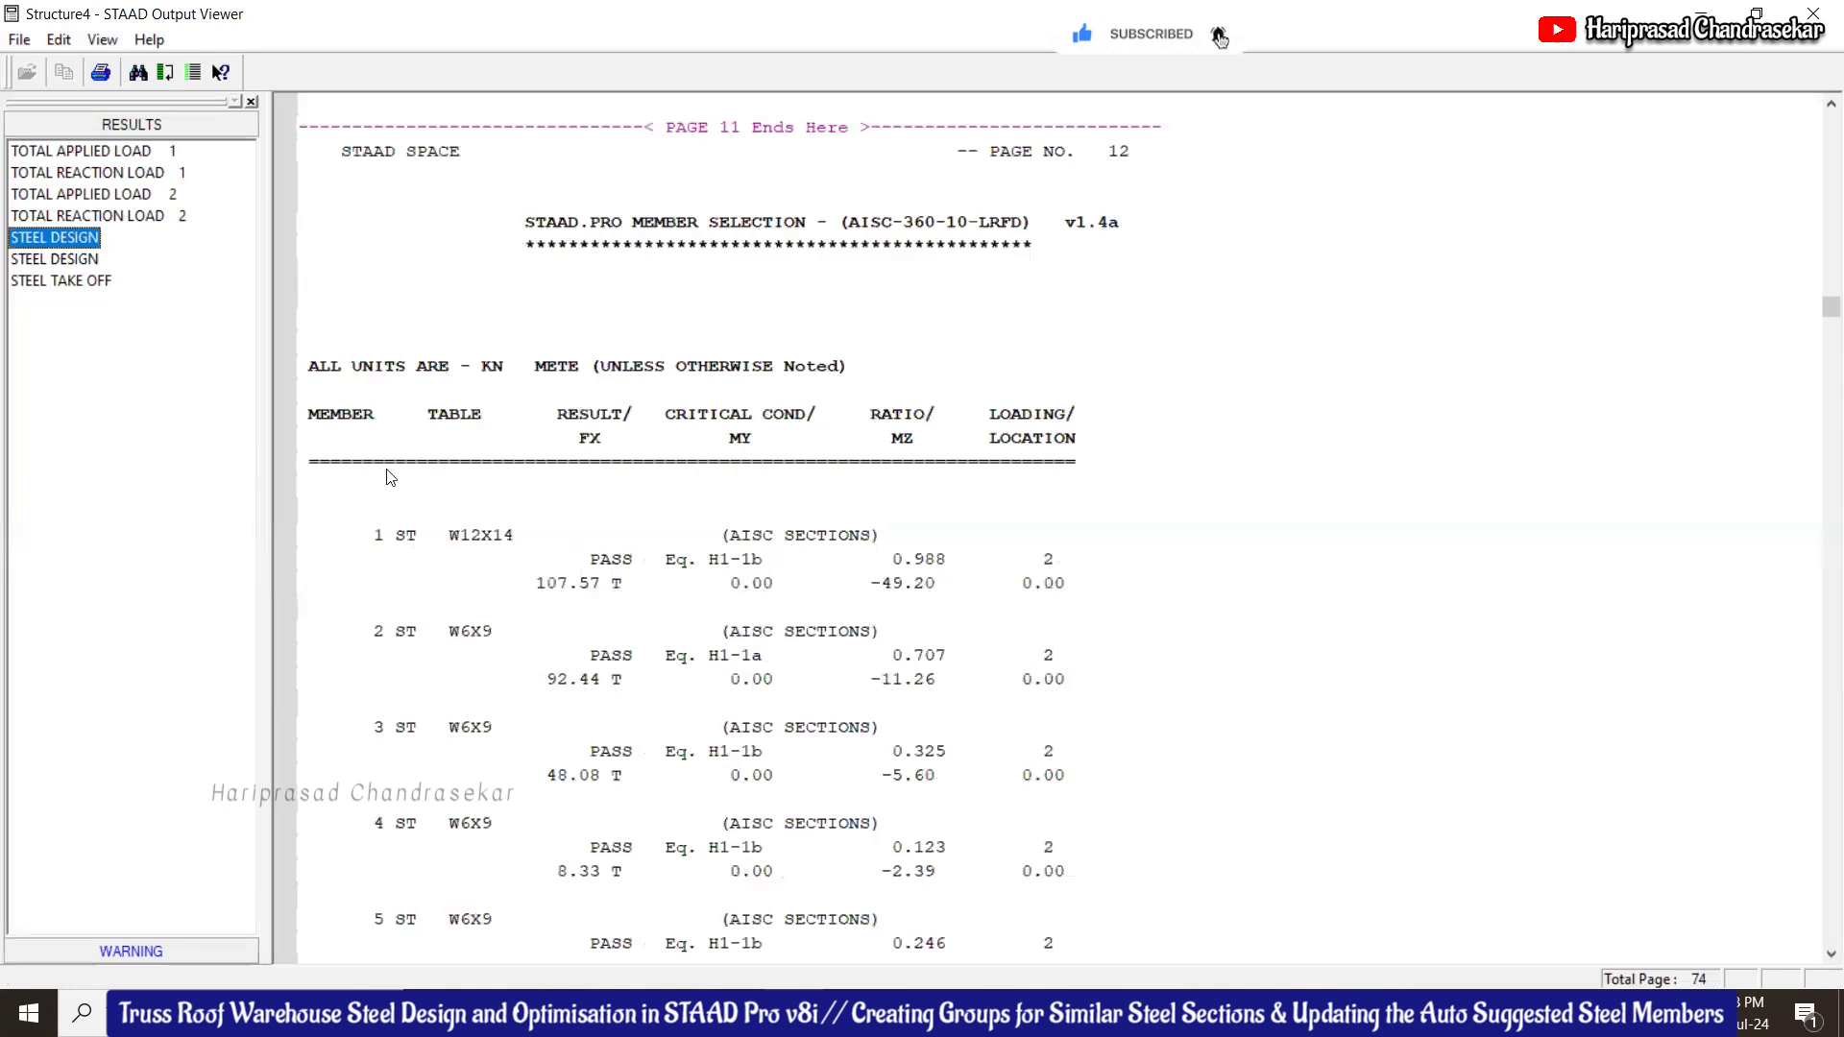
left_click(71, 261)
left_click(71, 280)
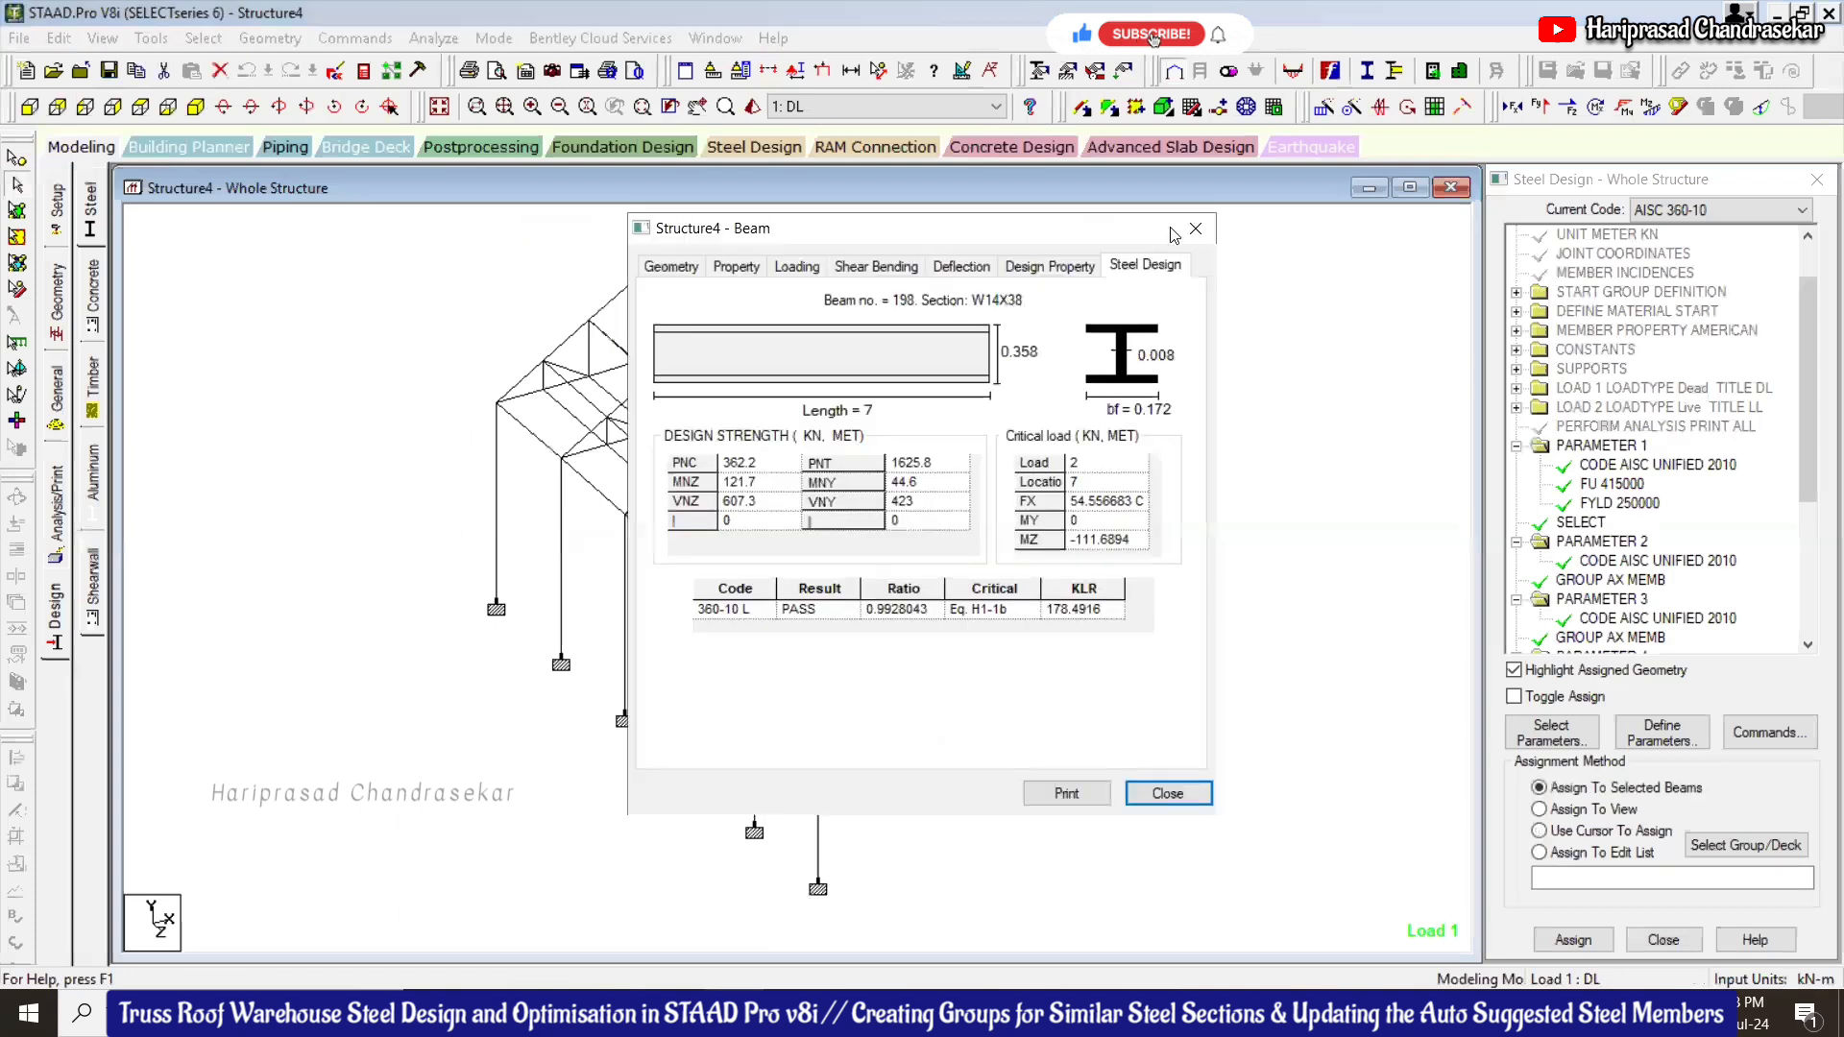
Finish viewing column 198 and check the steel design results of column 193
left_click(1196, 229)
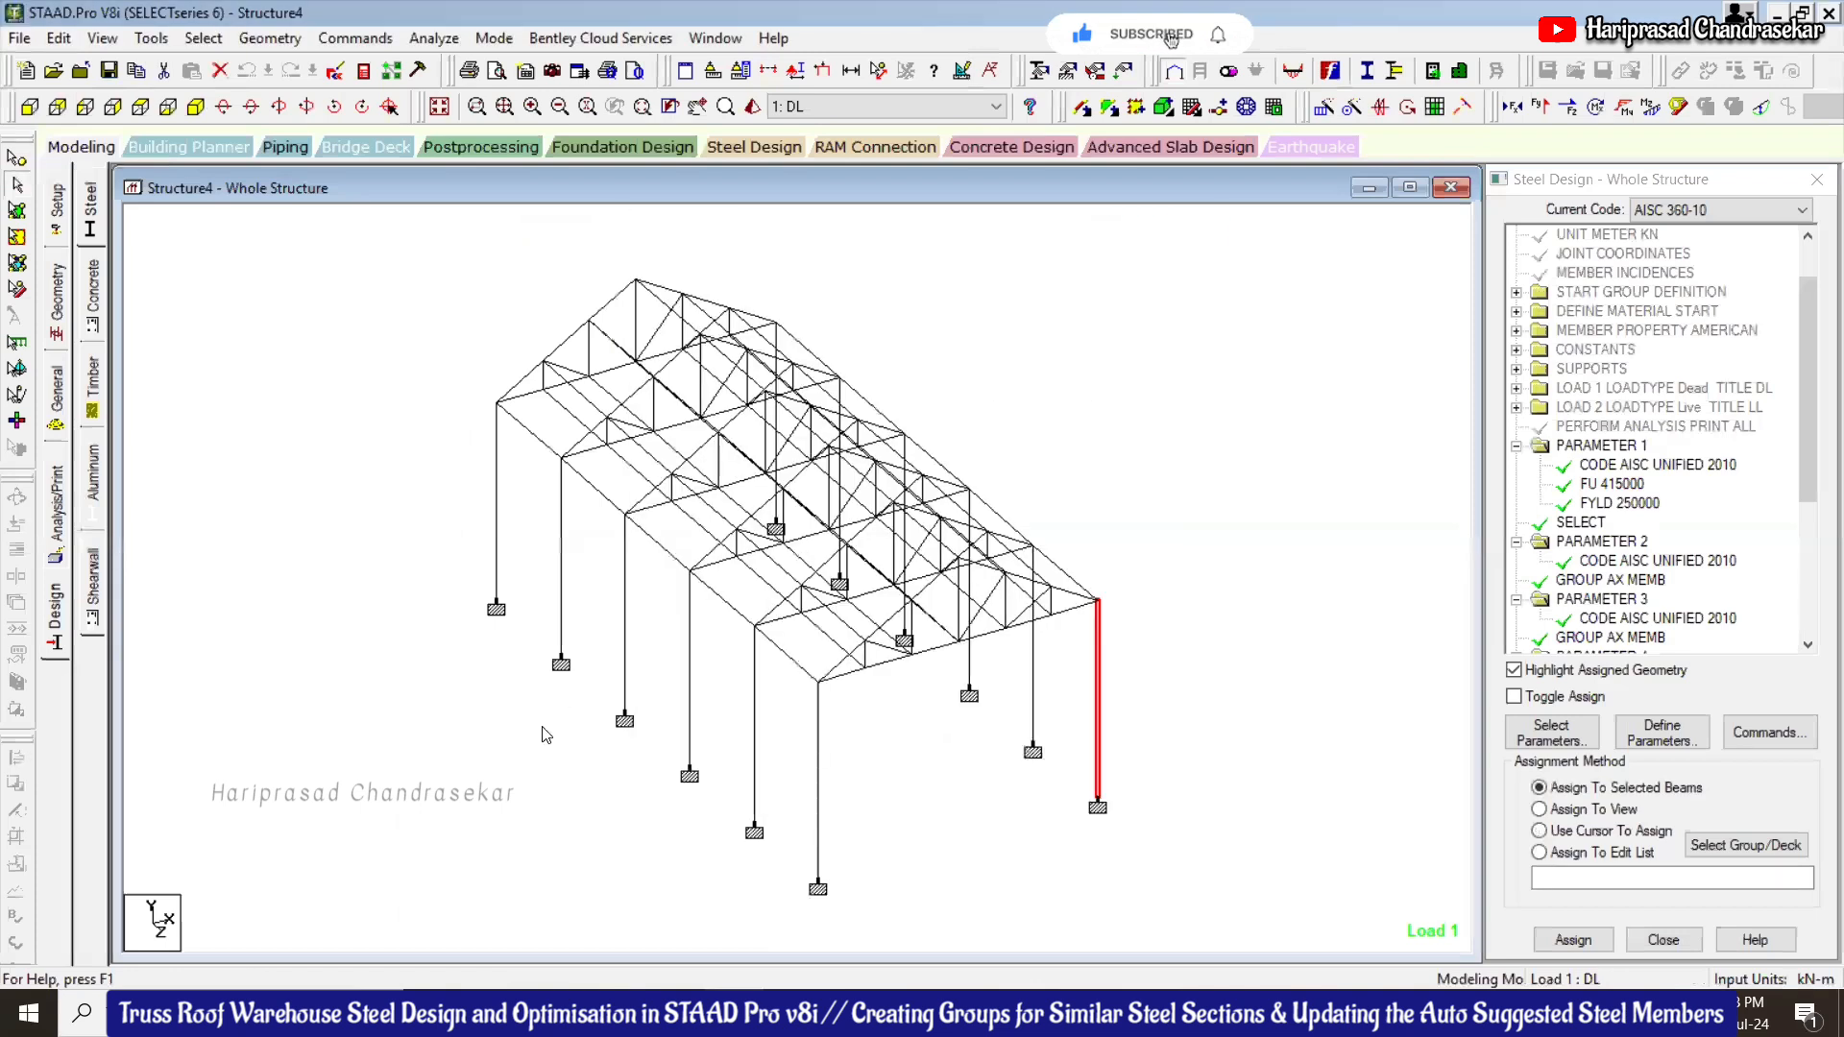
double_click(690, 663)
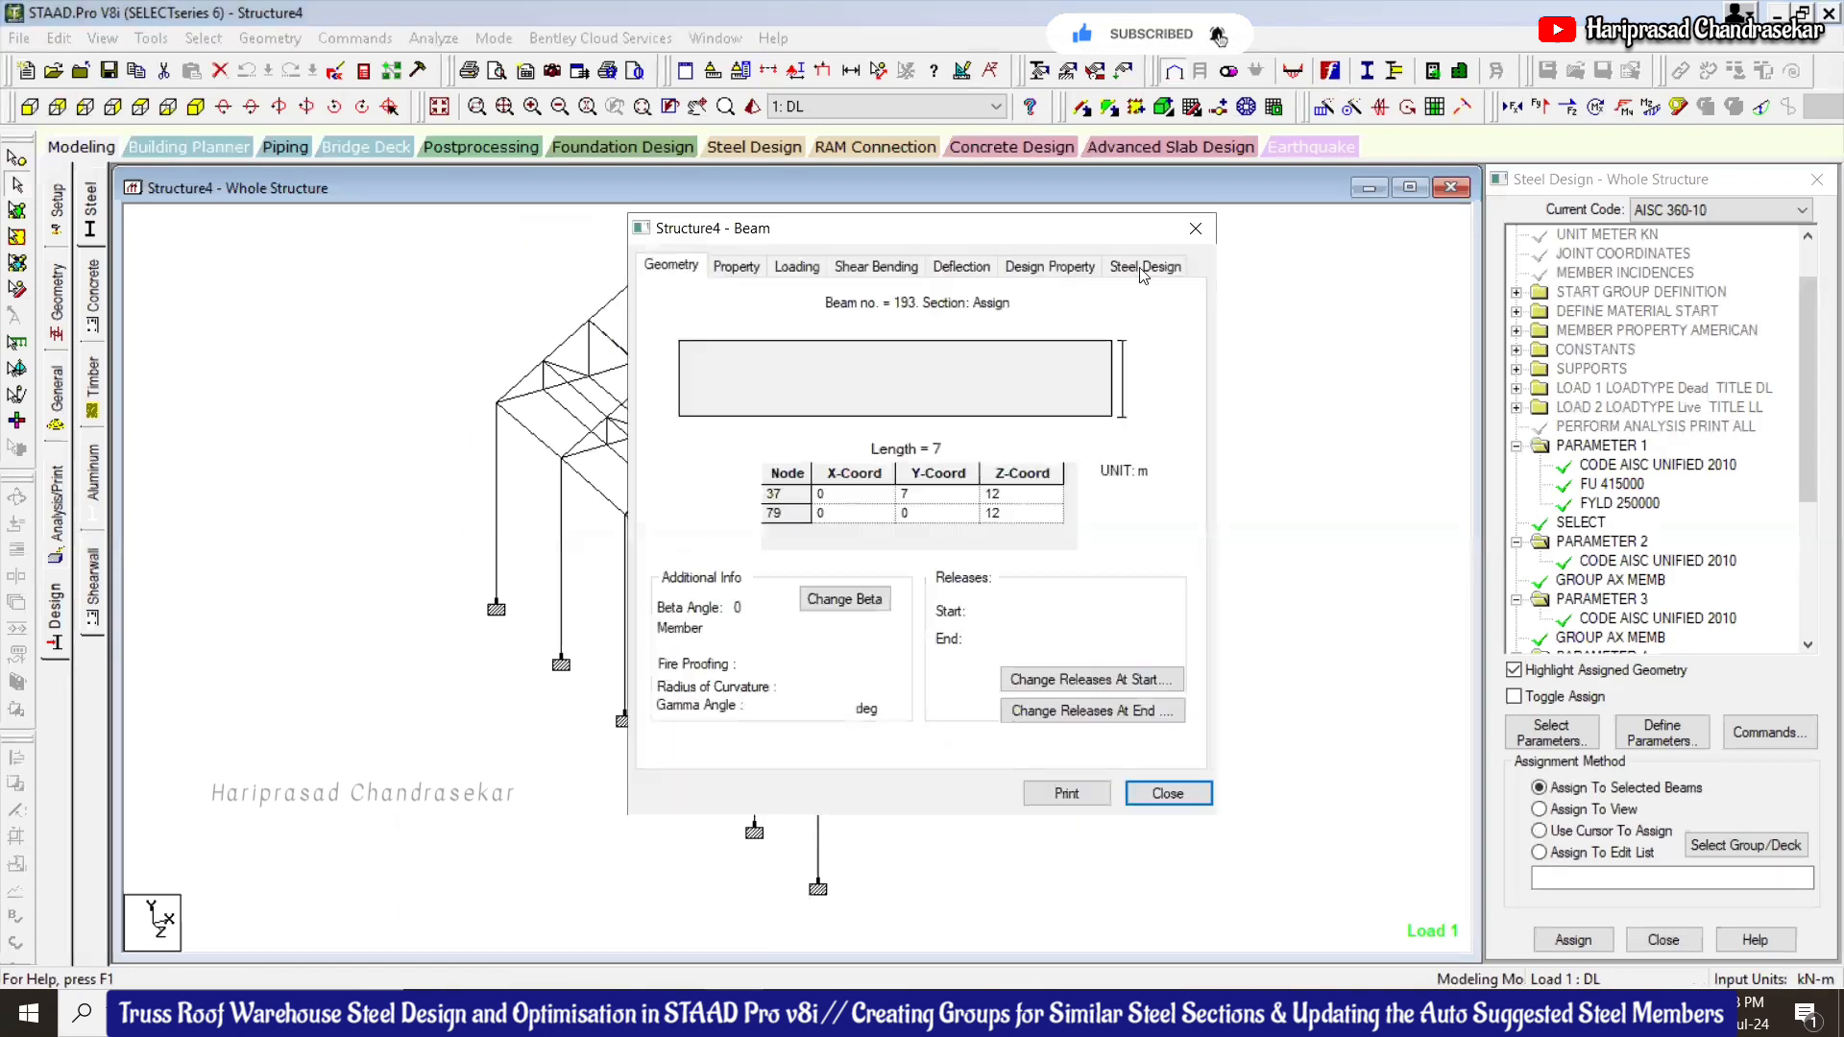
left_click(1144, 265)
left_click(1196, 228)
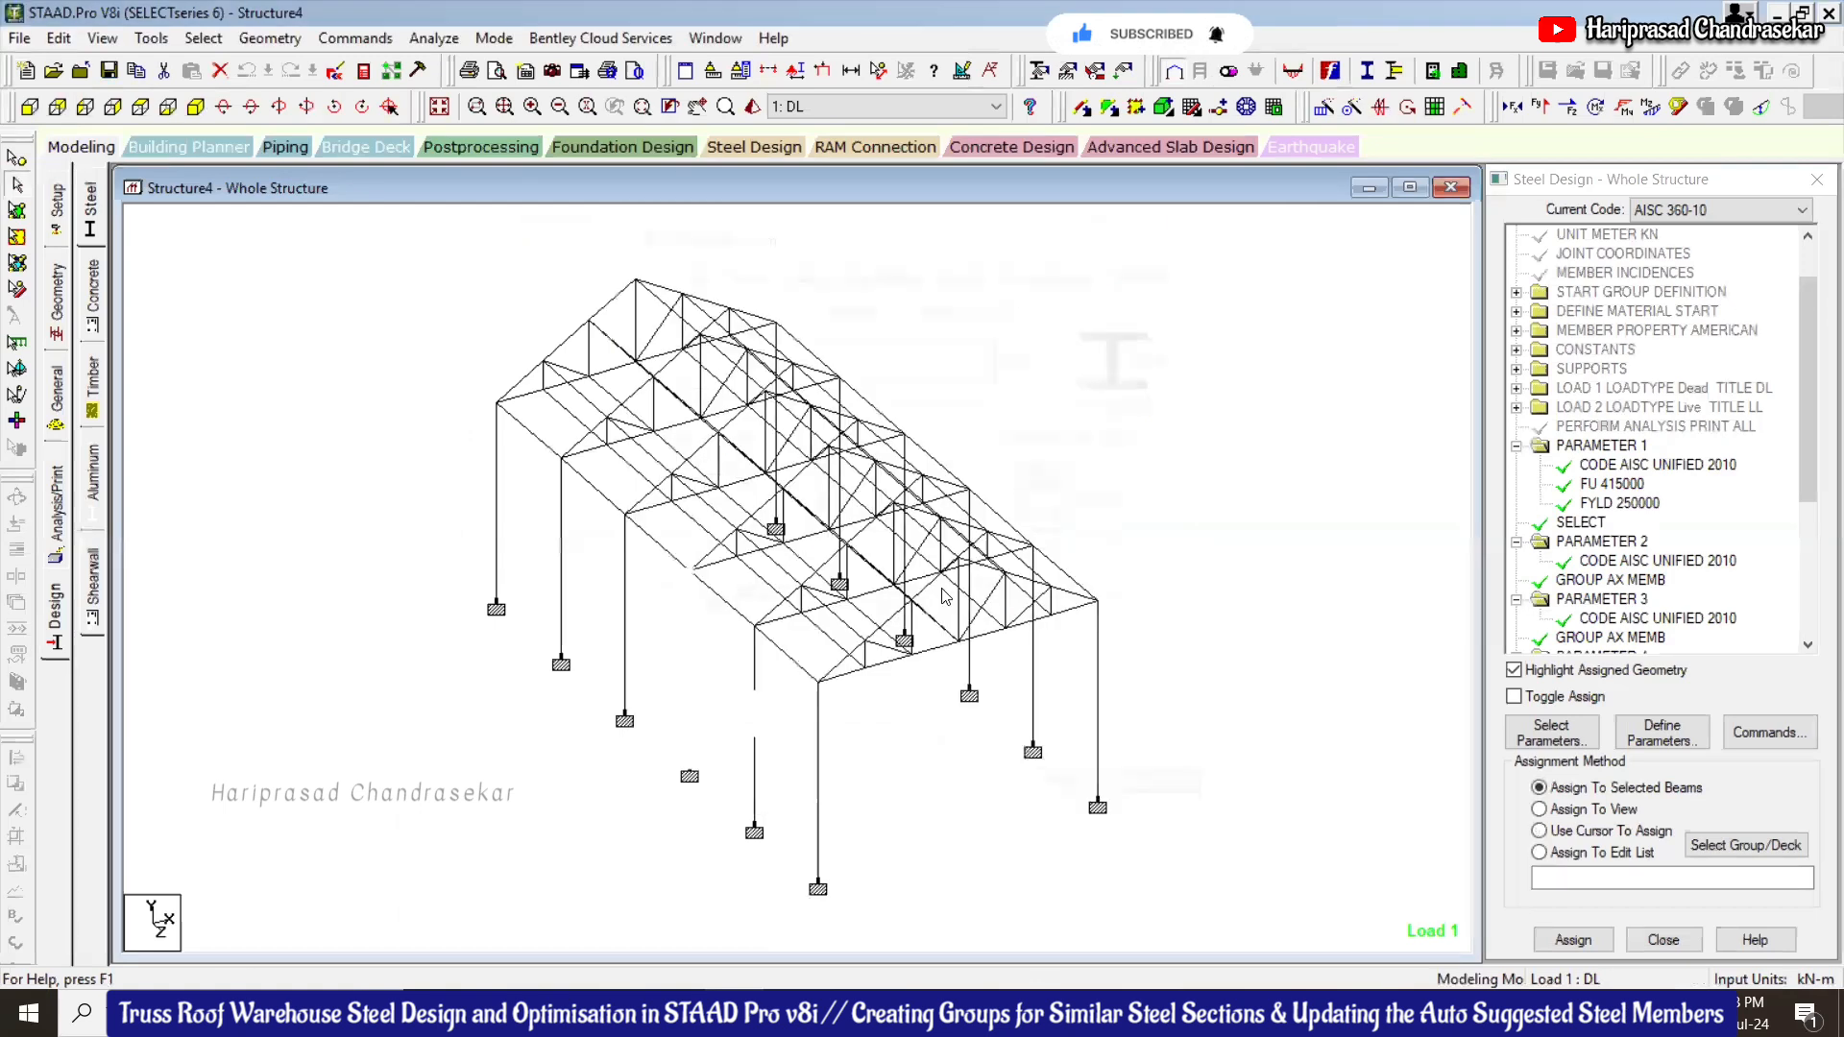
Inspect the longitudinal eave beams 175 and 169, including the steel design results of beam 175
left_click(943, 592)
double_click(793, 667)
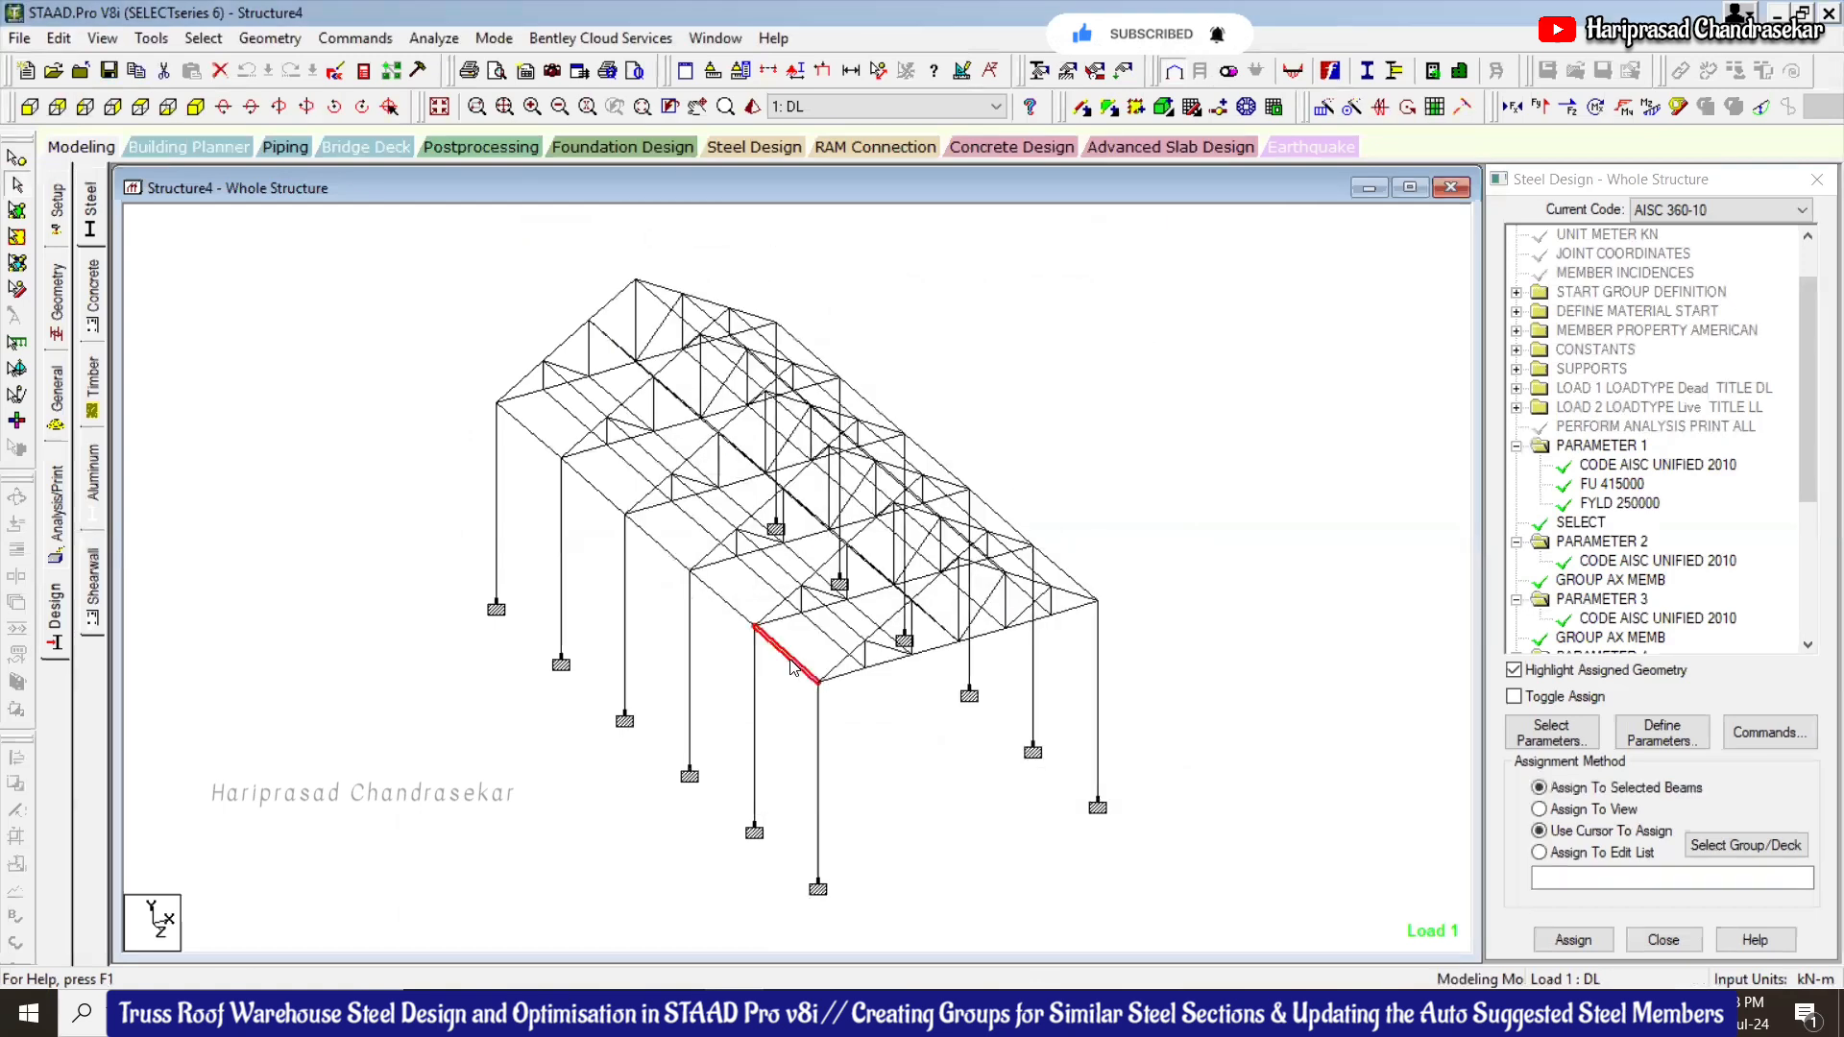
left_click(1145, 265)
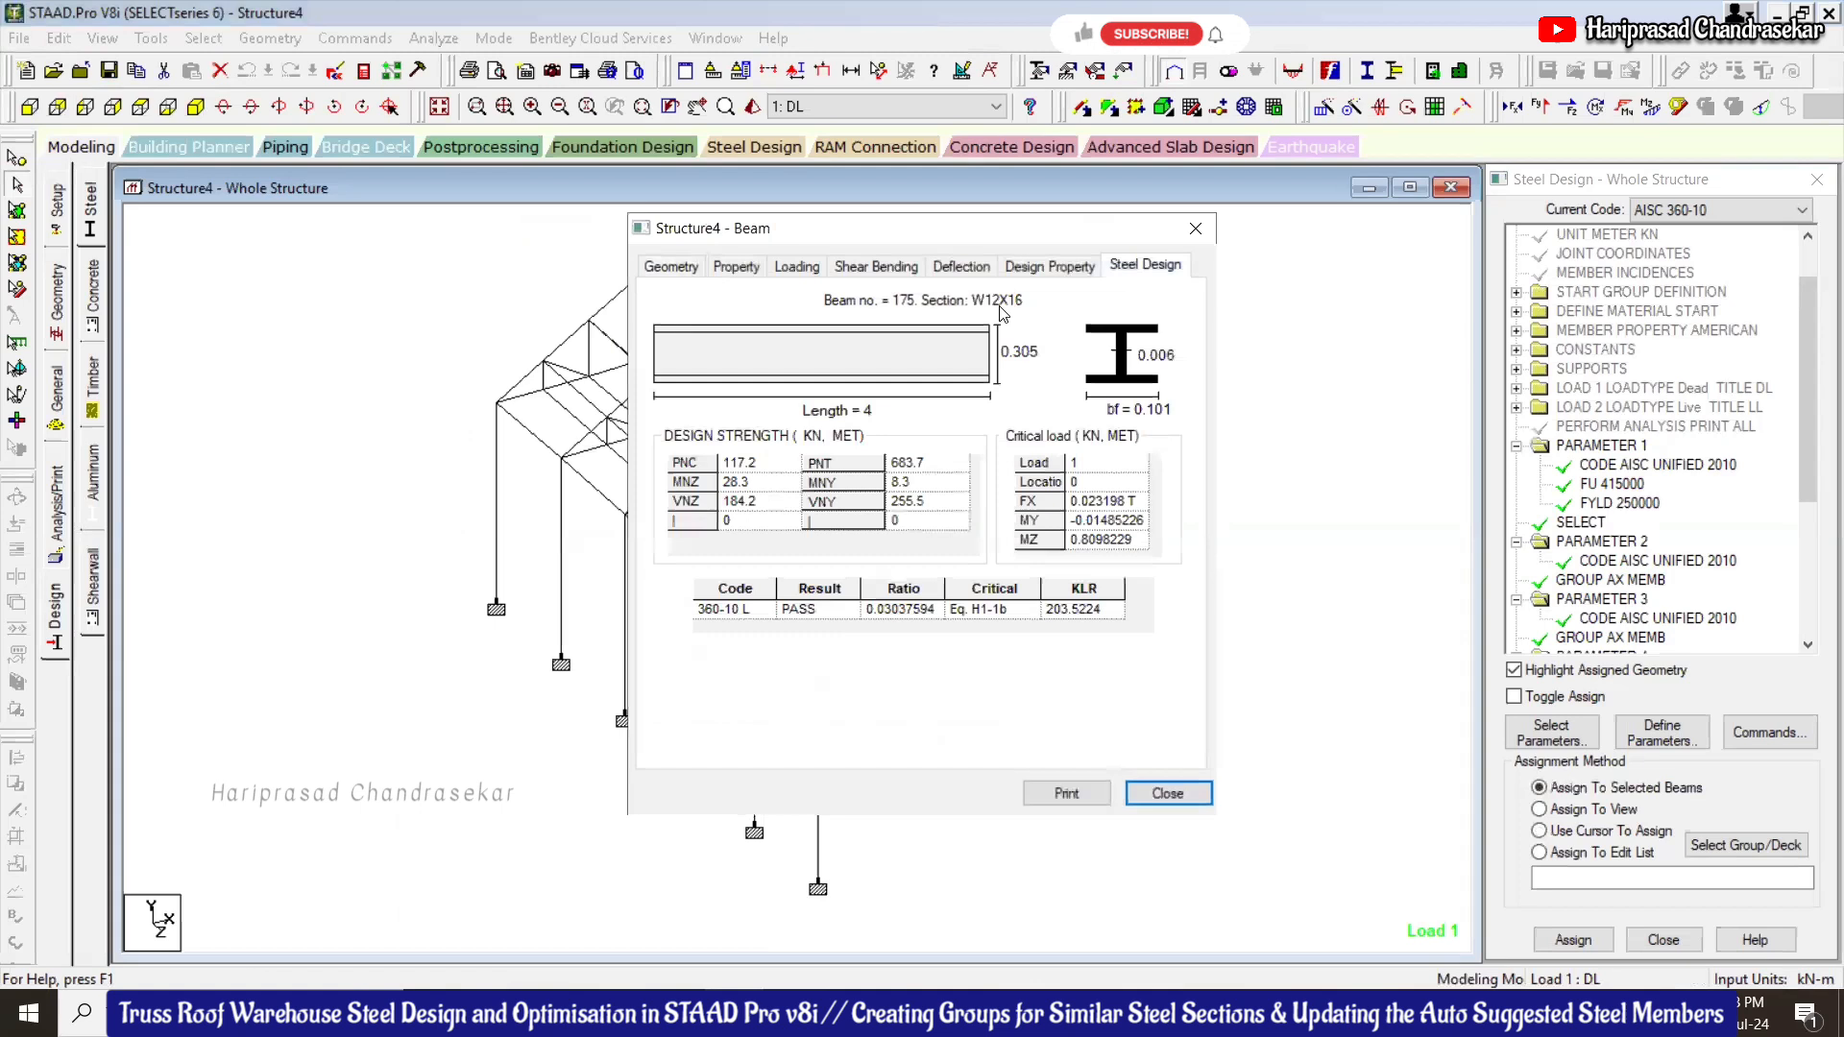
left_click(1196, 228)
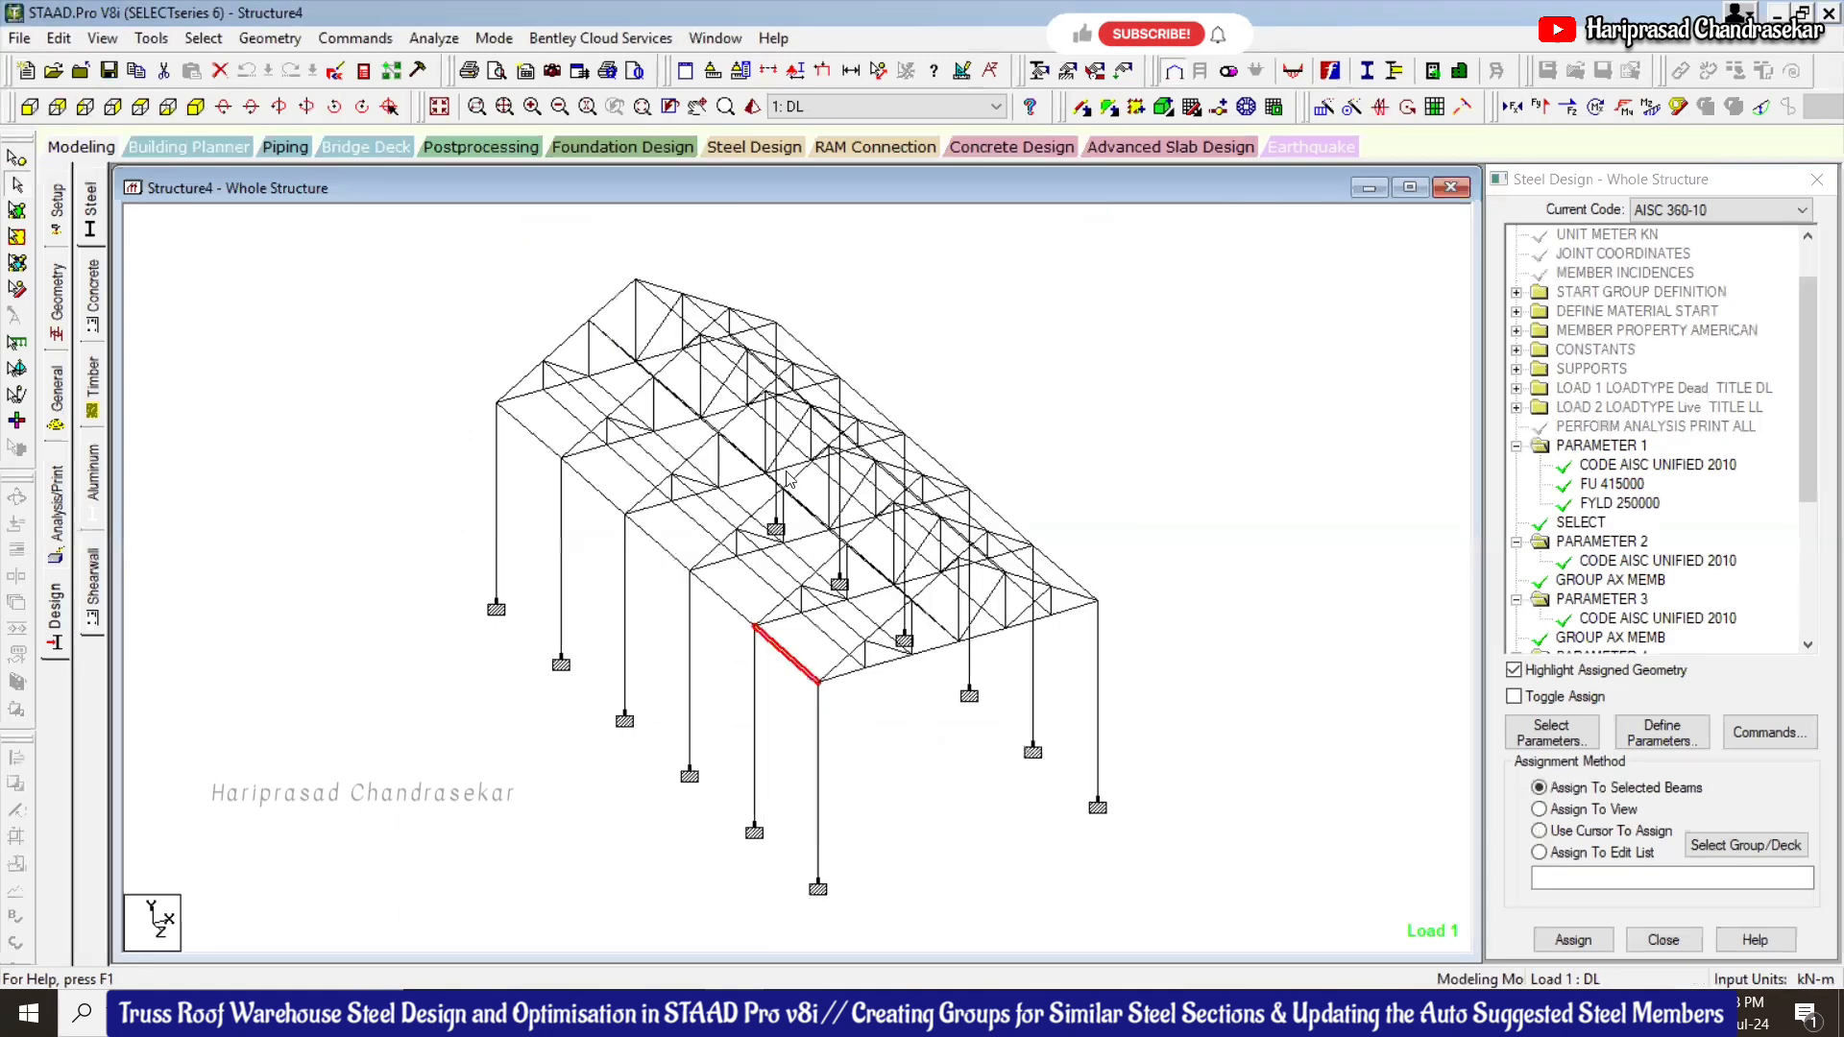
double_click(1003, 519)
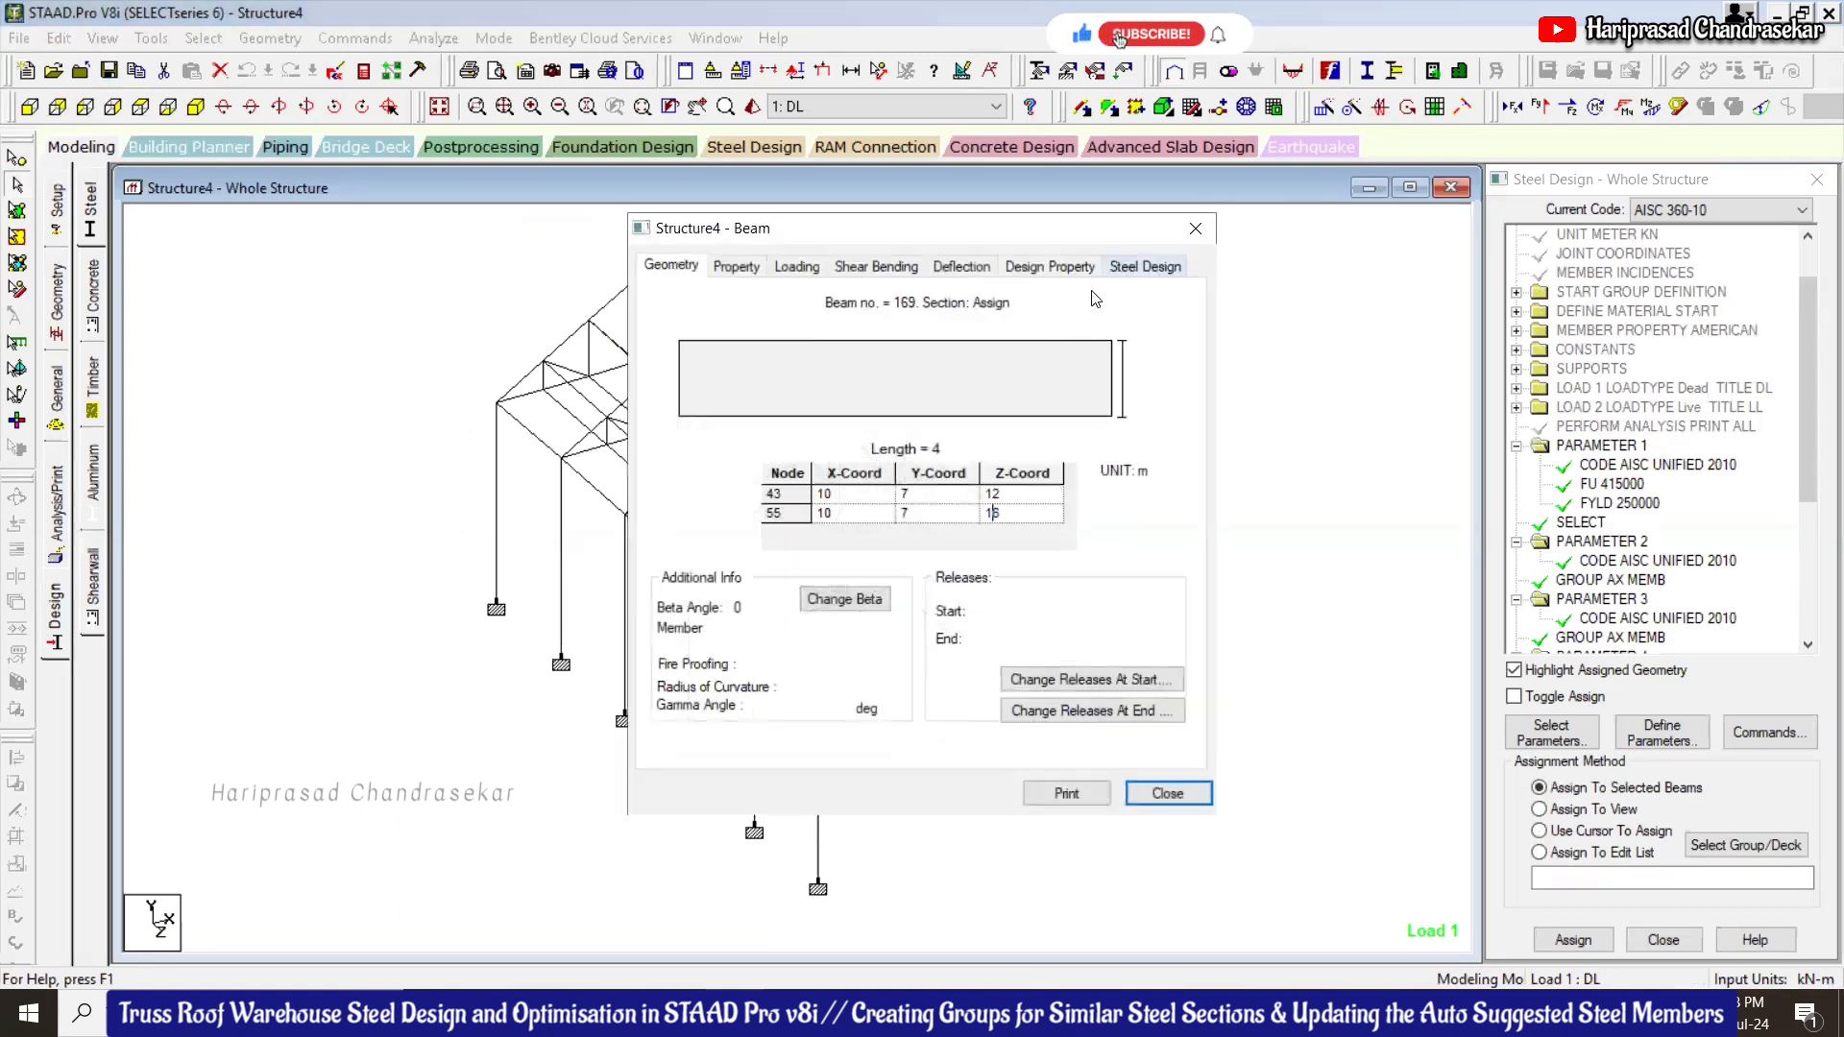
left_click(1196, 229)
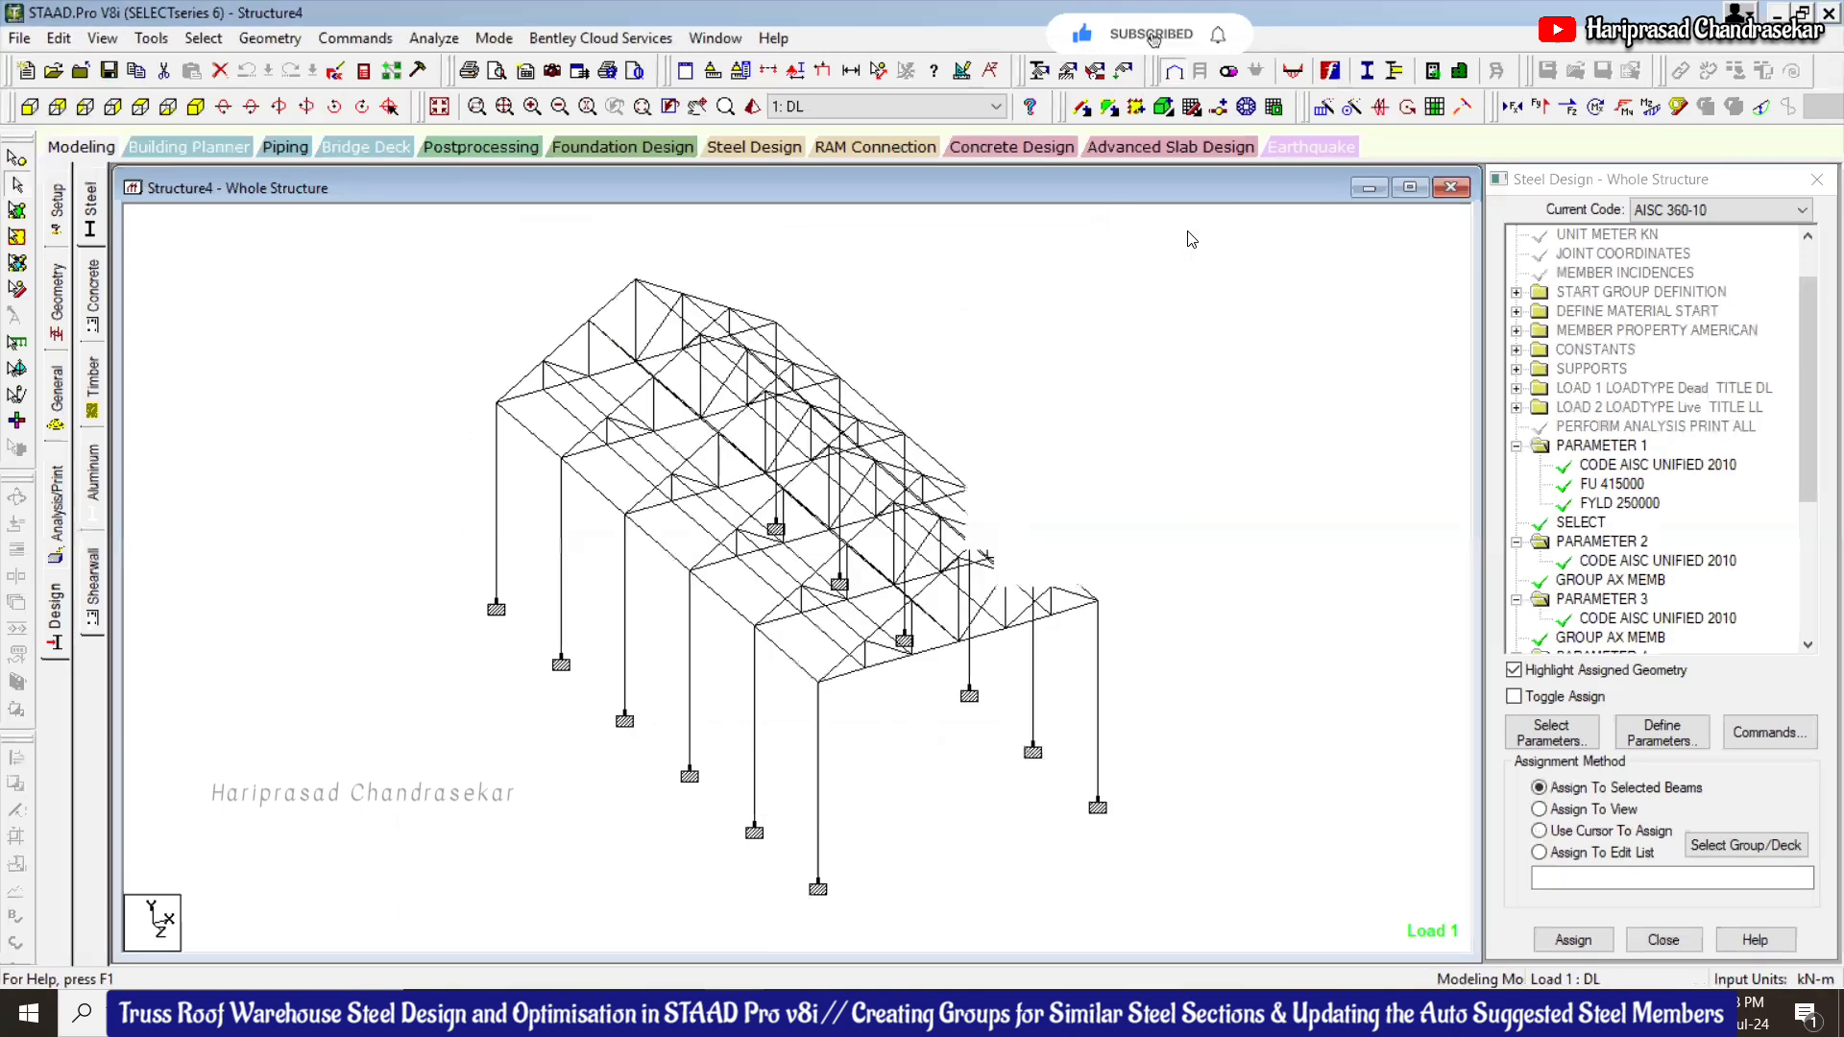
Check the steel design results of the front truss's bottom chord members 106 and 108
double_click(848, 680)
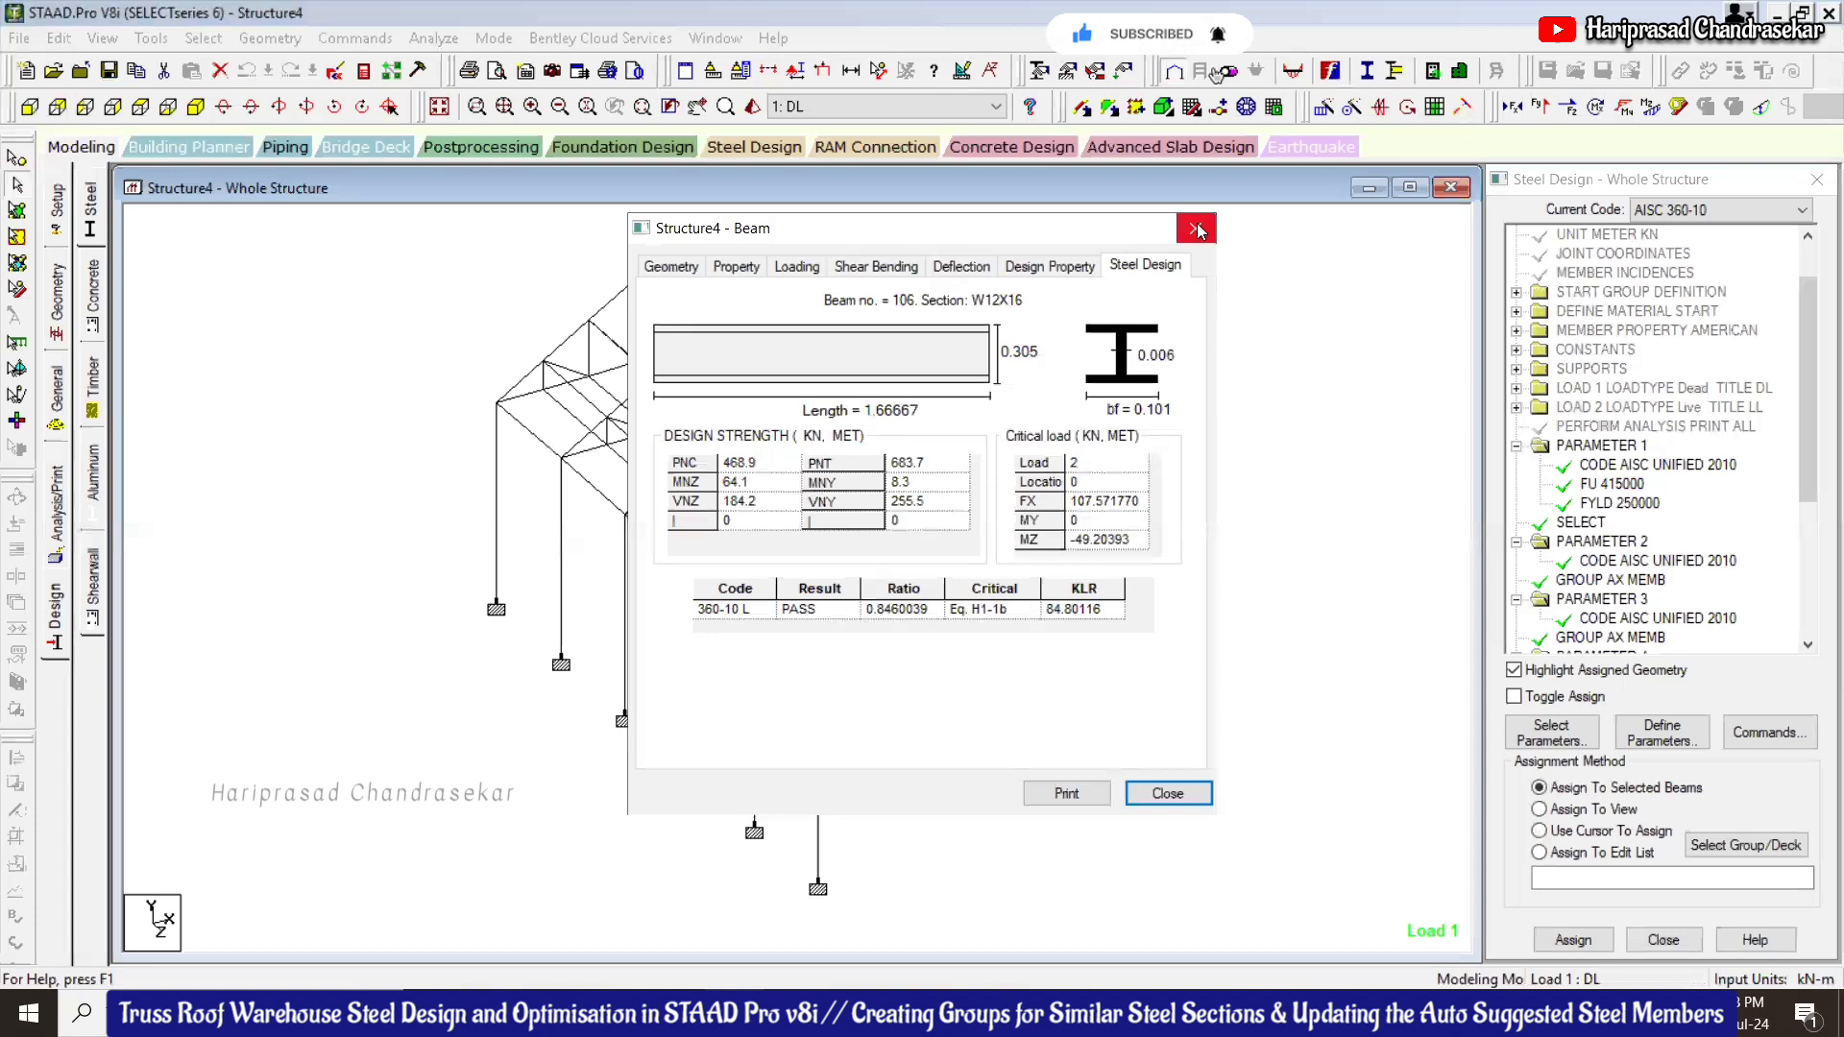
left_click(1196, 229)
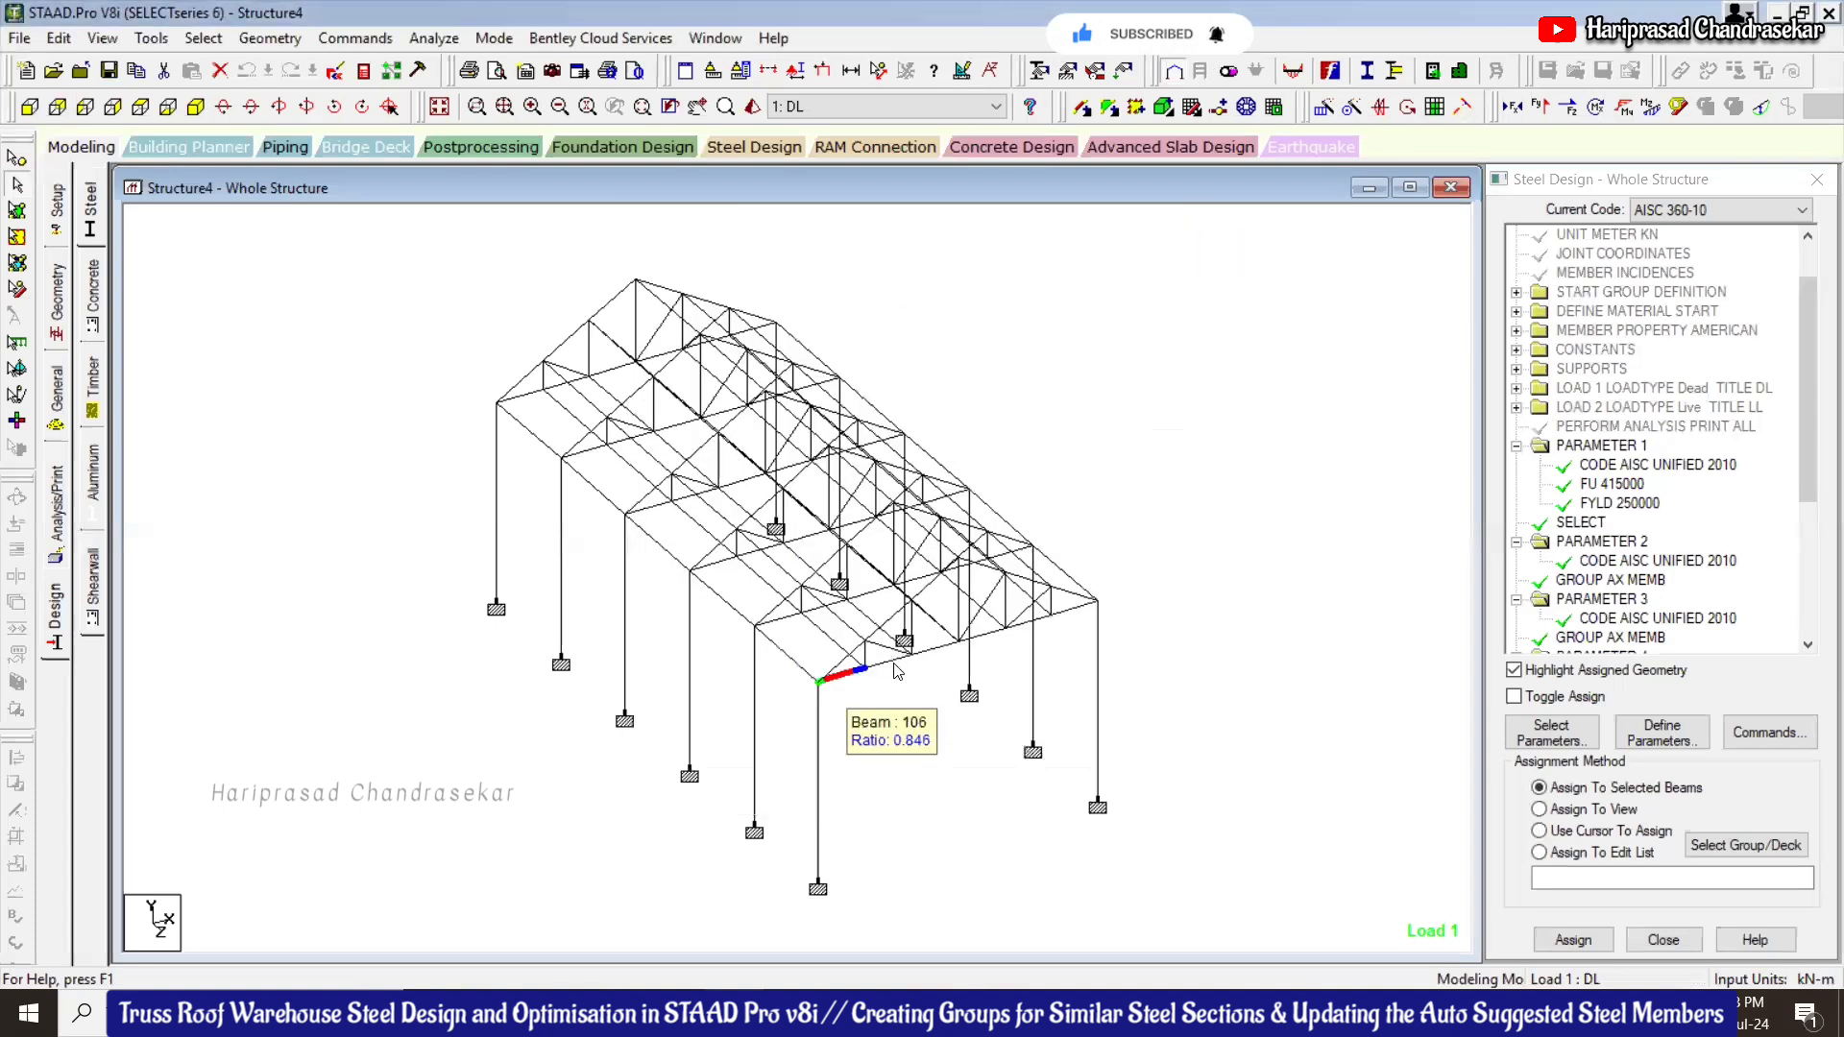
left_click(941, 650)
double_click(942, 650)
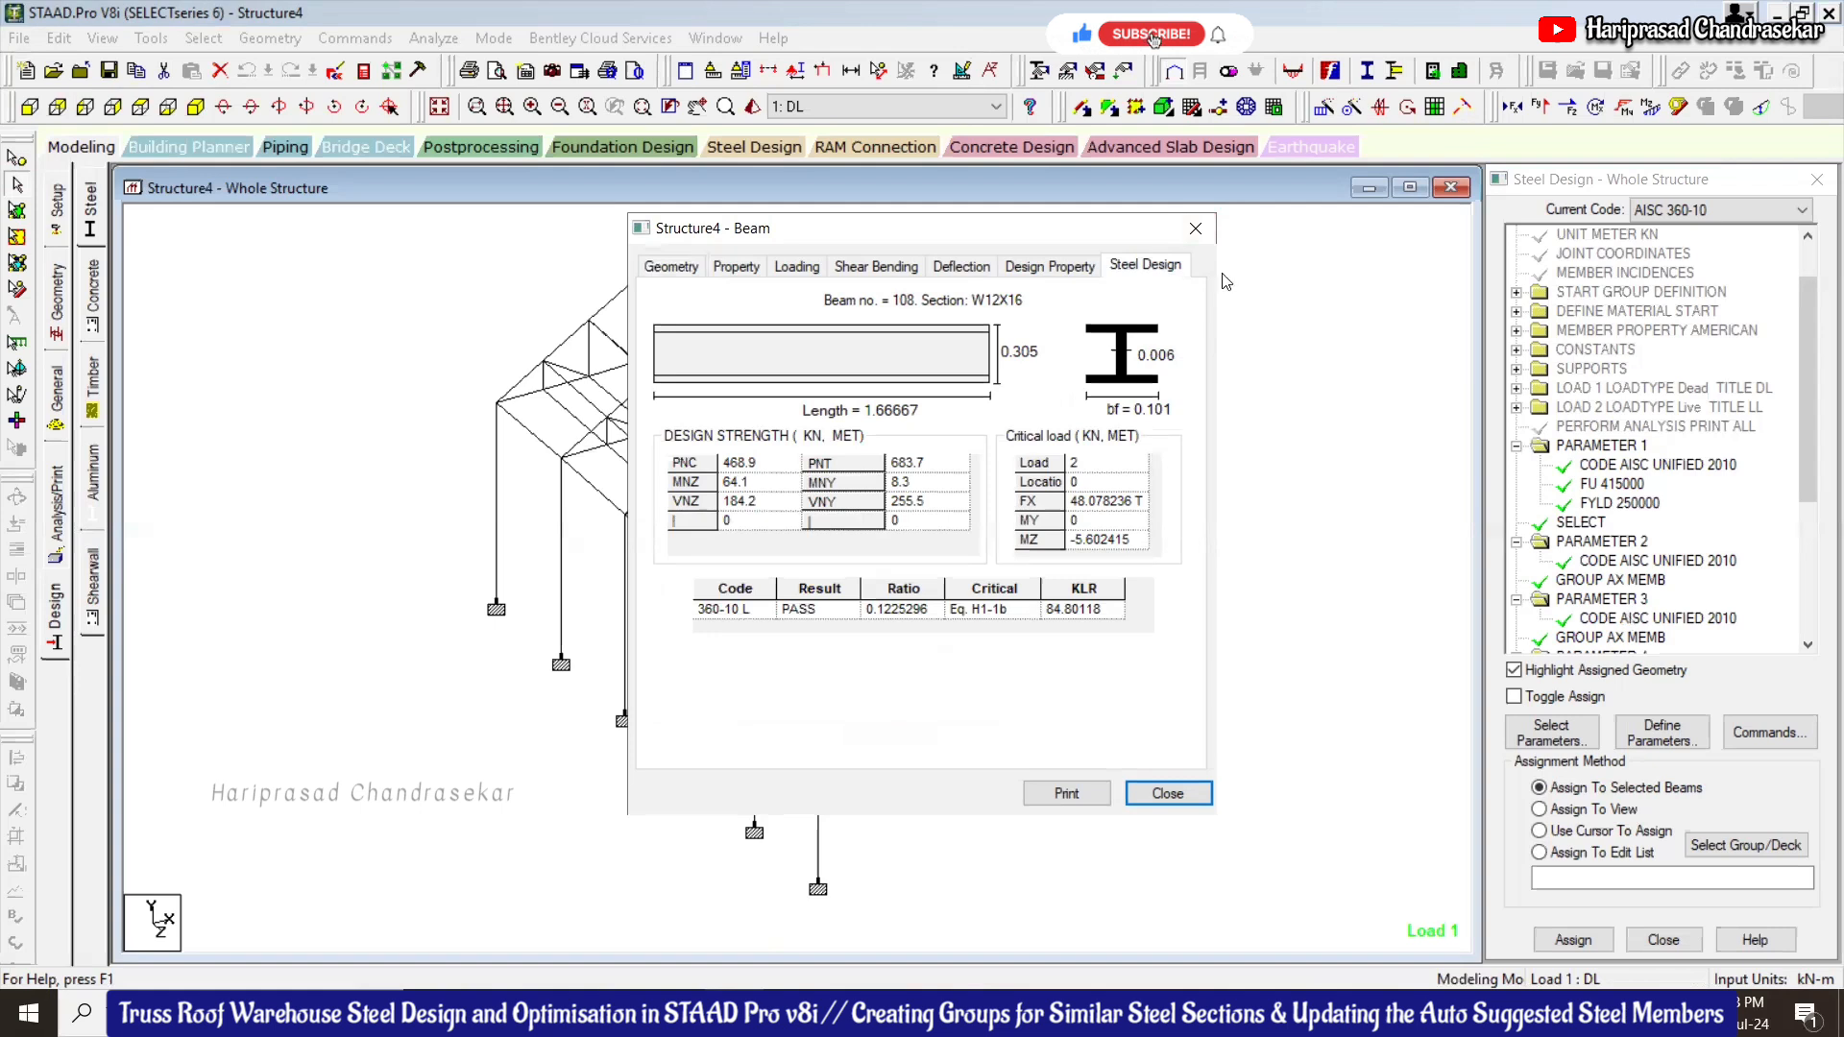
left_click(1195, 228)
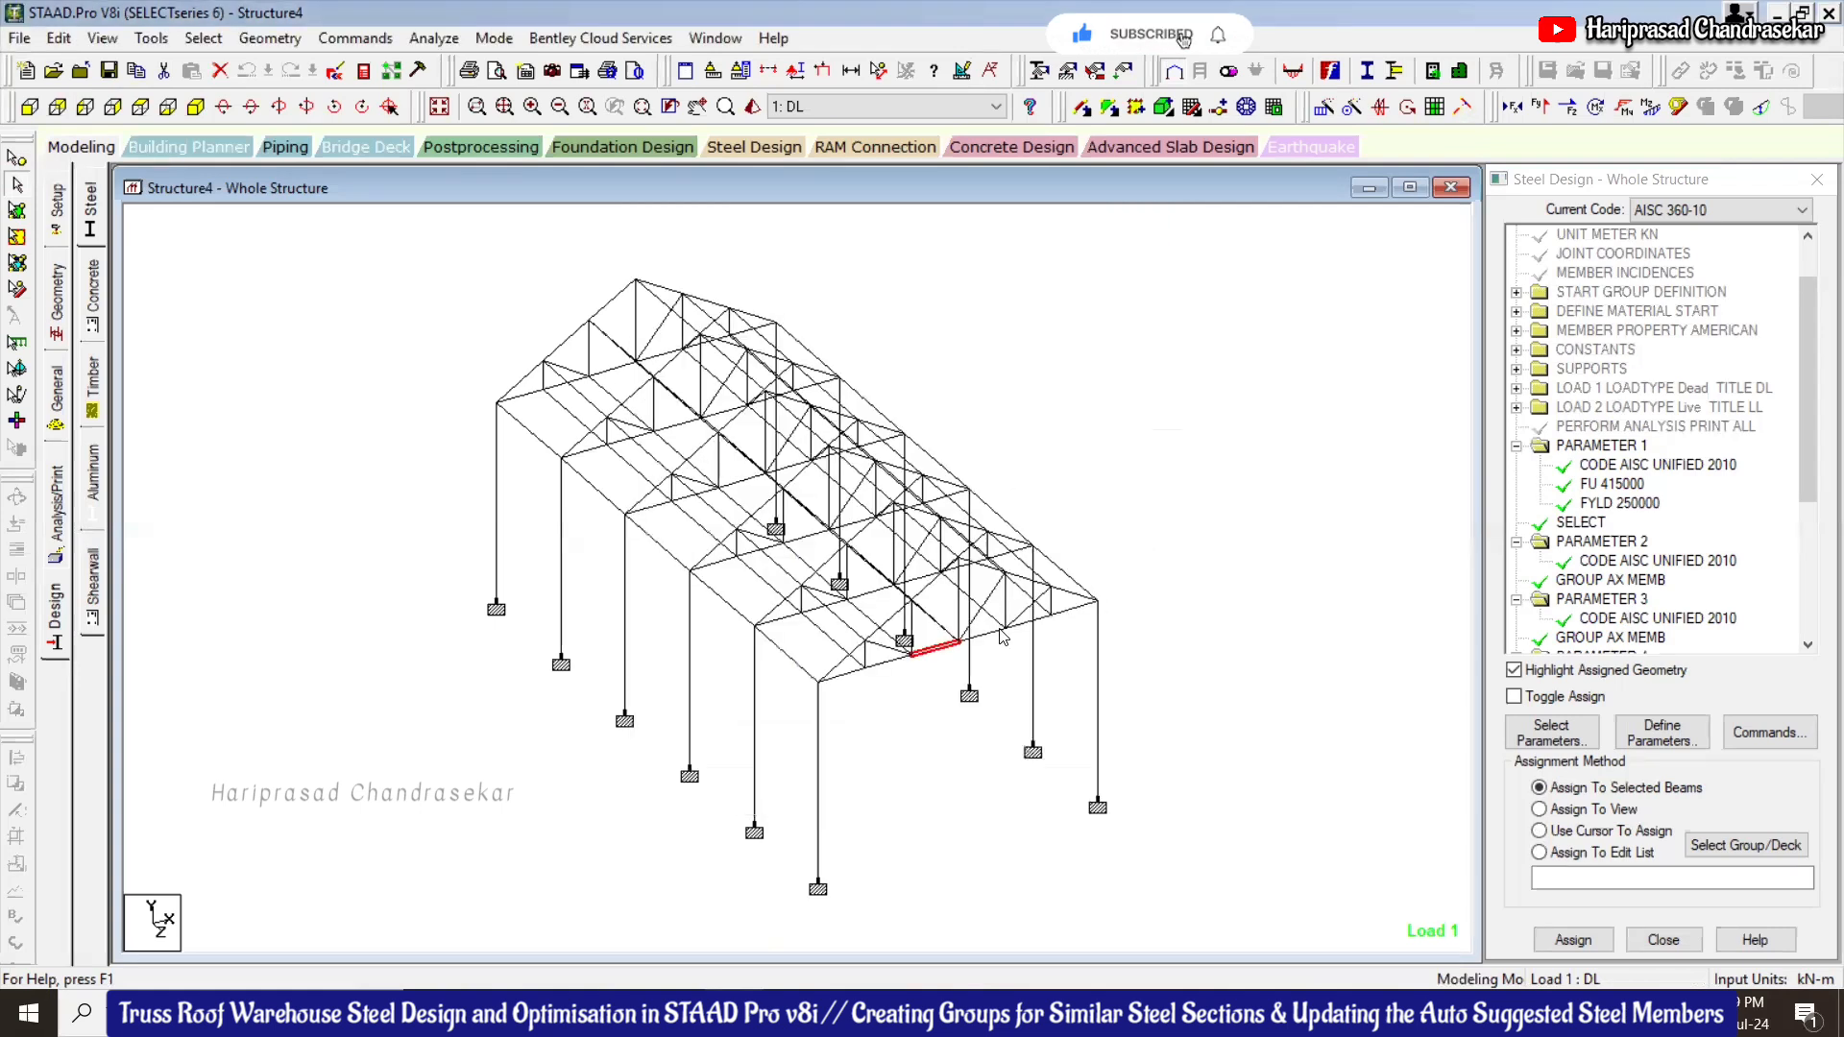
Check the steel design results of the front truss's top chord members 112, 117 and 113
double_click(833, 676)
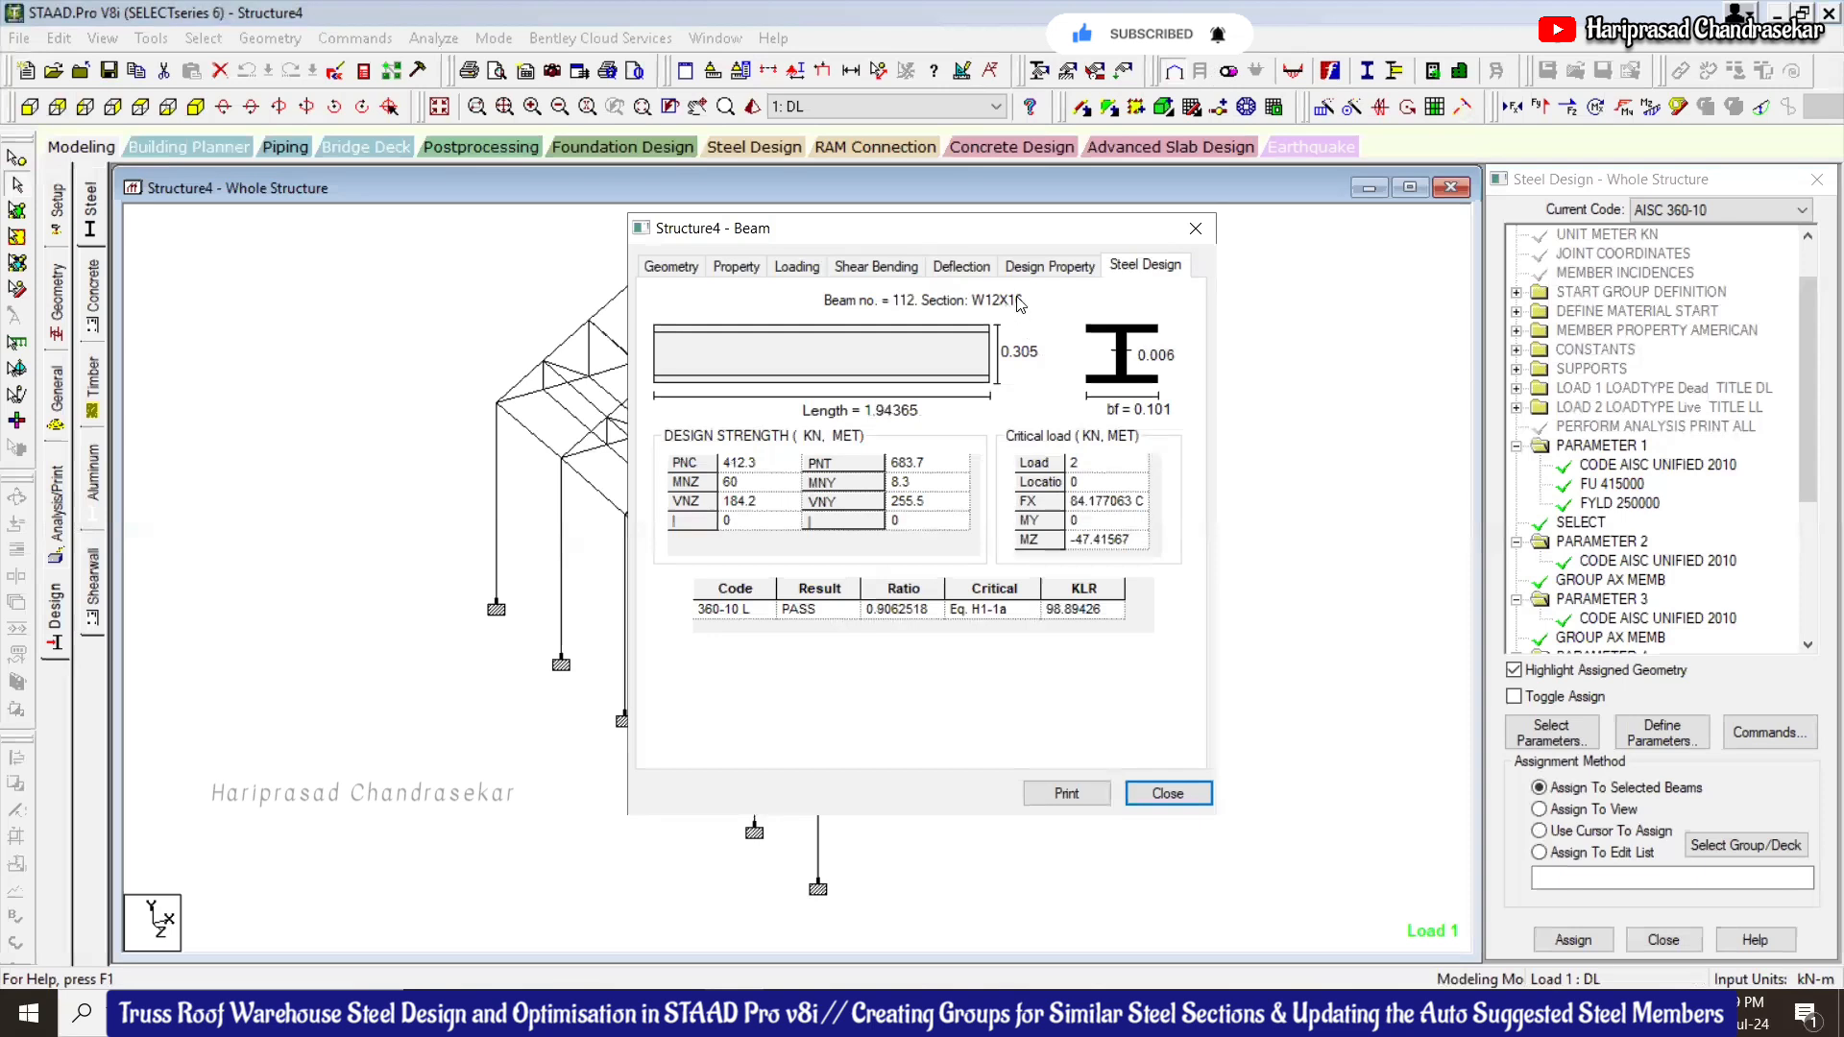
left_click(1196, 227)
double_click(1076, 594)
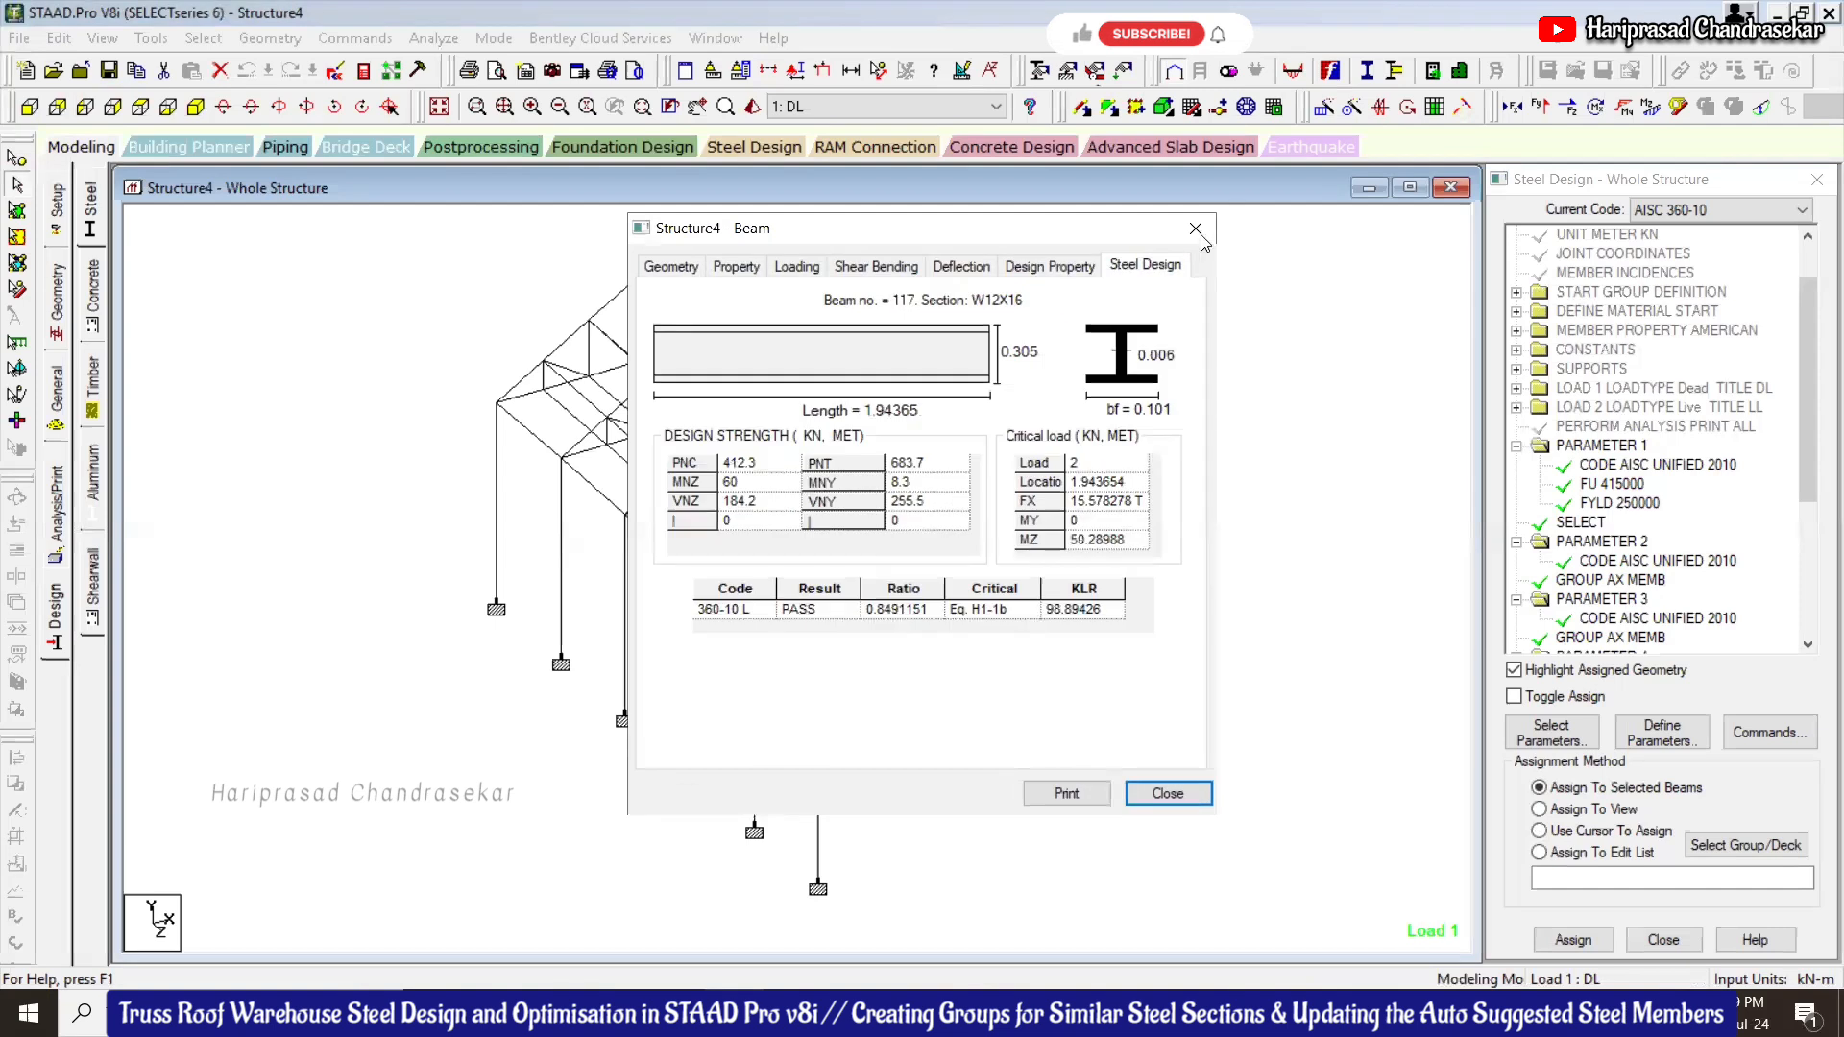
left_click(1198, 228)
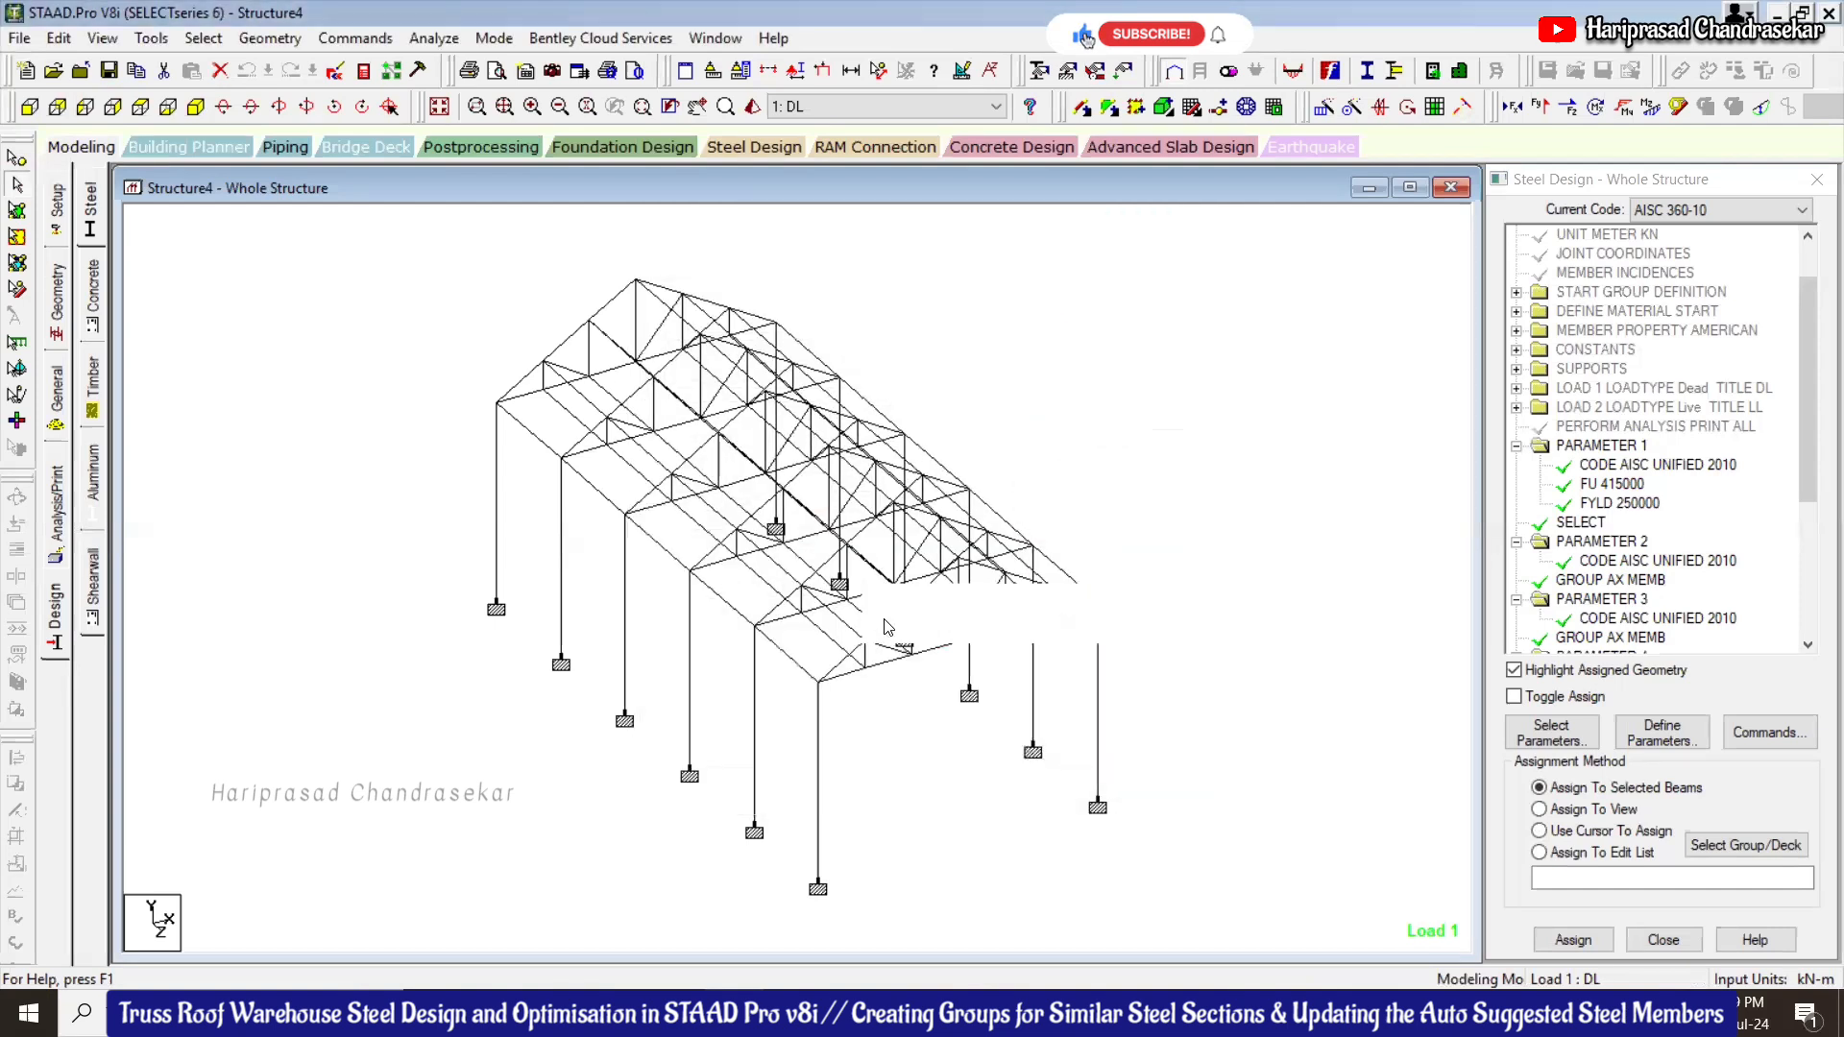
double_click(886, 624)
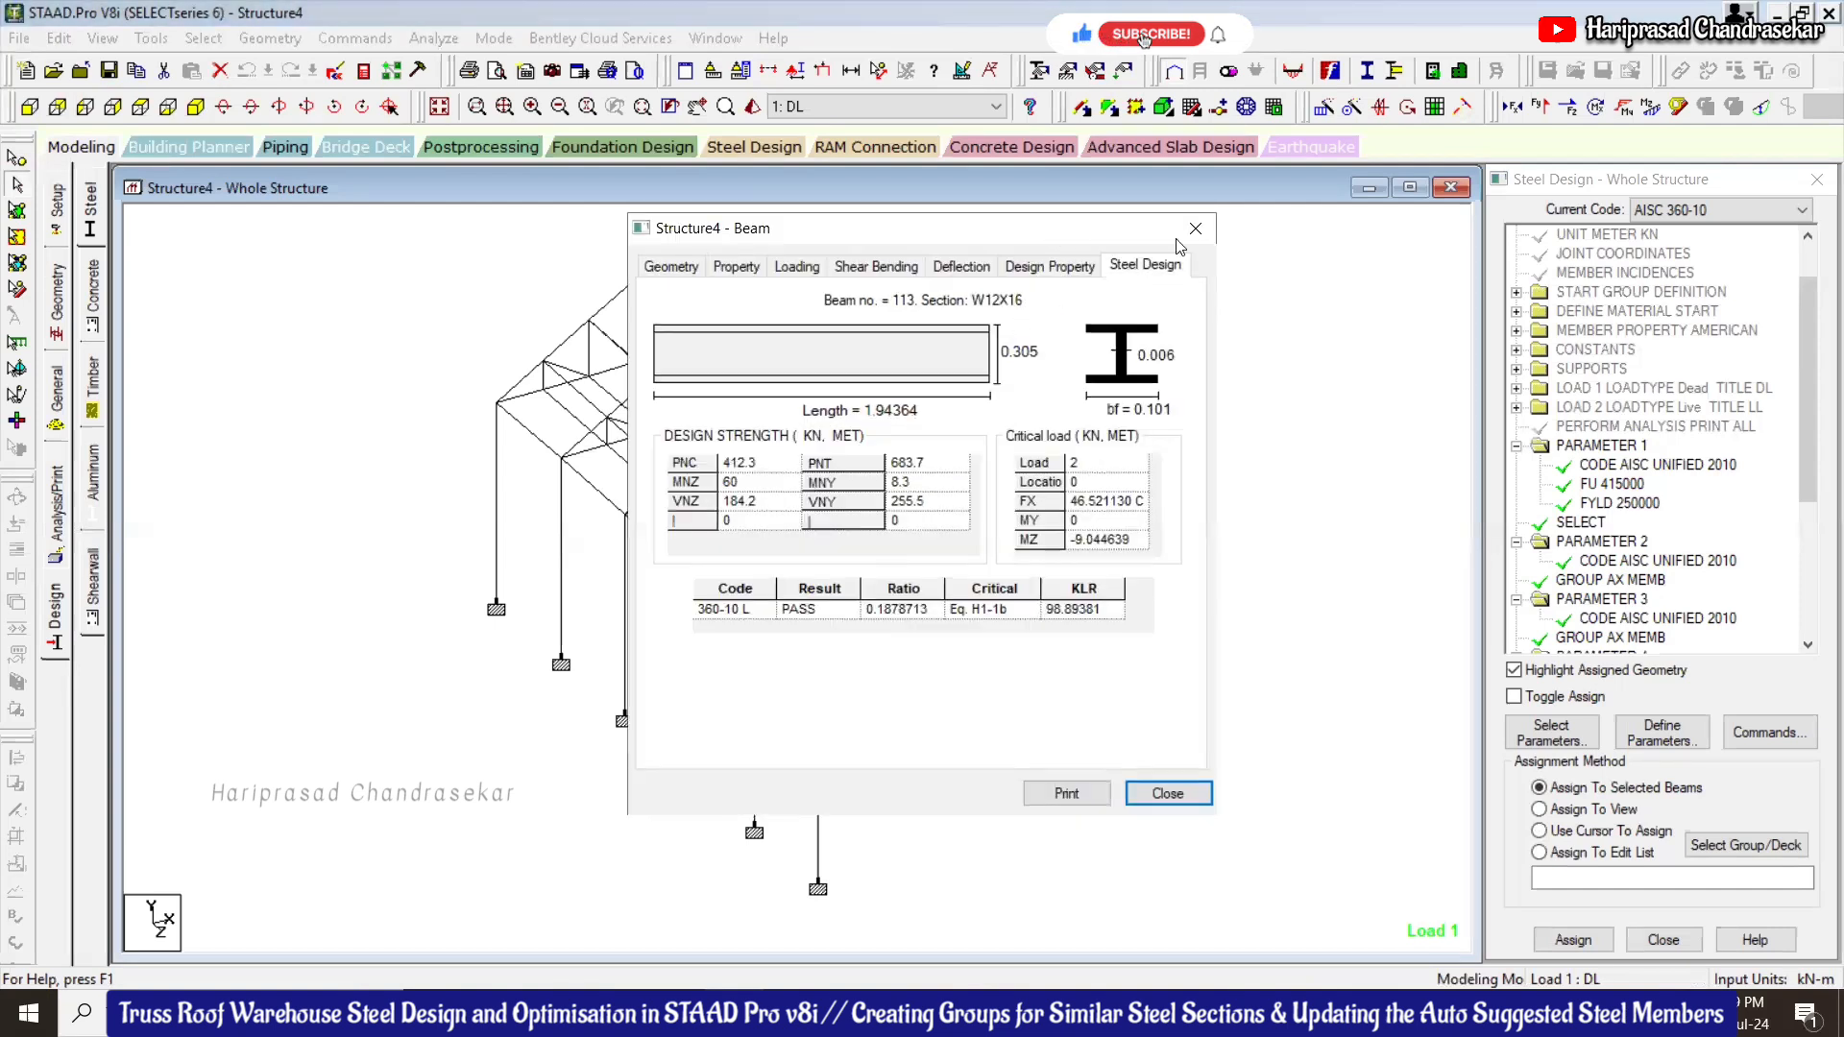
left_click(1197, 231)
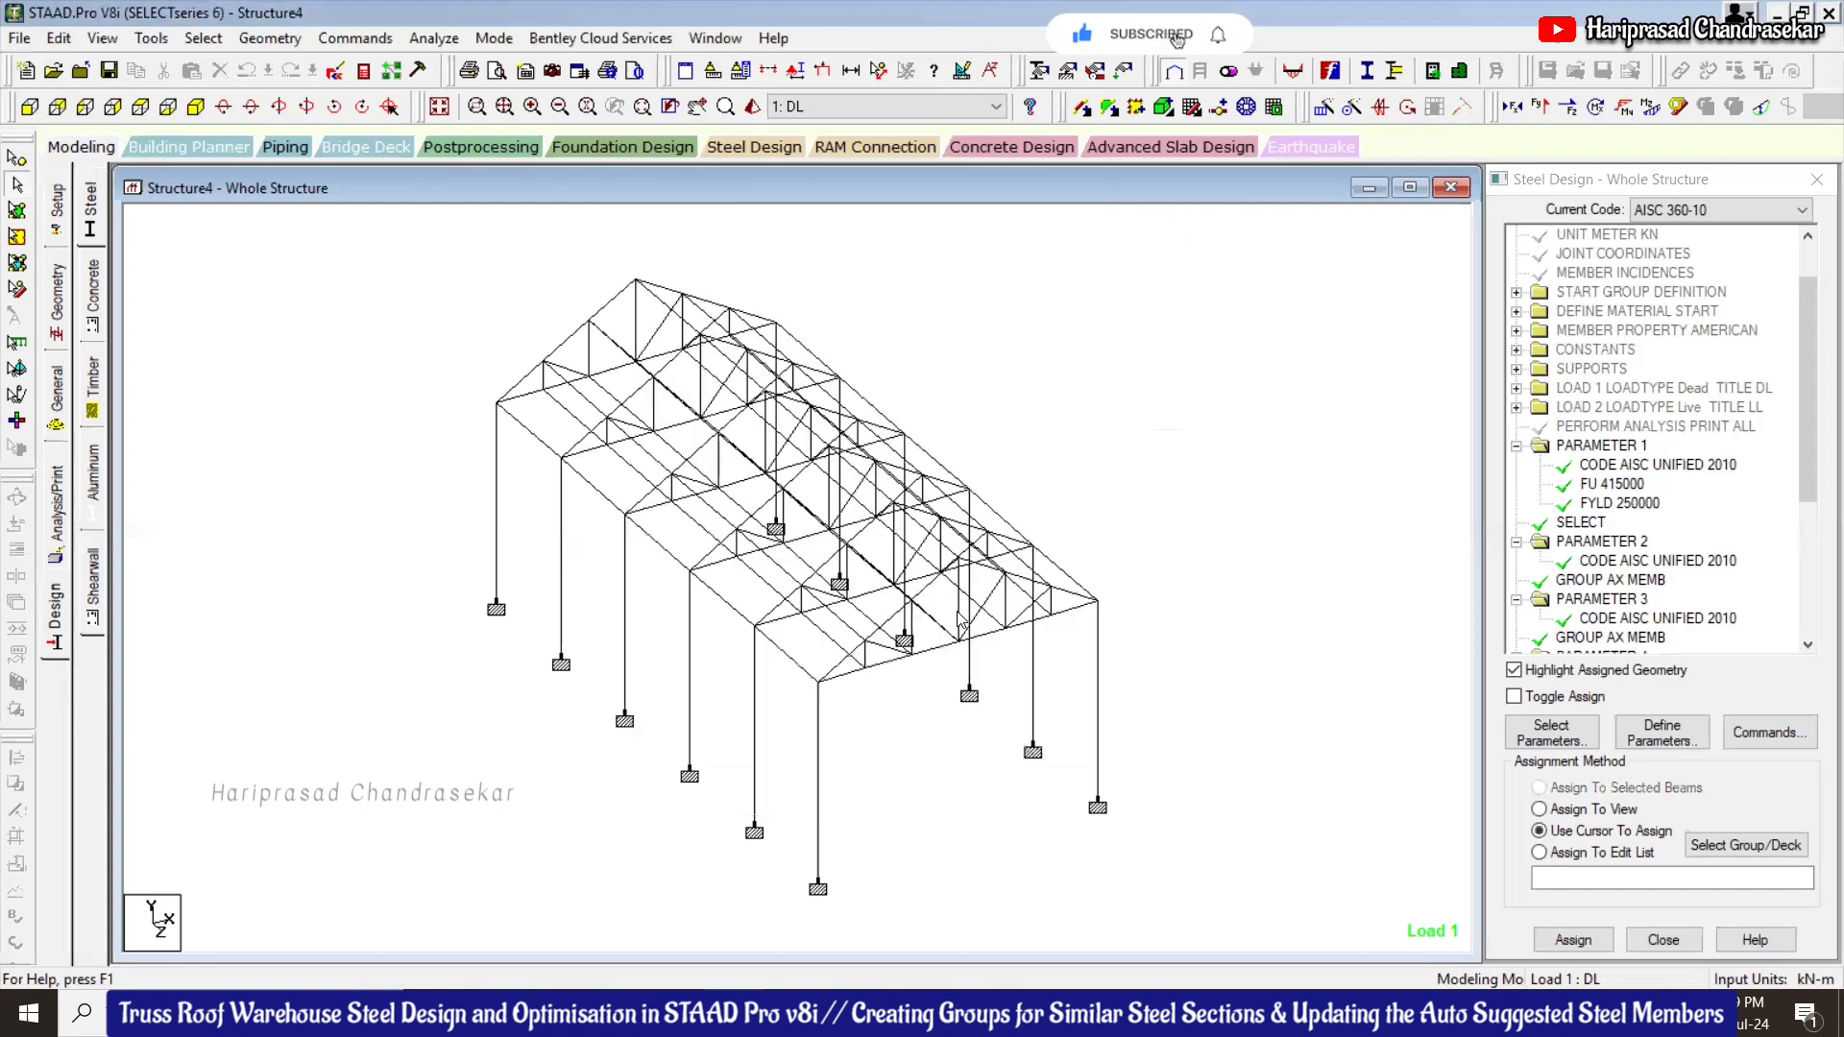
Check the steel design results of the front truss's central vertical 120 and diagonal web member 123
left_click(959, 573)
double_click(959, 576)
left_click(1146, 265)
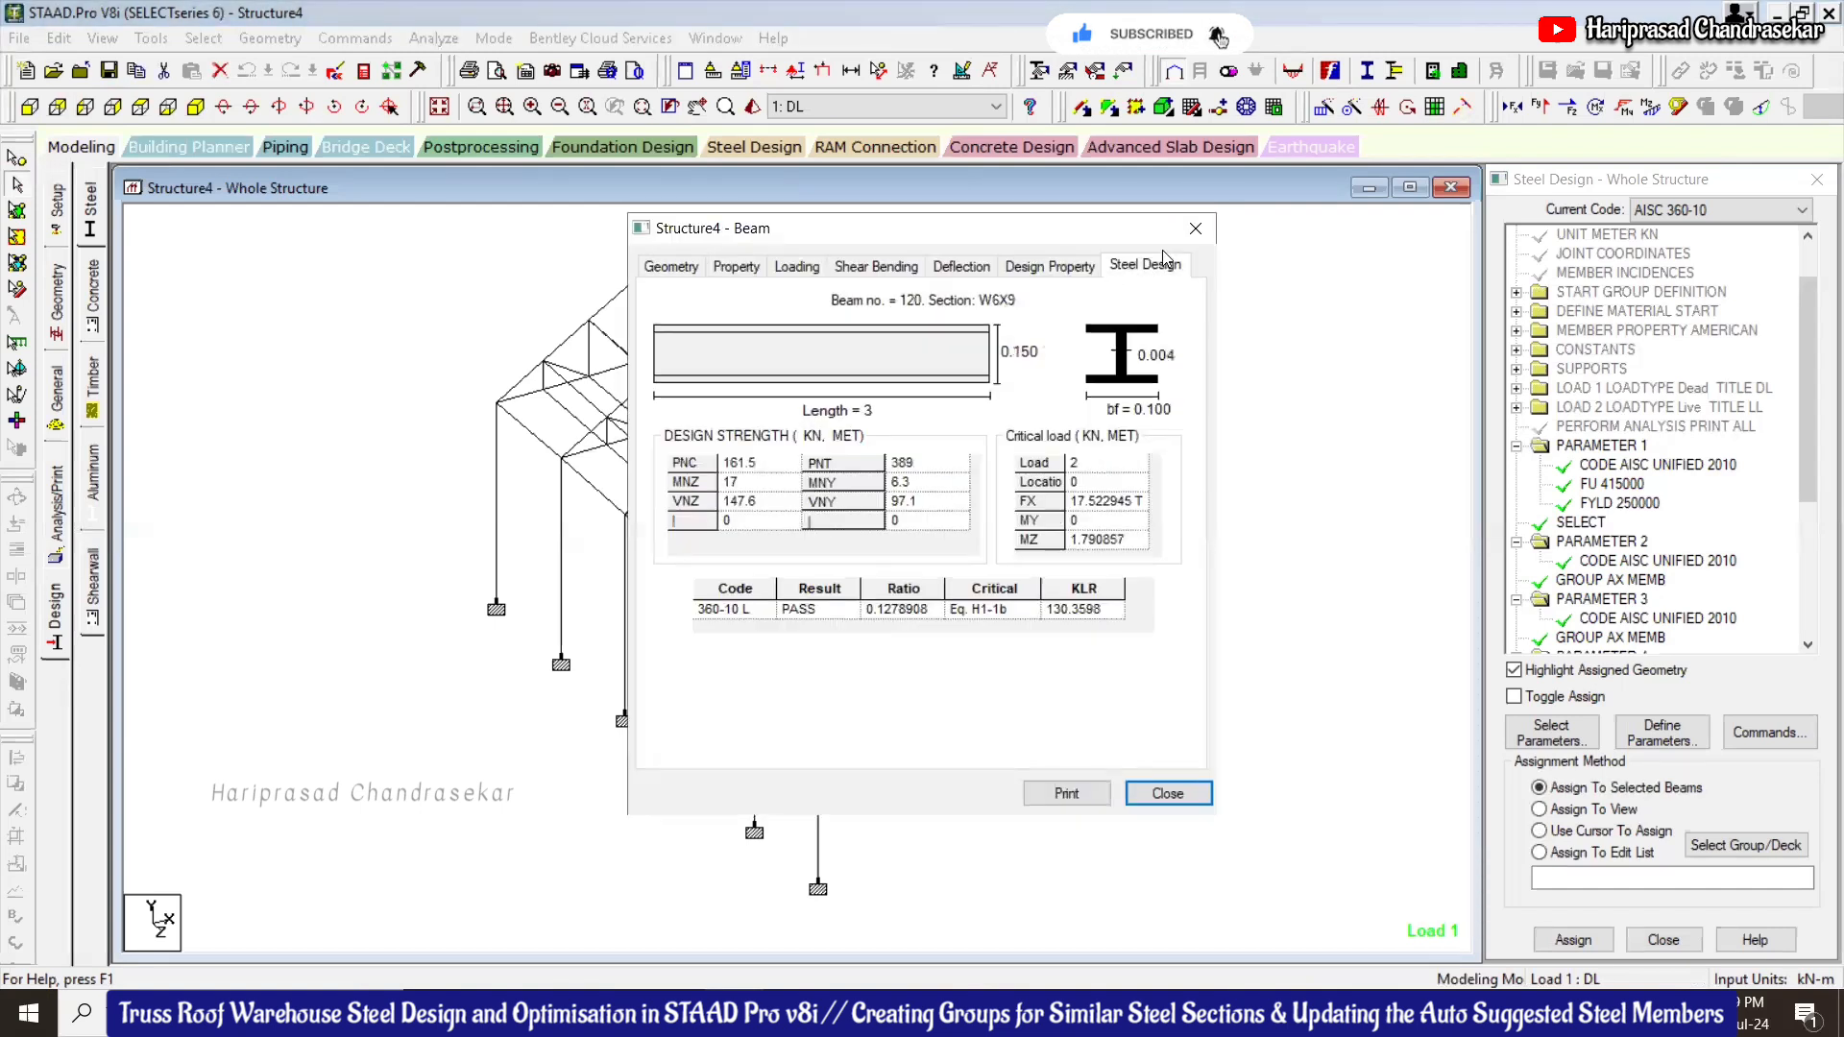
left_click(1209, 231)
left_click(938, 658)
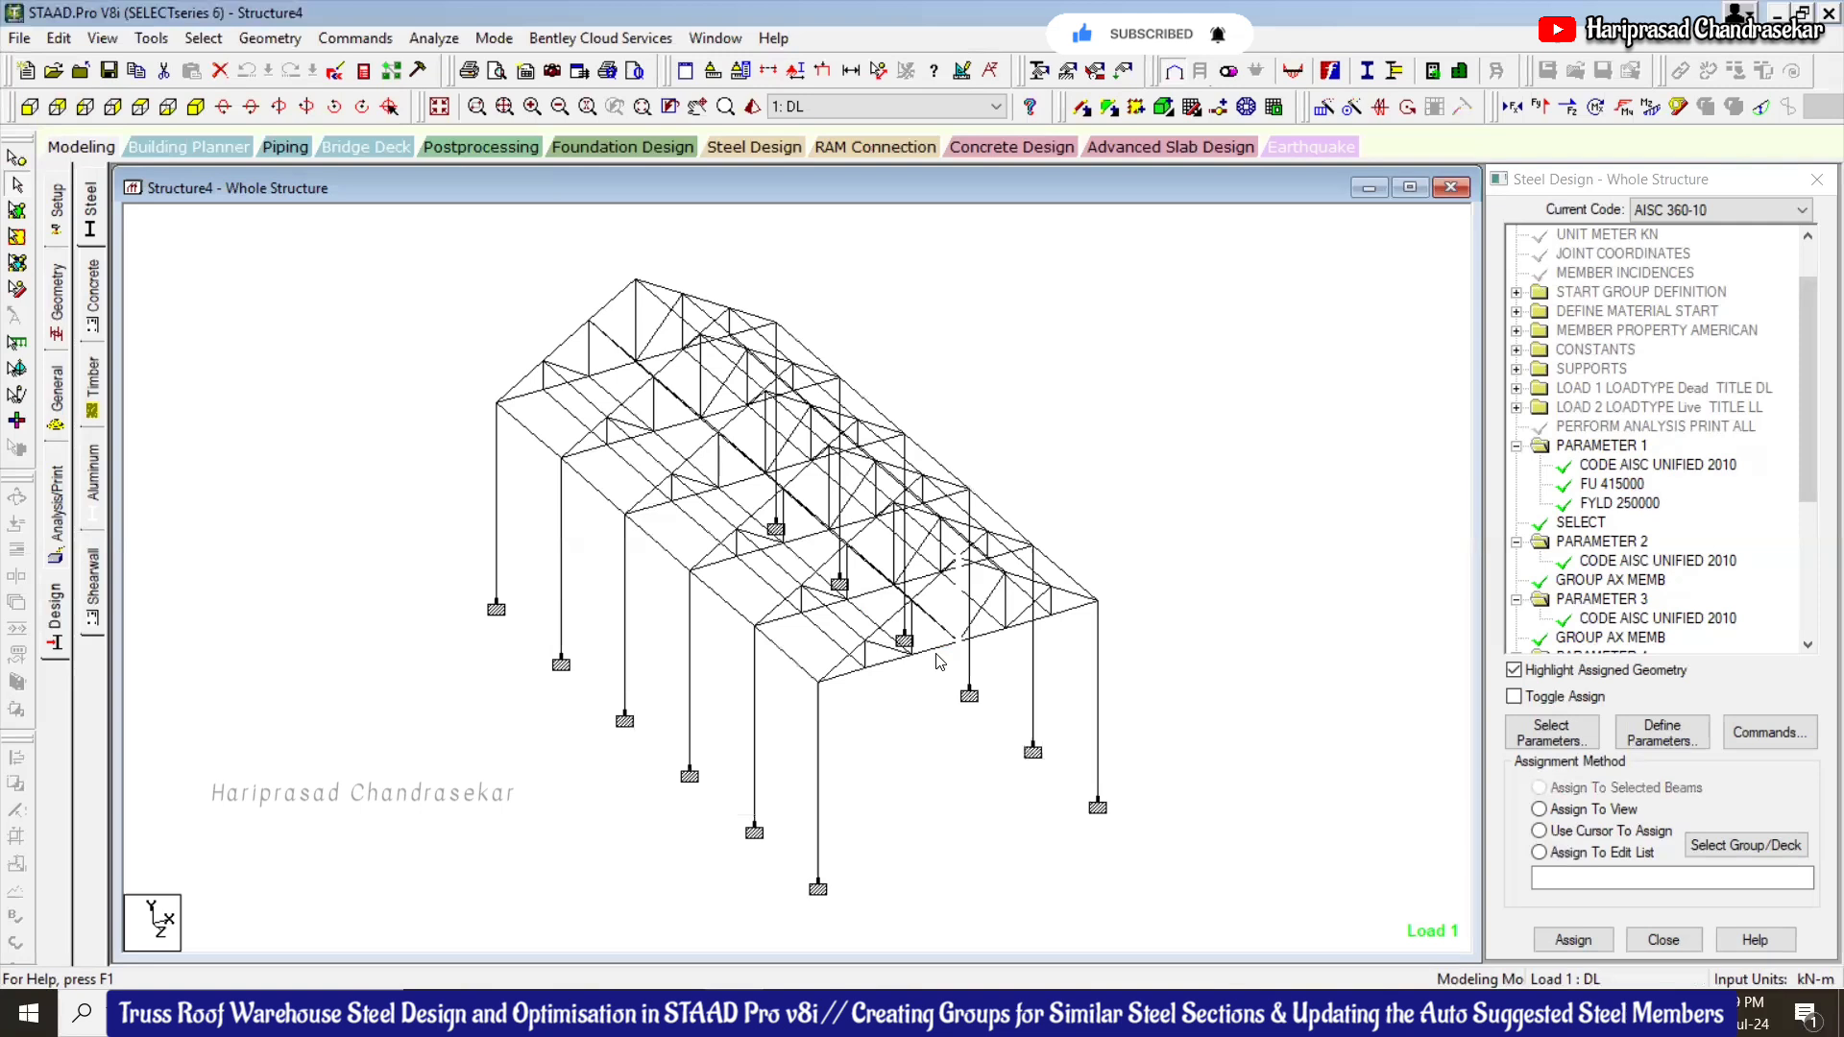
double_click(879, 646)
left_click(1145, 265)
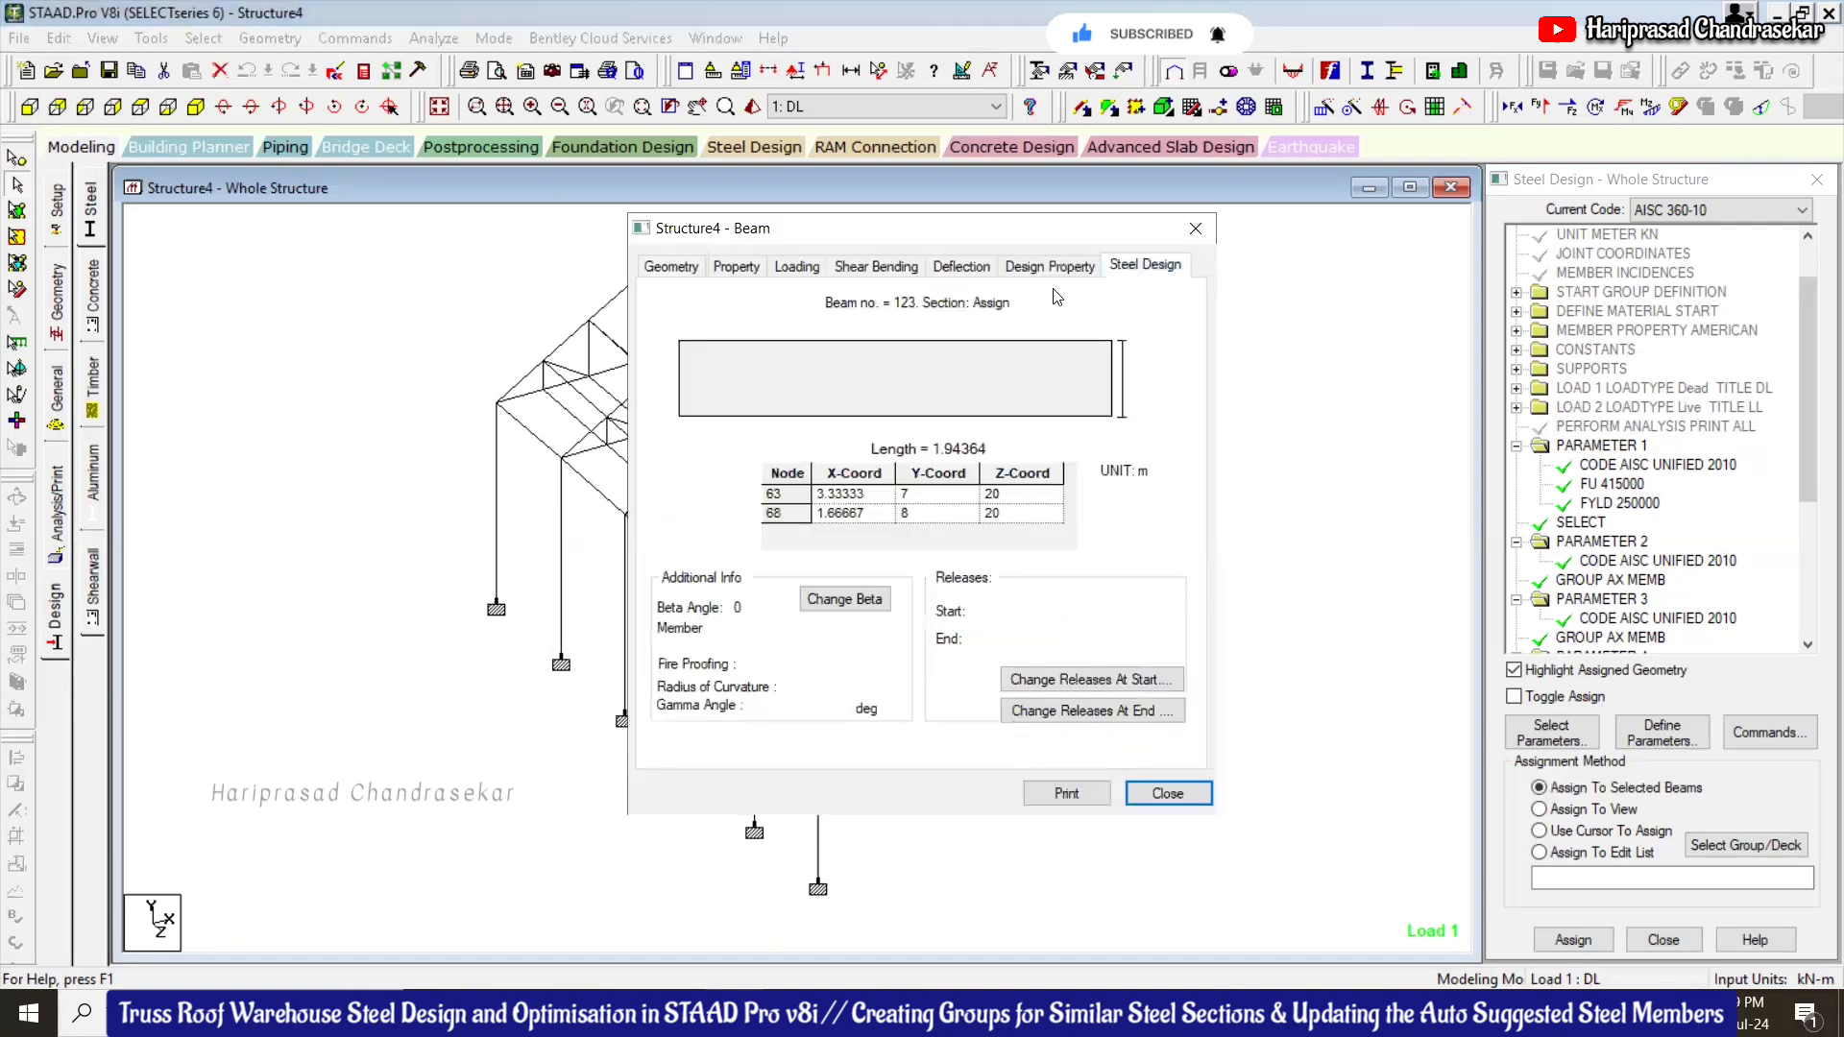
left_click(1197, 229)
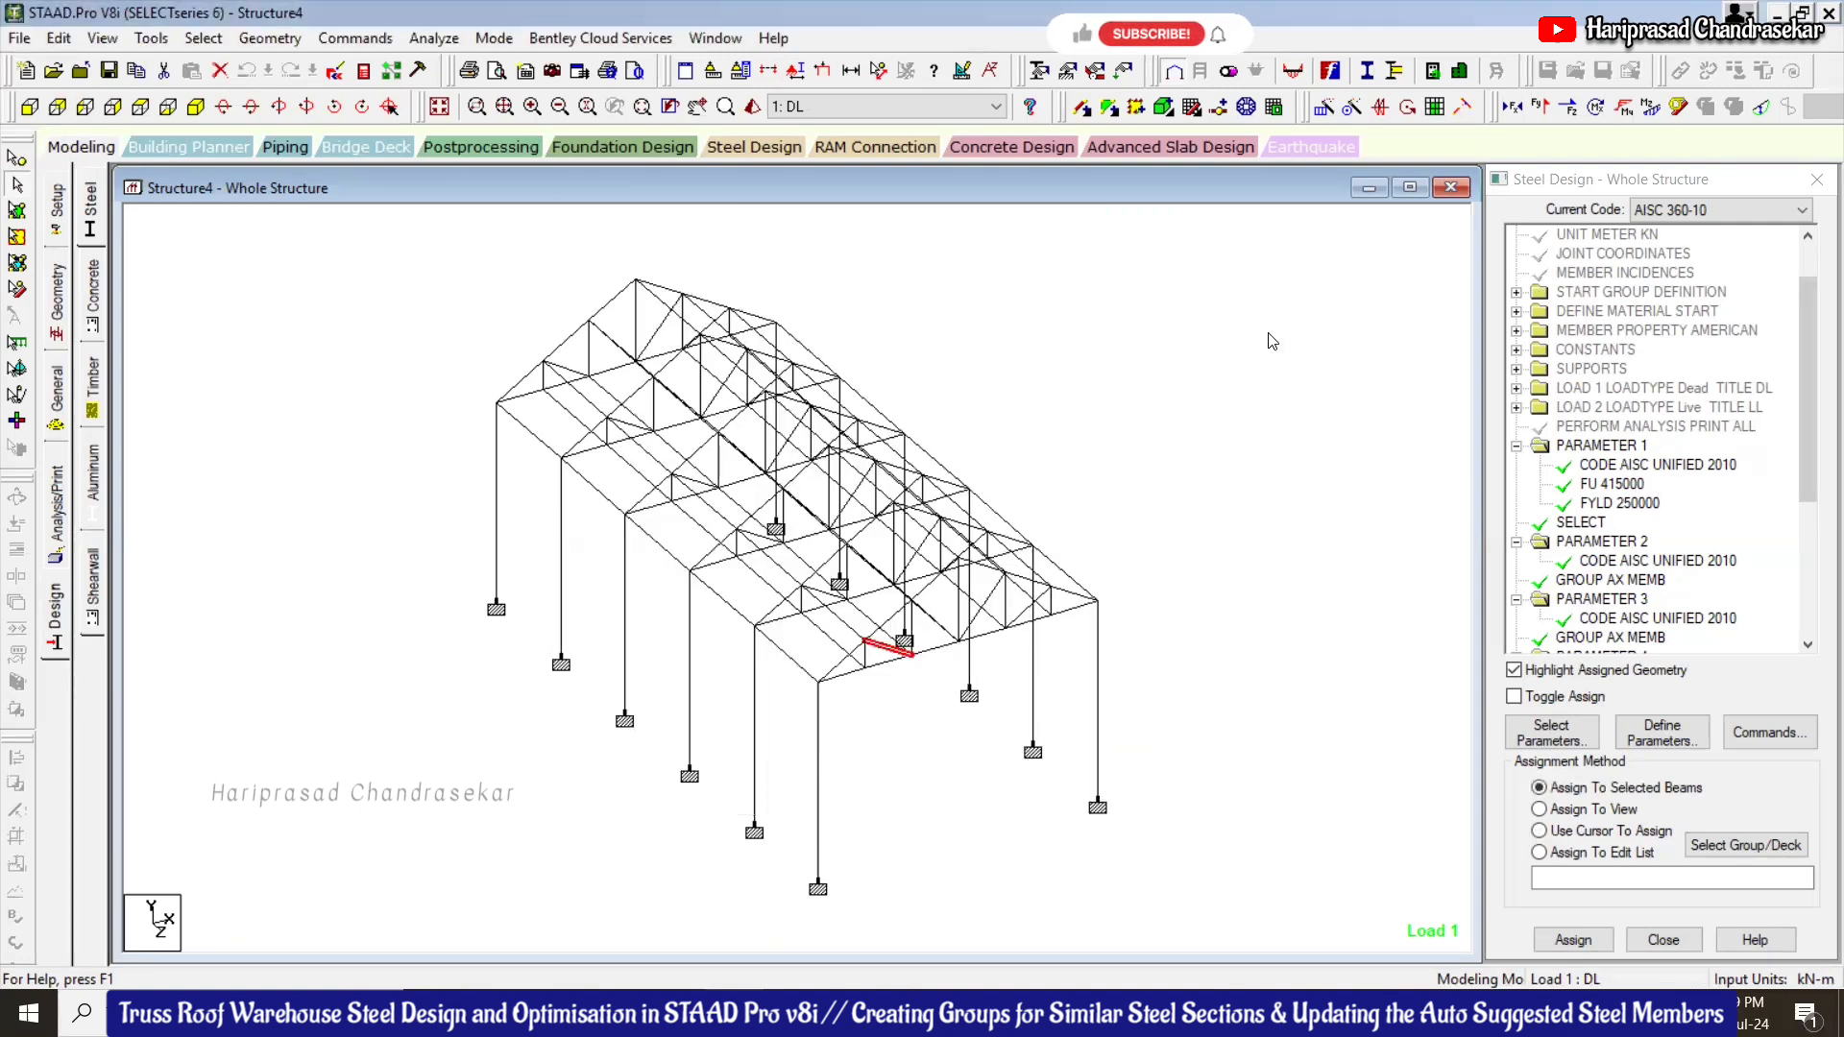
Review the steel design command list from Parameter 1 to Steel Member Take Off, and clear the member selection
left_click_drag(1810, 460, 1810, 590)
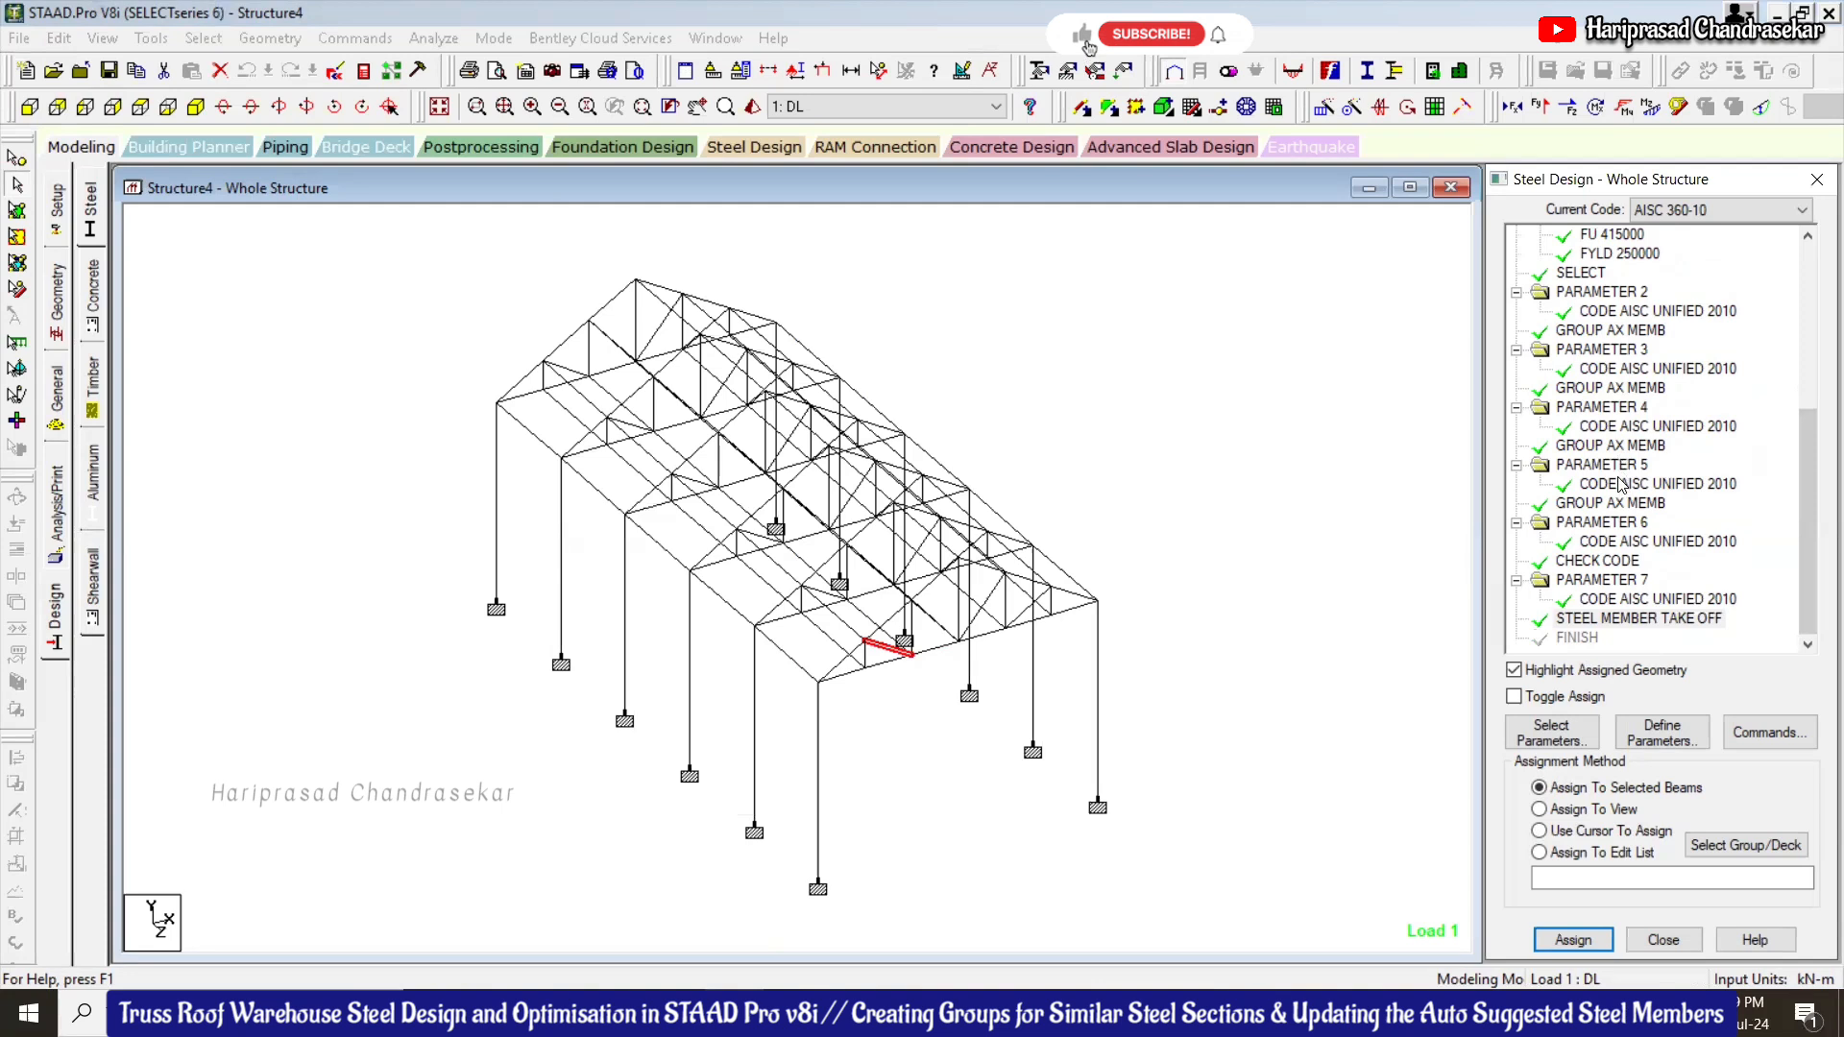
scroll(1609, 336, "up", 1)
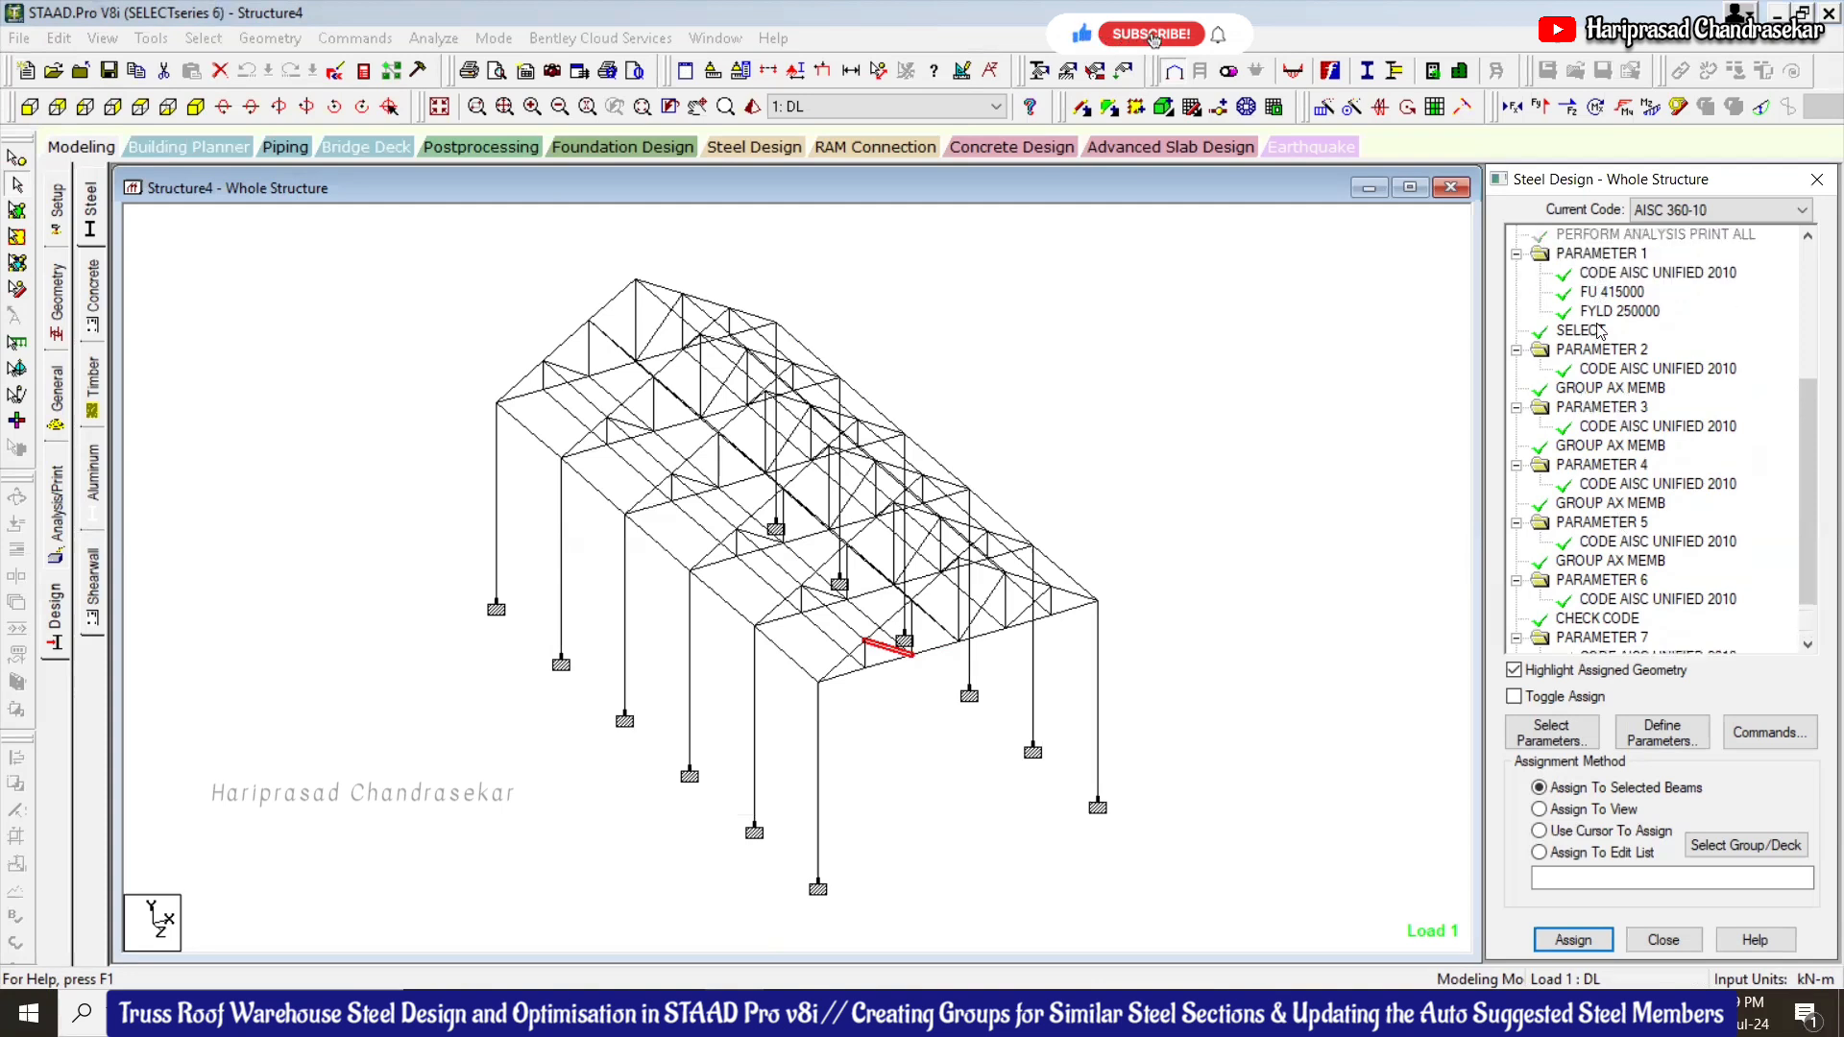
scroll(1594, 448, "down", 1)
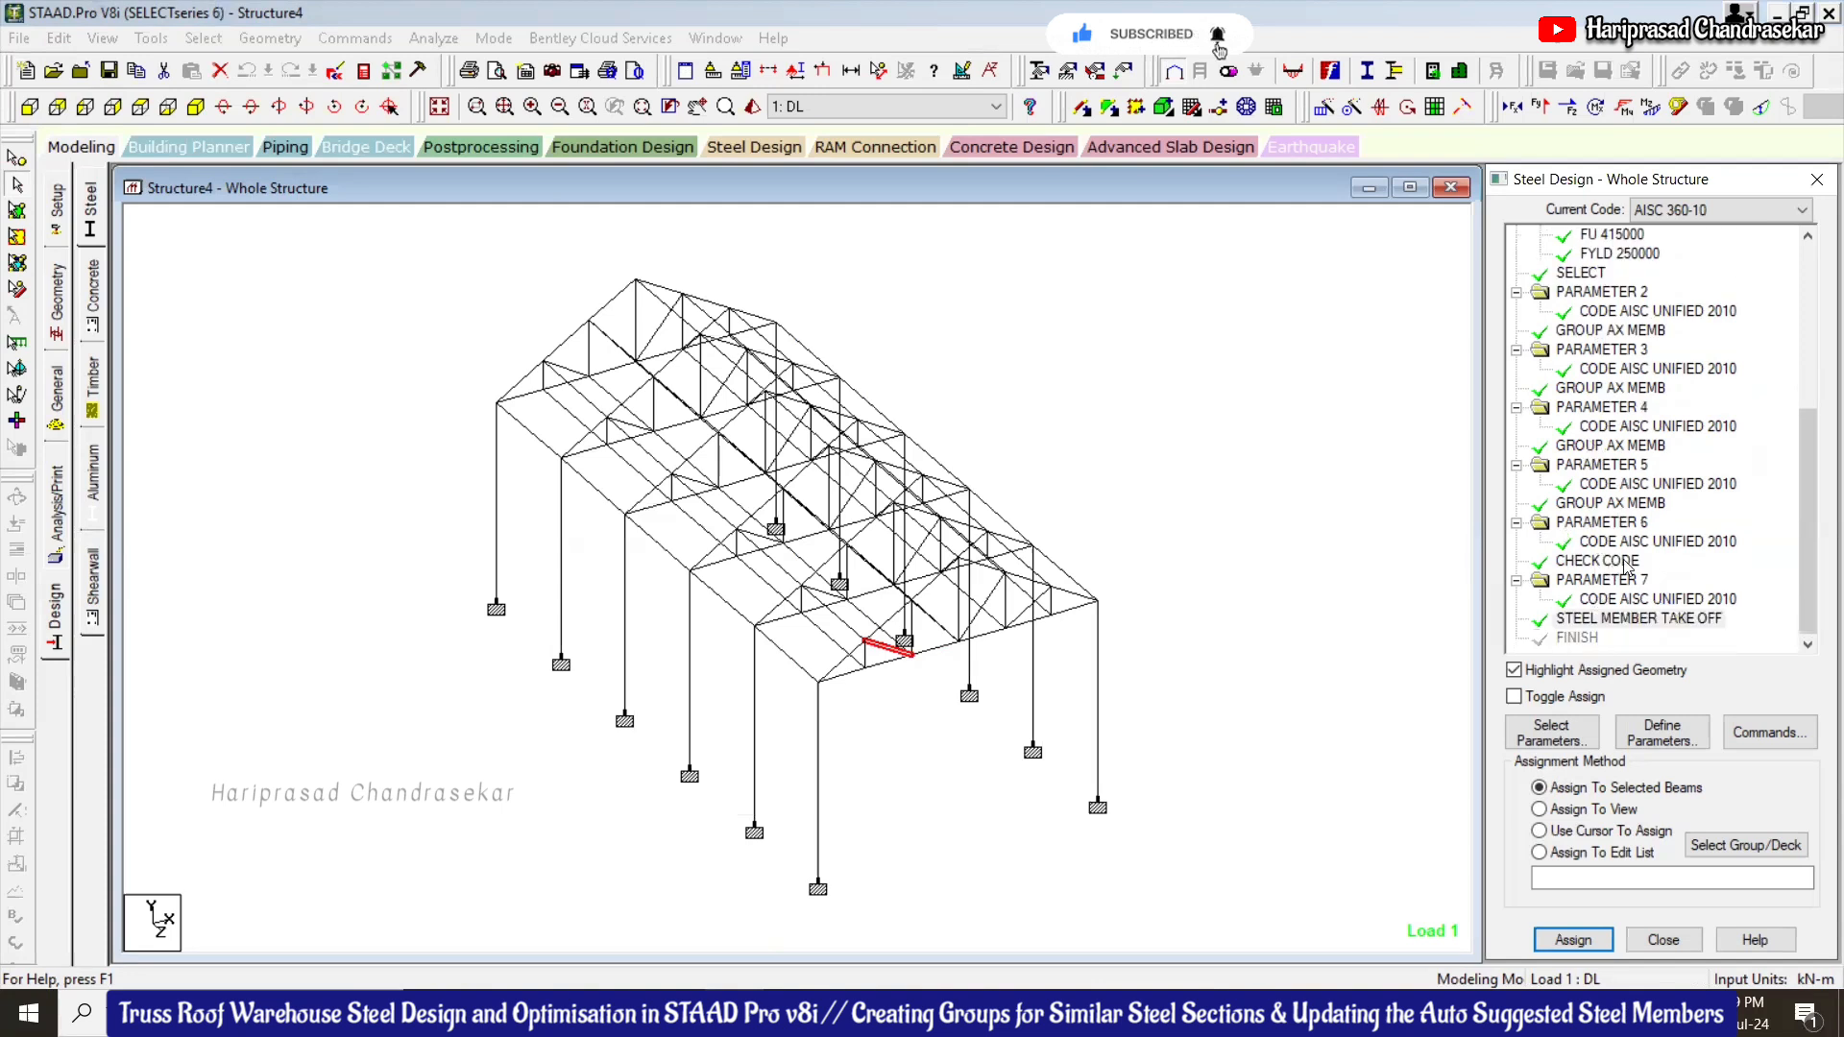
left_click(1303, 471)
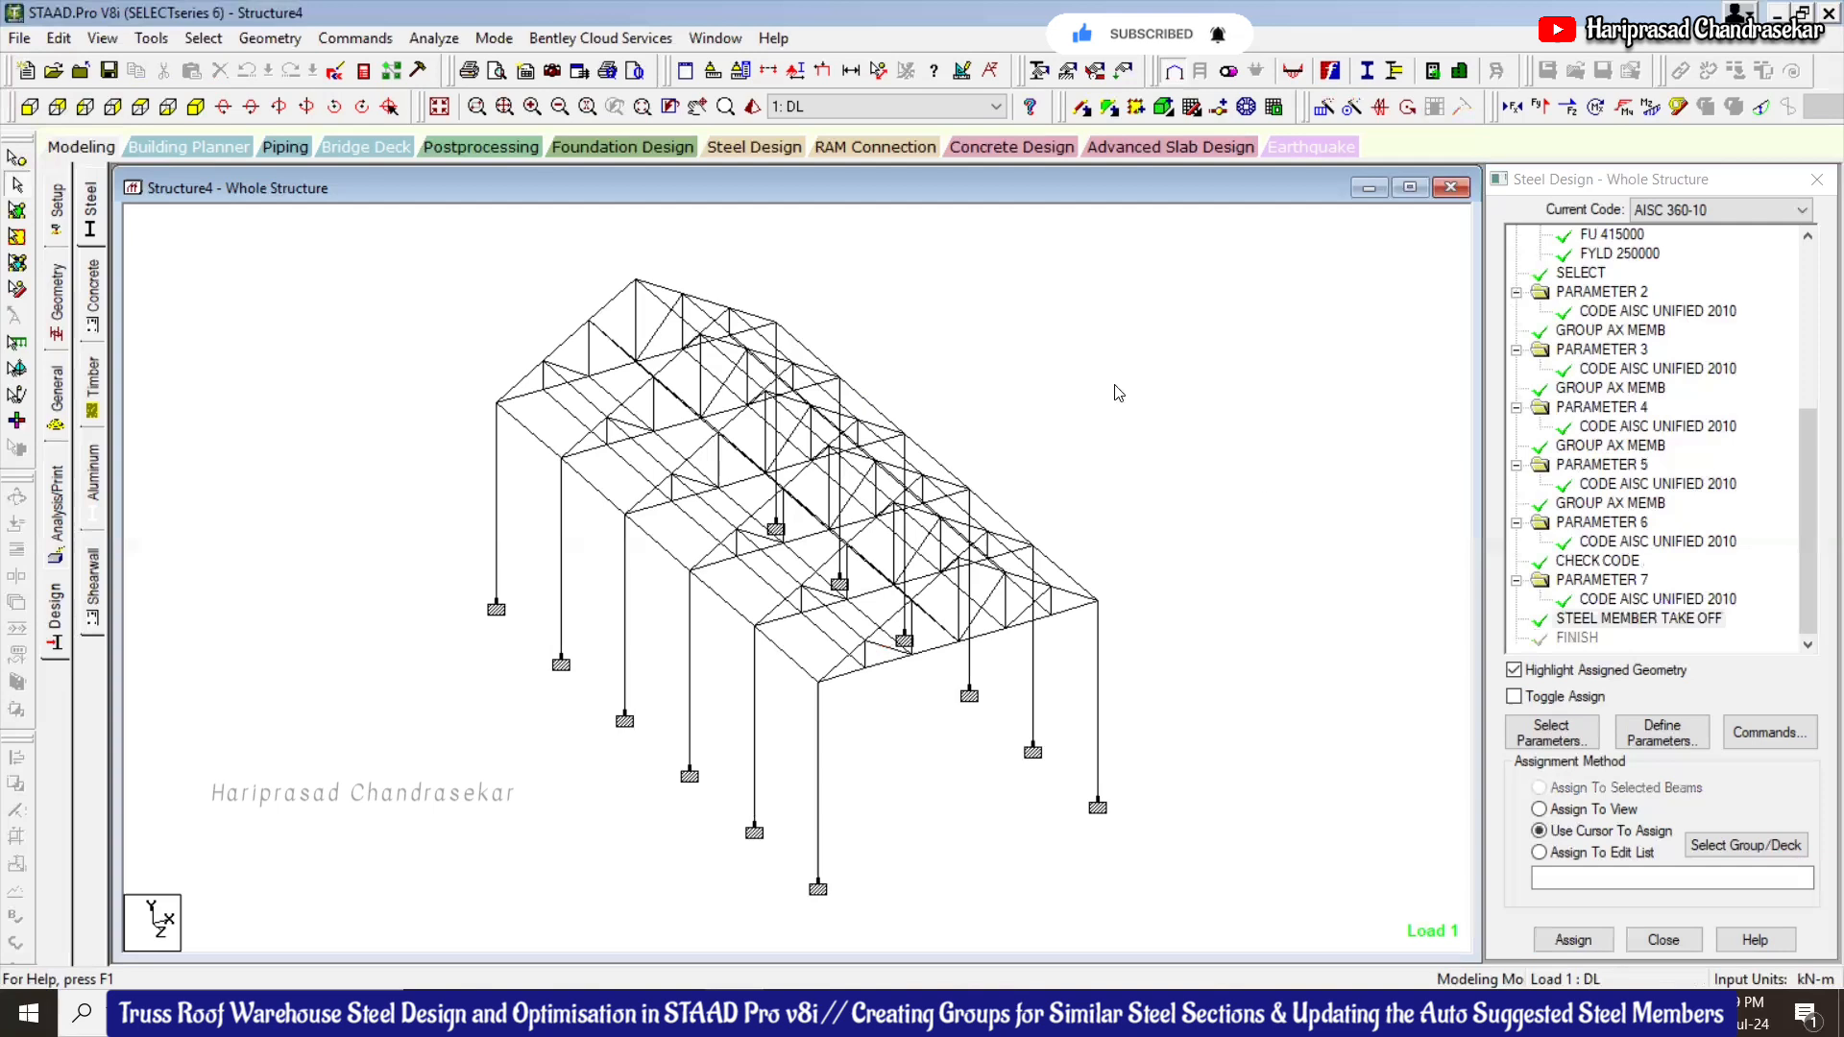
Switch to the postprocessing mode and accept the results setup to load the analysis results
left_click(511, 150)
left_click(961, 691)
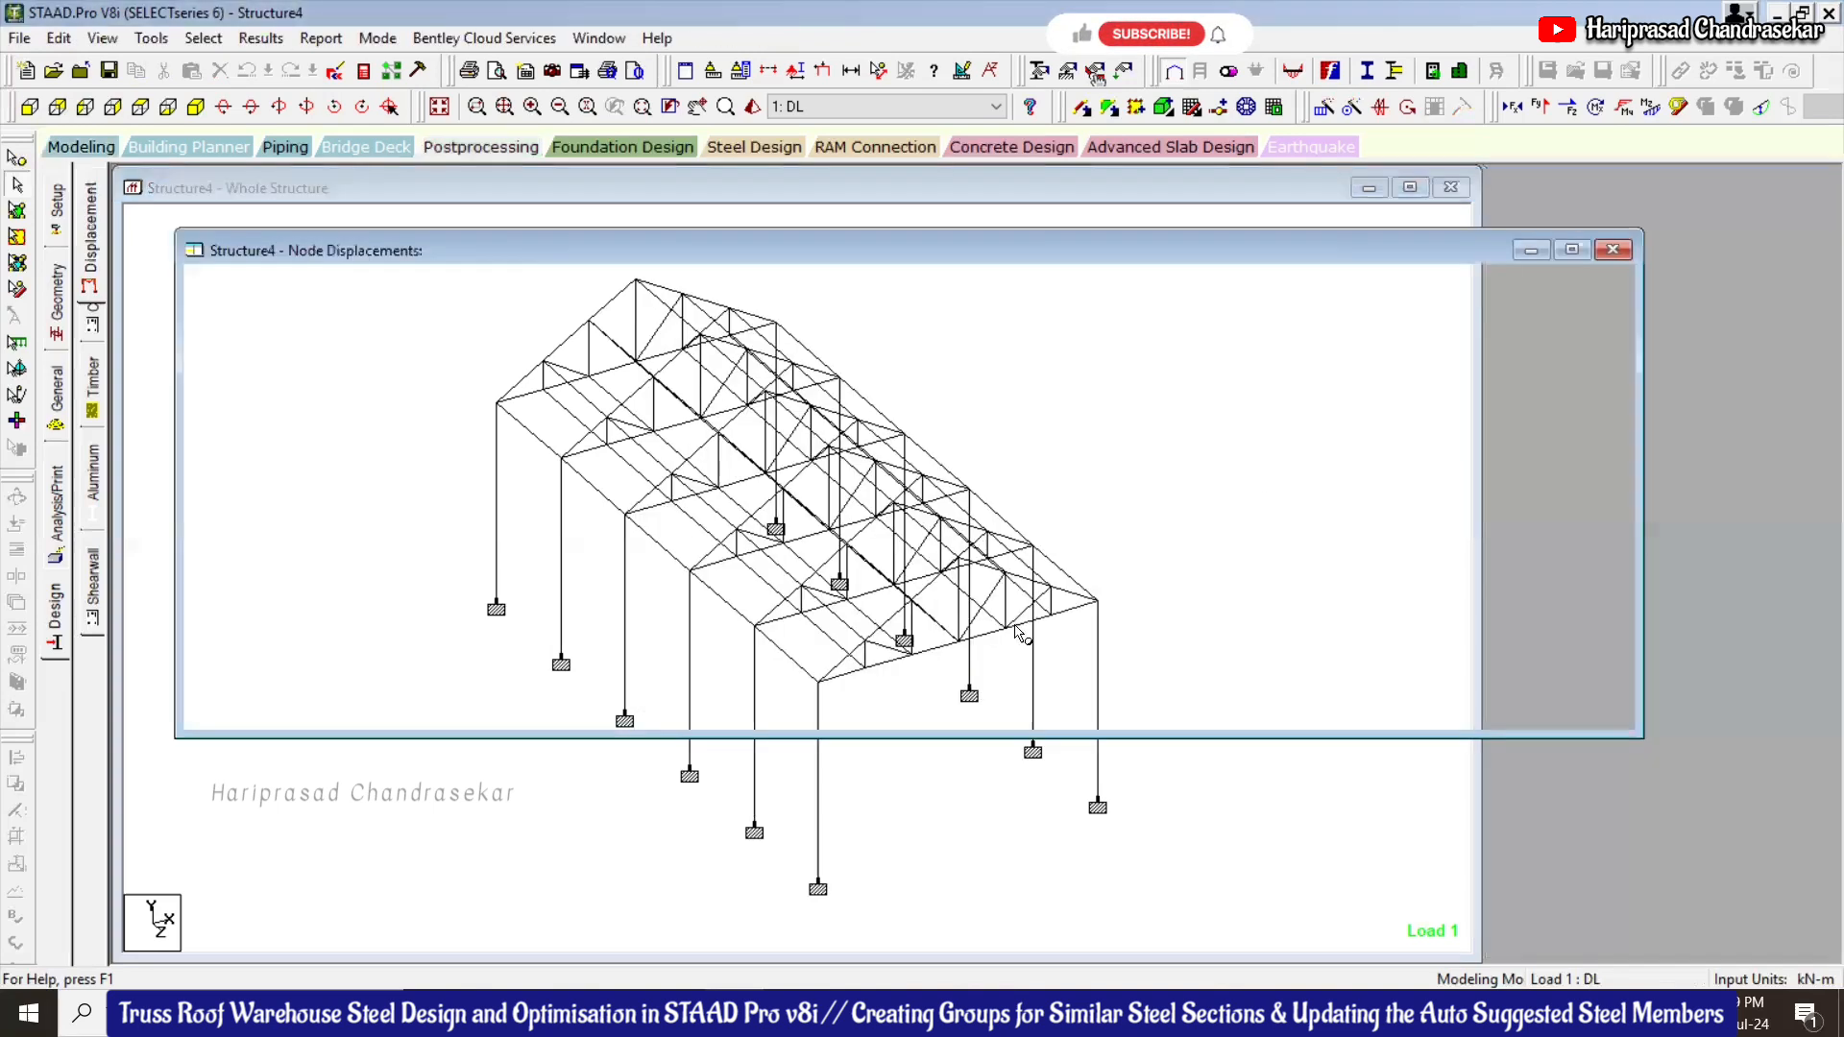
left_click(260, 39)
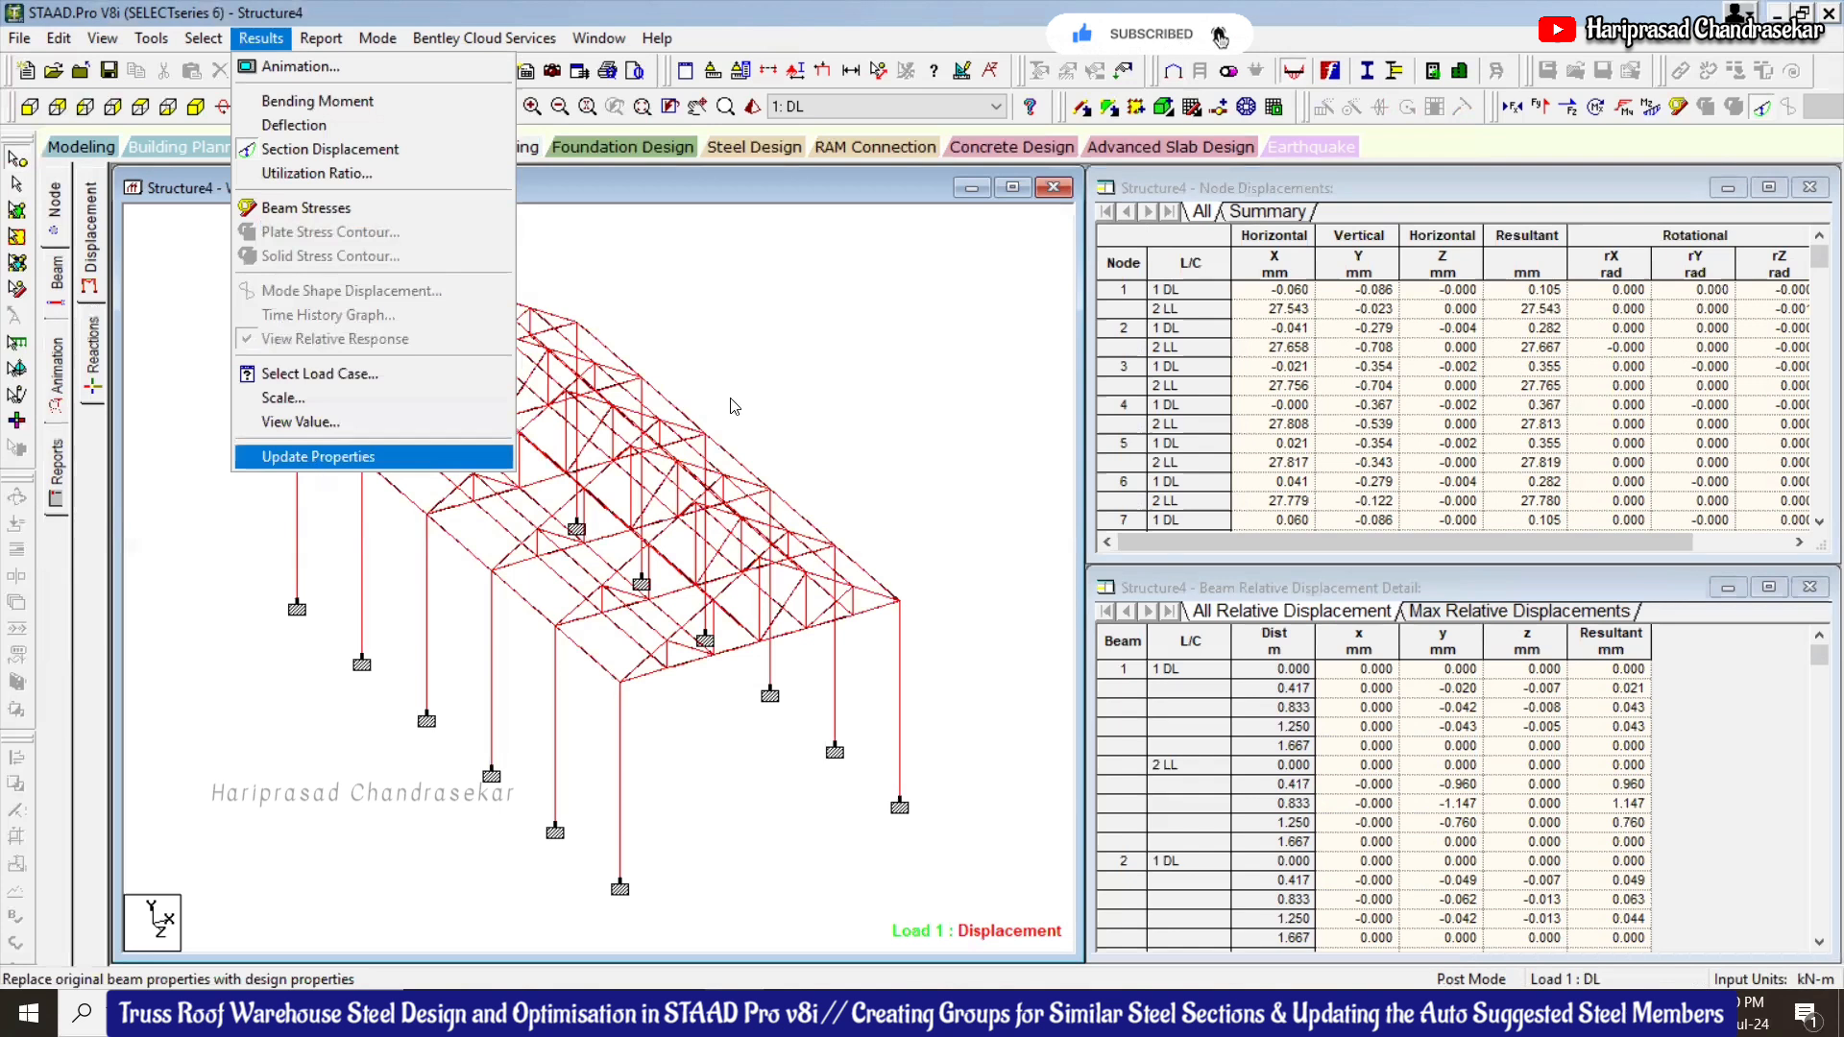
left_click(842, 376)
Inspect the whole warehouse in a 3D rendering with its original sections, and close the rendered view
right_click(944, 681)
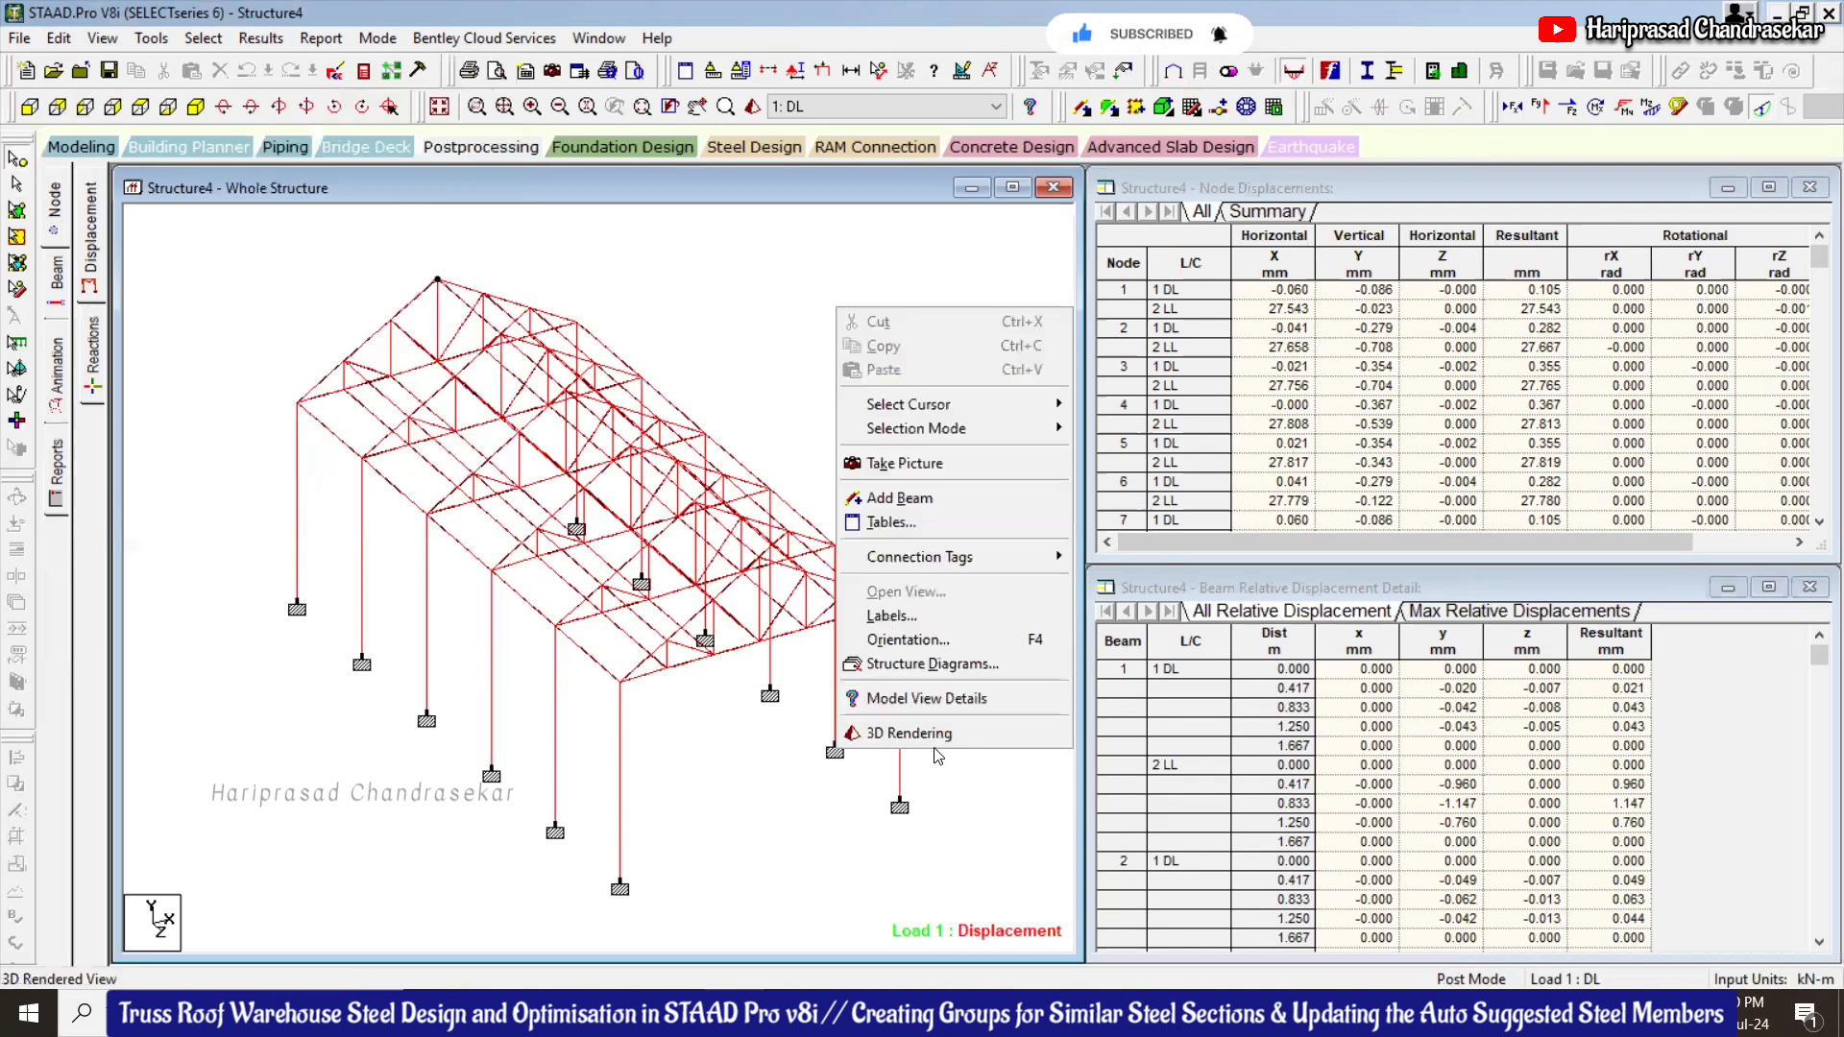
left_click(888, 608)
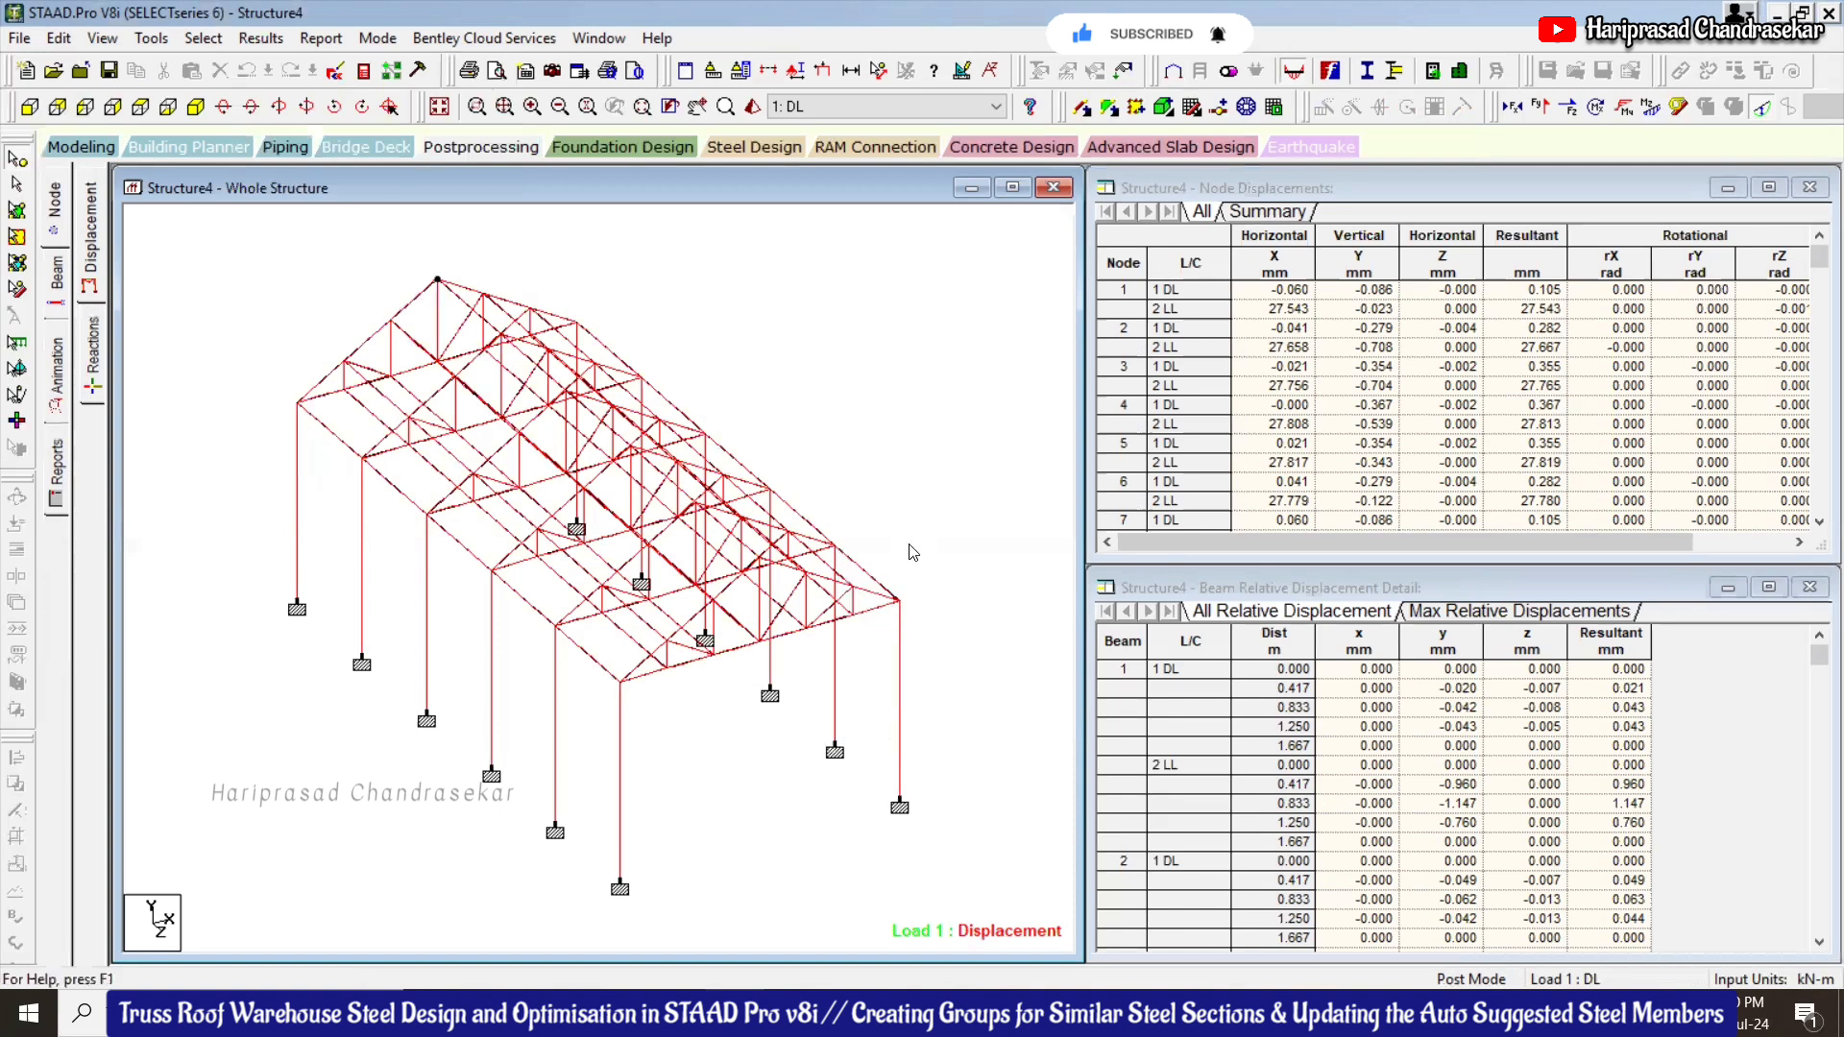
left_click_drag(952, 603, 1110, 536)
mouse_move(1119, 615)
left_mouse_down()
mouse_move(1112, 533)
mouse_move(1149, 533)
mouse_move(981, 597)
mouse_move(1084, 664)
mouse_move(1138, 615)
mouse_move(1195, 600)
mouse_move(1229, 548)
mouse_move(1164, 615)
mouse_move(1096, 560)
mouse_move(1125, 584)
left_mouse_up()
left_click(1669, 314)
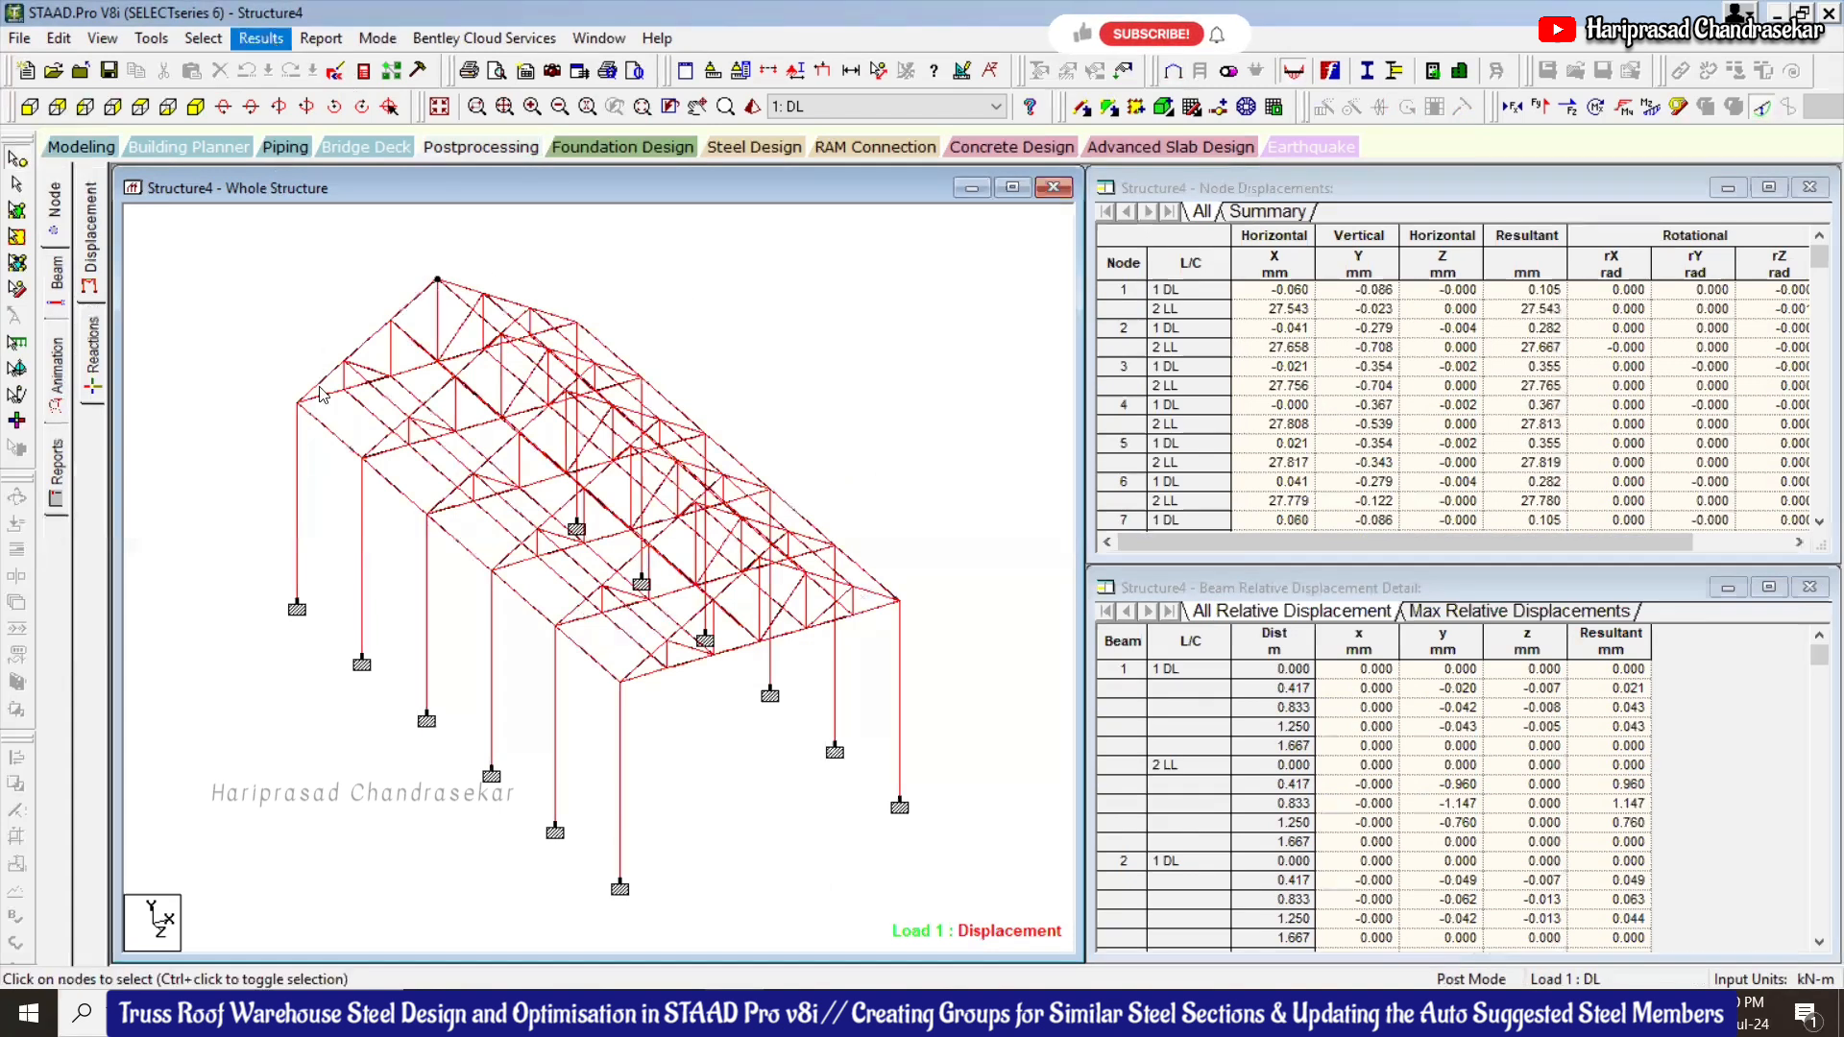
Update the member properties with the sections chosen by the Select and Group commands, and confirm the replacement
left_click(260, 38)
left_click(341, 458)
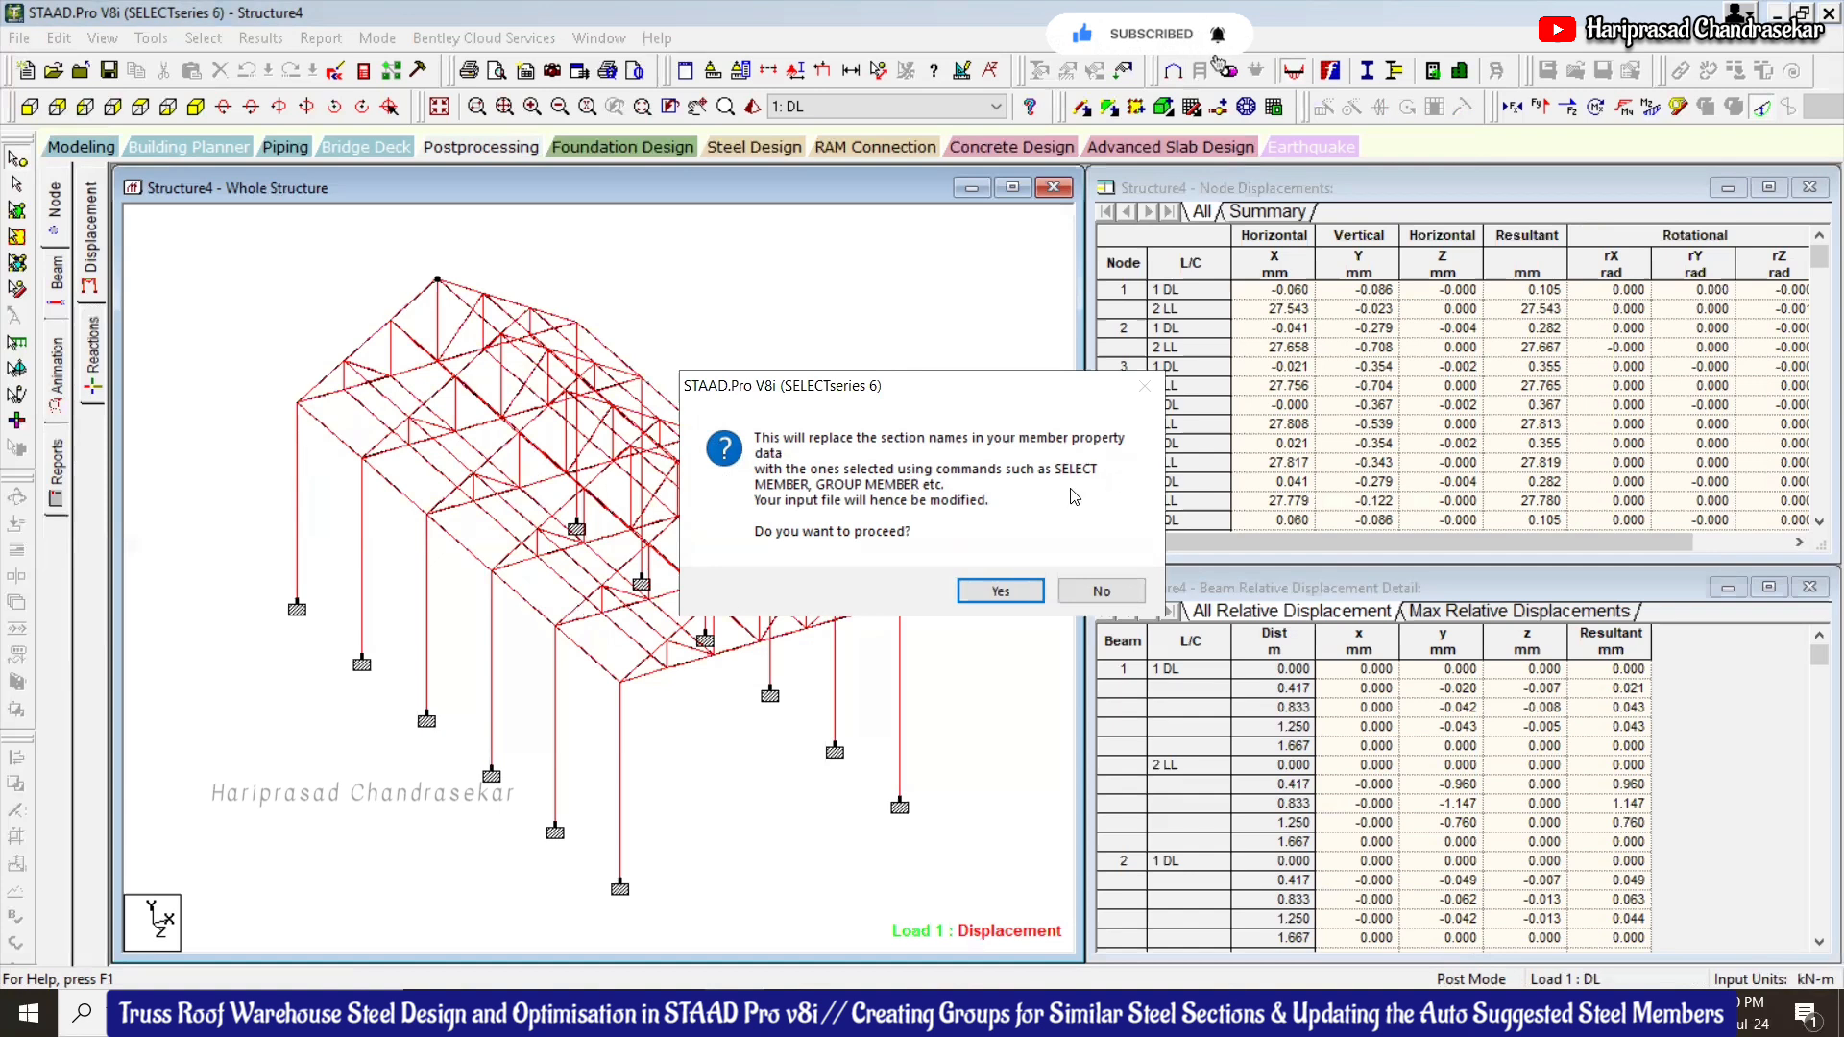
left_click(997, 589)
left_click(1020, 559)
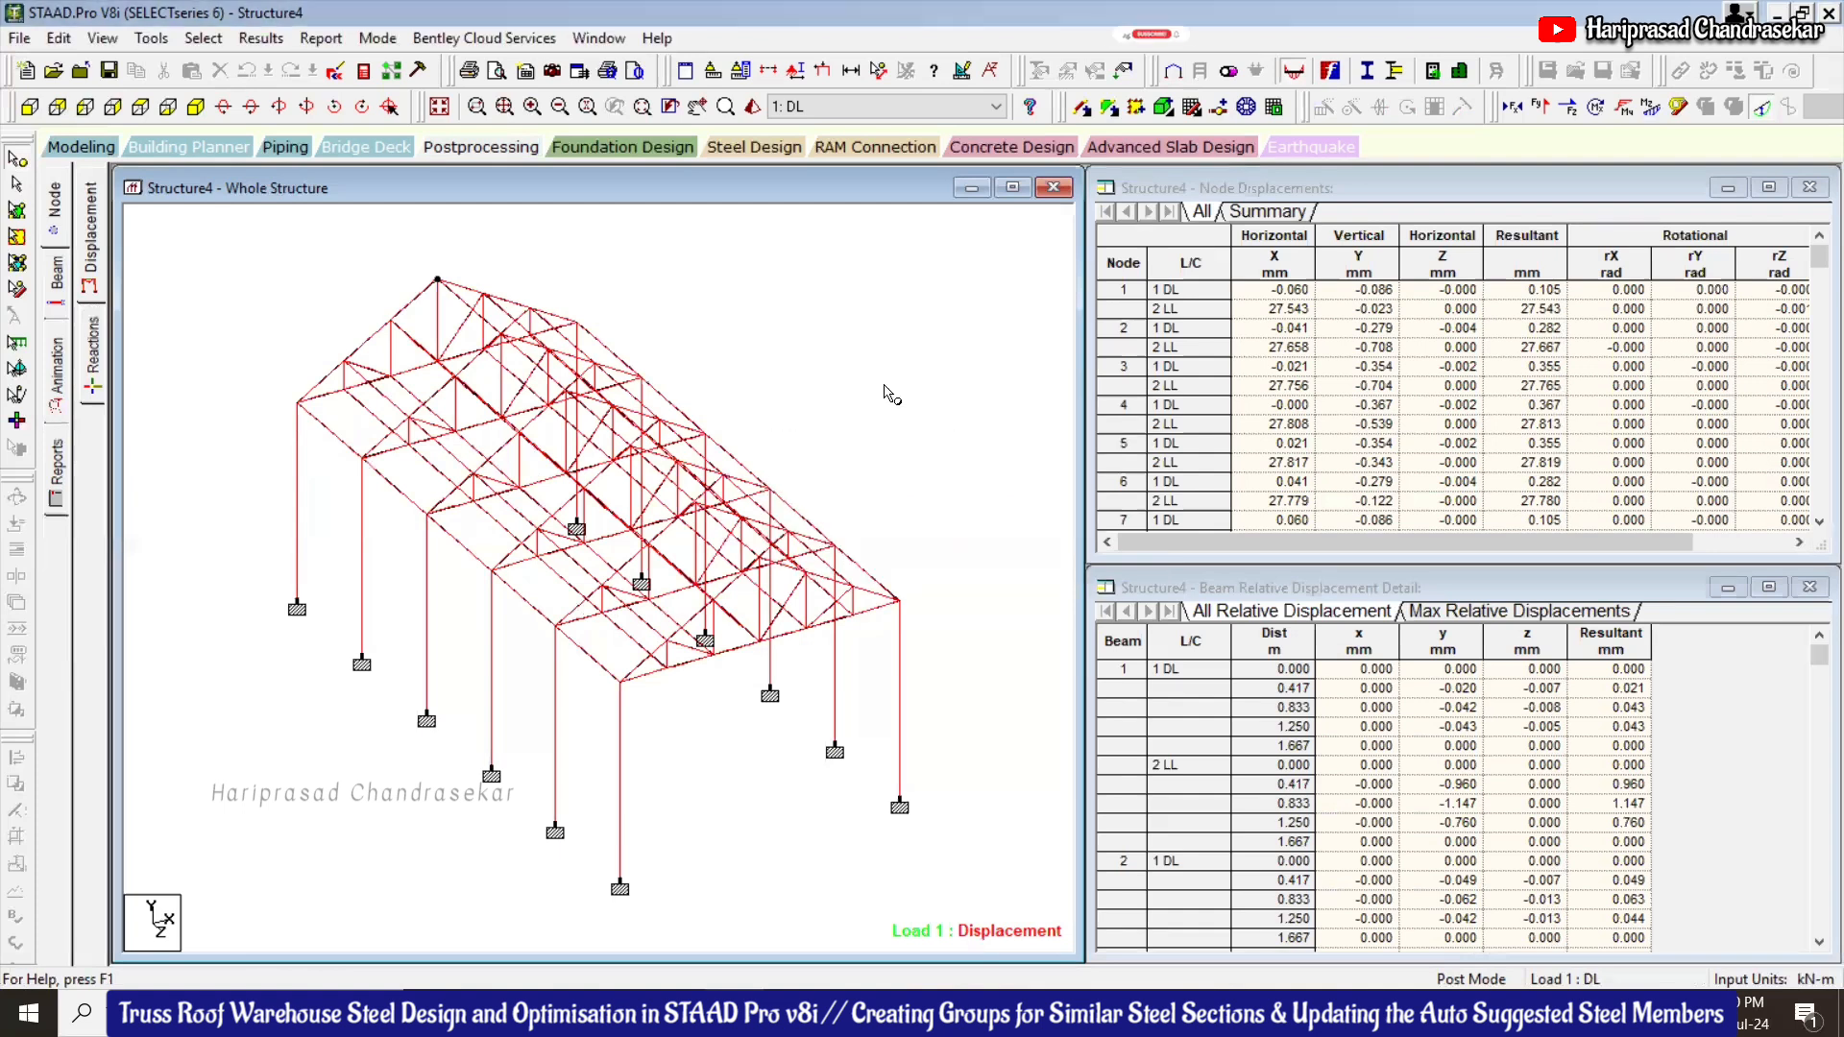
Examine the updated member sections in a 3D rendering, close up on the eave beams, columns and trusses
right_click(858, 335)
left_click(956, 763)
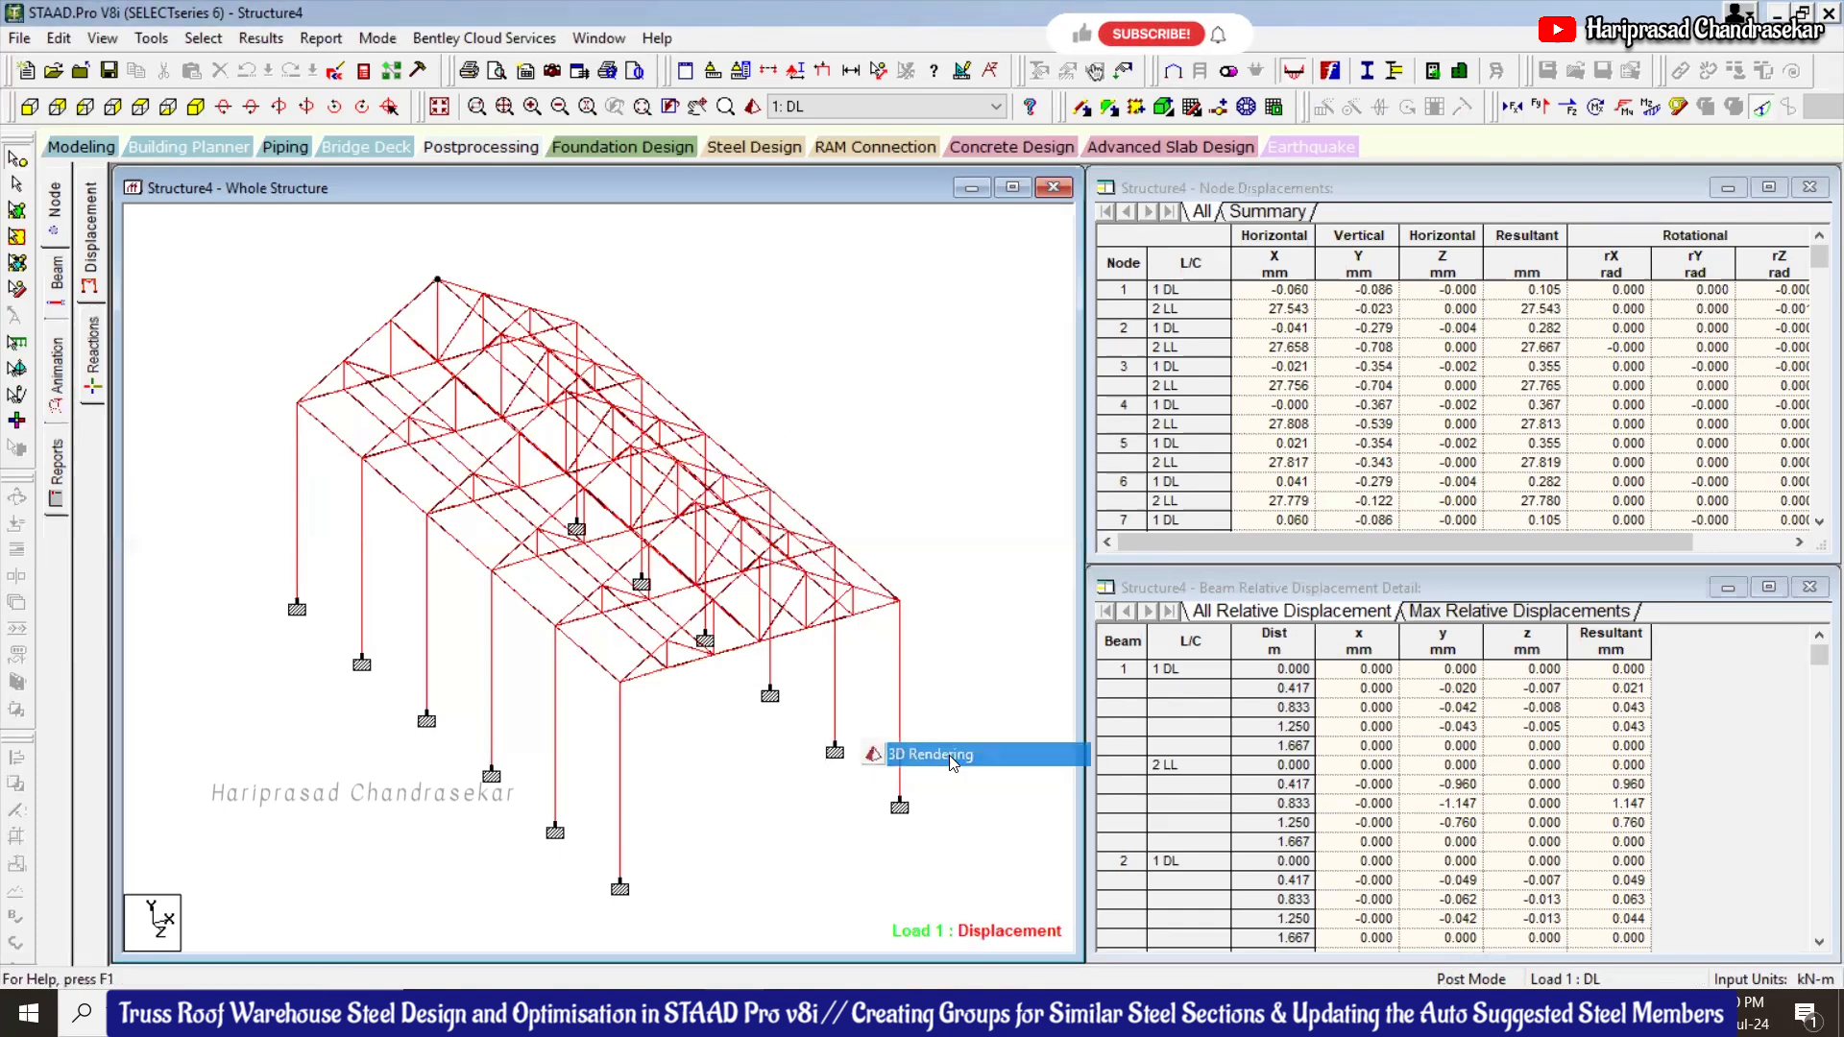
left_click_drag(926, 555, 1153, 561)
scroll(1202, 540, "up", 5)
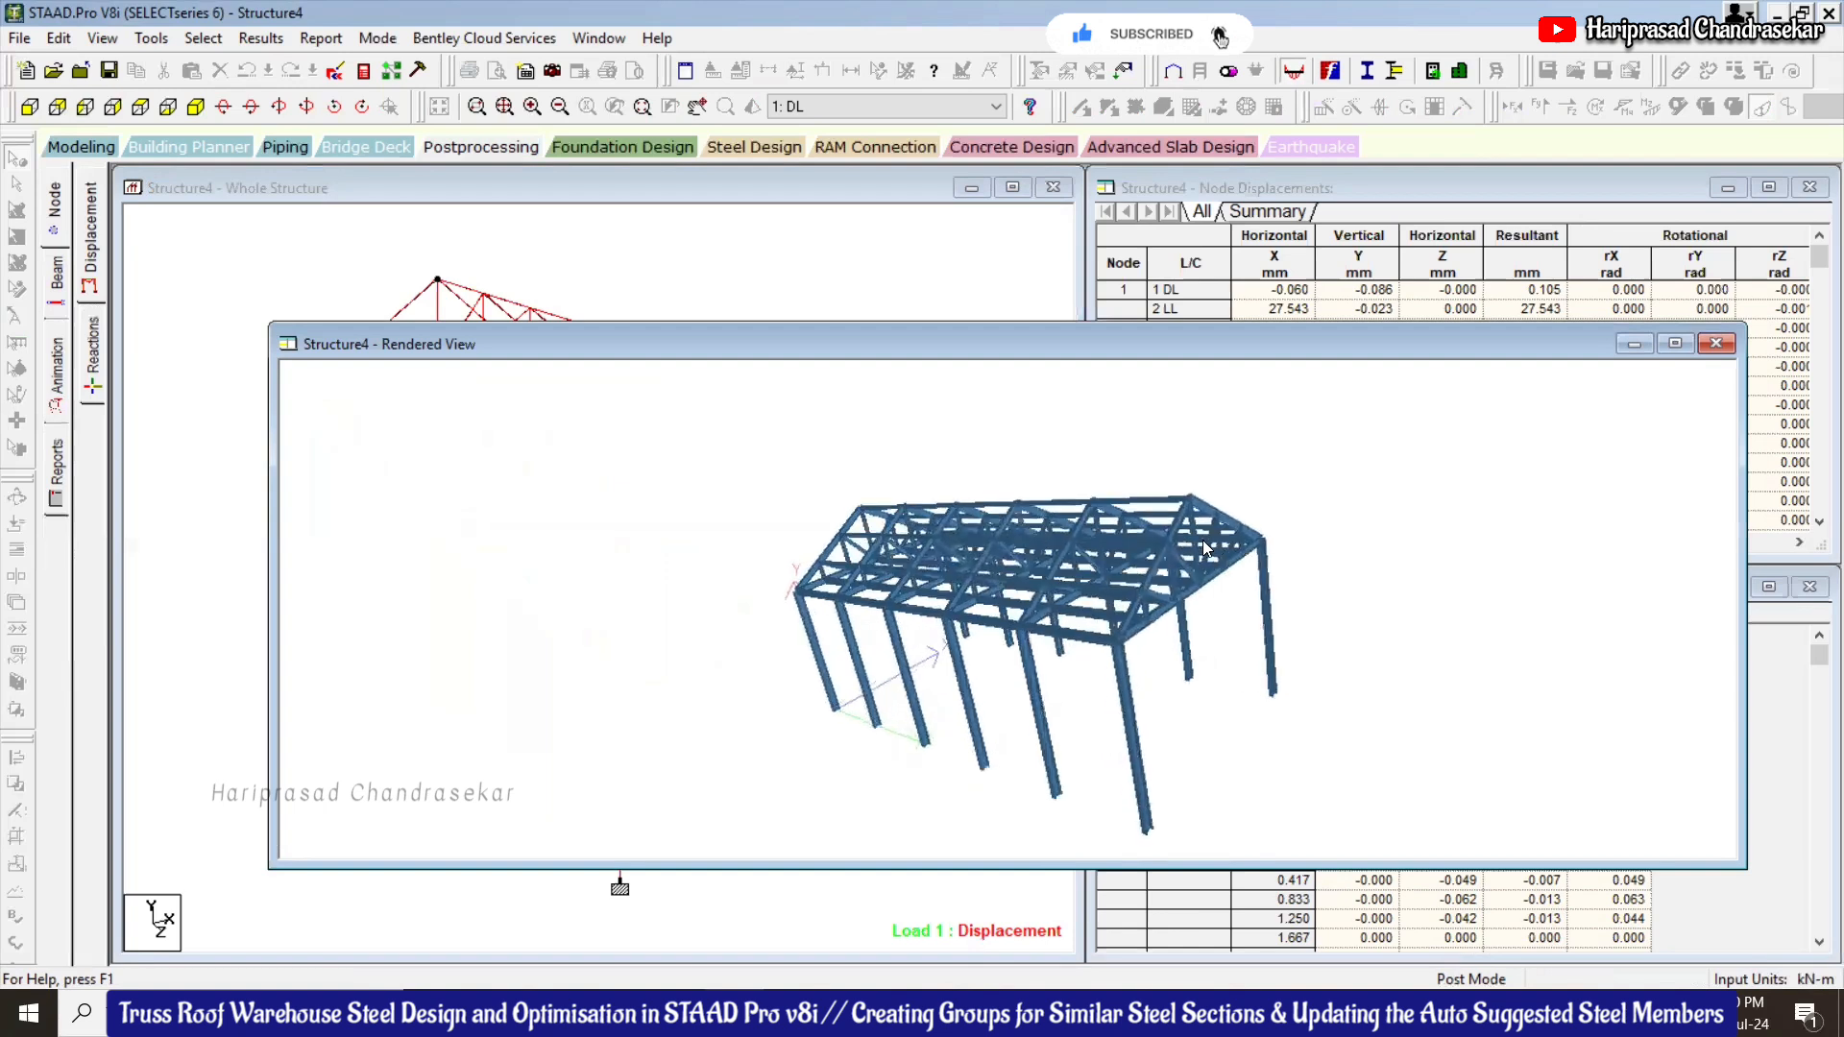
scroll(1198, 545, "up", 5)
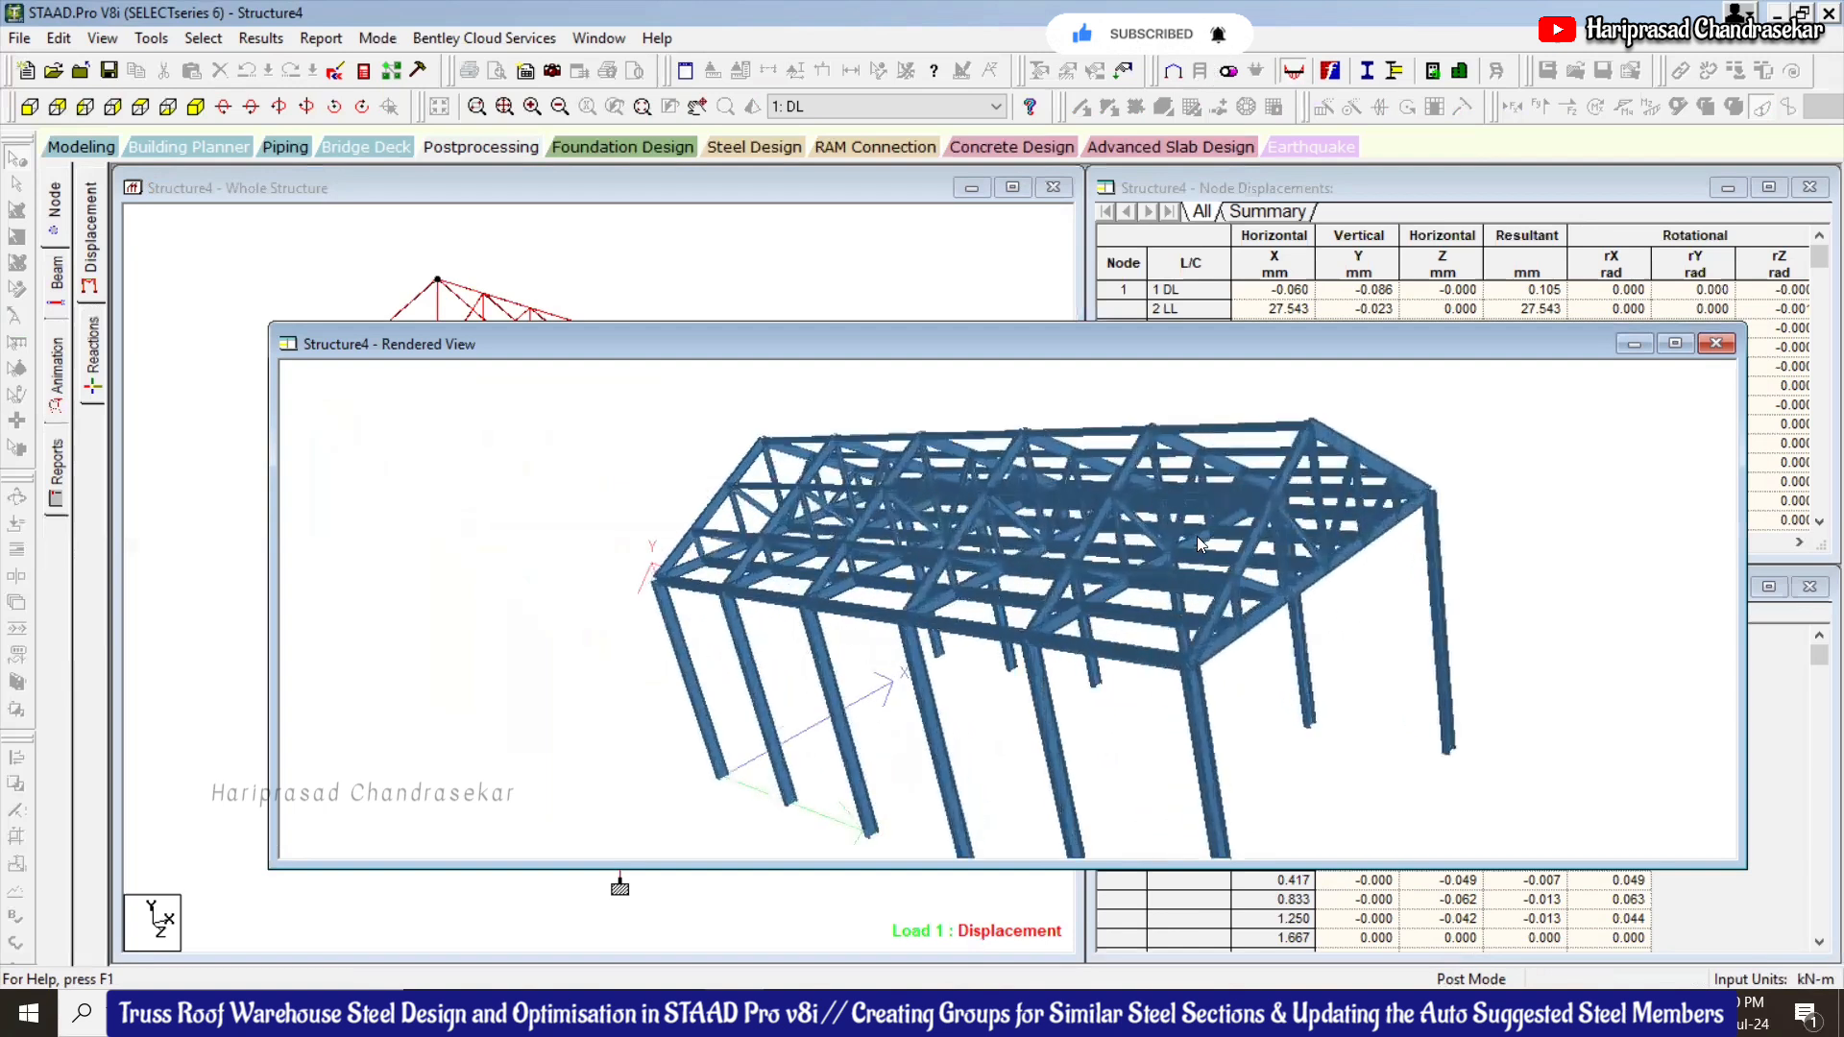
scroll(1197, 562, "up", 2)
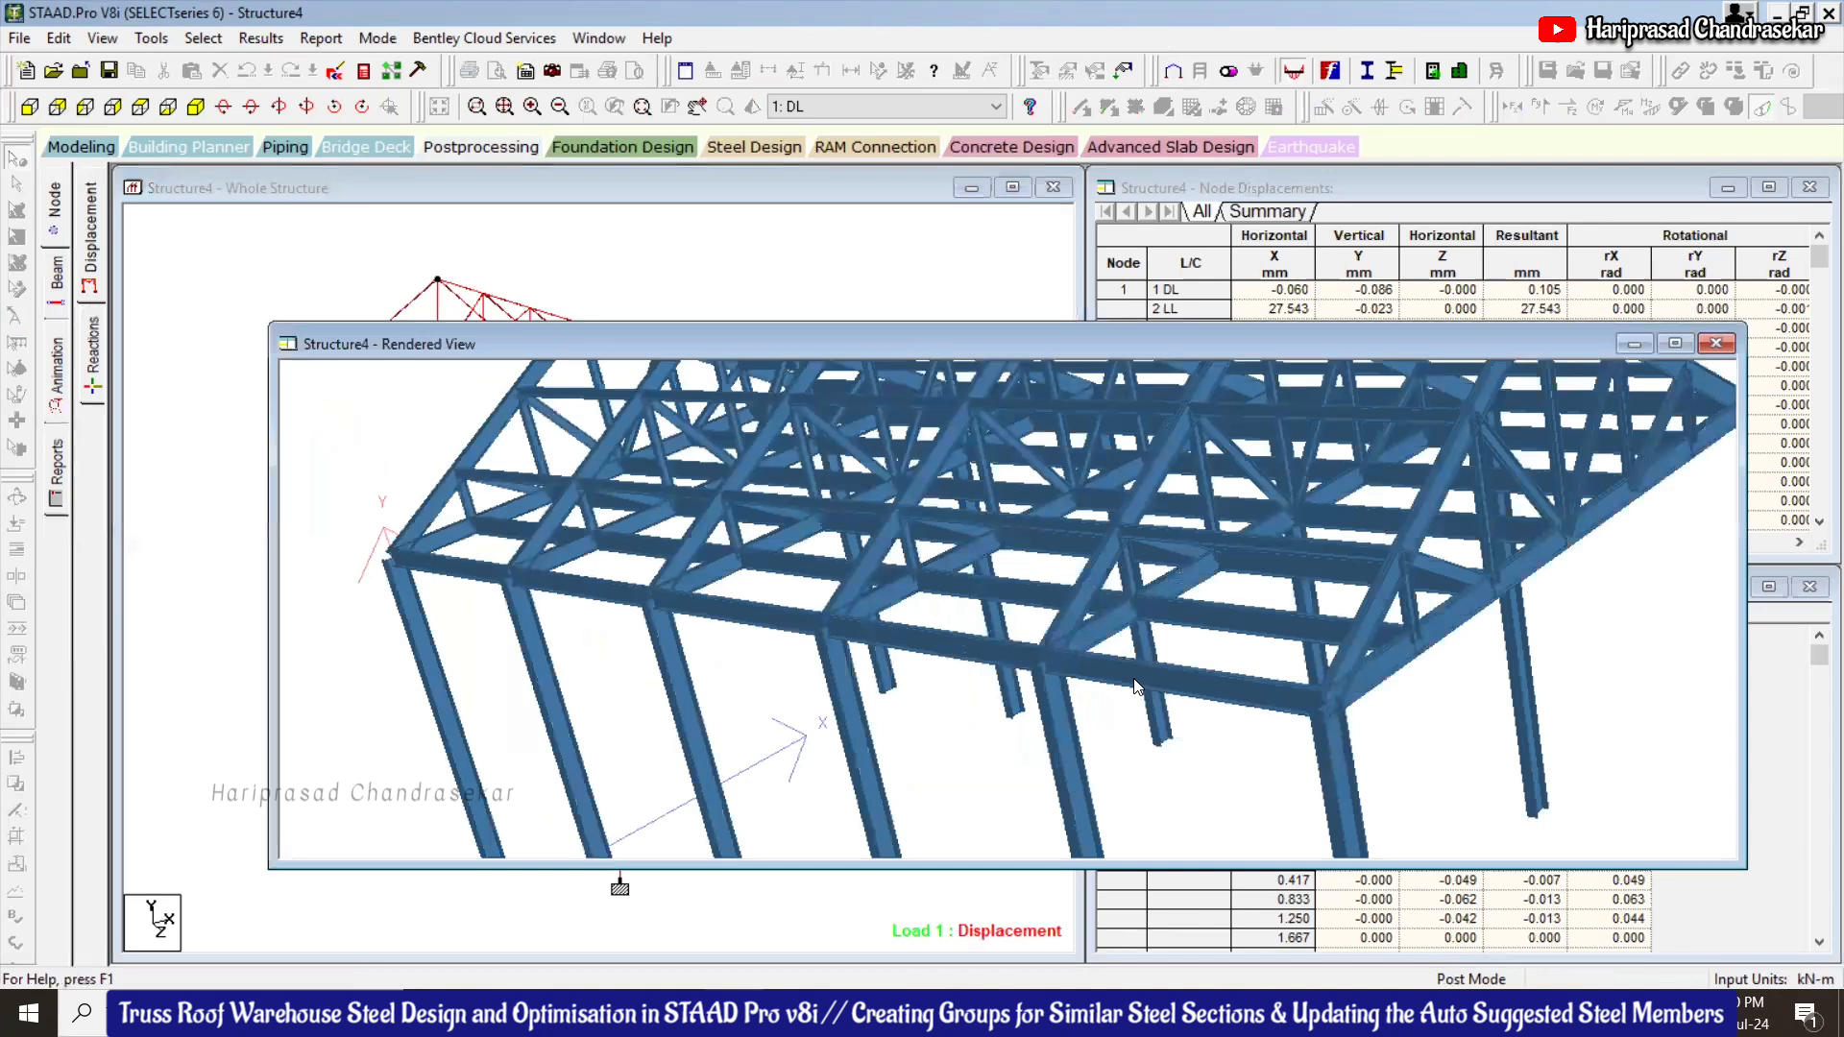
scroll(1060, 689, "up", 1)
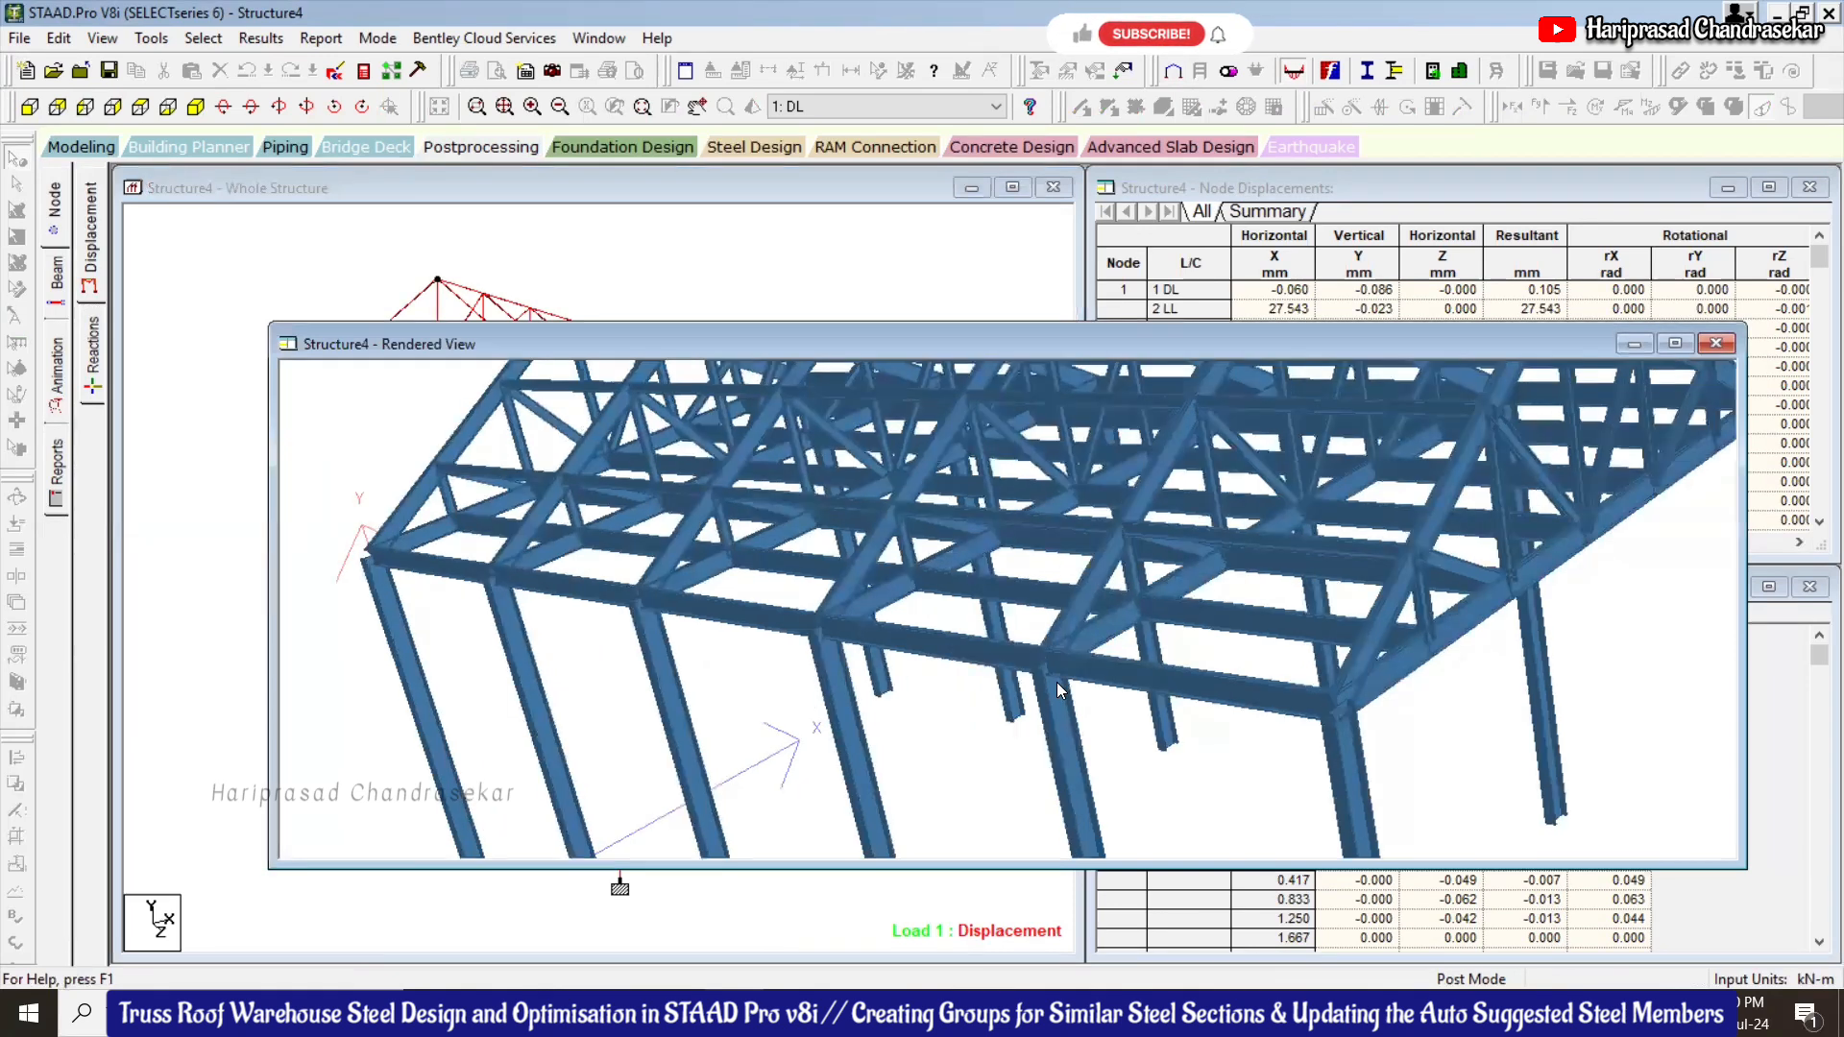